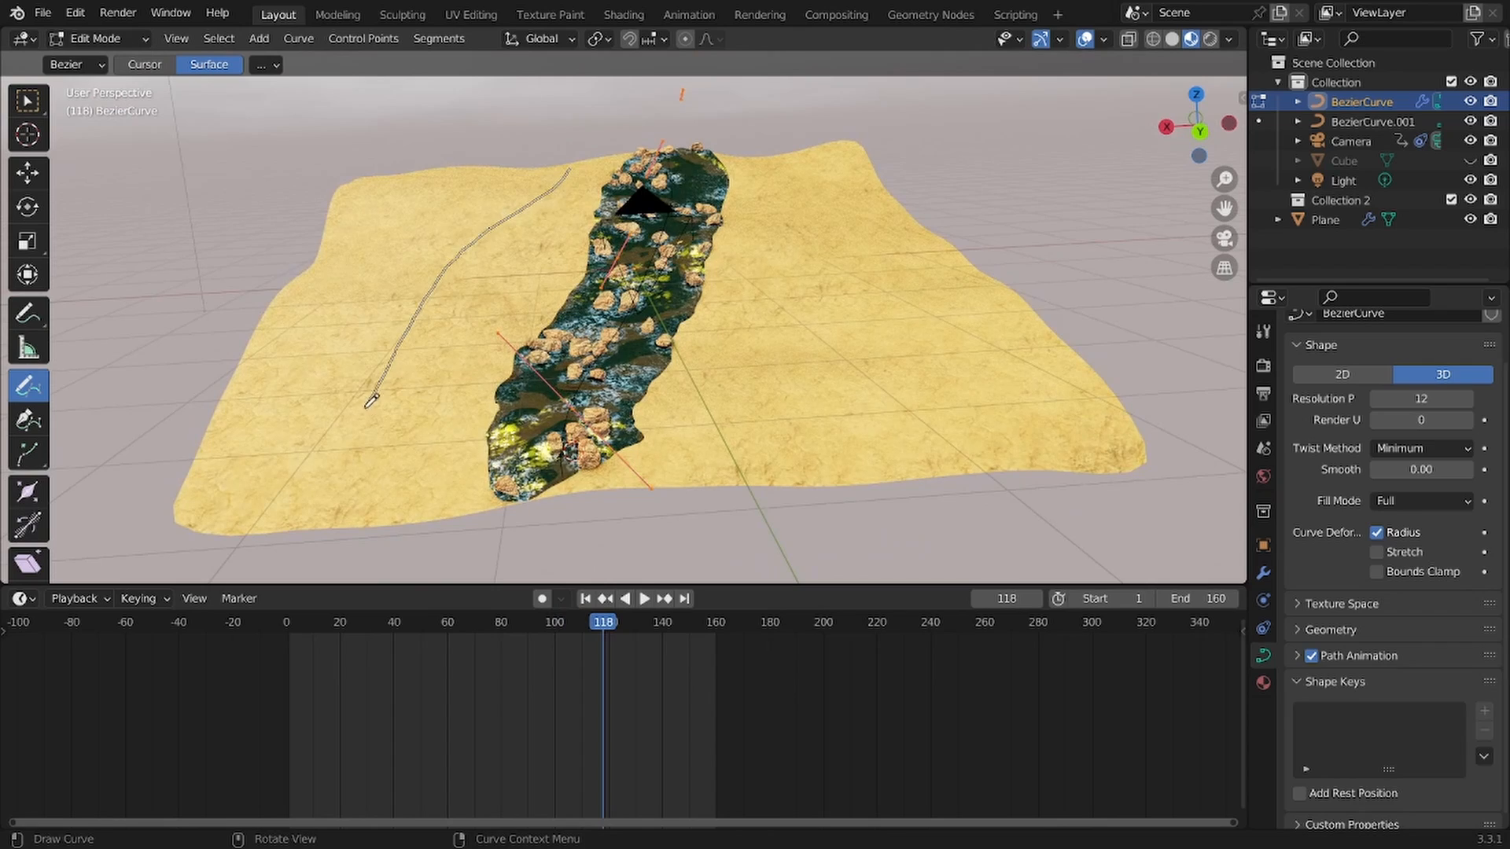
pyautogui.moveTo(367, 405); pyautogui.dragTo(364, 408)
pyautogui.moveTo(877, 256); pyautogui.dragTo(966, 292)
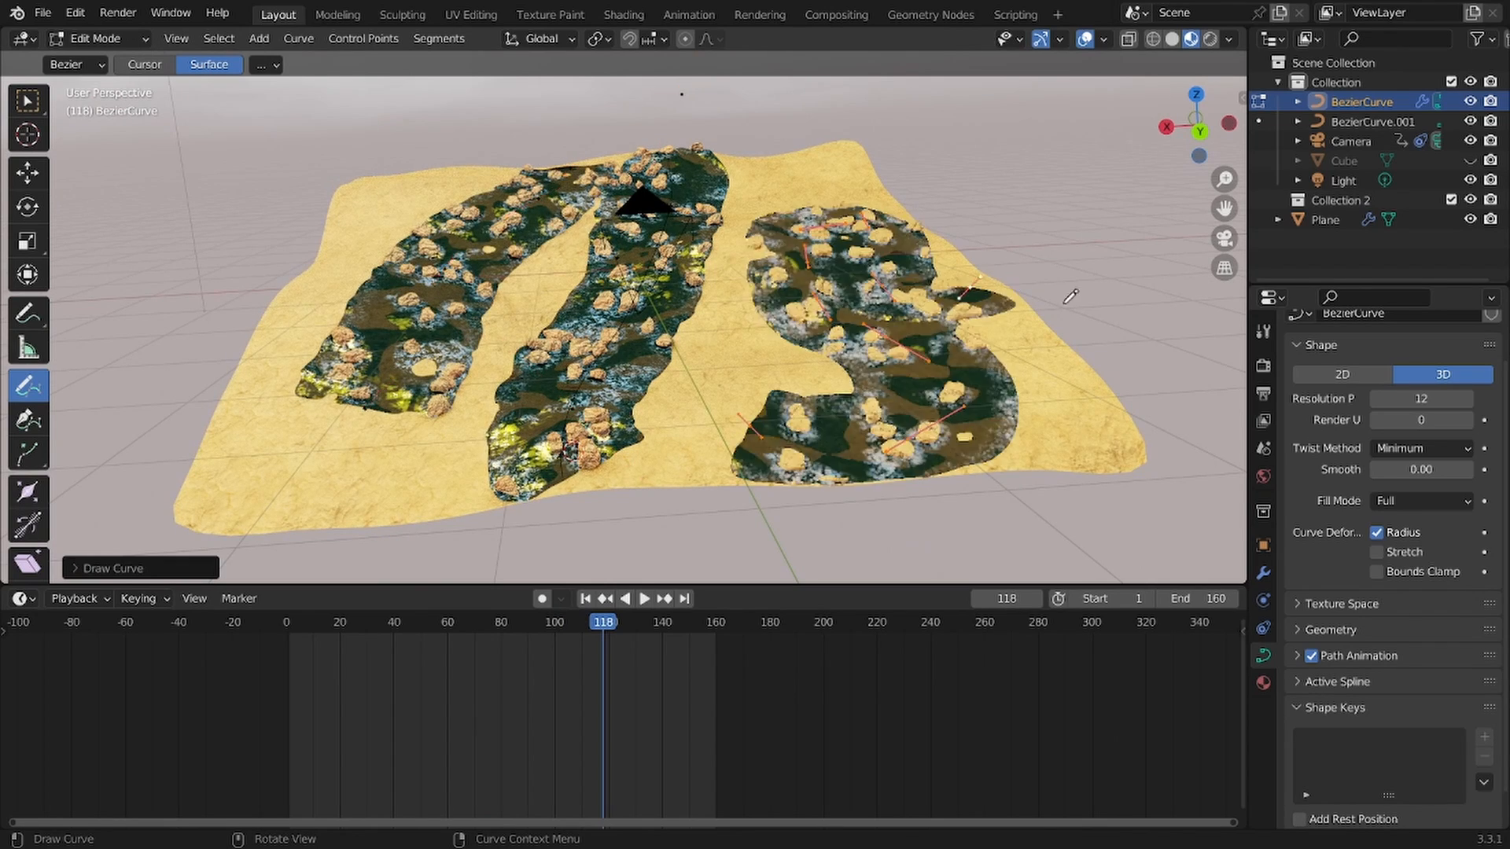
pyautogui.moveTo(1062, 301); pyautogui.dragTo(1022, 370, button='middle')
pyautogui.hotkey('ctrl', 'z')
pyautogui.scroll(-1, 758, 338)
pyautogui.moveTo(758, 338); pyautogui.dragTo(750, 278, button='middle')
pyautogui.hotkey('ctrl', 'z')
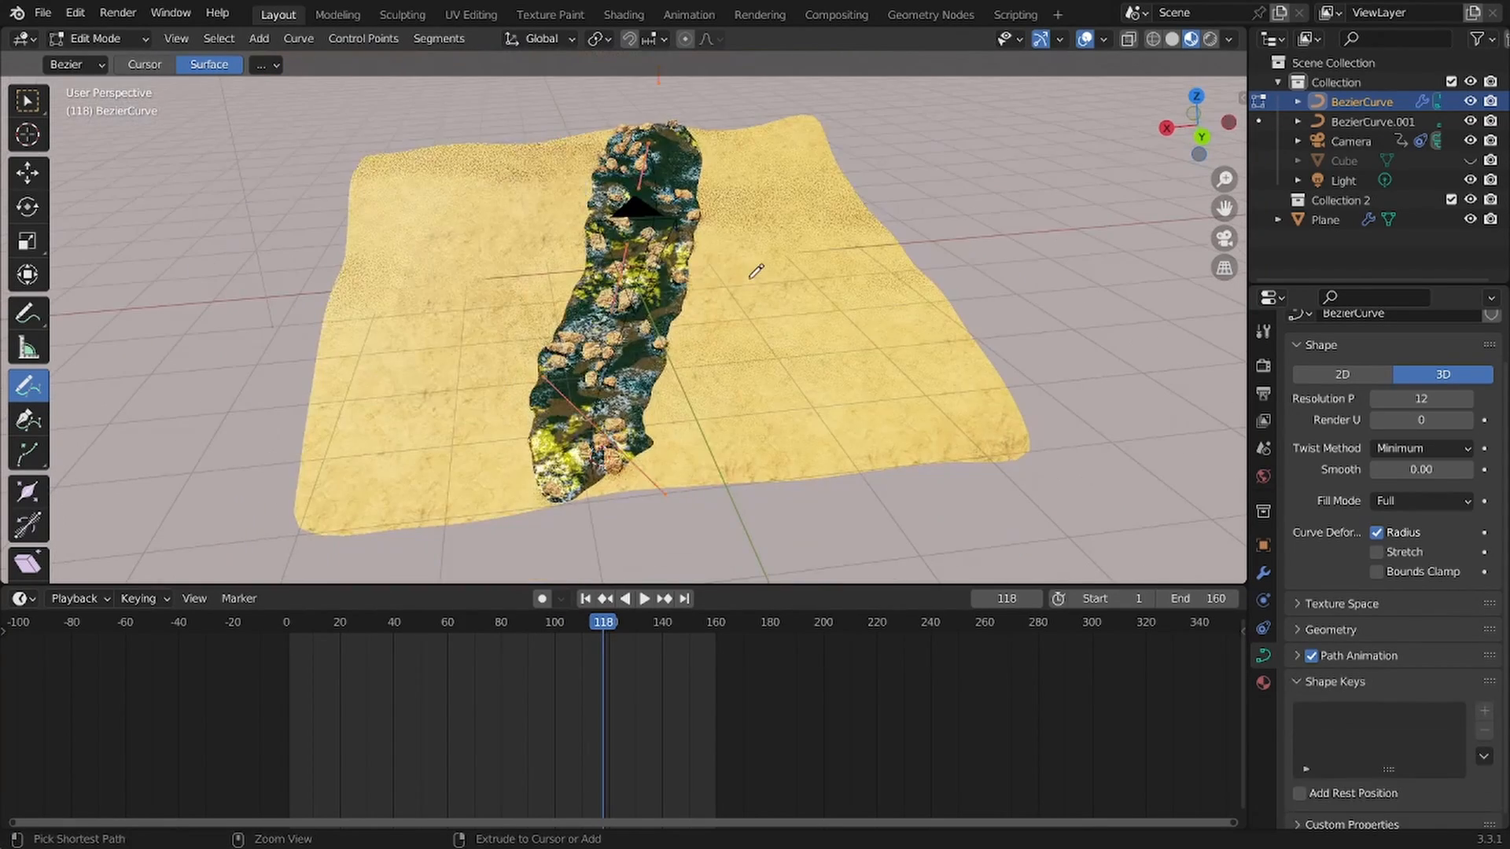
pyautogui.hotkey('ctrl', 'z')
# Step: Open the recent blend file containing an empty scene, discarding the changes to river.blend
pyautogui.click(46, 14)
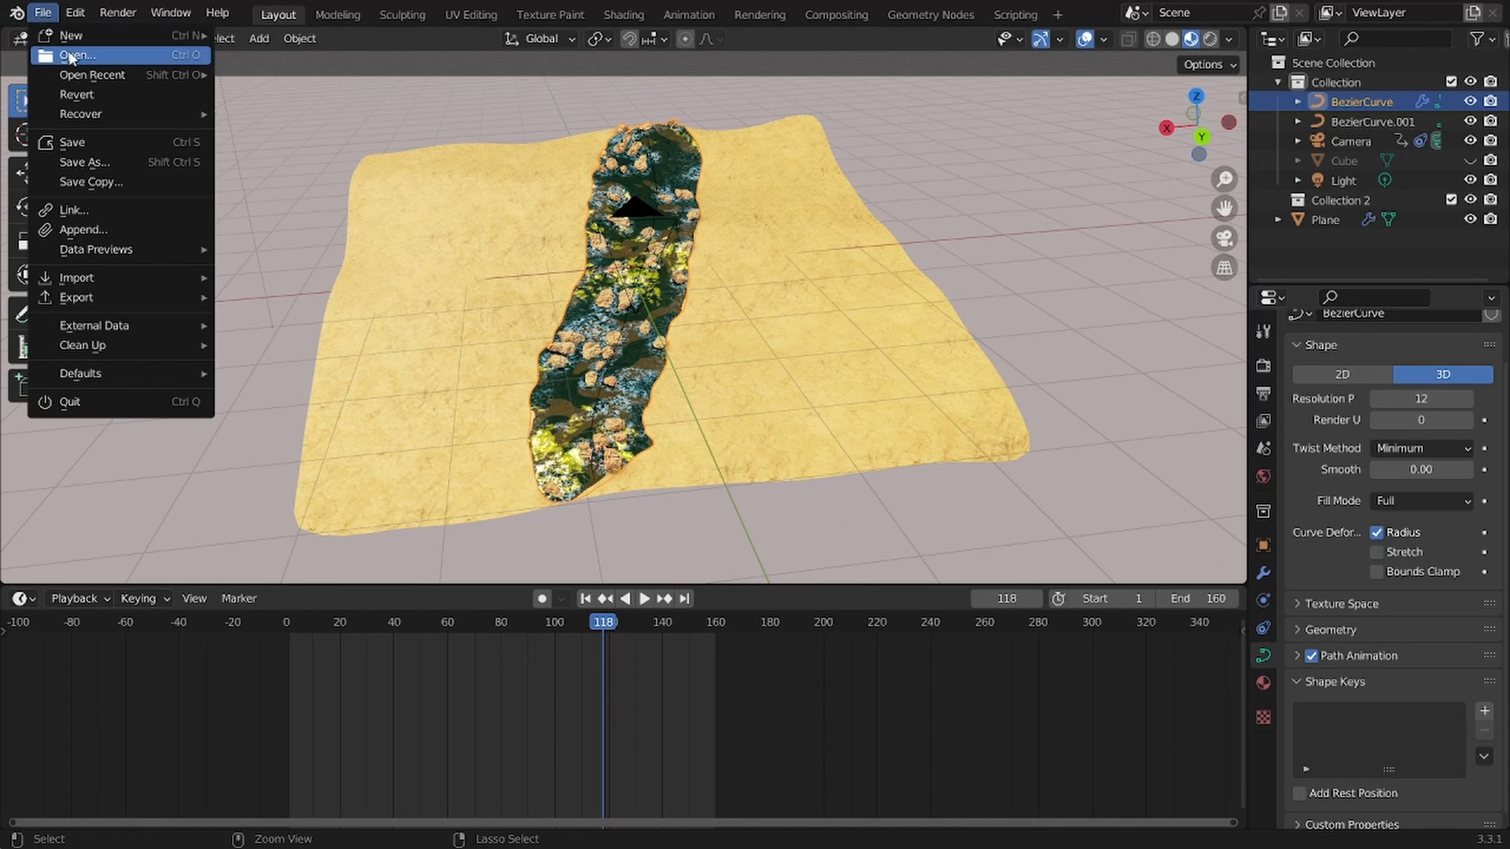
pyautogui.moveTo(71, 75)
pyautogui.click(272, 100)
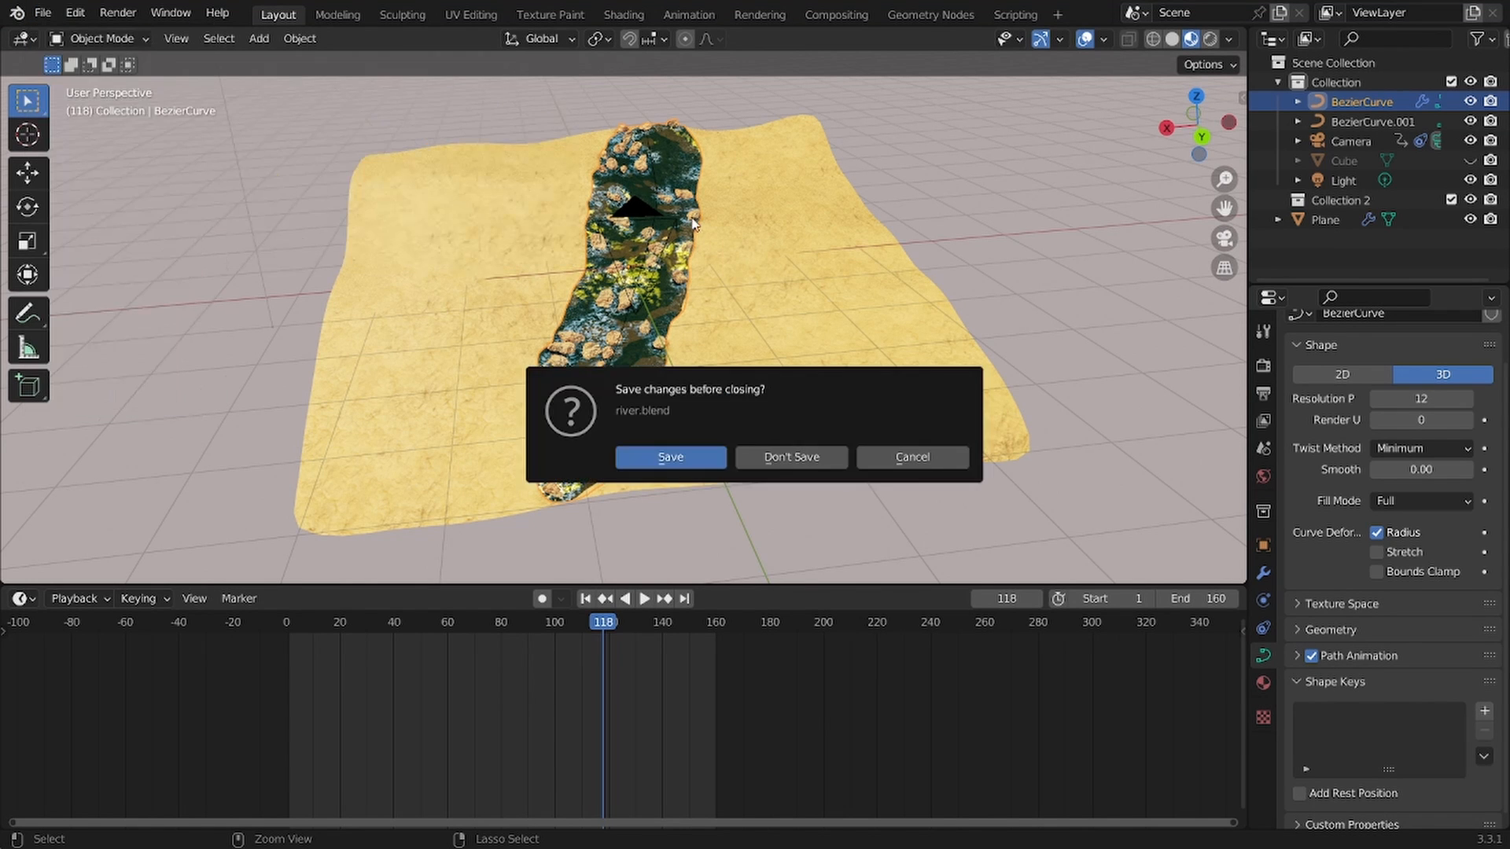
pyautogui.click(772, 467)
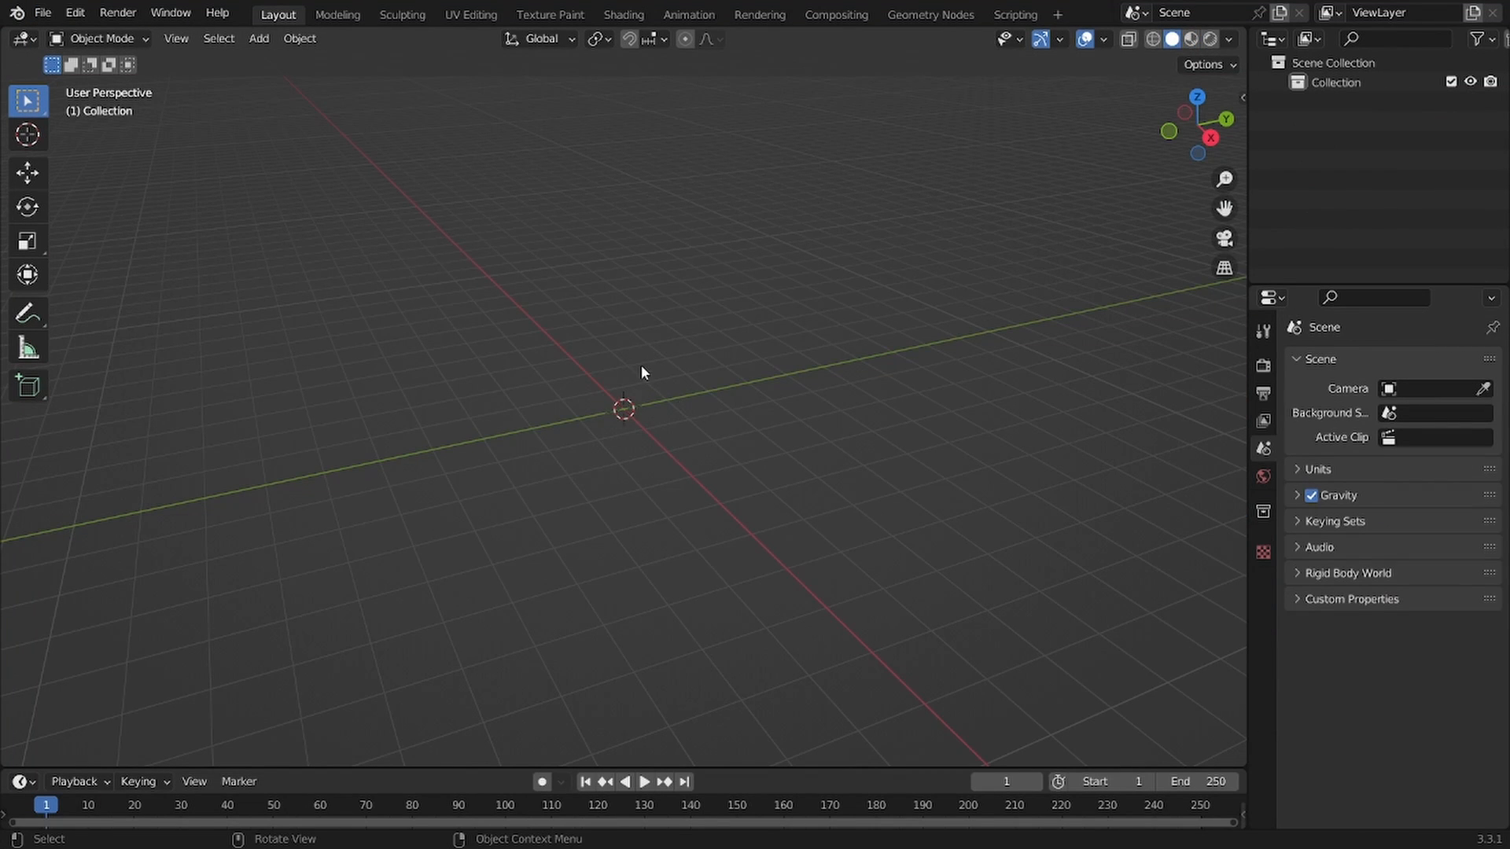
# Step: Add a plane mesh at the origin of the empty scene
pyautogui.hotkey('shift', 'a')
pyautogui.moveTo(646, 365)
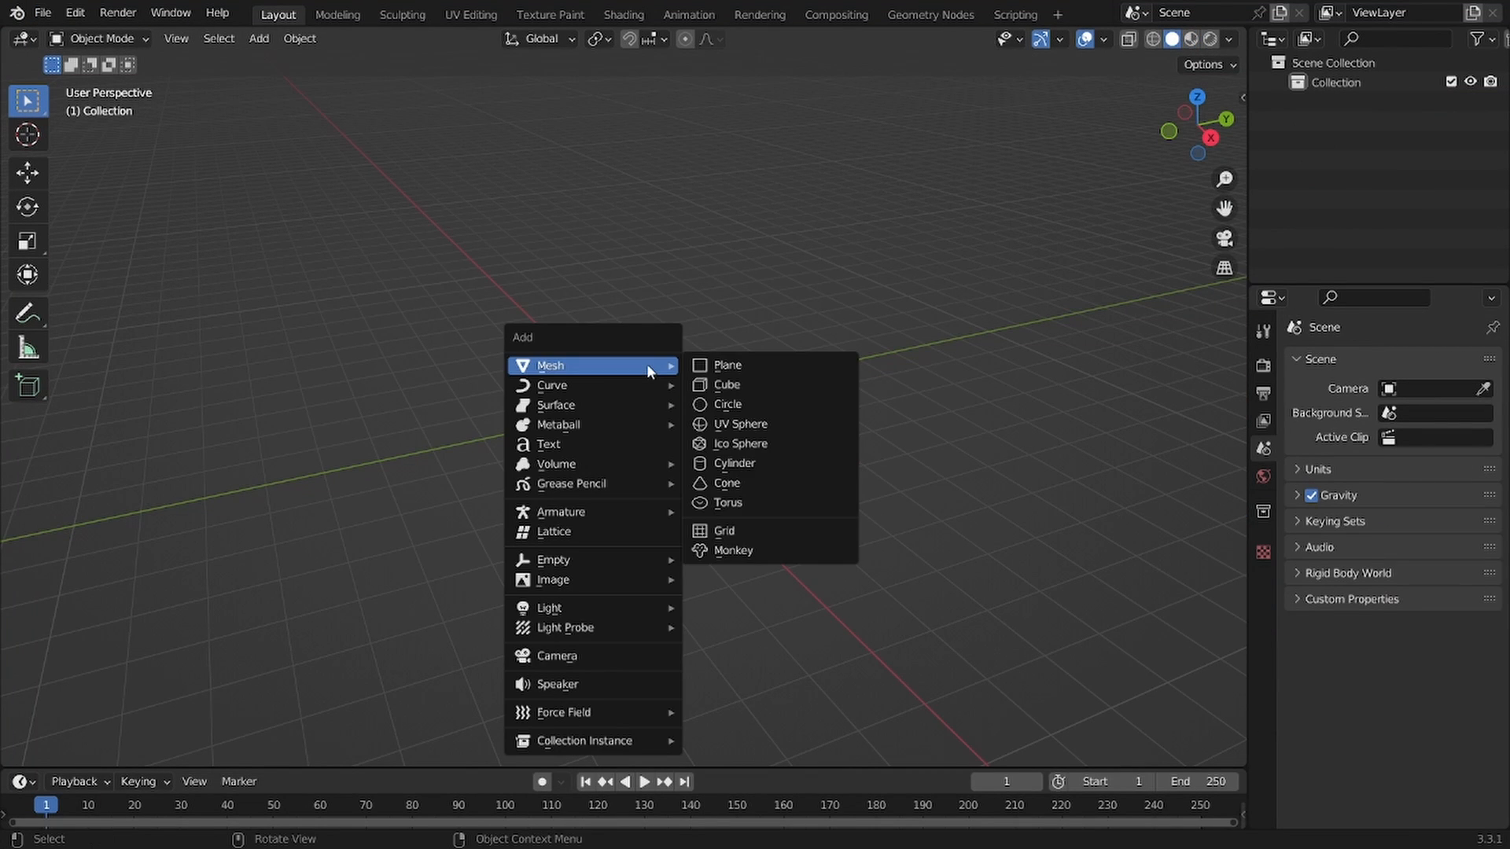
pyautogui.click(731, 366)
pyautogui.press('Tab')
pyautogui.press('s')
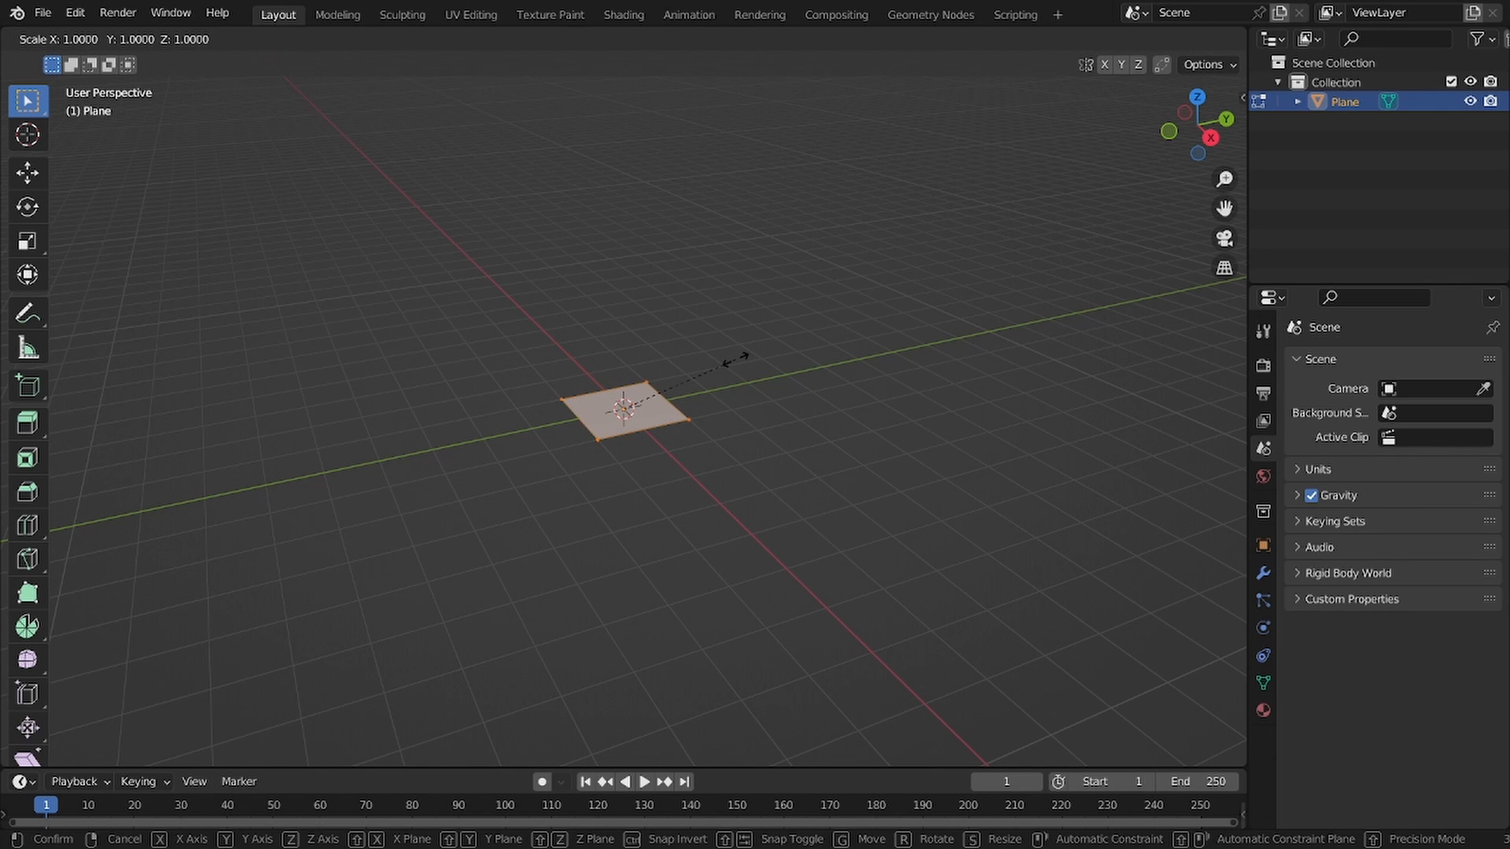
pyautogui.press('Escape')
pyautogui.press('Tab')
# Step: Scale the plane up uniformly in Object Mode in two passes to make a large ground surface
pyautogui.press('s')
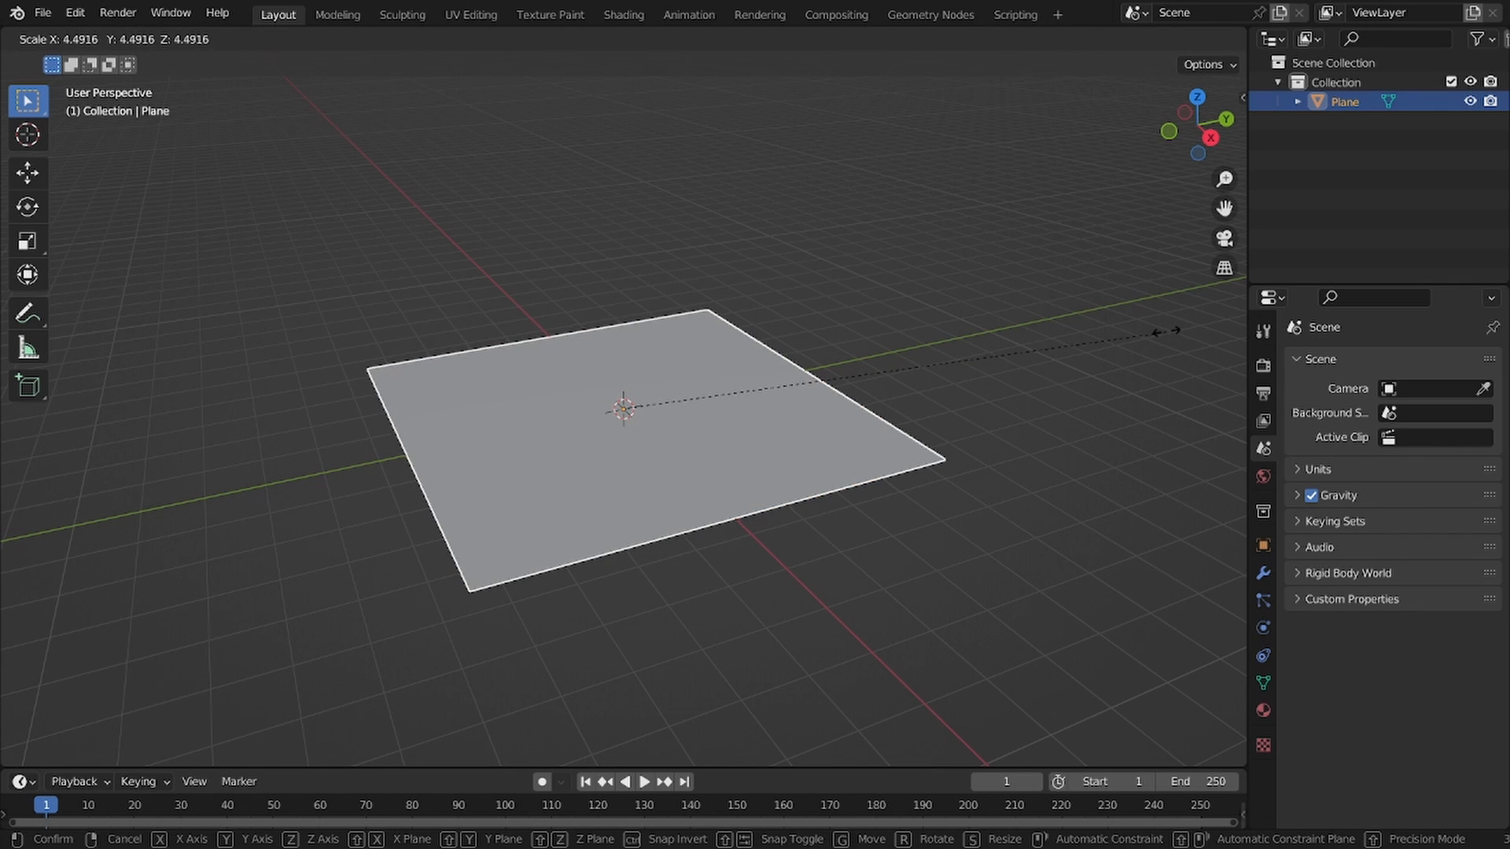
pyautogui.click(1225, 315)
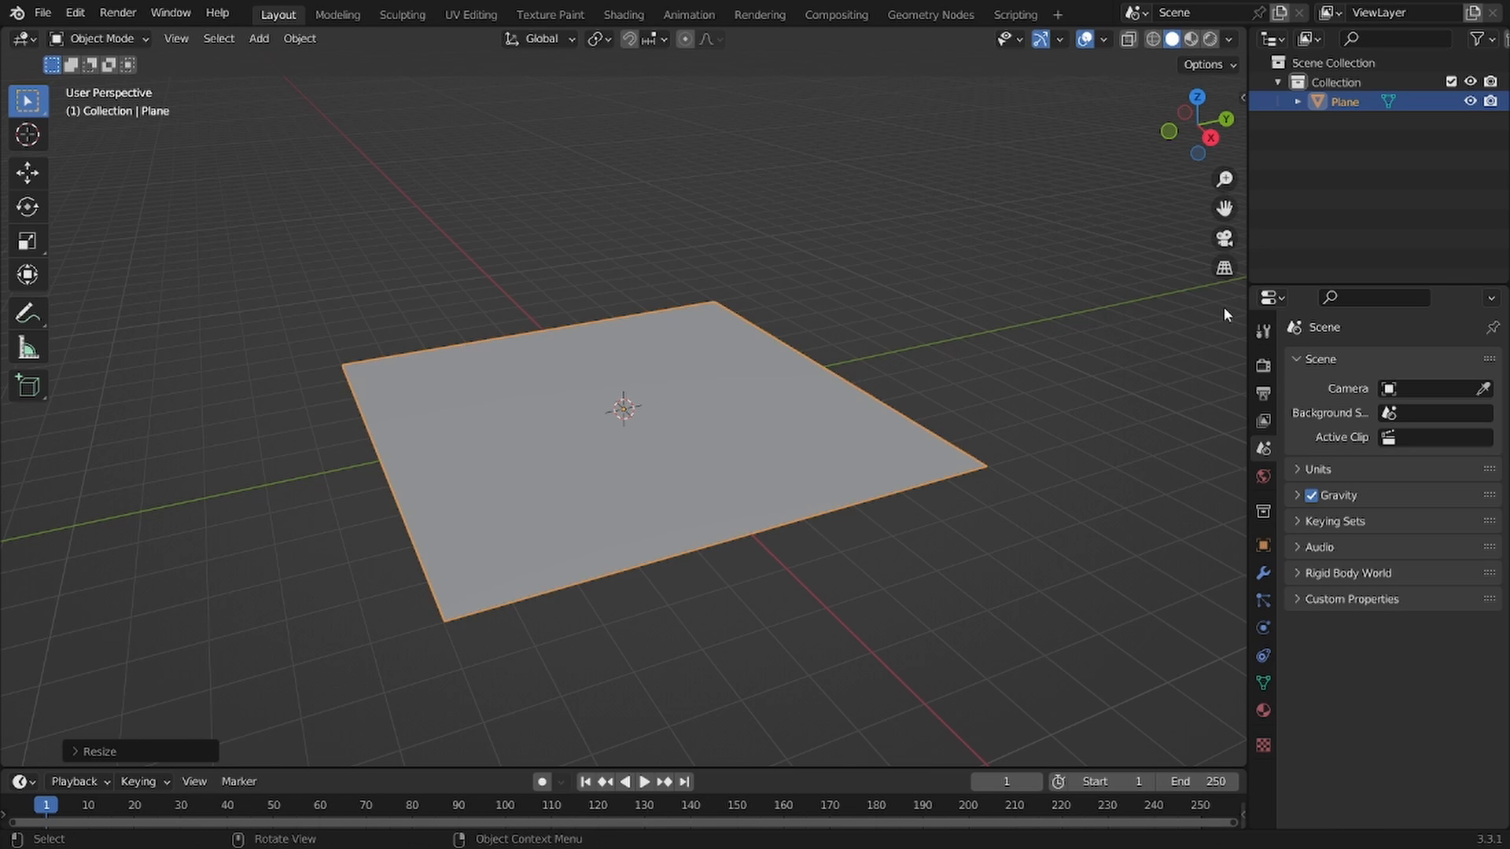
pyautogui.moveTo(631, 406); pyautogui.dragTo(917, 432, button='middle')
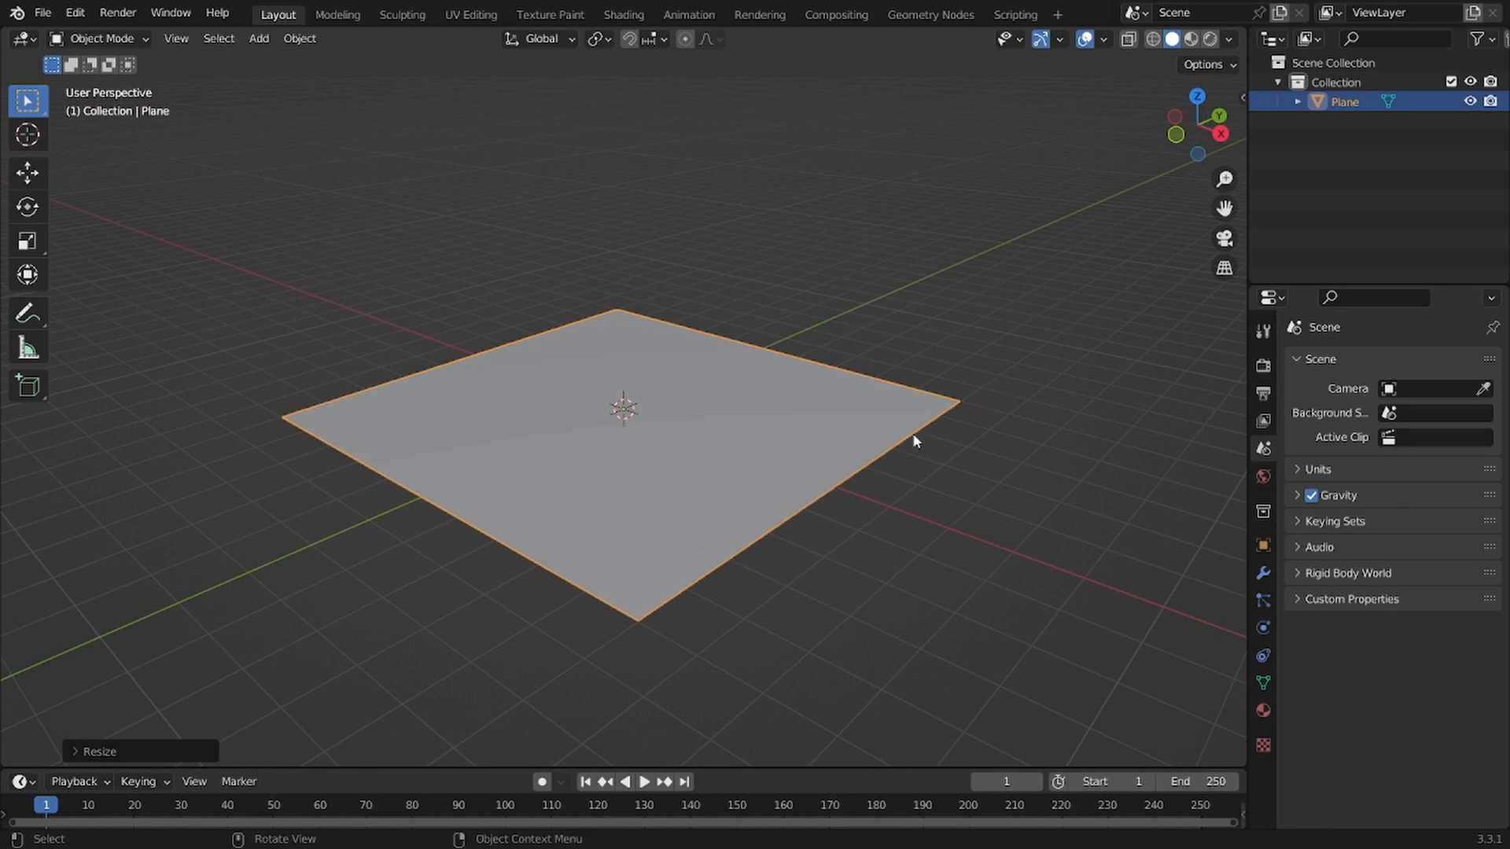
pyautogui.press('s')
pyautogui.click(972, 437)
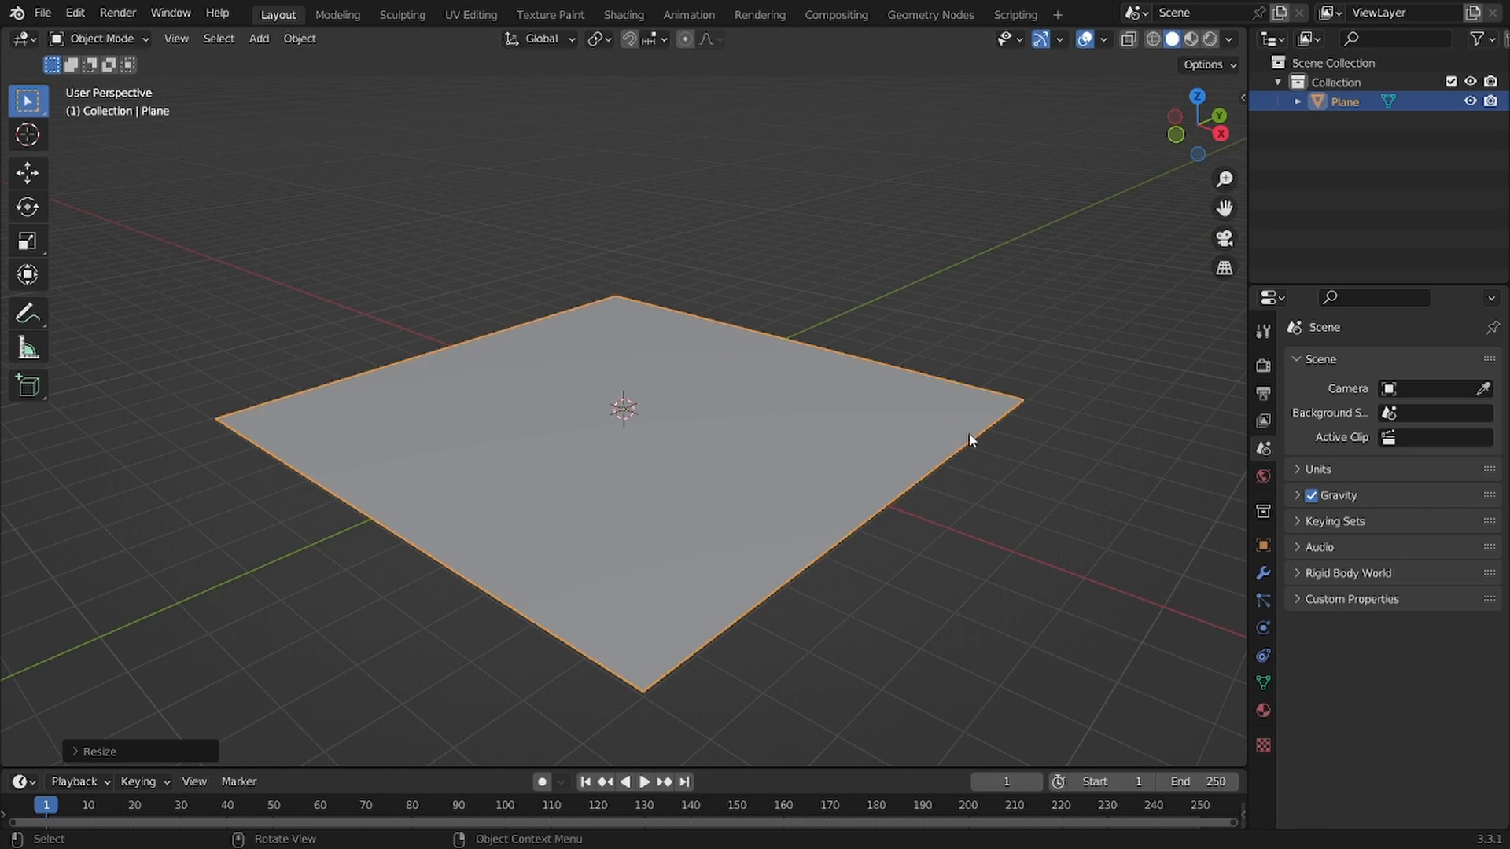
pyautogui.hotkey('ctrl', '1')
pyautogui.hotkey('ctrl', '4')
pyautogui.click(1264, 572)
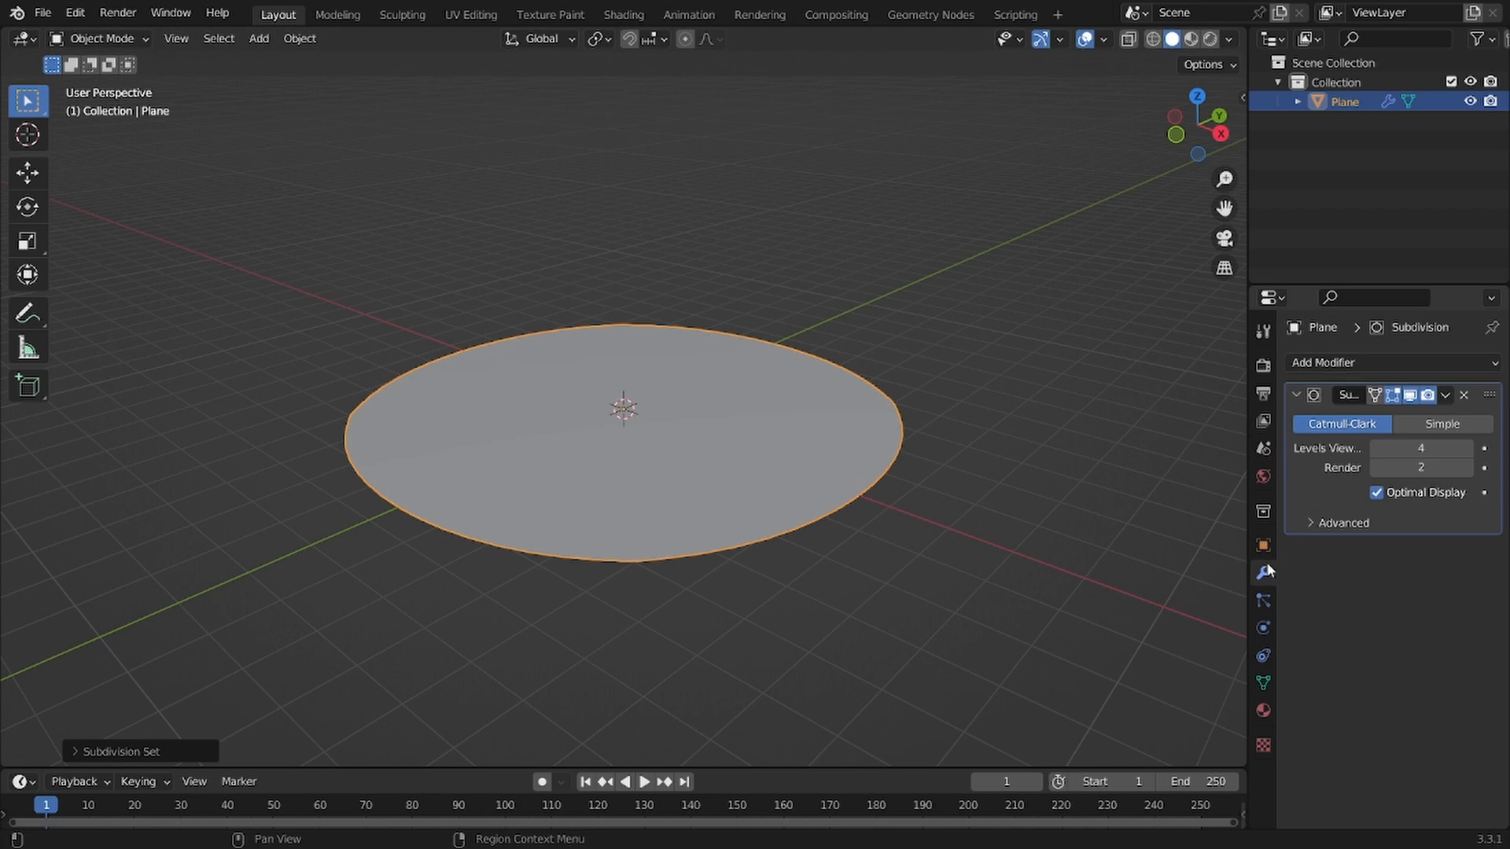
pyautogui.click(1463, 394)
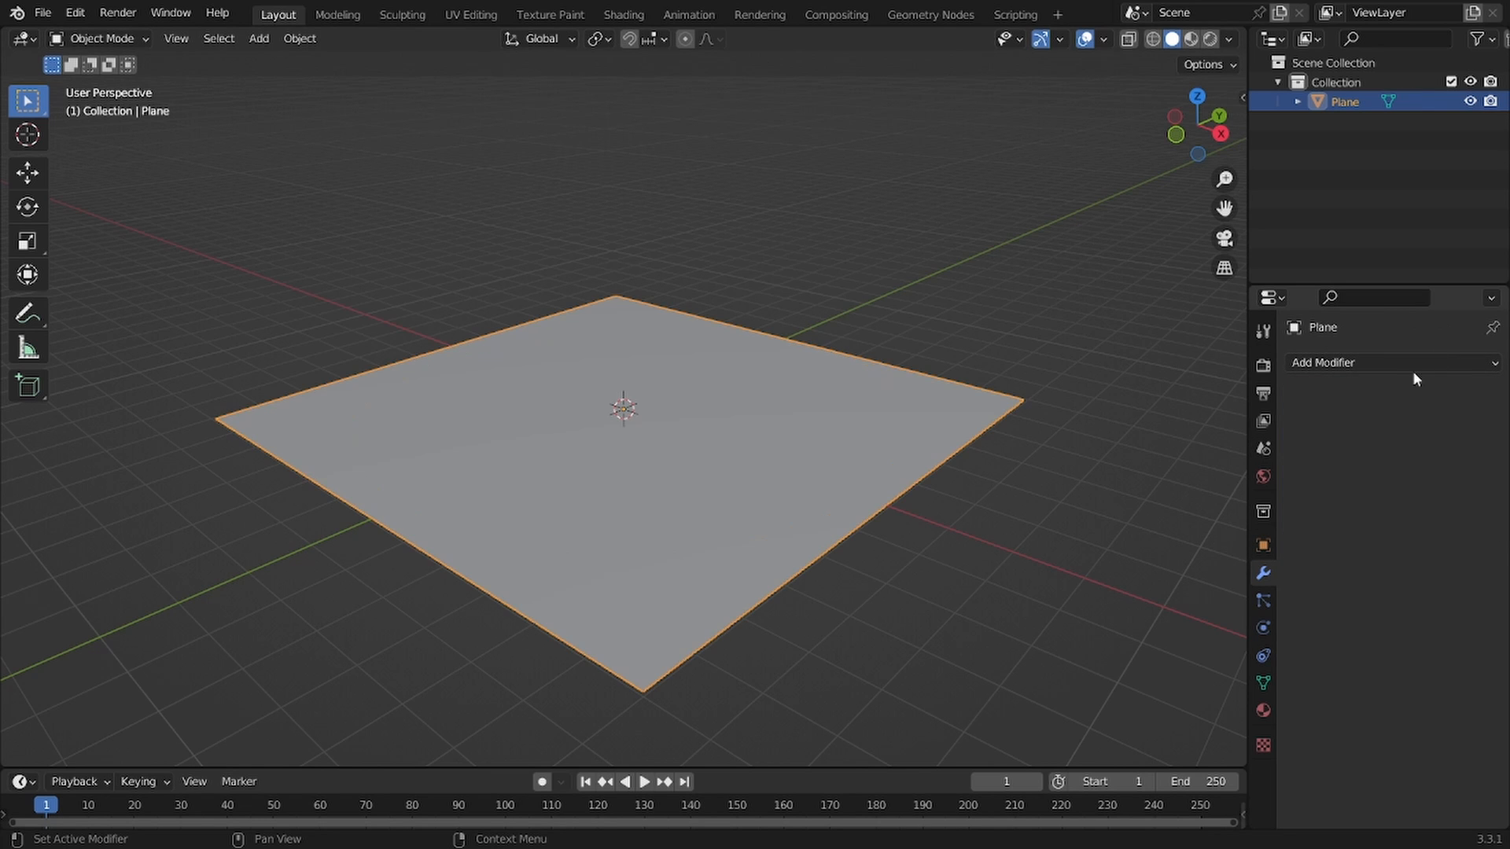
# Step: Add a Subdivision Surface modifier to the plane, set to Simple with viewport and render levels of 4
pyautogui.click(1374, 362)
pyautogui.click(1162, 711)
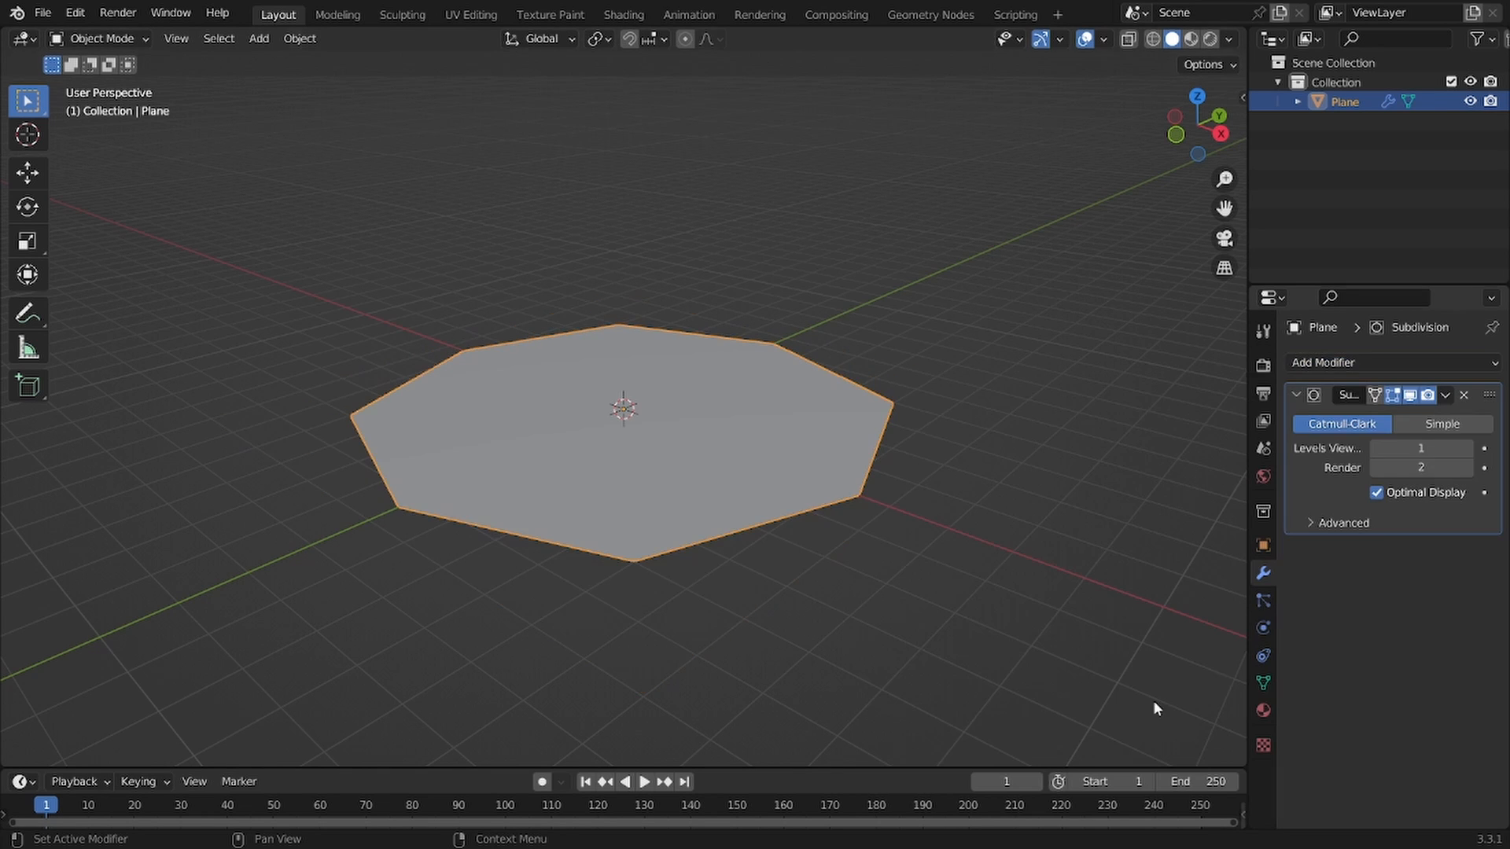
pyautogui.click(1433, 427)
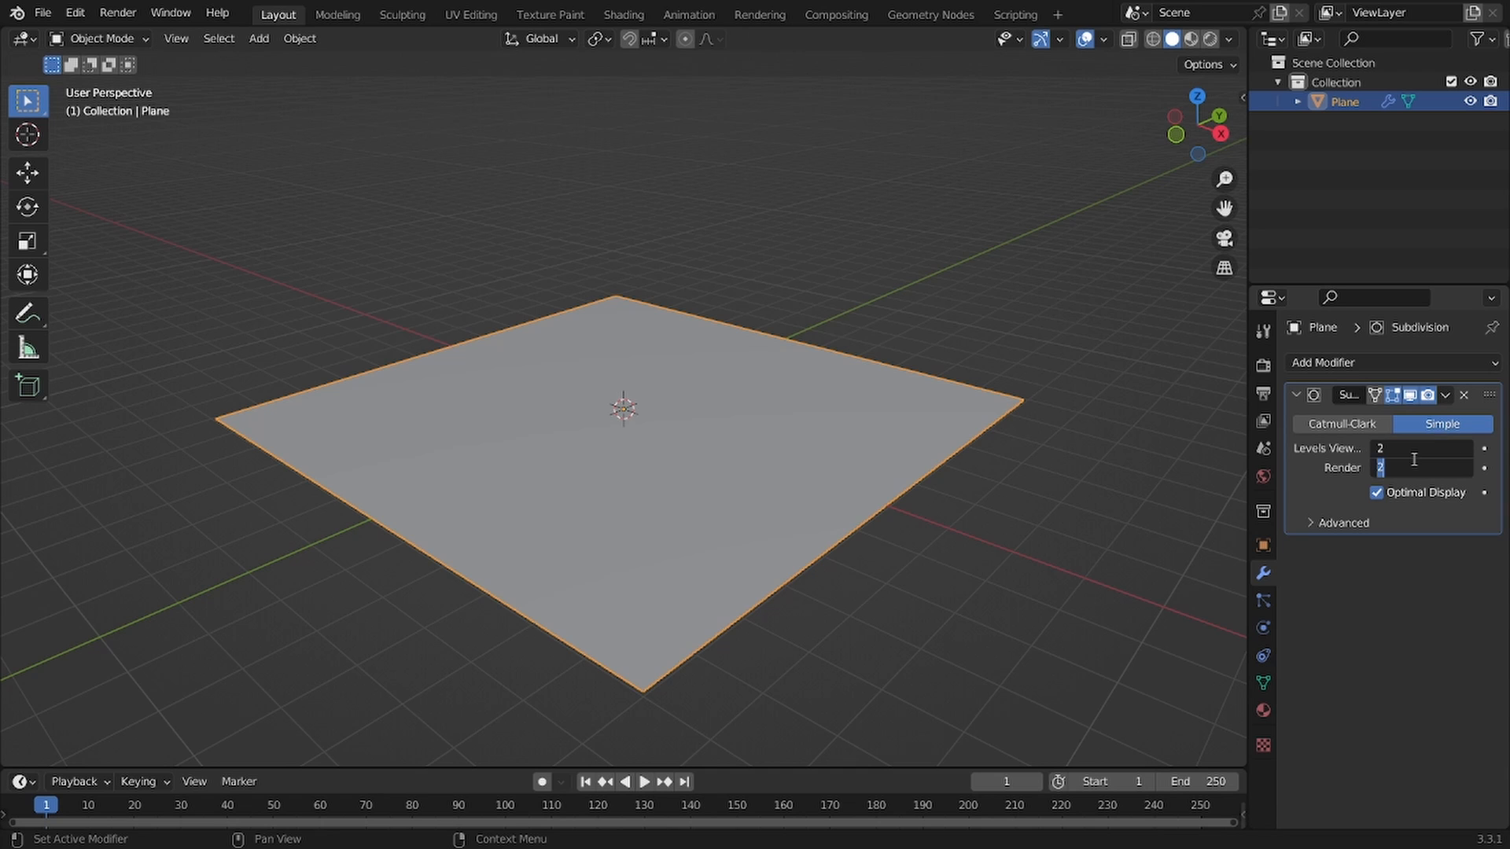
pyautogui.press('Return')
# Step: Add a Displace modifier to the plane and create a new texture for it
pyautogui.click(1387, 367)
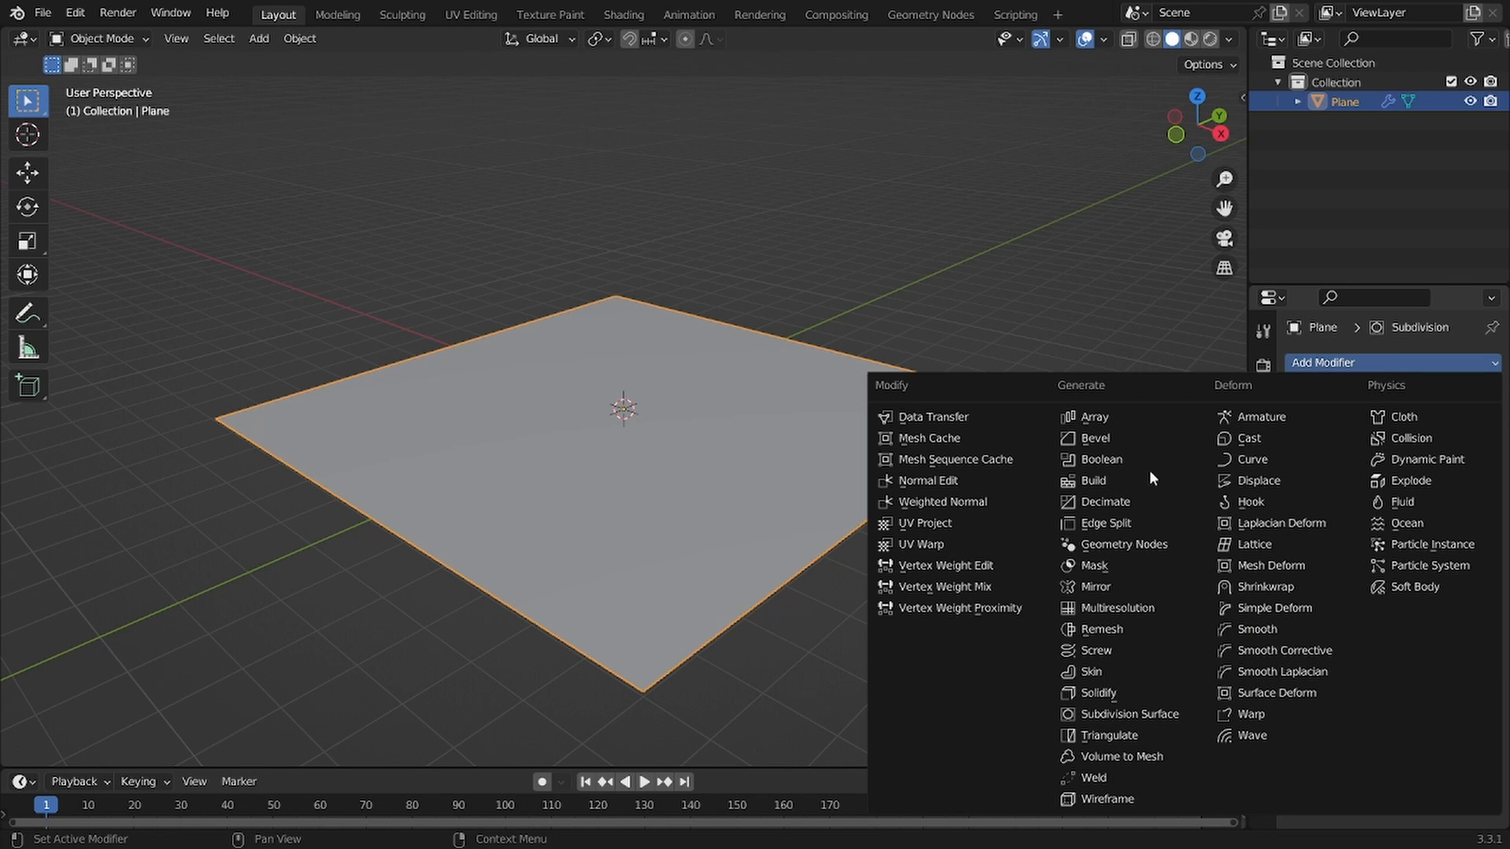
pyautogui.click(1281, 483)
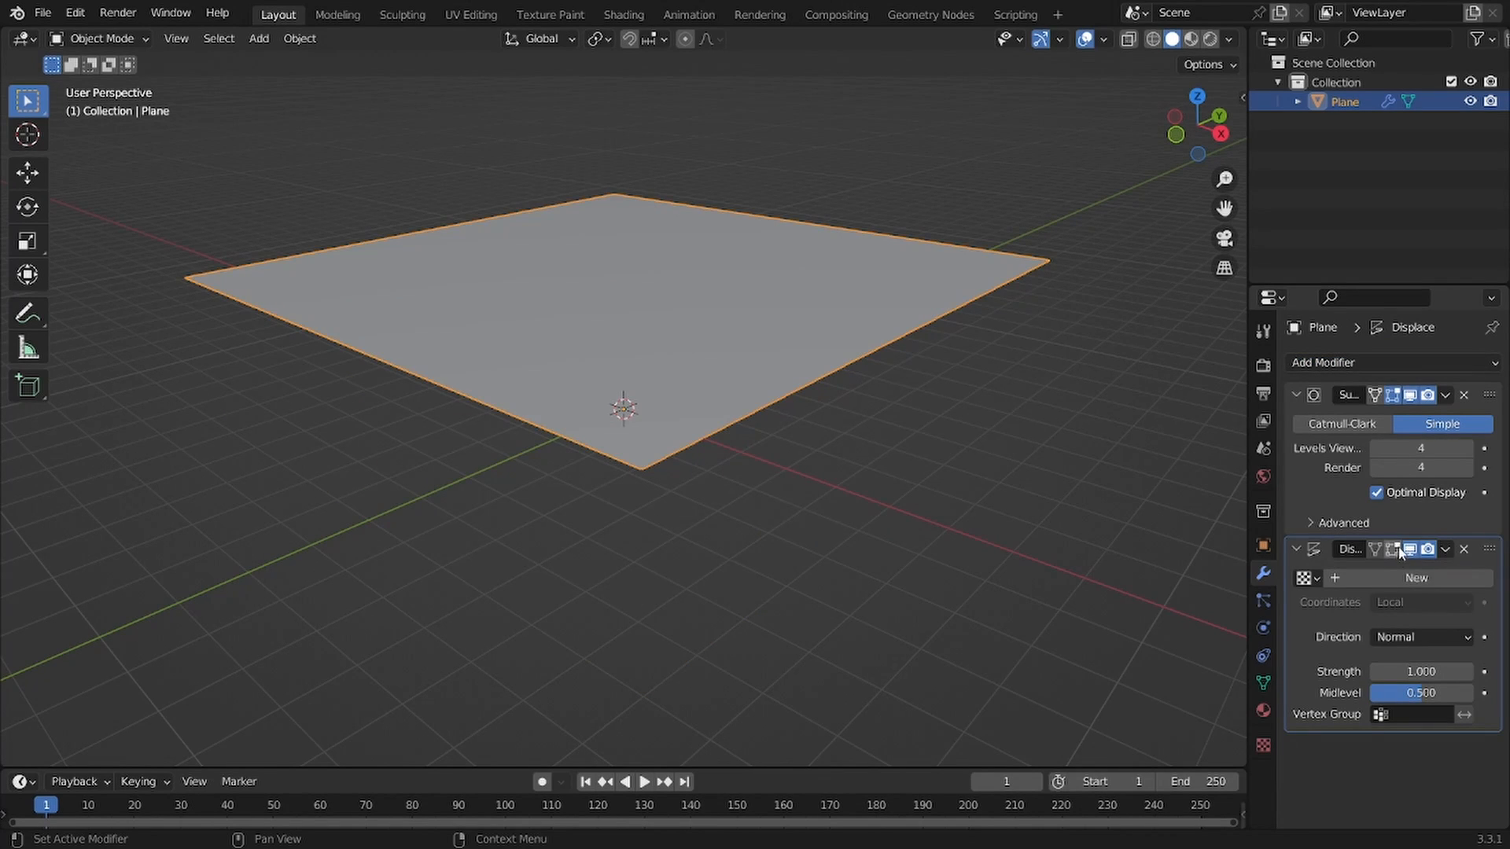
pyautogui.click(1398, 579)
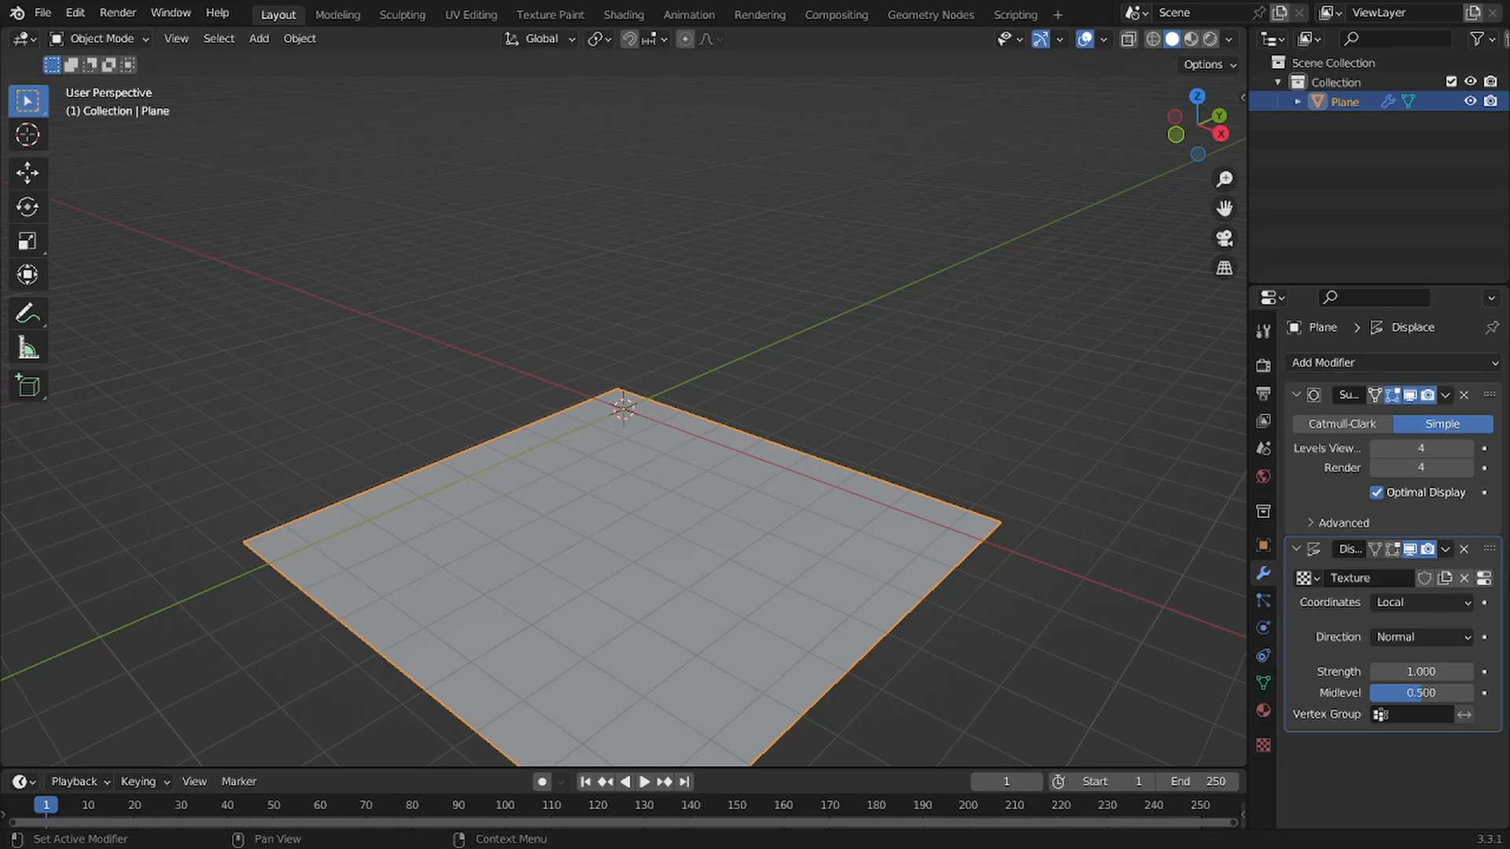
# Step: Change the displacement texture's type to Clouds and set its size to 2.00
pyautogui.click(1489, 580)
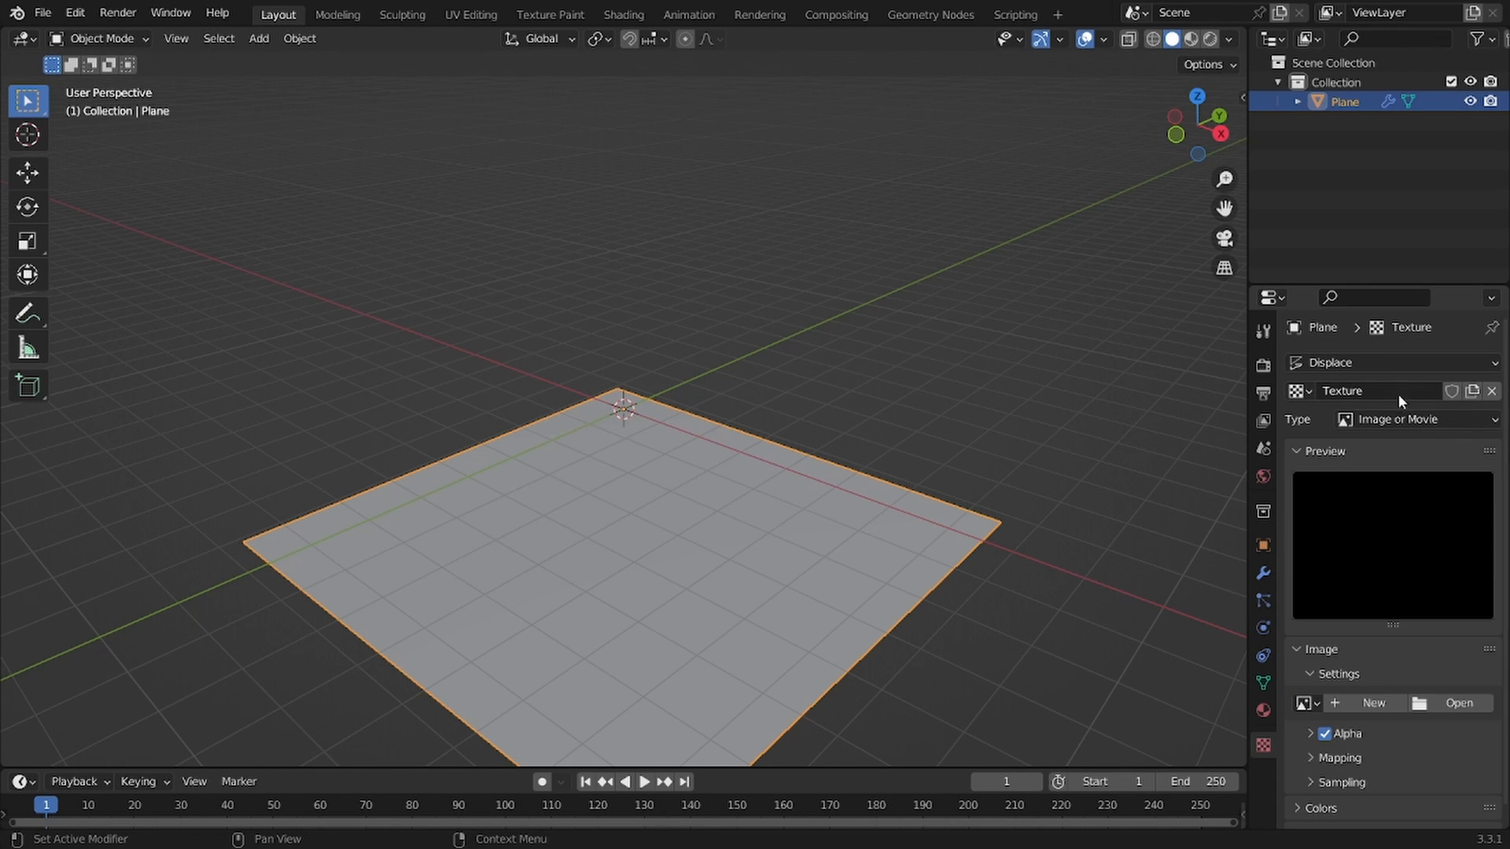
pyautogui.click(1404, 420)
pyautogui.click(1391, 483)
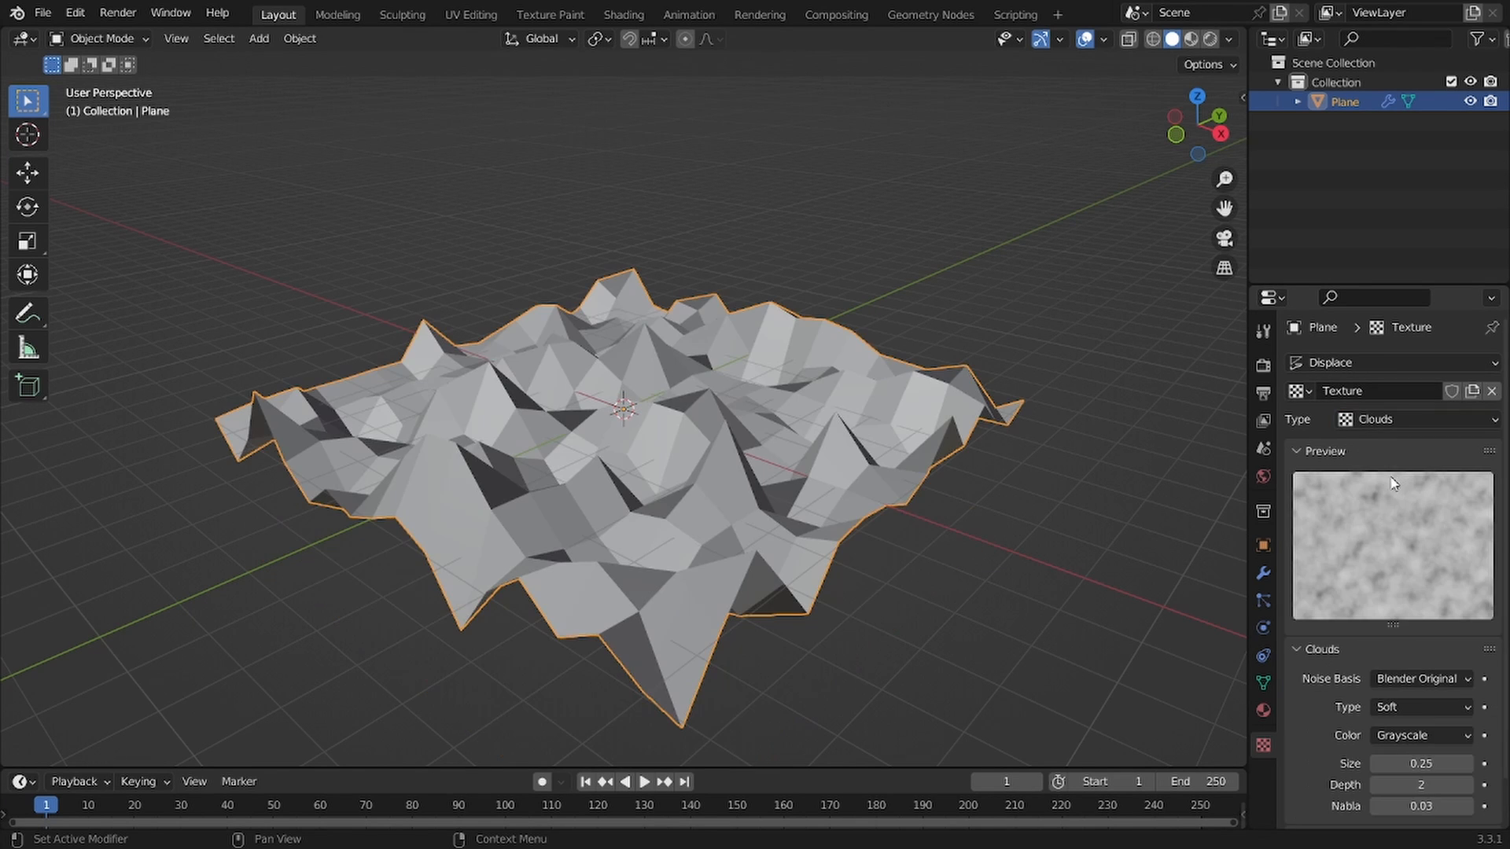
pyautogui.moveTo(1438, 766)
pyautogui.mouseDown()
pyautogui.moveTo(1490, 767)
pyautogui.moveTo(1420, 765)
pyautogui.mouseUp()
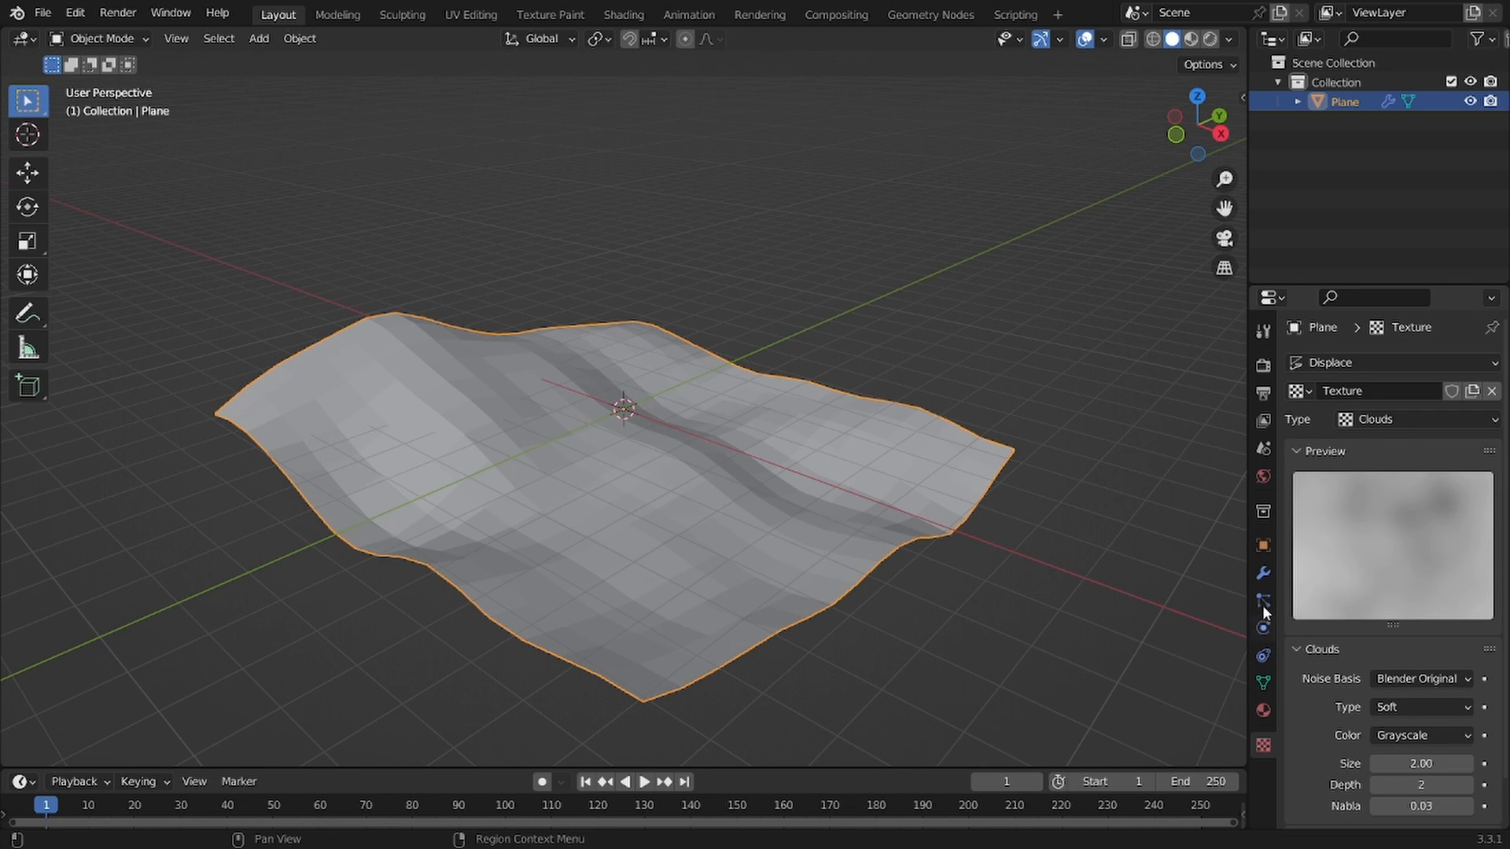
# Step: Shade the plane smooth and add a second Subdivision Surface modifier, Catmull-Clark, with a viewport level of 2
pyautogui.click(1263, 573)
pyautogui.rightClick(543, 353)
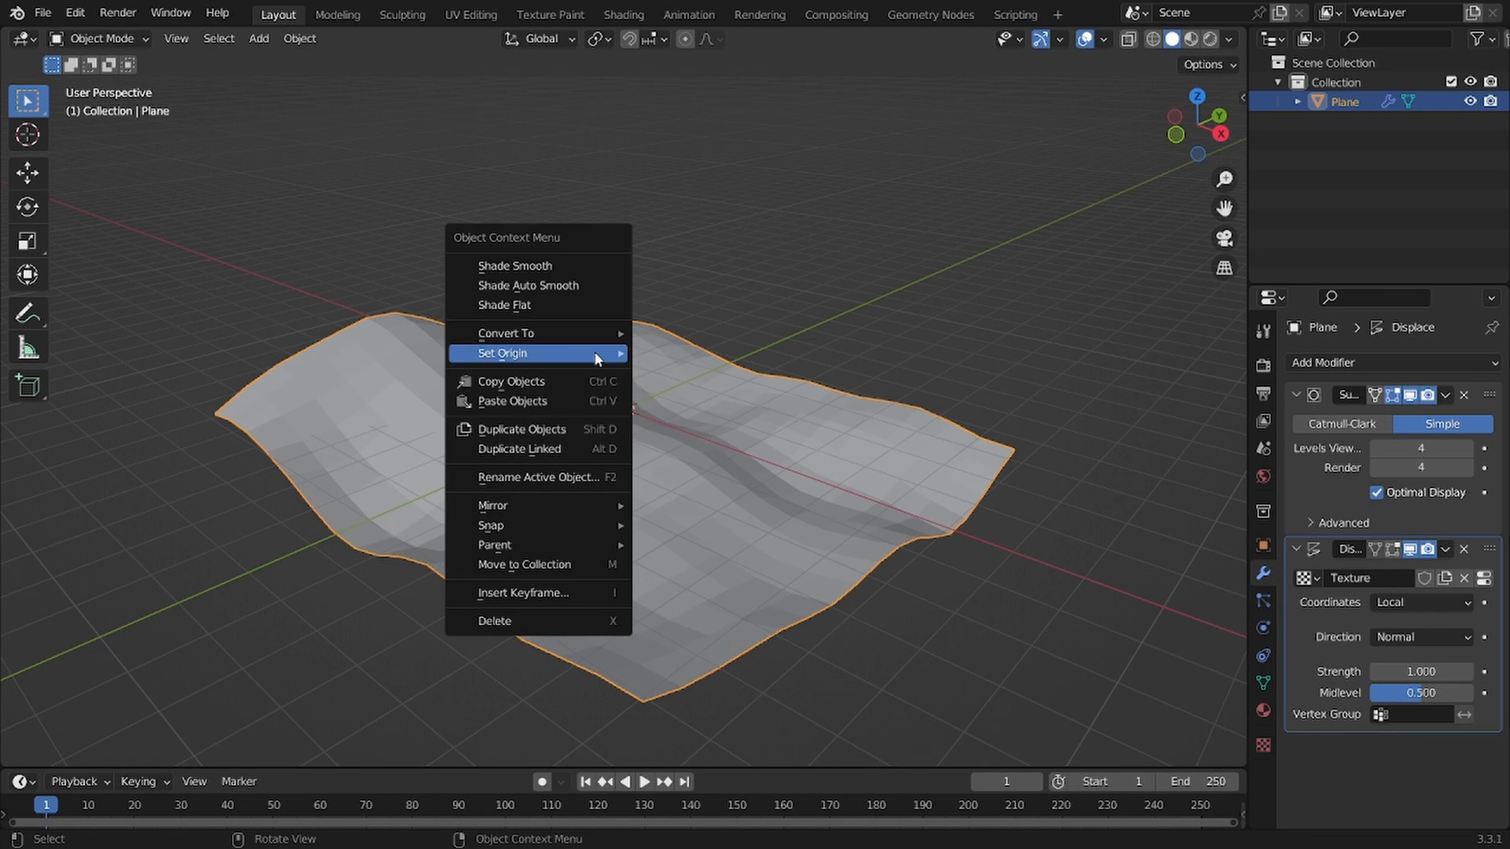
pyautogui.click(570, 271)
pyautogui.click(1396, 362)
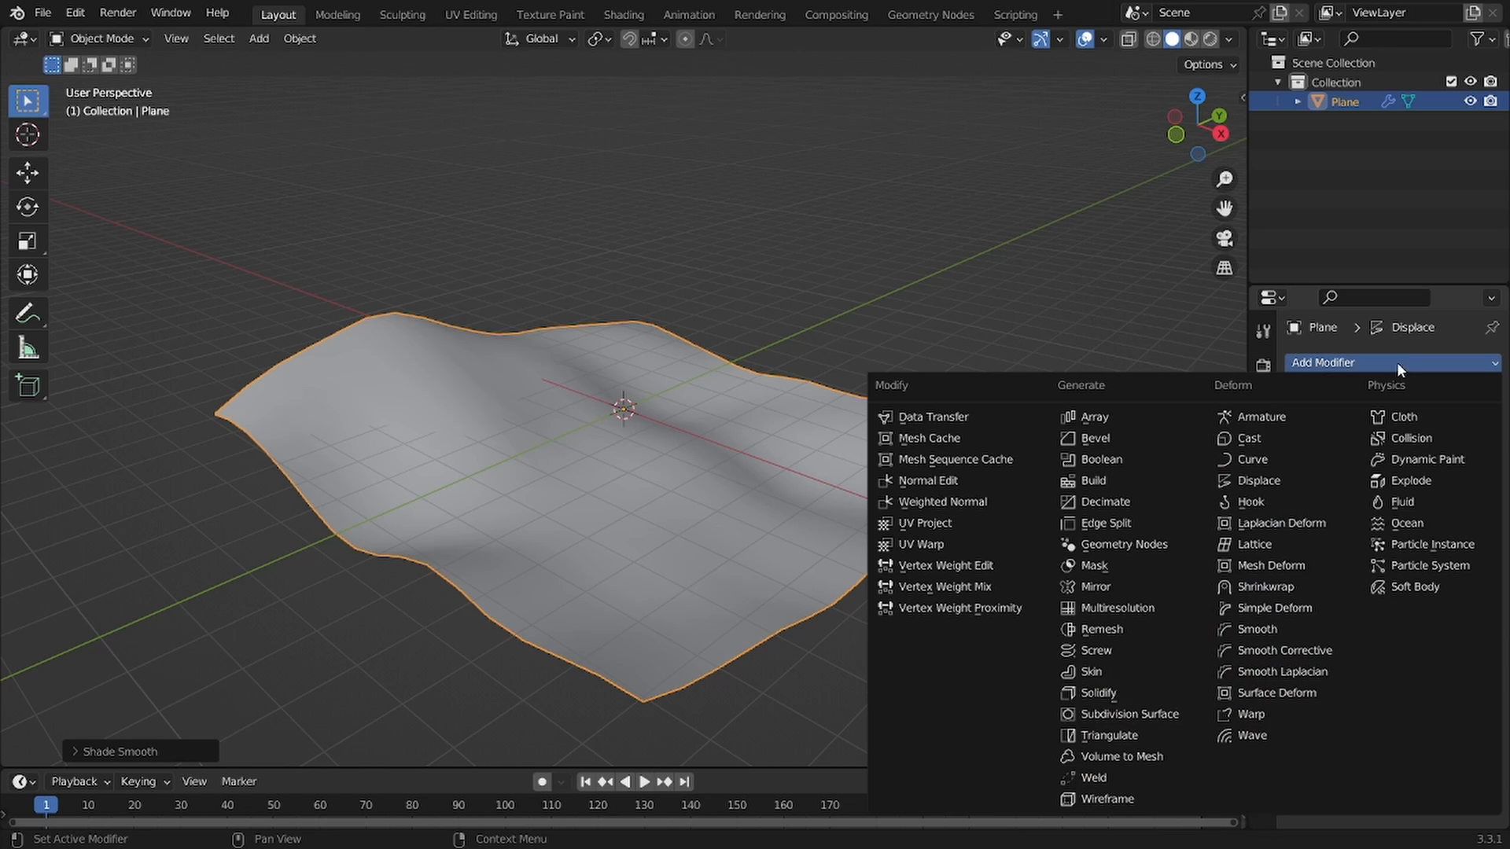
pyautogui.click(1167, 714)
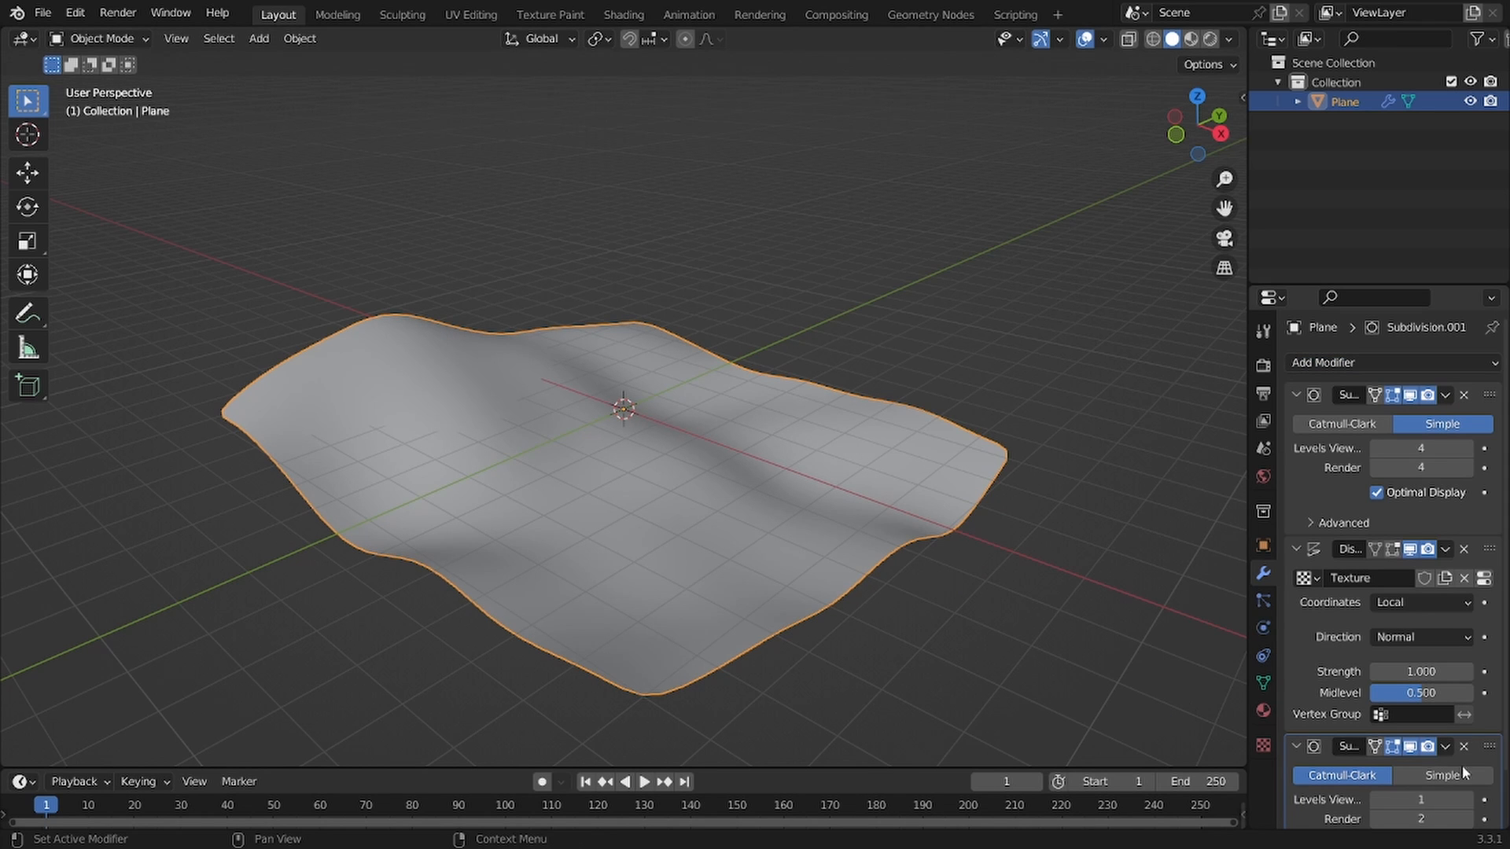
pyautogui.moveTo(865, 551); pyautogui.dragTo(836, 394, button='middle')
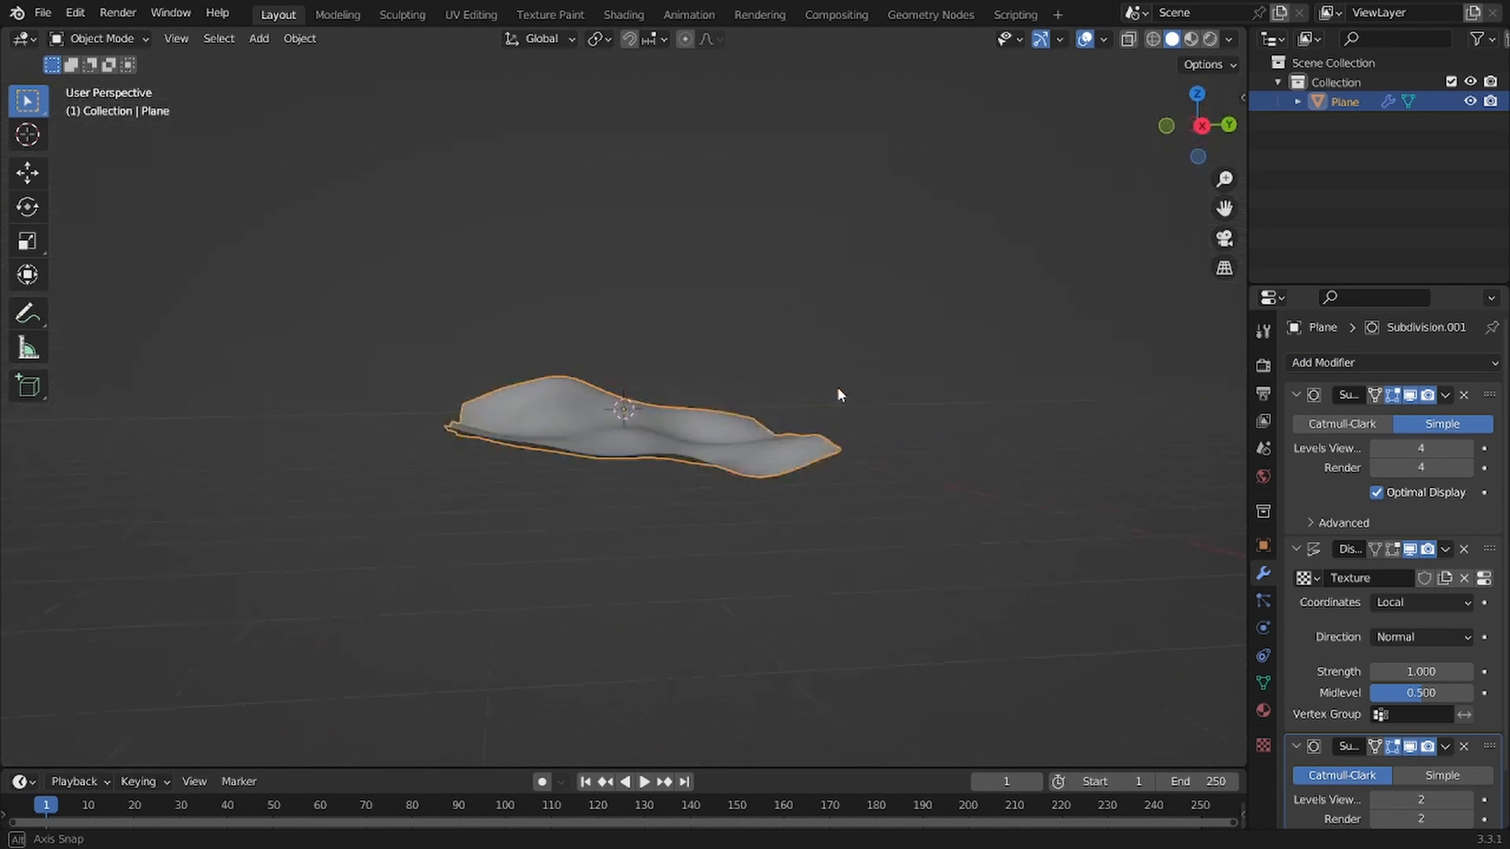
pyautogui.press('r')
pyautogui.press('x')
pyautogui.rightClick(818, 472)
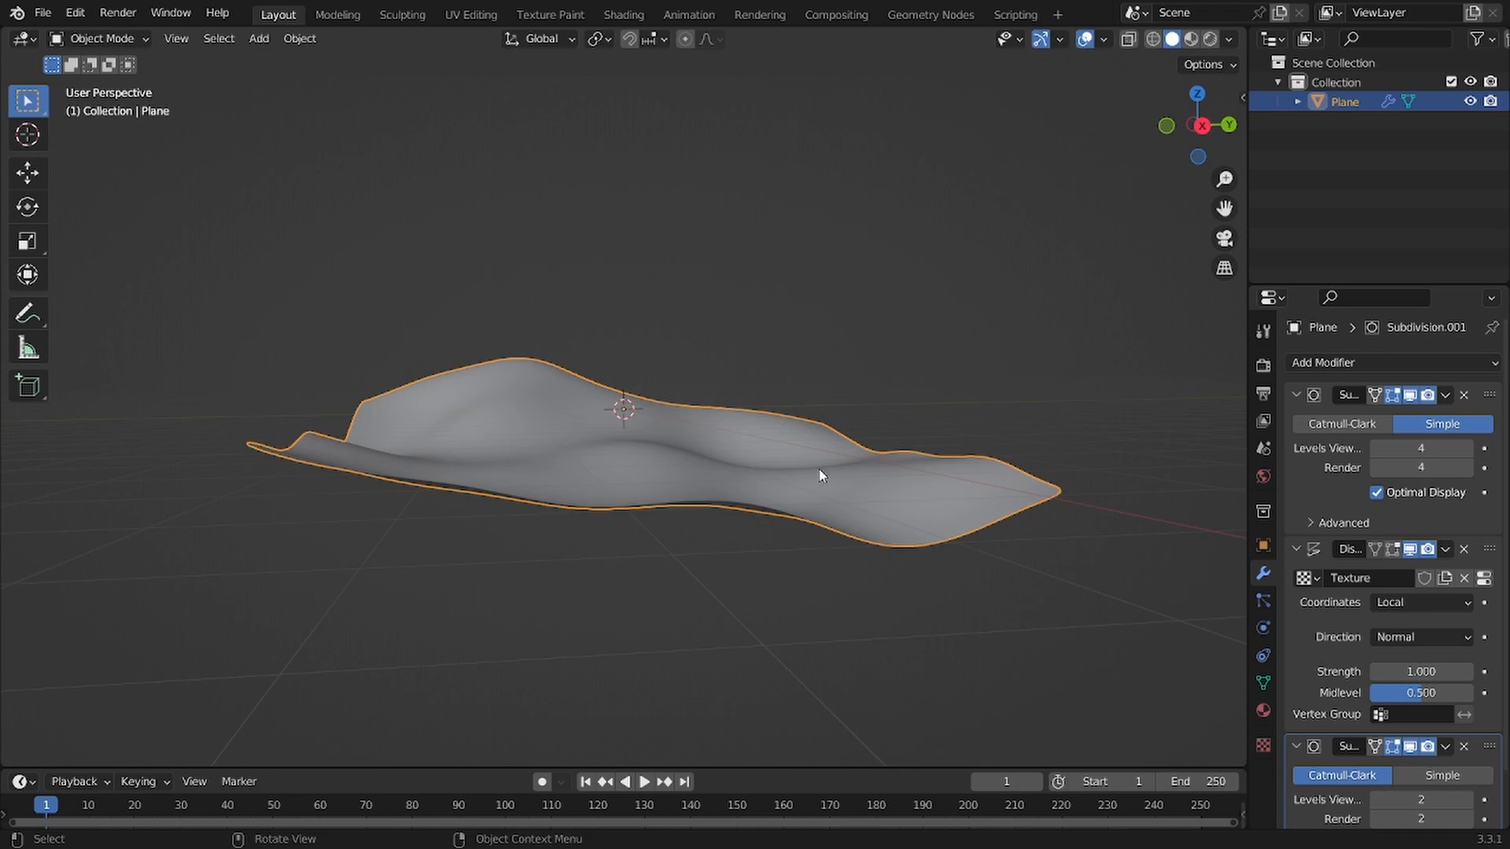
# Step: Rotate the displaced plane about the Y axis so it tilts into a downhill slope
pyautogui.press('r')
pyautogui.press('y')
pyautogui.click(811, 589)
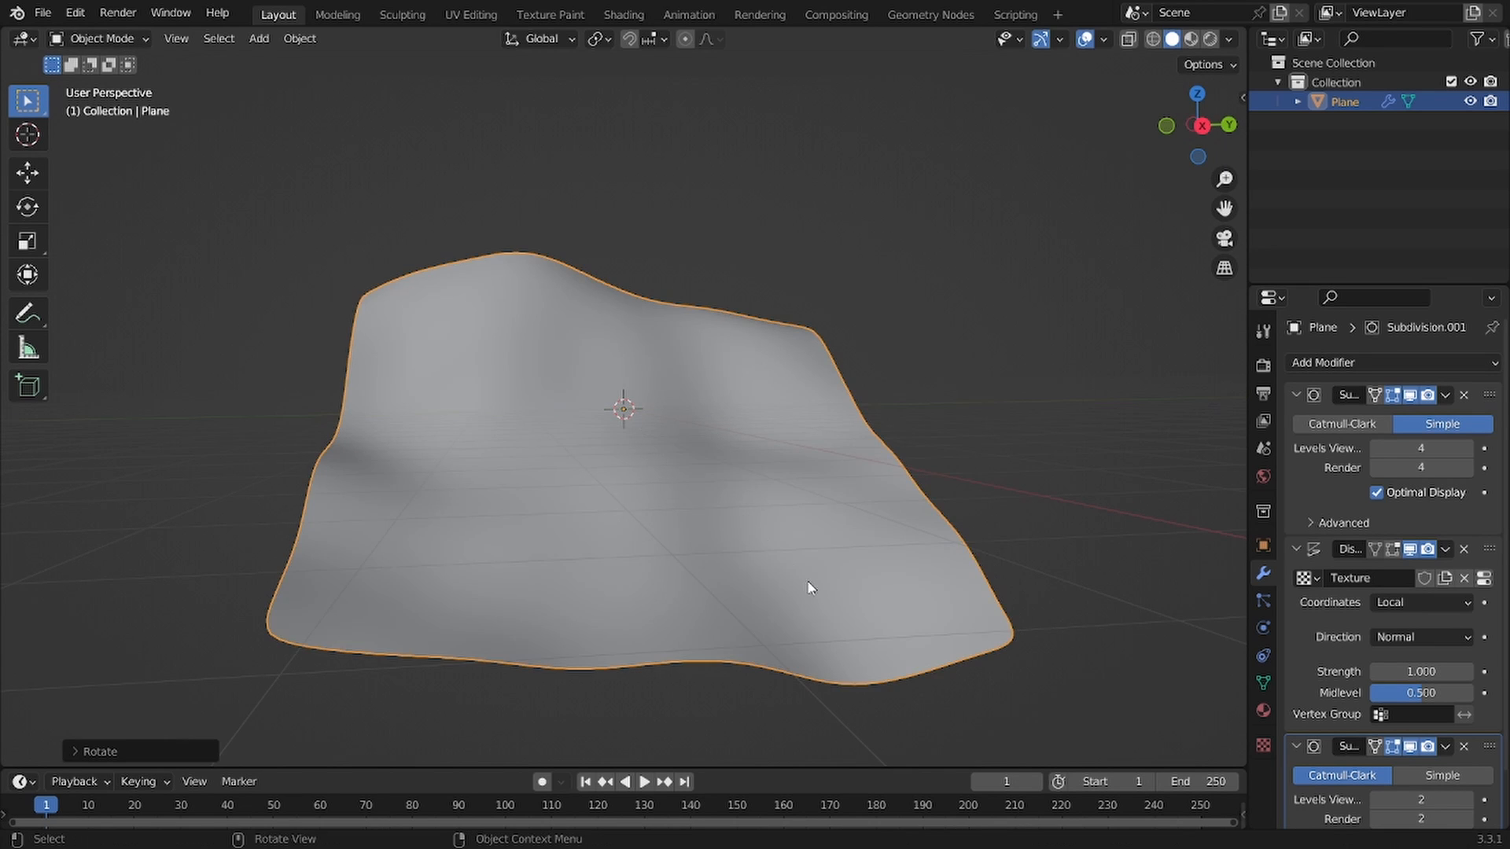
# Step: Rename the plane object to Ground
pyautogui.moveTo(666, 466); pyautogui.dragTo(1063, 312, button='middle')
pyautogui.doubleClick(1340, 102)
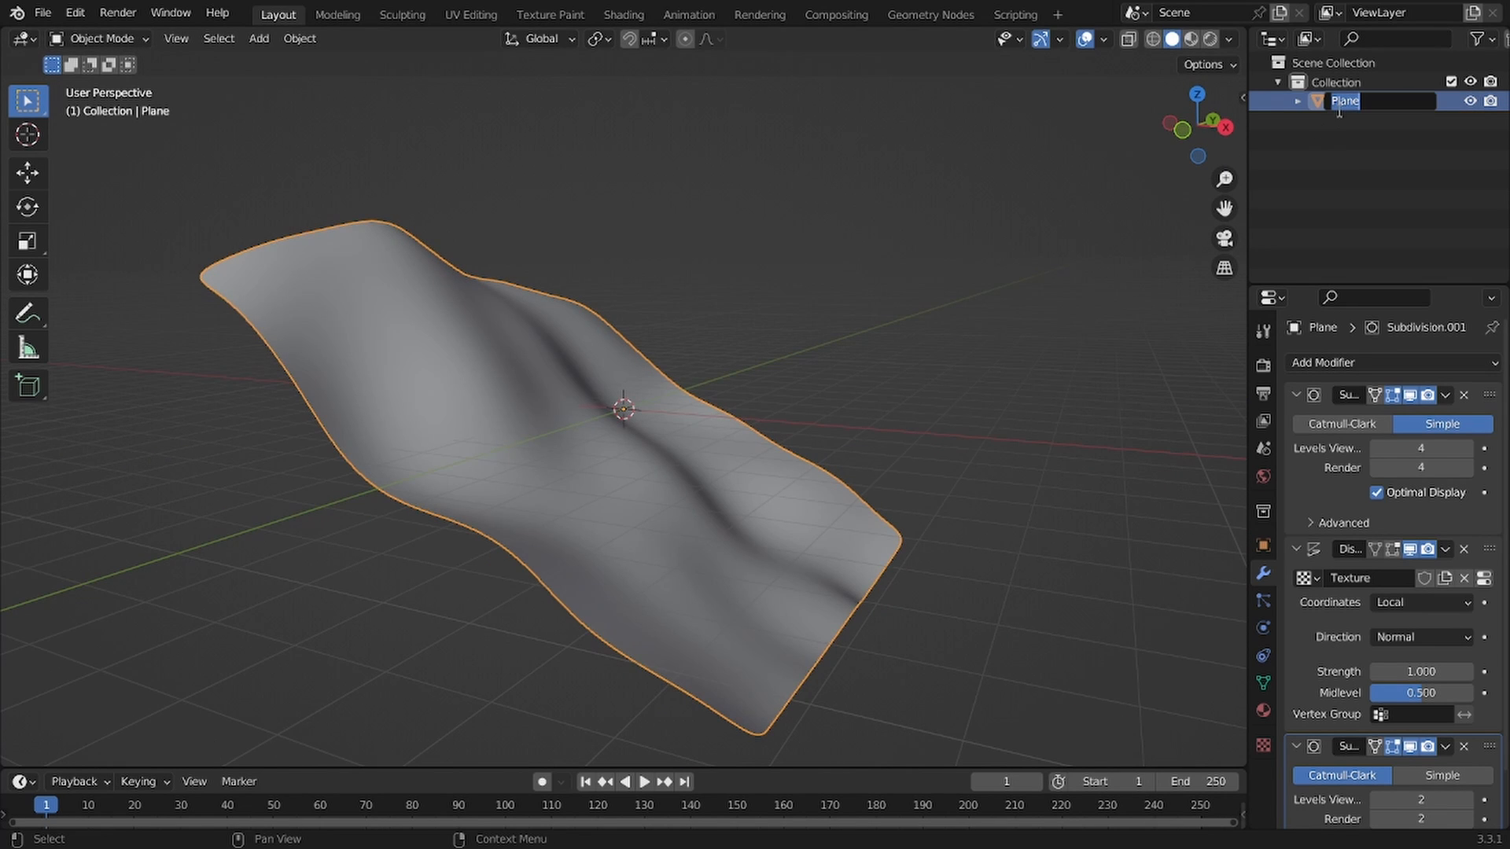
pyautogui.write('Ground')
pyautogui.press('Return')
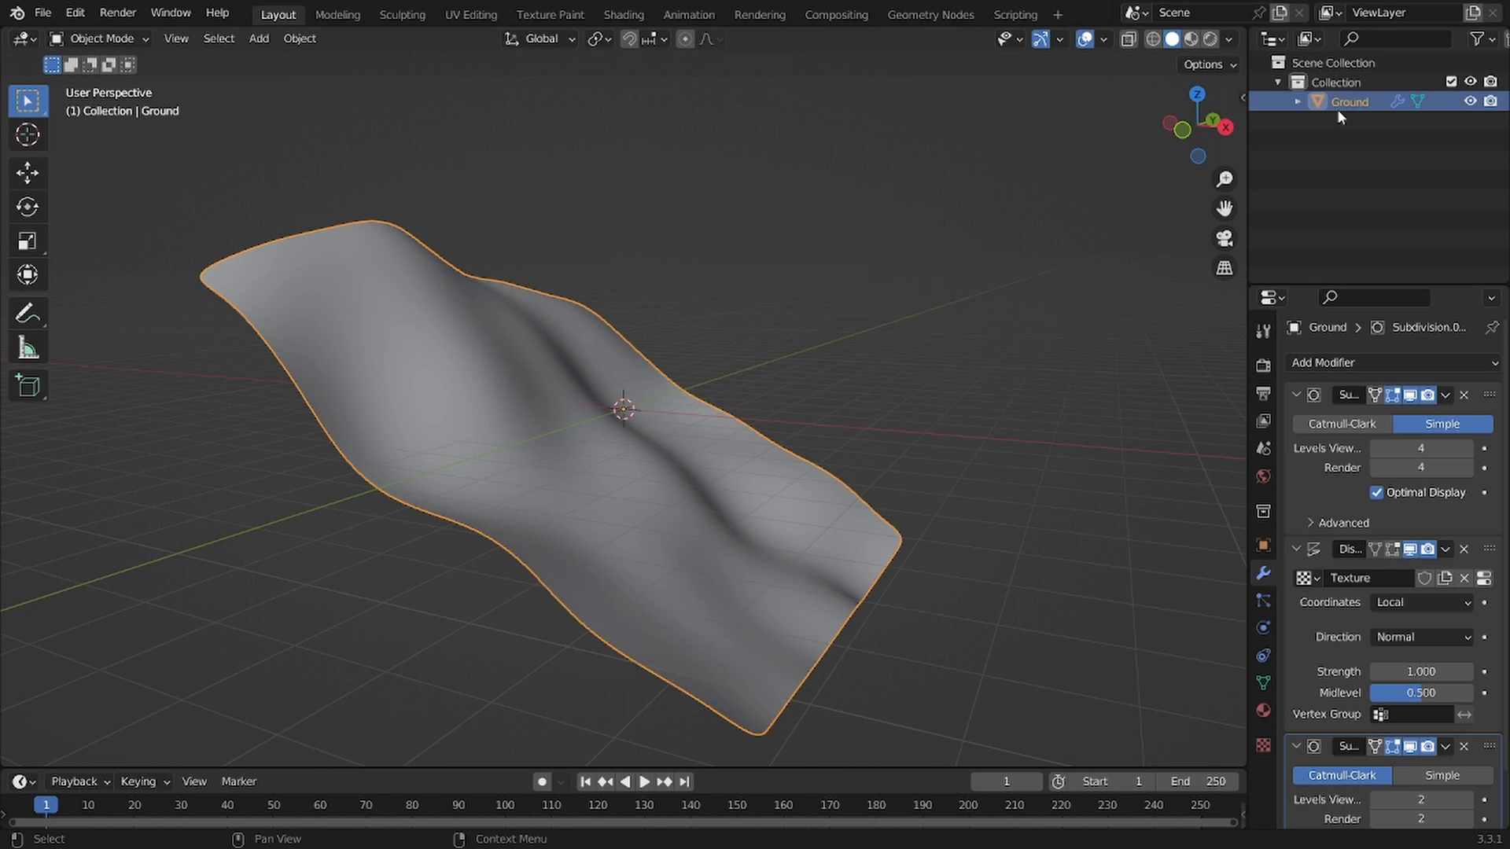
# Step: Add a Bezier curve to the scene at the origin
pyautogui.moveTo(729, 140); pyautogui.dragTo(690, 245, button='middle')
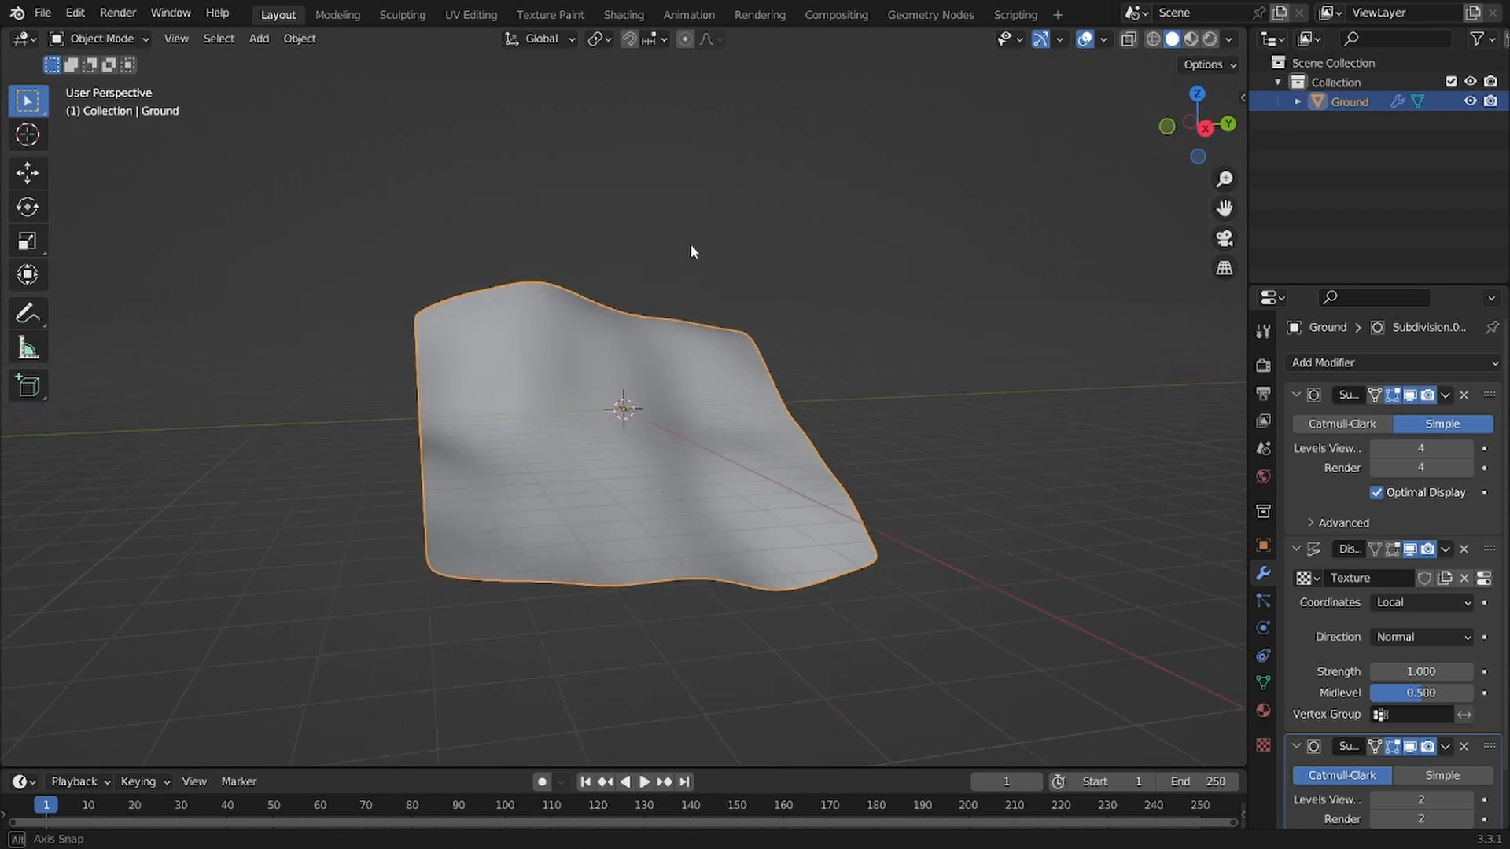
pyautogui.hotkey('shift', 'a')
pyautogui.moveTo(550, 431)
pyautogui.click(702, 434)
# Step: Delete all of the Bezier curve's default control points in Edit Mode
pyautogui.press('Tab')
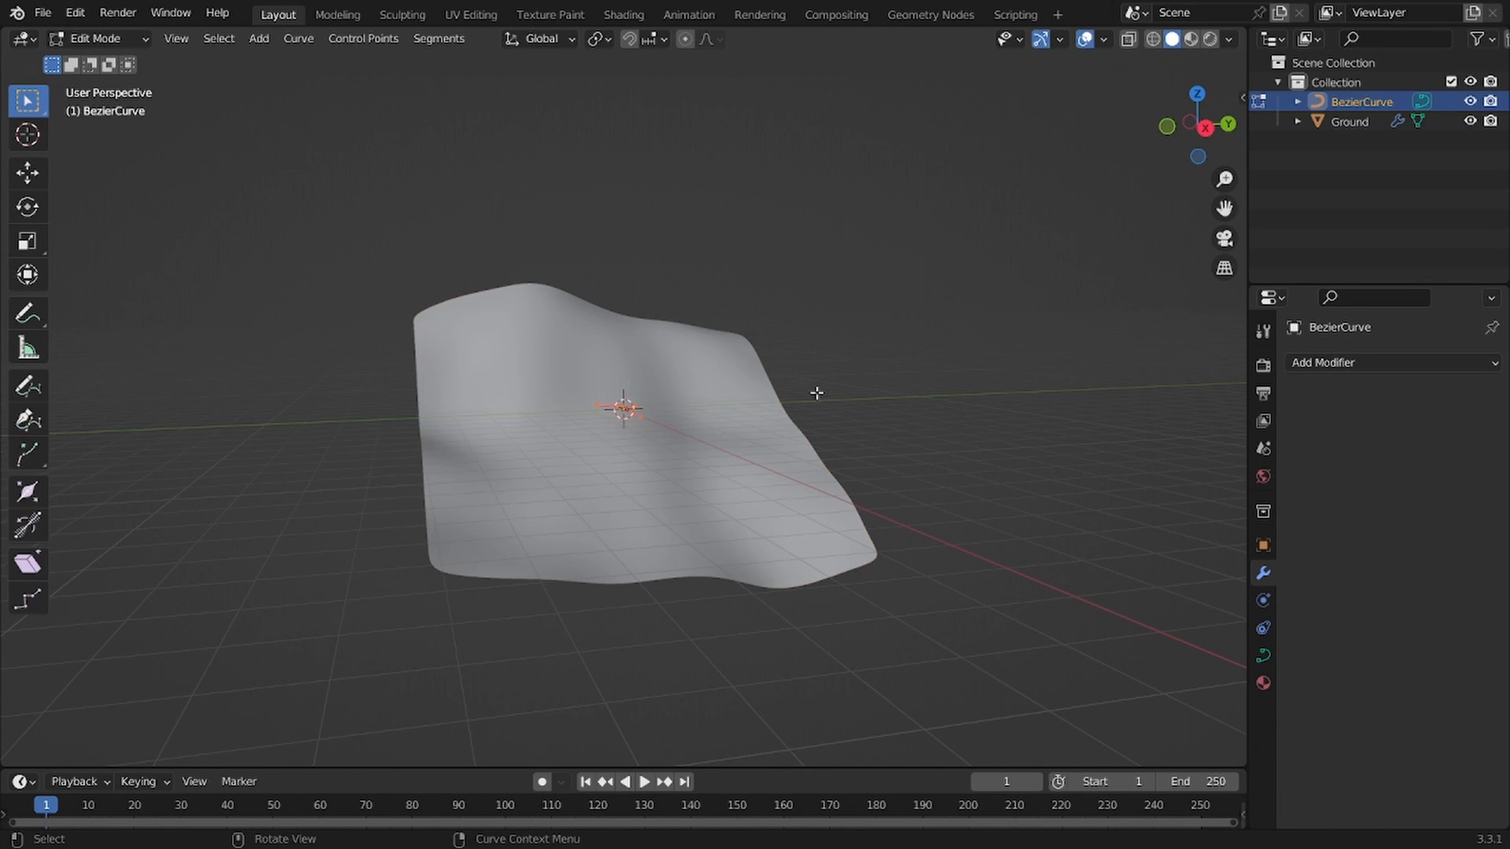
pyautogui.scroll(3, 795, 394)
pyautogui.press('x')
pyautogui.click(795, 395)
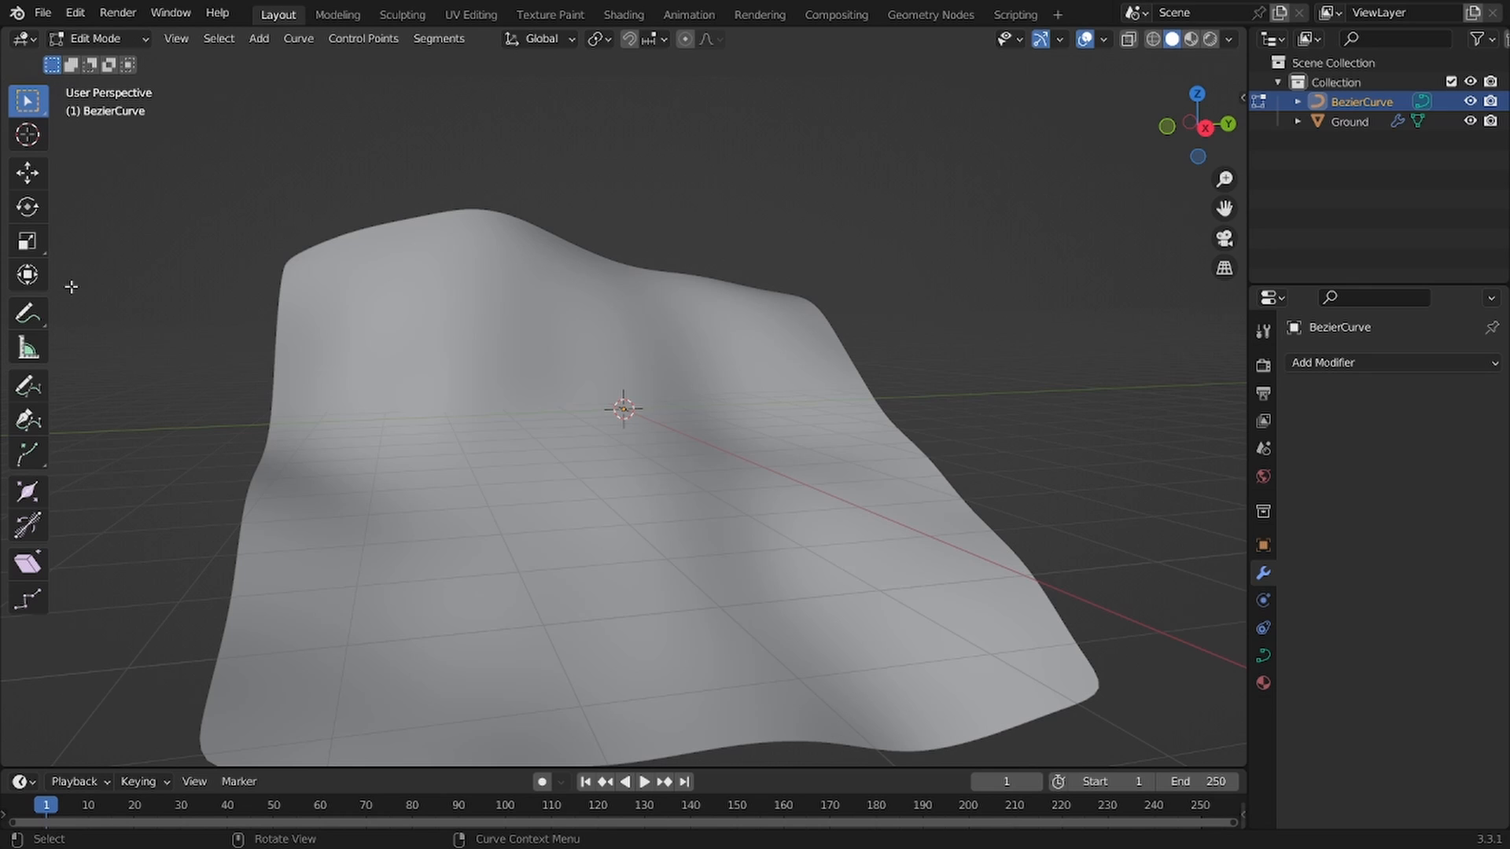
# Step: Draw a freehand curve projected onto the surface along the length of the Ground slope, and return to Object Mode
pyautogui.click(37, 391)
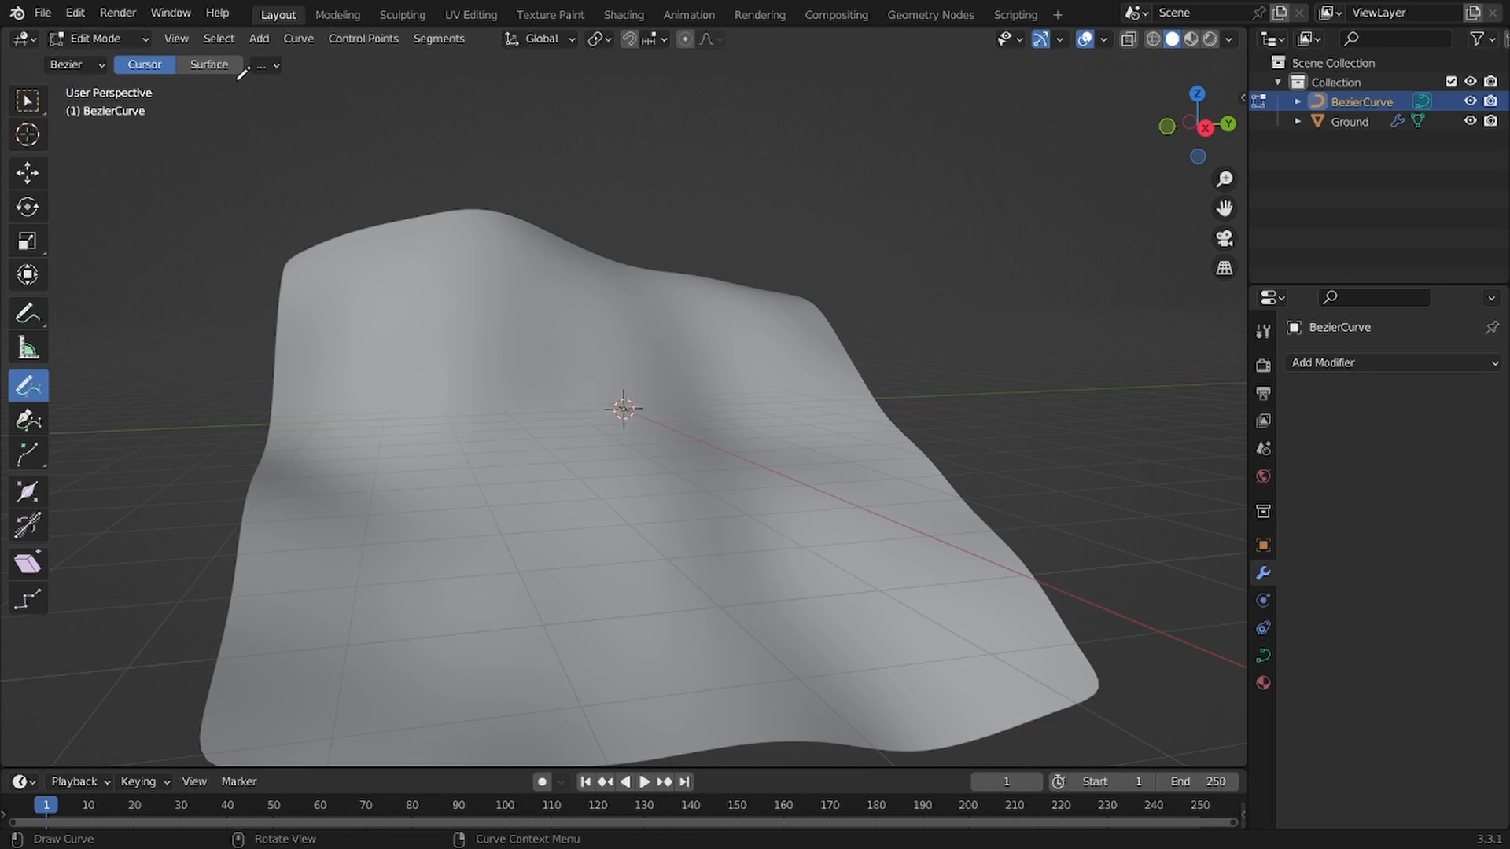
pyautogui.scroll(-3, 582, 403)
pyautogui.moveTo(586, 407); pyautogui.dragTo(556, 423, button='middle')
pyautogui.moveTo(608, 465); pyautogui.dragTo(620, 482, button='middle')
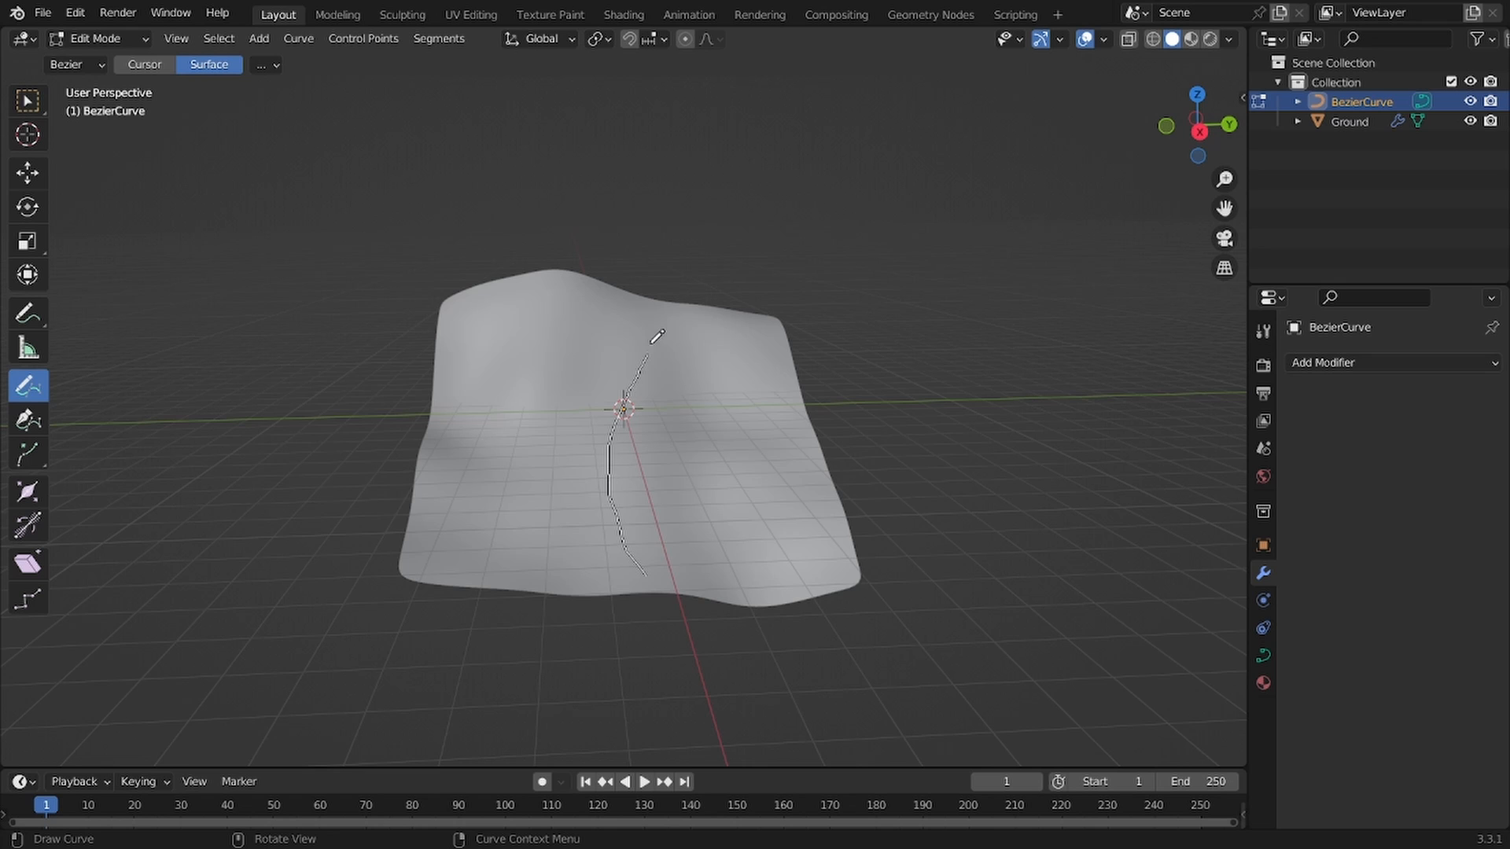
pyautogui.moveTo(657, 336); pyautogui.dragTo(658, 333)
pyautogui.moveTo(658, 334)
pyautogui.mouseDown(button='middle')
pyautogui.moveTo(755, 404)
pyautogui.moveTo(768, 391)
pyautogui.moveTo(646, 411)
pyautogui.mouseUp(button='middle')
pyautogui.press('Tab')
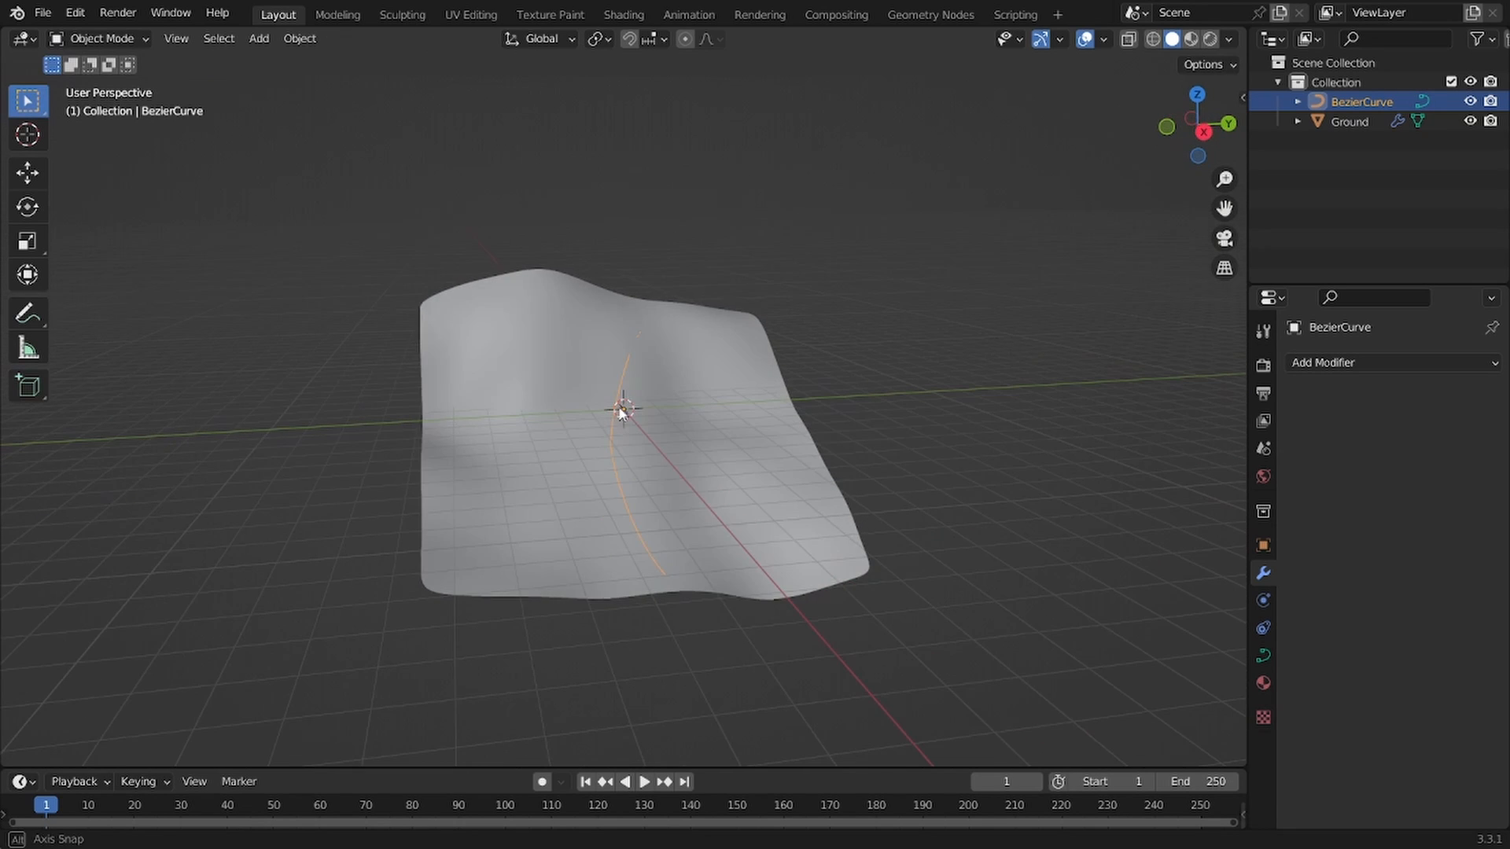
# Step: Switch to the Geometry Nodes workspace and create a new geometry node tree on the Bezier curve
pyautogui.click(925, 17)
pyautogui.click(599, 466)
pyautogui.scroll(-6, 873, 622)
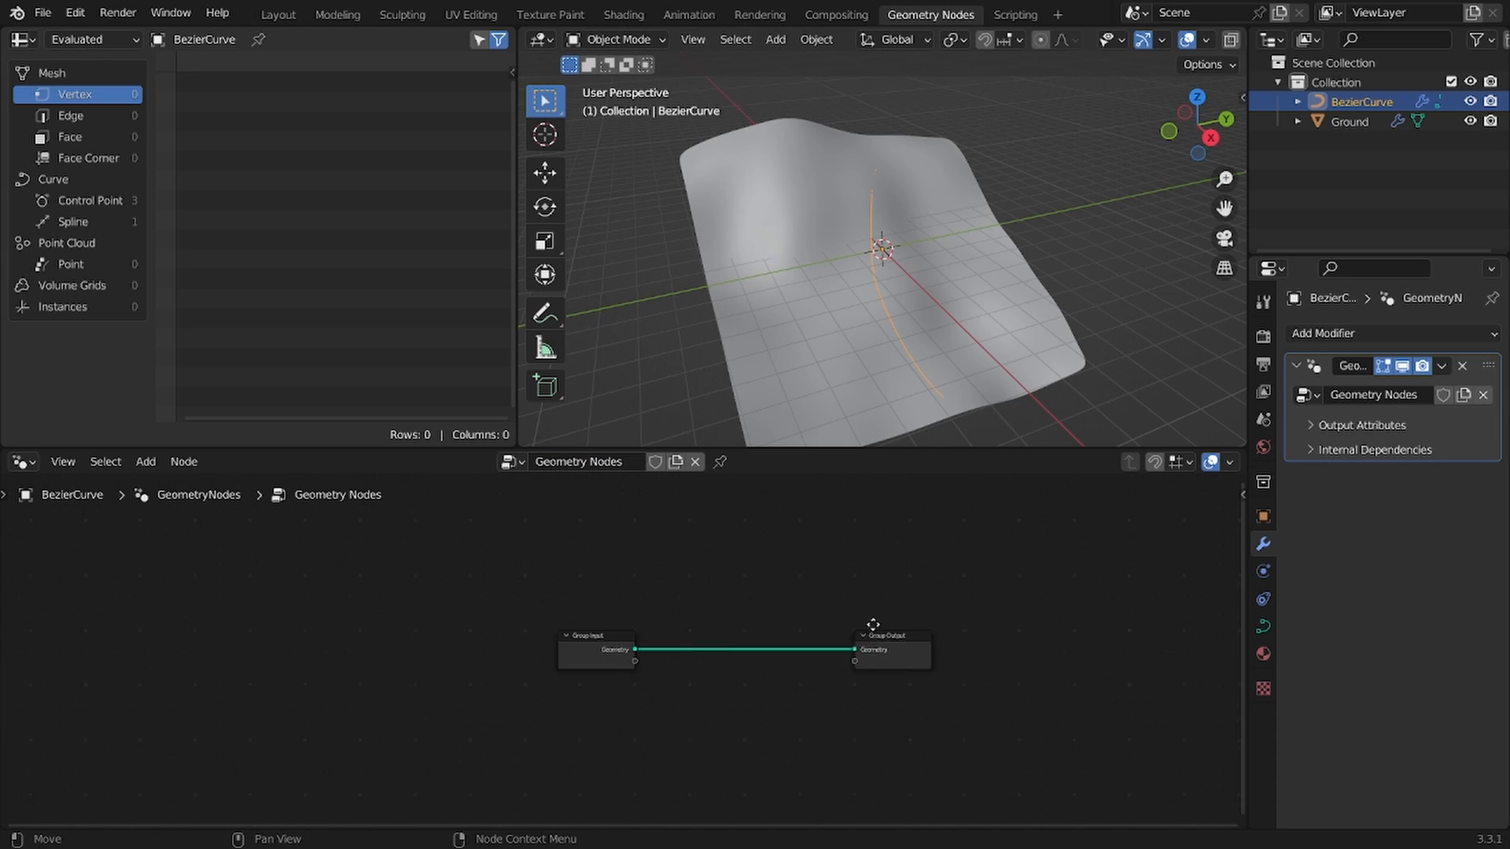
# Step: Spread the Group Input and Group Output nodes apart to make room between them
pyautogui.moveTo(873, 625); pyautogui.dragTo(975, 625, button='middle')
pyautogui.moveTo(853, 681); pyautogui.dragTo(492, 609)
pyautogui.press('g')
pyautogui.click(361, 599)
pyautogui.moveTo(360, 597); pyautogui.dragTo(589, 621, button='middle')
pyautogui.press('g')
pyautogui.click(631, 685)
# Step: Insert a Curve to Mesh node on the link between Group Input and Group Output
pyautogui.moveTo(810, 253); pyautogui.dragTo(794, 217, button='middle')
pyautogui.hotkey('shift', 'a')
pyautogui.click(566, 426)
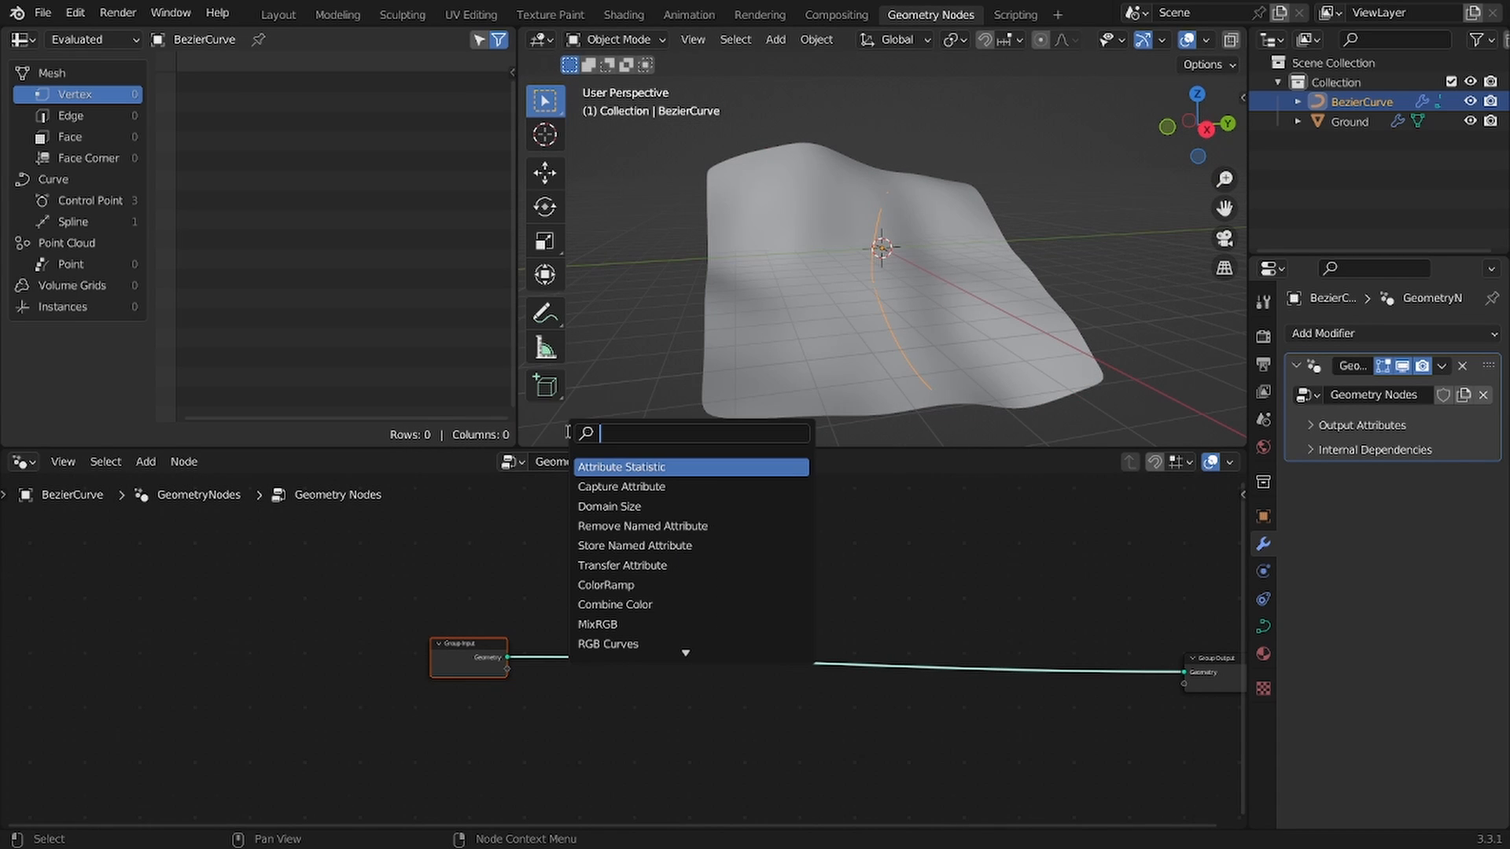
pyautogui.write('curv')
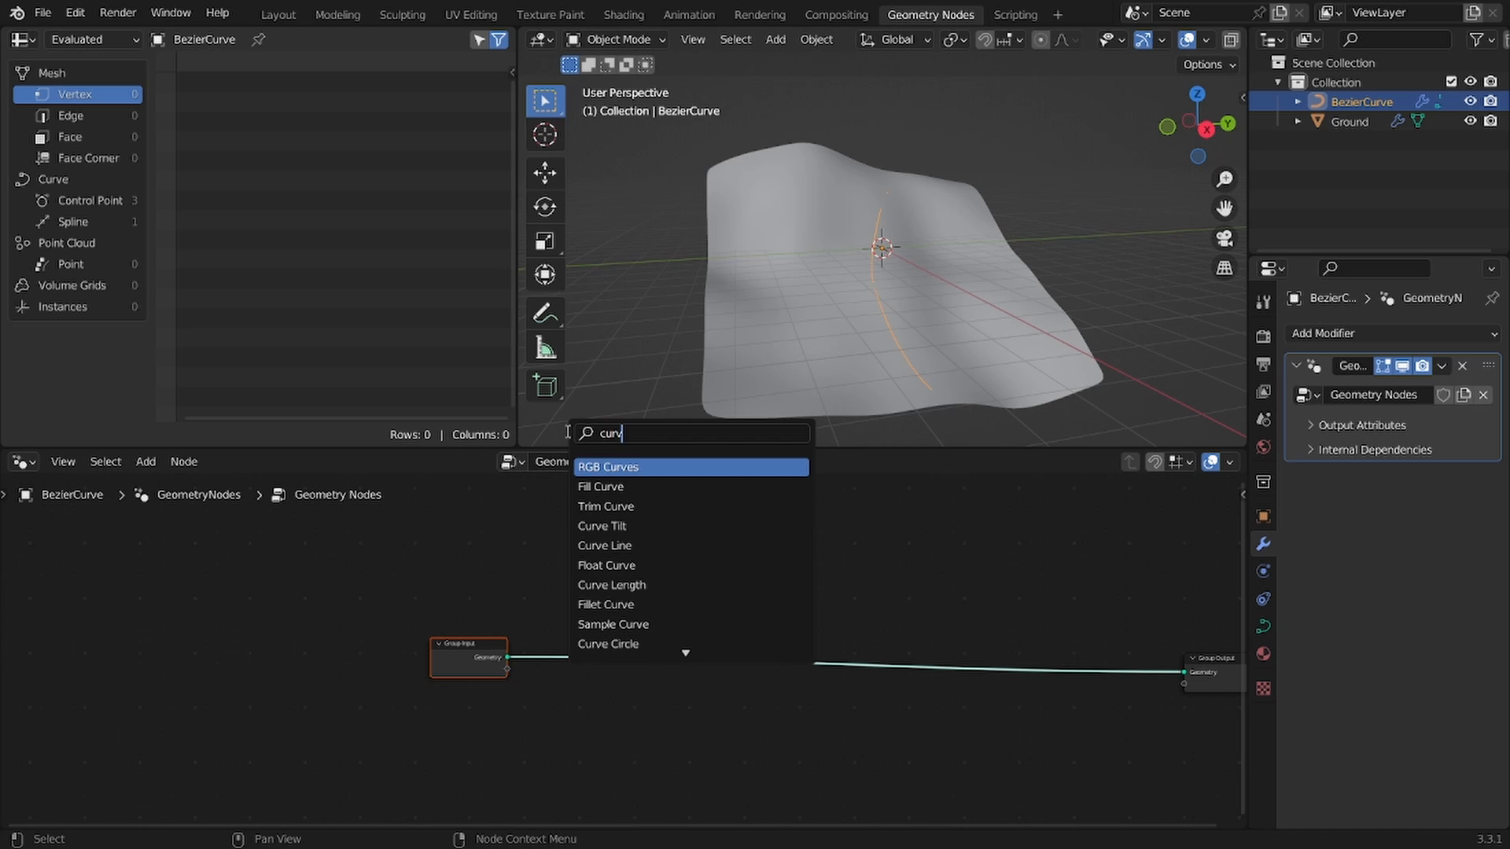
pyautogui.write('e to')
pyautogui.press('Return')
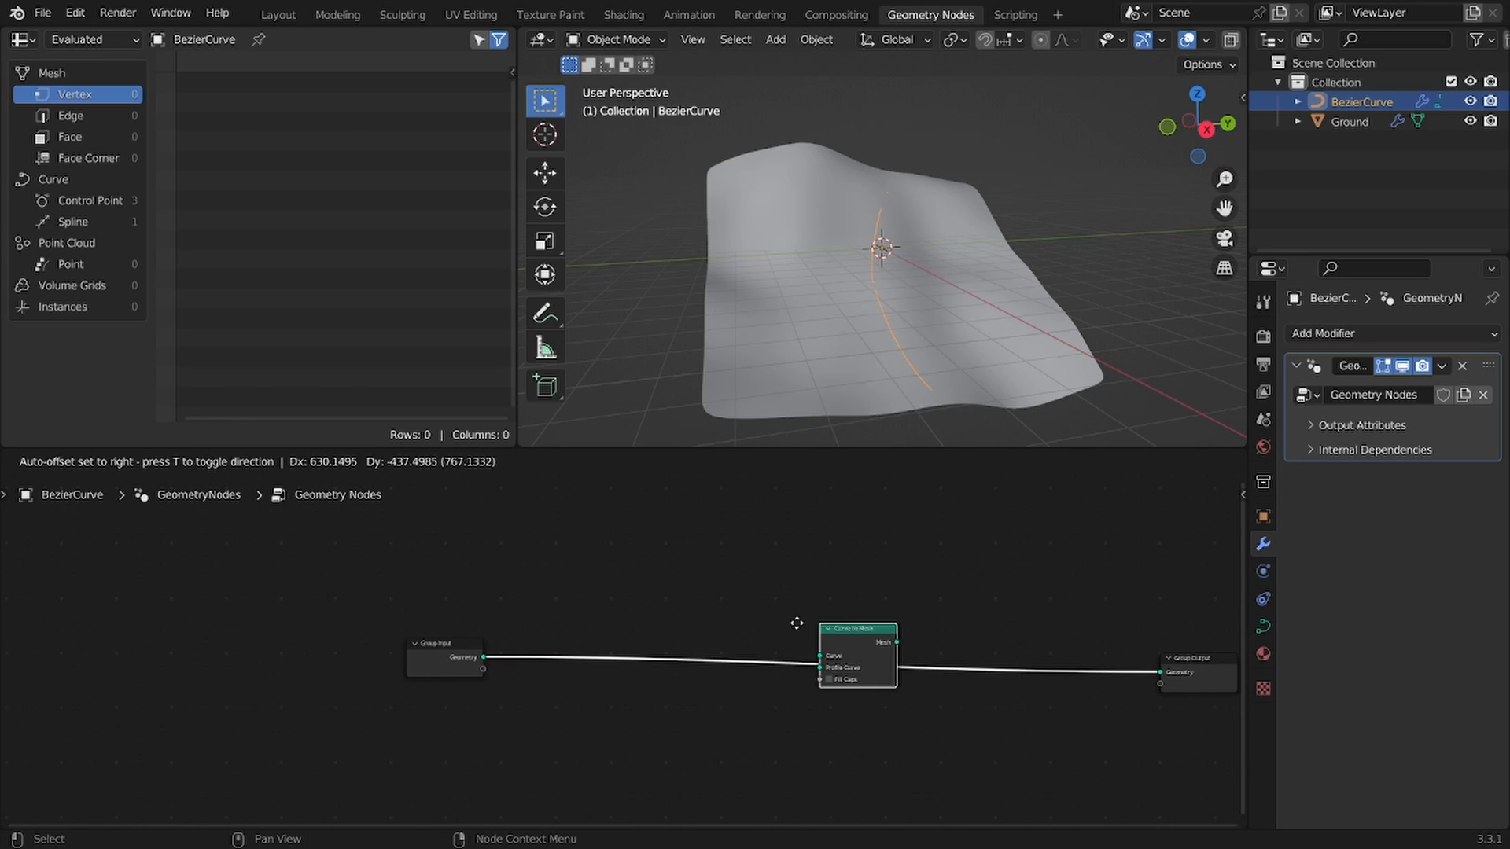
pyautogui.click(701, 592)
pyautogui.scroll(2, 701, 592)
pyautogui.click(912, 522)
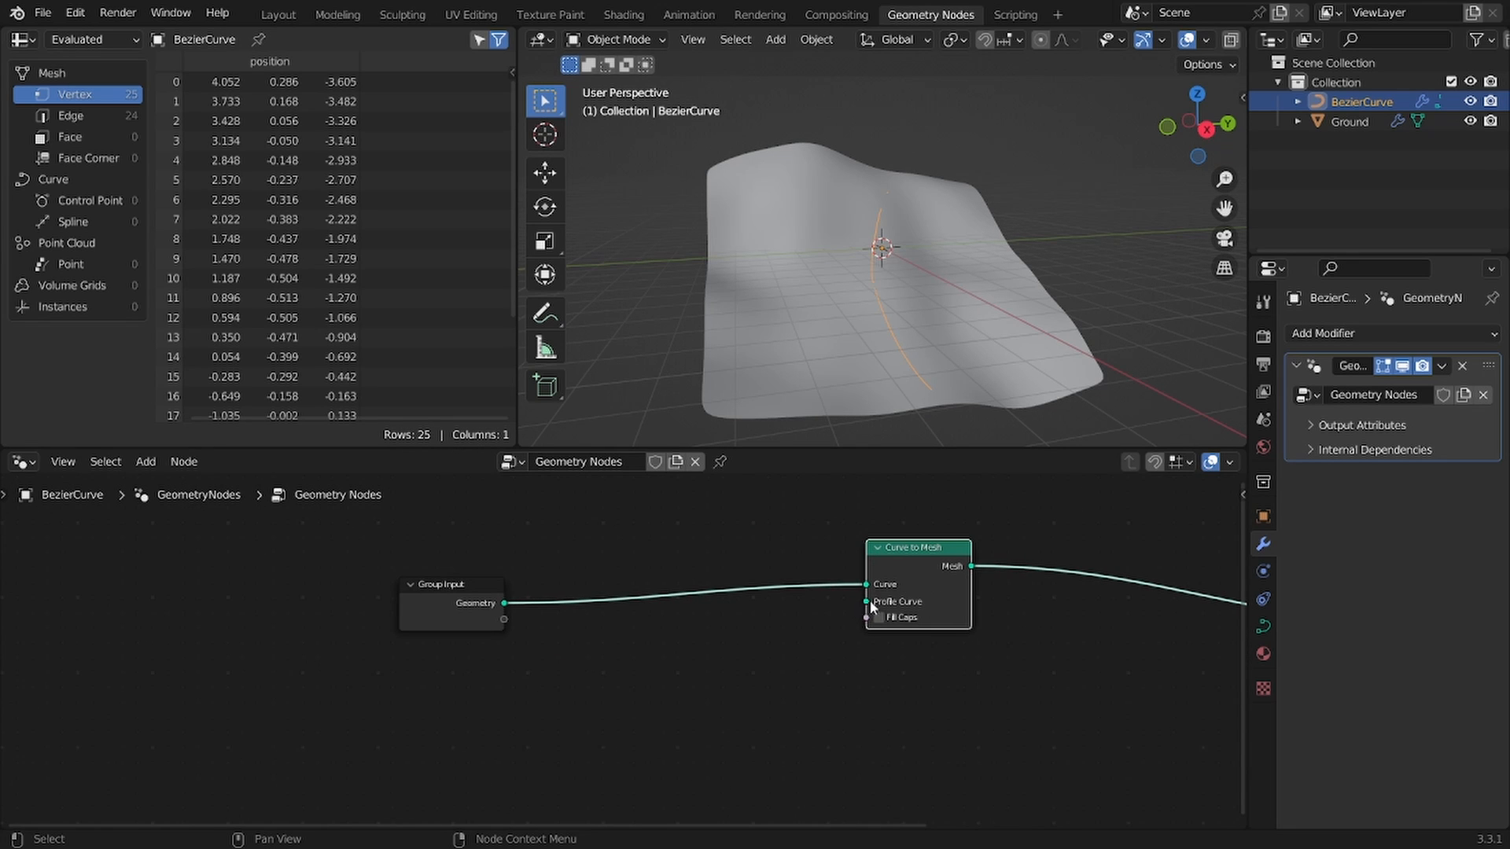
# Step: Add a Curve Line node feeding the Profile Curve input of Curve to Mesh
pyautogui.scroll(3, 735, 624)
pyautogui.hotkey('shift', 'a')
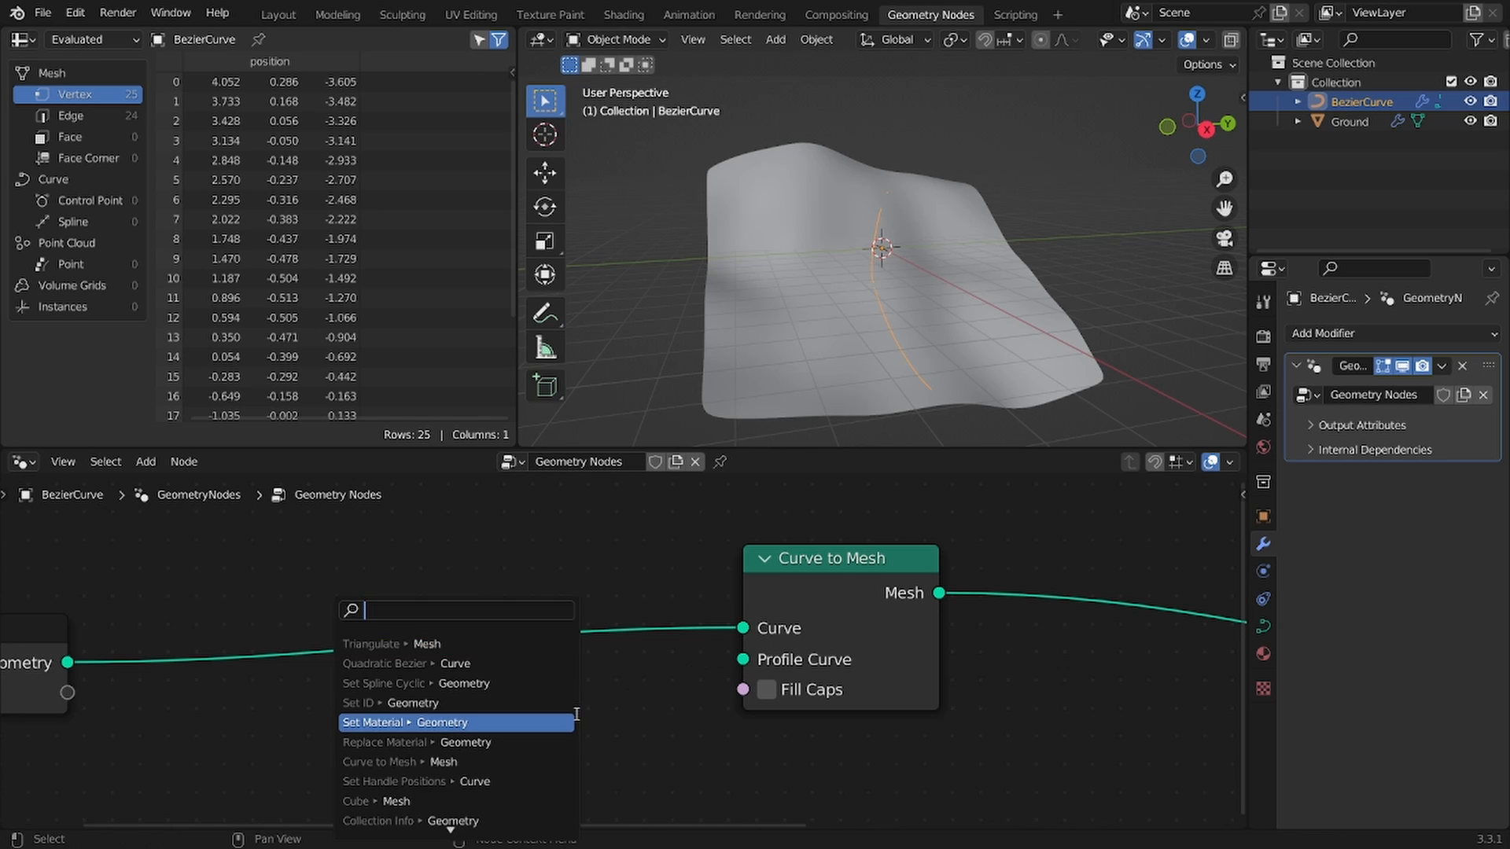
pyautogui.write('curve line')
pyautogui.press('Return')
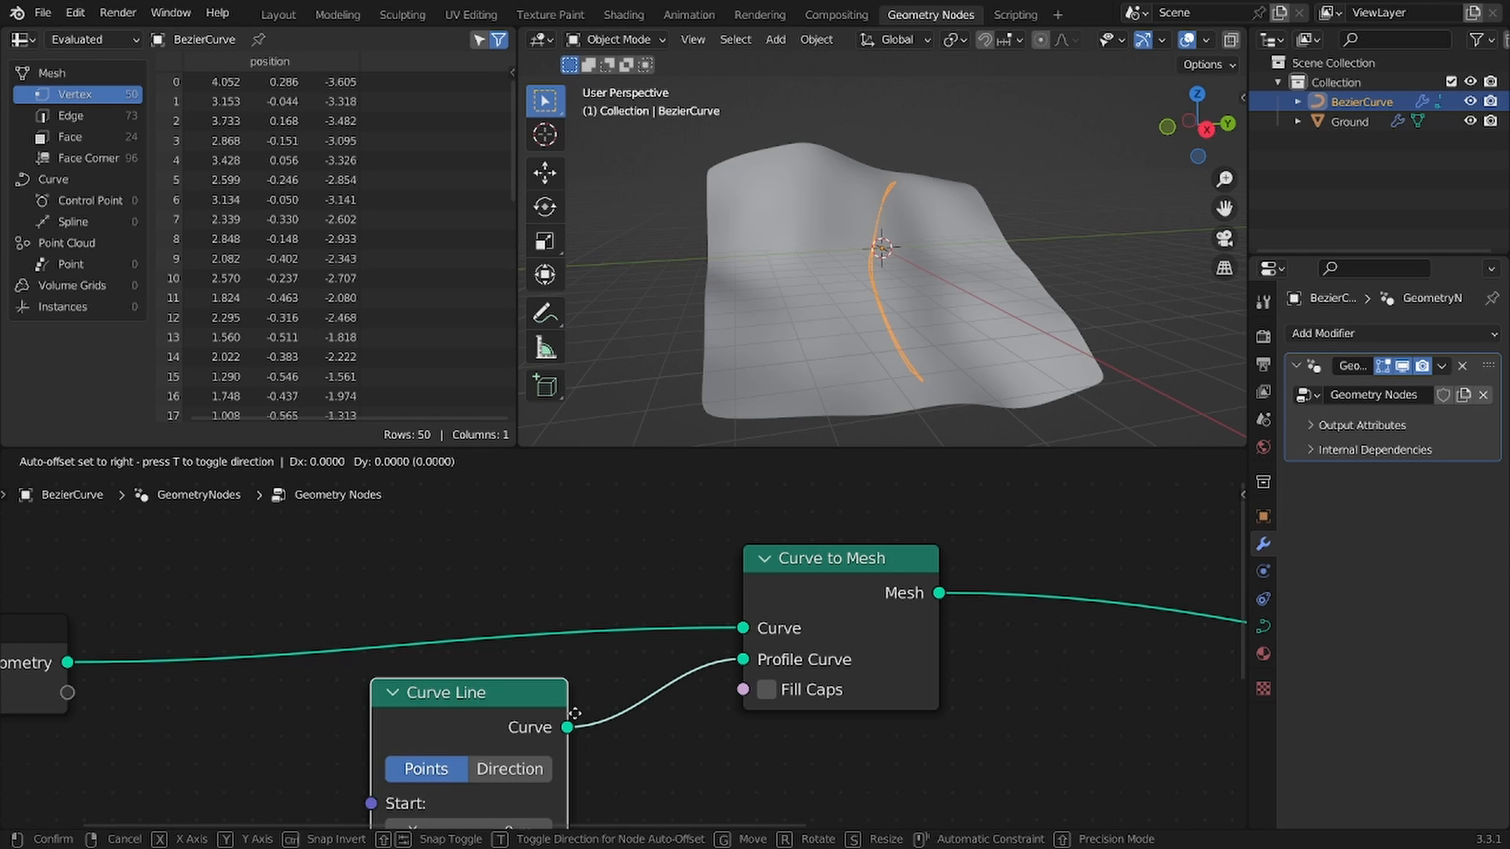
pyautogui.click(575, 713)
# Step: Set the Curve Line node's End Z value to 0 m
pyautogui.scroll(-3, 614, 550)
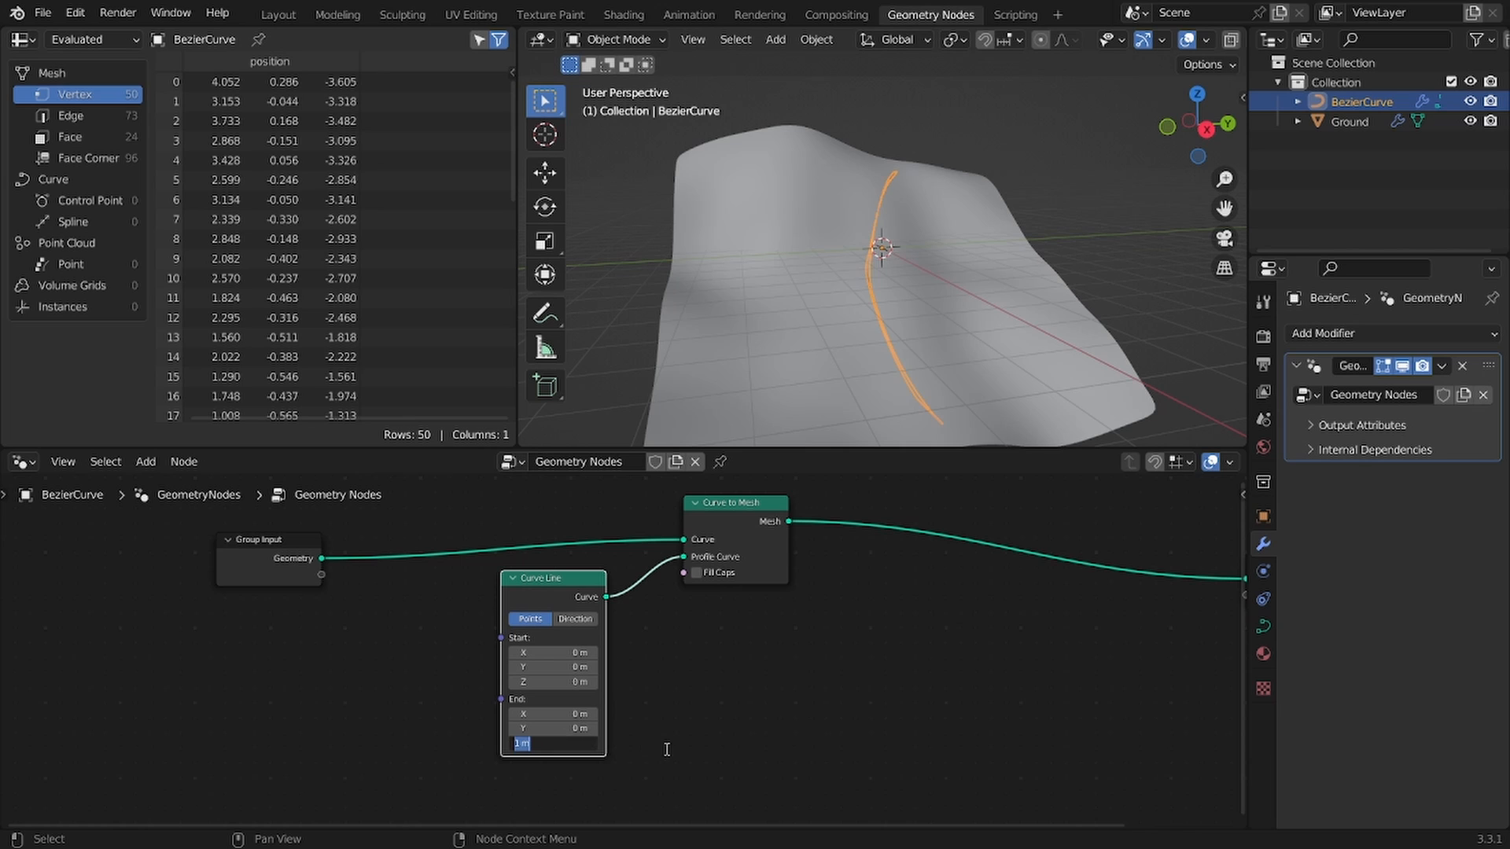
pyautogui.write('0')
pyautogui.press('Return')
pyautogui.moveTo(535, 713)
pyautogui.mouseDown()
pyautogui.moveTo(598, 713)
pyautogui.moveTo(534, 713)
pyautogui.mouseUp()
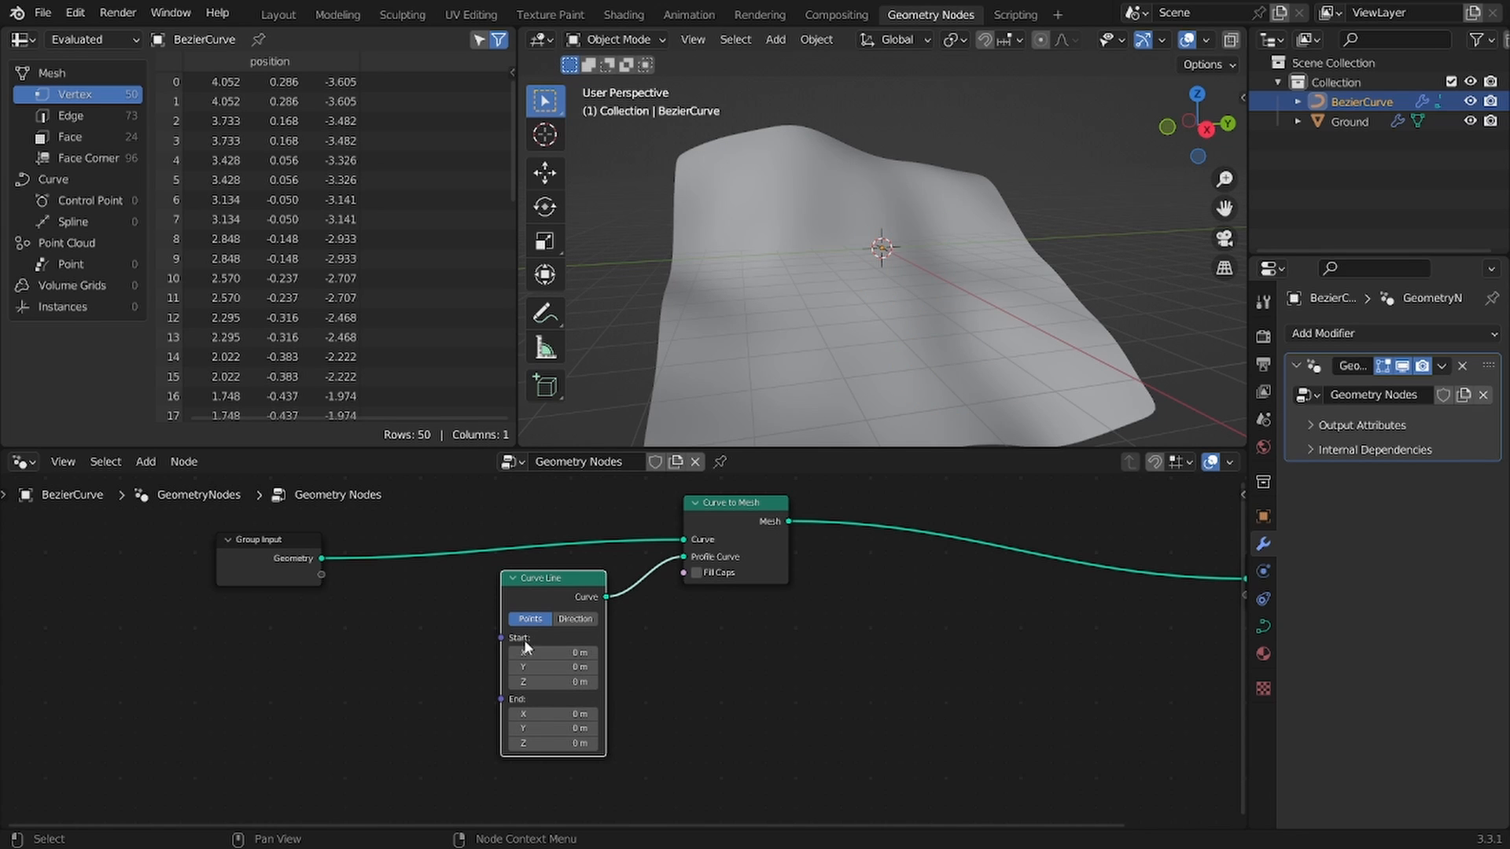
# Step: Add a Combine XYZ node connected to the Start input of the Curve Line node
pyautogui.scroll(2, 524, 645)
pyautogui.moveTo(641, 587); pyautogui.dragTo(346, 602)
pyautogui.write('combine')
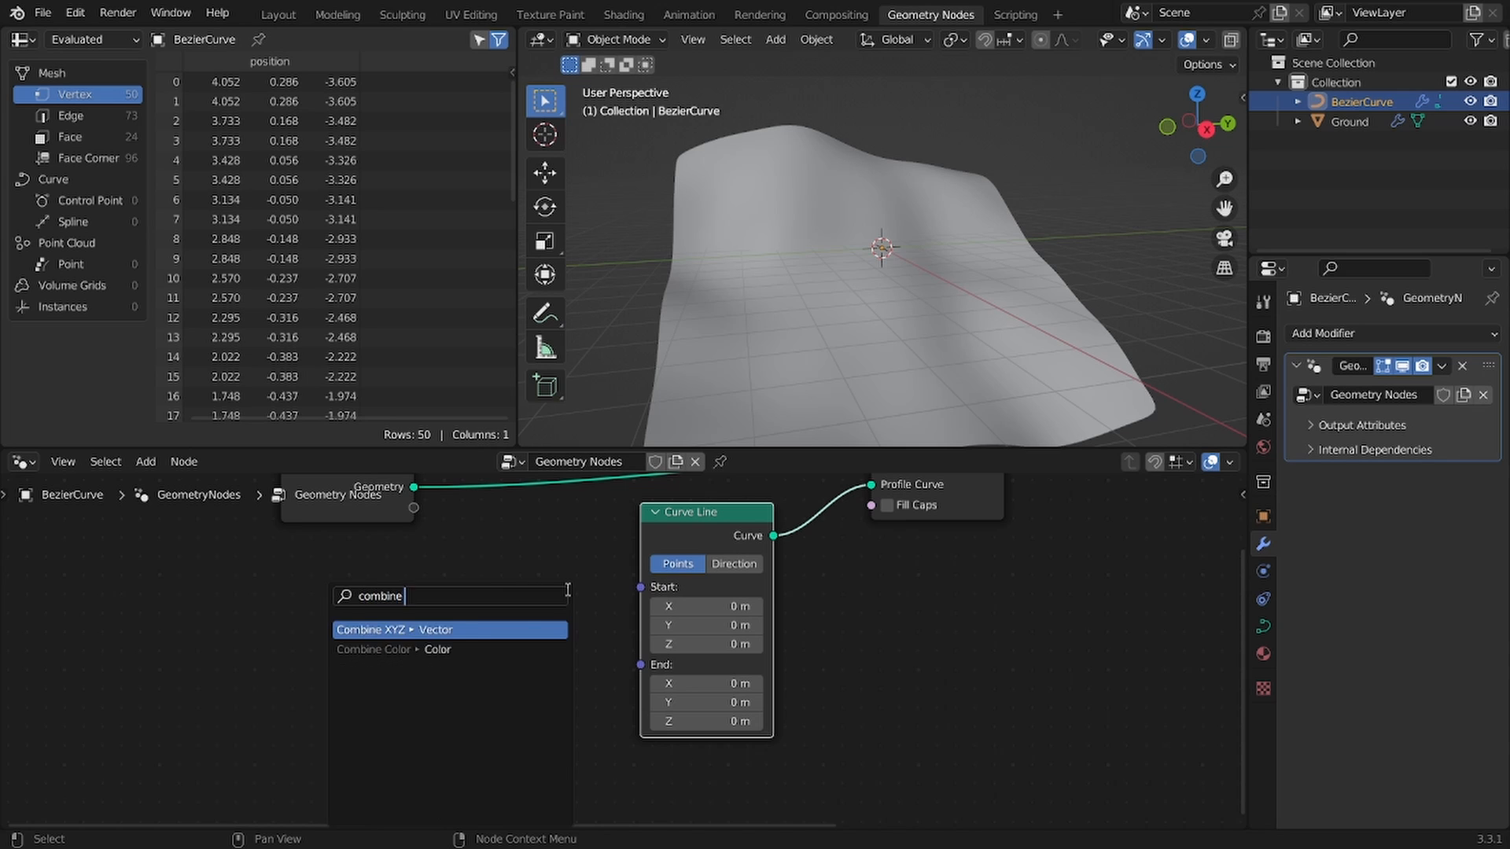
pyautogui.press('Return')
pyautogui.click(566, 490)
# Step: Duplicate the Combine XYZ node, connect the copy to Curve Line's End input, and shift both nodes below Group Input
pyautogui.hotkey('shift', 'd')
pyautogui.click(519, 684)
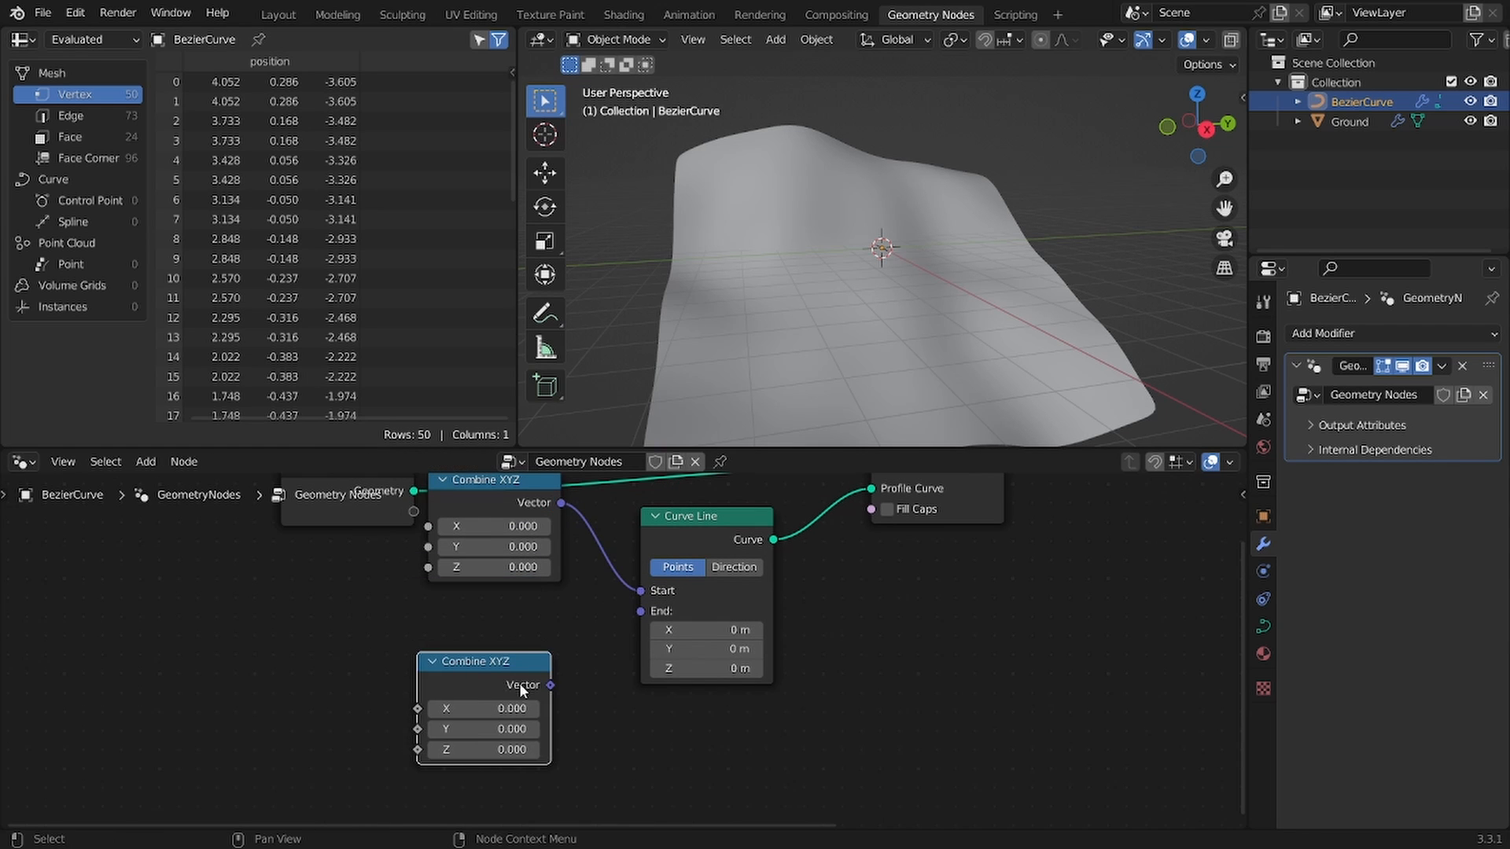
pyautogui.moveTo(551, 685); pyautogui.dragTo(640, 611)
pyautogui.moveTo(567, 736); pyautogui.dragTo(520, 582)
pyautogui.press('g')
pyautogui.click(545, 674)
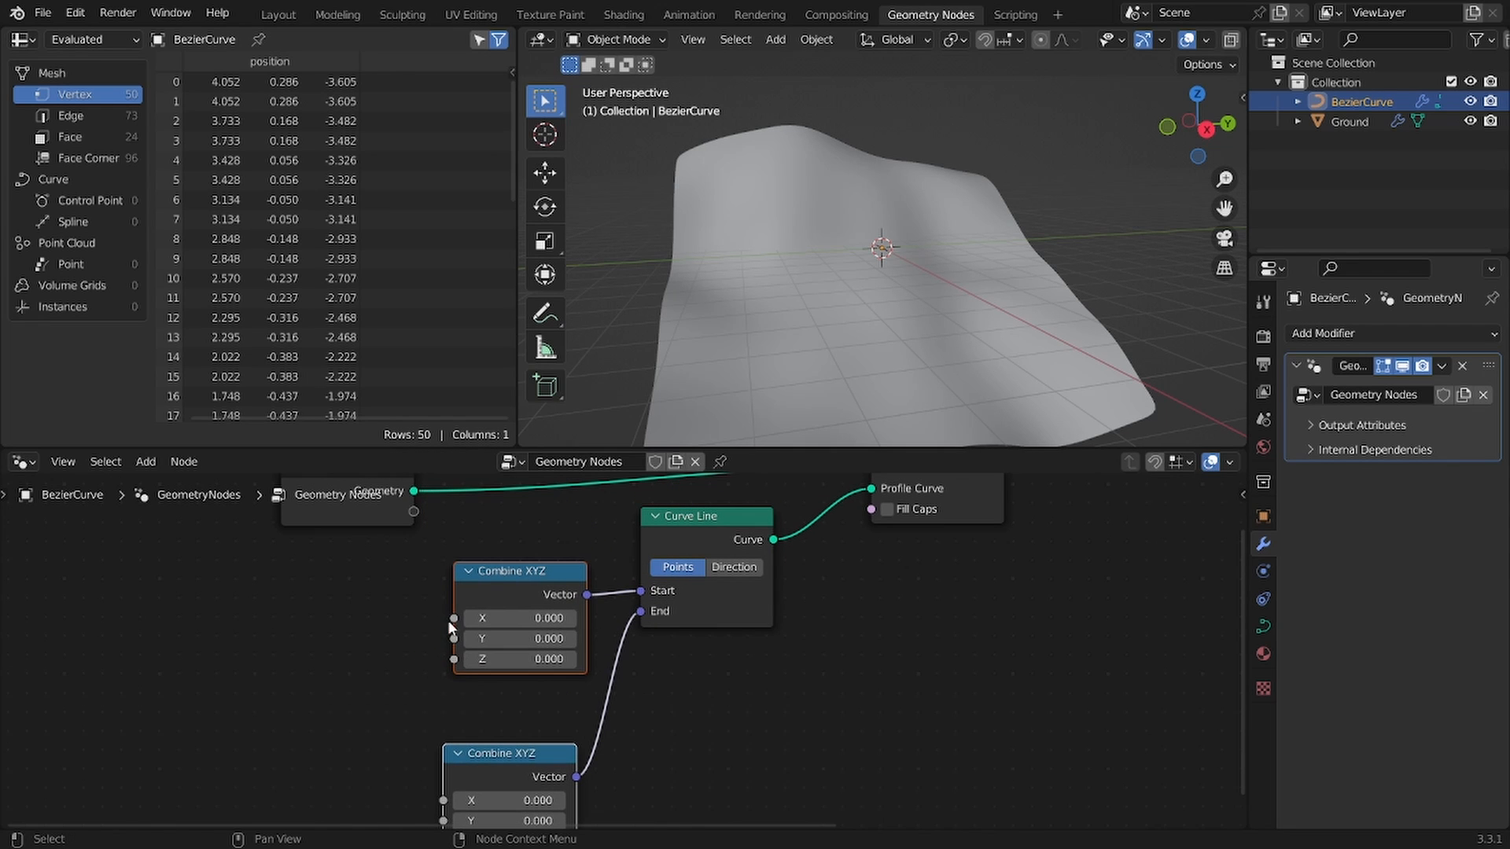
# Step: Add a Value node and connect it to the X inputs of both Combine XYZ nodes
pyautogui.moveTo(454, 619); pyautogui.dragTo(224, 611)
pyautogui.write('value')
pyautogui.press('Return')
pyautogui.click(224, 613)
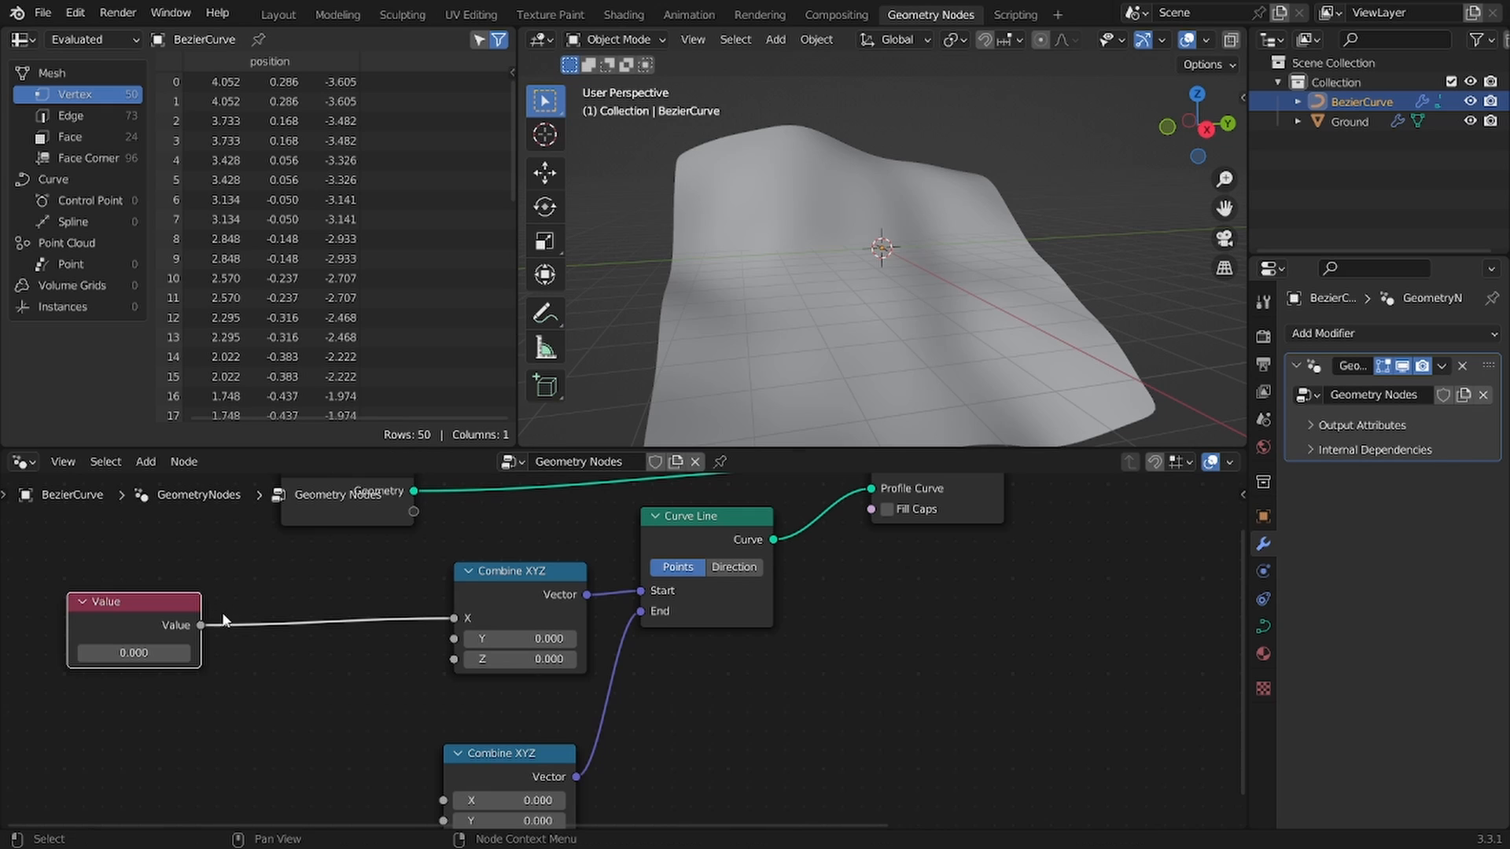
pyautogui.keyDown('alt'); pyautogui.moveTo(198, 631); pyautogui.dragTo(475, 816, button='right'); pyautogui.keyUp('alt')
# Step: Insert a Math node on the link between the Value node and the Combine XYZ node feeding Start
pyautogui.scroll(1, 516, 759)
pyautogui.moveTo(517, 759); pyautogui.dragTo(738, 757, button='middle')
pyautogui.hotkey('shift', 'a')
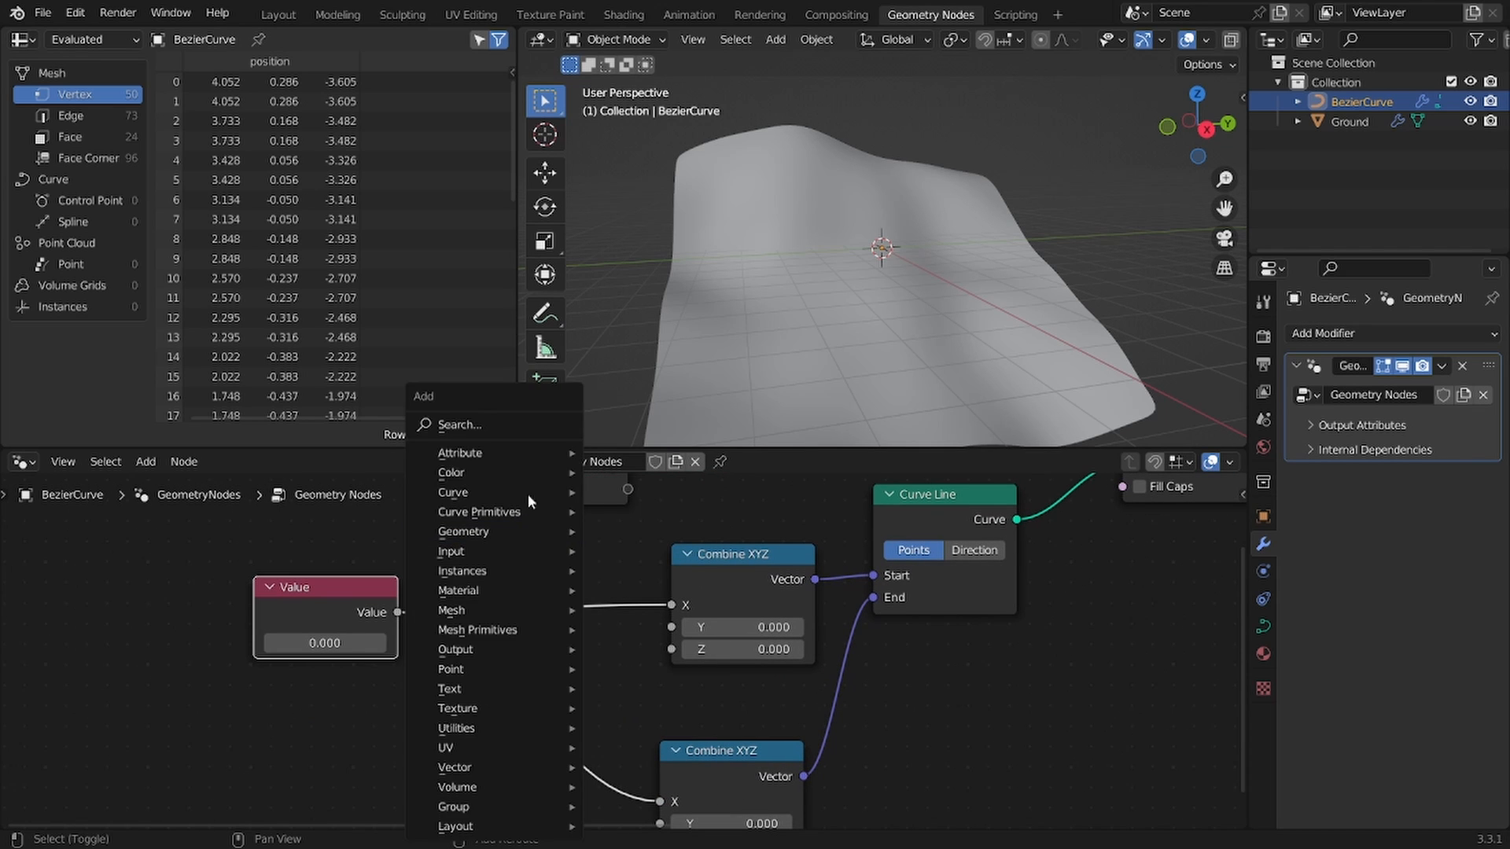
pyautogui.click(501, 431)
pyautogui.write('ma')
pyautogui.press('Return')
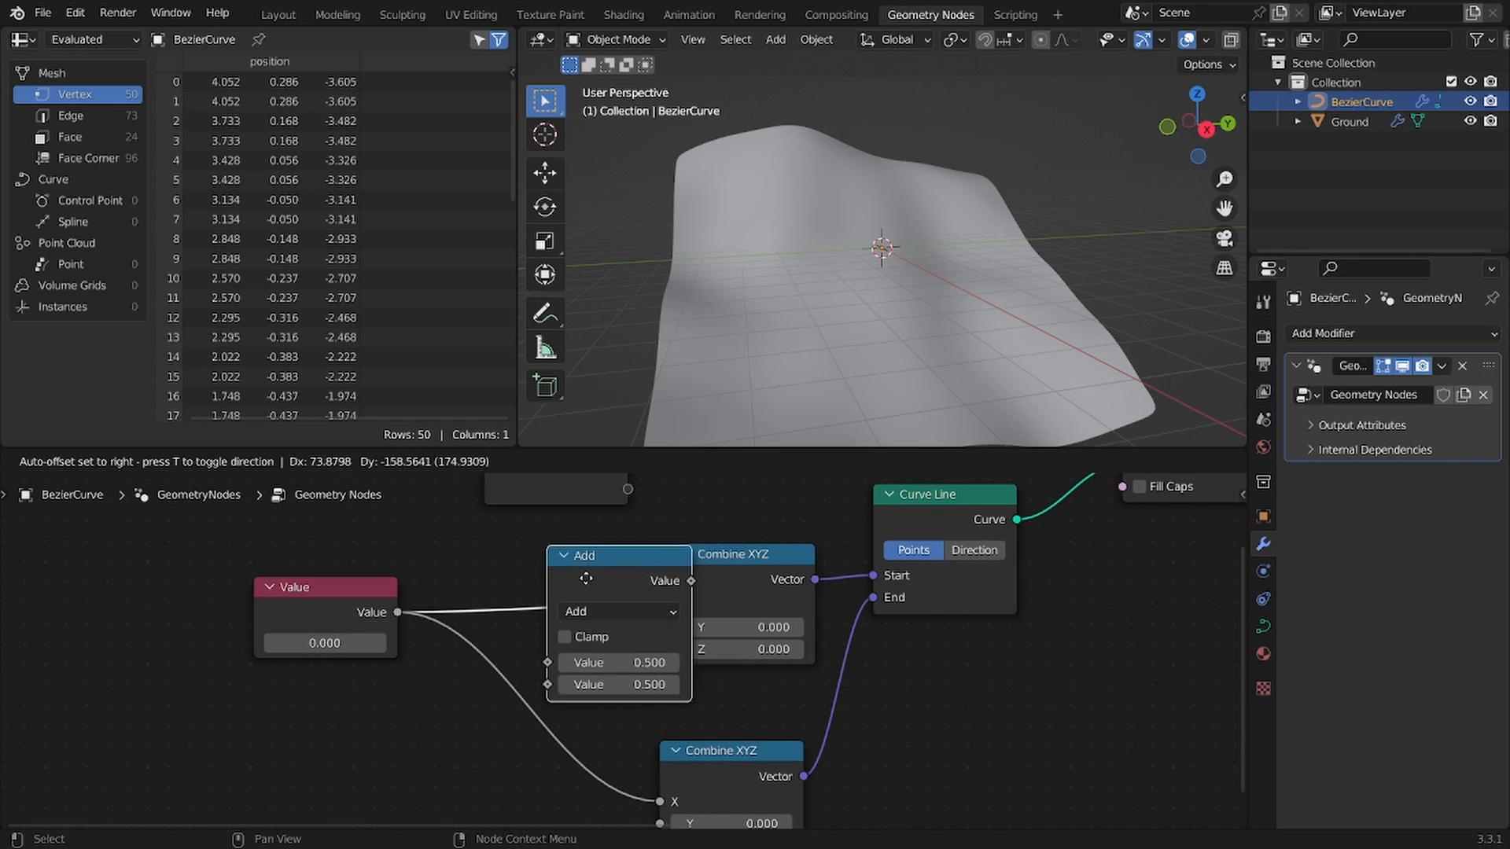
pyautogui.click(606, 606)
# Step: Set the Math node's operation to Multiply with a second value of -1
pyautogui.click(618, 608)
pyautogui.click(590, 387)
pyautogui.click(582, 679)
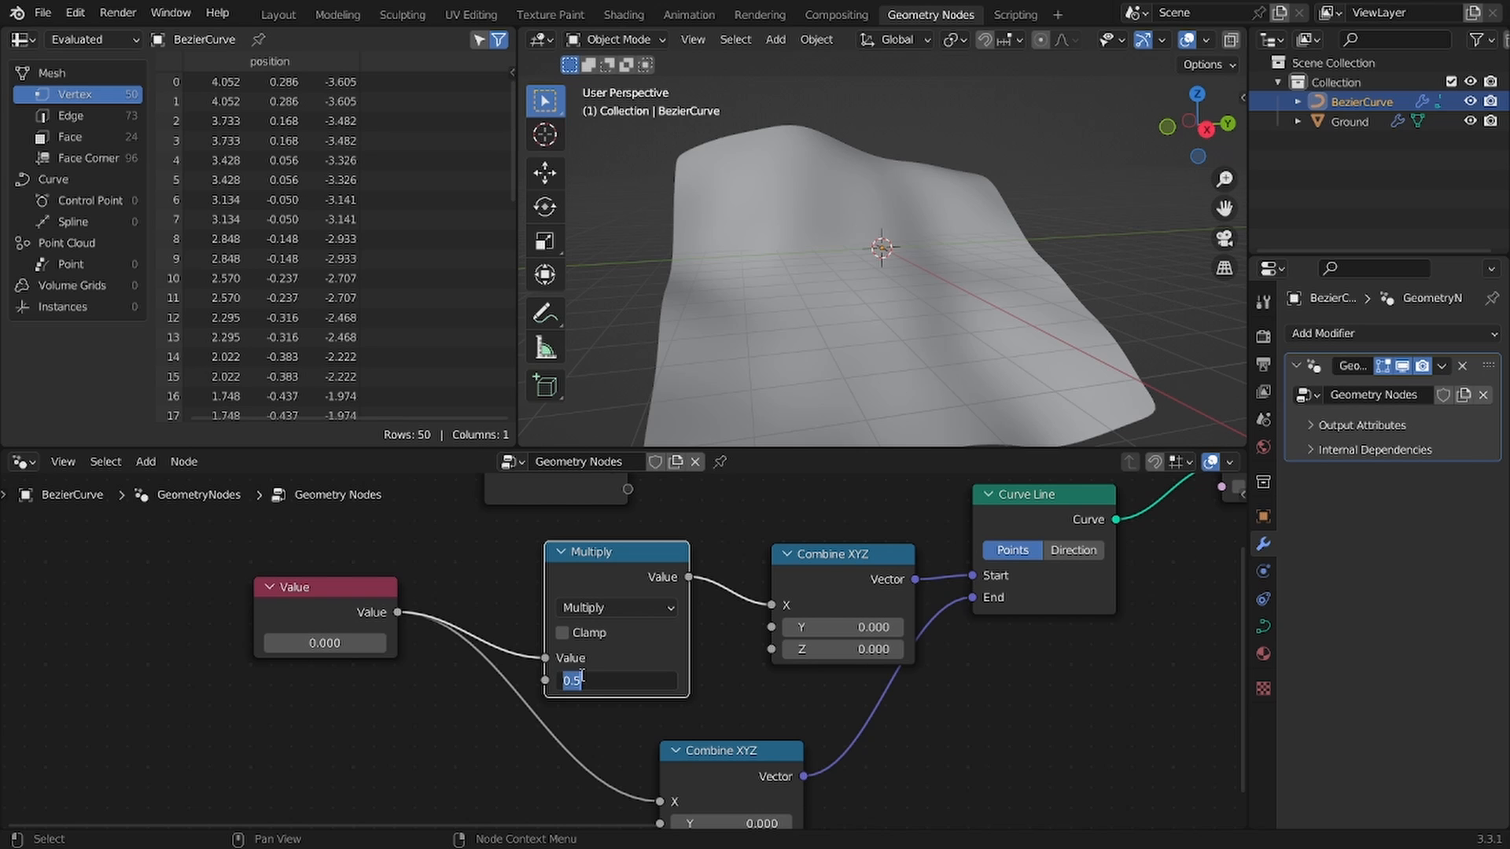
pyautogui.write('-1')
pyautogui.press('Return')
pyautogui.scroll(2, 947, 570)
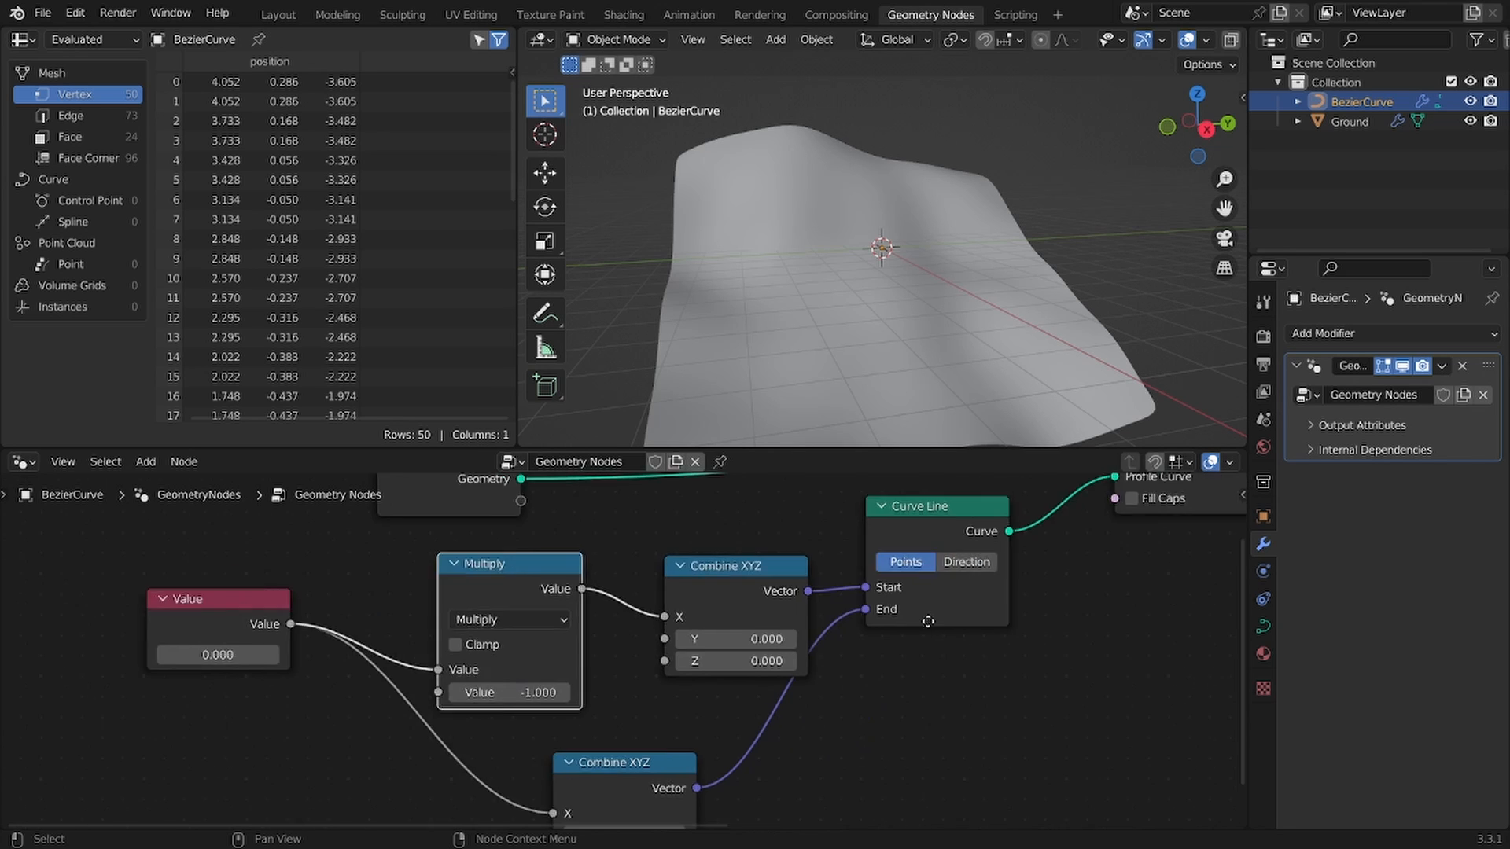
pyautogui.scroll(-2, 494, 639)
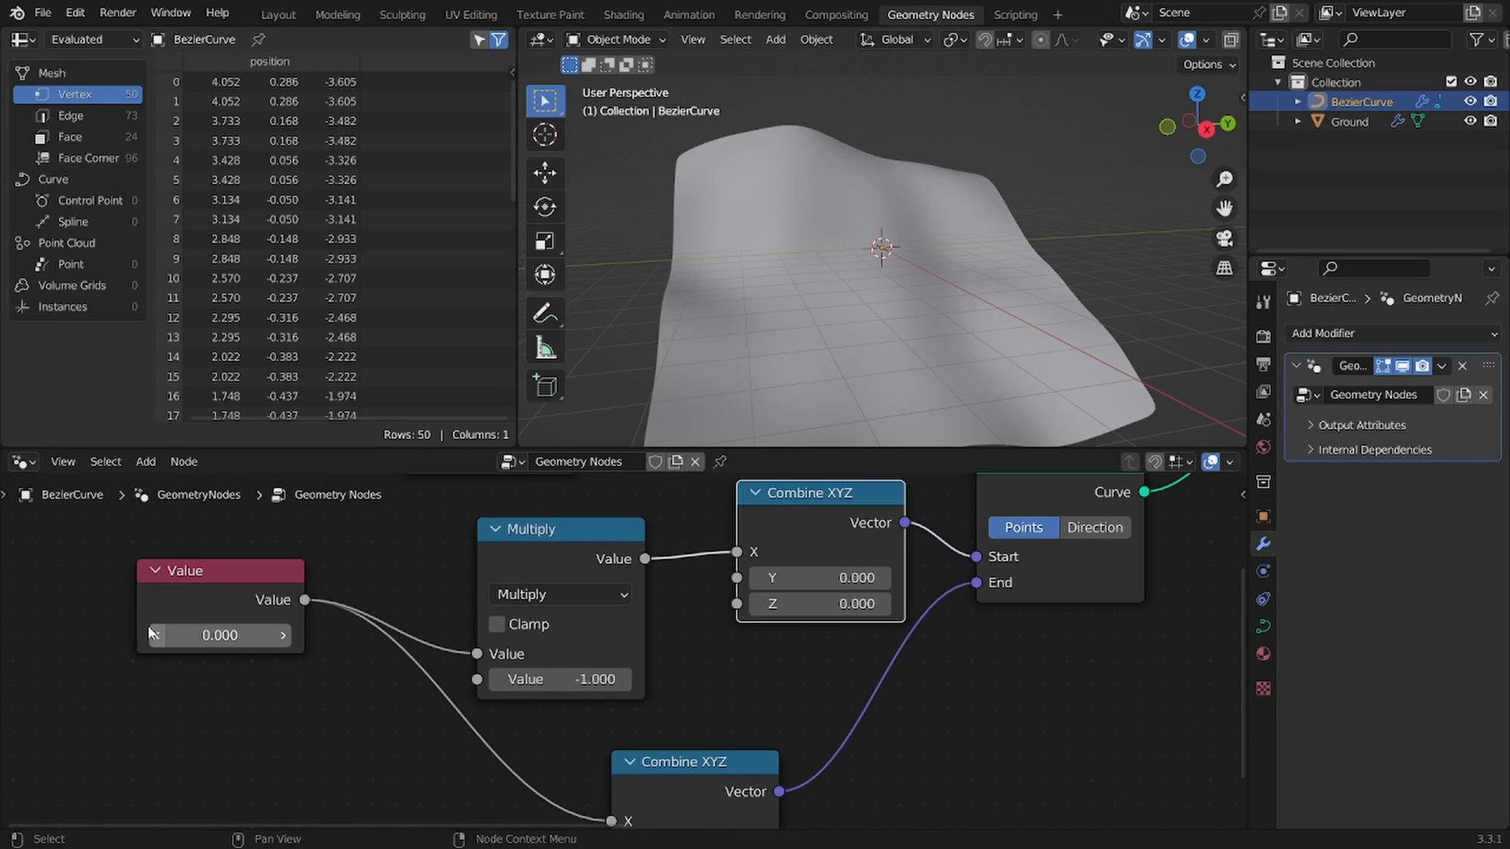
pyautogui.moveTo(220, 636)
pyautogui.mouseDown()
pyautogui.moveTo(373, 636)
pyautogui.moveTo(165, 633)
pyautogui.moveTo(213, 632)
pyautogui.mouseUp()
pyautogui.rightClick(212, 632)
# Step: Move the Curve to Mesh node away from the Curve Line node, closer to Group Output
pyautogui.scroll(-9, 629, 653)
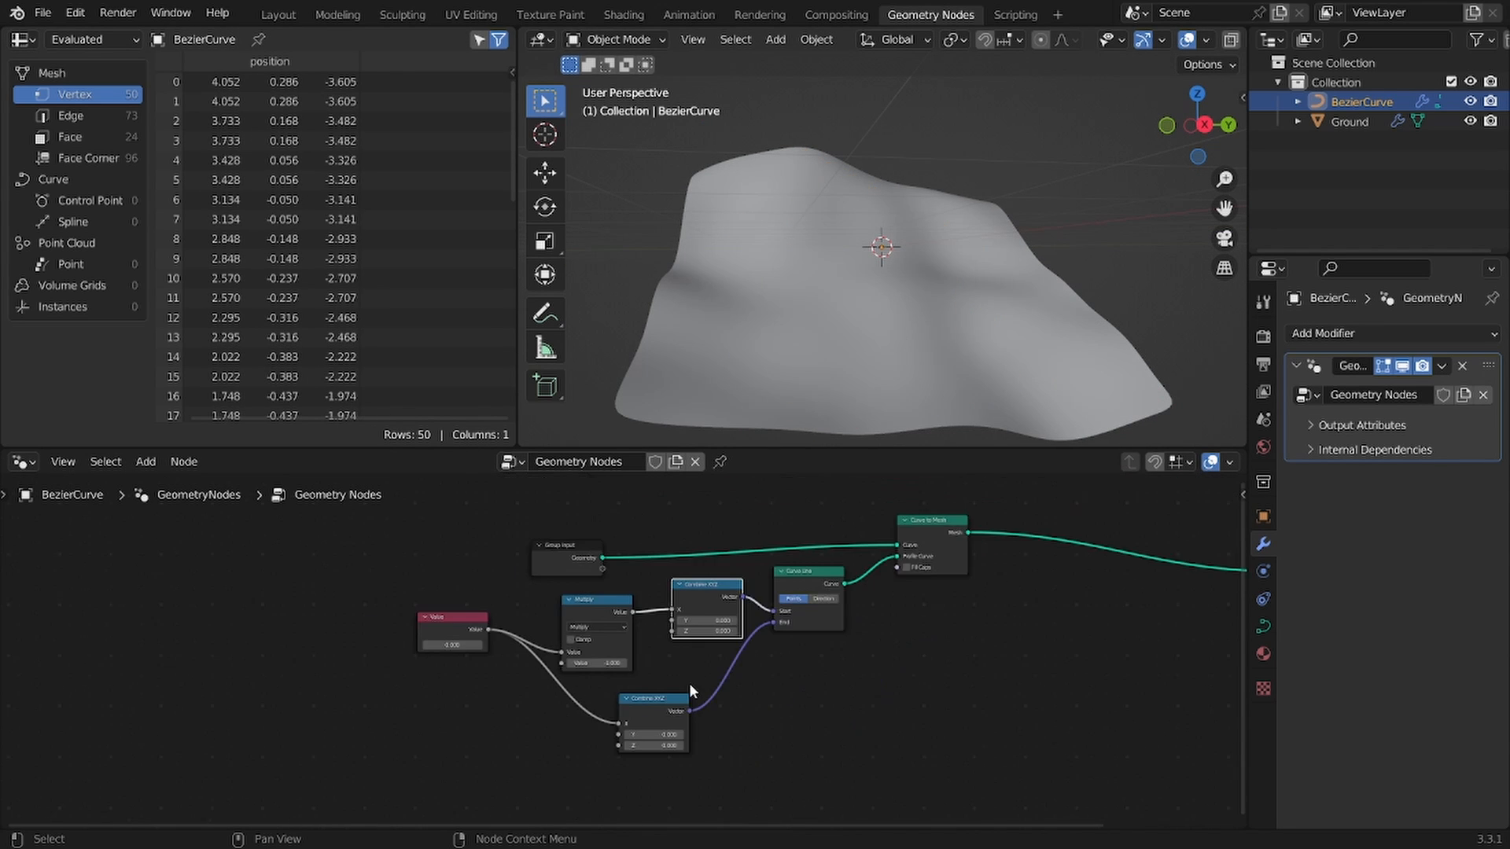
pyautogui.moveTo(889, 687); pyautogui.dragTo(808, 674, button='middle')
pyautogui.moveTo(935, 714); pyautogui.dragTo(668, 813, button='middle')
pyautogui.scroll(6, 754, 786)
pyautogui.moveTo(1016, 751); pyautogui.dragTo(564, 588)
pyautogui.press('g')
pyautogui.click(914, 589)
# Step: Hide the Ground object in the viewport and reselect the BezierCurve object
pyautogui.click(951, 286)
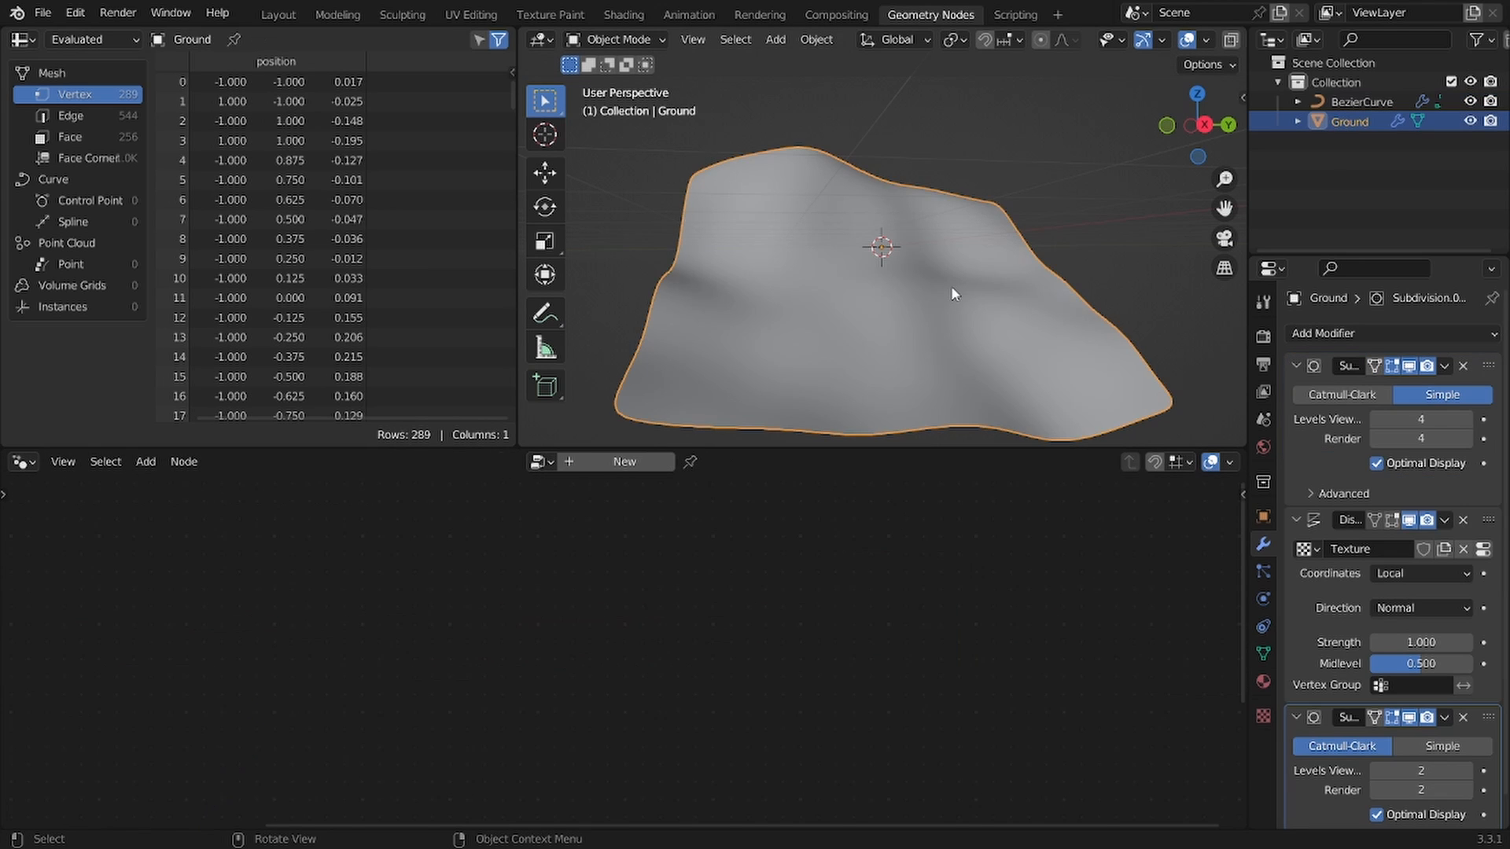
pyautogui.press('h')
pyautogui.click(1372, 102)
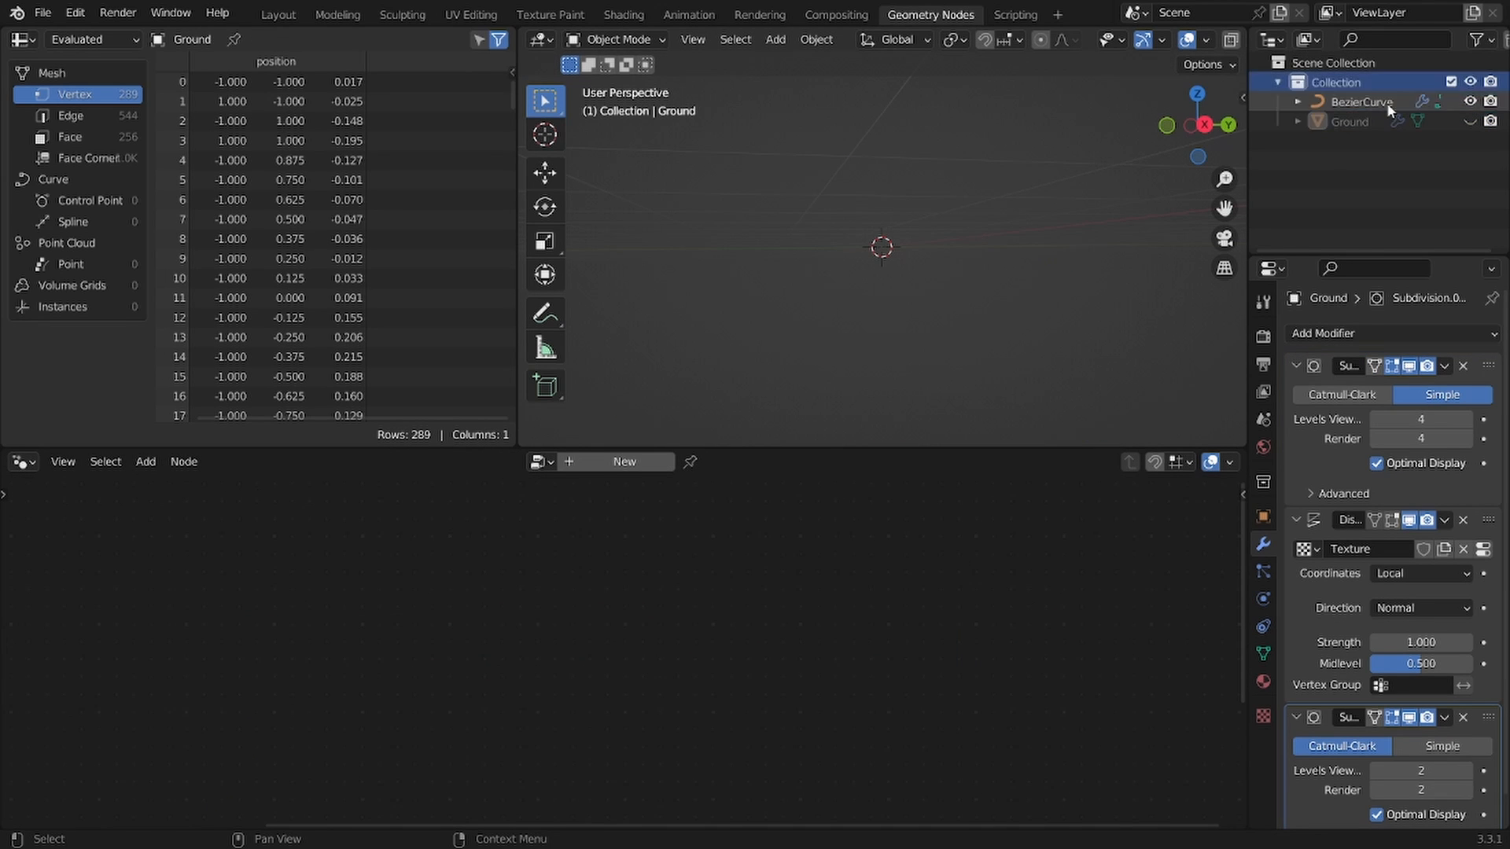
# Step: Set the Value node to 0.8 to give the river ribbon its width
pyautogui.keyDown('alt'); pyautogui.keyDown('shift'); pyautogui.click(899, 588); pyautogui.keyUp('shift'); pyautogui.keyUp('alt')
pyautogui.scroll(-5, 275, 640)
pyautogui.moveTo(275, 641); pyautogui.dragTo(607, 606, button='middle')
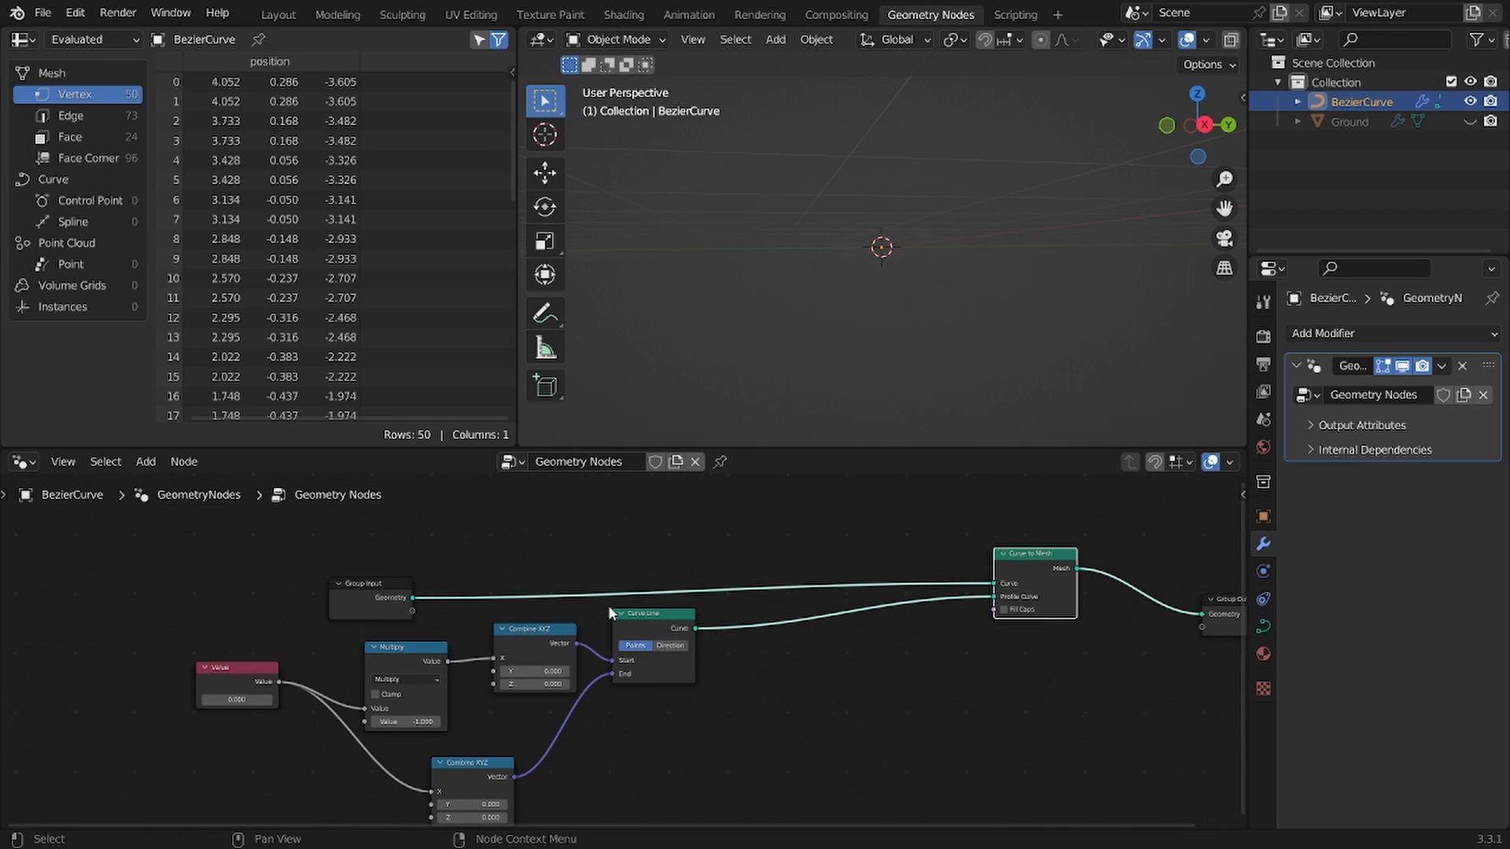
pyautogui.moveTo(730, 271); pyautogui.dragTo(736, 315, button='middle')
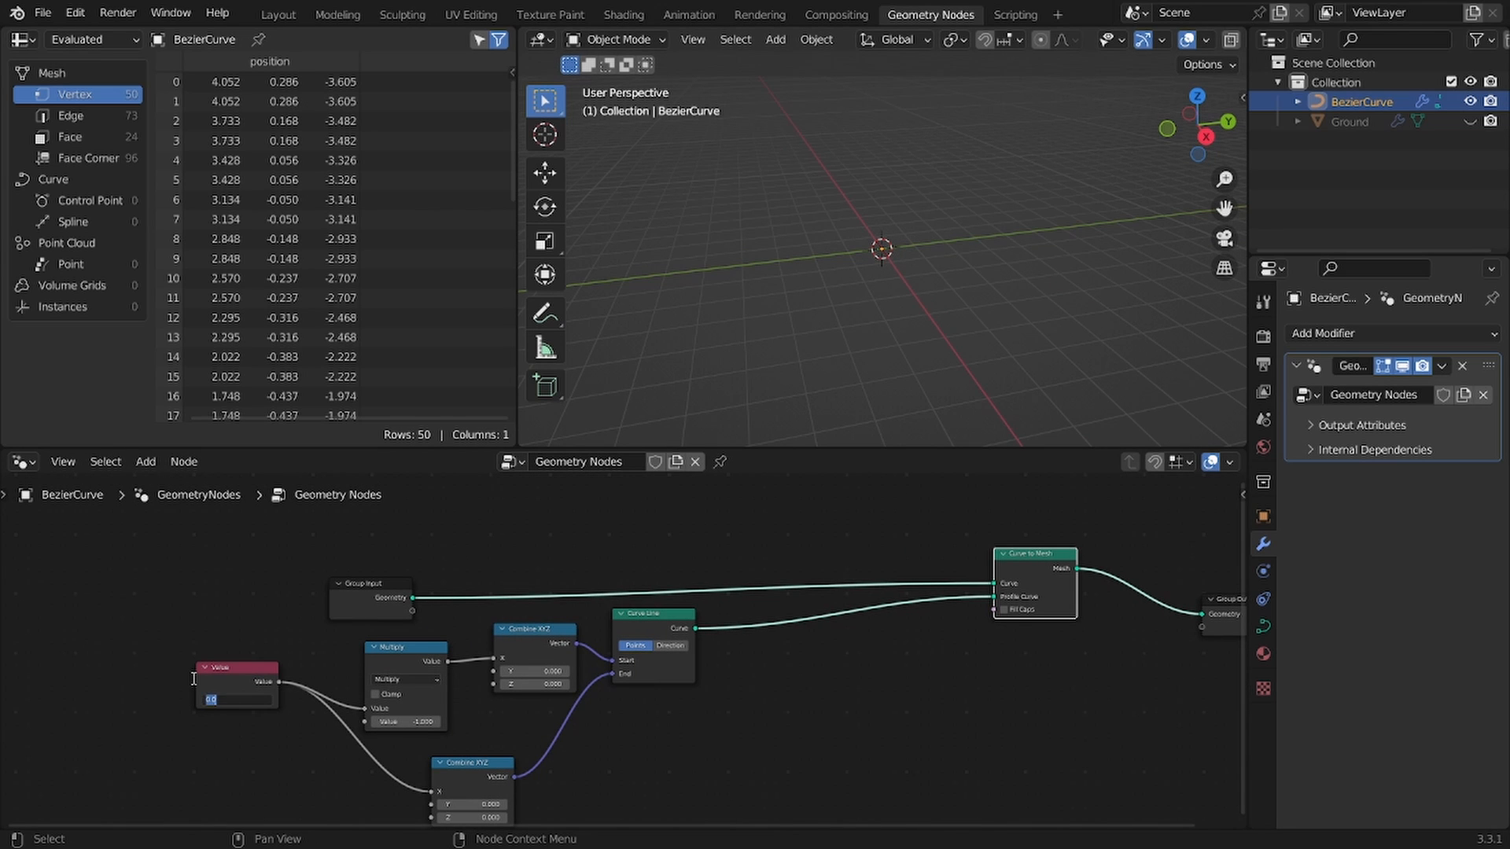
pyautogui.write('0.8')
pyautogui.press('Return')
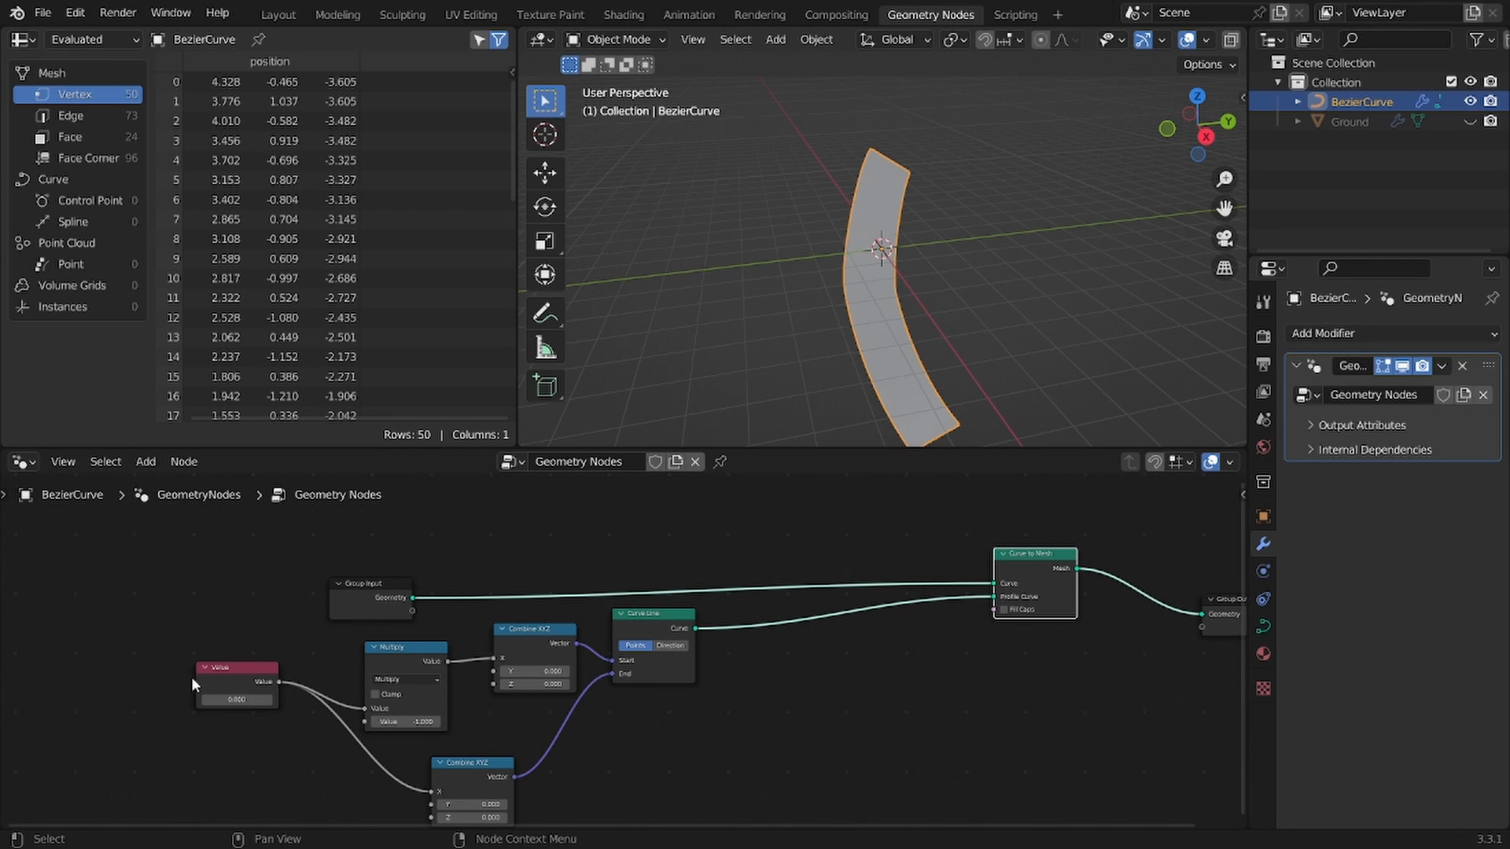
# Step: Save the Blender file
pyautogui.scroll(2, 385, 712)
pyautogui.moveTo(384, 711); pyautogui.dragTo(514, 685, button='middle')
pyautogui.scroll(-1, 636, 659)
pyautogui.moveTo(903, 634); pyautogui.dragTo(738, 642, button='middle')
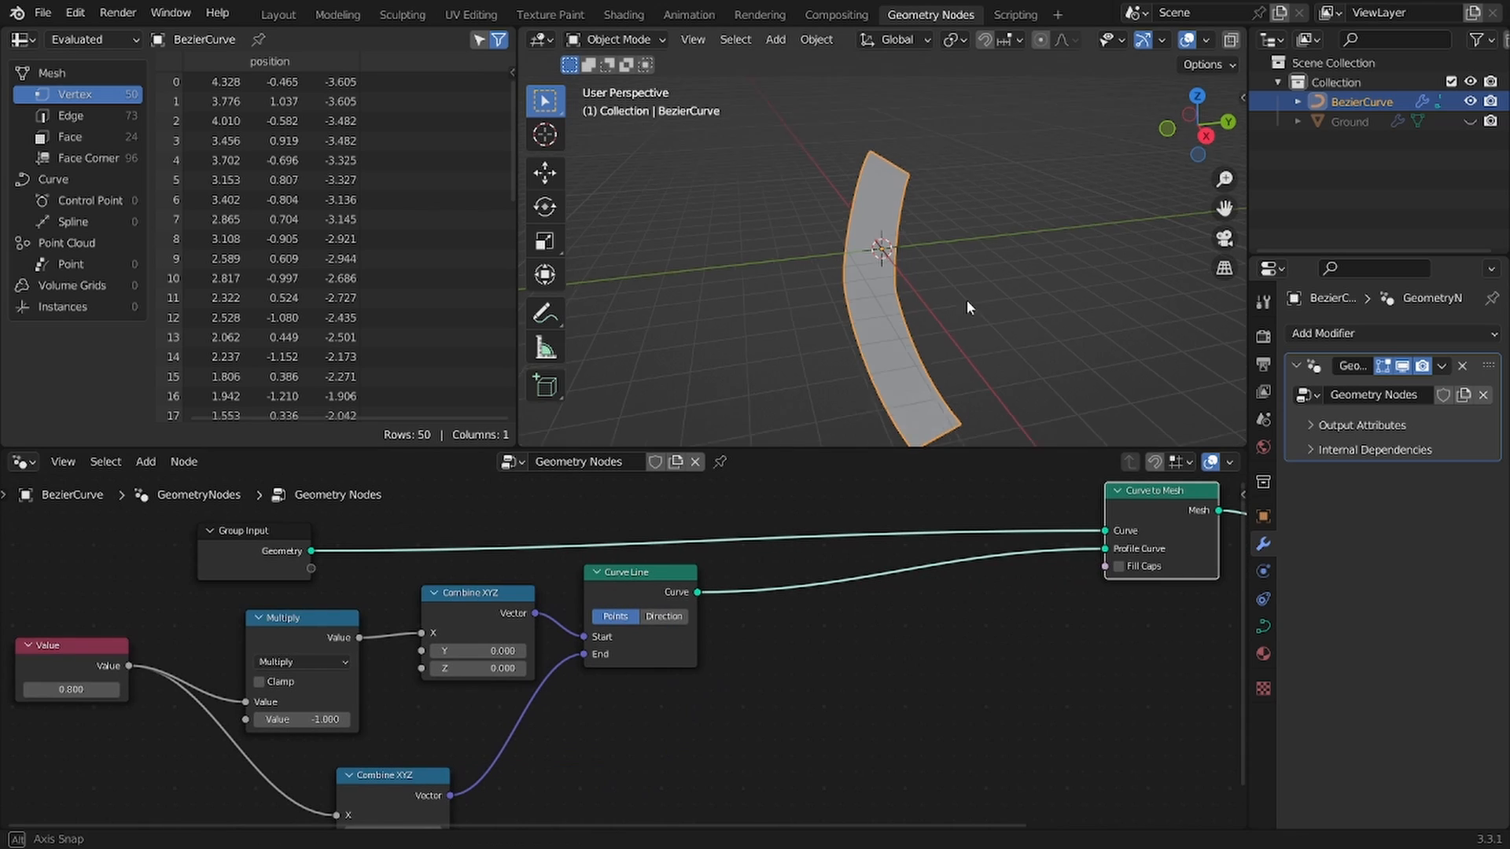
pyautogui.moveTo(966, 299); pyautogui.dragTo(932, 262, button='middle')
pyautogui.moveTo(1056, 600); pyautogui.dragTo(1053, 666, button='middle')
pyautogui.hotkey('ctrl', 's')
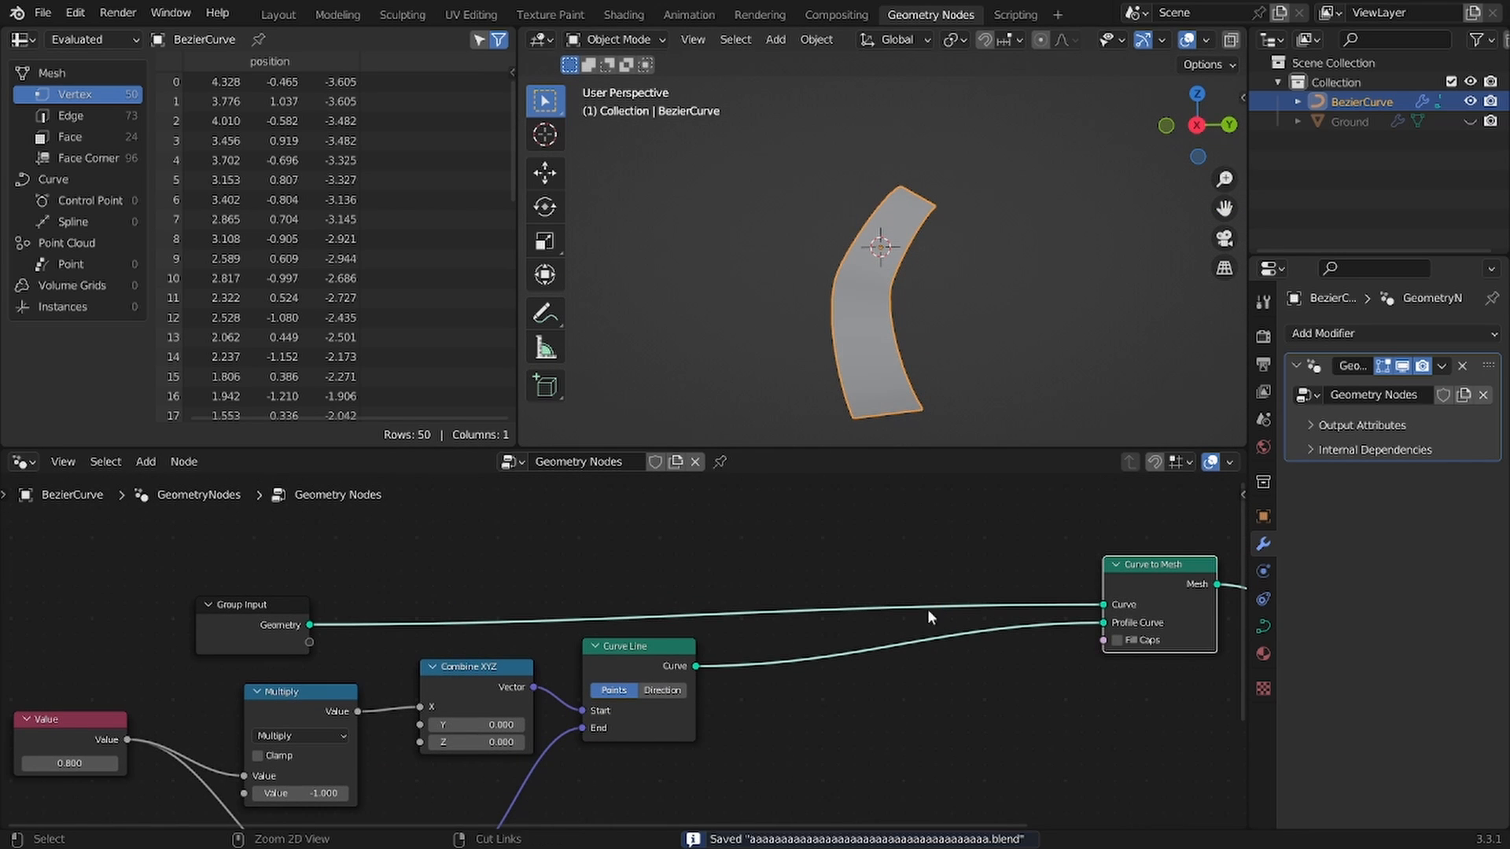
# Step: Insert a Resample Curve node between Group Input and the Curve input of Curve to Mesh
pyautogui.hotkey('shift', 'a')
pyautogui.click(772, 425)
pyautogui.write('resam')
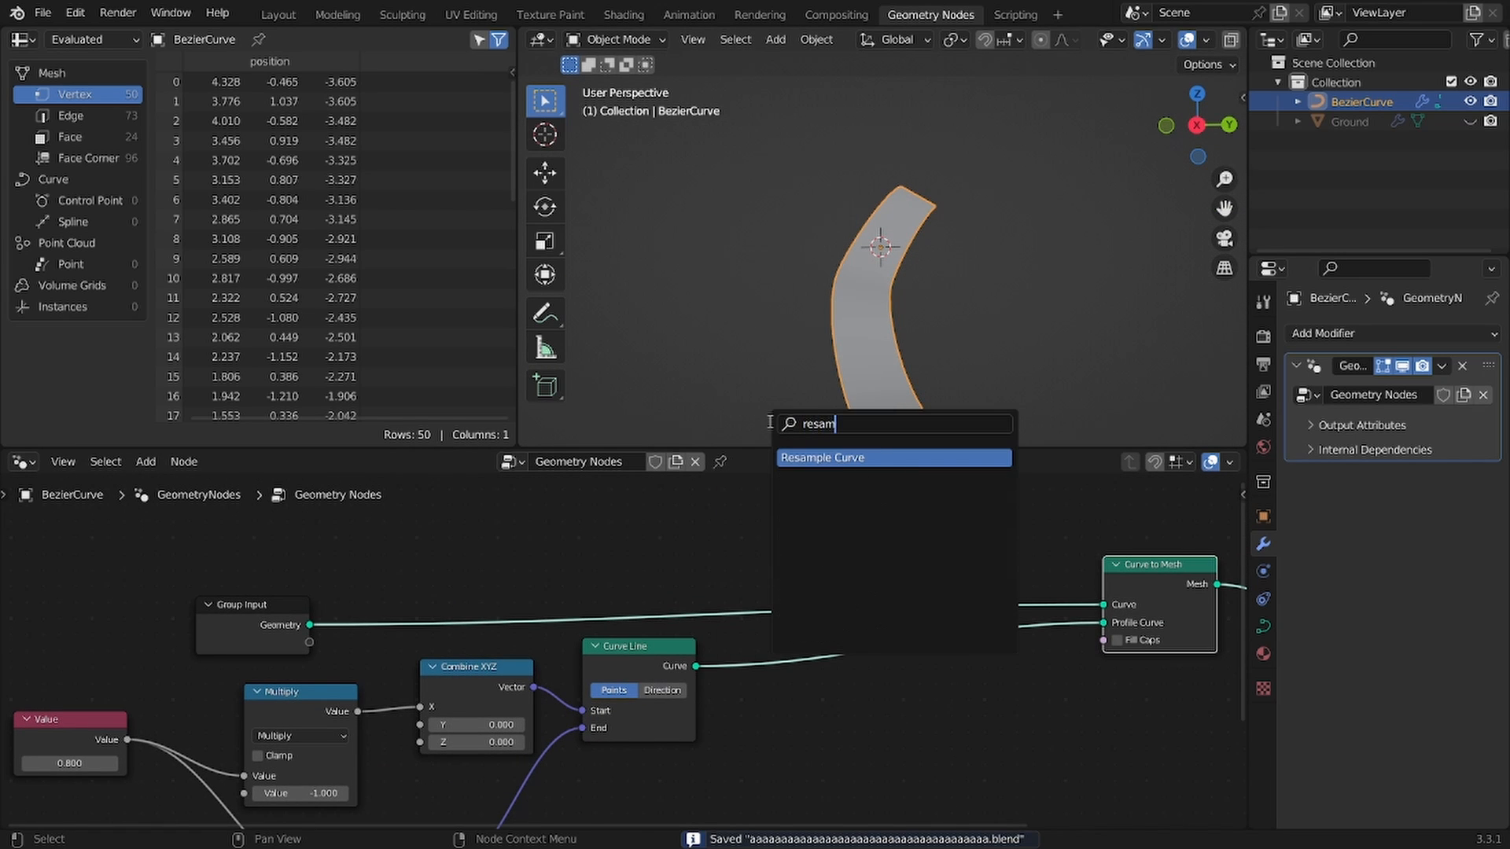
pyautogui.press('Return')
pyautogui.click(761, 568)
# Step: Turn on X-ray in the viewport and set the Resample Curve node's mode to Length
pyautogui.hotkey('alt', 'z')
pyautogui.moveTo(767, 253); pyautogui.dragTo(870, 295, button='middle')
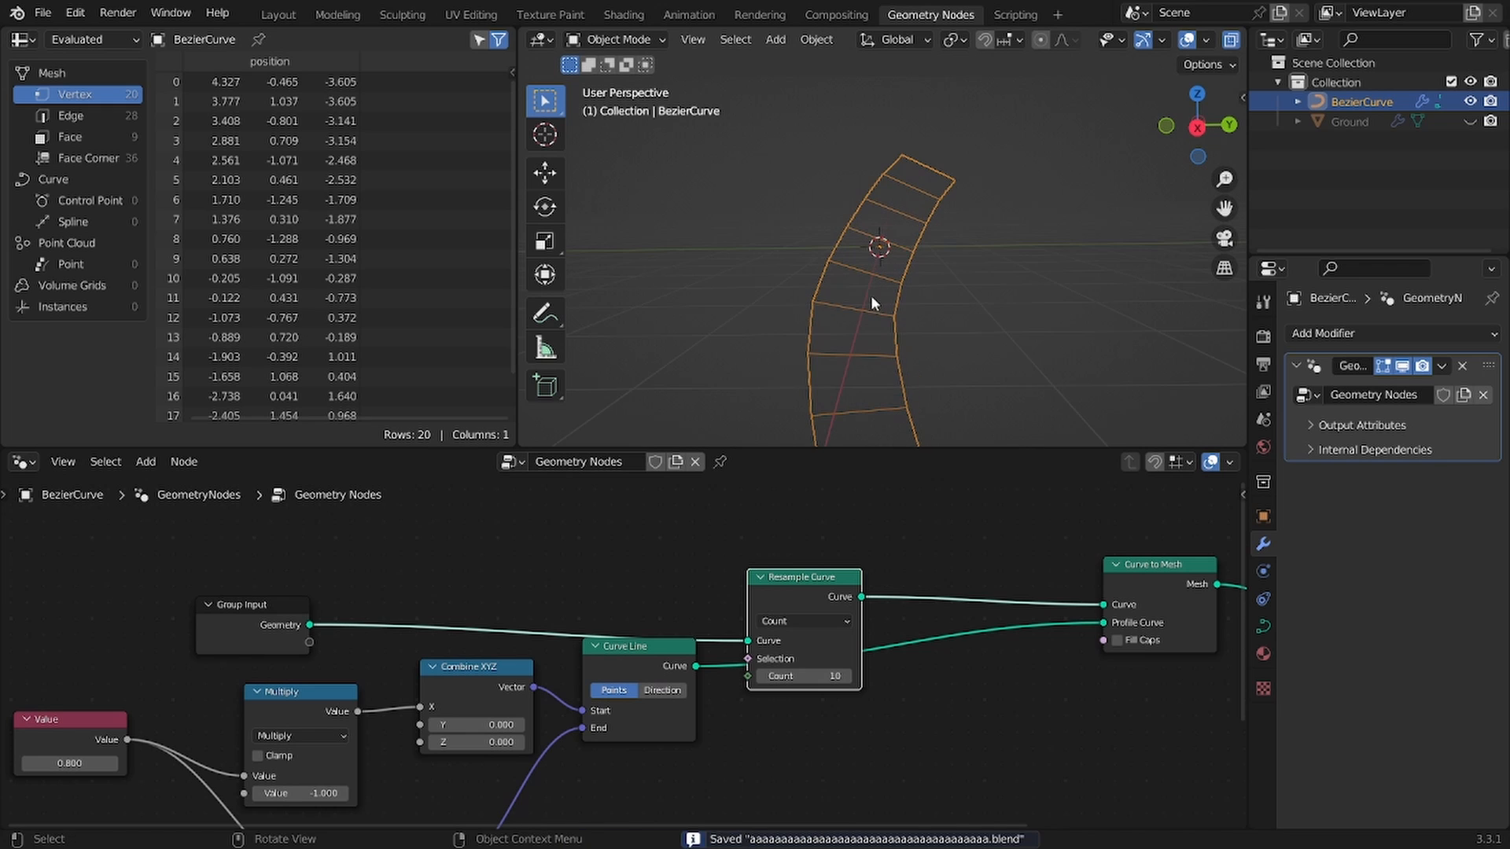
pyautogui.click(812, 627)
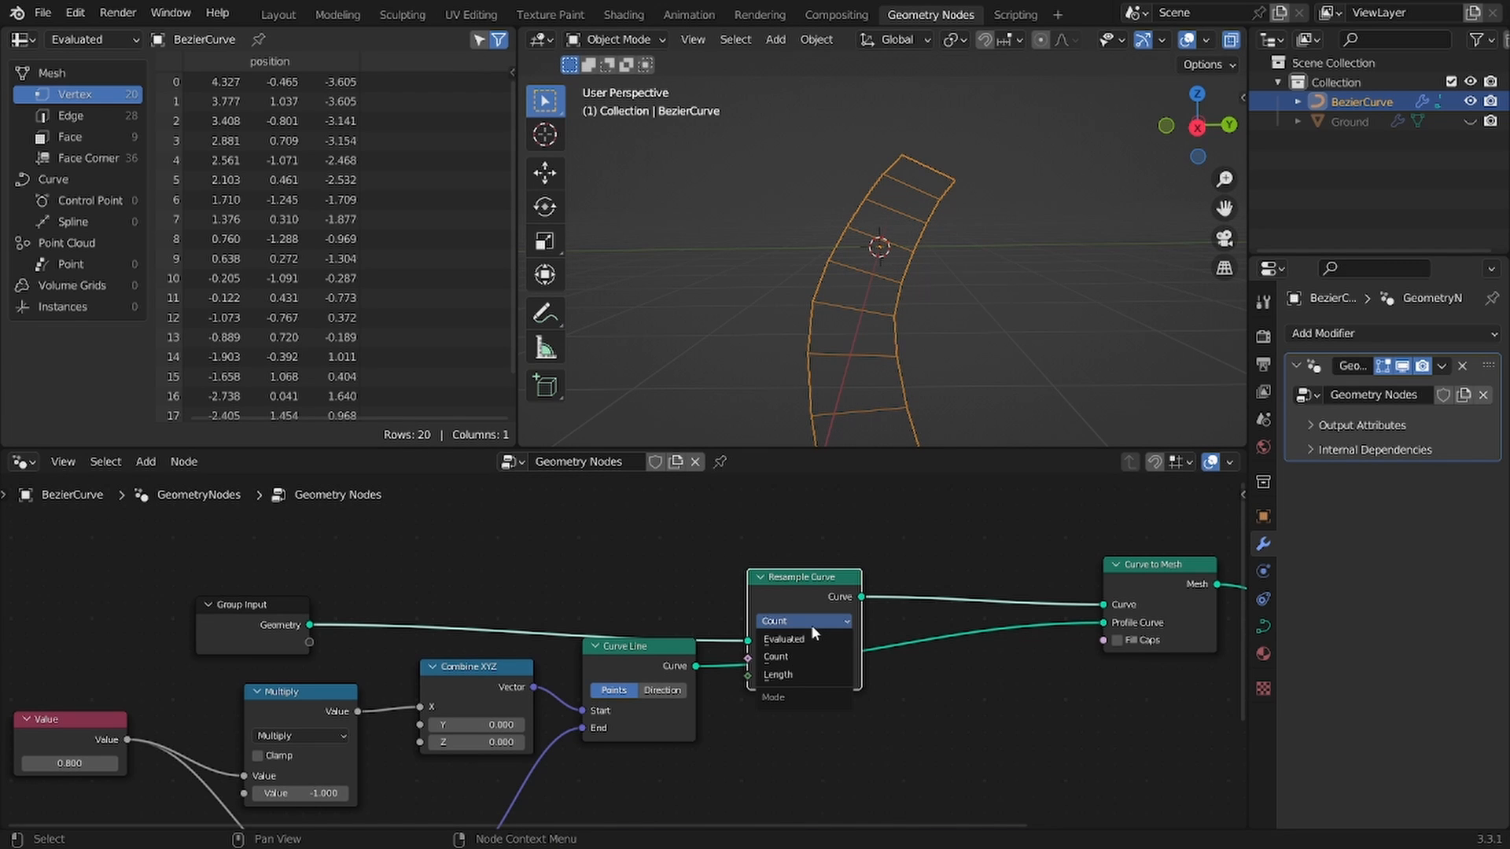
pyautogui.click(777, 674)
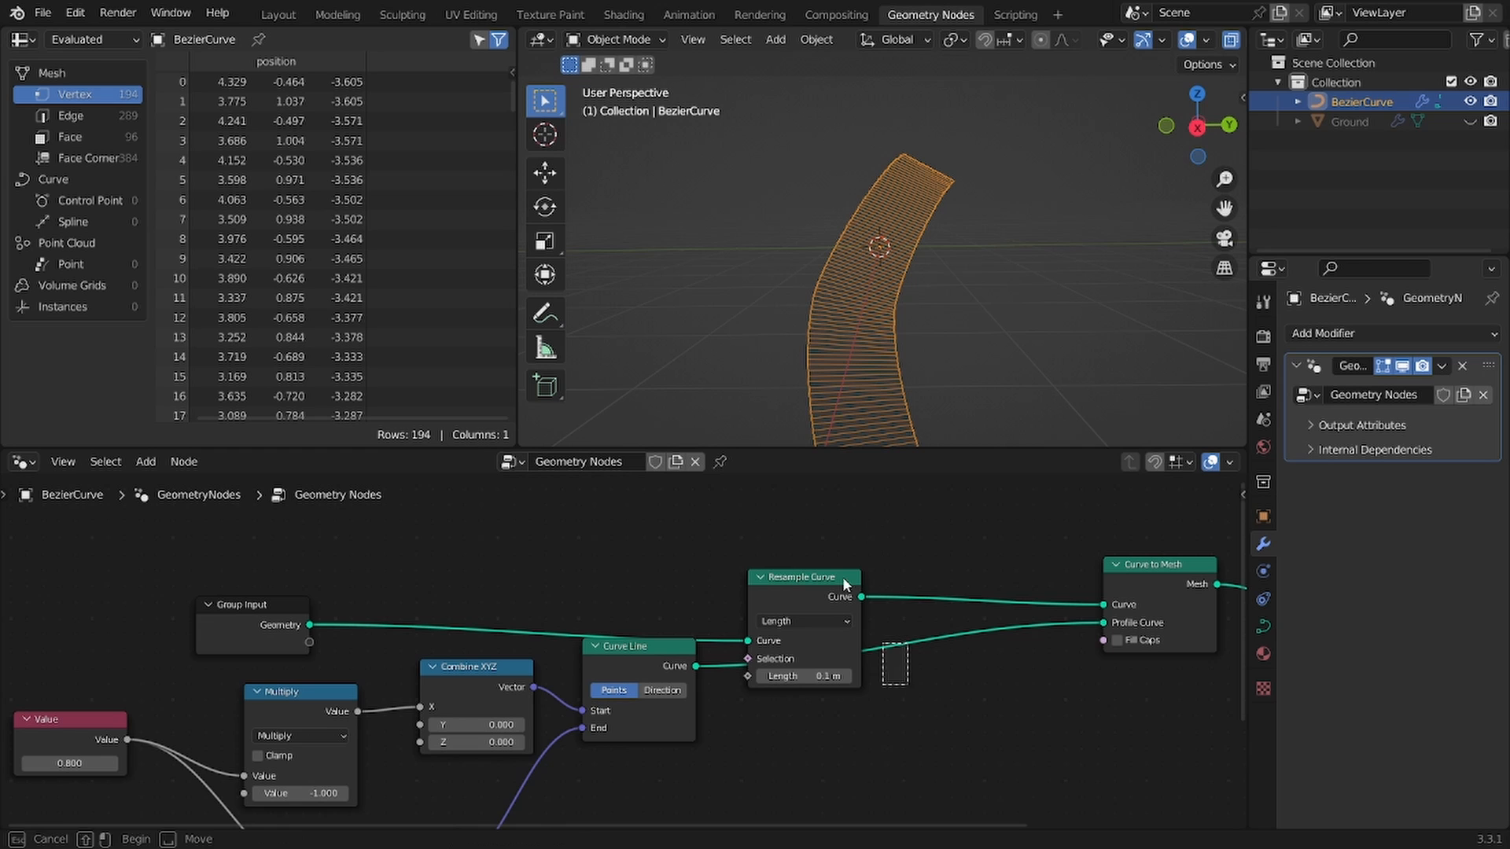
# Step: Move the Resample Curve node up clear of the lower link and set its Length to 0.36 m
pyautogui.moveTo(842, 577); pyautogui.dragTo(842, 548)
pyautogui.keyDown('shift'); pyautogui.moveTo(823, 647); pyautogui.dragTo(855, 648); pyautogui.keyUp('shift')
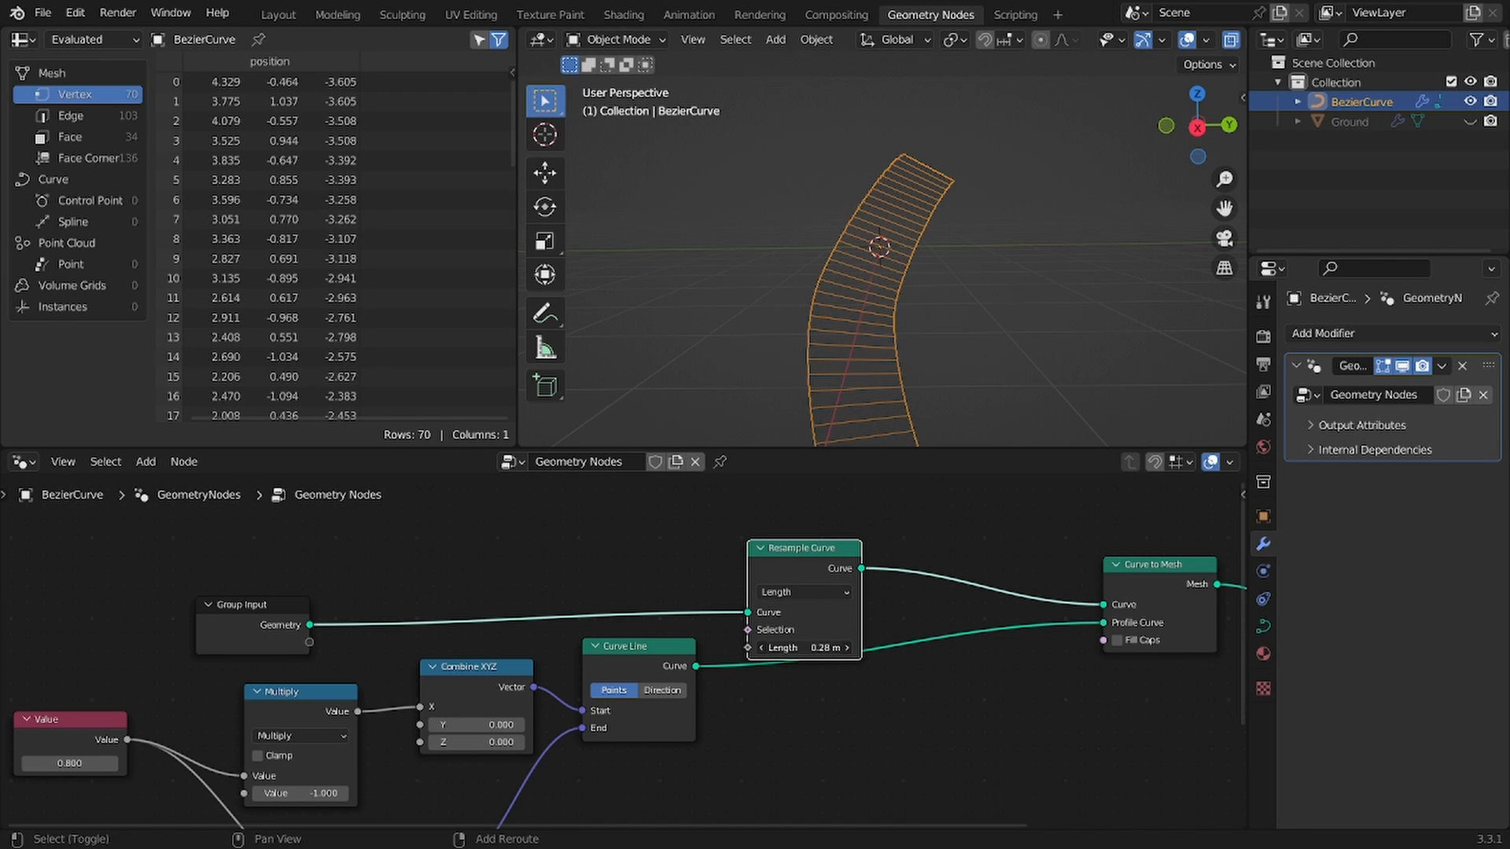
pyautogui.moveTo(836, 373); pyautogui.dragTo(865, 256, button='middle')
pyautogui.moveTo(868, 401); pyautogui.dragTo(859, 354, button='middle')
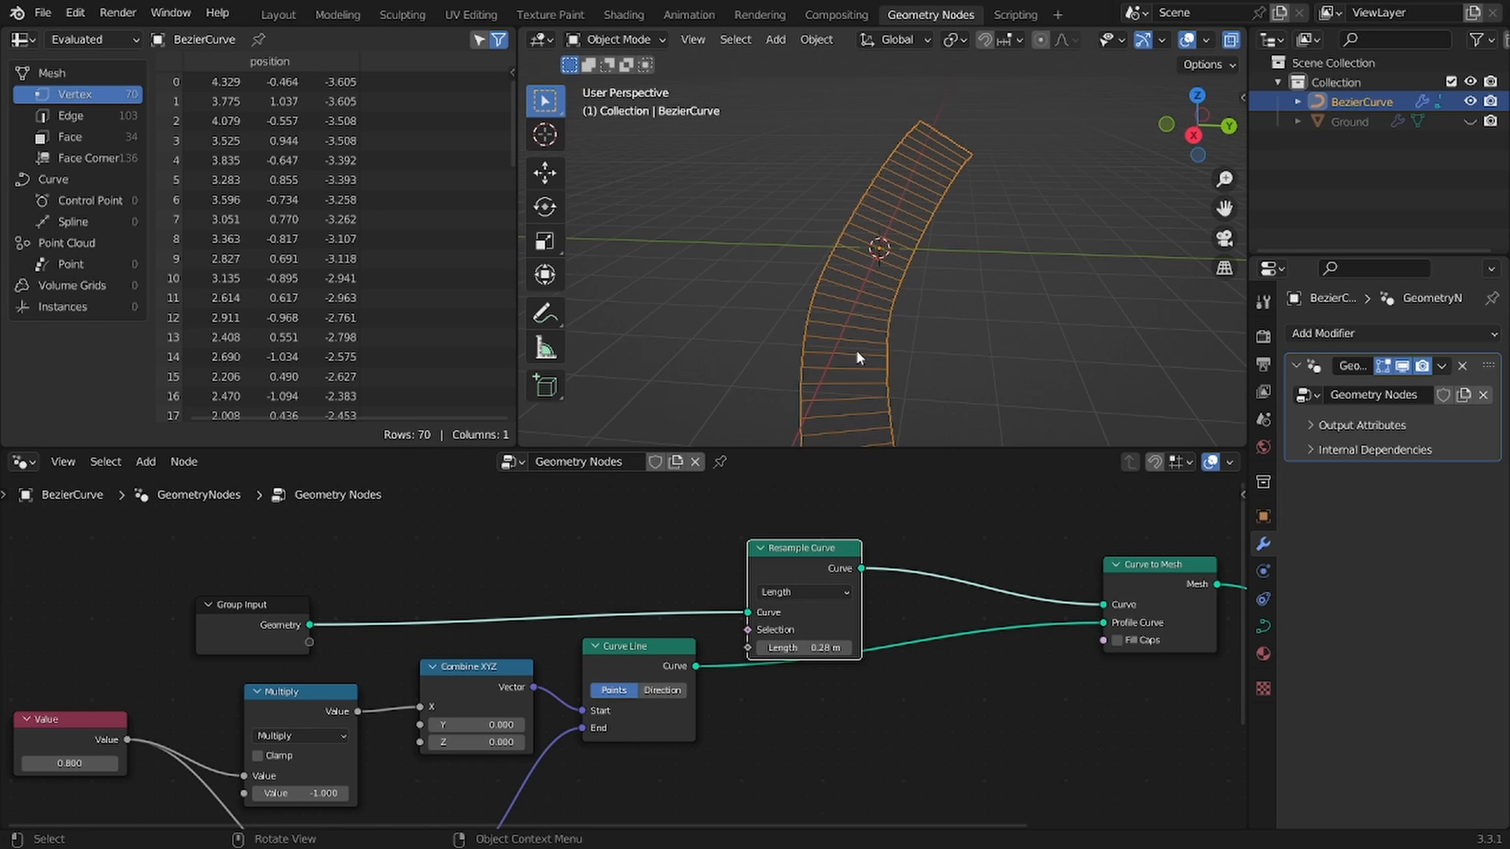
pyautogui.moveTo(832, 566); pyautogui.dragTo(832, 578, button='middle')
pyautogui.moveTo(823, 615)
pyautogui.mouseDown()
pyautogui.moveTo(824, 575)
pyautogui.moveTo(830, 620)
pyautogui.moveTo(846, 620)
pyautogui.mouseUp()
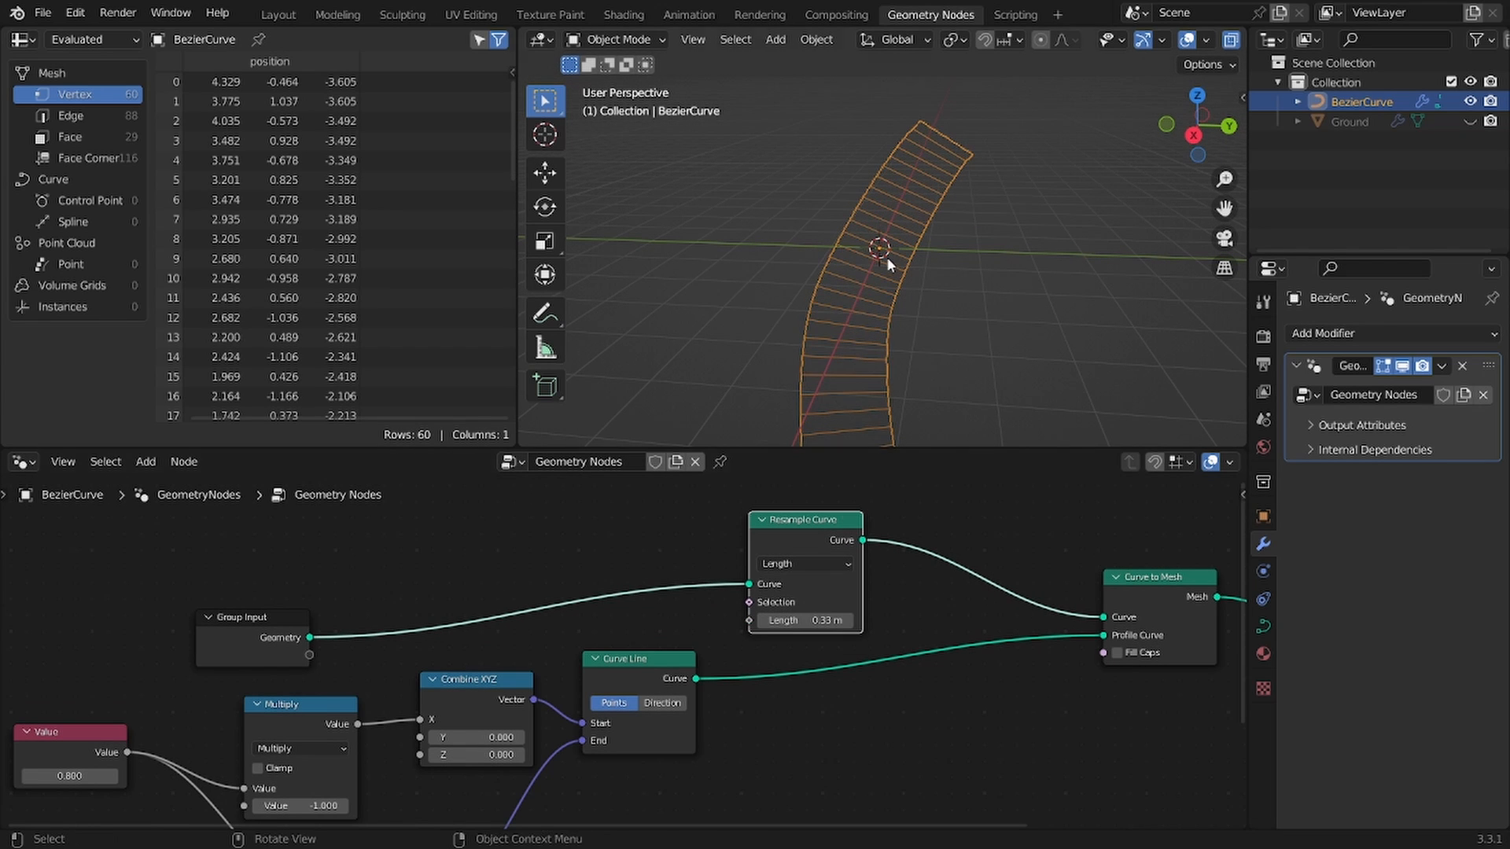
pyautogui.moveTo(885, 256); pyautogui.dragTo(895, 173, button='middle')
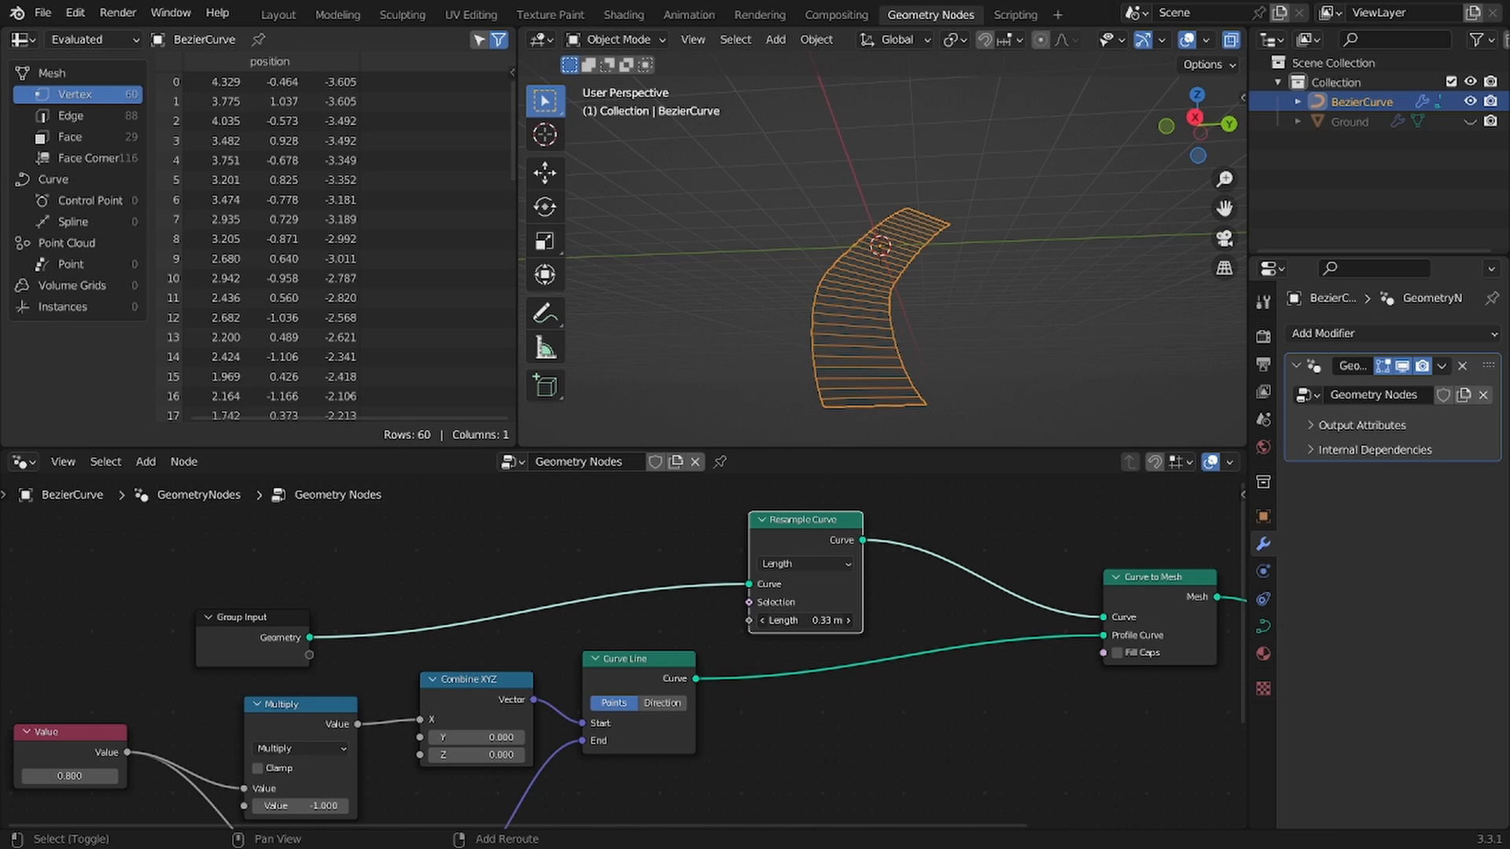
pyautogui.keyDown('shift'); pyautogui.moveTo(846, 621); pyautogui.dragTo(858, 620); pyautogui.keyUp('shift')
pyautogui.moveTo(893, 259); pyautogui.dragTo(894, 345, button='middle')
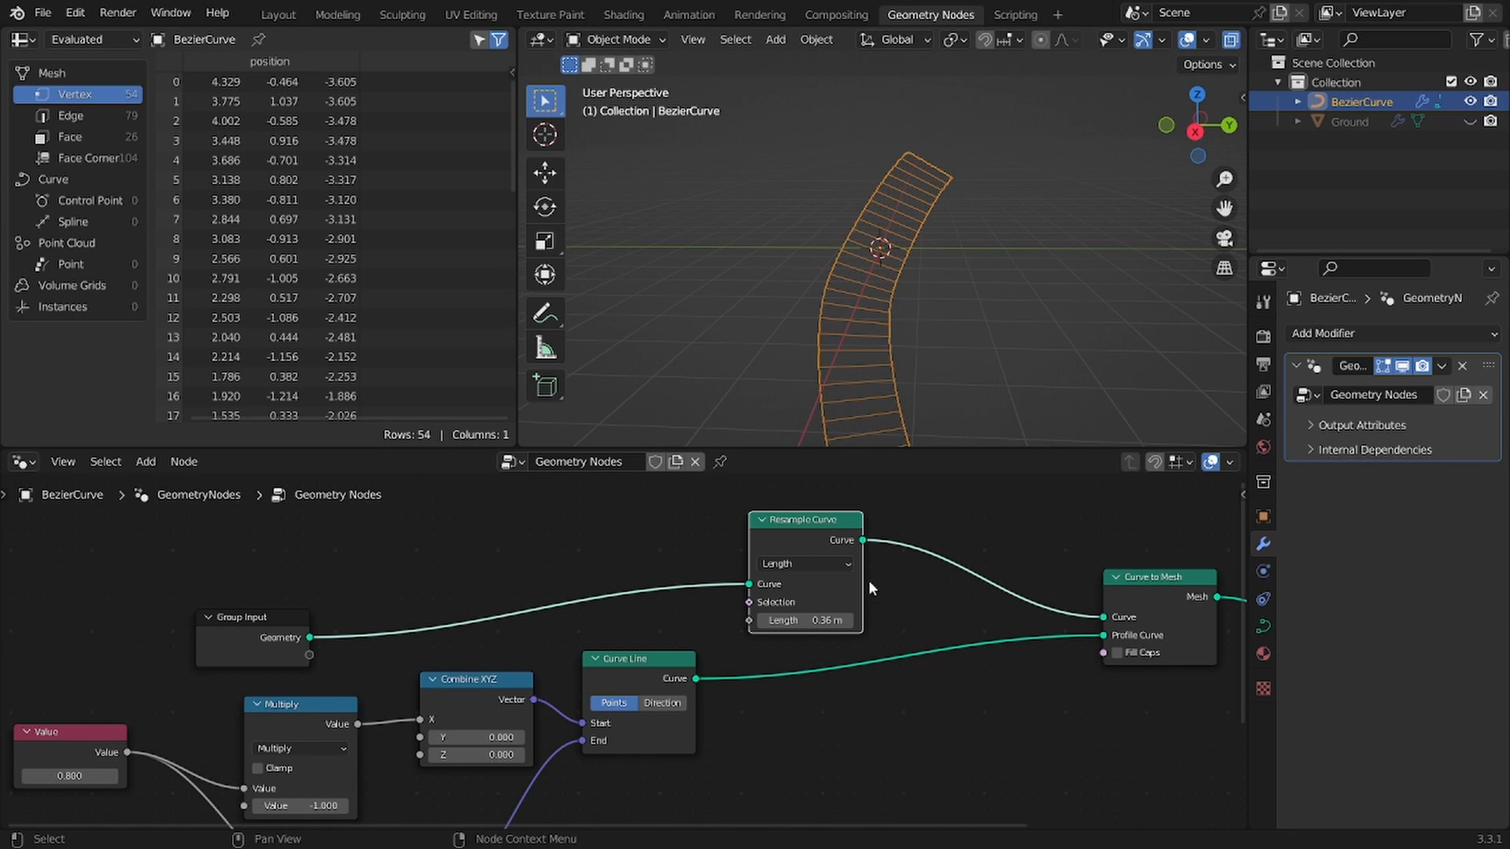
# Step: Duplicate the Resample Curve node onto the link between Curve Line and Profile Curve, and set the copy's Length to 0.27 m
pyautogui.scroll(-2, 868, 579)
pyautogui.hotkey('shift', 'd')
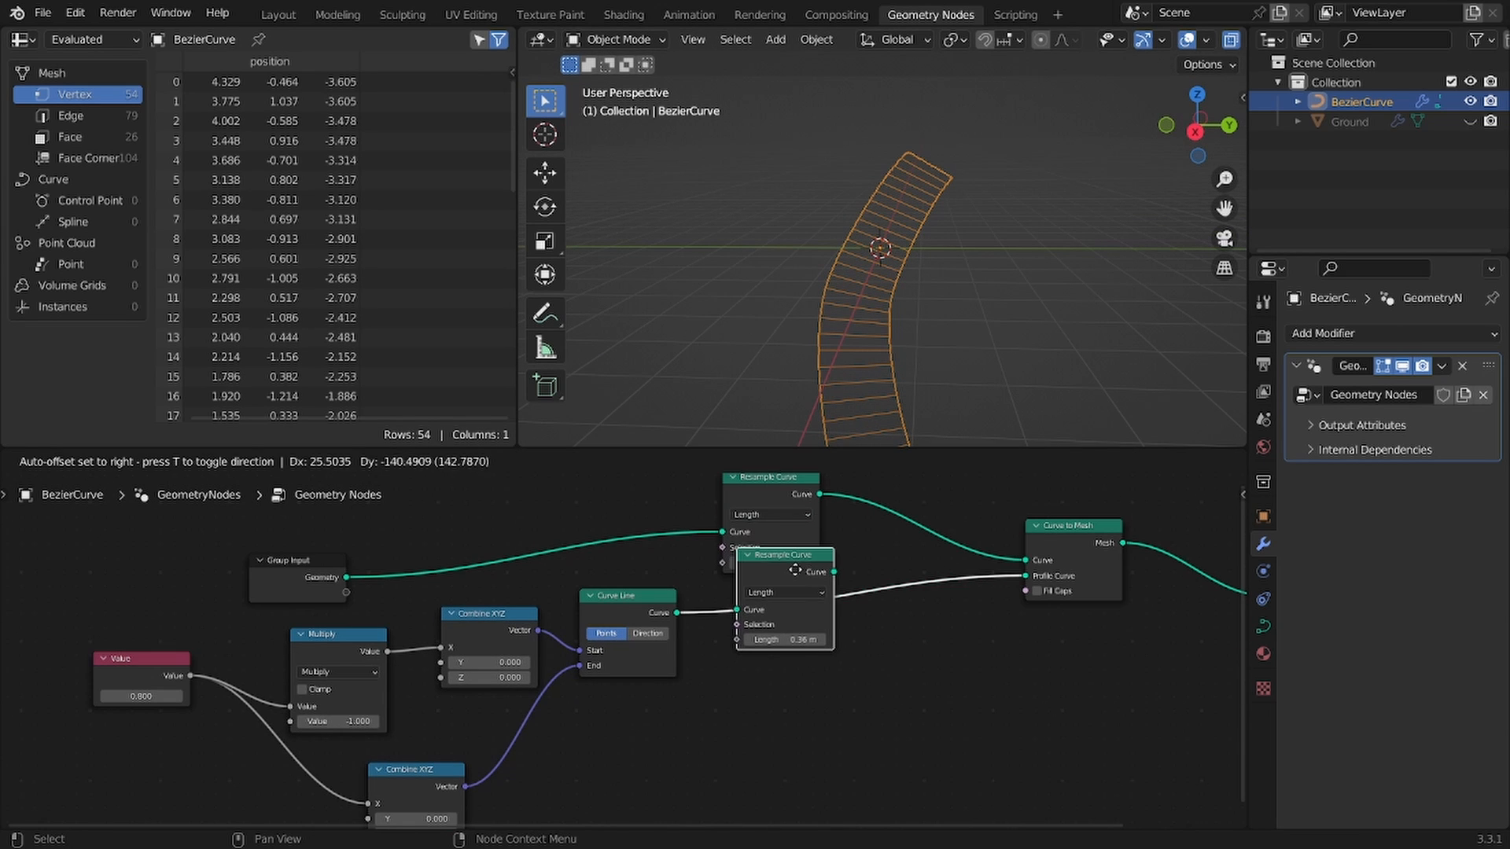
pyautogui.click(795, 565)
pyautogui.moveTo(798, 637); pyautogui.dragTo(778, 637)
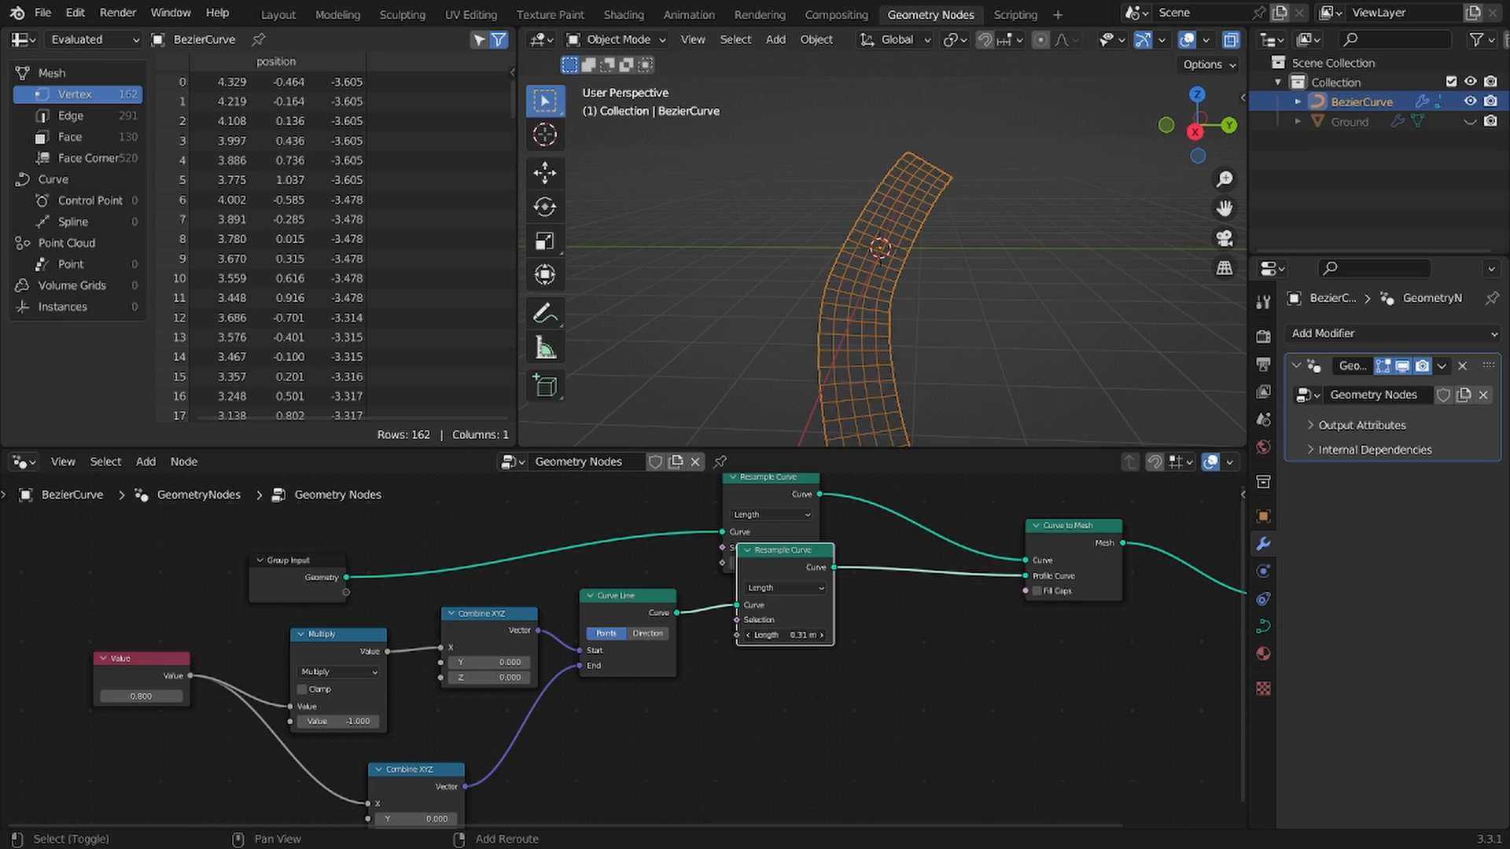
pyautogui.click(932, 271)
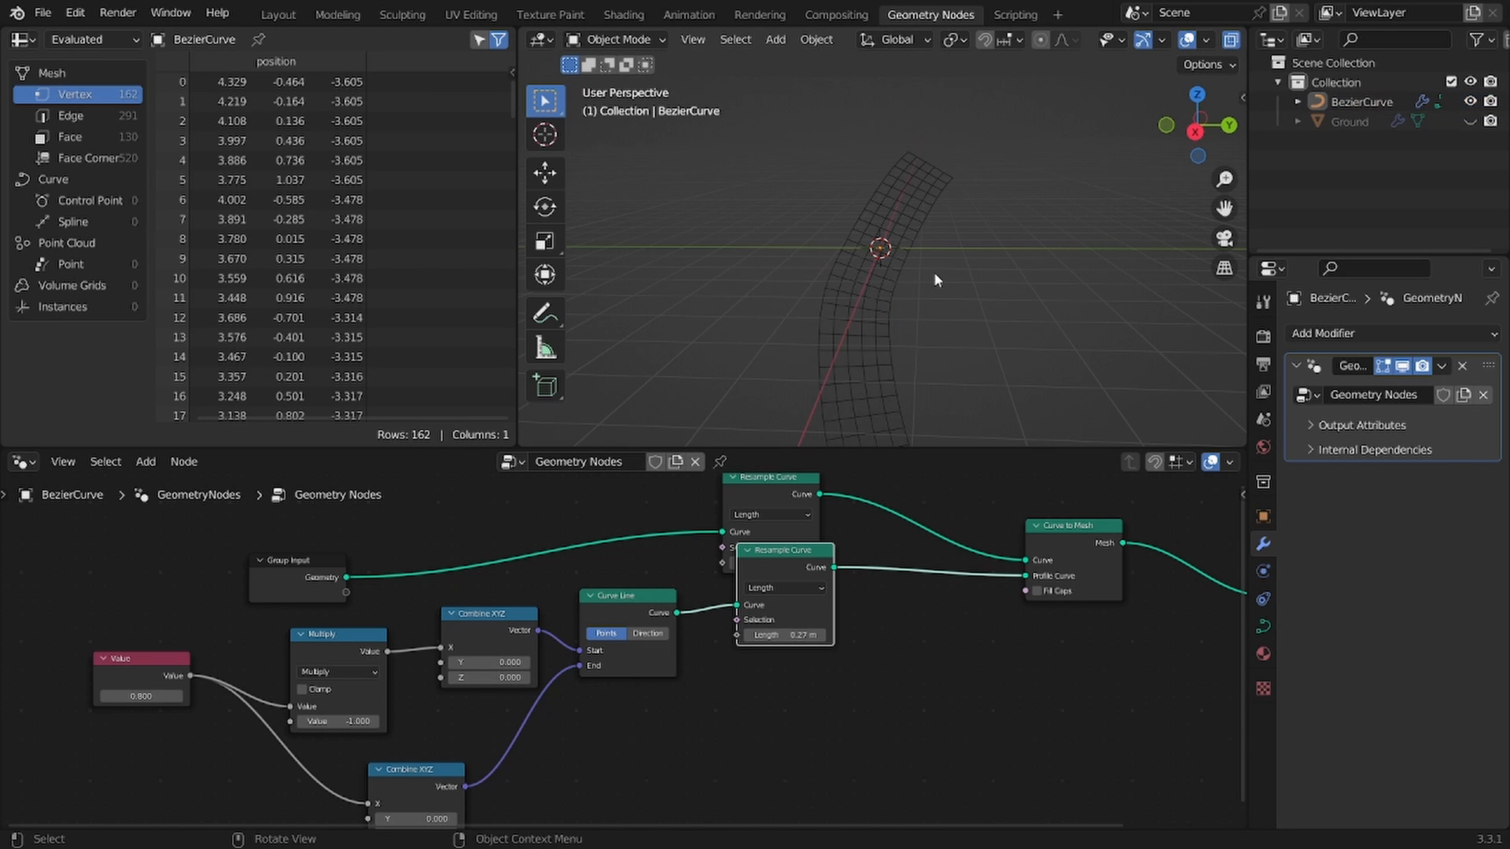
pyautogui.click(904, 271)
pyautogui.scroll(3, 908, 299)
pyautogui.scroll(-1, 914, 332)
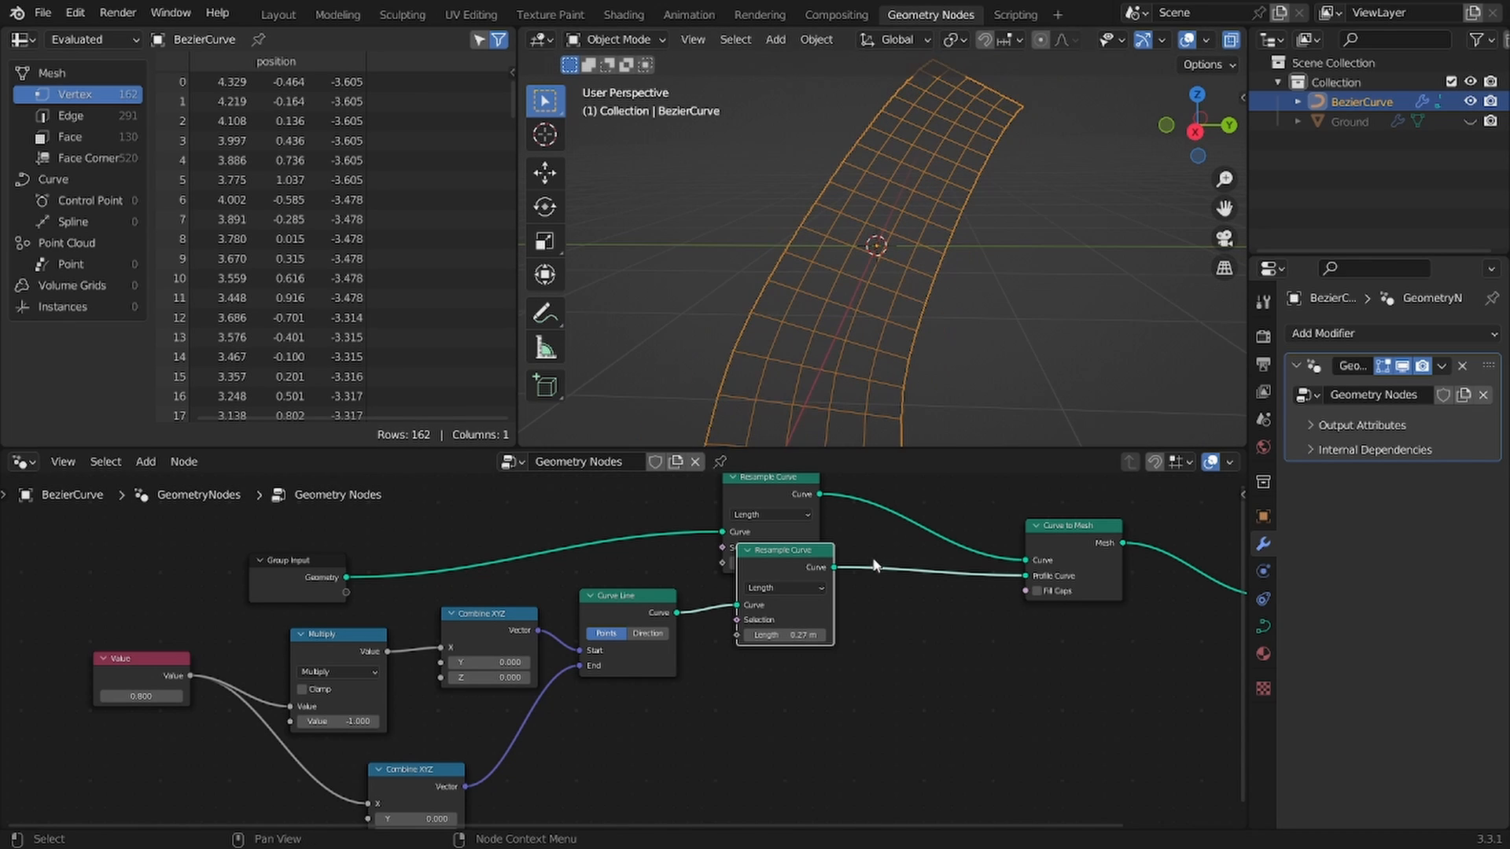
# Step: Switch the viewport back to solid shading and move the Group Output node farther away from Curve to Mesh
pyautogui.press('Home')
pyautogui.moveTo(870, 556); pyautogui.dragTo(773, 591, button='middle')
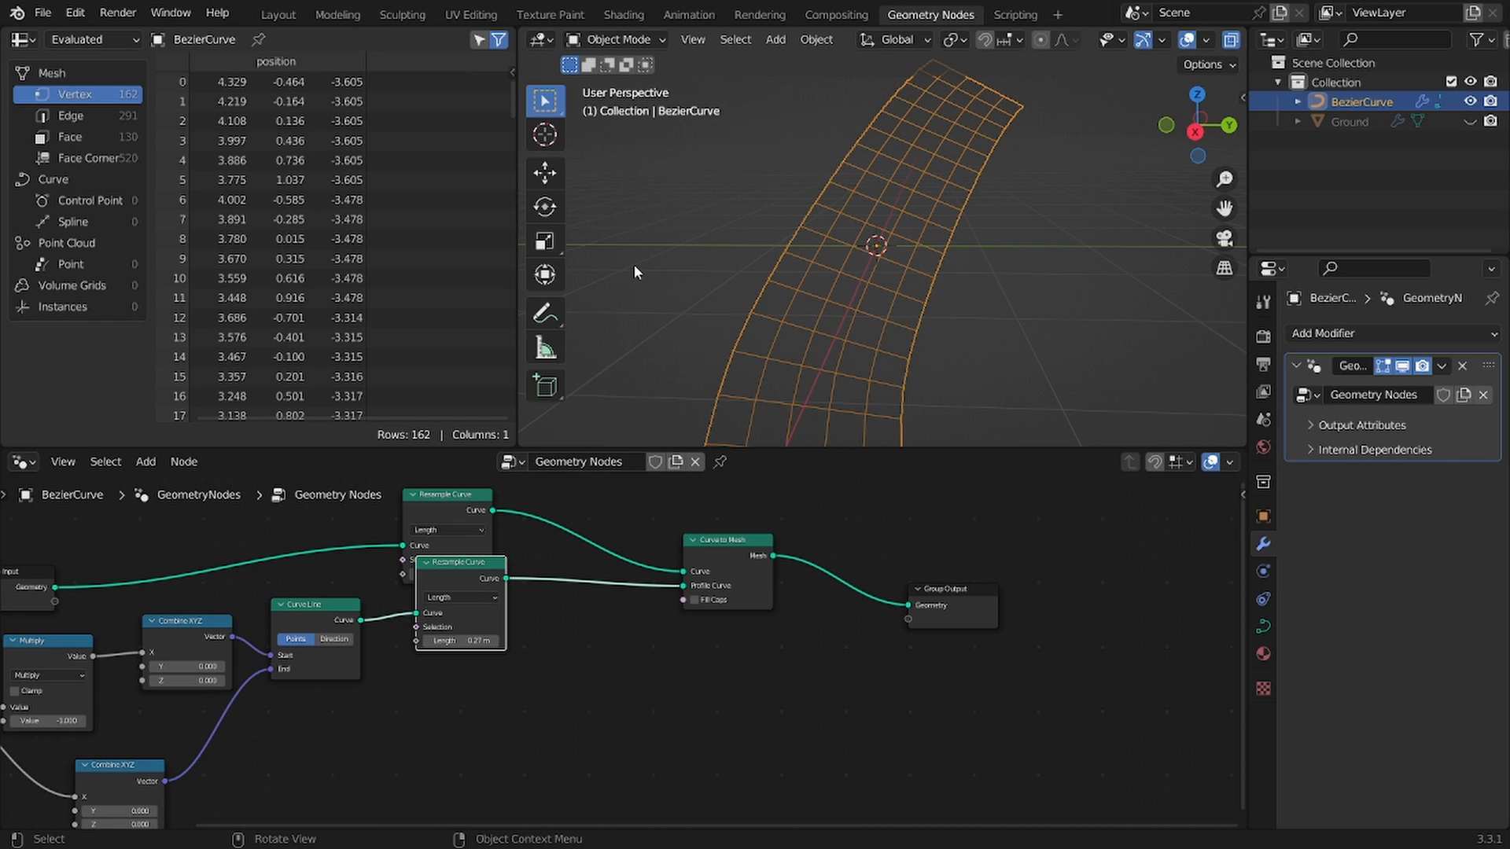
pyautogui.press('x')
pyautogui.hotkey('shift', 'z')
pyautogui.scroll(-1, 881, 525)
pyautogui.moveTo(835, 542); pyautogui.dragTo(978, 632)
pyautogui.press('g')
pyautogui.click(1236, 631)
pyautogui.moveTo(871, 564); pyautogui.dragTo(715, 574, button='middle')
# Step: Insert a Set Position node between Curve to Mesh and Group Output
pyautogui.hotkey('shift', 'a')
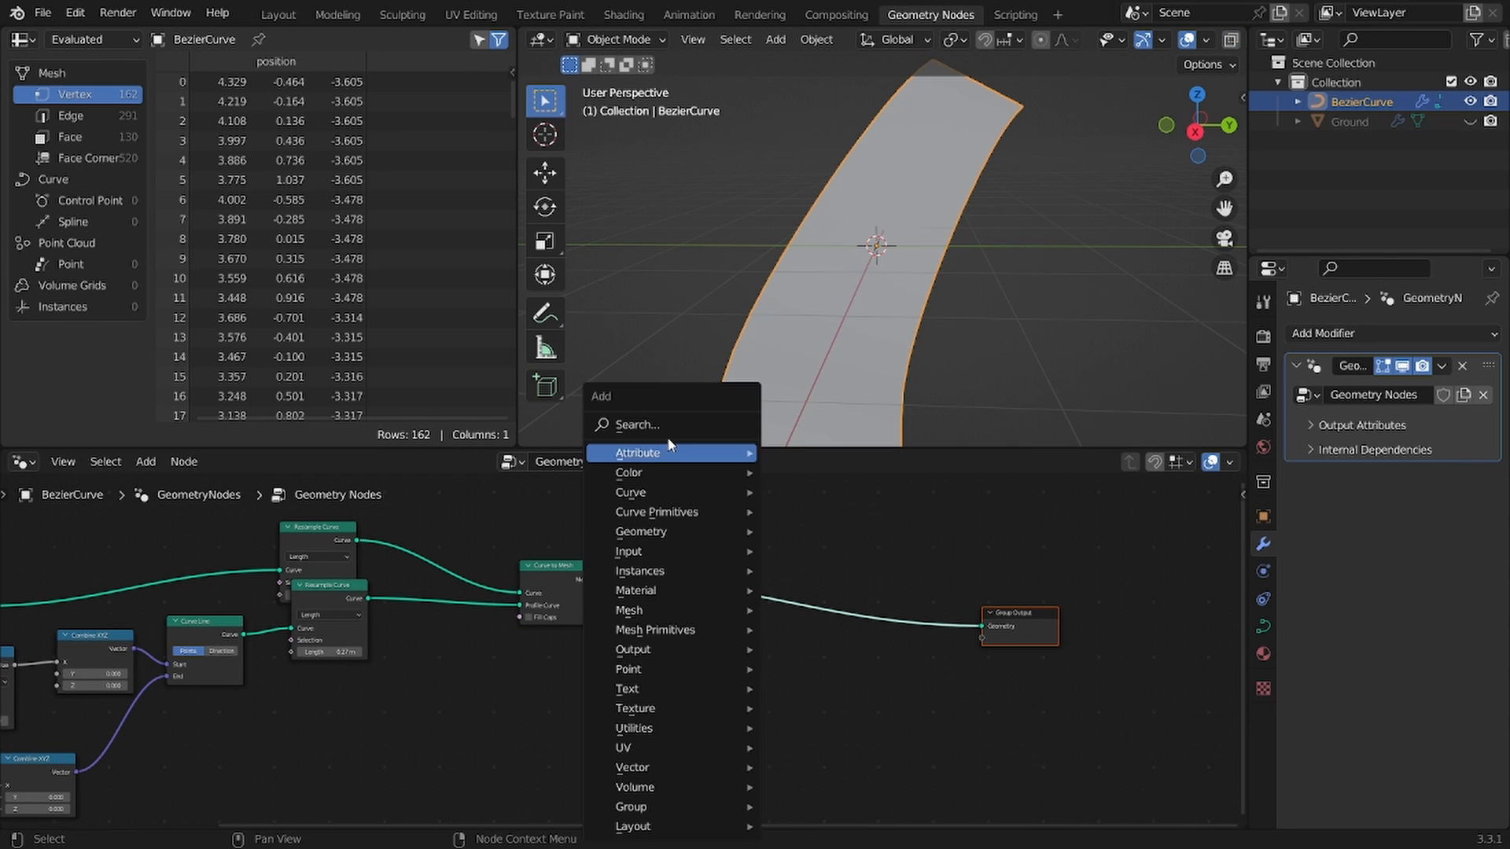
pyautogui.click(668, 430)
pyautogui.click(956, 326)
pyautogui.hotkey('shift', 'a')
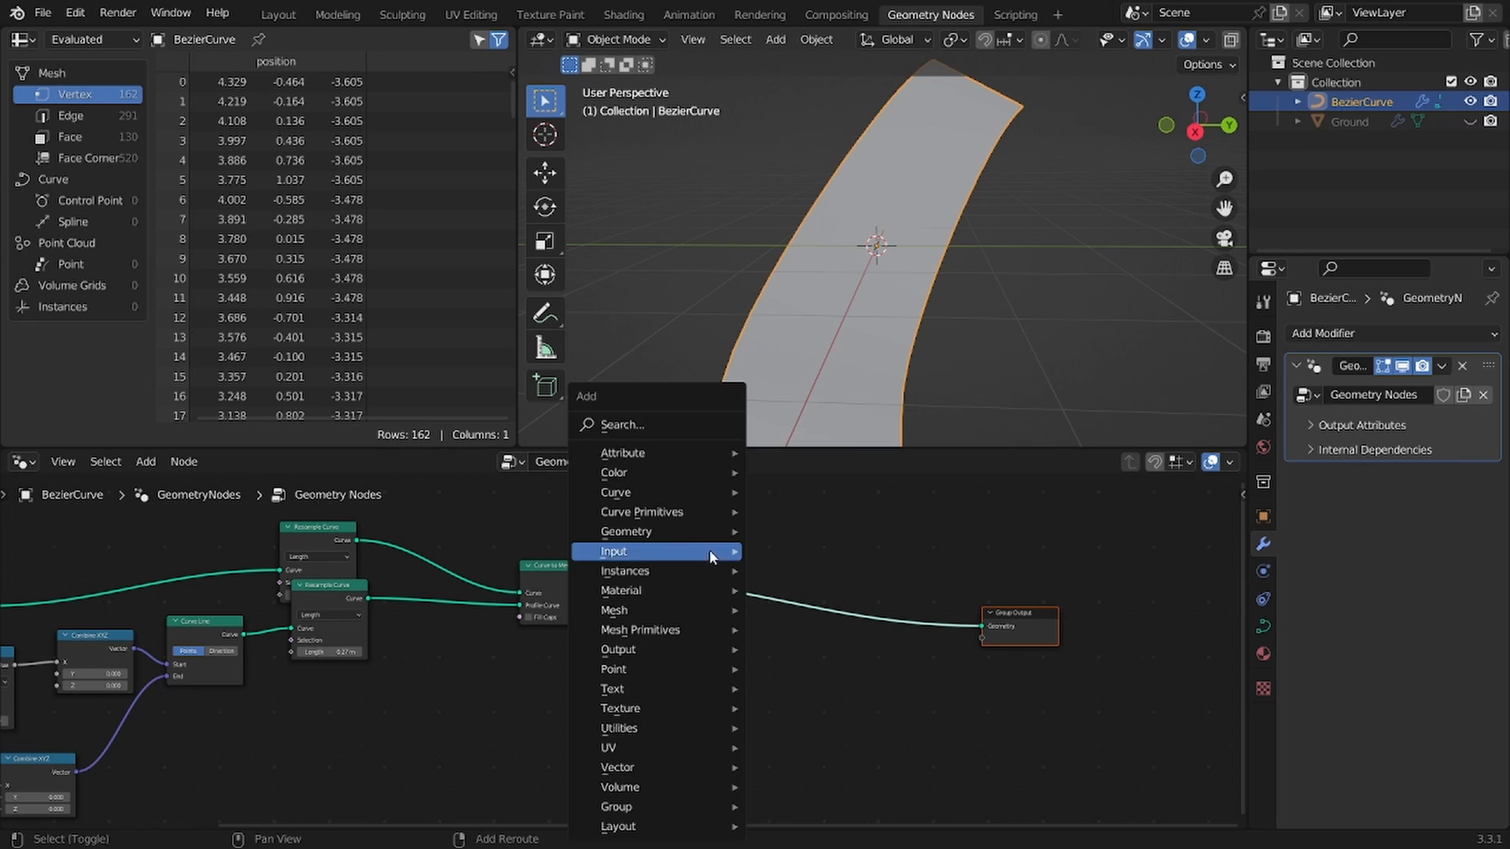
pyautogui.click(646, 426)
pyautogui.write('set')
pyautogui.click(692, 481)
pyautogui.click(813, 588)
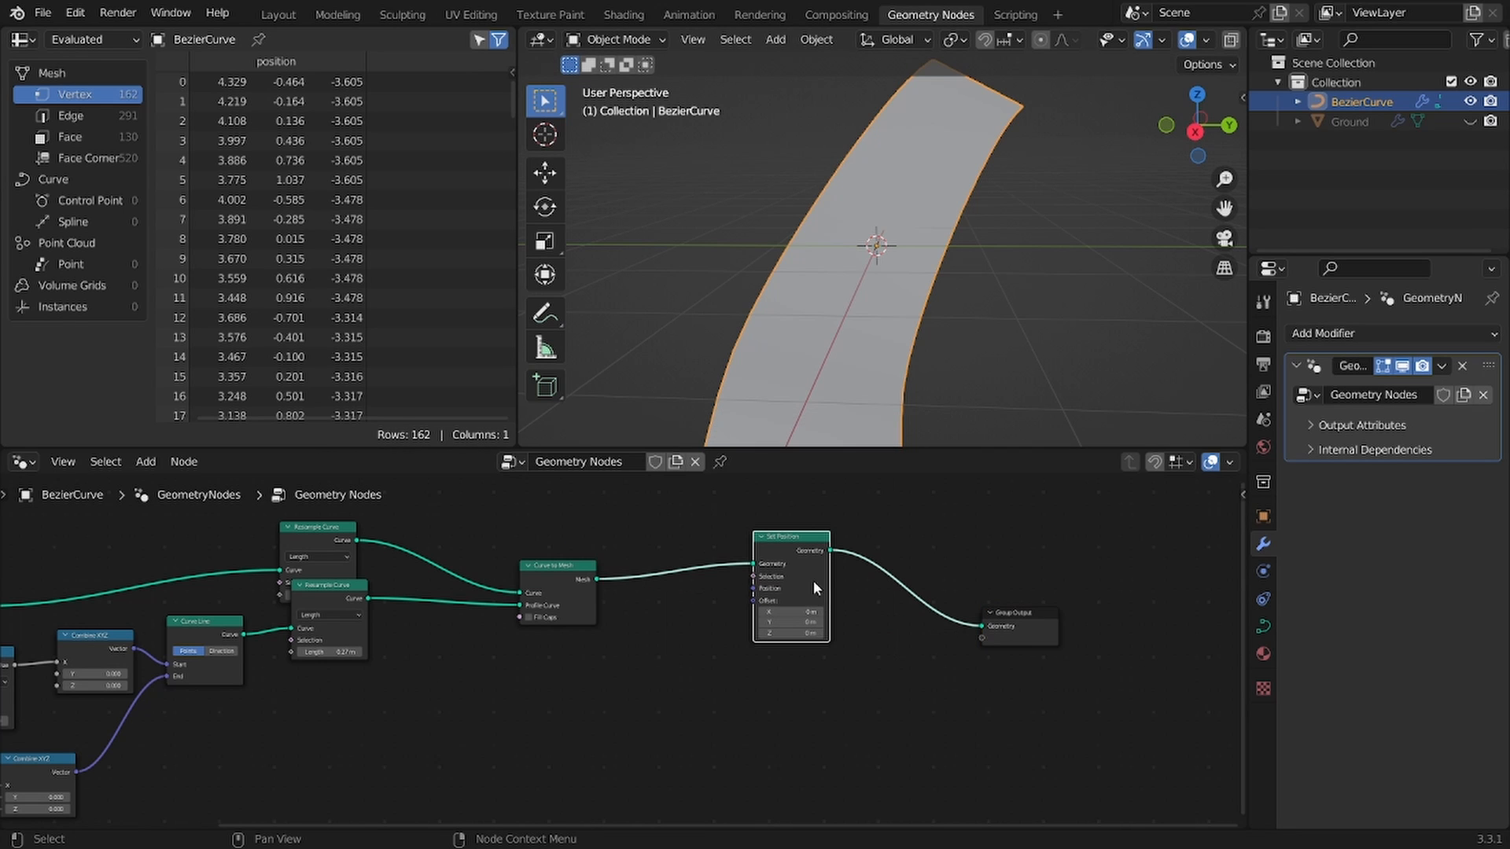
# Step: Unhide the Ground object, pin the river's node tree, and bring Ground in as an Object Info node below Curve to Mesh
pyautogui.click(1469, 121)
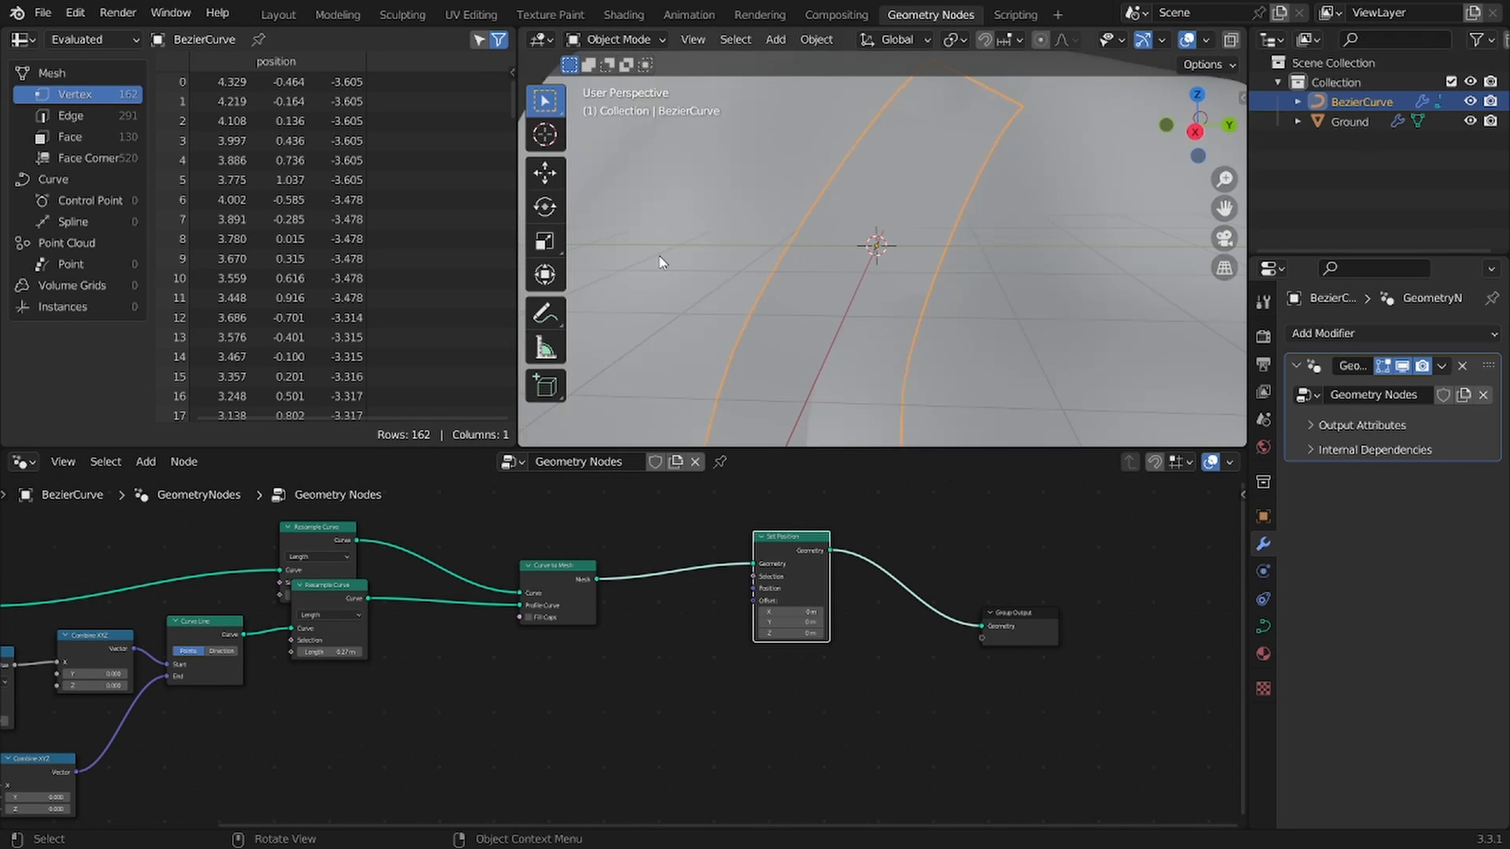
pyautogui.moveTo(849, 260); pyautogui.dragTo(720, 260, button='middle')
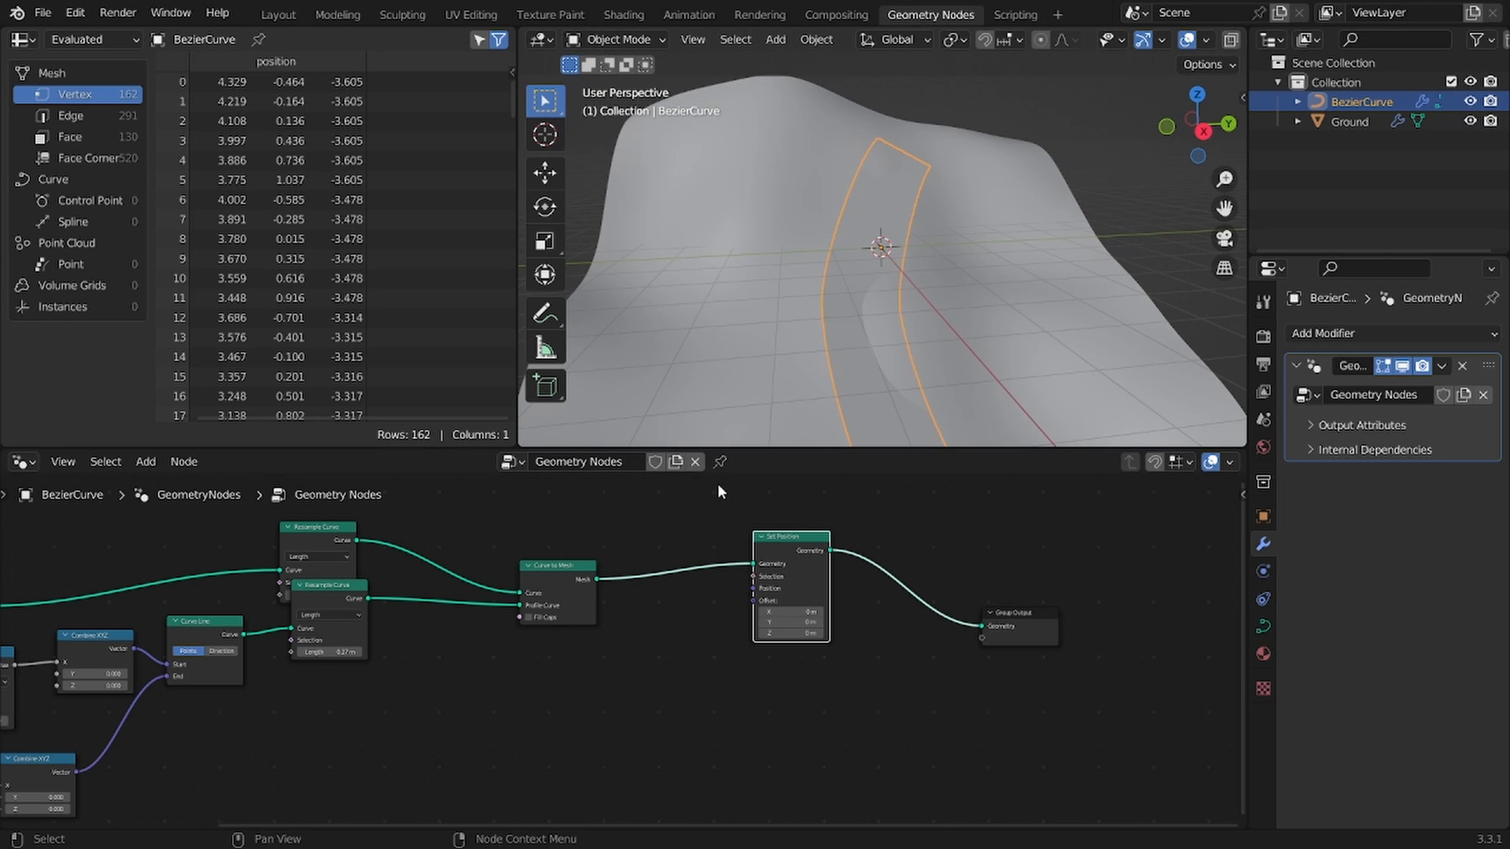
pyautogui.click(720, 463)
pyautogui.moveTo(1371, 121); pyautogui.dragTo(577, 648)
pyautogui.scroll(5, 622, 653)
pyautogui.moveTo(618, 715); pyautogui.dragTo(492, 712)
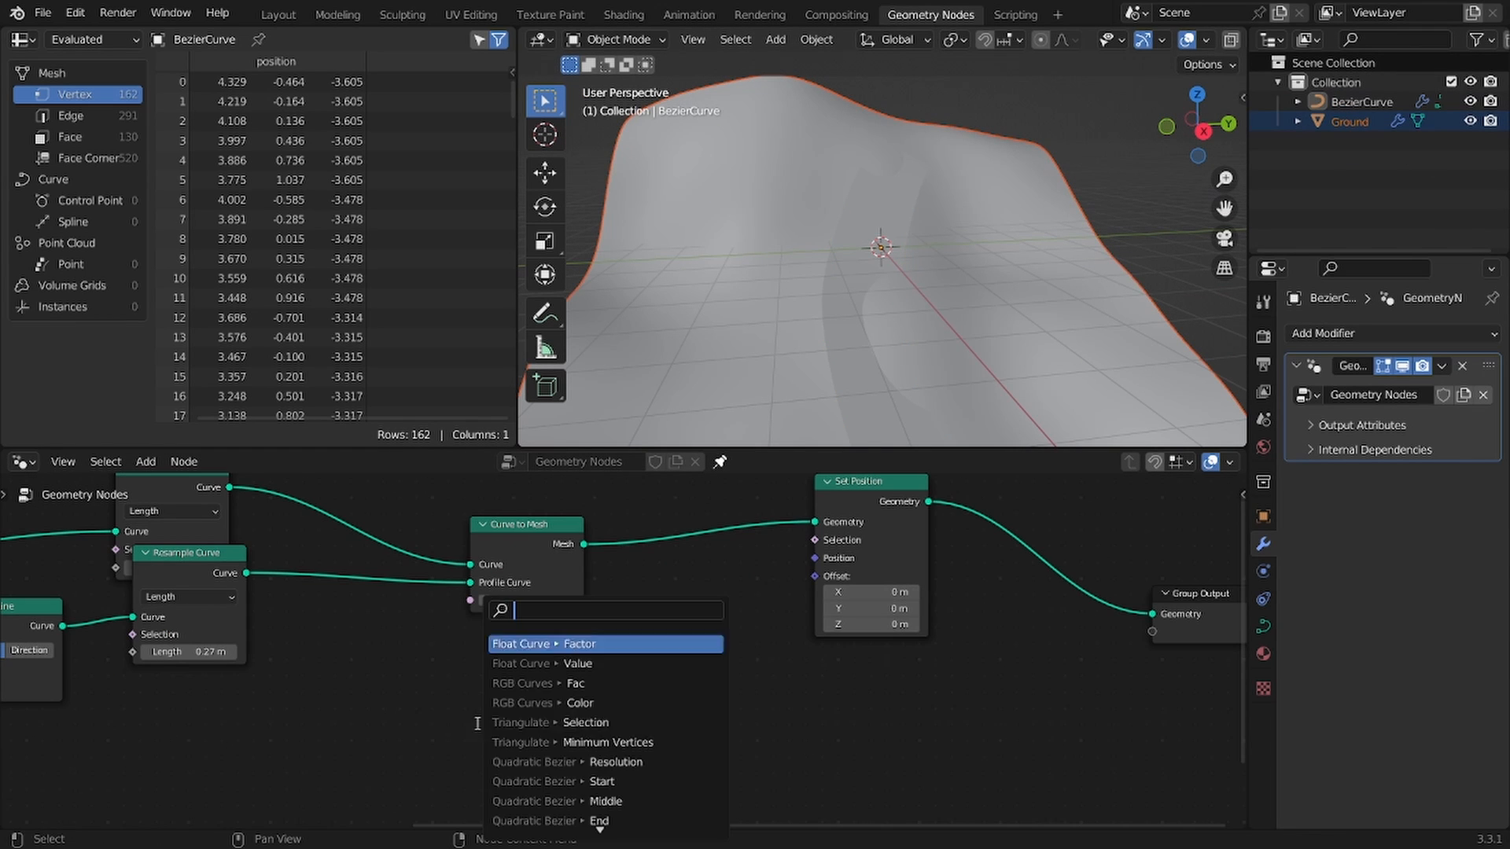
pyautogui.press('Escape')
pyautogui.moveTo(587, 713); pyautogui.dragTo(400, 712)
# Step: Add a Geometry Proximity node with Object Info's Geometry as its Target, and connect its Position output to Set Position's Position input
pyautogui.hotkey('shift', 'a')
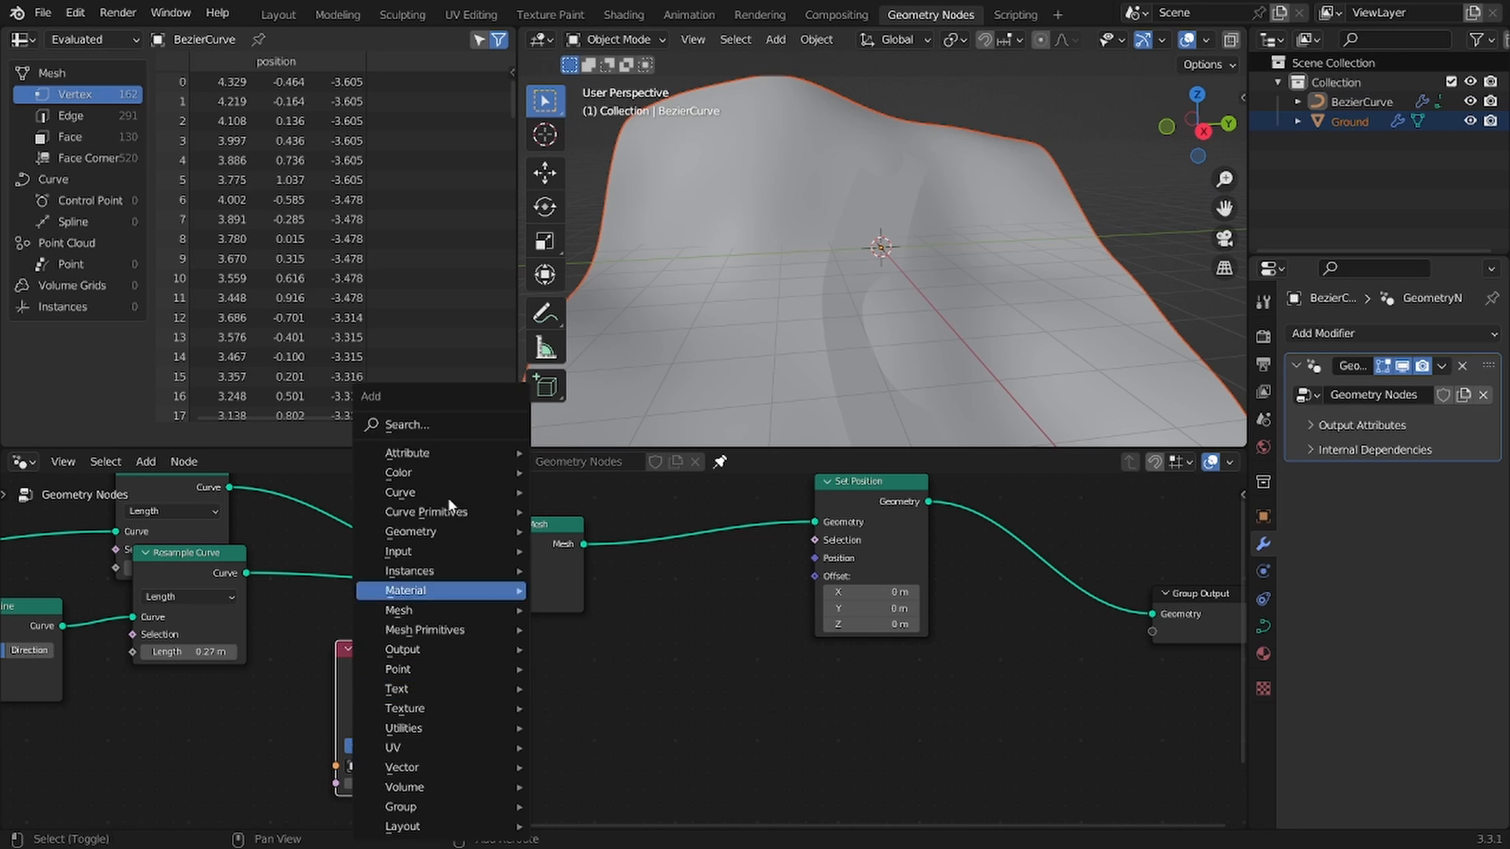
pyautogui.click(418, 432)
pyautogui.write('geomtry p')
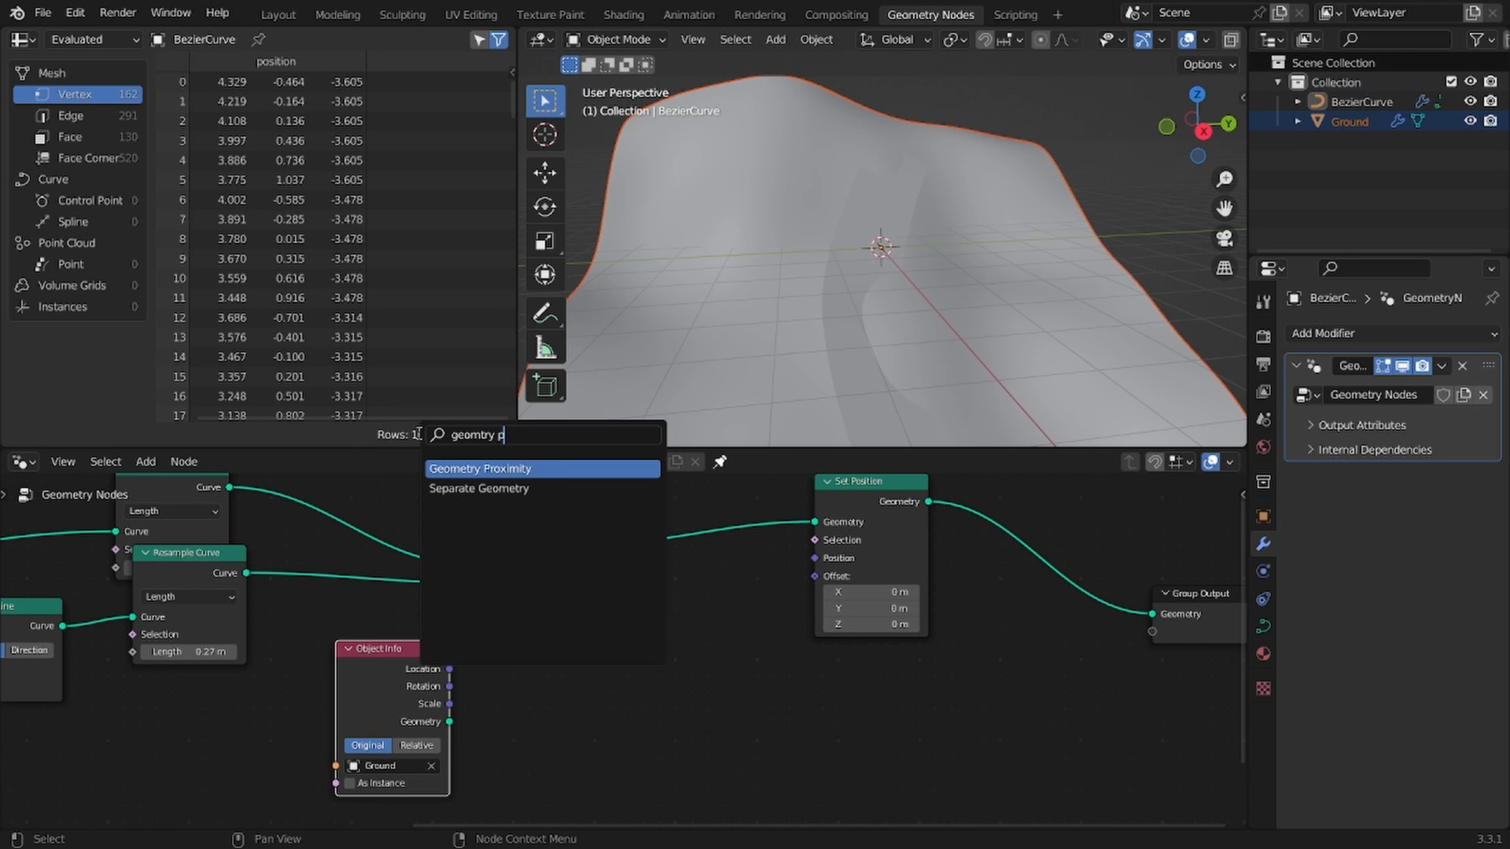
pyautogui.press('Return')
pyautogui.click(544, 650)
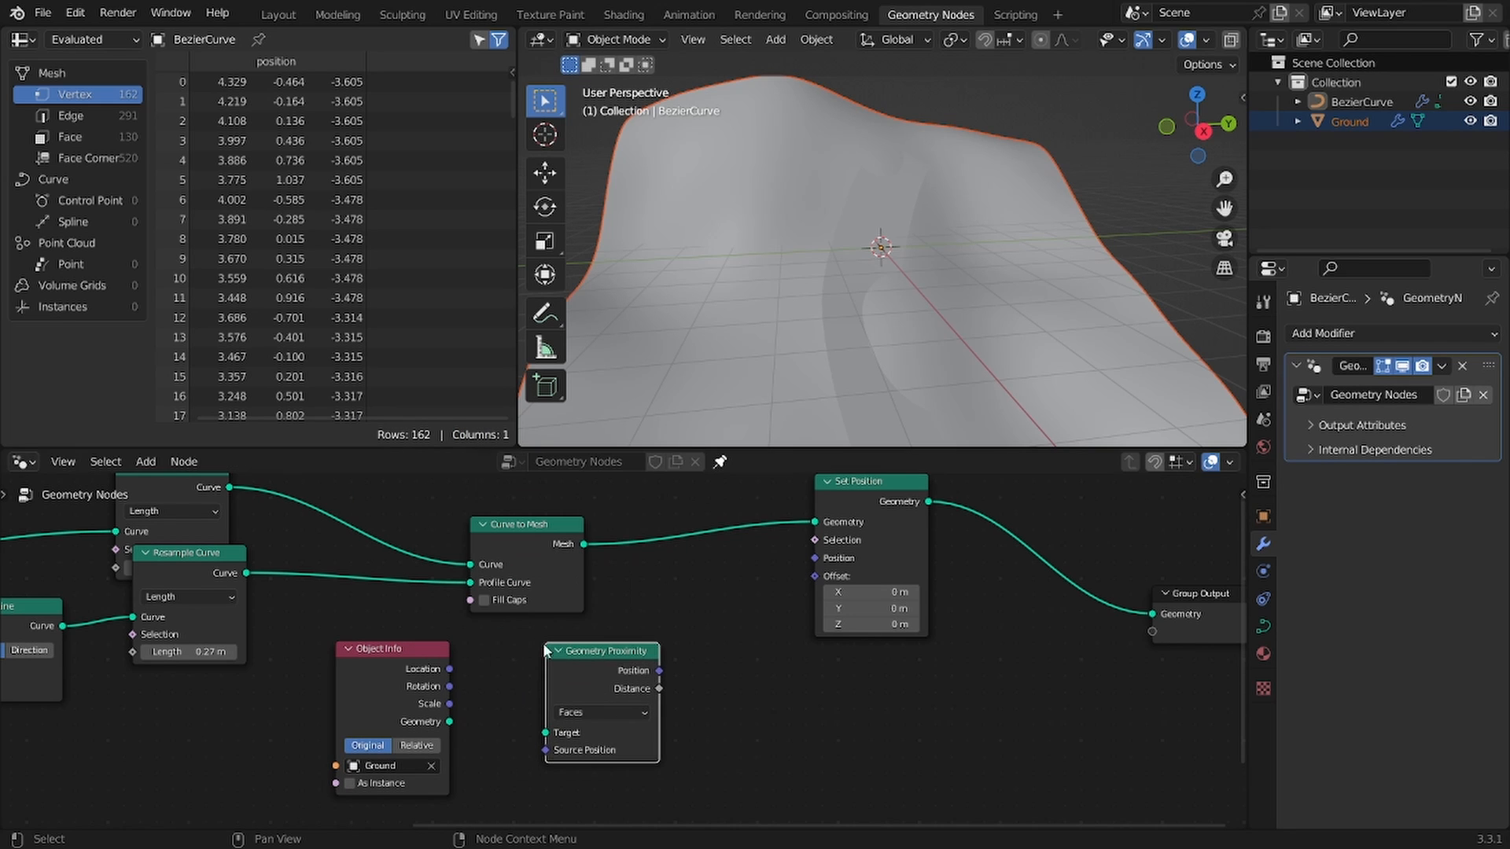
pyautogui.moveTo(450, 721); pyautogui.dragTo(545, 732)
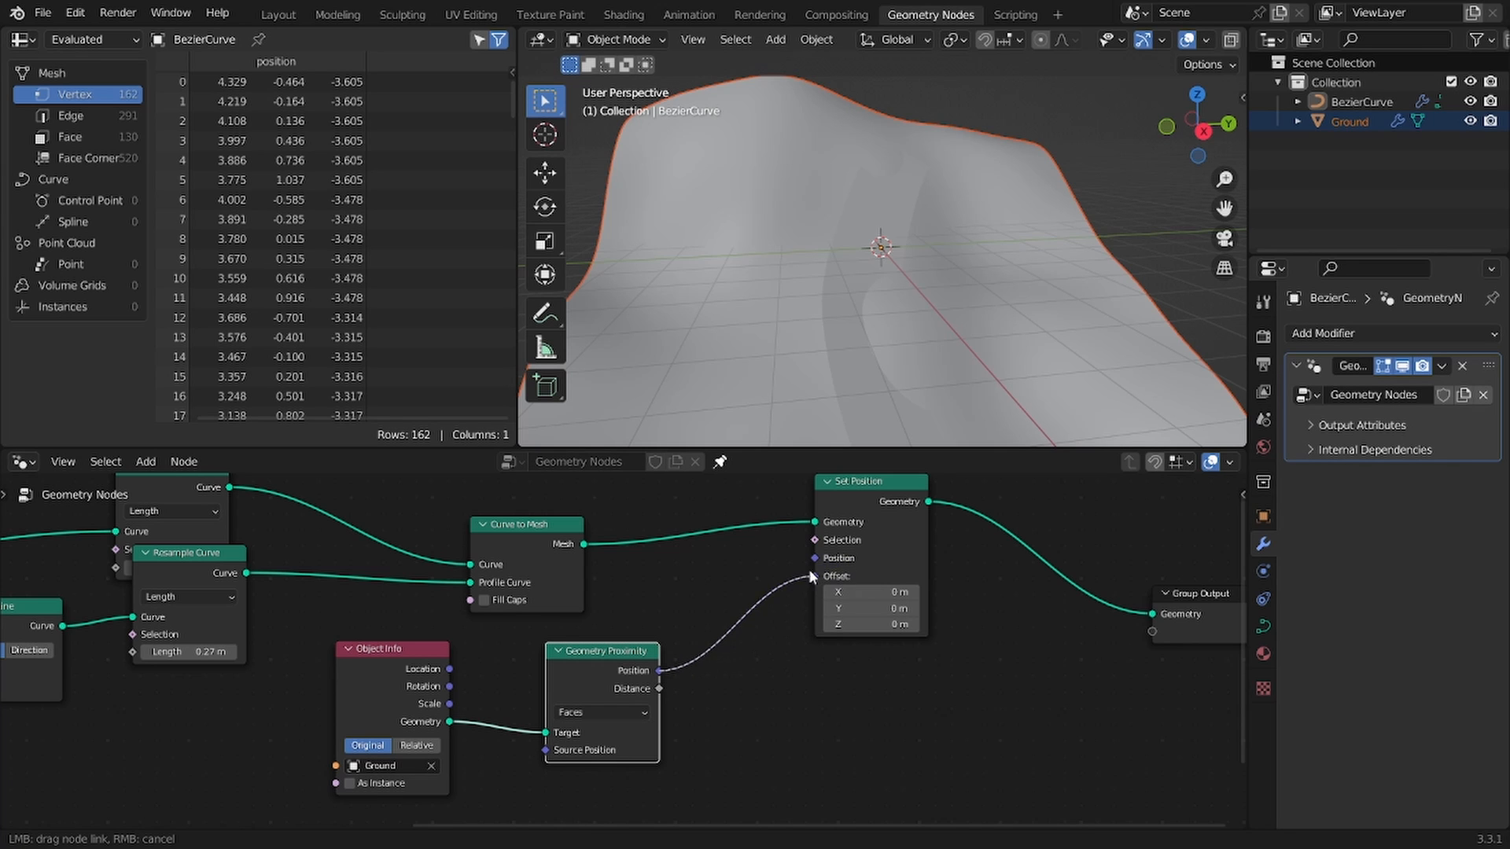
pyautogui.moveTo(815, 560); pyautogui.dragTo(814, 558)
# Step: Apply the object transforms of both the Ground and the BezierCurve
pyautogui.click(879, 251)
pyautogui.moveTo(878, 250); pyautogui.dragTo(912, 298, button='middle')
pyautogui.click(1027, 185)
pyautogui.click(913, 271)
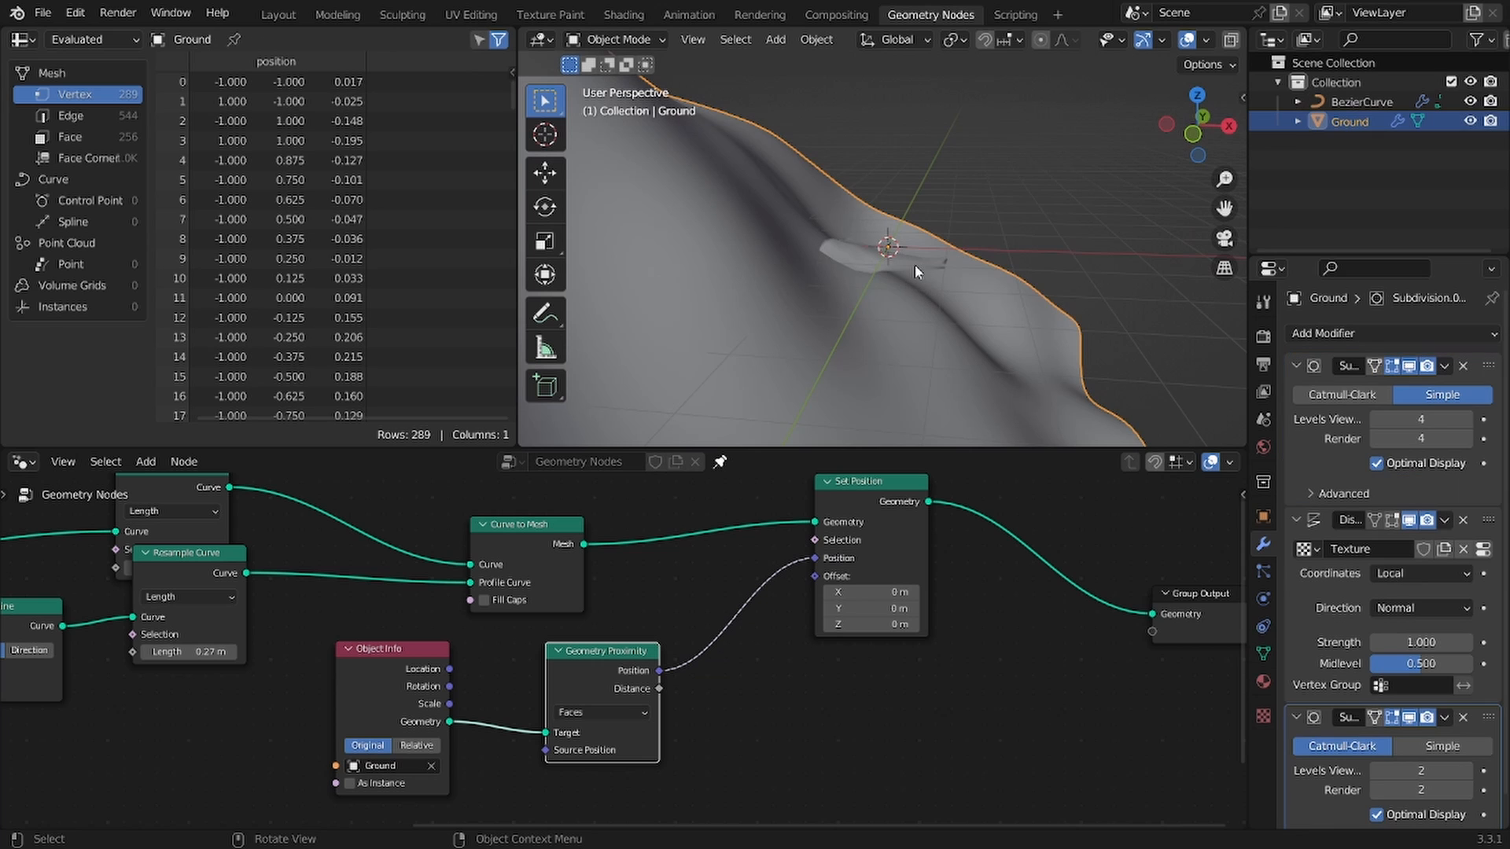
pyautogui.moveTo(1008, 202); pyautogui.dragTo(983, 221, button='middle')
pyautogui.hotkey('ctrl', 'a')
pyautogui.click(891, 175)
pyautogui.click(1367, 103)
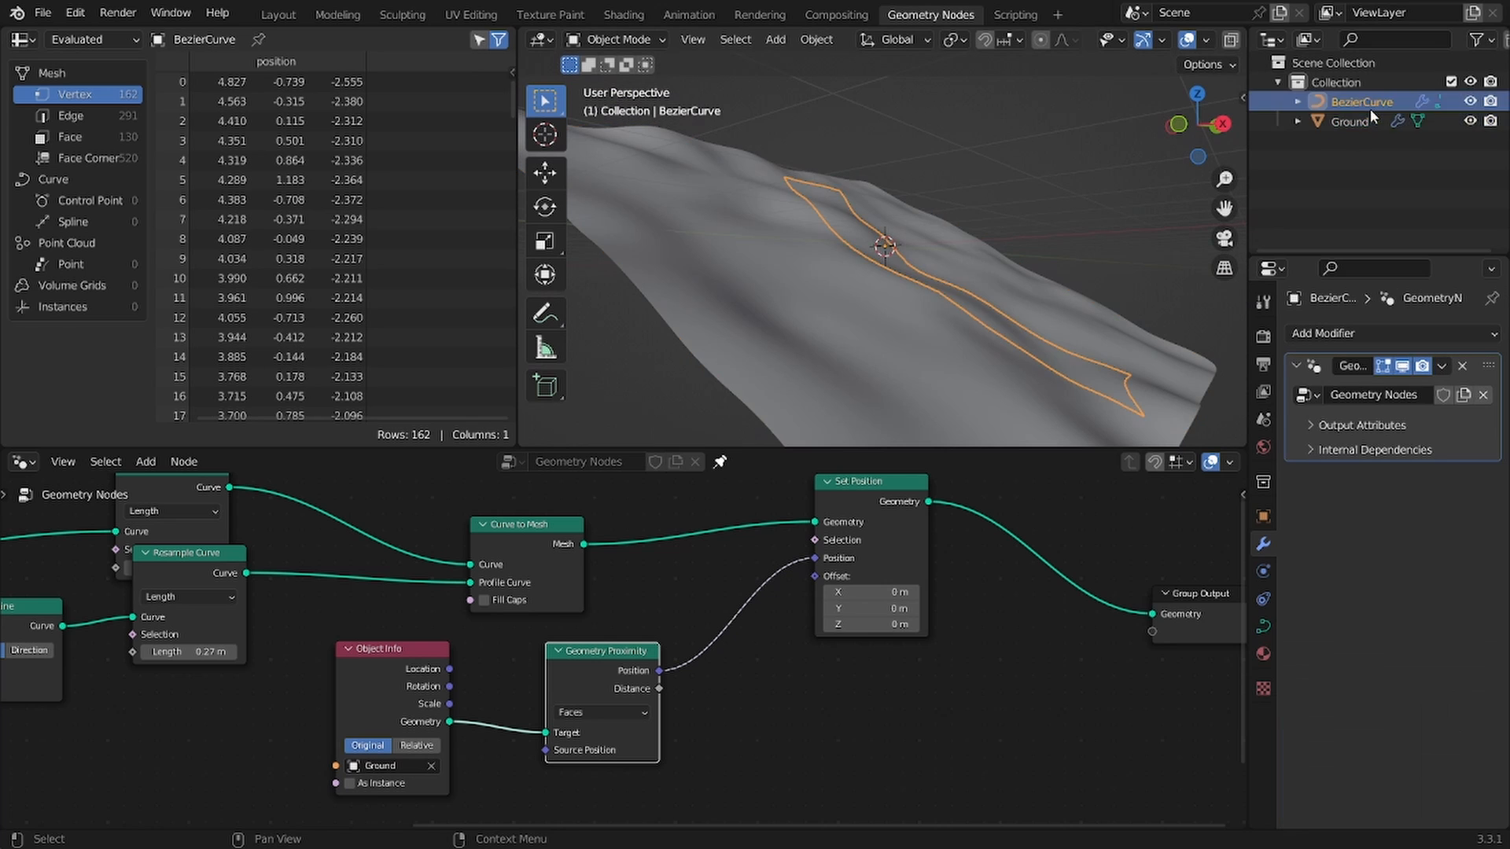
pyautogui.hotkey('ctrl', 'a')
pyautogui.click(936, 209)
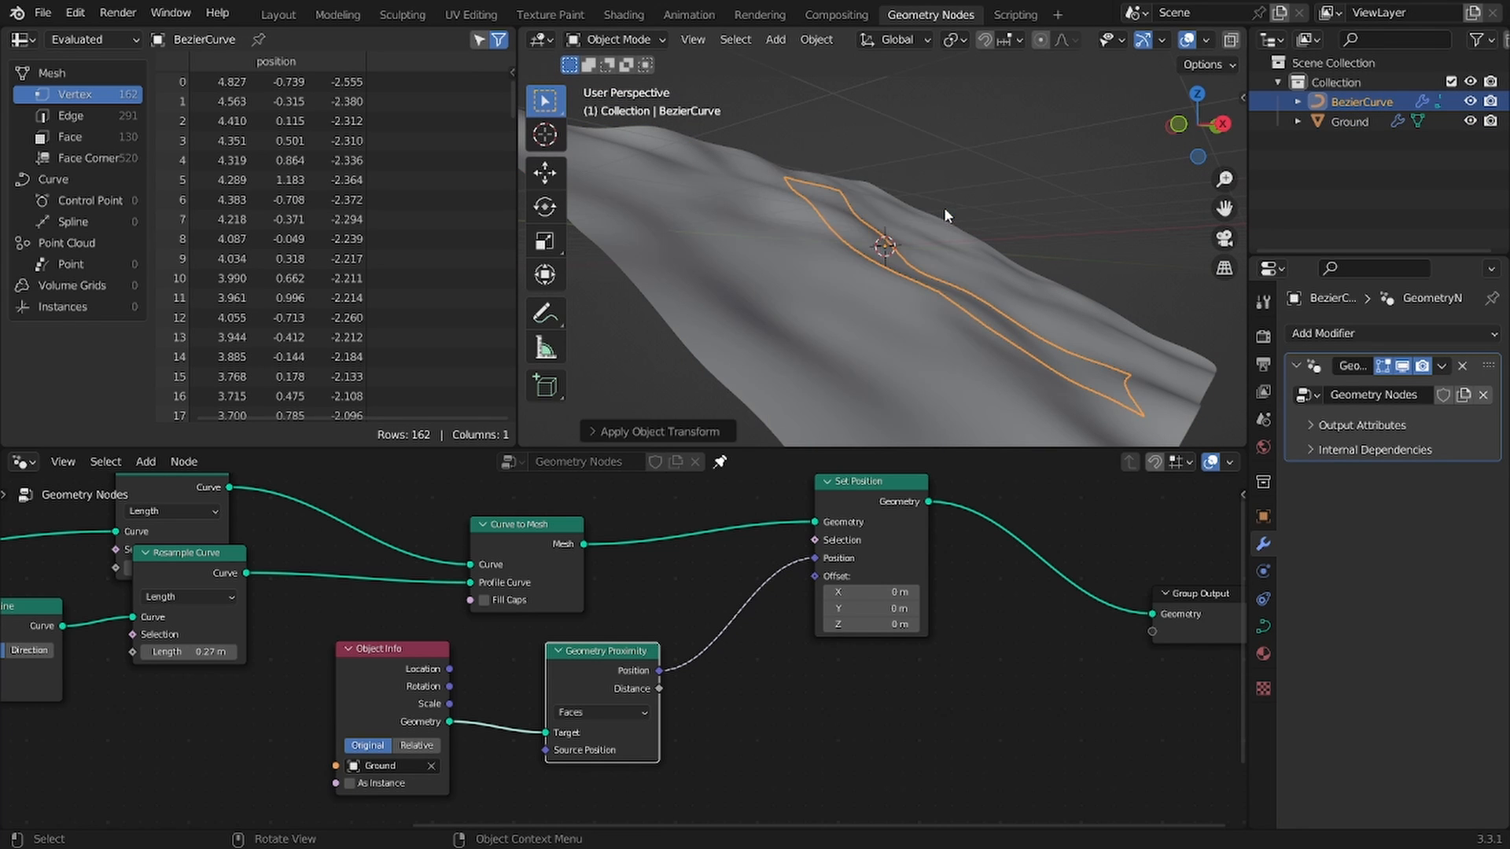
# Step: Save the Blender file, hide the Ground object and select the river curve again
pyautogui.moveTo(1010, 187); pyautogui.dragTo(939, 285, button='middle')
pyautogui.click(986, 166)
pyautogui.hotkey('ctrl', 's')
pyautogui.press('h')
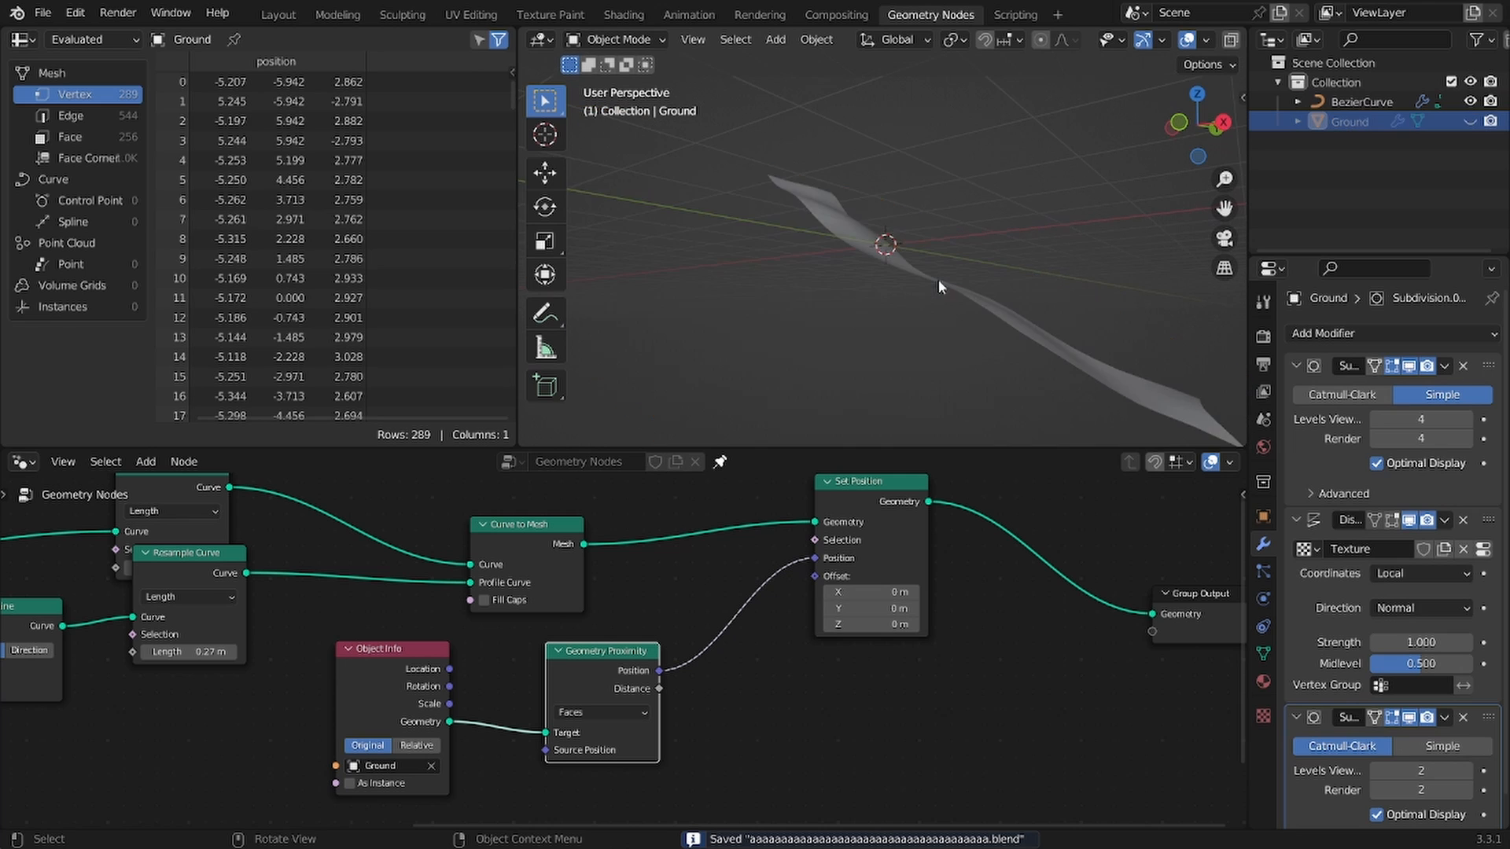
pyautogui.click(938, 285)
pyautogui.scroll(3, 899, 293)
pyautogui.scroll(-2, 1059, 503)
# Step: Insert an Extrude Mesh node between Set Position and Group Output, with Individual turned off
pyautogui.hotkey('shift', 'a')
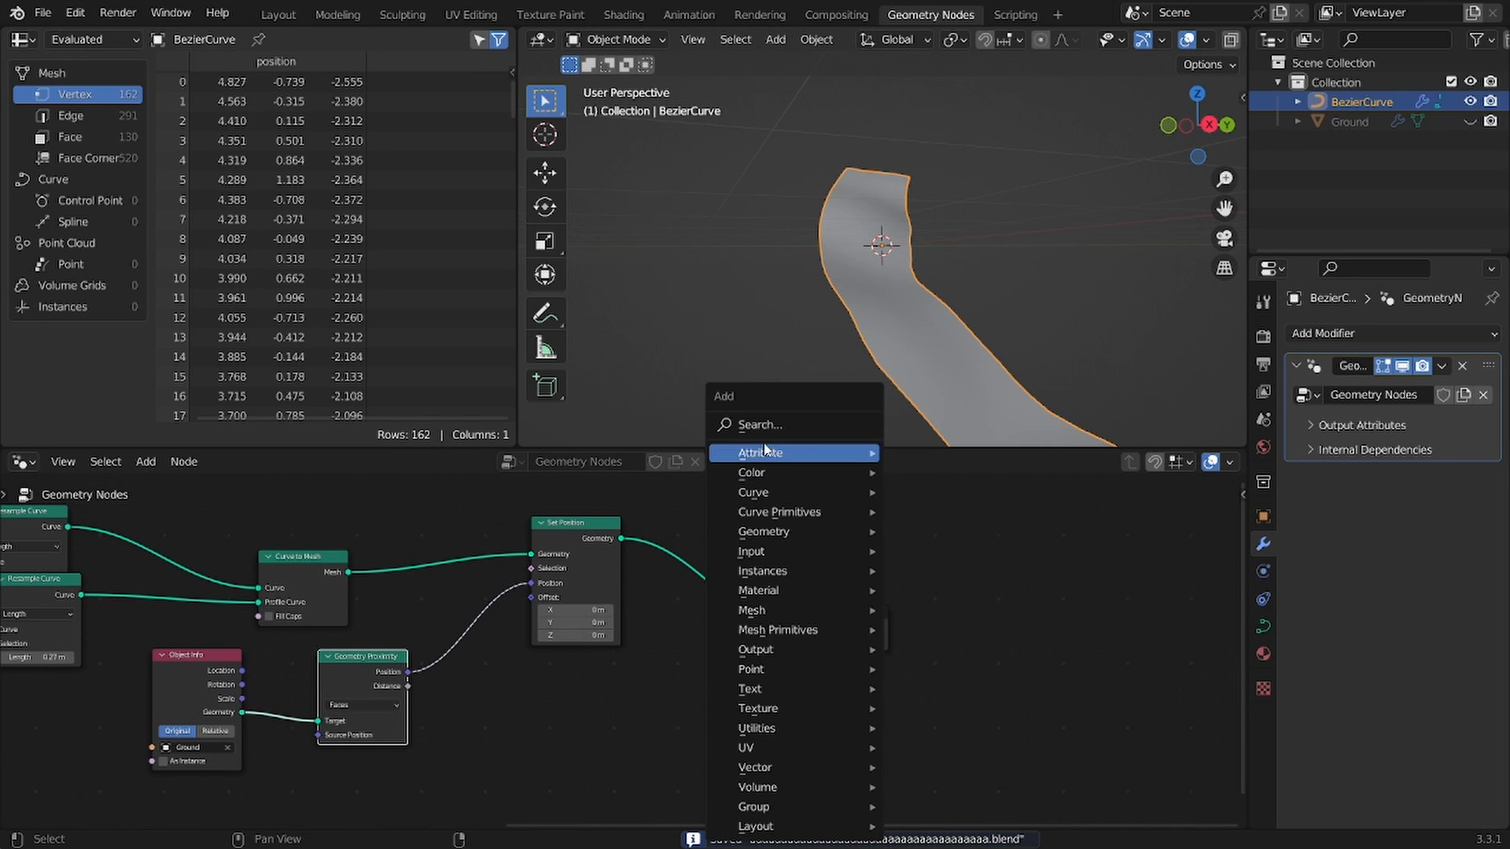
pyautogui.click(764, 431)
pyautogui.write('ext')
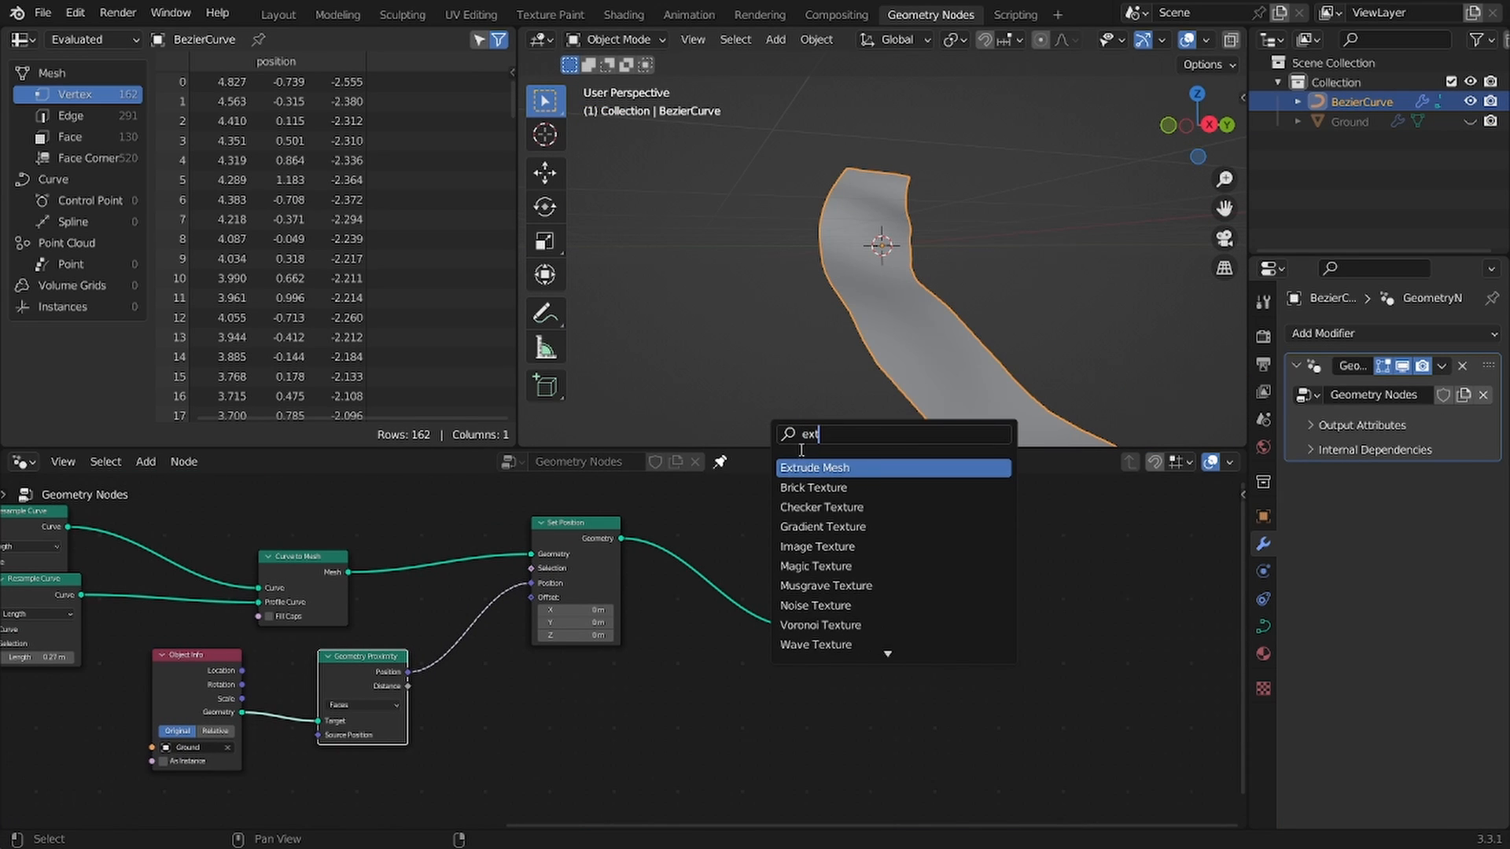
pyautogui.press('Return')
pyautogui.click(707, 503)
pyautogui.scroll(3, 786, 515)
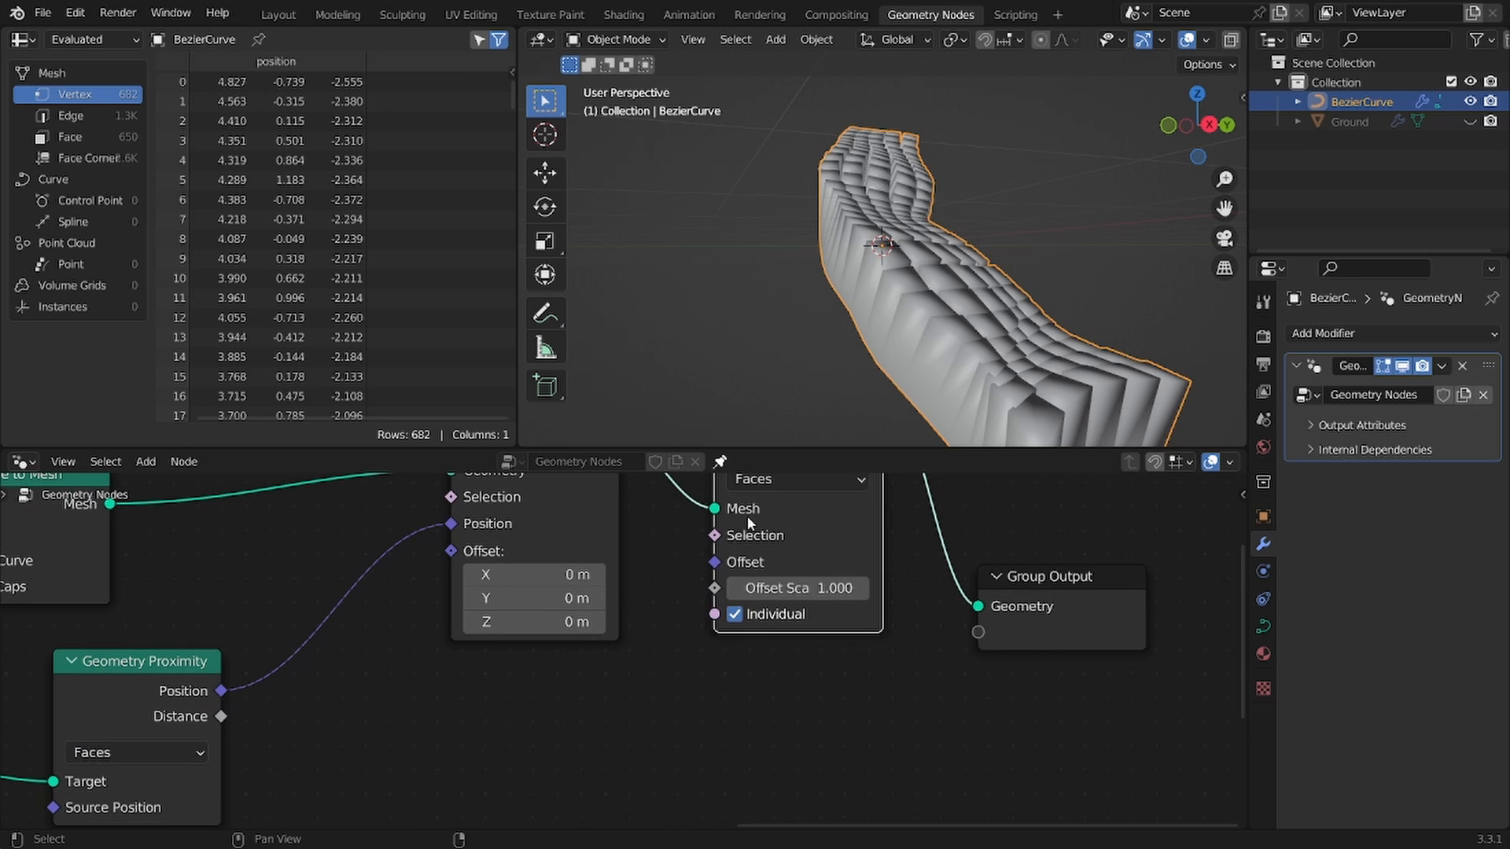
pyautogui.click(744, 617)
# Step: Set the Extrude Mesh node's Offset Scale to 0.050 and save the file
pyautogui.moveTo(794, 588); pyautogui.dragTo(735, 588)
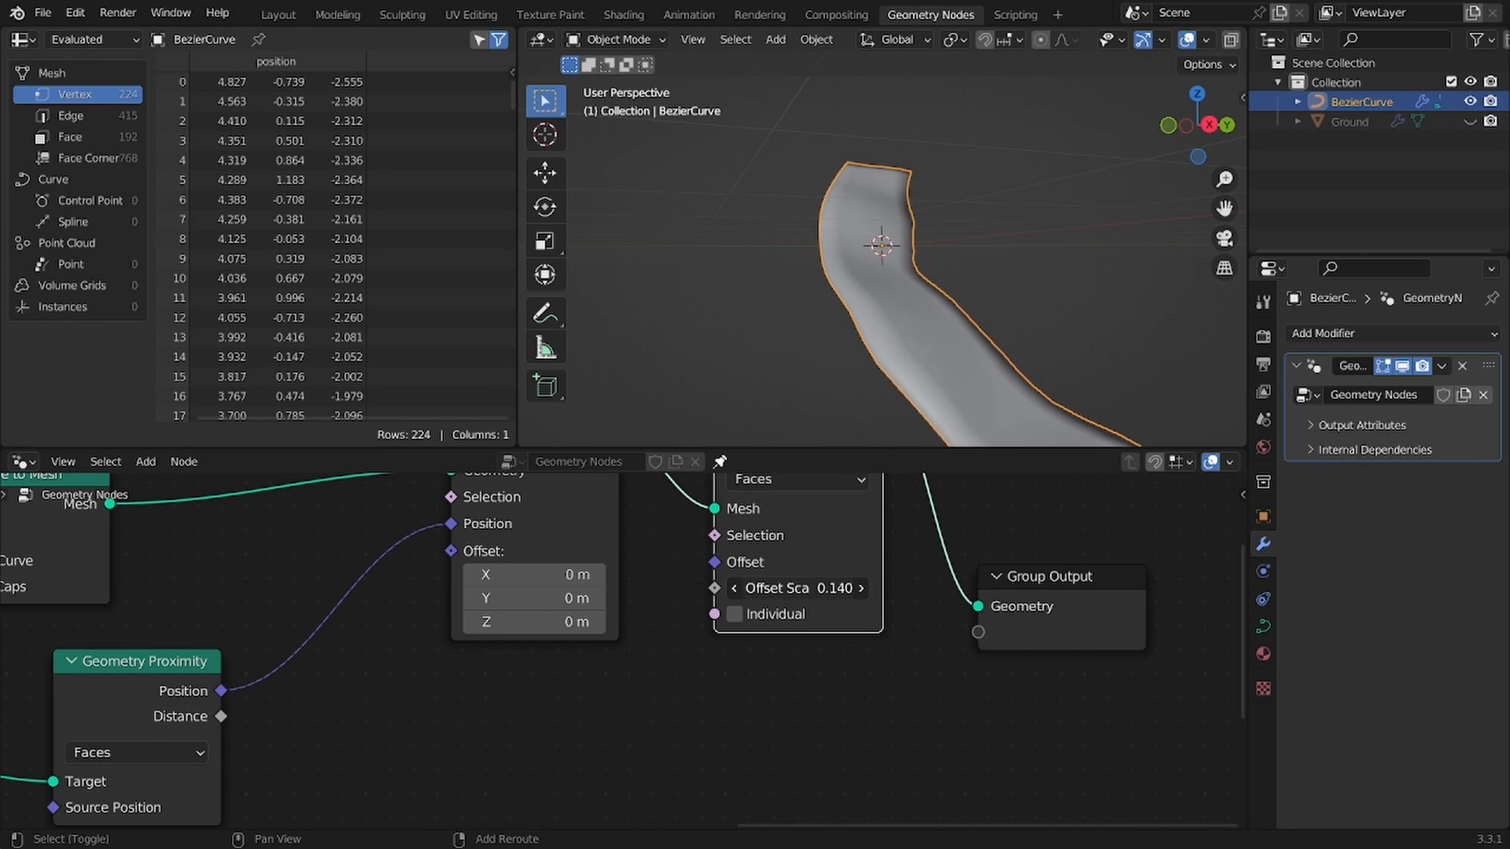
pyautogui.moveTo(873, 260); pyautogui.dragTo(864, 180, button='middle')
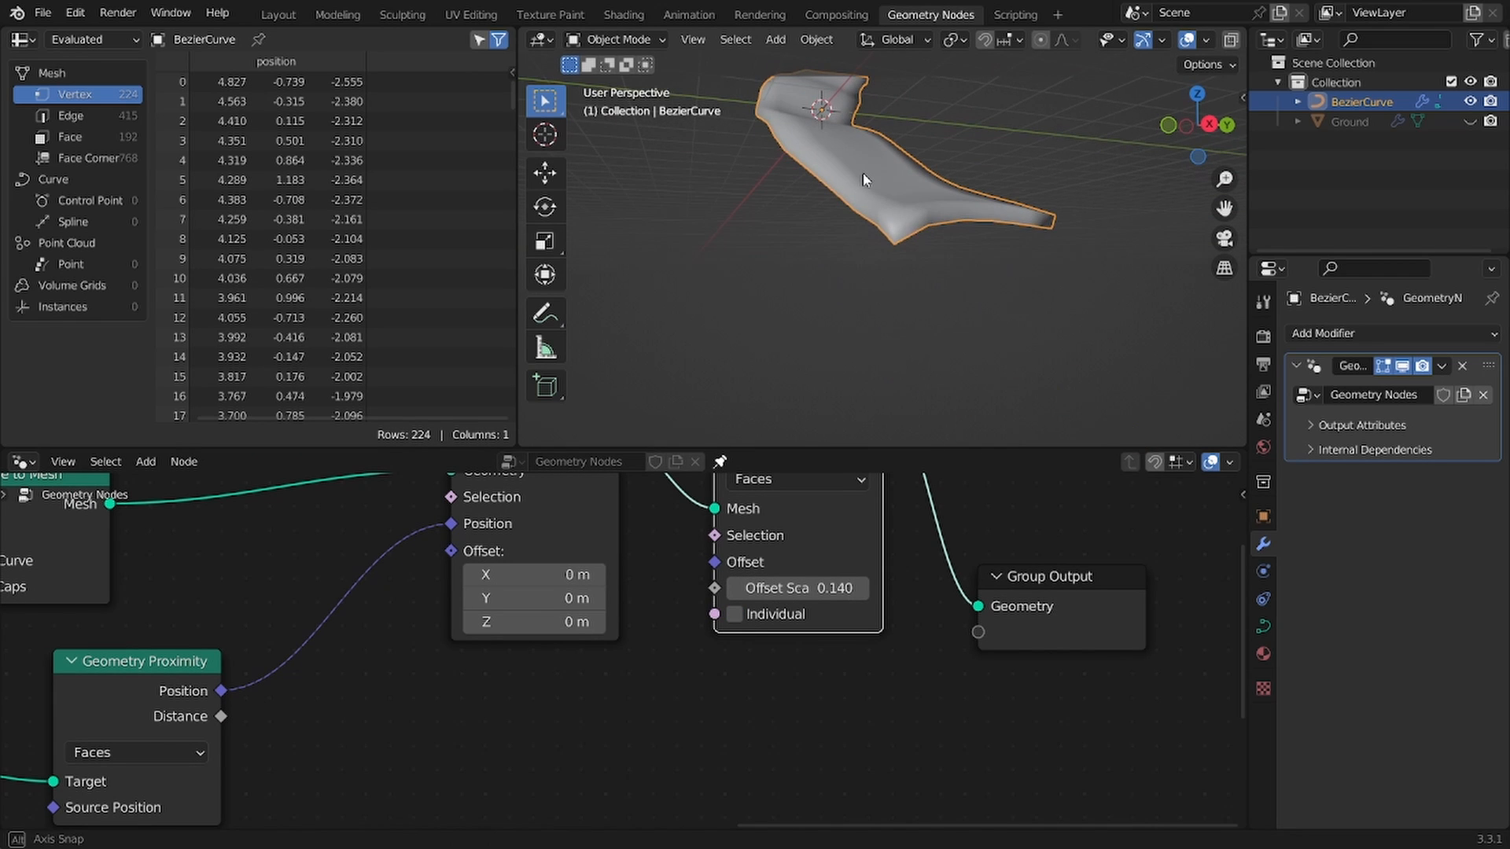
pyautogui.write('/2')
pyautogui.press('Return')
pyautogui.doubleClick(803, 589)
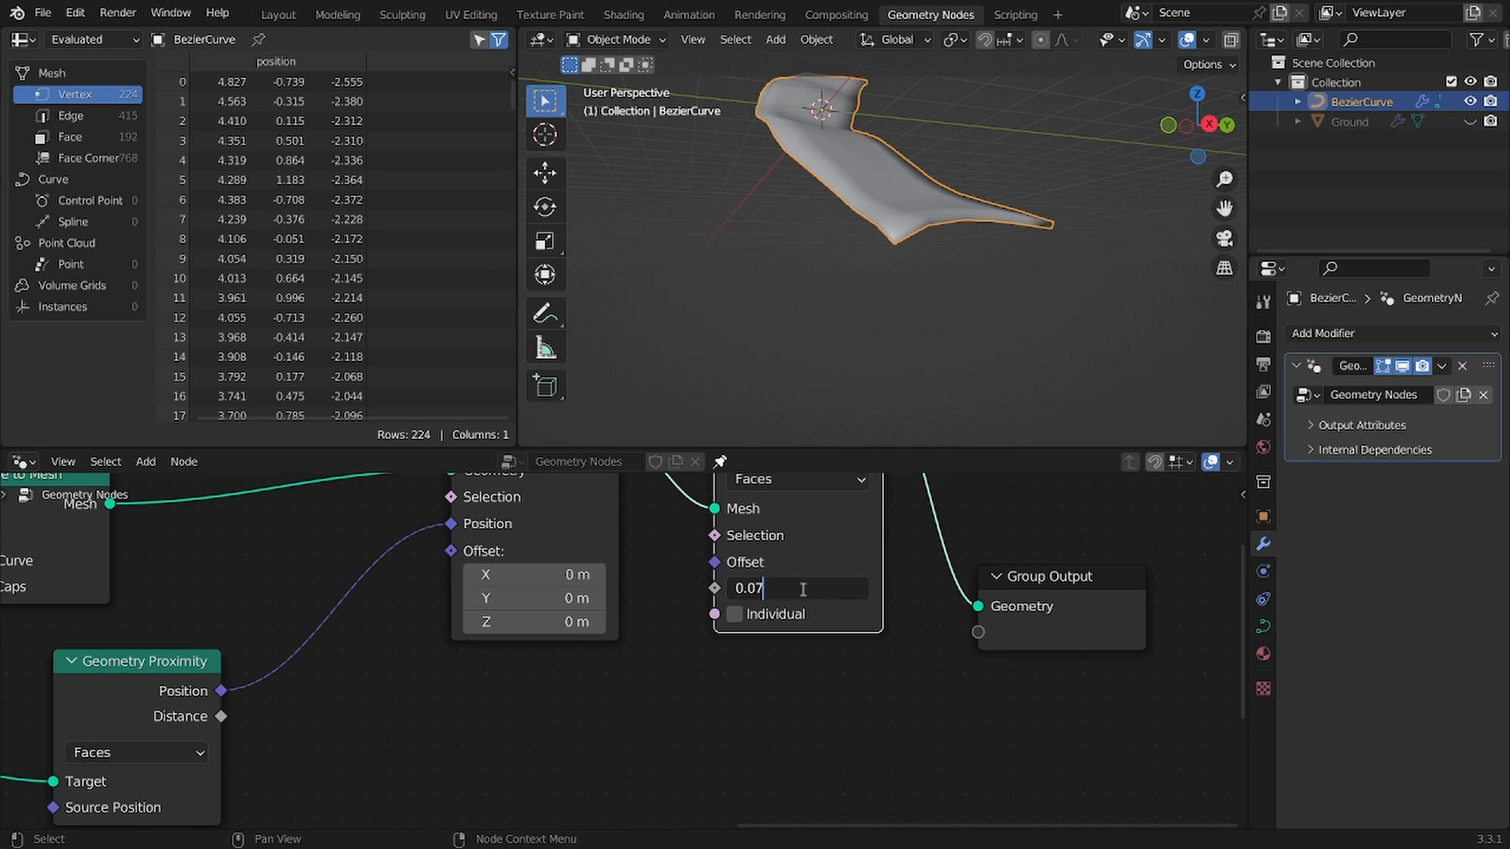
pyautogui.press('Return')
pyautogui.hotkey('ctrl', 's')
# Step: Insert a Subdivision Surface node between Extrude Mesh and Group Output
pyautogui.scroll(-1, 984, 464)
pyautogui.moveTo(984, 465); pyautogui.dragTo(791, 569, button='middle')
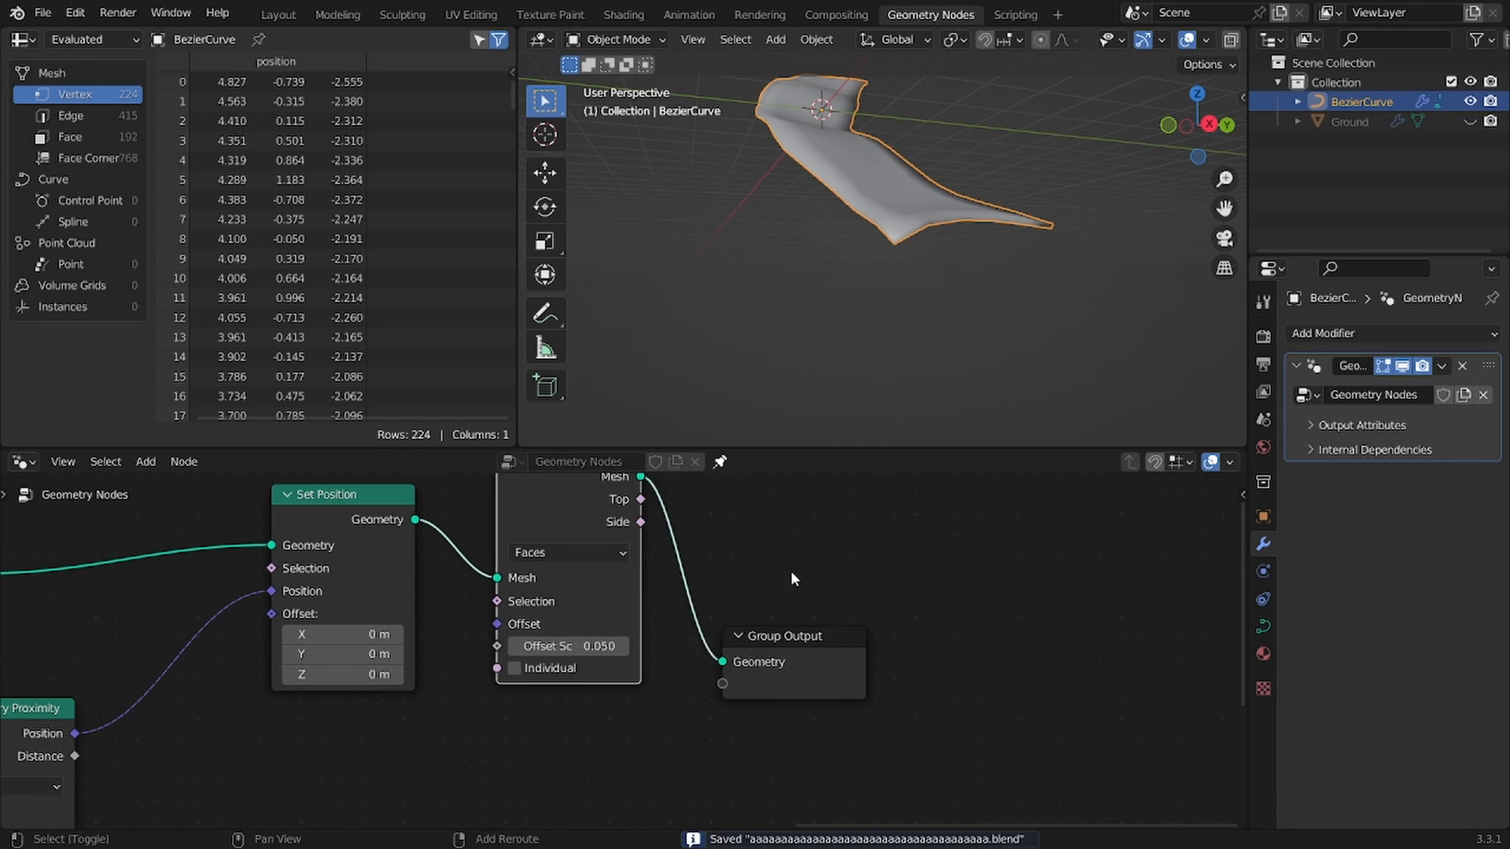
pyautogui.hotkey('shift', 'a')
pyautogui.click(717, 424)
pyautogui.write('subd')
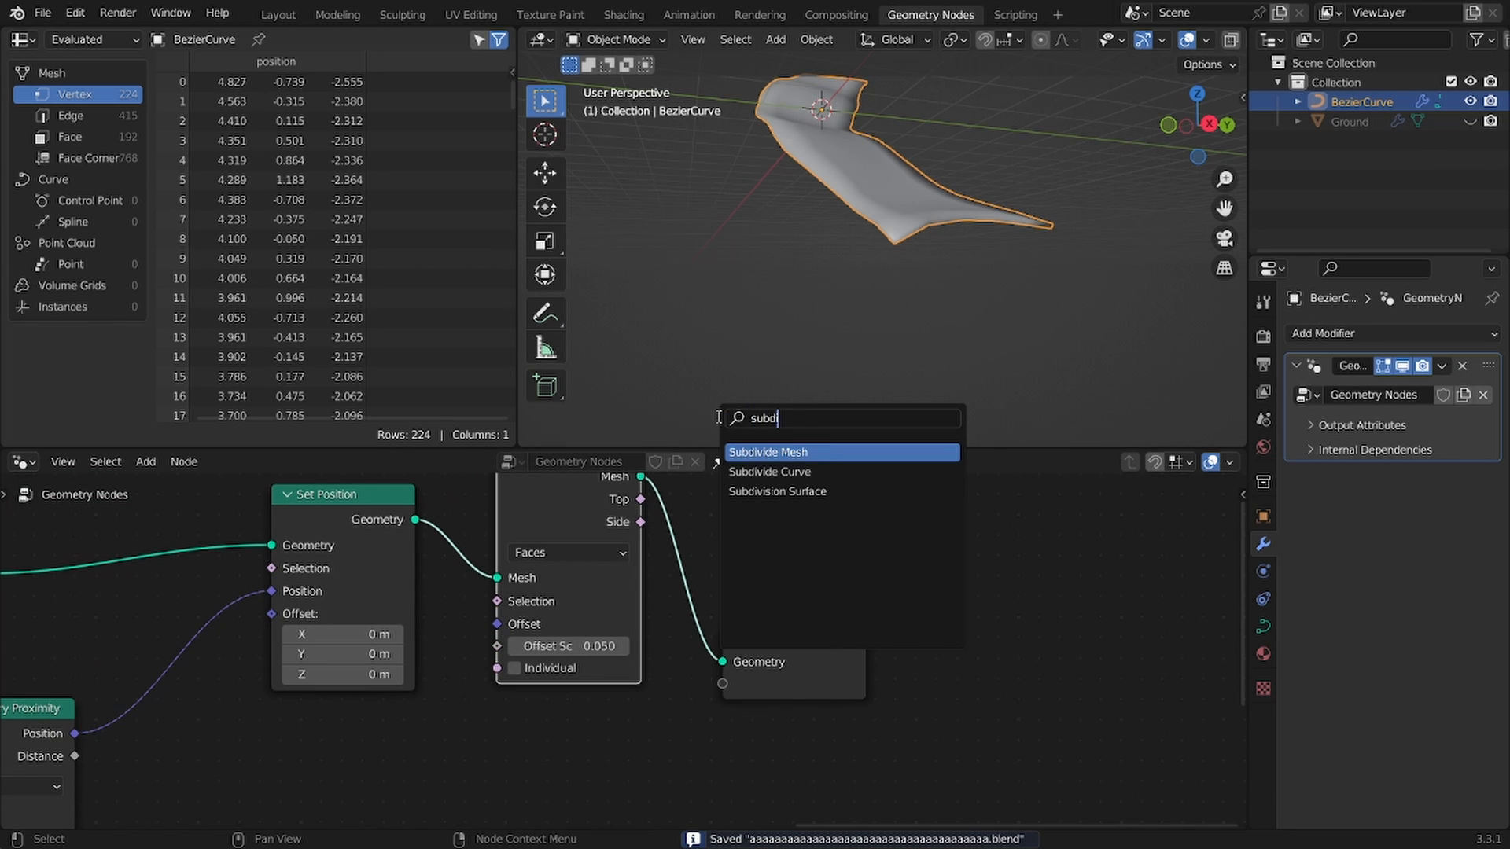
pyautogui.click(784, 505)
pyautogui.click(726, 612)
# Step: Move the Extrude Mesh, Subdivision Surface and Group Output nodes away from Set Position to make room, and save the file
pyautogui.moveTo(975, 702); pyautogui.dragTo(774, 605)
pyautogui.press('g')
pyautogui.click(835, 615)
pyautogui.moveTo(1153, 728); pyautogui.dragTo(597, 553)
pyautogui.press('g')
pyautogui.click(964, 579)
pyautogui.scroll(-5, 904, 582)
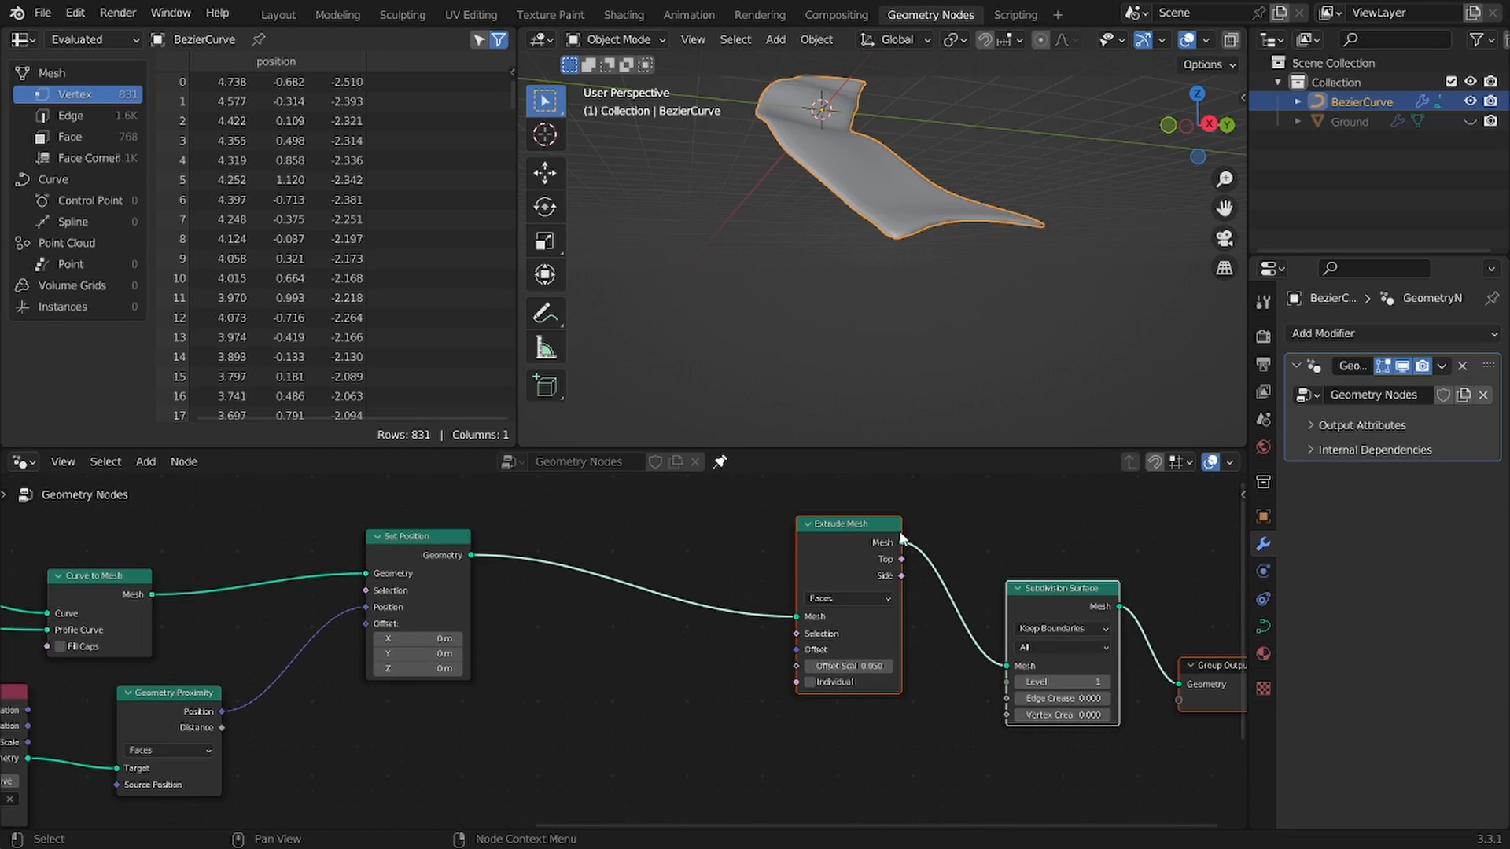
pyautogui.moveTo(903, 541); pyautogui.dragTo(857, 670, button='middle')
pyautogui.hotkey('ctrl', 's')
# Step: Route Set Position's output directly to Group Output and show the river mesh in wireframe
pyautogui.keyDown('ctrl'); pyautogui.keyDown('shift'); pyautogui.click(448, 667); pyautogui.keyUp('shift'); pyautogui.keyUp('ctrl')
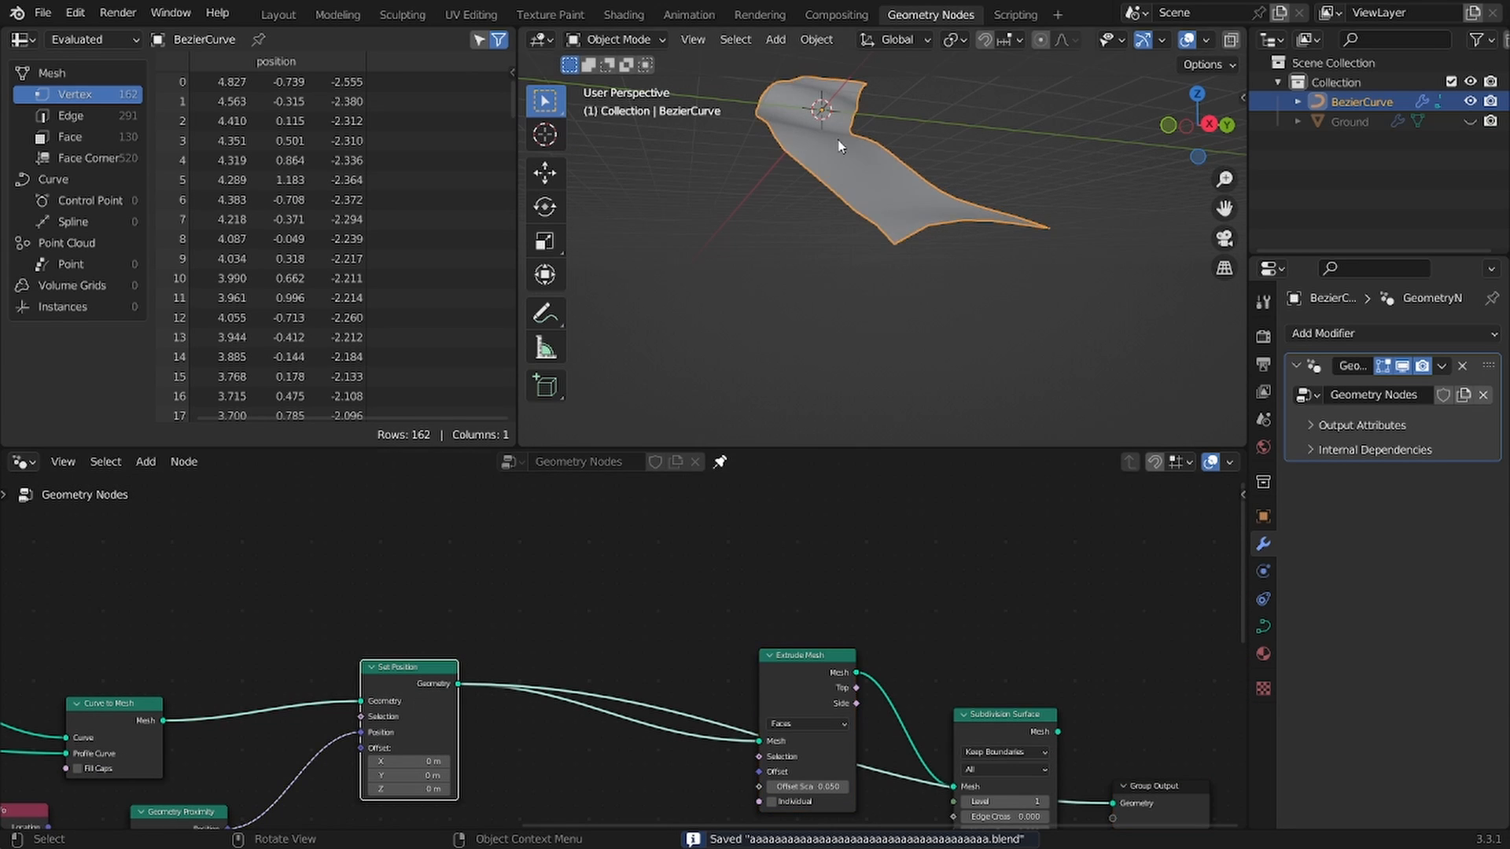
pyautogui.scroll(2, 839, 145)
pyautogui.scroll(-2, 829, 192)
pyautogui.hotkey('shift', 'z')
pyautogui.moveTo(829, 189); pyautogui.dragTo(800, 252, button='middle')
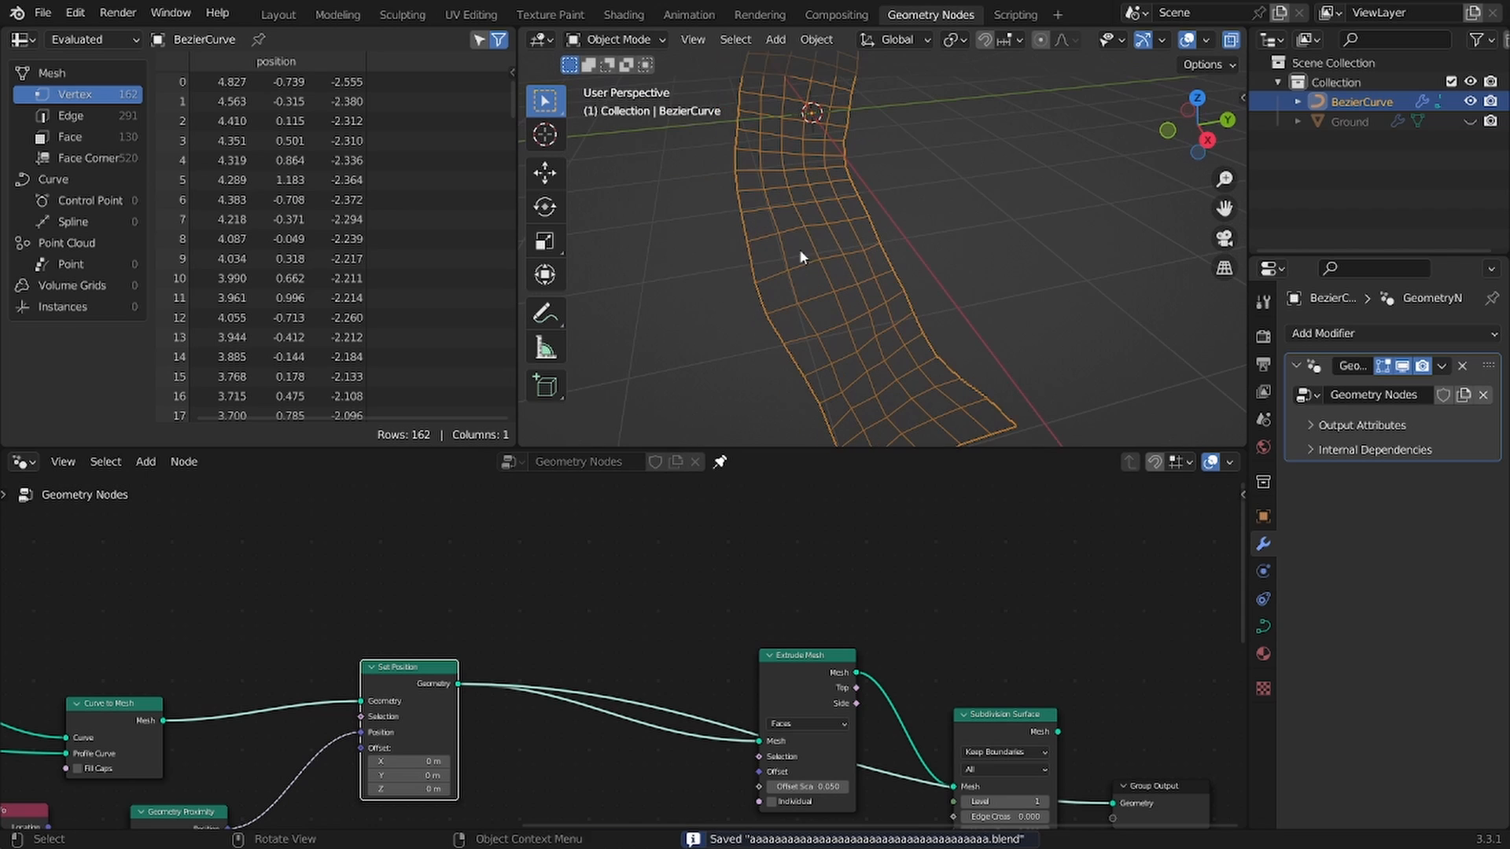
# Step: Insert a Delete Geometry node after Set Position and place it above the other nodes
pyautogui.hotkey('shift', 'a')
pyautogui.click(507, 426)
pyautogui.write('delete')
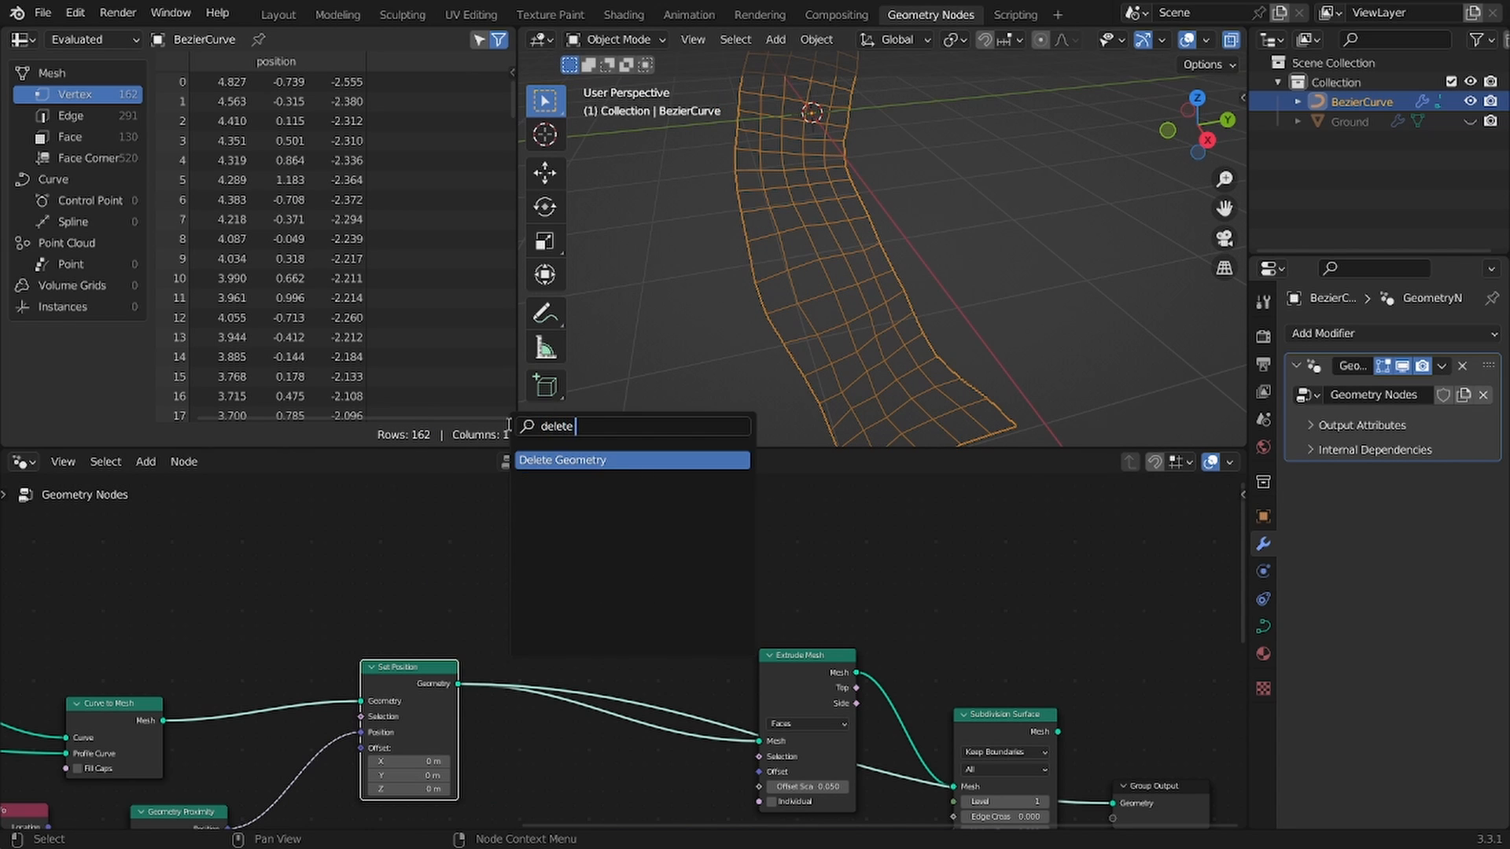
pyautogui.press('Return')
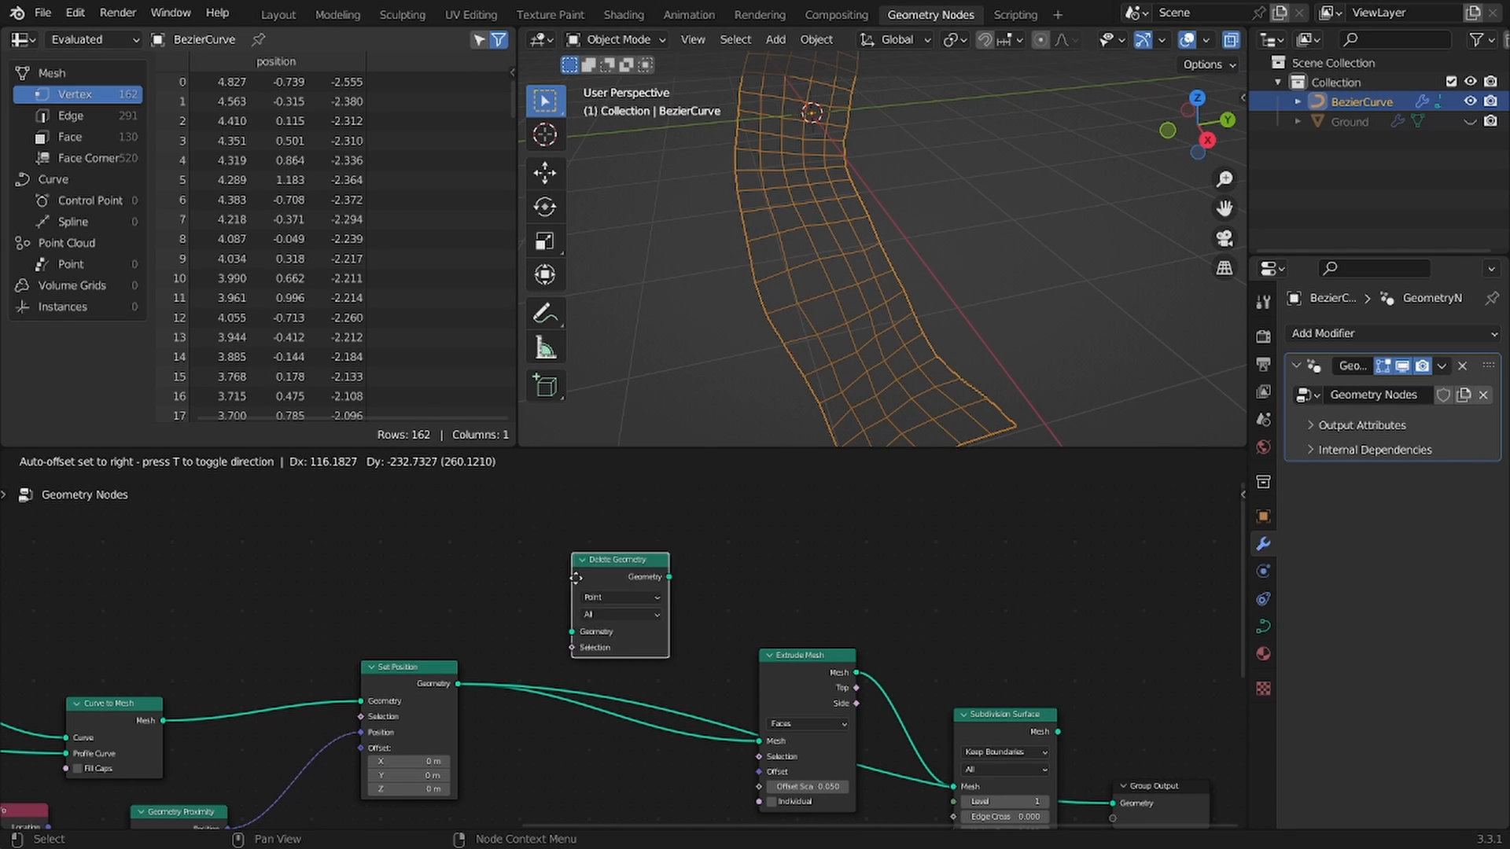
pyautogui.click(575, 640)
pyautogui.press('g')
pyautogui.click(621, 471)
pyautogui.moveTo(644, 567); pyautogui.dragTo(645, 673, button='middle')
pyautogui.press('g')
pyautogui.click(704, 596)
# Step: Set the Delete Geometry node's domain to Face
pyautogui.scroll(3, 715, 568)
pyautogui.scroll(2, 714, 564)
pyautogui.click(752, 517)
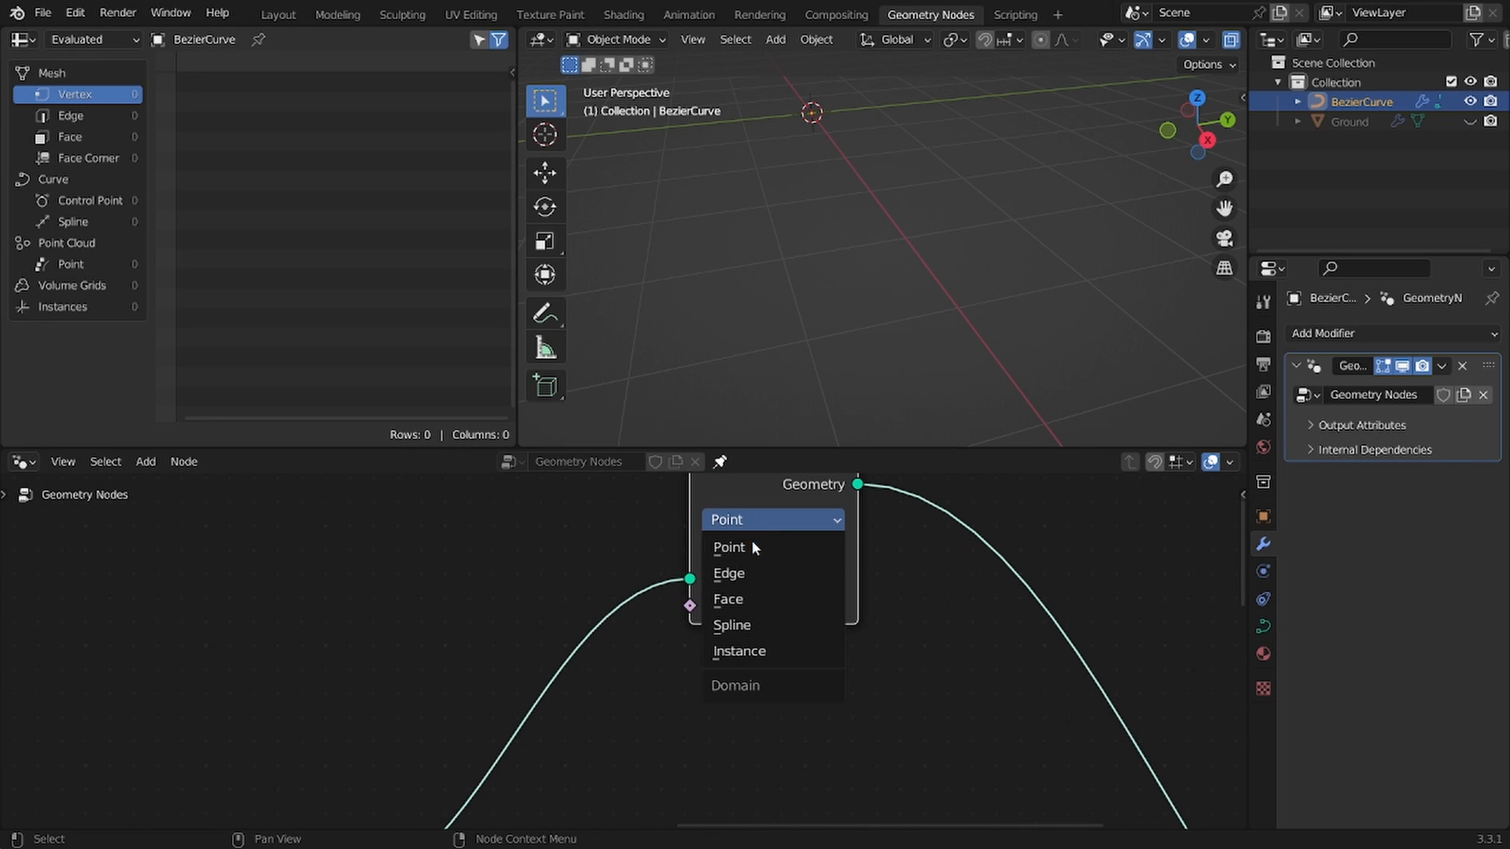
pyautogui.click(733, 597)
pyautogui.scroll(-3, 713, 542)
pyautogui.moveTo(720, 560); pyautogui.dragTo(802, 662, button='middle')
pyautogui.scroll(5, 794, 664)
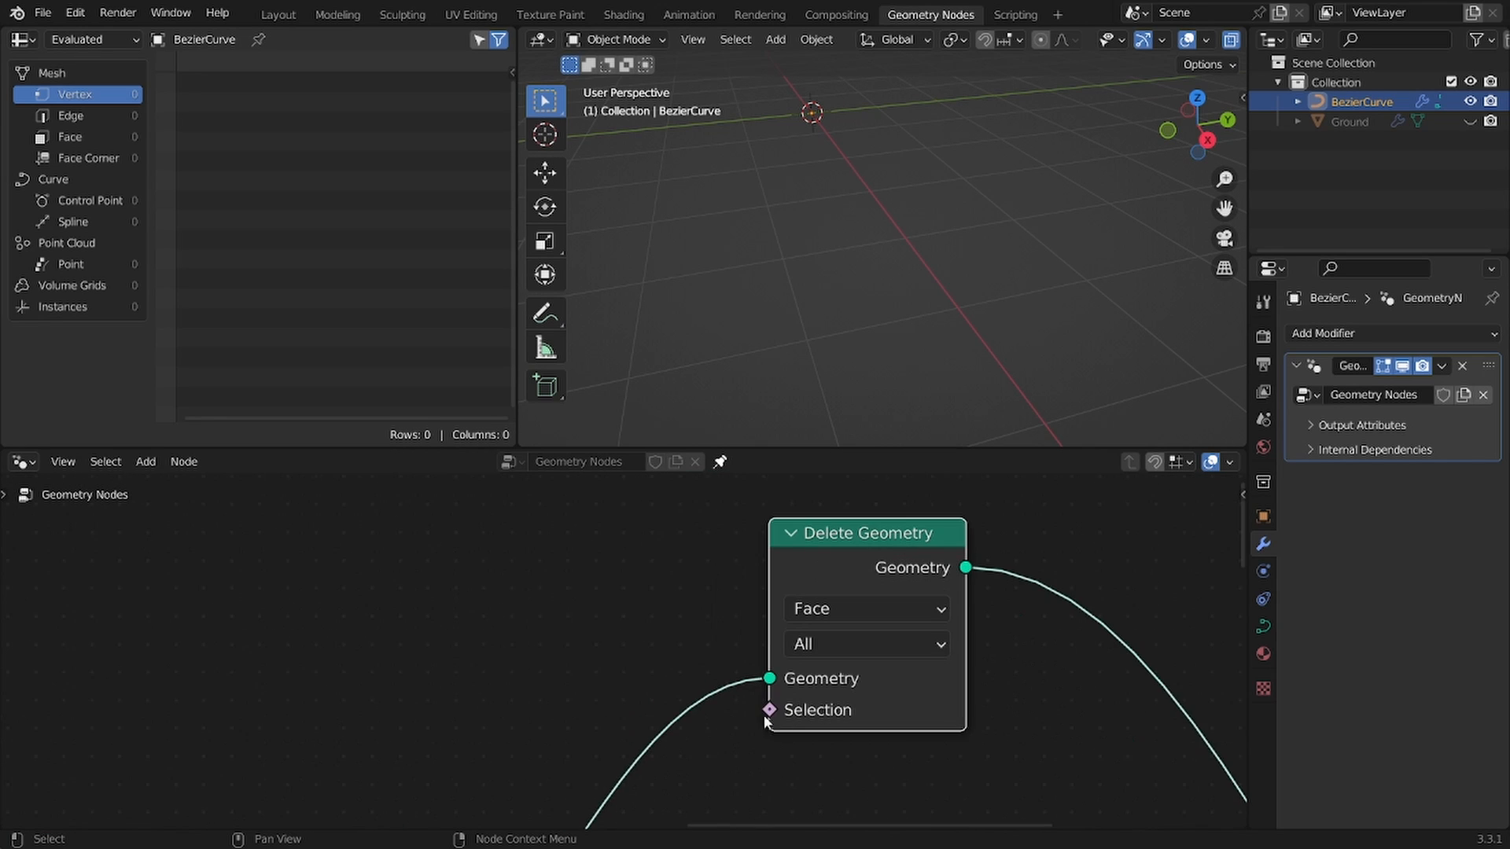
pyautogui.moveTo(746, 717); pyautogui.dragTo(673, 719)
pyautogui.moveTo(772, 647); pyautogui.dragTo(757, 541, button='middle')
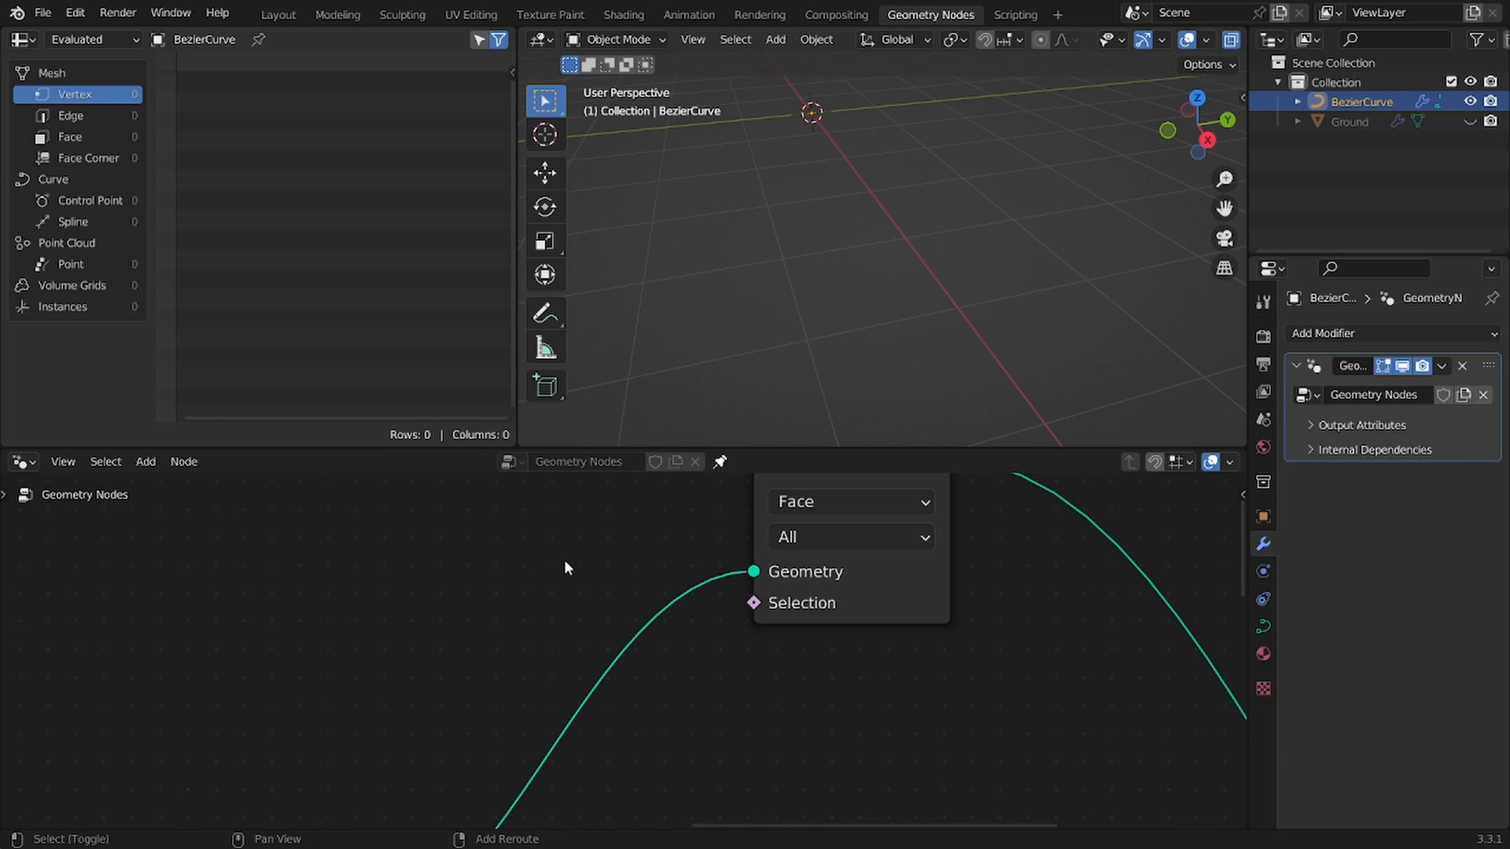
# Step: Add a Noise Texture node beside the Delete Geometry node
pyautogui.hotkey('shift', 'a')
pyautogui.click(499, 412)
pyautogui.write('noise')
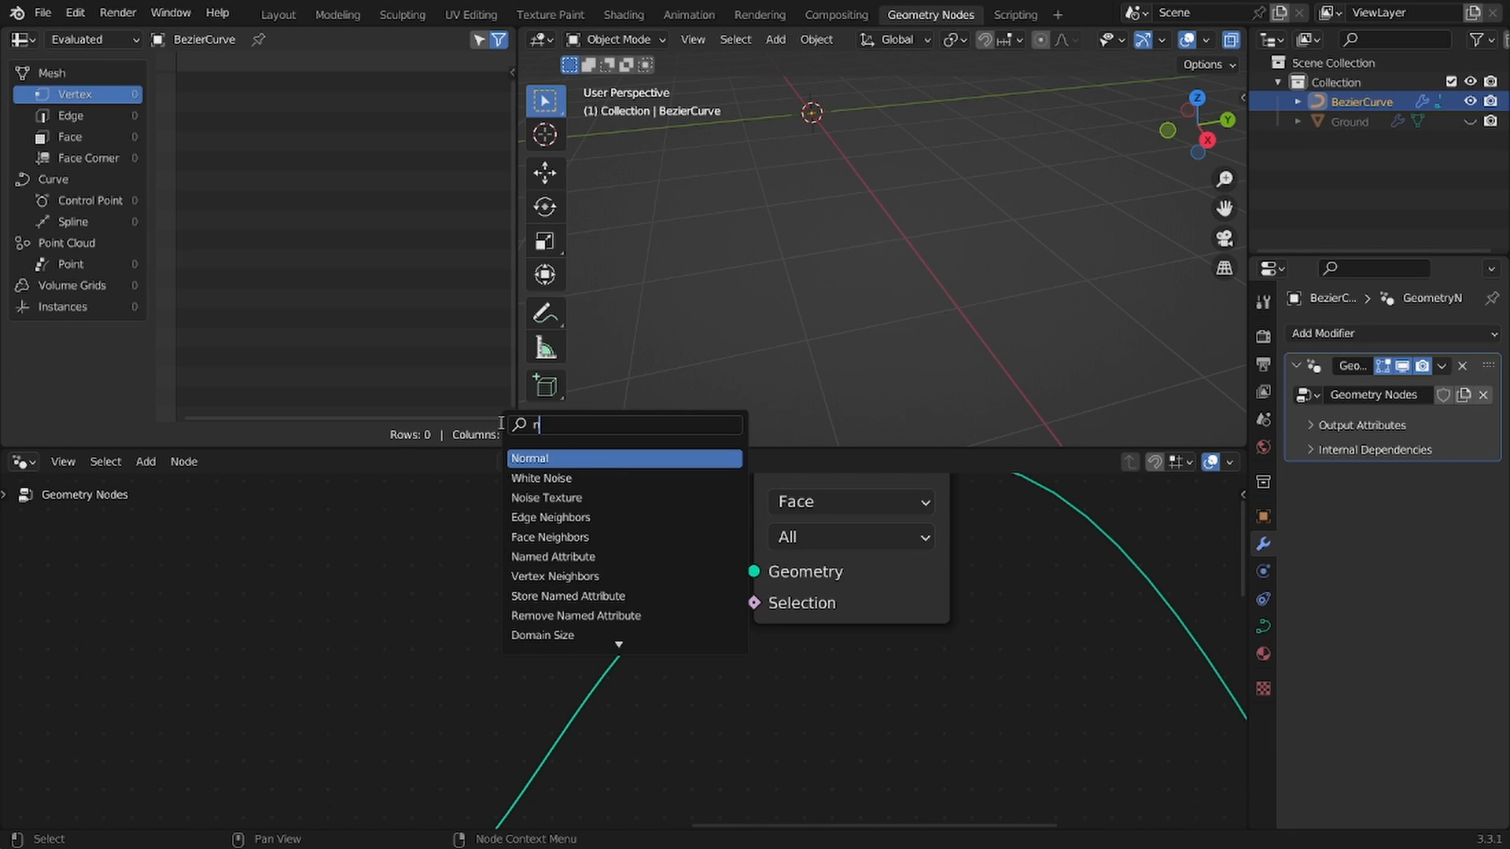
pyautogui.press('Return')
pyautogui.click(22, 535)
pyautogui.scroll(-1, 86, 551)
pyautogui.moveTo(99, 552); pyautogui.dragTo(314, 597, button='middle')
# Step: Add a Greater Than math node fed by the noise's Fac output and connect its Value to Delete Geometry's Selection
pyautogui.moveTo(412, 612); pyautogui.dragTo(565, 594)
pyautogui.write('math')
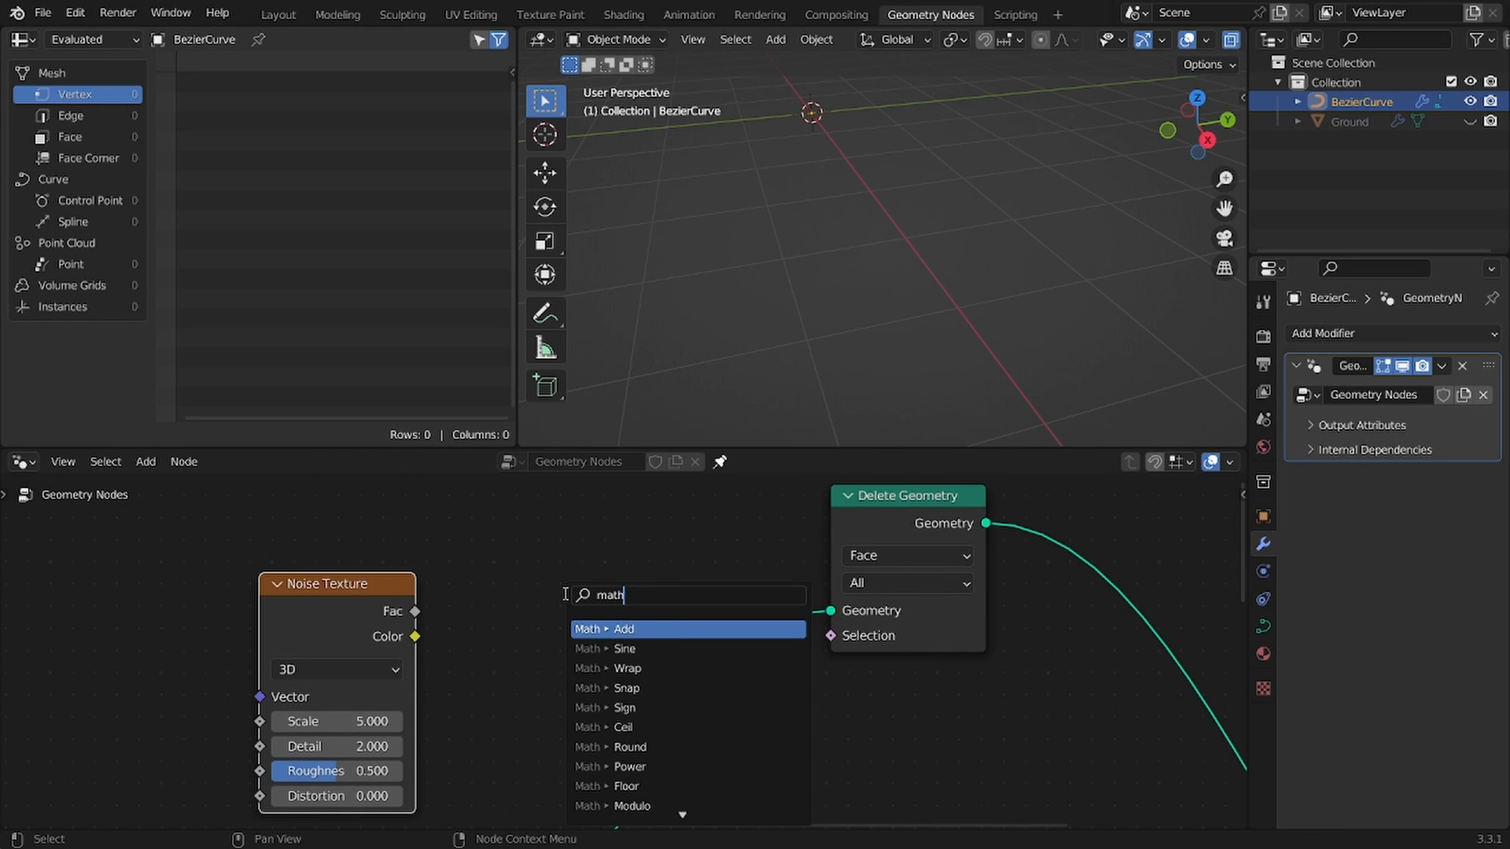
pyautogui.write(' gr')
pyautogui.press('Return')
pyautogui.click(346, 552)
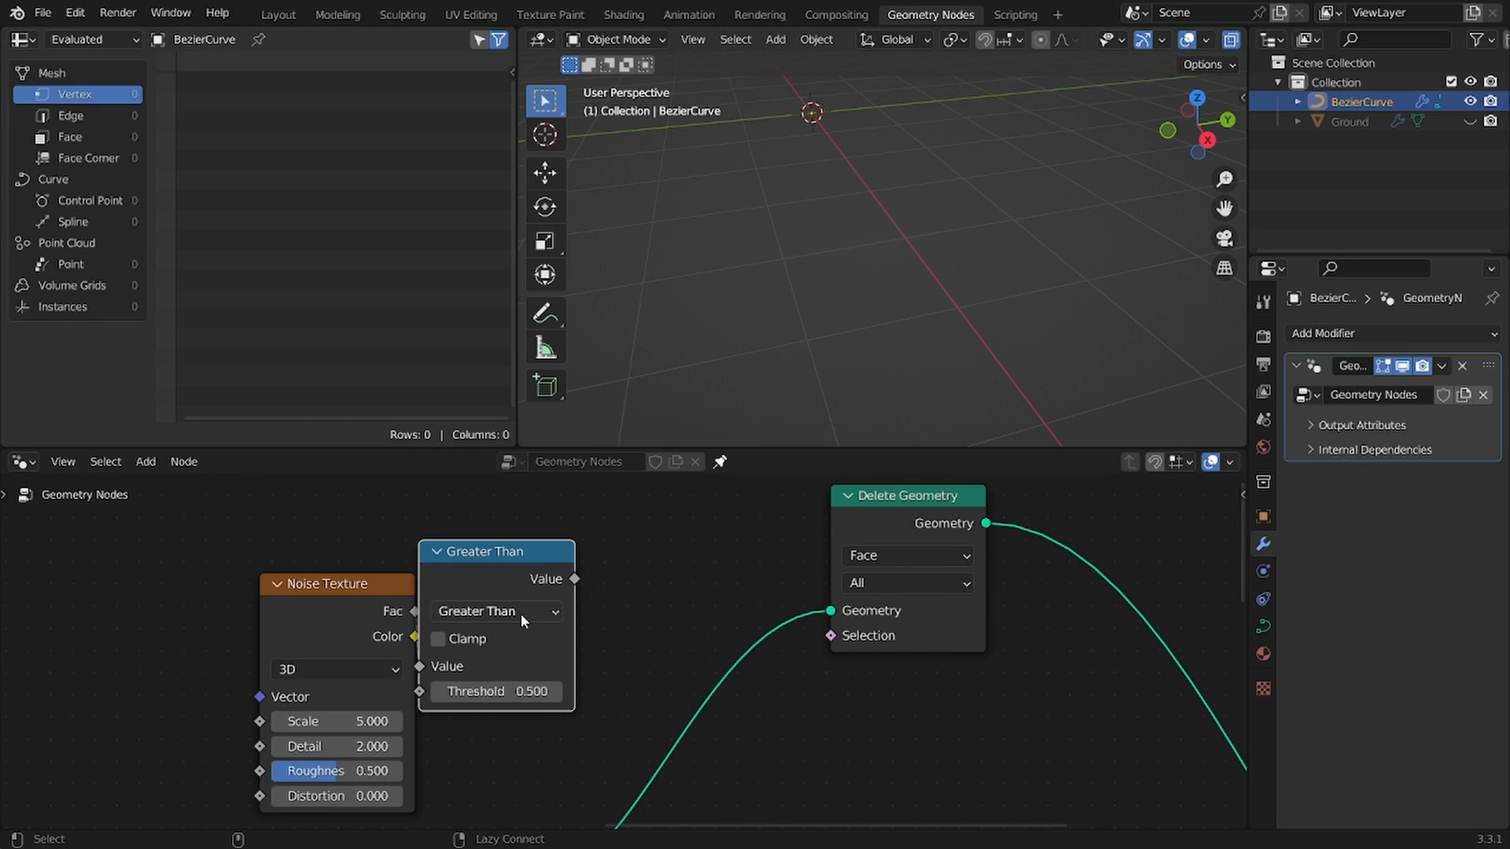
pyautogui.moveTo(575, 579); pyautogui.dragTo(830, 634)
pyautogui.press('g')
pyautogui.click(769, 568)
# Step: Return the viewport to solid shading and set the Greater Than node's threshold to 0.45
pyautogui.click(879, 144)
pyautogui.click(838, 252)
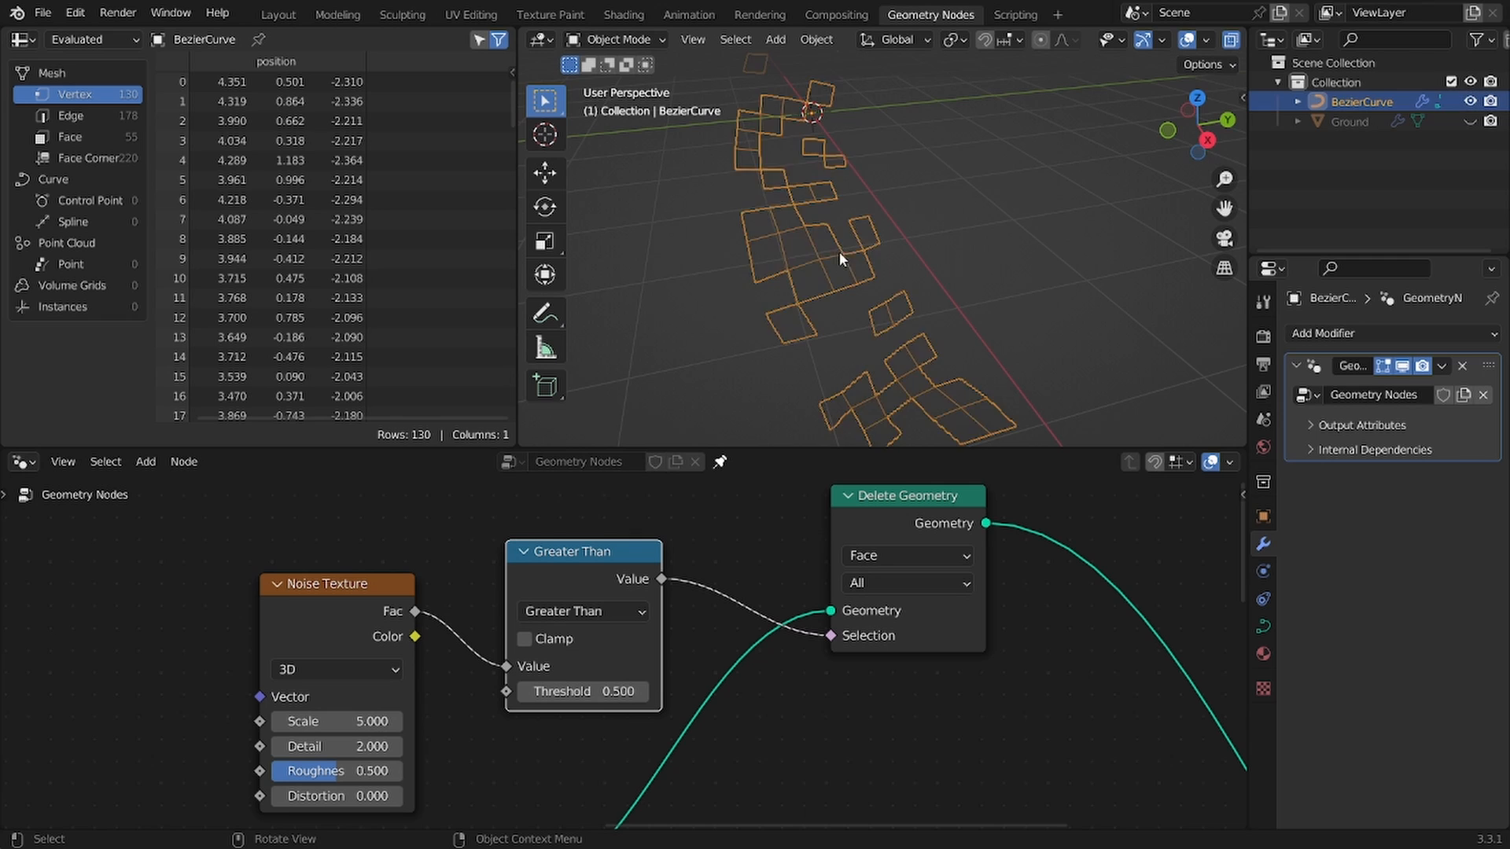
pyautogui.hotkey('shift', 'z')
pyautogui.scroll(-4, 899, 360)
pyautogui.moveTo(607, 700); pyautogui.dragTo(607, 700)
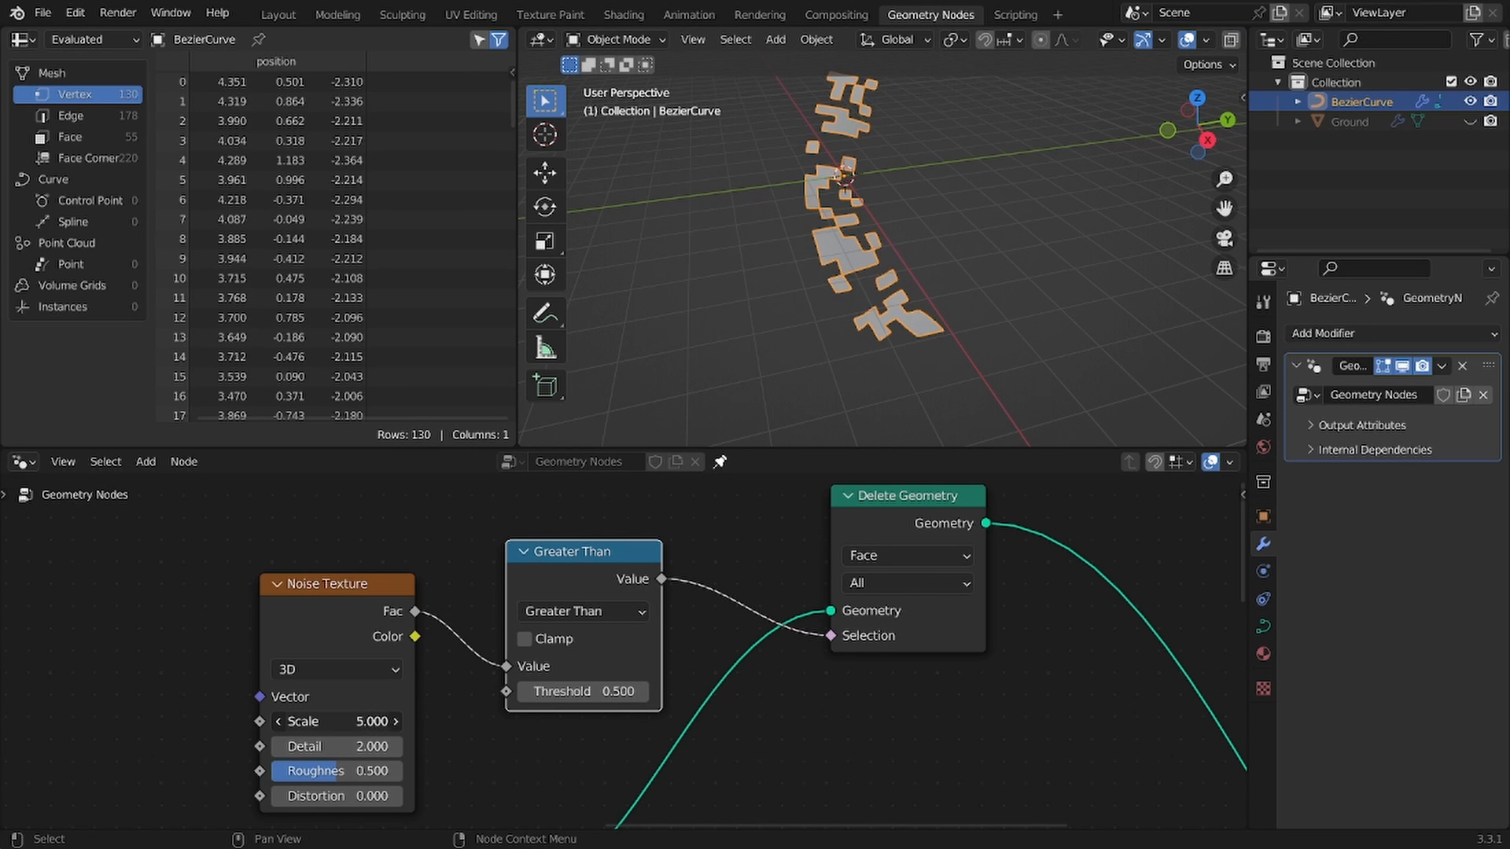
pyautogui.moveTo(323, 725)
pyautogui.mouseDown()
pyautogui.moveTo(343, 725)
pyautogui.moveTo(323, 725)
pyautogui.mouseUp()
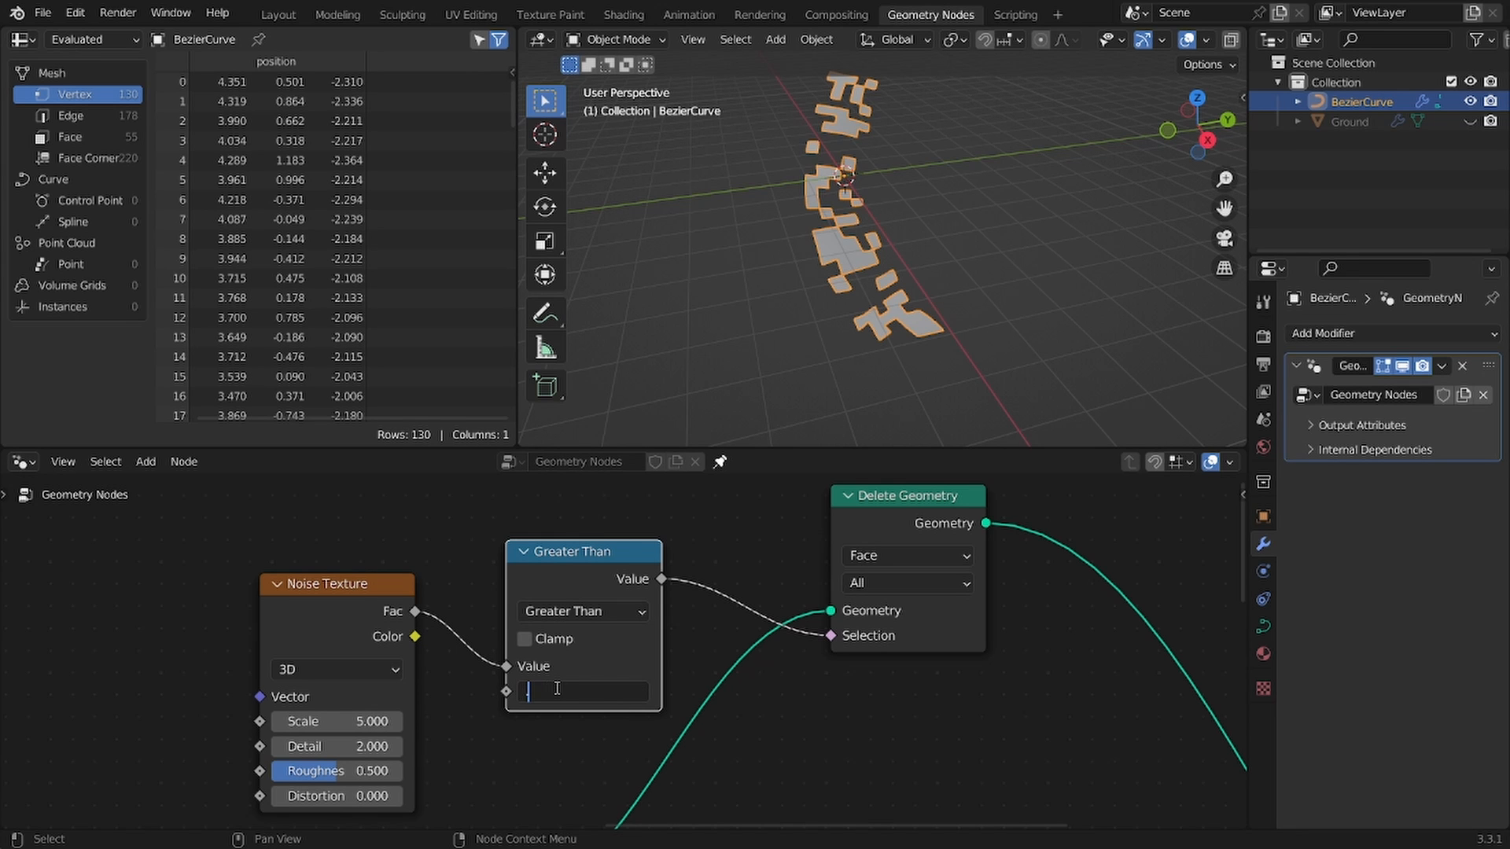
pyautogui.click(557, 688)
pyautogui.write('.45')
pyautogui.press('Return')
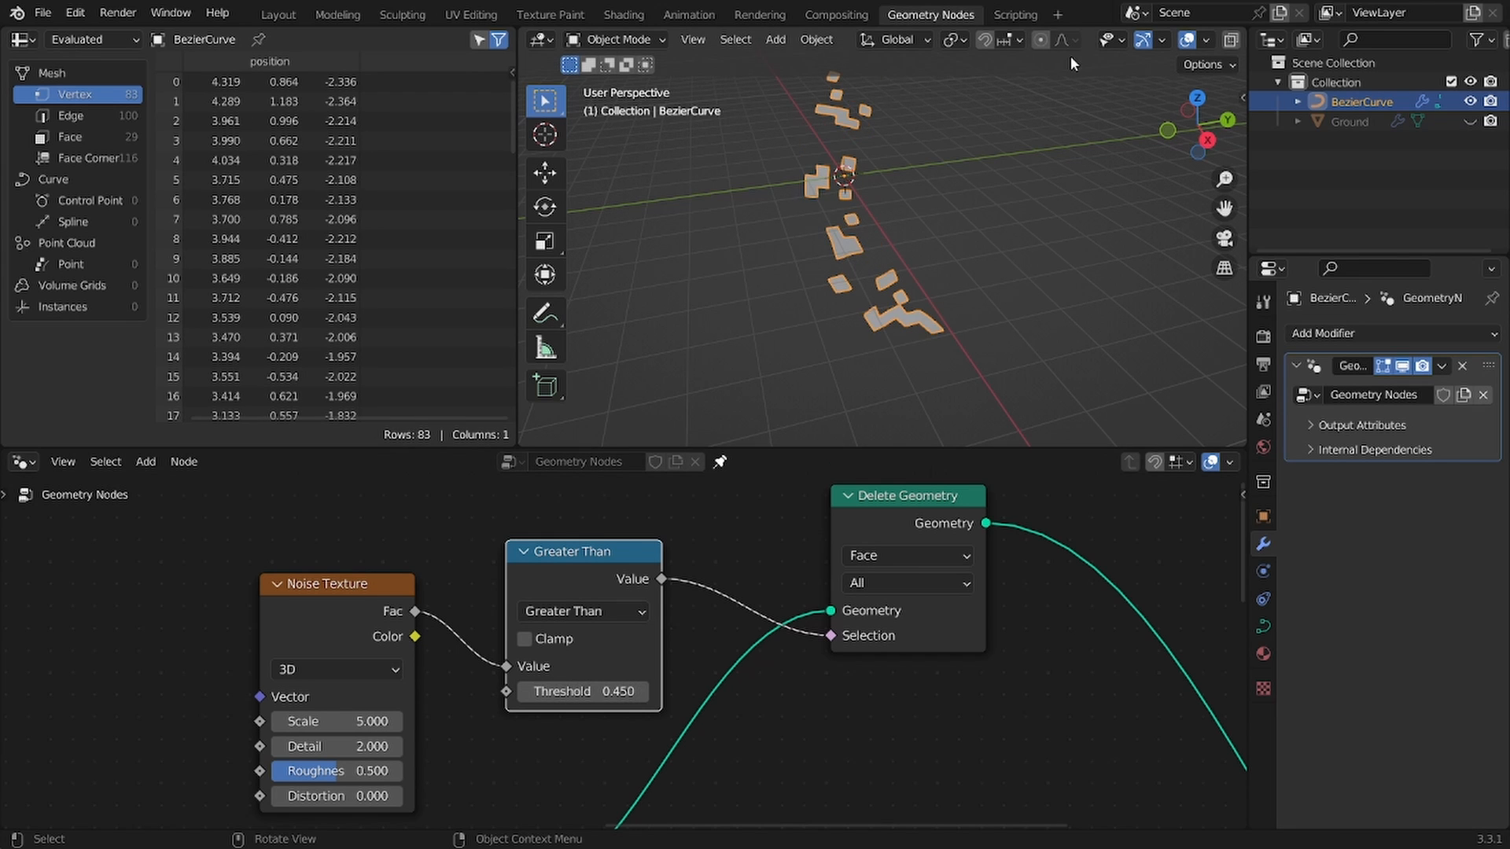
# Step: Deselect the river object in the viewport and save the file
pyautogui.click(904, 204)
pyautogui.moveTo(905, 204); pyautogui.dragTo(921, 276, button='middle')
pyautogui.scroll(-2, 990, 512)
pyautogui.keyDown('ctrl'); pyautogui.scroll(-4, 846, 607); pyautogui.keyUp('ctrl')
pyautogui.hotkey('ctrl', 's')
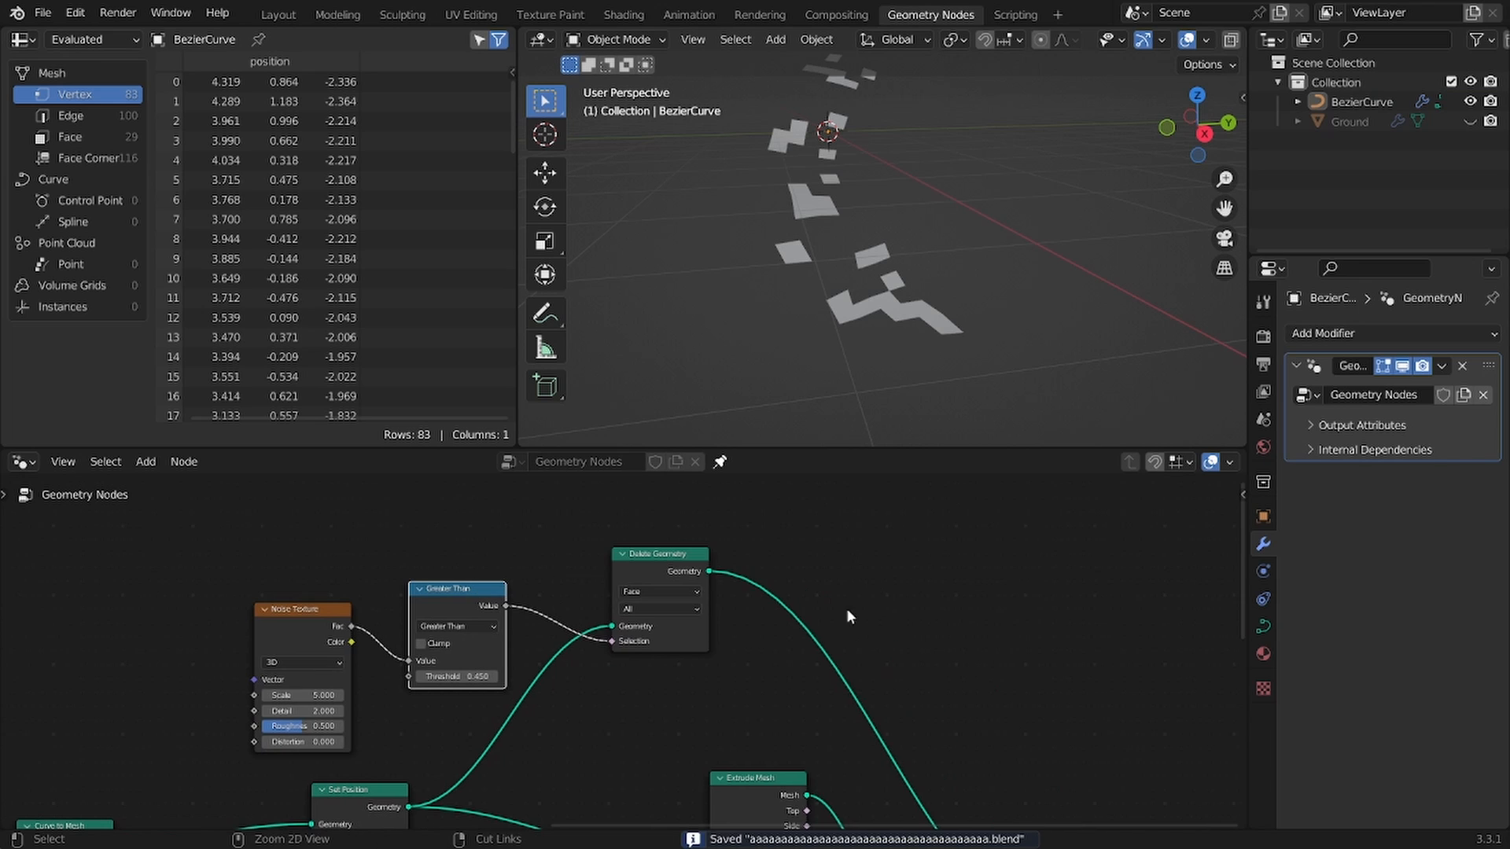
# Step: Insert a Split Edges node between Delete Geometry and Group Output, moving Group Output further away
pyautogui.hotkey('shift', 'a')
pyautogui.click(756, 423)
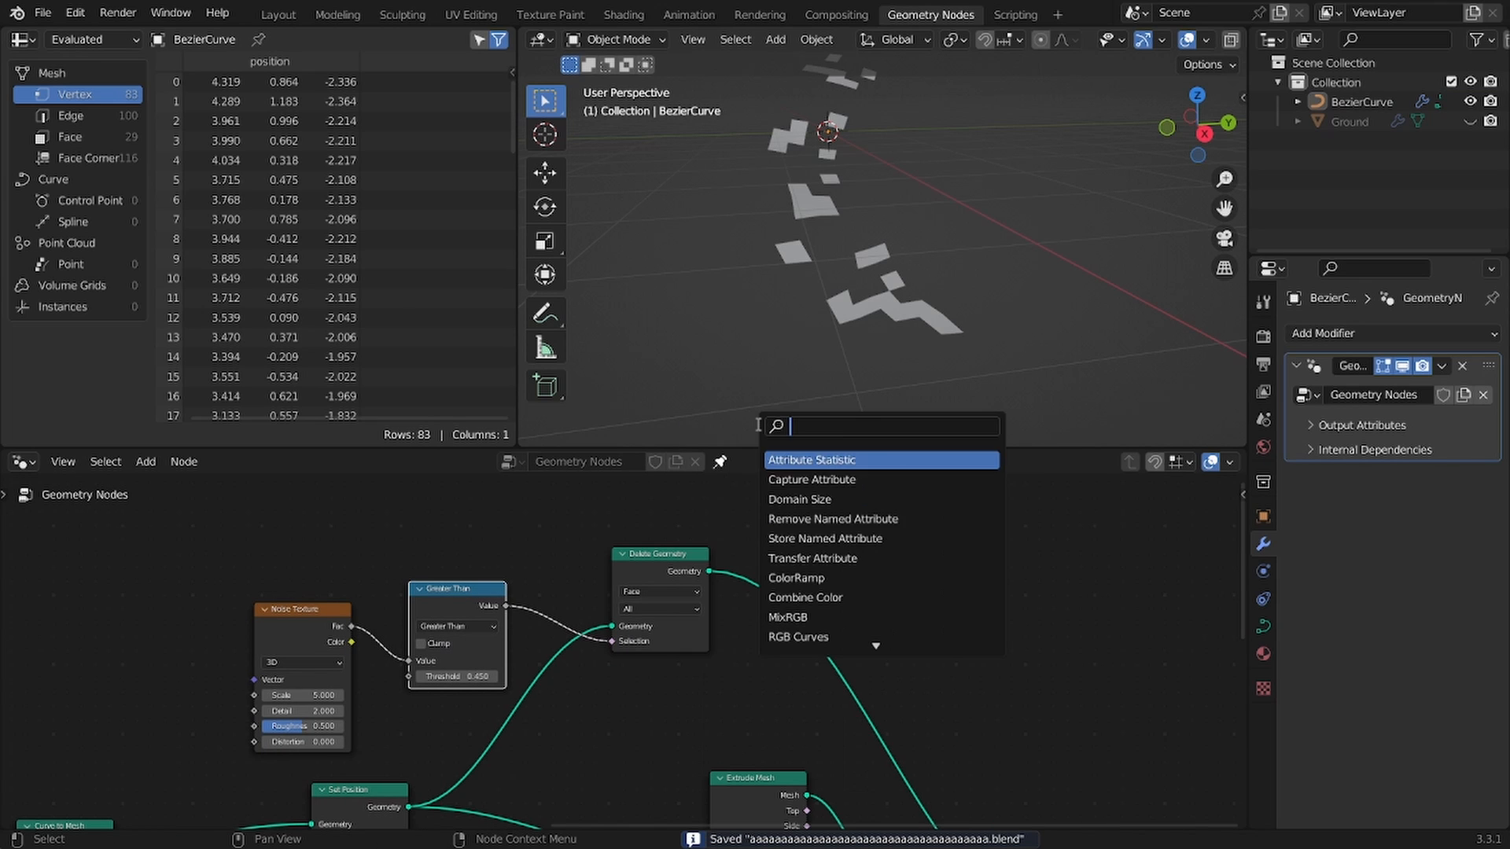
pyautogui.write('sep')
pyautogui.press('Return')
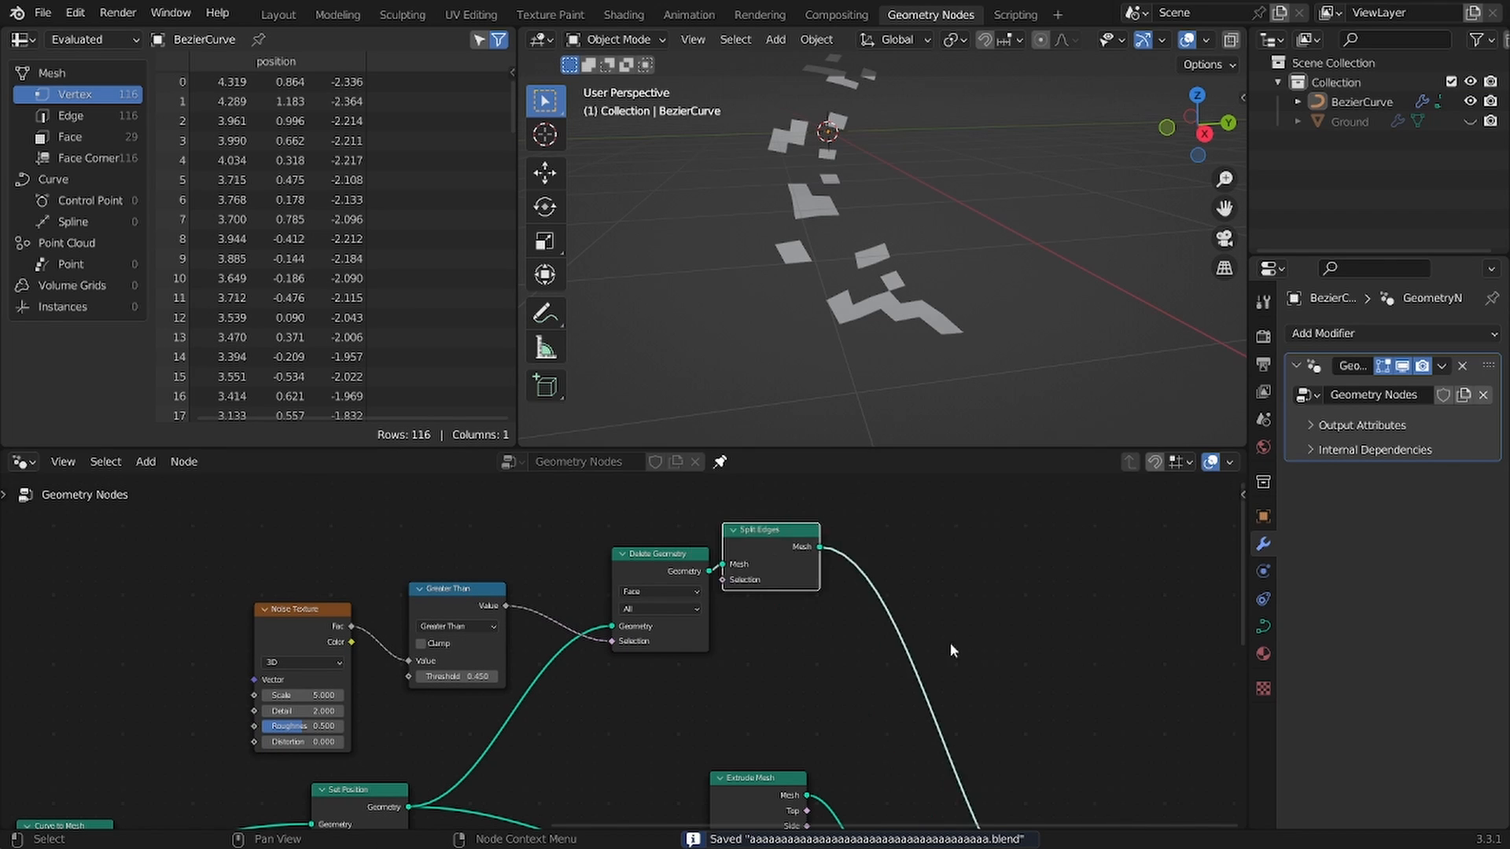
pyautogui.click(1028, 557)
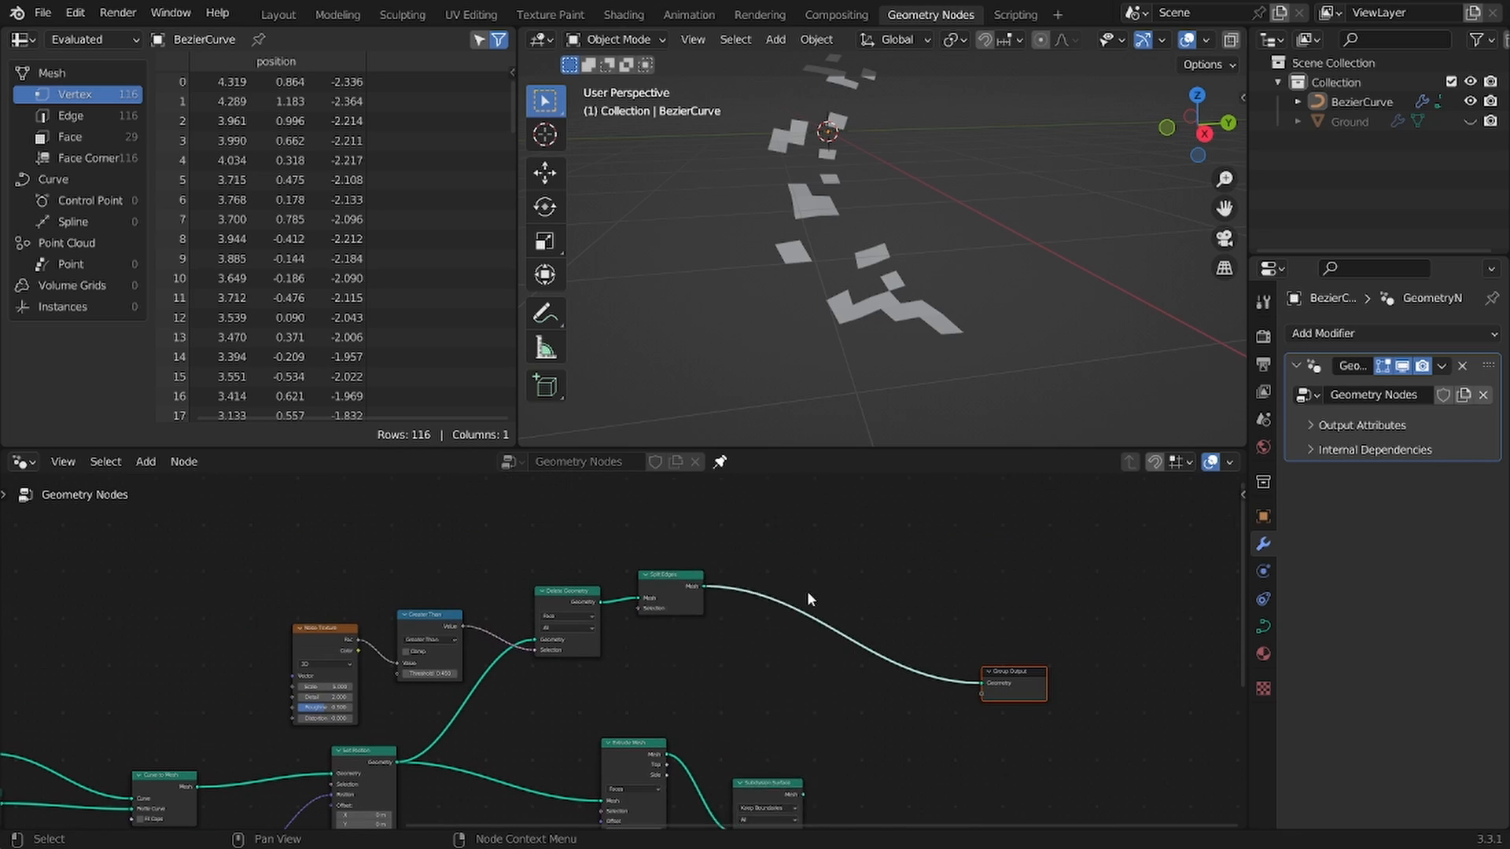
# Step: Insert a Scale Elements node between Split Edges and Group Output, space the nodes out, and set its scale to 0.88
pyautogui.hotkey('shift', 'a')
pyautogui.click(712, 425)
pyautogui.write('scale')
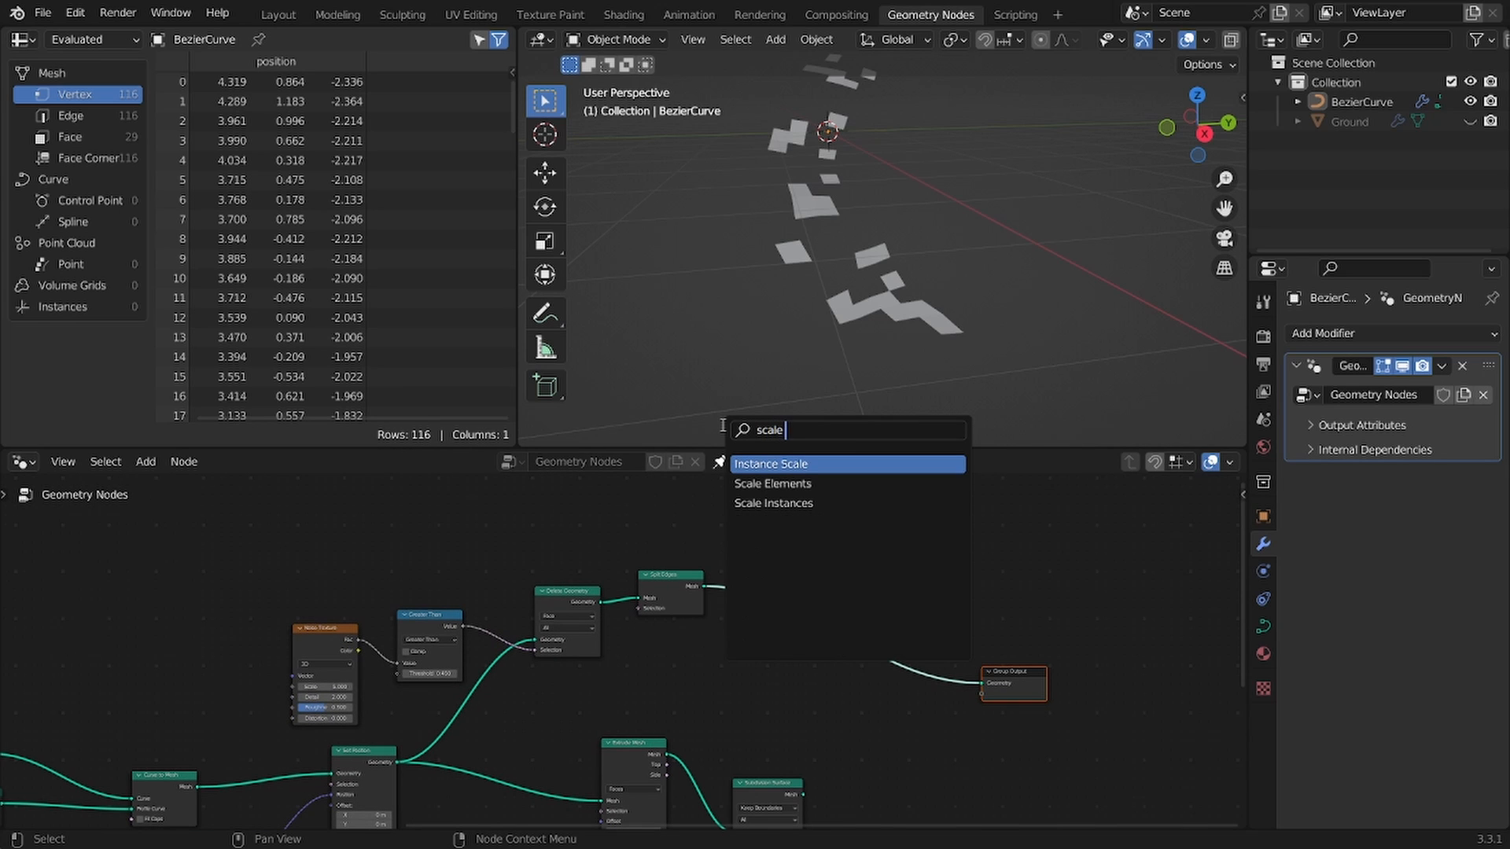
pyautogui.press('Down')
pyautogui.press('Return')
pyautogui.click(978, 645)
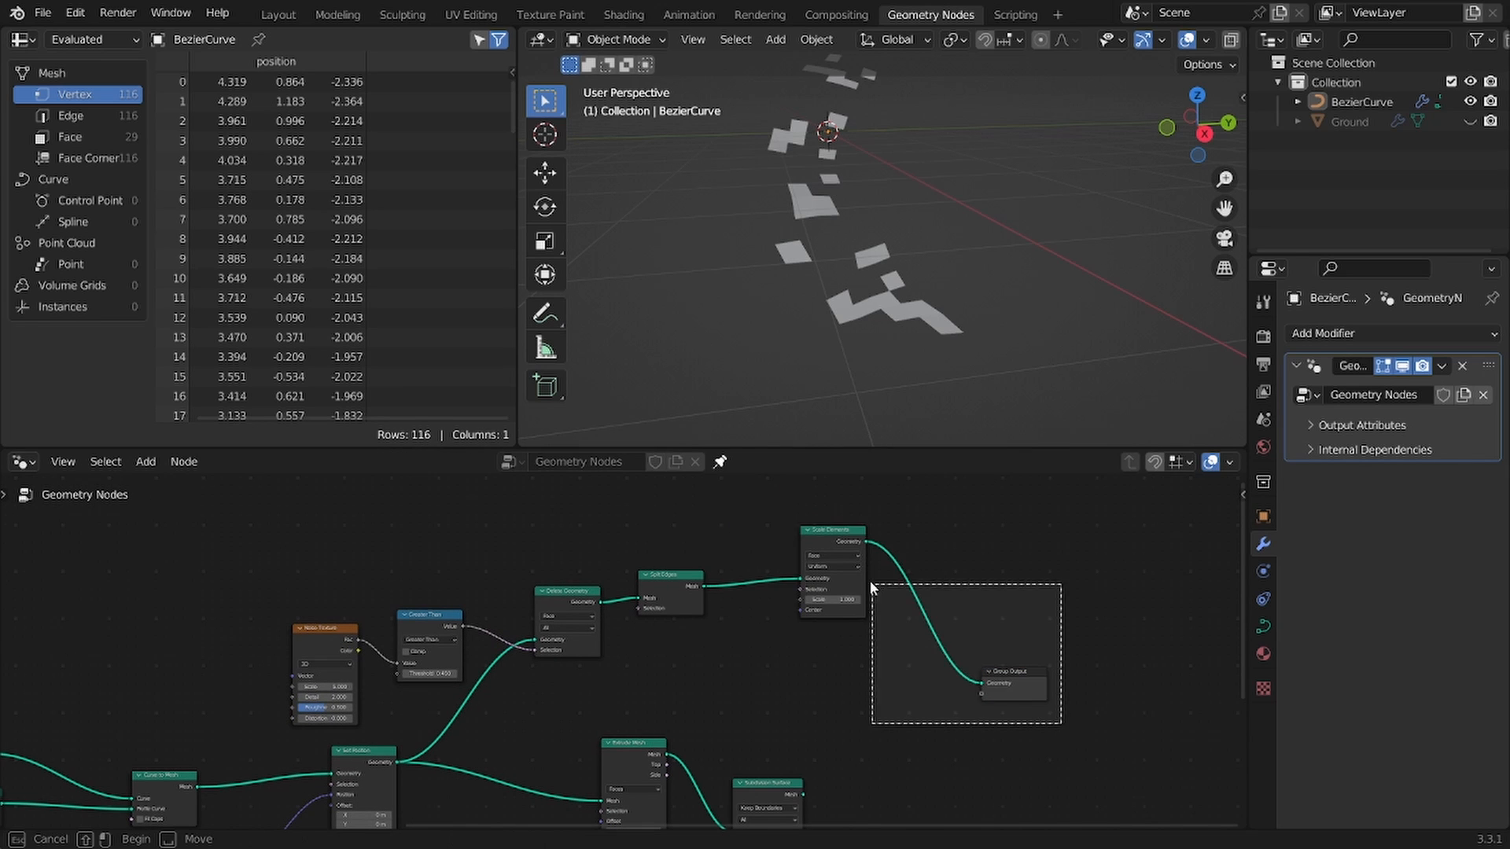
pyautogui.moveTo(870, 580); pyautogui.dragTo(963, 601)
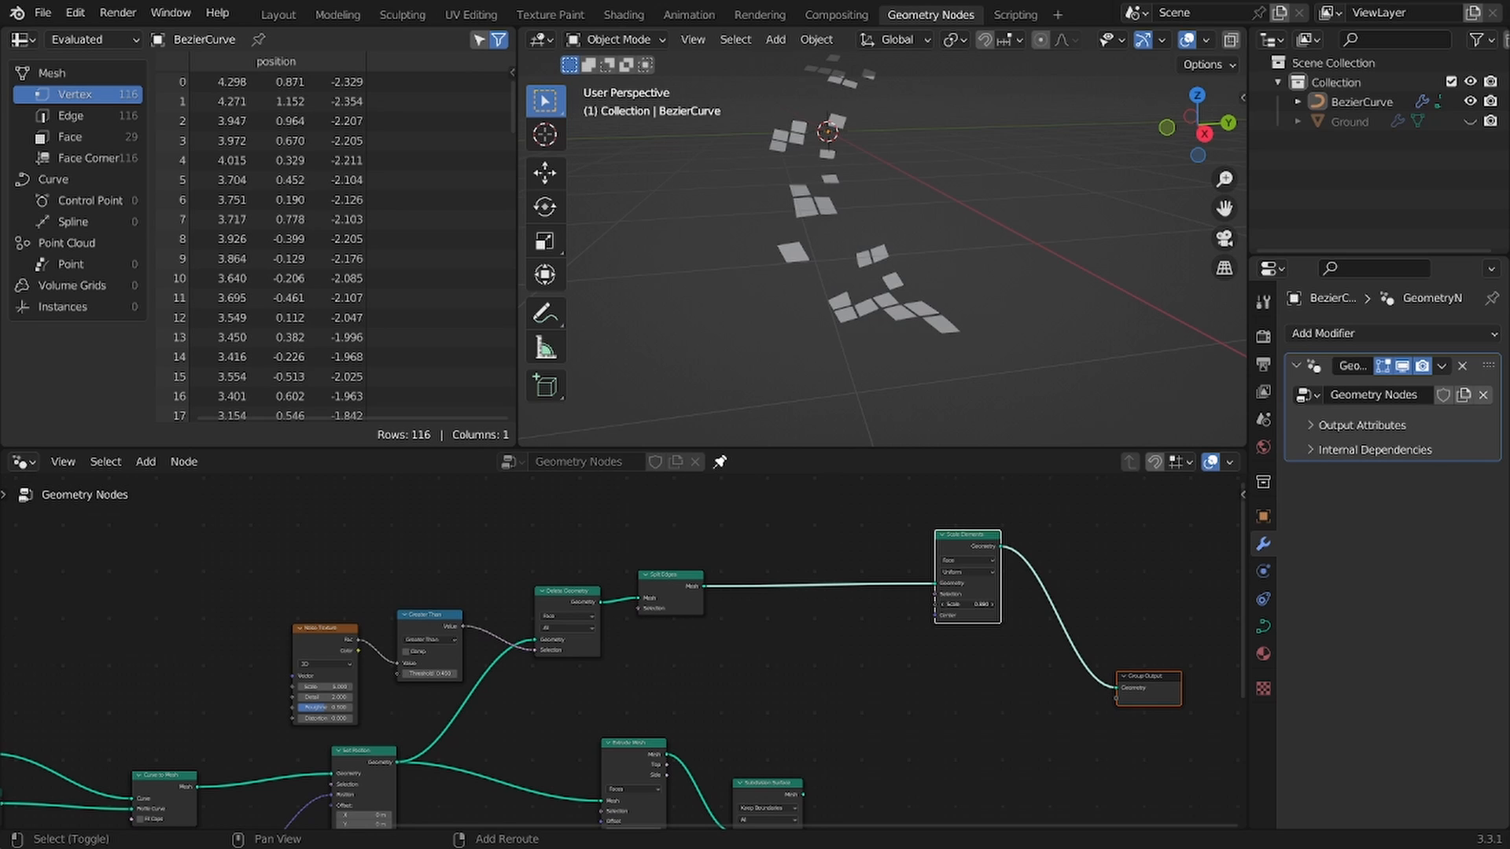
pyautogui.scroll(2, 996, 587)
pyautogui.scroll(2, 838, 603)
# Step: Add a Random Value node and connect its Value to the Scale input of Scale Elements
pyautogui.hotkey('shift', 'a')
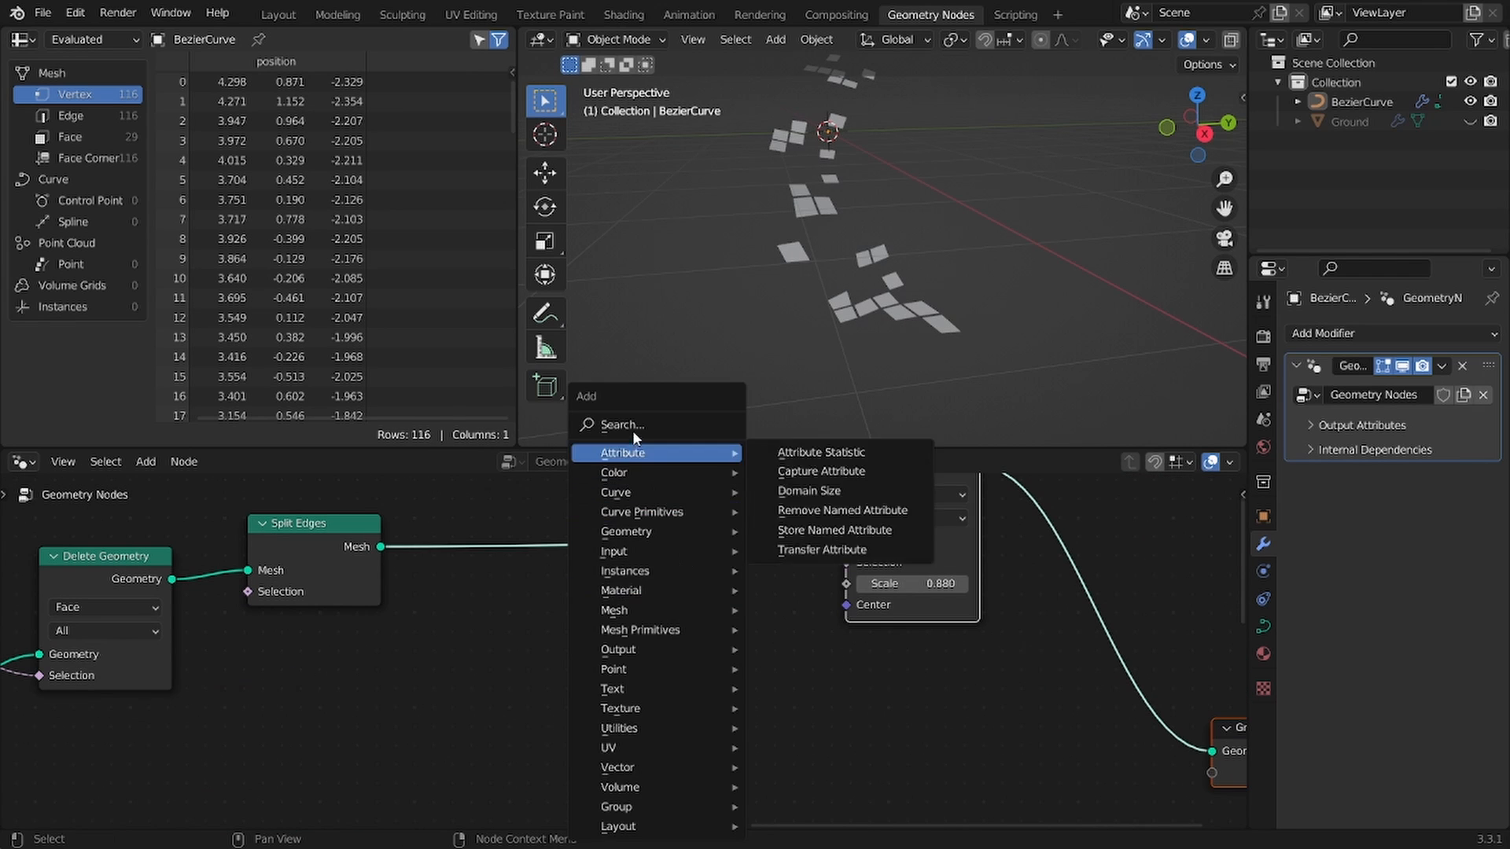
pyautogui.click(633, 426)
pyautogui.write('random')
pyautogui.press('Return')
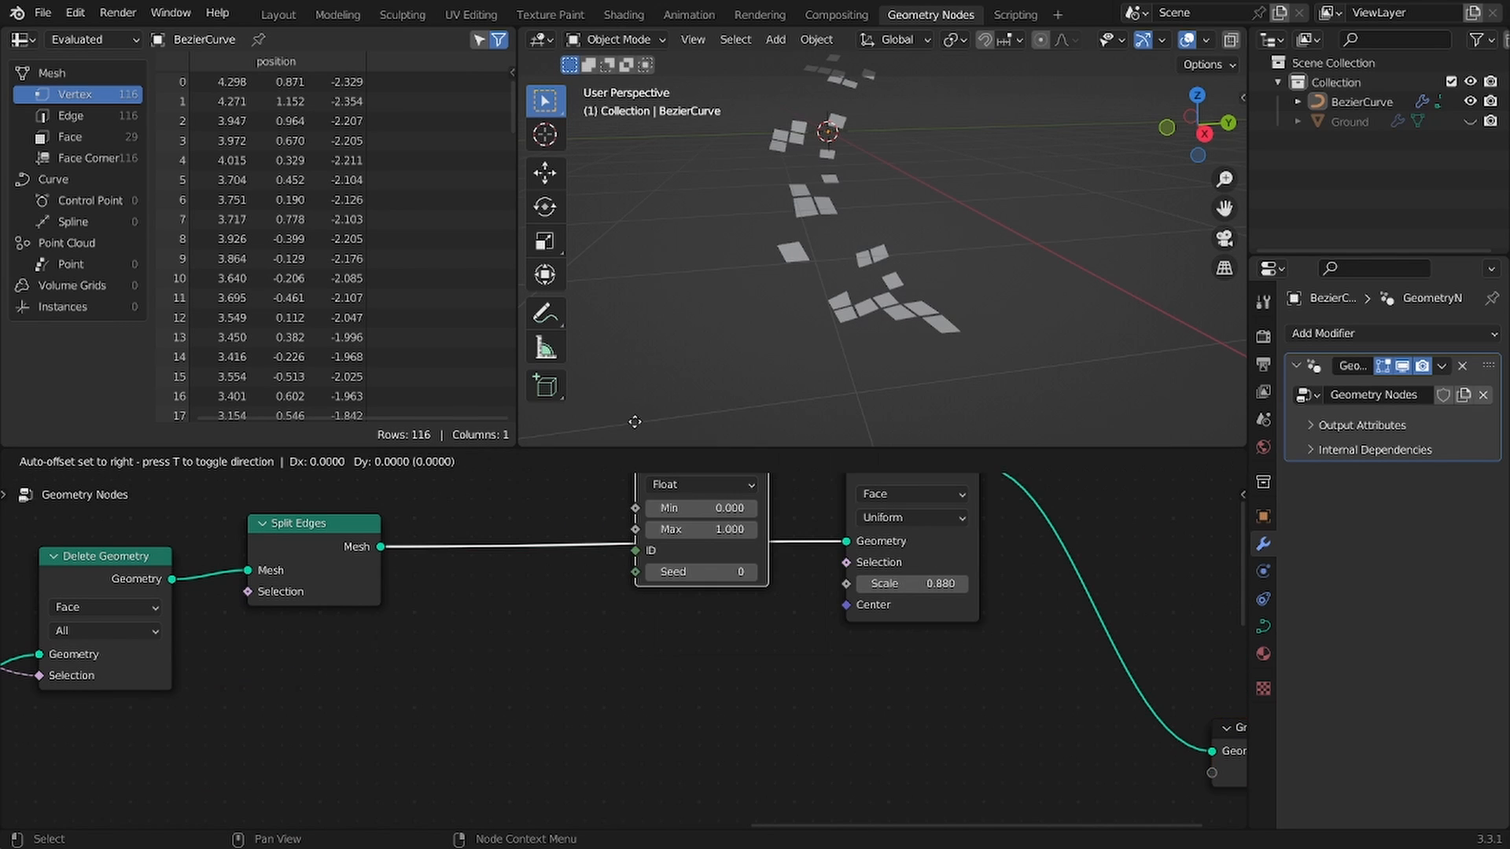
pyautogui.click(637, 592)
pyautogui.keyDown('alt'); pyautogui.moveTo(637, 592); pyautogui.dragTo(901, 572, button='right'); pyautogui.keyUp('alt')
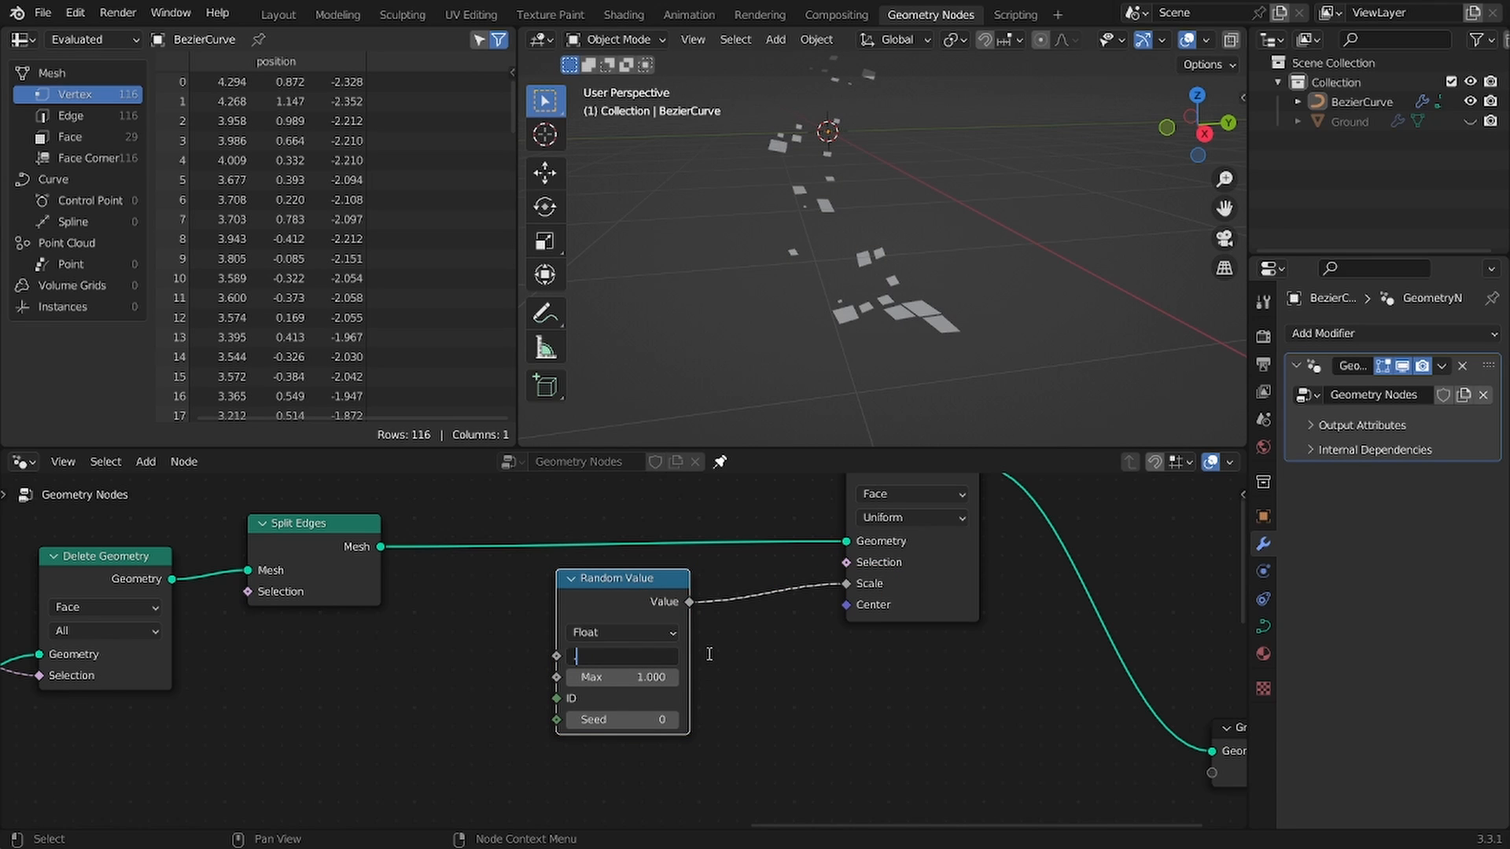
# Step: Set the Random Value node's Min to 0.6 and Max to 0.9, and save the file
pyautogui.write('0.6')
pyautogui.press('Return')
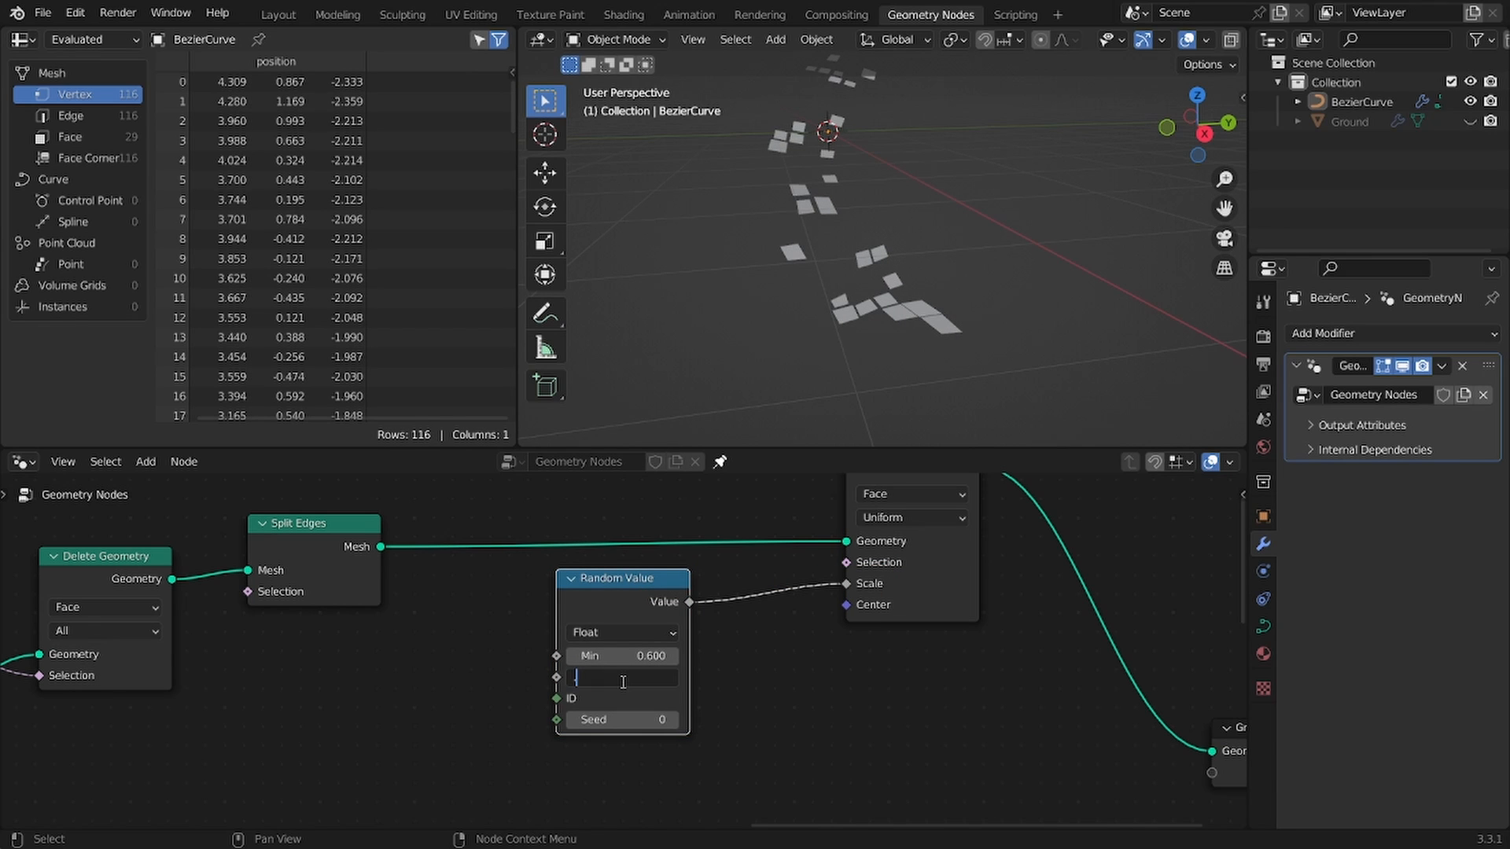
pyautogui.write('0.8')
pyautogui.press('Return')
pyautogui.moveTo(937, 143); pyautogui.dragTo(960, 319, button='middle')
pyautogui.write('0.9')
pyautogui.press('Return')
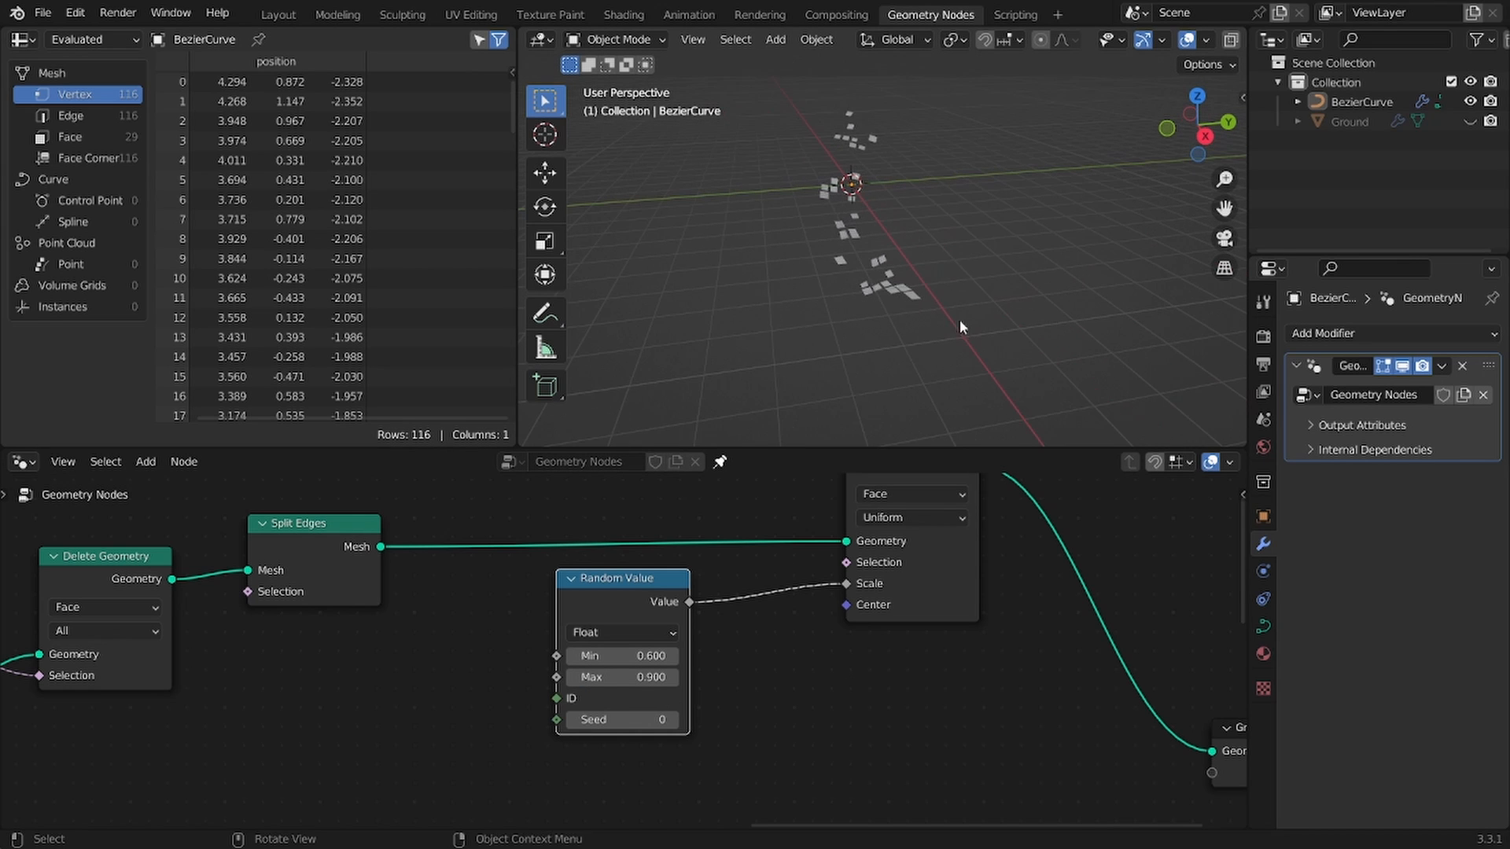
pyautogui.hotkey('ctrl', 's')
# Step: Insert an Extrude Mesh node between Scale Elements and Group Output
pyautogui.moveTo(1022, 550); pyautogui.dragTo(838, 552, button='middle')
pyautogui.hotkey('shift', 'a')
pyautogui.write('ext')
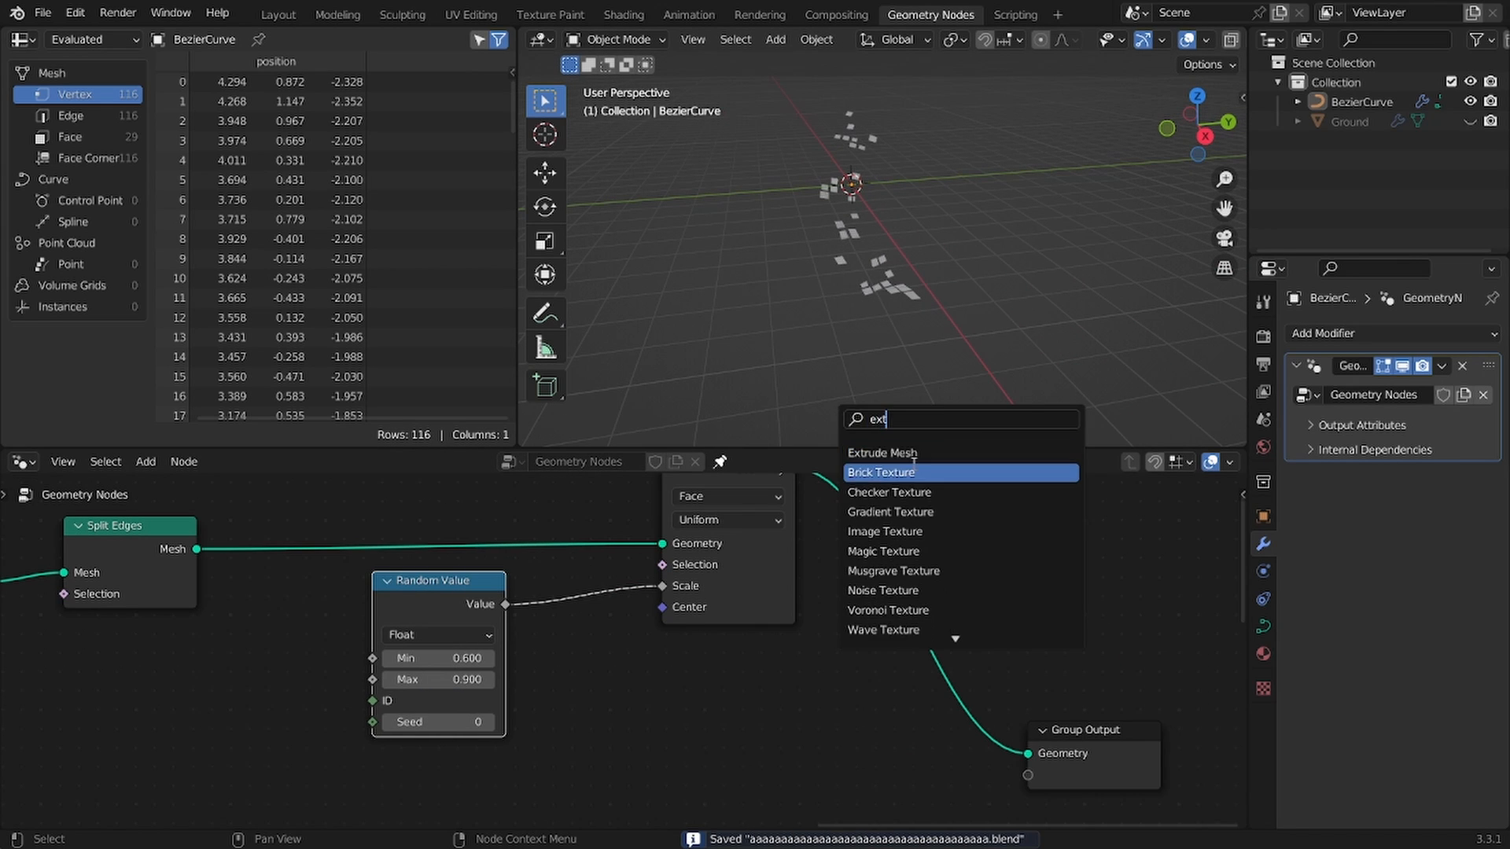
pyautogui.click(903, 456)
pyautogui.click(936, 535)
pyautogui.moveTo(979, 207); pyautogui.dragTo(1051, 409, button='middle')
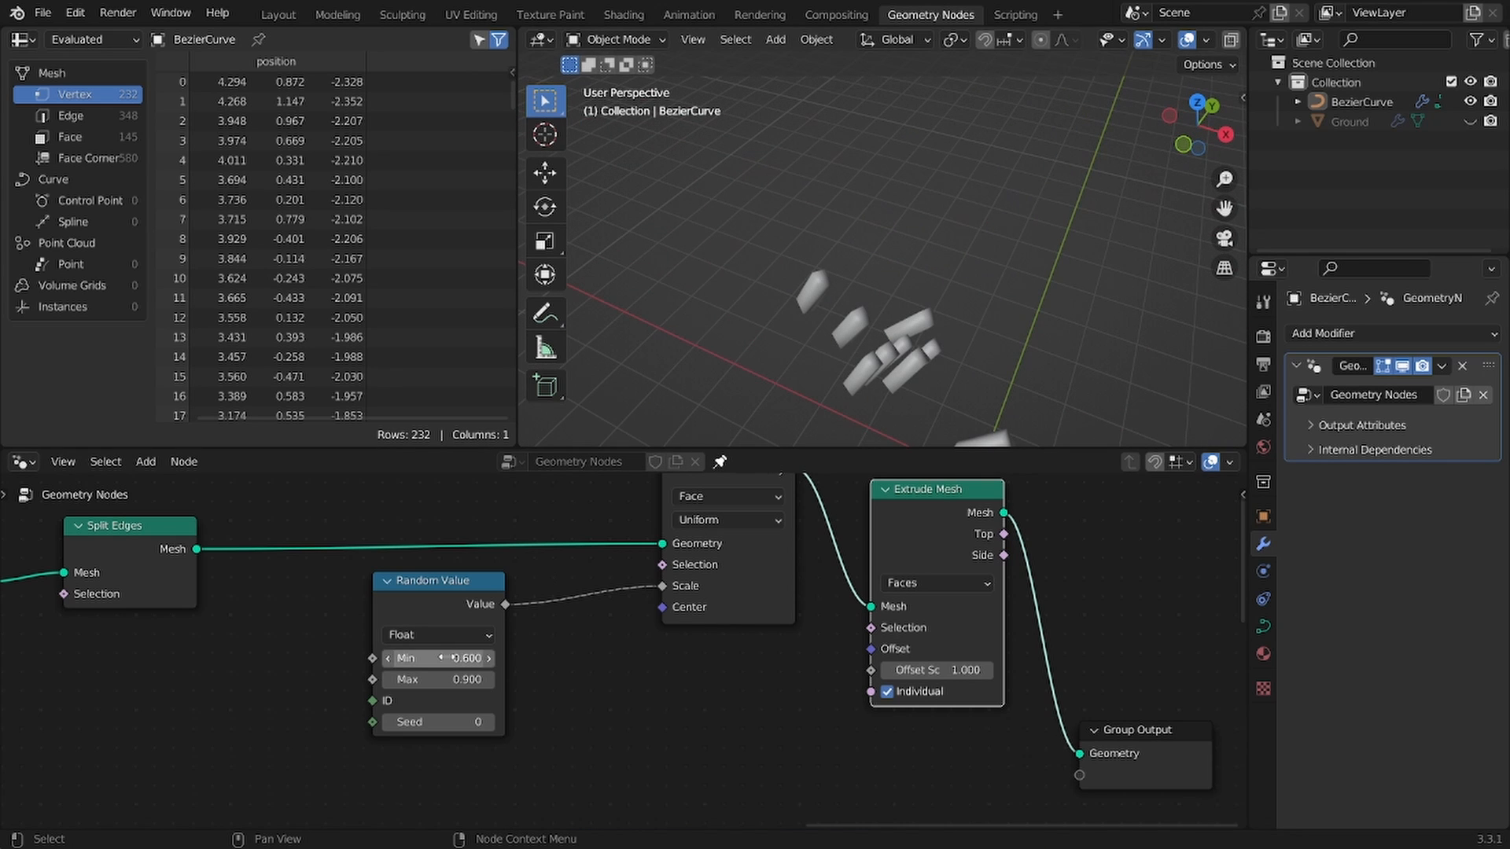
# Step: Set the Min of the Random Value node driving the element scale to 0.7
pyautogui.write('.')
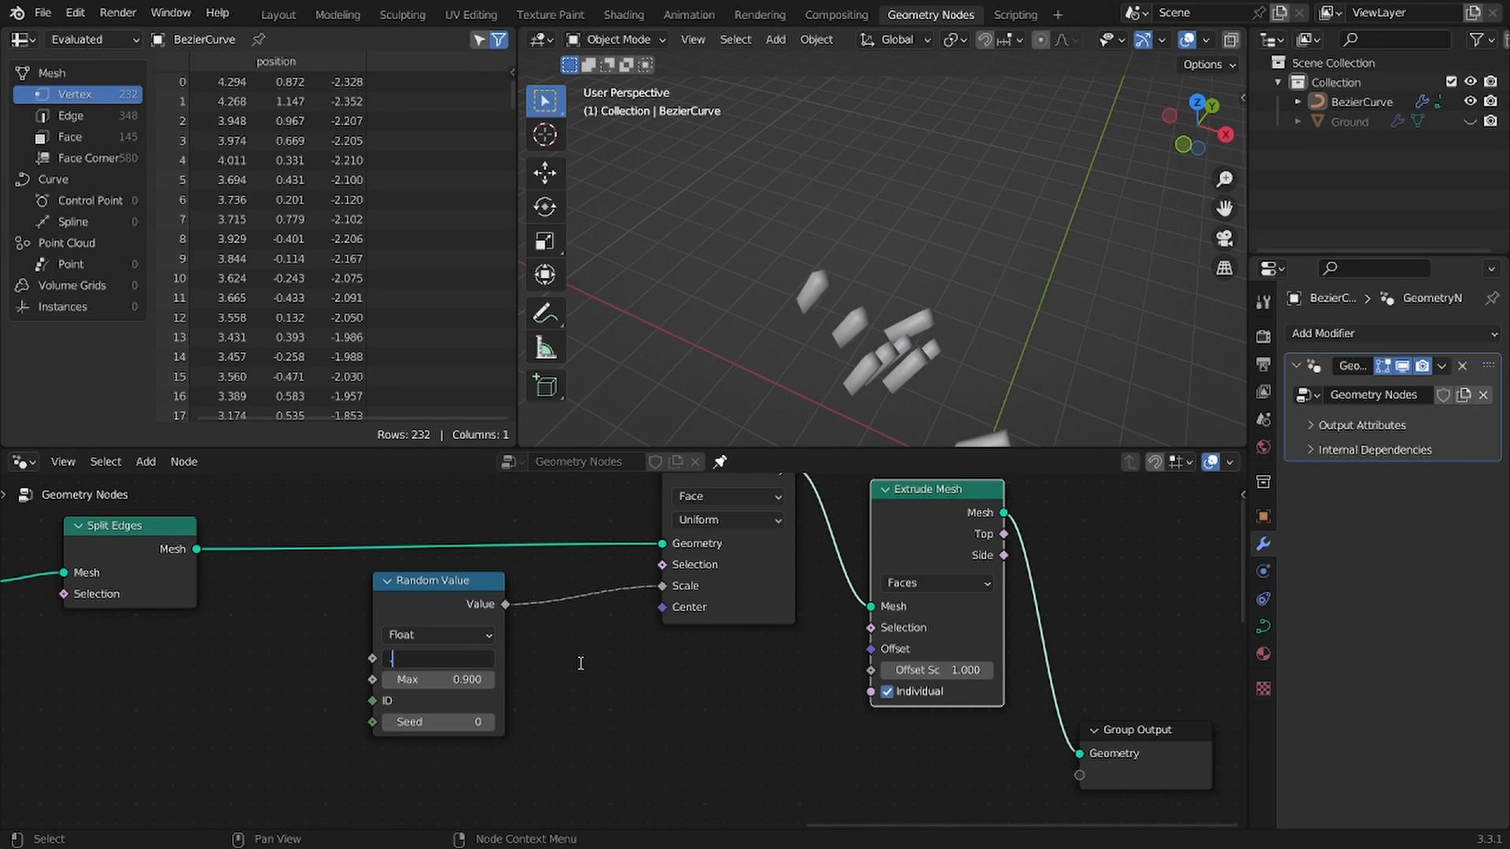
pyautogui.write('7')
pyautogui.press('Return')
# Step: Save the file and move the Group Output node further from Extrude Mesh
pyautogui.scroll(-2, 855, 709)
pyautogui.moveTo(859, 711); pyautogui.dragTo(566, 654, button='middle')
pyautogui.hotkey('ctrl', 's')
pyautogui.moveTo(779, 668); pyautogui.dragTo(1022, 684)
pyautogui.moveTo(946, 266); pyautogui.dragTo(745, 283, button='middle')
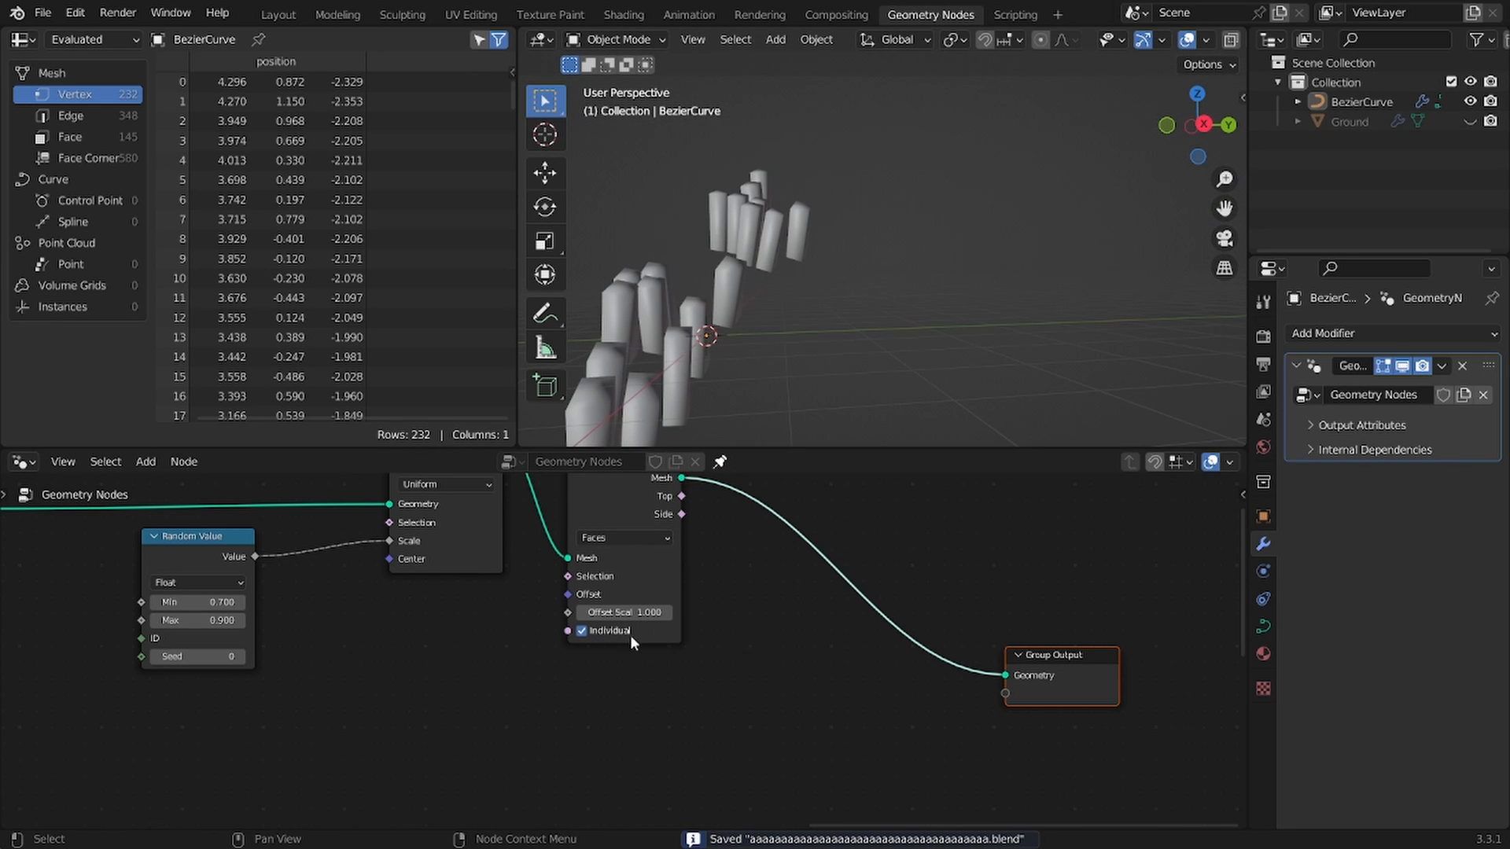
# Step: Set the new Extrude Mesh node's Offset Scale to 0.2 and turn off Individual
pyautogui.click(603, 624)
pyautogui.moveTo(629, 612); pyautogui.dragTo(583, 613)
pyautogui.click(613, 632)
pyautogui.moveTo(873, 236); pyautogui.dragTo(728, 374, button='middle')
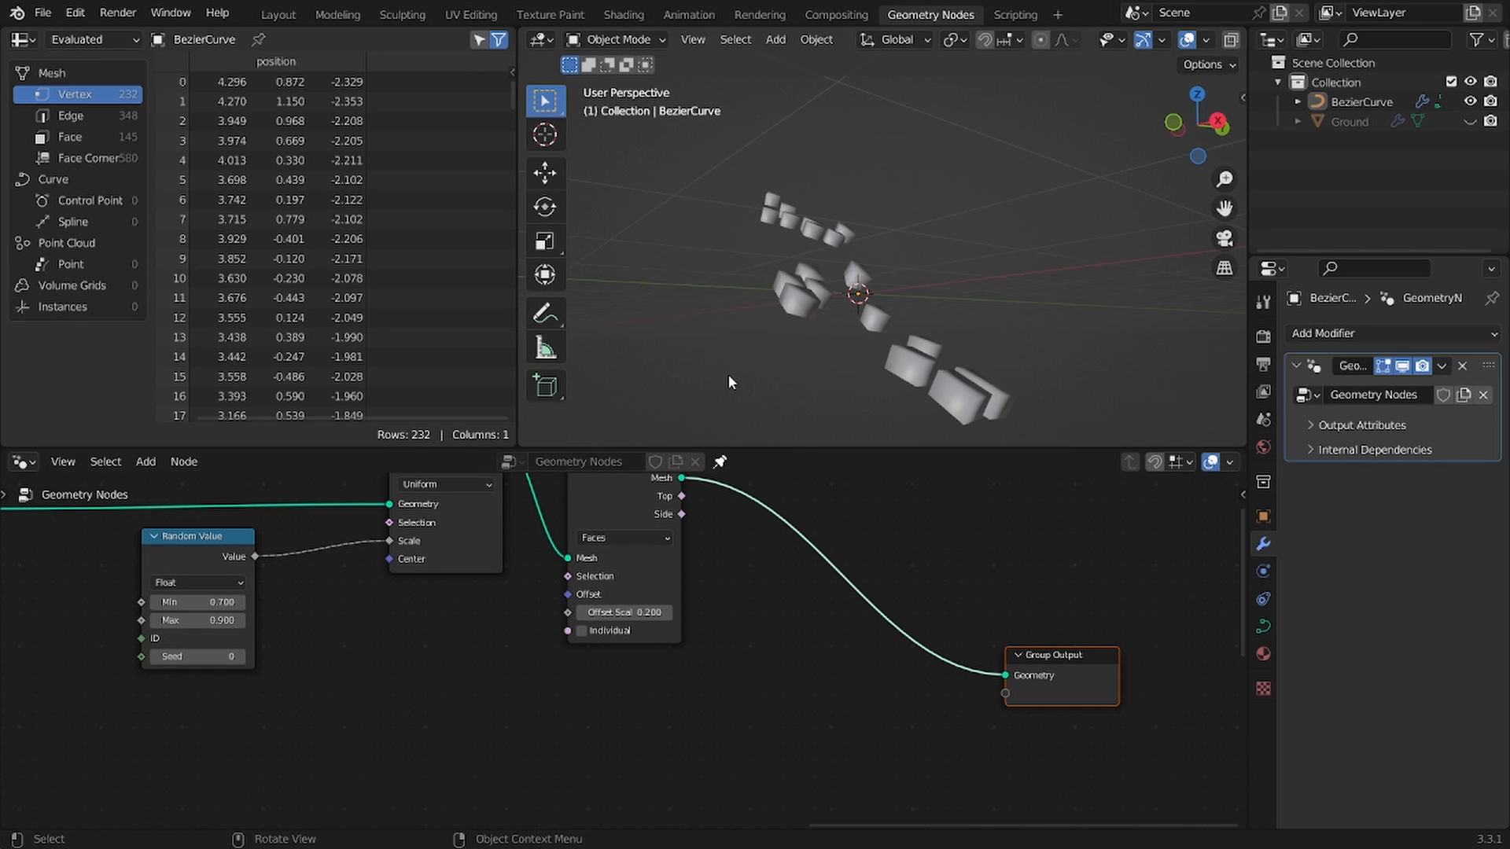
# Step: Duplicate the Random Value node with Min 0.1 and Max 0.3, and connect it to Extrude Mesh's Offset Scale
pyautogui.moveTo(257, 557); pyautogui.dragTo(441, 625)
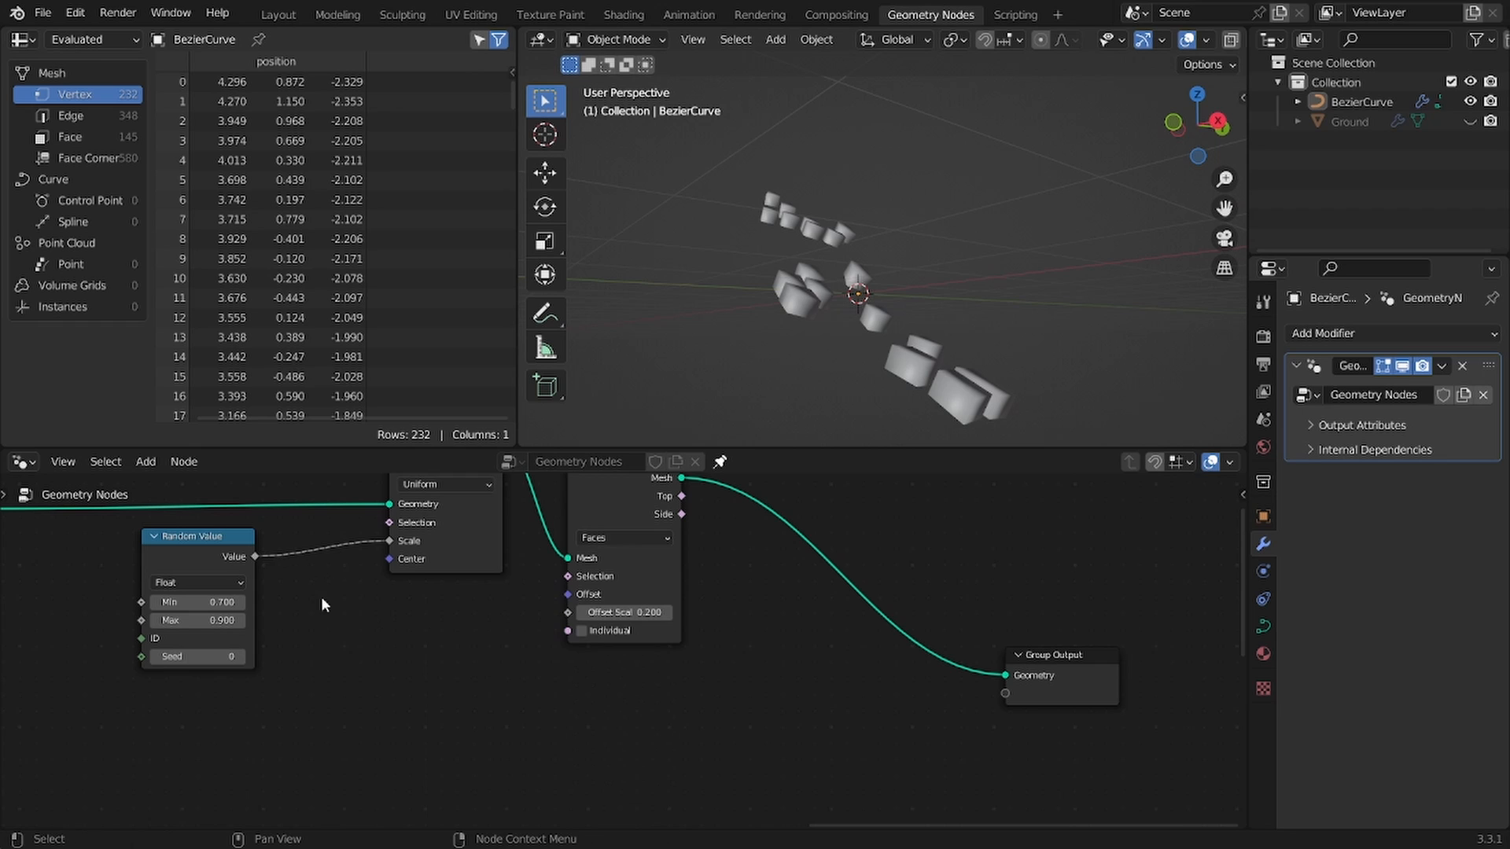
pyautogui.hotkey('shift', 'd')
pyautogui.click(371, 649)
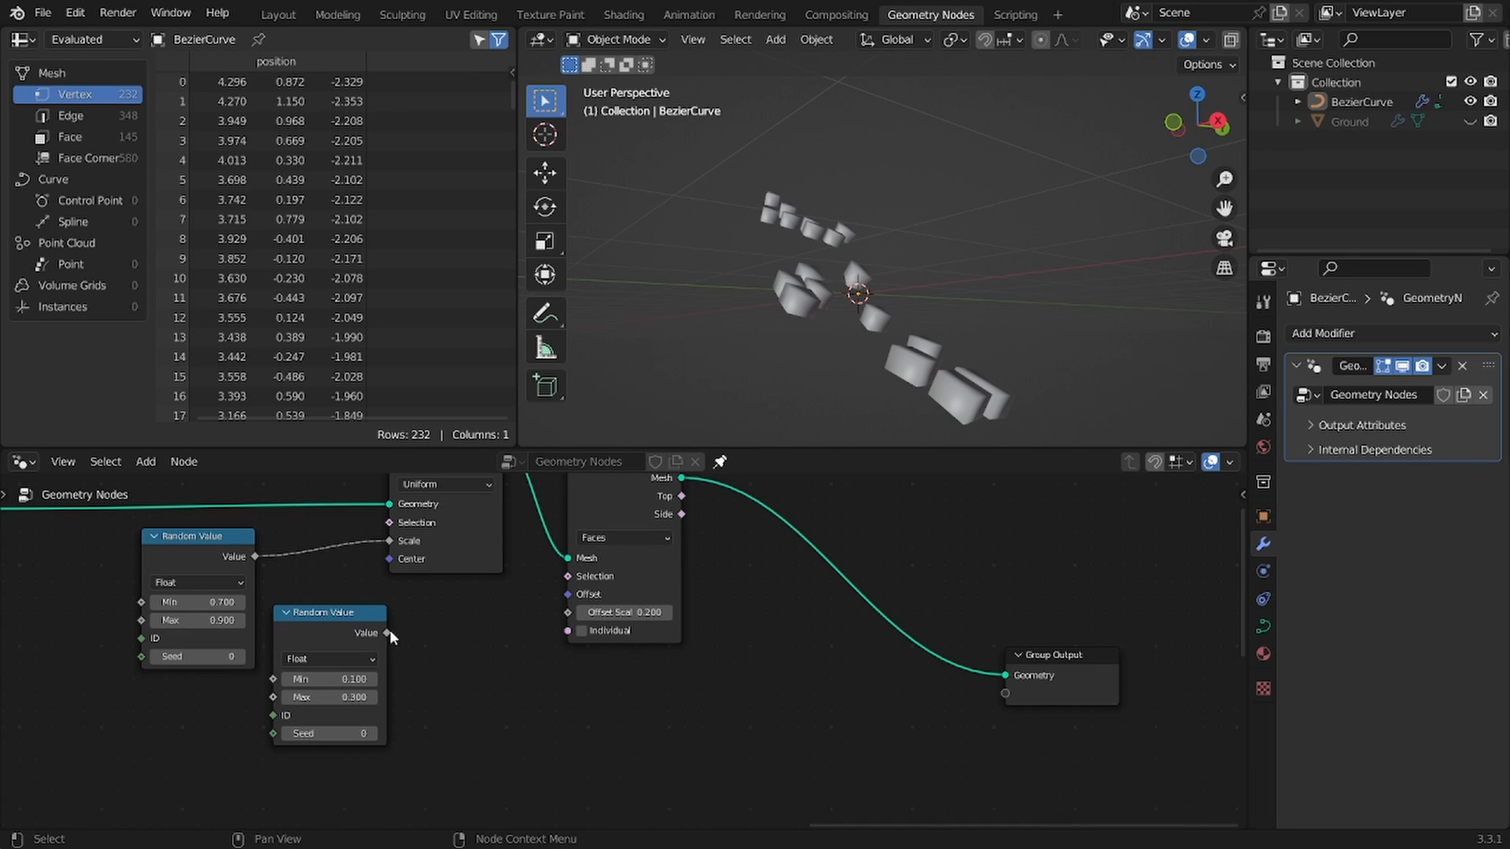
pyautogui.moveTo(547, 621); pyautogui.dragTo(578, 611)
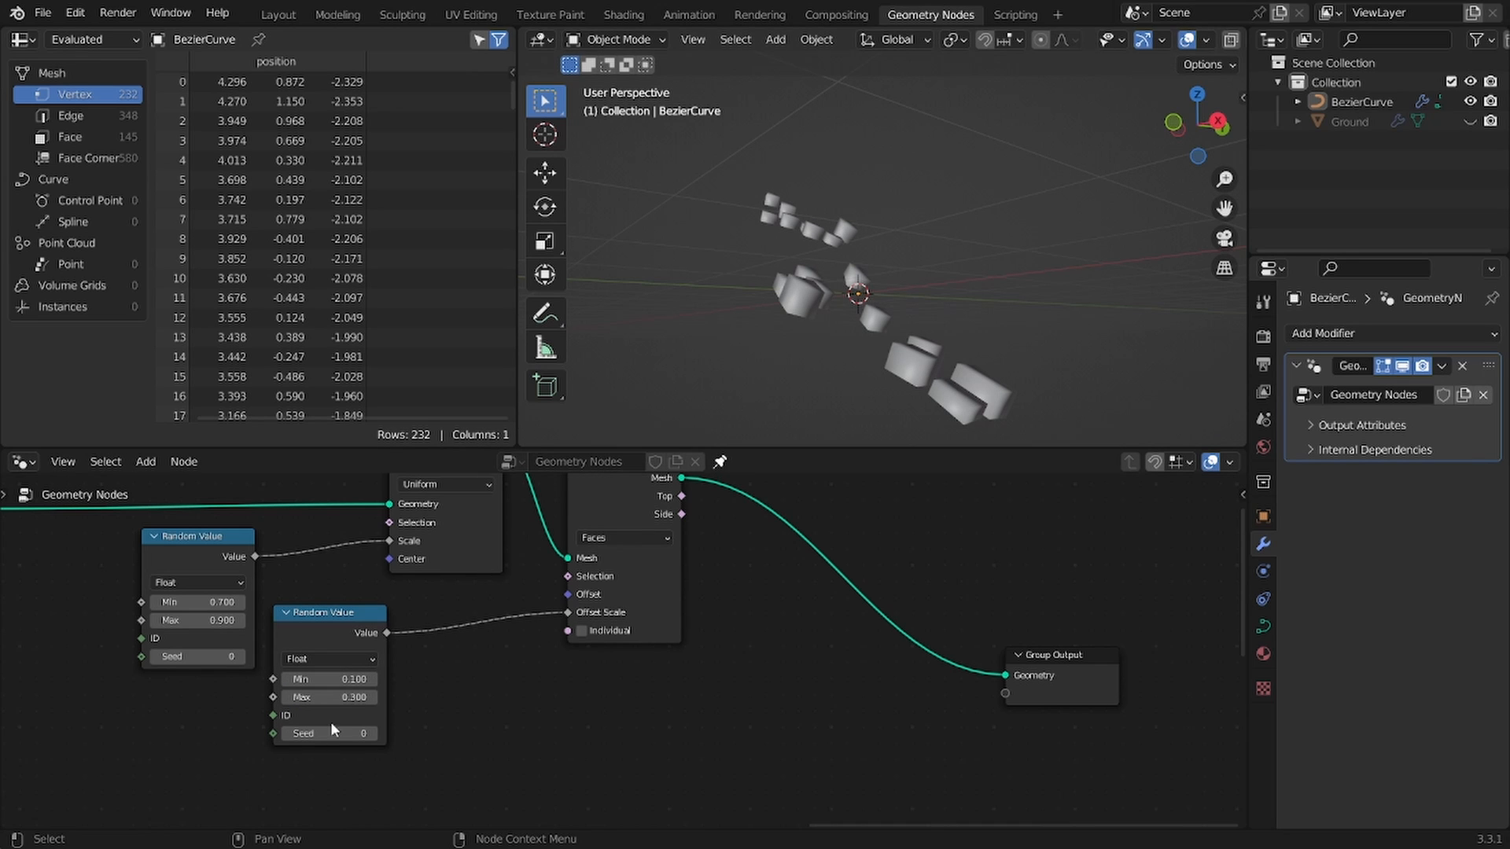
# Step: Set the duplicated Random Value node's Seed to 737 and its Min to 0.2
pyautogui.moveTo(308, 738); pyautogui.dragTo(887, 738)
pyautogui.moveTo(726, 284); pyautogui.dragTo(681, 304, button='middle')
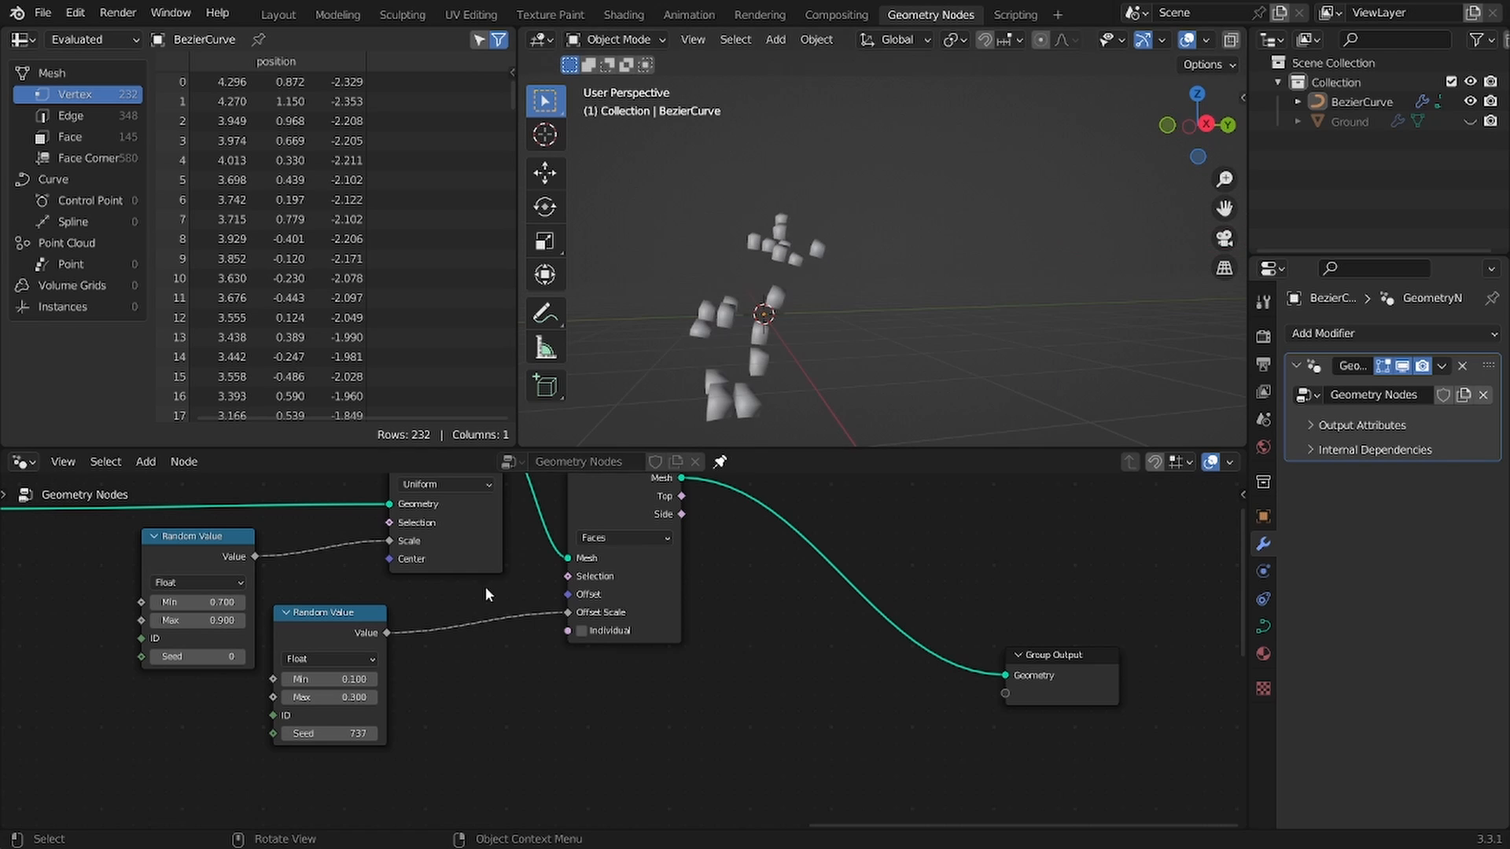
pyautogui.moveTo(385, 651); pyautogui.dragTo(462, 664, button='middle')
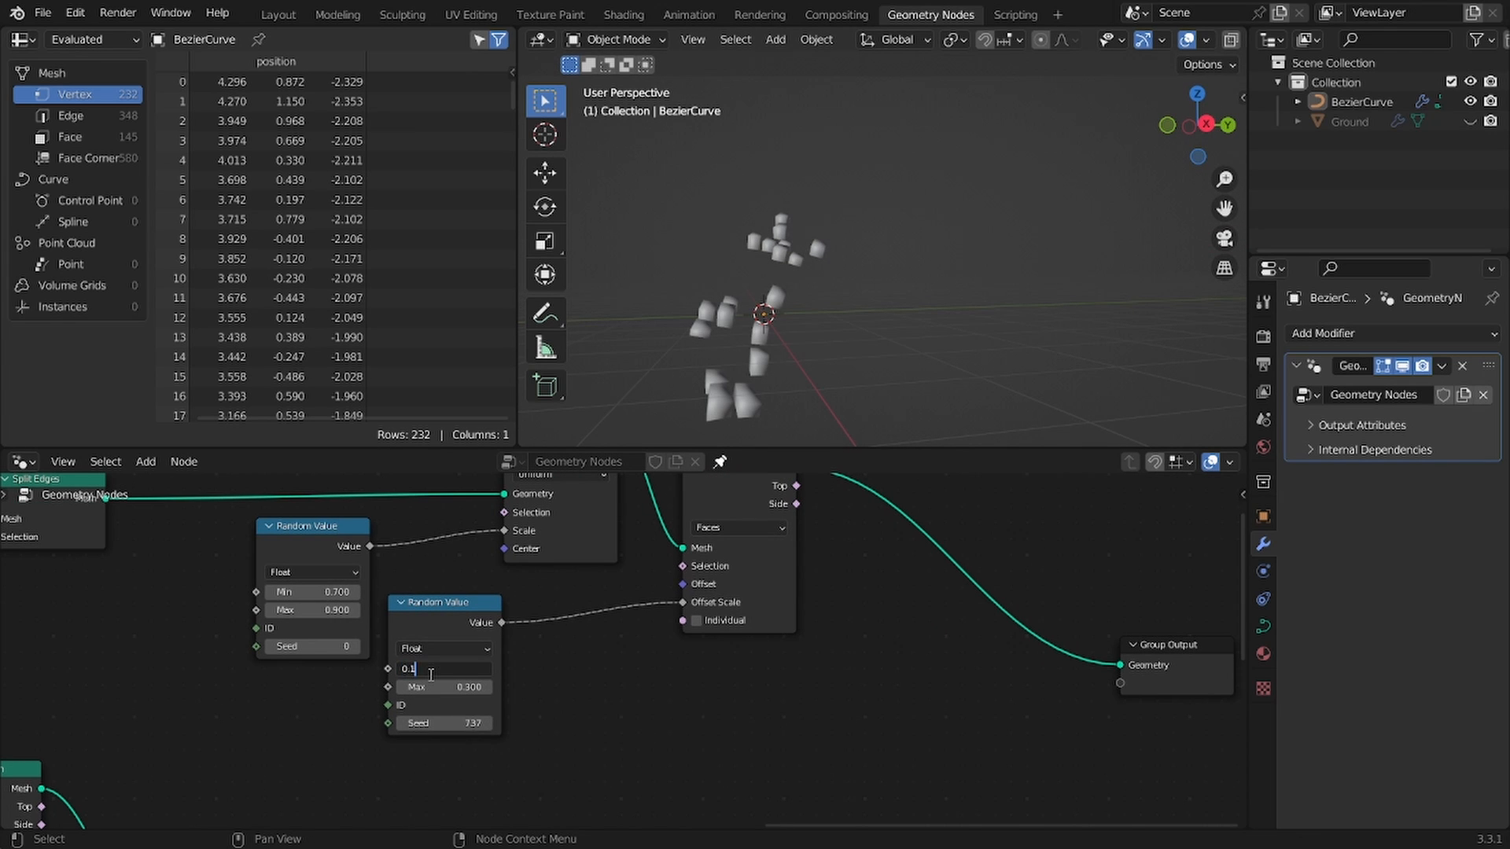
pyautogui.press('BackSpace')
pyautogui.write('2')
pyautogui.press('Return')
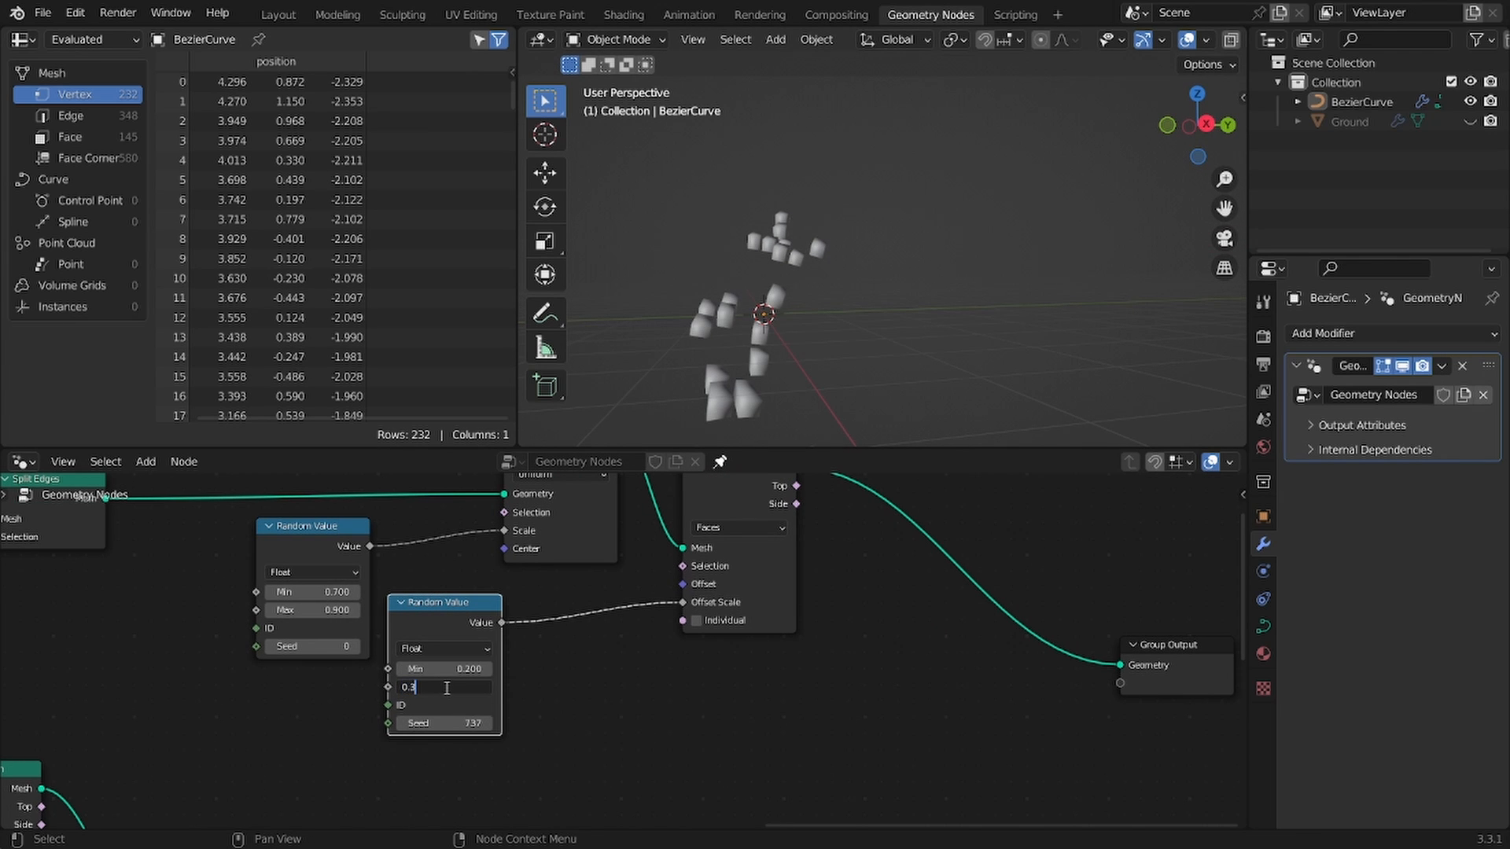
# Step: Try Max values of 0.15 and 0.4 on the Random Value node driving the extrusion offset
pyautogui.press('Return')
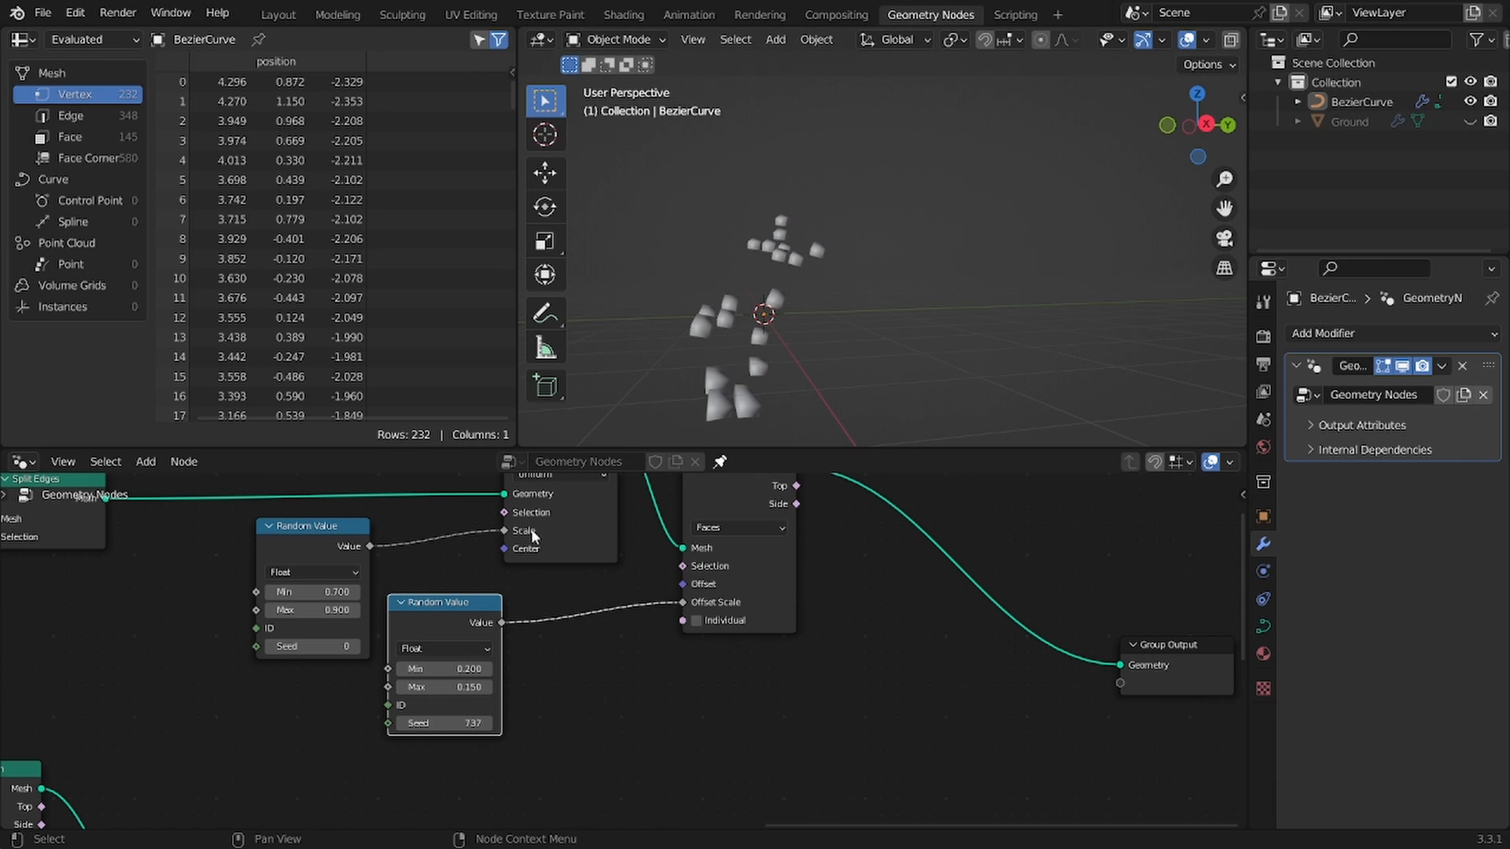
pyautogui.hotkey('ctrl', 'z')
pyautogui.write('0.4')
pyautogui.press('Return')
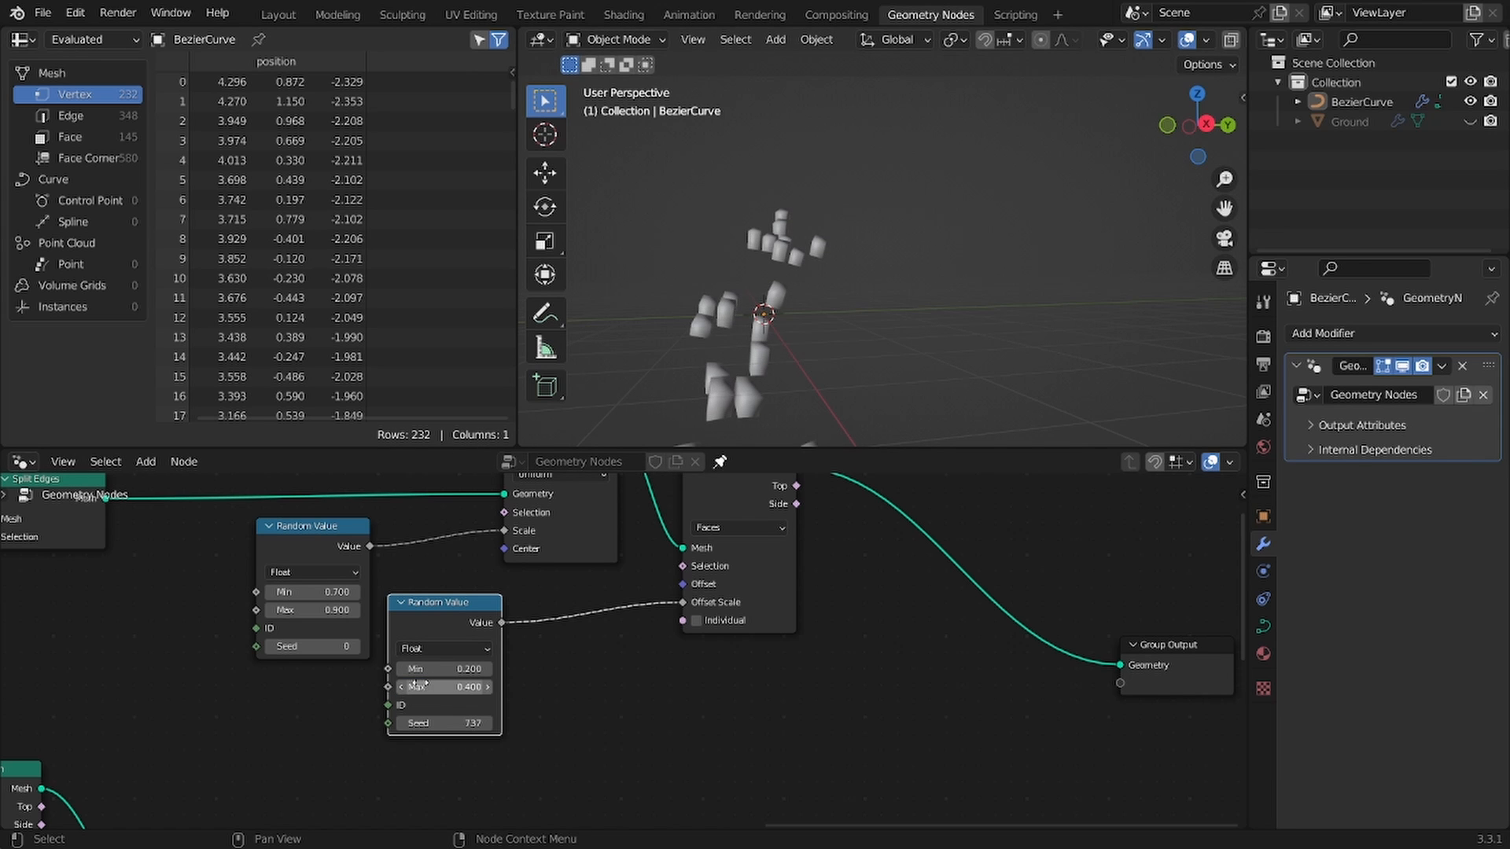
pyautogui.moveTo(810, 299); pyautogui.dragTo(946, 277, button='middle')
pyautogui.scroll(3, 946, 277)
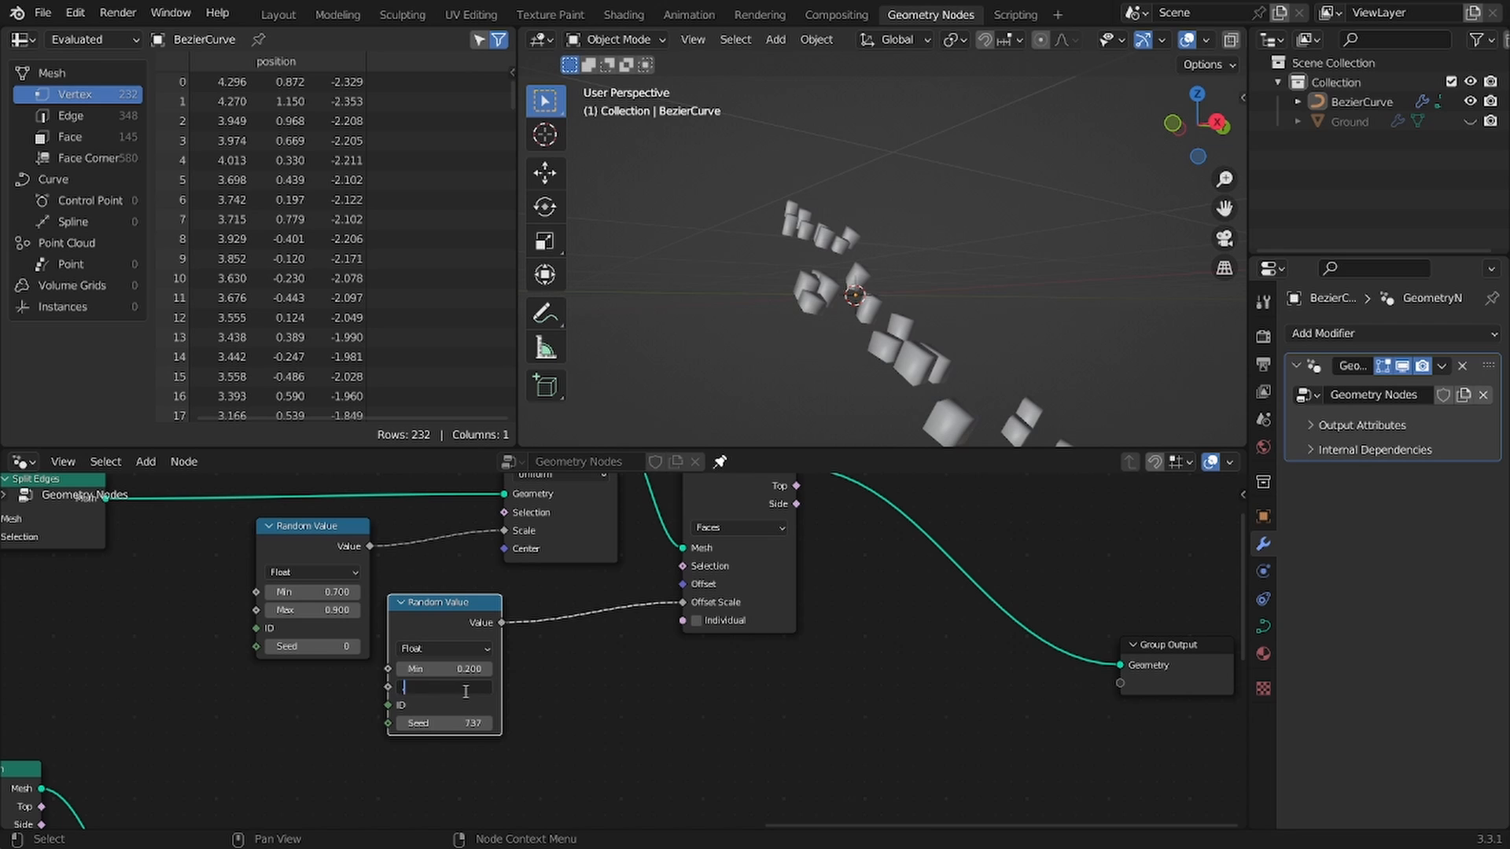
# Step: Set the Max of the Random Value node driving the extrusion offset to 0.3 and save the file
pyautogui.write('0.3')
pyautogui.press('Return')
pyautogui.scroll(-2, 741, 658)
pyautogui.hotkey('ctrl', 's')
# Step: Insert a Subdivision Surface node between Extrude Mesh and Group Output, with its Level set to 2
pyautogui.hotkey('shift', 'a')
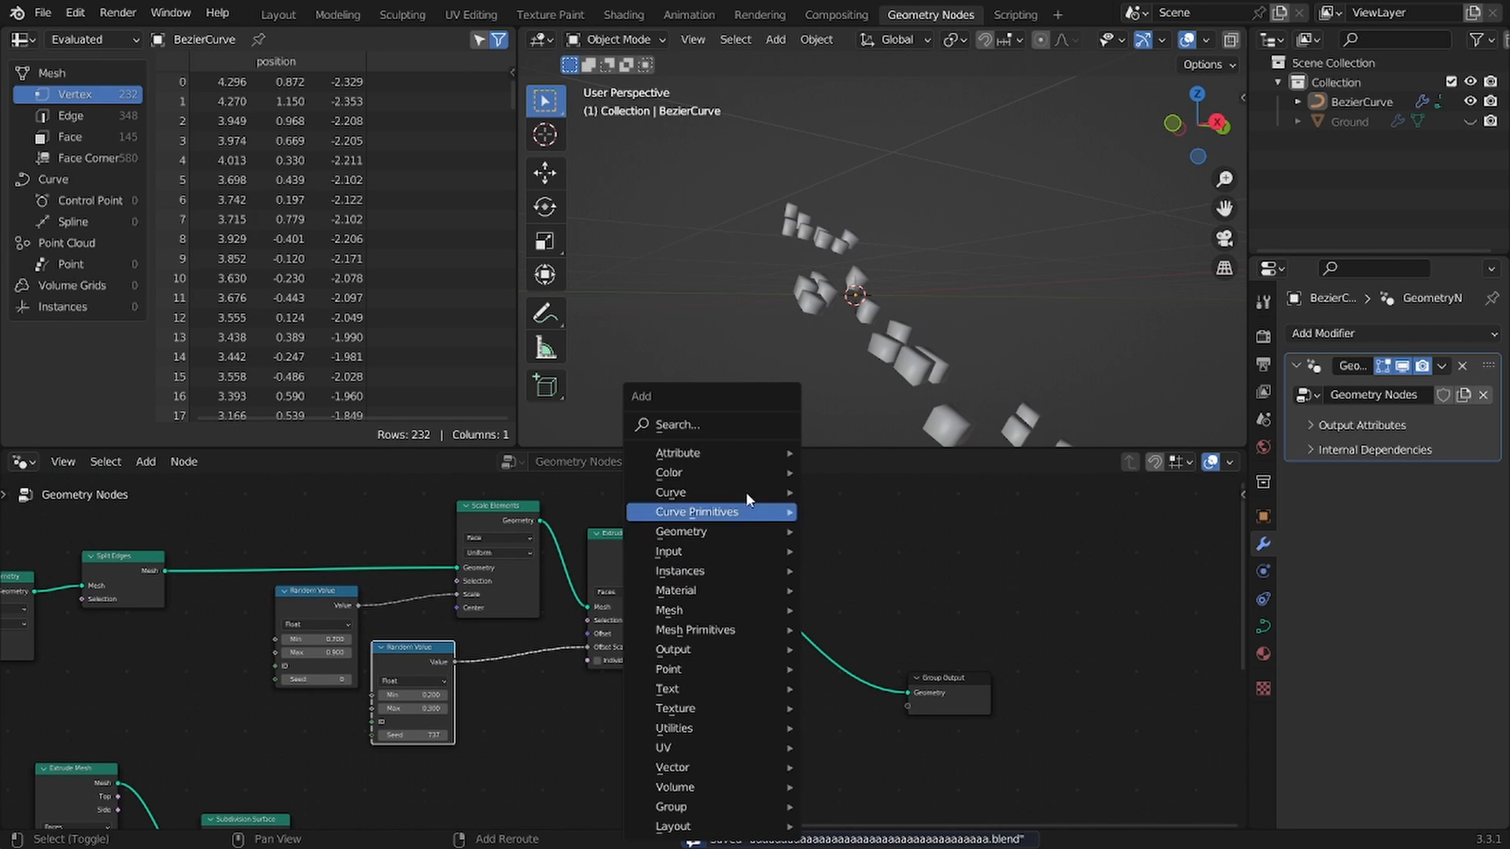
pyautogui.click(722, 419)
pyautogui.write('subd')
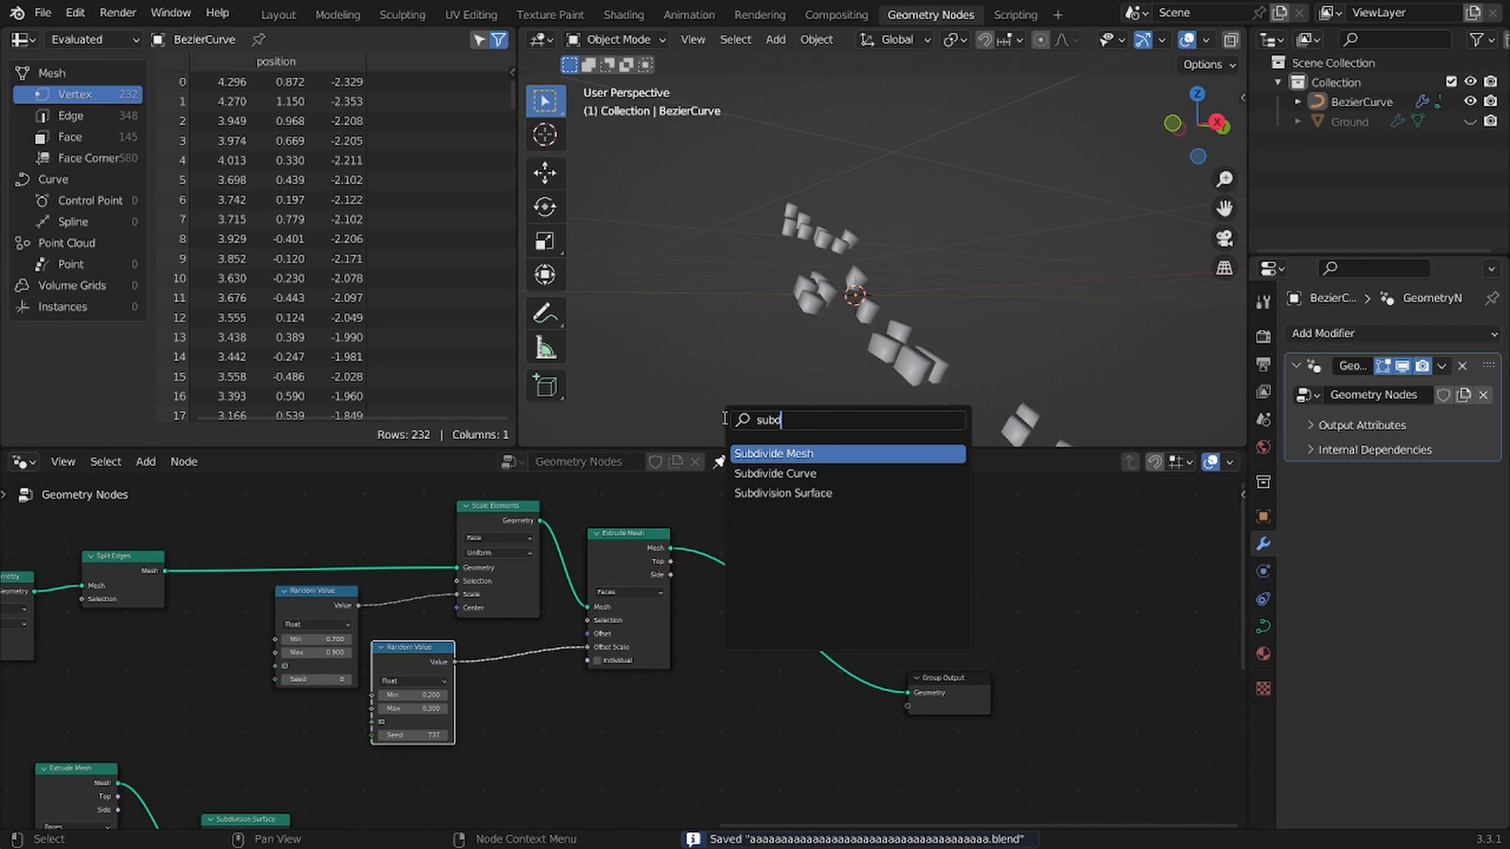
pyautogui.press('Down')
pyautogui.press('Down')
pyautogui.press('Return')
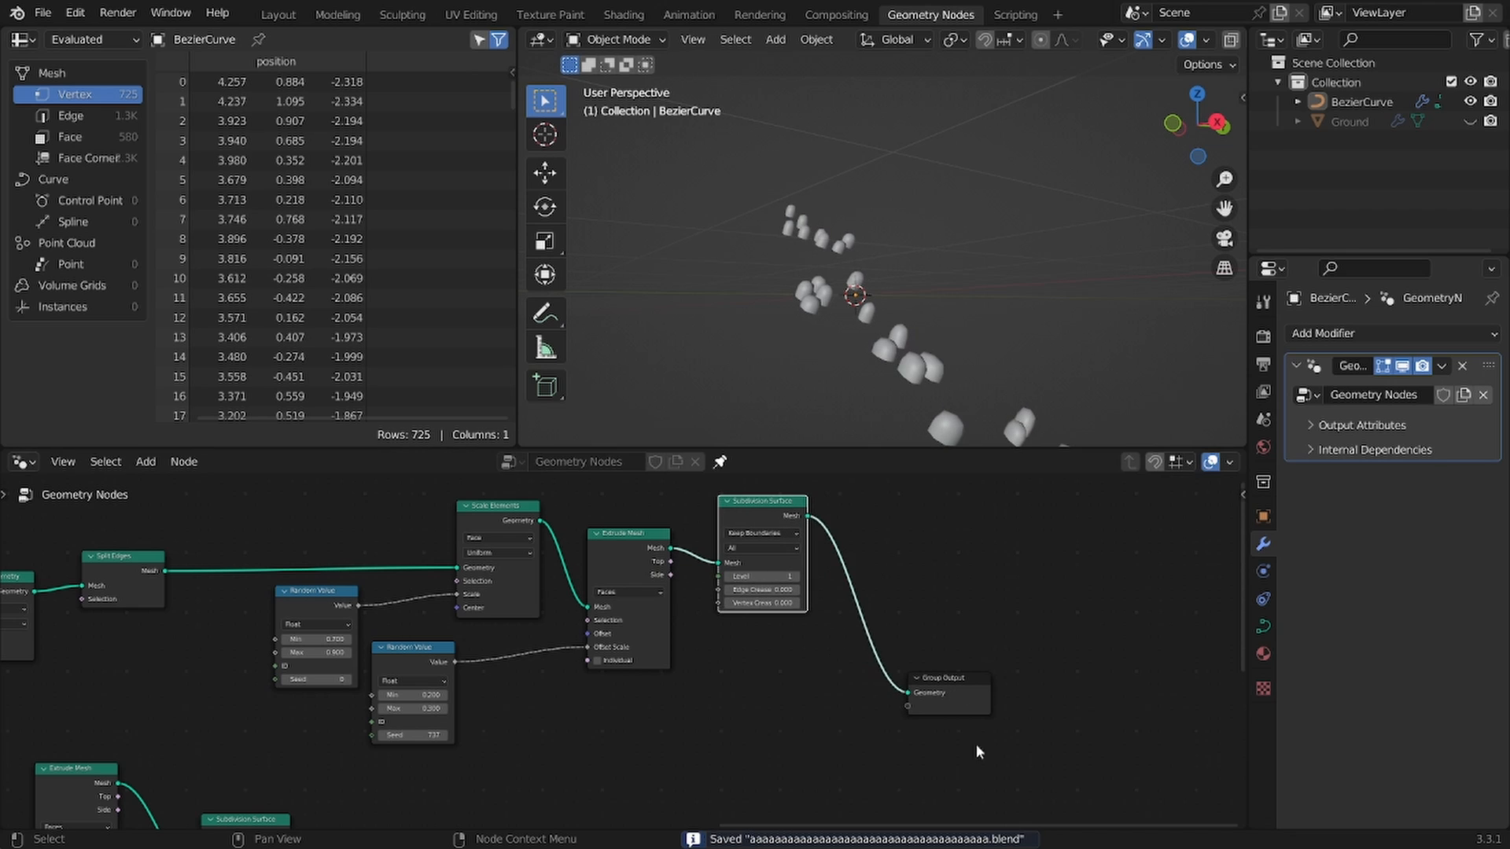
pyautogui.click(1104, 627)
pyautogui.click(798, 575)
# Step: Space the Group Output and Subdivision Surface nodes farther from Extrude Mesh and check the undersides of the blocks
pyautogui.moveTo(815, 570); pyautogui.dragTo(847, 617, button='middle')
pyautogui.press('g')
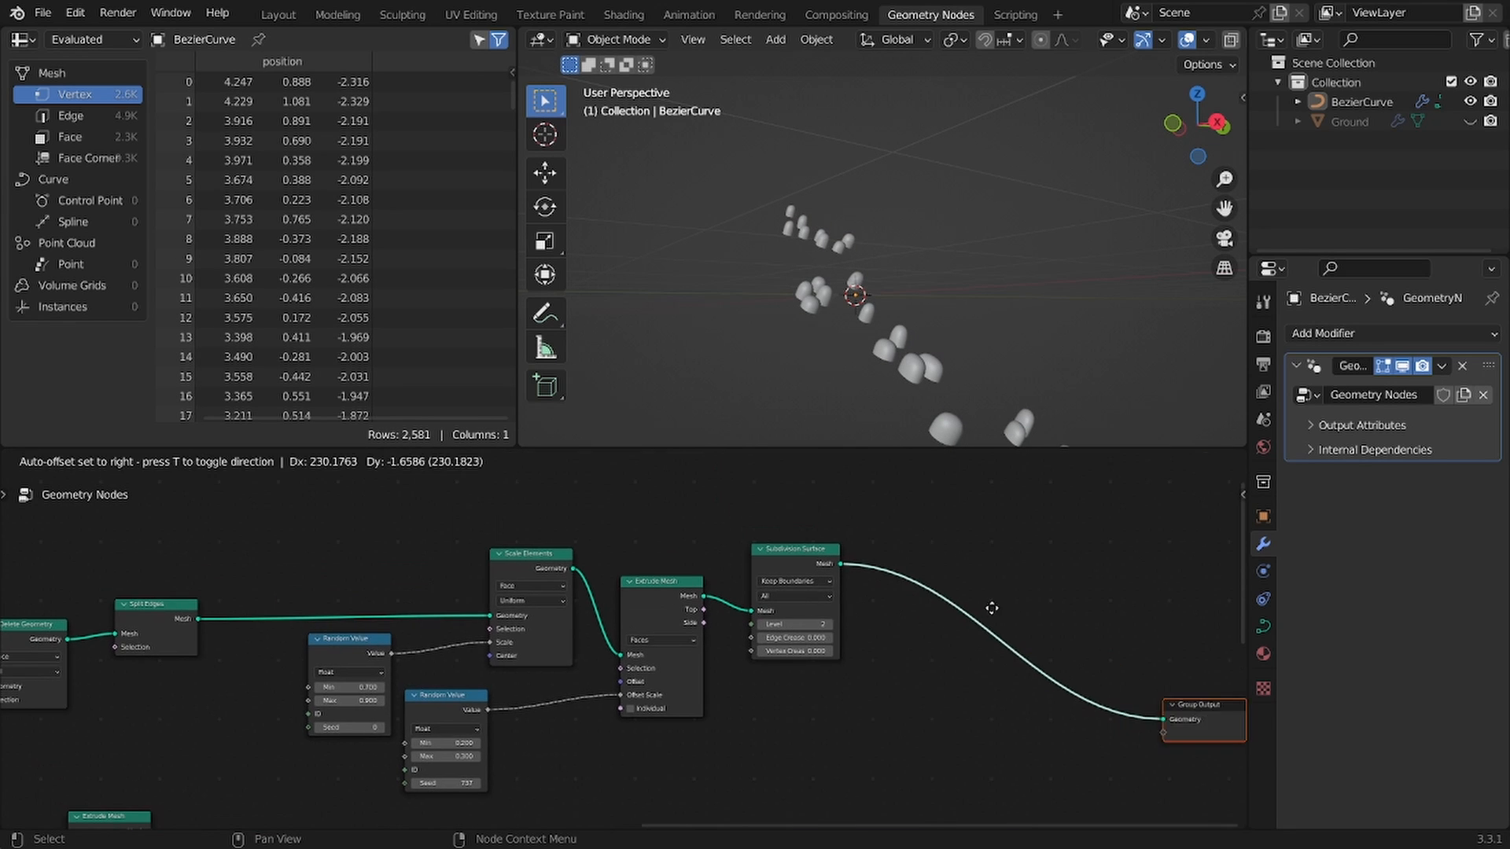
pyautogui.click(1021, 612)
pyautogui.moveTo(971, 615); pyautogui.dragTo(864, 637, button='middle')
pyautogui.moveTo(711, 609); pyautogui.dragTo(866, 611)
pyautogui.scroll(4, 659, 613)
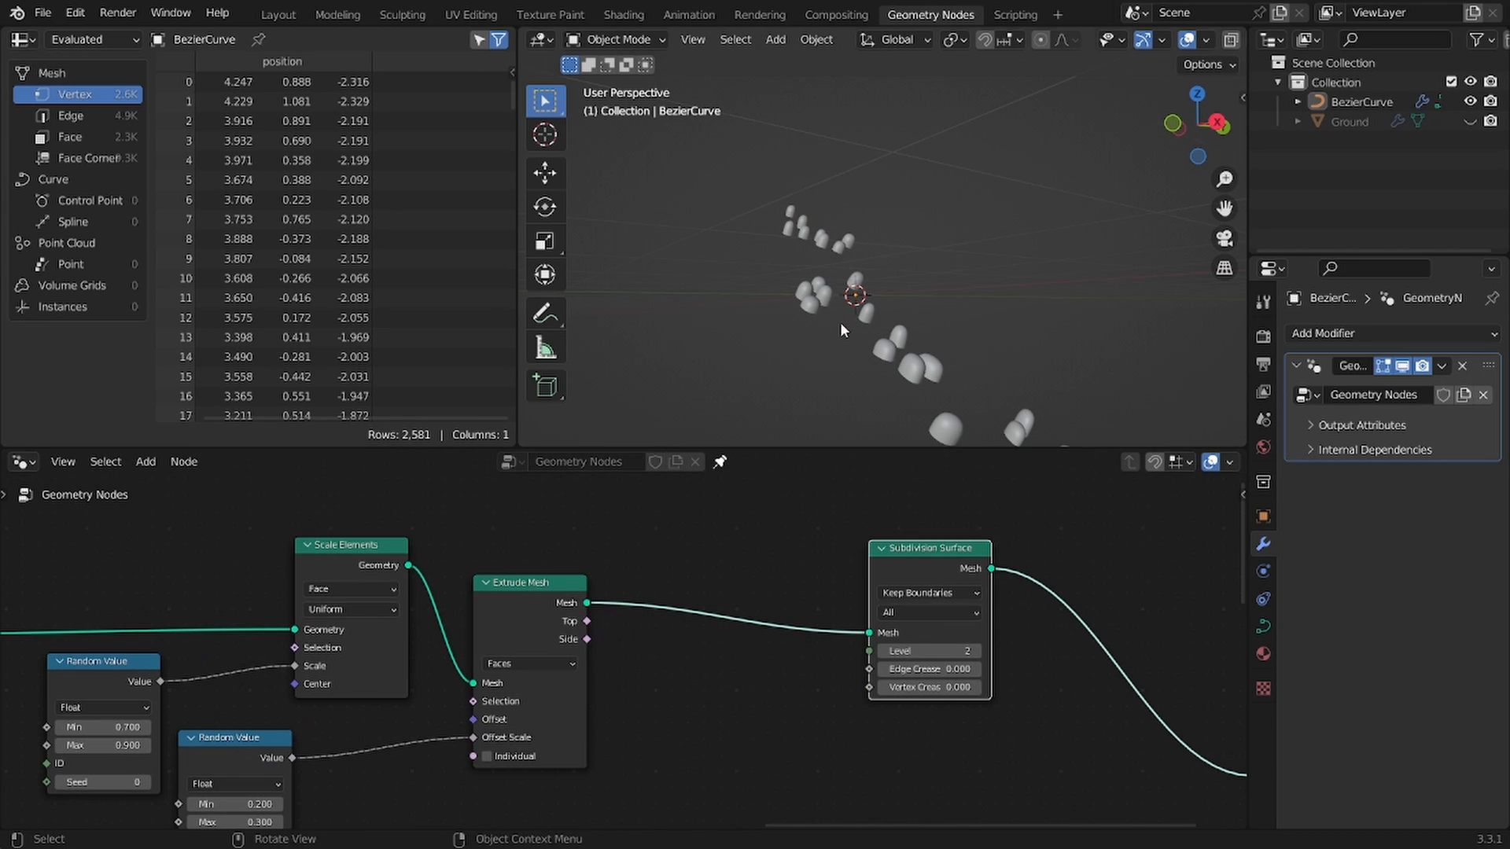
pyautogui.moveTo(840, 323); pyautogui.dragTo(844, 210, button='middle')
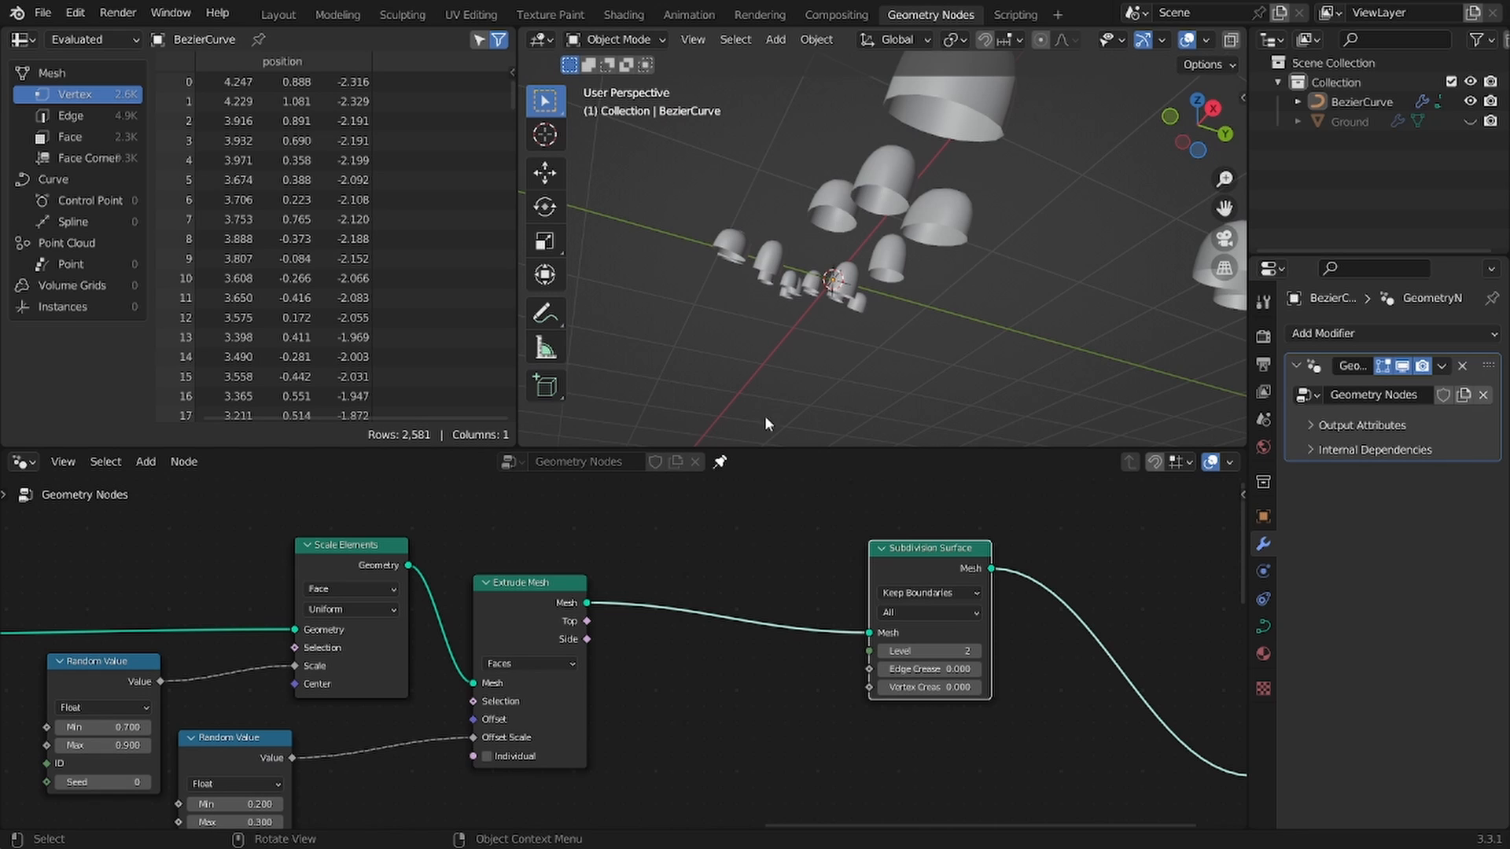
# Step: Insert a Join Geometry node between Extrude Mesh and Subdivision Surface
pyautogui.hotkey('shift', 'a')
pyautogui.click(600, 424)
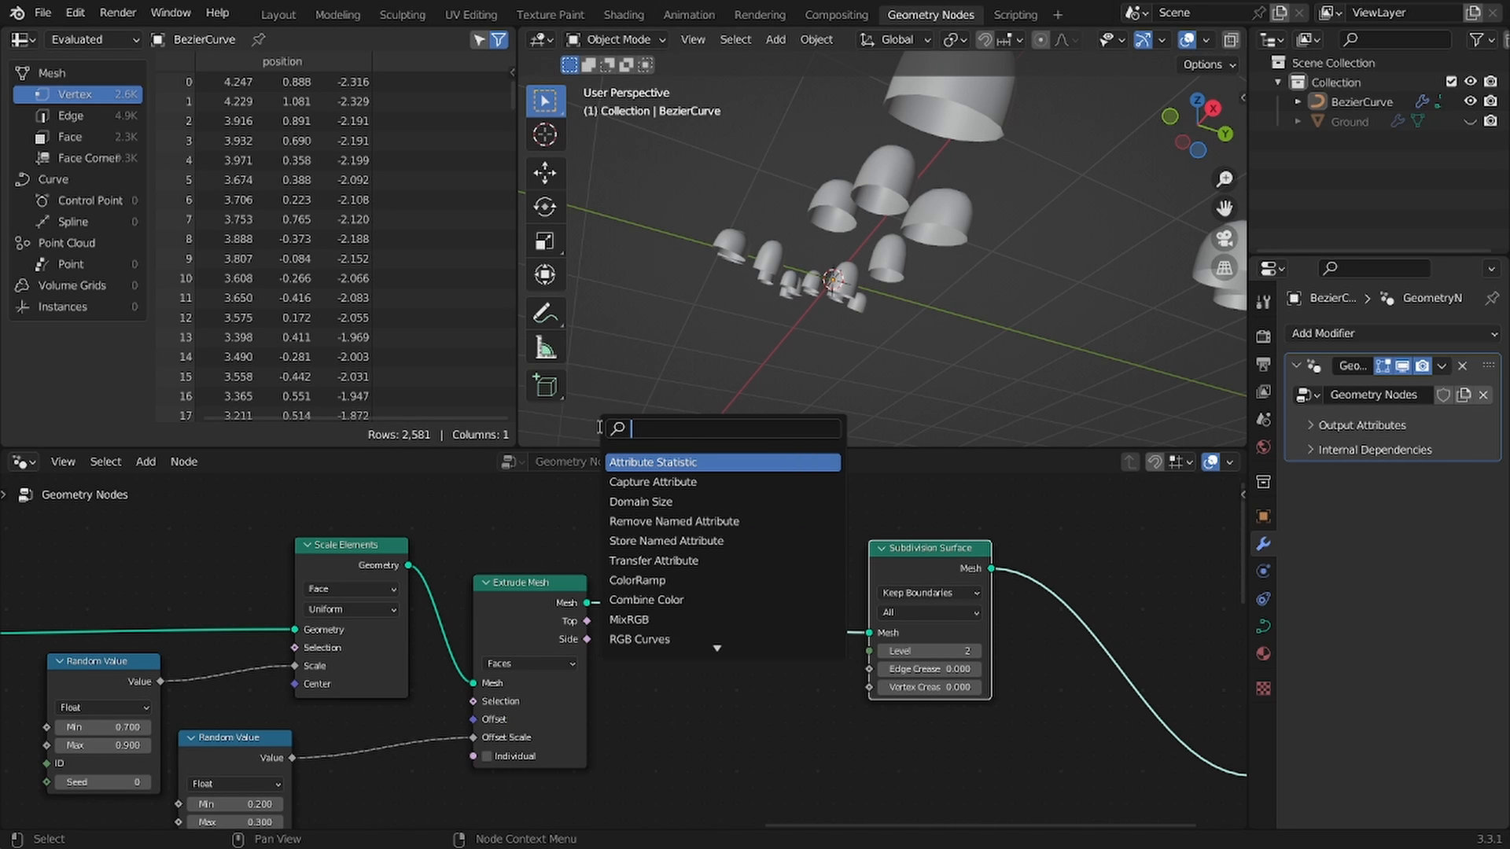
pyautogui.write('join')
pyautogui.press('Return')
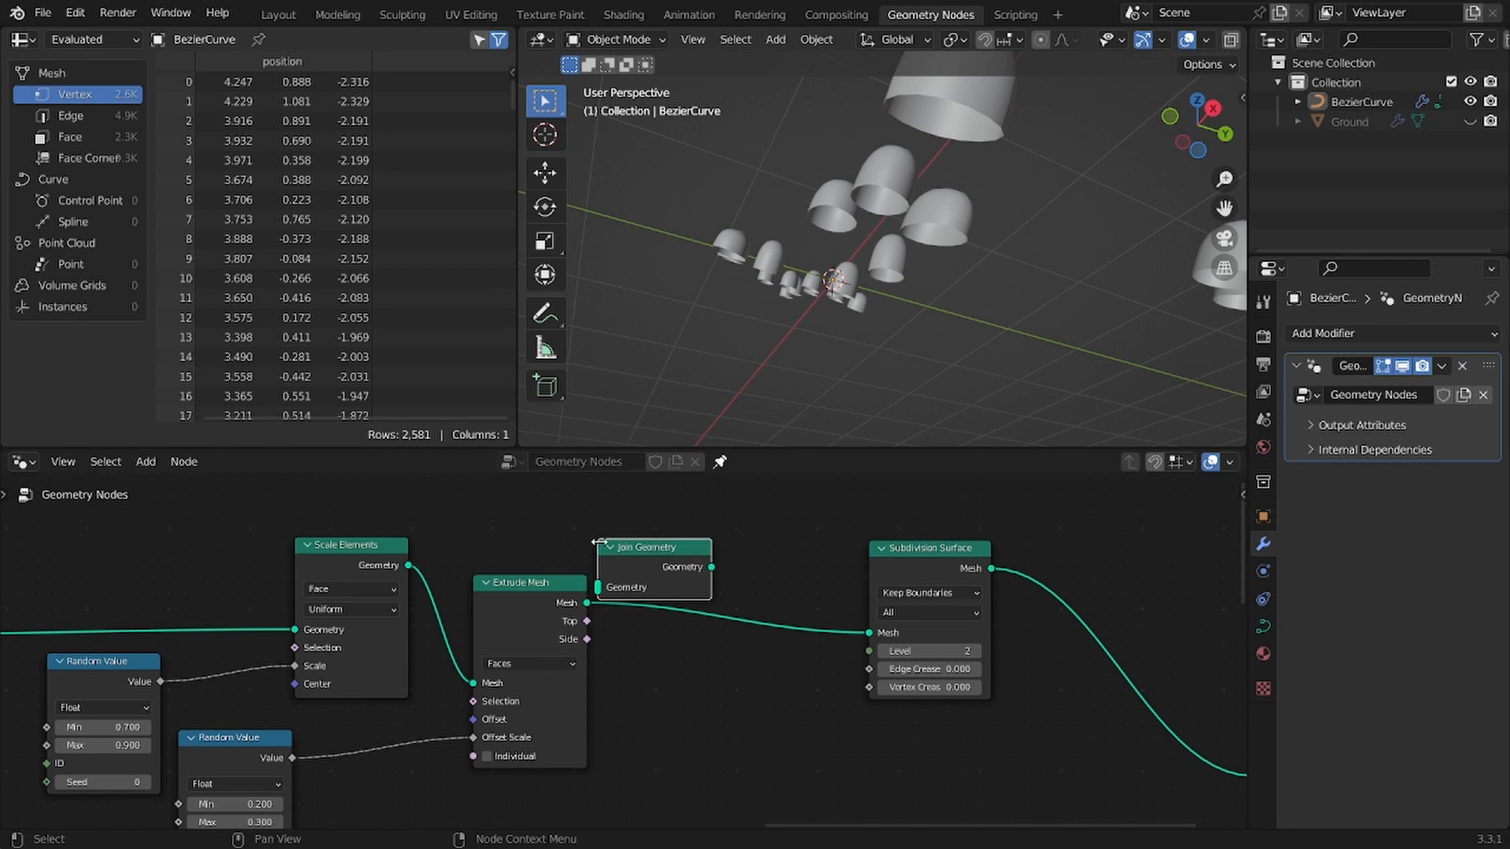
pyautogui.click(652, 549)
pyautogui.moveTo(834, 236); pyautogui.dragTo(866, 275, button='middle')
pyautogui.press('g')
pyautogui.click(793, 619)
# Step: Set the Max of the Random Value node driving the extrusion offset to 0.4
pyautogui.moveTo(308, 778); pyautogui.dragTo(587, 684, button='middle')
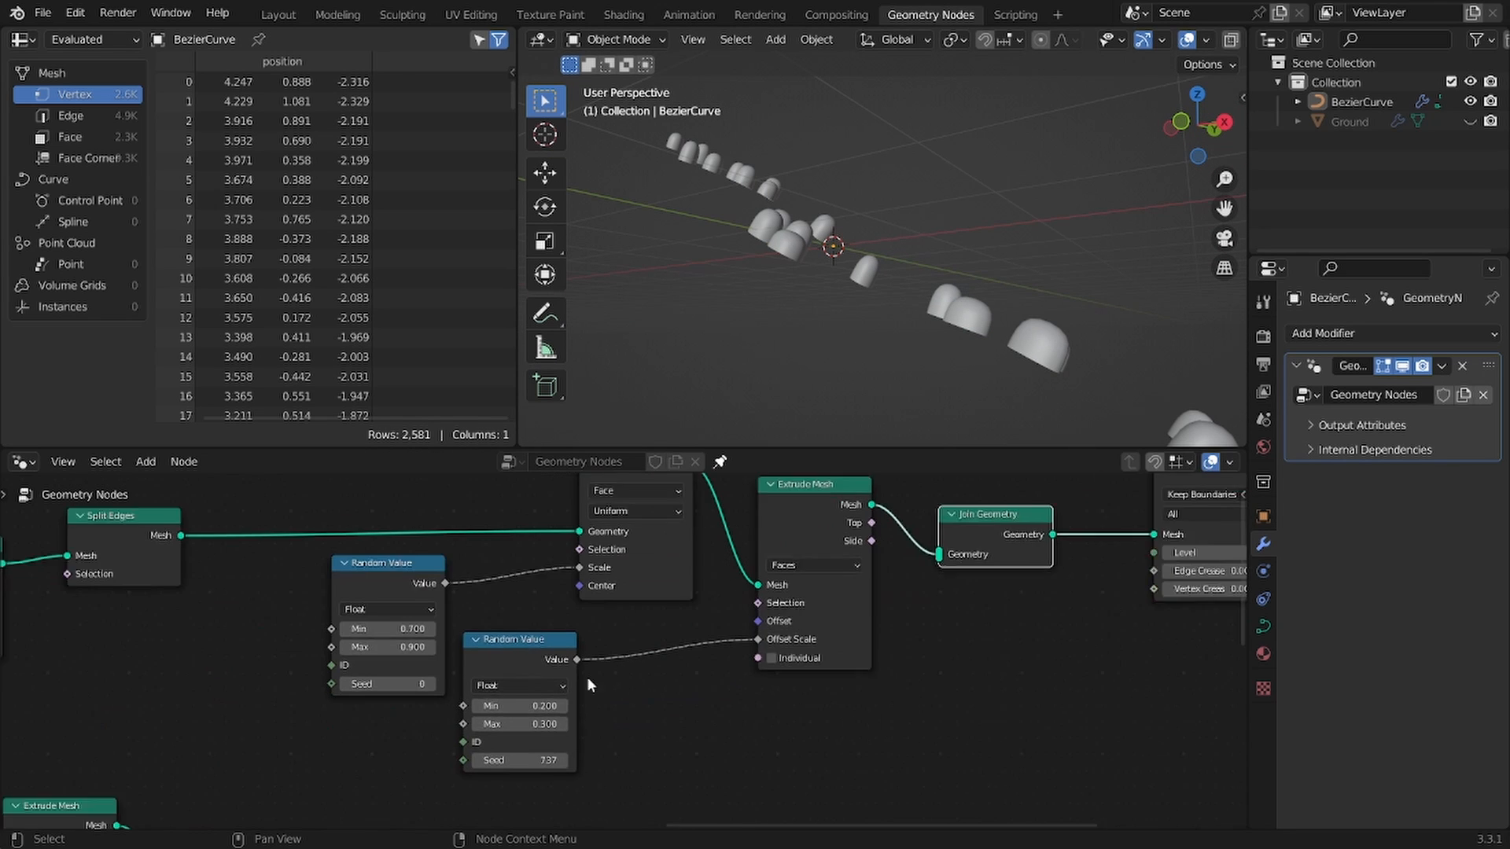
pyautogui.scroll(2, 586, 684)
pyautogui.write('0.4')
pyautogui.press('Return')
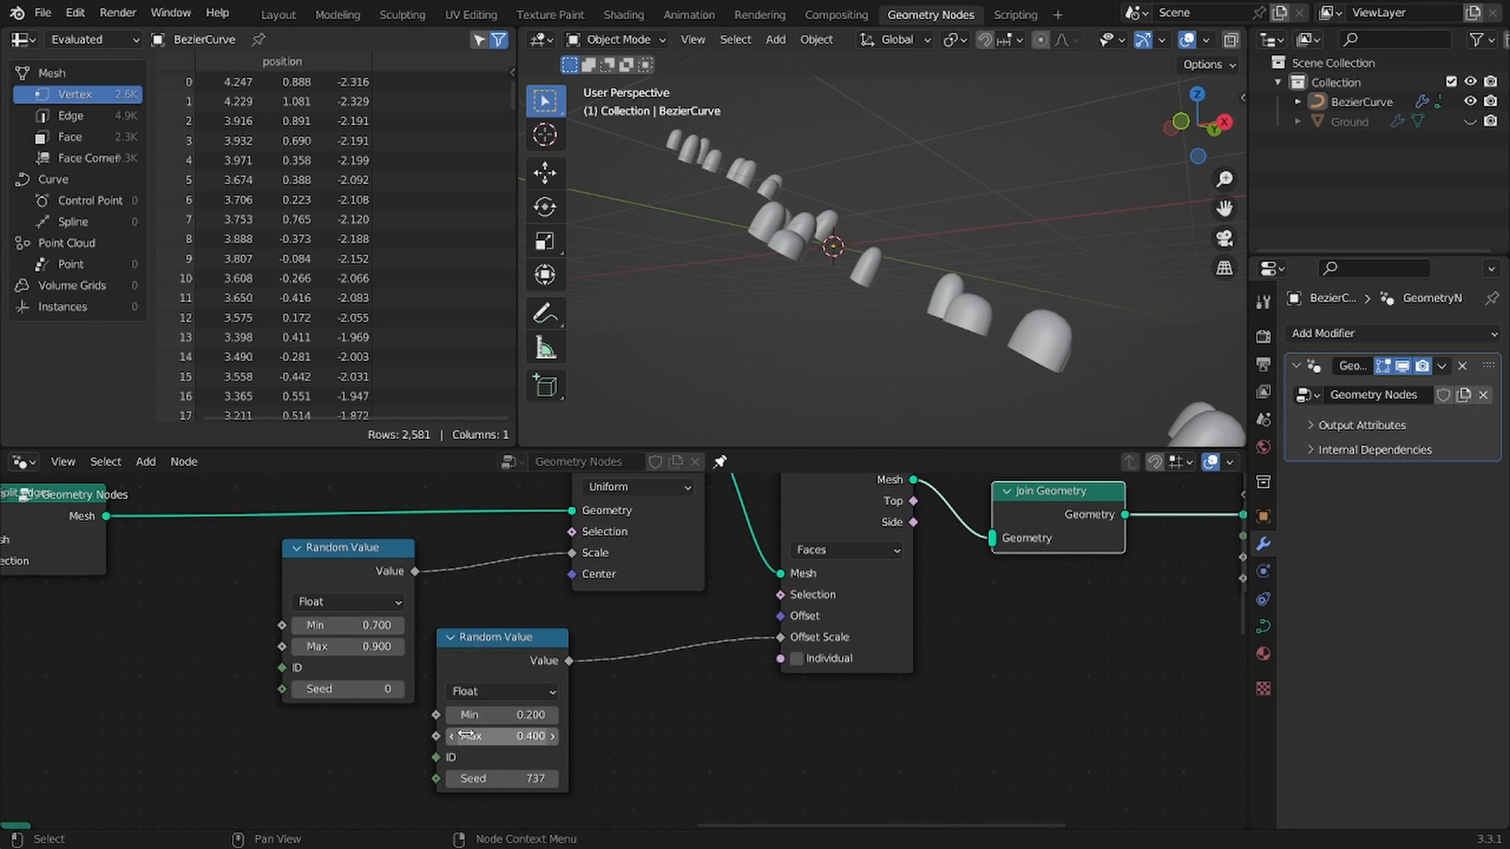
# Step: Connect Scale Elements' Geometry output to Join Geometry as well, adding the base faces to the extruded blocks
pyautogui.moveTo(950, 625); pyautogui.dragTo(778, 709, button='middle')
pyautogui.moveTo(899, 623); pyautogui.dragTo(933, 608)
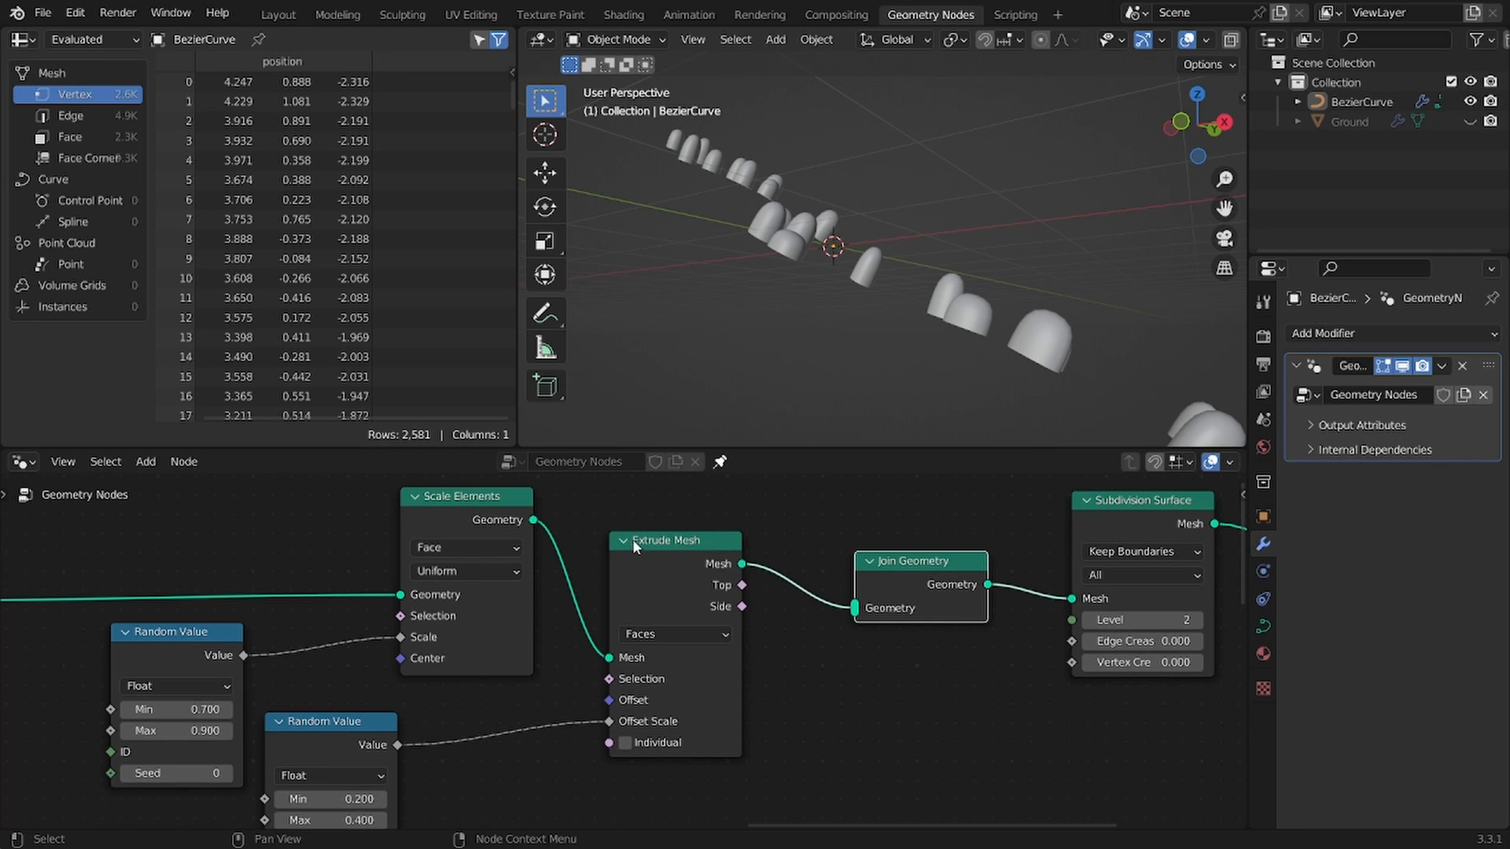
pyautogui.click(511, 527)
pyautogui.moveTo(533, 519); pyautogui.dragTo(851, 615)
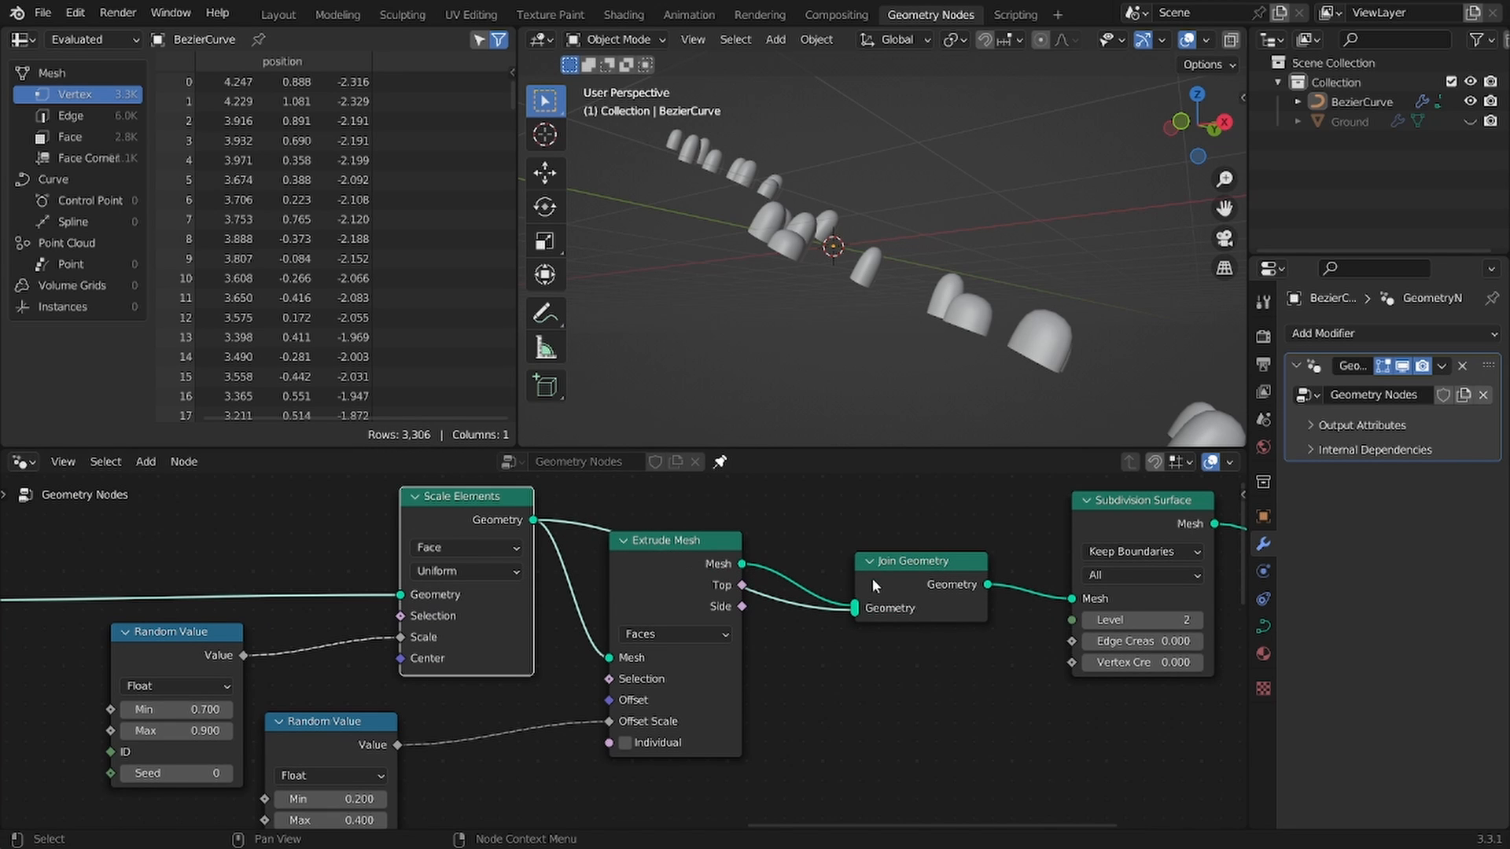
pyautogui.moveTo(928, 283); pyautogui.dragTo(1014, 330, button='middle')
# Step: Insert a Merge by Distance node between Join Geometry and Subdivision Surface
pyautogui.moveTo(1045, 544); pyautogui.dragTo(770, 625, button='middle')
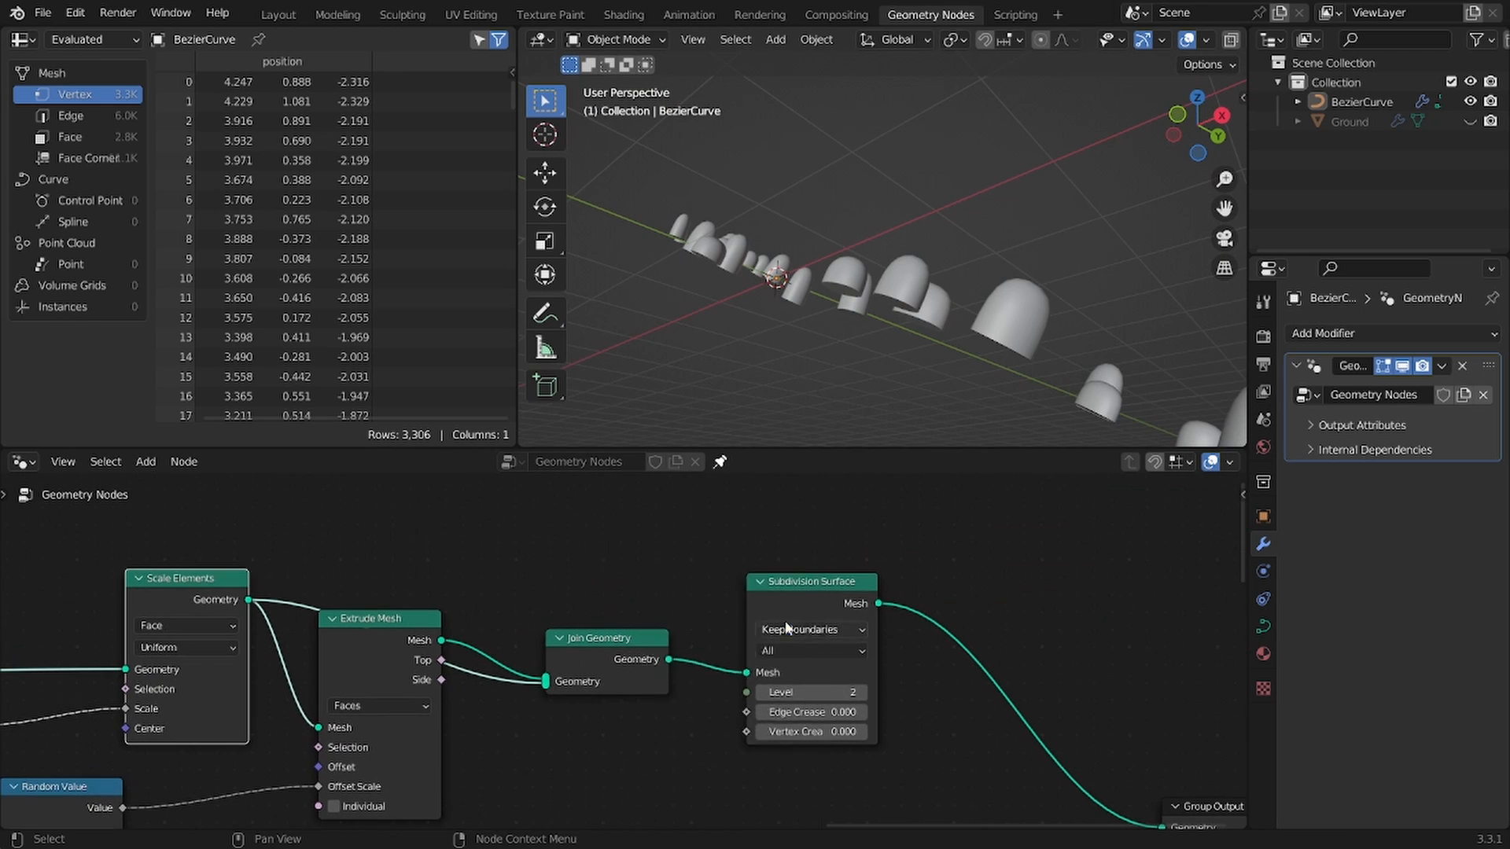
pyautogui.hotkey('shift', 'a')
pyautogui.click(697, 422)
pyautogui.write('merge')
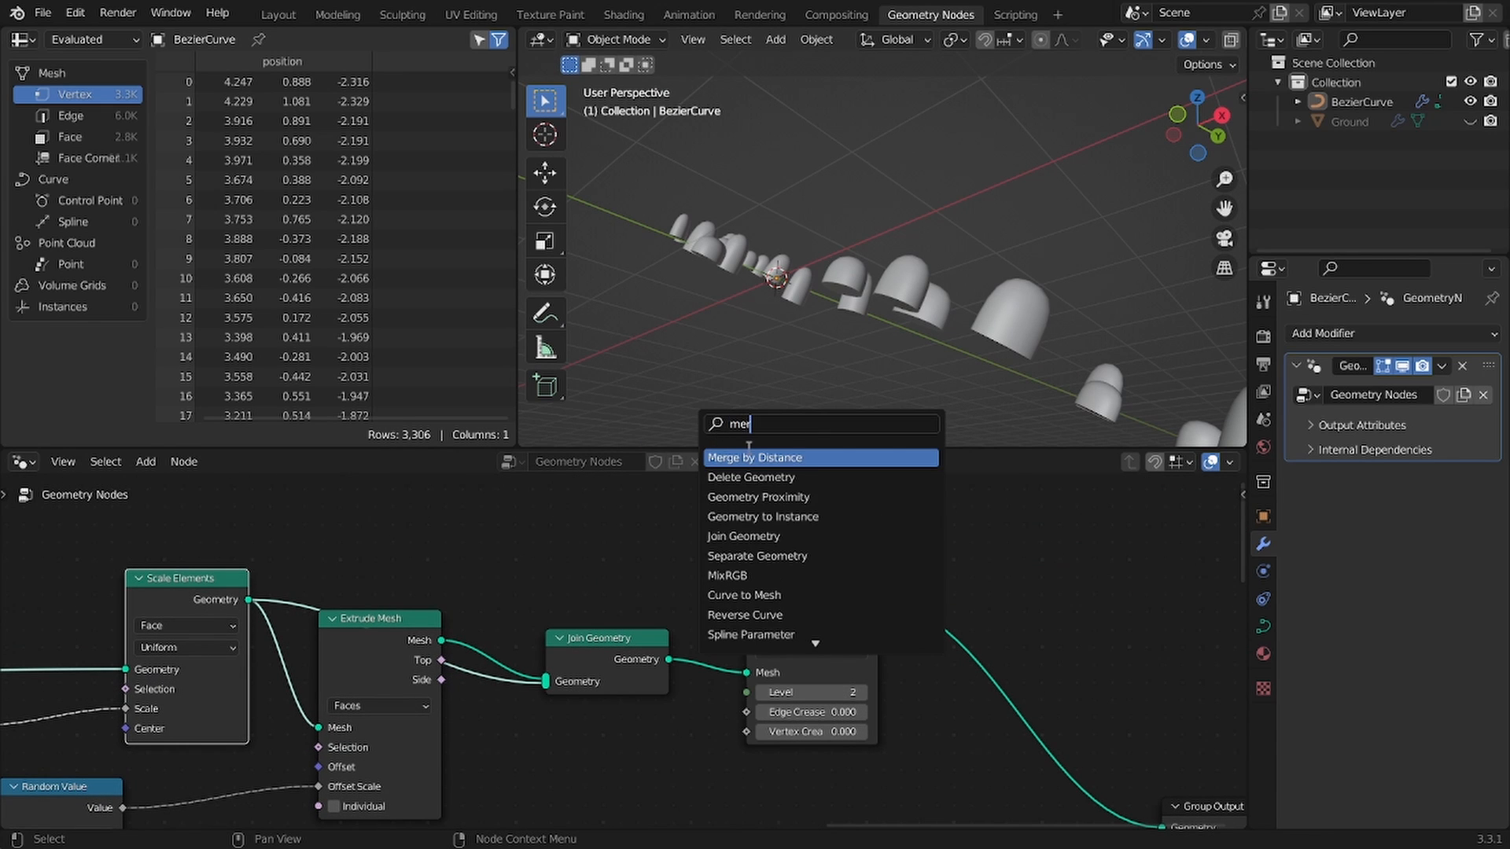
pyautogui.press('Return')
pyautogui.click(965, 575)
pyautogui.moveTo(964, 568); pyautogui.dragTo(752, 659)
pyautogui.moveTo(953, 240); pyautogui.dragTo(956, 270, button='middle')
pyautogui.moveTo(1001, 660); pyautogui.dragTo(961, 632, button='middle')
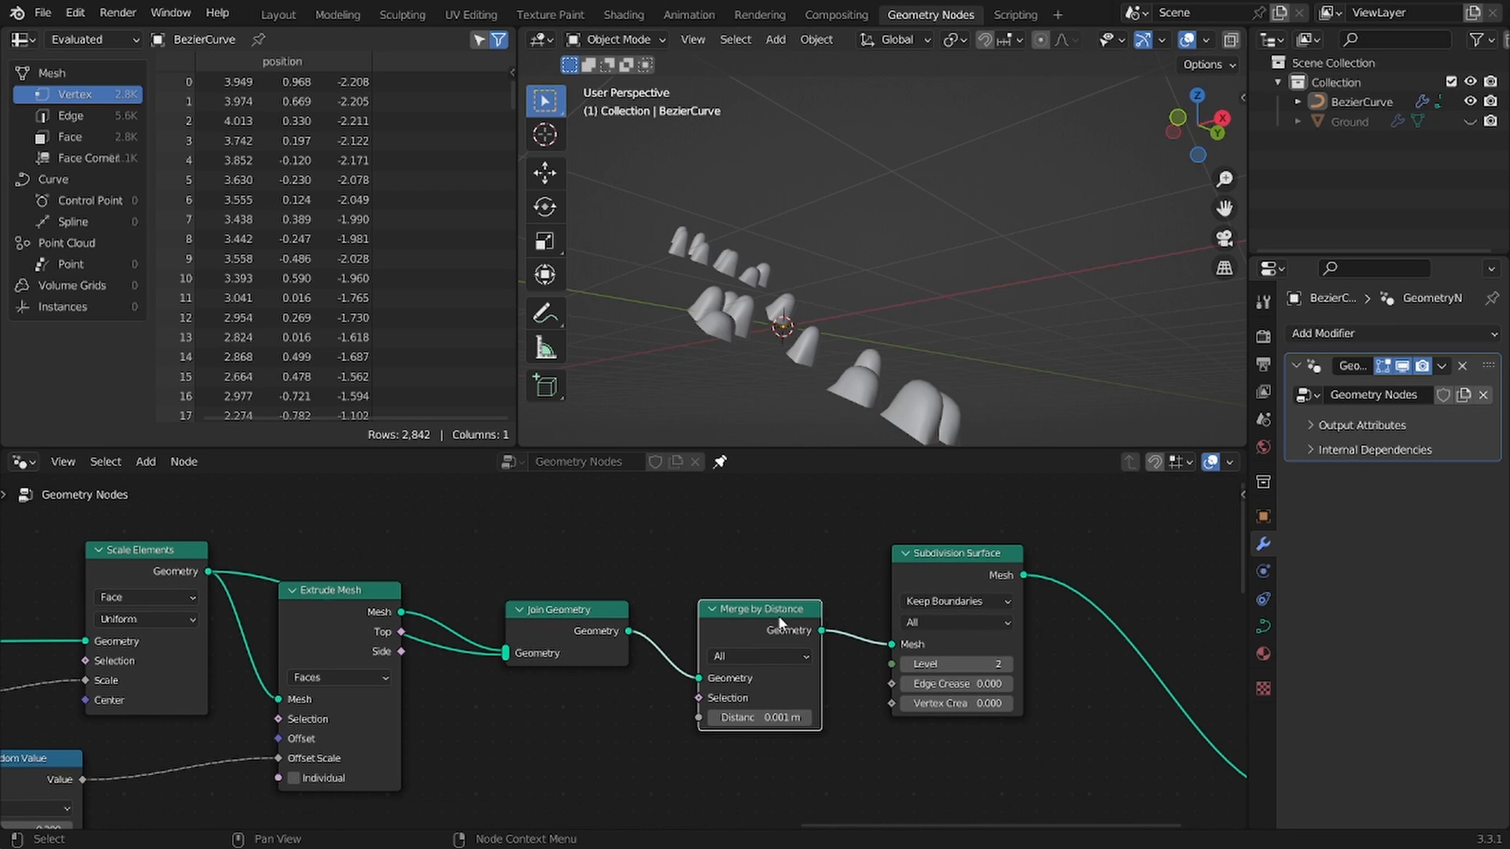
# Step: Relocate Merge by Distance to between Subdivision Surface and Group Output, and save the file
pyautogui.keyDown('alt'); pyautogui.moveTo(776, 615); pyautogui.dragTo(1160, 597); pyautogui.keyUp('alt')
pyautogui.moveTo(1196, 620); pyautogui.dragTo(824, 517, button='middle')
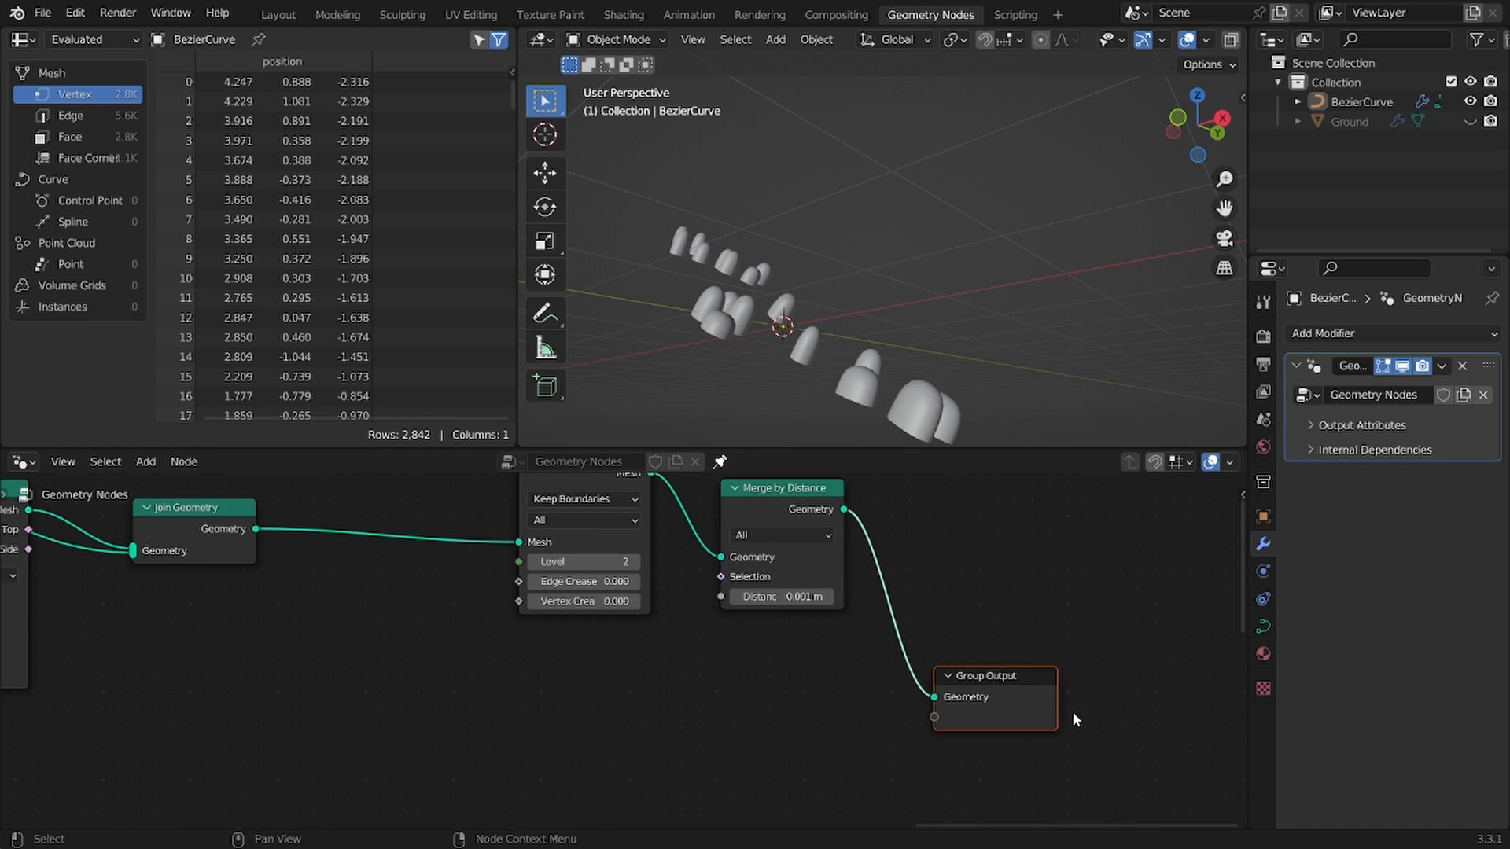
pyautogui.moveTo(1069, 711); pyautogui.dragTo(1173, 706)
pyautogui.hotkey('ctrl', 's')
# Step: Move the Subdivision Surface and Merge by Distance nodes closer to Join Geometry
pyautogui.scroll(-3, 936, 277)
pyautogui.moveTo(899, 698); pyautogui.dragTo(644, 547)
pyautogui.press('g')
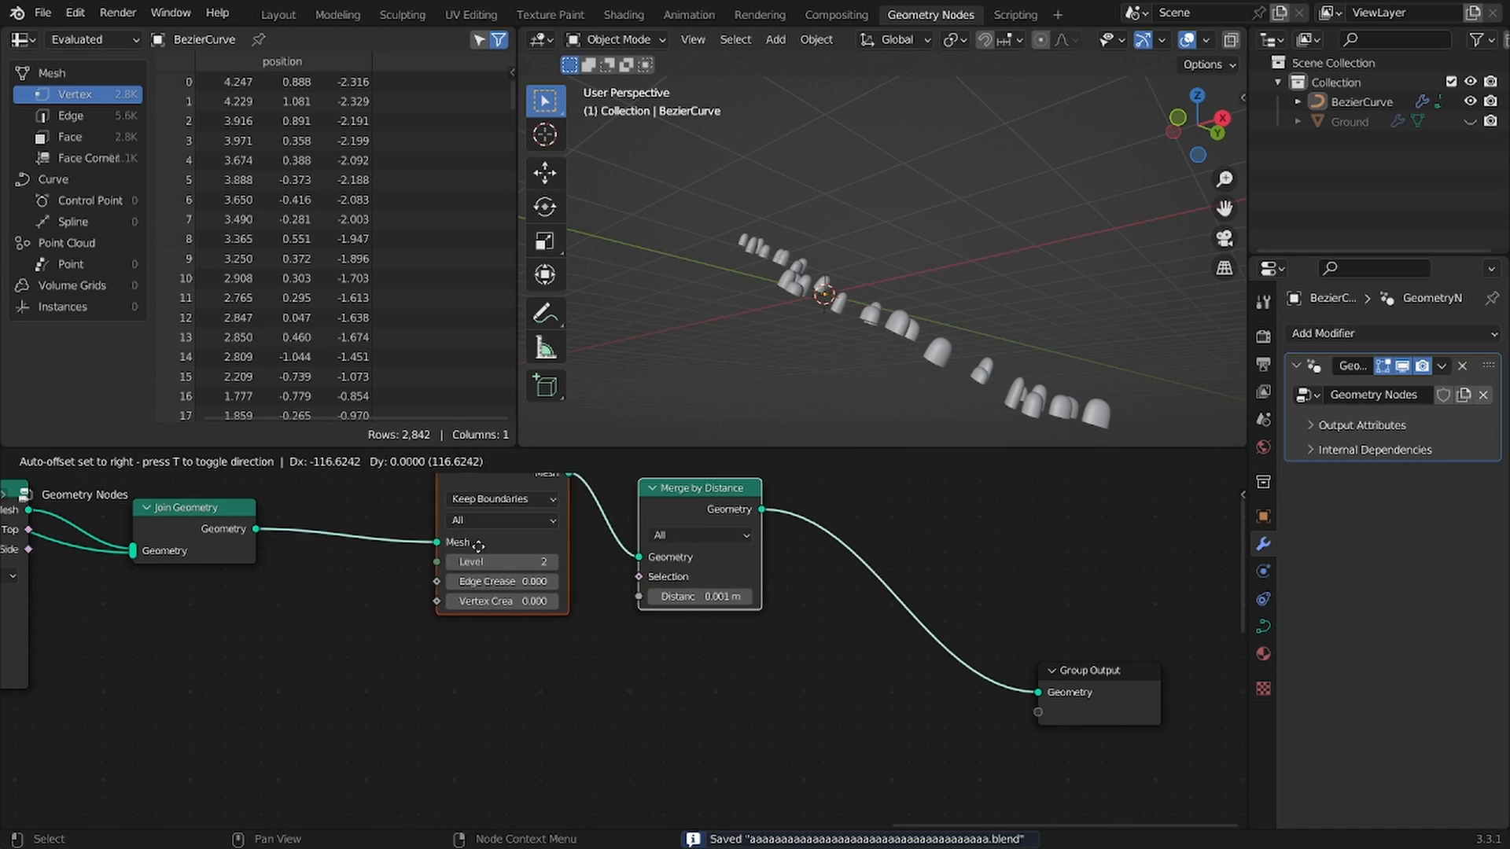
pyautogui.click(431, 550)
pyautogui.moveTo(728, 647); pyautogui.dragTo(593, 585)
pyautogui.press('g')
pyautogui.click(665, 527)
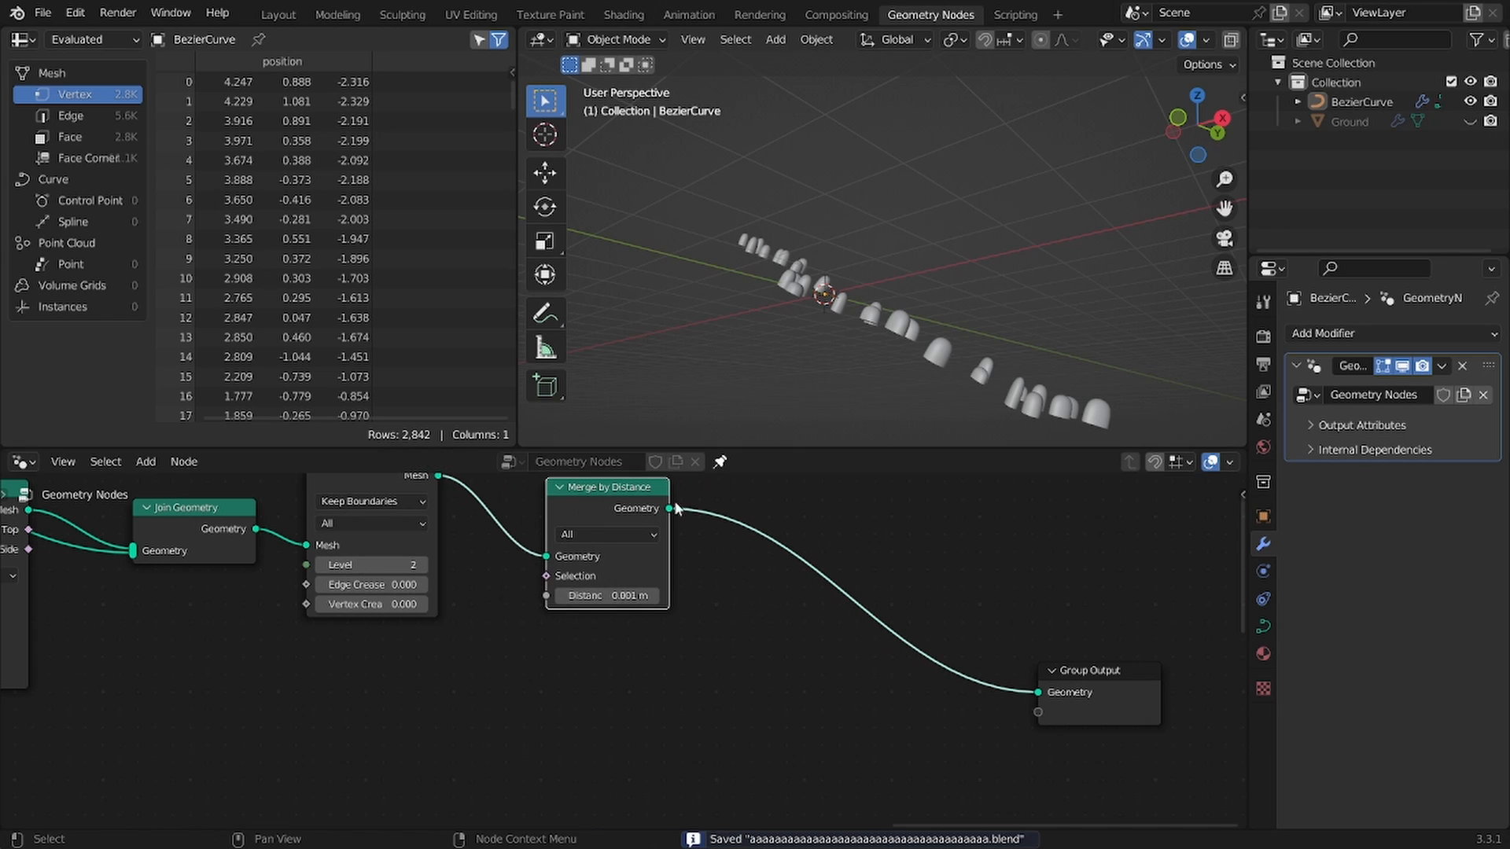
# Step: Set the Subdivision Surface node's Edge Crease to 0.185 and save the file
pyautogui.scroll(5, 767, 334)
pyautogui.moveTo(767, 336); pyautogui.dragTo(775, 328, button='middle')
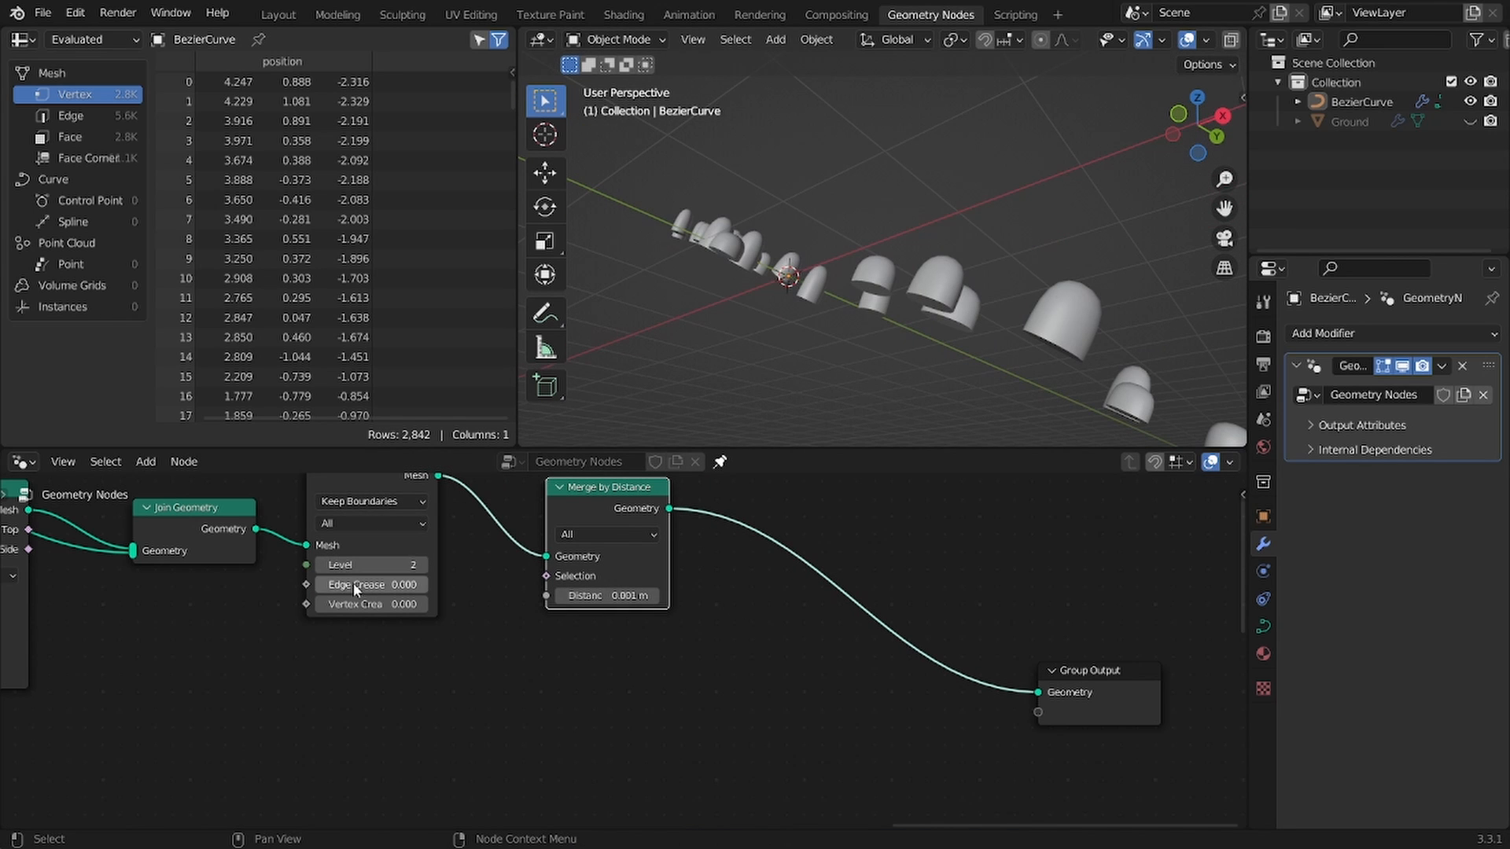
pyautogui.moveTo(352, 584)
pyautogui.mouseDown()
pyautogui.moveTo(384, 584)
pyautogui.moveTo(372, 584)
pyautogui.mouseUp()
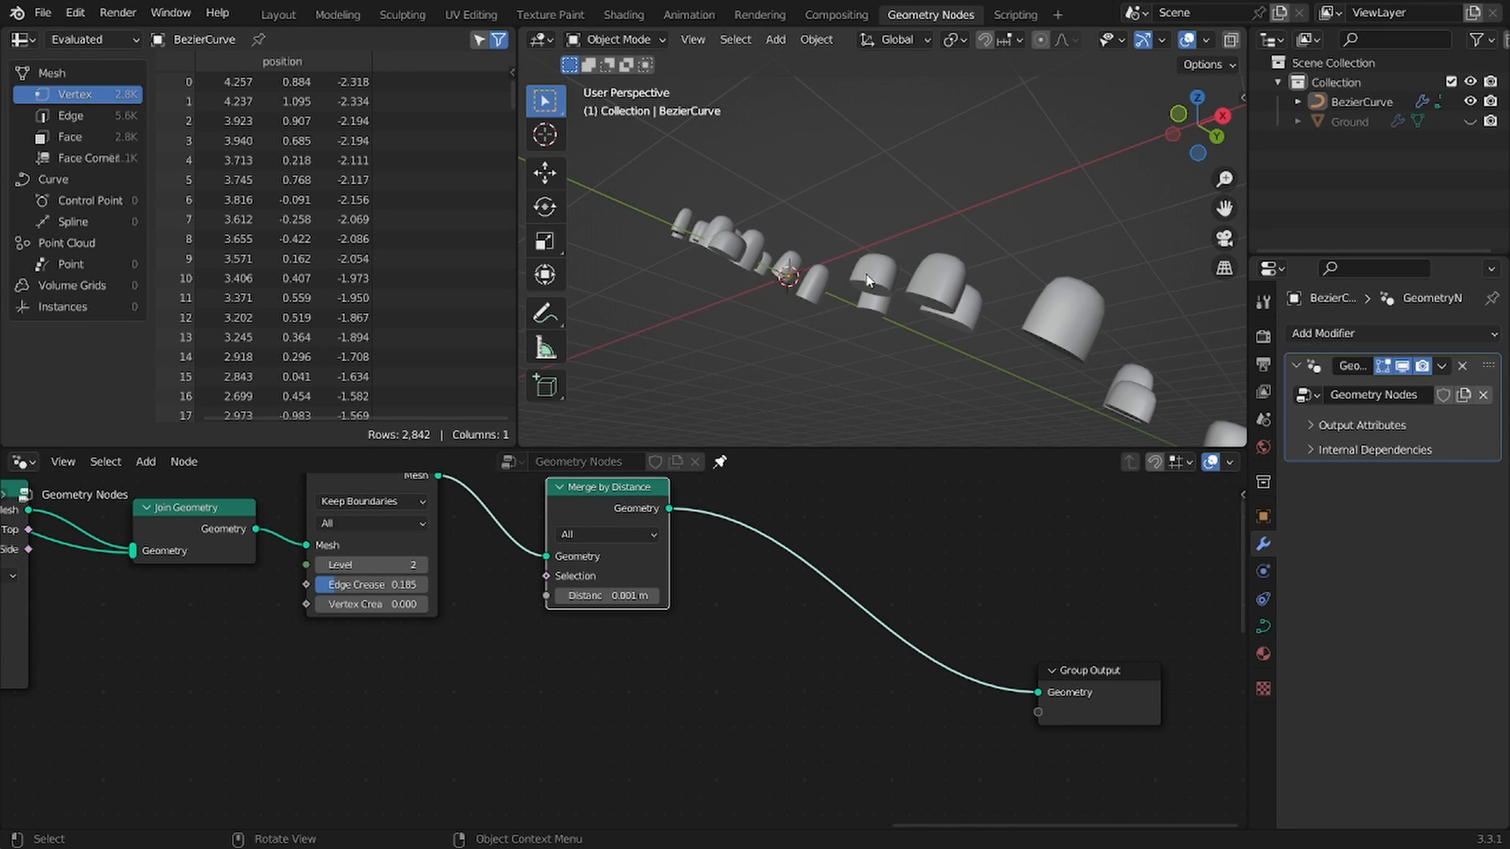
pyautogui.scroll(-5, 864, 263)
pyautogui.moveTo(859, 247); pyautogui.dragTo(857, 308, button='middle')
pyautogui.scroll(4, 815, 337)
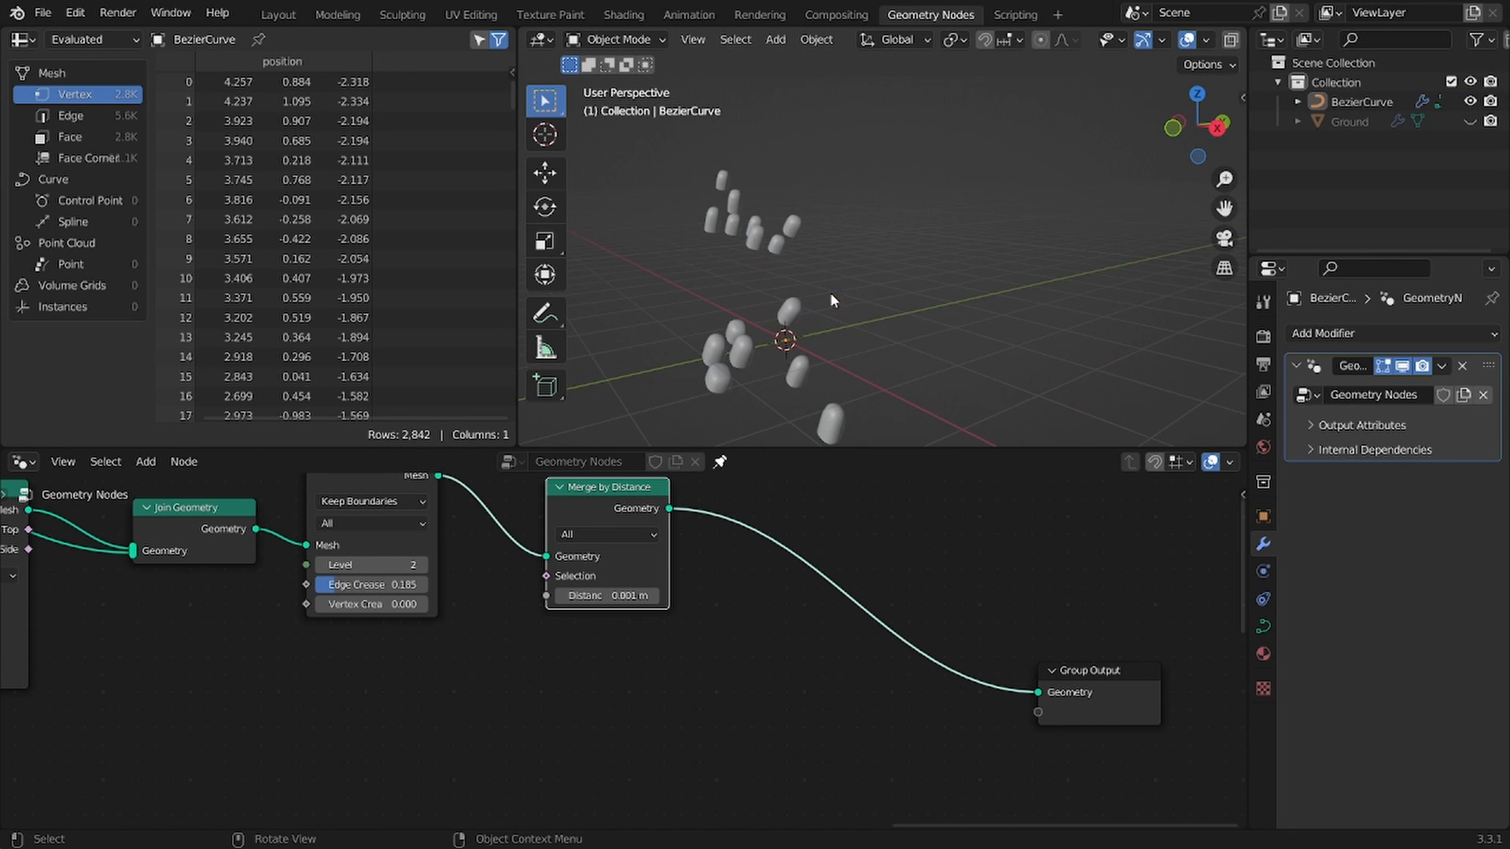
pyautogui.click(831, 292)
pyautogui.hotkey('ctrl', 's')
# Step: Insert a Set Position node after Merge by Distance and shift it with Group Output to leave room for more nodes
pyautogui.scroll(1, 592, 601)
pyautogui.moveTo(281, 614); pyautogui.dragTo(775, 611, button='middle')
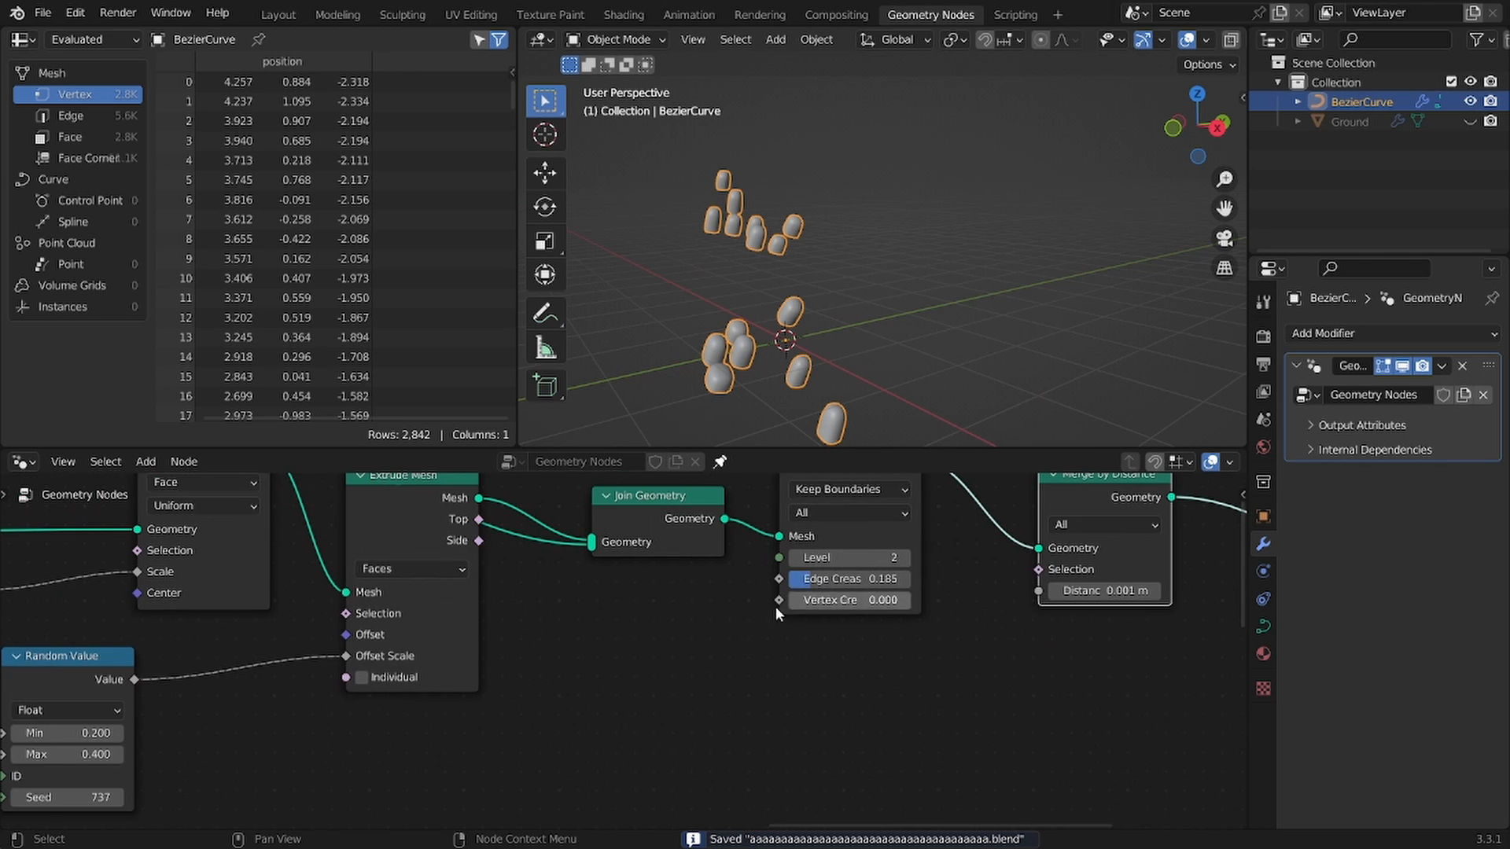
pyautogui.scroll(-2, 970, 578)
pyautogui.hotkey('shift', 'a')
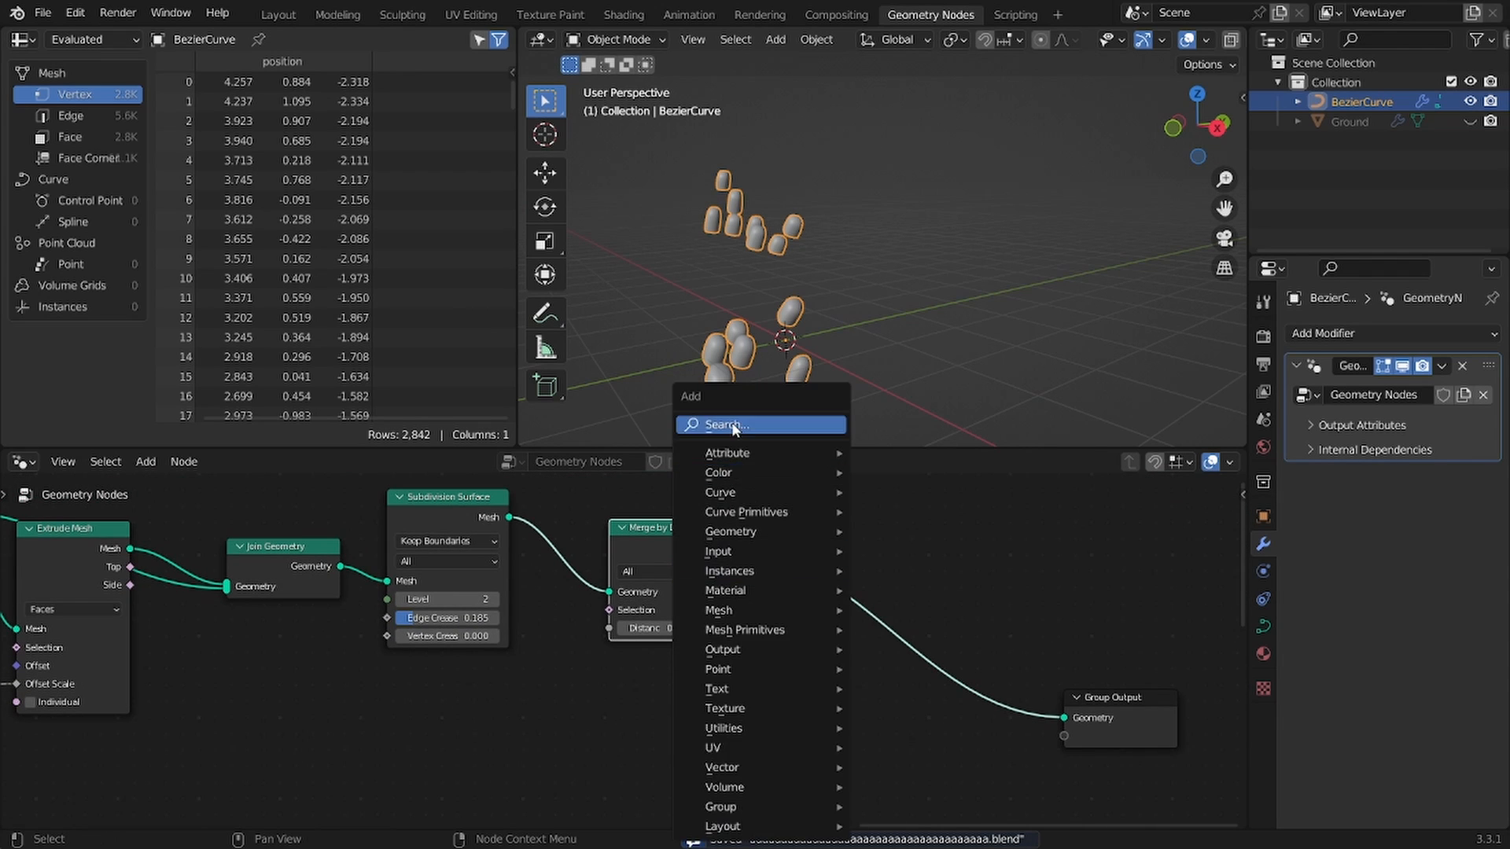
pyautogui.write('set po')
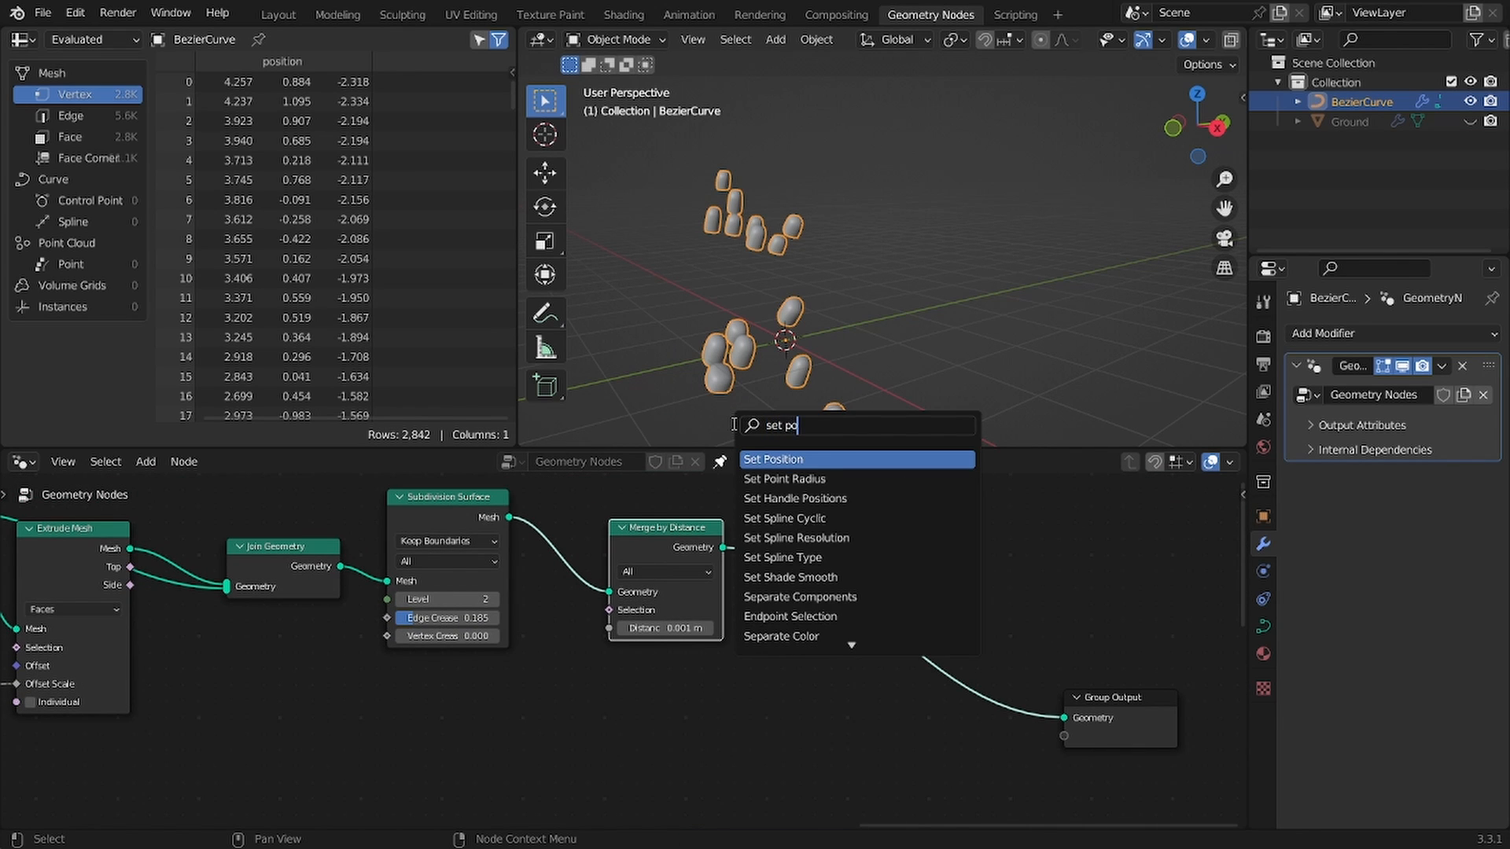
pyautogui.press('Return')
pyautogui.click(858, 572)
pyautogui.scroll(-4, 1098, 732)
pyautogui.moveTo(1040, 732); pyautogui.dragTo(846, 665)
pyautogui.press('g')
pyautogui.click(1057, 647)
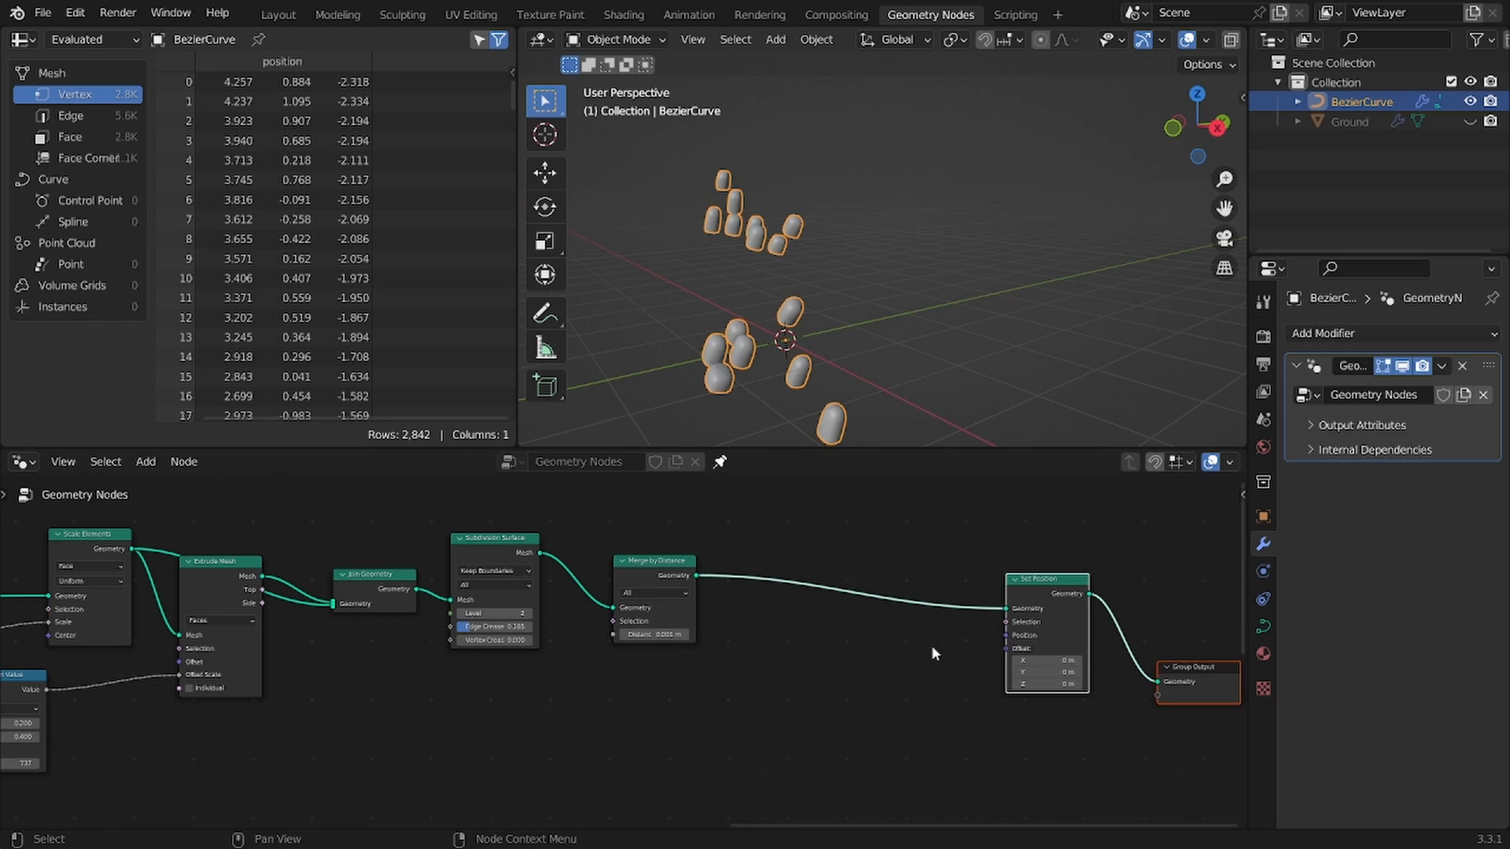
# Step: Add a Noise Texture node with its Color output driving Set Position's Offset, and save the file
pyautogui.hotkey('shift', 'a')
pyautogui.click(752, 425)
pyautogui.write('nois')
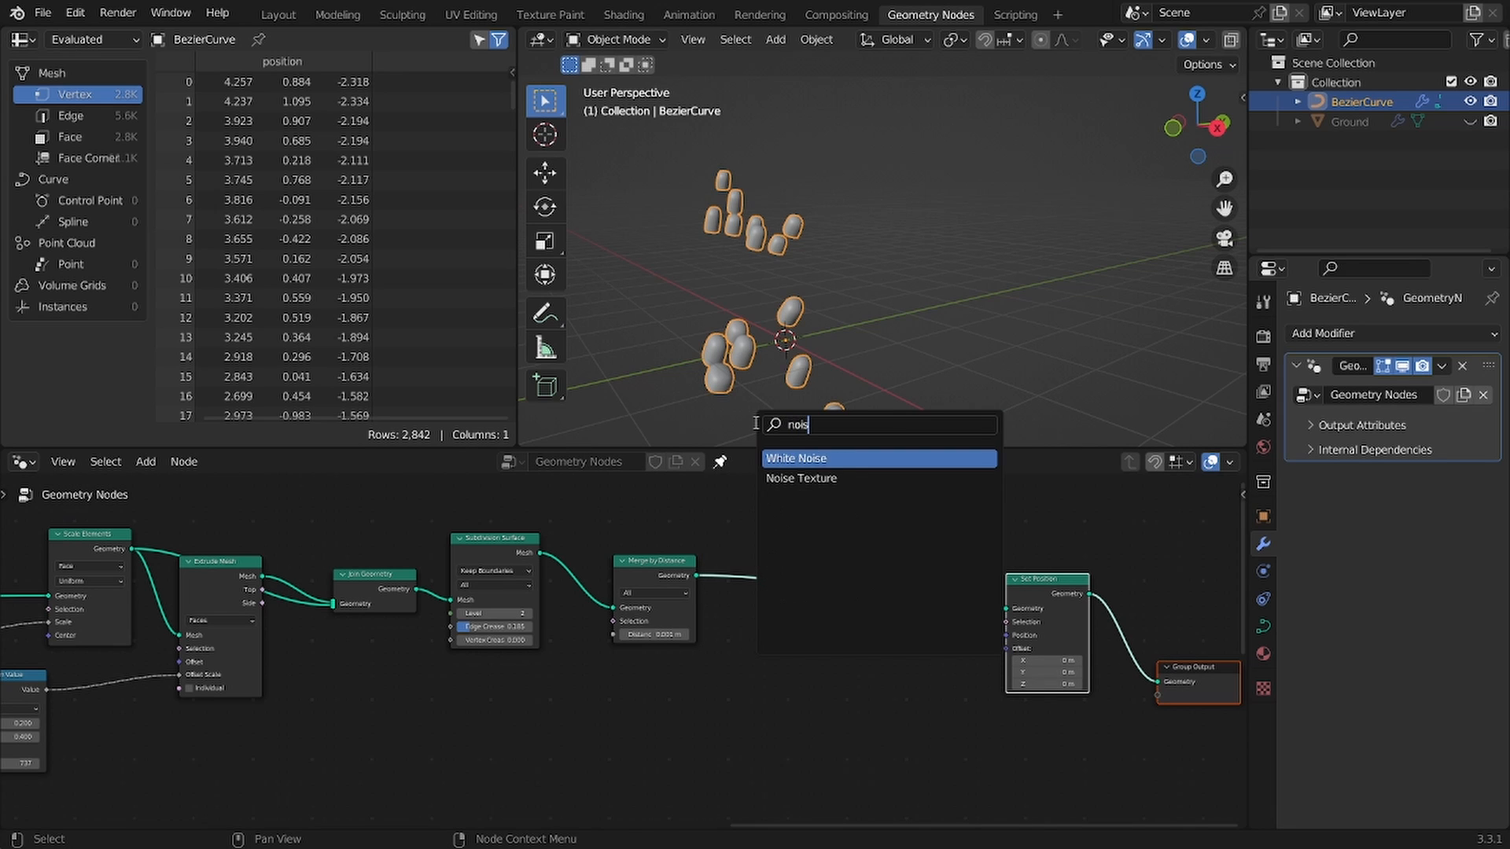
pyautogui.press('Return')
pyautogui.click(697, 580)
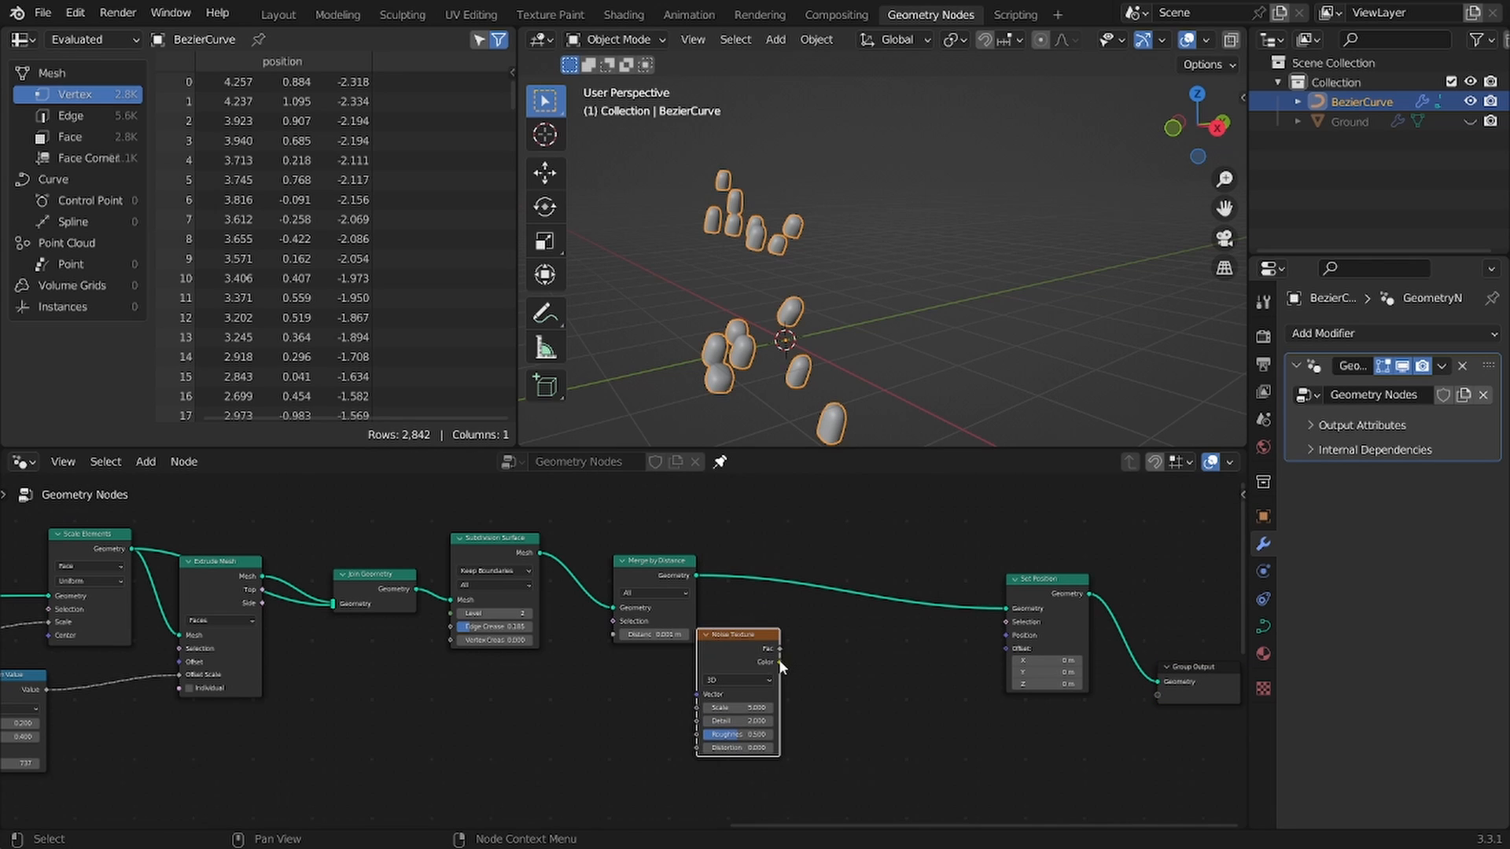
pyautogui.moveTo(1012, 651); pyautogui.dragTo(1010, 649)
pyautogui.moveTo(932, 425); pyautogui.dragTo(912, 388, button='middle')
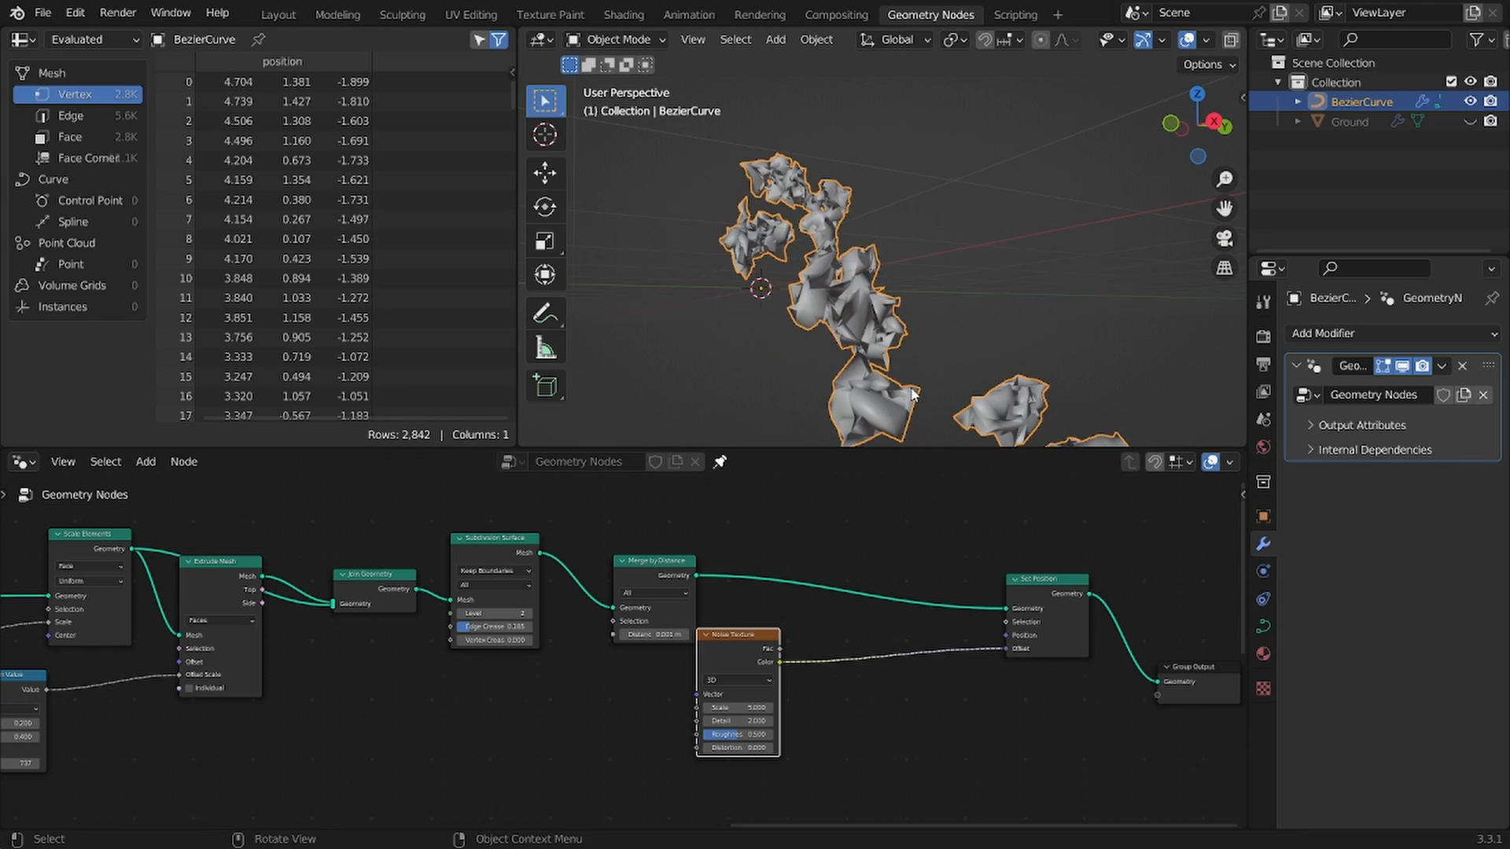
pyautogui.hotkey('ctrl', 's')
pyautogui.click(927, 290)
pyautogui.moveTo(857, 341)
pyautogui.mouseDown(button='middle')
pyautogui.moveTo(1002, 369)
pyautogui.moveTo(1036, 333)
pyautogui.moveTo(848, 313)
pyautogui.moveTo(854, 346)
pyautogui.mouseUp(button='middle')
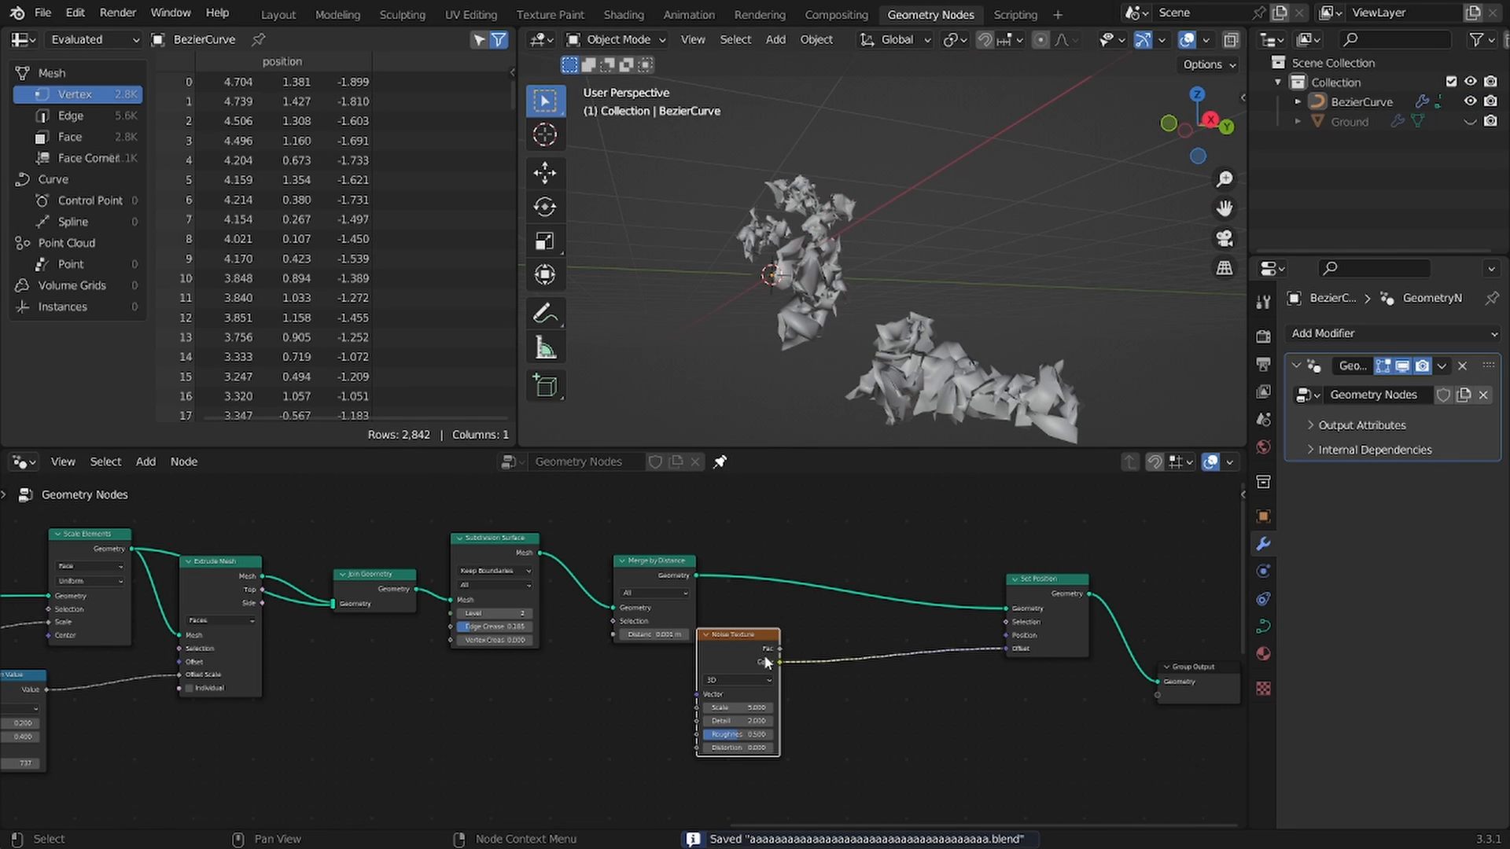
pyautogui.press('m')
pyautogui.press('m')
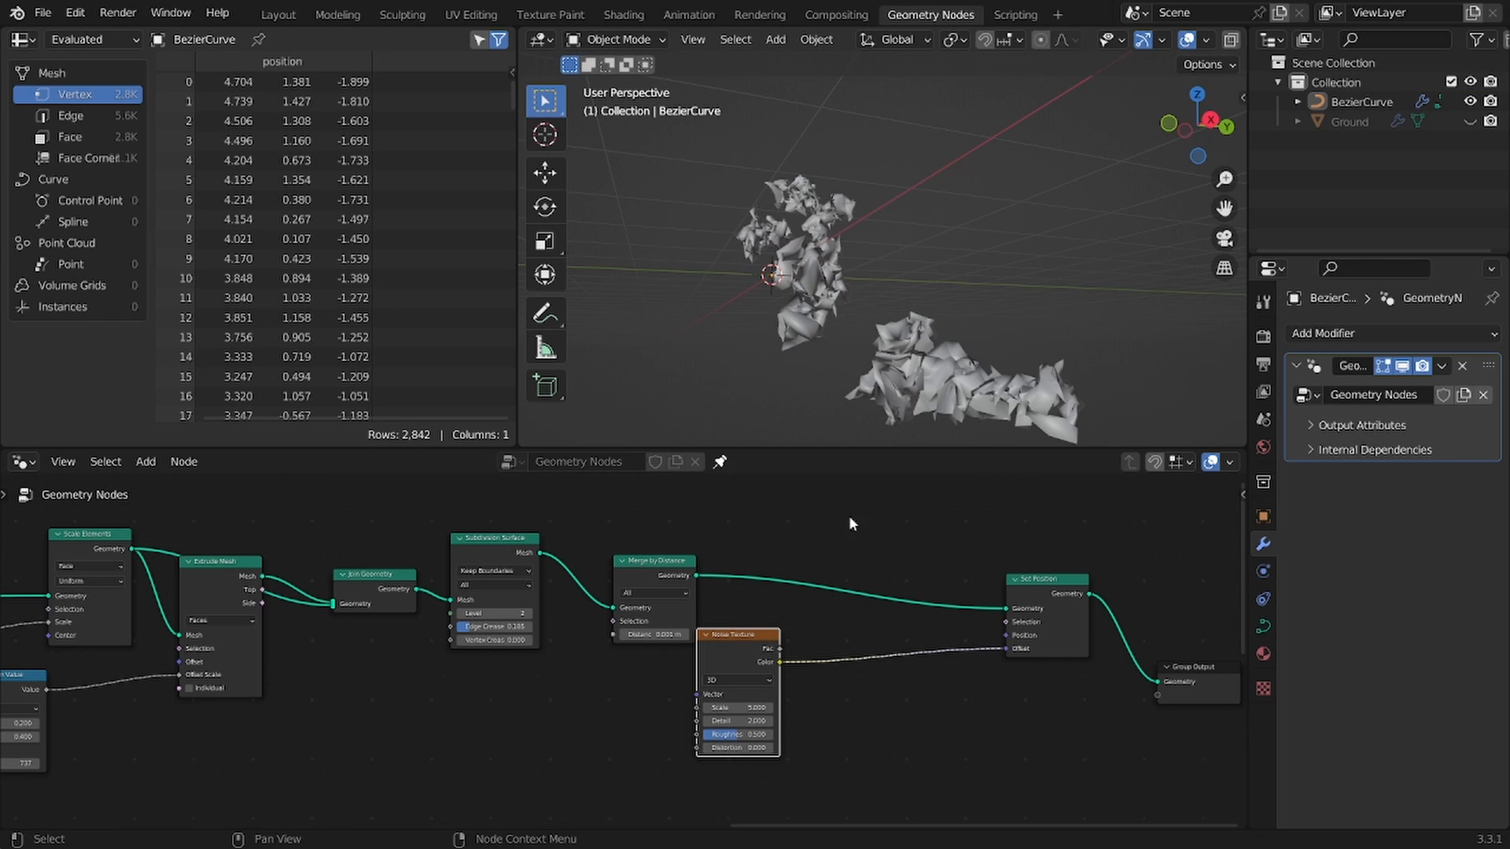
# Step: Insert a Vector Math node set to Subtract between Noise Texture and Set Position, subtracting 0.5 on all three axes
pyautogui.hotkey('shift', 'a')
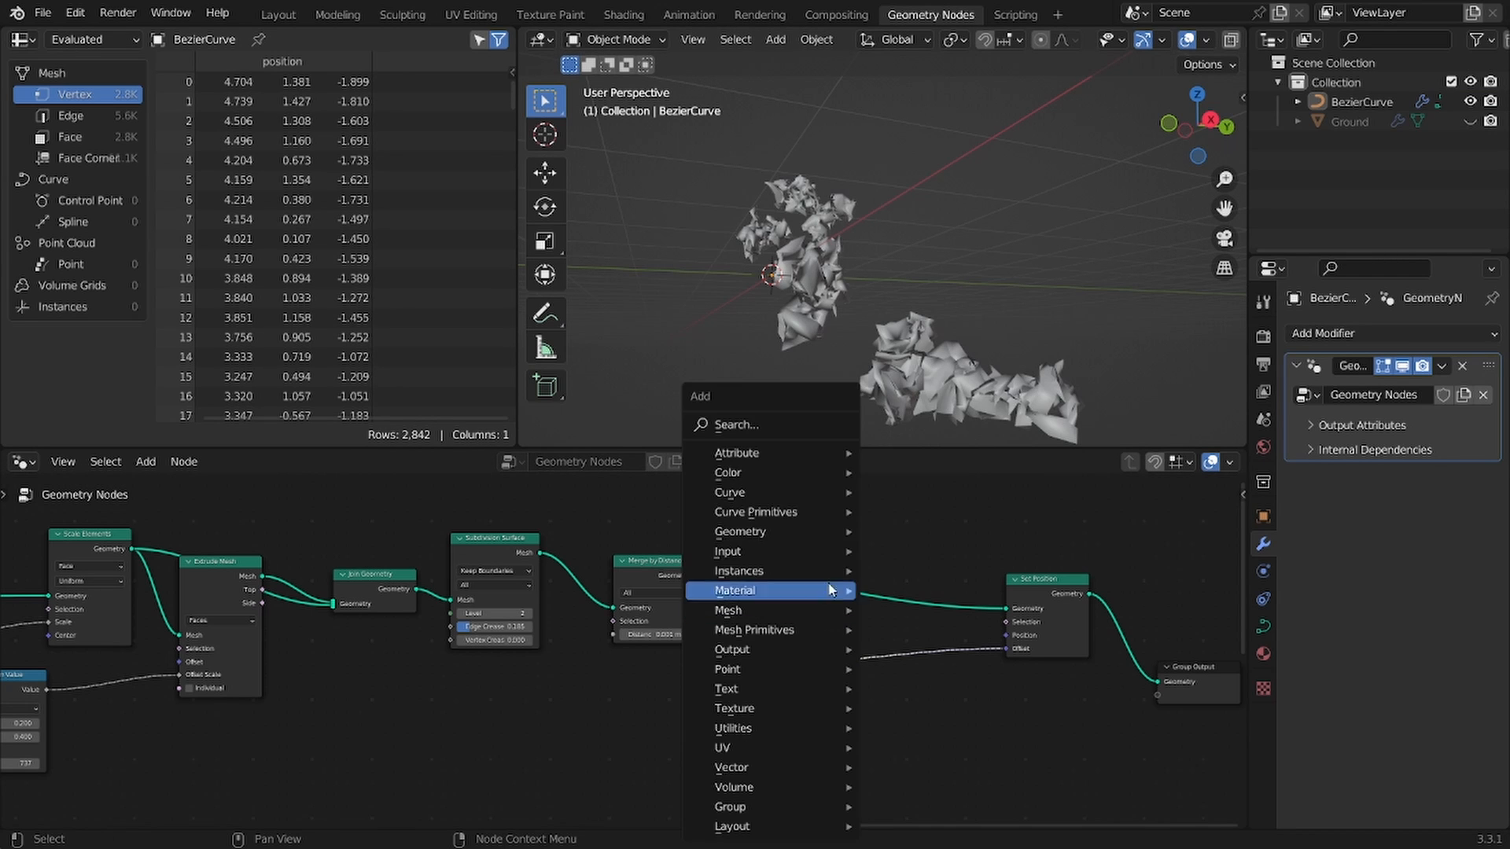
pyautogui.click(762, 412)
pyautogui.write('vec')
pyautogui.click(803, 473)
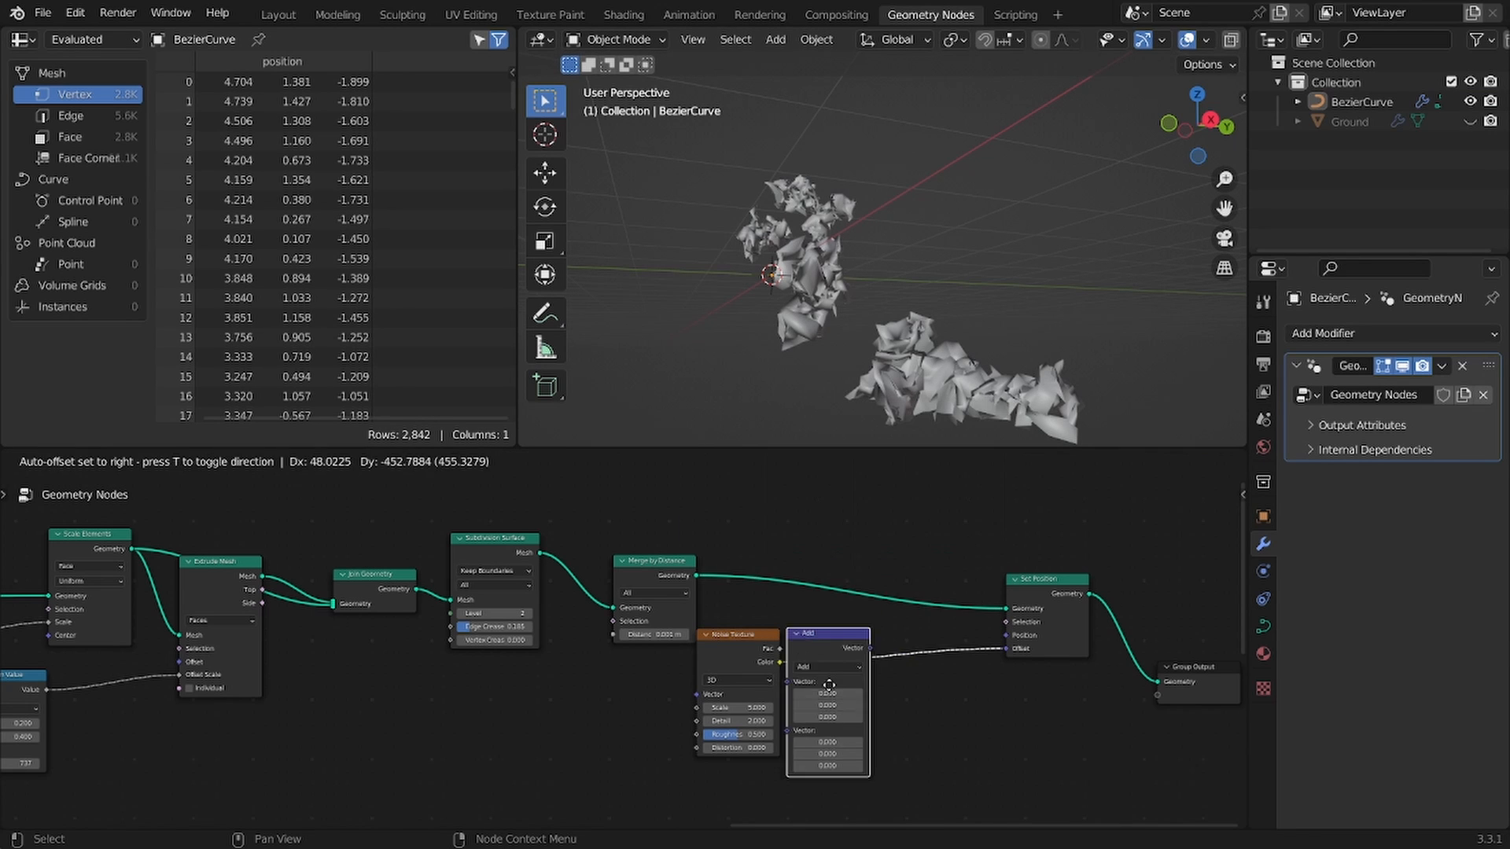
pyautogui.click(864, 690)
pyautogui.click(856, 672)
pyautogui.press('s')
pyautogui.click(874, 715)
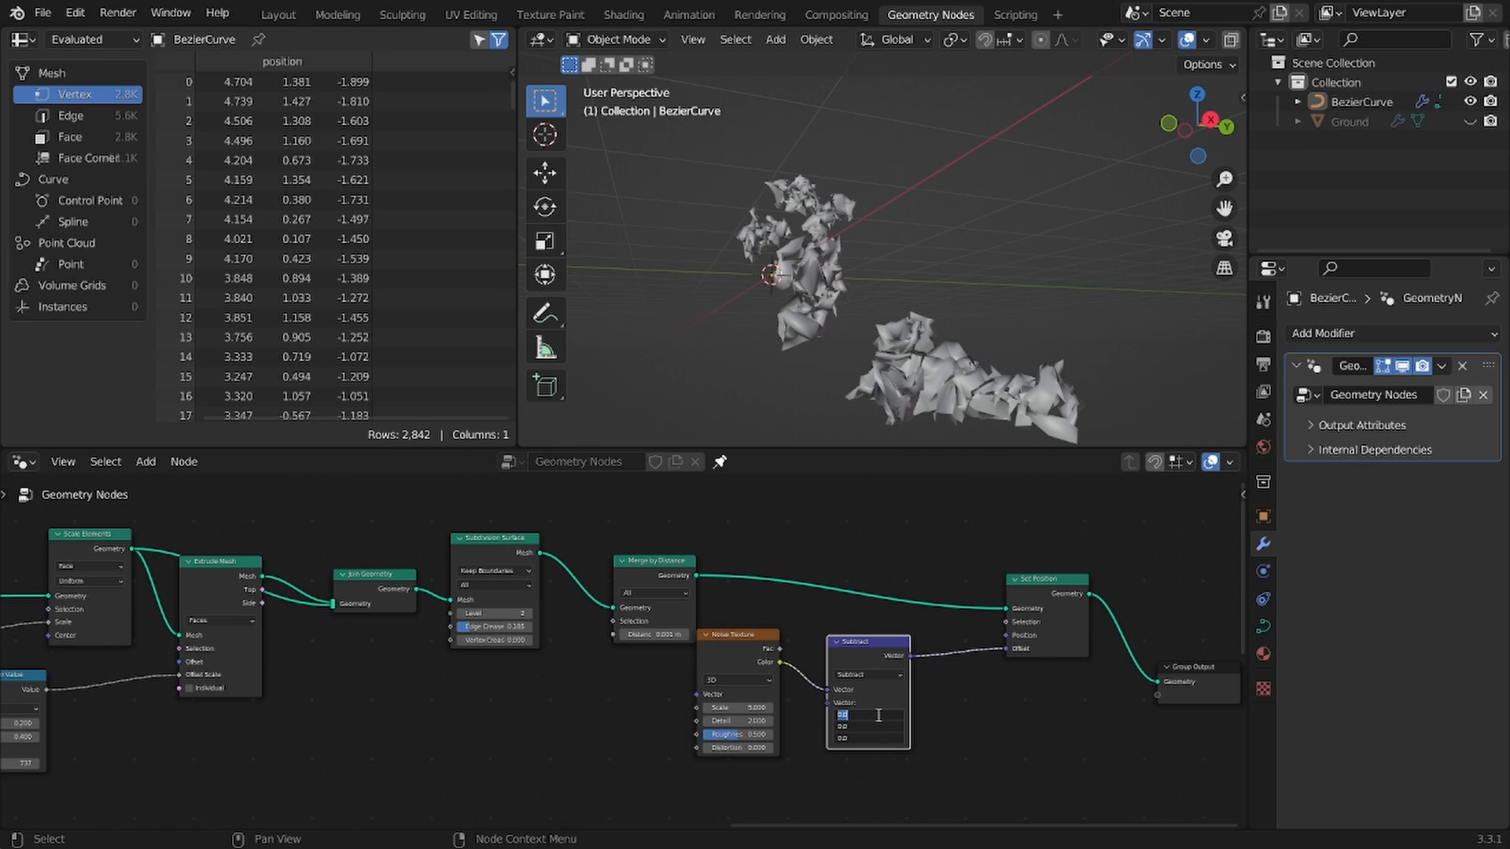
pyautogui.write('0.5')
pyautogui.press('Return')
# Step: Move the Noise Texture and Subtract nodes farther from Set Position
pyautogui.moveTo(934, 775); pyautogui.dragTo(732, 729)
pyautogui.press('g')
pyautogui.click(786, 714)
pyautogui.hotkey('shift', 'd')
pyautogui.click(833, 674)
pyautogui.hotkey('ctrl', 'z')
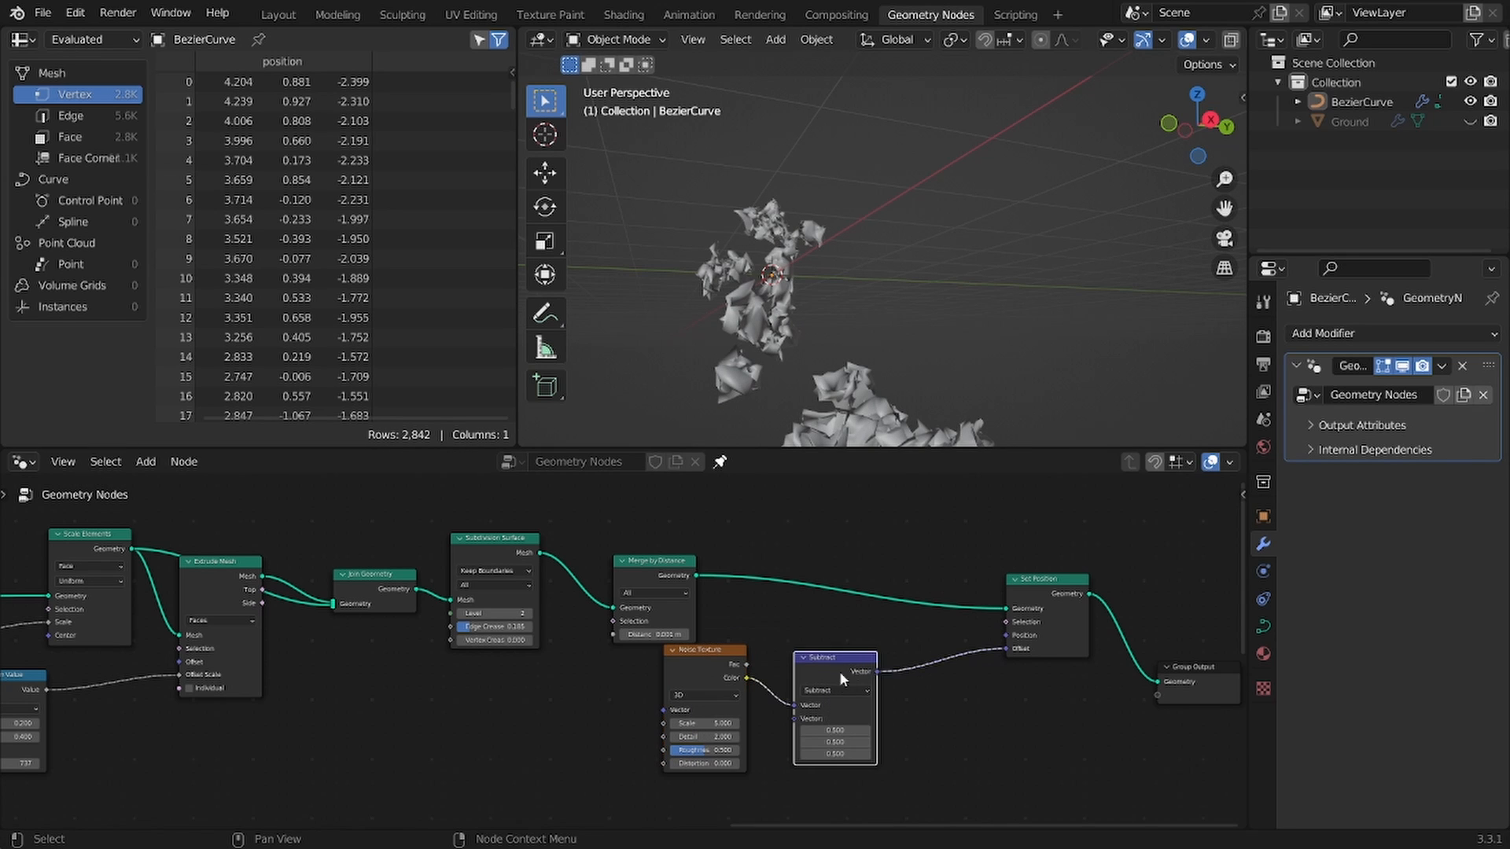
# Step: Duplicate the Subtract node into the link before Set Position and switch the copy's operation to Scale
pyautogui.click(840, 675)
pyautogui.hotkey('shift', 'd')
pyautogui.click(938, 655)
pyautogui.click(977, 673)
pyautogui.click(943, 476)
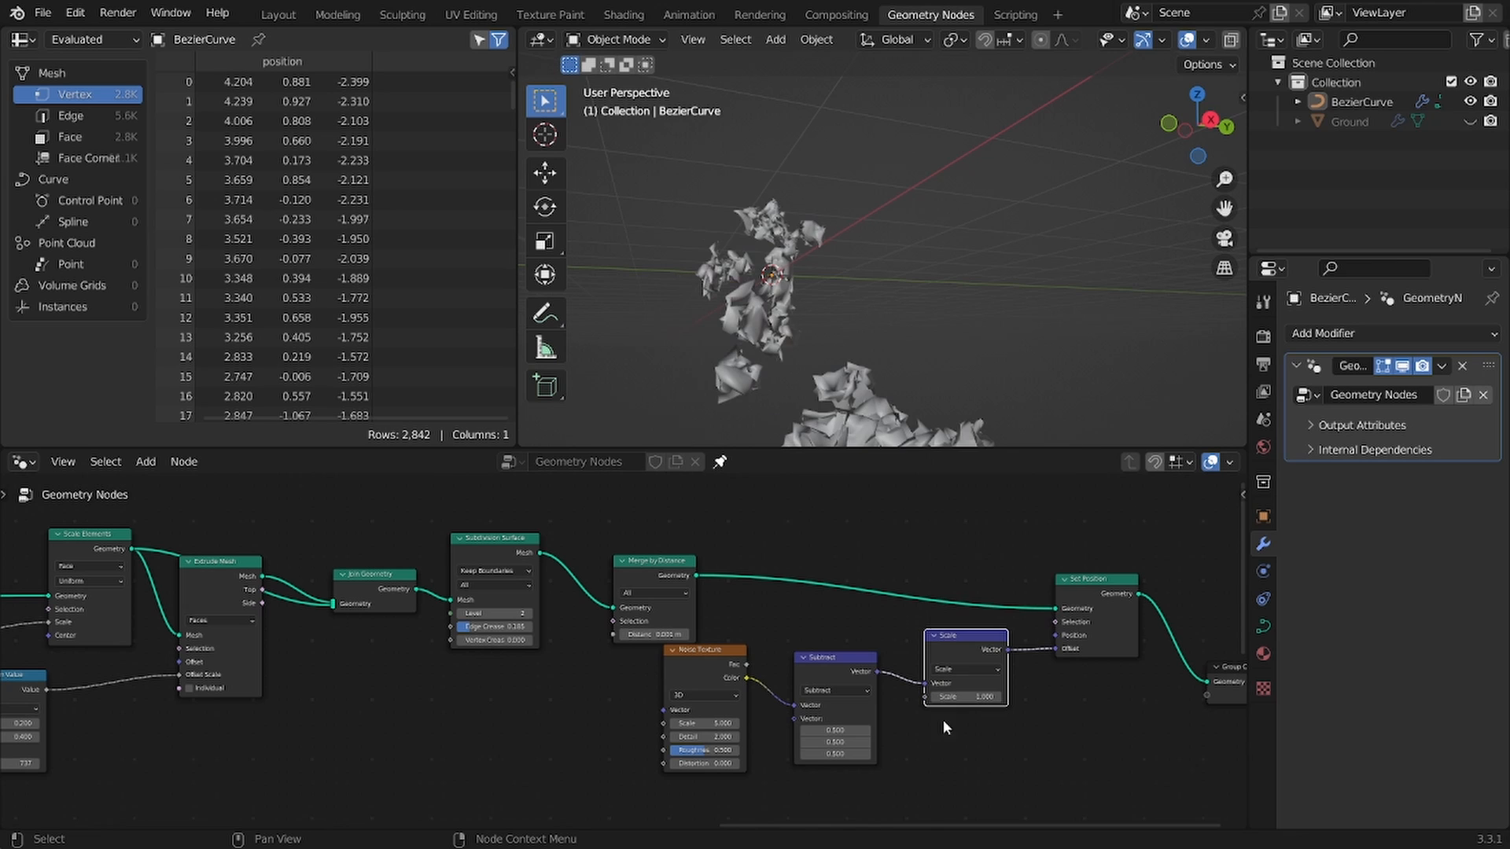
# Step: Set the Scale value of the vector Scale node feeding Set Position's Offset to 0.2
pyautogui.keyDown('shift'); pyautogui.moveTo(965, 697); pyautogui.dragTo(927, 697); pyautogui.keyUp('shift')
pyautogui.write('0.2')
pyautogui.press('Return')
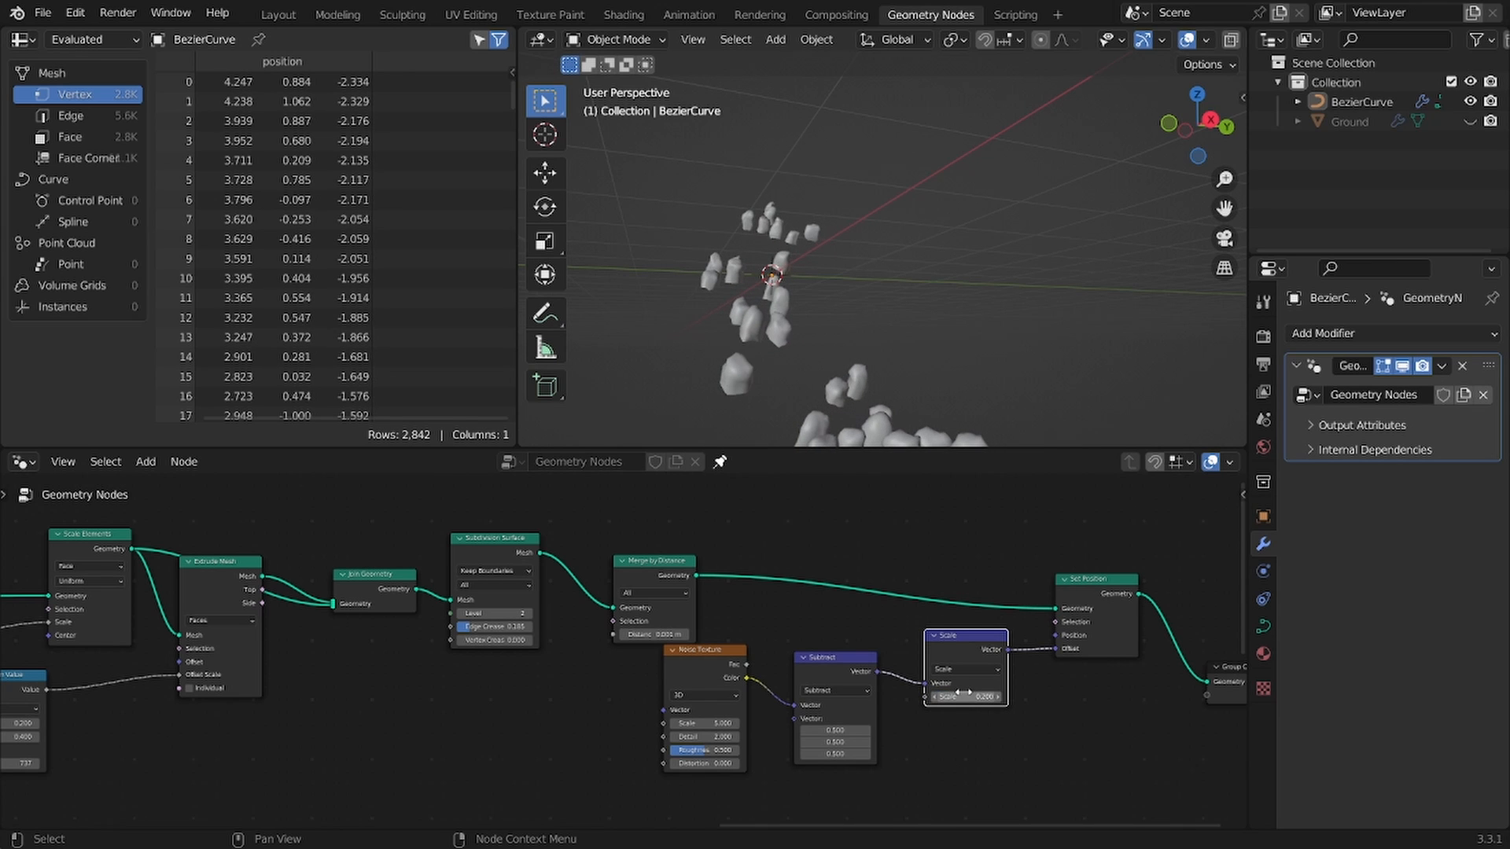
pyautogui.moveTo(691, 350)
pyautogui.mouseDown(button='middle')
pyautogui.moveTo(706, 333)
pyautogui.moveTo(705, 354)
pyautogui.mouseUp(button='middle')
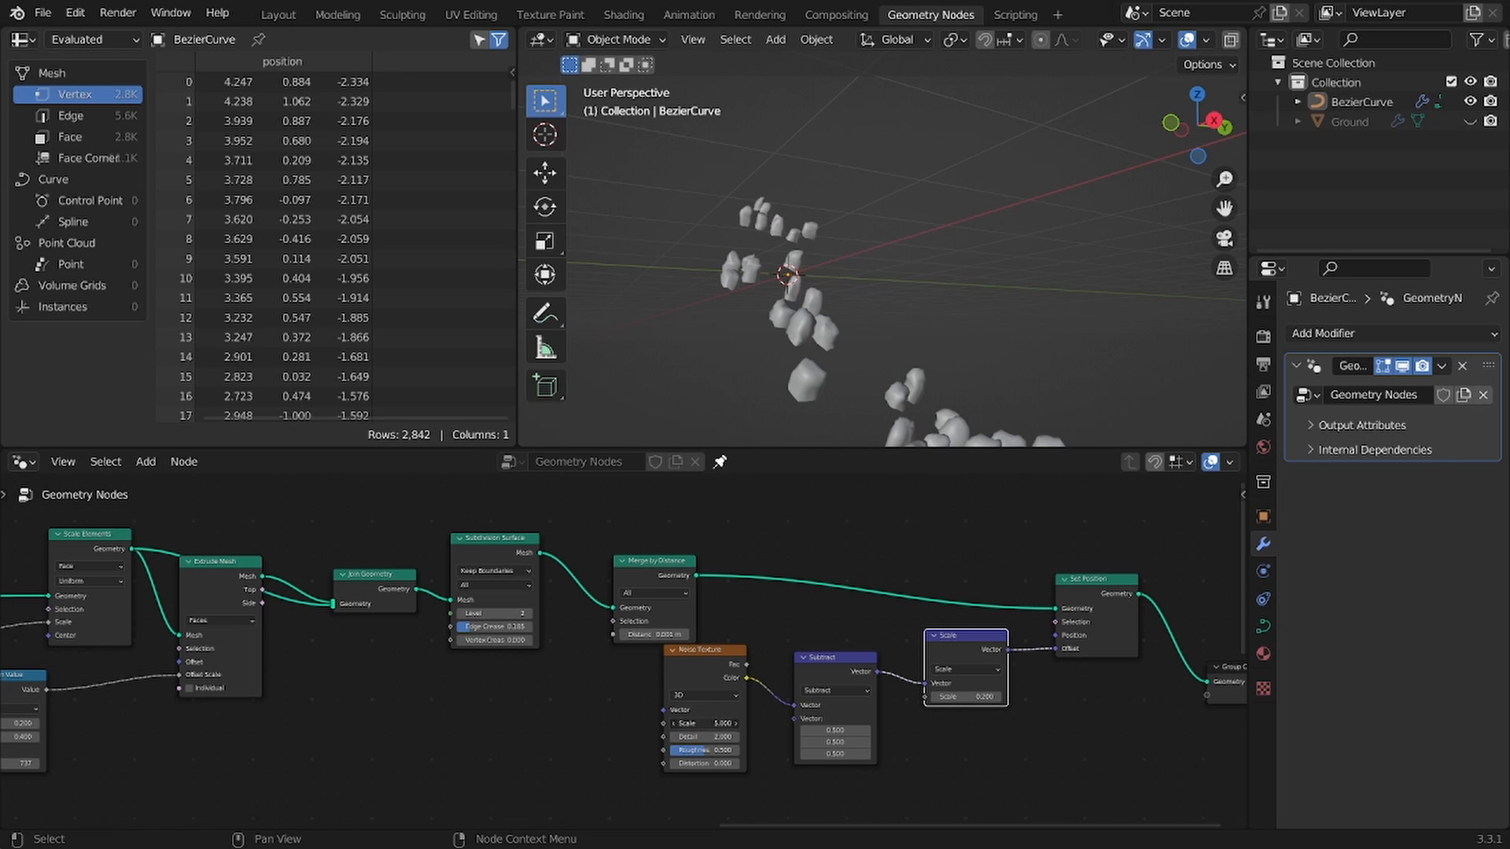
# Step: Set the rock Noise Texture's Detail to 15 and its Scale to 3.2, and save the file
pyautogui.moveTo(857, 336); pyautogui.dragTo(786, 322, button='middle')
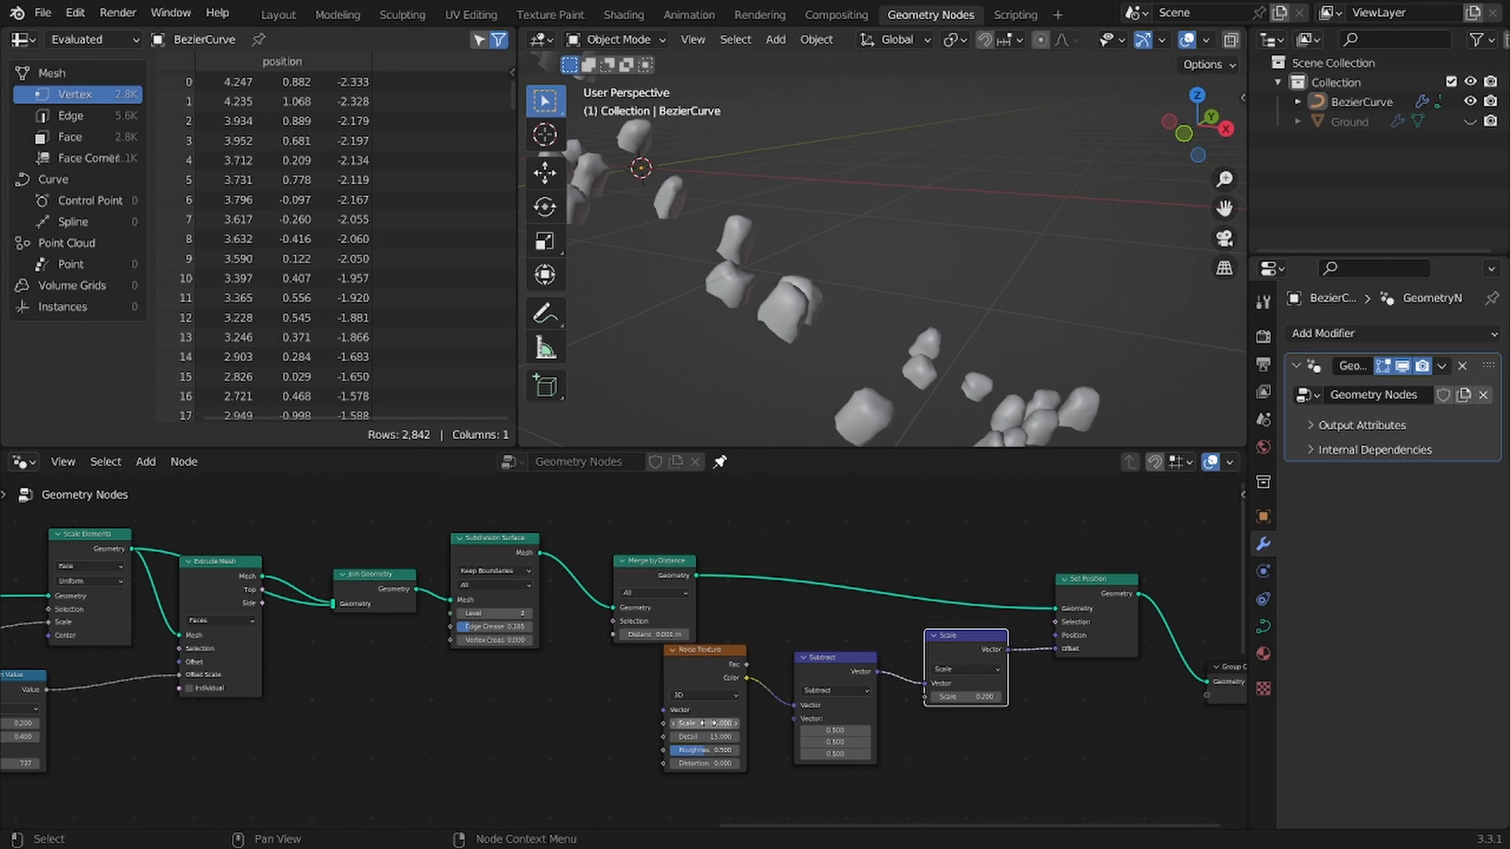
pyautogui.moveTo(702, 722); pyautogui.dragTo(681, 723)
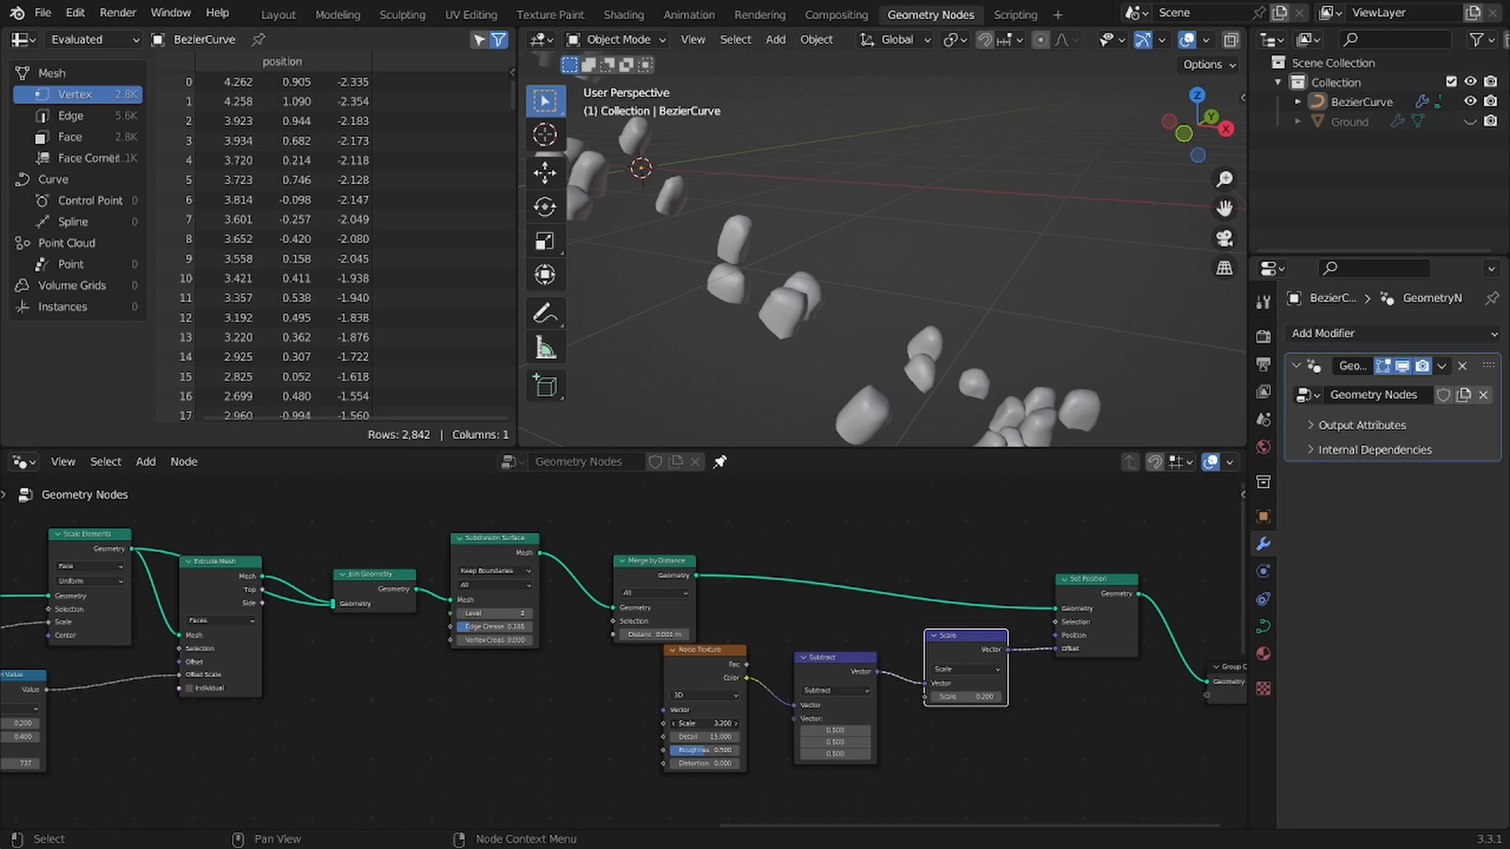
pyautogui.moveTo(762, 425); pyautogui.dragTo(913, 258, button='middle')
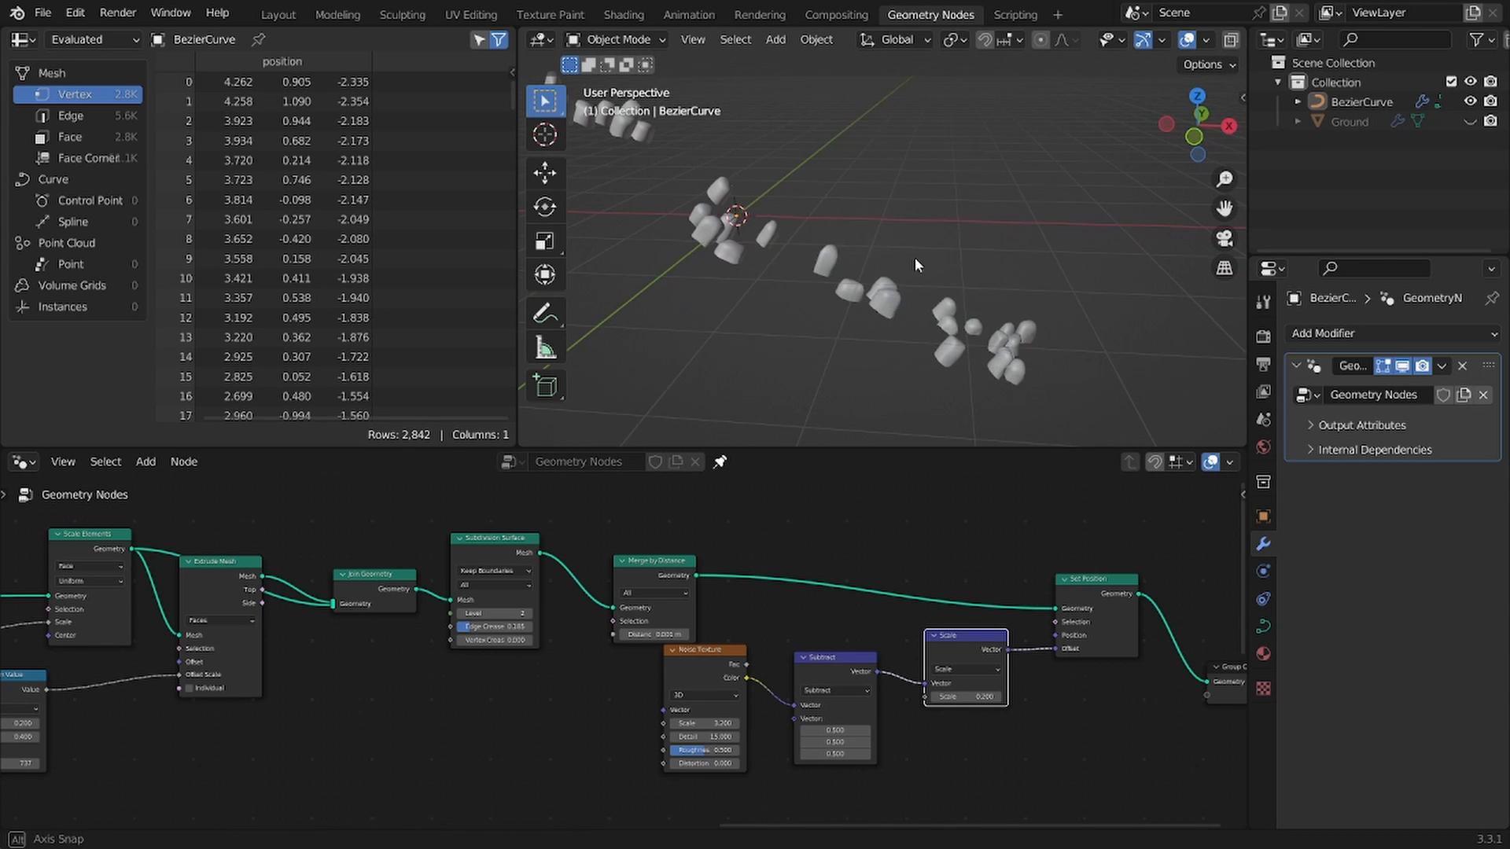
pyautogui.moveTo(610, 661); pyautogui.dragTo(1014, 641, button='middle')
pyautogui.scroll(-7, 1014, 641)
pyautogui.moveTo(699, 670); pyautogui.dragTo(974, 657, button='middle')
pyautogui.hotkey('ctrl', 's')
# Step: Try a Max of 0.3 on the Random Value node driving Extrude Mesh's Offset Scale
pyautogui.scroll(14, 865, 661)
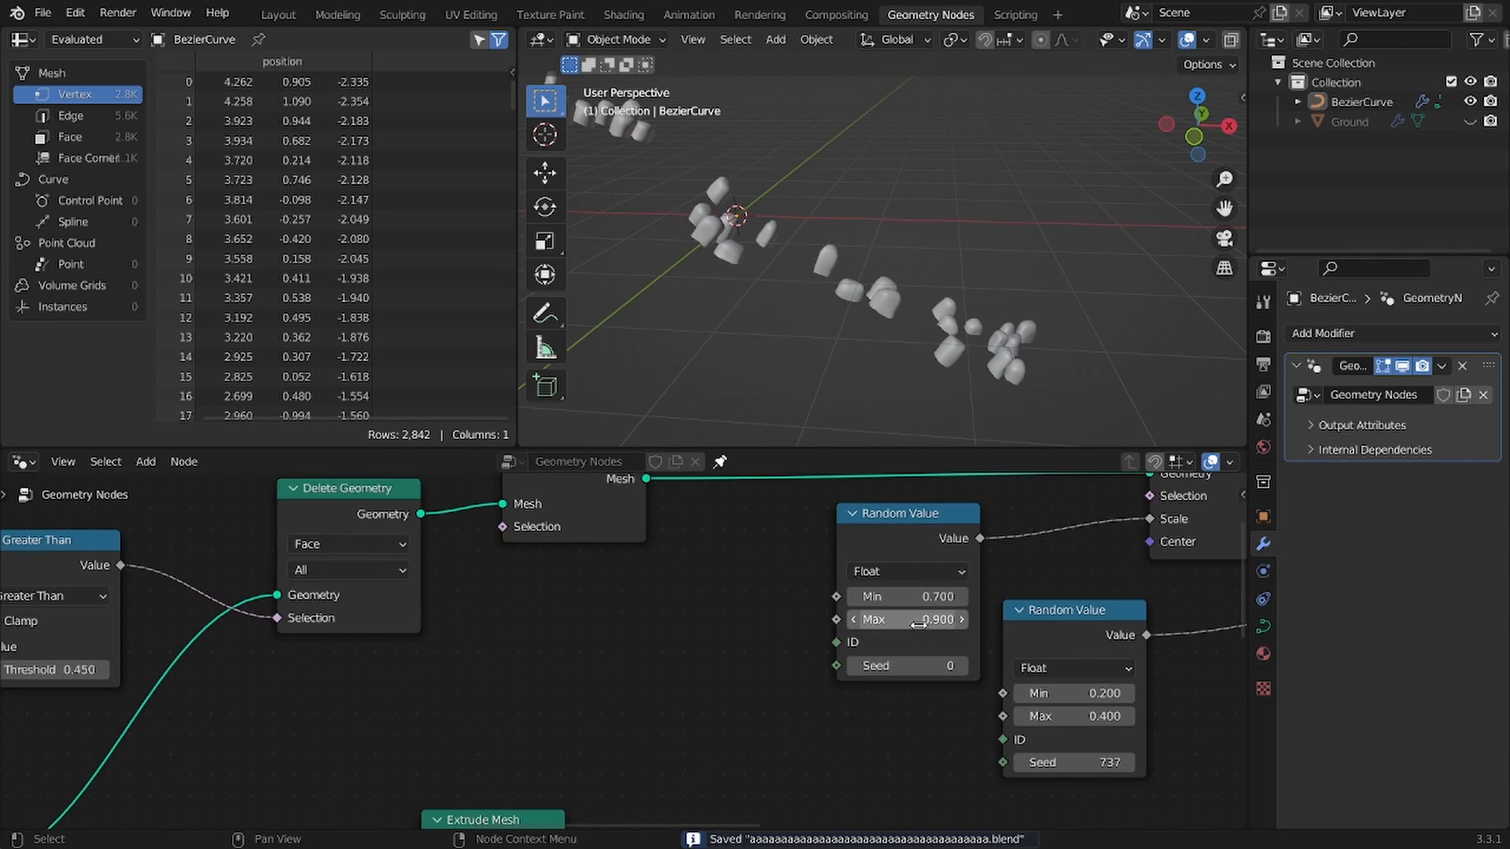
pyautogui.scroll(-1, 353, 629)
pyautogui.moveTo(351, 629); pyautogui.dragTo(845, 615, button='middle')
pyautogui.scroll(-5, 960, 637)
pyautogui.moveTo(975, 647); pyautogui.dragTo(475, 667, button='middle')
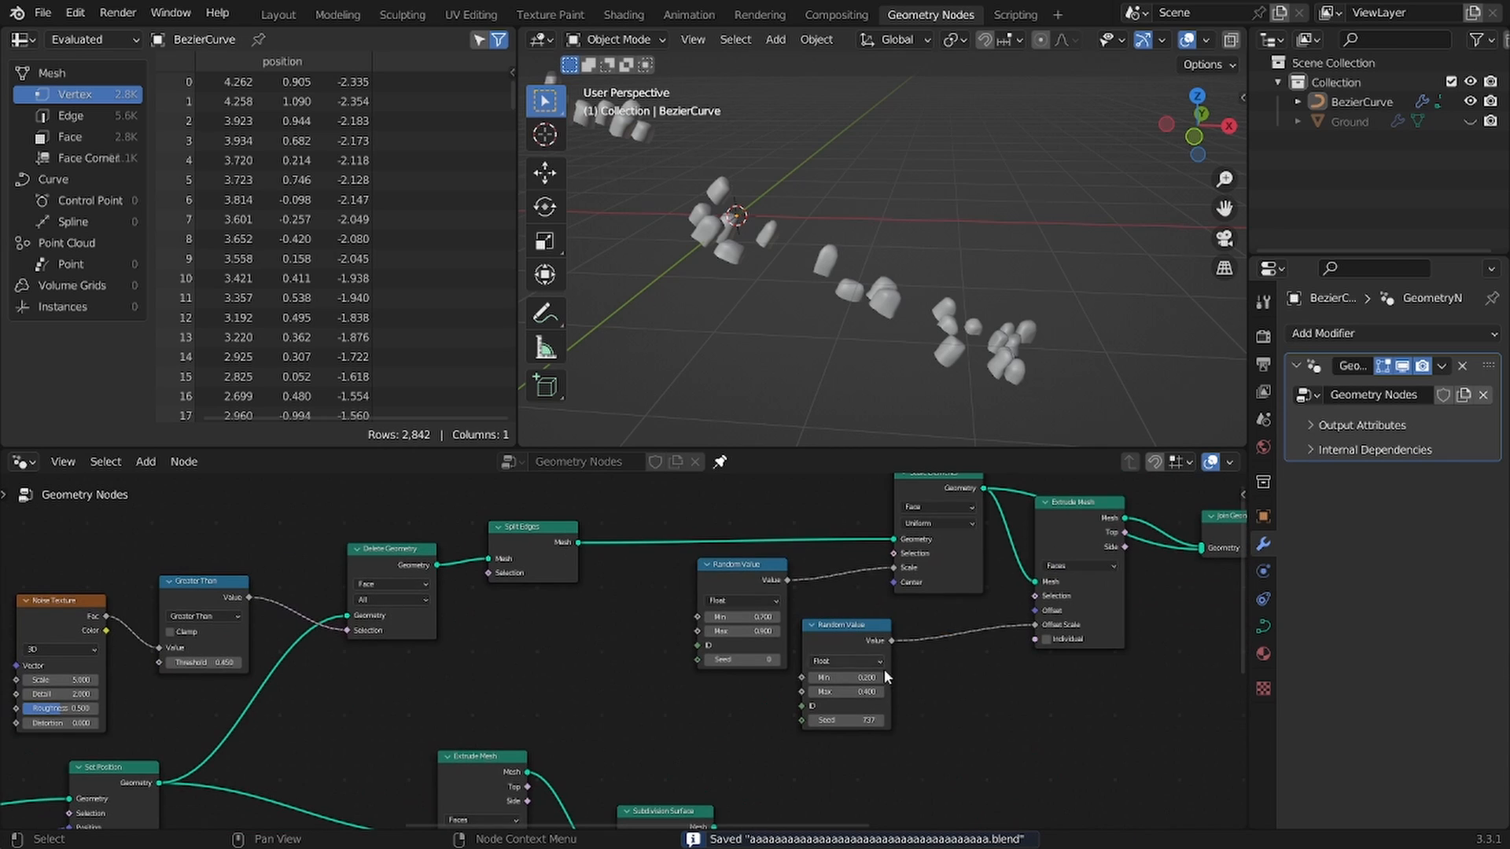
pyautogui.scroll(2, 810, 688)
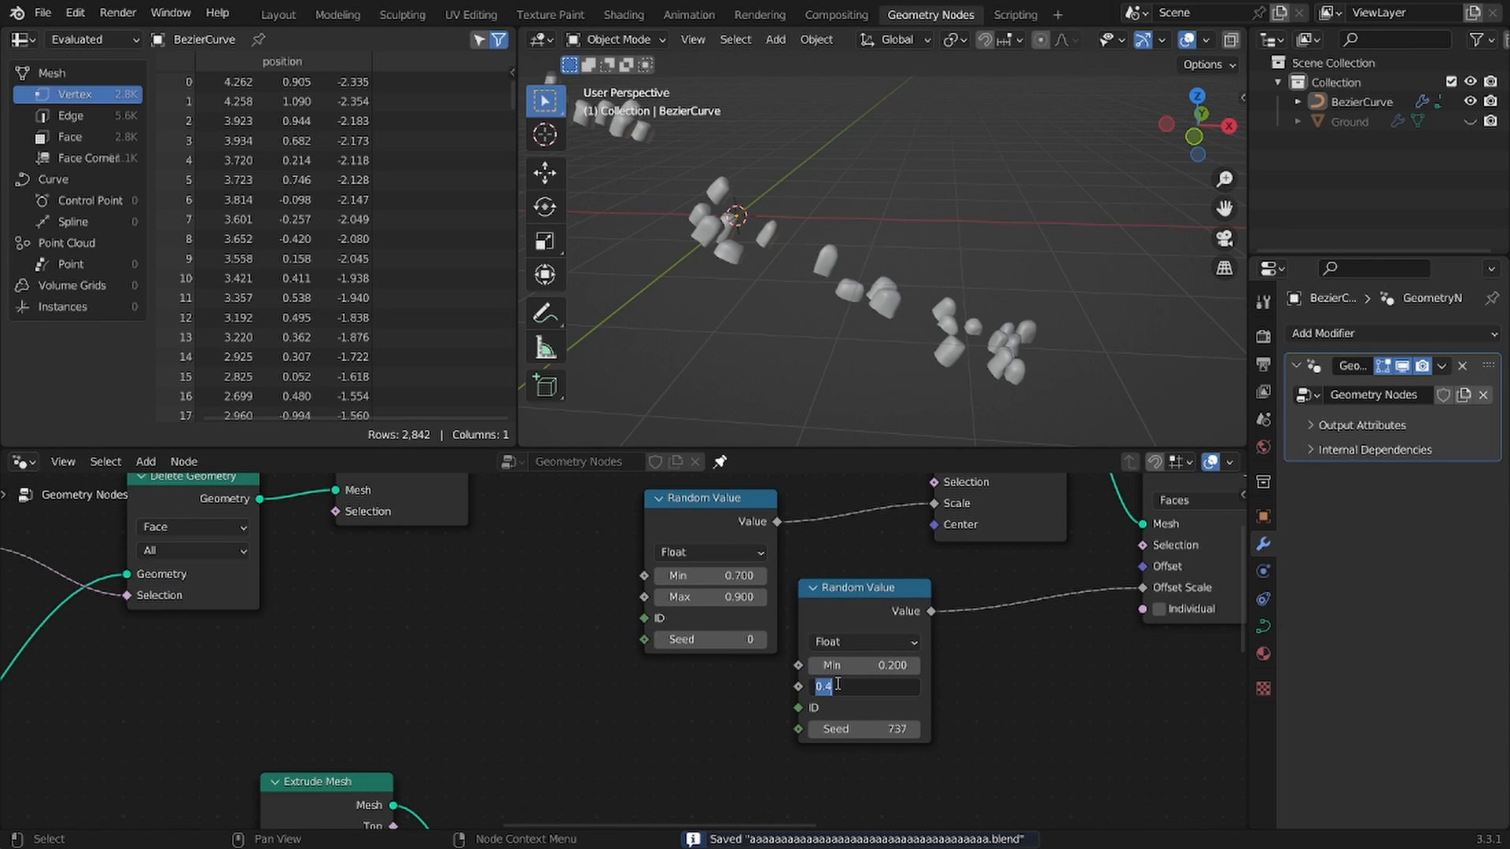
pyautogui.write('0.3')
pyautogui.press('Return')
pyautogui.moveTo(1014, 385); pyautogui.dragTo(952, 310, button='middle')
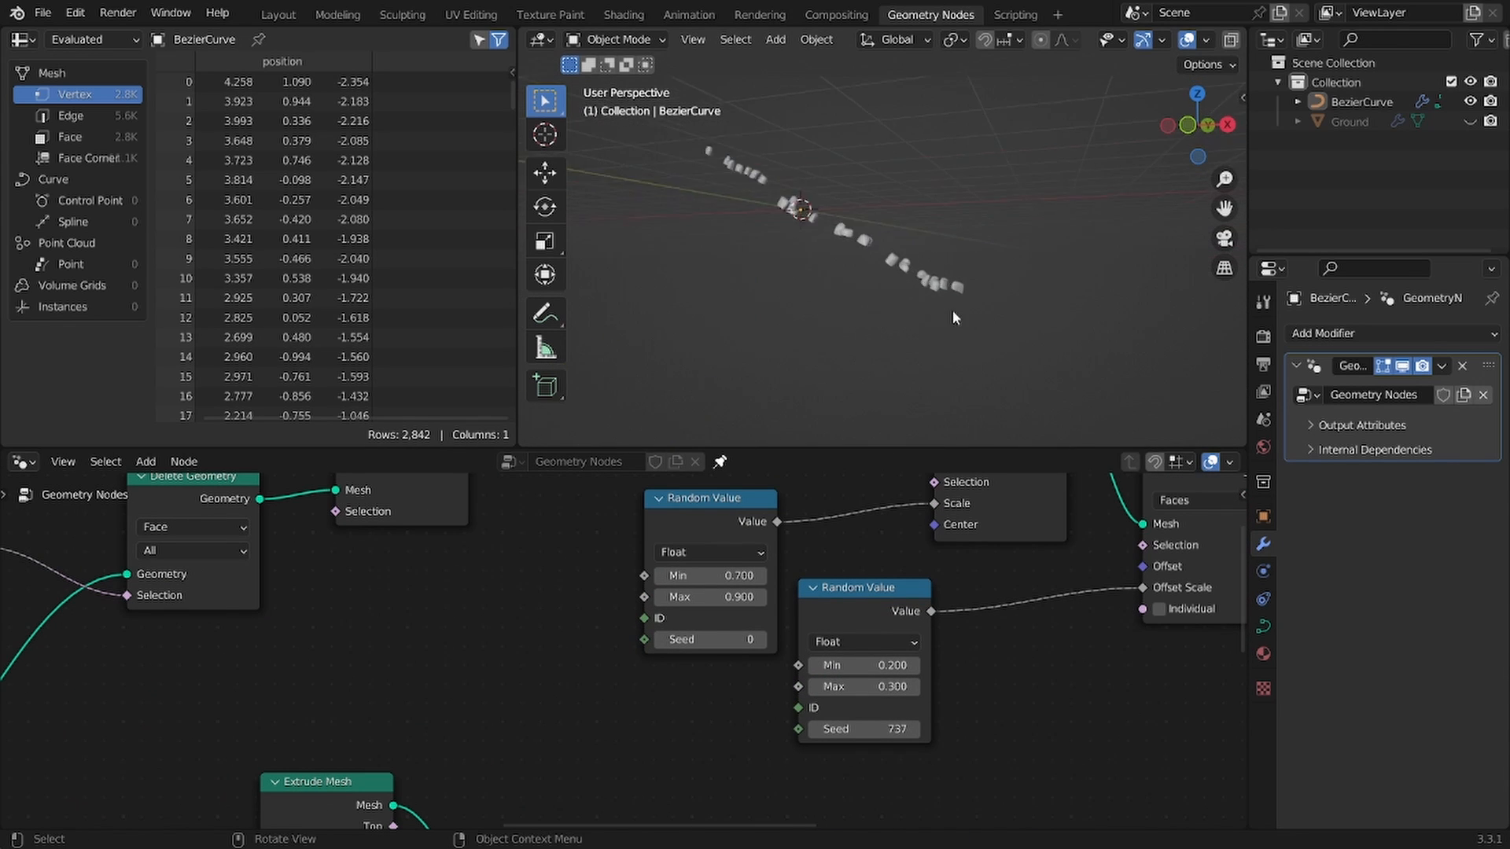
pyautogui.scroll(3, 951, 317)
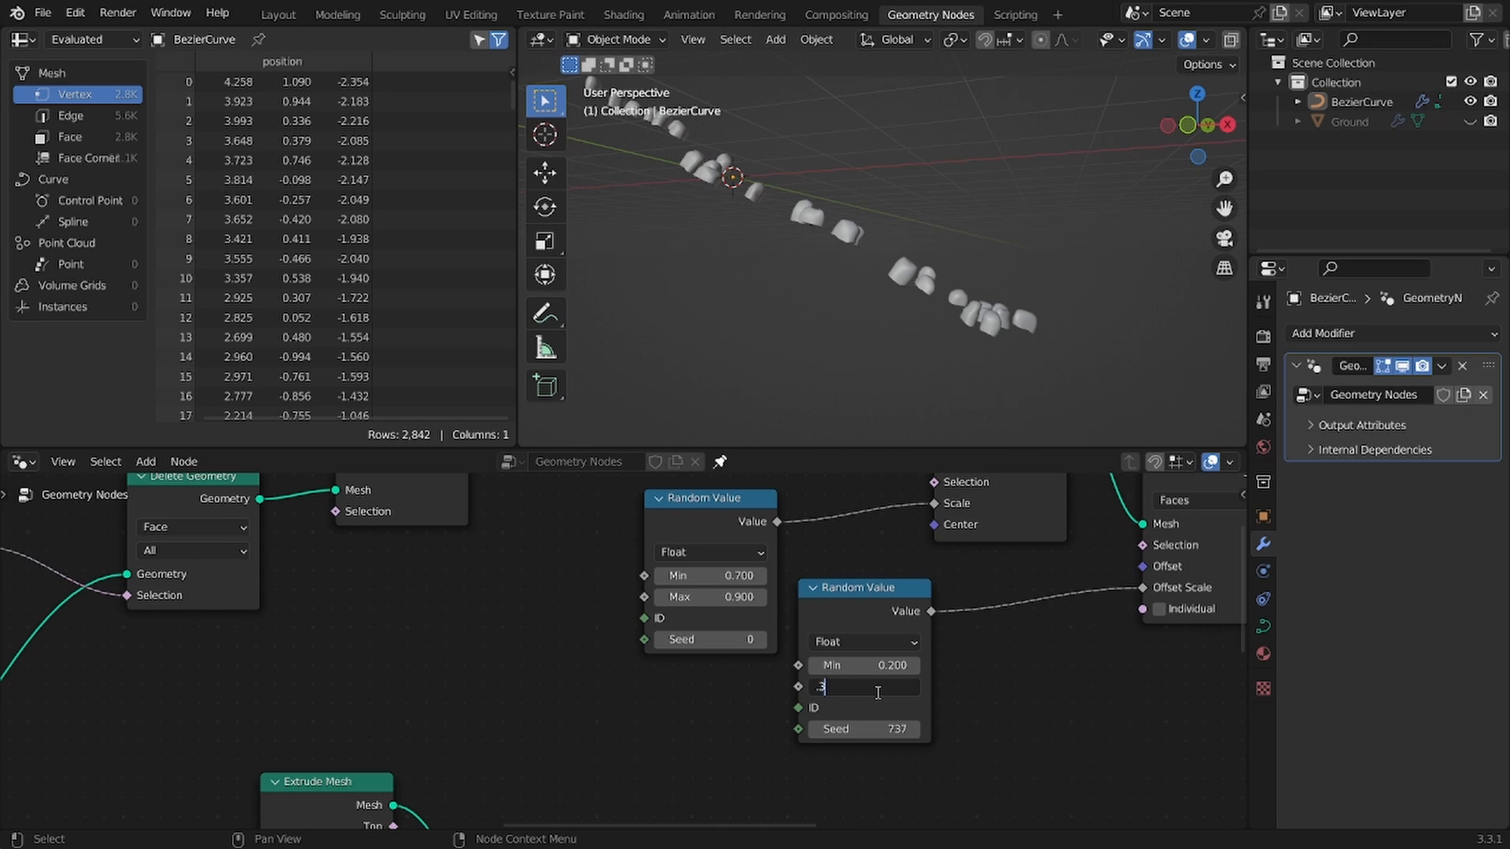
# Step: Set the Max of the Random Value node with seed 737 to 0.35 and save the file
pyautogui.write('0.35')
pyautogui.press('Return')
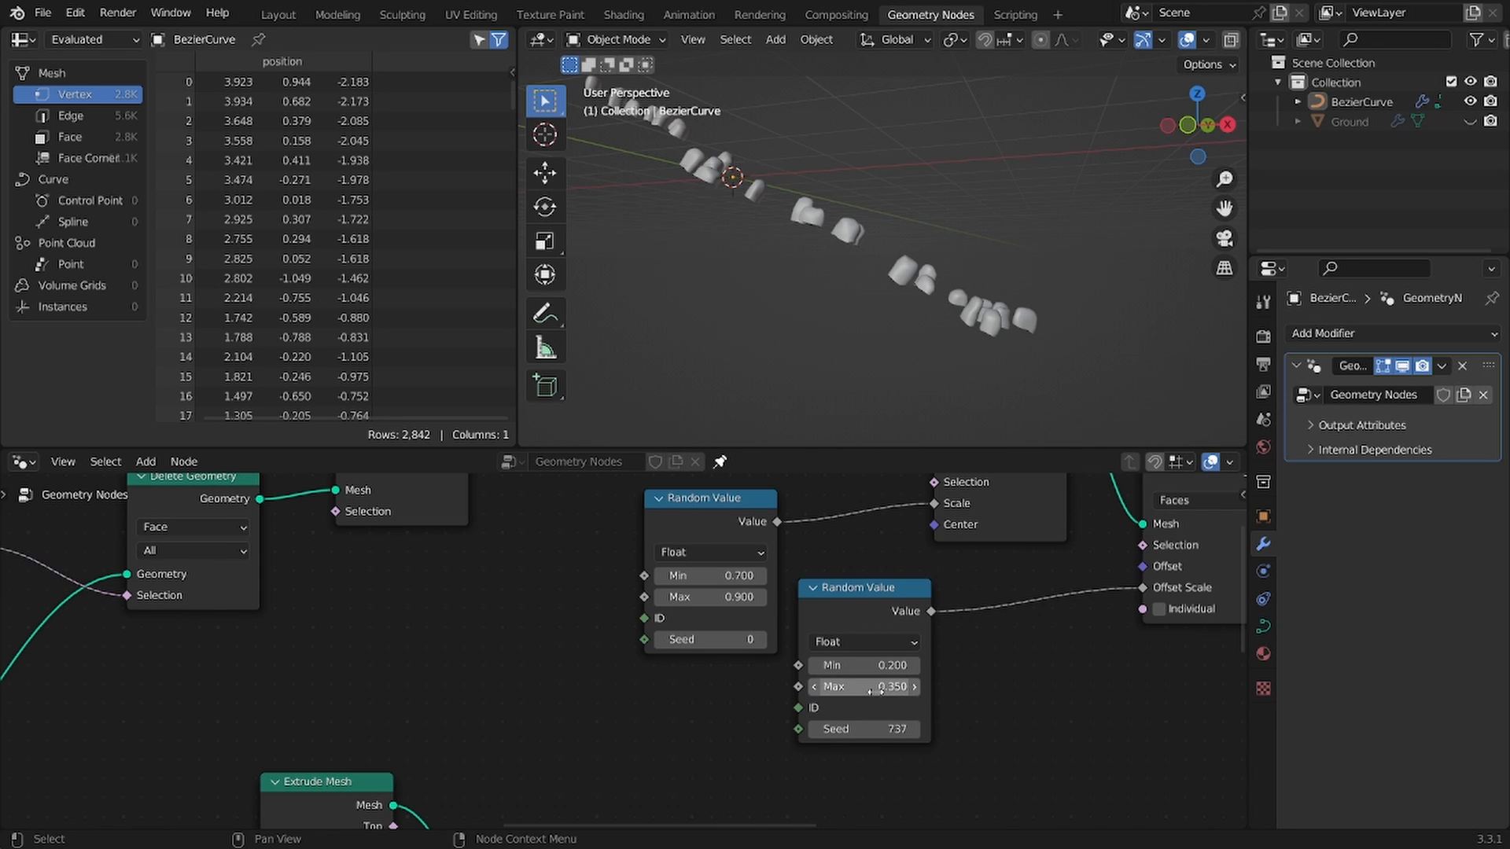
pyautogui.hotkey('ctrl', 's')
# Step: Move the path's Resample Curve node clear of the profile line's Resample Curve node
pyautogui.scroll(-5, 975, 623)
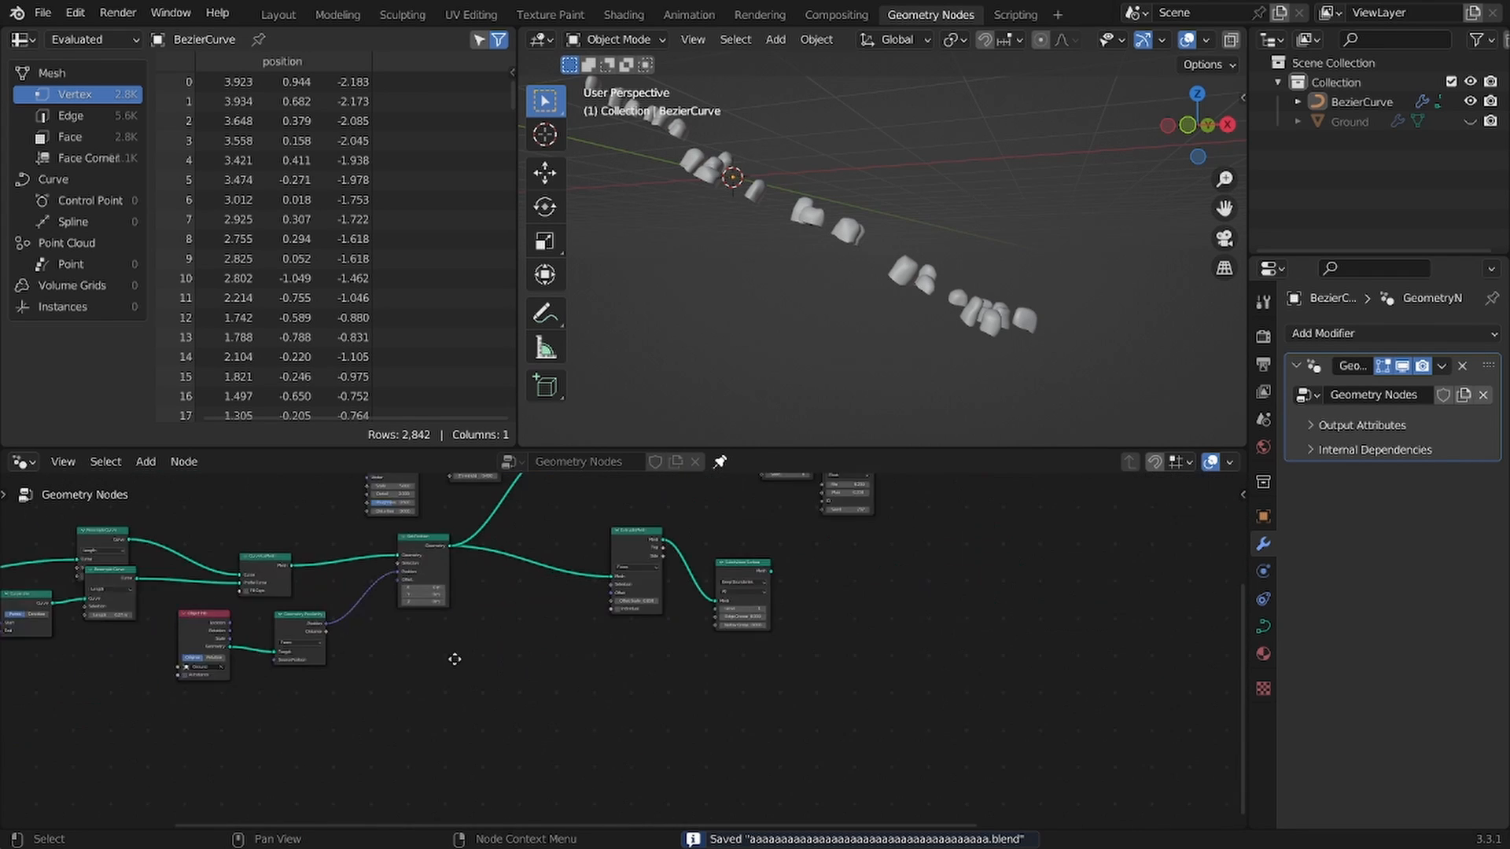
pyautogui.scroll(3, 763, 615)
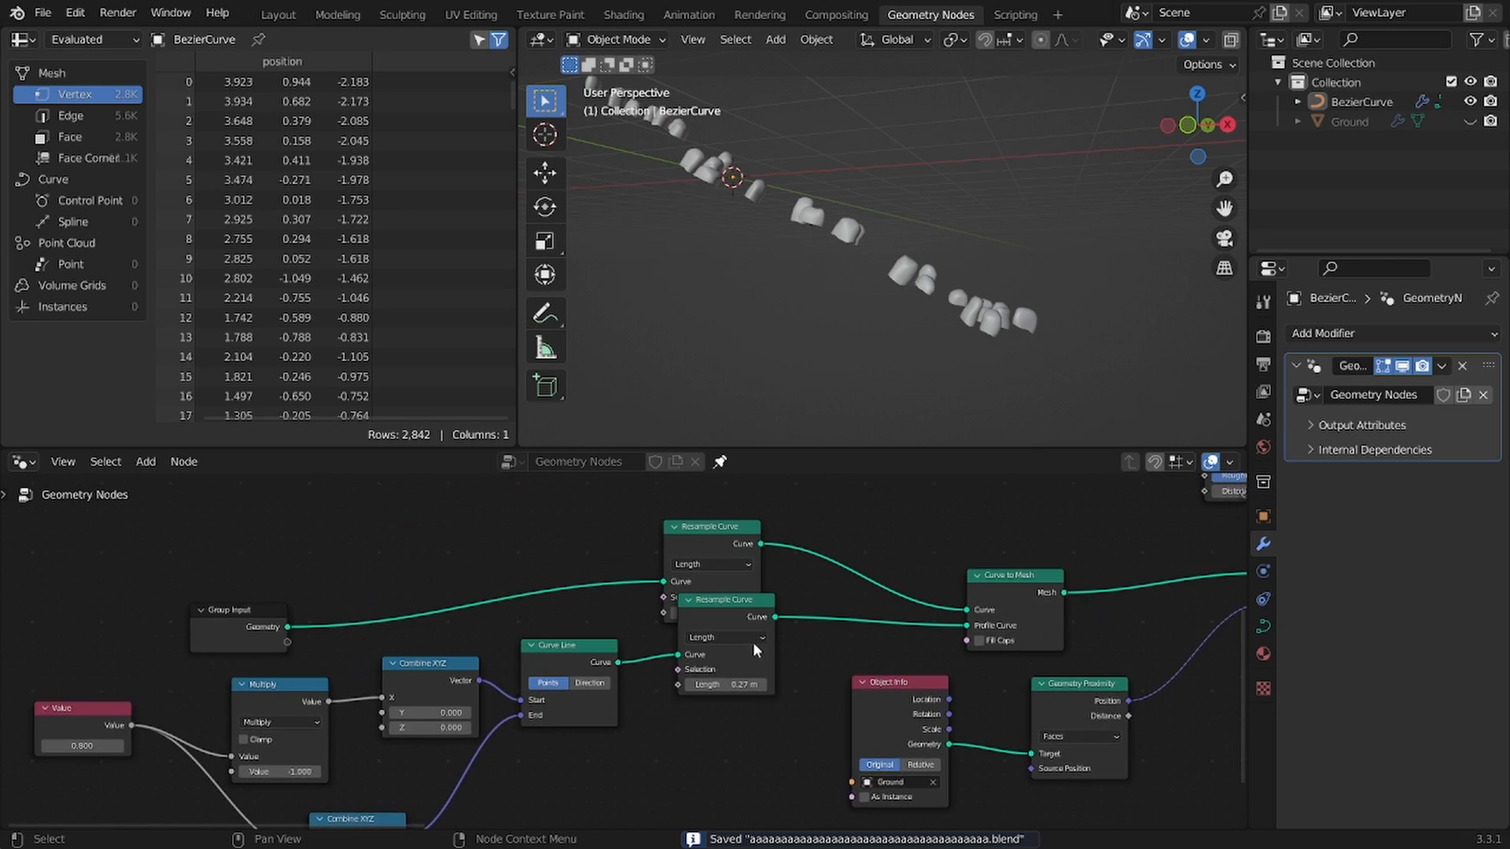
pyautogui.scroll(2, 619, 625)
pyautogui.moveTo(629, 558); pyautogui.dragTo(624, 507)
pyautogui.moveTo(755, 299); pyautogui.dragTo(786, 302, button='middle')
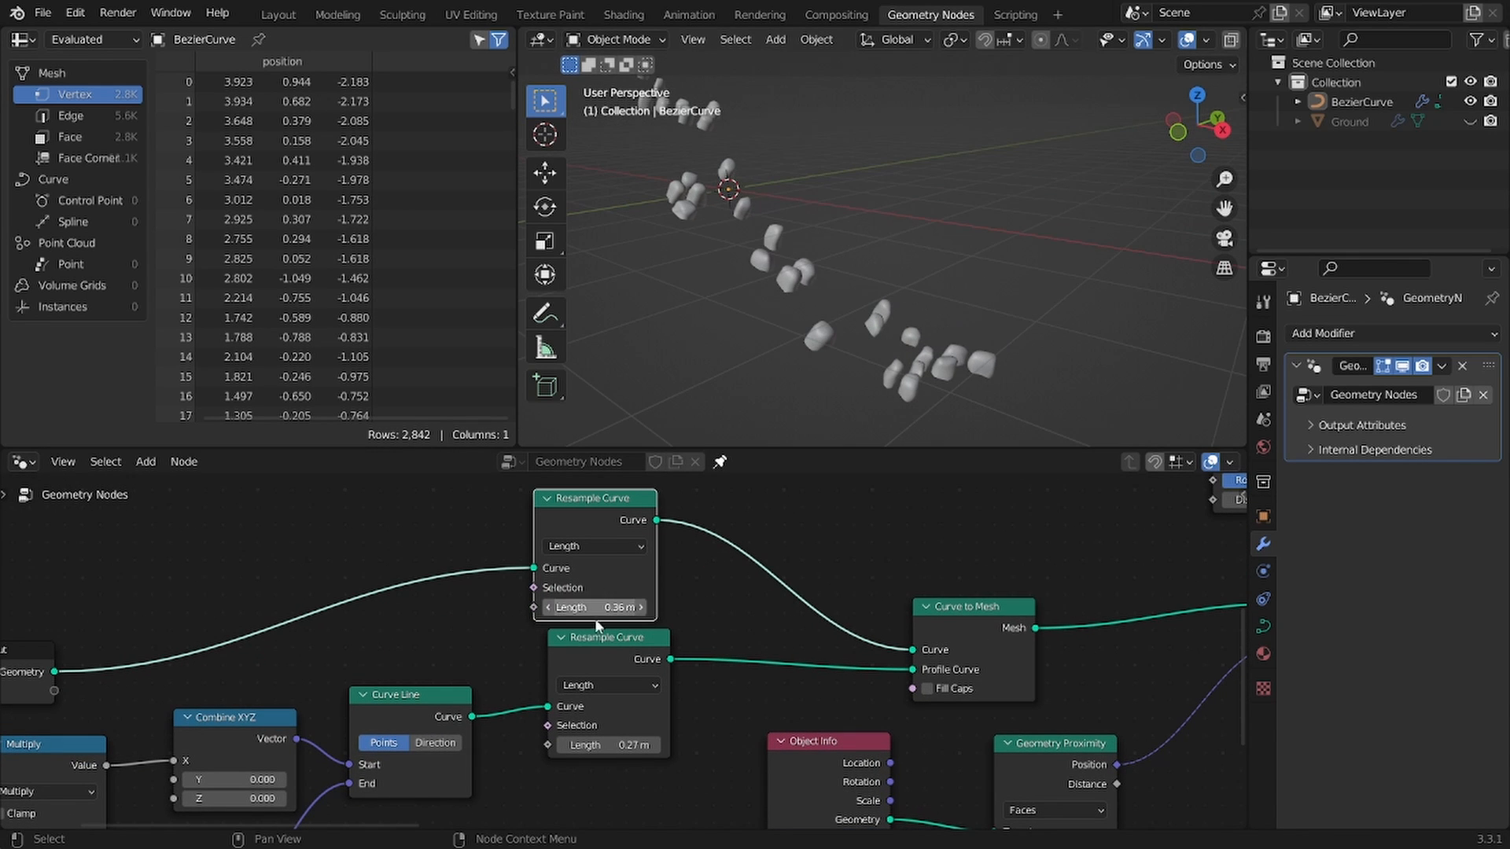
# Step: Adjust the Length of the path's Resample Curve to rearrange the rocks, trying 0.45 m and 0.42 m, and save the file
pyautogui.moveTo(598, 607); pyautogui.dragTo(621, 607)
pyautogui.moveTo(734, 361); pyautogui.dragTo(992, 365, button='middle')
pyautogui.scroll(3, 757, 253)
pyautogui.scroll(-3, 928, 361)
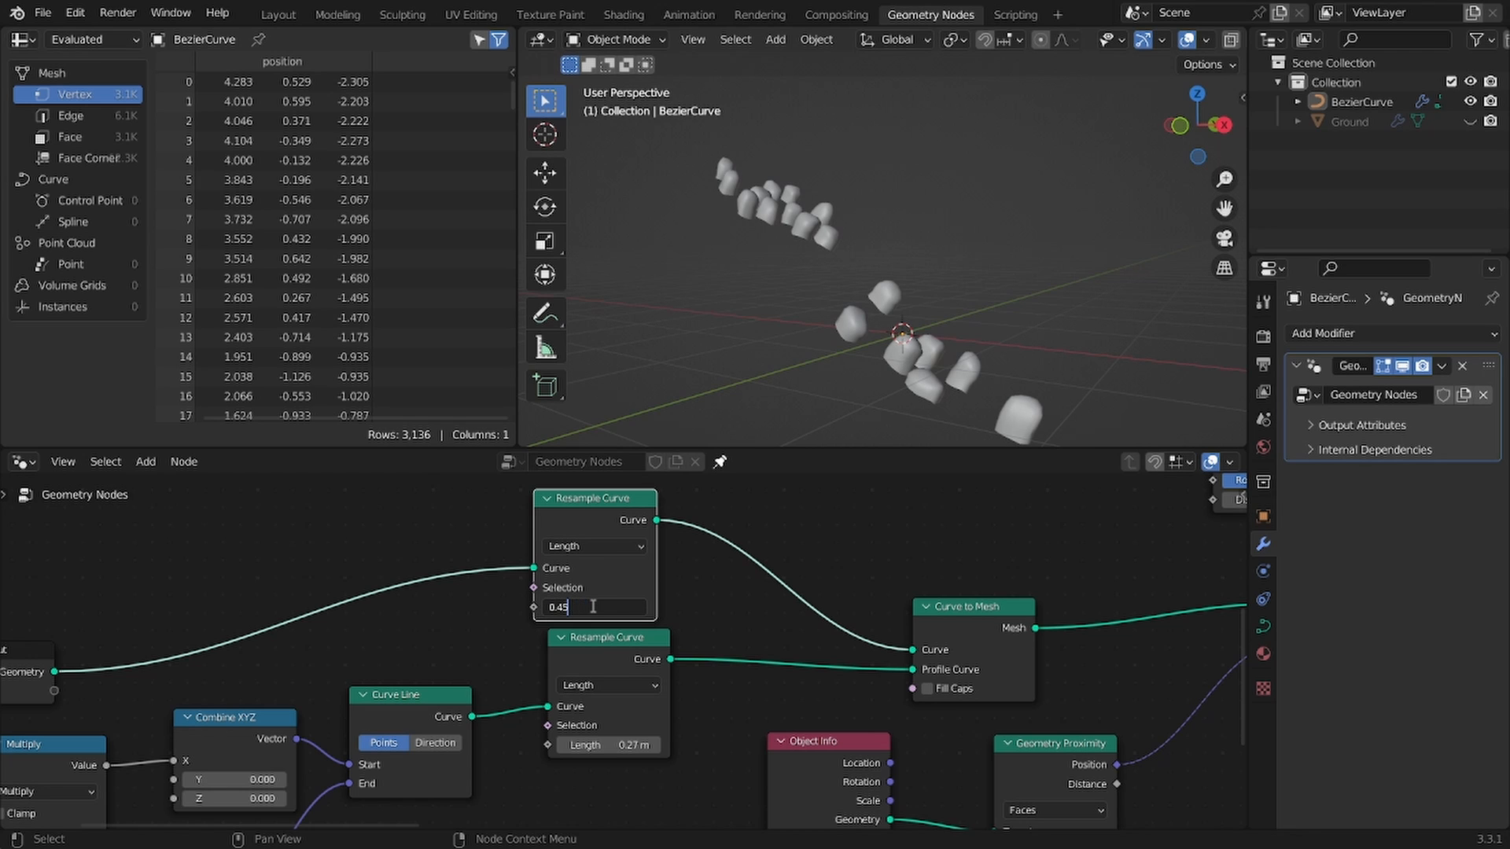
pyautogui.press('Return')
pyautogui.moveTo(857, 267); pyautogui.dragTo(919, 249, button='middle')
pyautogui.hotkey('ctrl', 's')
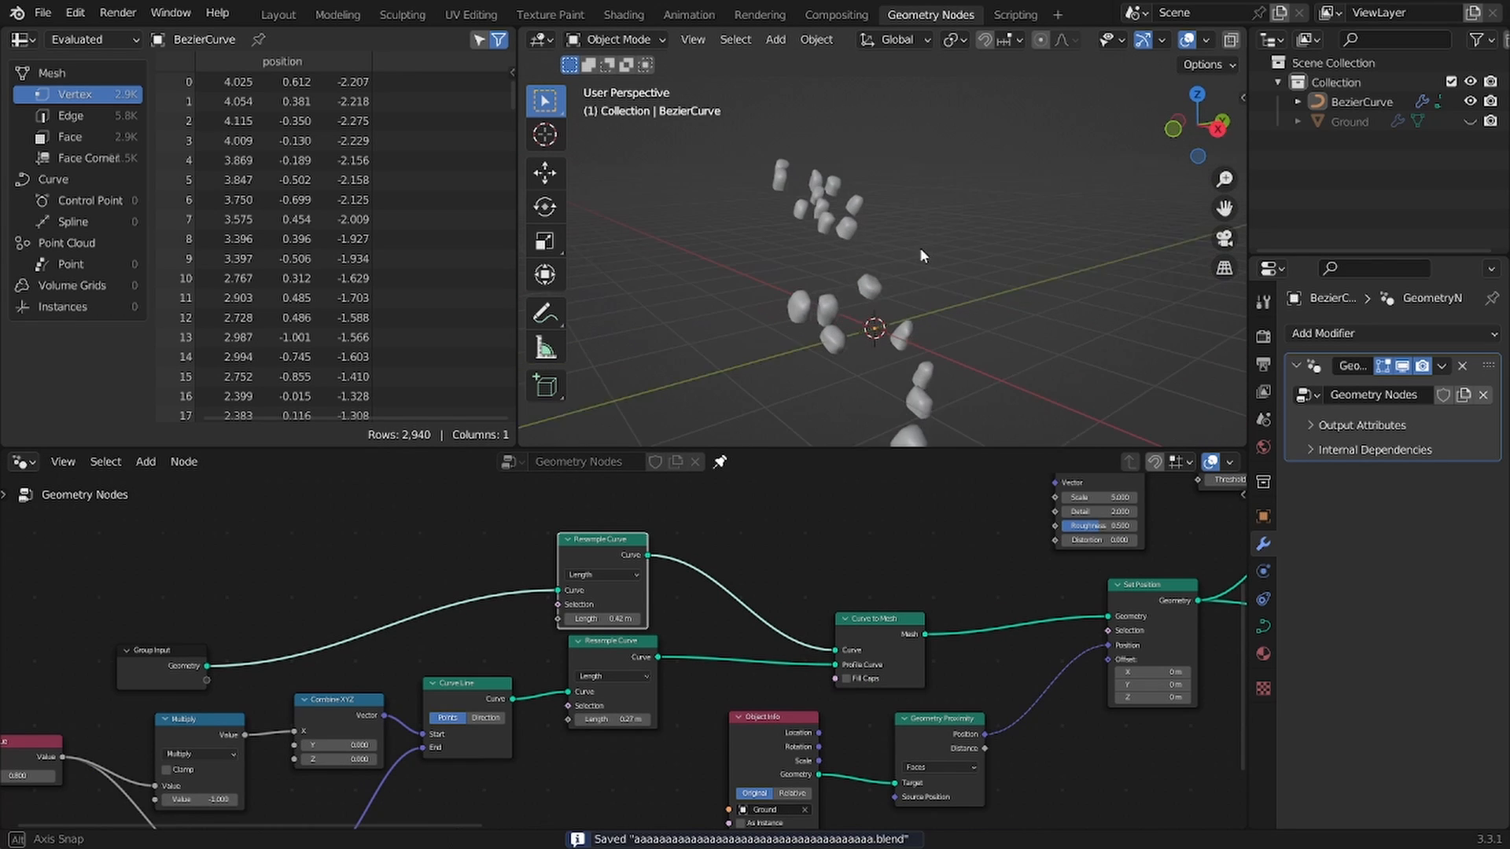
pyautogui.click(873, 289)
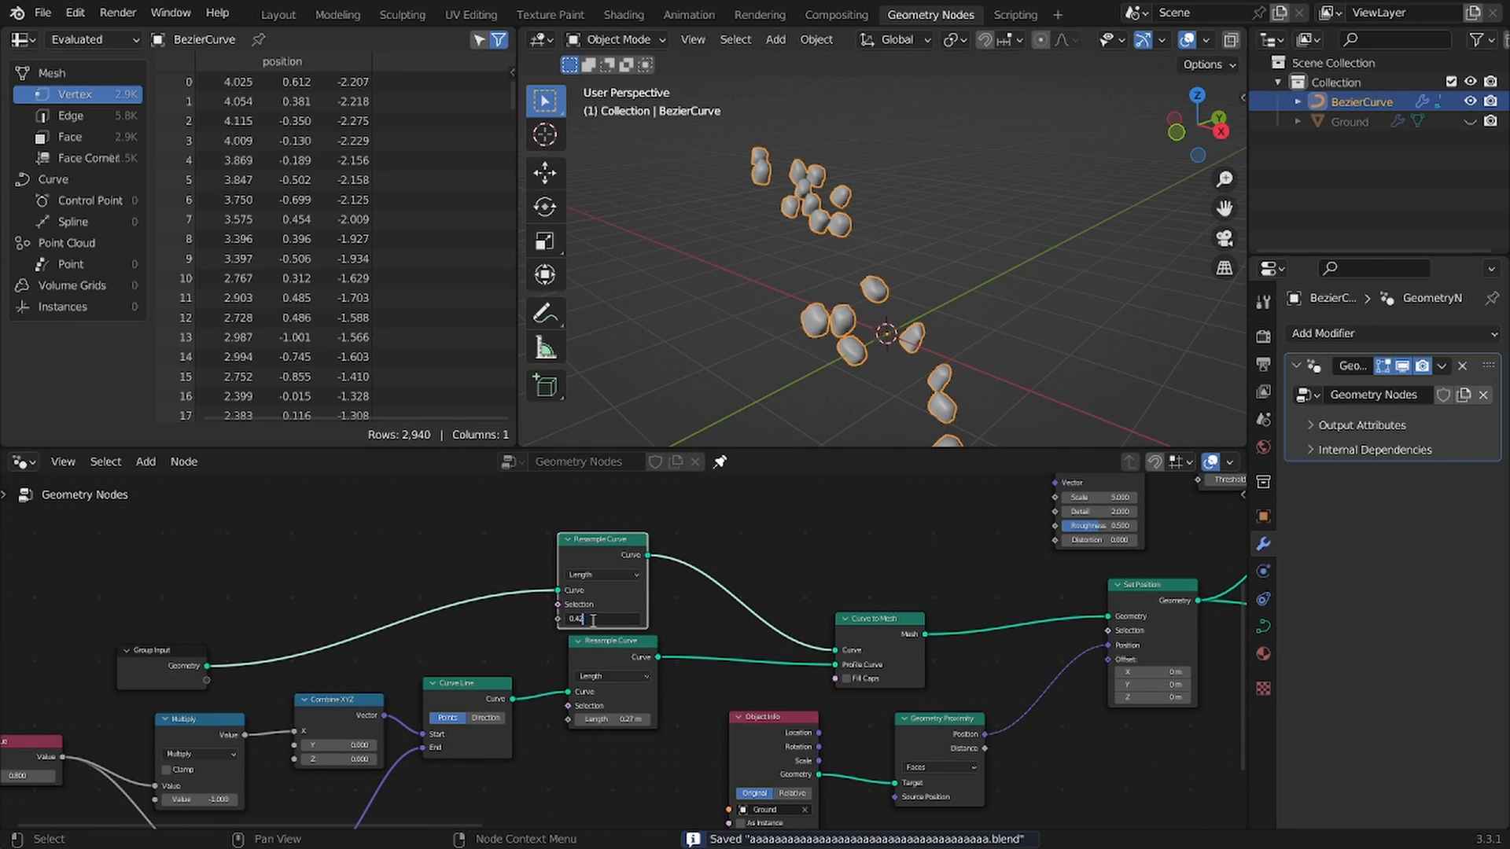
pyautogui.press('Return')
# Step: Move the river branch's Subdivision Surface node farther from its Extrude Mesh node
pyautogui.keyDown('ctrl'); pyautogui.scroll(-8, 643, 626); pyautogui.keyUp('ctrl')
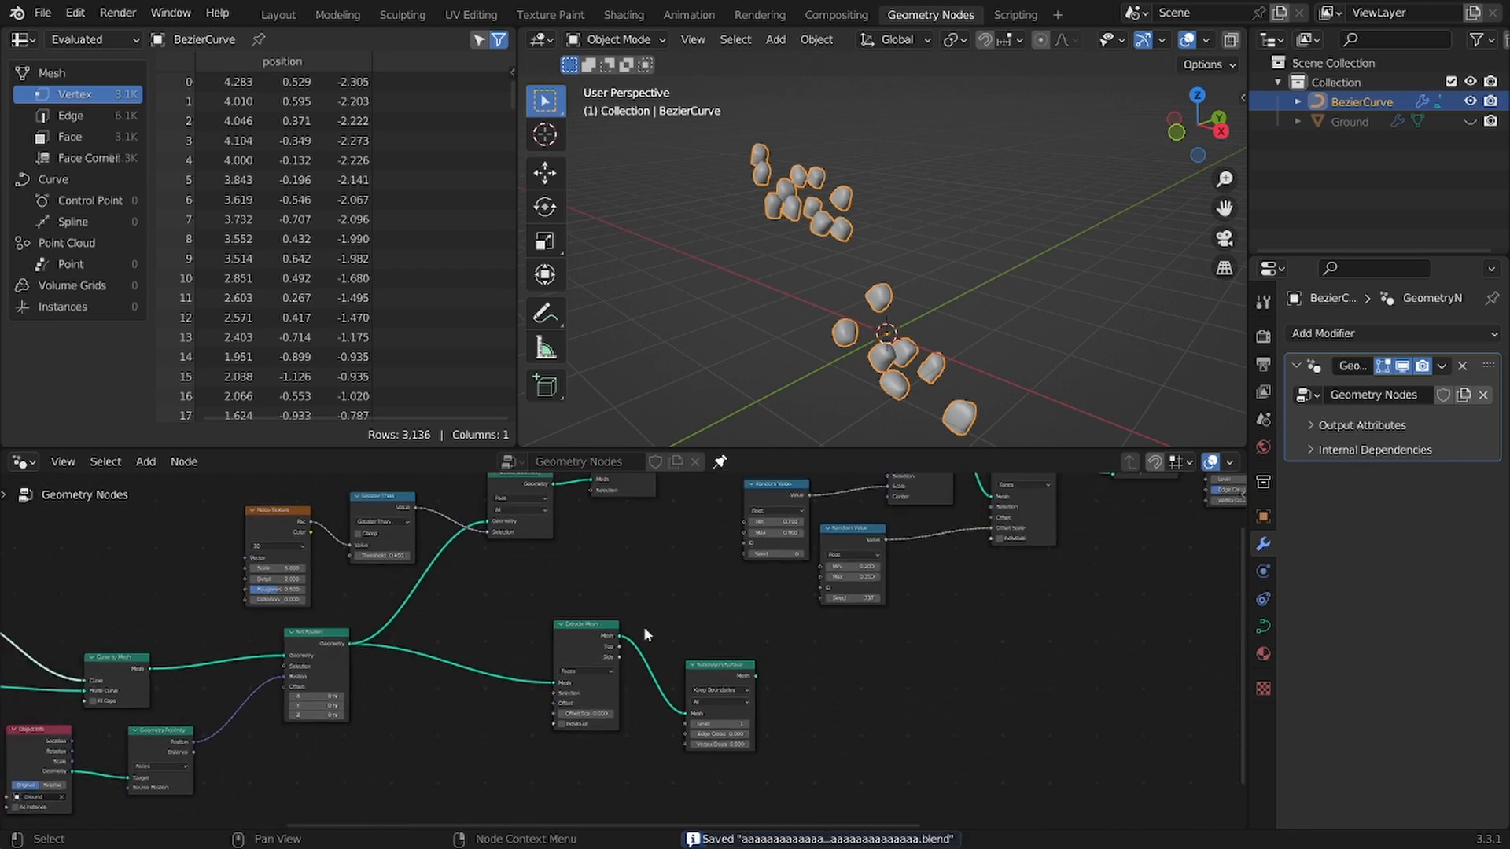
pyautogui.scroll(-3, 725, 706)
pyautogui.keyDown('ctrl'); pyautogui.scroll(-6, 725, 706); pyautogui.keyUp('ctrl')
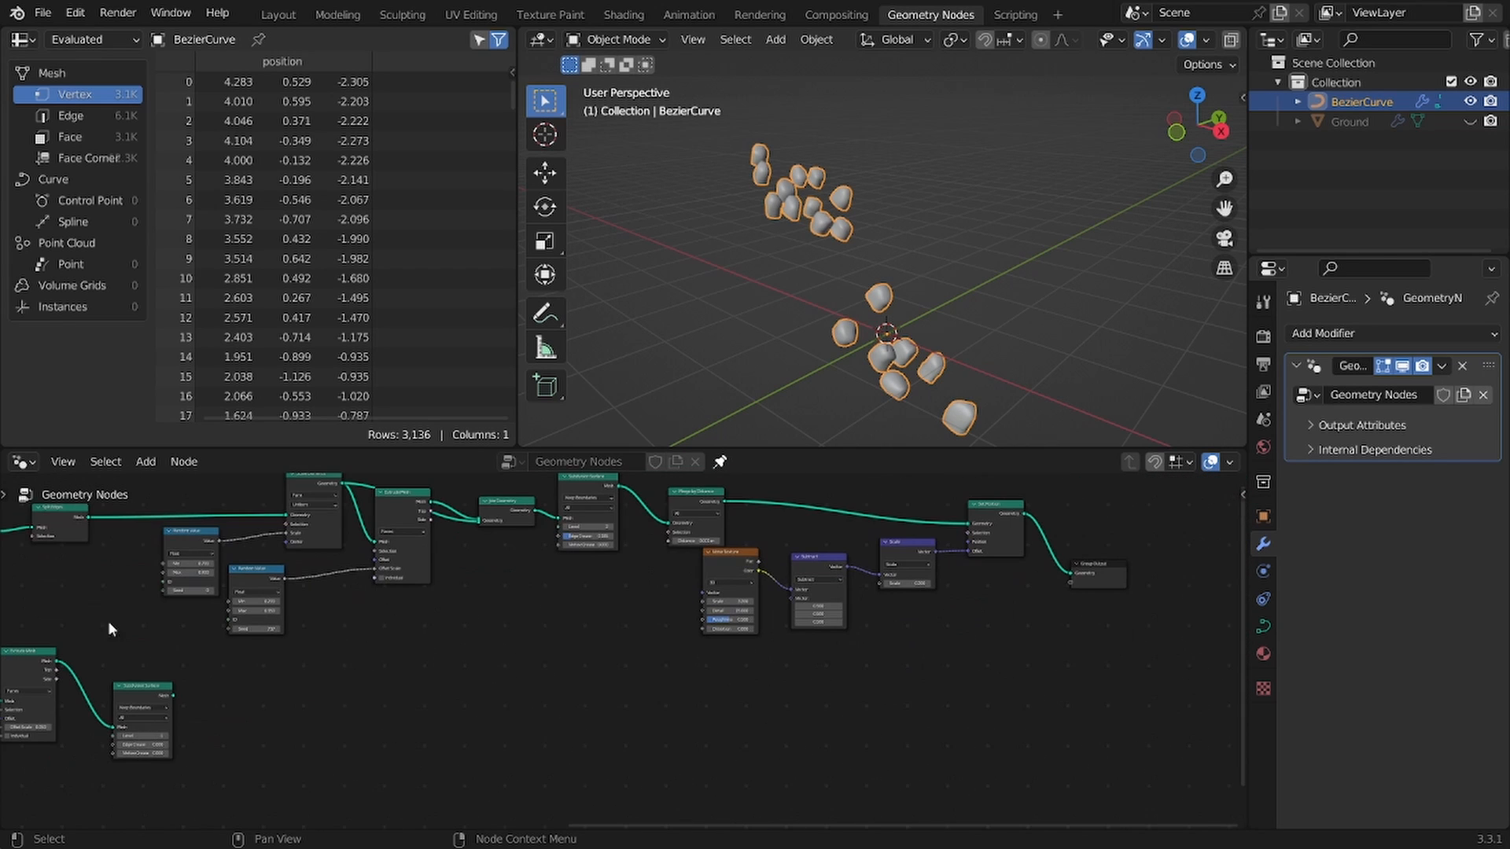
pyautogui.moveTo(154, 698); pyautogui.dragTo(276, 698)
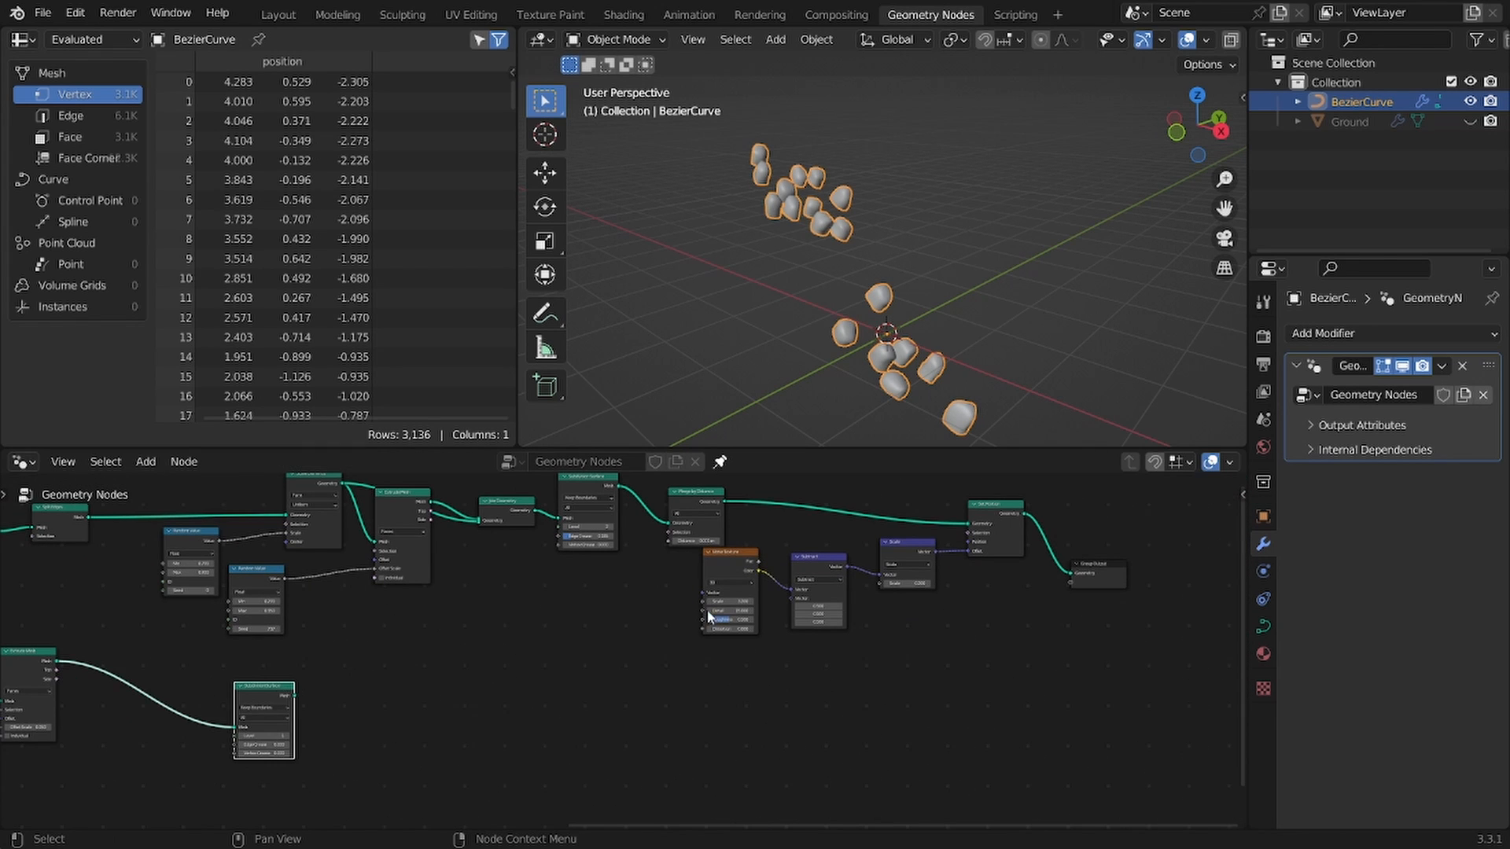
# Step: Set the rock branch's Subdivision Surface Level to 3 and inspect the rocks from closer up
pyautogui.scroll(5, 708, 617)
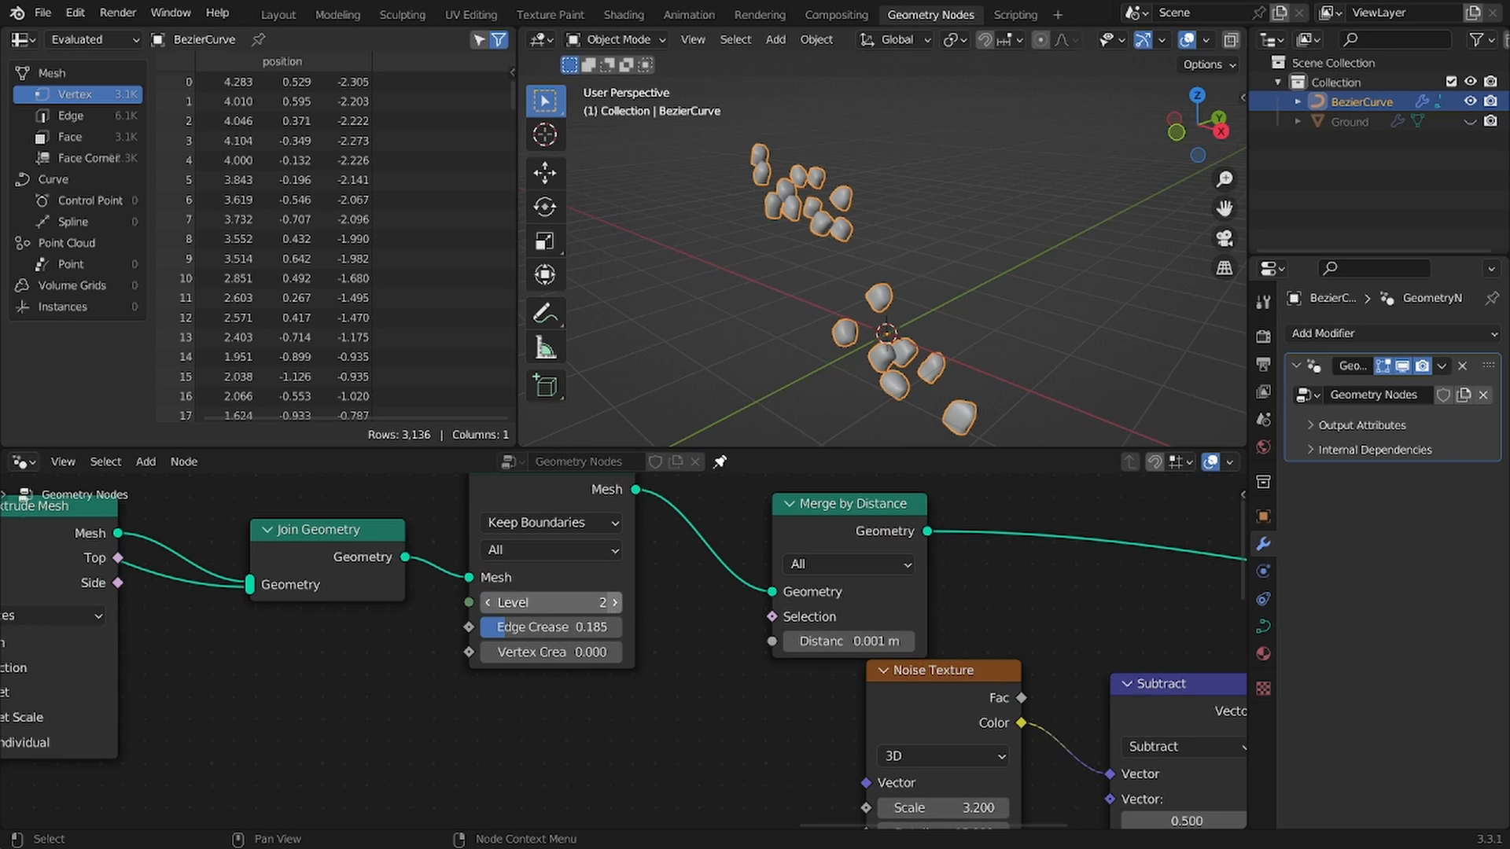
pyautogui.click(614, 603)
pyautogui.scroll(4, 948, 165)
pyautogui.moveTo(948, 167); pyautogui.dragTo(926, 314, button='middle')
pyautogui.scroll(3, 953, 229)
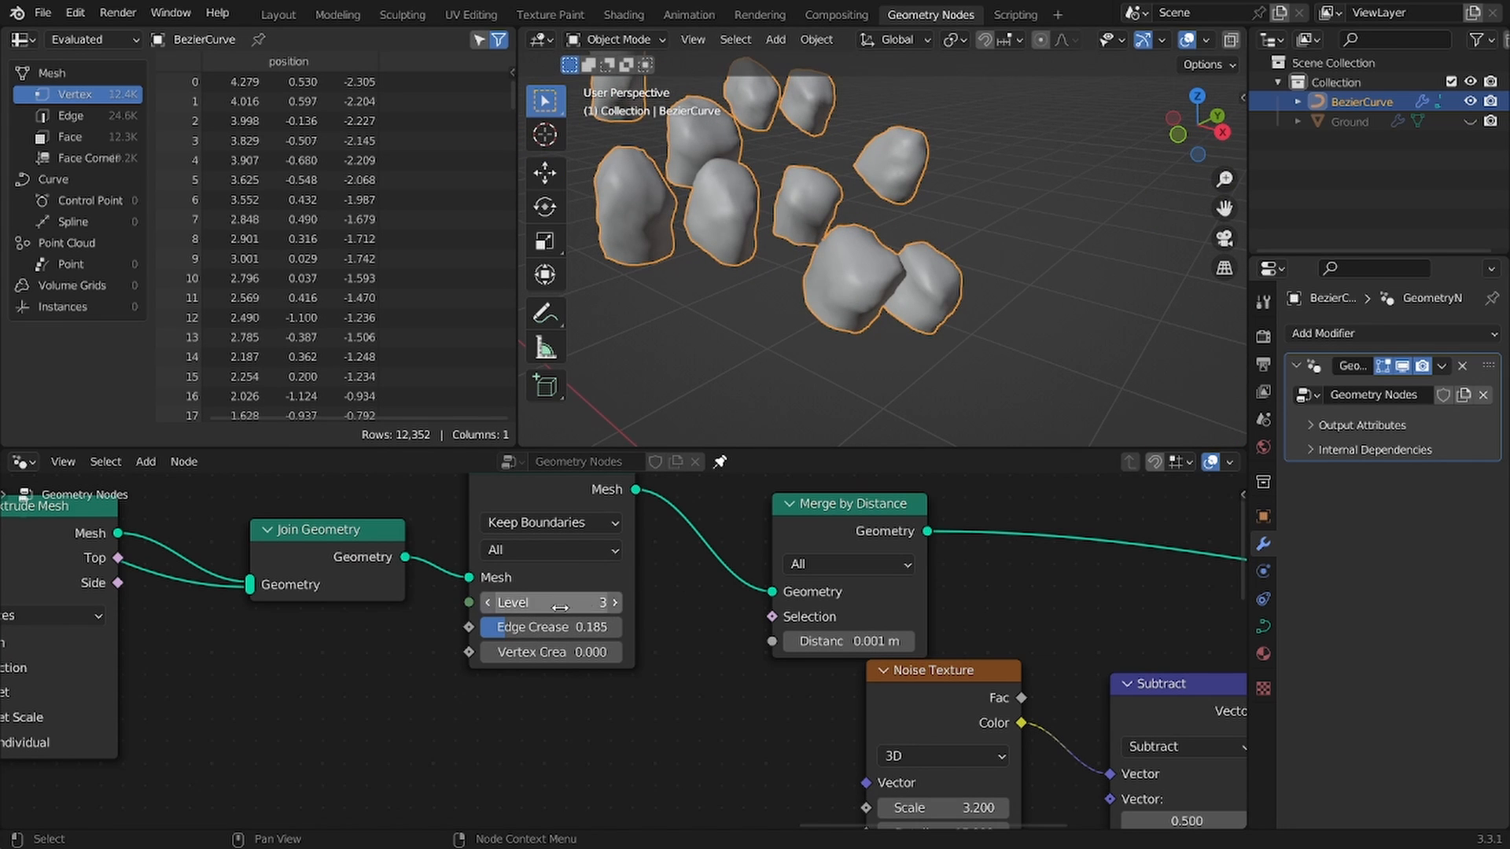
pyautogui.scroll(-9, 629, 577)
pyautogui.scroll(-8, 809, 263)
pyautogui.moveTo(808, 263); pyautogui.dragTo(741, 224, button='middle')
pyautogui.click(747, 247)
# Step: Connect the river branch's Subdivision Surface output directly to the Group Output to preview the water strip
pyautogui.scroll(-3, 556, 724)
pyautogui.moveTo(556, 724); pyautogui.dragTo(880, 581, button='middle')
pyautogui.moveTo(543, 683); pyautogui.dragTo(869, 604, button='middle')
pyautogui.scroll(2, 889, 590)
pyautogui.scroll(3, 877, 587)
pyautogui.moveTo(1090, 532); pyautogui.dragTo(719, 646, button='middle')
pyautogui.scroll(2, 682, 632)
pyautogui.keyDown('ctrl'); pyautogui.keyDown('shift'); pyautogui.click(683, 633); pyautogui.keyUp('shift'); pyautogui.keyUp('ctrl')
pyautogui.moveTo(873, 600); pyautogui.dragTo(708, 627, button='middle')
pyautogui.hotkey('shift', 'a')
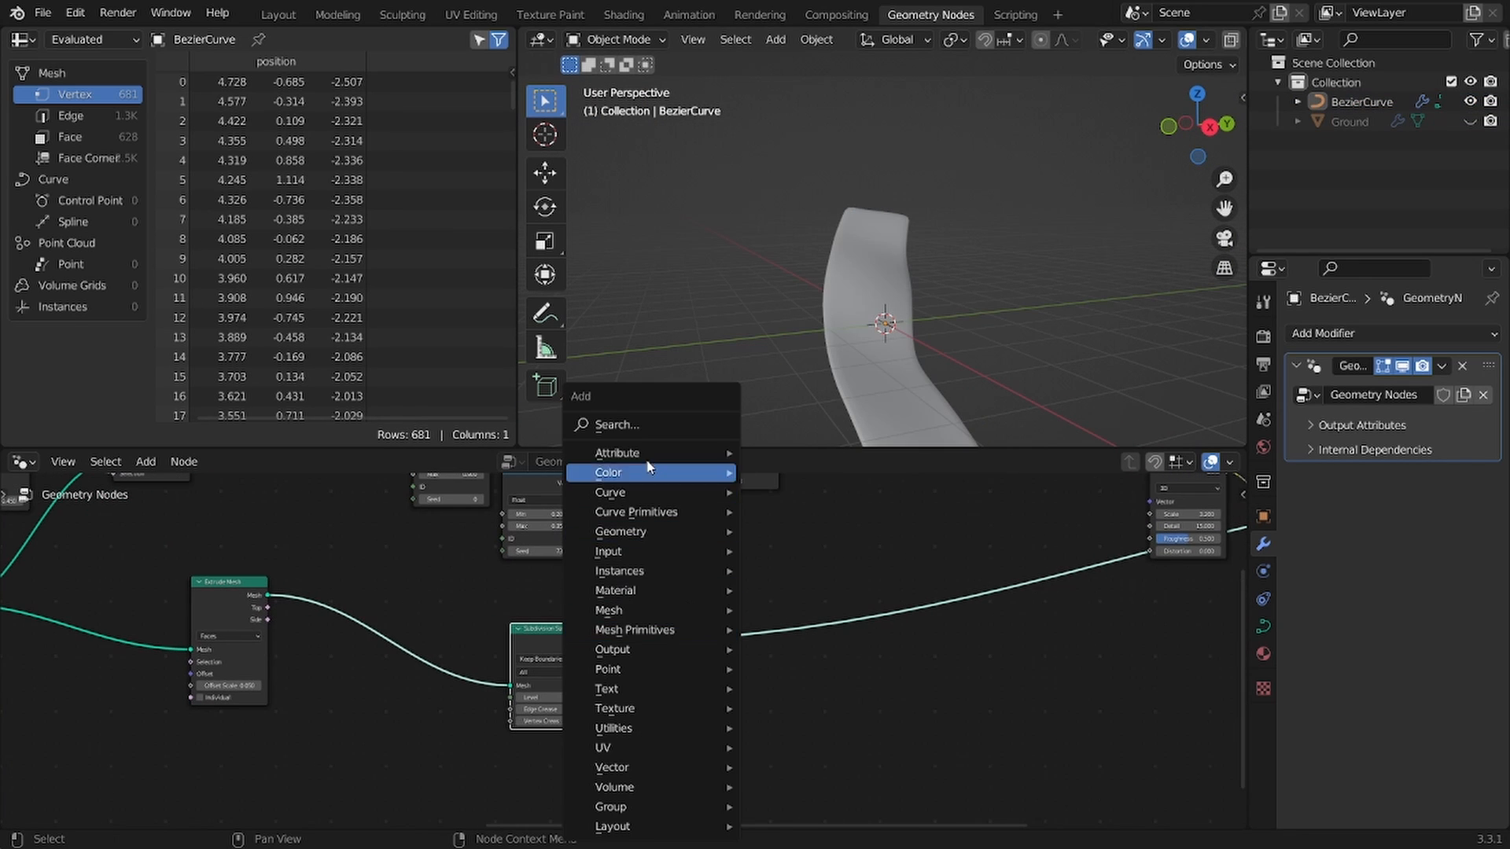
pyautogui.scroll(-6, 890, 658)
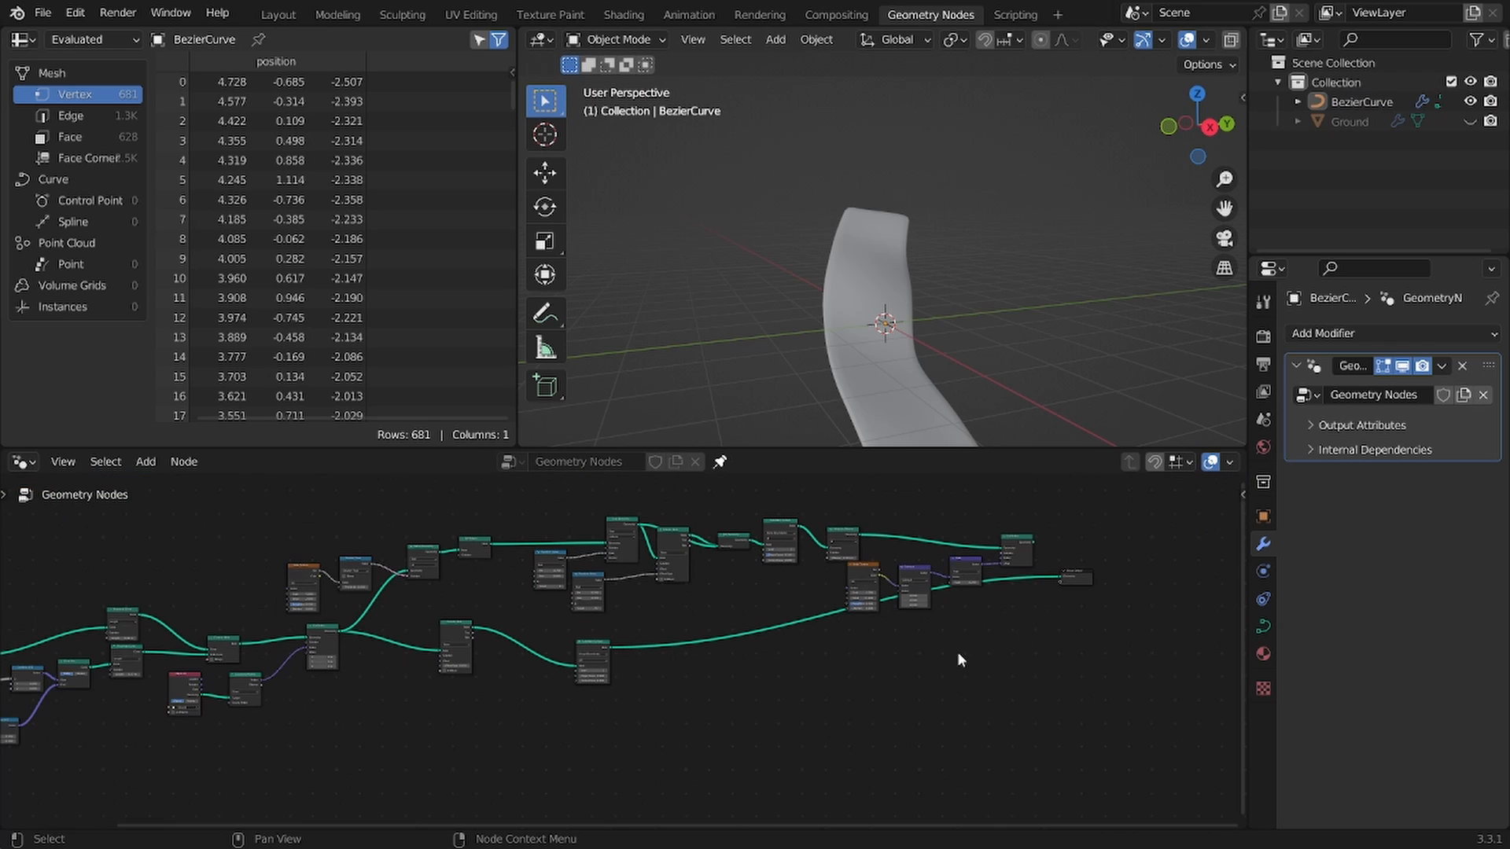
# Step: Duplicate the Noise Texture, Subtract and Scale nodes below the river branch, and duplicate Set Position into its link to the Group Output
pyautogui.moveTo(888, 574); pyautogui.dragTo(877, 572)
pyautogui.hotkey('shift', 'd')
pyautogui.click(733, 703)
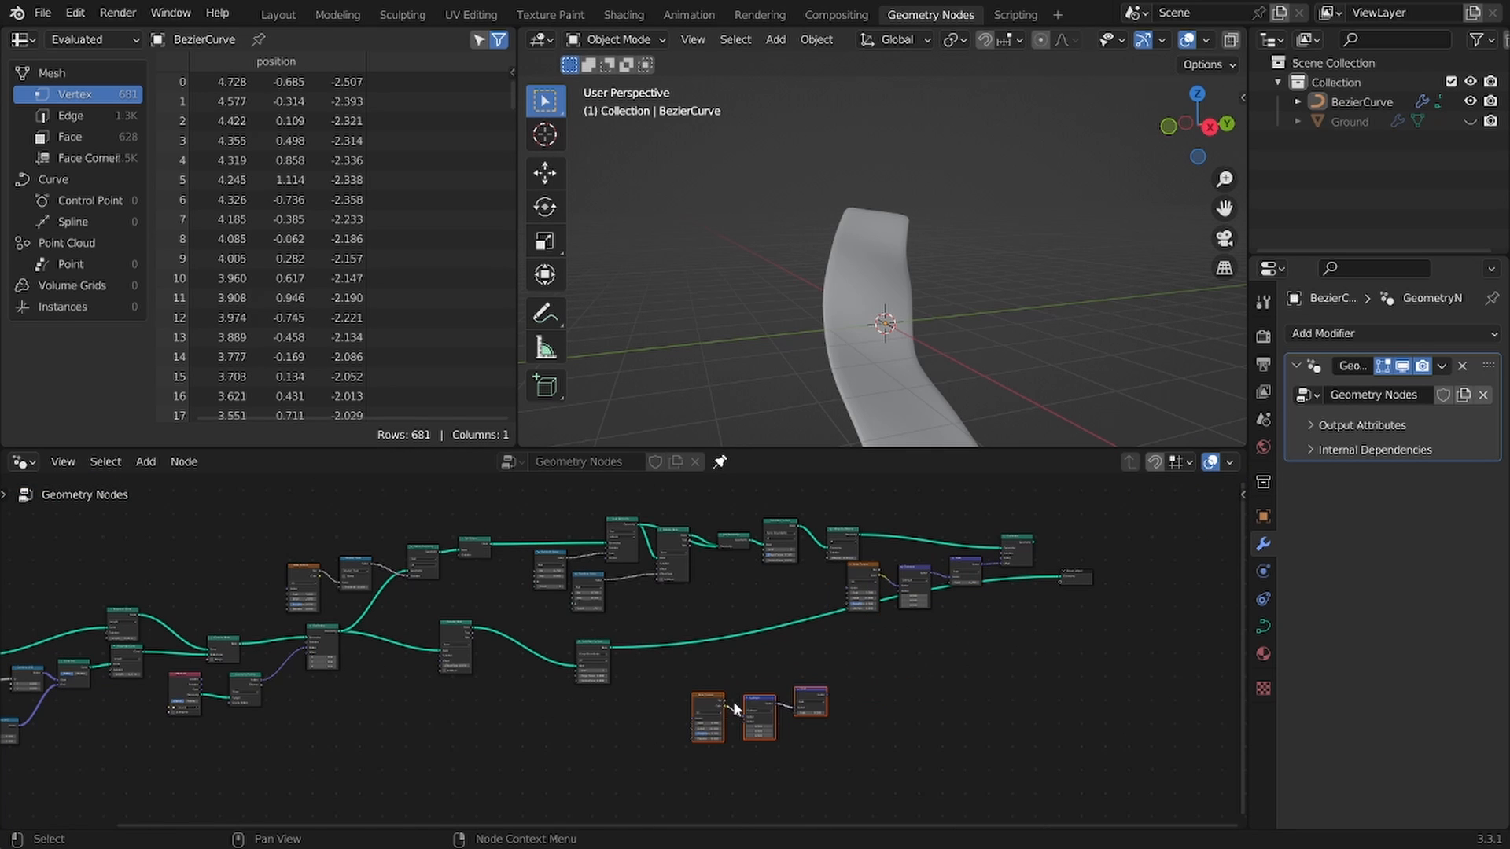
pyautogui.click(1025, 552)
pyautogui.hotkey('shift', 'd')
pyautogui.click(818, 626)
# Step: Move the three copied noise nodes below the new Set Position and connect the Scale node's Vector to its Offset
pyautogui.moveTo(877, 739); pyautogui.dragTo(710, 711)
pyautogui.press('g')
pyautogui.click(857, 666)
pyautogui.press('g')
pyautogui.click(835, 662)
pyautogui.scroll(9, 983, 688)
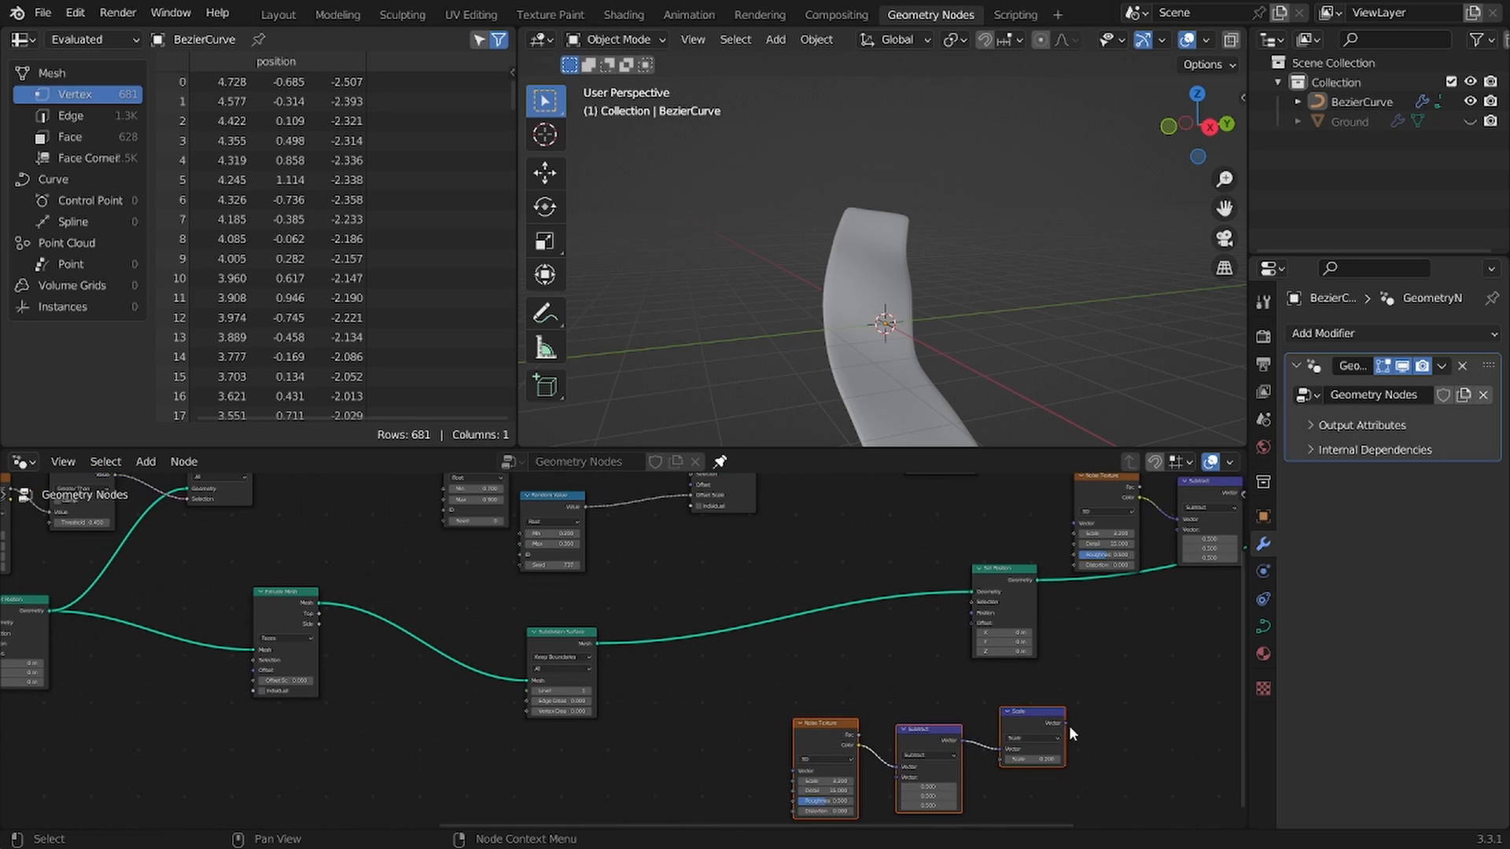
pyautogui.moveTo(961, 622); pyautogui.dragTo(972, 622)
pyautogui.scroll(1, 943, 668)
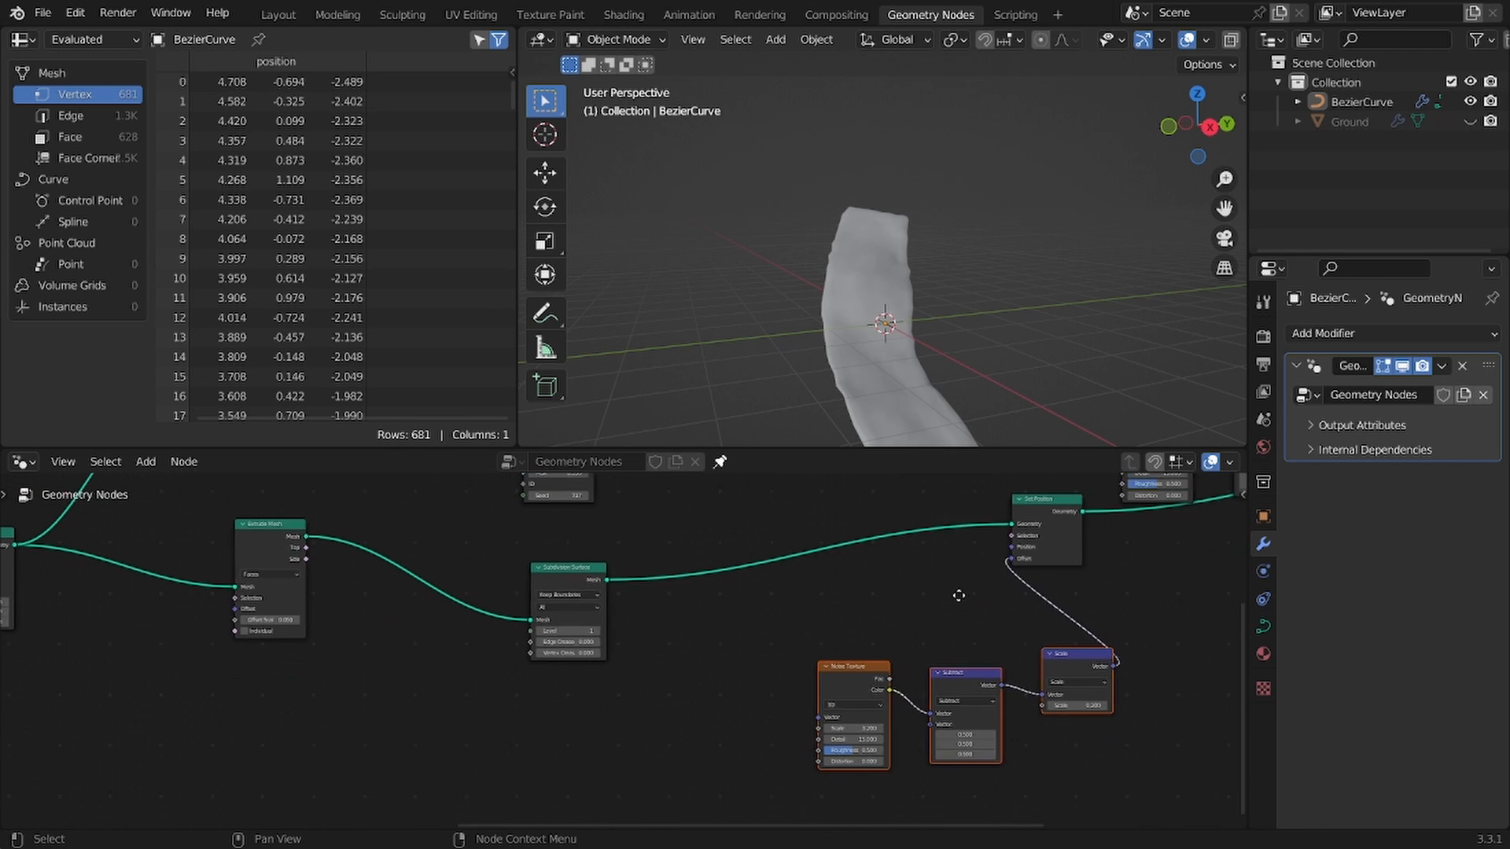
# Step: Set the river Noise Texture's Scale to 2.2 and the value of its vector Scale node to 0.23
pyautogui.moveTo(1022, 346); pyautogui.dragTo(915, 346, button='middle')
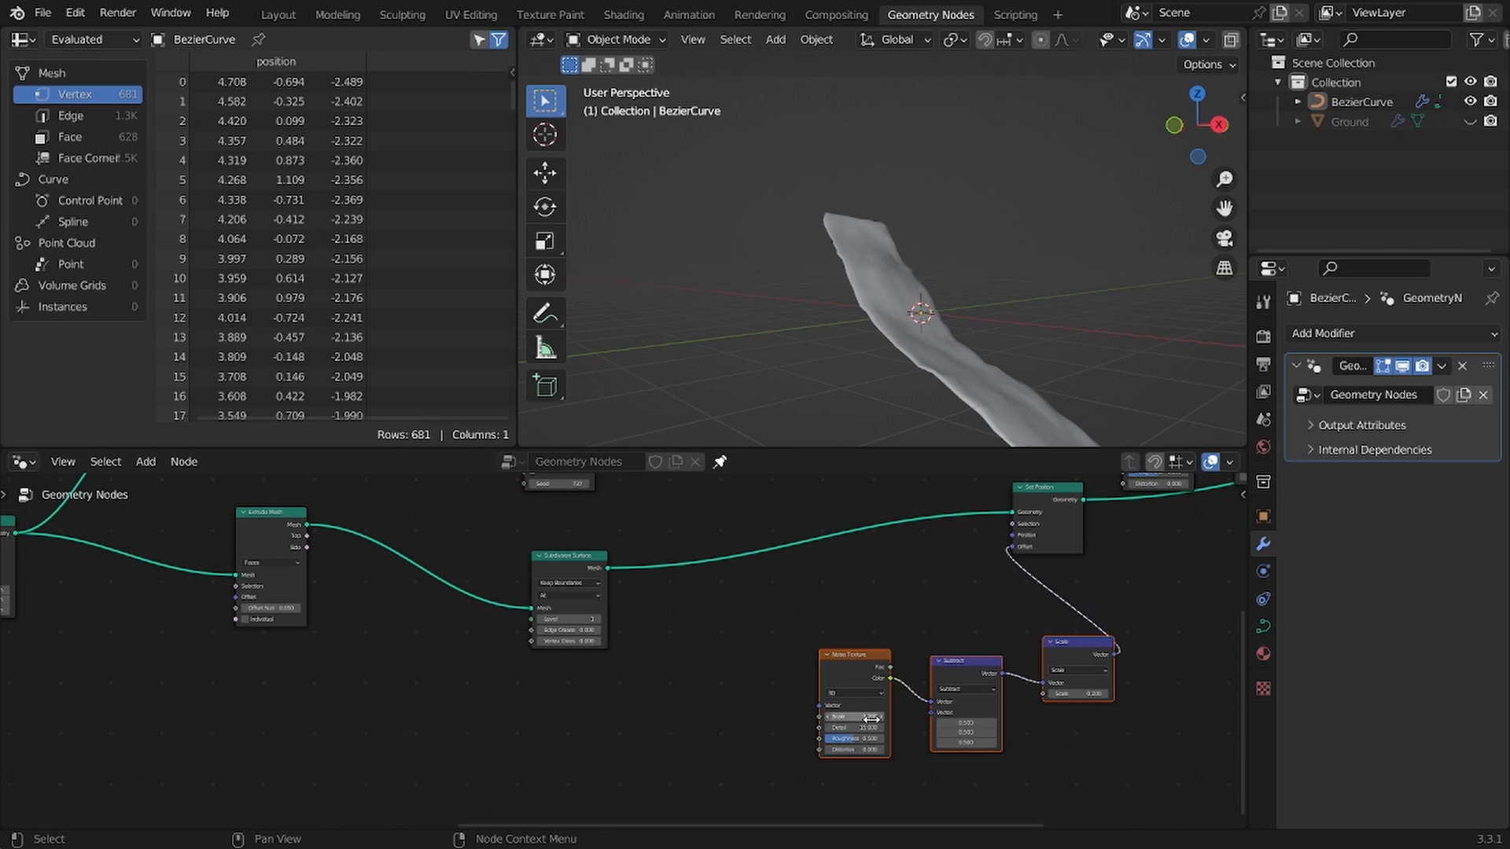
pyautogui.moveTo(872, 718); pyautogui.dragTo(890, 718)
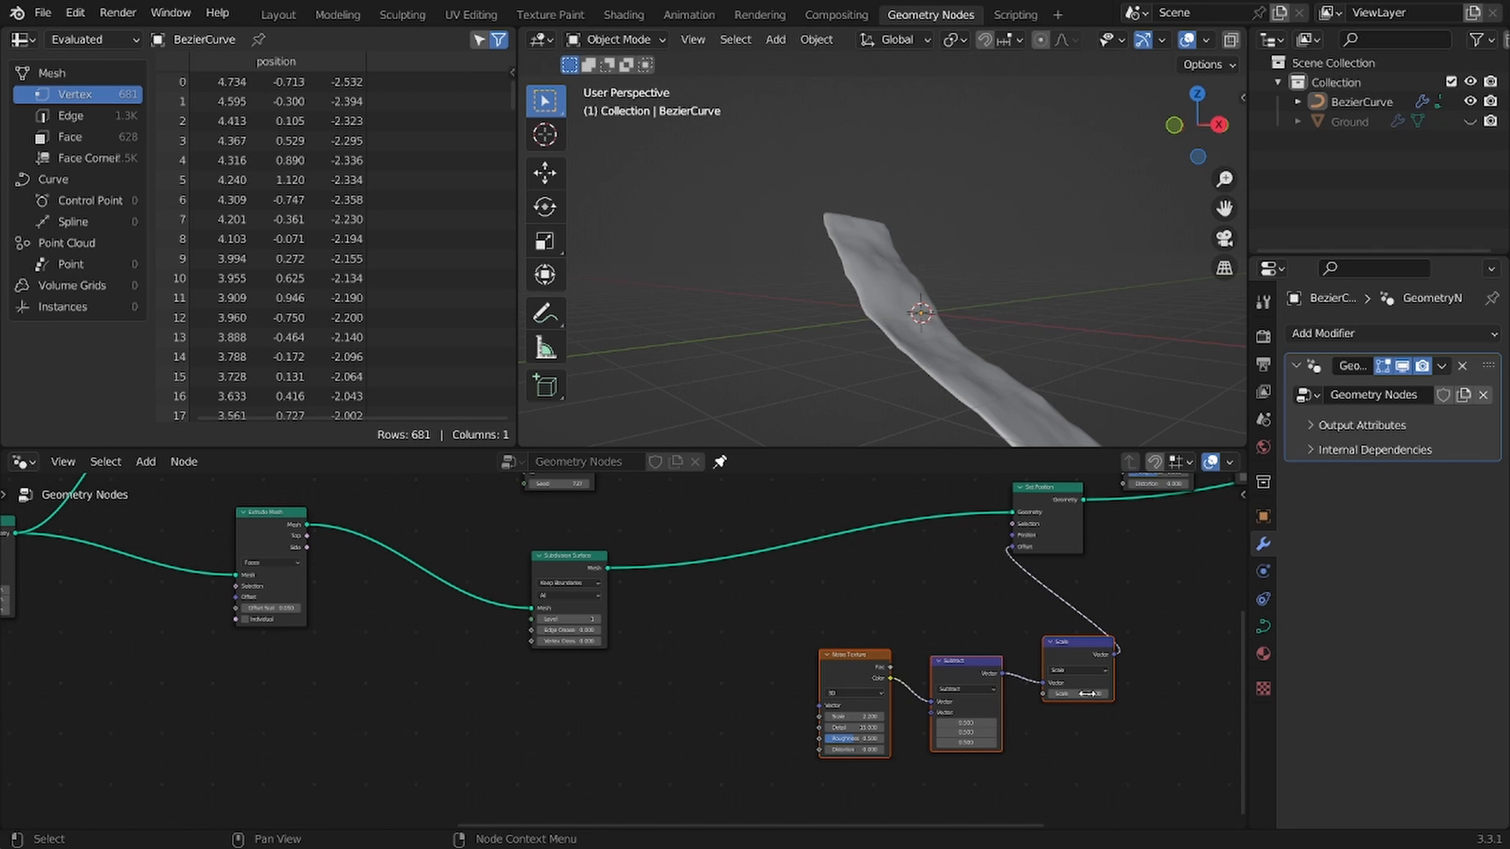
pyautogui.moveTo(1127, 651); pyautogui.dragTo(945, 630, button='middle')
pyautogui.scroll(3, 945, 630)
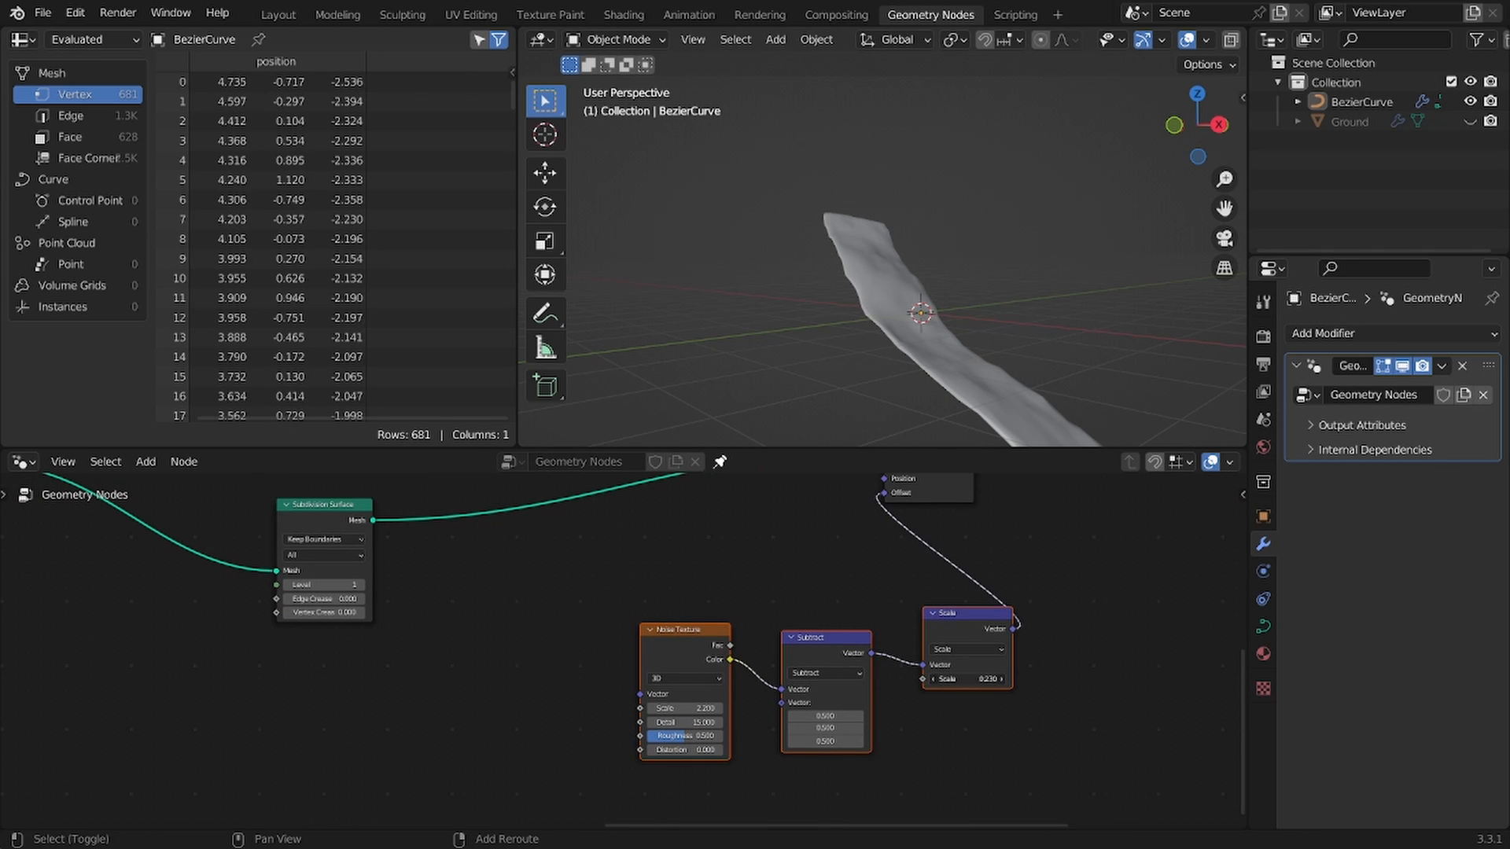
pyautogui.moveTo(971, 679); pyautogui.dragTo(963, 680)
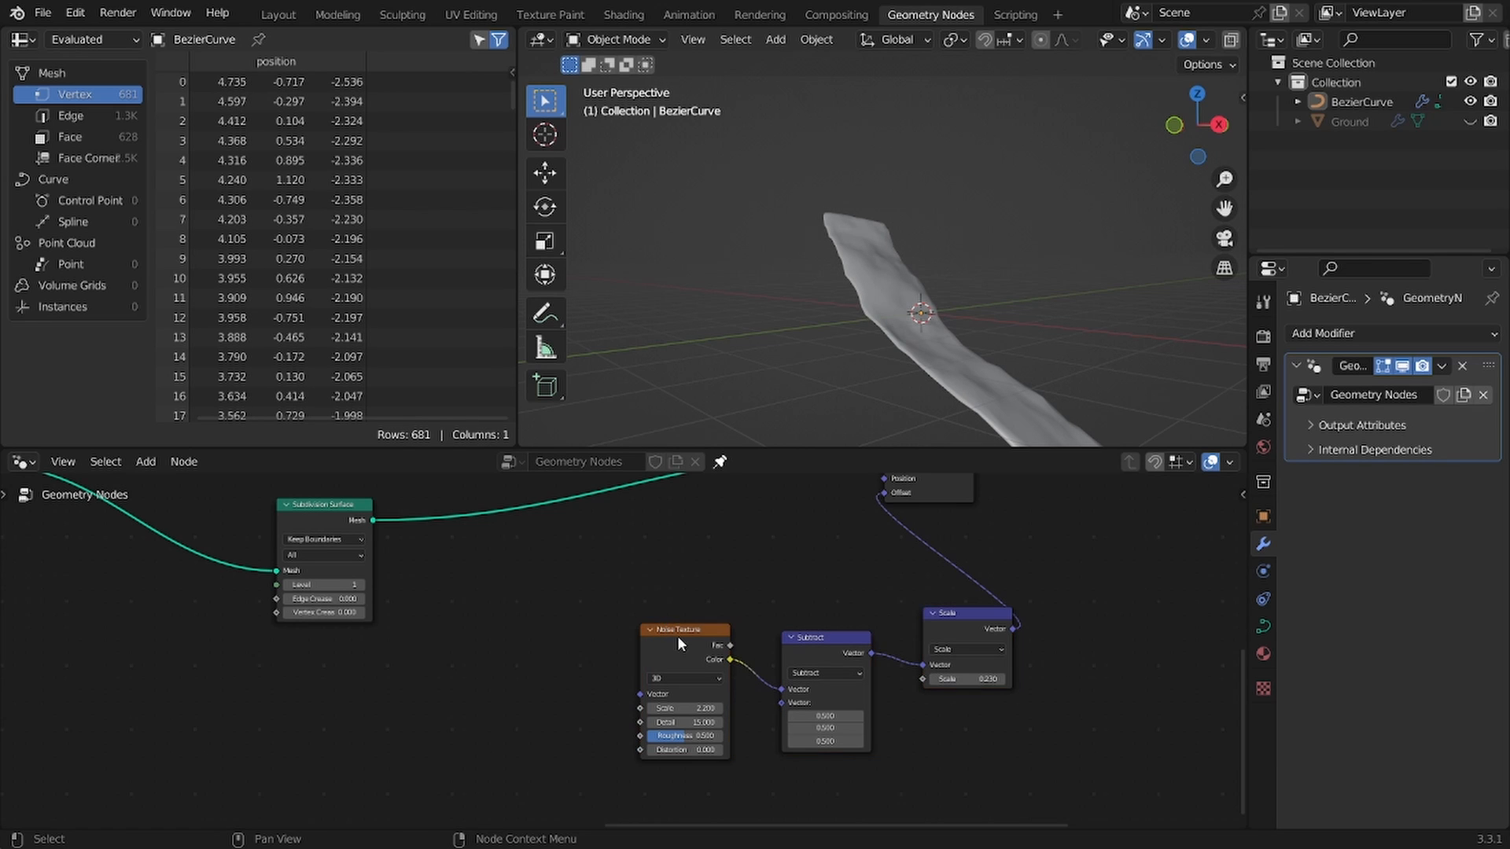
# Step: Add a Position node feeding the Vector input of the river's Noise Texture
pyautogui.moveTo(662, 644); pyautogui.dragTo(834, 606, button='middle')
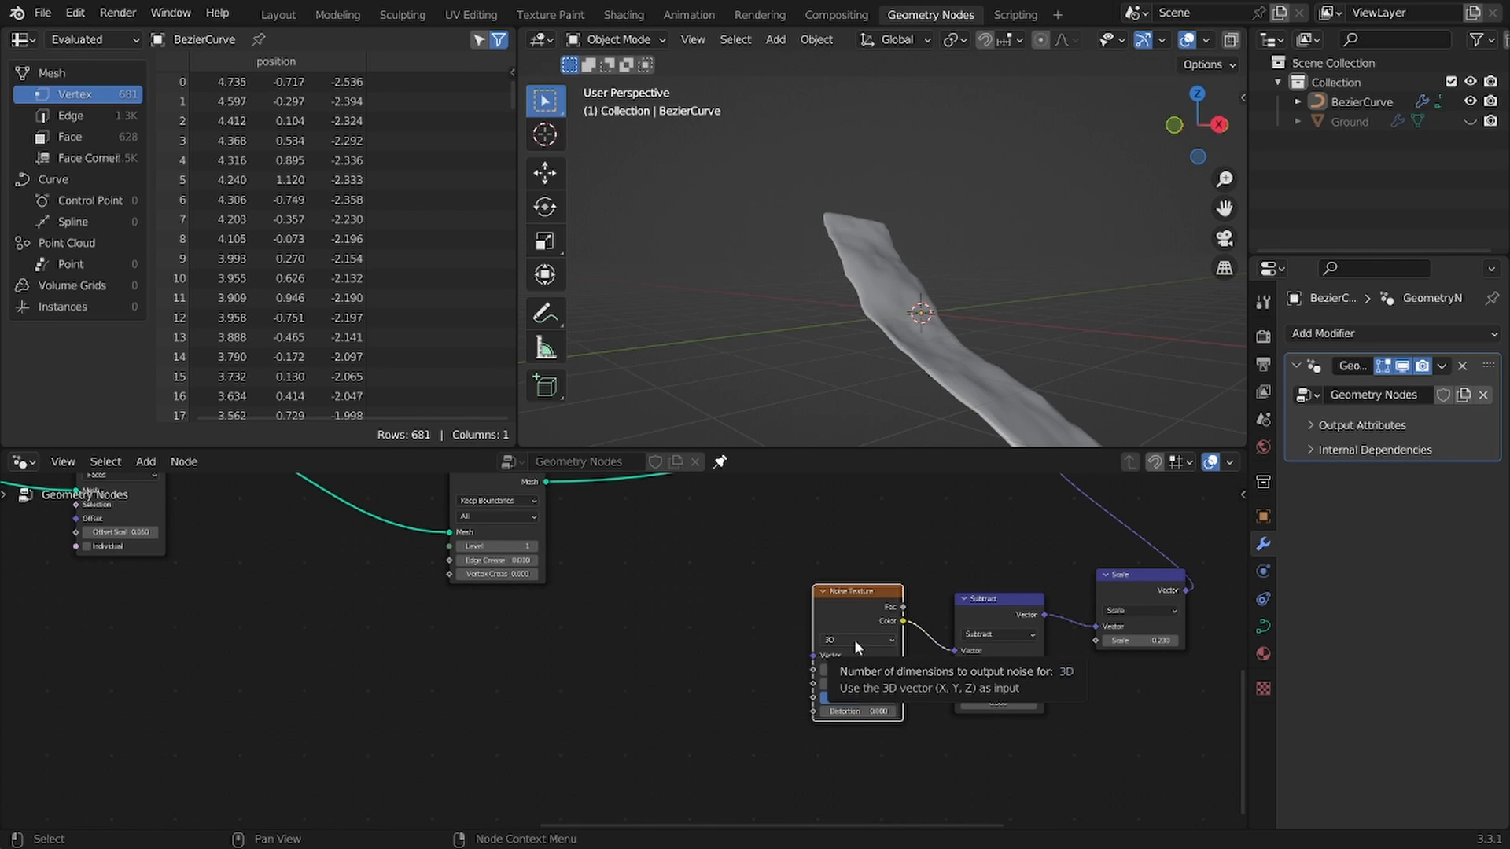
pyautogui.moveTo(812, 657); pyautogui.dragTo(680, 659)
pyautogui.write('pos')
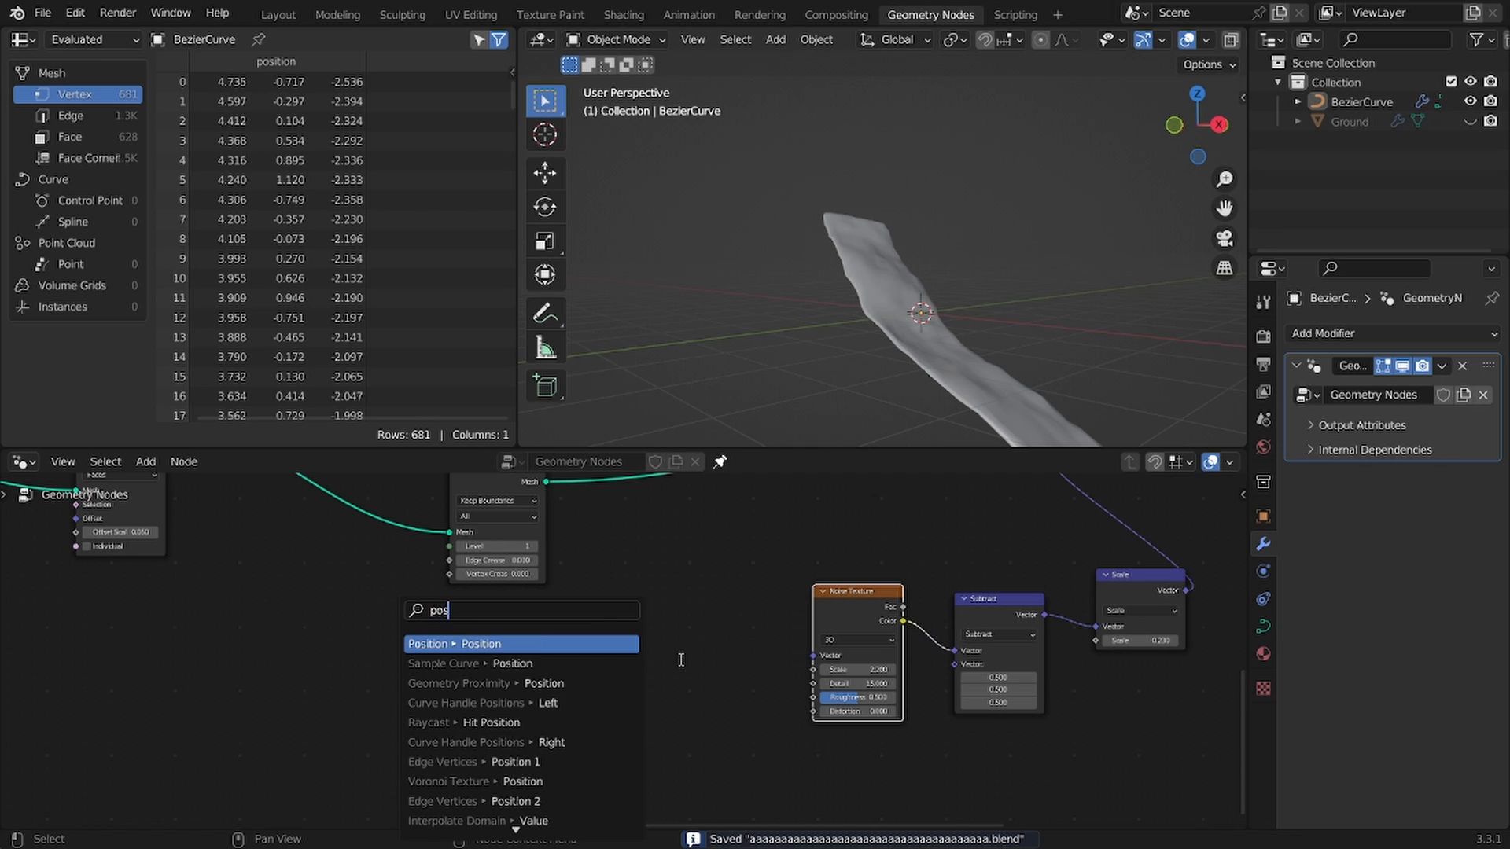
pyautogui.press('Return')
pyautogui.click(666, 672)
# Step: Insert a Vector Math node set to Add between the Position and Noise Texture nodes
pyautogui.hotkey('shift', 'a')
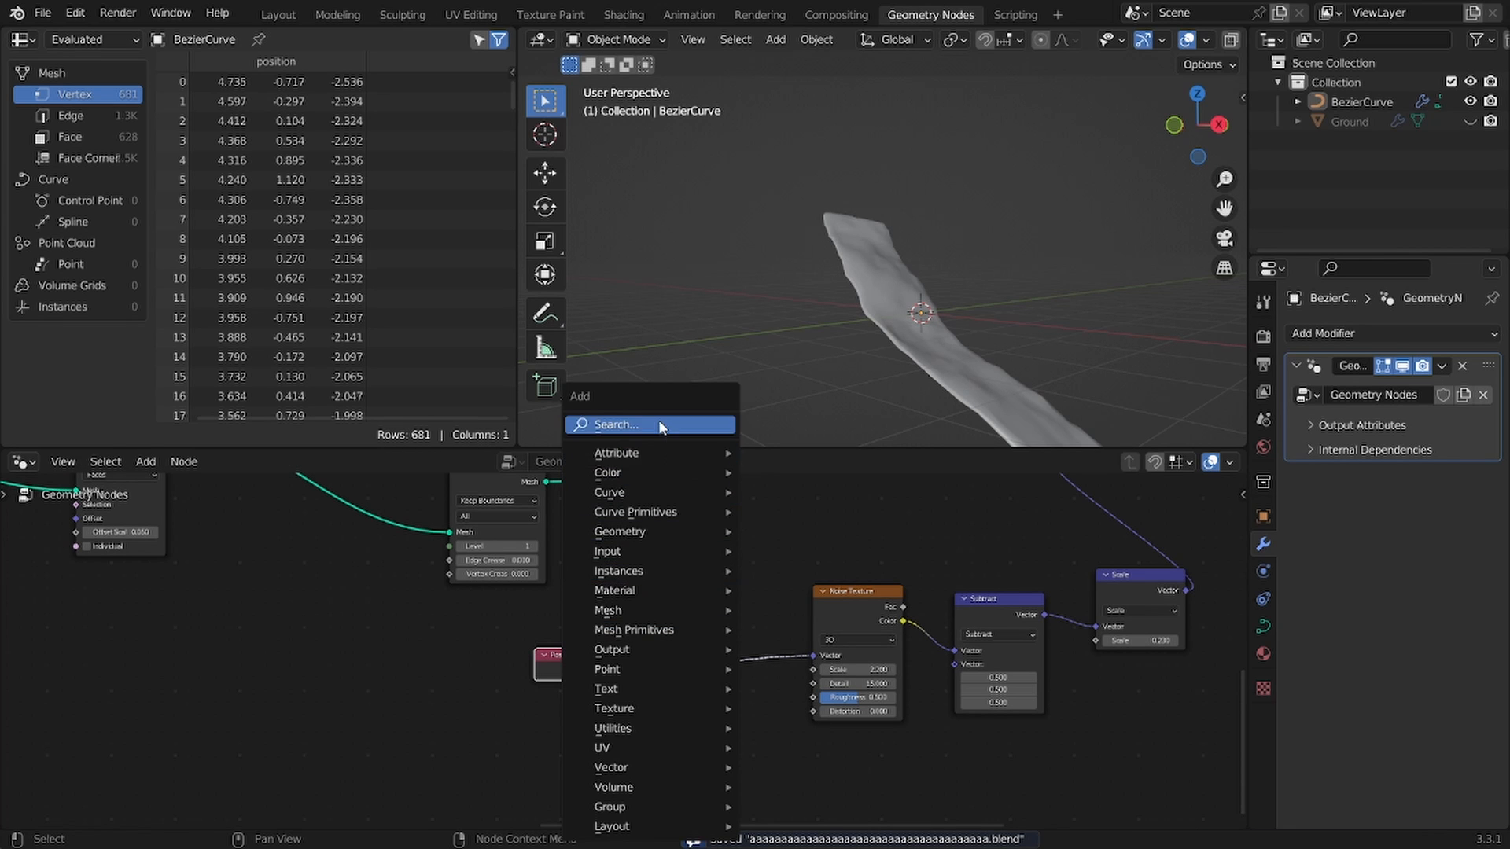
pyautogui.write('vec')
pyautogui.click(682, 468)
pyautogui.click(692, 601)
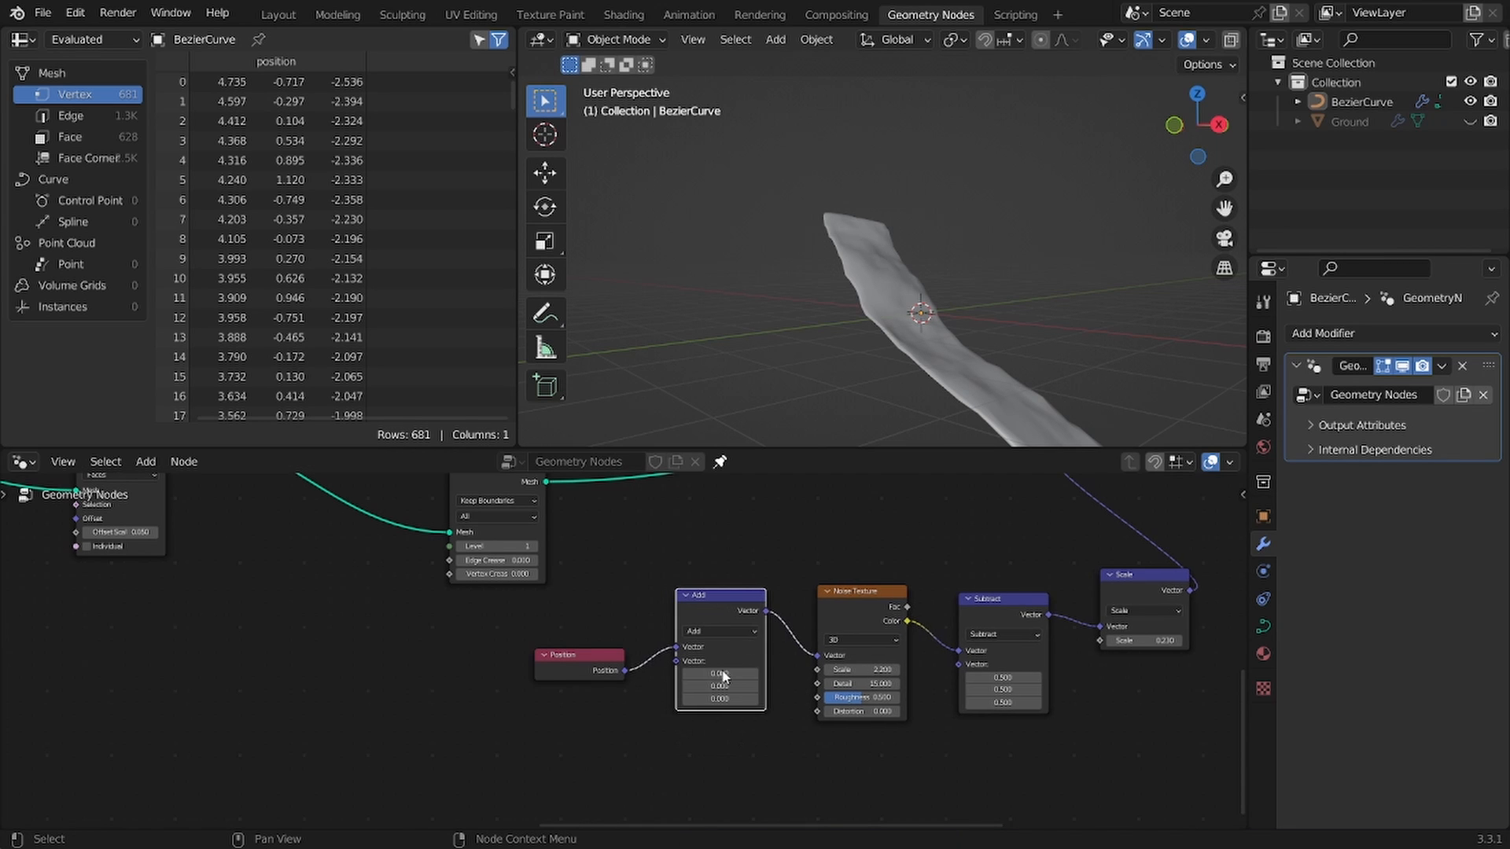
# Step: Try out different X offsets in the river's vector Add node to preview how the noise shifts
pyautogui.scroll(4, 629, 653)
pyautogui.moveTo(814, 695); pyautogui.dragTo(284, 695)
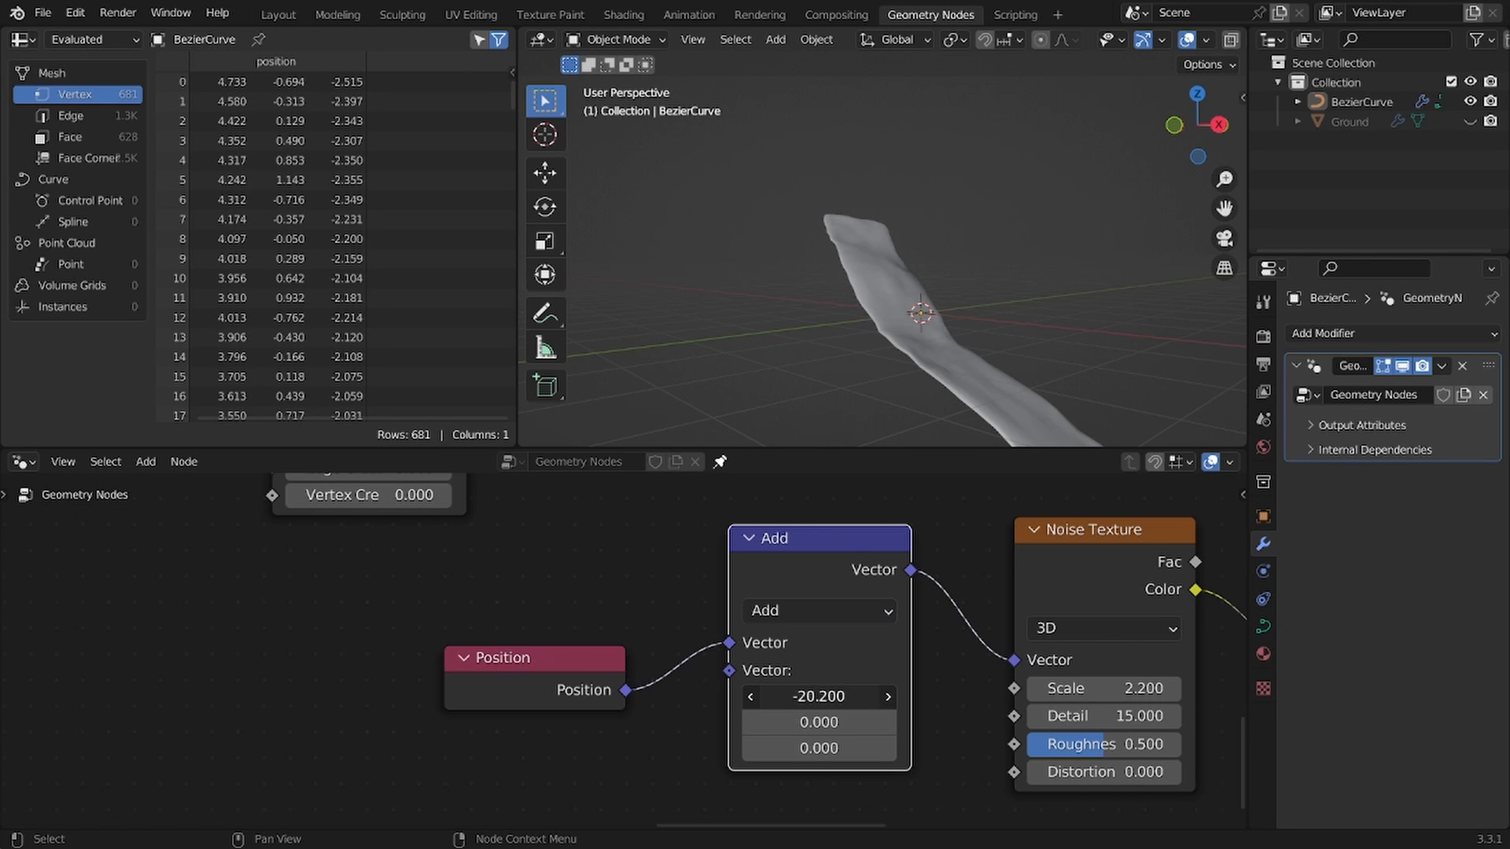
pyautogui.rightClick(813, 695)
# Step: Move the Position node away from the Add node and connect a new Combine XYZ node to the Add node's second Vector input
pyautogui.scroll(-5, 551, 680)
pyautogui.moveTo(458, 677); pyautogui.dragTo(511, 700)
pyautogui.press('g')
pyautogui.click(291, 690)
pyautogui.hotkey('shift', 'a')
pyautogui.write('combine')
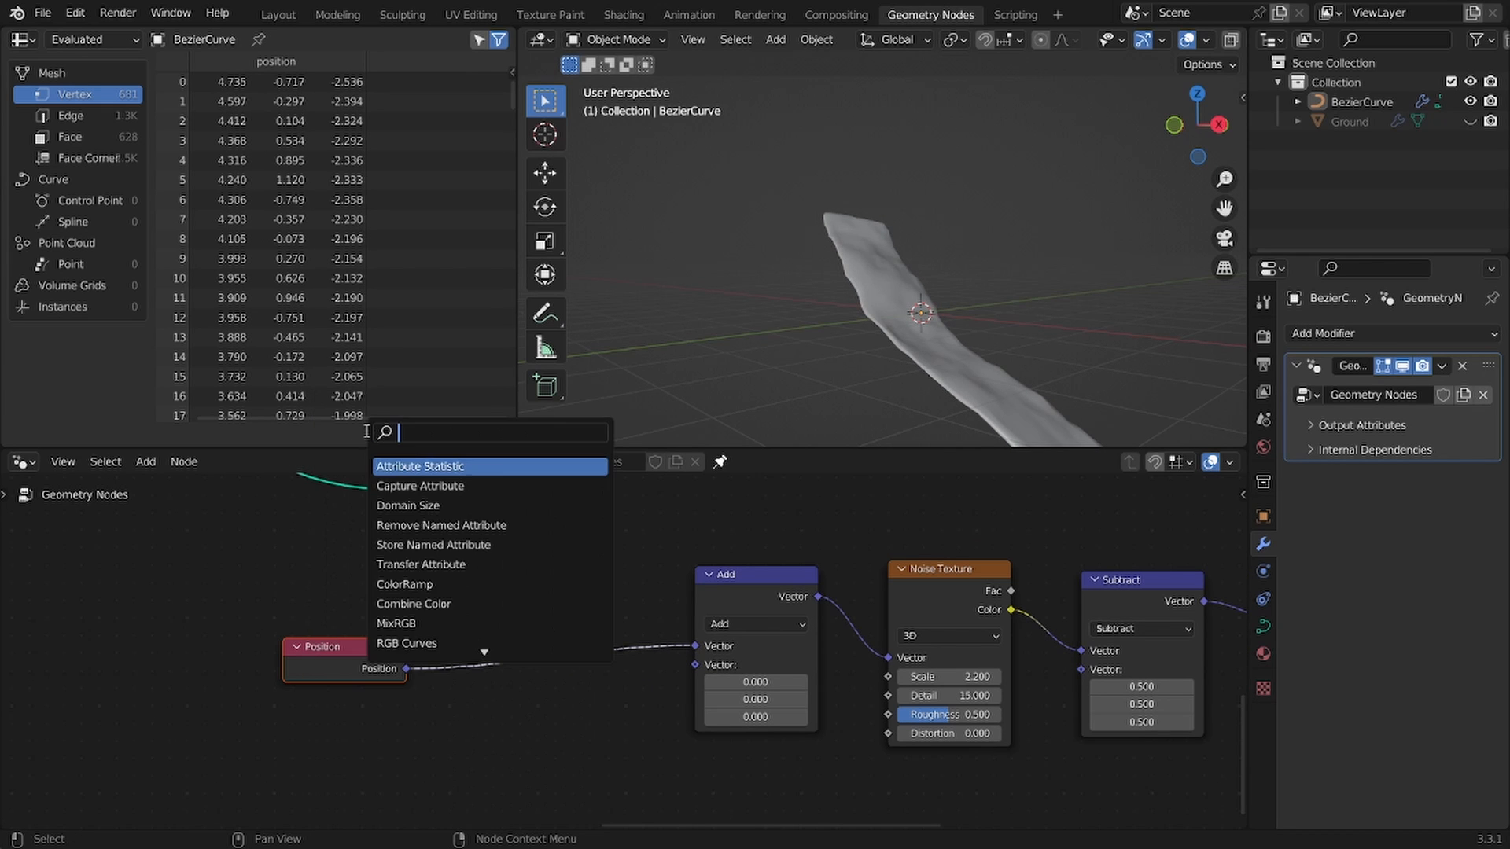
pyautogui.press('Return')
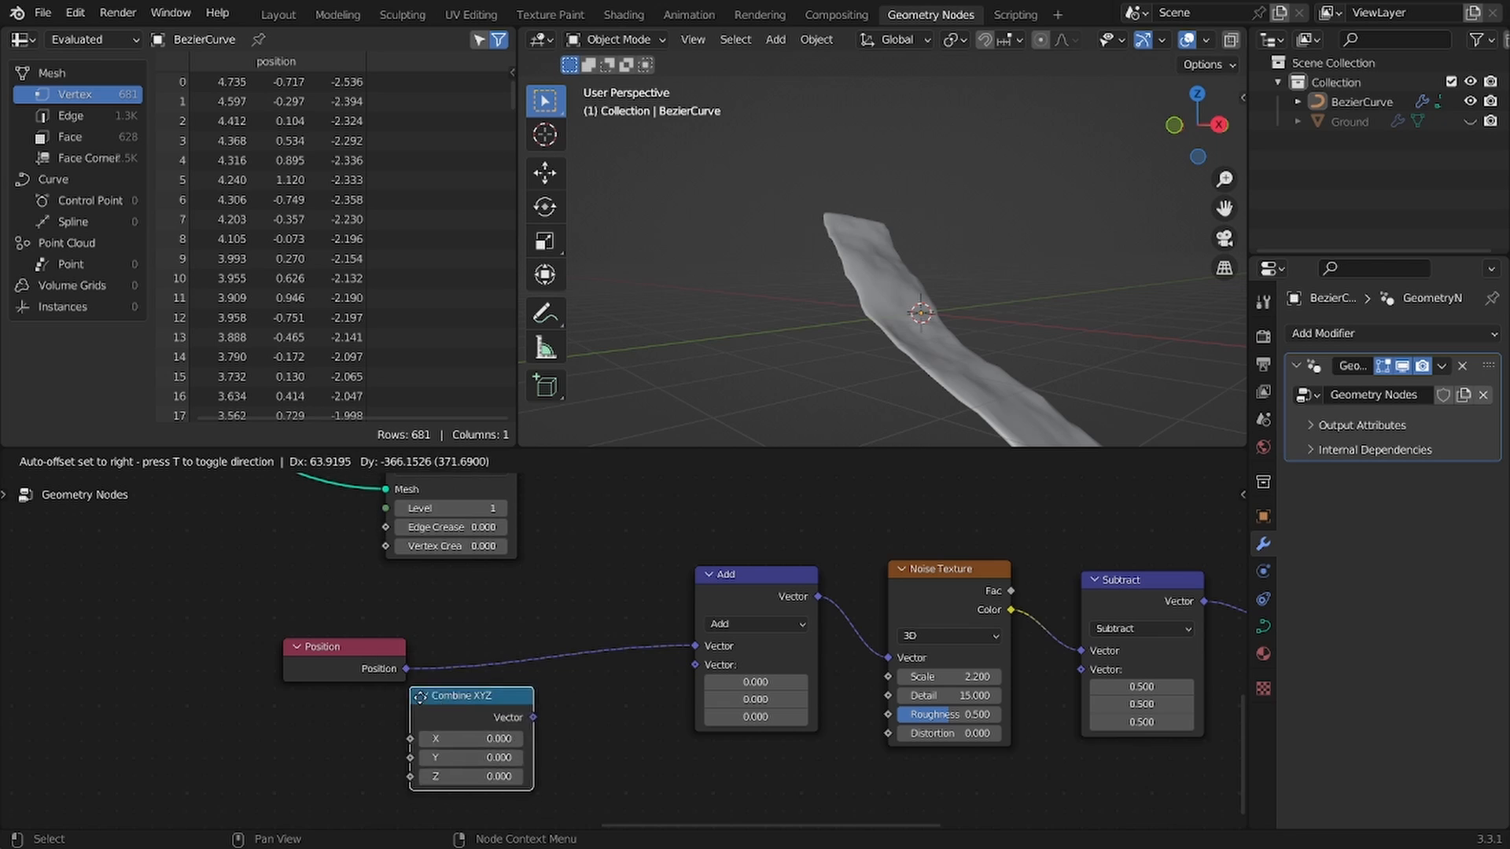
pyautogui.click(465, 705)
pyautogui.keyDown('alt'); pyautogui.moveTo(495, 710); pyautogui.dragTo(765, 596, button='right'); pyautogui.keyUp('alt')
# Step: Add a Scene Time node, connect its Seconds output to the Combine XYZ's X, and play the animation
pyautogui.moveTo(420, 591); pyautogui.dragTo(723, 535, button='middle')
pyautogui.hotkey('shift', 'a')
pyautogui.write('frame')
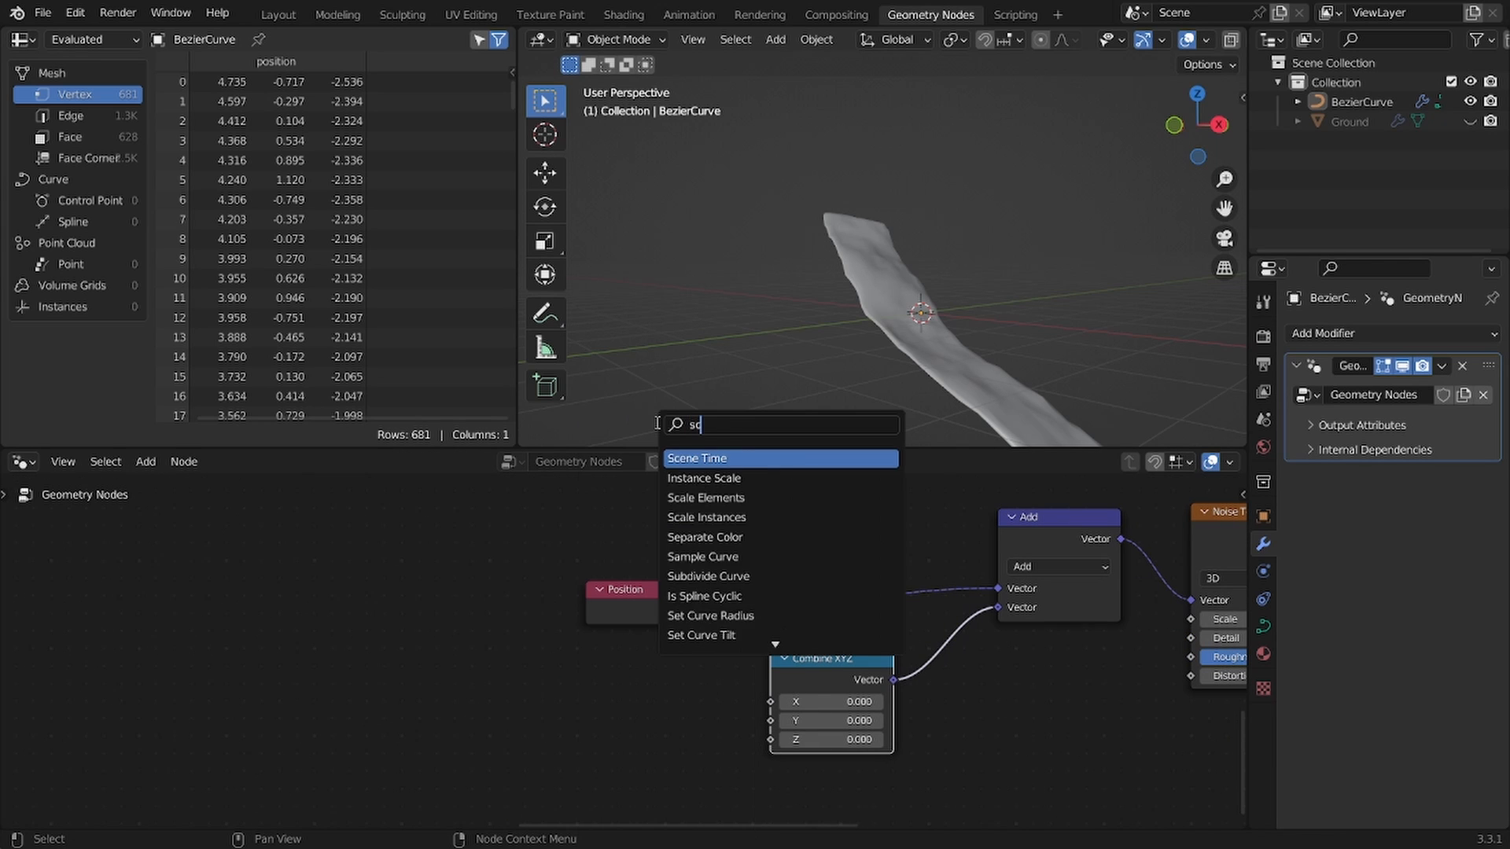
pyautogui.press('Return')
pyautogui.click(602, 748)
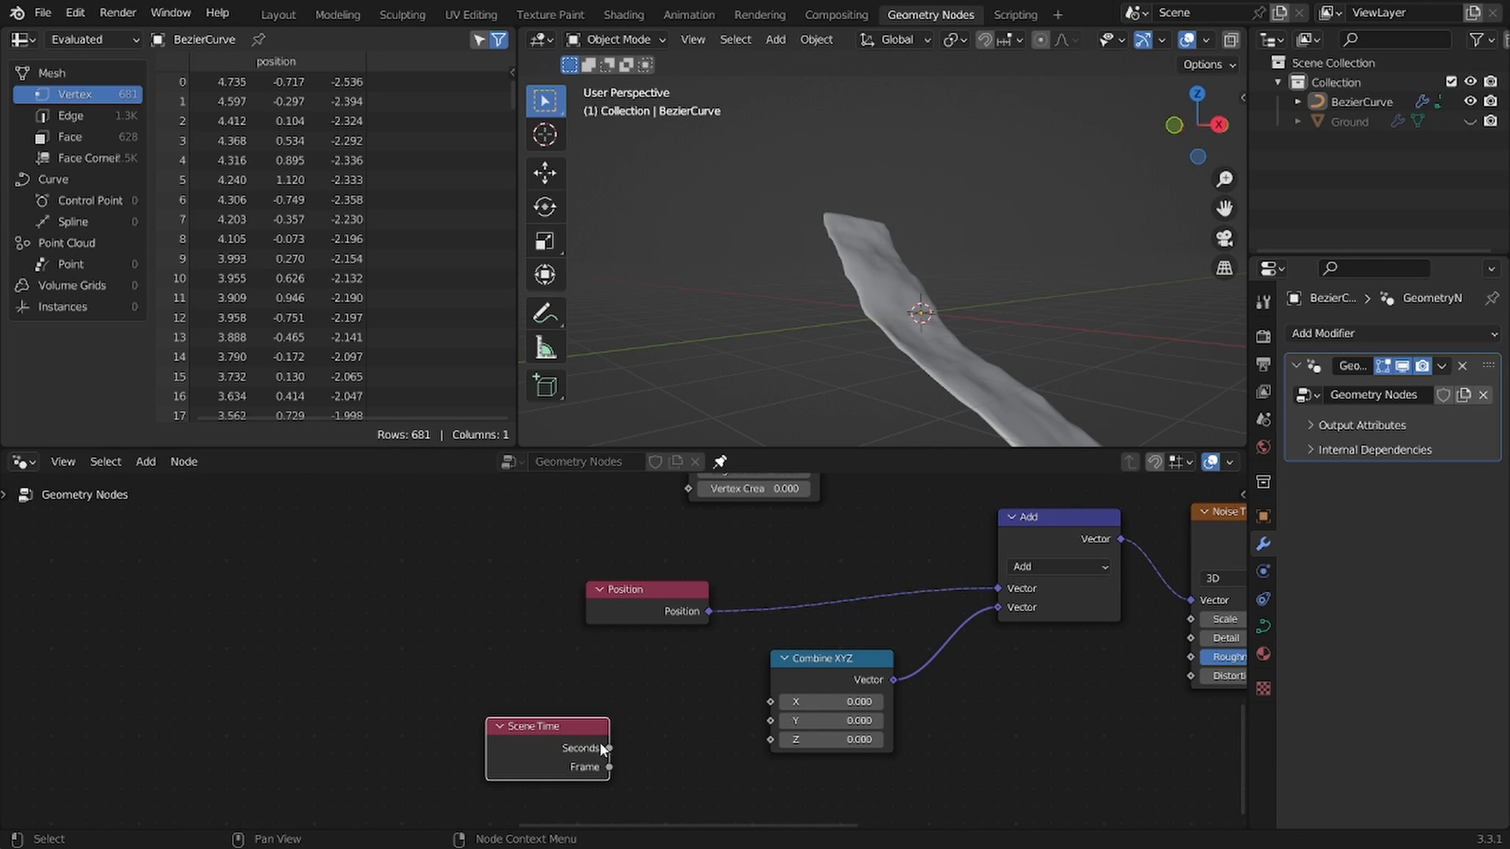
pyautogui.moveTo(773, 707); pyautogui.dragTo(771, 703)
pyautogui.press('space')
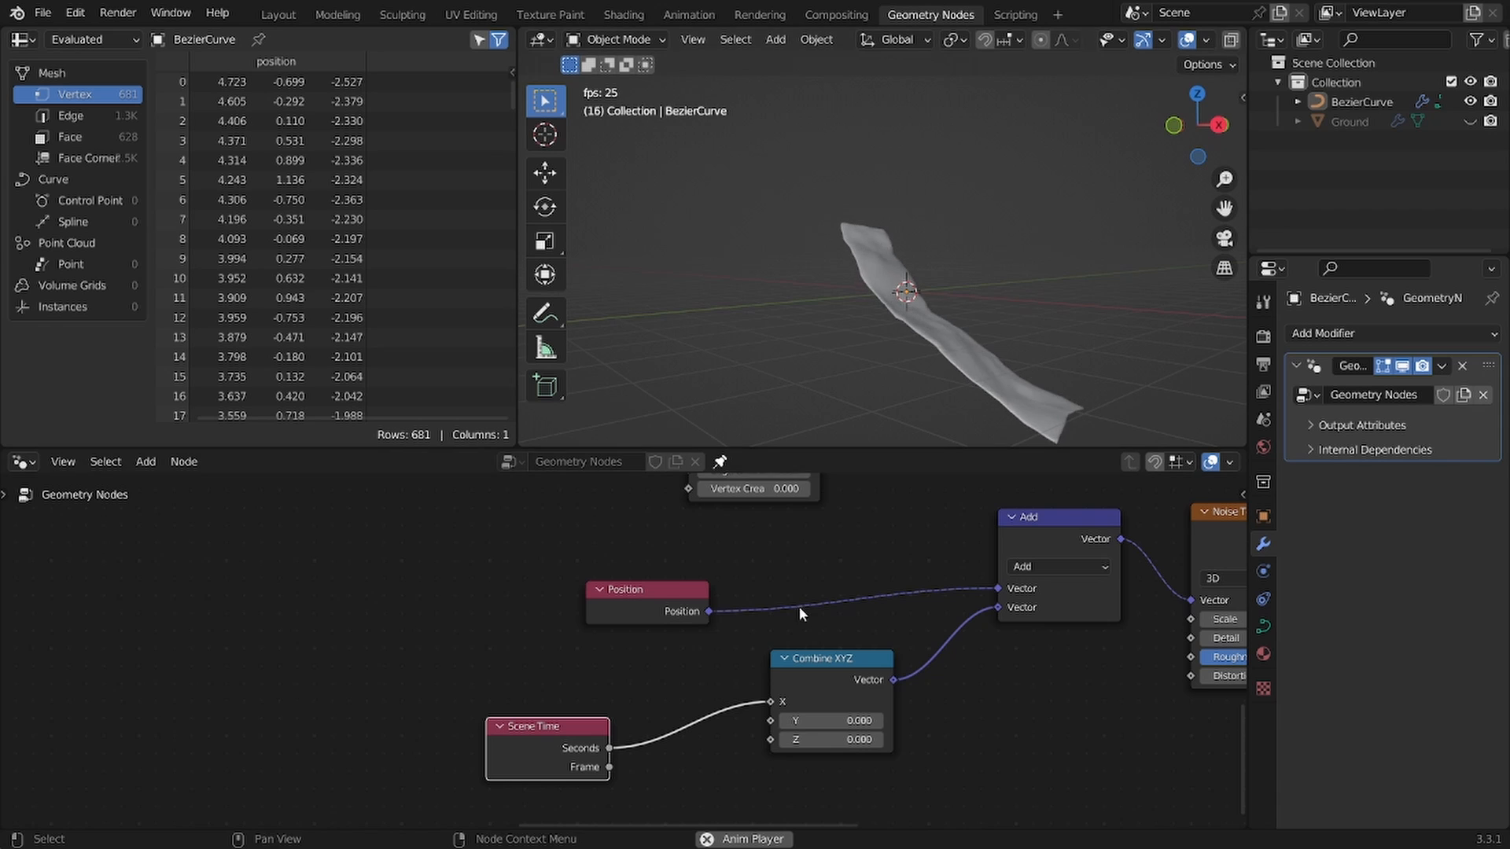
# Step: Insert a Math node set to Multiply by -1 between Scene Time's Seconds and the Combine XYZ's X
pyautogui.hotkey('shift', 'a')
pyautogui.write('ma')
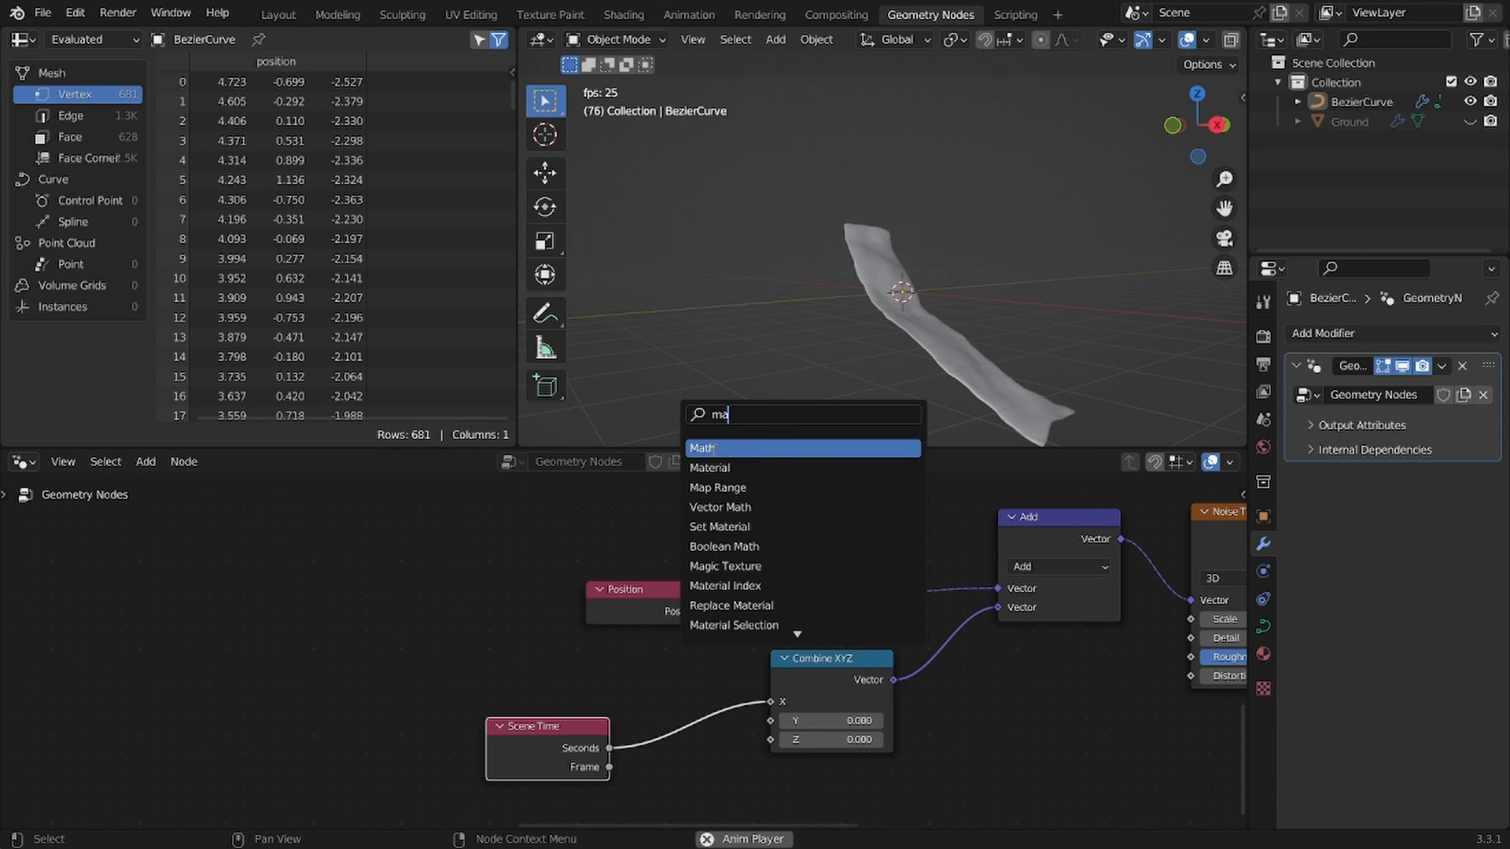
pyautogui.press('Return')
pyautogui.click(646, 722)
pyautogui.click(700, 728)
pyautogui.write('m')
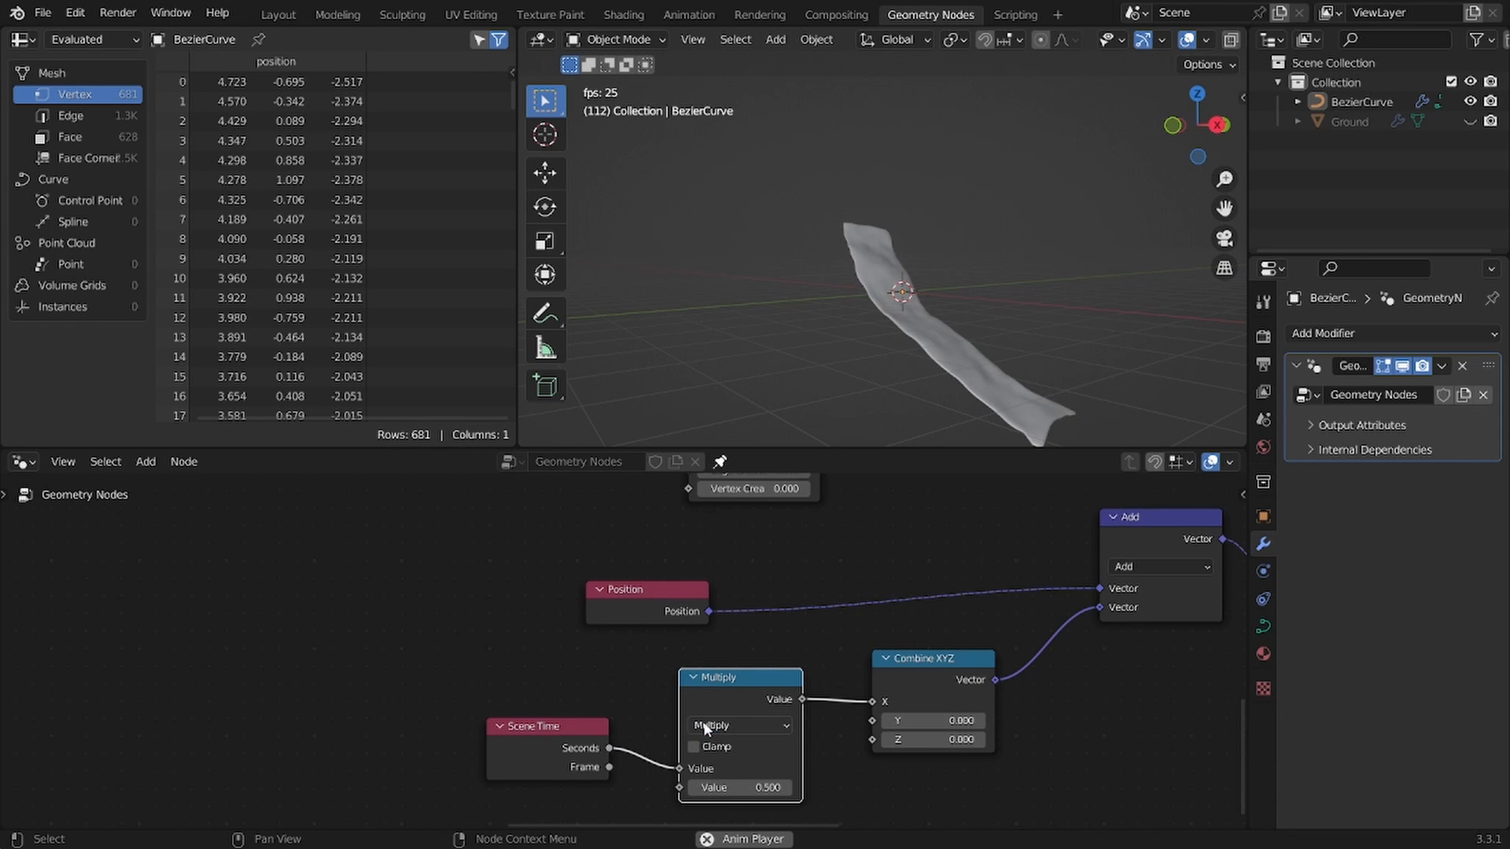
pyautogui.write('-1')
pyautogui.press('Return')
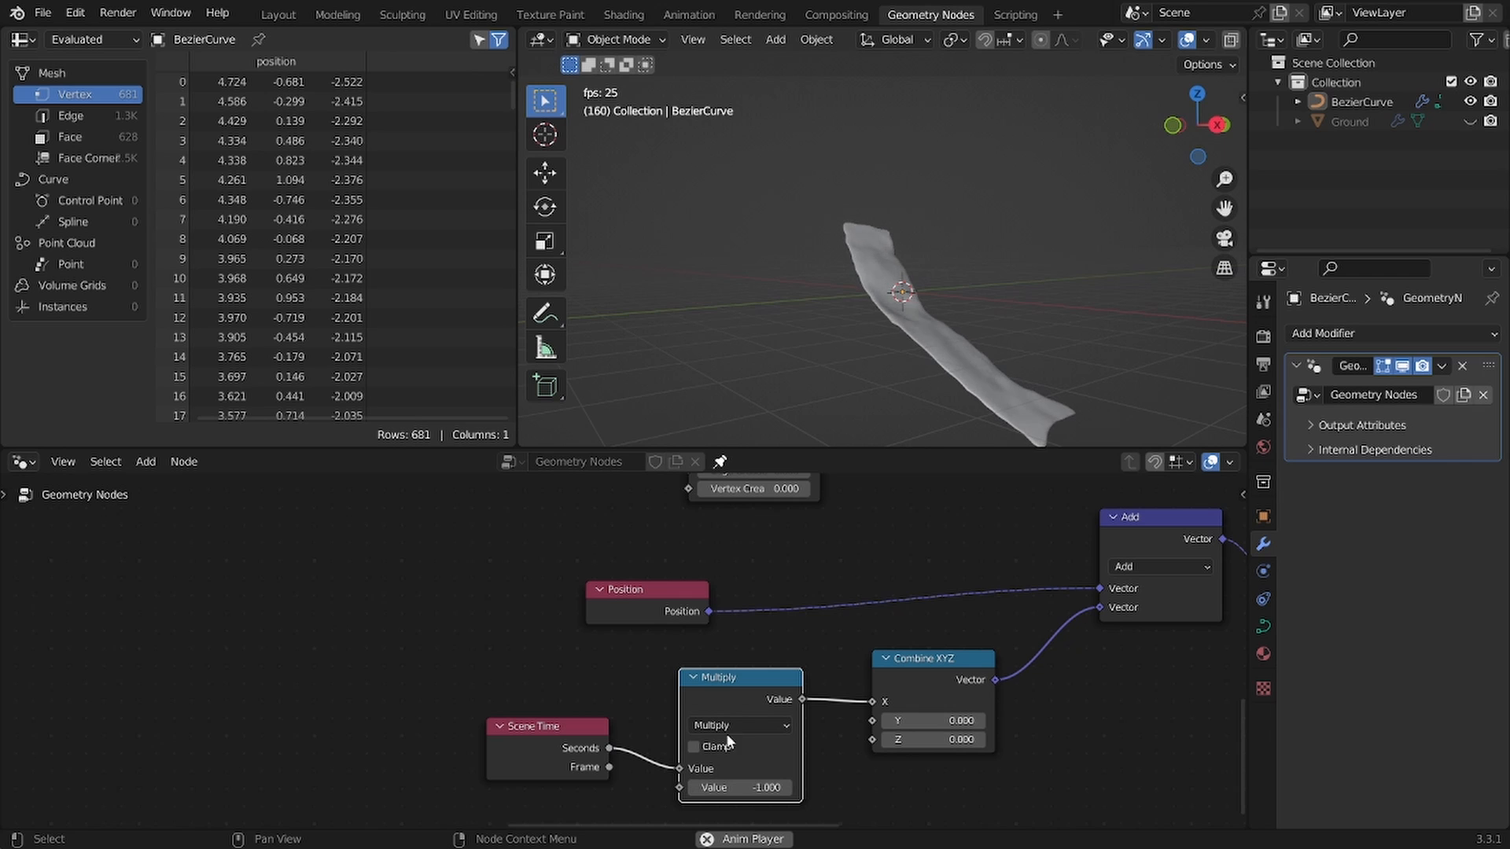
# Step: Select the river strip and check the animated water flow from a higher viewpoint
pyautogui.moveTo(952, 338); pyautogui.dragTo(927, 319, button='middle')
pyautogui.click(927, 319)
pyautogui.press('space')
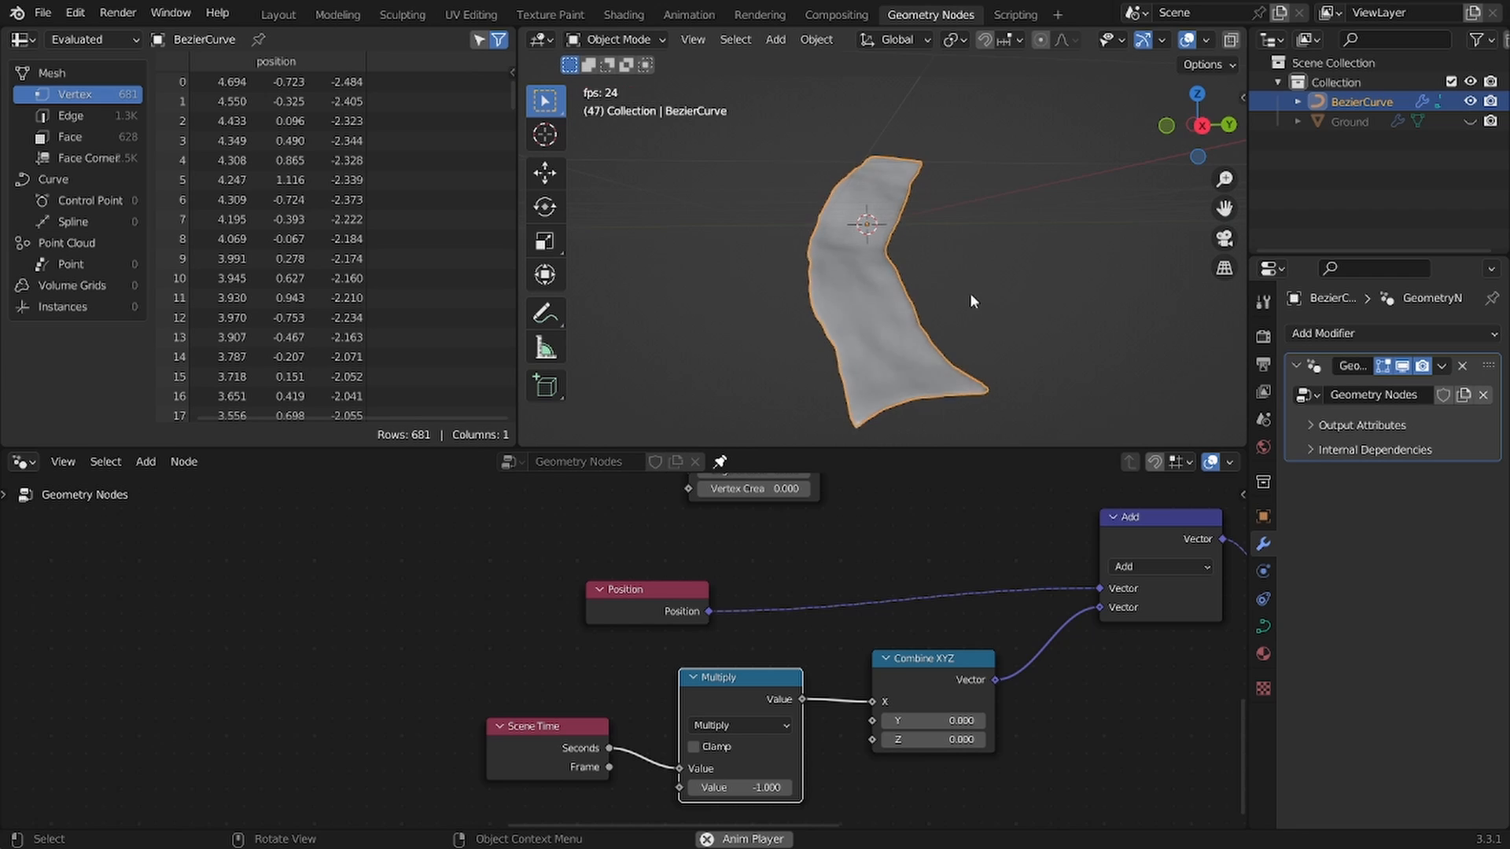
# Step: Realign the river's Set Position node and combine it with the rocks' Set Position through a Join Geometry node feeding the Group Output
pyautogui.scroll(-6, 1073, 566)
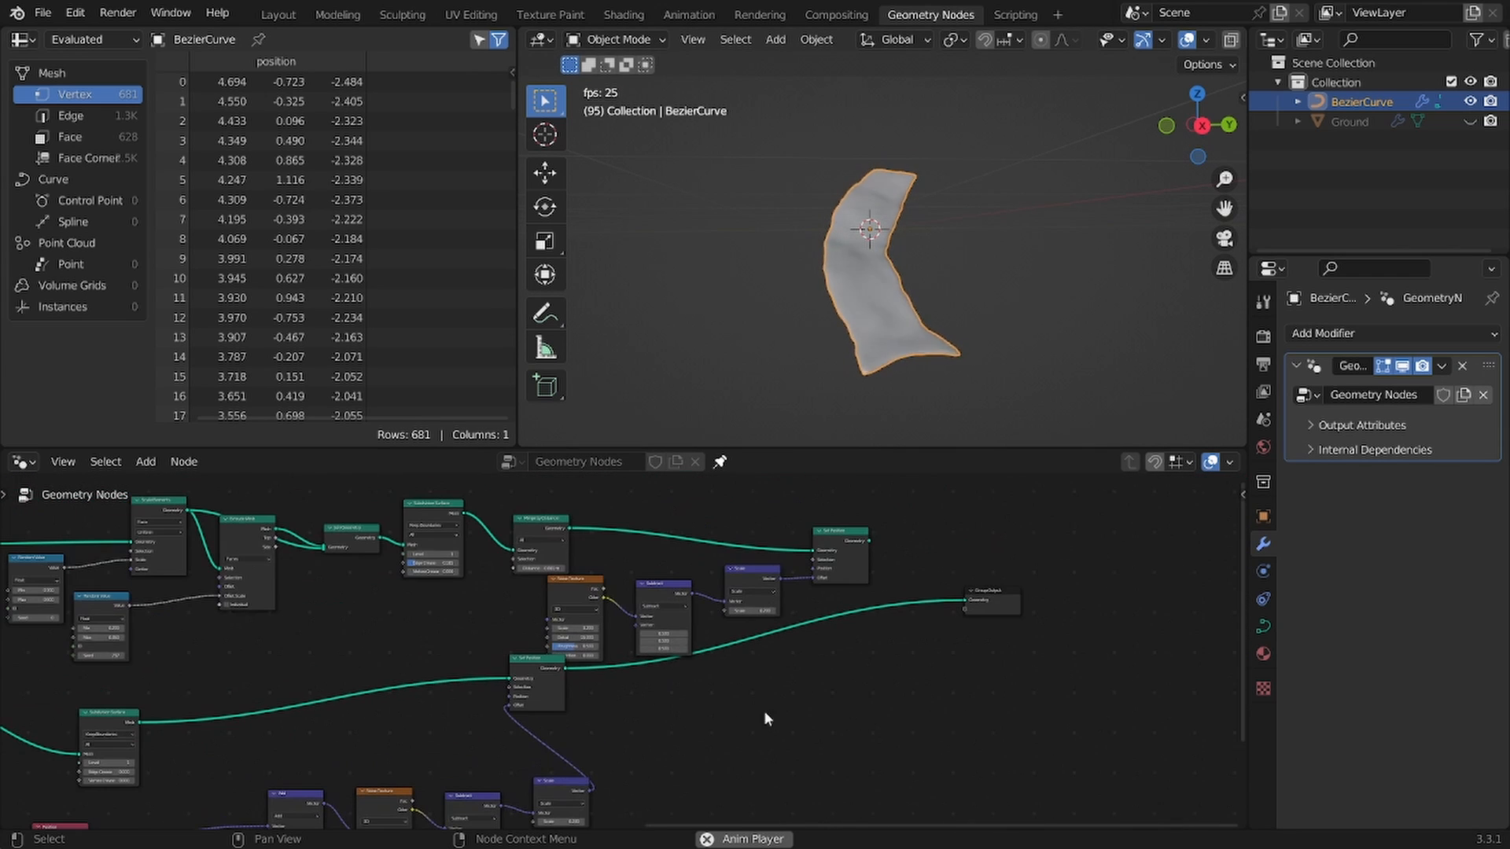
pyautogui.moveTo(543, 693); pyautogui.dragTo(807, 744)
pyautogui.keyDown('ctrl'); pyautogui.keyDown('shift'); pyautogui.moveTo(866, 543); pyautogui.dragTo(819, 717, button='right'); pyautogui.keyUp('shift'); pyautogui.keyUp('ctrl')
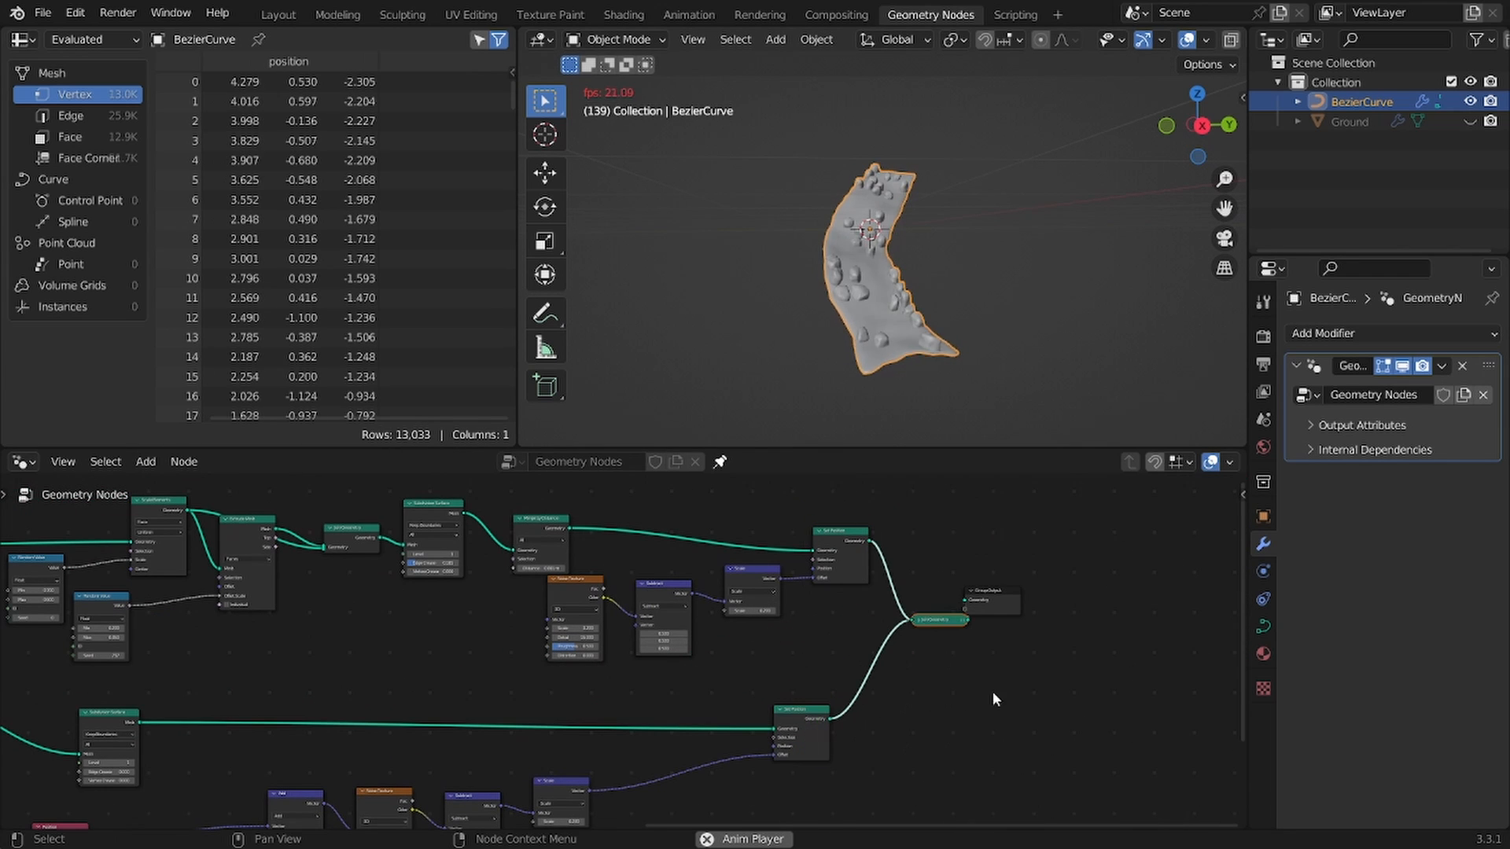
pyautogui.moveTo(1008, 566); pyautogui.dragTo(1007, 596)
pyautogui.press('g')
pyautogui.click(1095, 567)
# Step: Inspect the rocks on the animated river up close and stop the playback
pyautogui.scroll(6, 946, 194)
pyautogui.moveTo(852, 238); pyautogui.dragTo(905, 245, button='middle')
pyautogui.scroll(-7, 680, 612)
pyautogui.press('space')
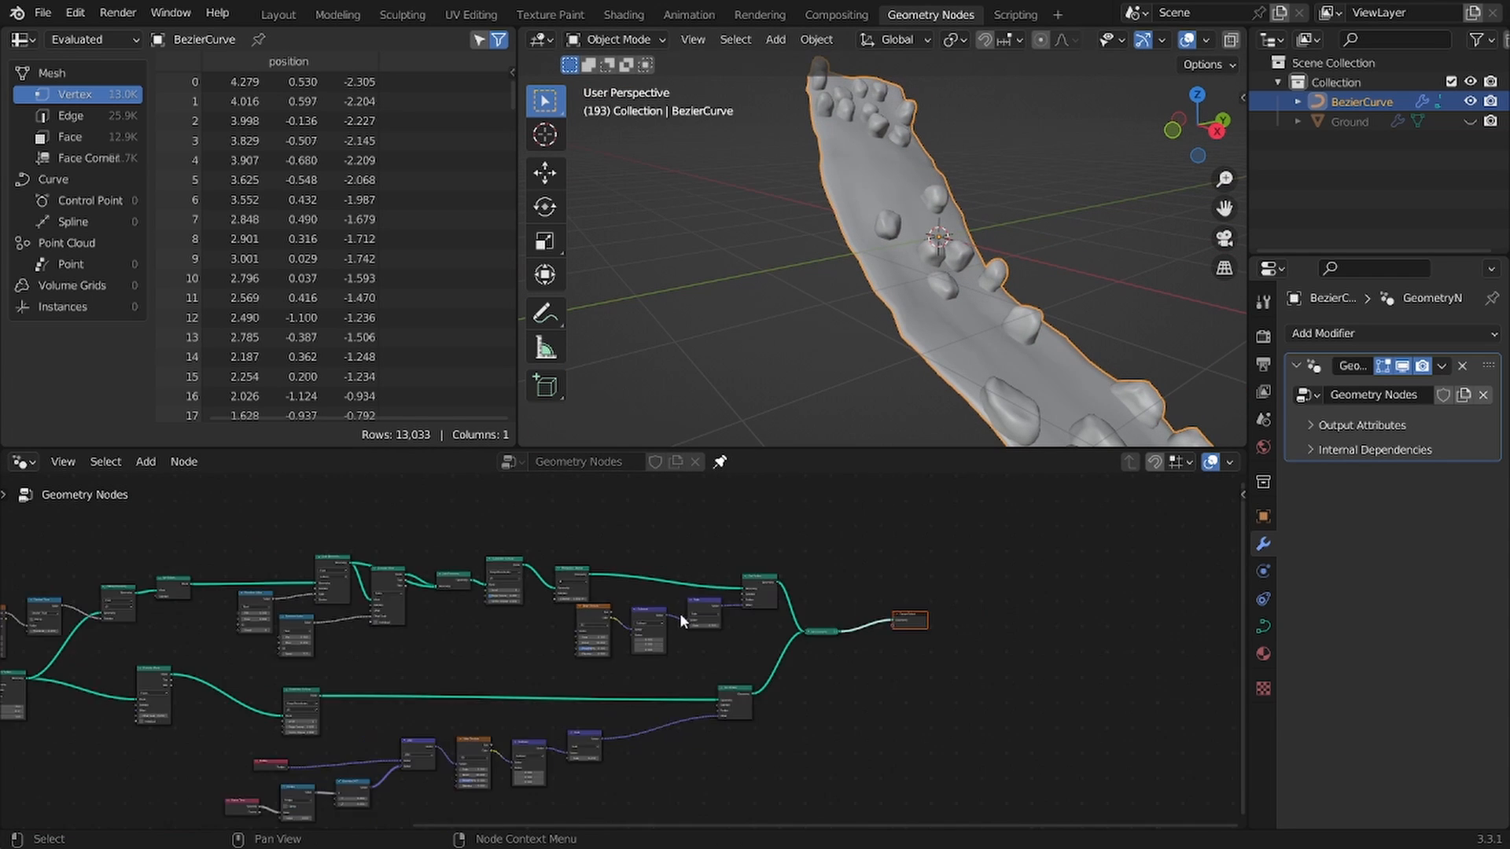
# Step: Save the file and set the Max of the Random Value node with Min 0.7 to 0.8
pyautogui.moveTo(487, 621); pyautogui.dragTo(1140, 618, button='middle')
pyautogui.moveTo(970, 219); pyautogui.dragTo(910, 270, button='middle')
pyautogui.moveTo(550, 569); pyautogui.dragTo(181, 466, button='middle')
pyautogui.scroll(4, 627, 567)
pyautogui.scroll(8, 804, 658)
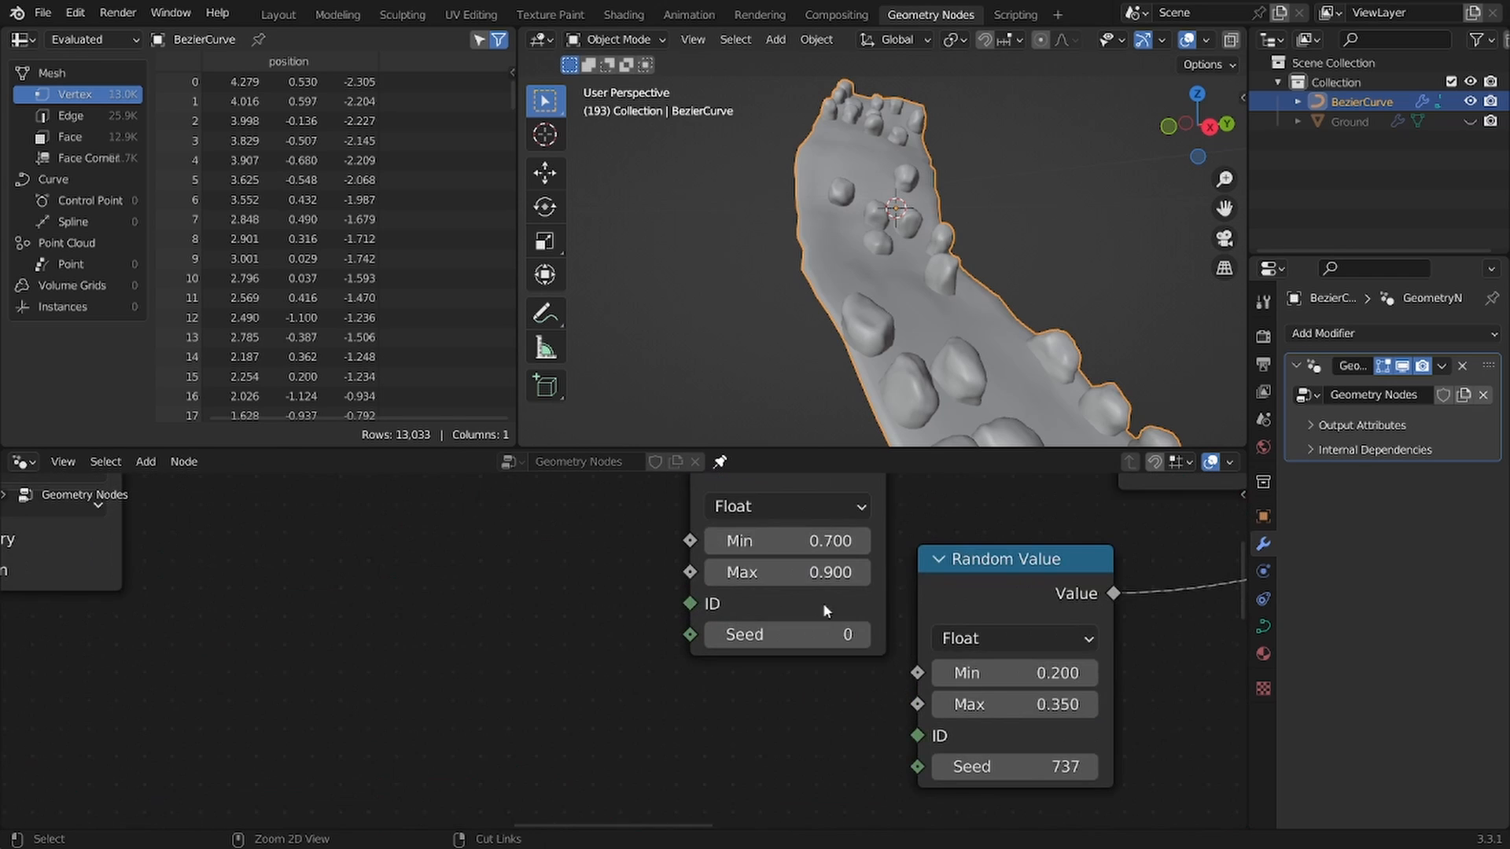
pyautogui.hotkey('ctrl', 's')
pyautogui.moveTo(815, 573)
pyautogui.mouseDown()
pyautogui.moveTo(759, 573)
pyautogui.moveTo(815, 573)
pyautogui.mouseUp()
pyautogui.scroll(-2, 846, 575)
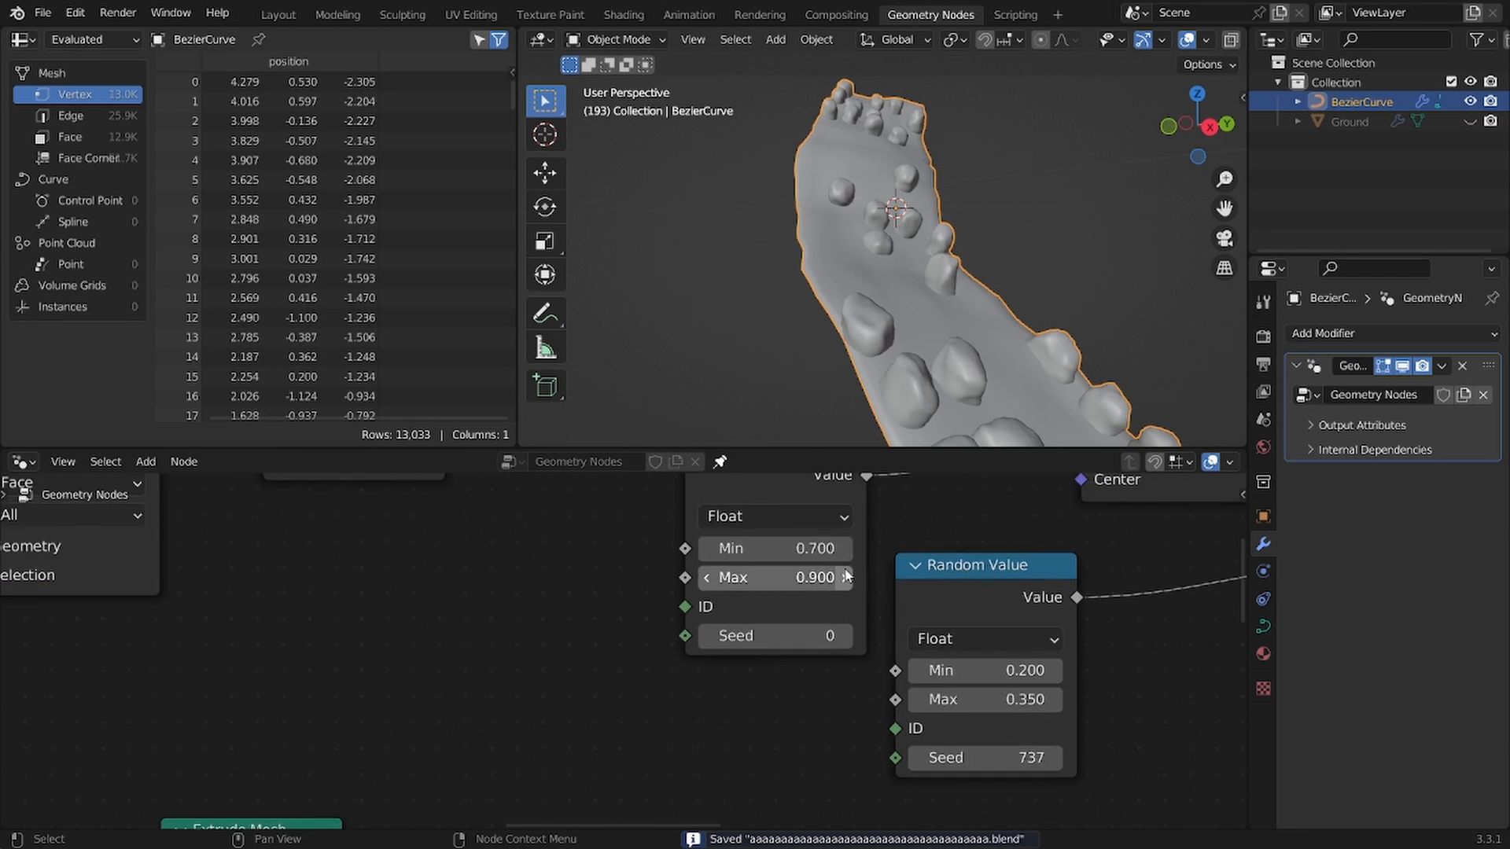
pyautogui.click(843, 576)
pyautogui.press('Return')
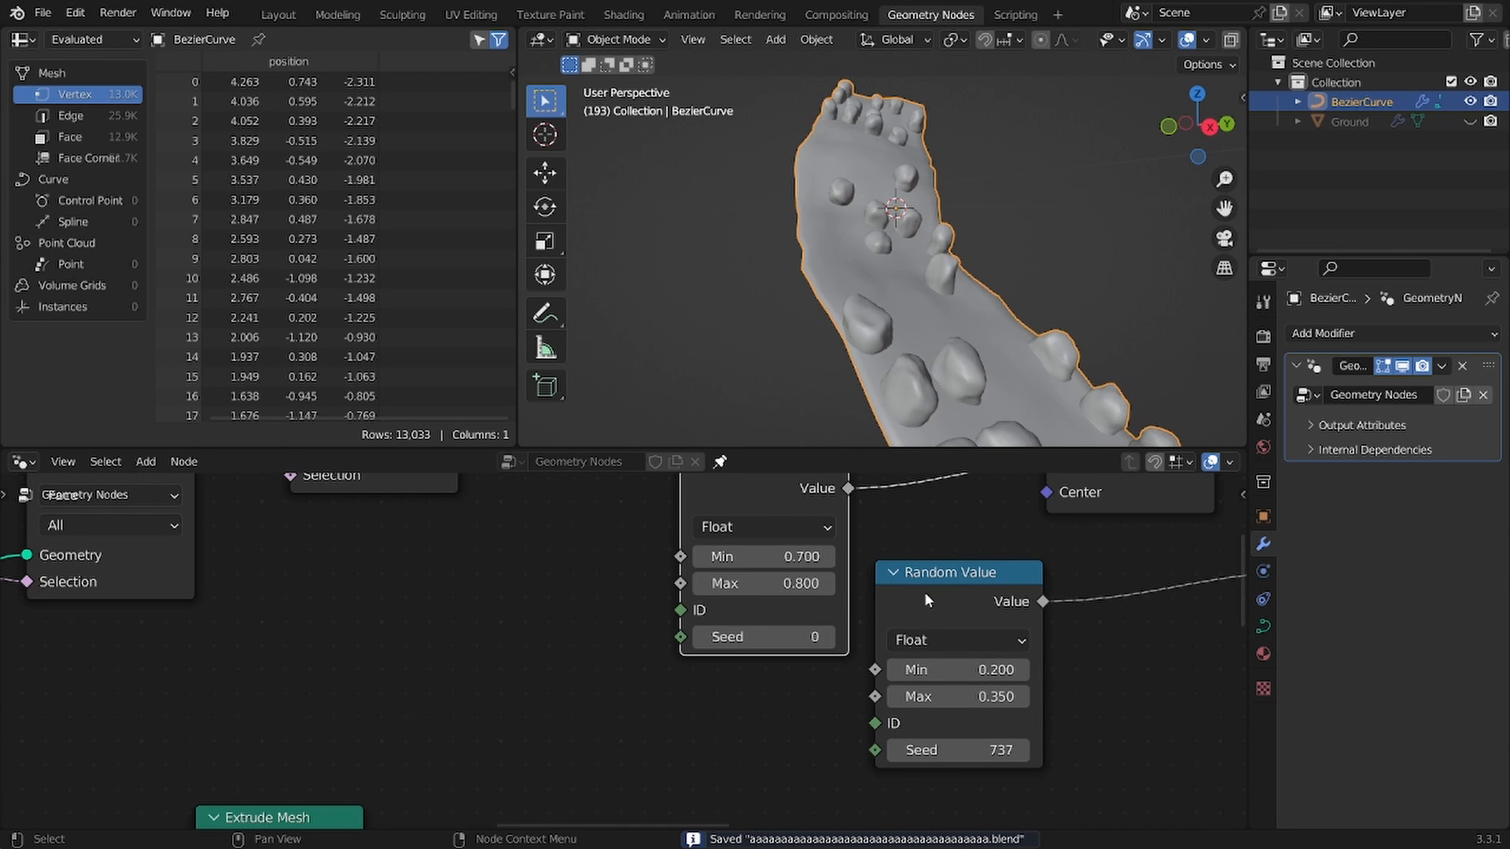
# Step: Set the Max of the Random Value node with seed 737 to 0.3, then check the rocks and deselect the river
pyautogui.scroll(-3, 953, 258)
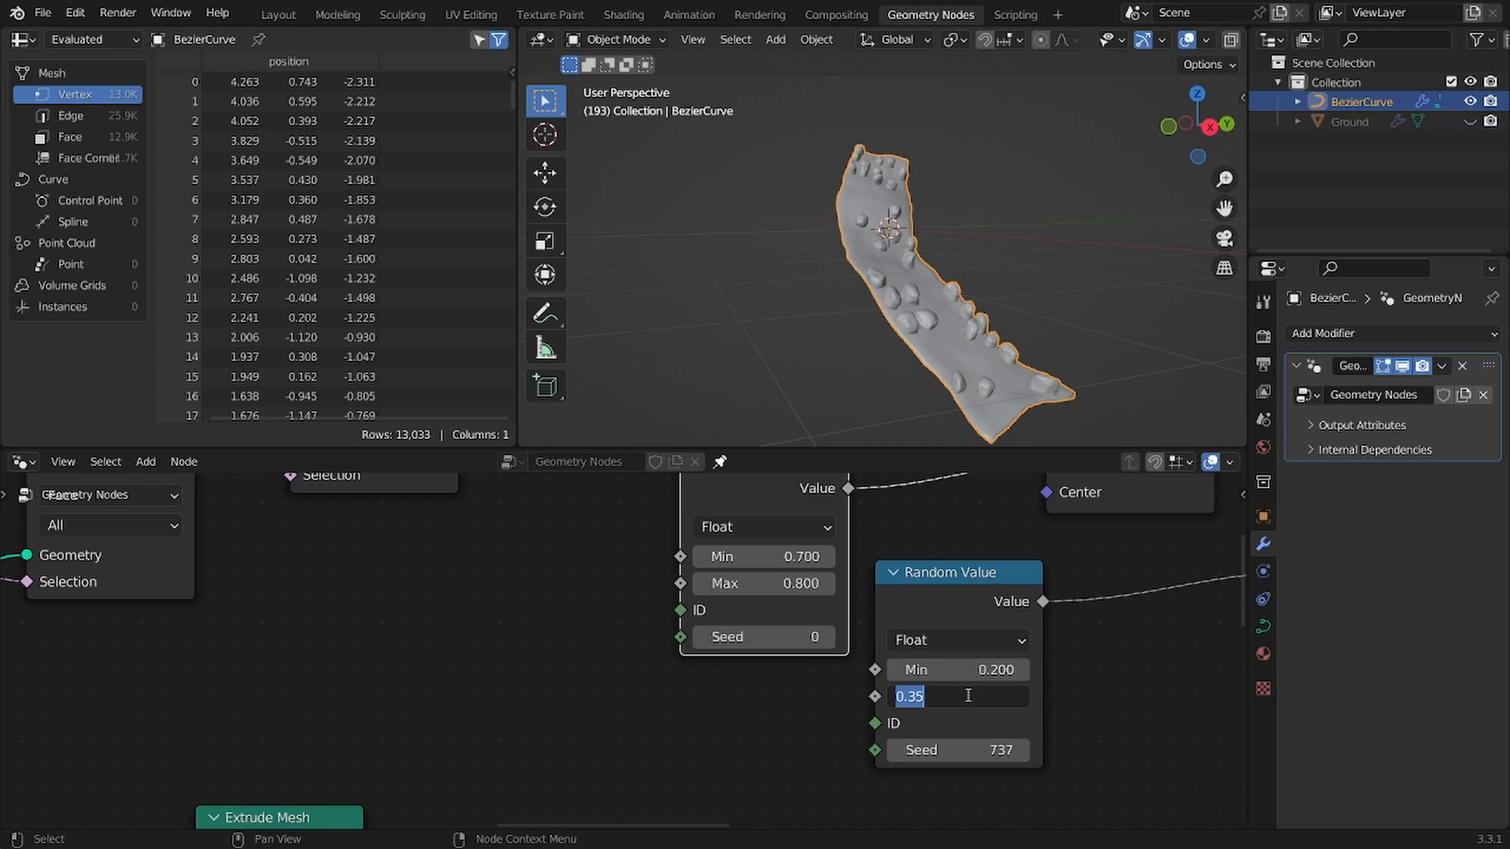
pyautogui.press('Return')
pyautogui.scroll(4, 1009, 358)
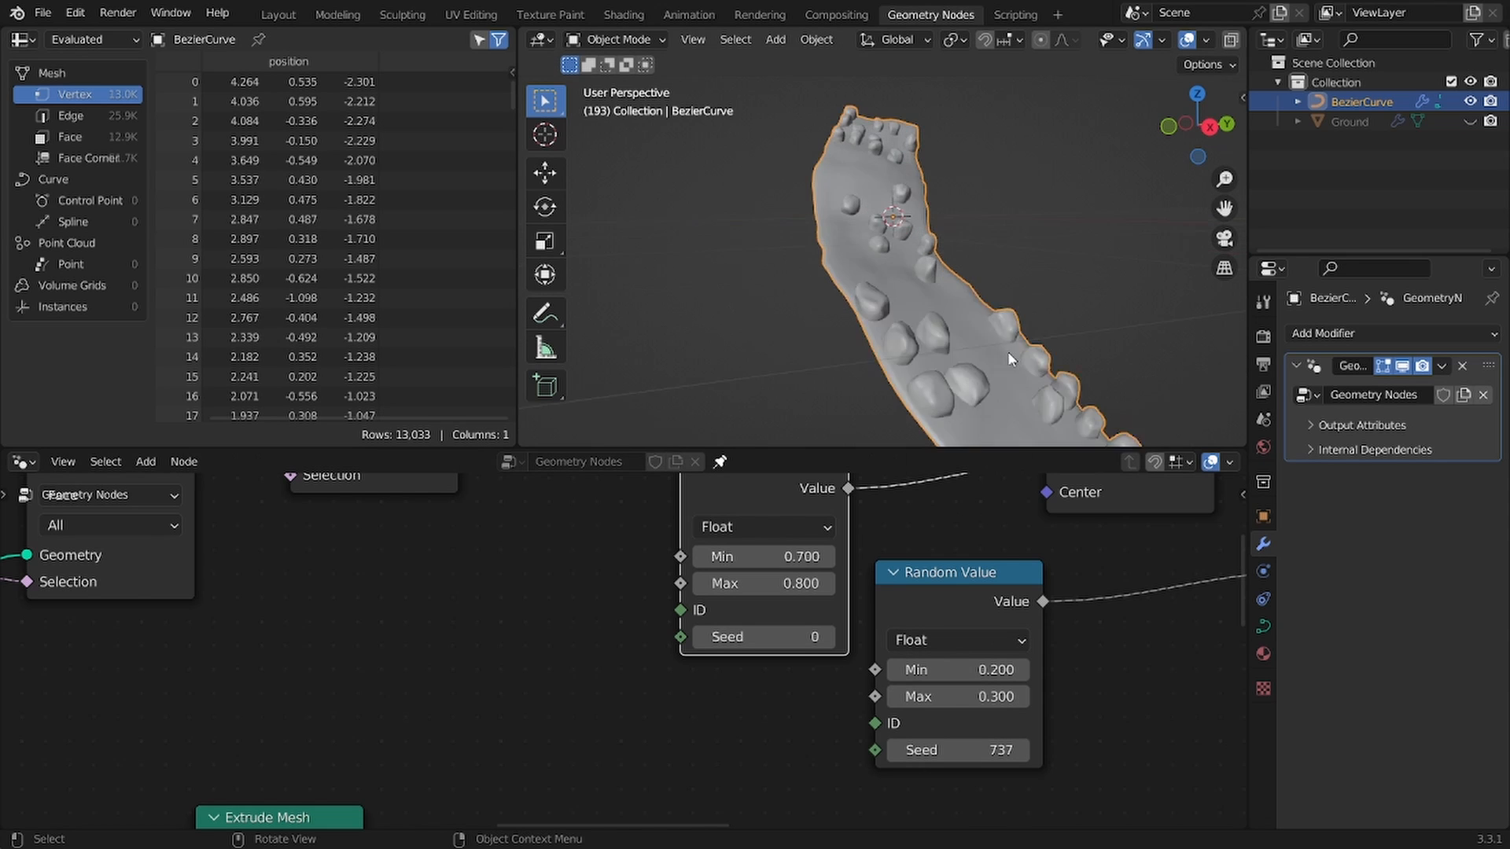
pyautogui.moveTo(1011, 358); pyautogui.dragTo(980, 249, button='middle')
pyautogui.click(1095, 227)
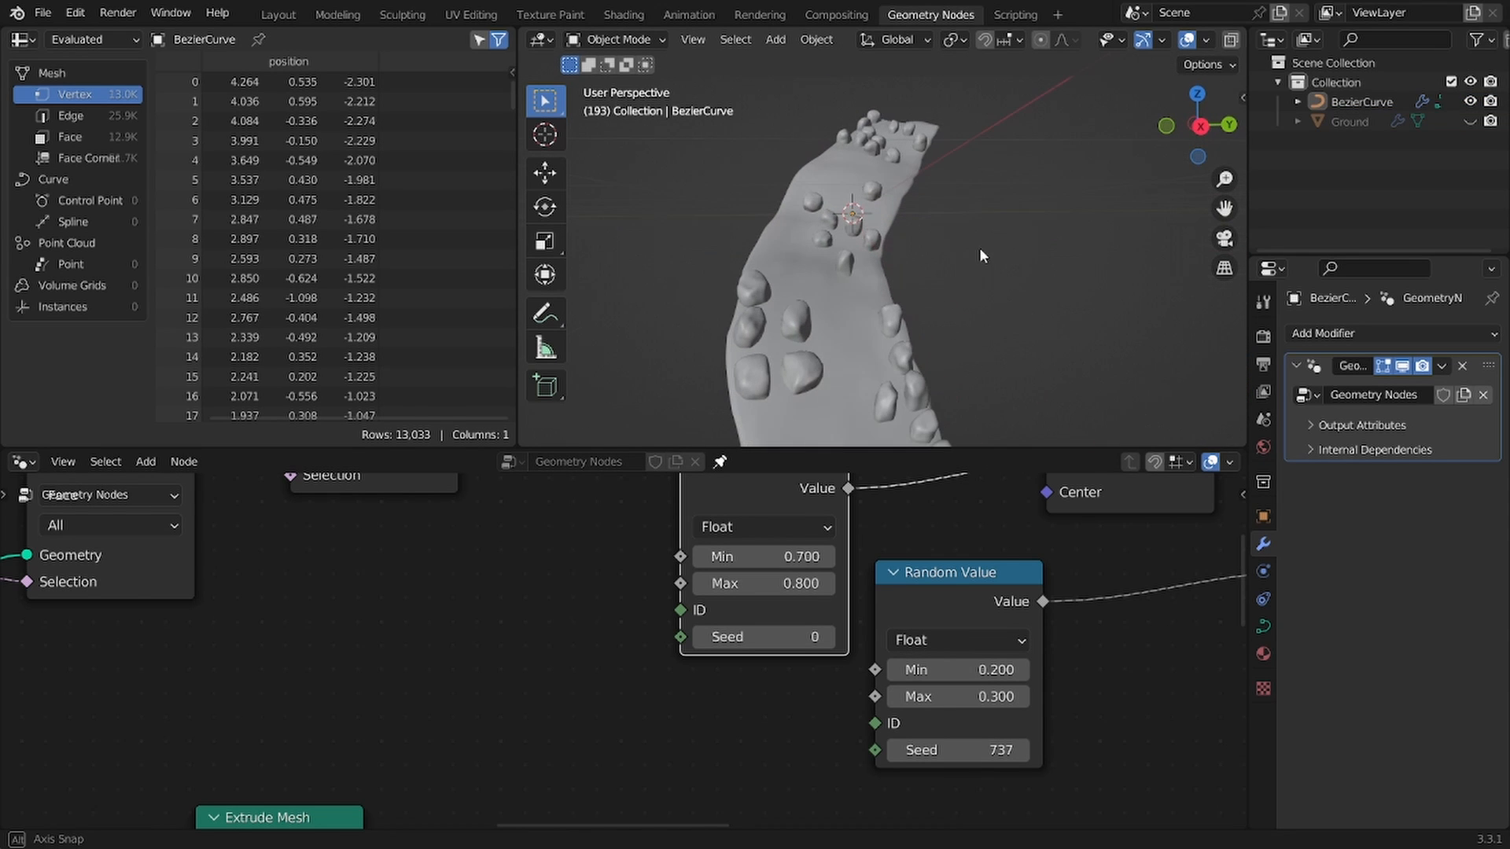
# Step: Save the file and set the Length of the Resample Curve node fed by the Group Input to 0.36 m
pyautogui.scroll(-11, 578, 710)
pyautogui.moveTo(440, 814); pyautogui.dragTo(755, 662, button='middle')
pyautogui.hotkey('ctrl', 's')
pyautogui.moveTo(140, 732); pyautogui.dragTo(404, 728, button='middle')
pyautogui.scroll(6, 404, 728)
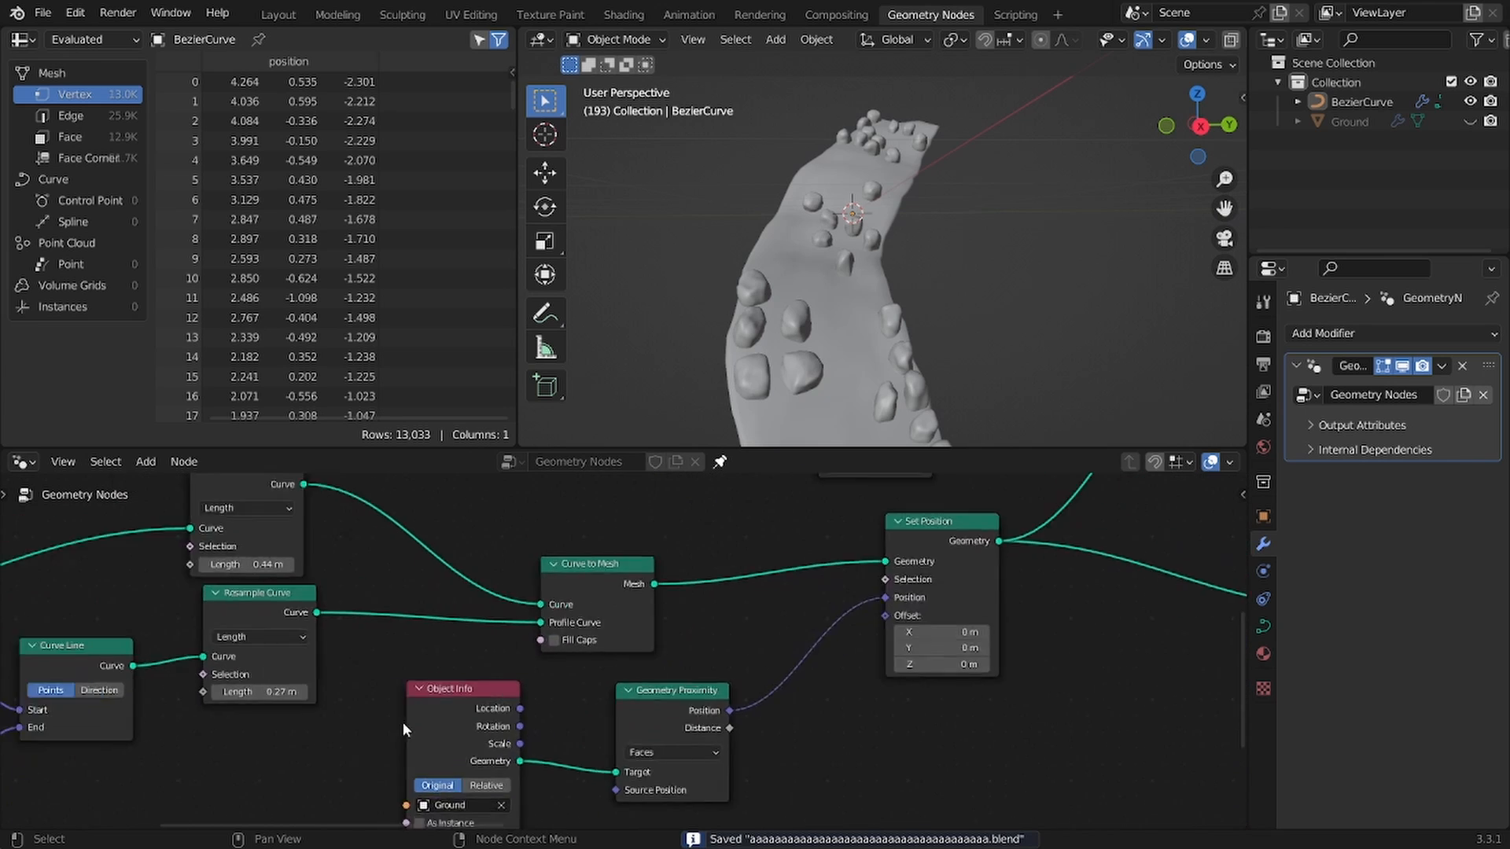
pyautogui.moveTo(124, 699); pyautogui.dragTo(733, 669, button='middle')
pyautogui.scroll(5, 734, 668)
pyautogui.moveTo(966, 675); pyautogui.dragTo(934, 731, button='middle')
pyautogui.moveTo(920, 545); pyautogui.dragTo(868, 604, button='middle')
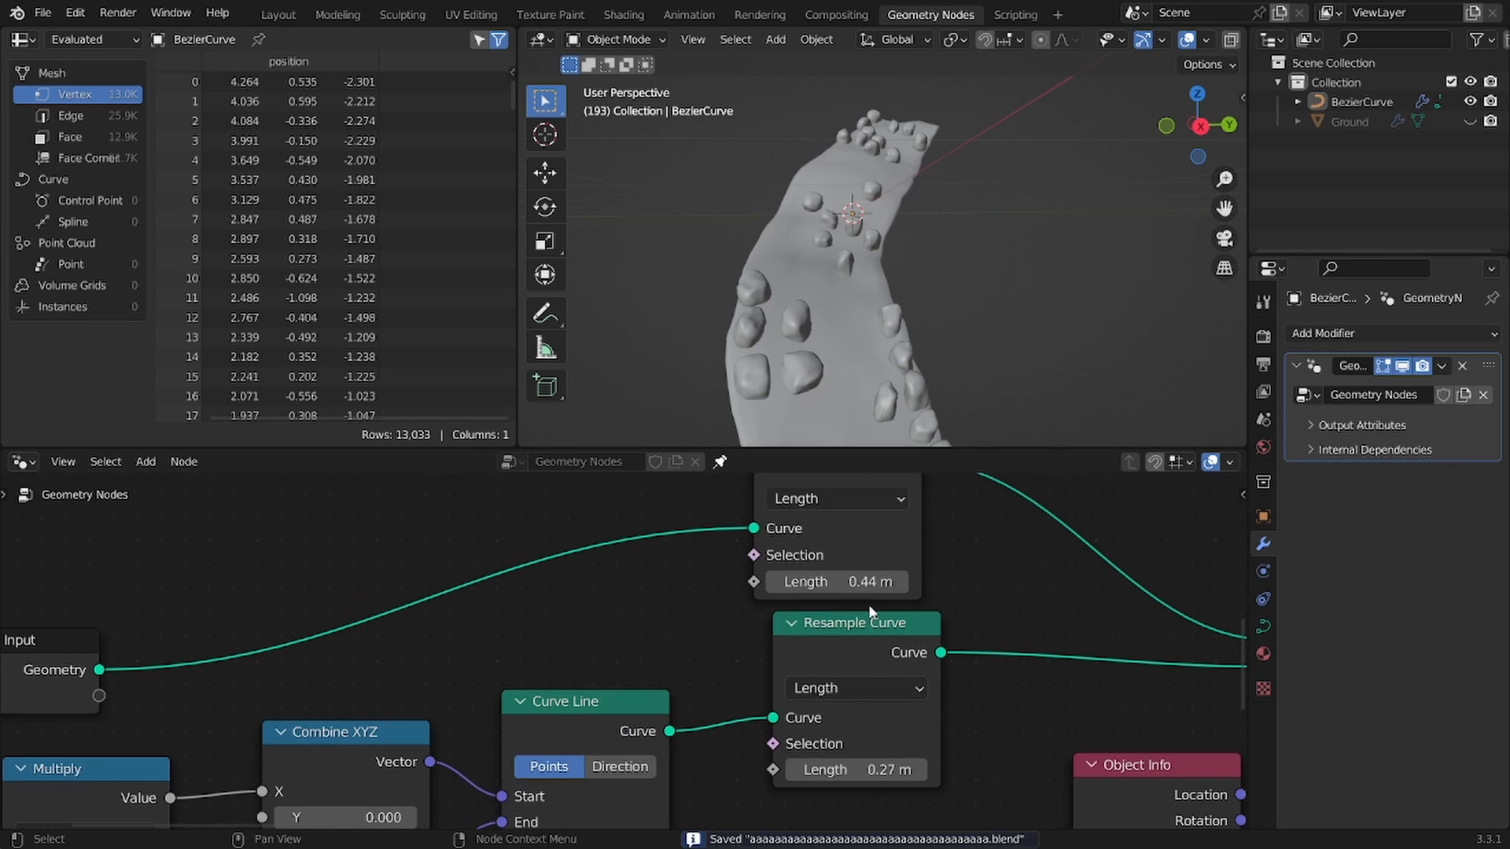
pyautogui.moveTo(855, 583)
pyautogui.keyDown('shift'); pyautogui.mouseDown()
pyautogui.moveTo(789, 582)
pyautogui.moveTo(852, 582)
pyautogui.mouseUp(); pyautogui.keyUp('shift')
pyautogui.click(858, 585)
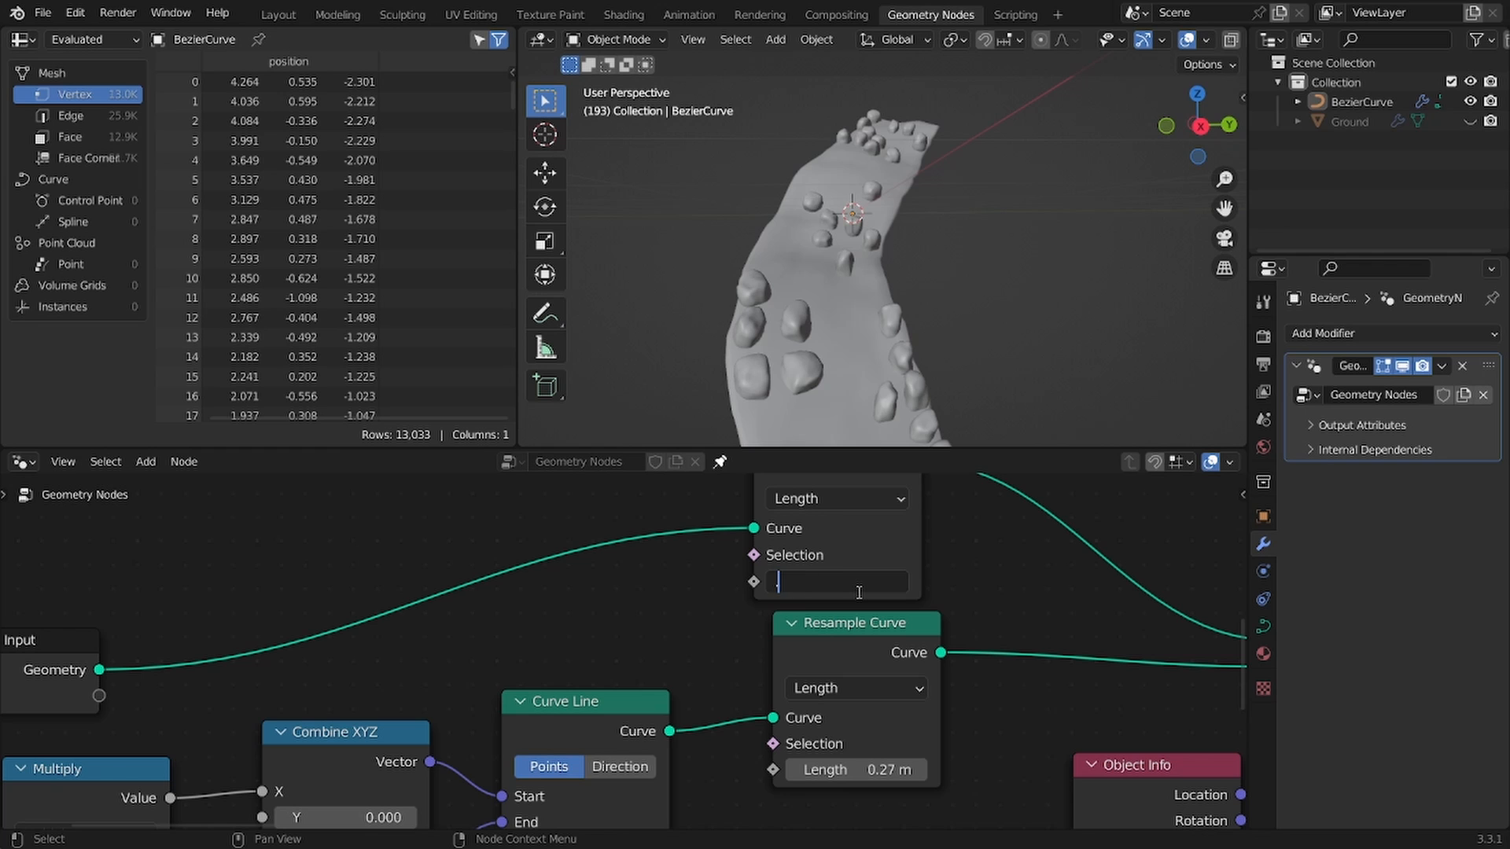
pyautogui.write('.36')
pyautogui.press('Return')
# Step: Set the Length of the path's Resample Curve node to 0.38 m
pyautogui.moveTo(856, 395); pyautogui.dragTo(959, 437, button='middle')
pyautogui.click(855, 593)
pyautogui.doubleClick(858, 589)
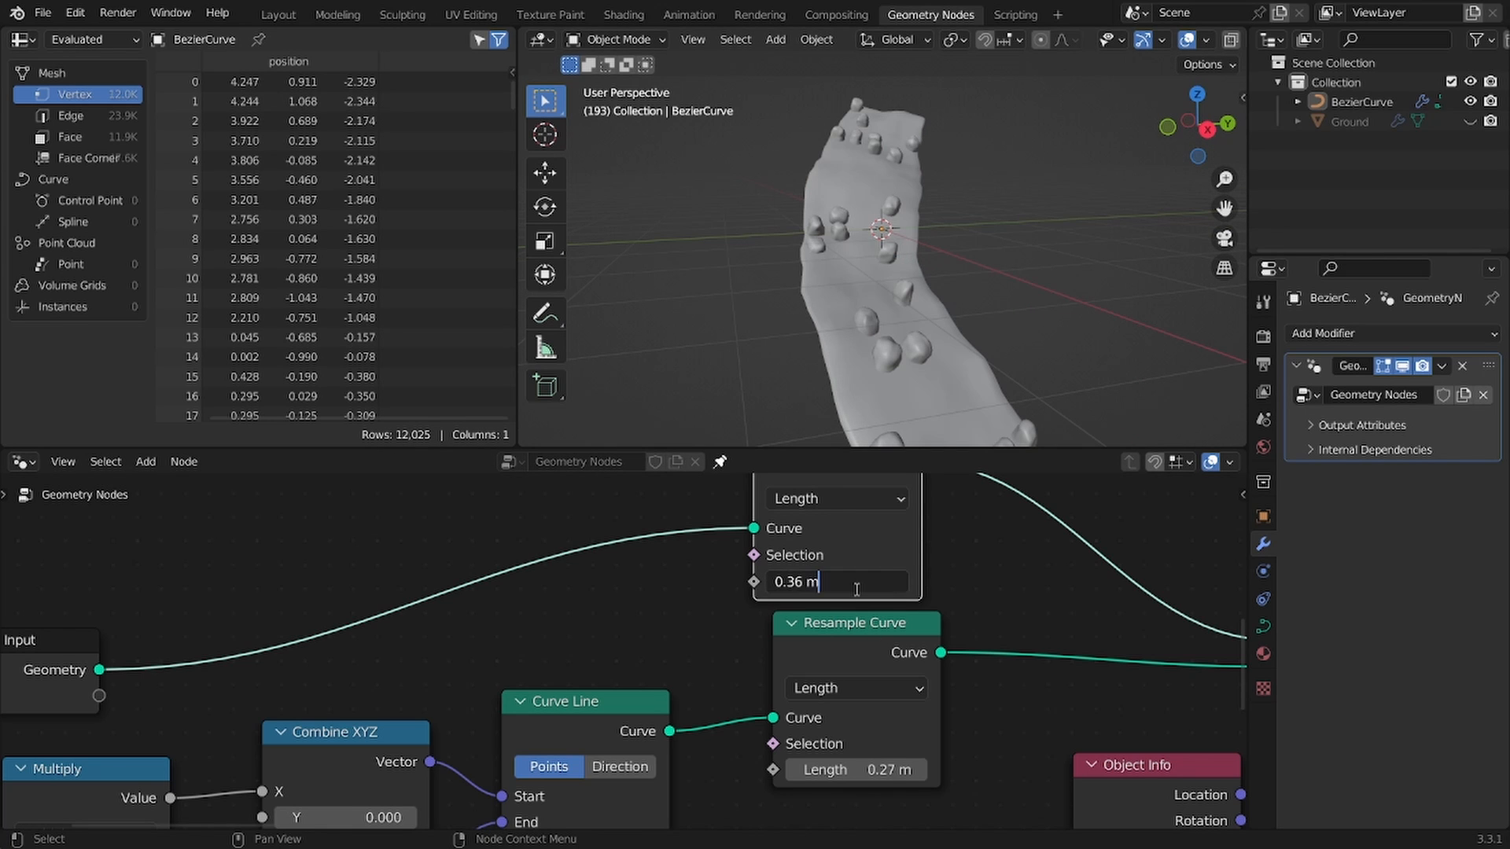
pyautogui.write('8')
pyautogui.press('Return')
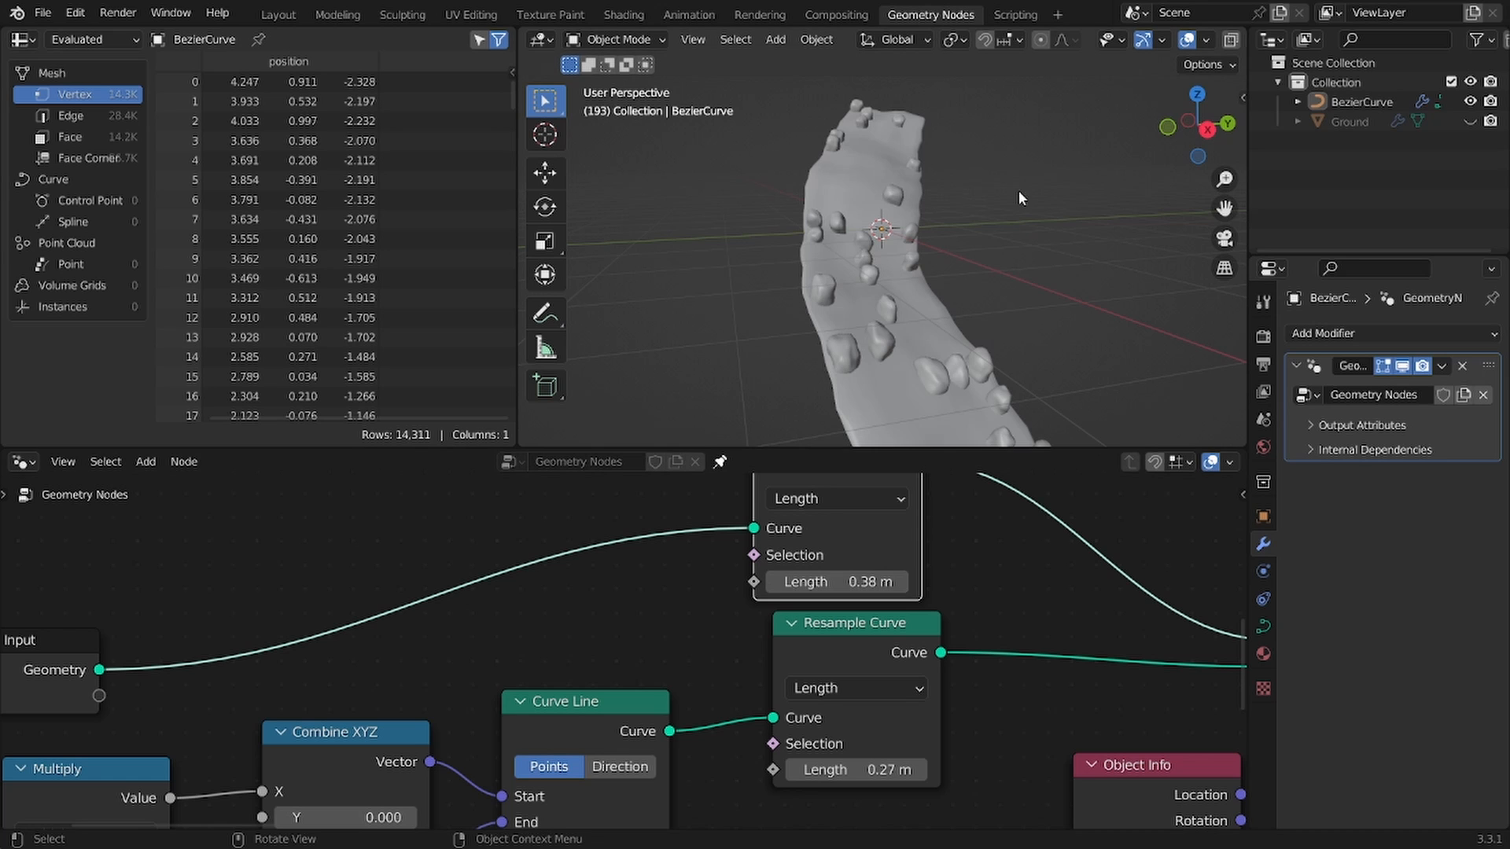
# Step: Inspect the rocks along the river's edge, select the river, and save the file
pyautogui.moveTo(932, 262); pyautogui.dragTo(992, 299, button='middle')
pyautogui.keyDown('shift'); pyautogui.moveTo(992, 299); pyautogui.dragTo(859, 212, button='middle'); pyautogui.keyUp('shift')
pyautogui.scroll(4, 857, 234)
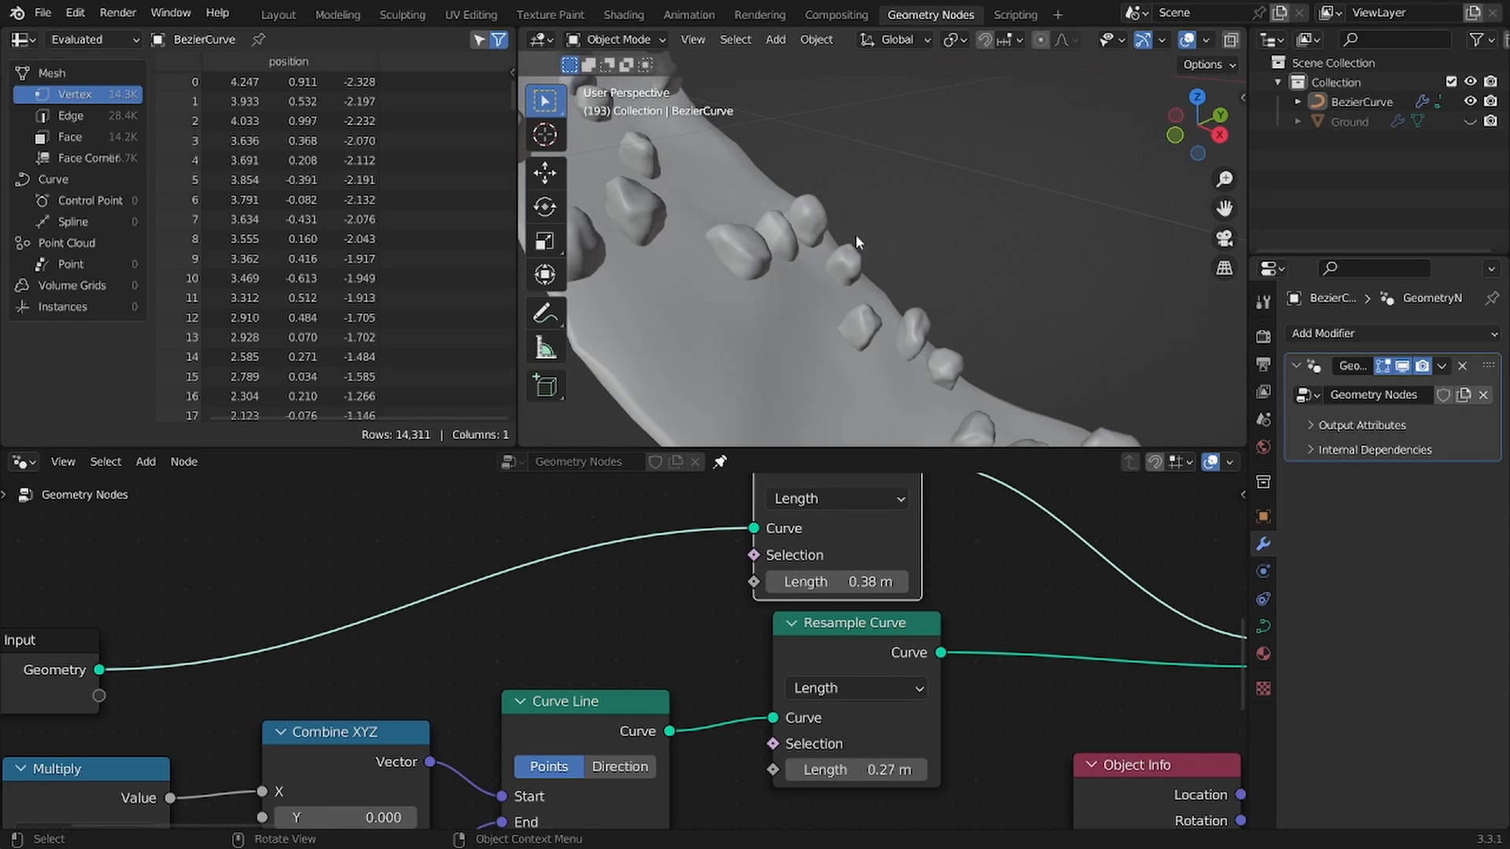
pyautogui.click(856, 234)
pyautogui.hotkey('ctrl', 's')
# Step: Rearrange the rocks' Noise Texture, Subtract and Scale nodes closer to their Set Position node, then save the file
pyautogui.scroll(-5, 1031, 591)
pyautogui.moveTo(1031, 591); pyautogui.dragTo(834, 580, button='middle')
pyautogui.scroll(-8, 864, 207)
pyautogui.moveTo(865, 208); pyautogui.dragTo(804, 210, button='middle')
pyautogui.scroll(-1, 1106, 624)
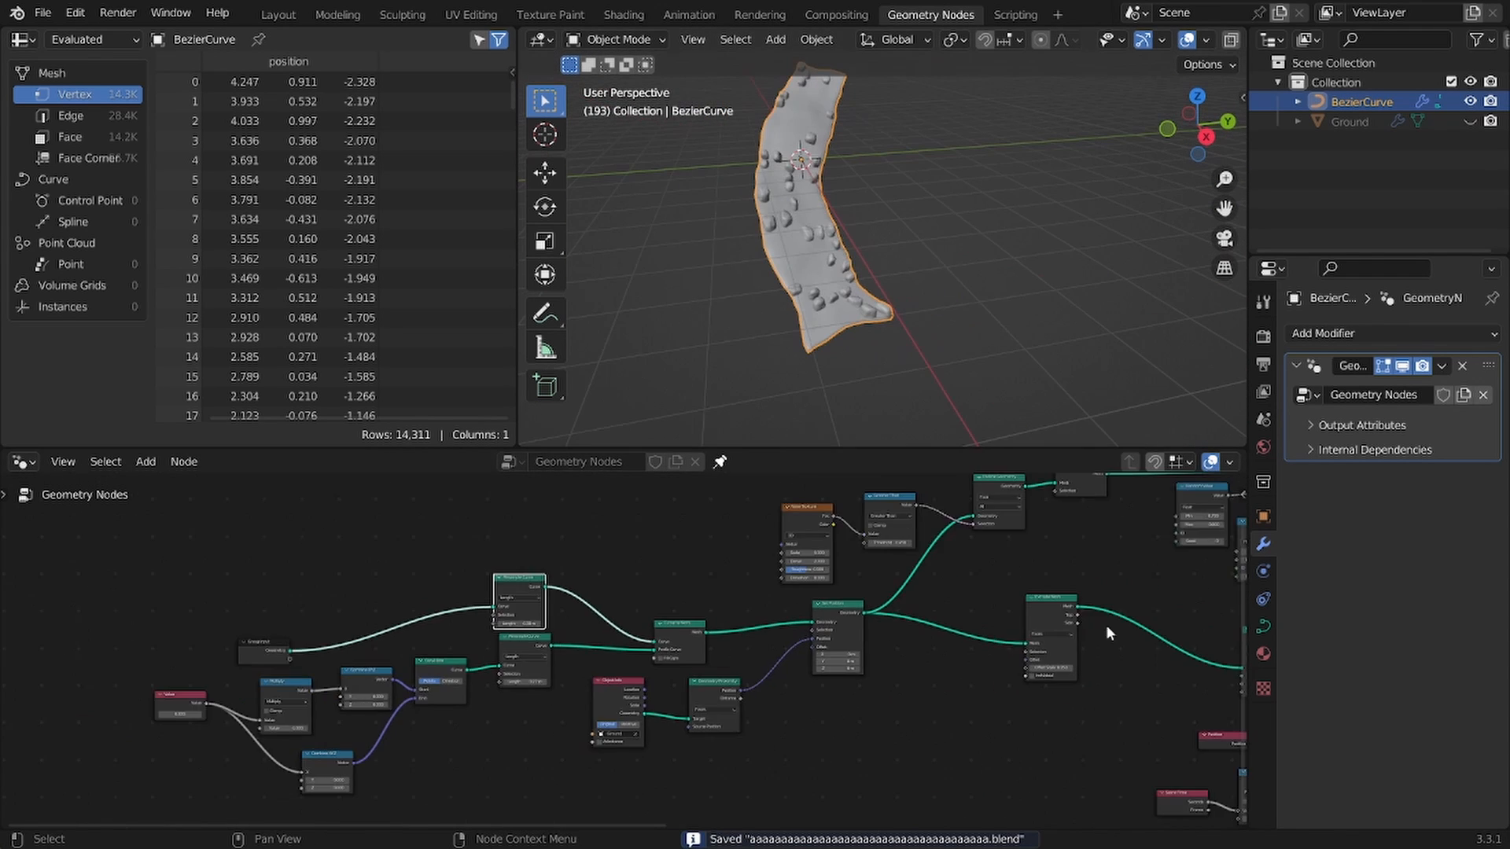
pyautogui.scroll(-3, 1105, 632)
pyautogui.moveTo(1061, 729); pyautogui.dragTo(762, 719, button='middle')
pyautogui.scroll(2, 846, 716)
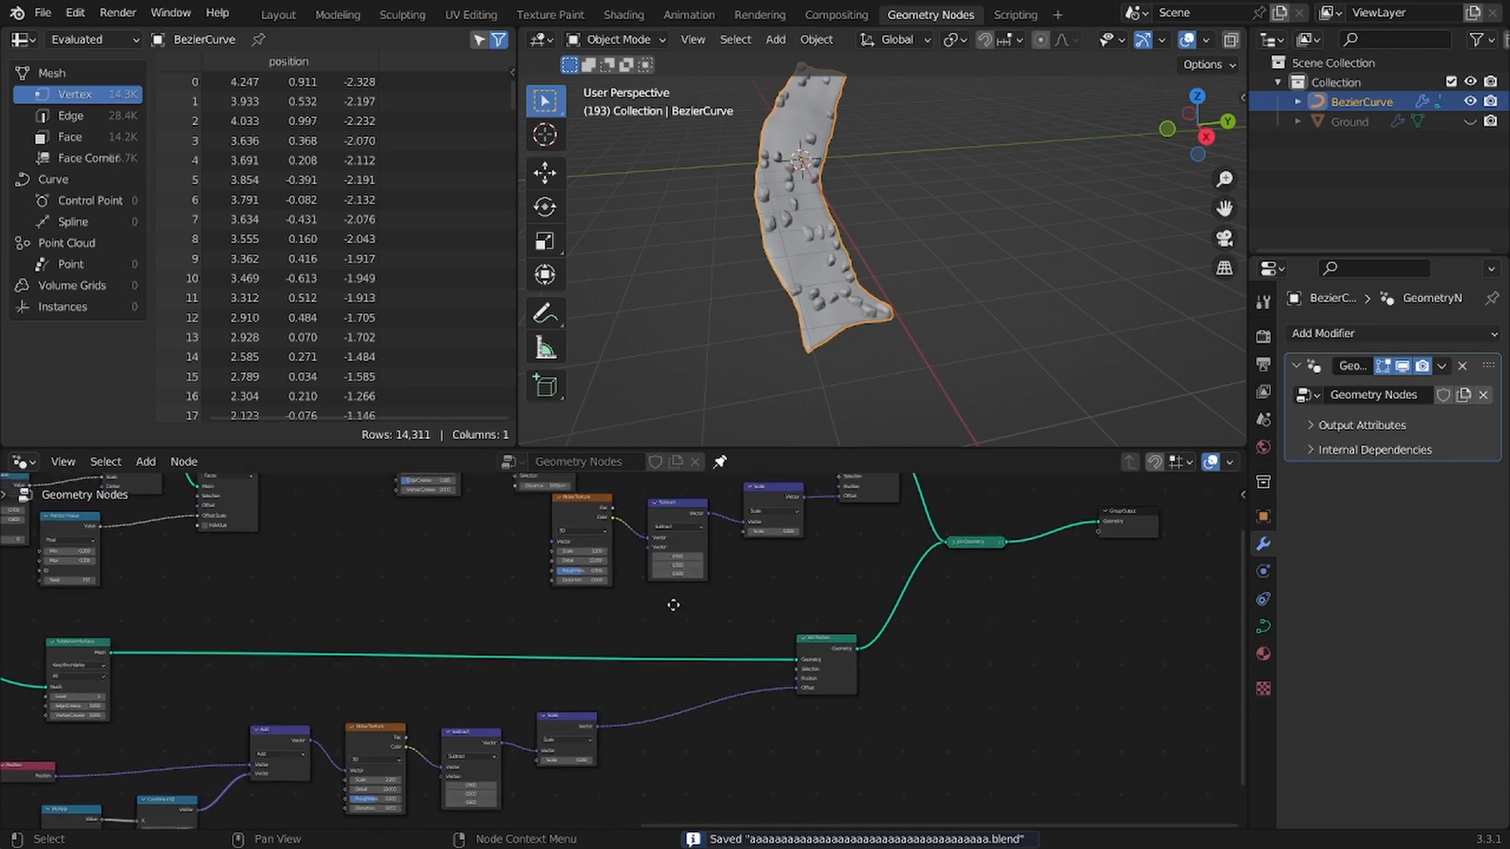
pyautogui.moveTo(612, 634); pyautogui.dragTo(876, 706)
pyautogui.press('g')
pyautogui.click(909, 701)
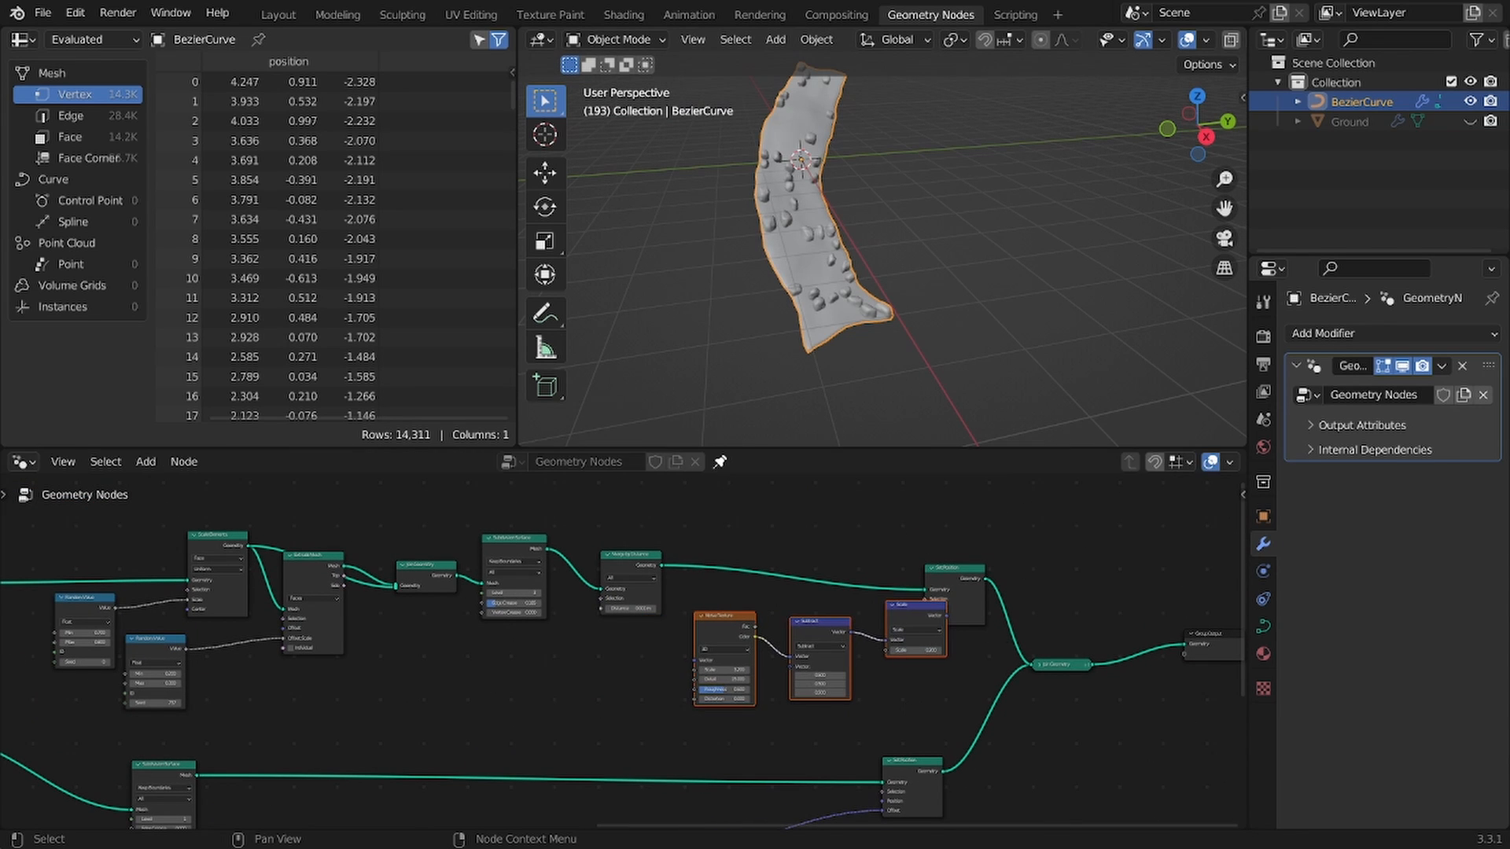
pyautogui.press('s')
pyautogui.click(1002, 657)
pyautogui.press('g')
pyautogui.click(986, 654)
pyautogui.scroll(-9, 621, 667)
pyautogui.moveTo(429, 681); pyautogui.dragTo(707, 662, button='middle')
pyautogui.moveTo(259, 637); pyautogui.dragTo(461, 618, button='middle')
pyautogui.scroll(4, 630, 643)
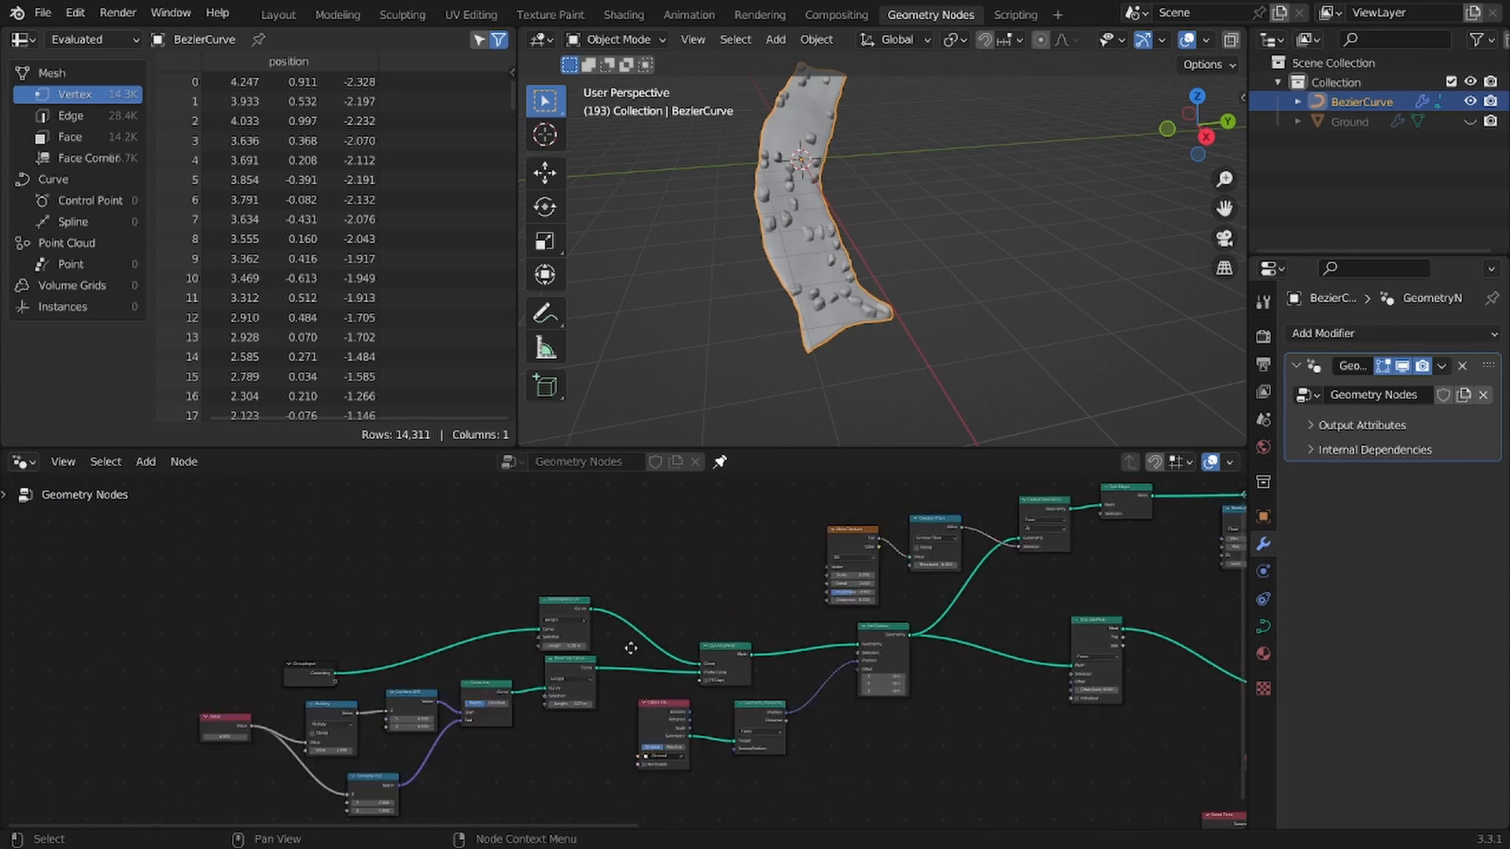
pyautogui.hotkey('ctrl', 's')
# Step: Insert a Store Named Attribute node between the profile's Resample Curve and the Curve to Mesh node
pyautogui.scroll(1, 829, 629)
pyautogui.moveTo(901, 664); pyautogui.dragTo(866, 687)
pyautogui.scroll(2, 920, 686)
pyautogui.moveTo(901, 699); pyautogui.dragTo(744, 664, button='middle')
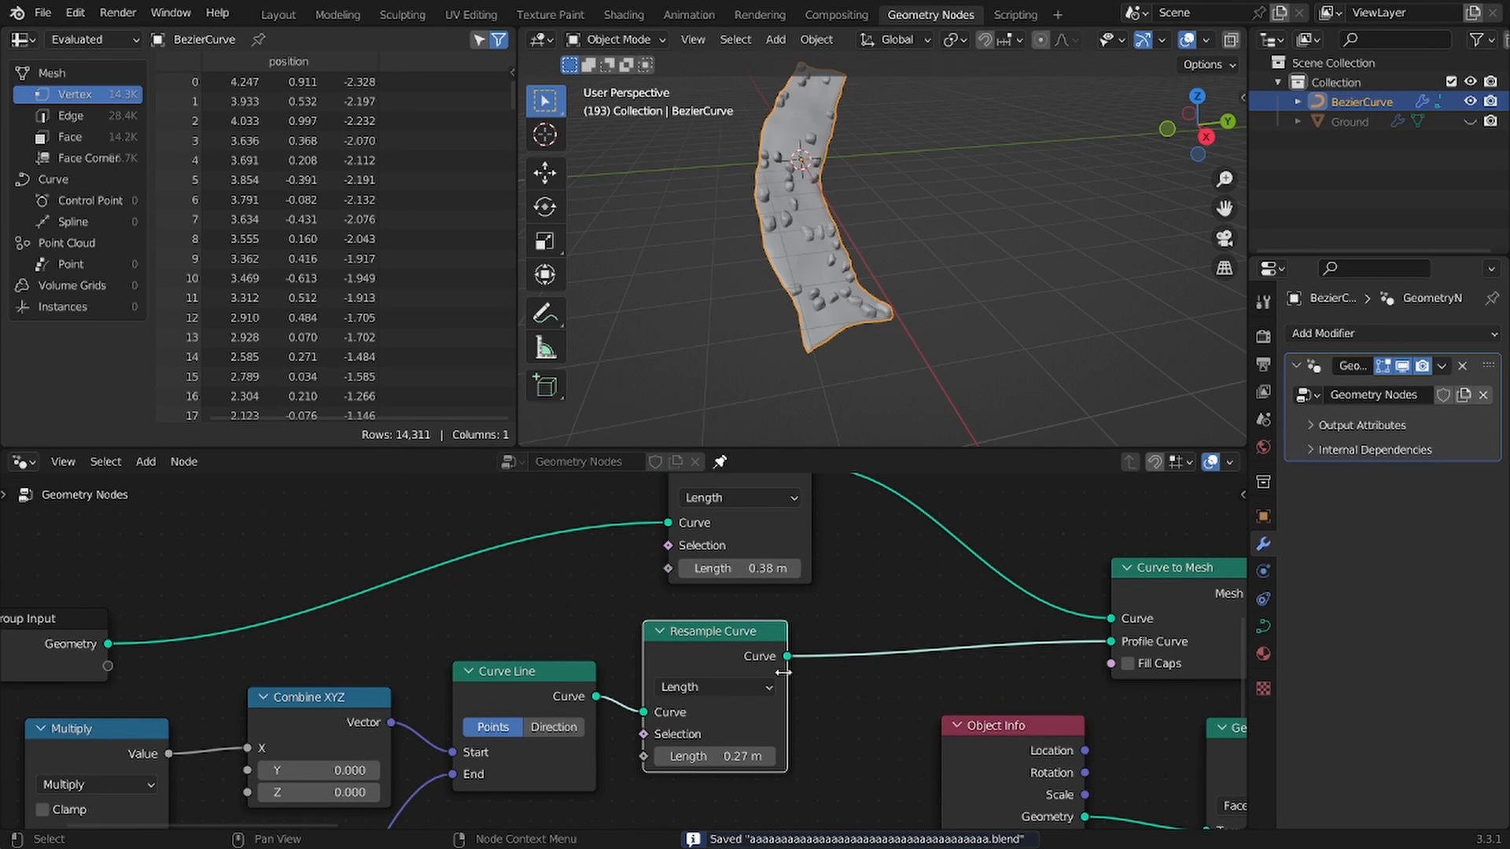
pyautogui.hotkey('shift', 'a')
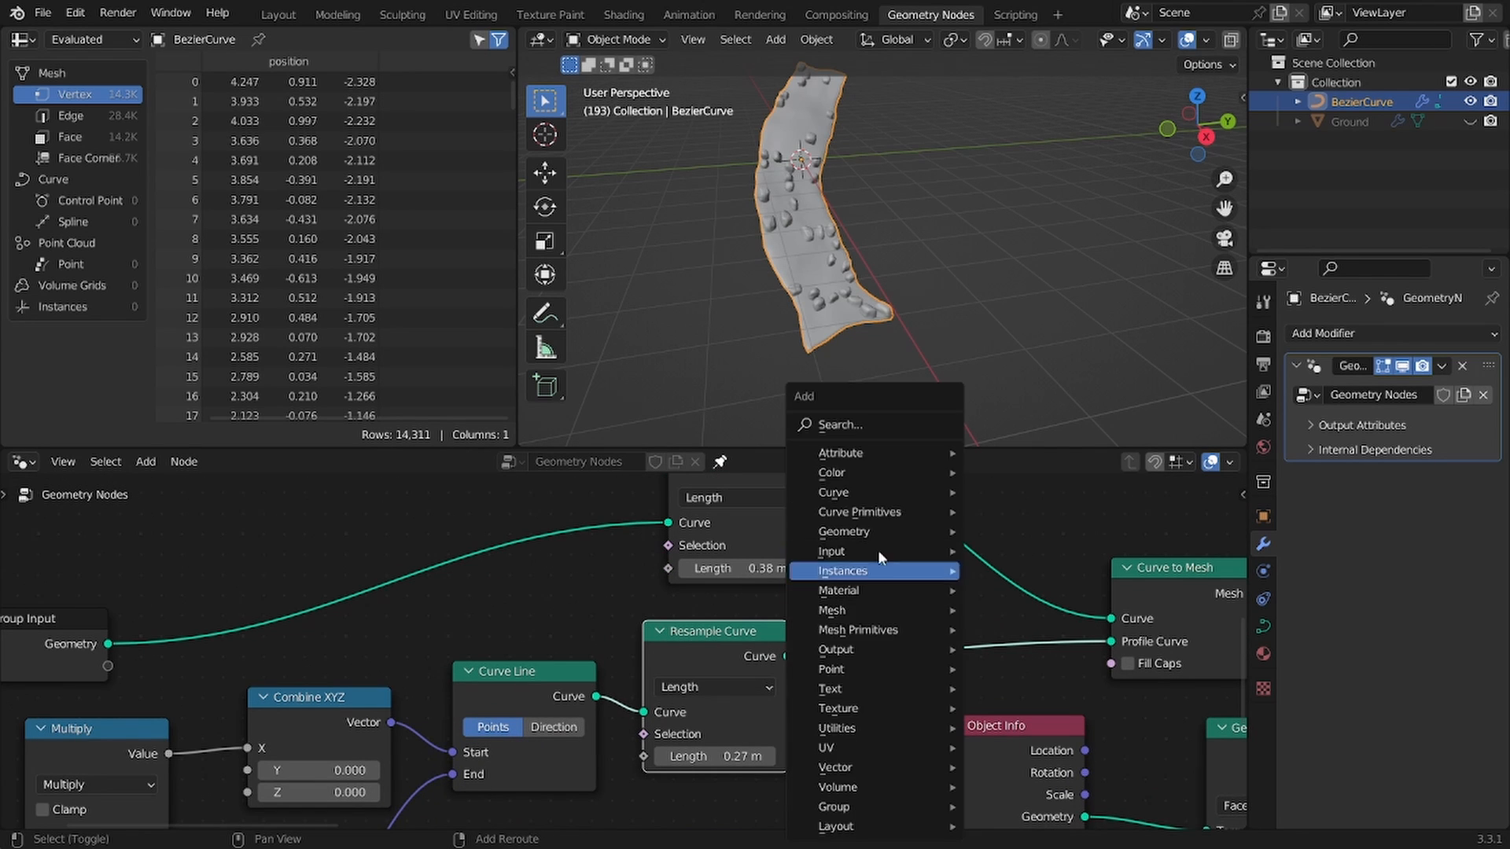
pyautogui.click(865, 418)
pyautogui.write('sto')
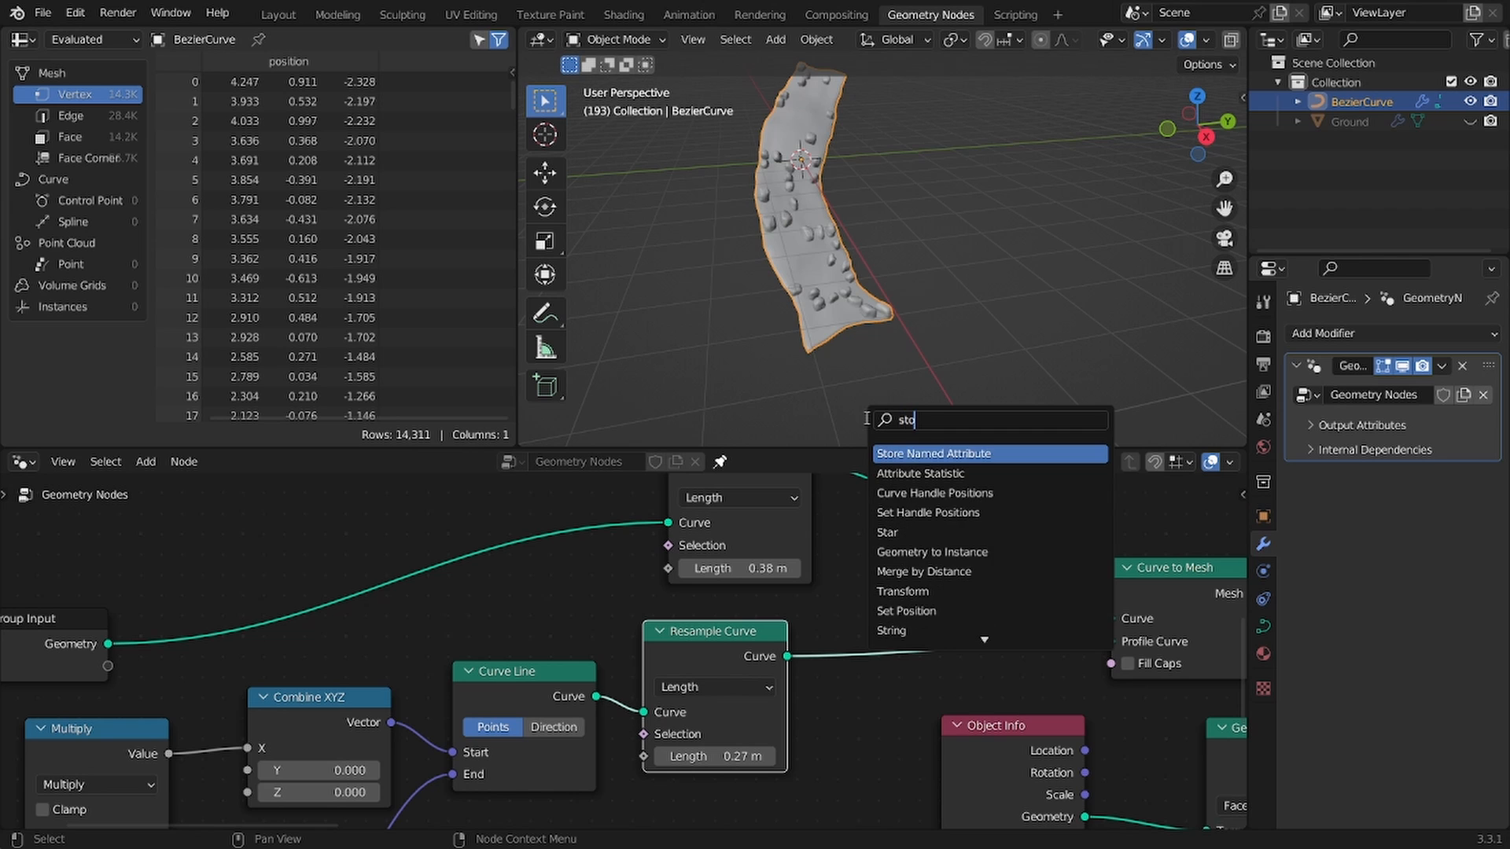
pyautogui.press('Return')
pyautogui.click(873, 597)
# Step: Add a Spline Parameter node below the profile's Resample Curve node
pyautogui.scroll(-3, 871, 550)
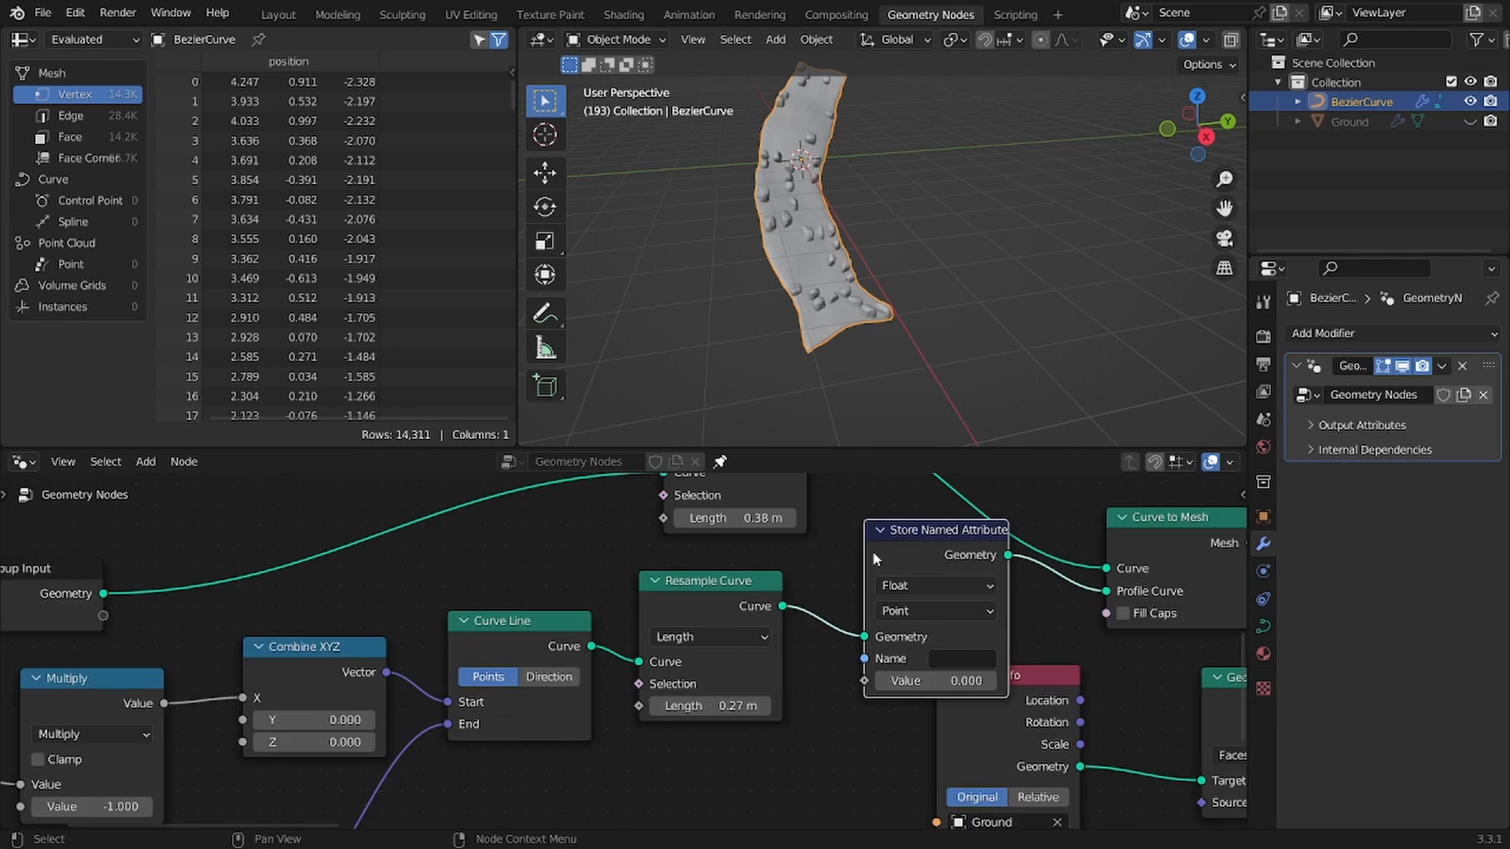
pyautogui.scroll(1, 627, 660)
pyautogui.hotkey('shift', 'a')
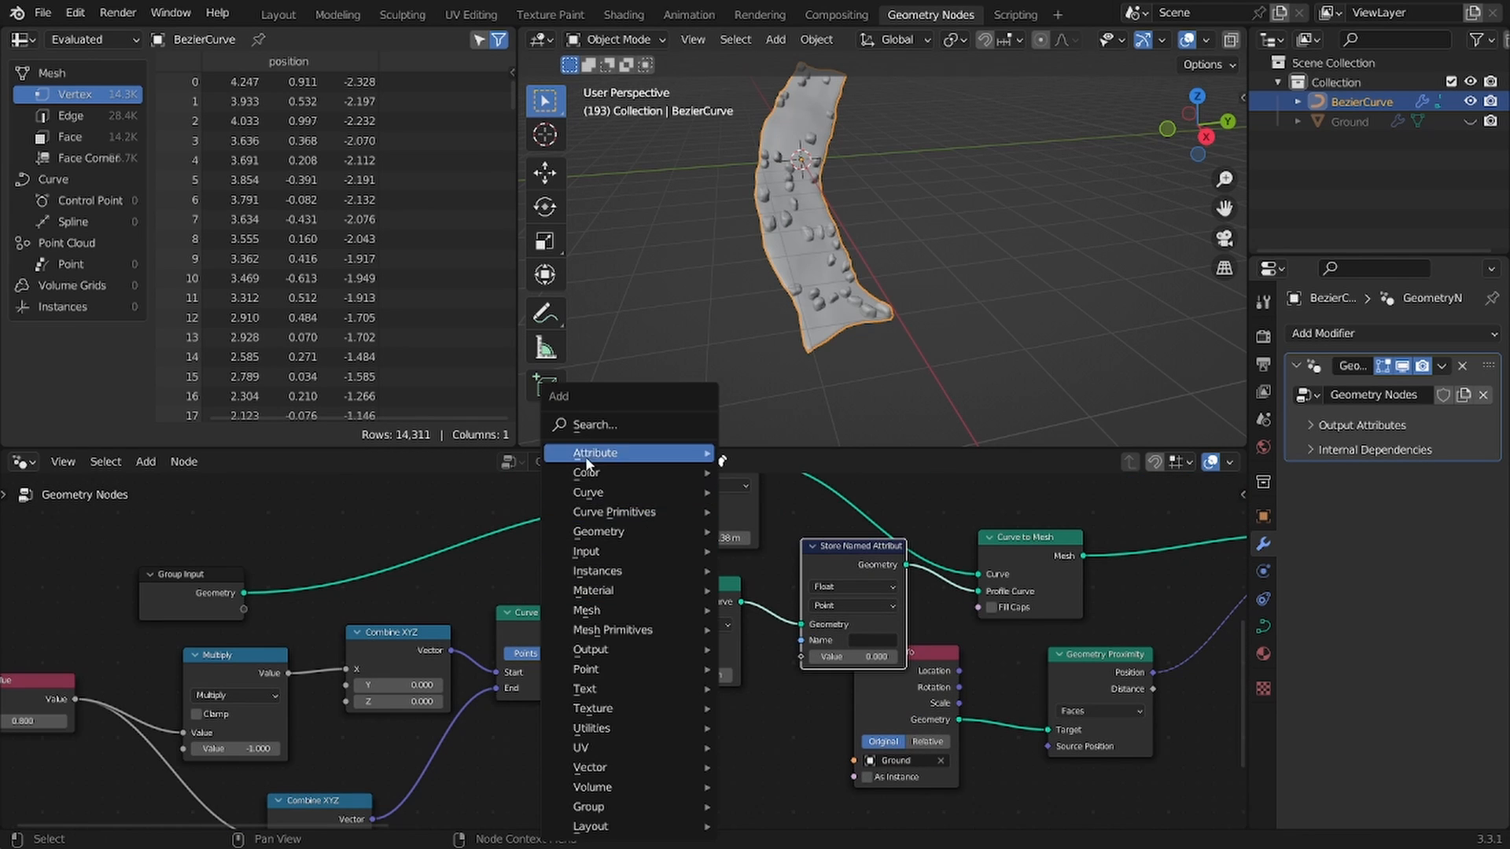
pyautogui.click(623, 425)
pyautogui.write('spline p')
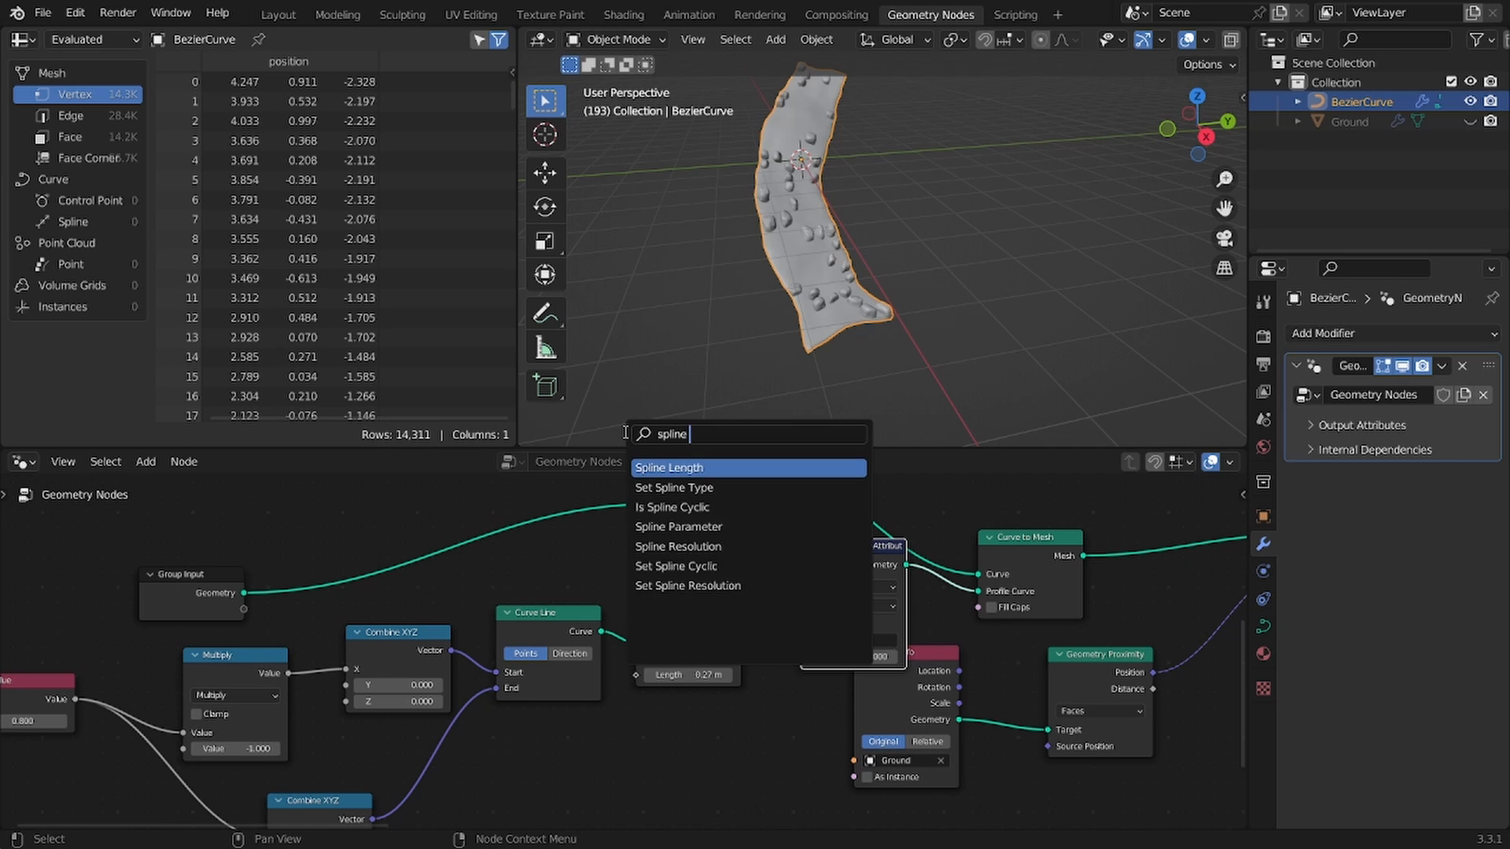
pyautogui.press('Return')
pyautogui.click(621, 667)
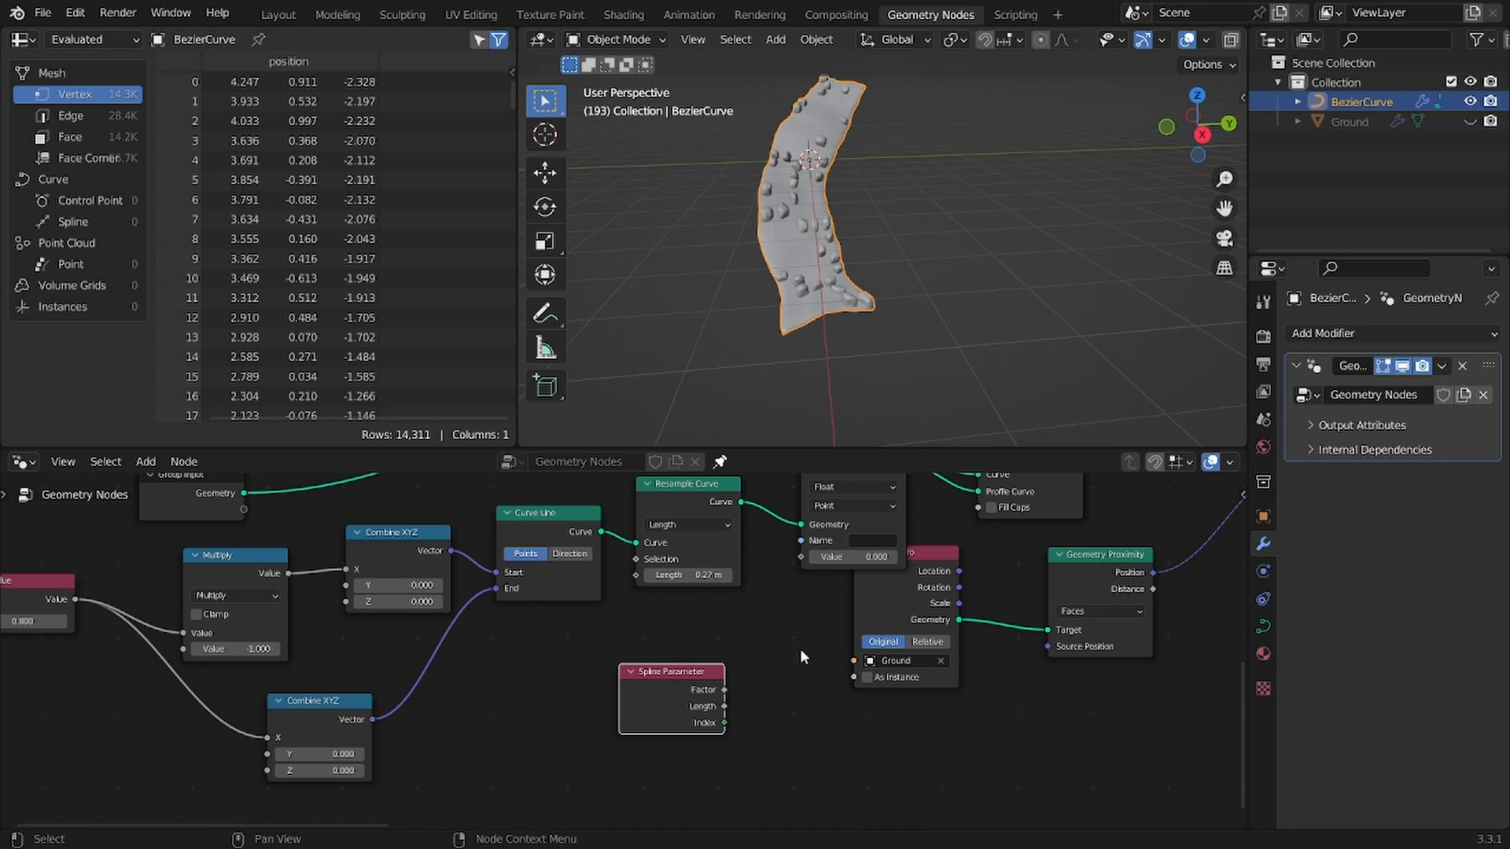
# Step: Connect the Spline Parameter's Factor to the profile's Store Named Attribute Value and name the attribute X
pyautogui.moveTo(719, 690); pyautogui.dragTo(785, 640)
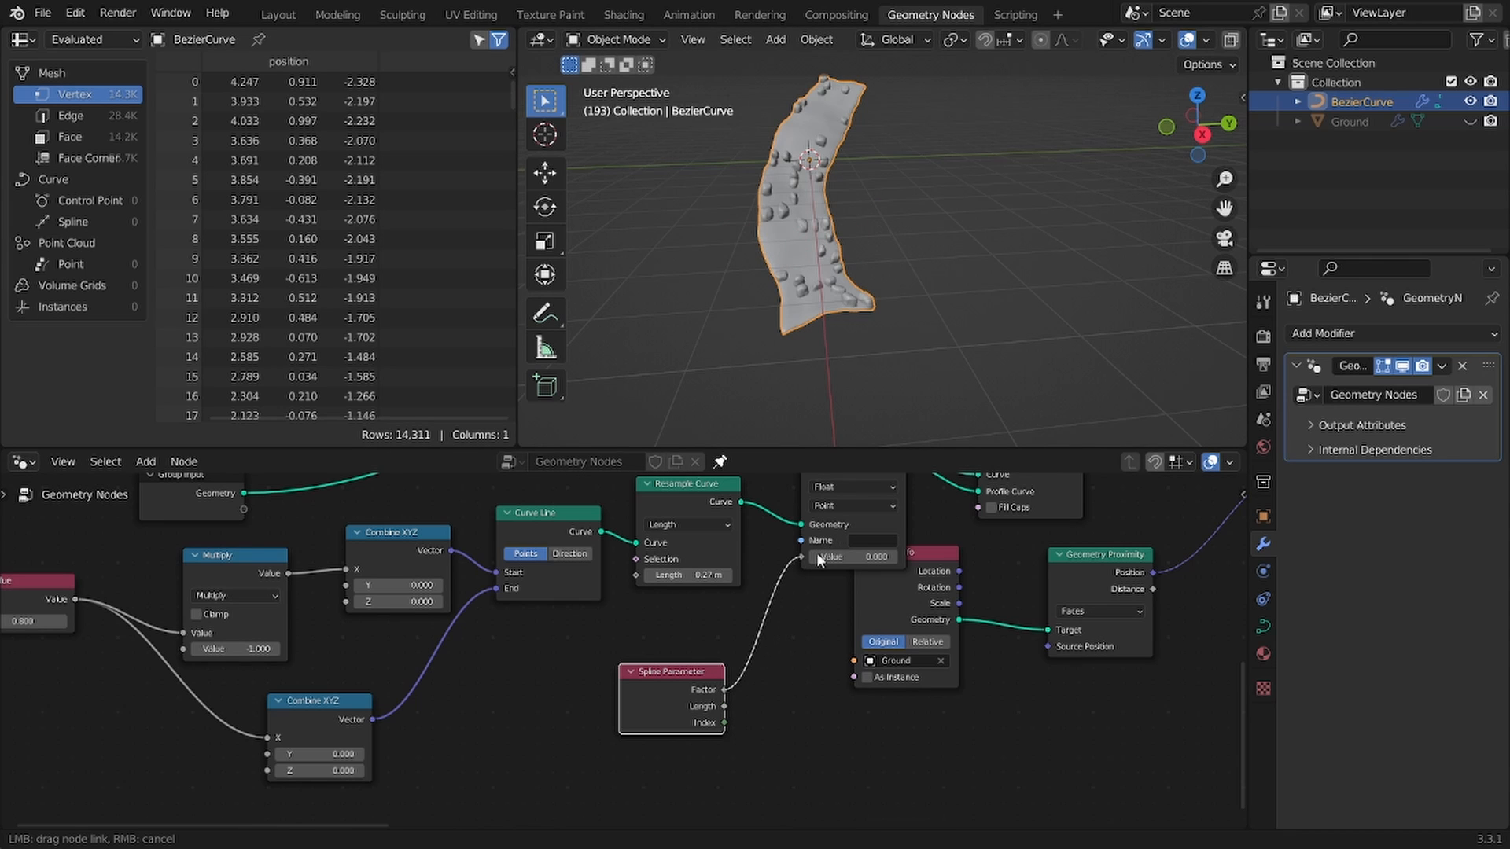
pyautogui.moveTo(816, 557); pyautogui.dragTo(811, 555)
pyautogui.click(856, 541)
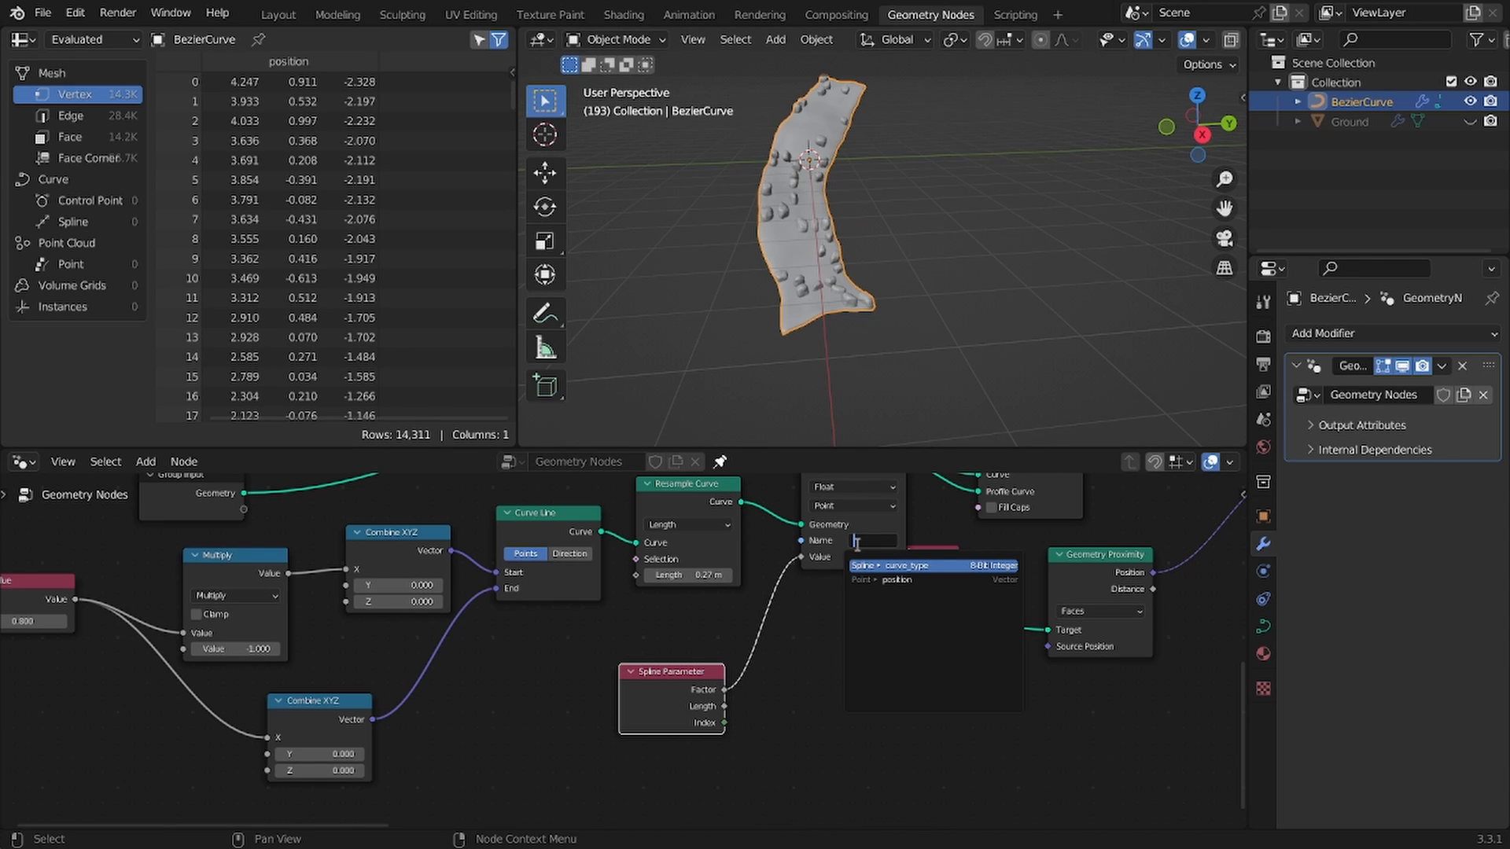
pyautogui.press('Return')
# Step: Duplicate the Store Named Attribute node into the water branch between Subdivision Surface and Set Position
pyautogui.scroll(-5, 865, 553)
pyautogui.moveTo(865, 554); pyautogui.dragTo(580, 658, button='middle')
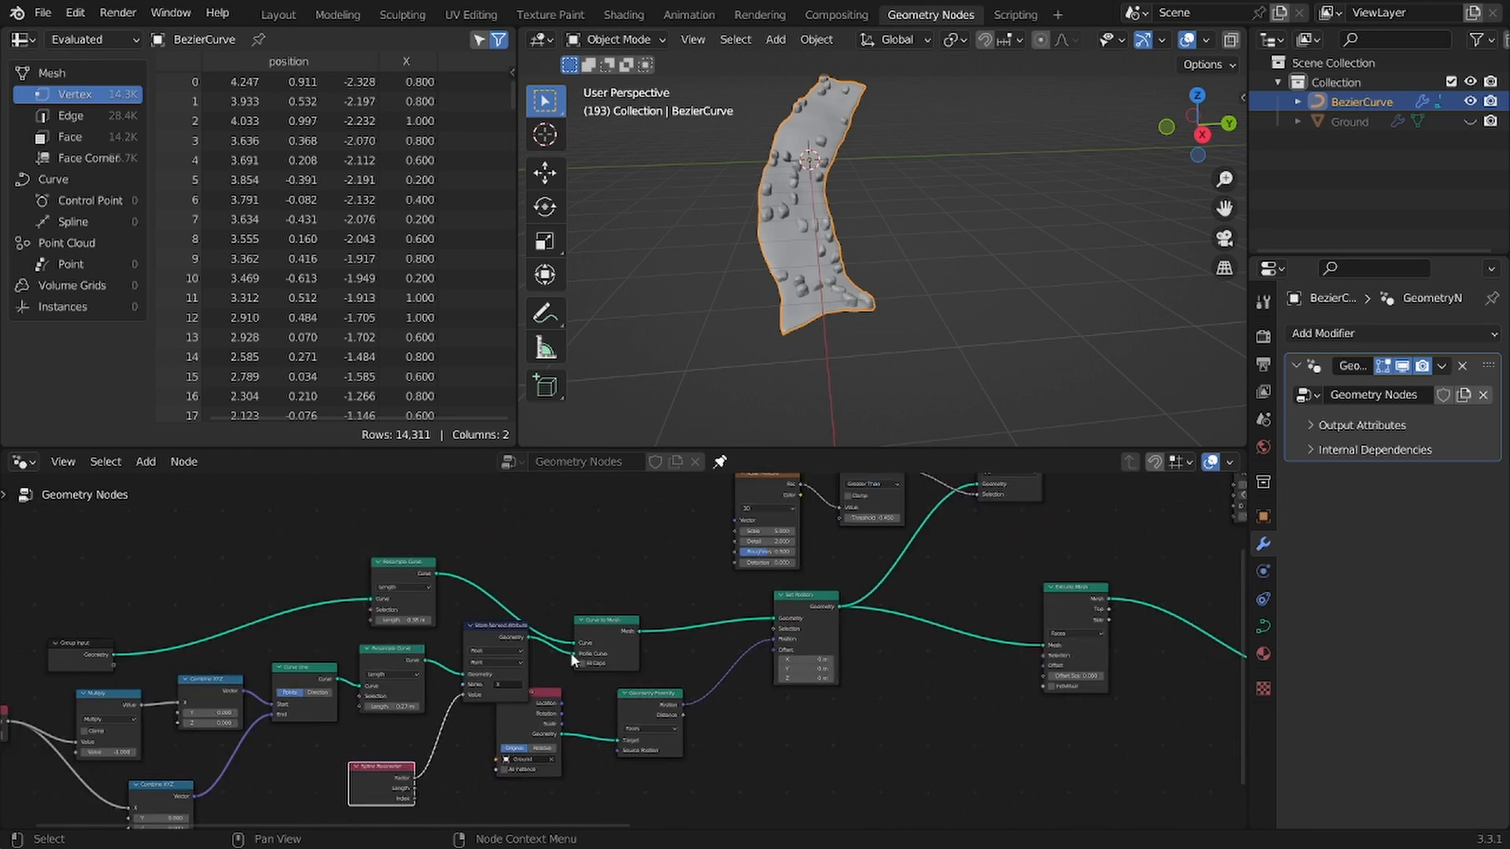
pyautogui.scroll(-2, 550, 649)
pyautogui.click(532, 642)
pyautogui.scroll(-8, 622, 649)
pyautogui.moveTo(843, 663); pyautogui.dragTo(645, 673, button='middle')
pyautogui.hotkey('shift', 'd')
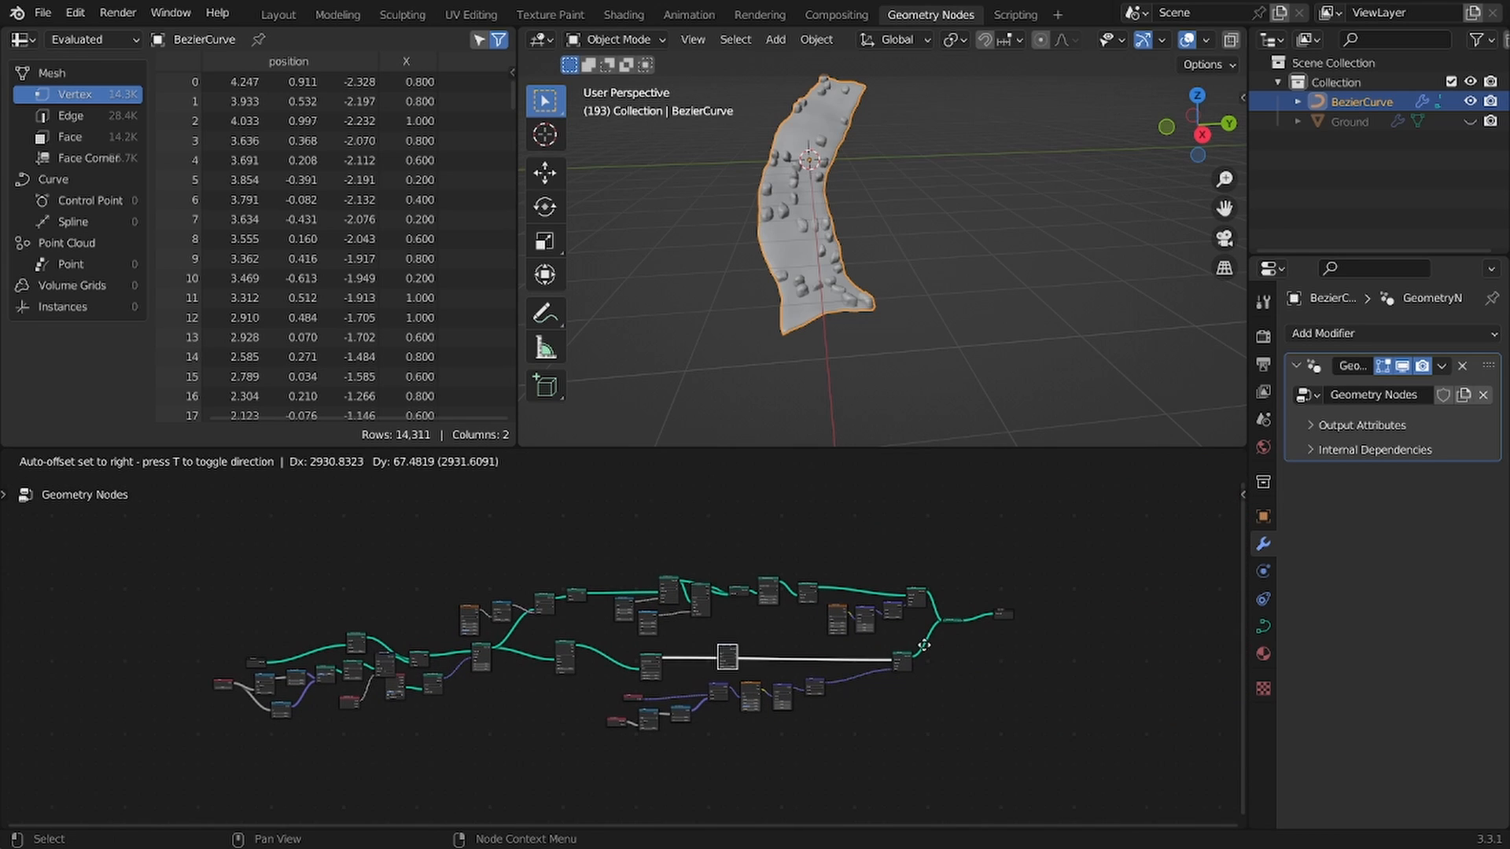
pyautogui.click(976, 642)
# Step: Move the rock branch's nodes from Extrude Mesh through Set Position slightly away from the final Join Geometry node
pyautogui.scroll(12, 1023, 578)
pyautogui.moveTo(1180, 504); pyautogui.dragTo(533, 616, button='middle')
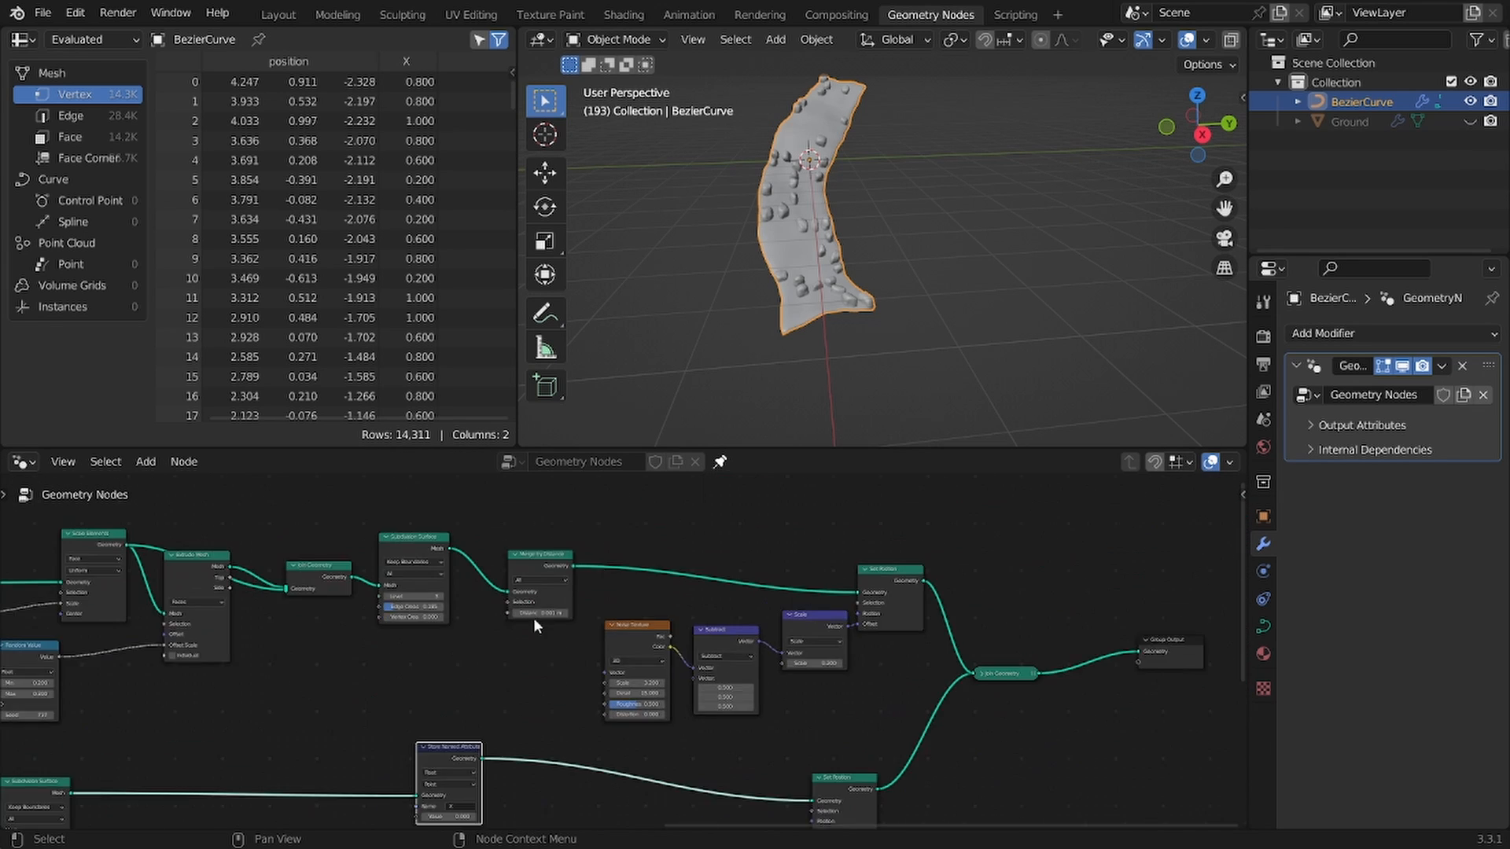
pyautogui.scroll(3, 566, 582)
pyautogui.moveTo(584, 563); pyautogui.dragTo(735, 601, button='middle')
pyautogui.scroll(1, 723, 599)
pyautogui.scroll(-3, 747, 562)
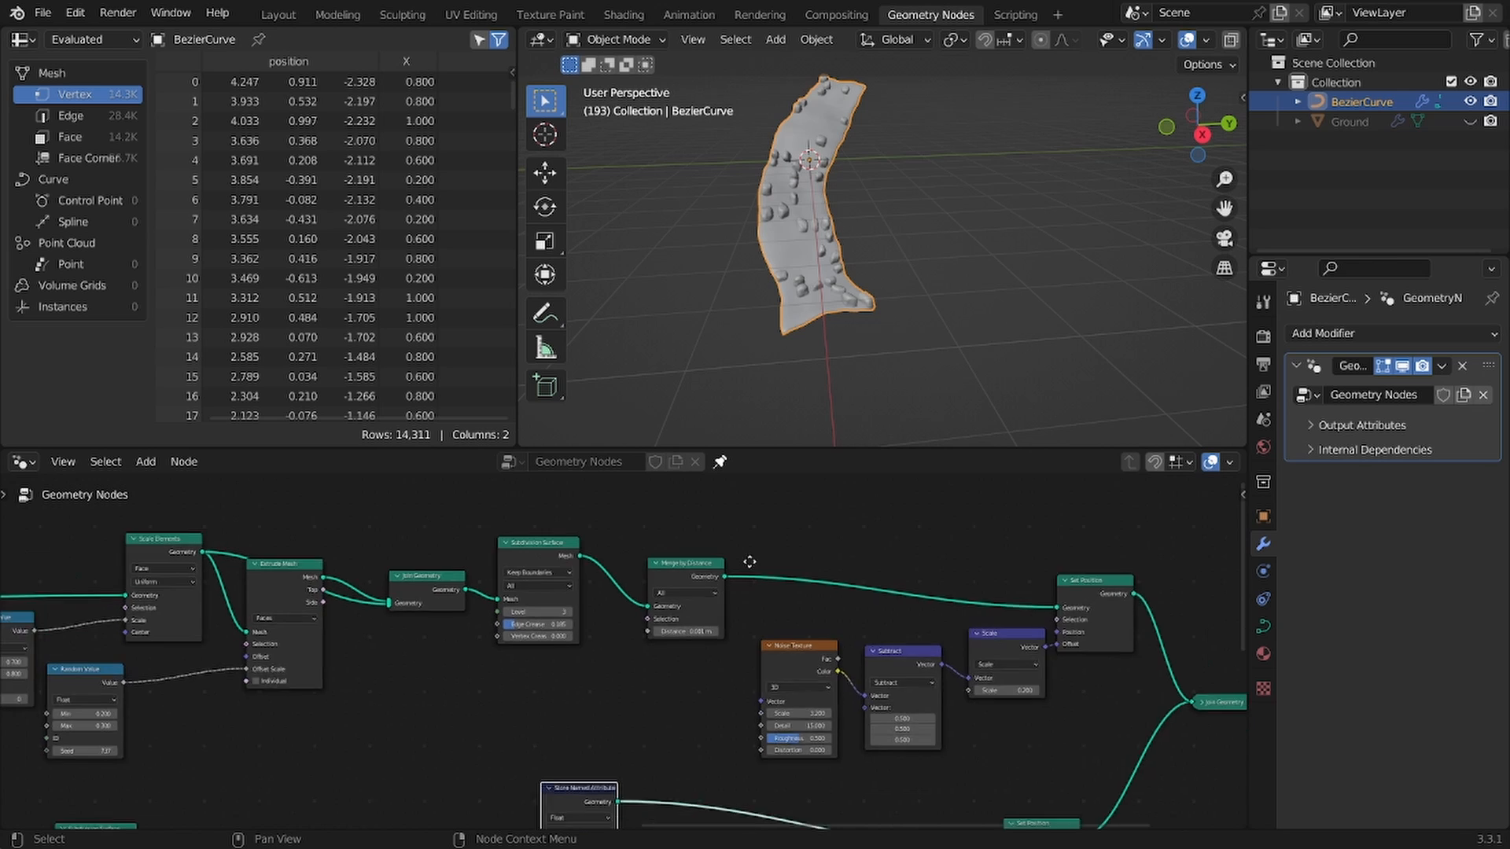
pyautogui.moveTo(832, 554)
pyautogui.mouseDown(button='middle')
pyautogui.moveTo(869, 551)
pyautogui.moveTo(817, 541)
pyautogui.mouseUp(button='middle')
pyautogui.scroll(1, 674, 582)
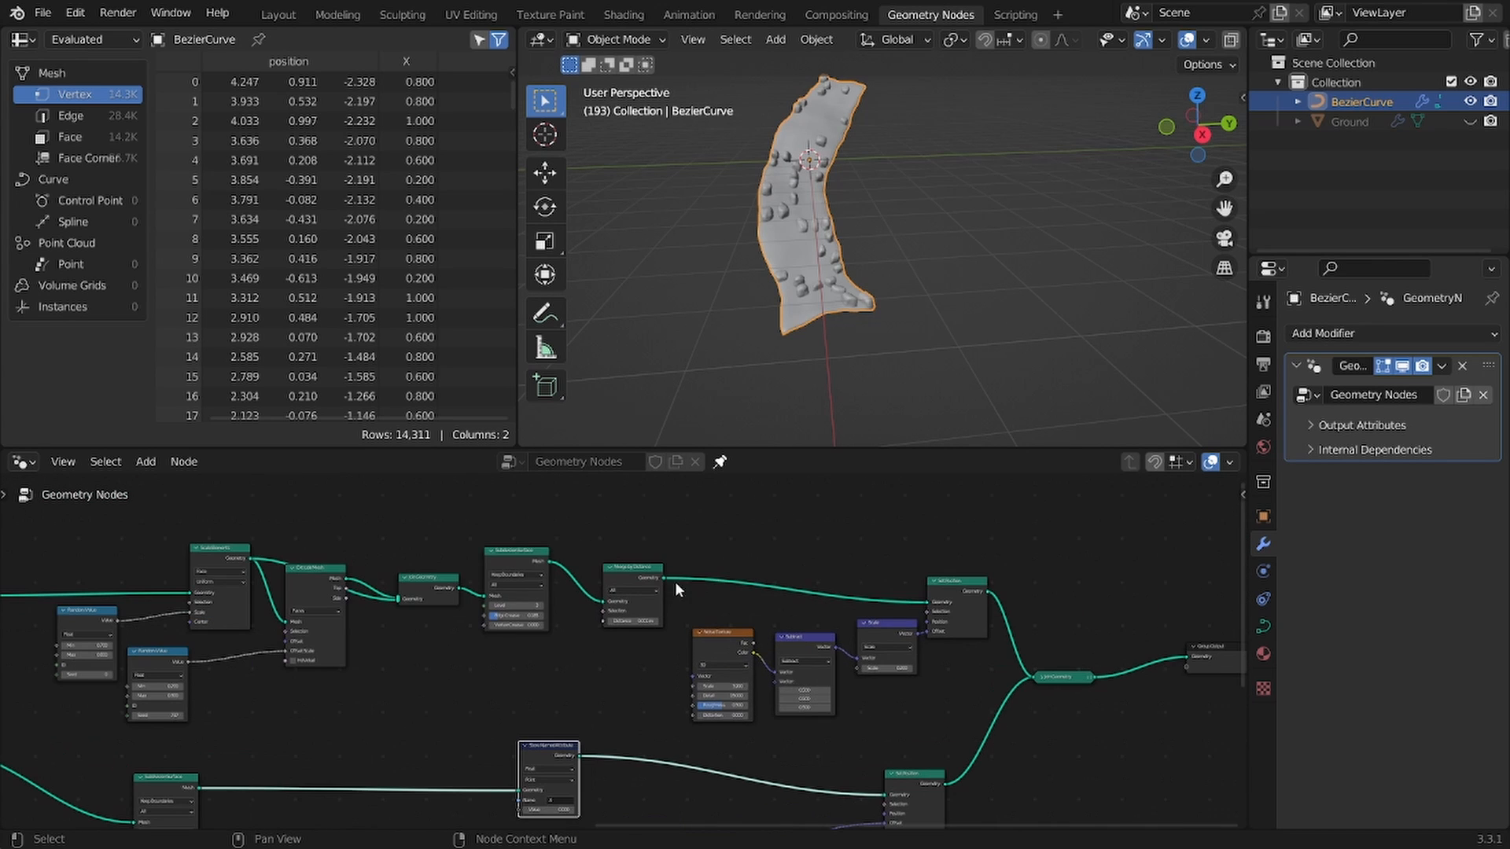
pyautogui.moveTo(953, 693); pyautogui.dragTo(274, 524)
pyautogui.moveTo(864, 622); pyautogui.dragTo(847, 624)
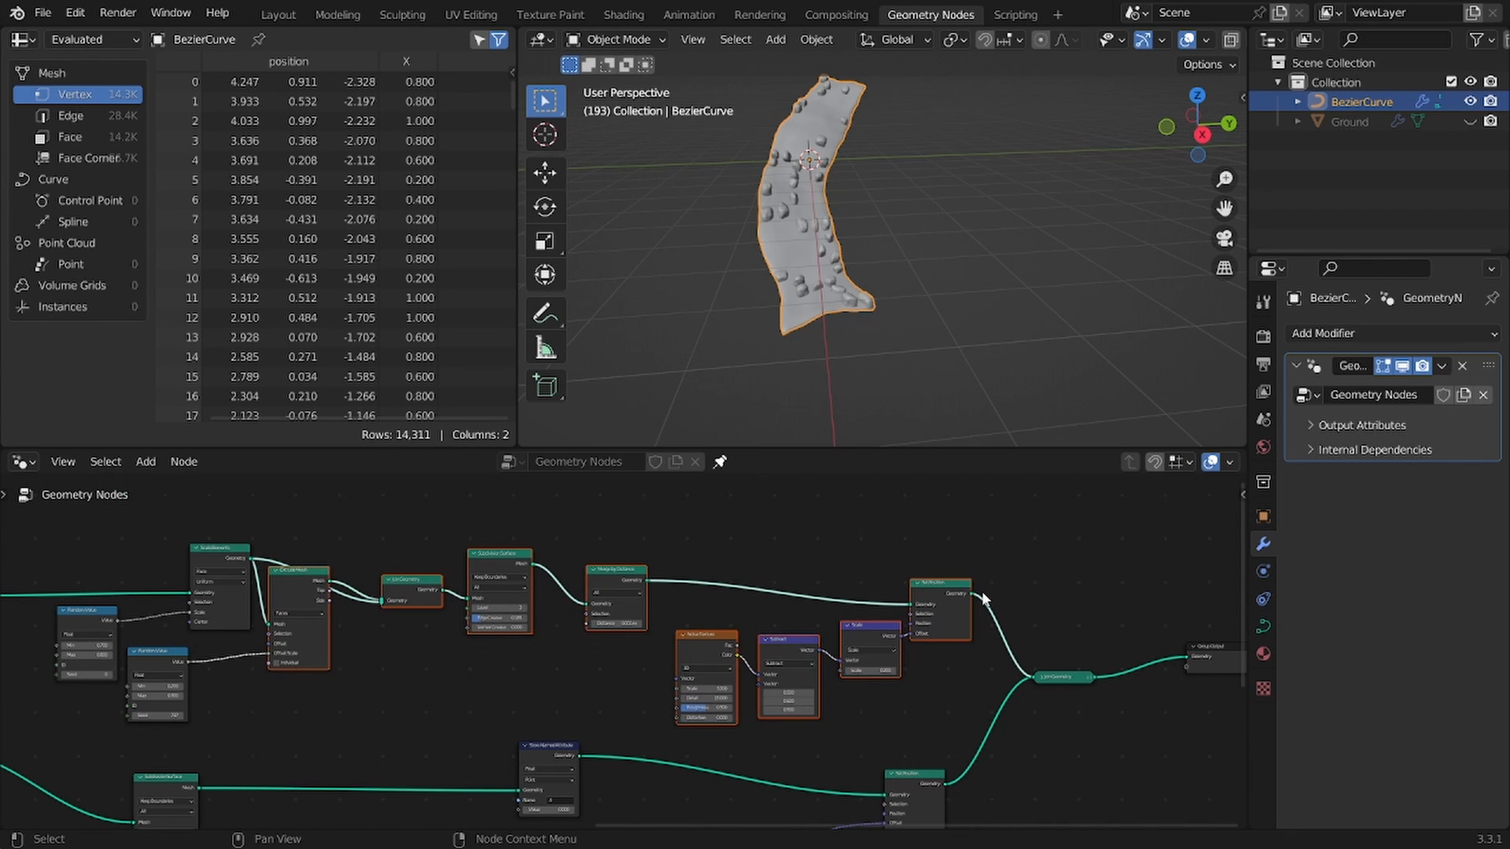
pyautogui.click(971, 593)
pyautogui.moveTo(971, 598); pyautogui.dragTo(1035, 555)
pyautogui.write('set id')
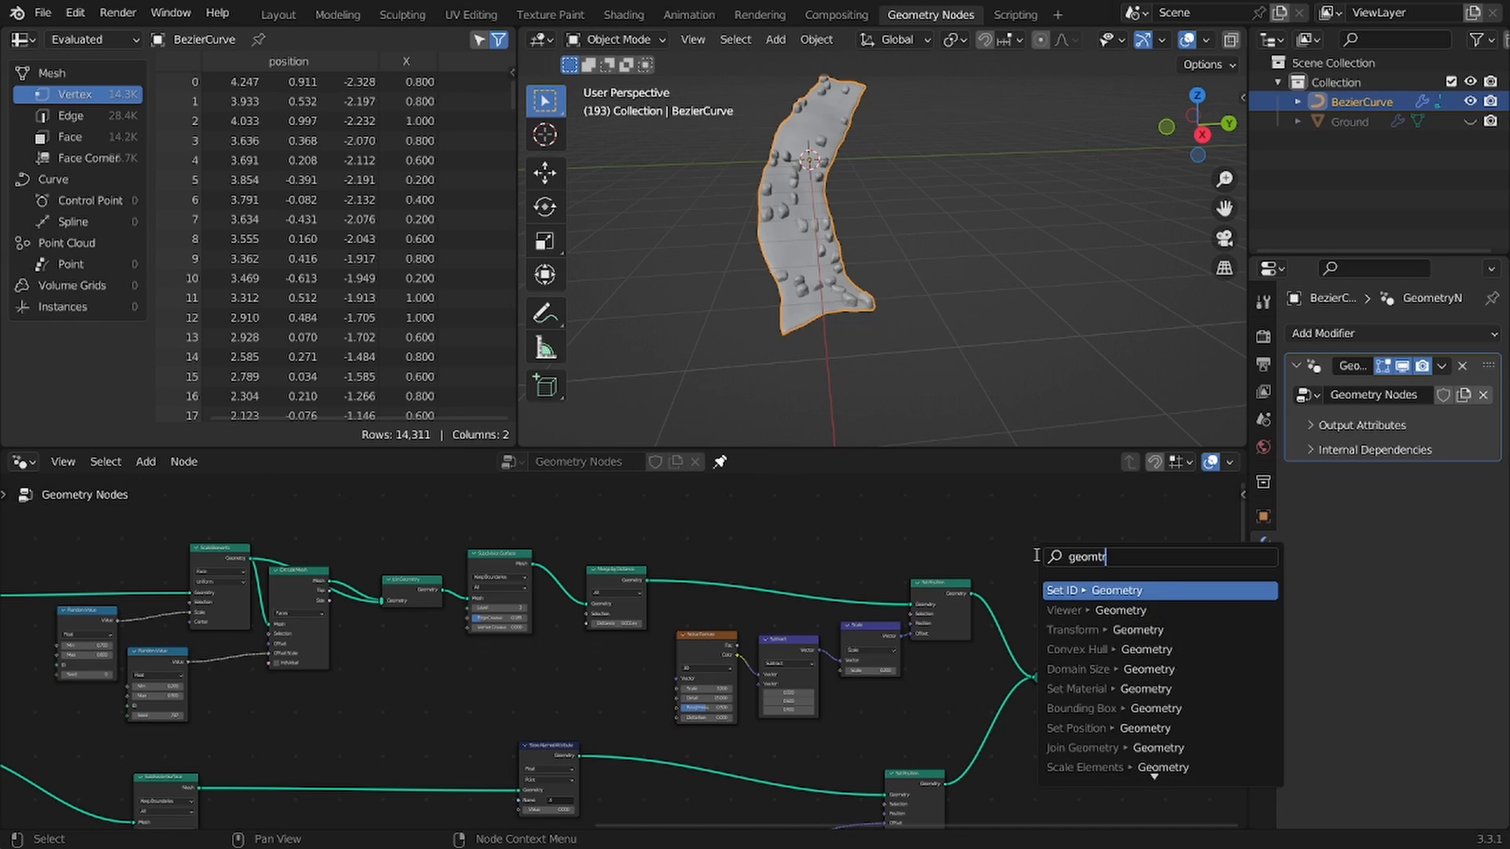
pyautogui.press('Return')
pyautogui.click(1035, 555)
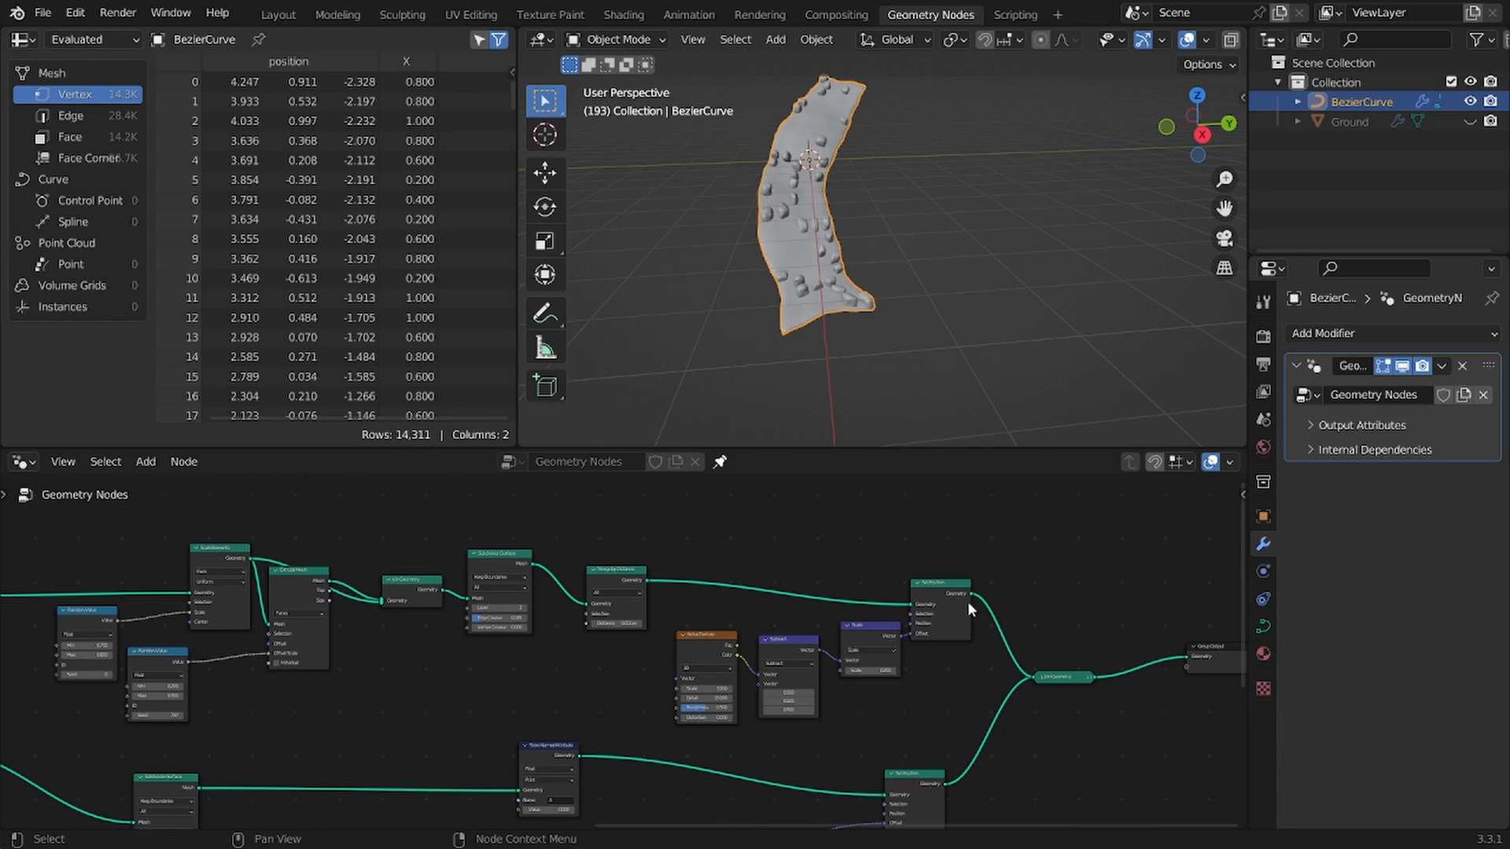
# Step: Add a Geometry Proximity node that takes the rocks' Set Position geometry as its Target
pyautogui.moveTo(972, 598); pyautogui.dragTo(1006, 572)
pyautogui.write('geok')
pyautogui.press('BackSpace')
pyautogui.write('mtr')
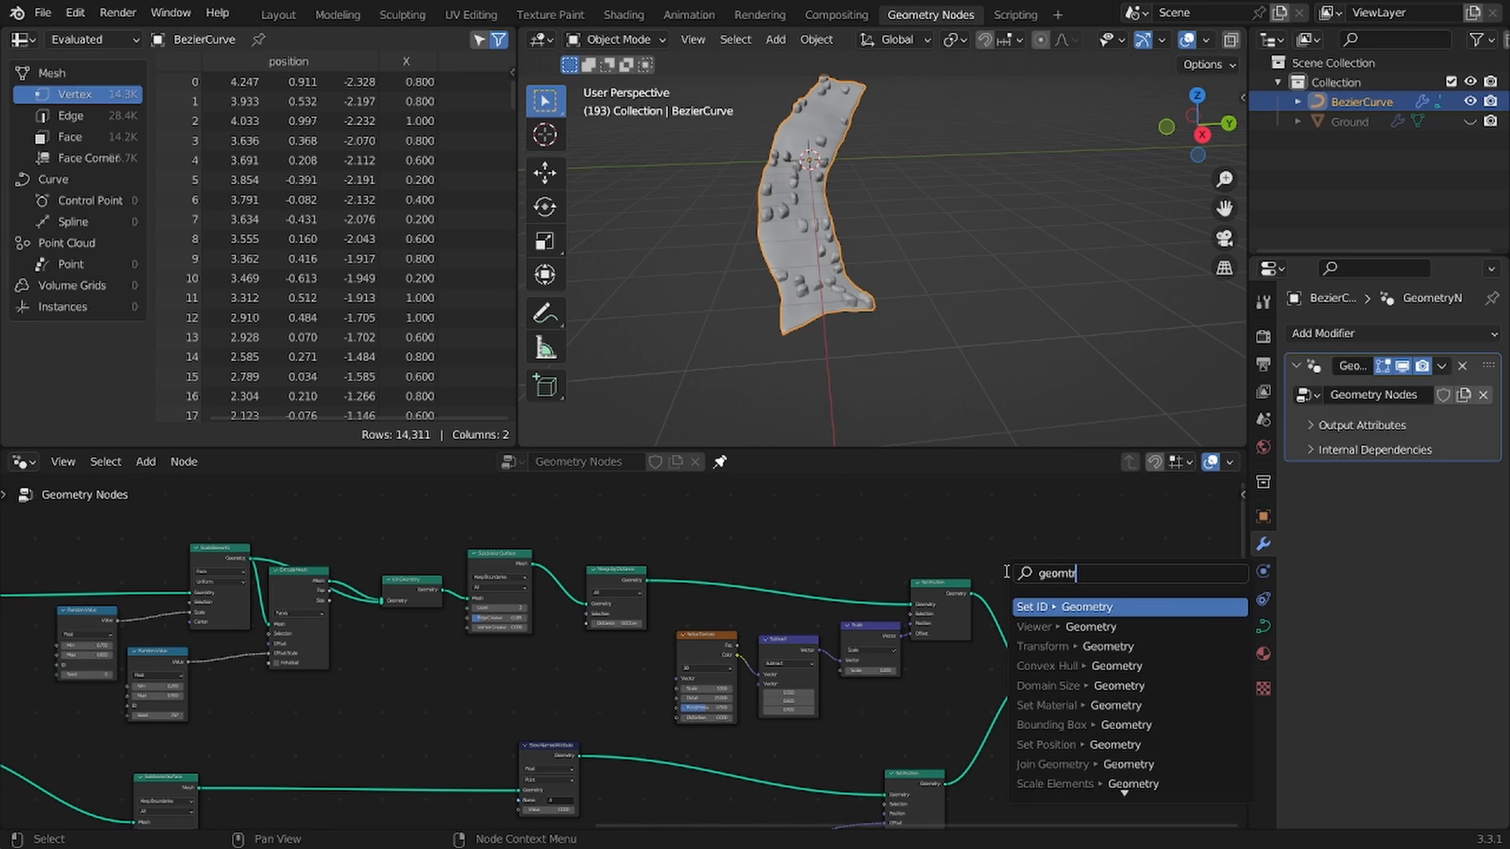
pyautogui.write('y pr')
pyautogui.press('Return')
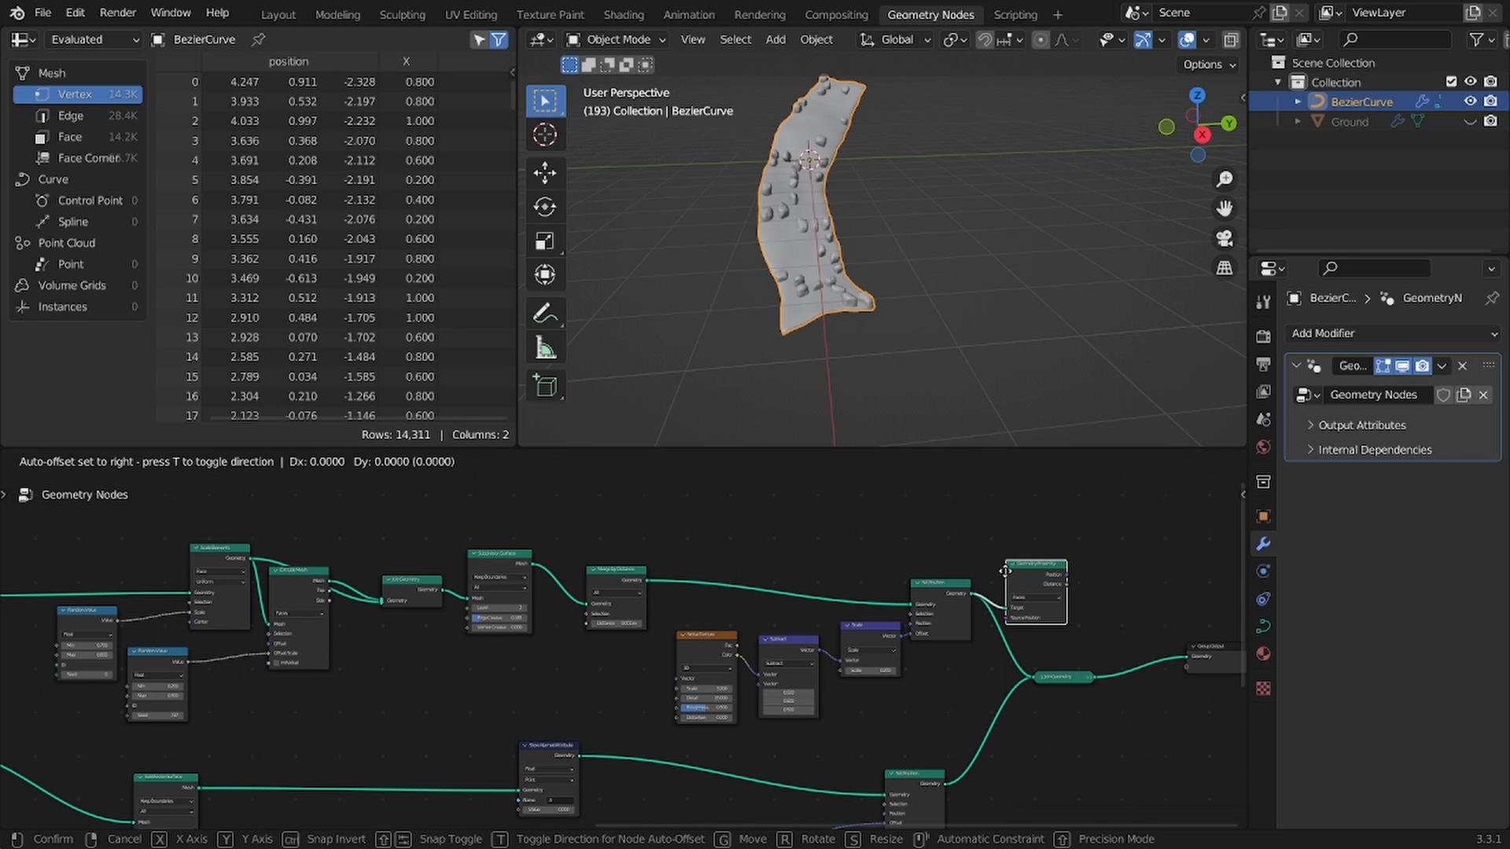
pyautogui.click(1007, 578)
# Step: Connect Geometry Proximity's Distance to the Value of the water's Store Named Attribute node and name that attribute D
pyautogui.moveTo(1065, 586); pyautogui.dragTo(522, 743)
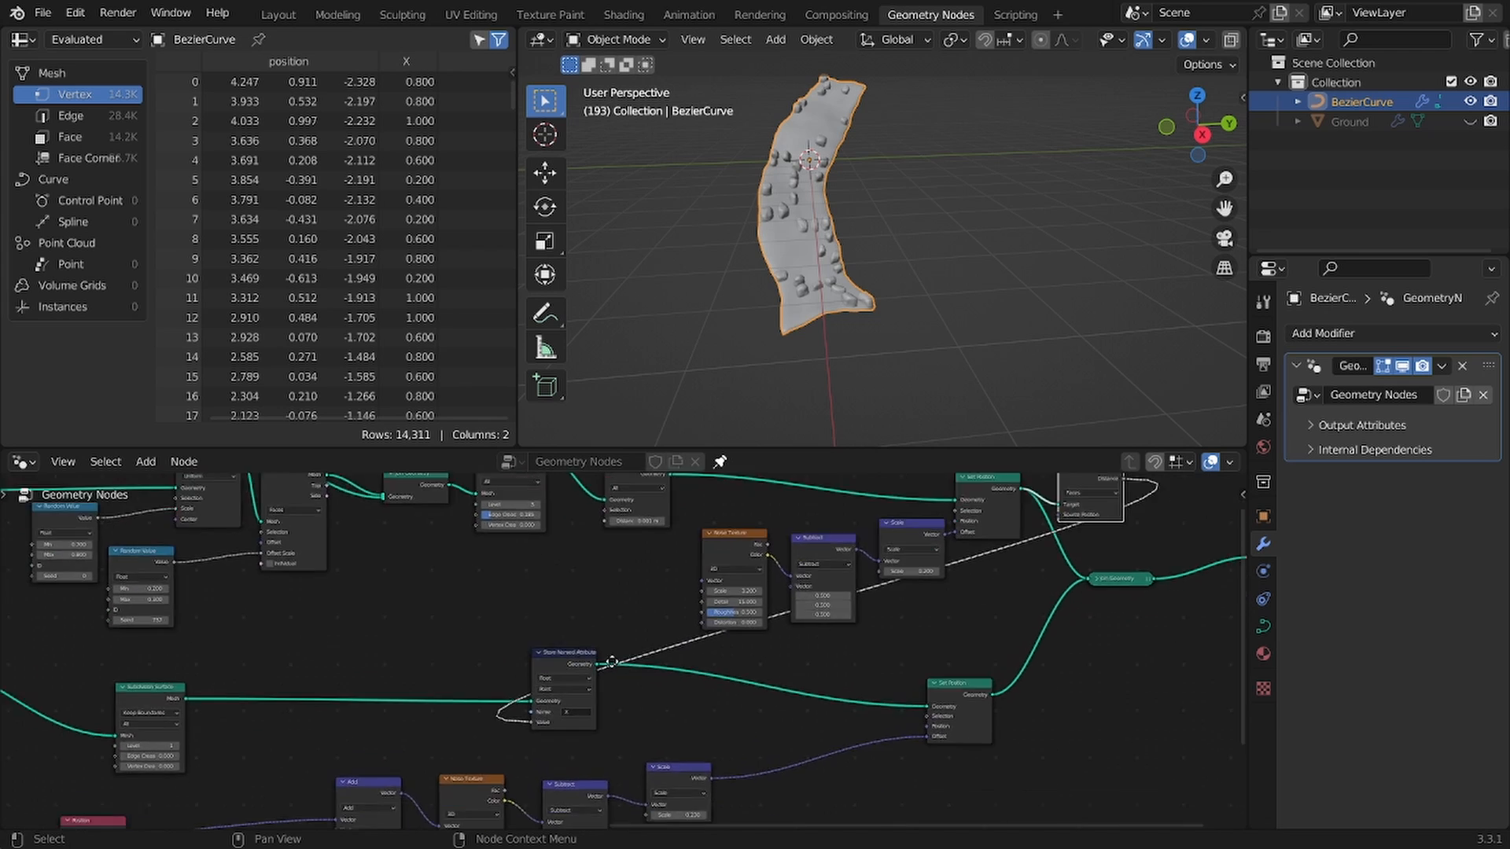
pyautogui.scroll(5, 523, 742)
pyautogui.click(595, 682)
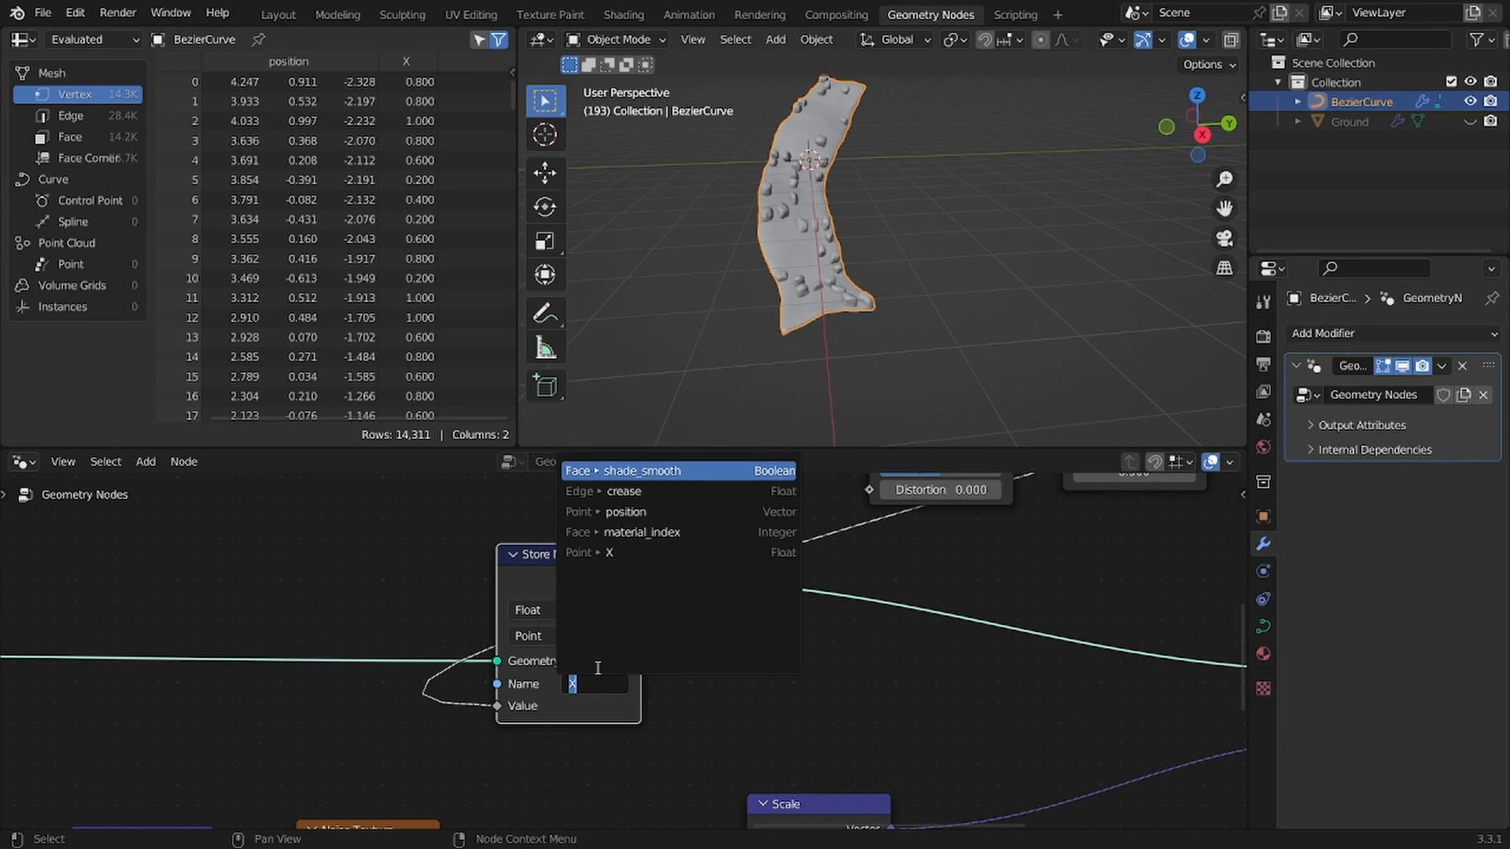
pyautogui.write('D')
pyautogui.press('Return')
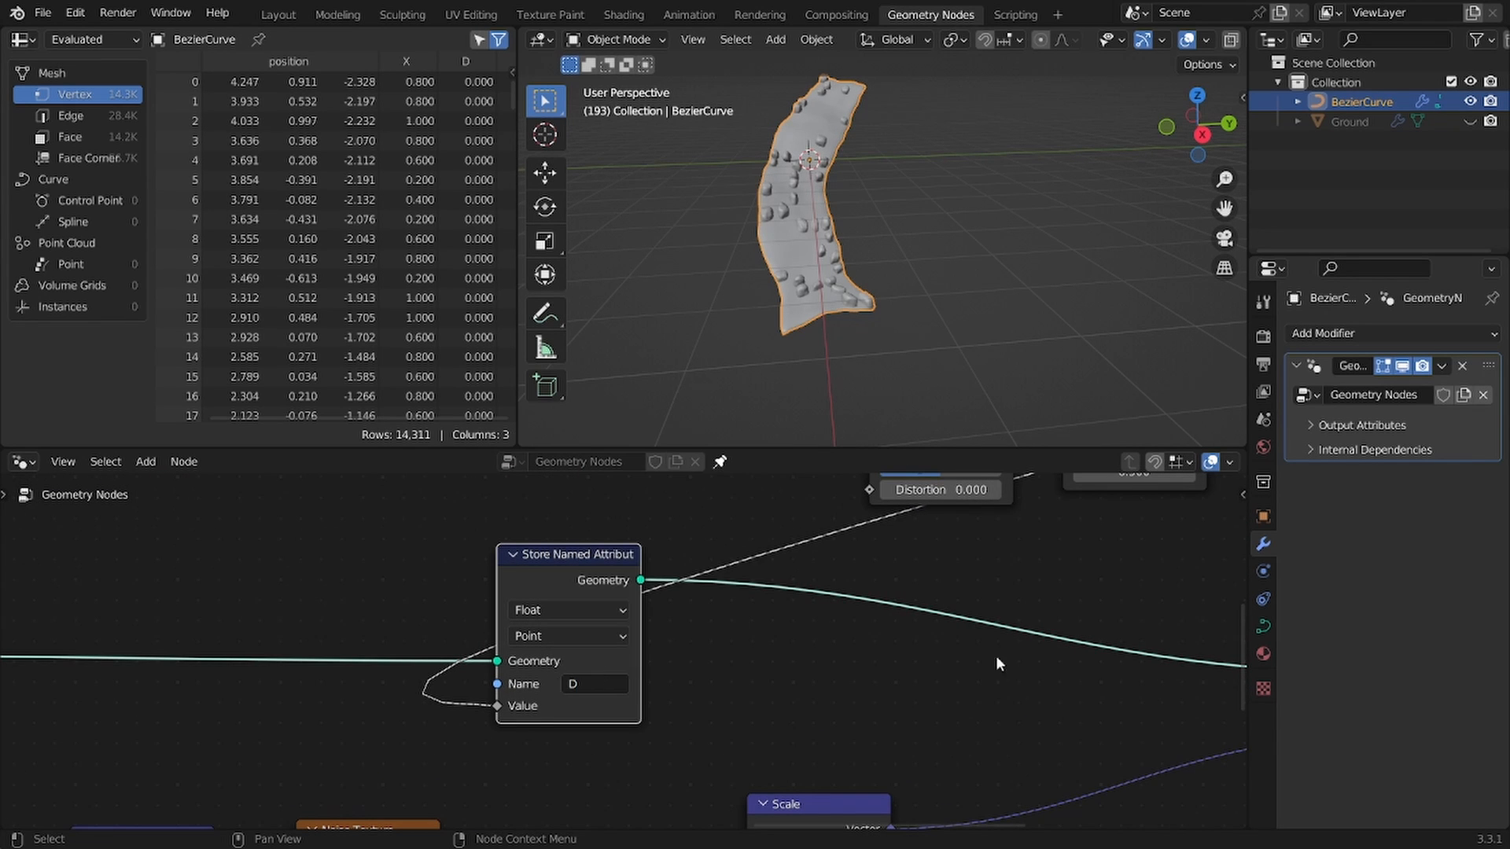
# Step: Save the file and move the water's Set Position, final Join Geometry and Group Output nodes further downstream to make room
pyautogui.scroll(-5, 990, 660)
pyautogui.scroll(-4, 986, 667)
pyautogui.hotkey('ctrl', 's')
pyautogui.scroll(-2, 989, 666)
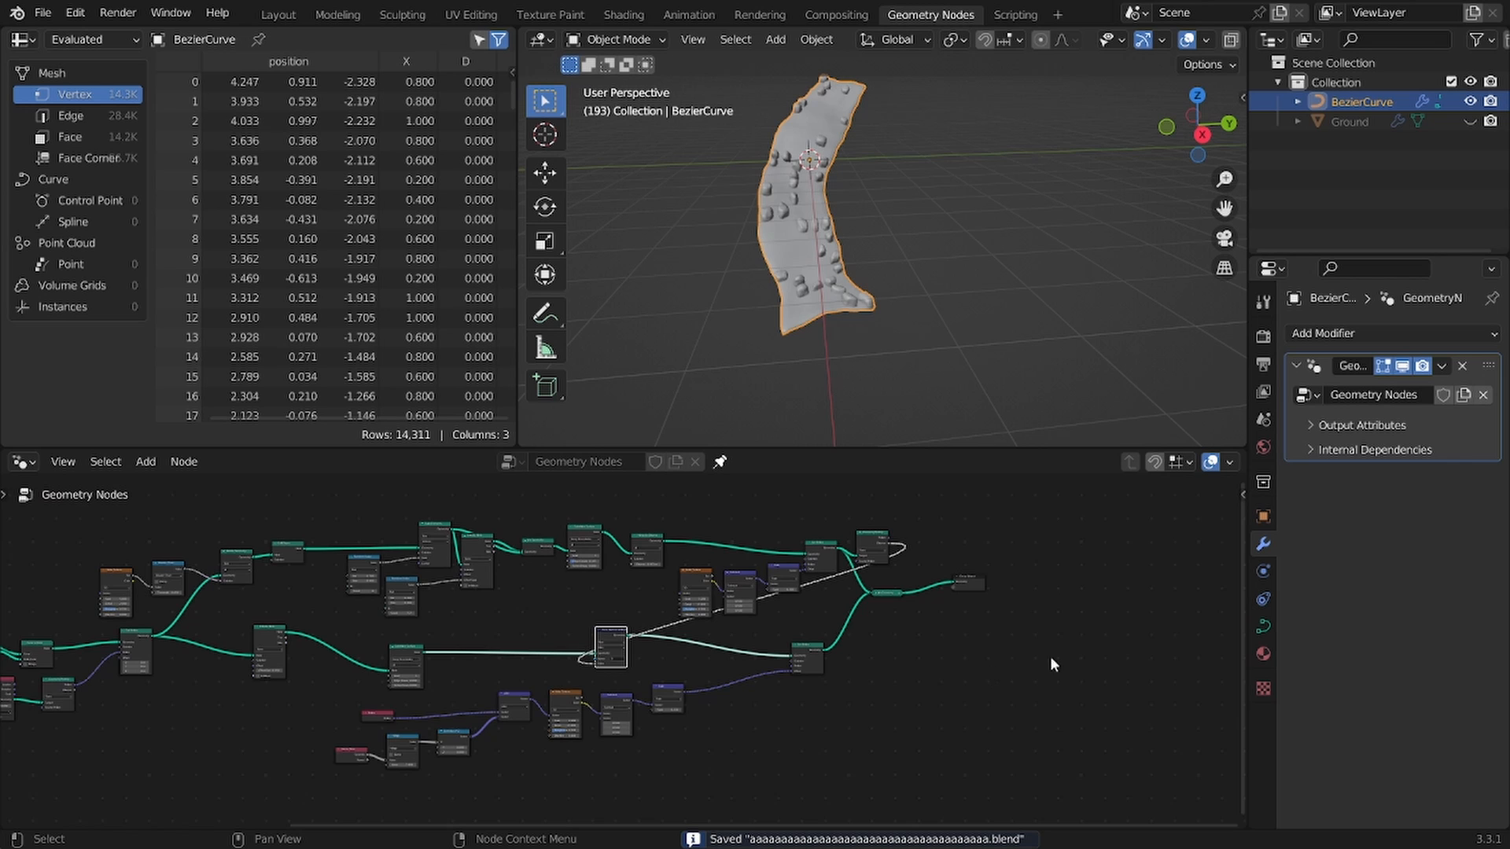
pyautogui.moveTo(1050, 656); pyautogui.dragTo(859, 684, button='middle')
pyautogui.scroll(6, 859, 684)
pyautogui.scroll(1, 642, 603)
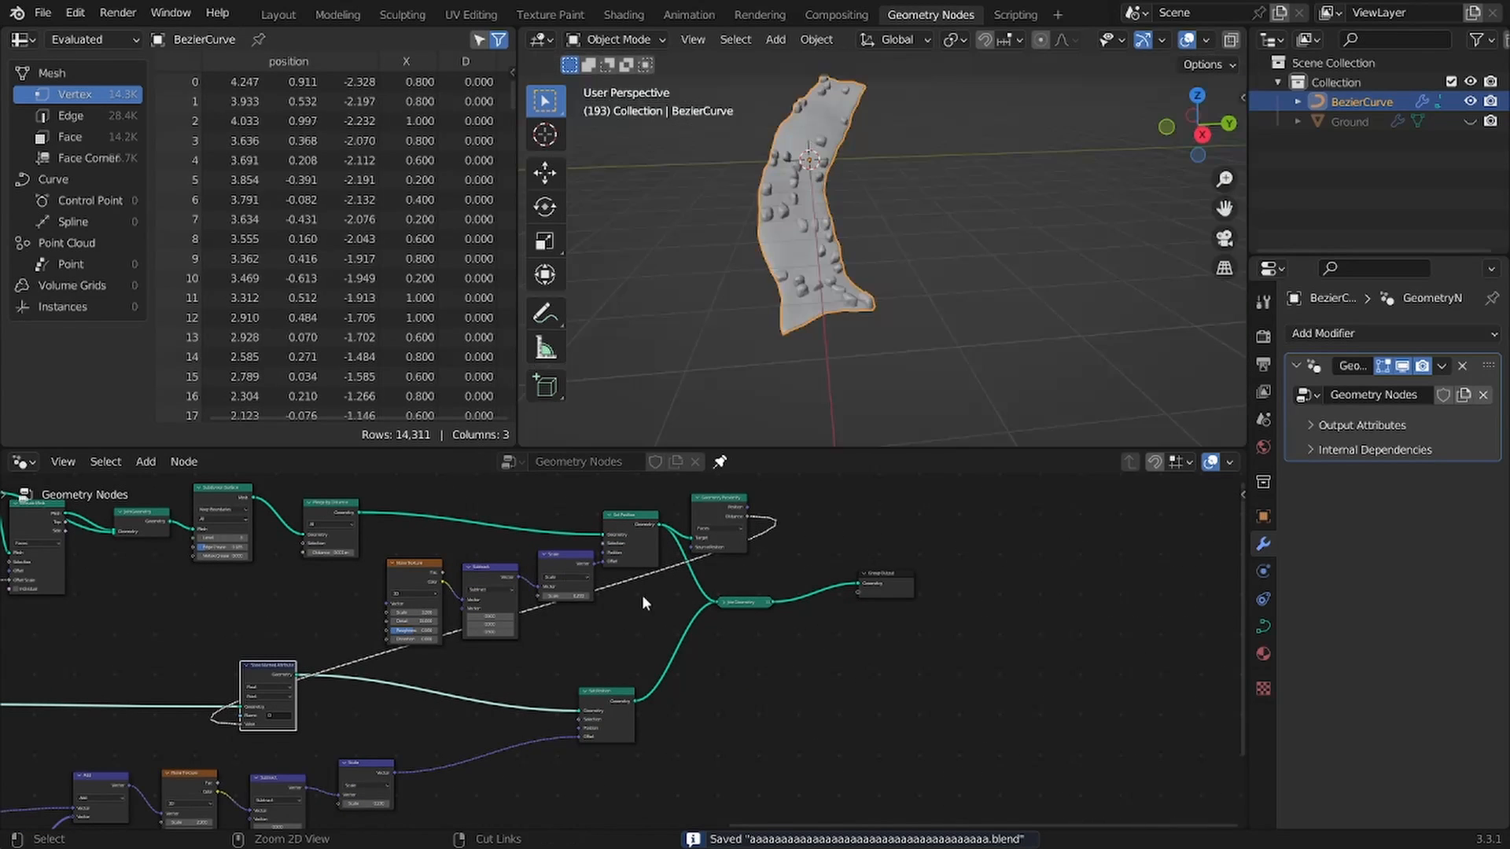
pyautogui.moveTo(987, 800); pyautogui.dragTo(622, 603)
pyautogui.press('g')
pyautogui.click(943, 573)
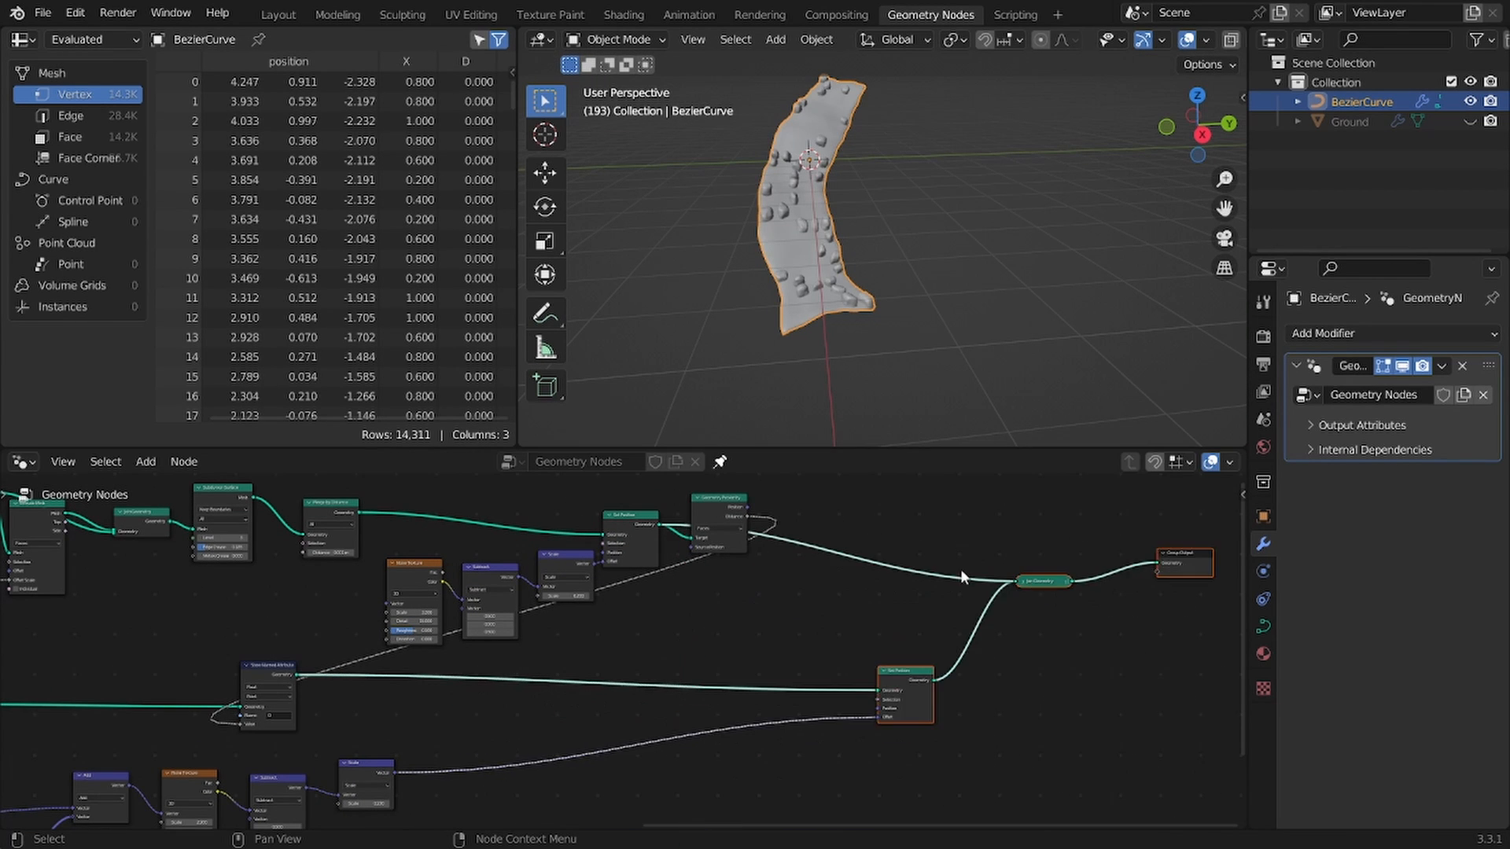
# Step: Insert a Set Material node between the rocks and the final Join Geometry, and a duplicate after the water's Set Position
pyautogui.scroll(2, 865, 598)
pyautogui.hotkey('shift', 'a')
pyautogui.click(755, 425)
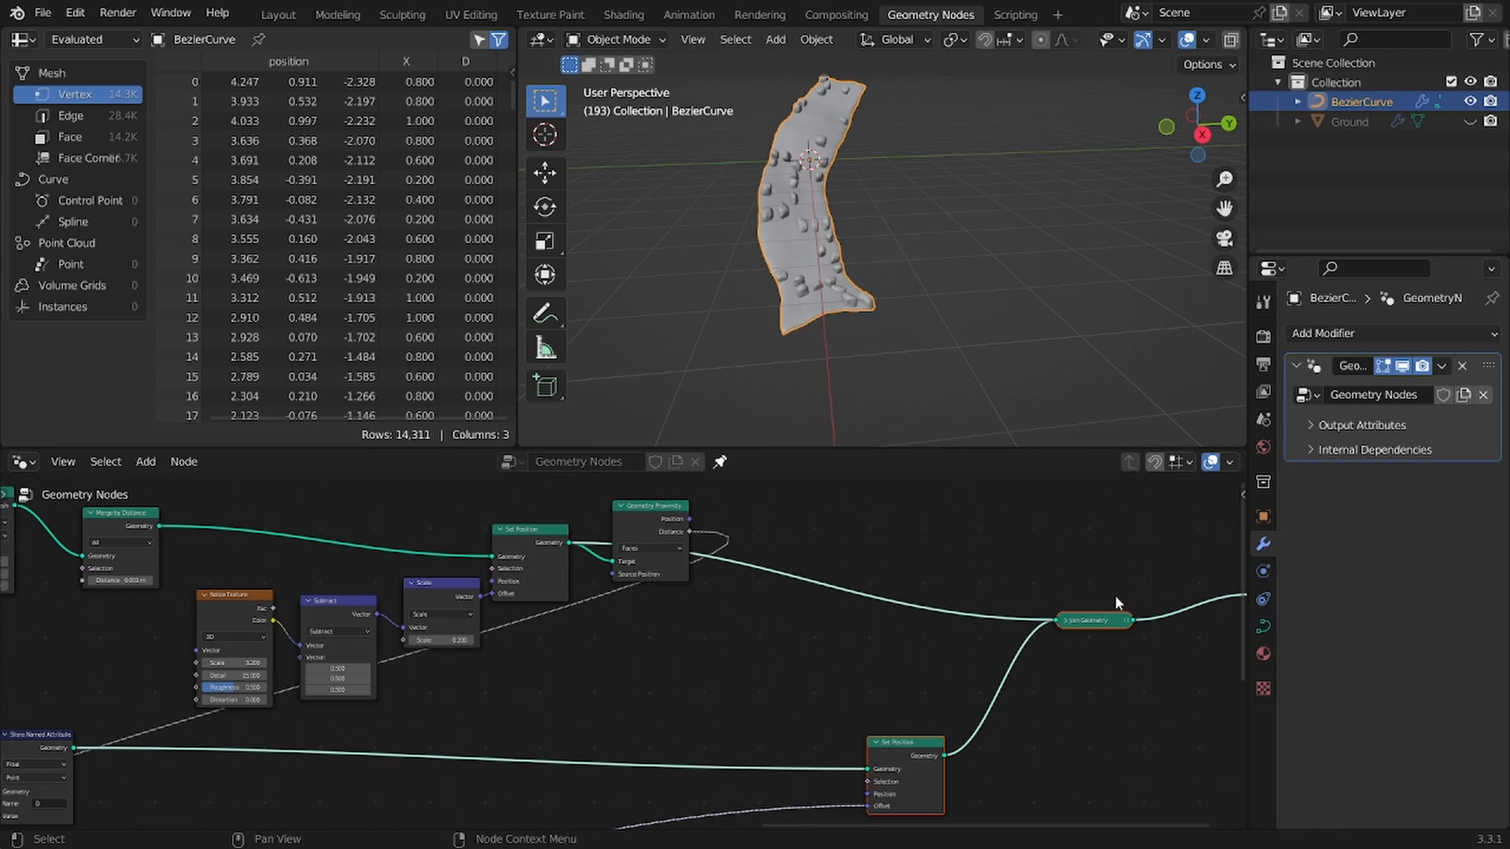
pyautogui.hotkey('shift', 'a')
pyautogui.click(717, 423)
pyautogui.write('set')
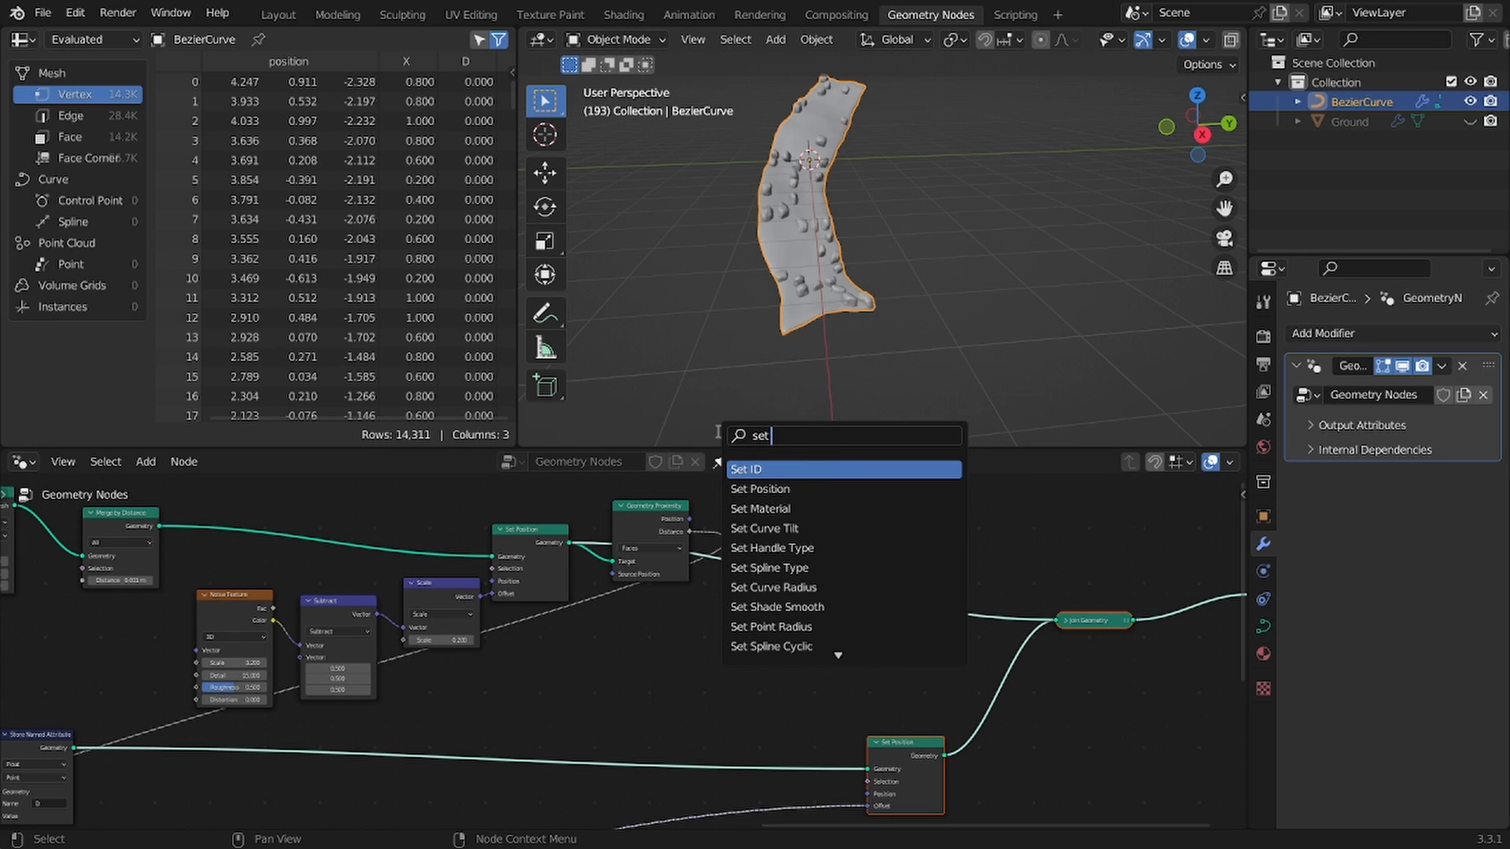
pyautogui.press('Return')
pyautogui.click(789, 471)
pyautogui.keyDown('ctrl'); pyautogui.hscroll(1, 865, 590); pyautogui.keyUp('ctrl')
pyautogui.hotkey('shift', 'd')
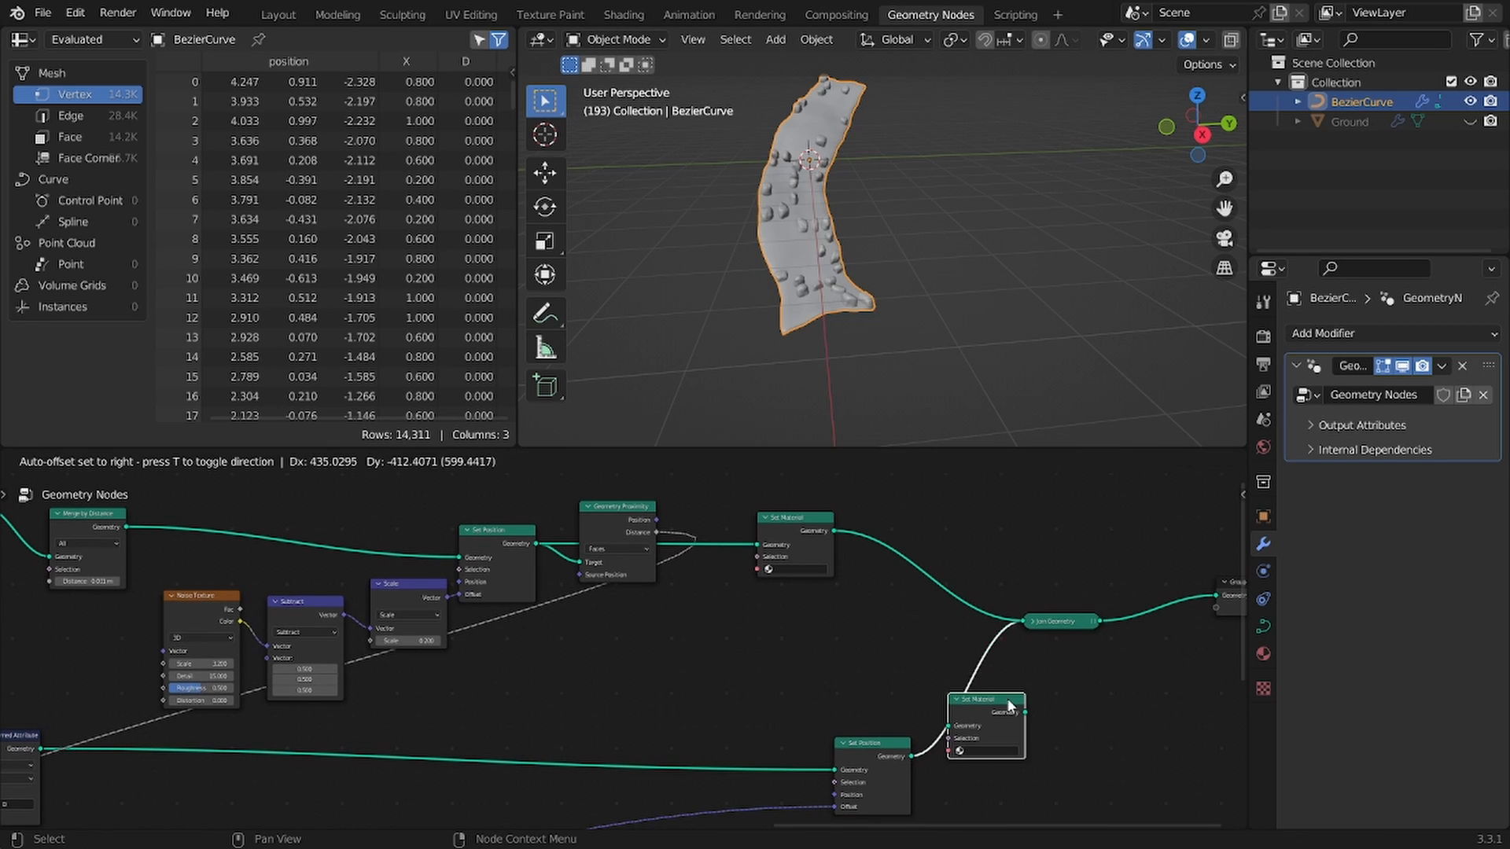
pyautogui.click(987, 656)
# Step: Rename the river's material as Water and add a second material slot with a new material named Rock
pyautogui.click(1263, 653)
pyautogui.click(1416, 416)
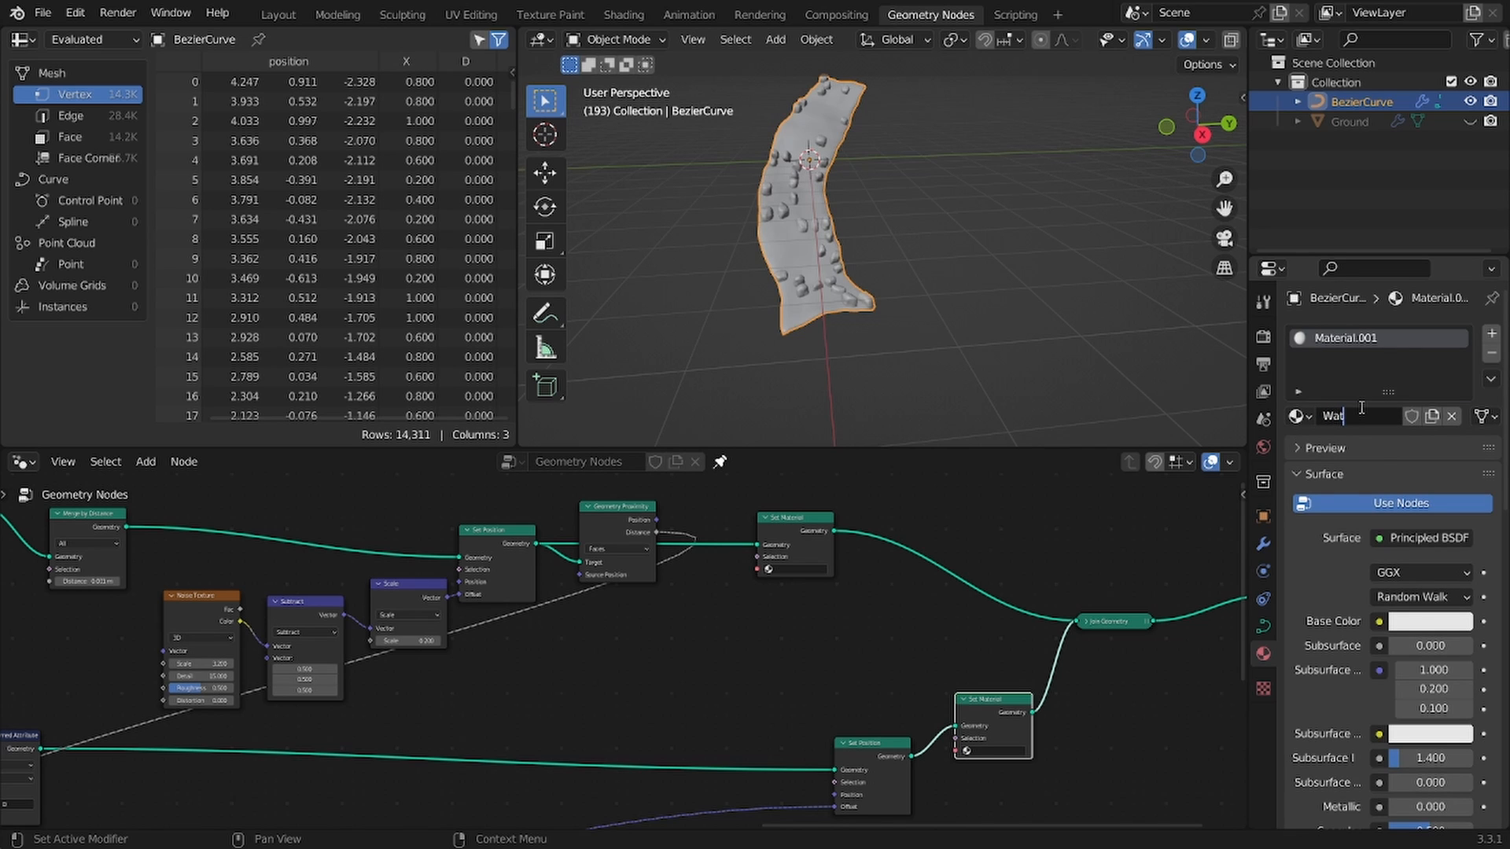
pyautogui.click(1493, 334)
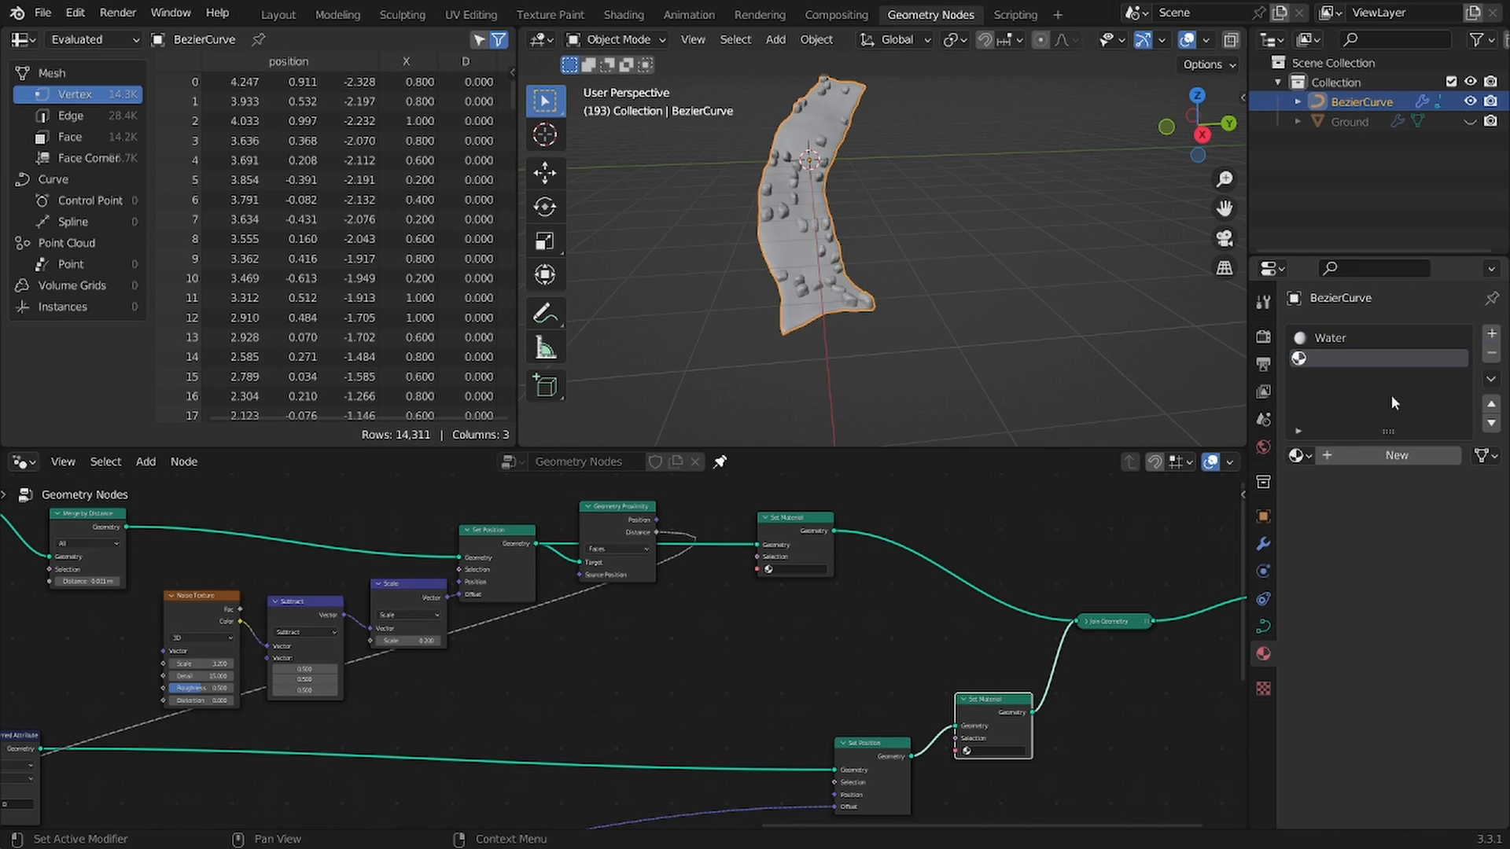
pyautogui.click(1356, 456)
pyautogui.click(1351, 461)
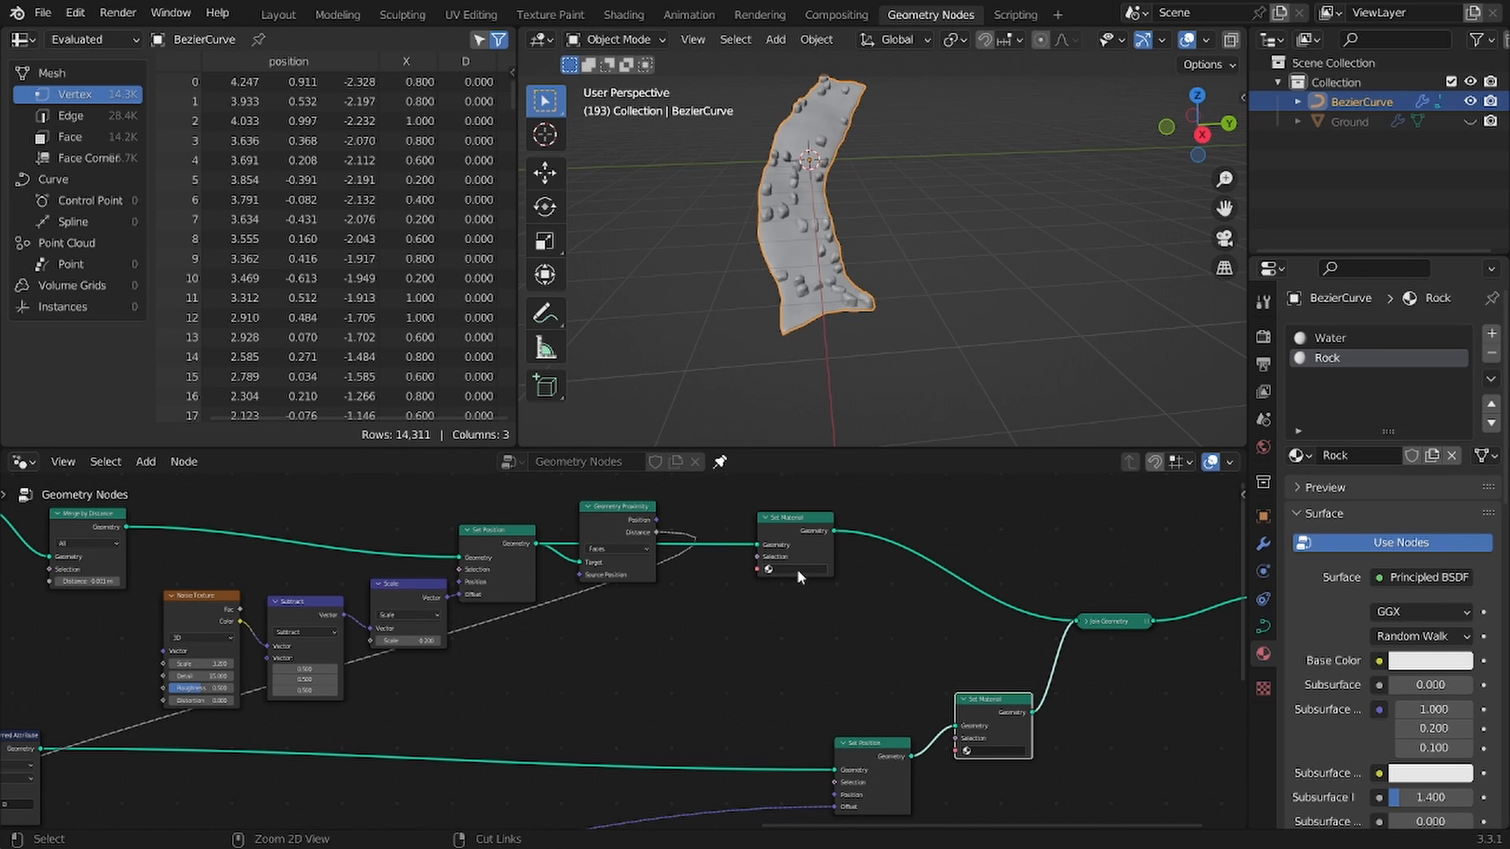
# Step: Assign Rock and Water to their branches' Set Material nodes, then open the Shading workspace with the Water material active
pyautogui.moveTo(872, 692); pyautogui.dragTo(661, 543, button='middle')
pyautogui.scroll(3, 660, 542)
pyautogui.click(1317, 337)
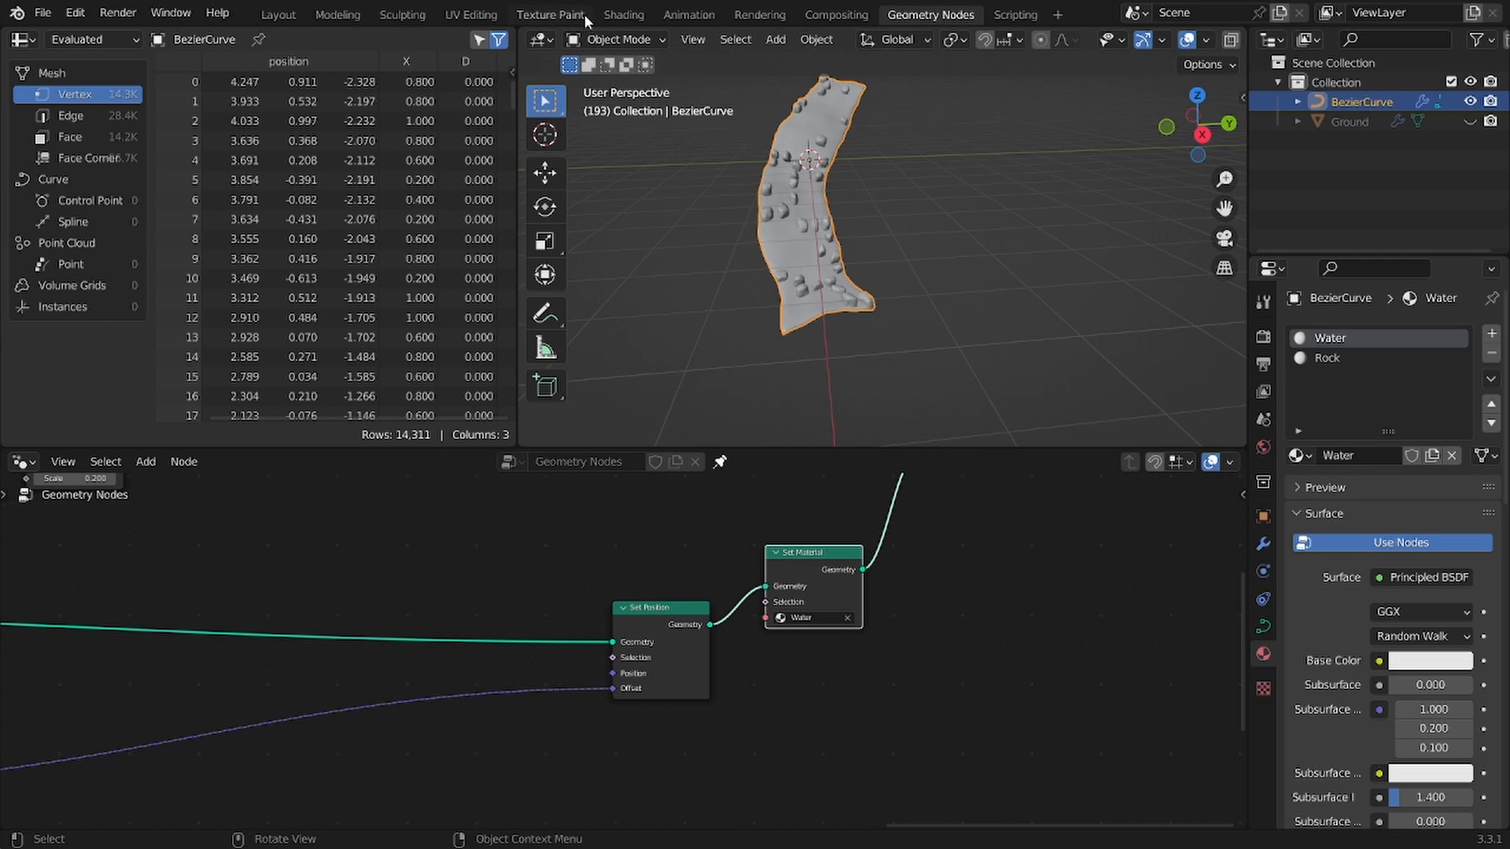
pyautogui.click(624, 14)
pyautogui.moveTo(783, 441); pyautogui.dragTo(776, 394, button='middle')
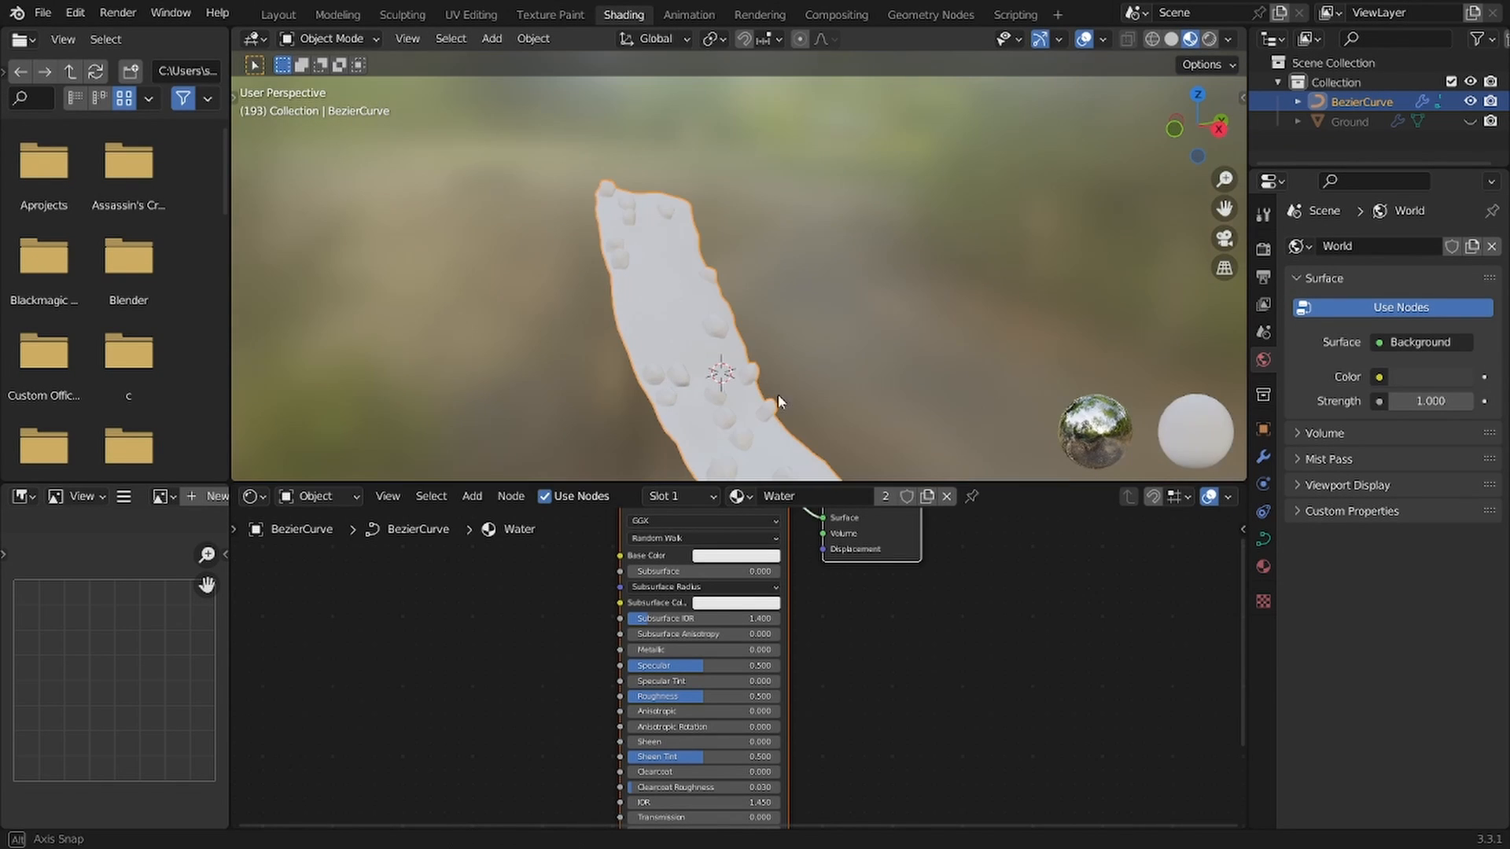
pyautogui.click(735, 555)
pyautogui.click(774, 440)
pyautogui.moveTo(774, 439); pyautogui.dragTo(752, 407)
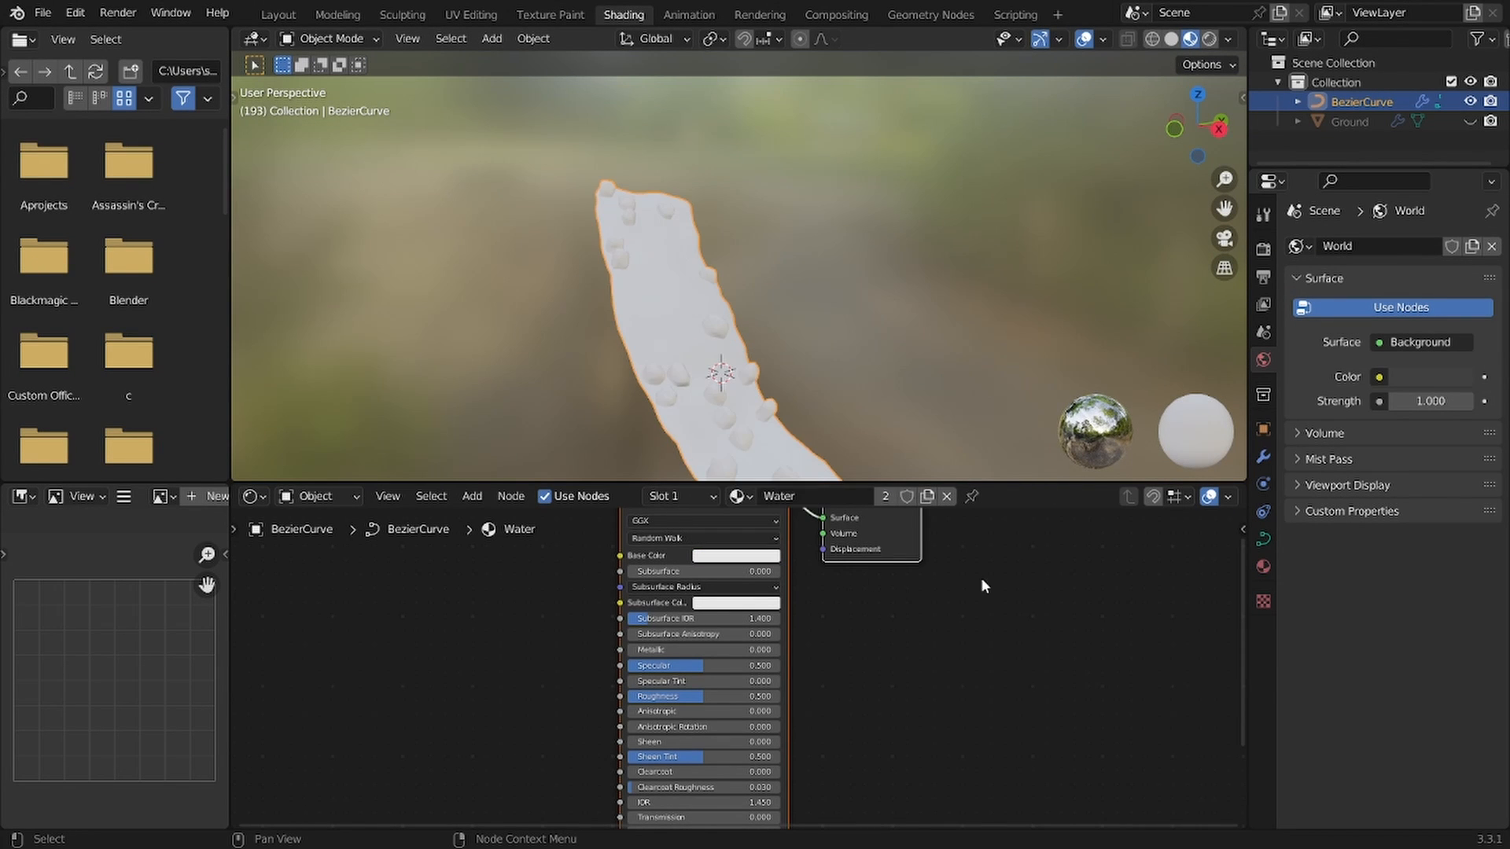
# Step: Replace the Rock material's Principled BSDF with a Diffuse BSDF connected to the Material Output's Surface
pyautogui.click(1263, 567)
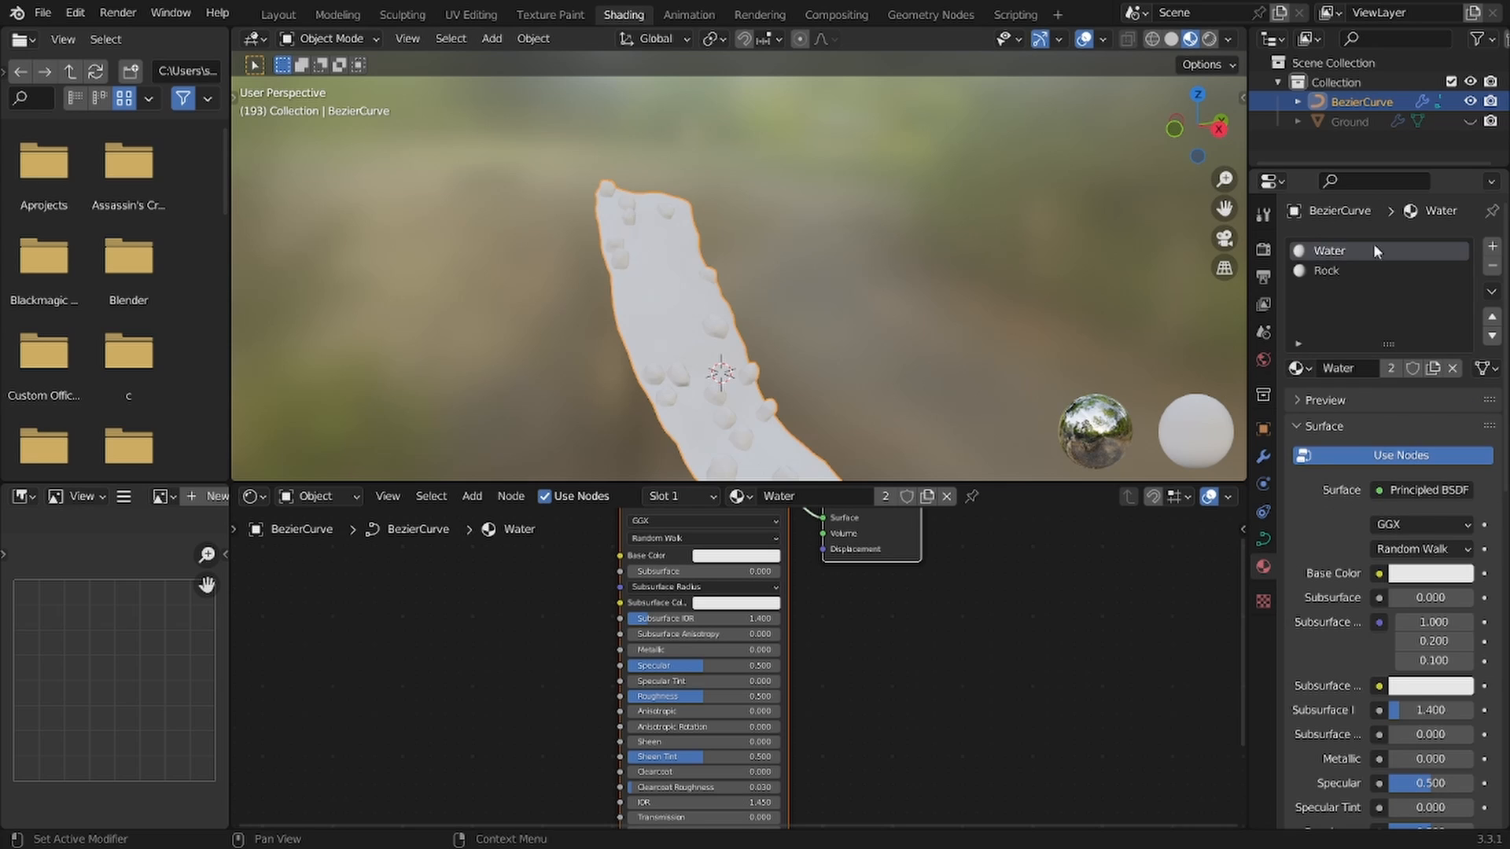
pyautogui.click(1368, 269)
pyautogui.press('x')
pyautogui.hotkey('shift', 'a')
pyautogui.click(655, 536)
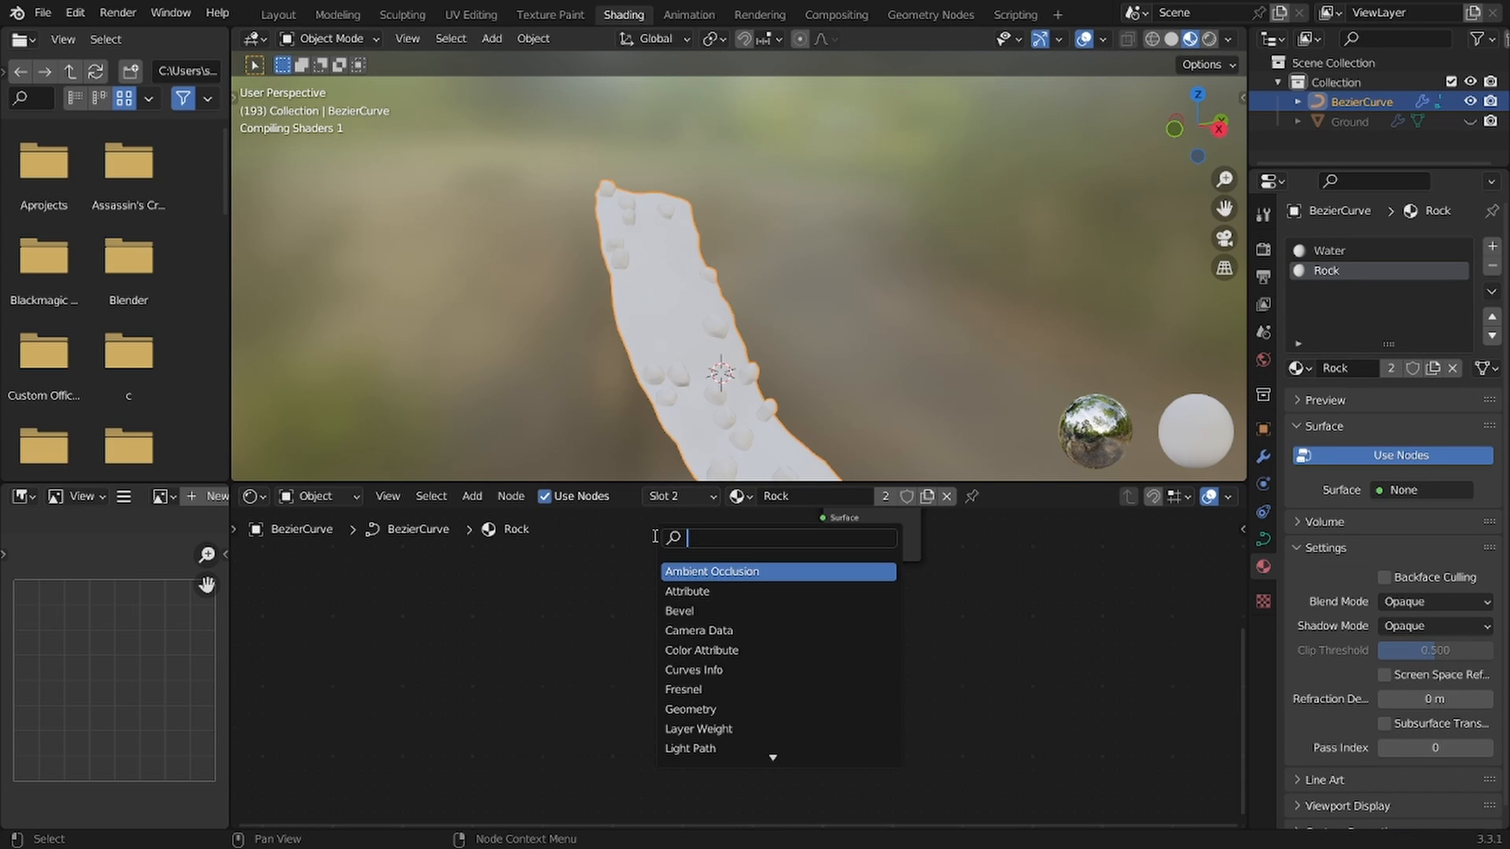
pyautogui.write('dif')
pyautogui.press('Return')
pyautogui.click(654, 536)
pyautogui.keyDown('alt'); pyautogui.moveTo(692, 560); pyautogui.dragTo(853, 536, button='right'); pyautogui.keyUp('alt')
pyautogui.moveTo(763, 624); pyautogui.dragTo(857, 663, button='middle')
pyautogui.moveTo(827, 646); pyautogui.dragTo(781, 634)
pyautogui.moveTo(727, 667); pyautogui.dragTo(766, 674, button='middle')
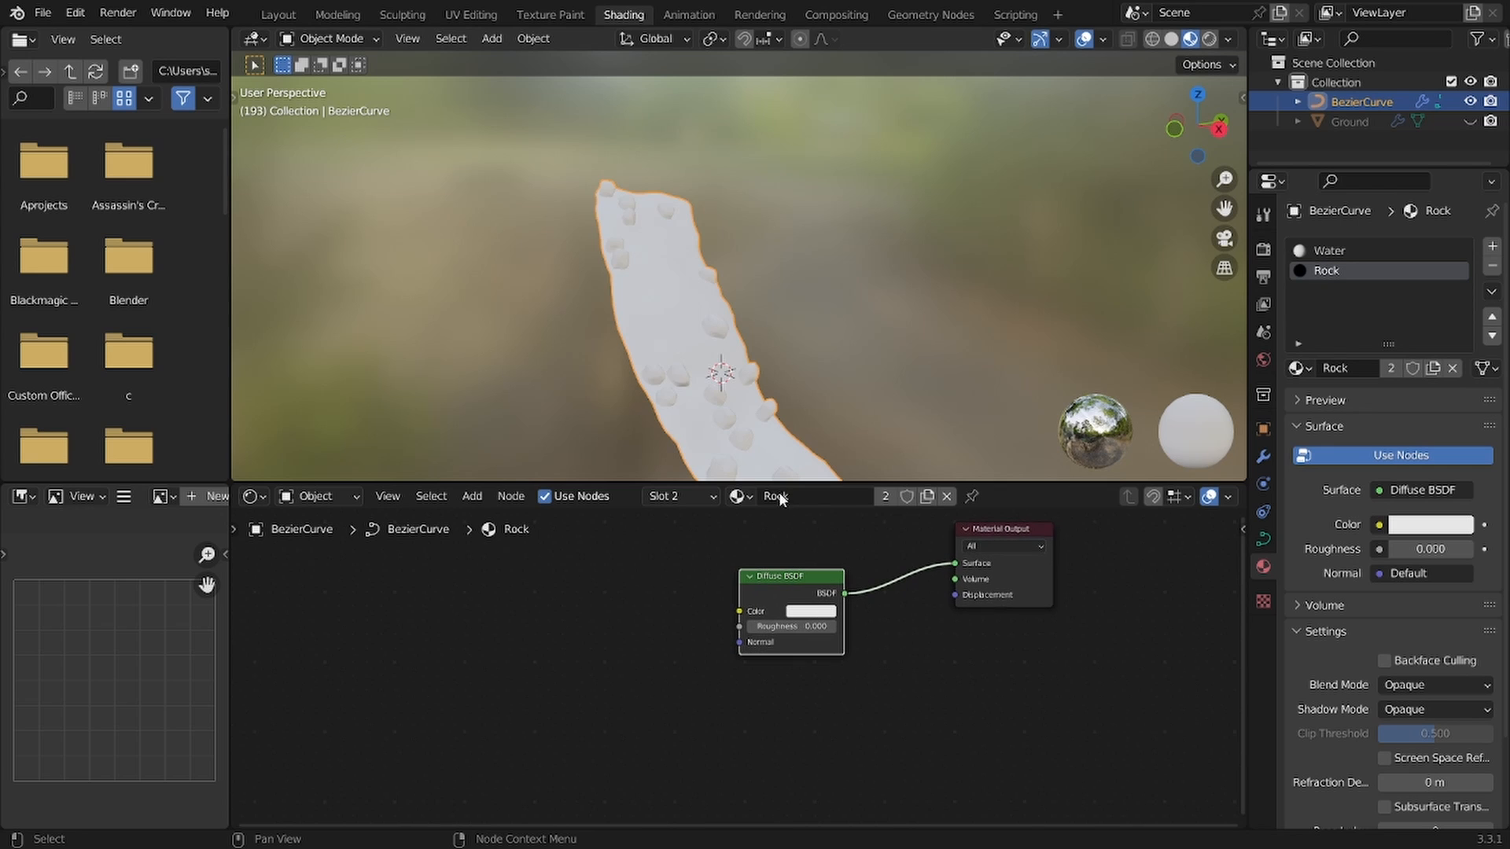
pyautogui.moveTo(751, 393); pyautogui.dragTo(746, 293, button='middle')
pyautogui.click(810, 615)
pyautogui.moveTo(835, 486)
pyautogui.mouseDown()
pyautogui.moveTo(814, 472)
pyautogui.moveTo(847, 464)
pyautogui.mouseUp()
# Step: Add a Noise Texture node to the Rock material, placed before the Diffuse BSDF
pyautogui.hotkey('shift', 'a')
pyautogui.click(629, 543)
pyautogui.write('noise')
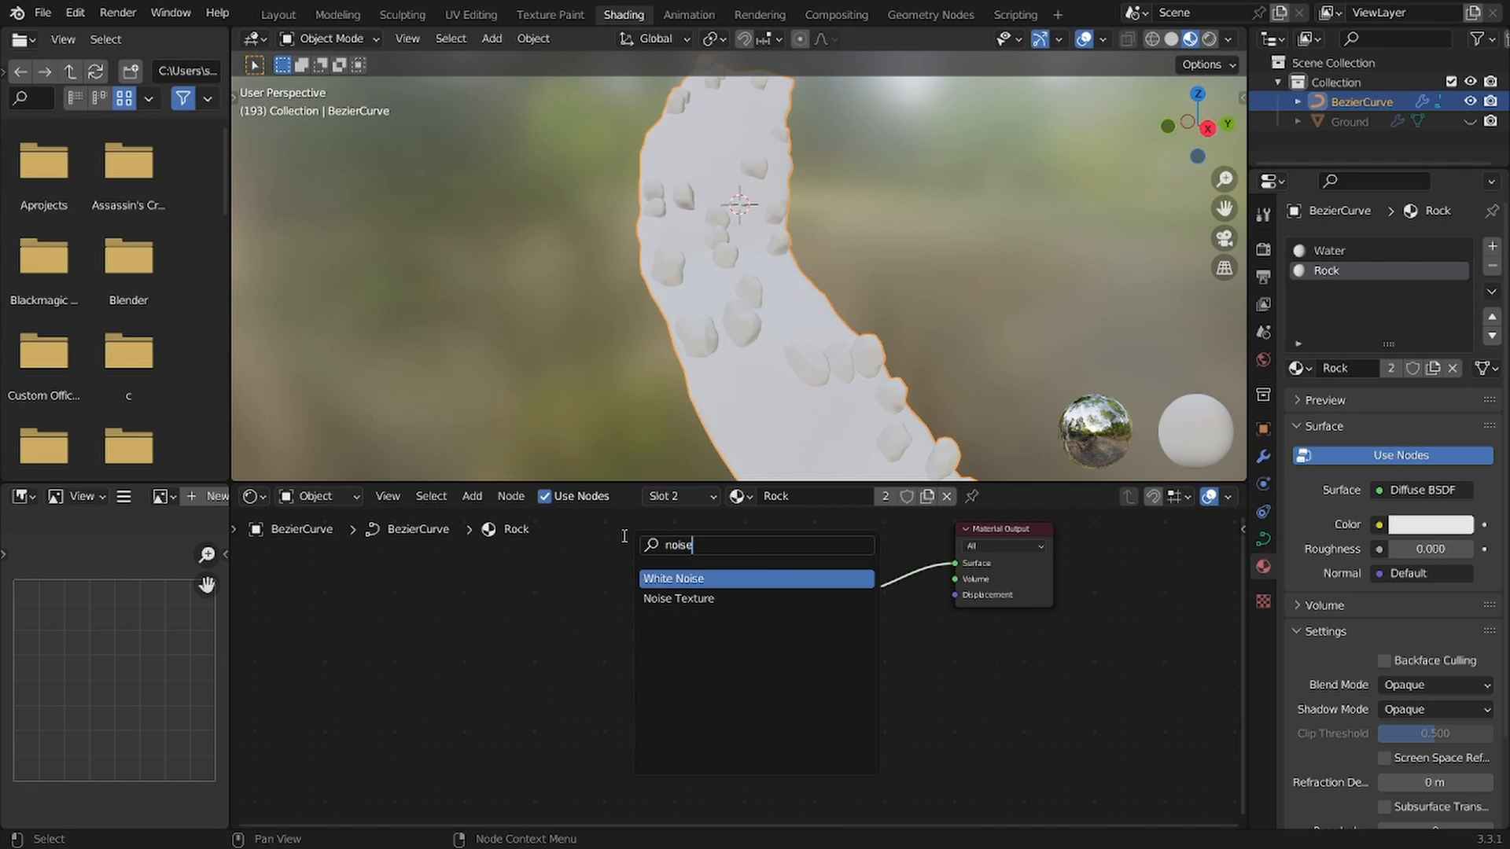
pyautogui.press('Return')
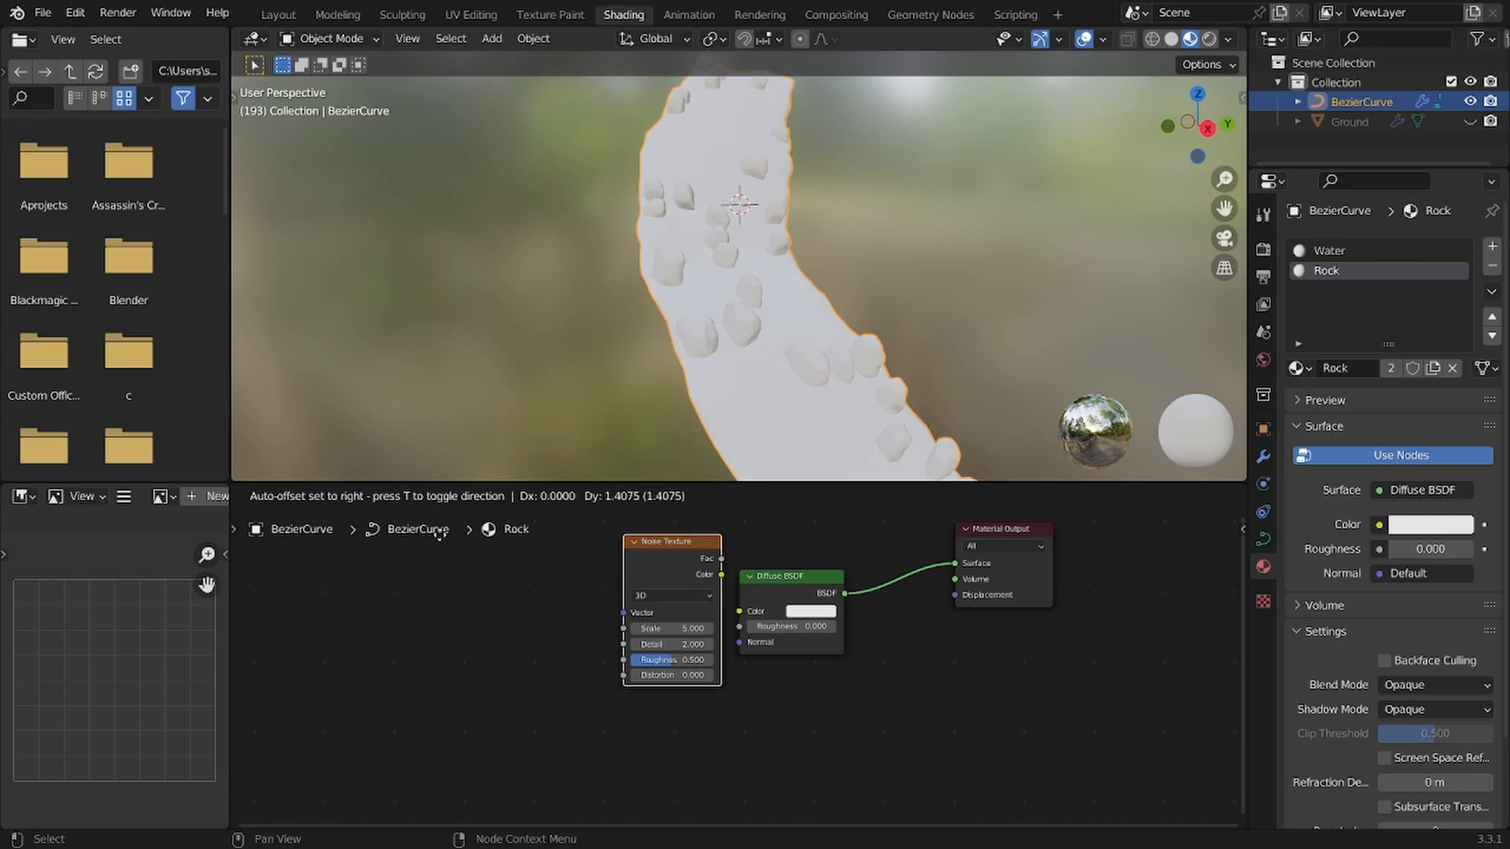
pyautogui.click(437, 535)
pyautogui.moveTo(559, 559); pyautogui.dragTo(595, 564)
pyautogui.rightClick(595, 563)
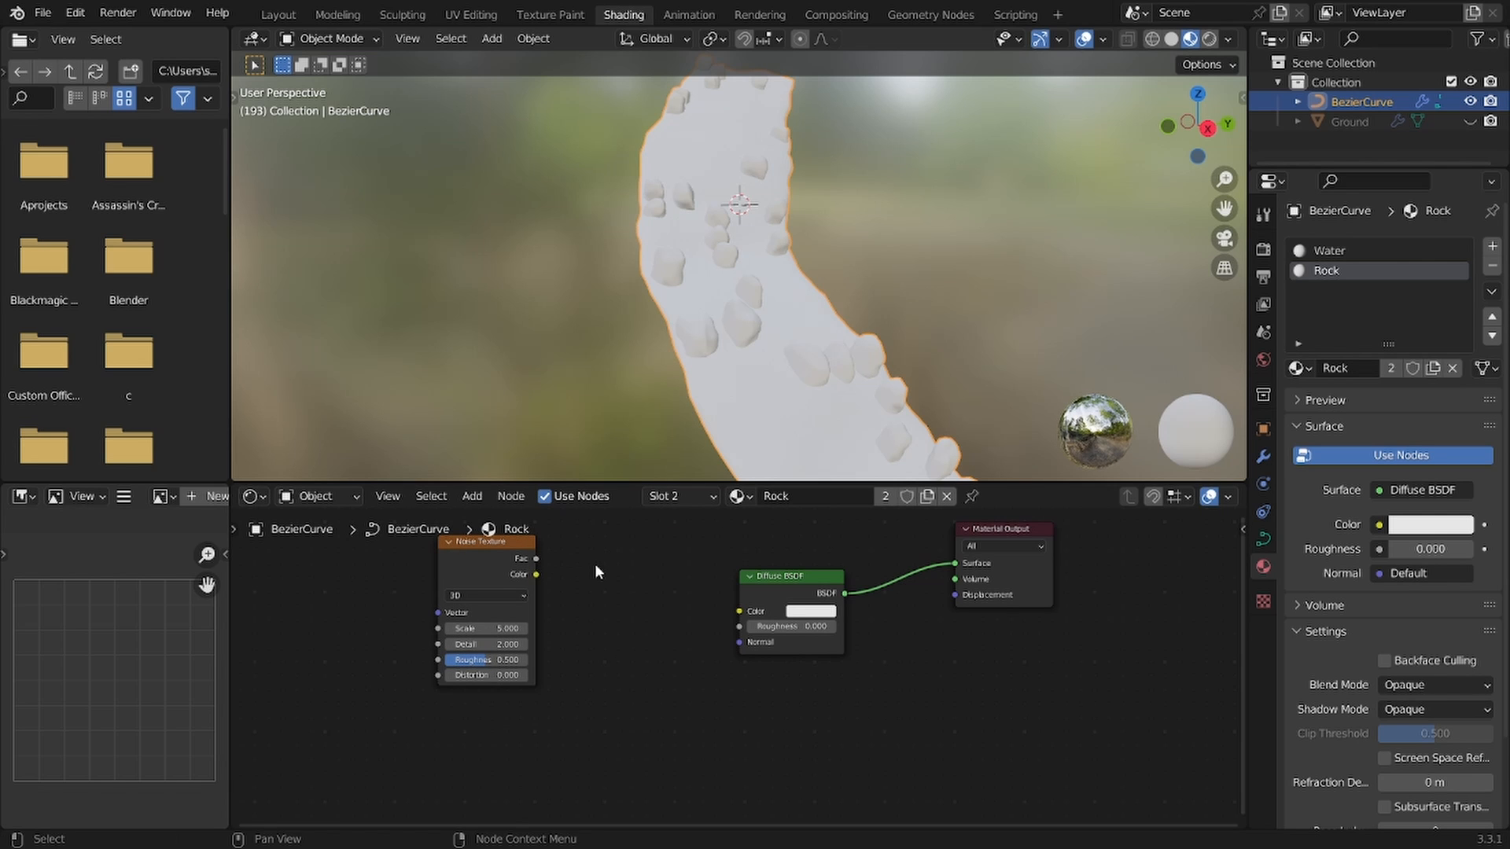
# Step: Add a ColorRamp fed by the Noise Texture's Fac and preview its Color through the Material Output's Surface
pyautogui.moveTo(453, 588)
pyautogui.mouseDown()
pyautogui.moveTo(323, 615)
pyautogui.moveTo(457, 587)
pyautogui.mouseUp()
pyautogui.write('colorramp')
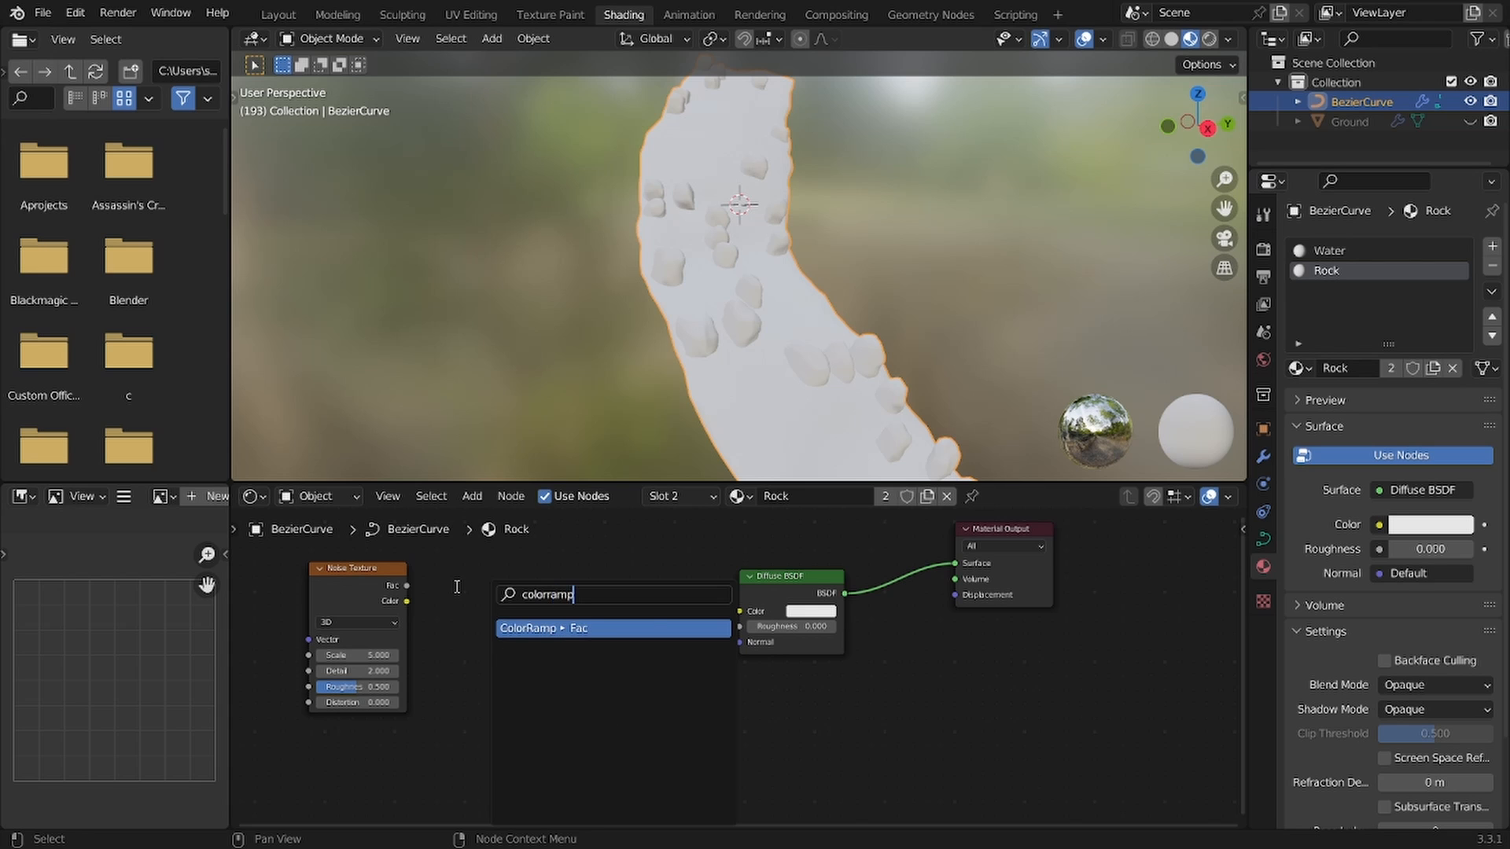
pyautogui.press('Return')
pyautogui.click(473, 585)
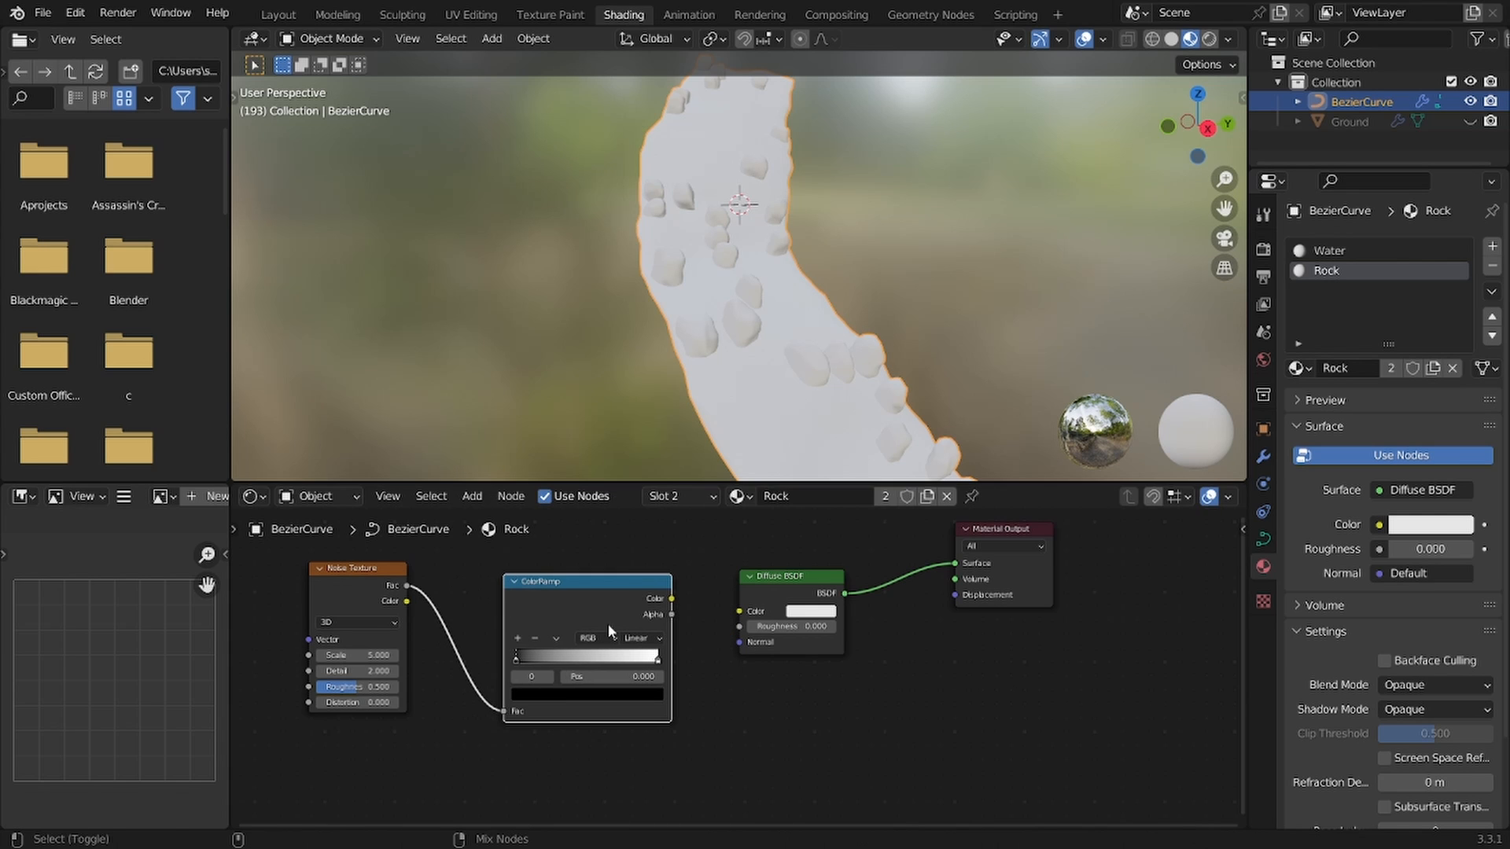
pyautogui.keyDown('ctrl'); pyautogui.keyDown('shift'); pyautogui.click(610, 630); pyautogui.keyUp('shift'); pyautogui.keyUp('ctrl')
pyautogui.press('g')
pyautogui.click(663, 601)
pyautogui.moveTo(663, 601); pyautogui.dragTo(798, 640, button='middle')
pyautogui.scroll(3, 739, 654)
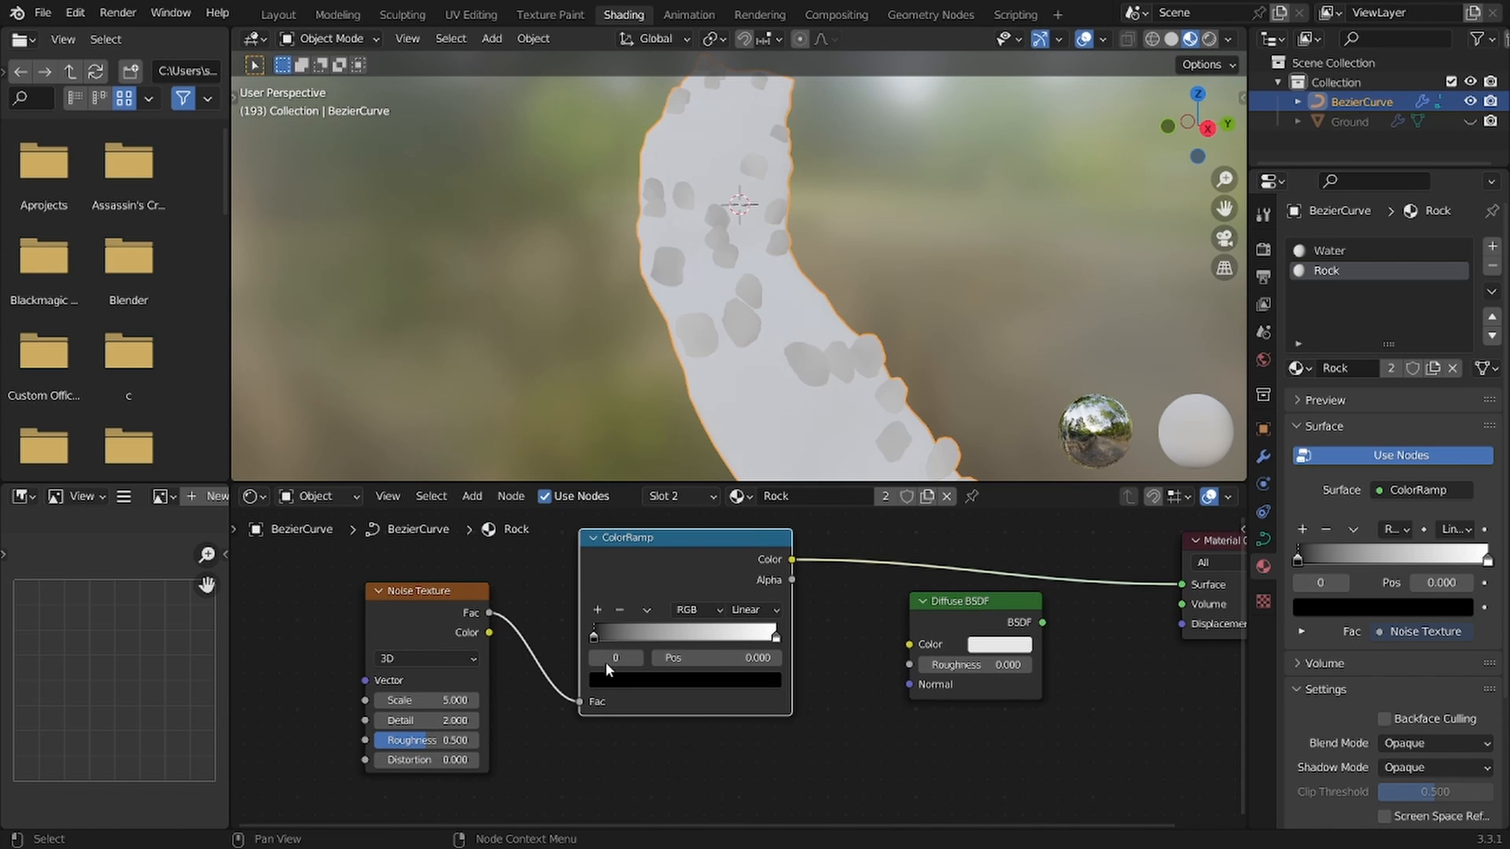
# Step: Change the ColorRamp's first stop from black to a salmon red
pyautogui.click(615, 680)
pyautogui.scroll(10, 647, 522)
pyautogui.click(645, 513)
pyautogui.scroll(10, 647, 515)
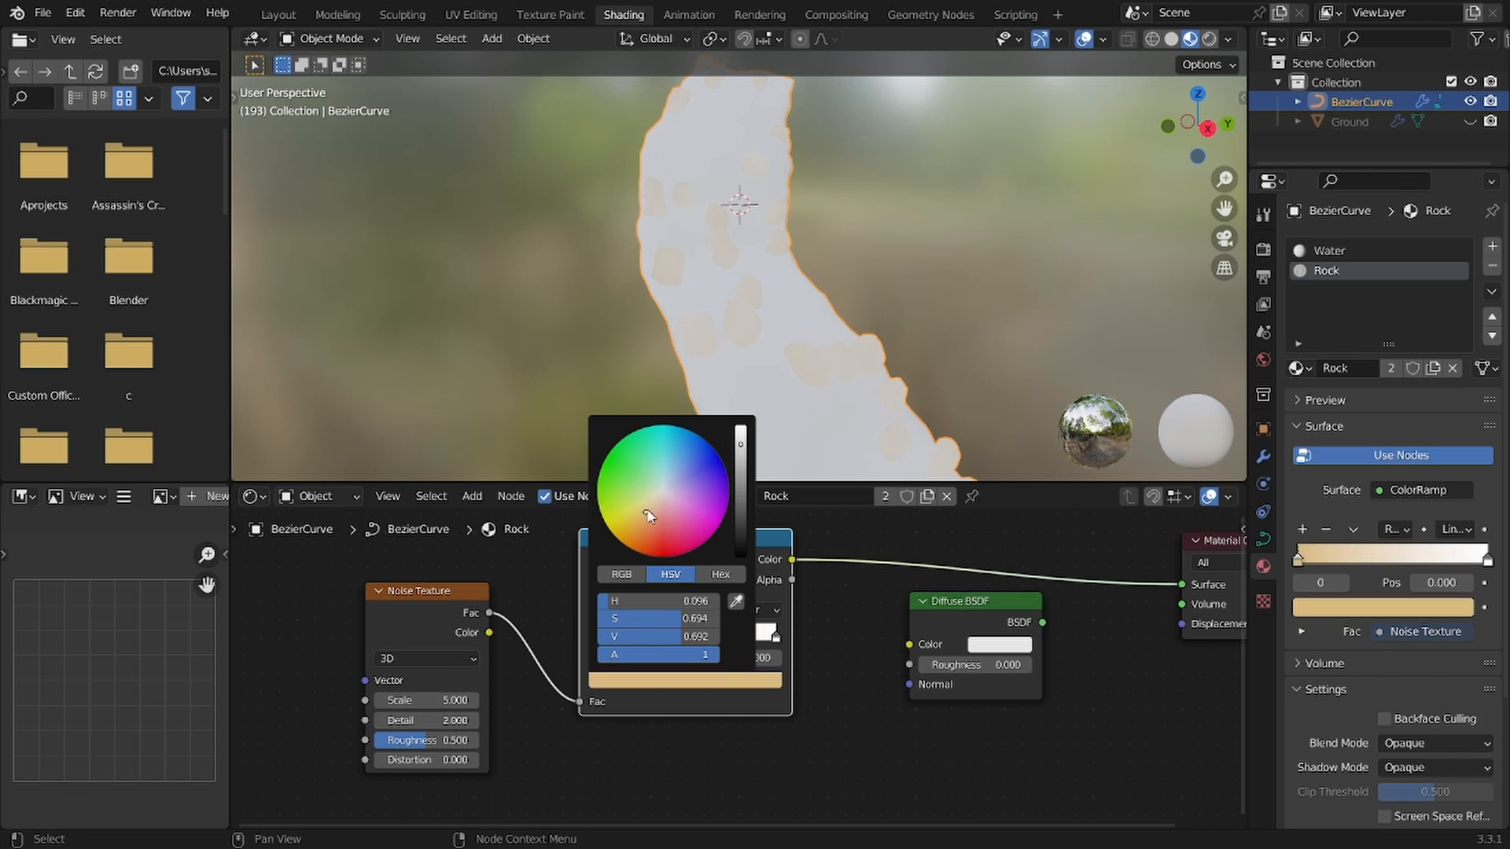
pyautogui.click(655, 526)
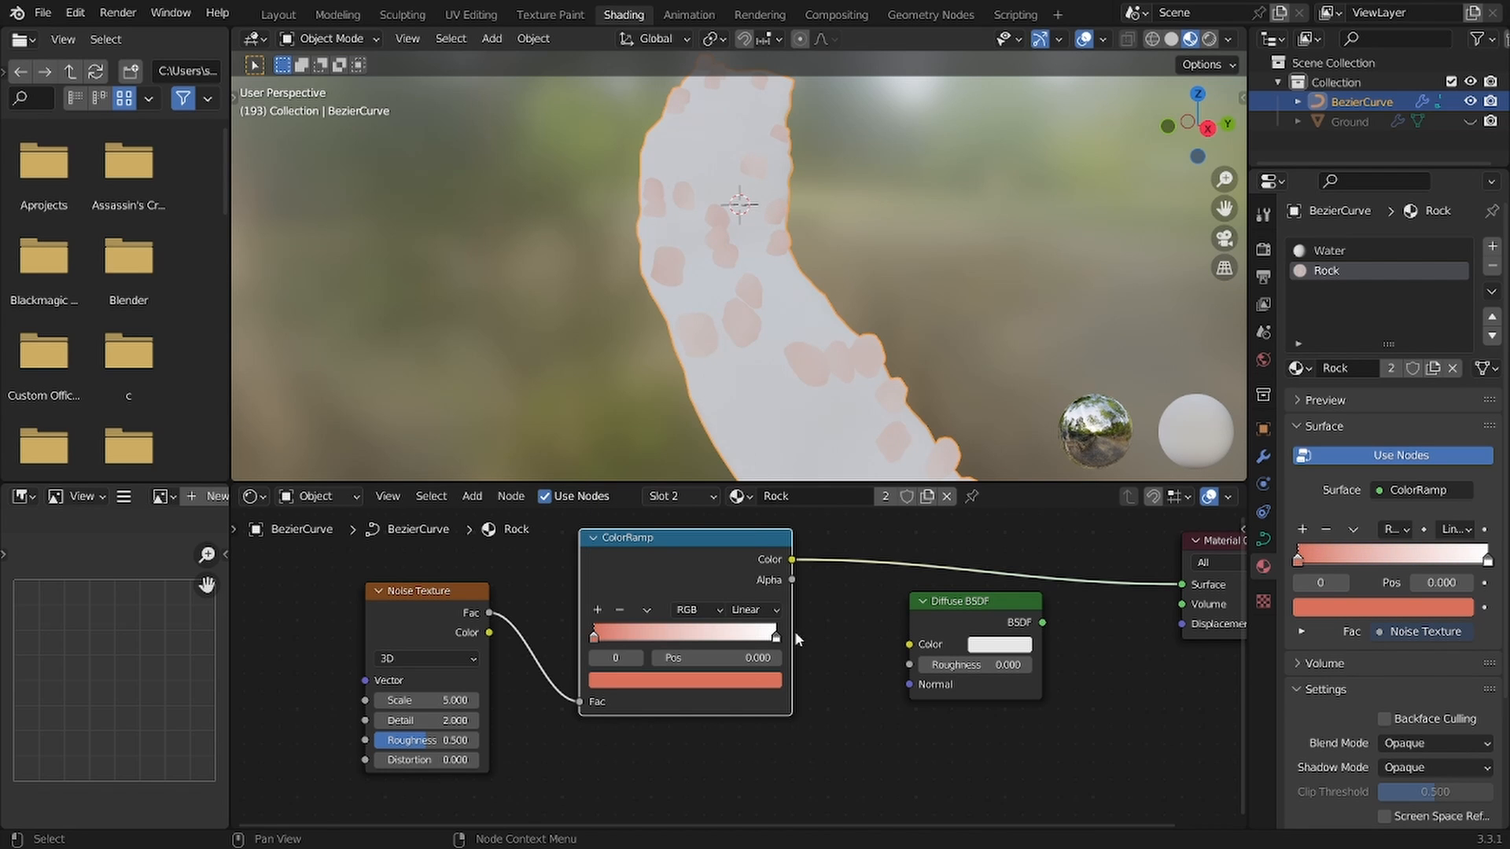
# Step: Change the ColorRamp's last stop to a light orange-yellow and place it at position 0.996
pyautogui.click(778, 634)
pyautogui.click(730, 681)
pyautogui.click(630, 506)
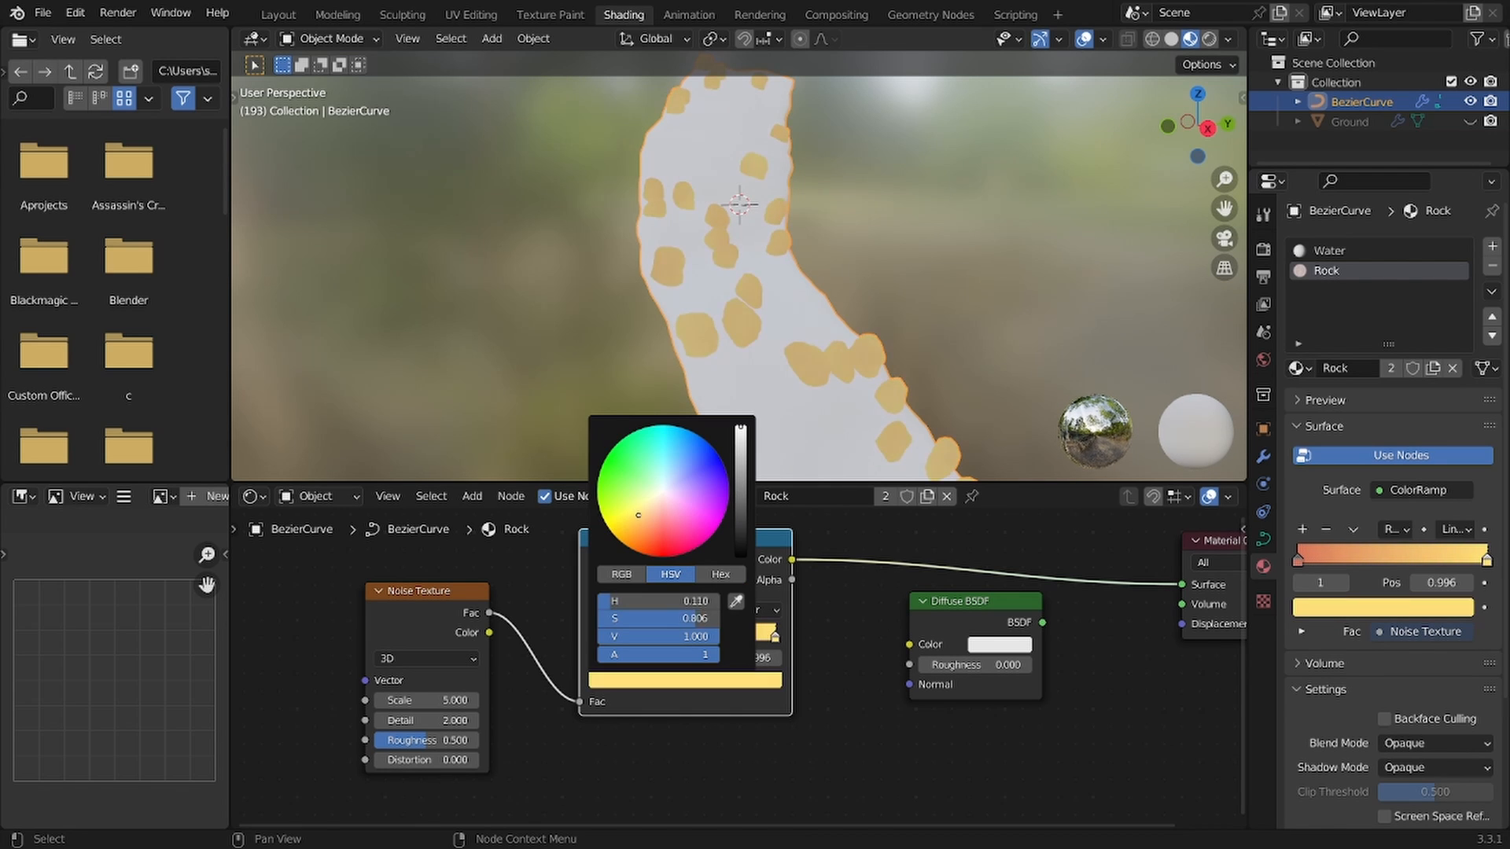
pyautogui.scroll(6, 883, 297)
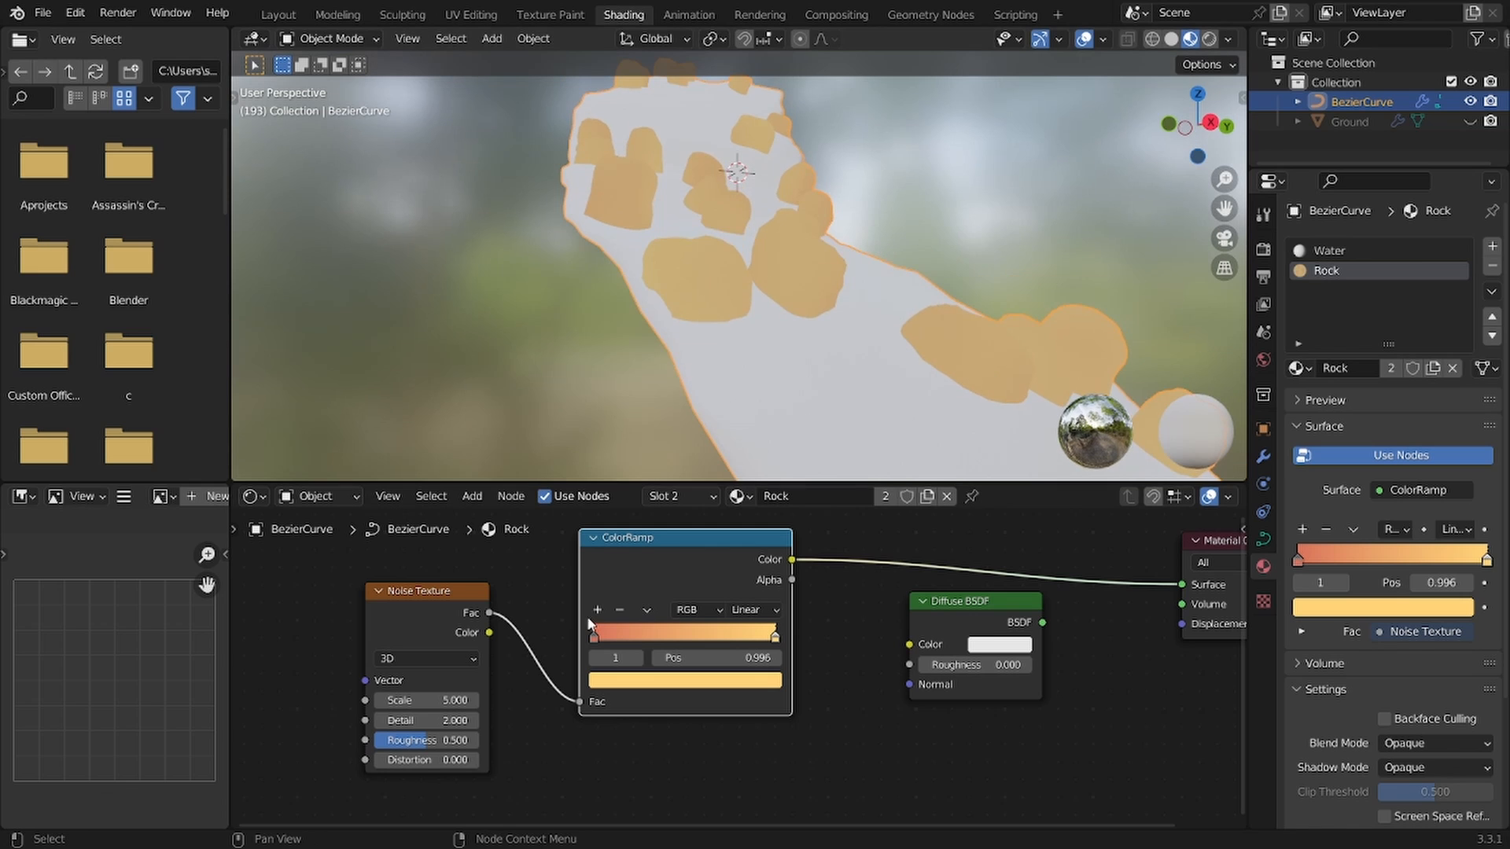
# Step: Set the Noise Texture's scale to 12.9, detail to 10, roughness to 0.627 and distortion to 0.7
pyautogui.moveTo(435, 700)
pyautogui.mouseDown()
pyautogui.moveTo(488, 700)
pyautogui.moveTo(436, 701)
pyautogui.mouseUp()
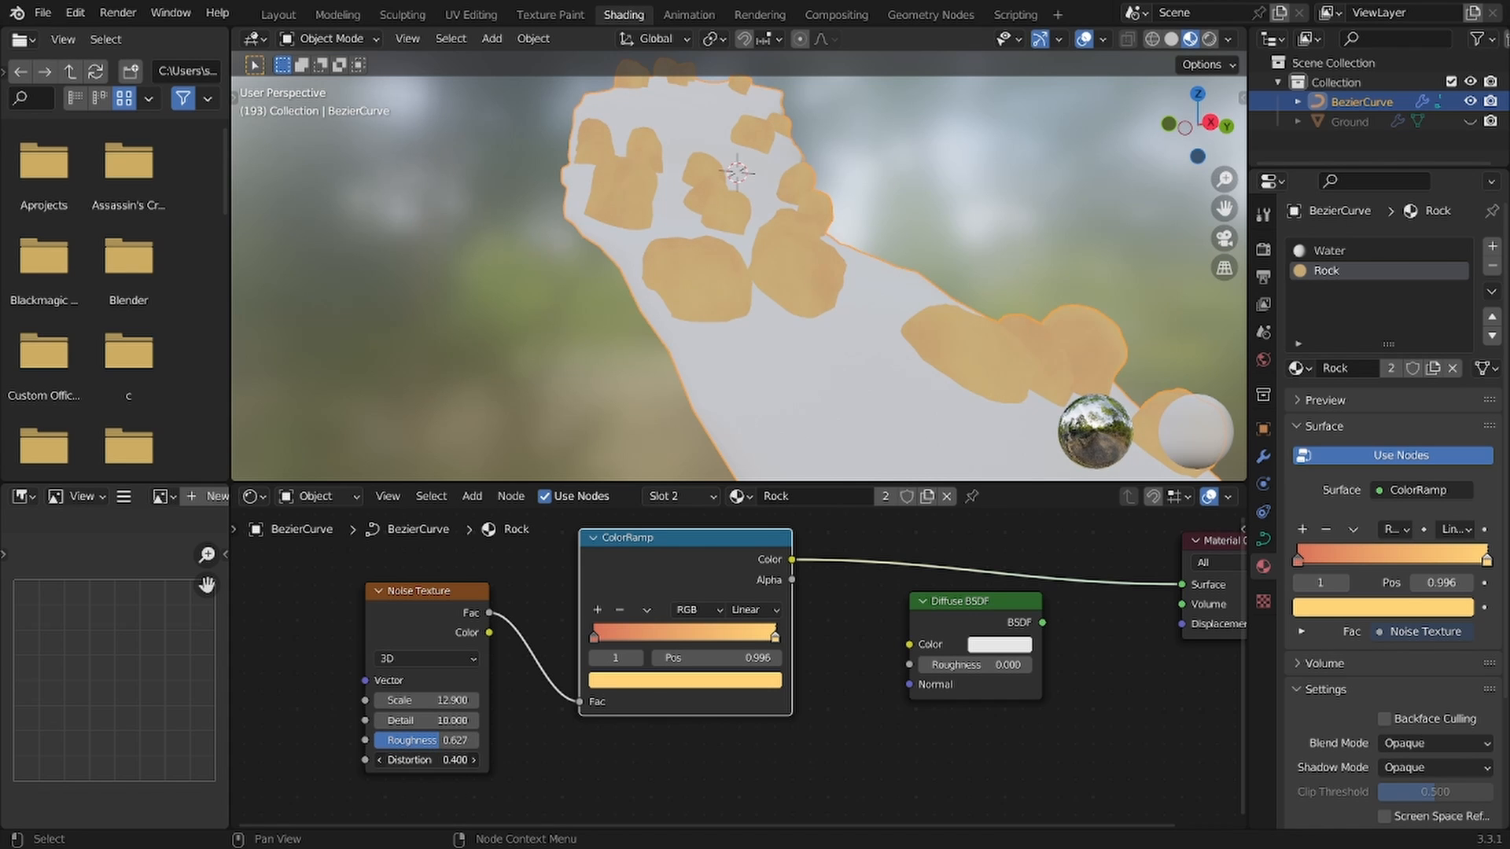
pyautogui.click(474, 660)
# Step: Move the ColorRamp's salmon red stop to position 0.269
pyautogui.keyDown('shift'); pyautogui.moveTo(645, 318); pyautogui.dragTo(762, 397, button='middle'); pyautogui.keyUp('shift')
pyautogui.scroll(2, 762, 397)
pyautogui.moveTo(602, 633); pyautogui.dragTo(651, 636)
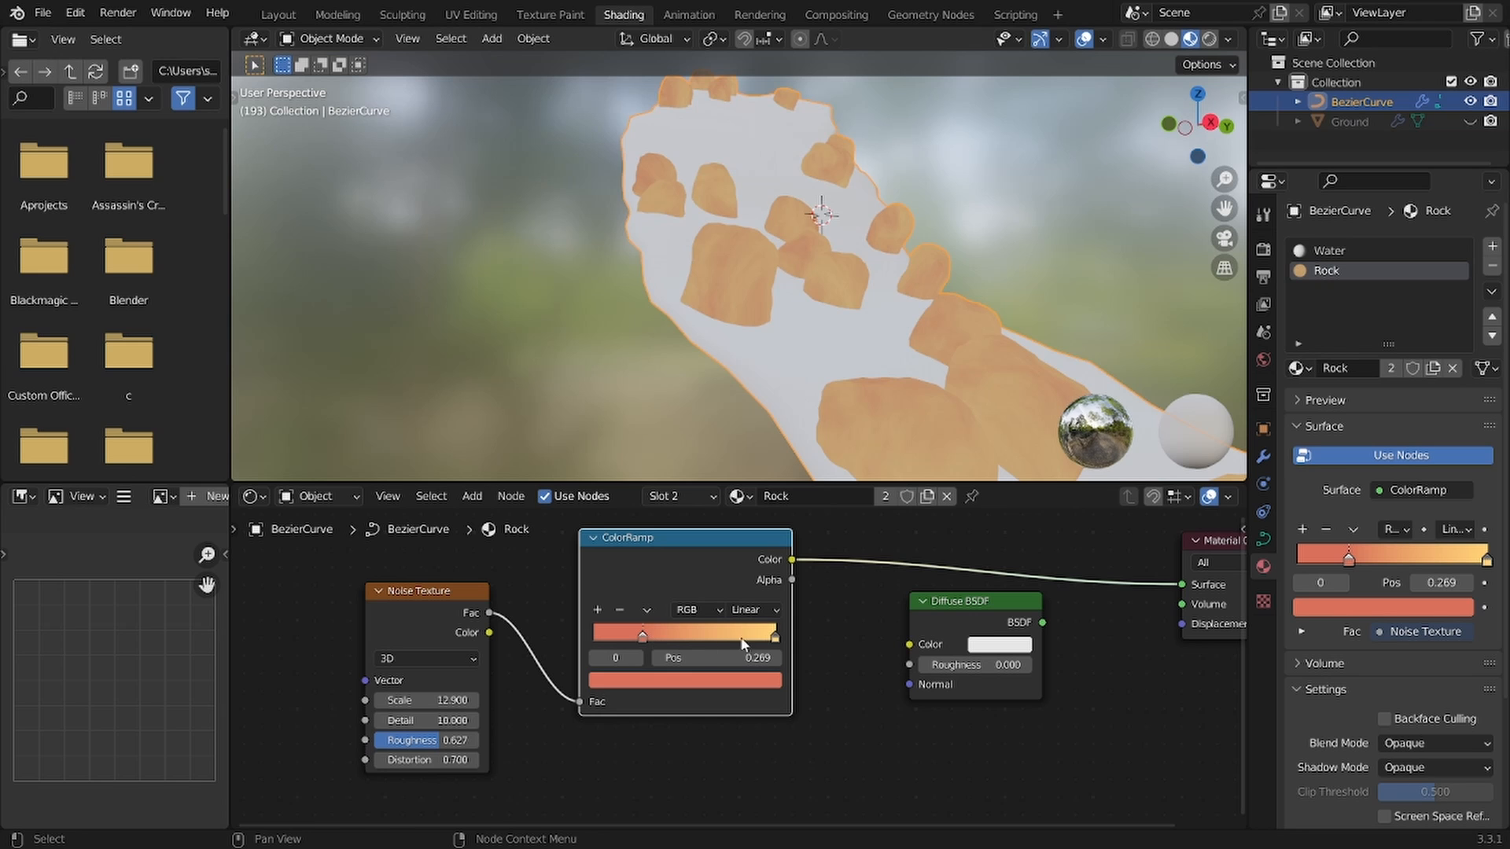
# Step: Set the Rock ColorRamp's yellow stop to position 0.789 and route the ramp through the Diffuse BSDF's Color to the Material Output
pyautogui.moveTo(774, 634); pyautogui.dragTo(753, 635)
pyautogui.moveTo(820, 583); pyautogui.dragTo(775, 598, button='middle')
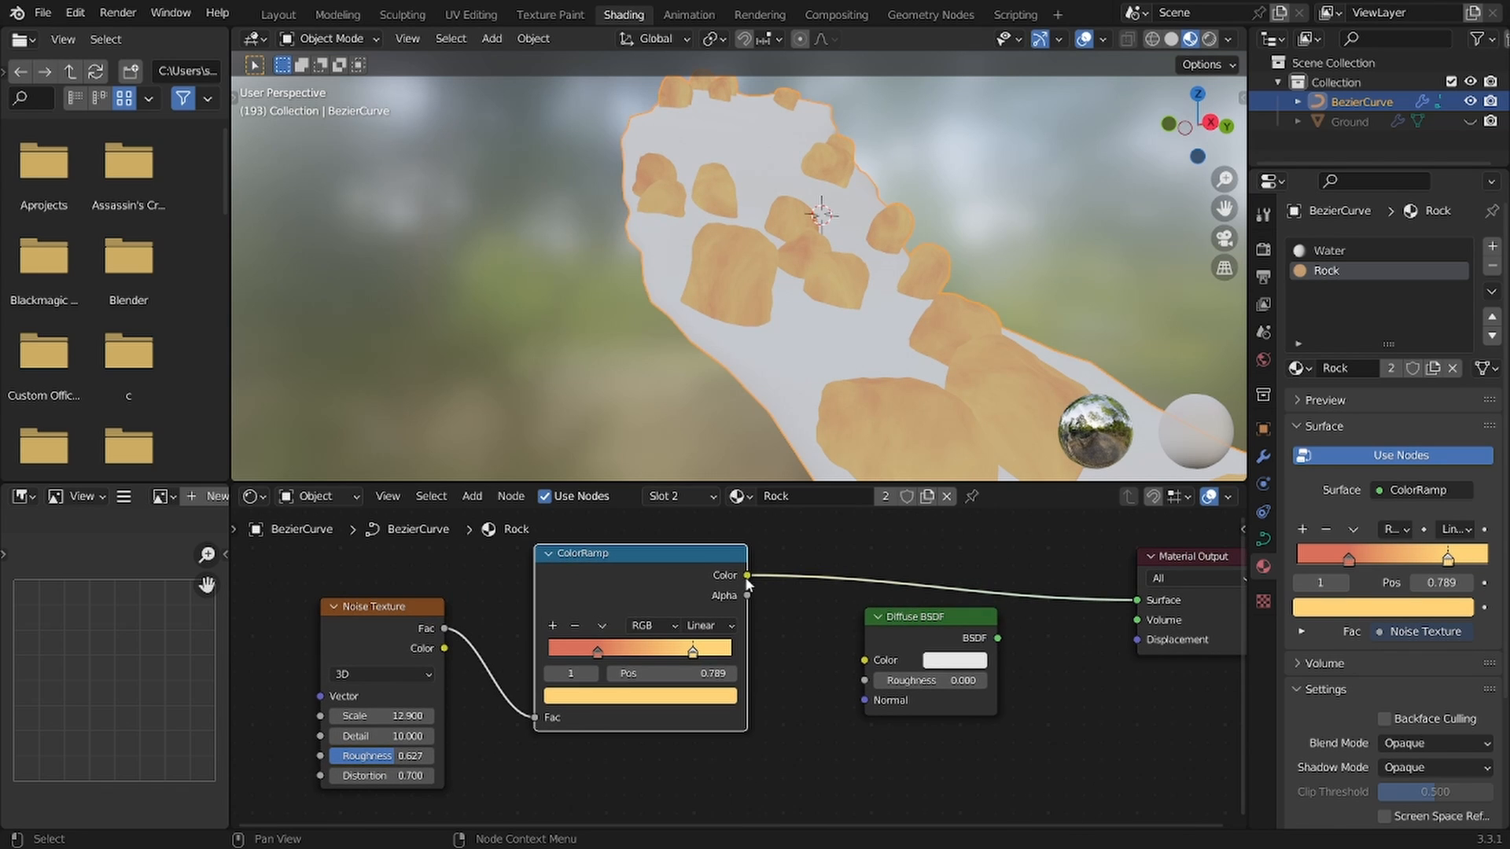
pyautogui.moveTo(747, 574); pyautogui.dragTo(865, 660)
pyautogui.keyDown('ctrl'); pyautogui.keyDown('shift'); pyautogui.click(911, 629); pyautogui.keyUp('shift'); pyautogui.keyUp('ctrl')
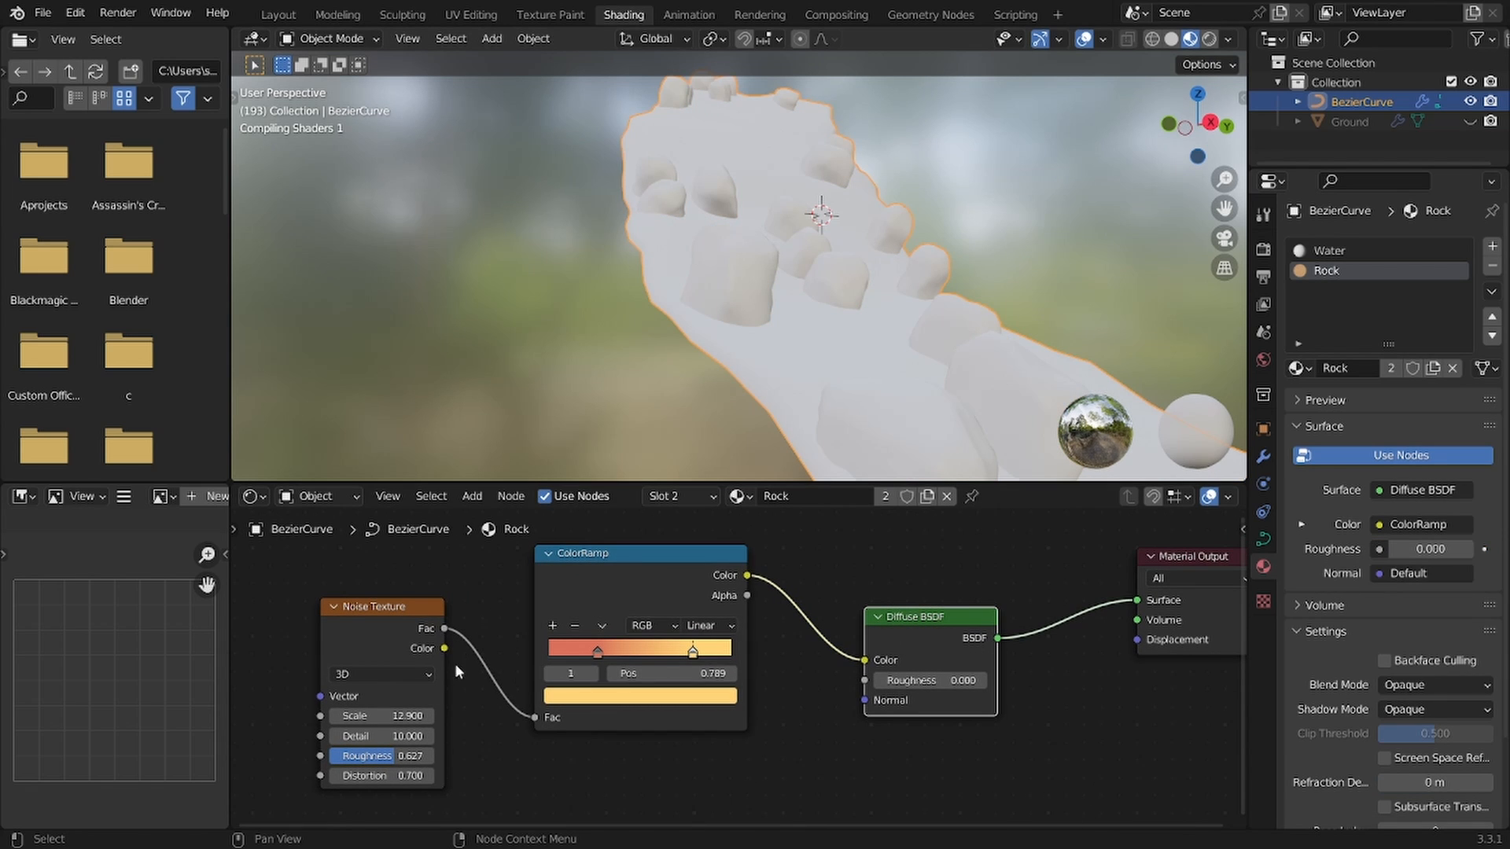
# Step: Add a Bump node driven by the Noise Texture's Fac into Height and connect it to the Diffuse BSDF's Normal
pyautogui.moveTo(443, 628); pyautogui.dragTo(512, 717)
pyautogui.write('bu')
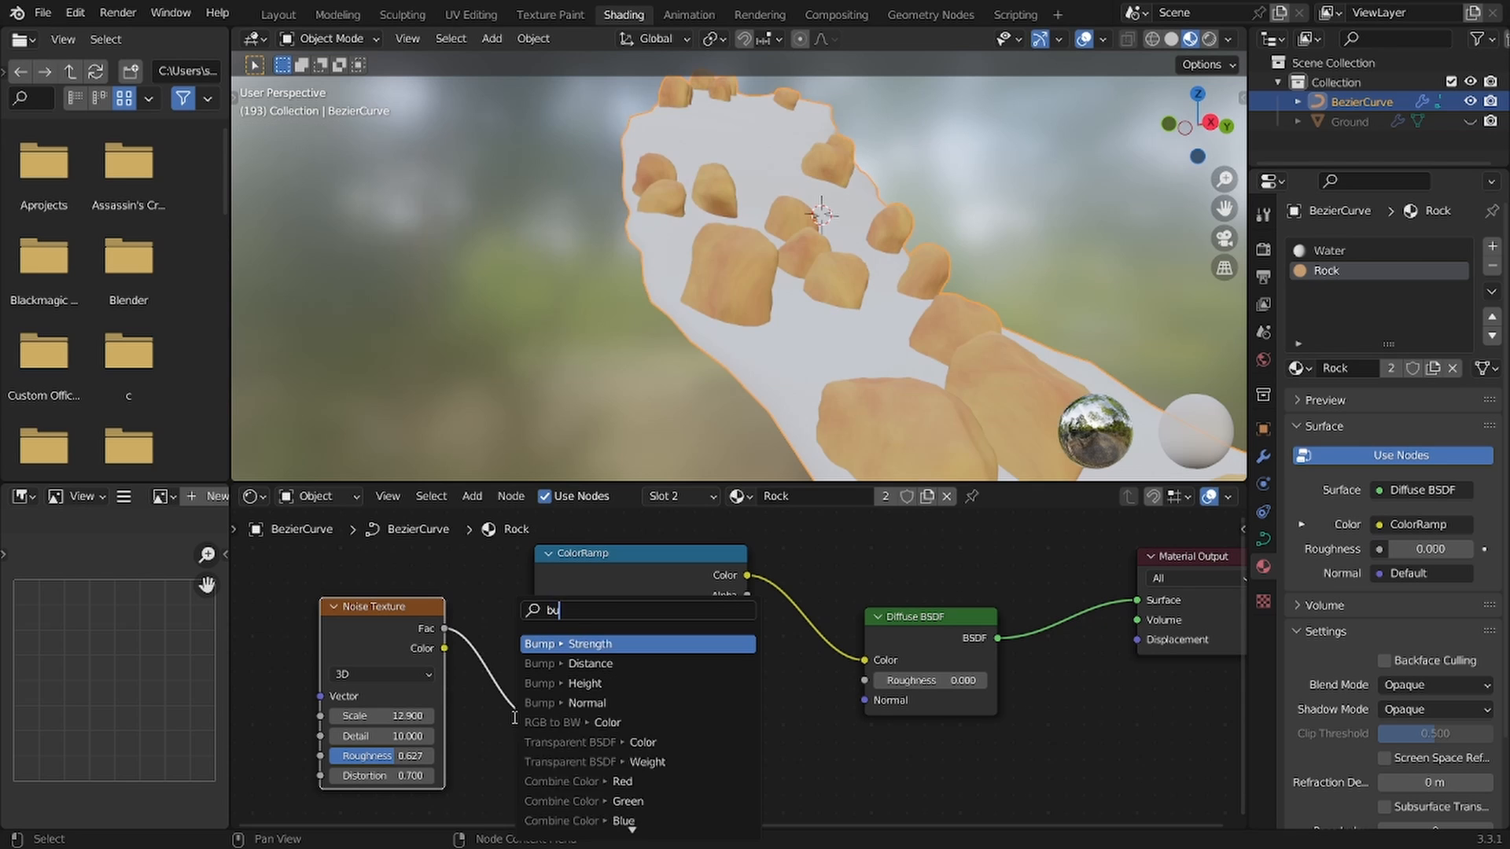
pyautogui.press('Return')
pyautogui.click(582, 787)
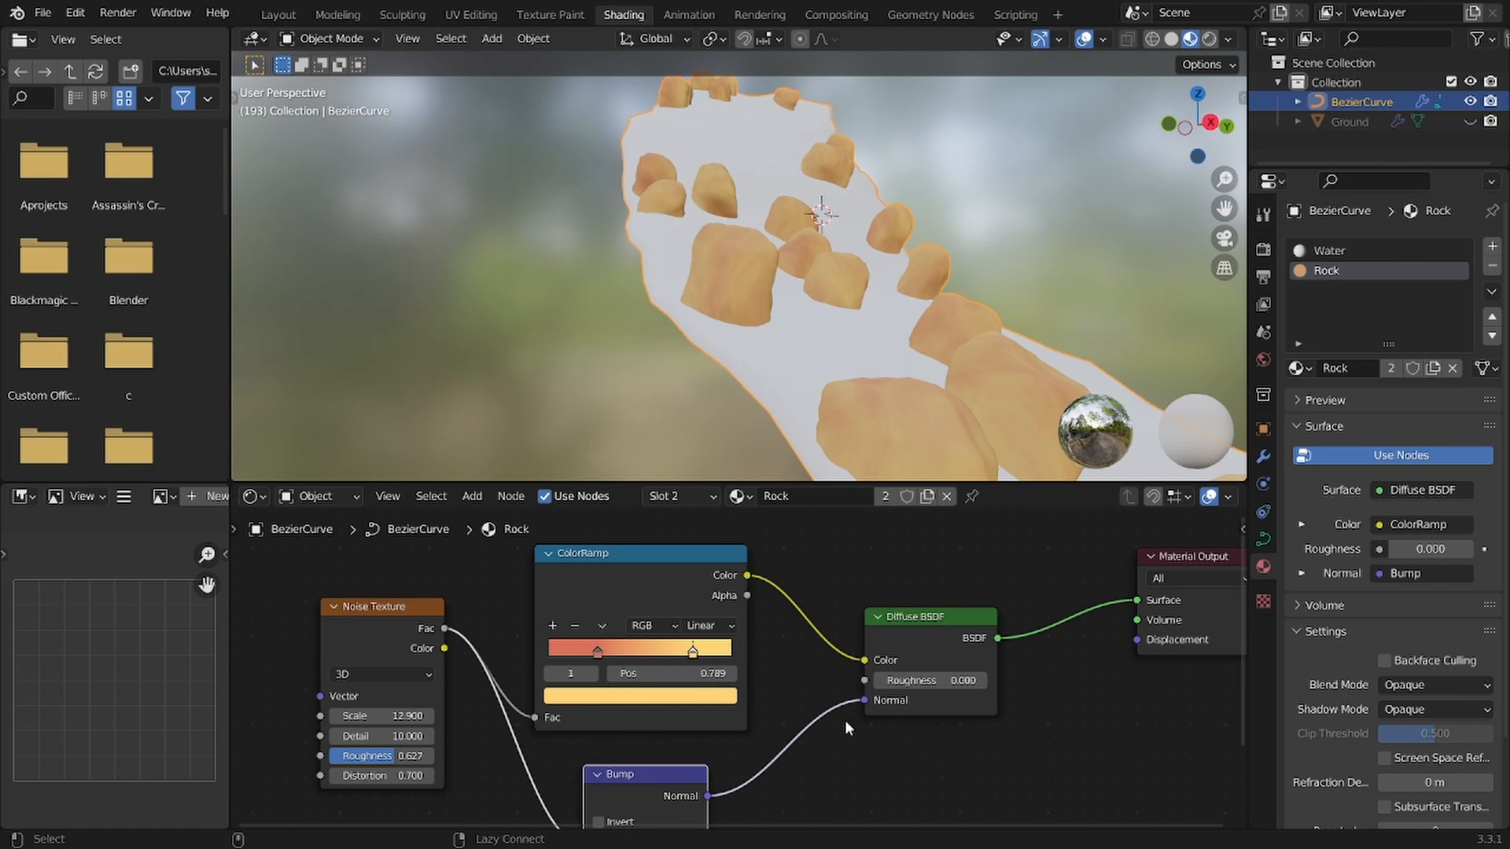
pyautogui.moveTo(844, 728); pyautogui.dragTo(877, 582, button='middle')
pyautogui.scroll(2, 625, 692)
pyautogui.moveTo(627, 693); pyautogui.dragTo(628, 741)
pyautogui.moveTo(795, 310); pyautogui.dragTo(1030, 242, button='middle')
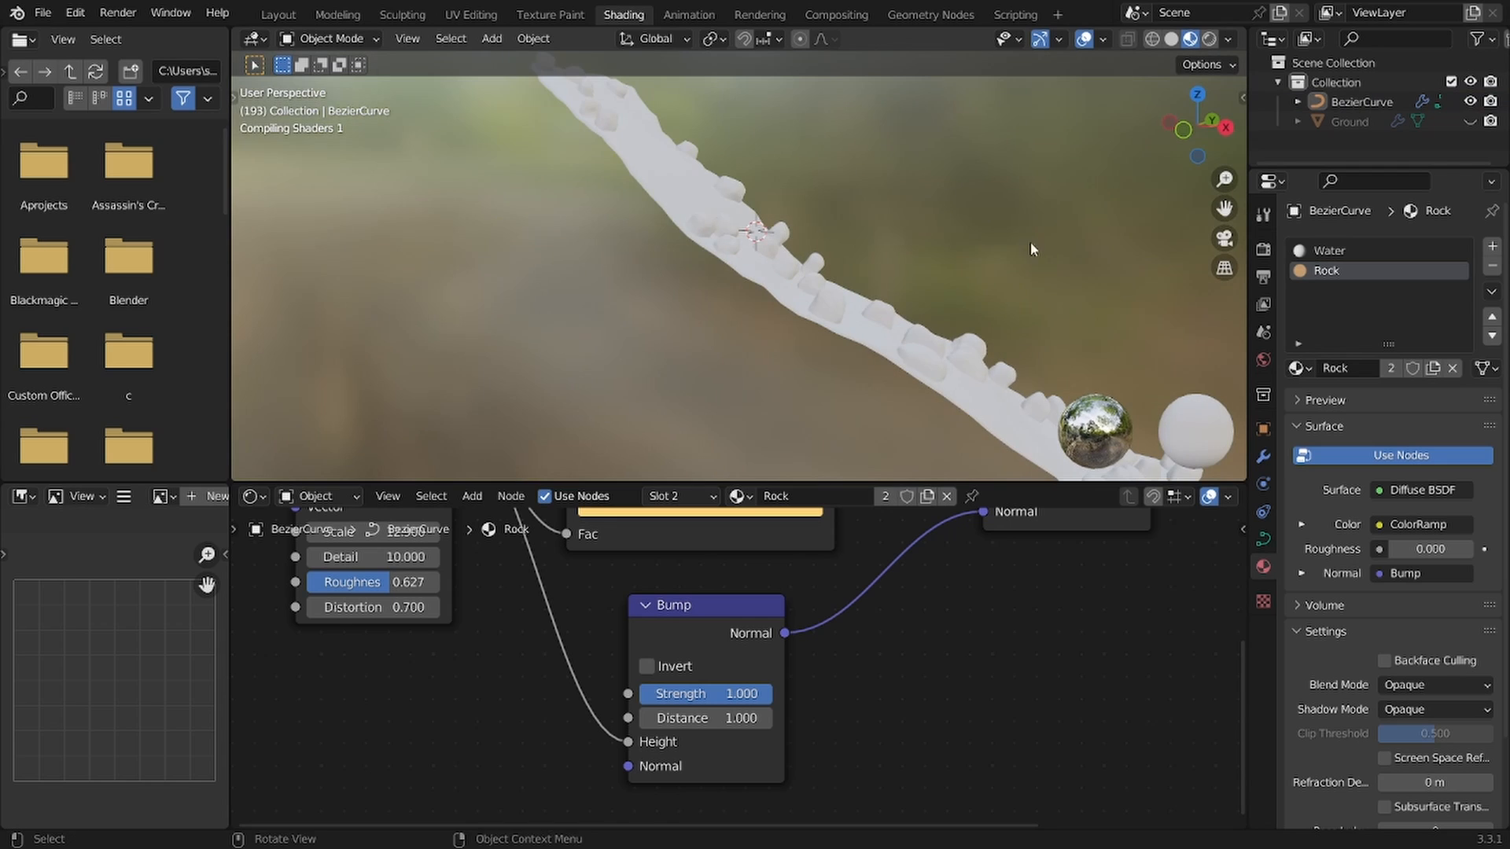
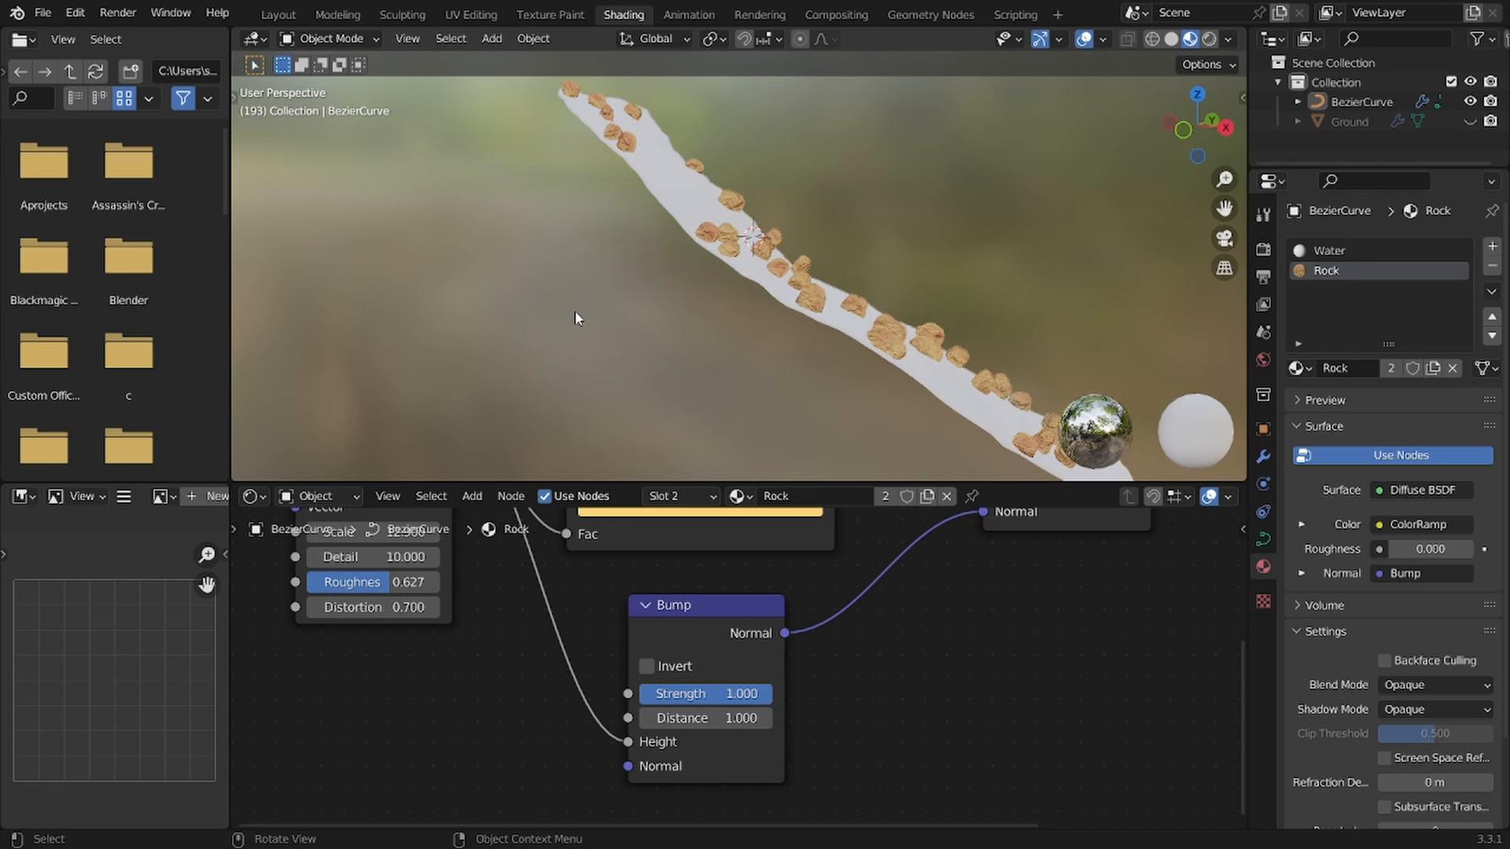
# Step: Set the Rock Noise Texture's Scale to 16.2 and its Distortion to 0.37
pyautogui.scroll(3, 662, 304)
pyautogui.moveTo(802, 303); pyautogui.dragTo(764, 293, button='middle')
pyautogui.scroll(2, 839, 308)
pyautogui.moveTo(873, 324); pyautogui.dragTo(843, 326, button='middle')
pyautogui.scroll(2, 833, 323)
pyautogui.moveTo(599, 610); pyautogui.dragTo(811, 695, button='middle')
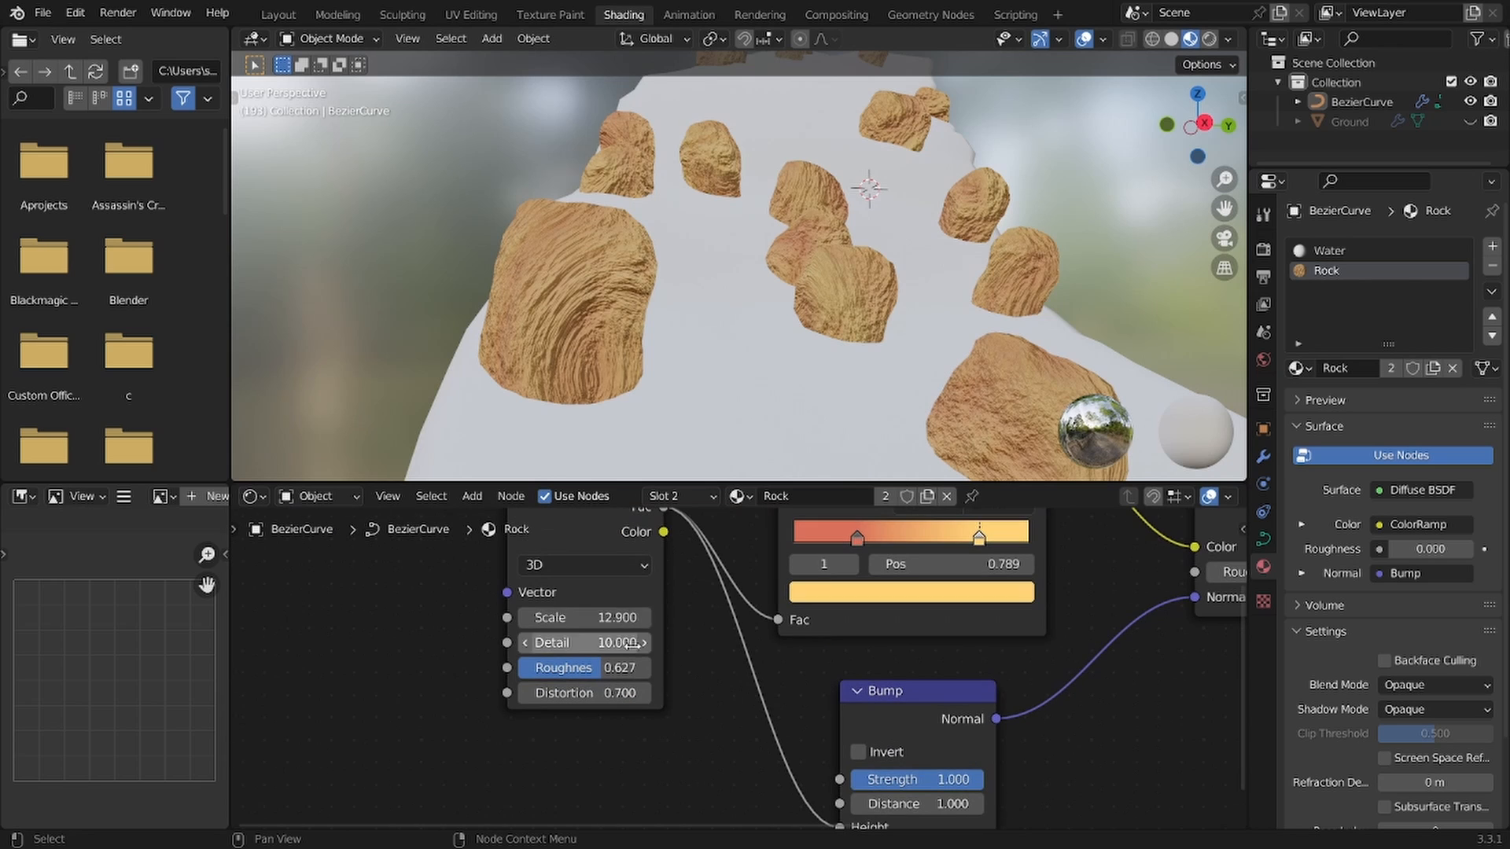
pyautogui.moveTo(586, 617); pyautogui.dragTo(681, 617)
pyautogui.moveTo(586, 692); pyautogui.dragTo(520, 693)
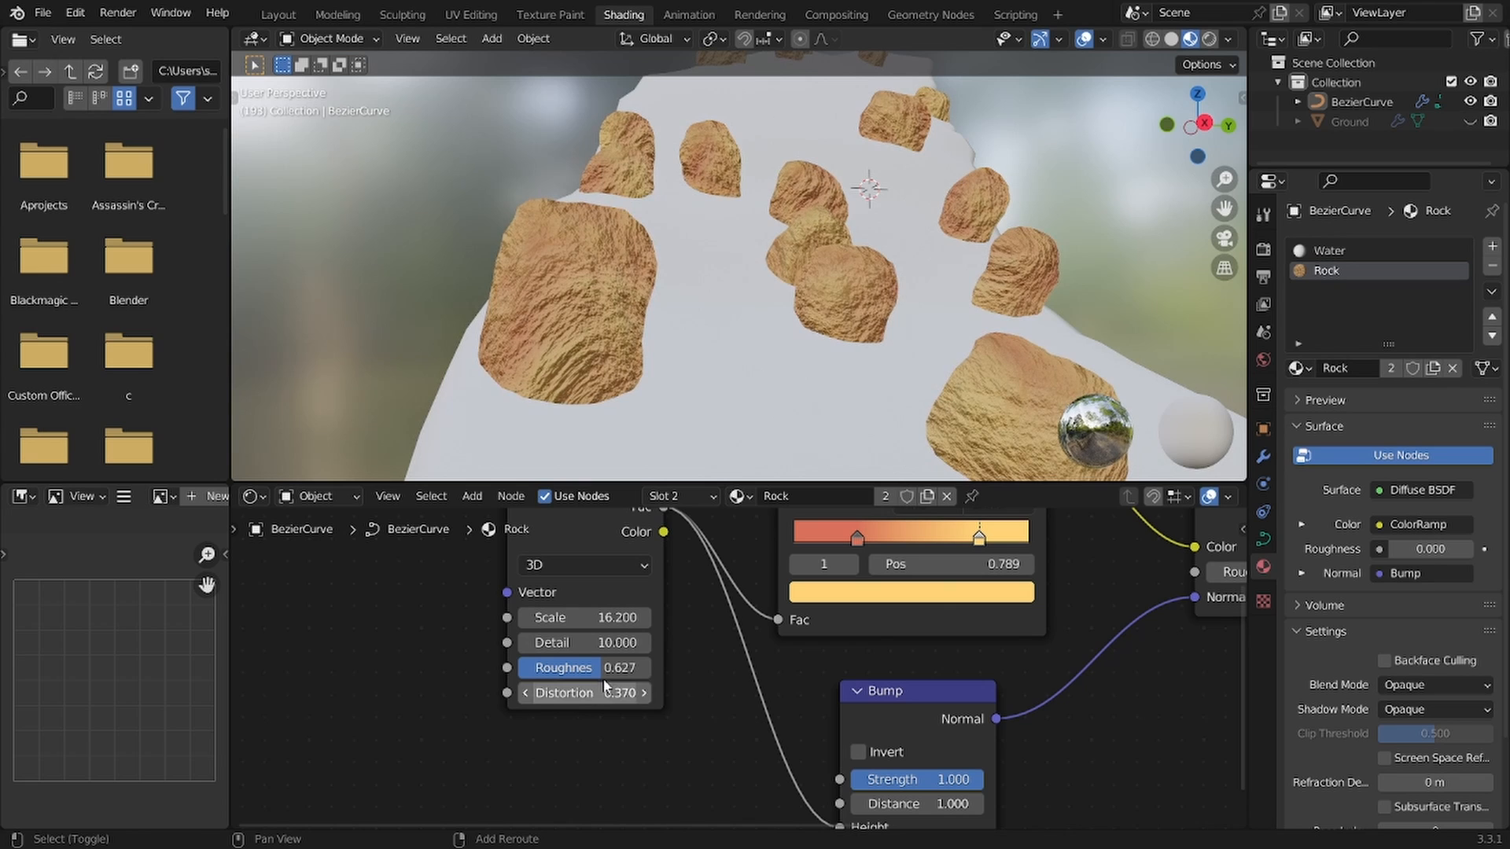
# Step: Set the Rock Noise Texture's Roughness to 0.577 and Detail to 8
pyautogui.moveTo(601, 668); pyautogui.dragTo(530, 642)
pyautogui.rightClick(652, 668)
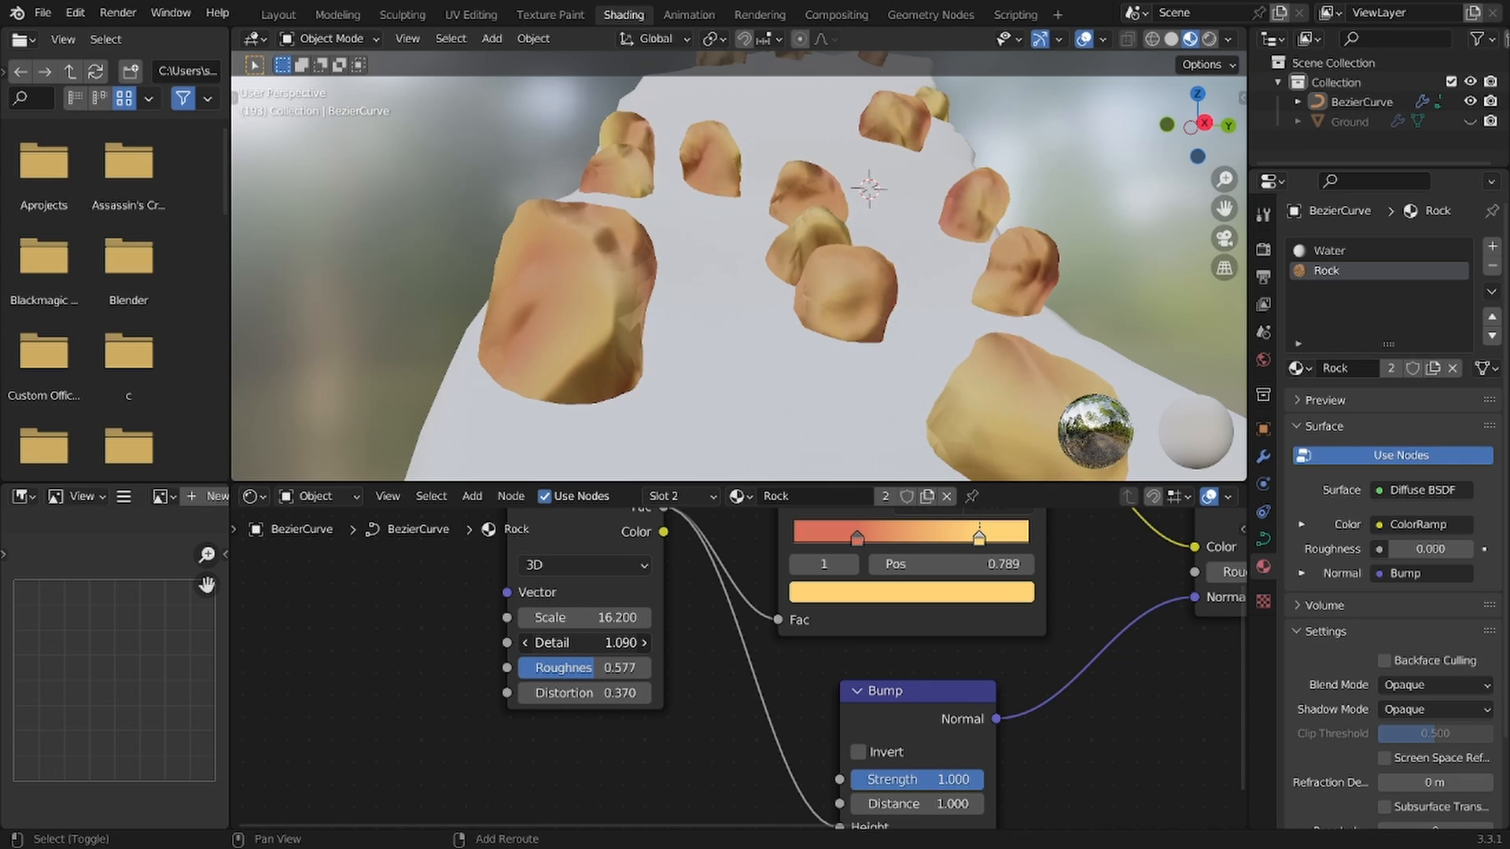
pyautogui.click(598, 641)
pyautogui.write('8')
pyautogui.press('Return')
pyautogui.scroll(-2, 737, 666)
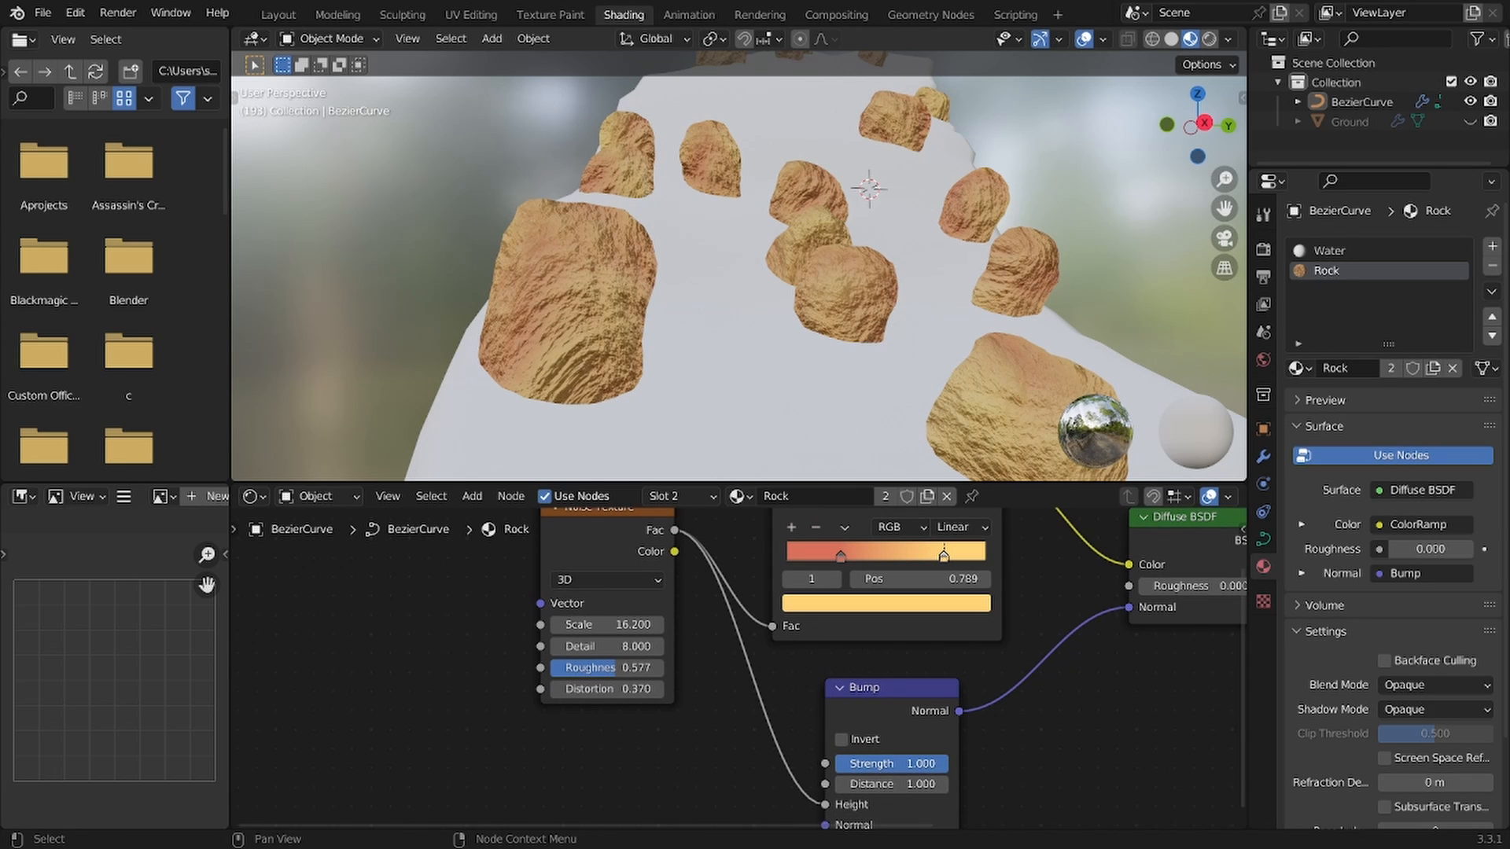
# Step: Lower the Bump node's Strength to 0.52 and save the file
pyautogui.moveTo(900, 763); pyautogui.dragTo(852, 763)
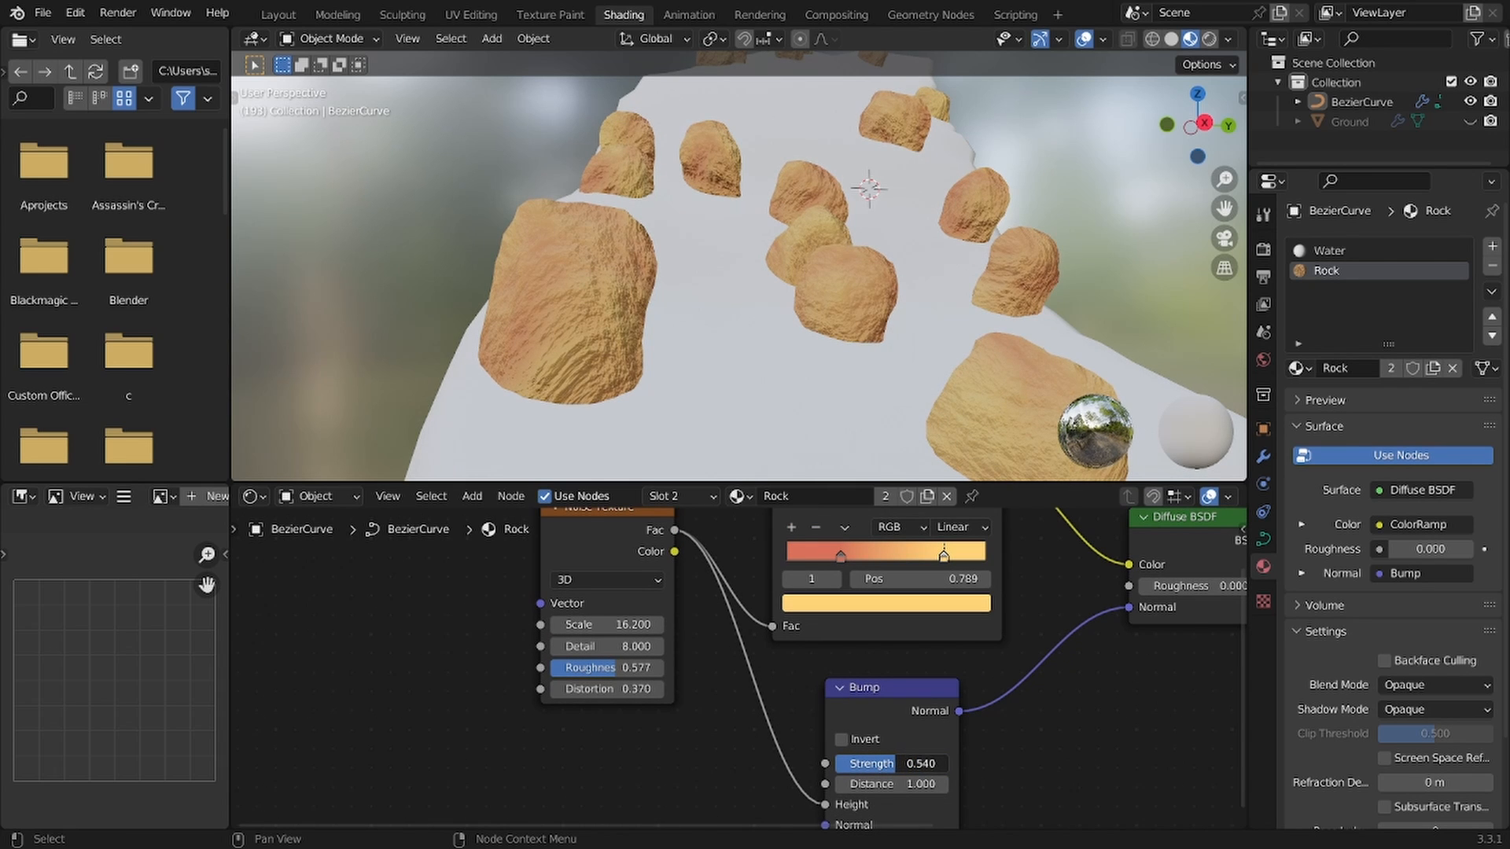
pyautogui.scroll(-3, 1011, 254)
pyautogui.moveTo(996, 249); pyautogui.dragTo(904, 30, button='middle')
pyautogui.hotkey('ctrl', 's')
pyautogui.scroll(-2, 913, 224)
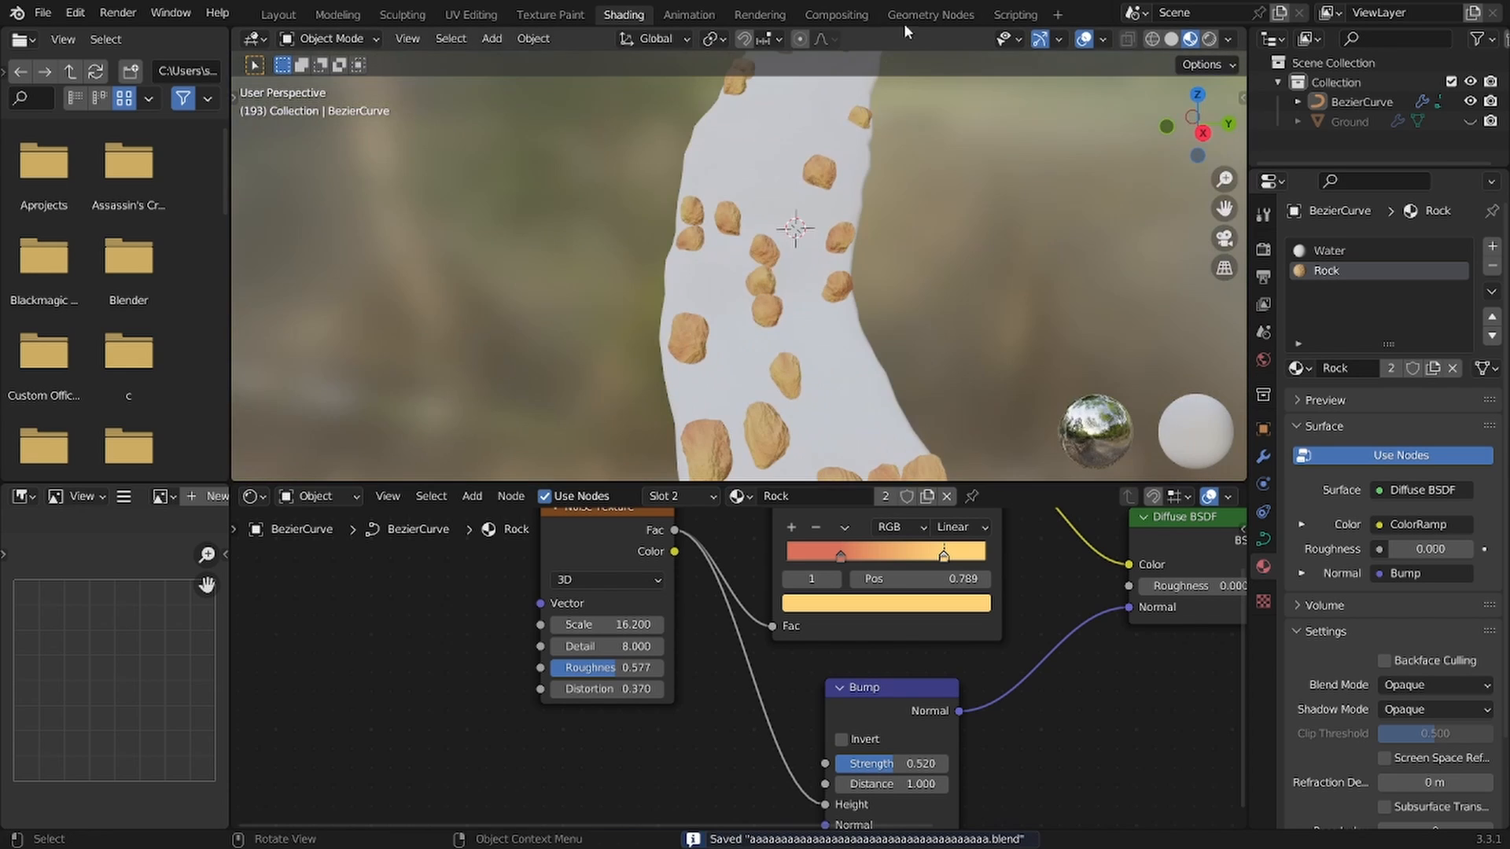
# Step: In the Geometry Nodes workspace, set the rocks' Subdivision Surface Edge Crease to 0.138 and save the file
pyautogui.click(930, 14)
pyautogui.scroll(4, 895, 211)
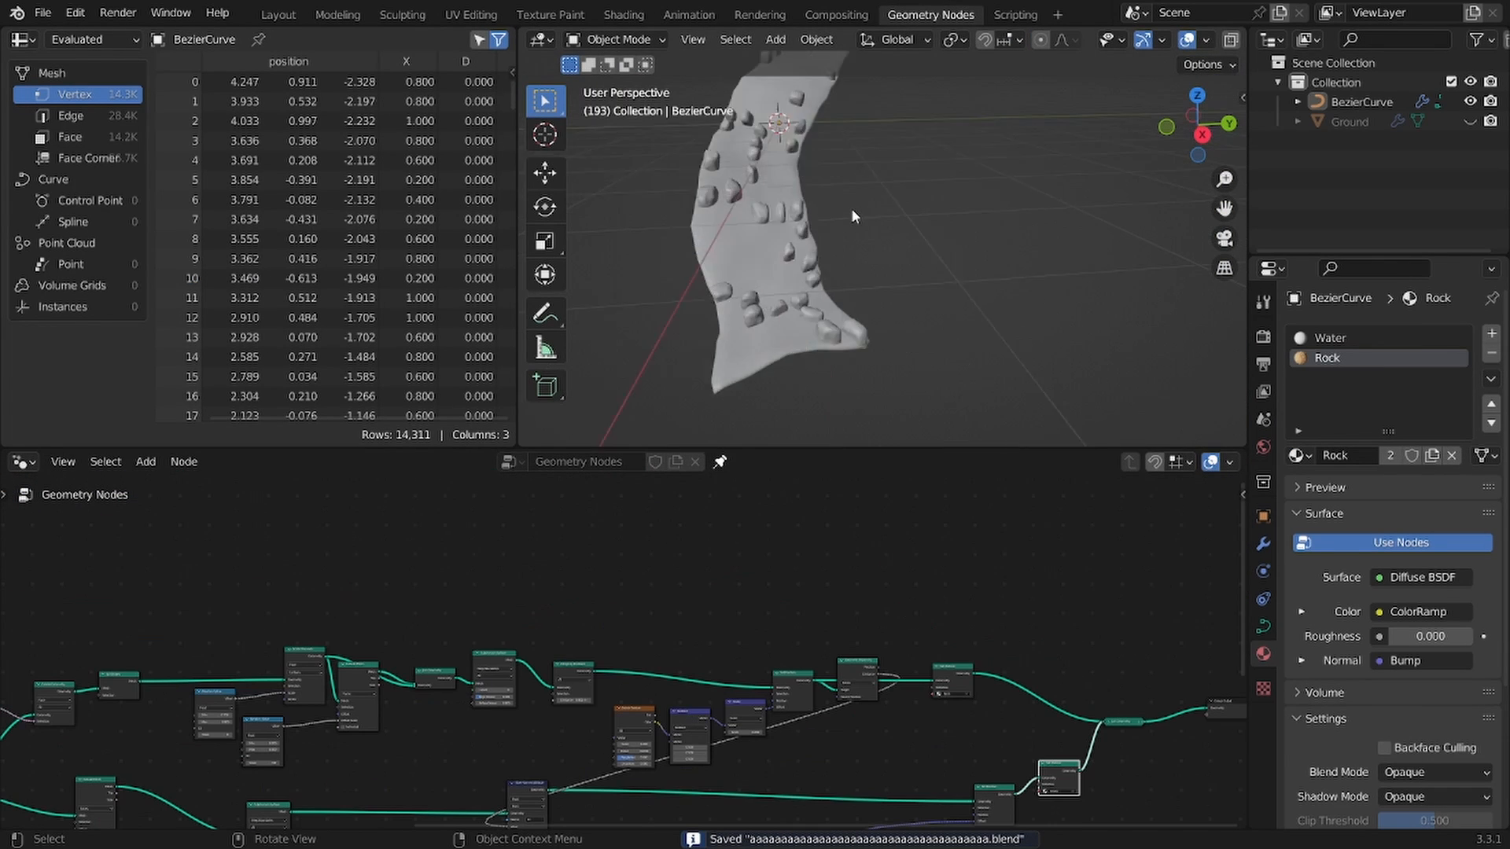
pyautogui.scroll(-3, 895, 211)
pyautogui.scroll(6, 838, 670)
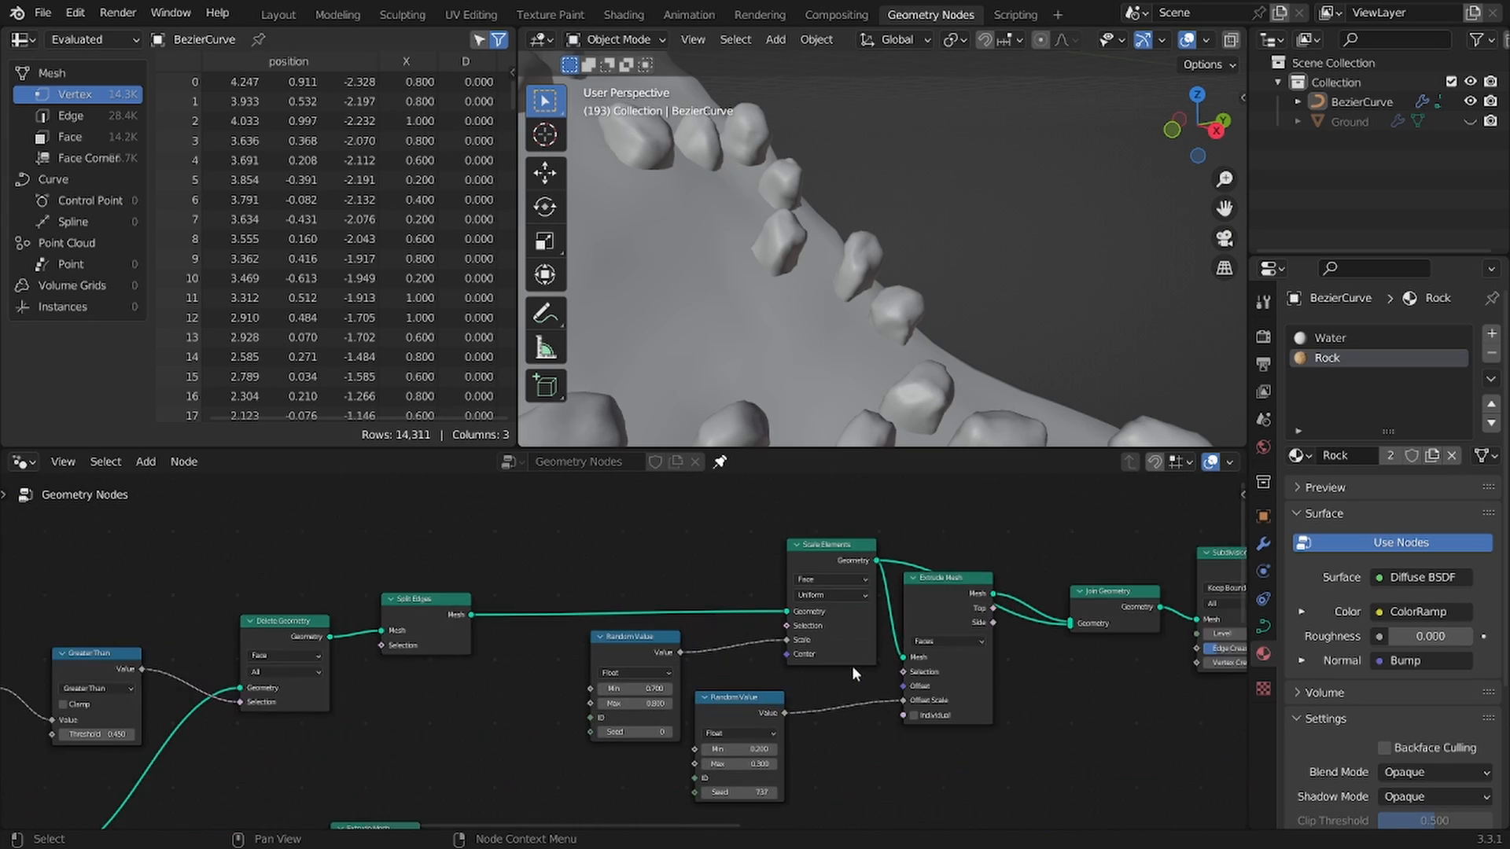
pyautogui.scroll(-1, 839, 670)
pyautogui.moveTo(859, 710); pyautogui.dragTo(460, 735, button='middle')
pyautogui.scroll(4, 794, 636)
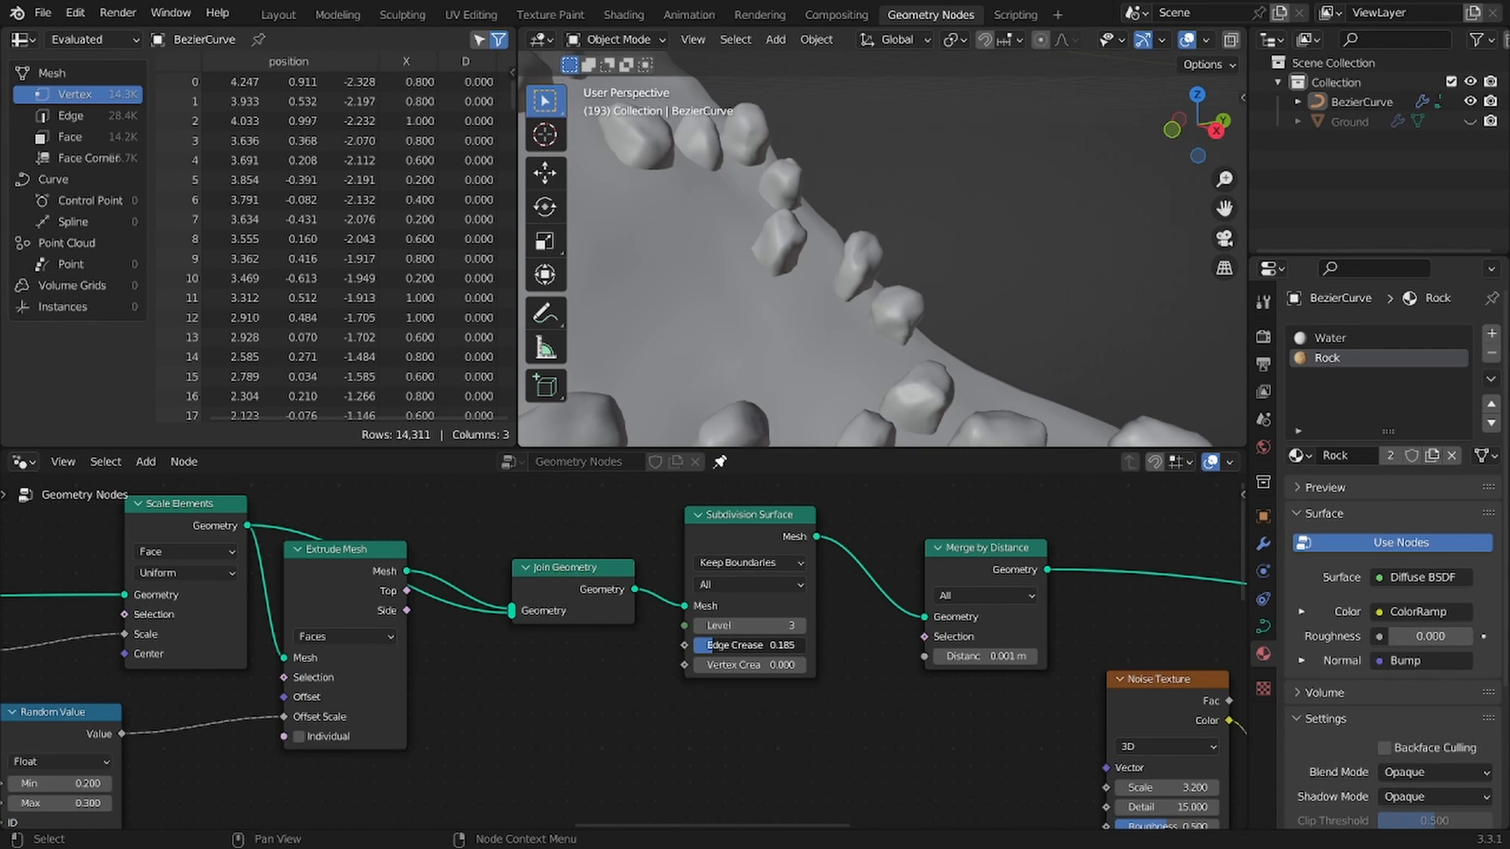
pyautogui.keyDown('shift'); pyautogui.moveTo(751, 645); pyautogui.dragTo(724, 645); pyautogui.keyUp('shift')
pyautogui.scroll(-5, 914, 102)
pyautogui.moveTo(913, 102); pyautogui.dragTo(873, 124, button='middle')
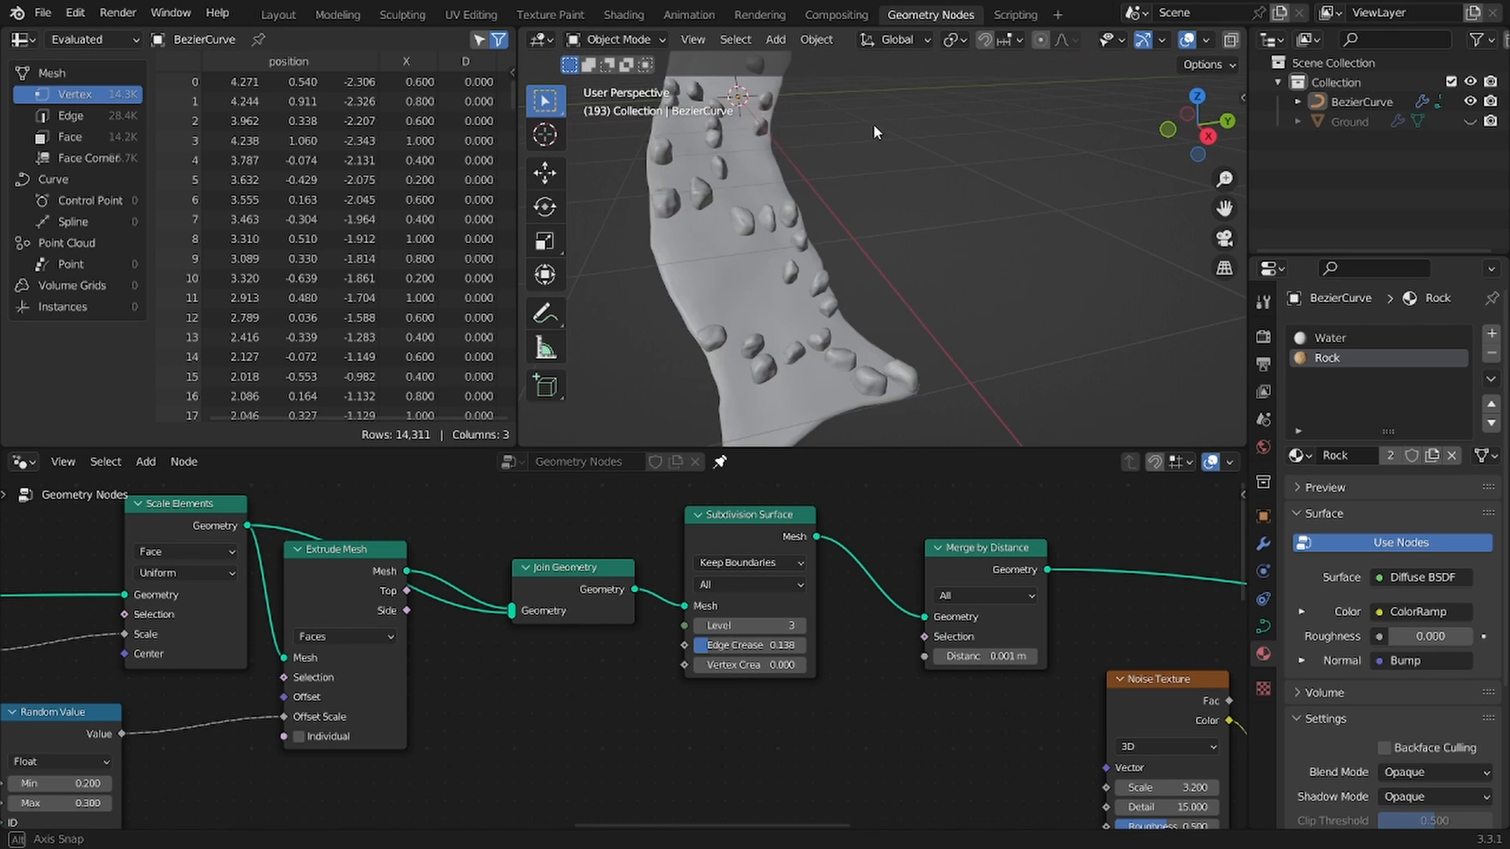
pyautogui.click(811, 204)
pyautogui.keyDown('shift'); pyautogui.moveTo(811, 204); pyautogui.dragTo(834, 250, button='middle'); pyautogui.keyUp('shift')
pyautogui.hotkey('ctrl', 's')
# Step: Preview the Curve to Mesh result in wireframe and increase the Length of the Resample Curve after the Curve Line for fewer crosswise divisions
pyautogui.scroll(-8, 884, 611)
pyautogui.moveTo(291, 719); pyautogui.dragTo(718, 634, button='middle')
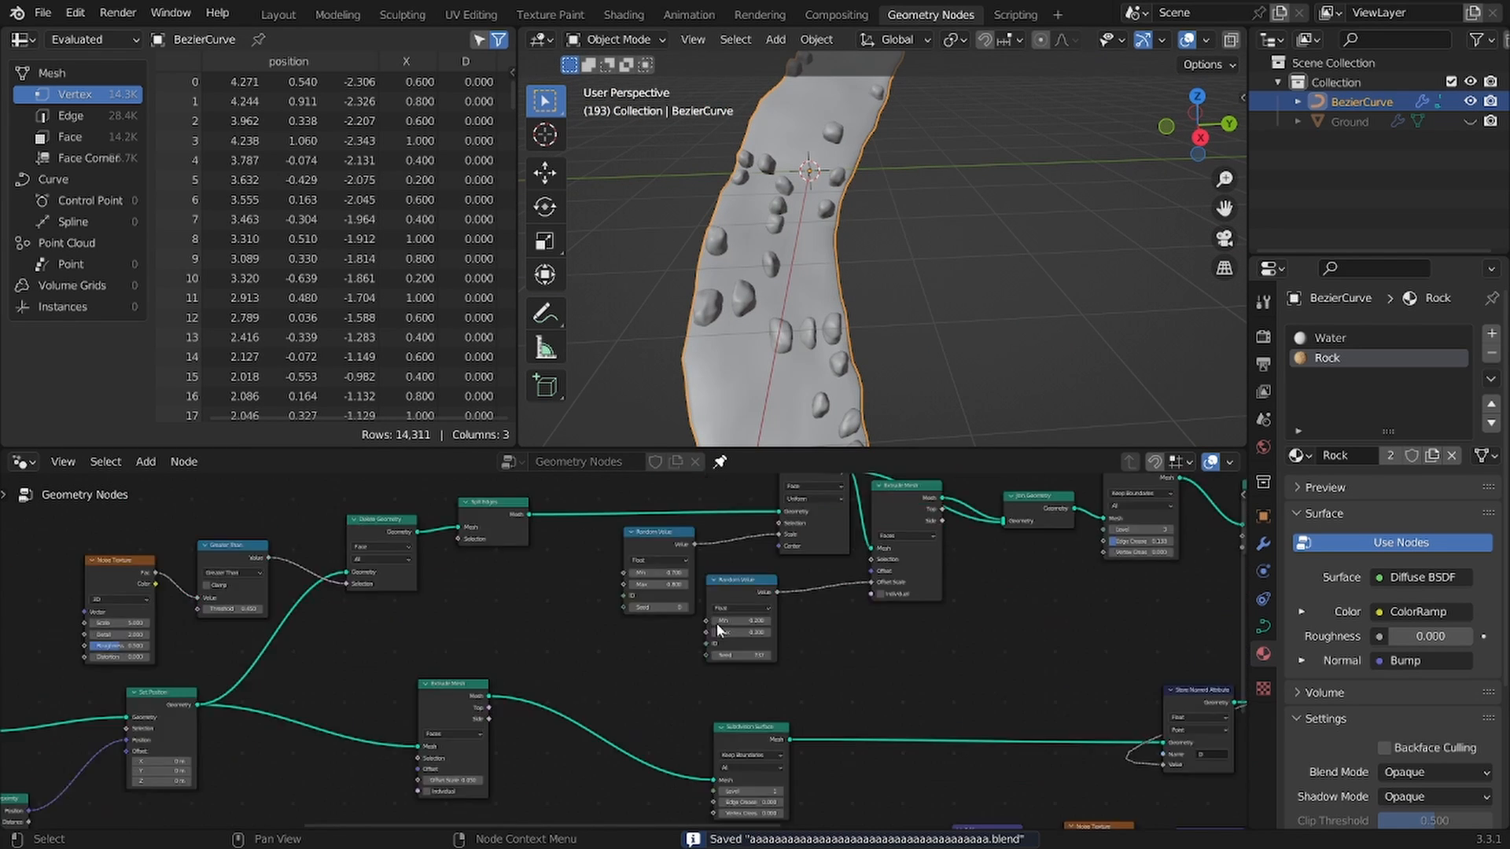
pyautogui.moveTo(331, 683); pyautogui.dragTo(876, 620, button='middle')
pyautogui.moveTo(467, 712); pyautogui.dragTo(877, 643, button='middle')
pyautogui.scroll(2, 876, 635)
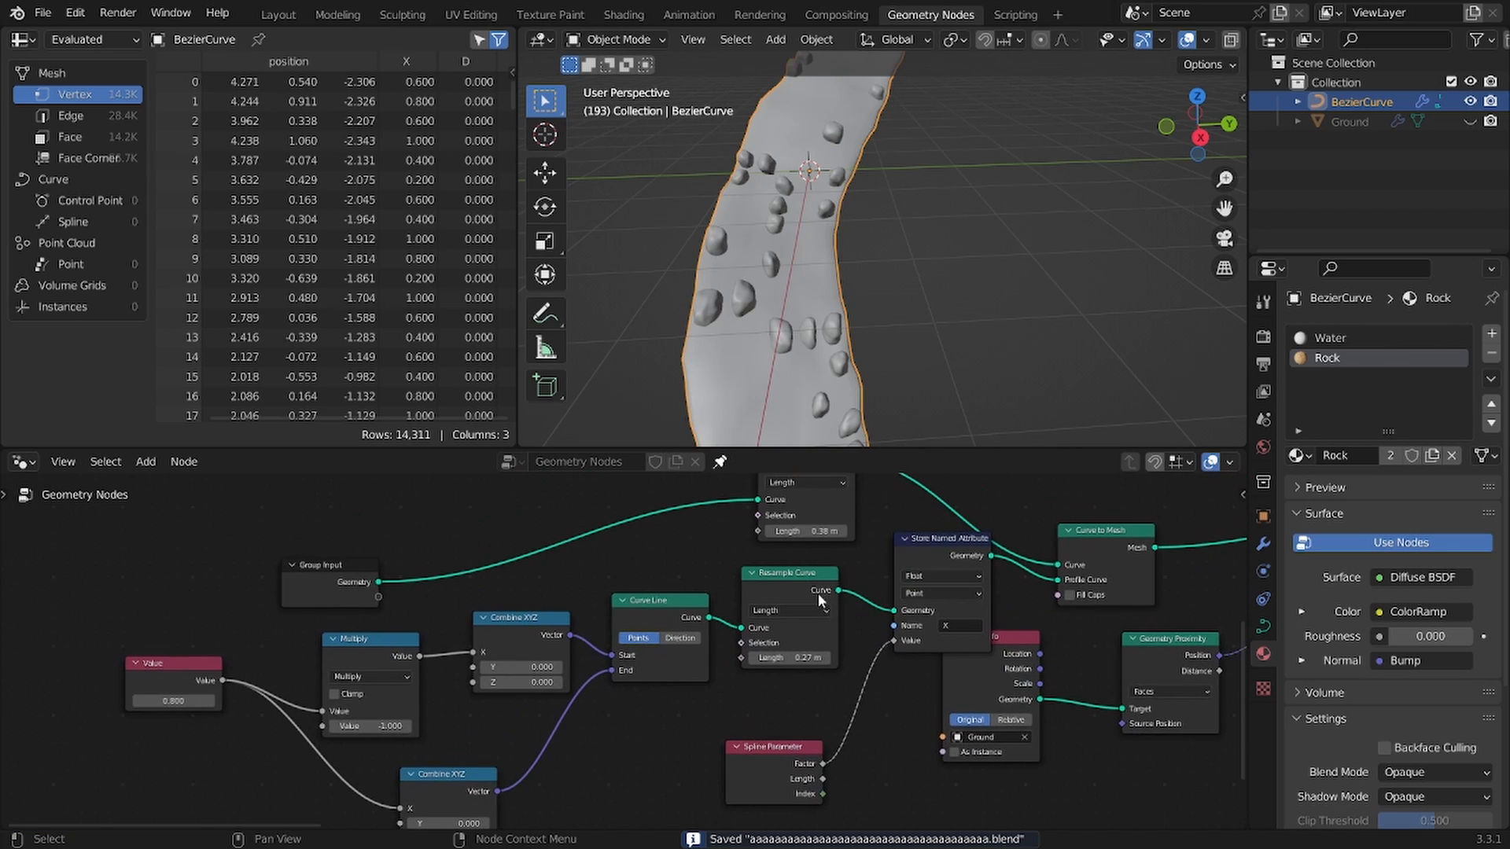
pyautogui.keyDown('ctrl'); pyautogui.keyDown('shift'); pyautogui.click(826, 599); pyautogui.keyUp('shift'); pyautogui.keyUp('ctrl')
pyautogui.scroll(2, 772, 633)
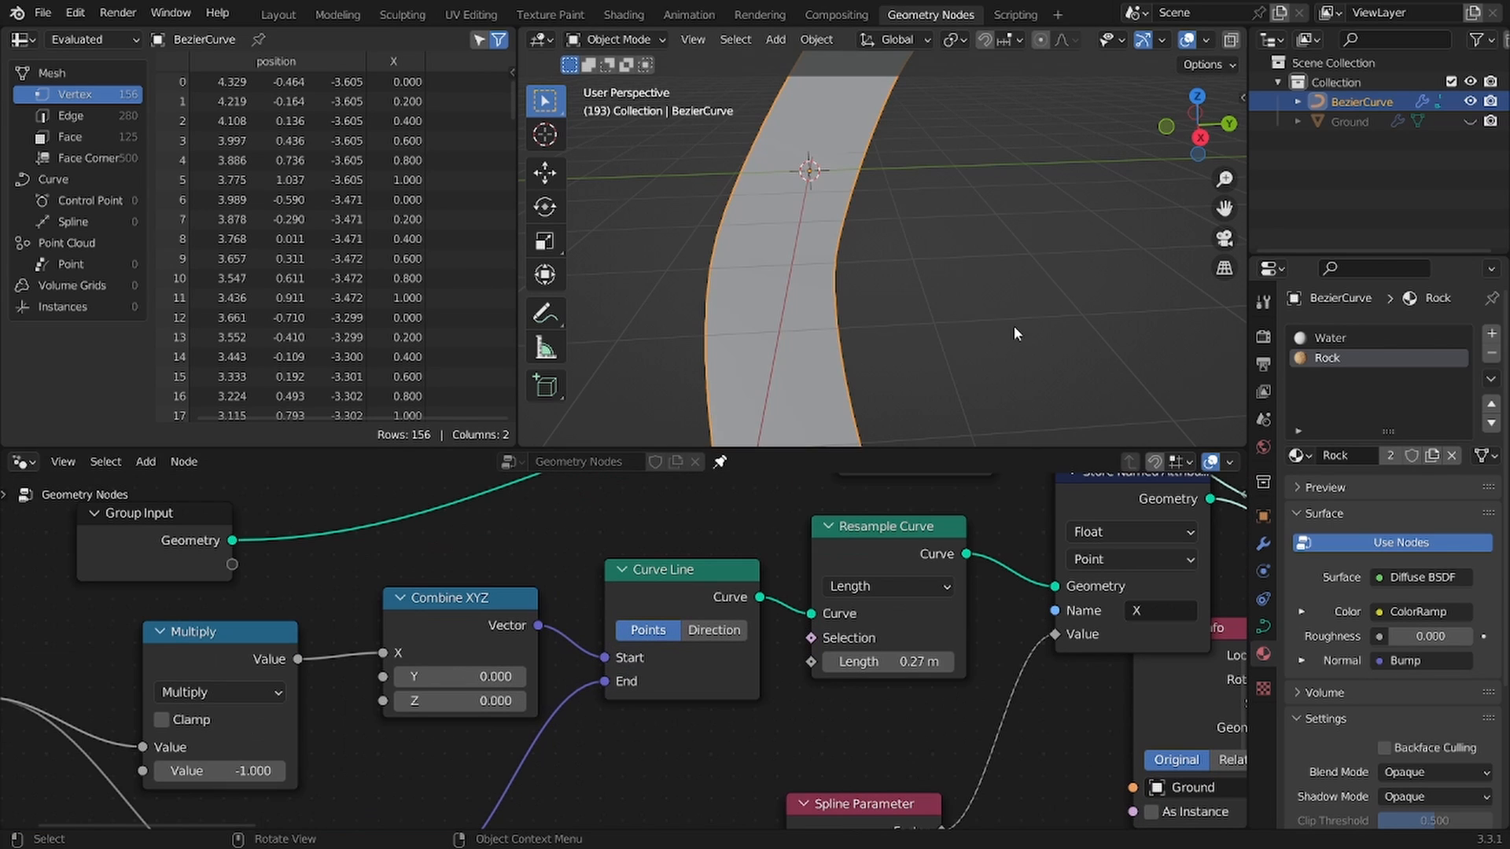
pyautogui.hotkey('shift', 'z')
pyautogui.keyDown('shift'); pyautogui.moveTo(899, 662); pyautogui.dragTo(944, 662); pyautogui.keyUp('shift')
# Step: Output the final Join Geometry result again in solid shading and save the file
pyautogui.scroll(-15, 1051, 622)
pyautogui.moveTo(994, 617); pyautogui.dragTo(389, 658, button='middle')
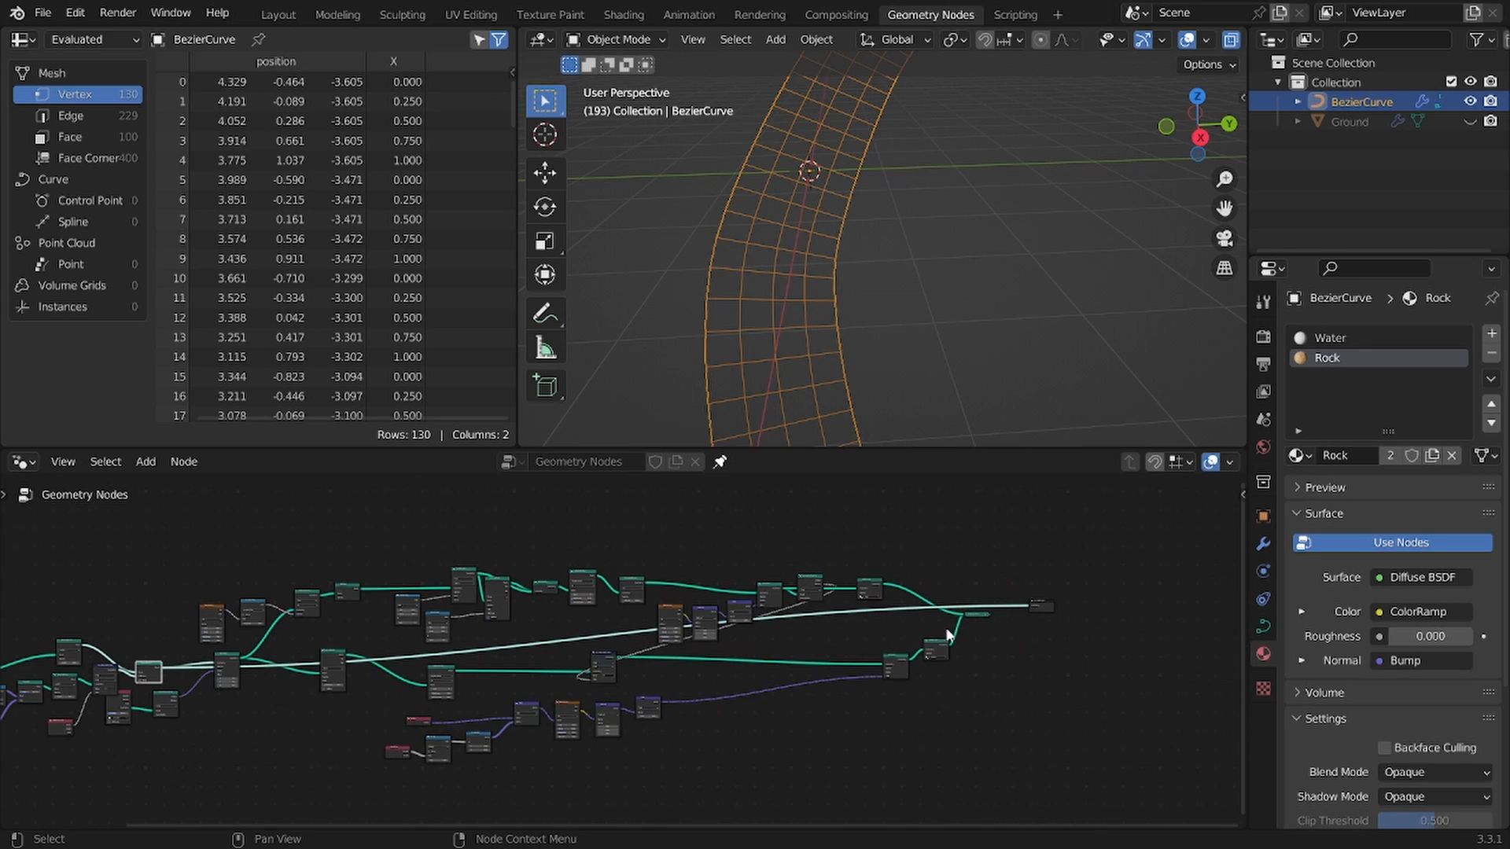
pyautogui.keyDown('ctrl'); pyautogui.keyDown('shift'); pyautogui.click(976, 614); pyautogui.keyUp('shift'); pyautogui.keyUp('ctrl')
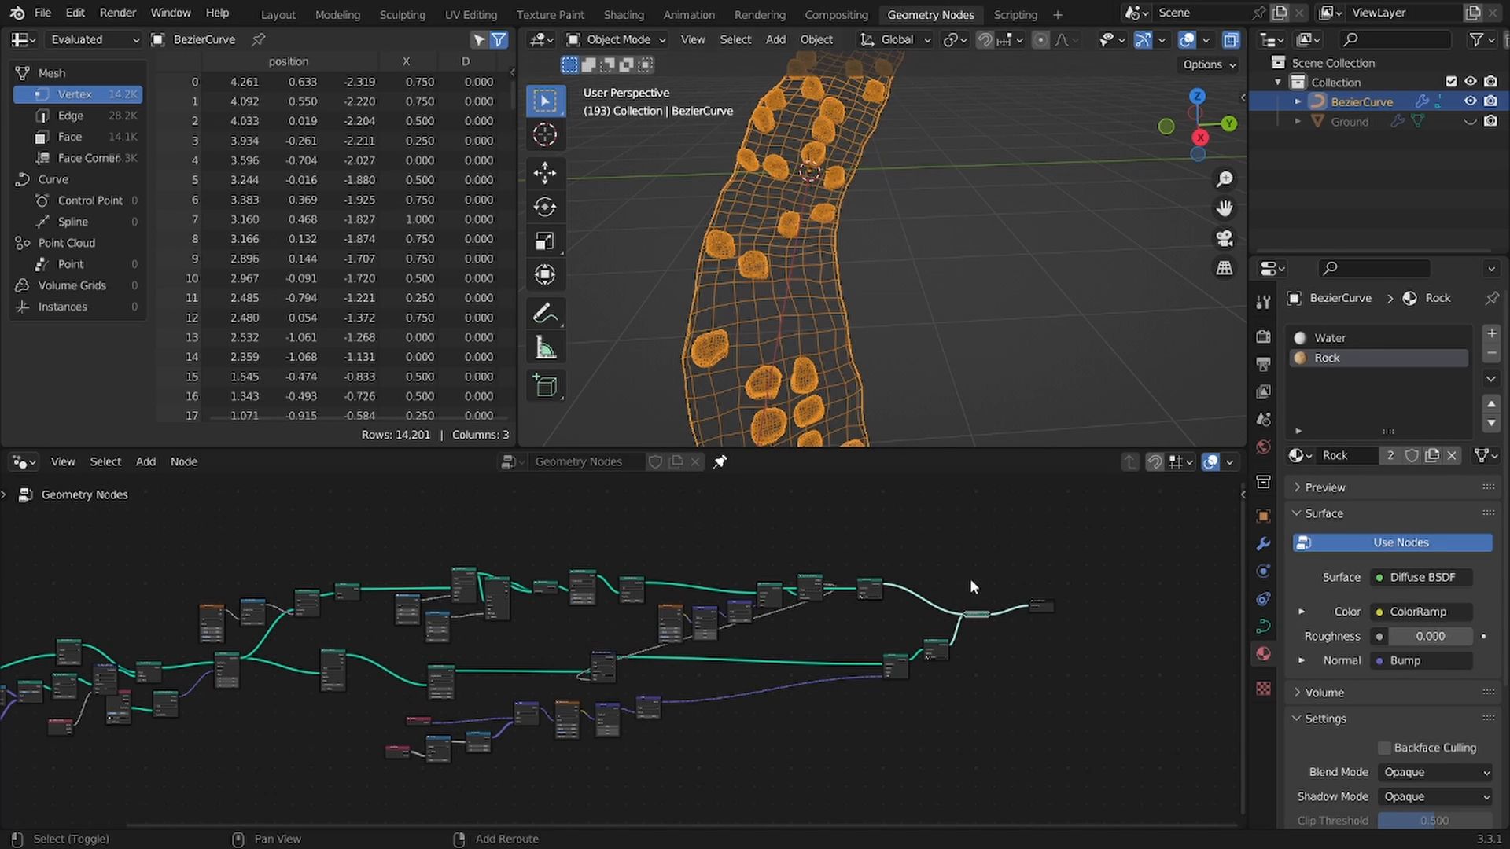
pyautogui.click(875, 281)
pyautogui.press('z')
pyautogui.click(1015, 294)
pyautogui.moveTo(1015, 294)
pyautogui.mouseDown(button='middle')
pyautogui.moveTo(999, 274)
pyautogui.moveTo(949, 339)
pyautogui.moveTo(861, 265)
pyautogui.moveTo(859, 220)
pyautogui.mouseUp(button='middle')
pyautogui.click(966, 327)
pyautogui.hotkey('ctrl', 's')
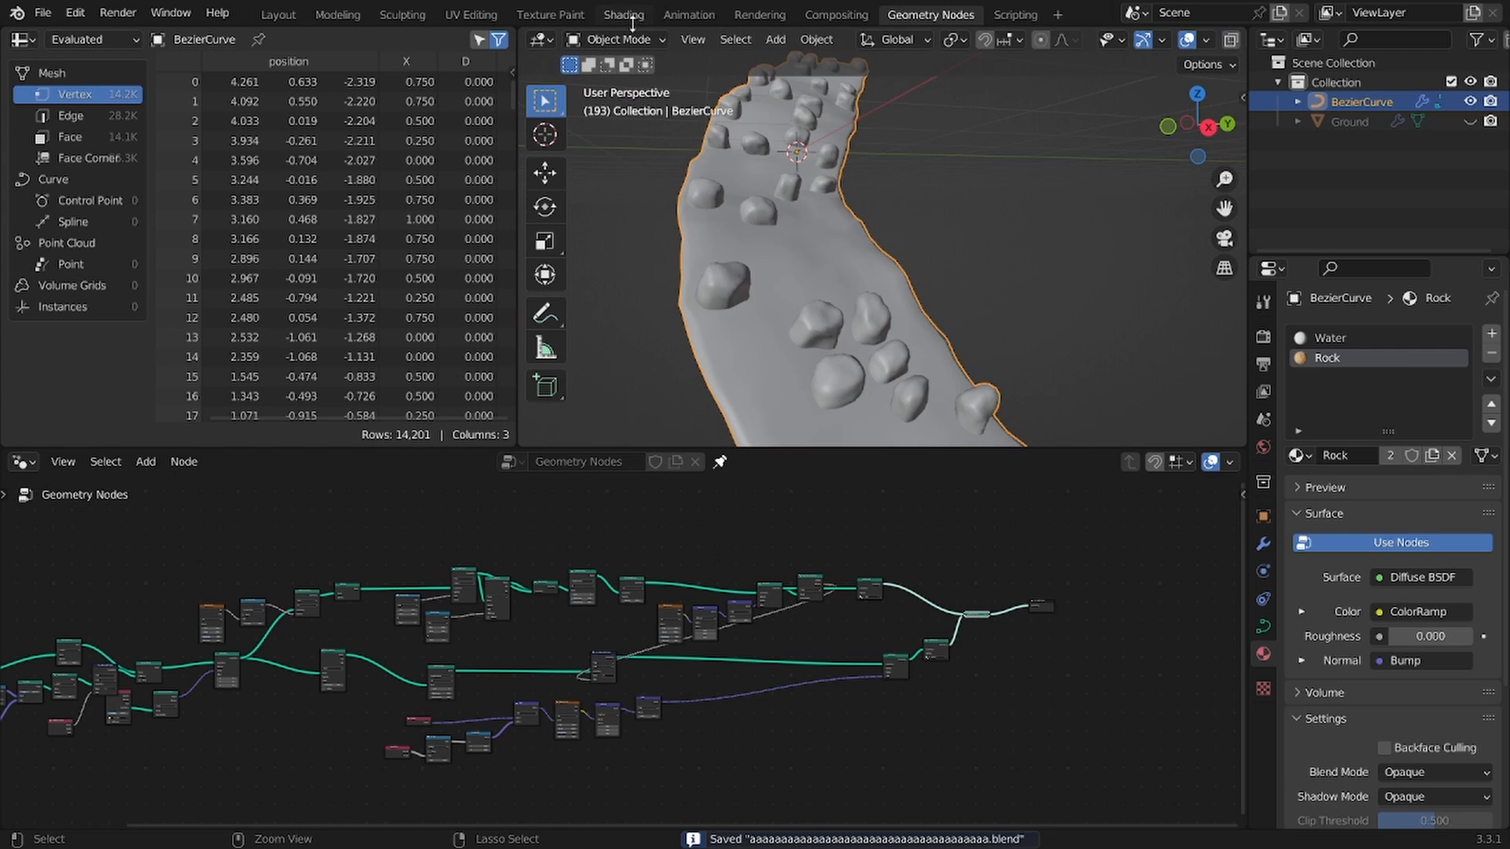
# Step: In the Shading workspace, open the Water material's nodes and delete its Principled BSDF
pyautogui.click(624, 14)
pyautogui.click(896, 328)
pyautogui.moveTo(896, 328); pyautogui.dragTo(825, 444, button='middle')
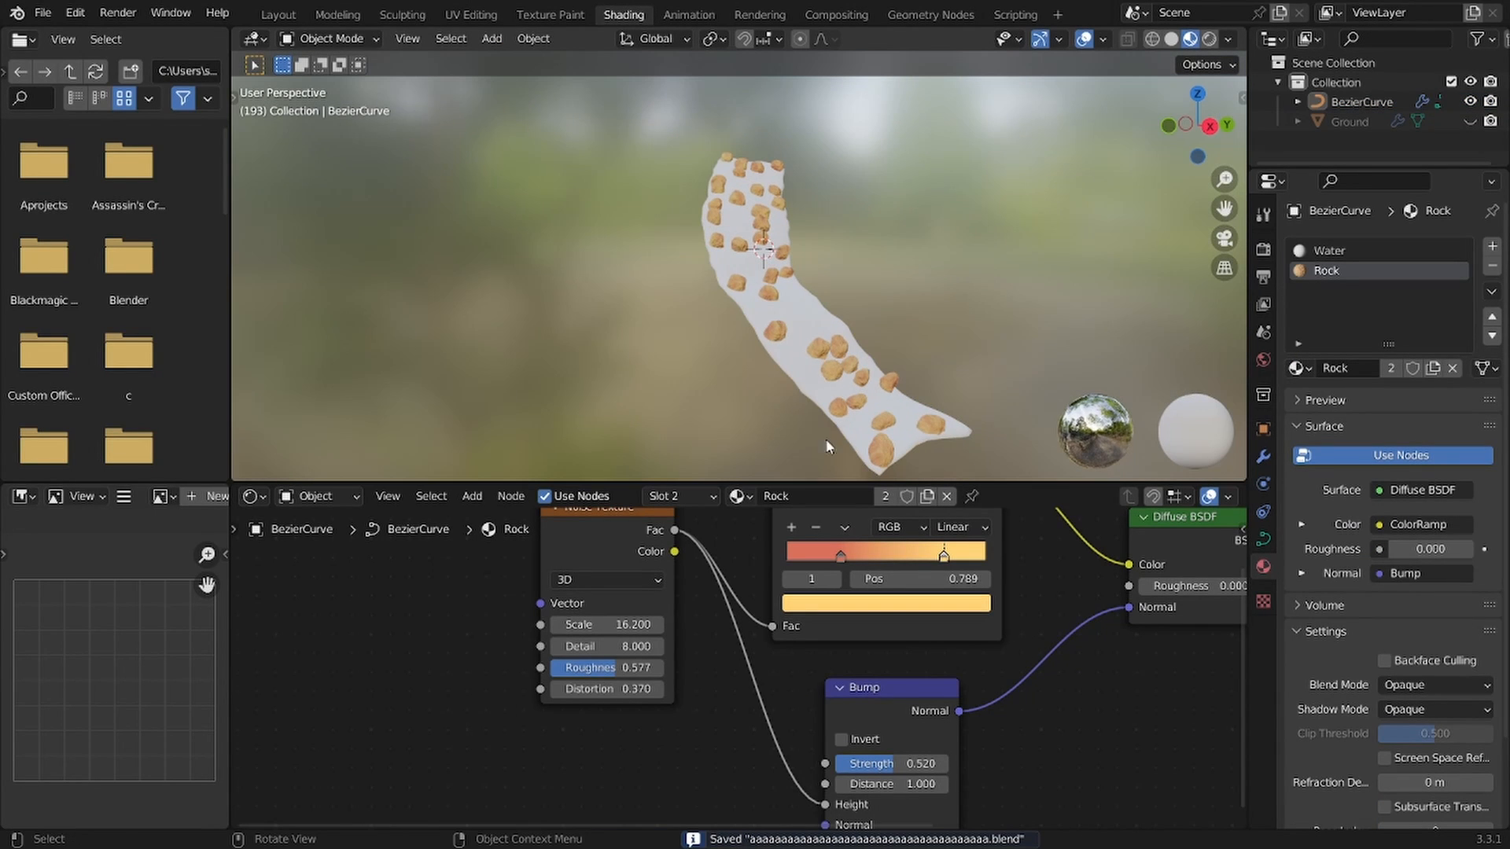
pyautogui.click(1328, 250)
pyautogui.press('Home')
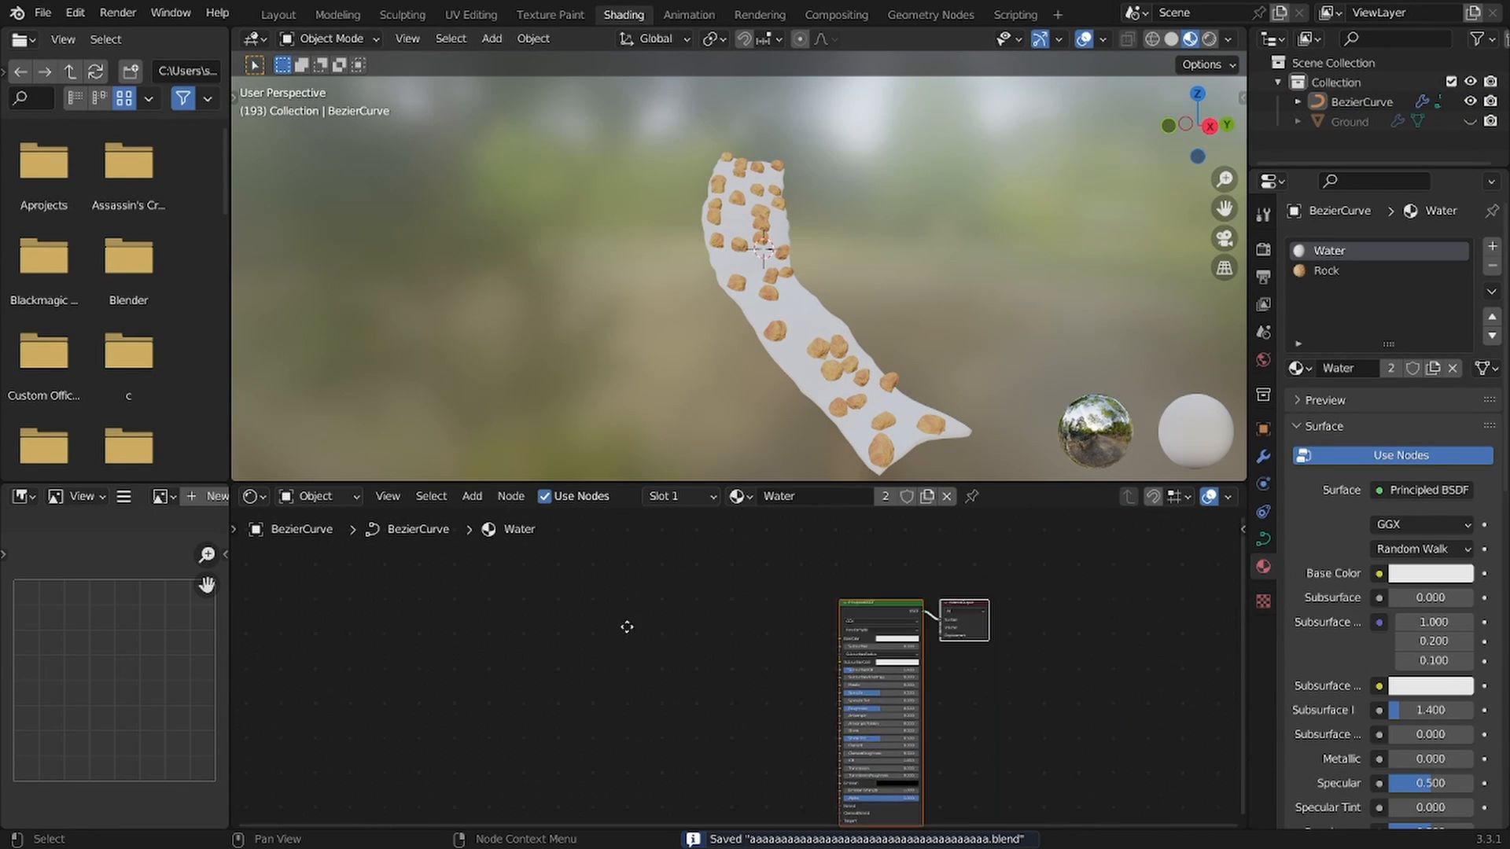
pyautogui.press('b')
pyautogui.moveTo(587, 753); pyautogui.dragTo(683, 798)
pyautogui.press('x')
# Step: Add a Glossy BSDF to the Water material and connect it to the Material Output's Surface
pyautogui.hotkey('shift', 'a')
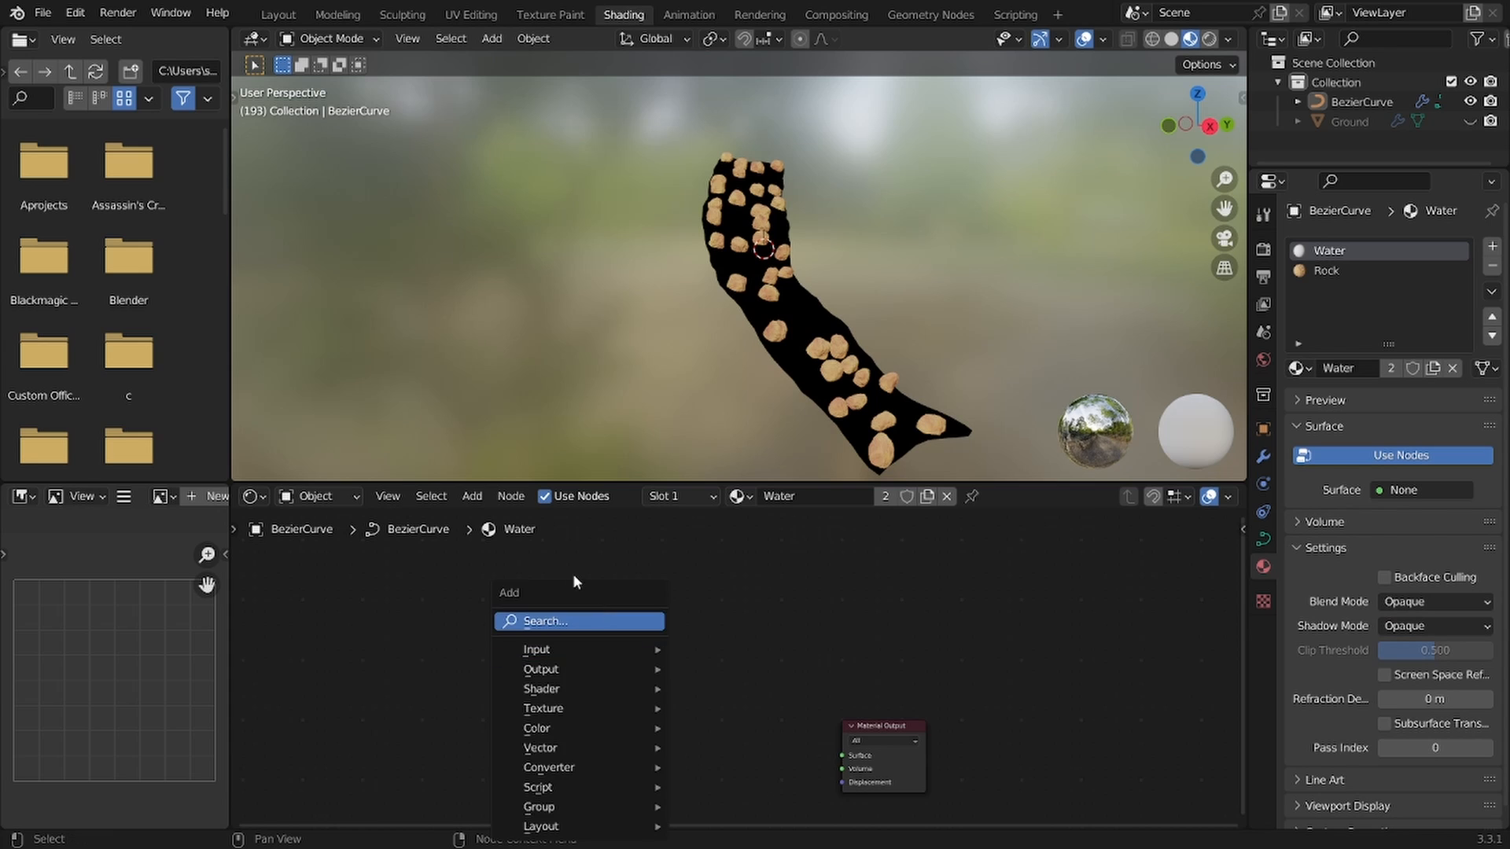
pyautogui.click(555, 615)
pyautogui.write('glo')
pyautogui.press('Return')
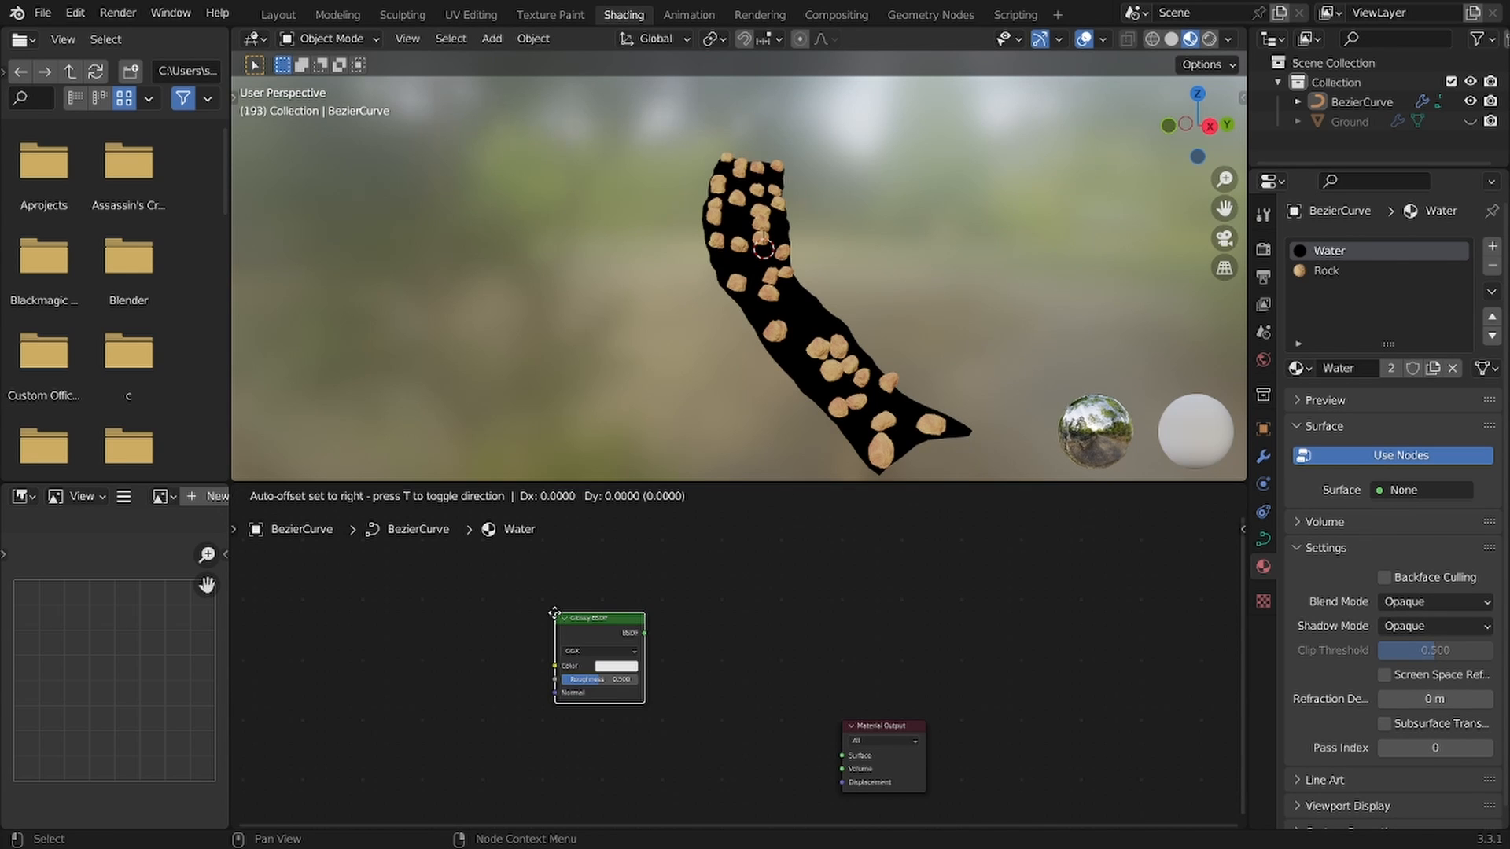
pyautogui.click(579, 671)
pyautogui.keyDown('alt'); pyautogui.moveTo(624, 733); pyautogui.dragTo(772, 729, button='right'); pyautogui.keyUp('alt')
pyautogui.press('g')
pyautogui.click(805, 720)
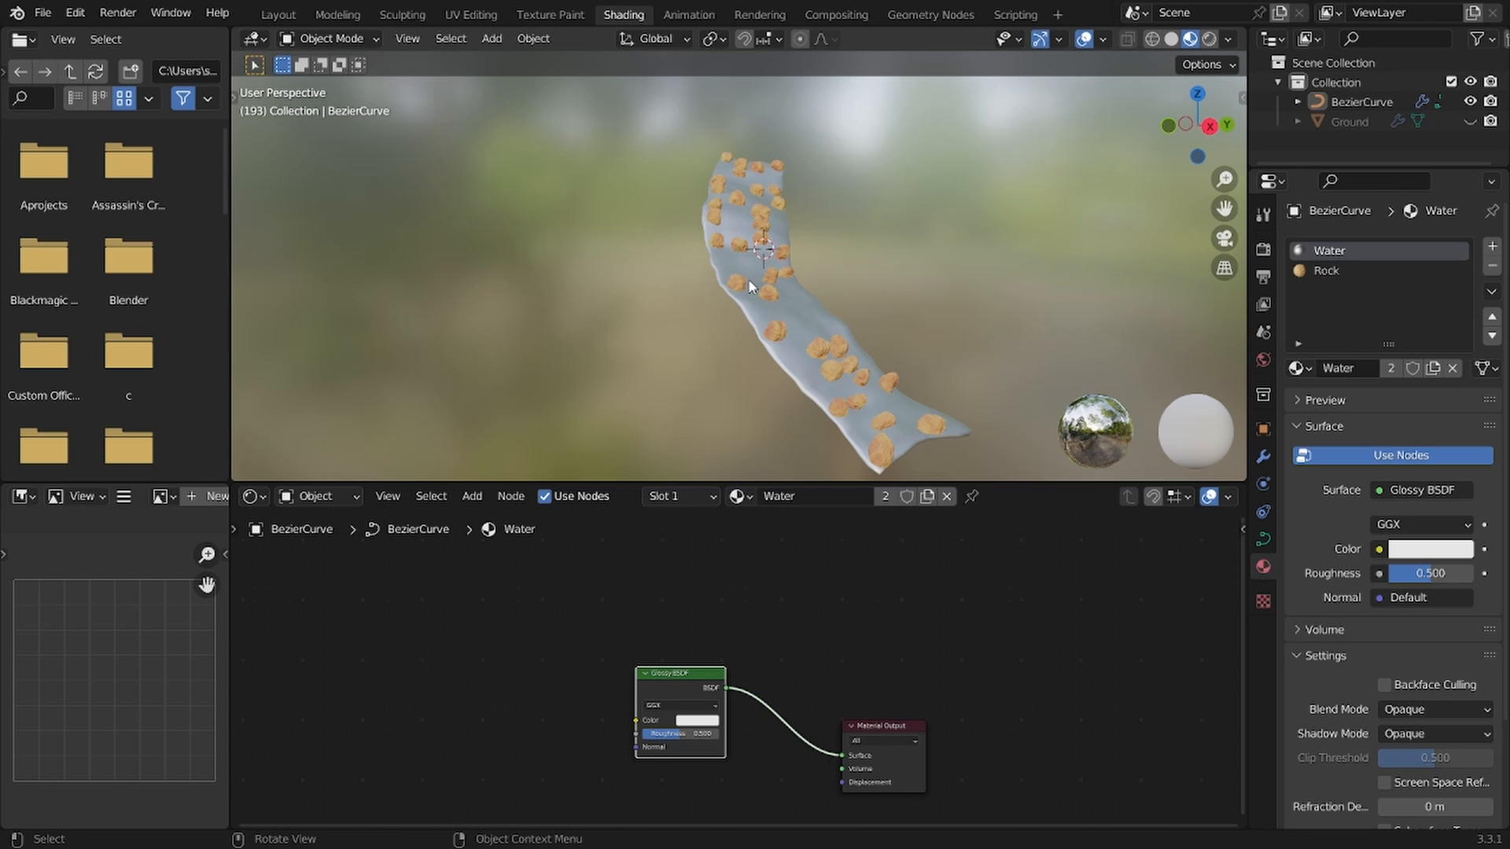
# Step: Set the Water Glossy BSDF's Roughness to 0 and save the file
pyautogui.scroll(3, 748, 278)
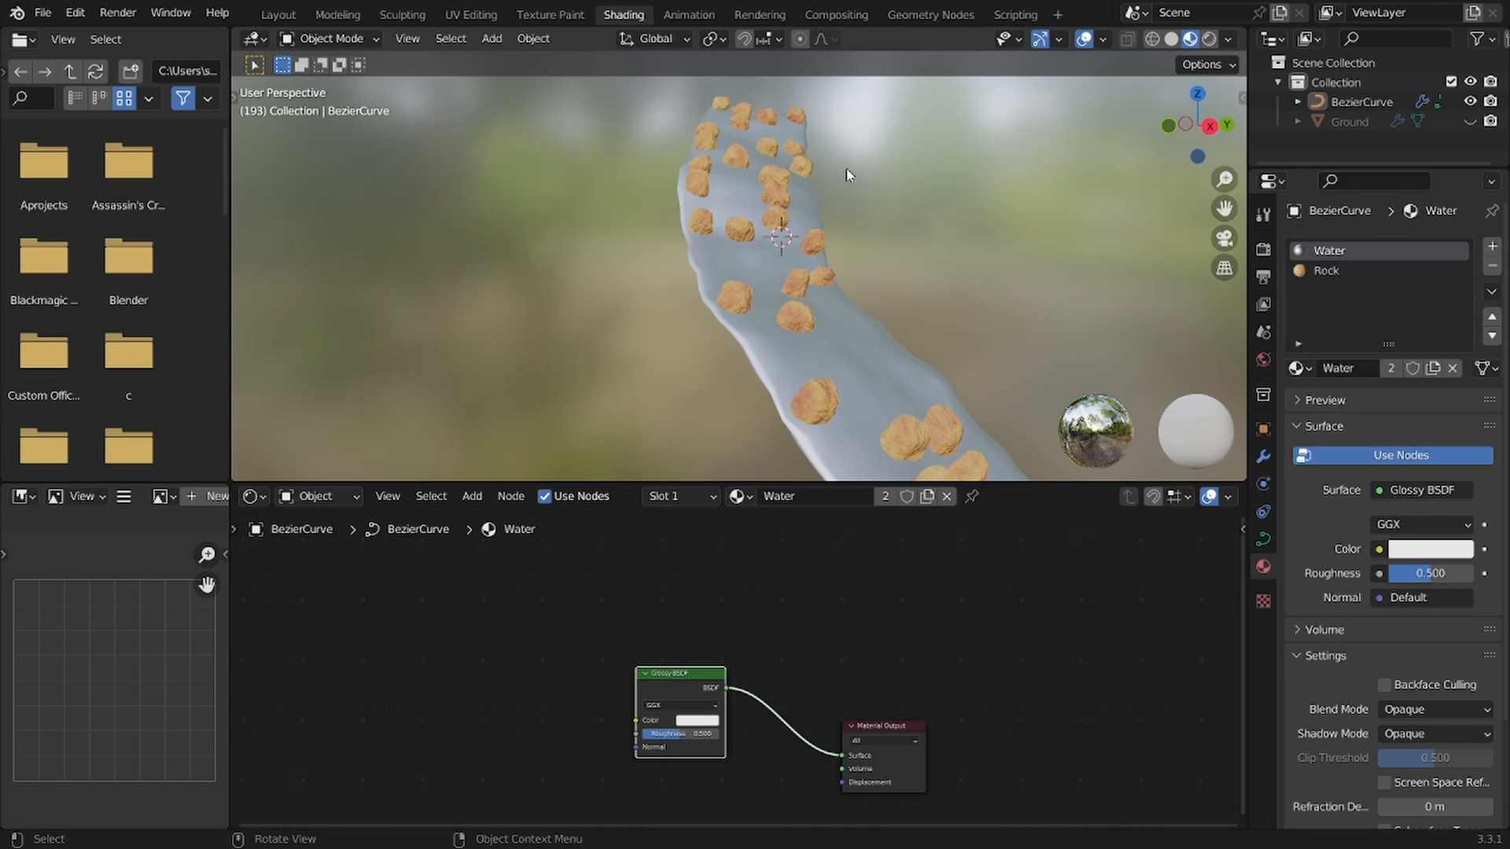
pyautogui.moveTo(545, 84); pyautogui.dragTo(540, 148, button='middle')
pyautogui.scroll(-3, 721, 219)
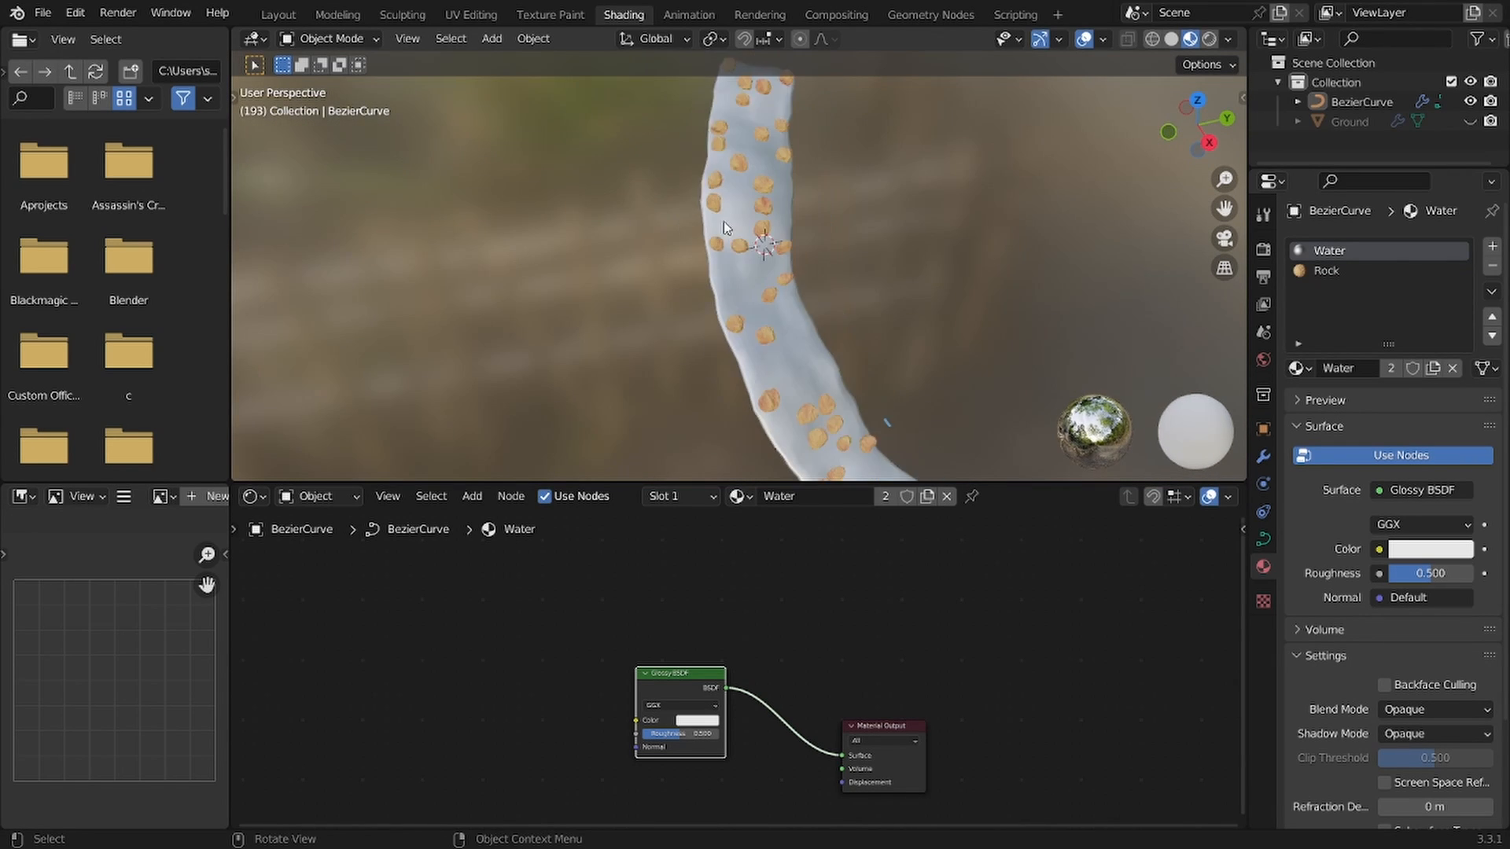
pyautogui.moveTo(740, 387); pyautogui.dragTo(724, 276, button='middle')
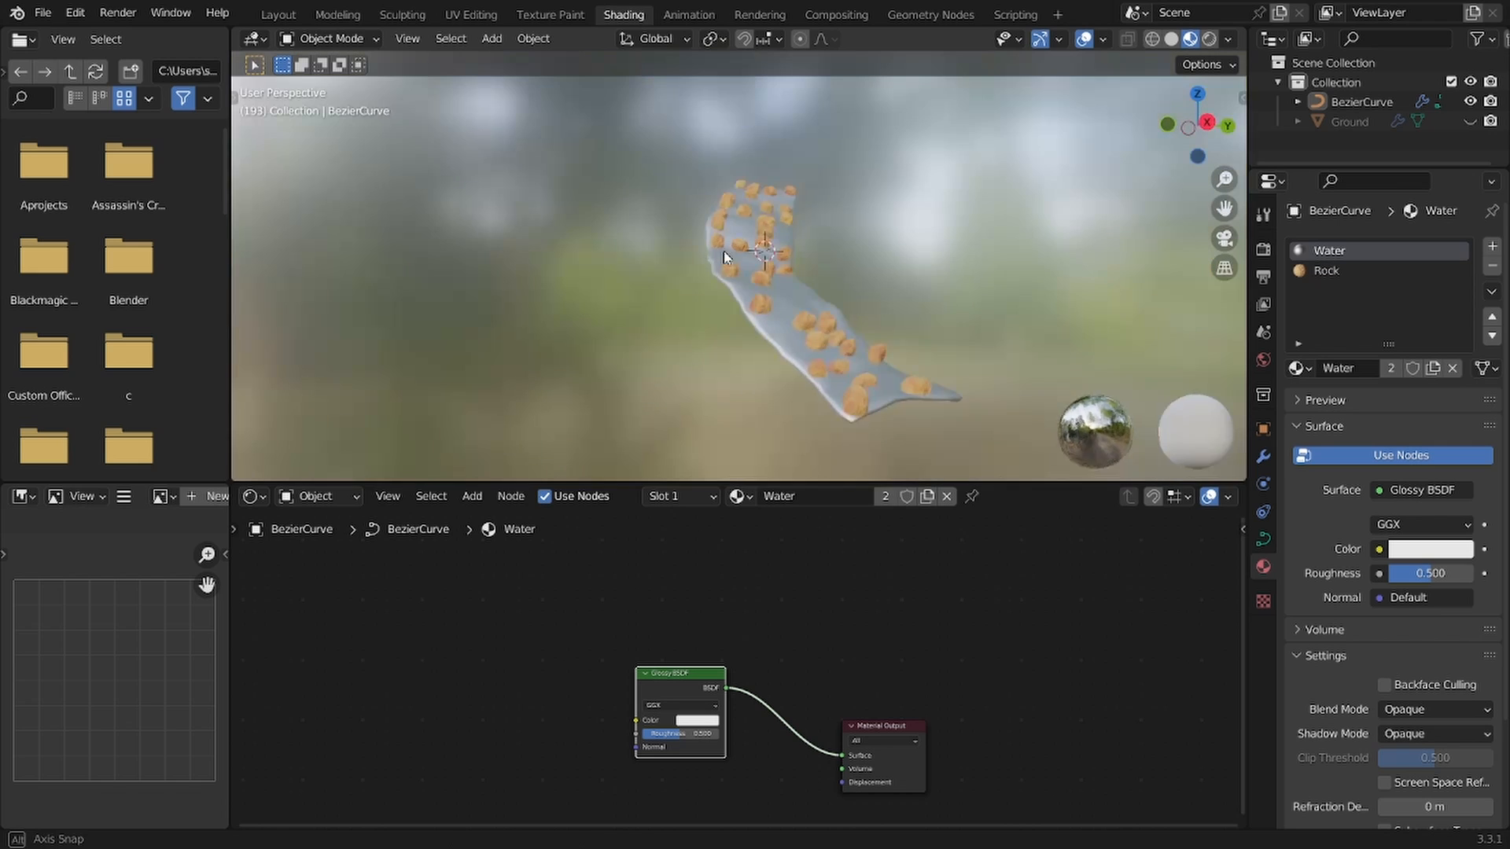
pyautogui.scroll(4, 720, 748)
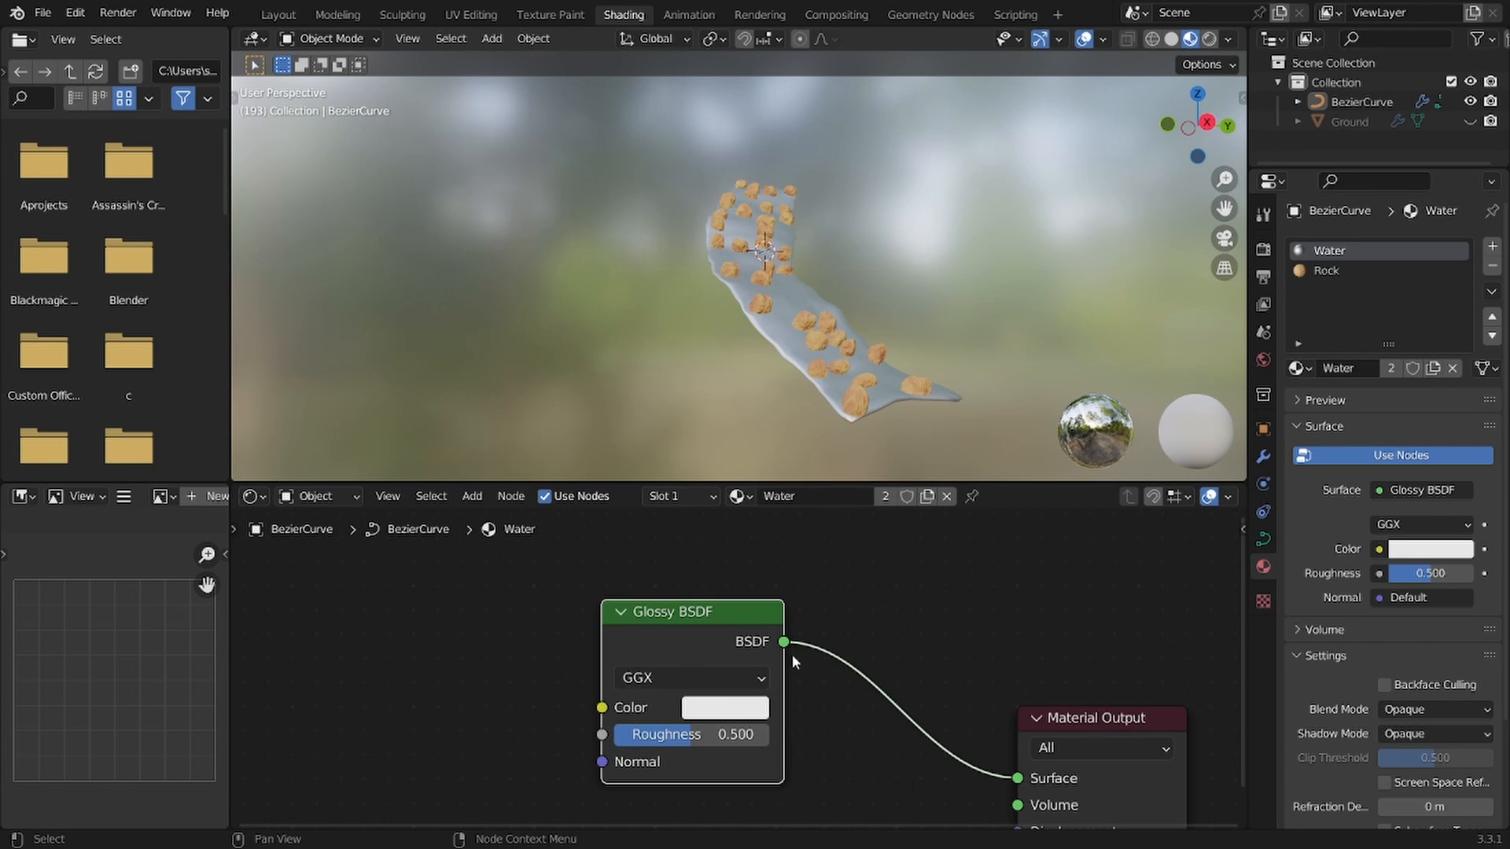
pyautogui.moveTo(692, 739); pyautogui.dragTo(629, 738)
pyautogui.hotkey('ctrl', 's')
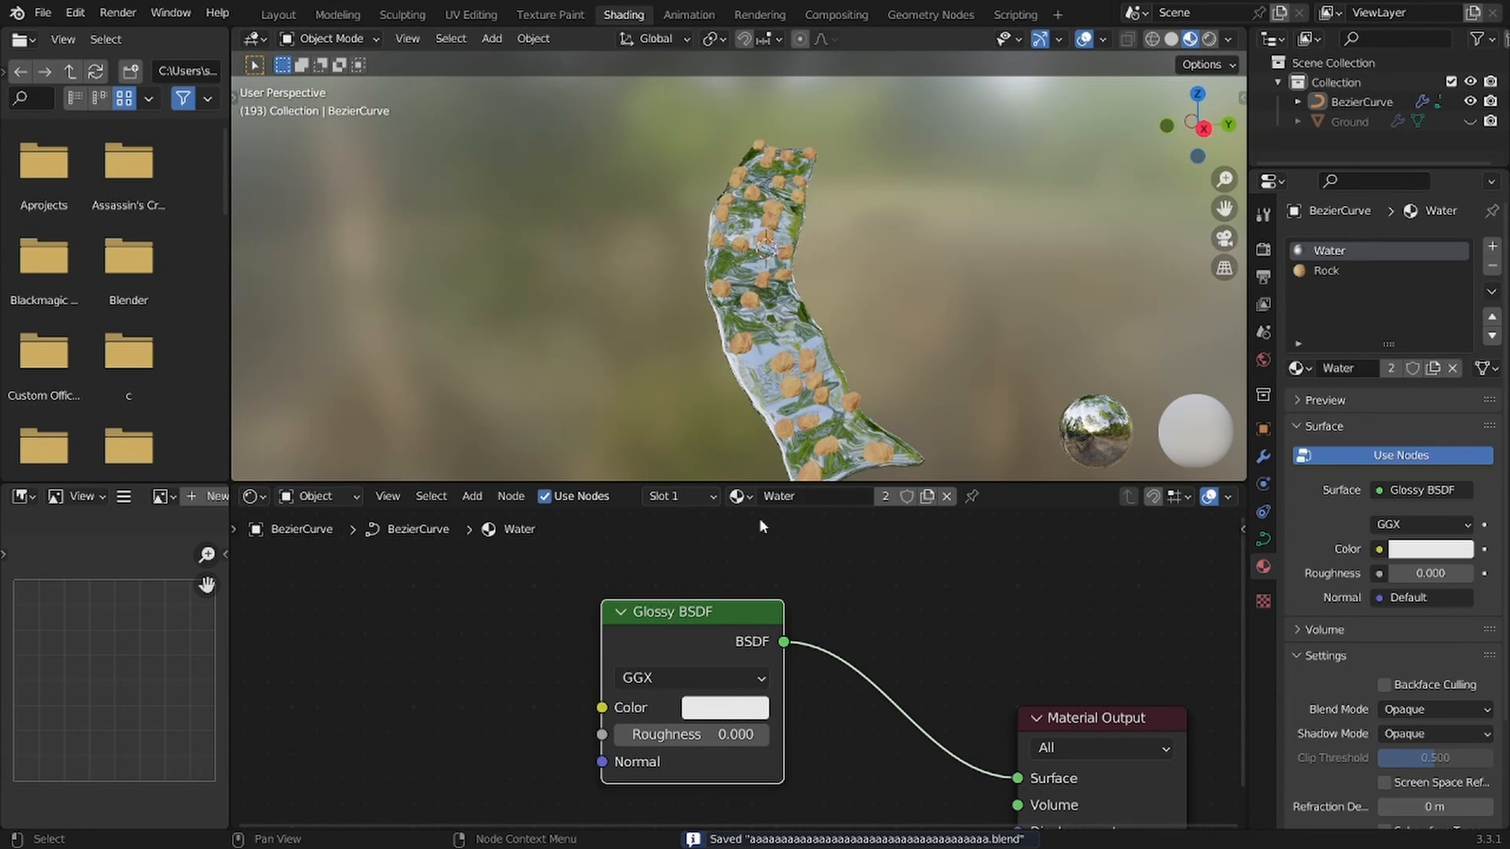
# Step: Change the Water Glossy BSDF's color to a dark green with hue 0.315, saturation 0.597 and value 0.053
pyautogui.click(700, 715)
pyautogui.scroll(-10, 761, 445)
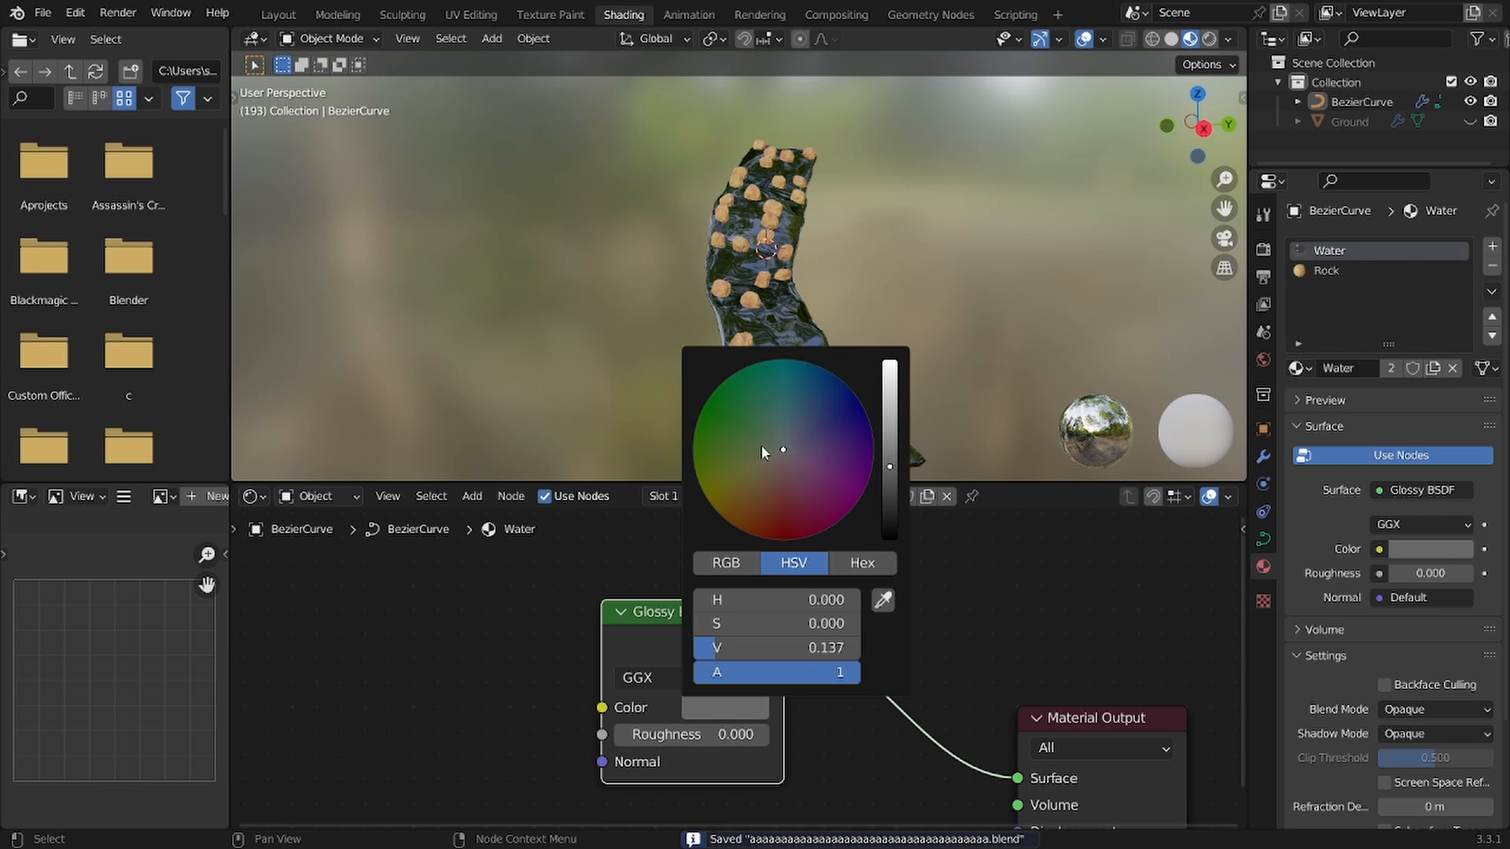
pyautogui.moveTo(761, 445); pyautogui.dragTo(746, 436)
pyautogui.scroll(-3, 751, 442)
pyautogui.scroll(-1, 751, 438)
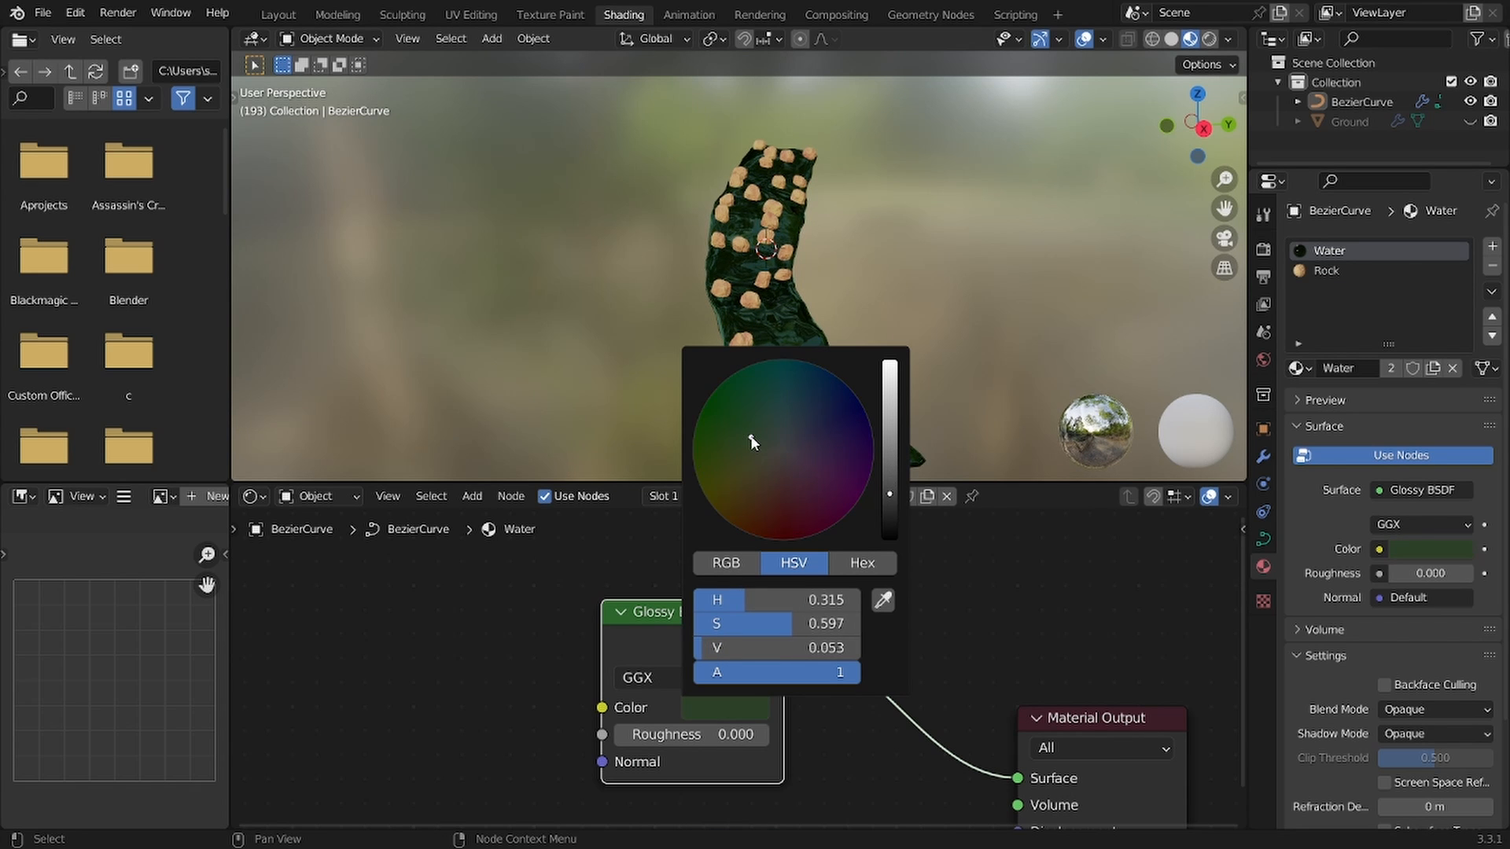
# Step: Brighten the Water Glossy BSDF's green color to a value of 0.176
pyautogui.moveTo(915, 294); pyautogui.dragTo(799, 316, button='middle')
pyautogui.click(800, 316)
pyautogui.scroll(4, 724, 430)
pyautogui.keyDown('shift'); pyautogui.moveTo(763, 173); pyautogui.dragTo(739, 393, button='middle'); pyautogui.keyUp('shift')
pyautogui.click(724, 731)
pyautogui.click(727, 704)
pyautogui.click(727, 705)
pyautogui.scroll(15, 727, 704)
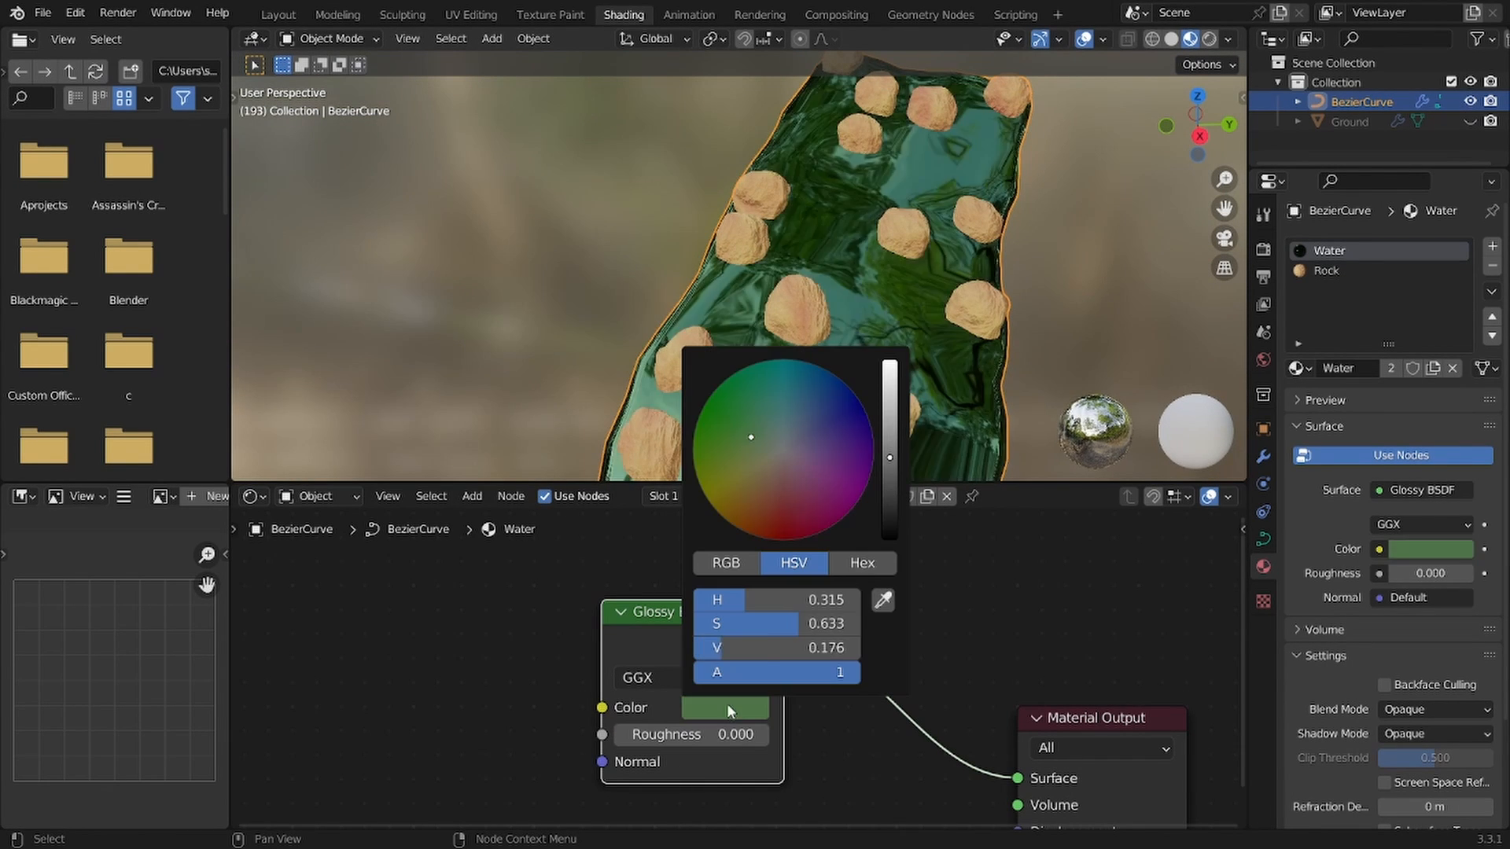
# Step: Darken the Water Glossy BSDF's green color to hue 0.314, saturation 0.595 and value 0.051, and save the file
pyautogui.scroll(-19, 727, 703)
pyautogui.scroll(3, 717, 670)
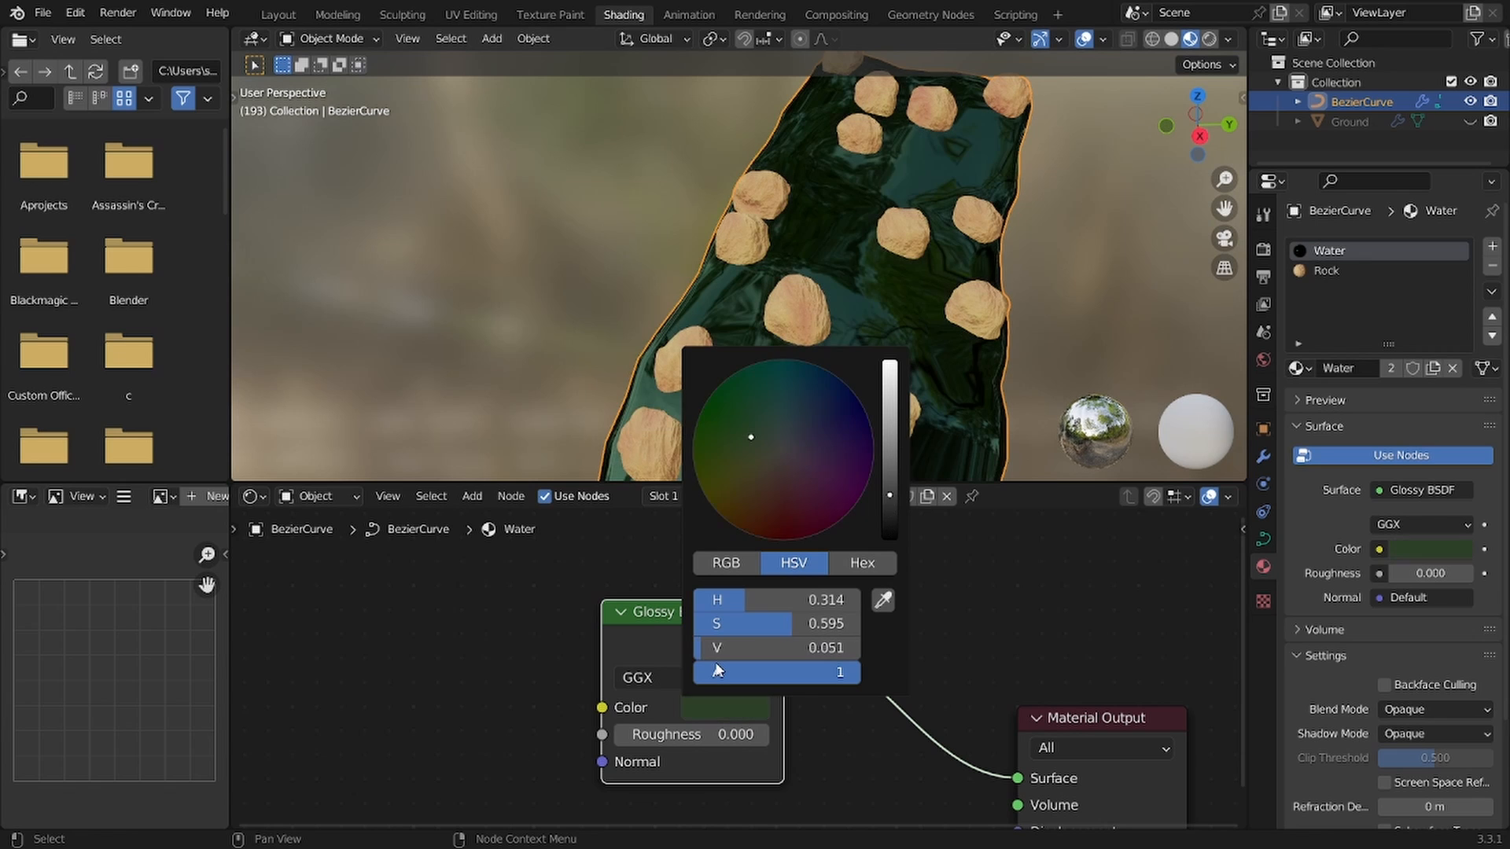
pyautogui.click(736, 717)
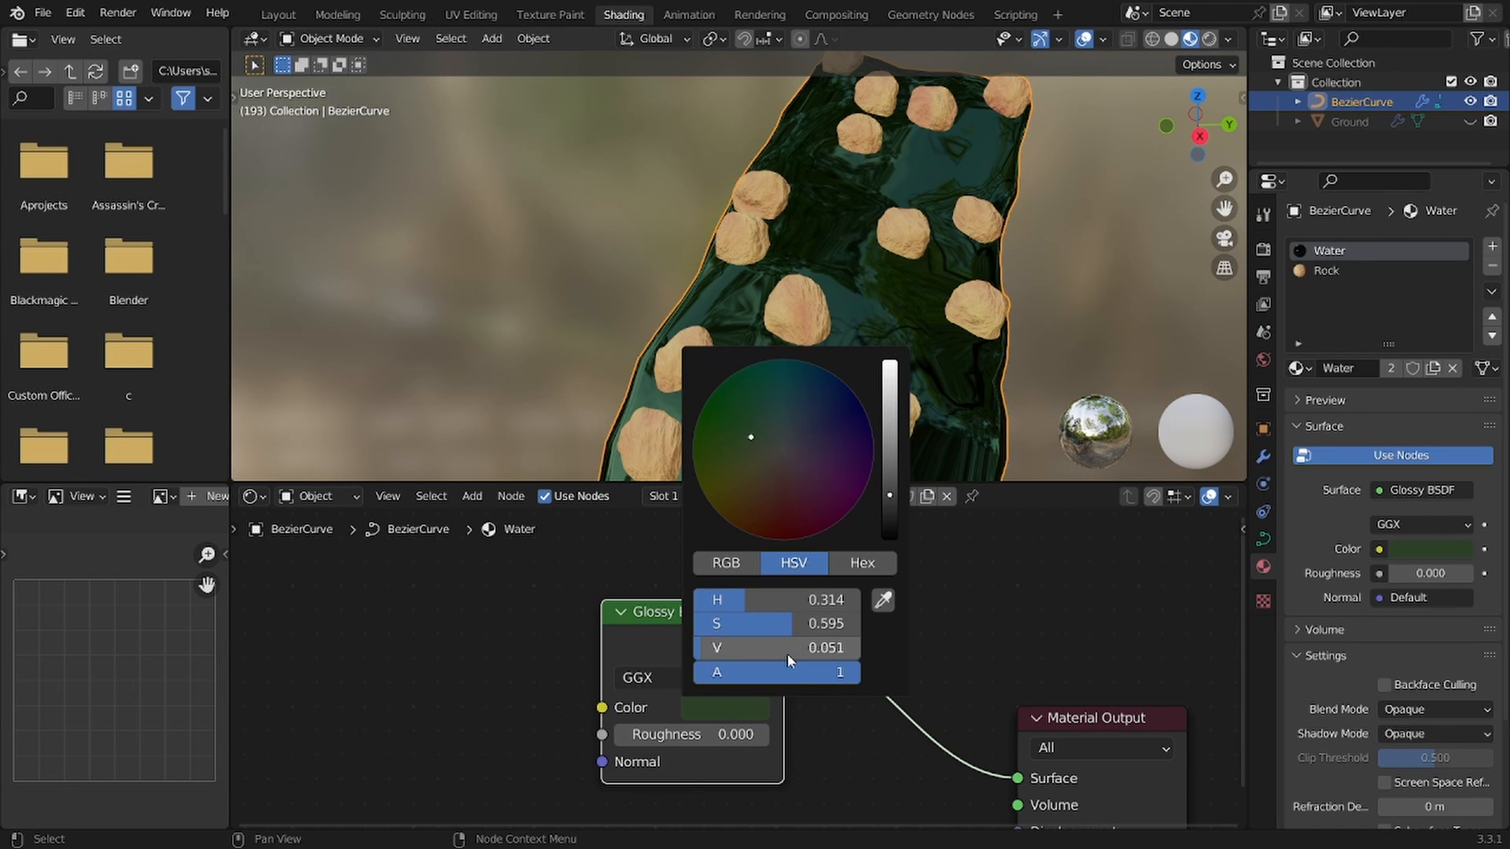
pyautogui.scroll(-4, 972, 305)
pyautogui.scroll(1, 972, 305)
pyautogui.click(971, 306)
pyautogui.scroll(-2, 727, 535)
pyautogui.moveTo(706, 473); pyautogui.dragTo(714, 364, button='middle')
pyautogui.hotkey('ctrl', 's')
pyautogui.scroll(2, 790, 303)
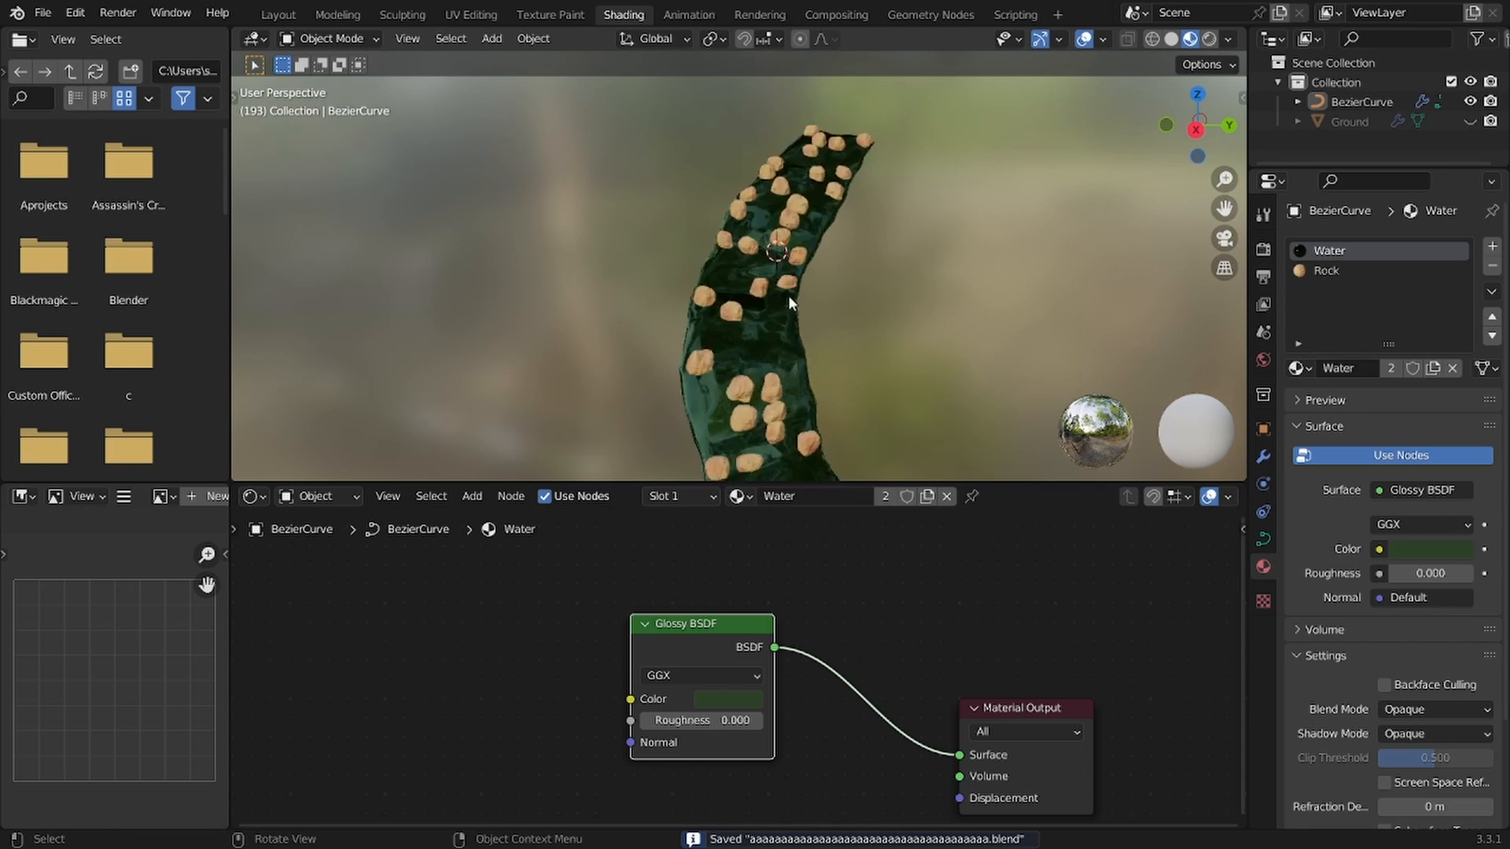
# Step: Add a Bump node to the Water material and connect its Normal output to the Glossy BSDF's Normal input
pyautogui.scroll(-5, 789, 299)
pyautogui.hotkey('shift', 'a')
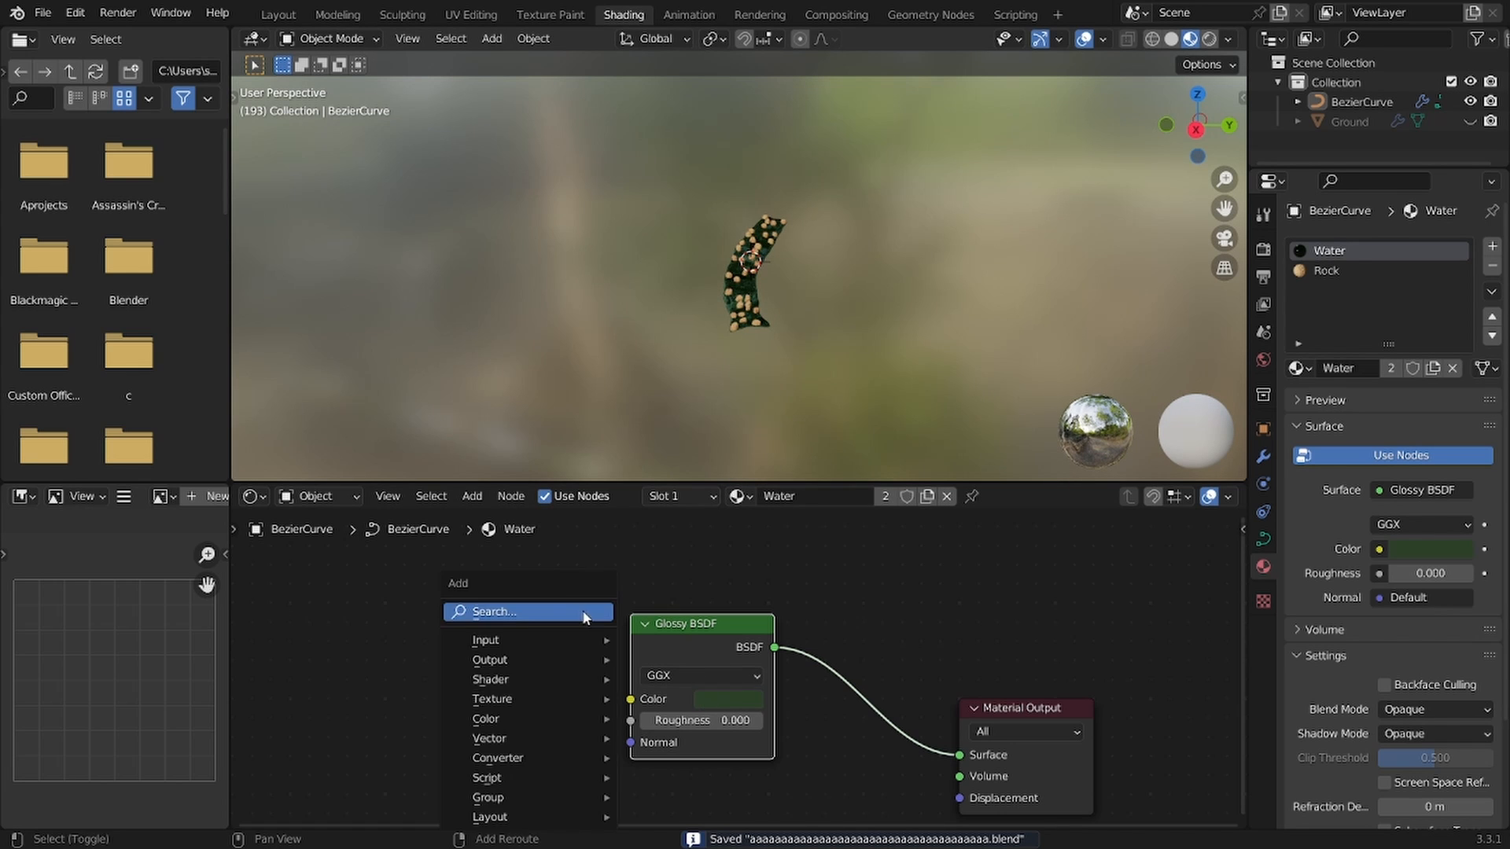
pyautogui.write('bump')
pyautogui.press('Return')
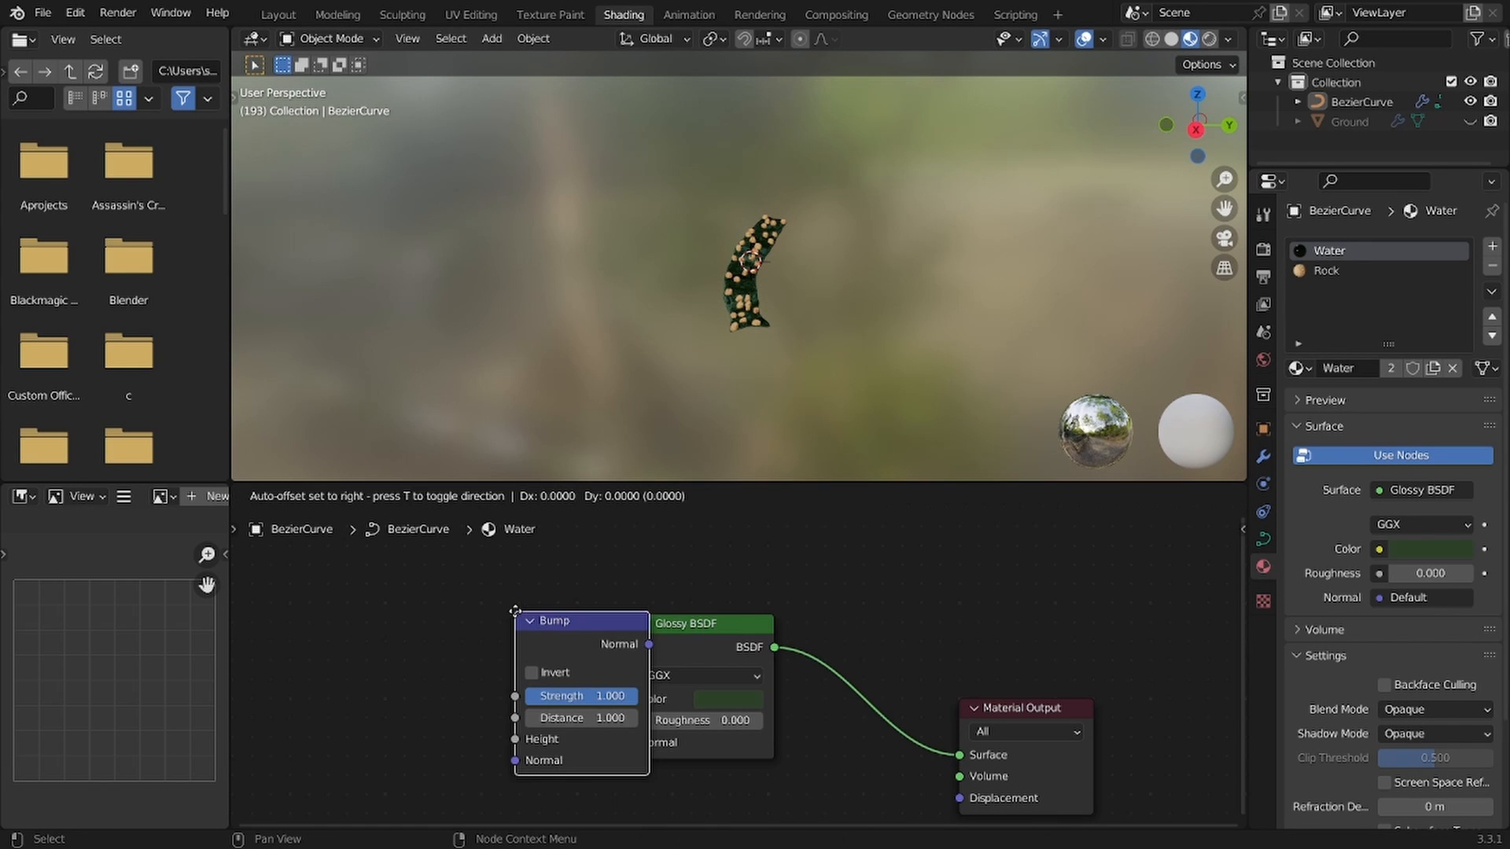
pyautogui.click(577, 665)
pyautogui.moveTo(577, 665); pyautogui.dragTo(634, 742)
# Step: Add a Musgrave Texture and connect its Height output to the Bump node's Height input
pyautogui.moveTo(356, 677); pyautogui.dragTo(669, 591, button='middle')
pyautogui.hotkey('shift', 'a')
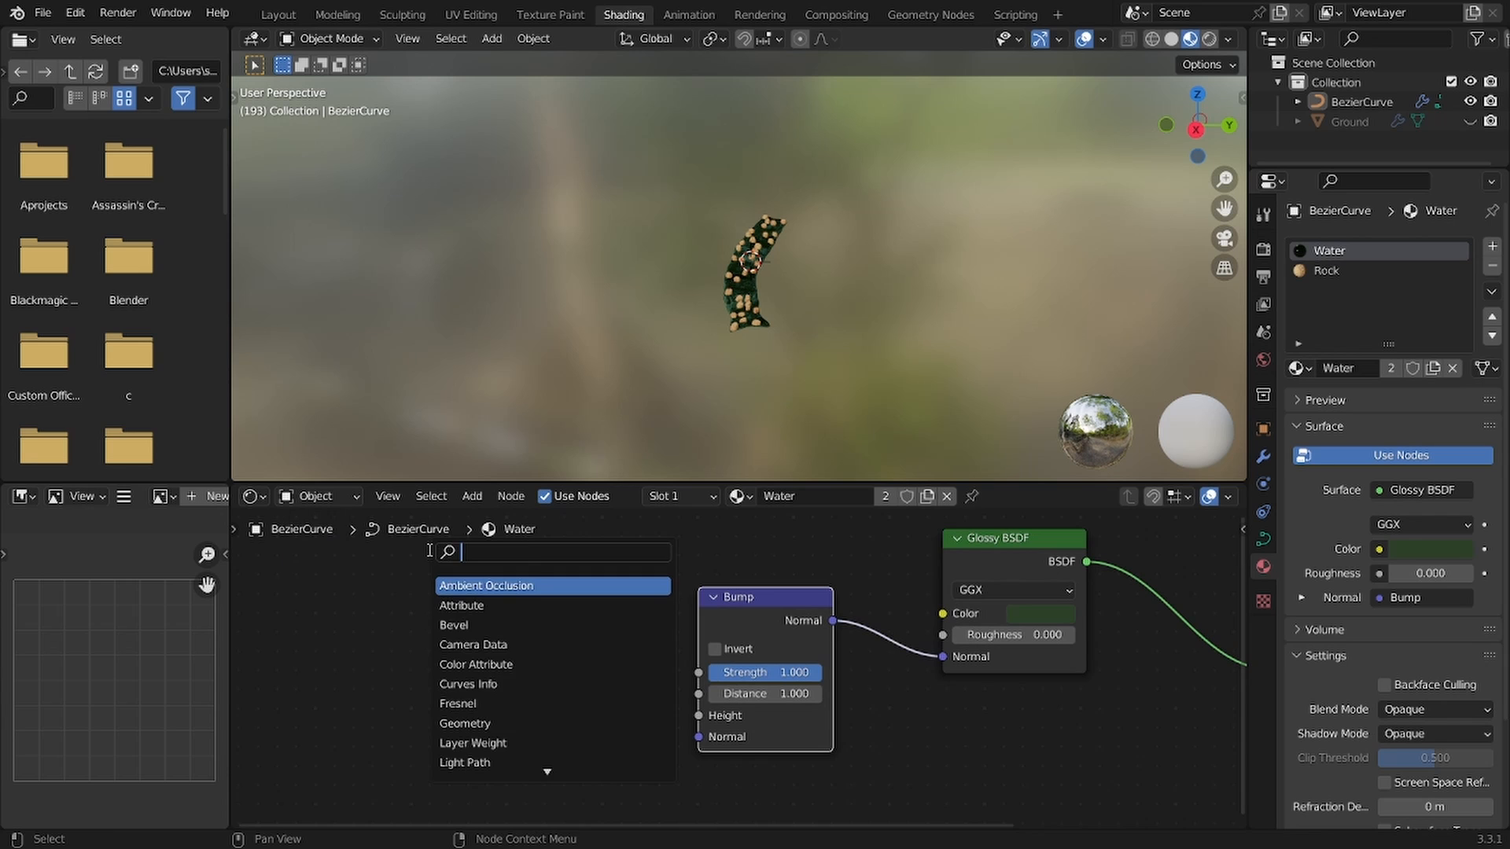
pyautogui.write('mu')
pyautogui.press('Return')
pyautogui.click(515, 706)
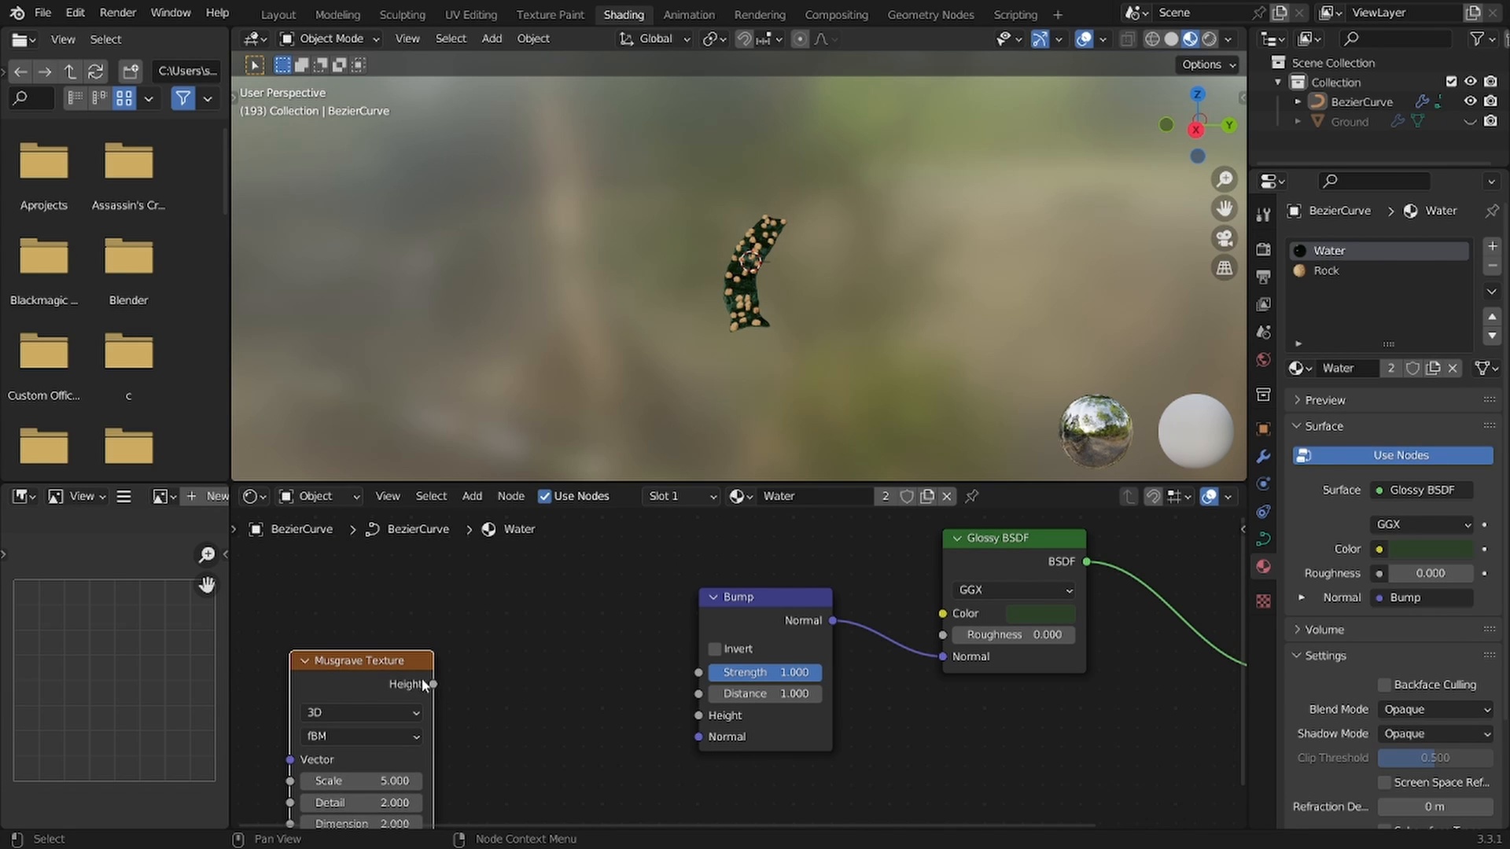
pyautogui.moveTo(433, 685); pyautogui.dragTo(698, 716)
# Step: Set the Musgrave Texture's Scale to 24 and its Detail to 3
pyautogui.scroll(4, 769, 332)
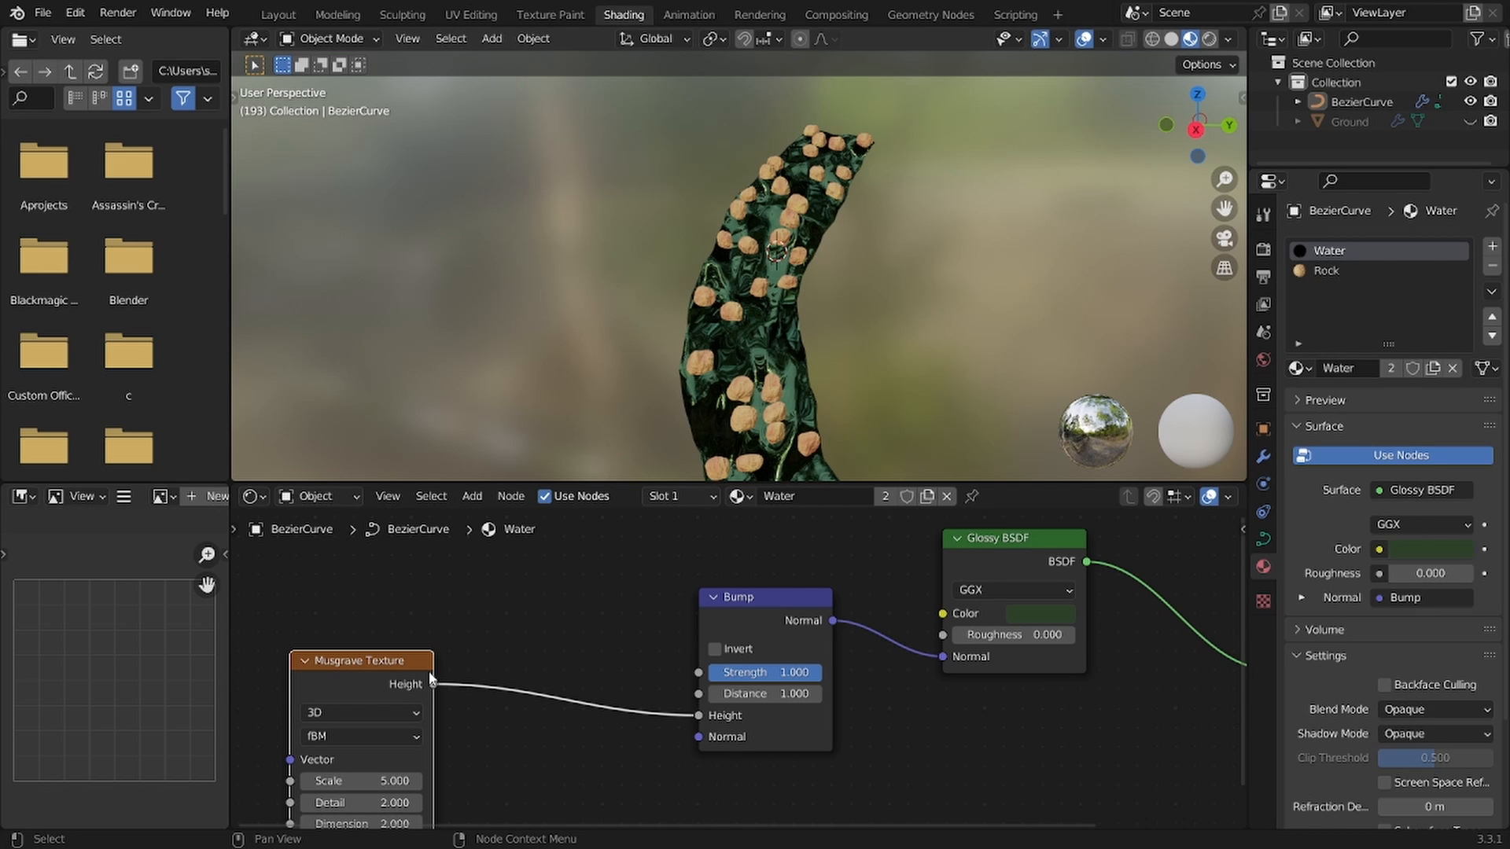
pyautogui.moveTo(348, 781)
pyautogui.mouseDown()
pyautogui.moveTo(413, 781)
pyautogui.moveTo(349, 777)
pyautogui.moveTo(365, 803)
pyautogui.moveTo(401, 803)
pyautogui.moveTo(346, 802)
pyautogui.mouseUp()
pyautogui.scroll(6, 787, 315)
pyautogui.press('Return')
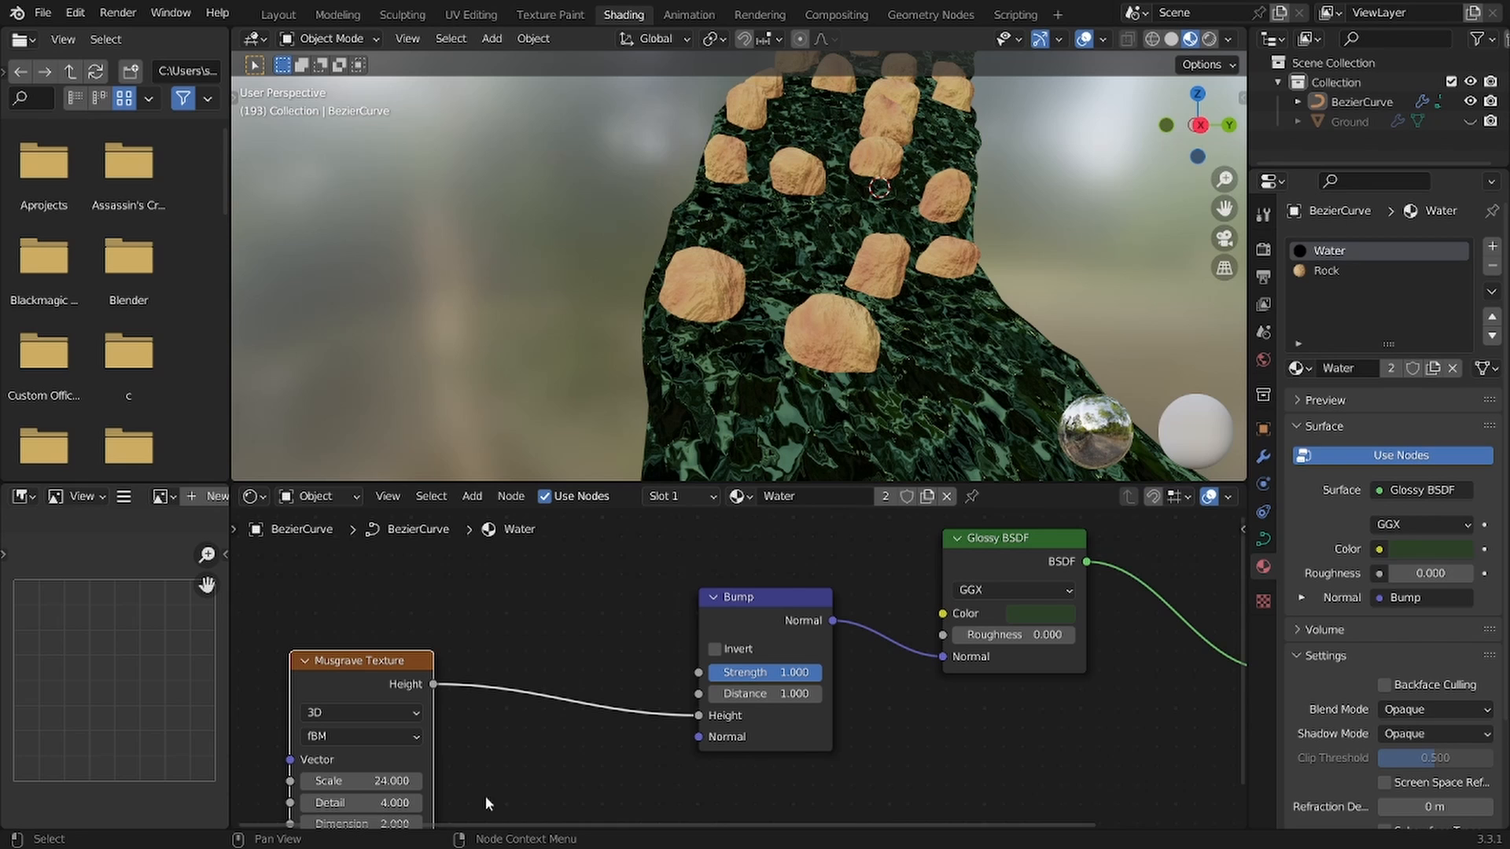
pyautogui.doubleClick(399, 800)
pyautogui.write('3')
pyautogui.press('Return')
# Step: Set the Bump node's Strength to 0.1 and Distance to 0.2, and briefly play the animation
pyautogui.moveTo(794, 679); pyautogui.dragTo(757, 678)
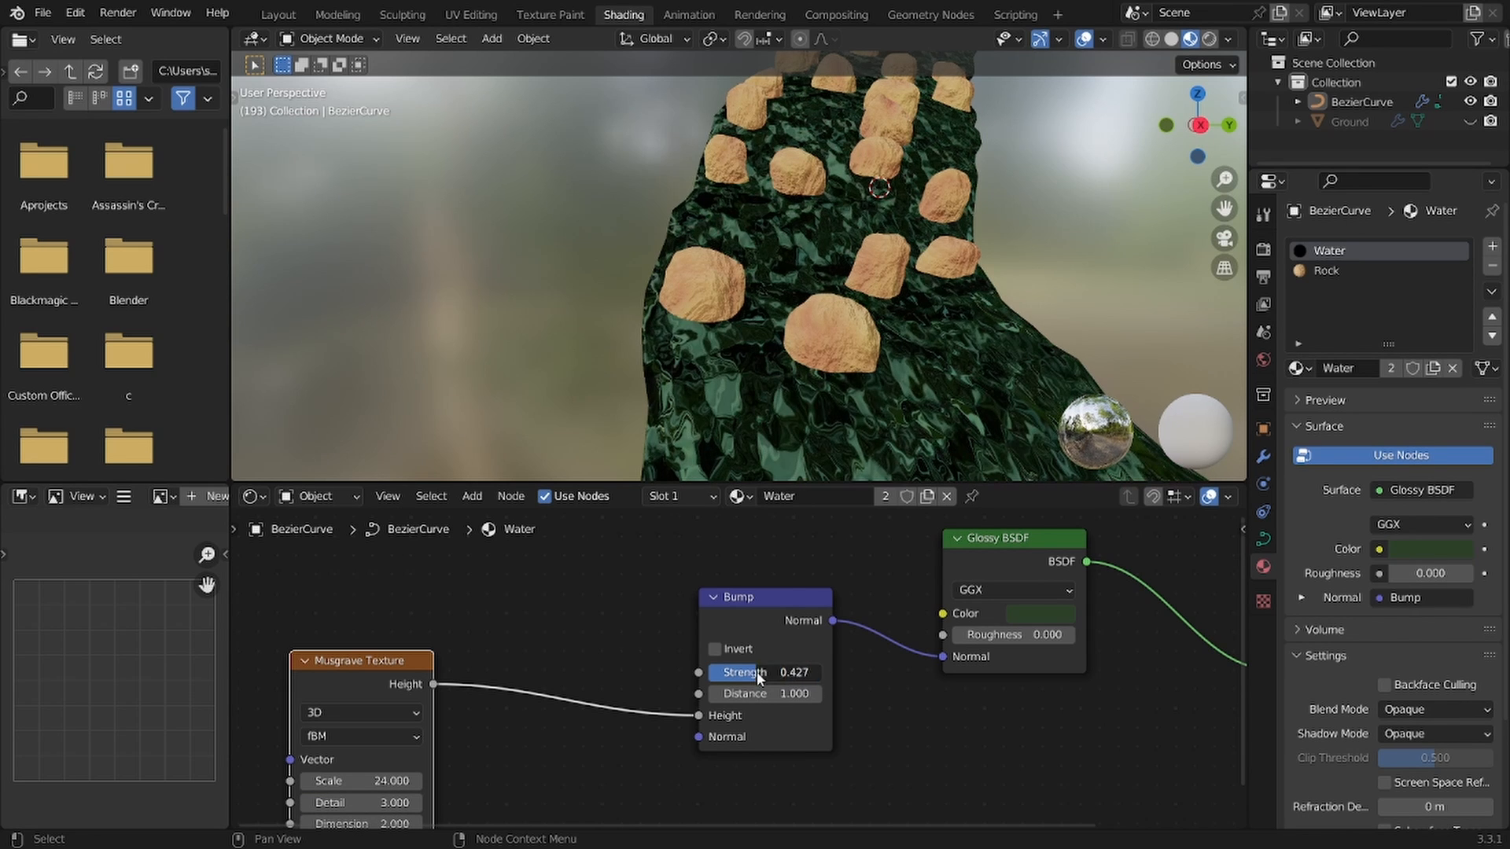
pyautogui.write('0.1')
pyautogui.press('Return')
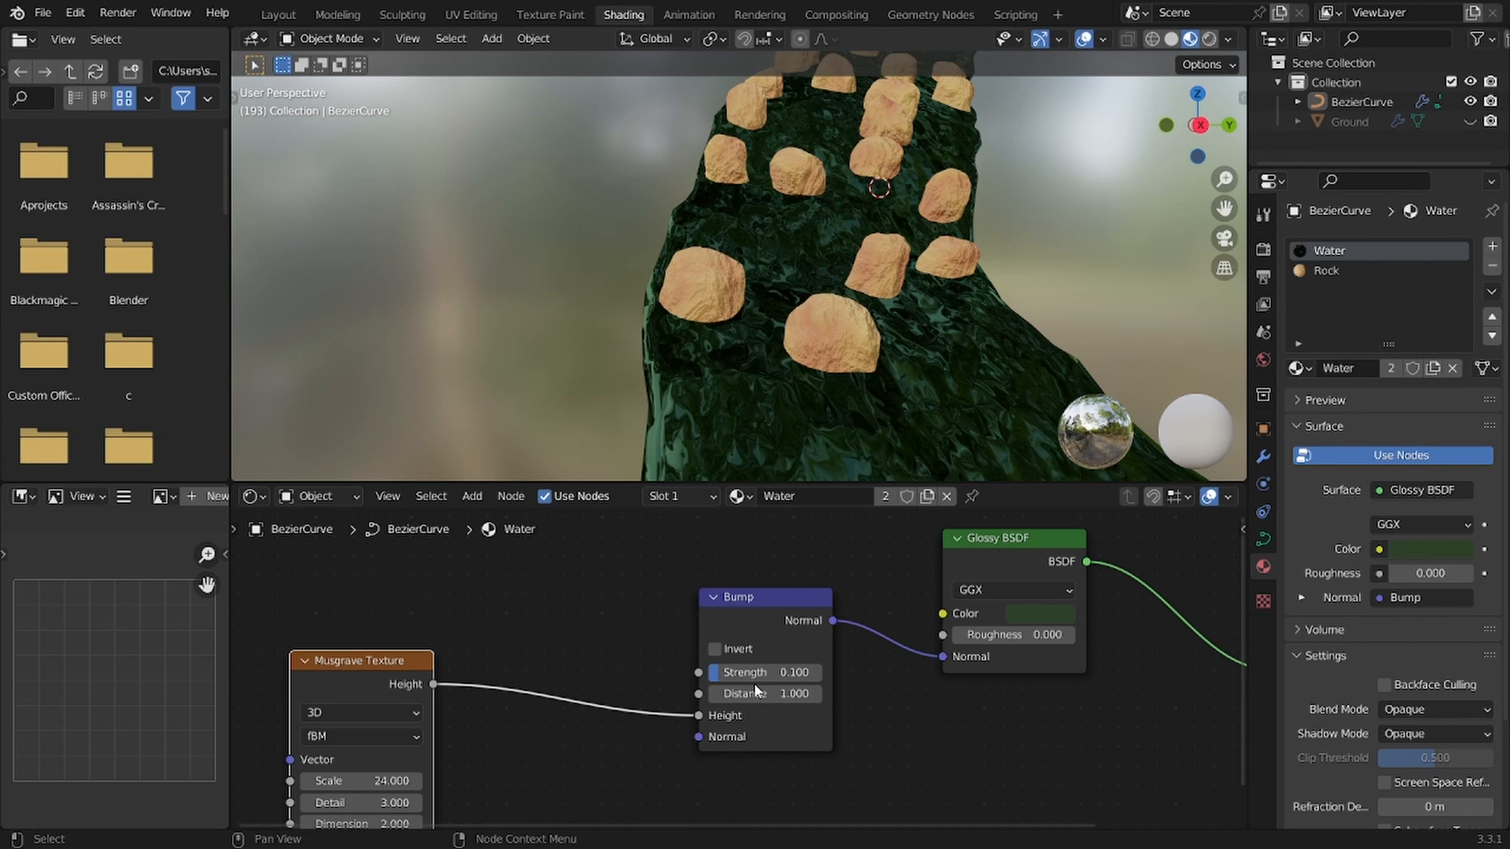
pyautogui.write('.2')
pyautogui.press('Return')
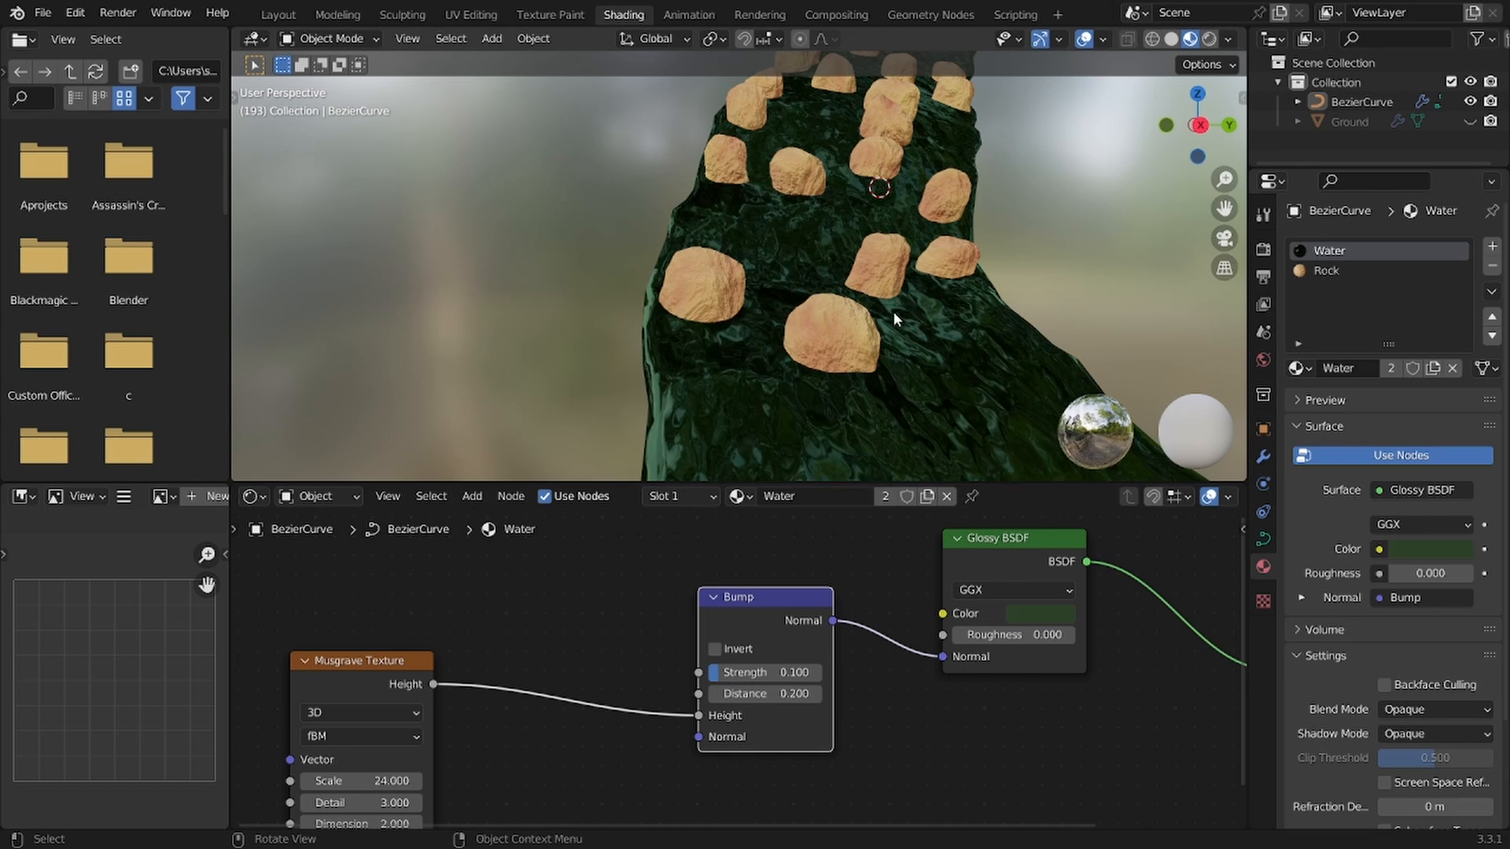
pyautogui.scroll(-4, 894, 311)
pyautogui.press('space')
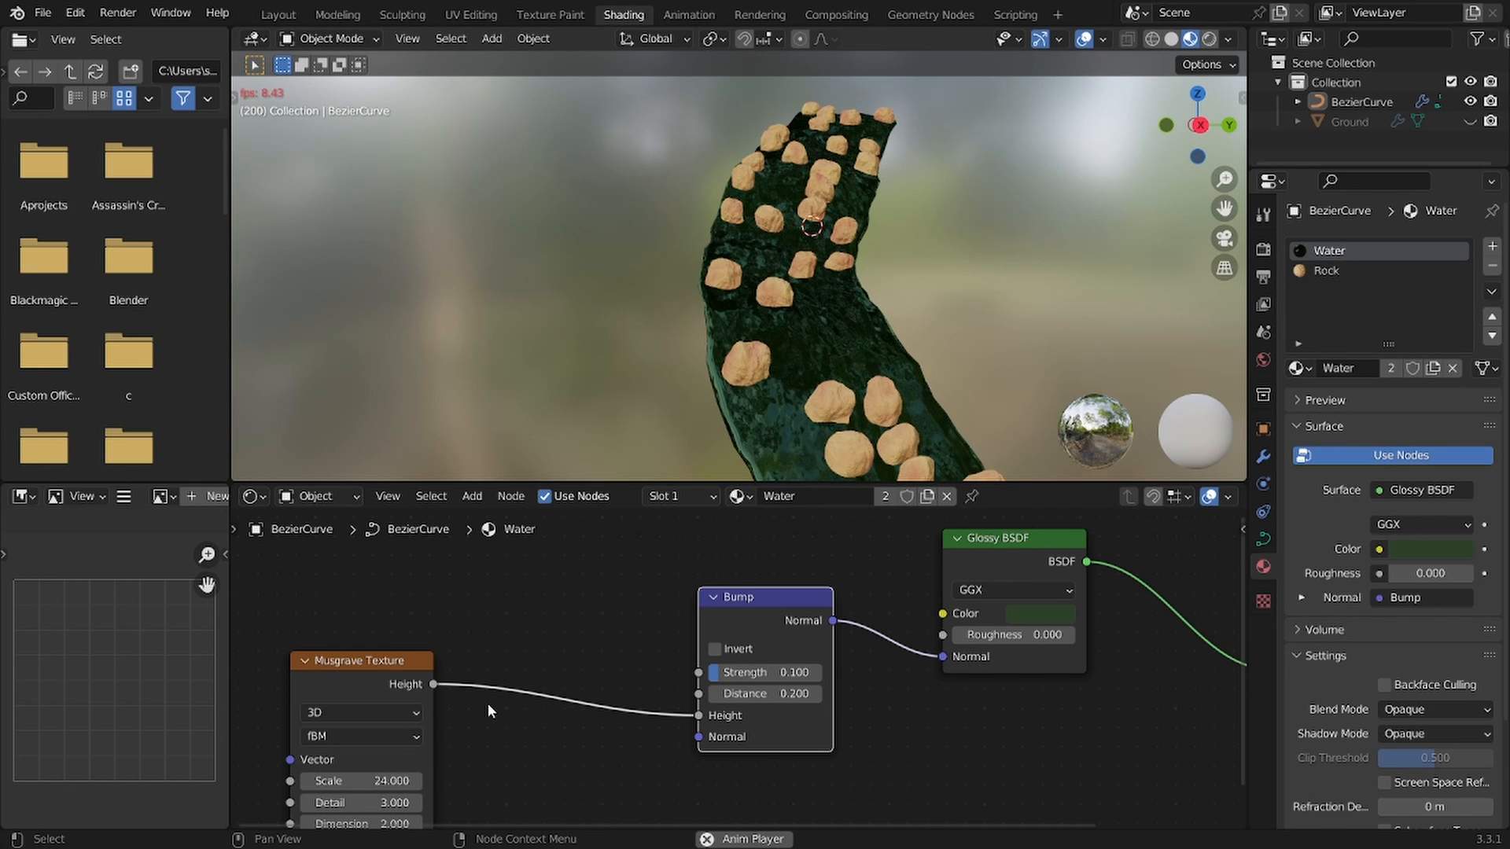
pyautogui.press('space')
# Step: Feed the Texture Coordinate's Object output straight into the Musgrave Texture without a Mapping node, and reduce the texture's Scale to 6.2
pyautogui.moveTo(487, 704); pyautogui.dragTo(758, 630, button='middle')
pyautogui.click(679, 642)
pyautogui.click(628, 603)
pyautogui.click(628, 602)
pyautogui.hotkey('ctrl', 't')
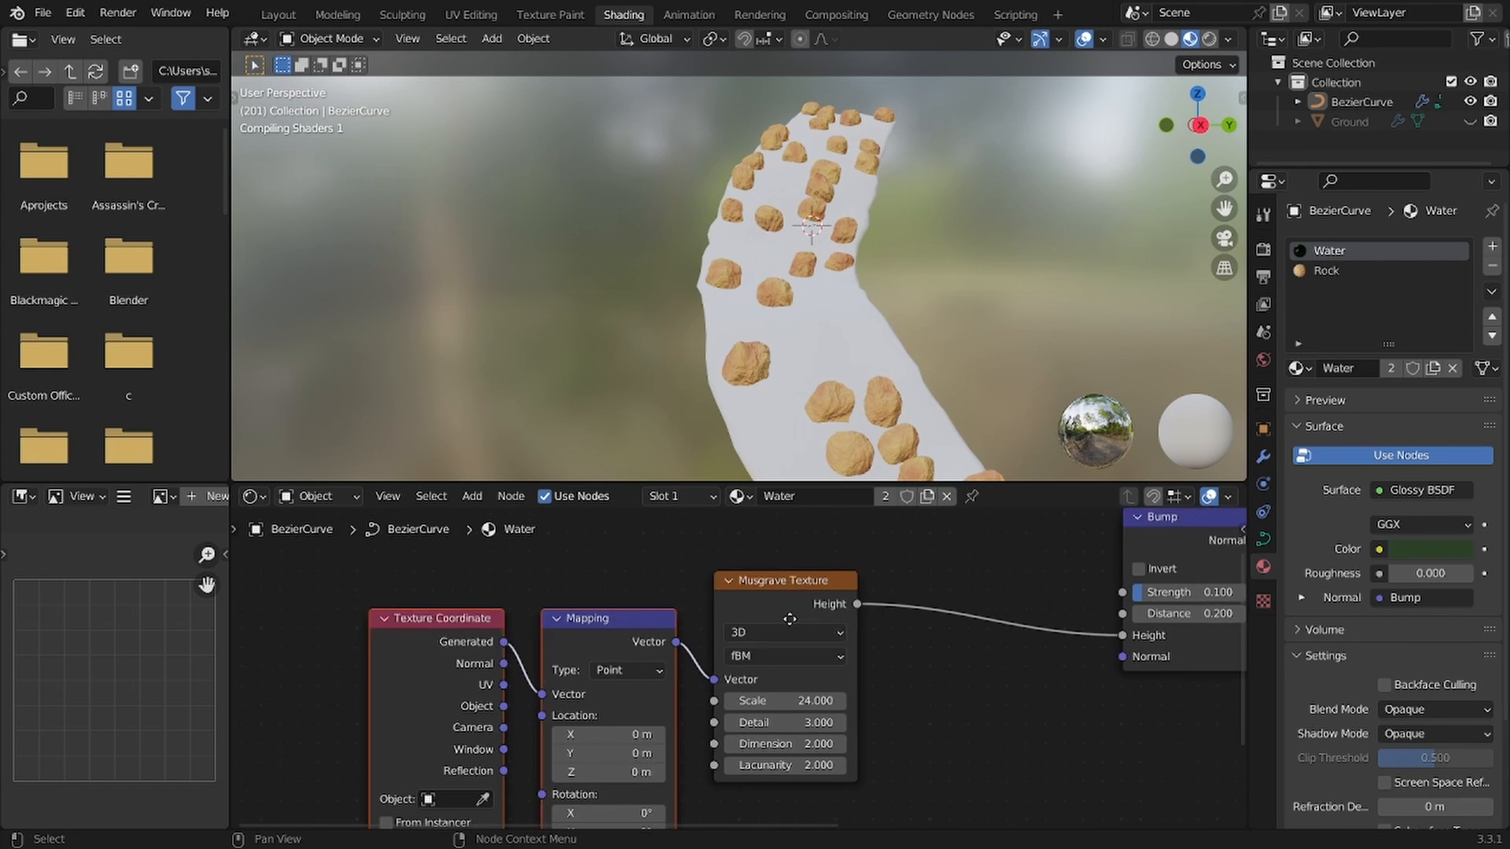
pyautogui.moveTo(539, 704); pyautogui.dragTo(580, 694)
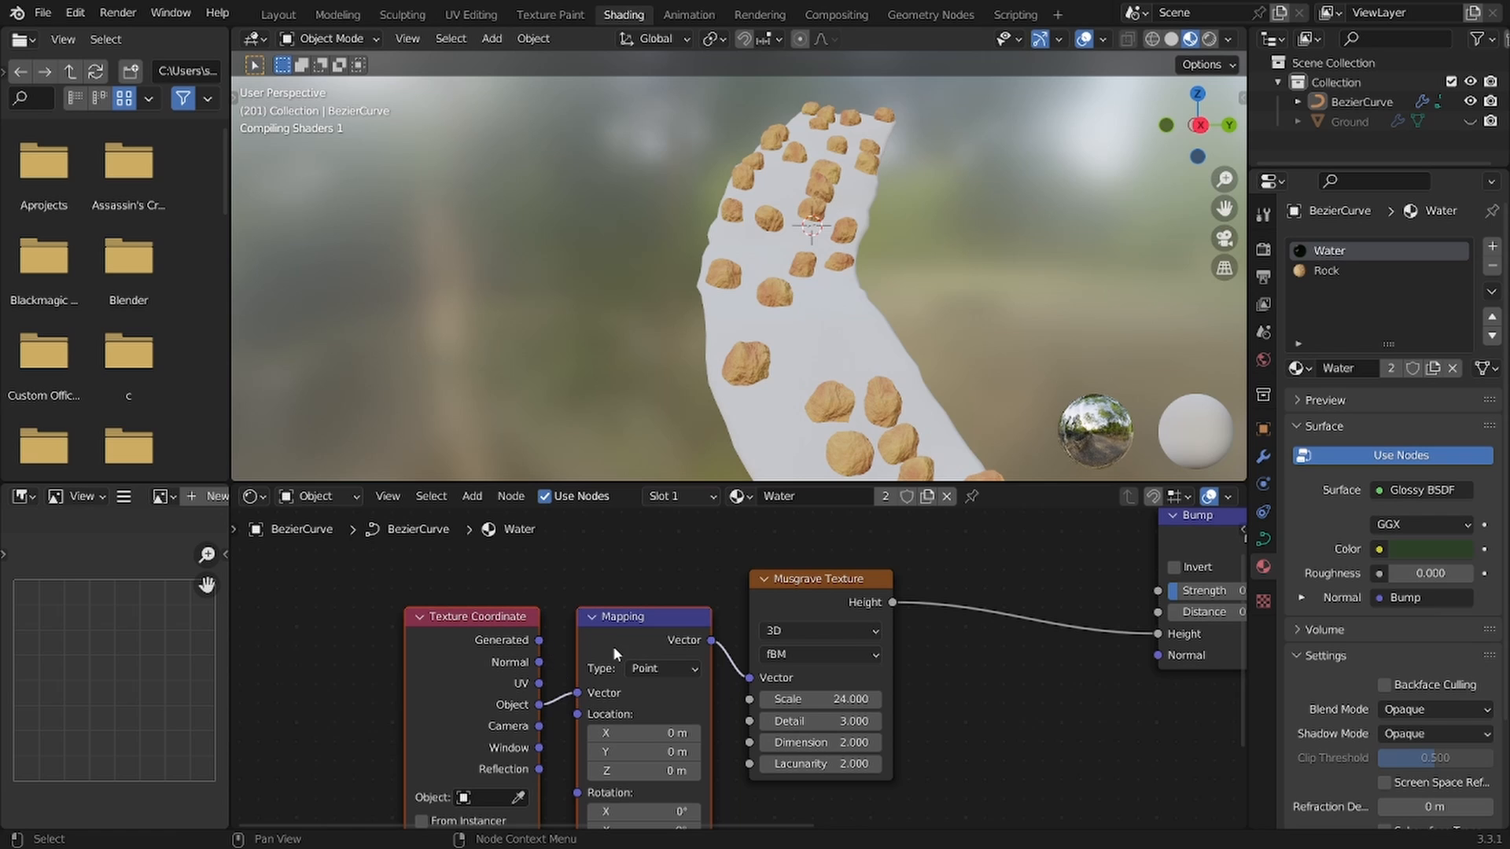
pyautogui.click(611, 645)
pyautogui.hotkey('ctrl', 'x')
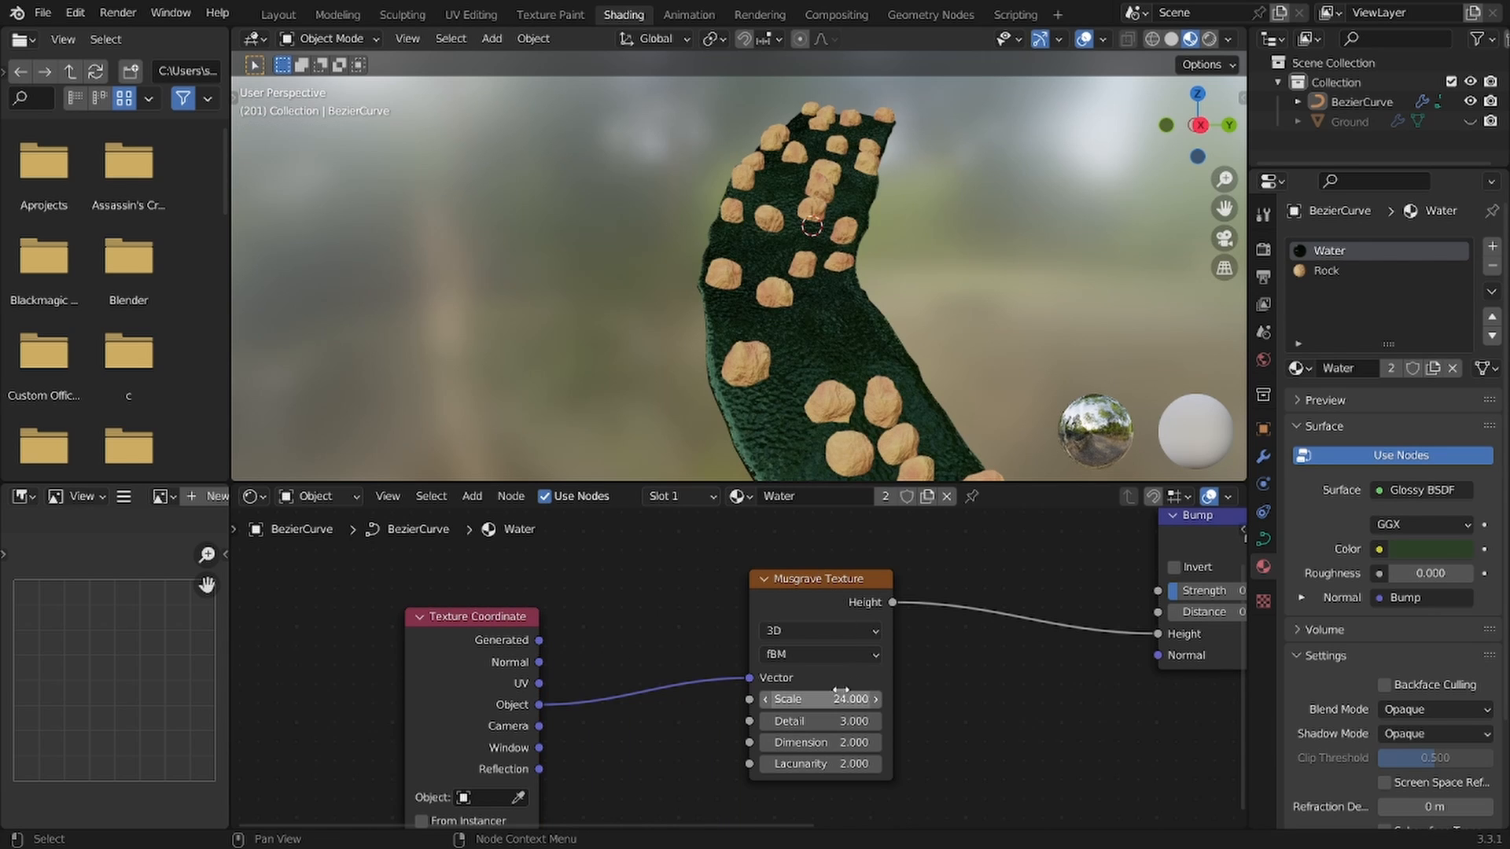
pyautogui.moveTo(836, 694); pyautogui.dragTo(775, 695)
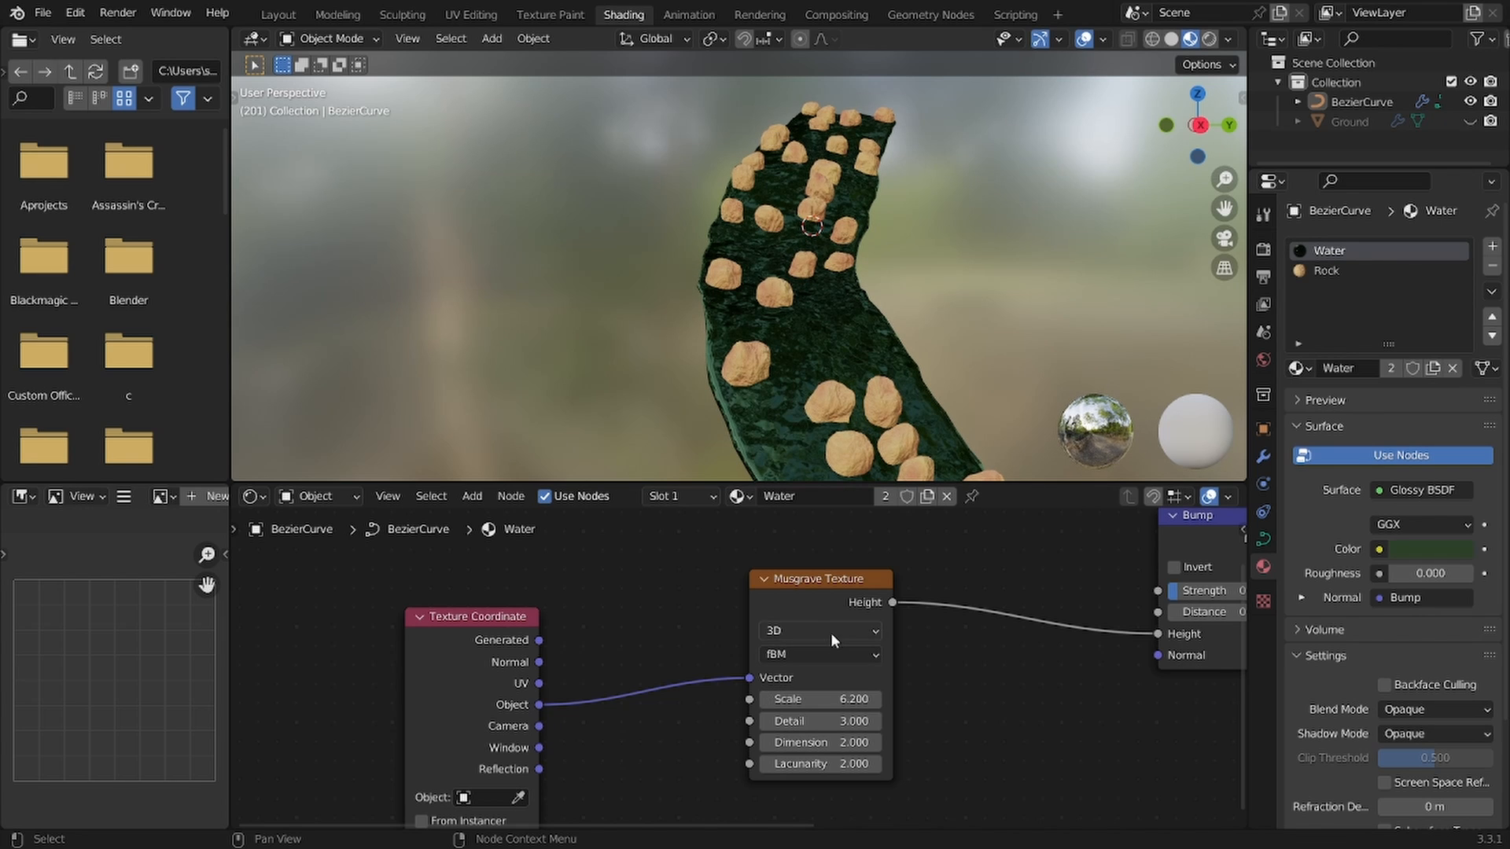
# Step: Insert a Vector Math node set to Add between the Texture Coordinate and the Musgrave Texture
pyautogui.hotkey('shift', 'a')
pyautogui.write('vec')
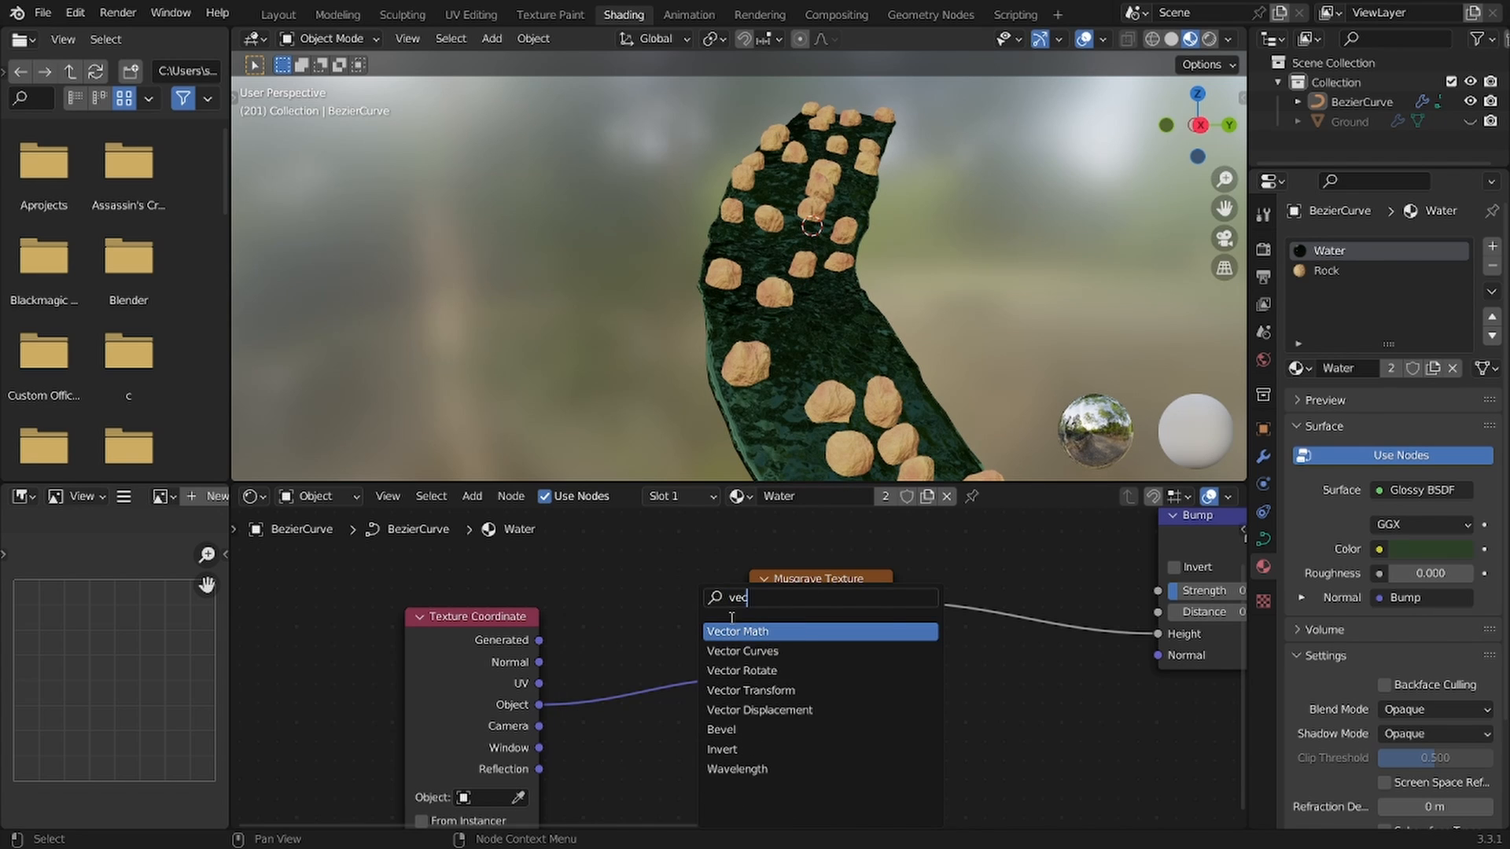
pyautogui.press('Return')
pyautogui.click(712, 542)
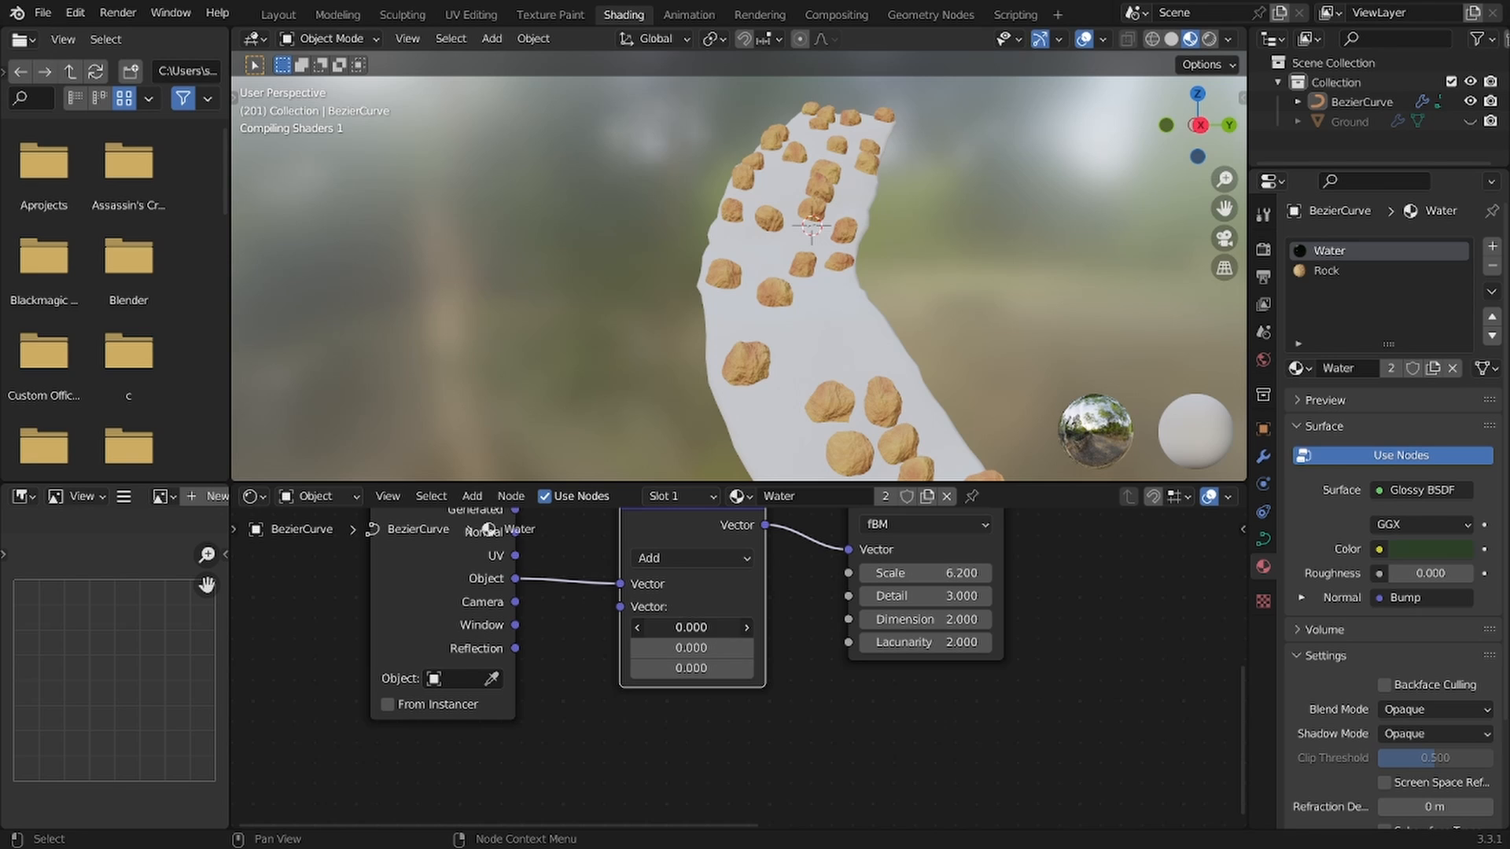
# Step: Animate the X value of the Vector Math node's second vector with the expression #frame/-100
pyautogui.moveTo(679, 626); pyautogui.dragTo(656, 625)
pyautogui.rightClick(657, 625)
pyautogui.scroll(1, 734, 219)
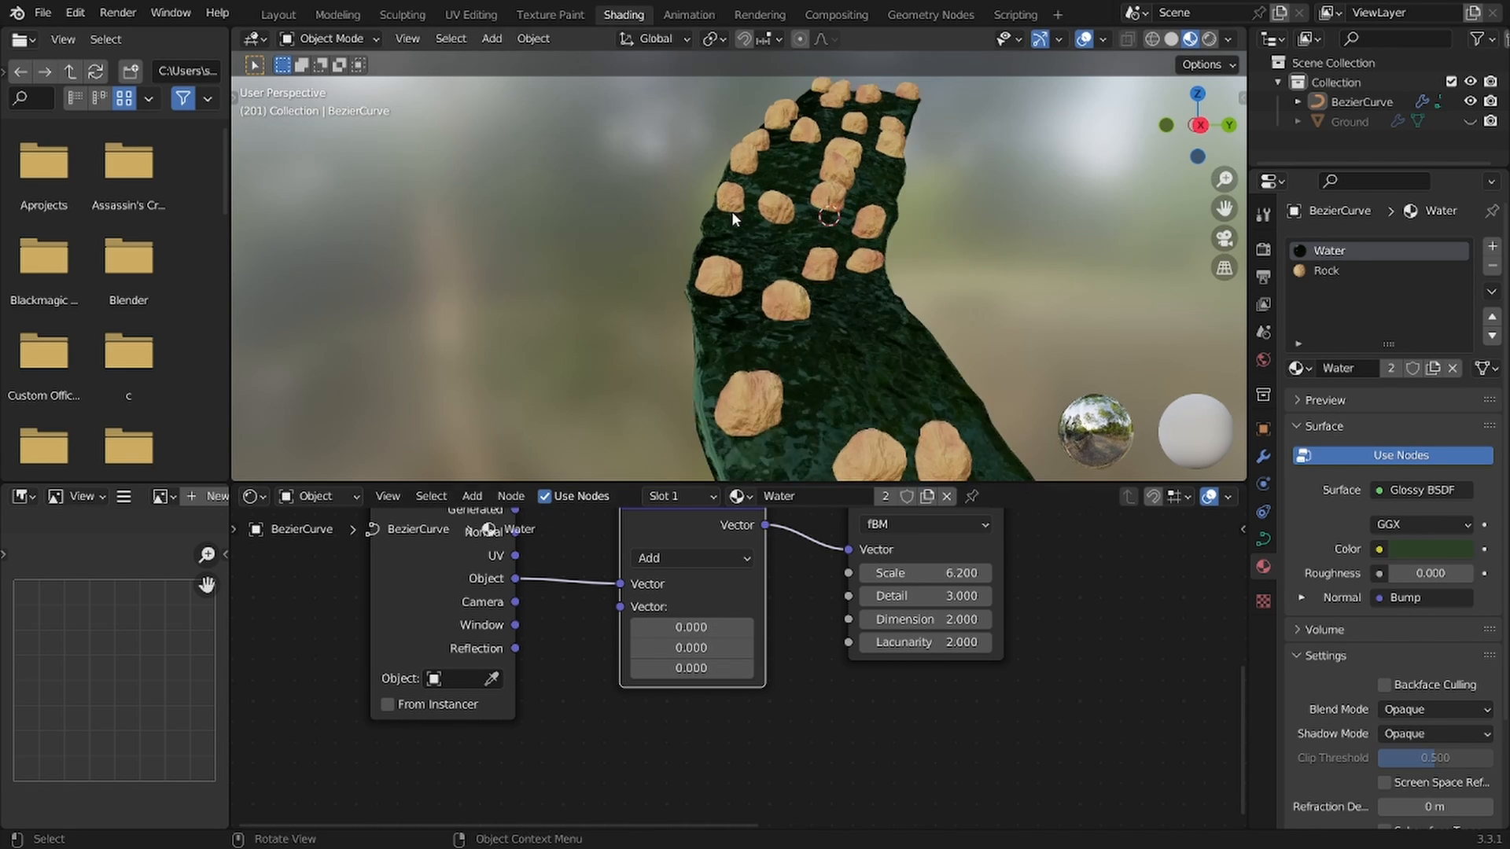
pyautogui.moveTo(731, 212); pyautogui.dragTo(475, 342, button='middle')
pyautogui.scroll(1, 551, 346)
pyautogui.moveTo(702, 626); pyautogui.dragTo(665, 627)
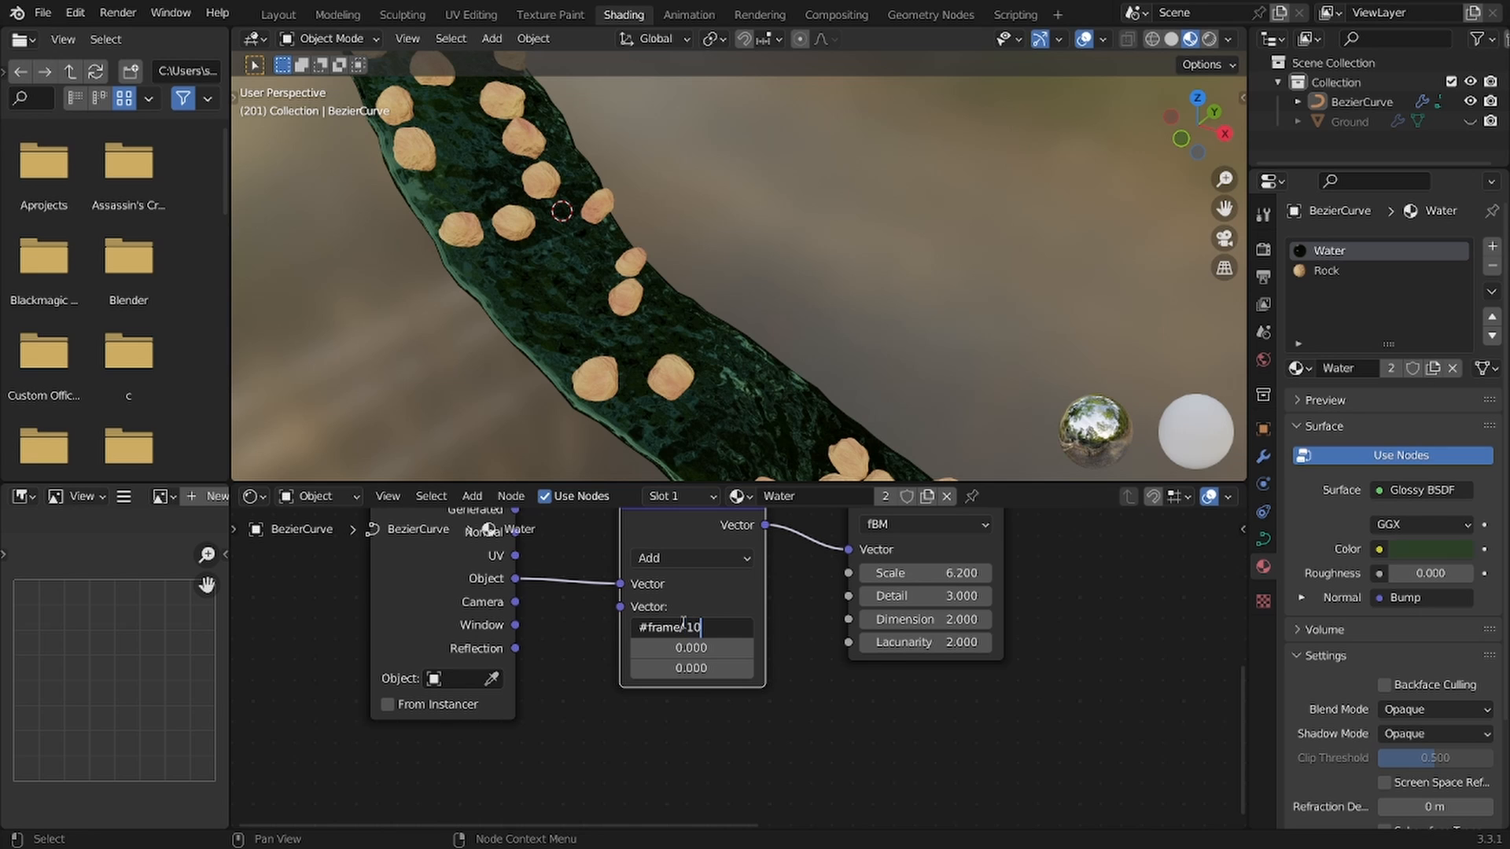
pyautogui.write('0')
pyautogui.press('Return')
# Step: Play back the animation to check the water's flow direction from another angle, and save the file
pyautogui.press('space')
pyautogui.press('space')
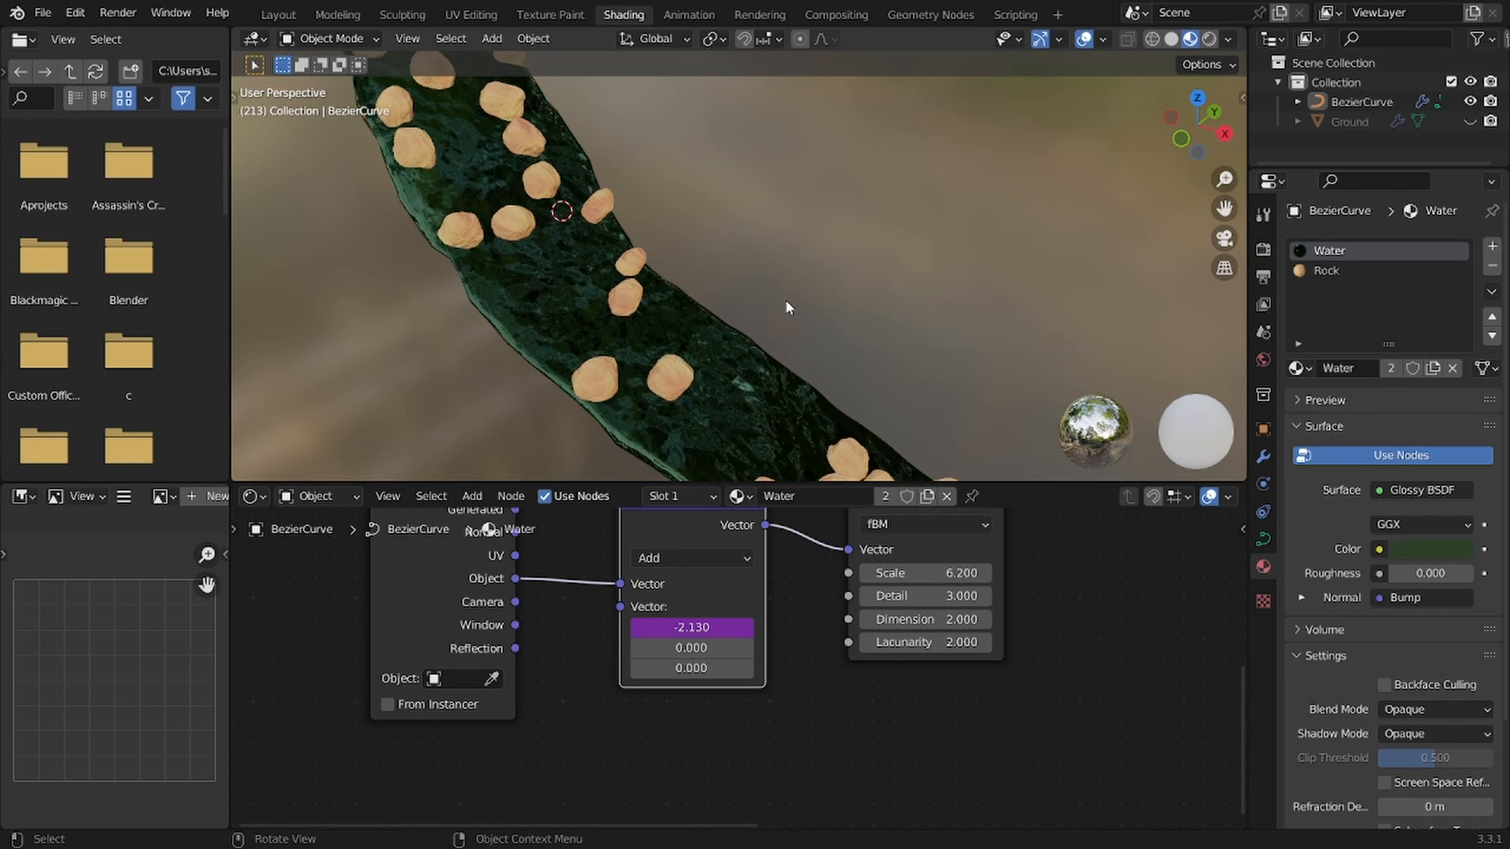
pyautogui.moveTo(786, 299); pyautogui.dragTo(687, 313, button='middle')
pyautogui.press('space')
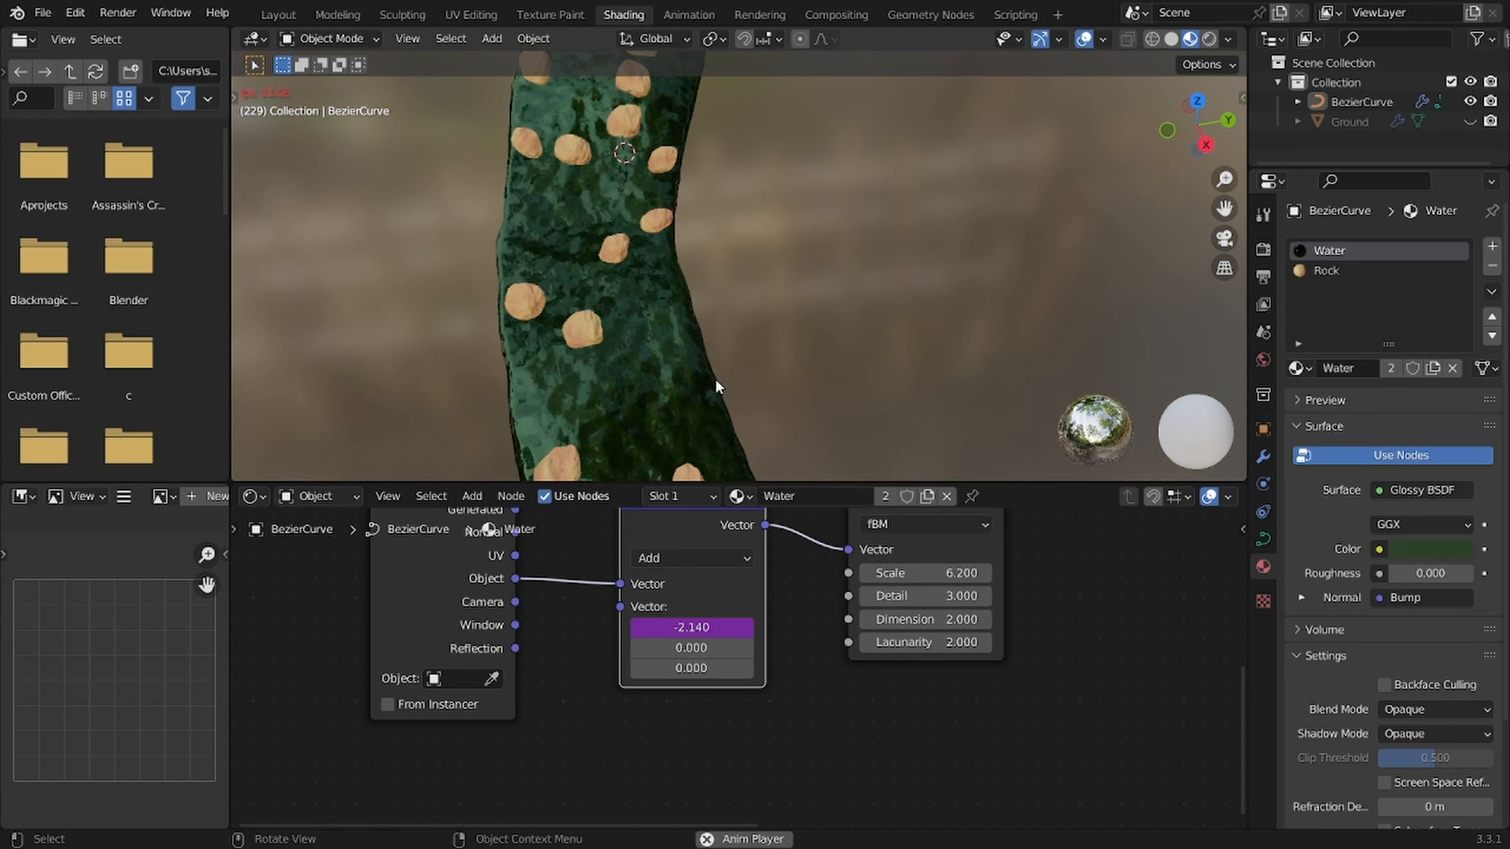
pyautogui.moveTo(715, 378); pyautogui.dragTo(744, 318, button='middle')
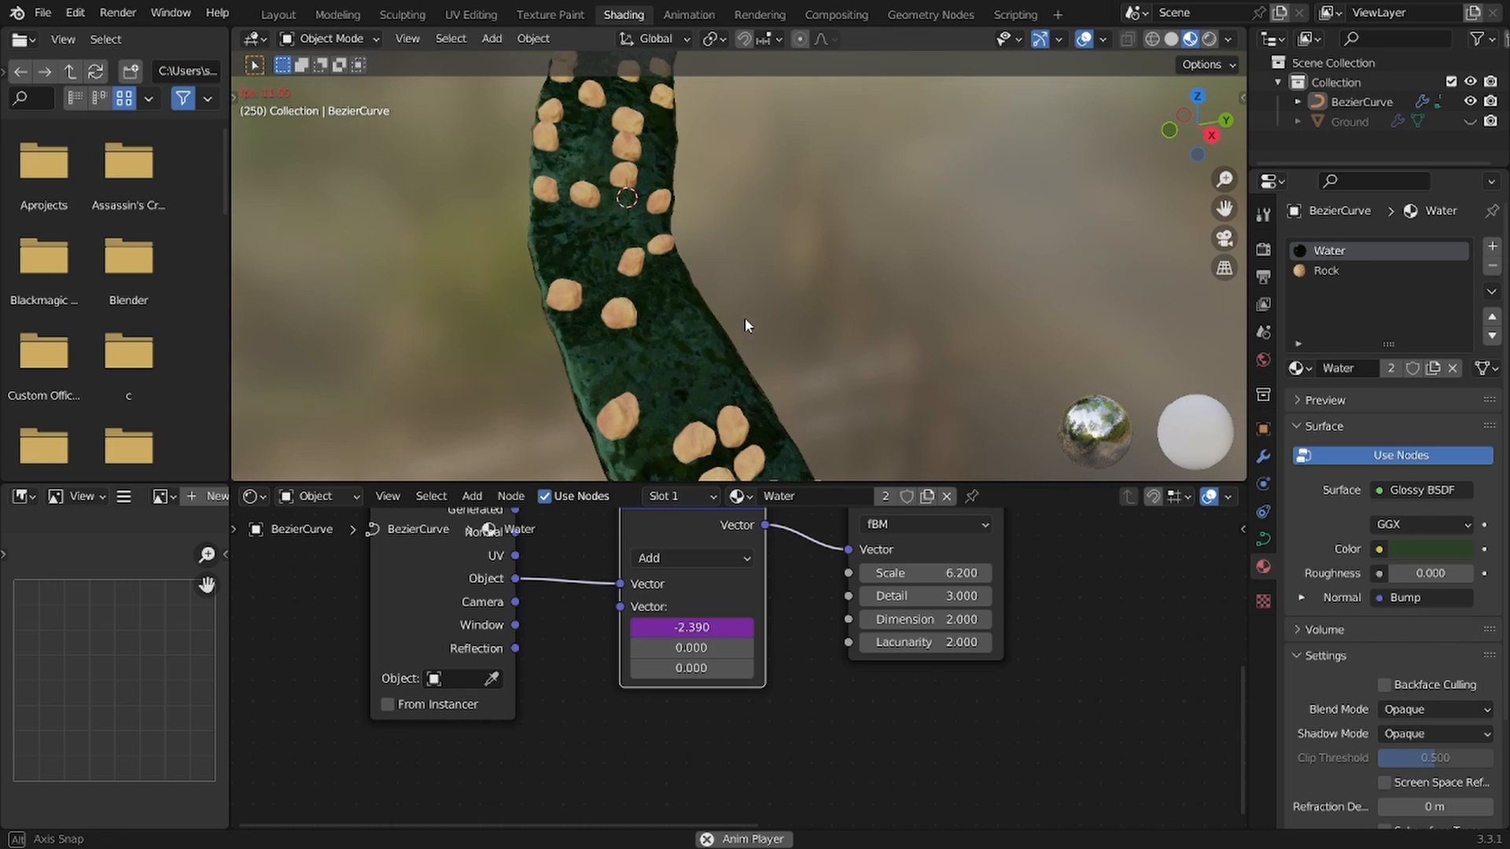
pyautogui.press('space')
pyautogui.hotkey('ctrl', 's')
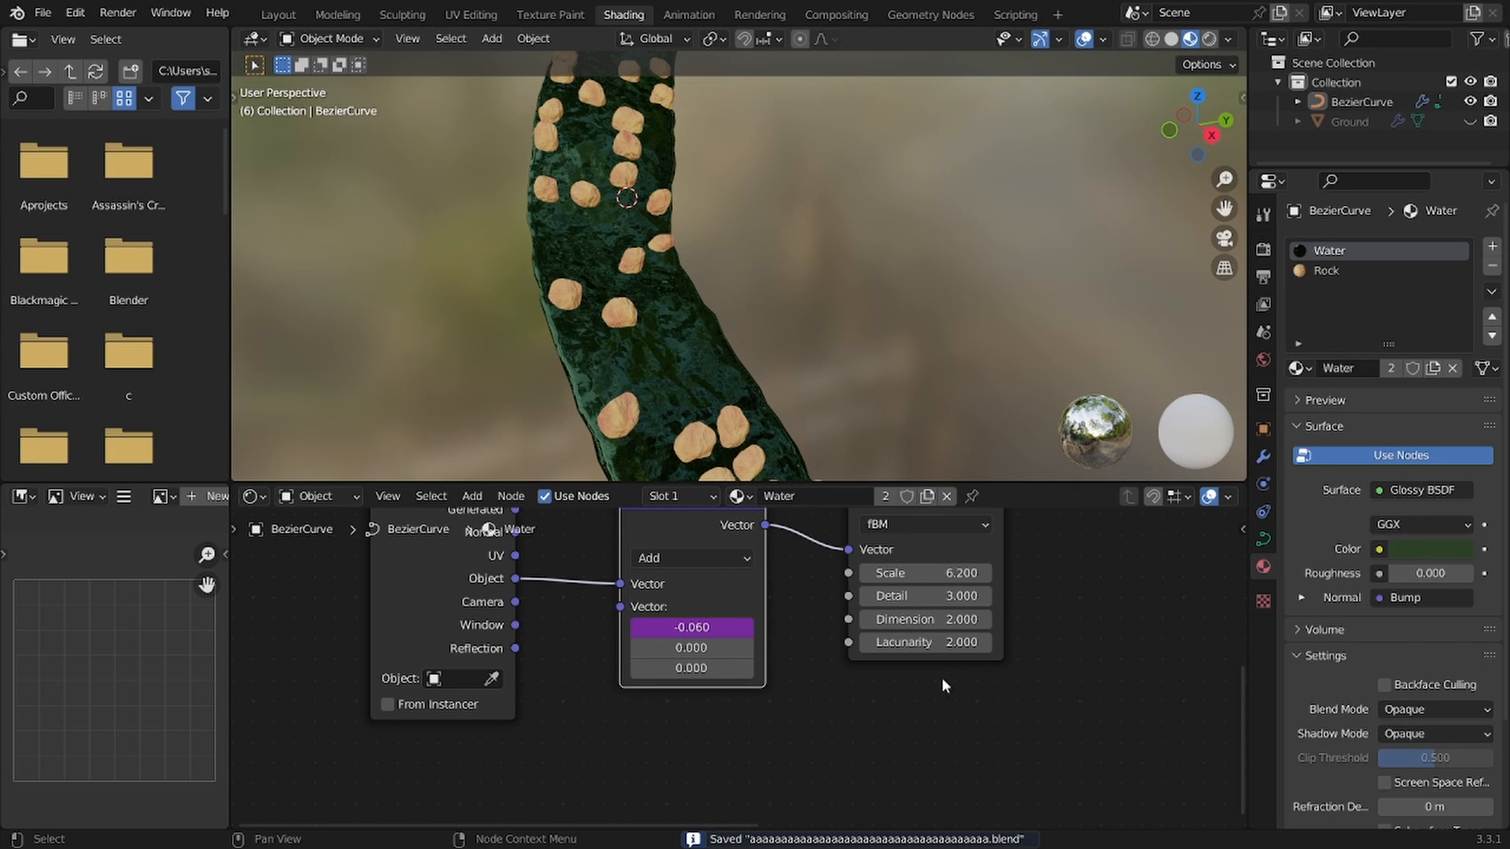
# Step: Review the Water node setup and play the animation again to examine the flowing ripples close up
pyautogui.scroll(-12, 929, 568)
pyautogui.moveTo(985, 578); pyautogui.dragTo(912, 645, button='middle')
pyautogui.scroll(4, 910, 641)
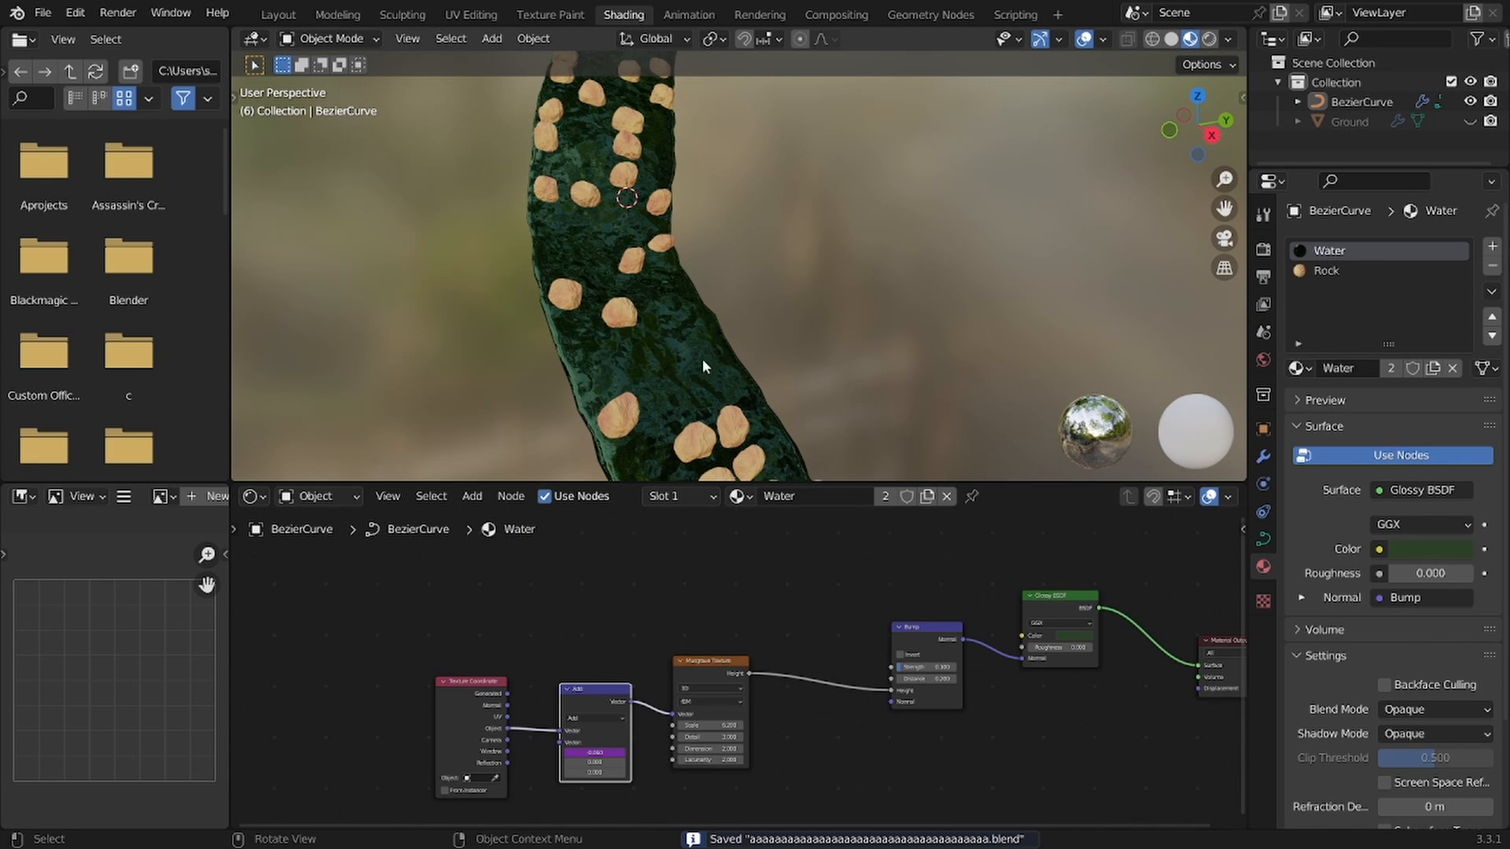
pyautogui.scroll(5, 692, 314)
pyautogui.keyDown('shift'); pyautogui.moveTo(684, 259); pyautogui.dragTo(761, 287, button='middle'); pyautogui.keyUp('shift')
pyautogui.press('space')
pyautogui.press('space')
pyautogui.scroll(-1, 764, 719)
# Step: Add a Wave Texture below the Musgrave branch, with its Vector fed by the Texture Coordinate's Object output
pyautogui.moveTo(764, 720); pyautogui.dragTo(838, 616, button='middle')
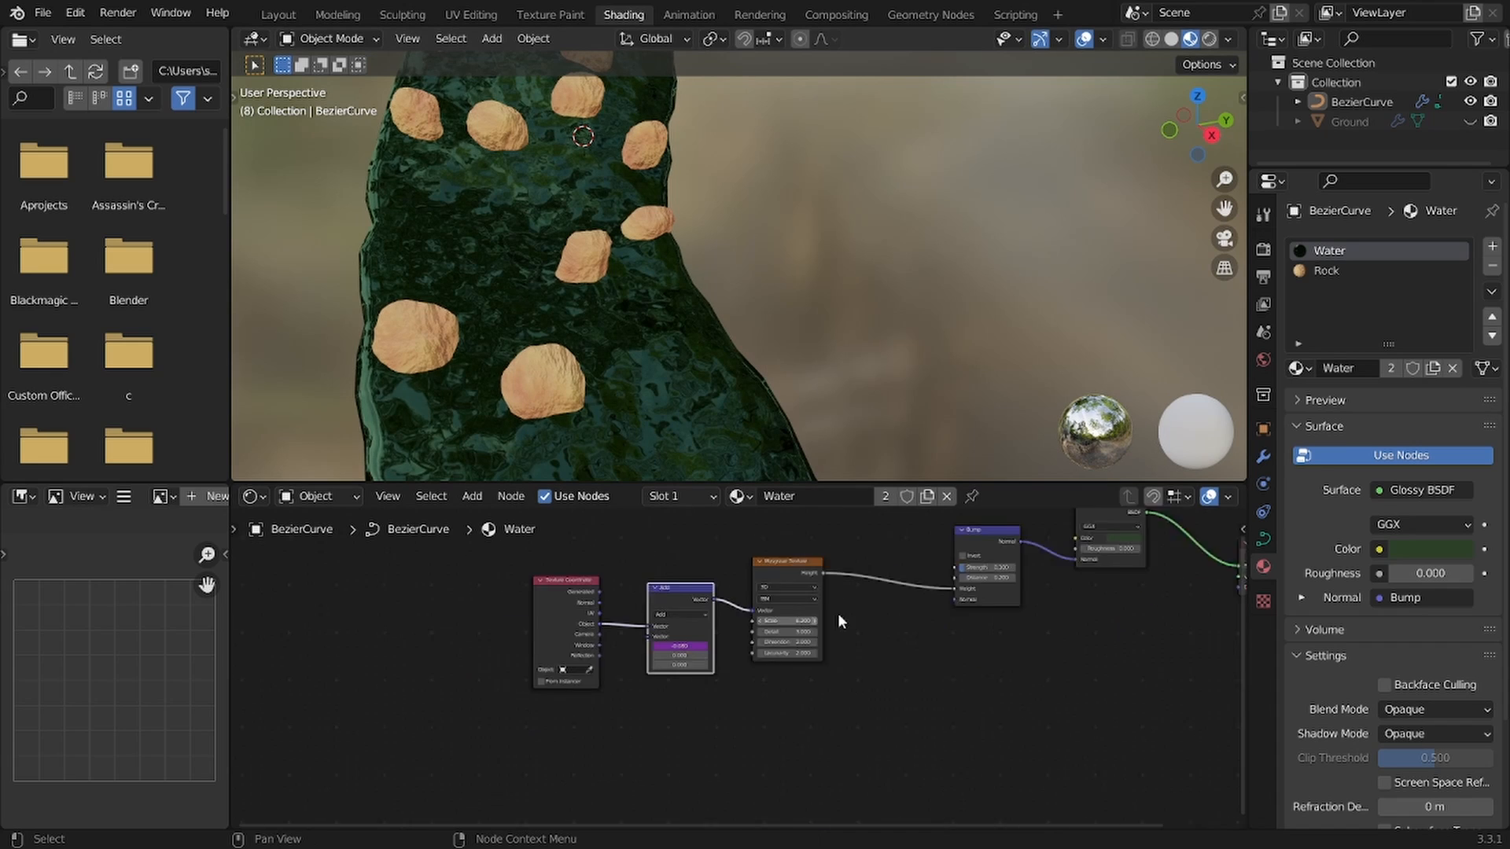
pyautogui.scroll(3, 646, 692)
pyautogui.moveTo(589, 606); pyautogui.dragTo(662, 676)
pyautogui.write('wave')
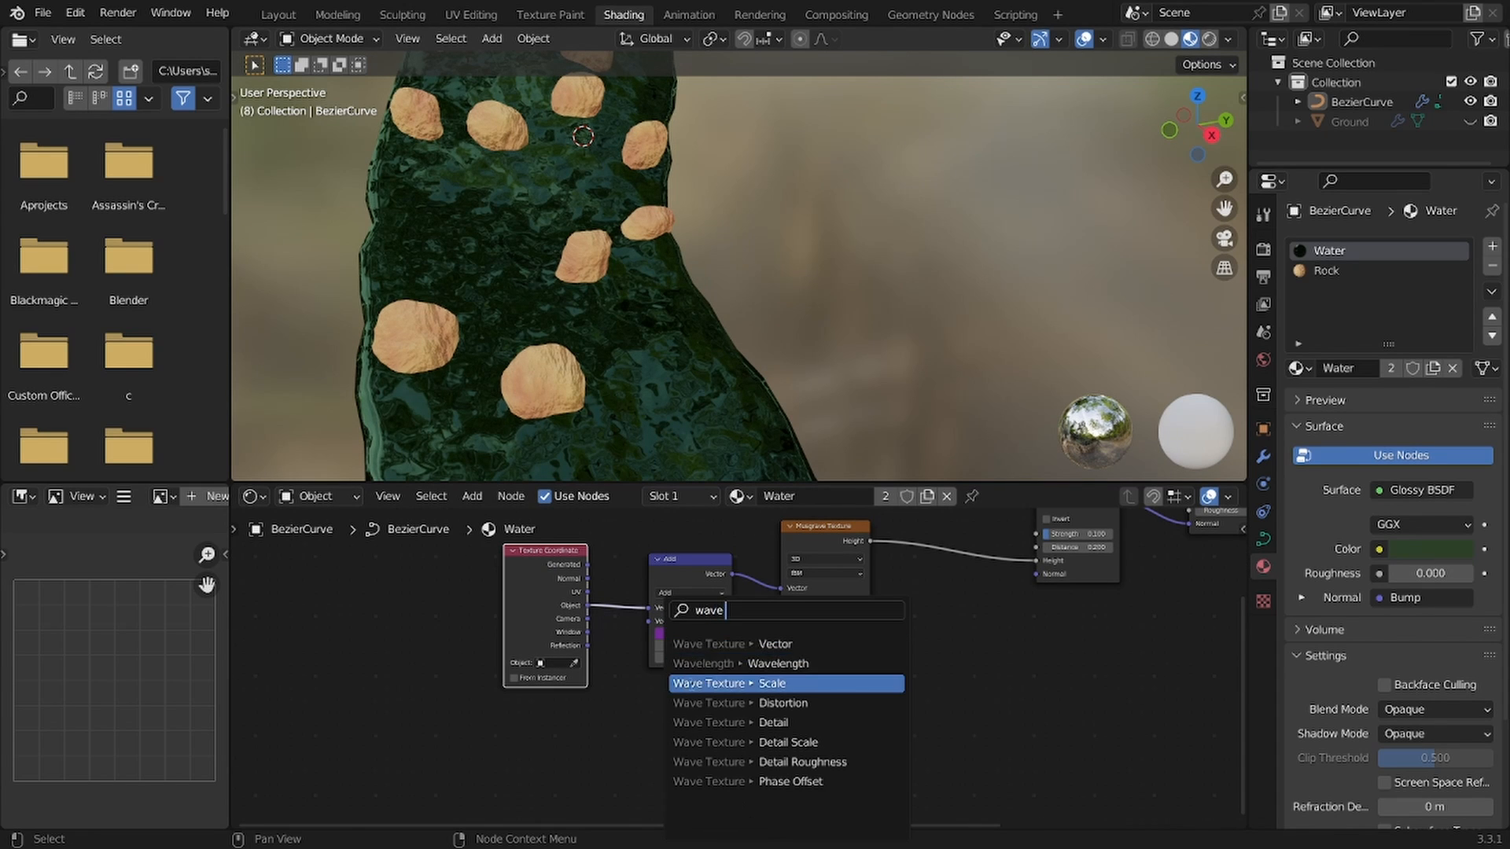
pyautogui.click(694, 646)
pyautogui.click(730, 679)
# Step: Insert a MixRGB node between the Musgrave Texture and the Bump node and set its blending mode to Add
pyautogui.moveTo(979, 536); pyautogui.dragTo(883, 574, button='middle')
pyautogui.hotkey('shift', 'a')
pyautogui.click(881, 573)
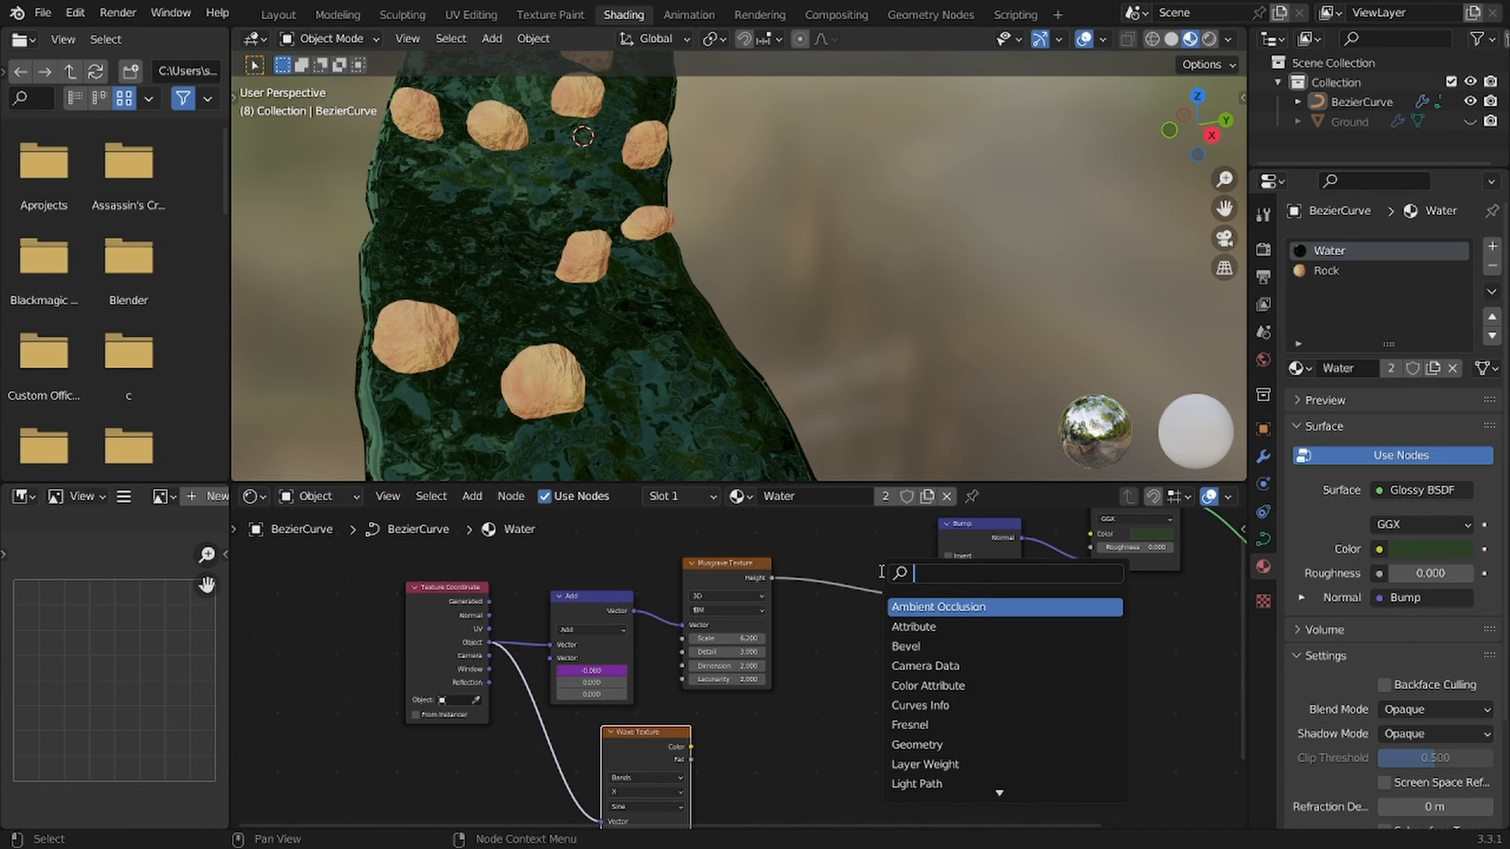
pyautogui.write('mix')
pyautogui.press('Return')
pyautogui.click(887, 607)
pyautogui.click(888, 608)
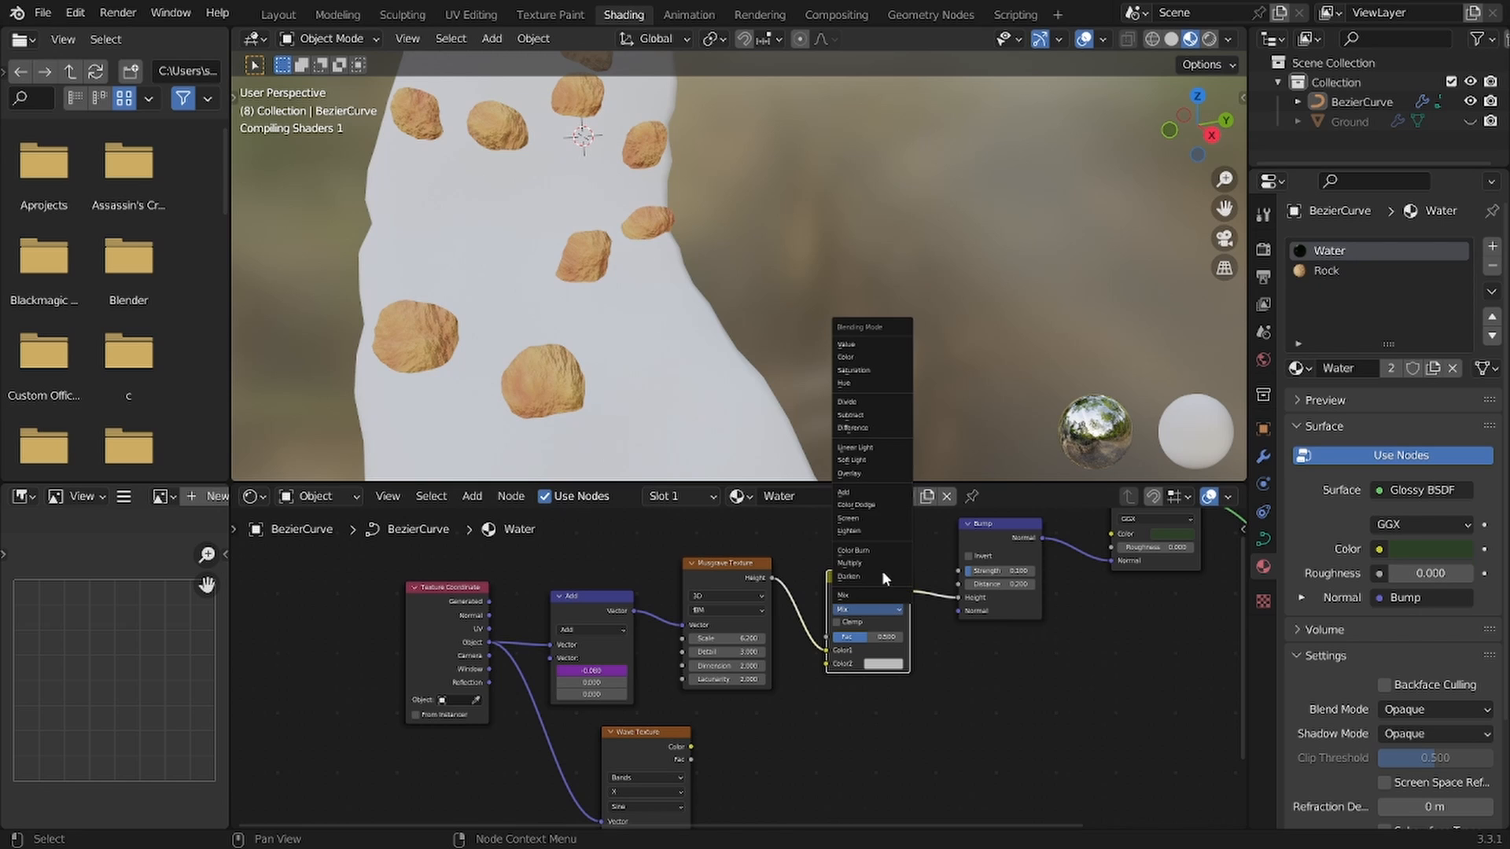
pyautogui.click(865, 494)
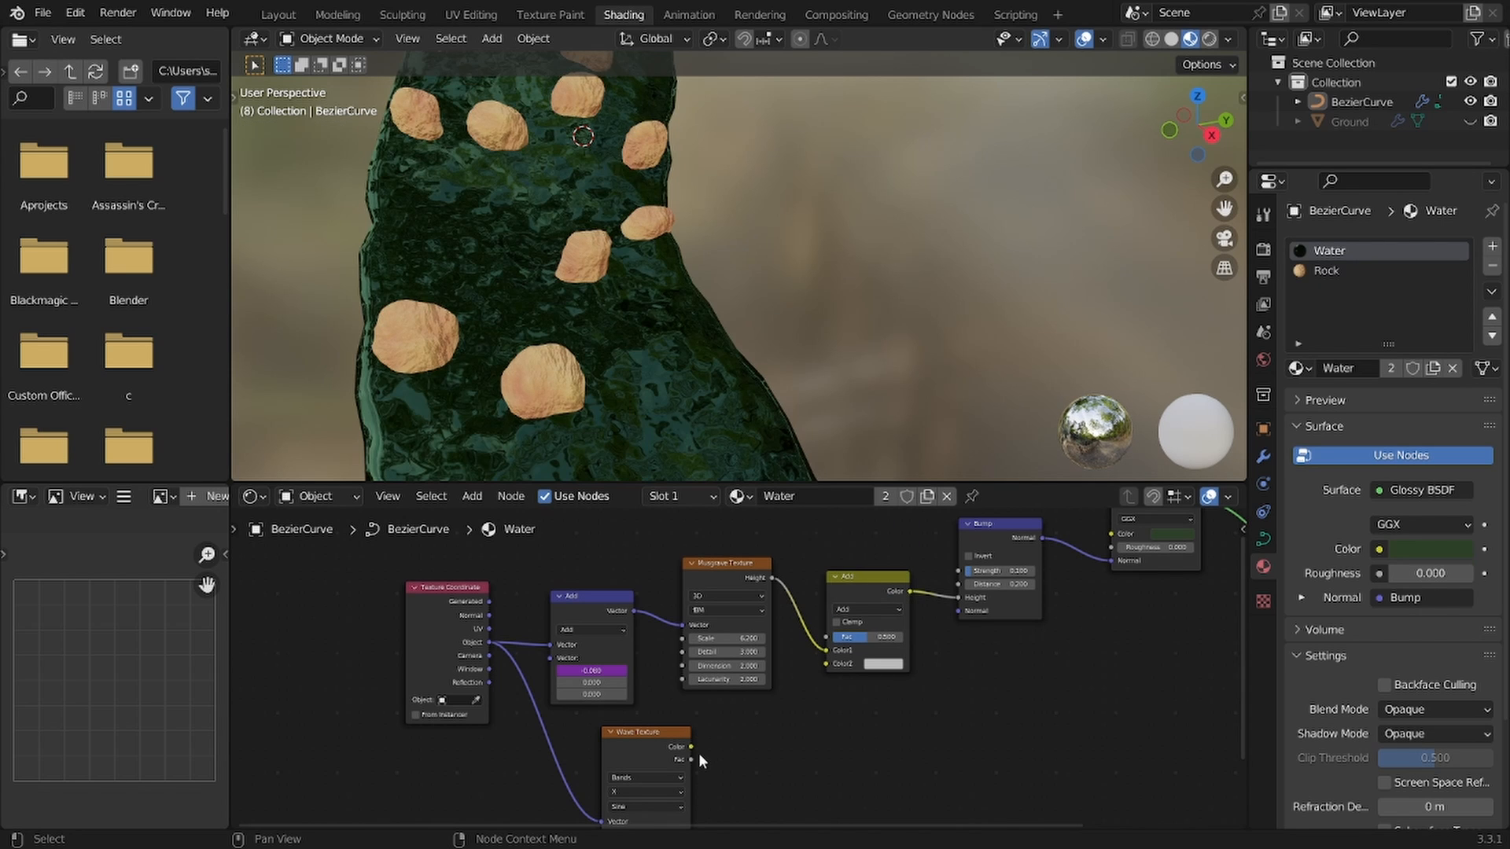
# Step: Connect the Wave Texture's Fac output to the mix node's Color2 and set the mix factor to 0.2
pyautogui.moveTo(690, 758); pyautogui.dragTo(812, 690)
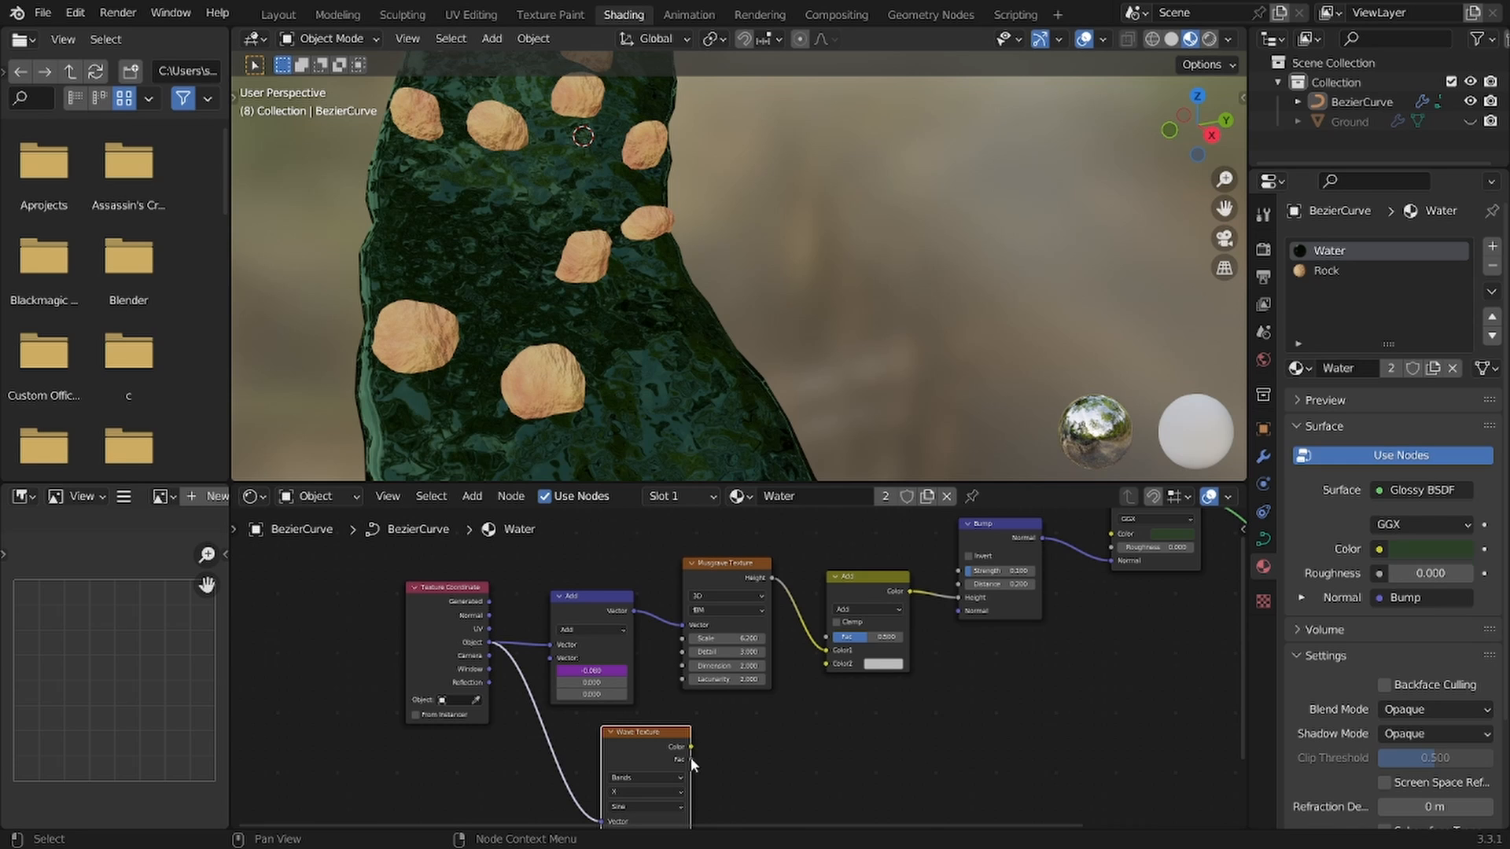
pyautogui.moveTo(690, 758); pyautogui.dragTo(826, 663)
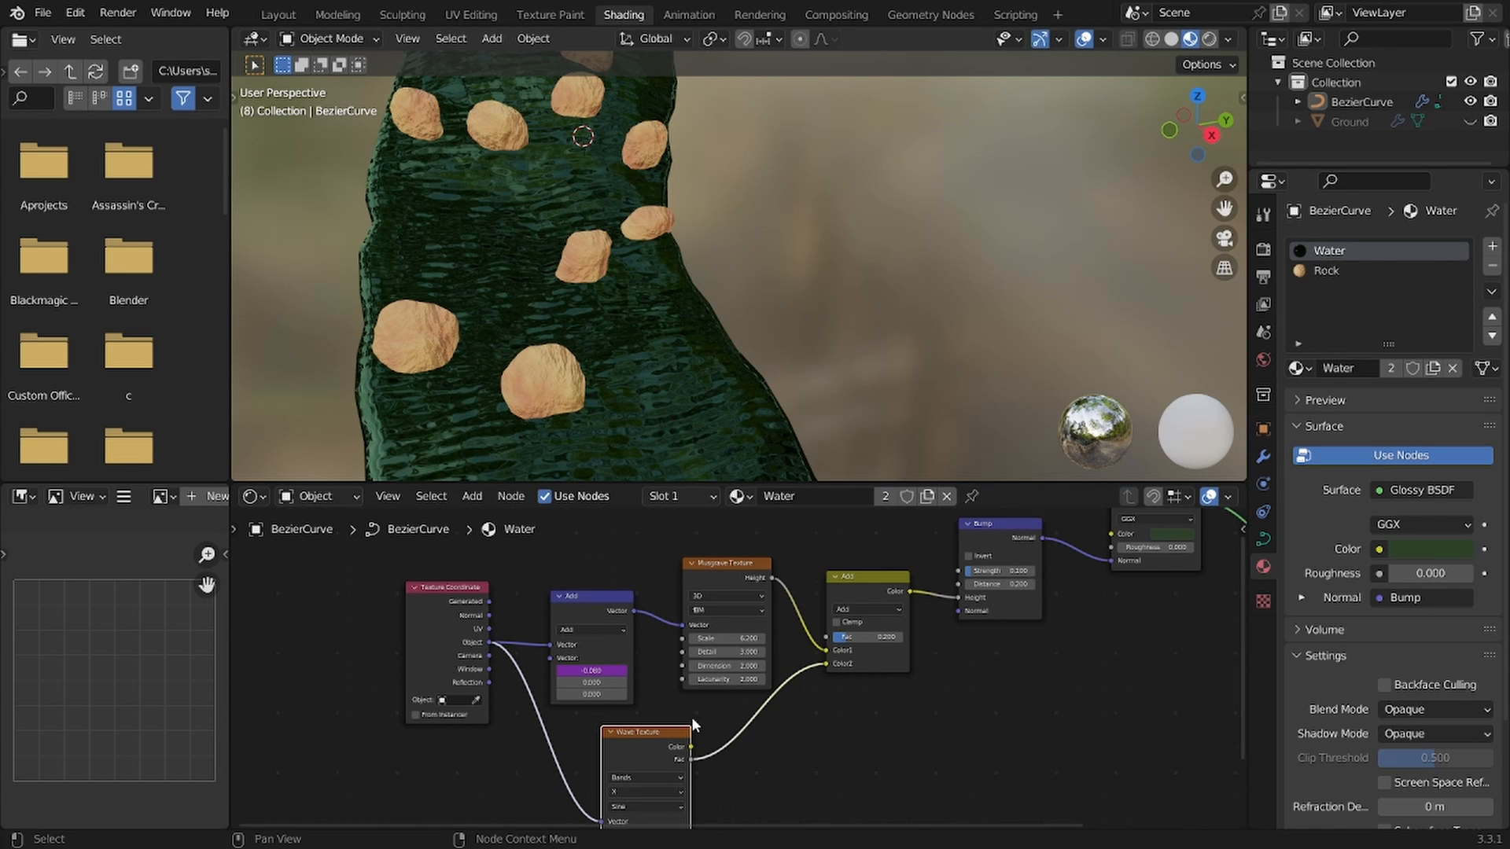
# Step: Preview the Wave Texture directly on the river surface and set its Distortion to 7.5
pyautogui.scroll(-3, 692, 717)
pyautogui.keyDown('ctrl'); pyautogui.keyDown('shift'); pyautogui.click(694, 678); pyautogui.keyUp('shift'); pyautogui.keyUp('ctrl')
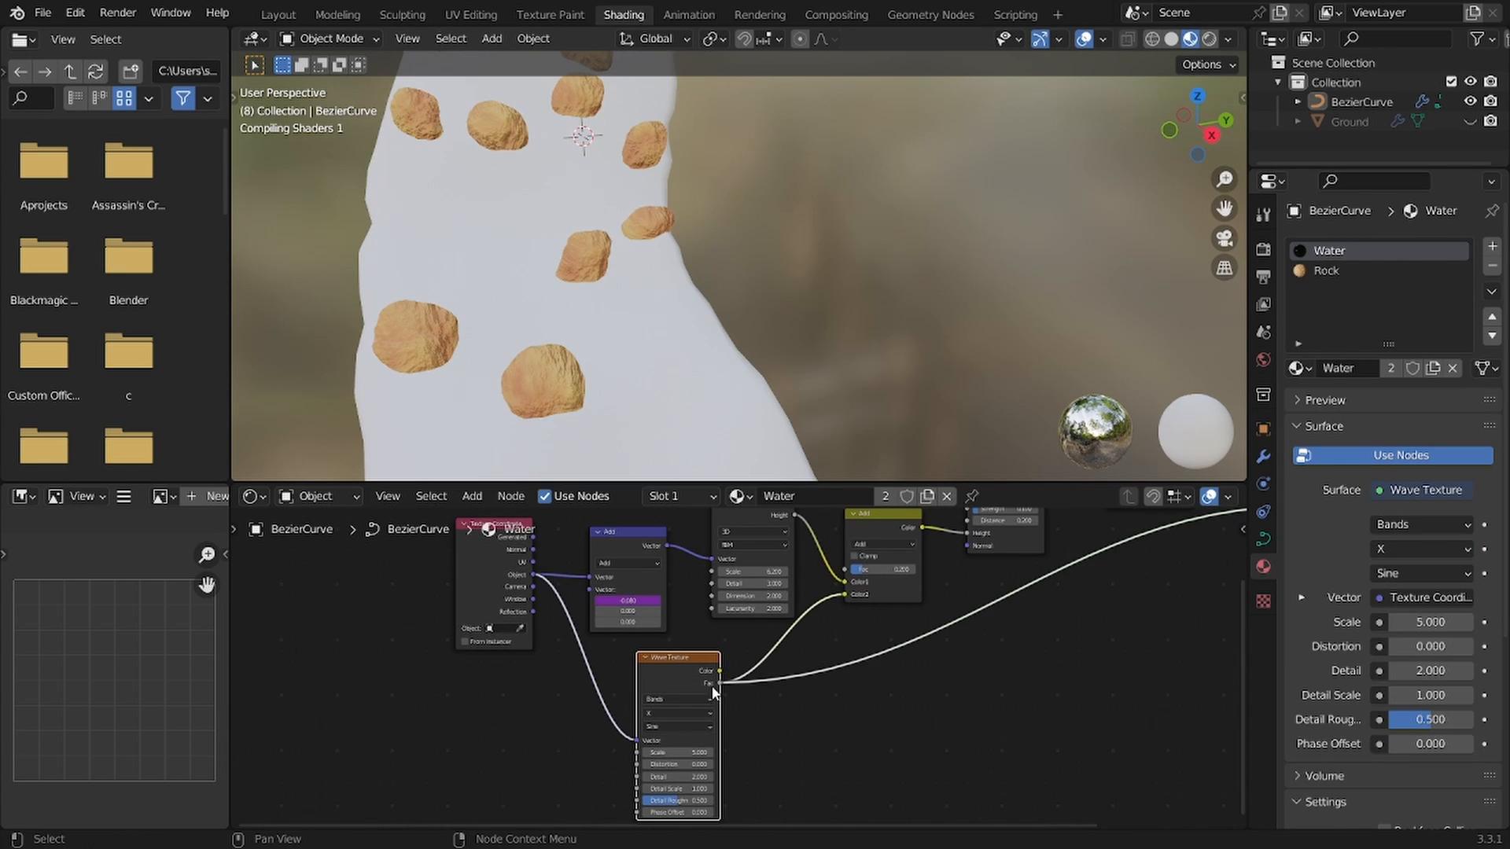
pyautogui.scroll(1, 676, 708)
pyautogui.moveTo(666, 702); pyautogui.dragTo(743, 702)
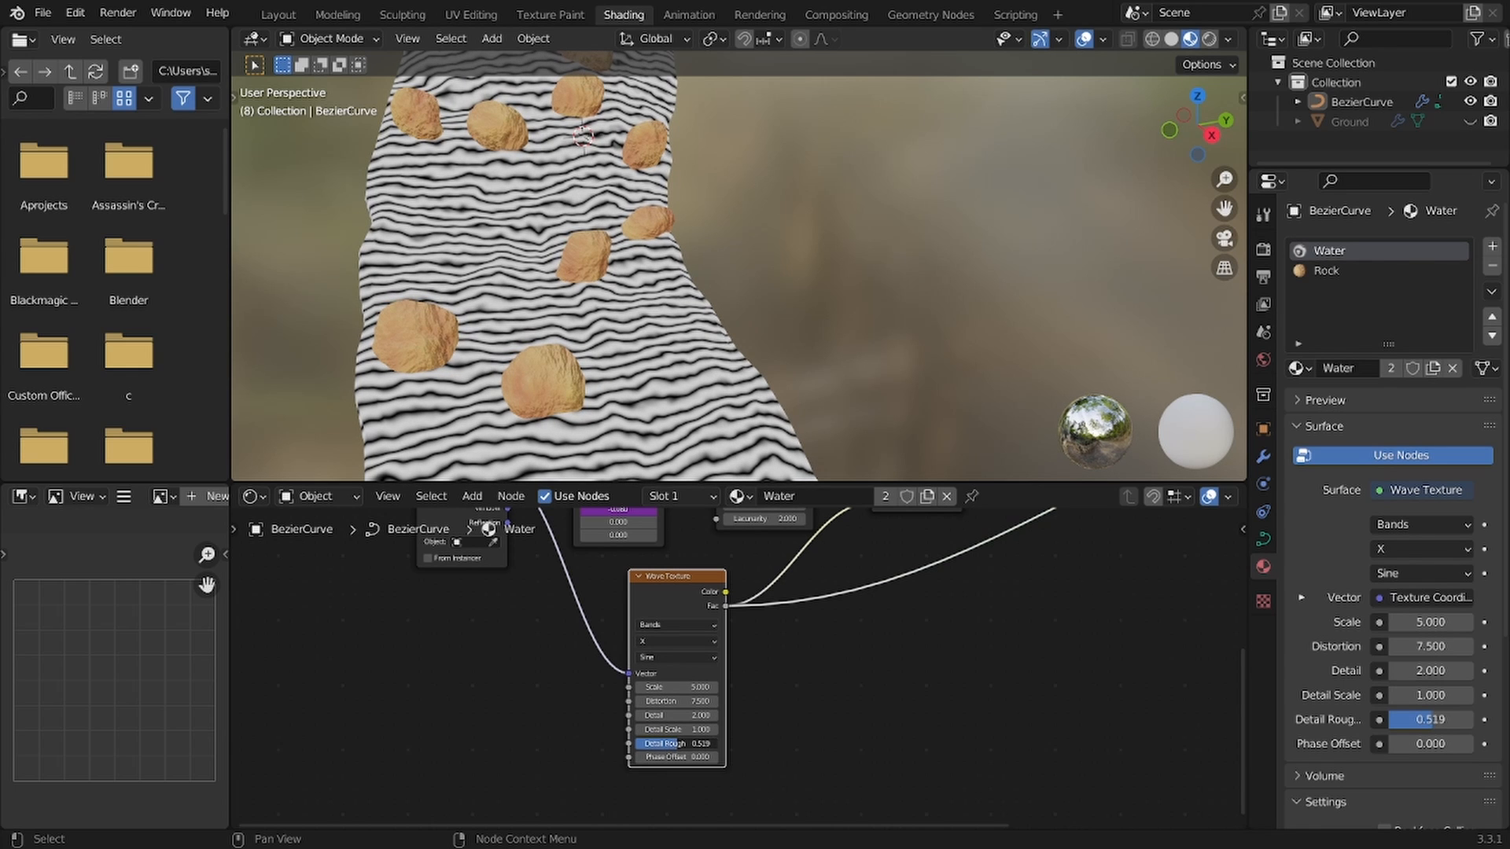
# Step: Drive the Wave Texture's Phase Offset with the expression #-frame/2 and play the animation to check the wave movement
pyautogui.moveTo(676, 757); pyautogui.dragTo(681, 758)
pyautogui.click(683, 758)
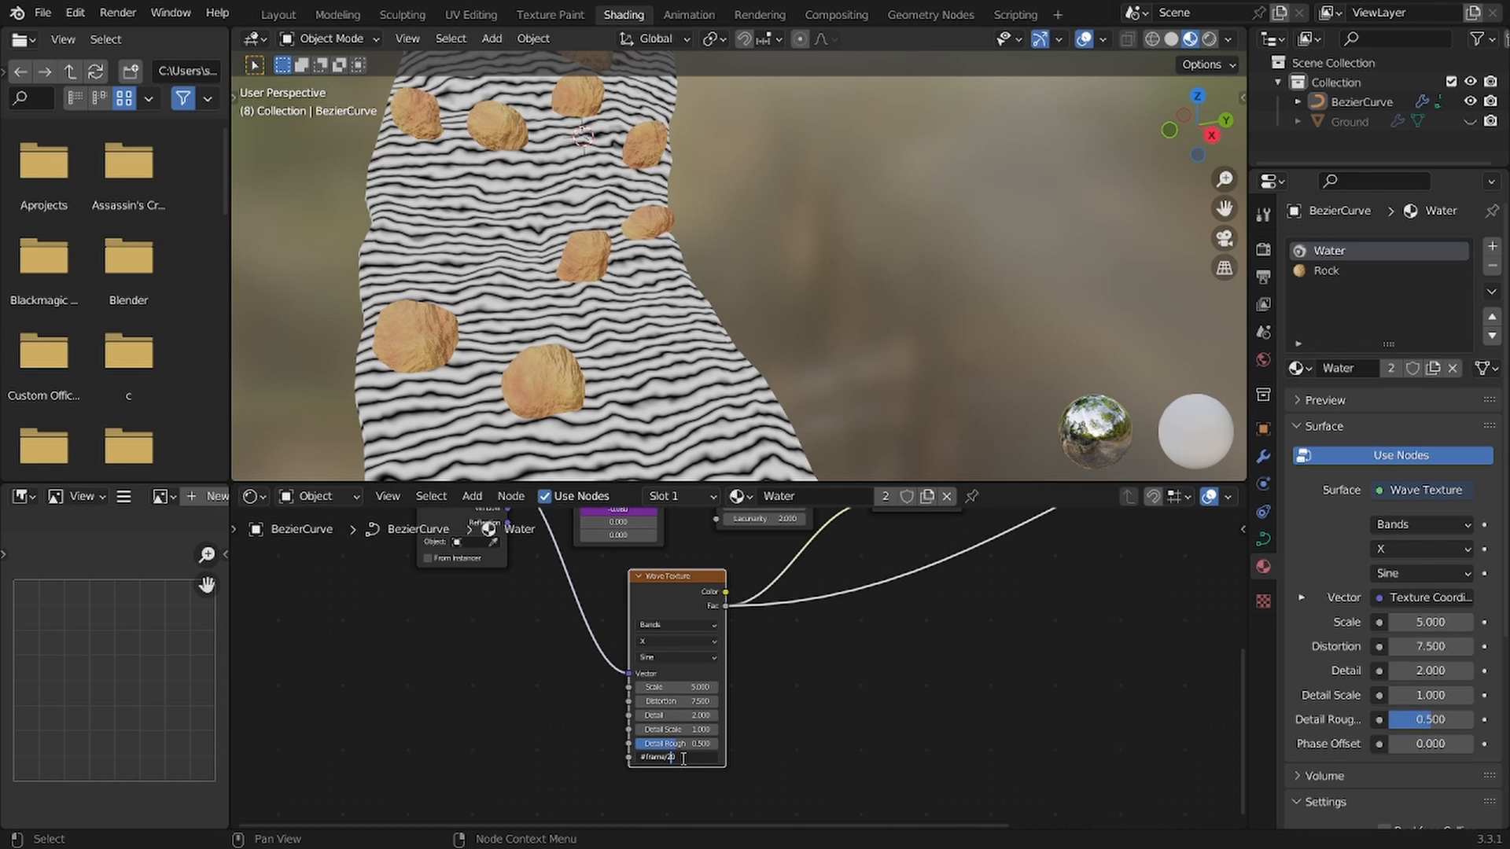
pyautogui.write('-')
pyautogui.press('Return')
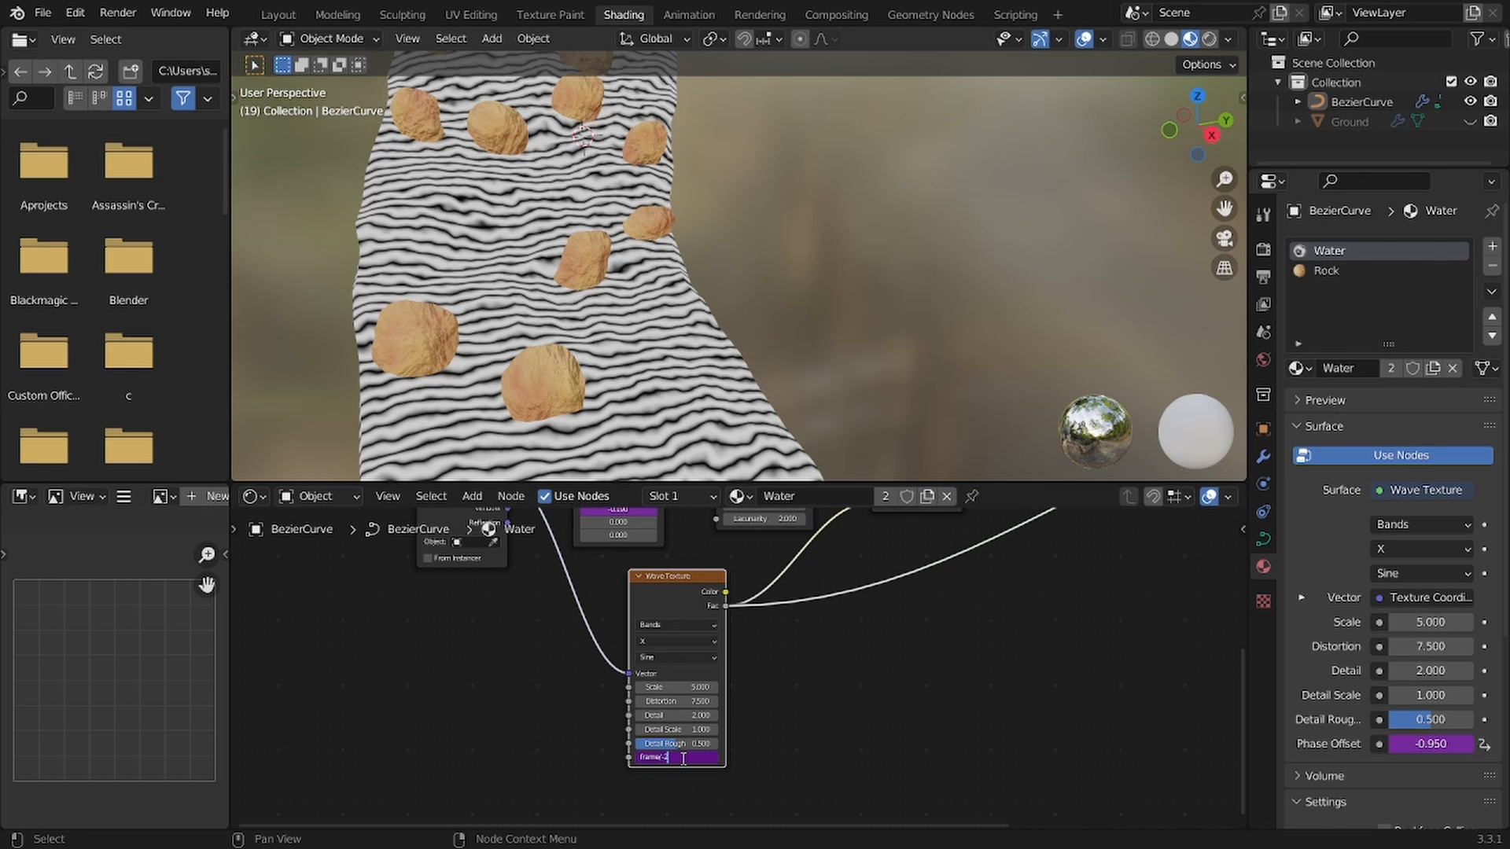
pyautogui.press('Return')
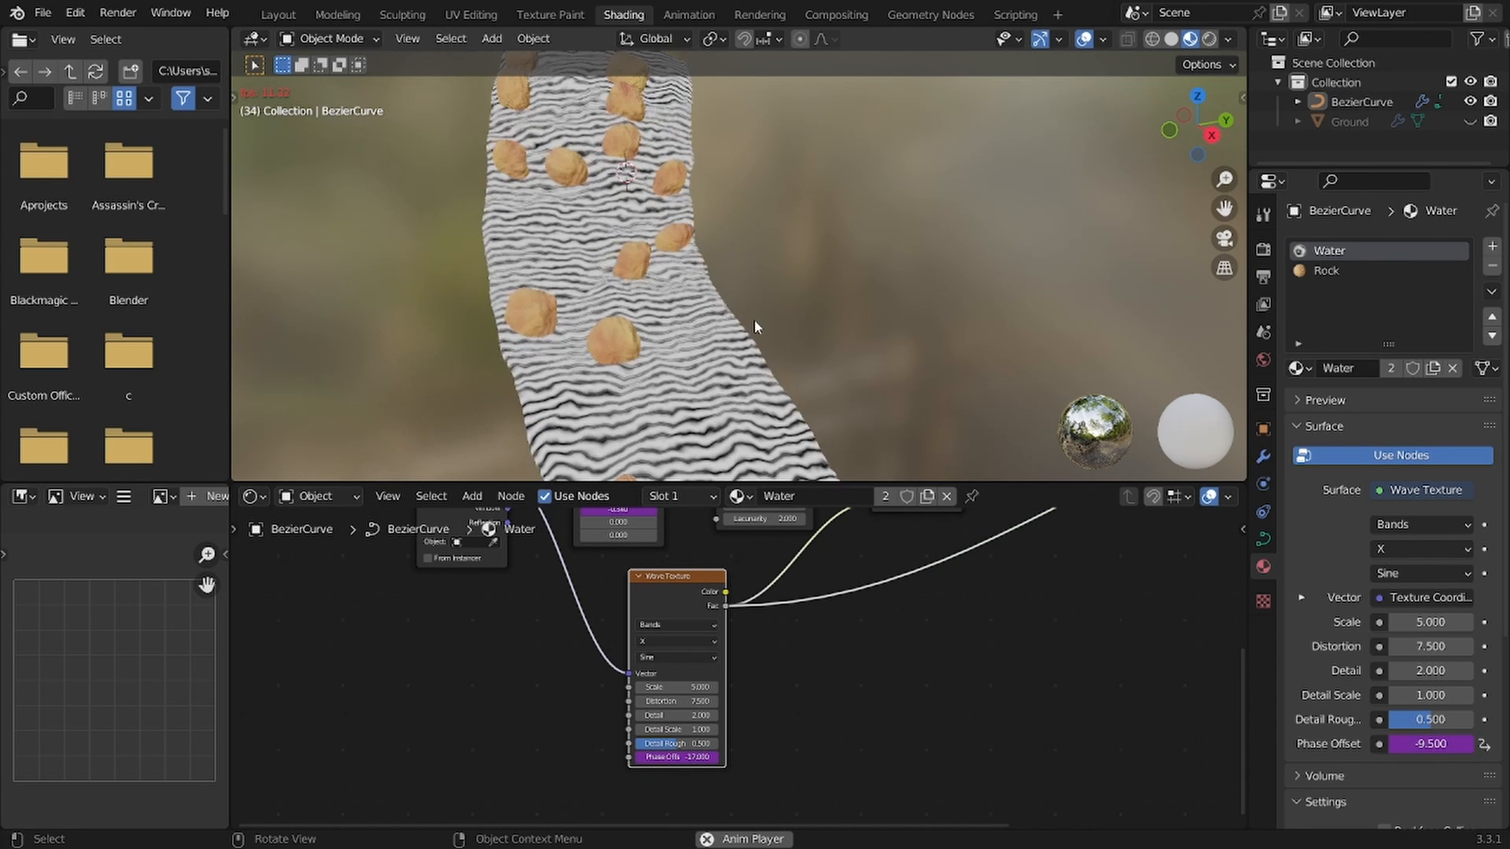
pyautogui.scroll(-3, 753, 319)
pyautogui.press('space')
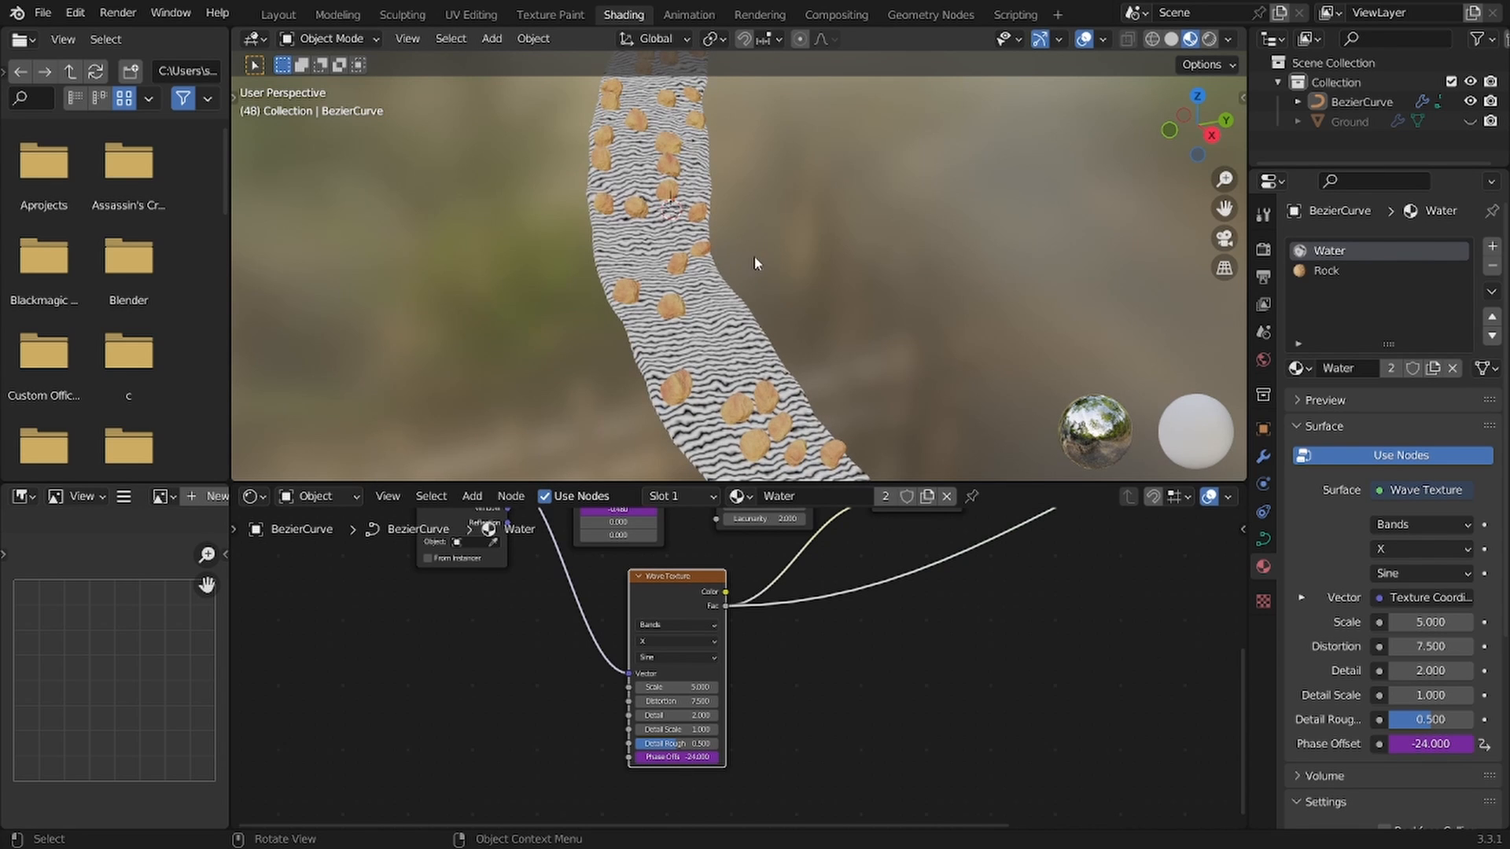
pyautogui.press('space')
pyautogui.press('space')
# Step: Select the river and, in the Geometry Nodes workspace, set the Level of the Subdivision Surface node after Join Geometry to 1
pyautogui.click(686, 264)
pyautogui.click(930, 14)
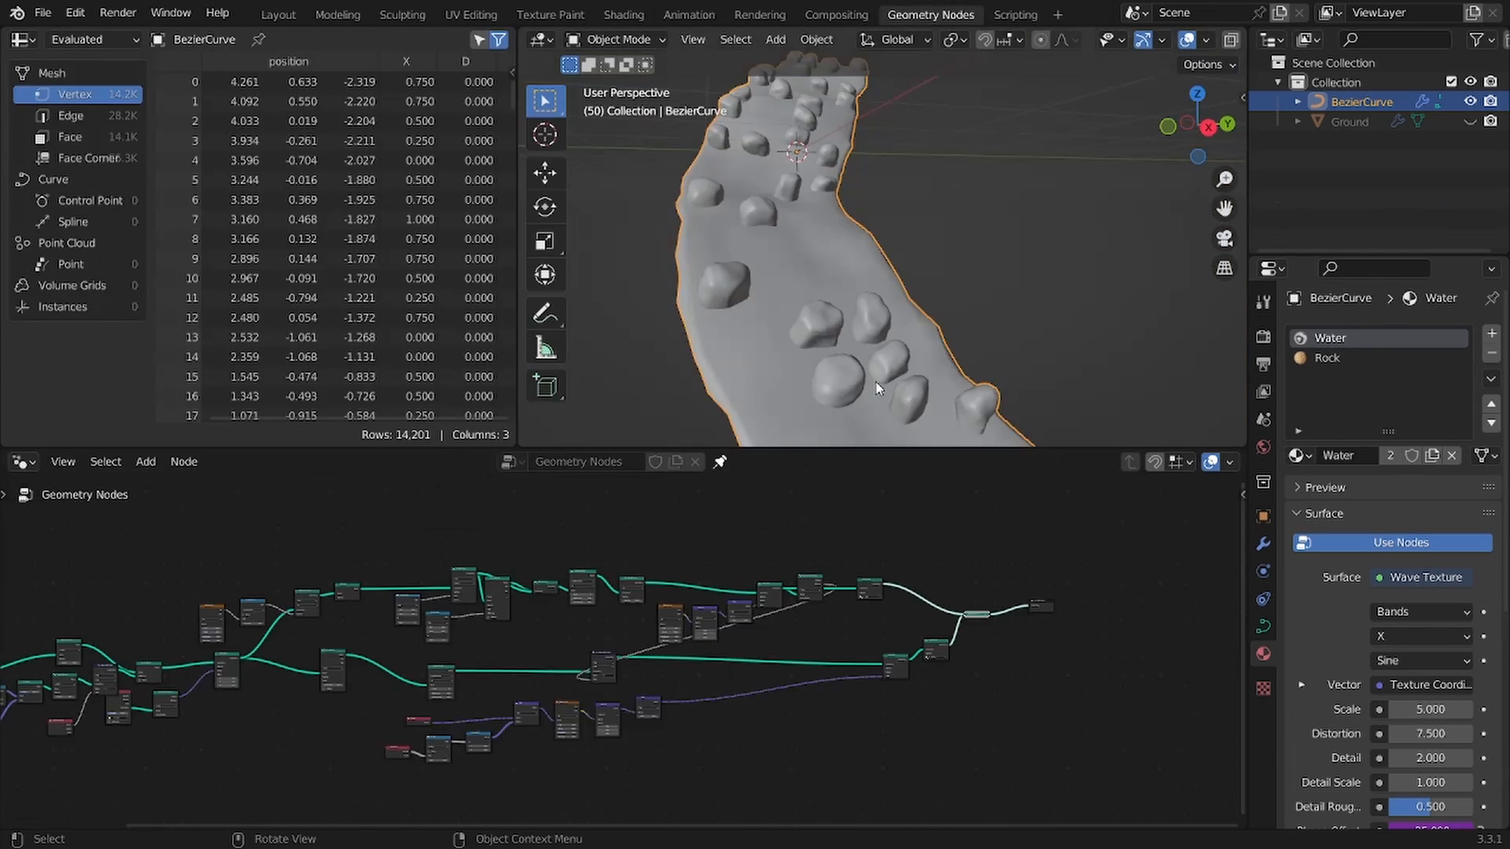
pyautogui.scroll(-3, 467, 574)
pyautogui.scroll(5, 467, 574)
pyautogui.scroll(6, 717, 675)
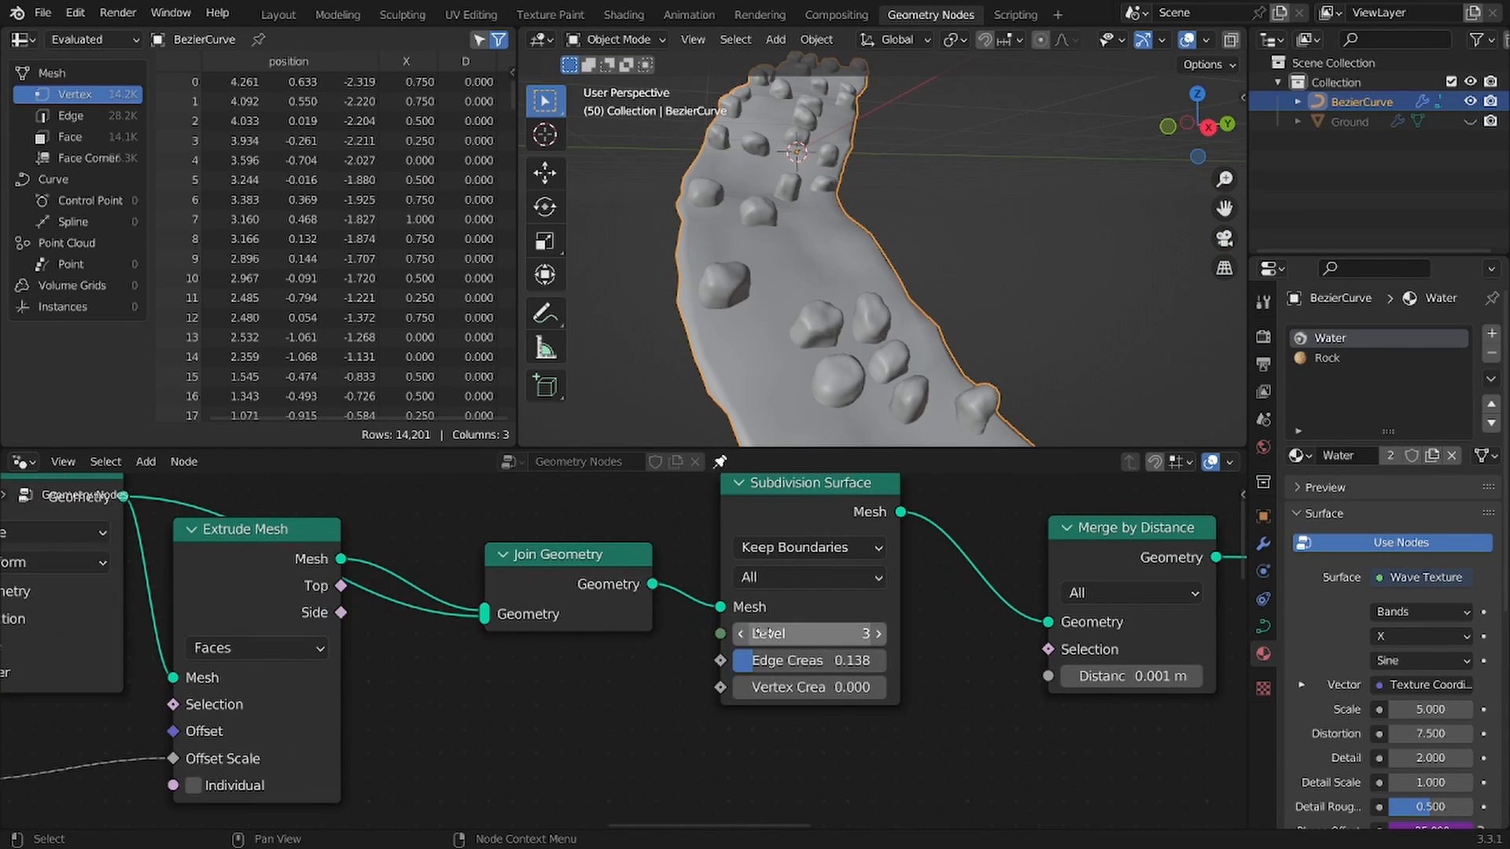
pyautogui.click(741, 635)
pyautogui.click(741, 635)
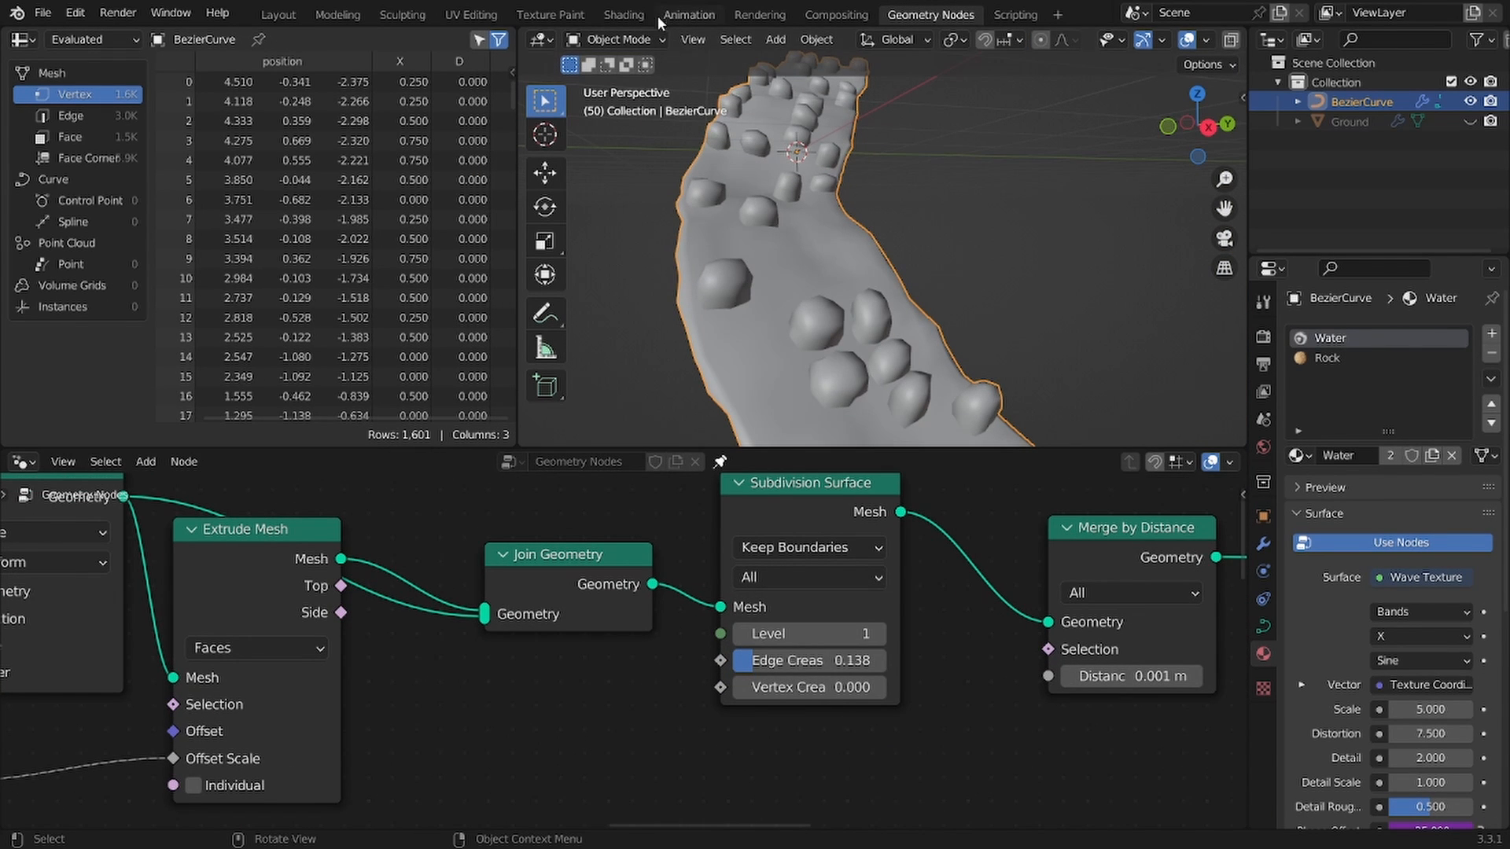
# Step: Return to the Shading workspace and play the animation to examine the moving wave bands along the river
pyautogui.click(633, 15)
pyautogui.press('space')
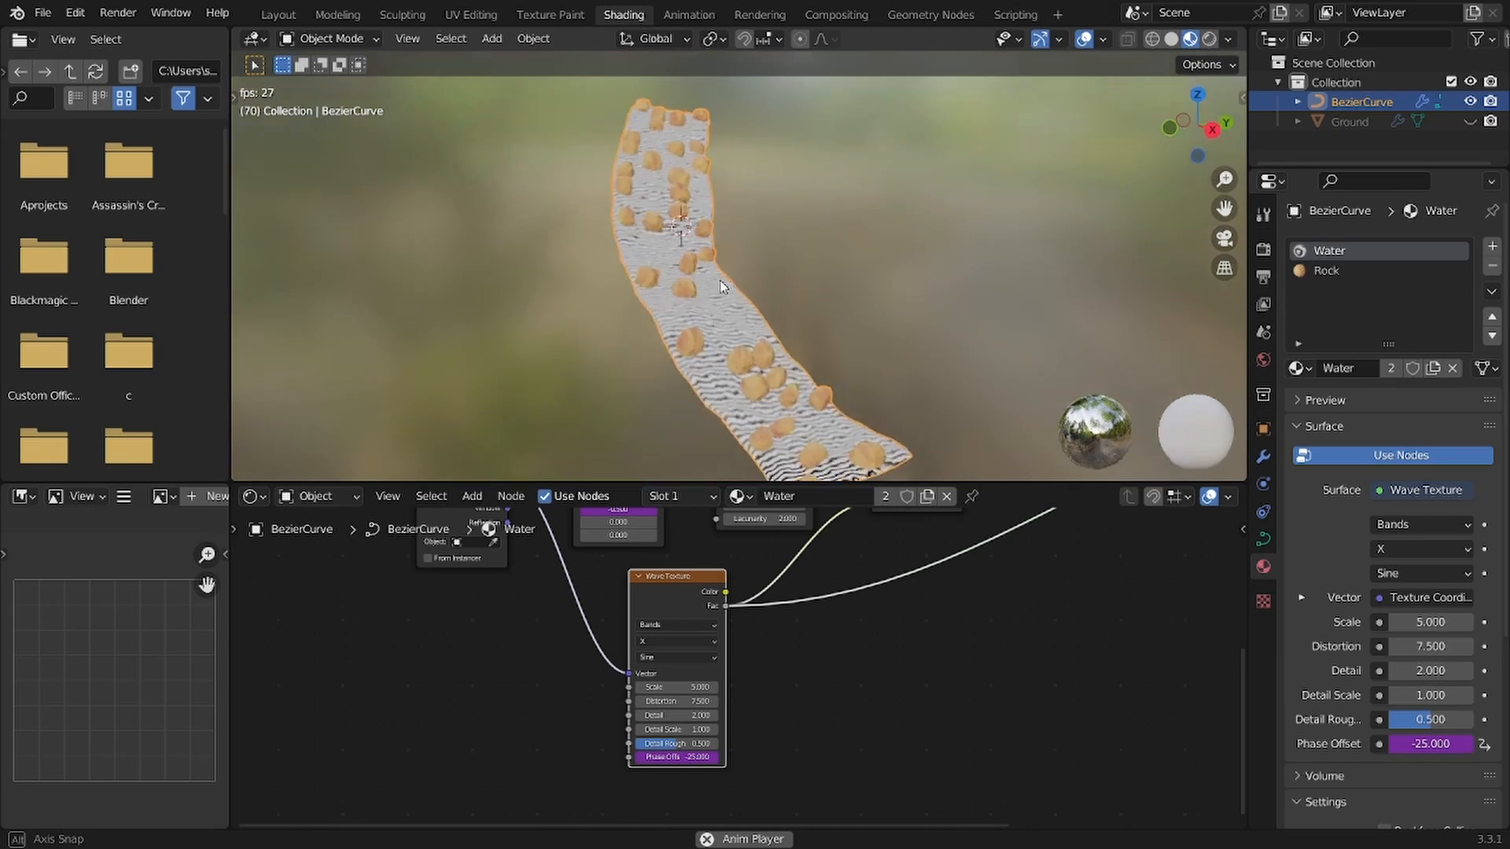
pyautogui.scroll(3, 819, 245)
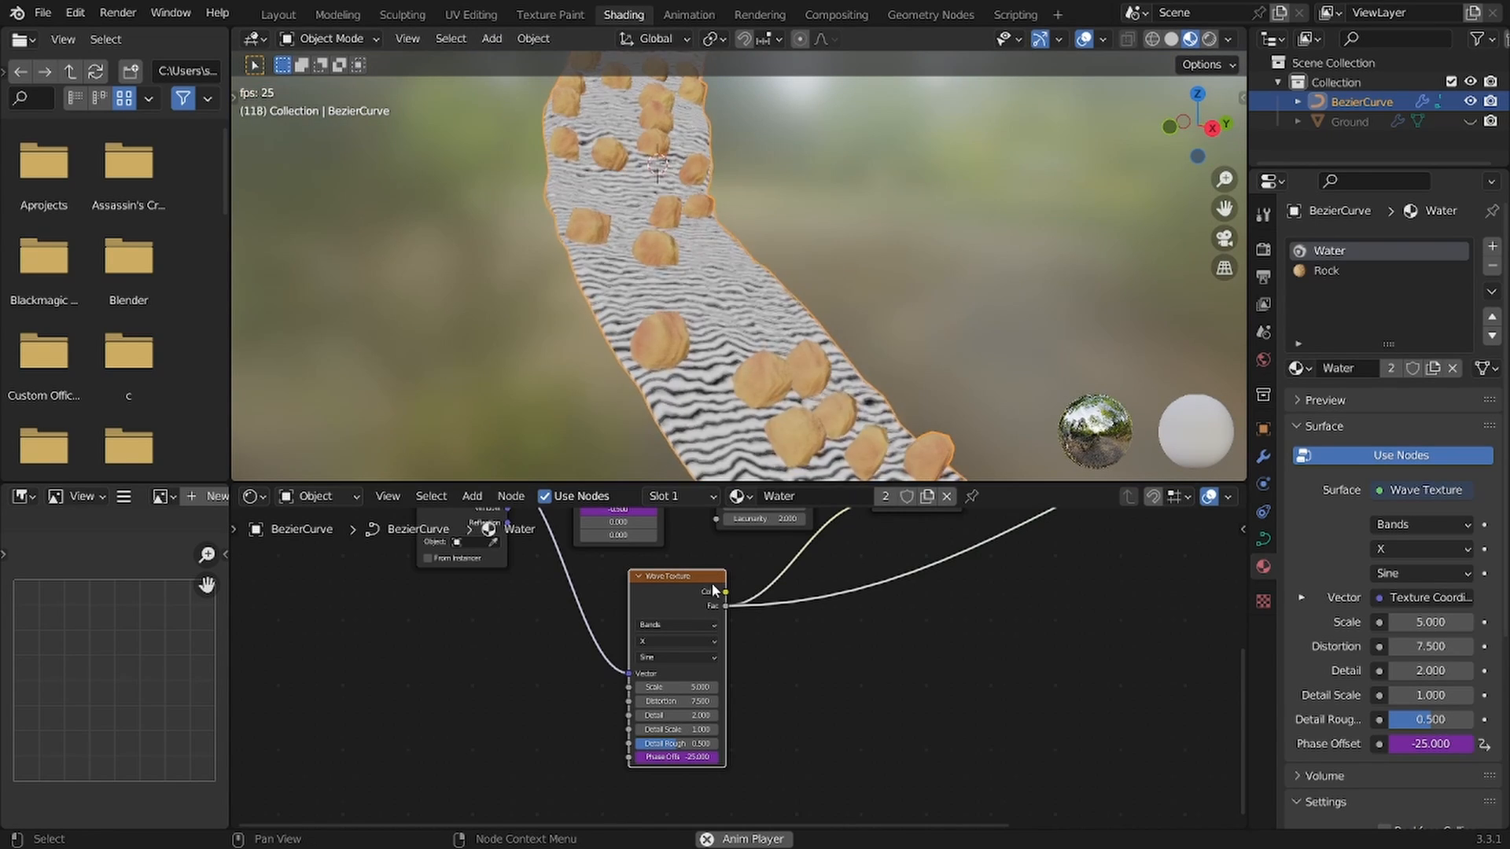
pyautogui.moveTo(779, 284); pyautogui.dragTo(733, 303, button='middle')
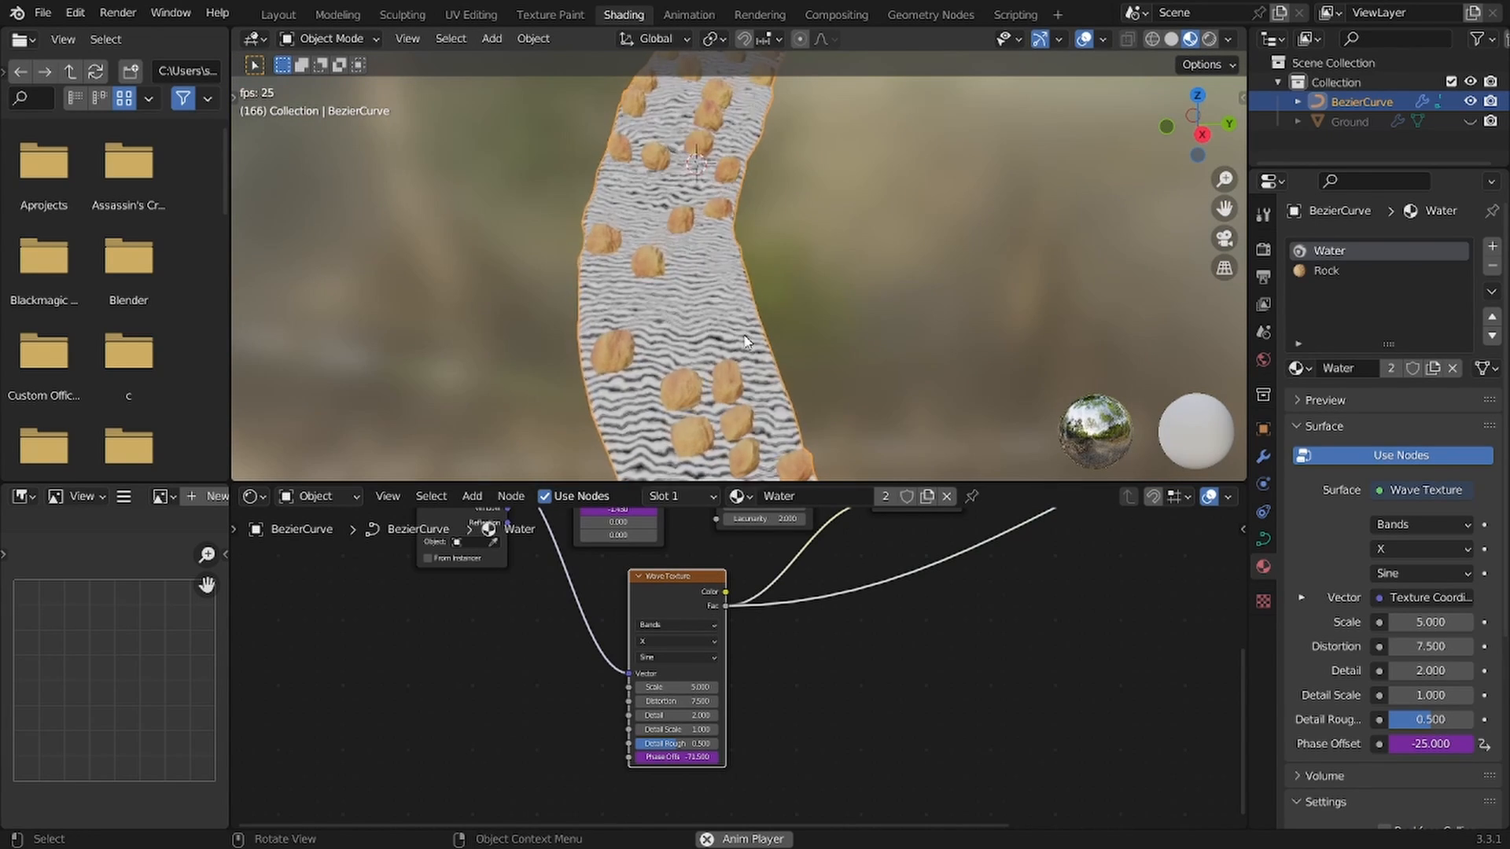
pyautogui.press('space')
# Step: Connect the Glossy BSDF back to the Material Output and play the animation to view the water from several angles
pyautogui.scroll(-3, 818, 543)
pyautogui.moveTo(939, 513); pyautogui.dragTo(842, 593, button='middle')
pyautogui.scroll(-4, 865, 586)
pyautogui.moveTo(1022, 544); pyautogui.dragTo(968, 566, button='middle')
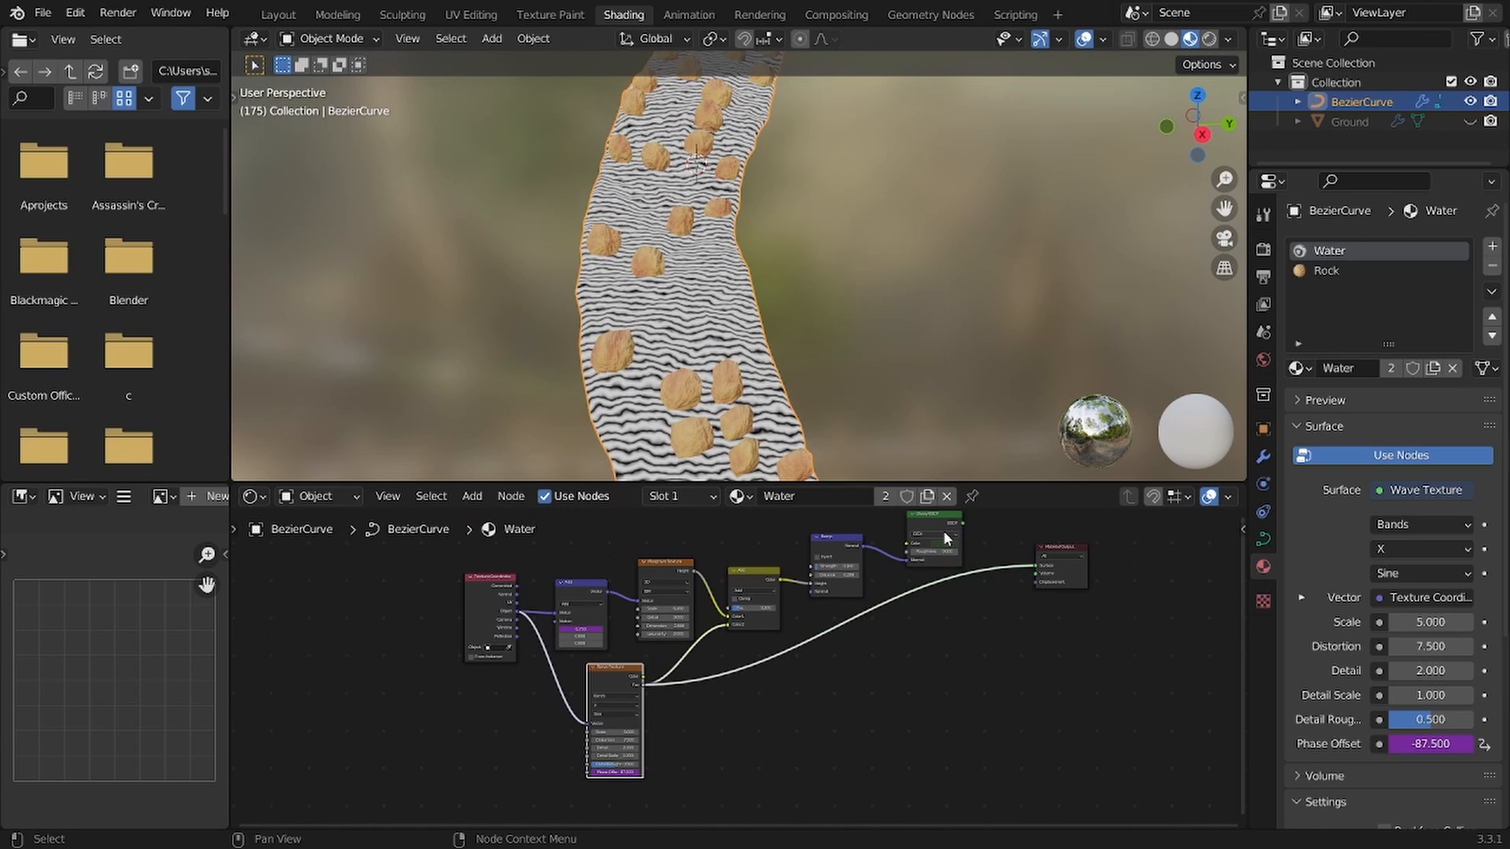
pyautogui.keyDown('ctrl'); pyautogui.keyDown('shift'); pyautogui.click(944, 531); pyautogui.keyUp('shift'); pyautogui.keyUp('ctrl')
pyautogui.press('space')
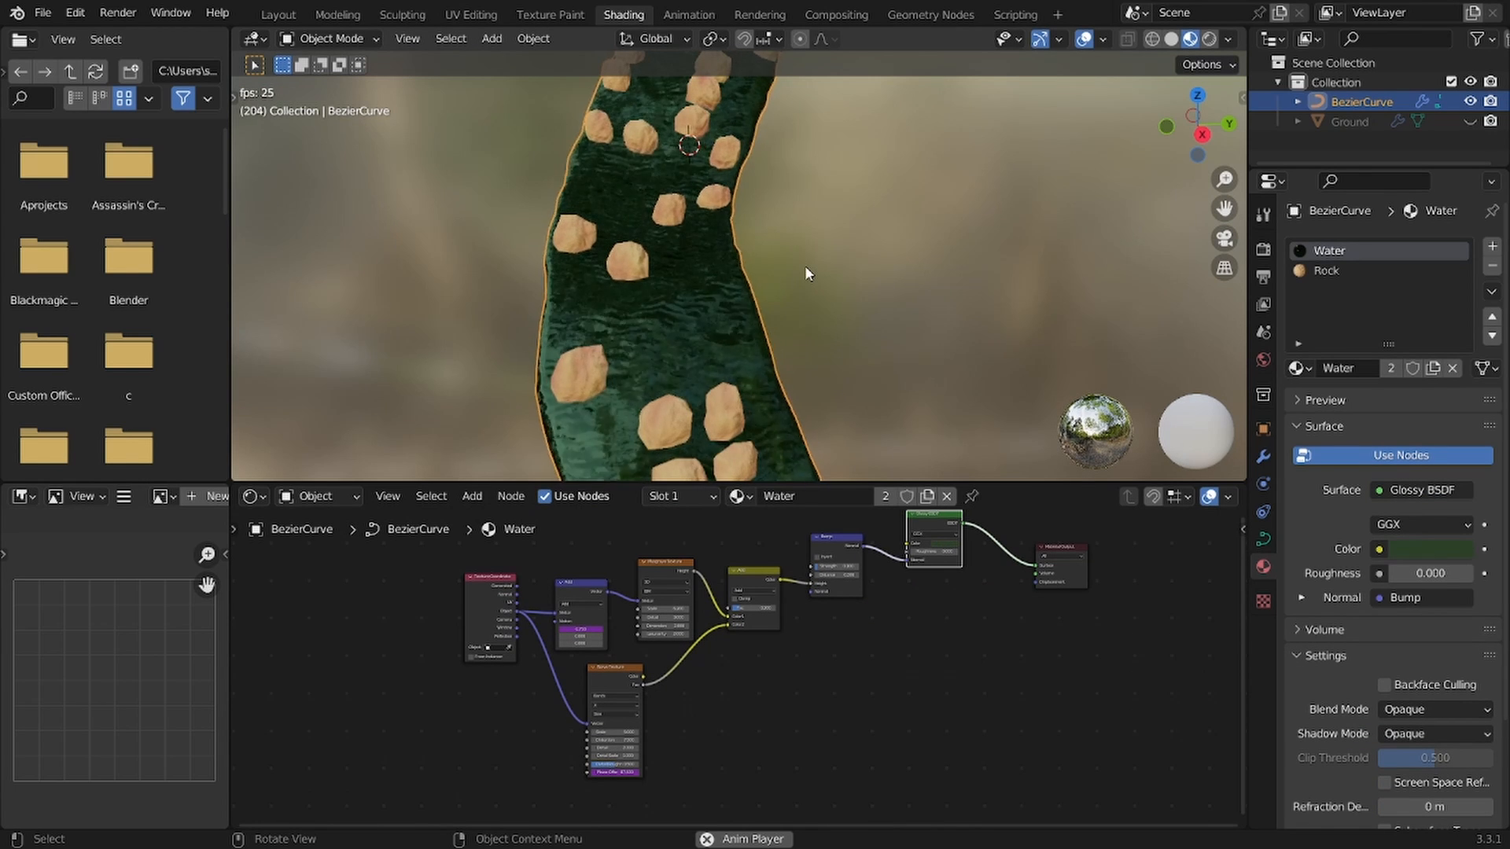
pyautogui.moveTo(805, 266); pyautogui.dragTo(731, 228, button='middle')
pyautogui.moveTo(779, 319); pyautogui.dragTo(779, 228, button='middle')
pyautogui.scroll(6, 990, 524)
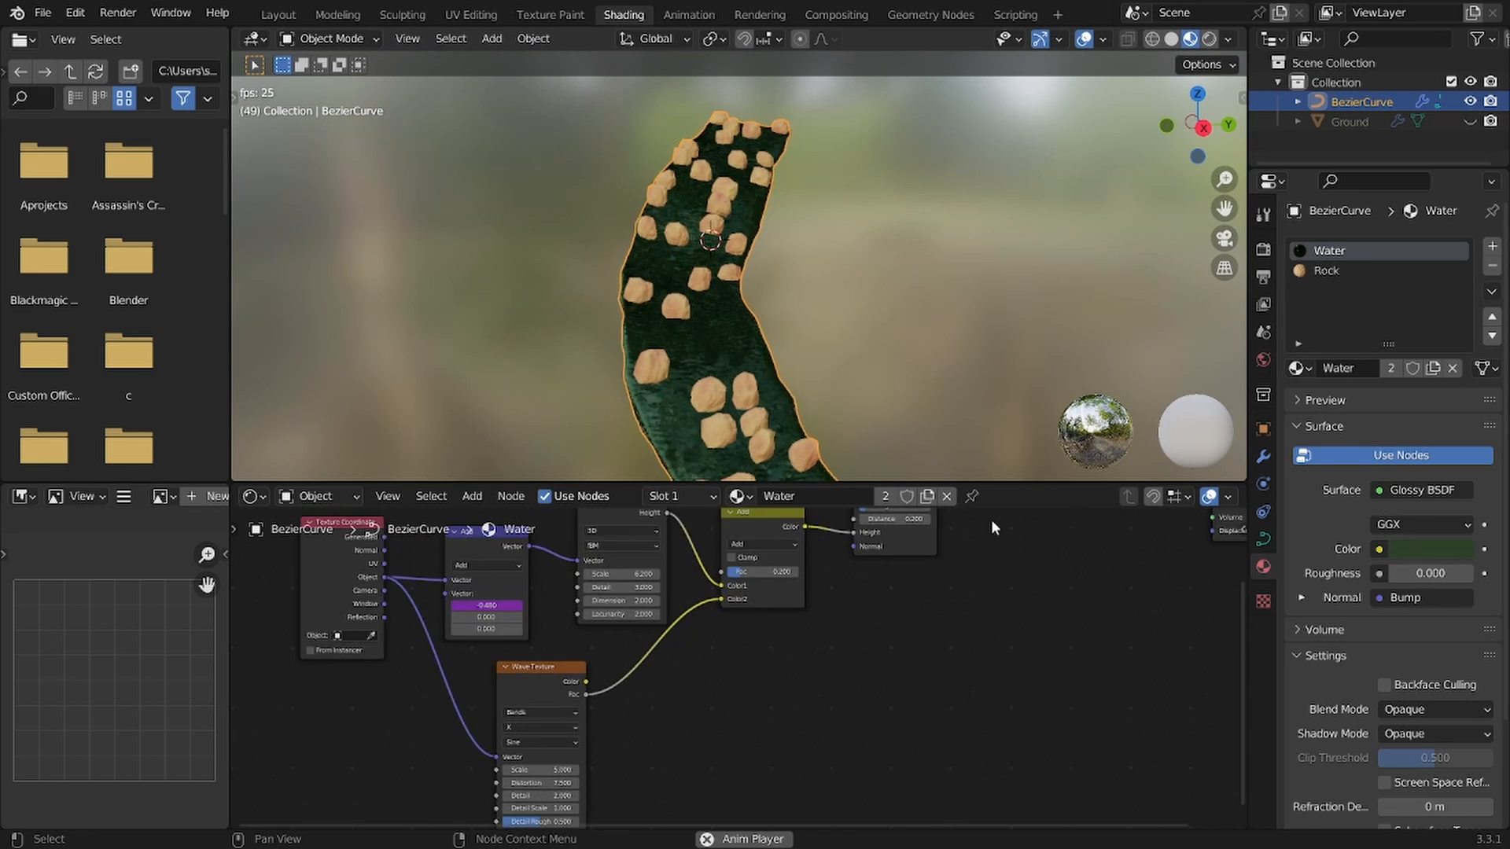
# Step: Desaturate the Glossy BSDF's colour to a duller grey-green, save the file and stop the playback
pyautogui.moveTo(991, 519); pyautogui.dragTo(852, 722, button='middle')
pyautogui.click(925, 666)
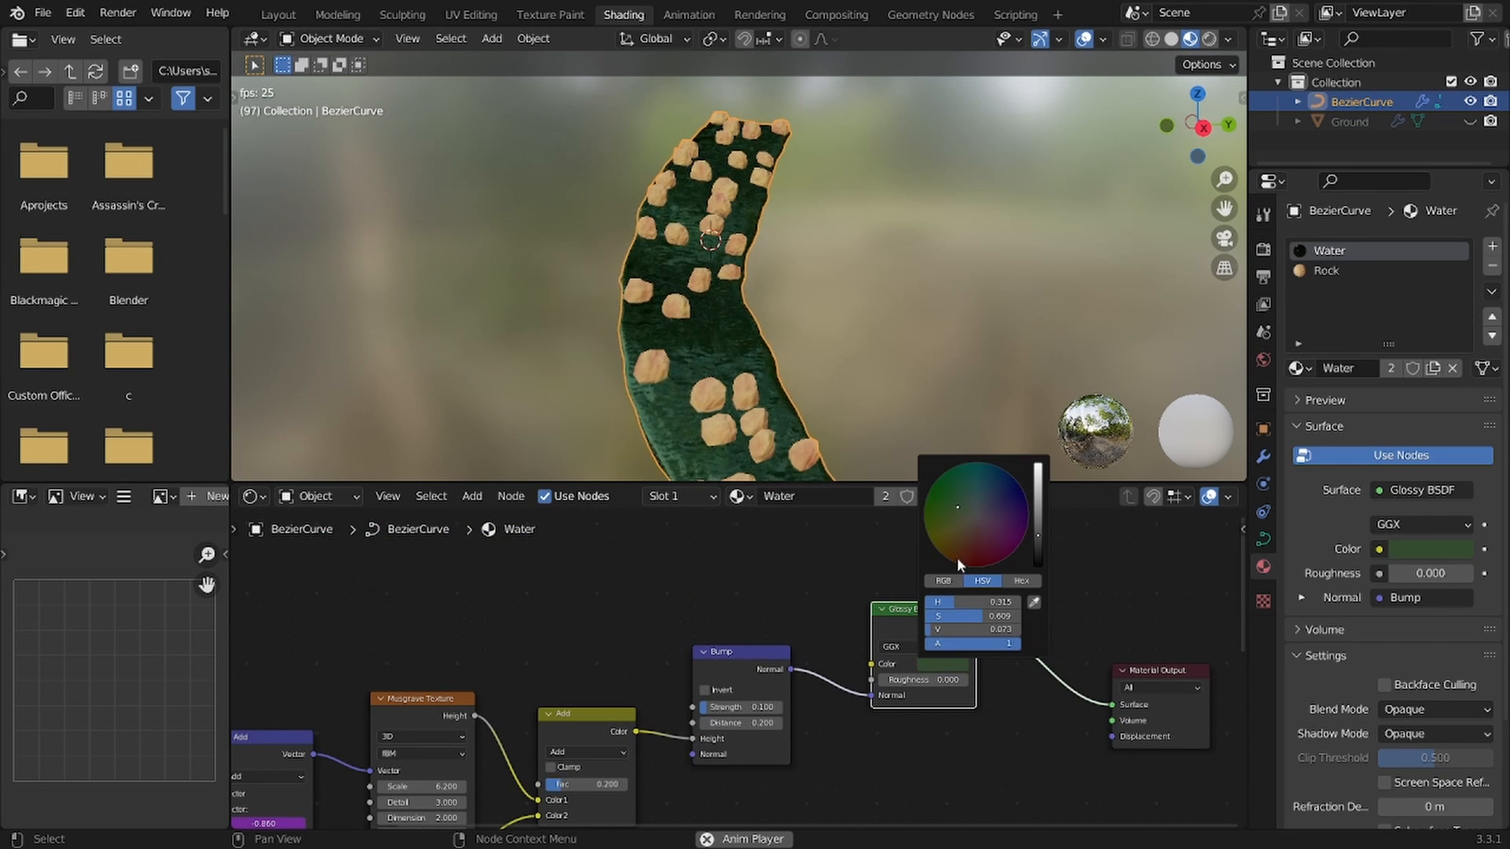
pyautogui.moveTo(947, 629); pyautogui.dragTo(930, 635)
pyautogui.moveTo(982, 617); pyautogui.dragTo(952, 616)
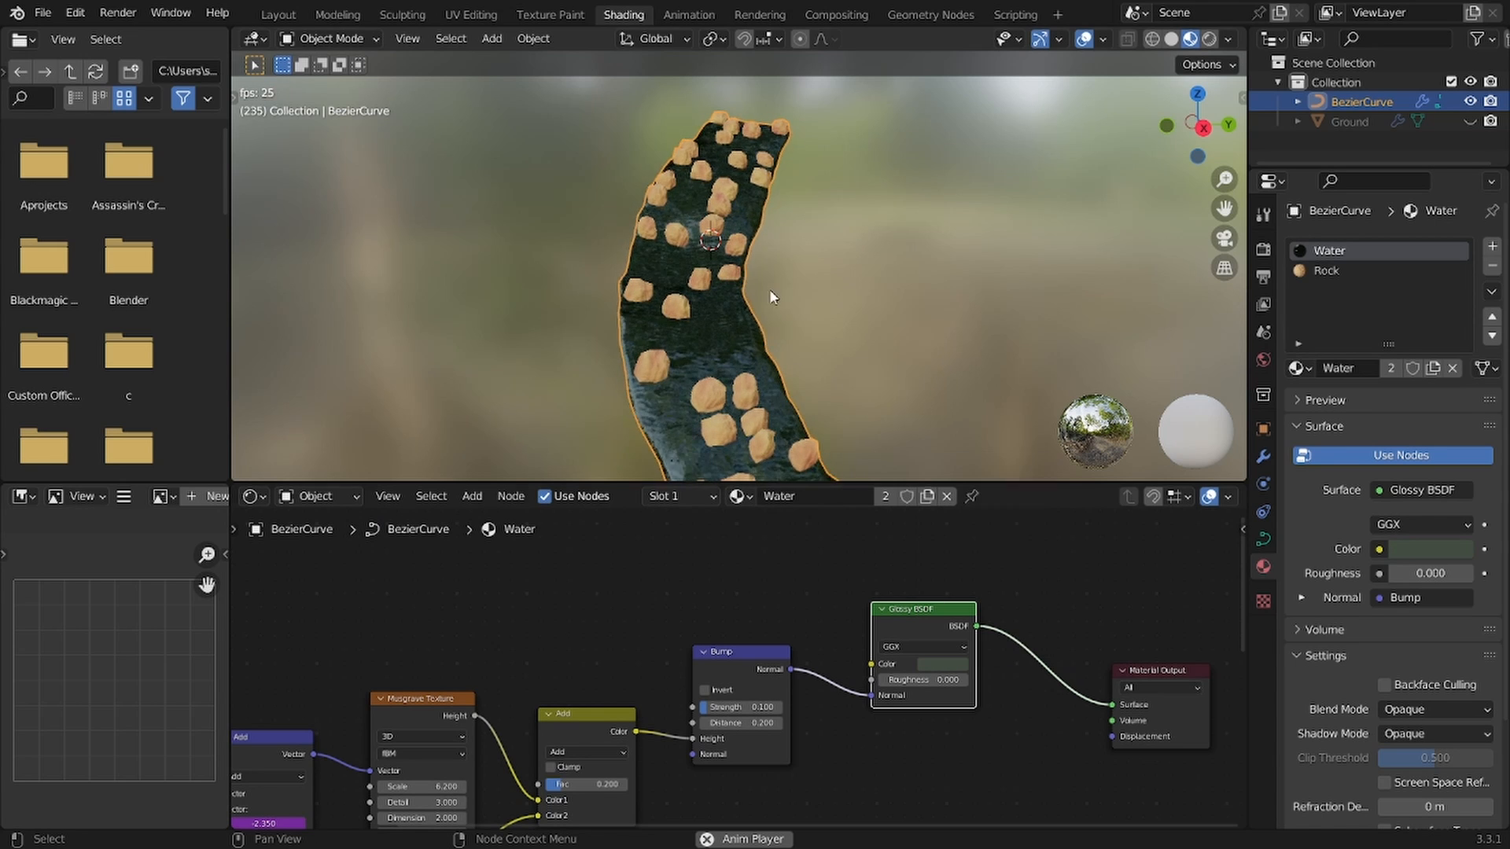
pyautogui.moveTo(769, 289); pyautogui.dragTo(828, 275, button='middle')
pyautogui.hotkey('ctrl', 's')
pyautogui.press('space')
pyautogui.click(759, 338)
# Step: Shift the Texture Coordinate node outward, add a Noise Texture above the Musgrave branch and preview it on the river surface
pyautogui.scroll(-4, 757, 608)
pyautogui.scroll(-3, 779, 612)
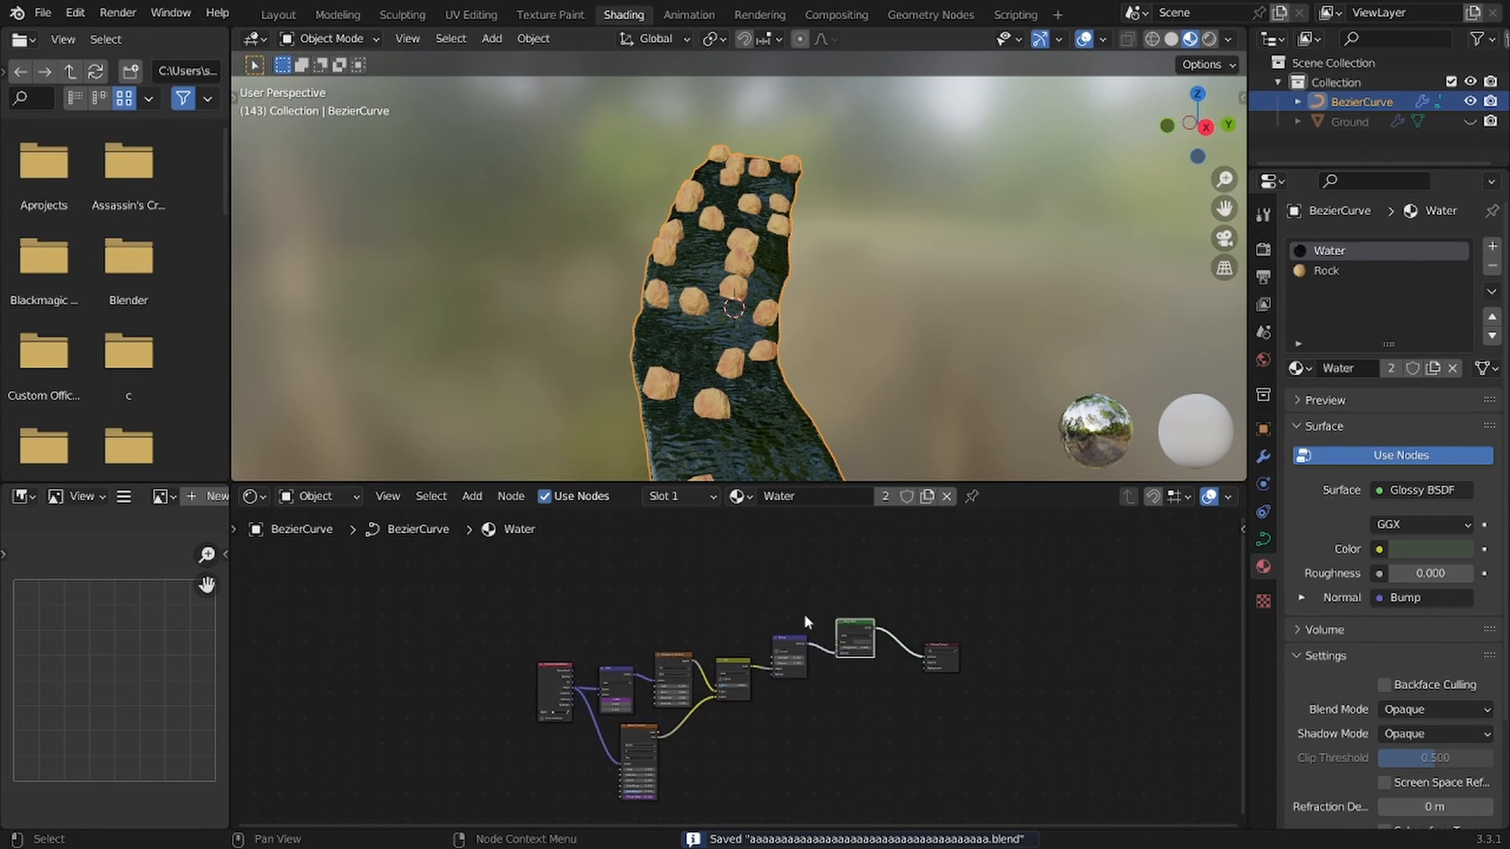
pyautogui.scroll(2, 804, 611)
pyautogui.moveTo(452, 727); pyautogui.dragTo(429, 701)
pyautogui.scroll(-2, 519, 629)
pyautogui.moveTo(614, 546); pyautogui.dragTo(607, 596, button='middle')
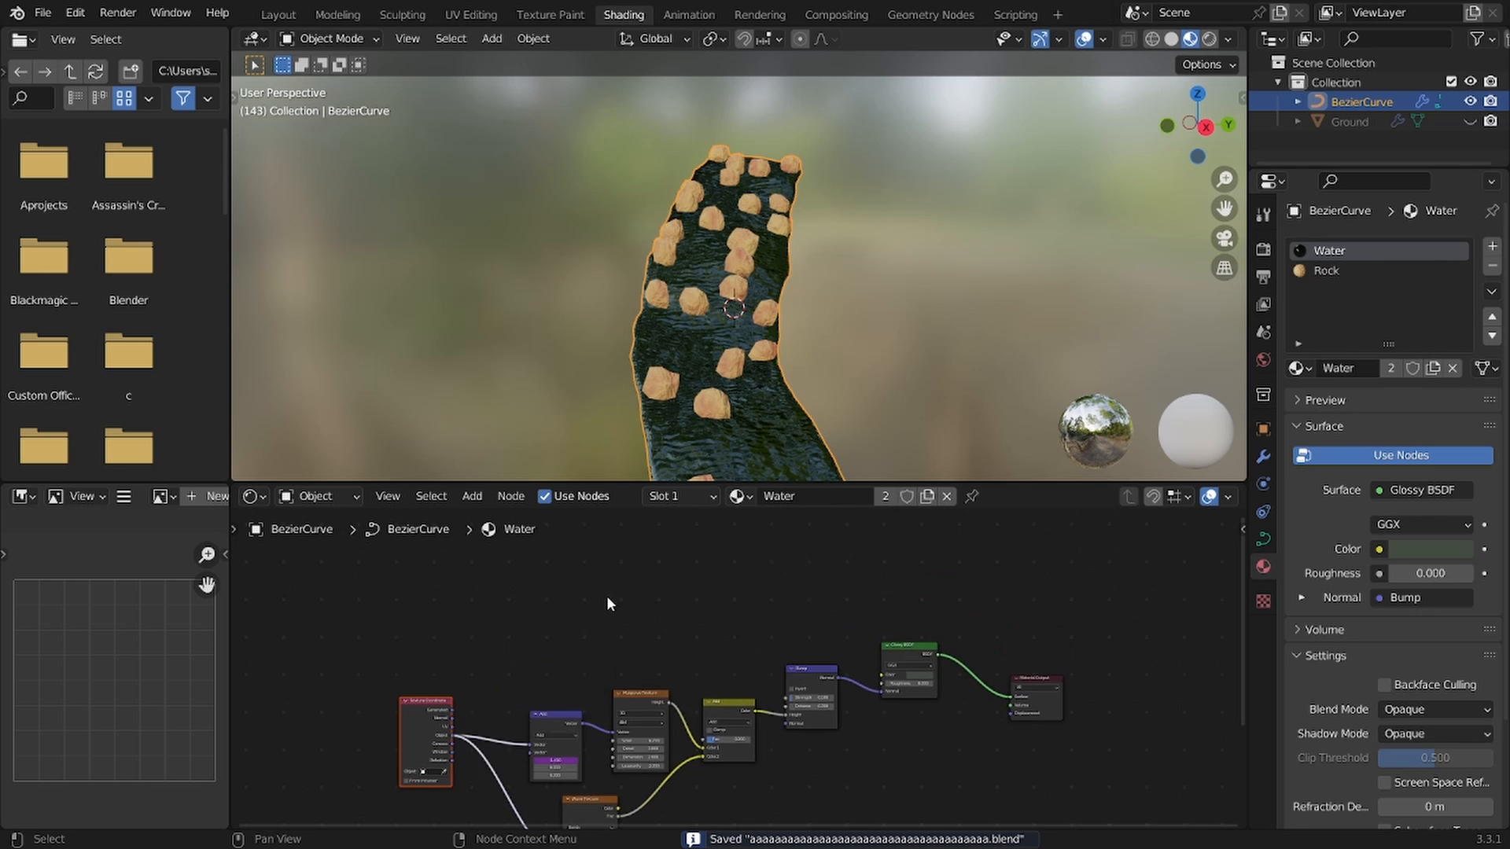
pyautogui.hotkey('shift', 'a')
pyautogui.click(623, 554)
pyautogui.write('noisr')
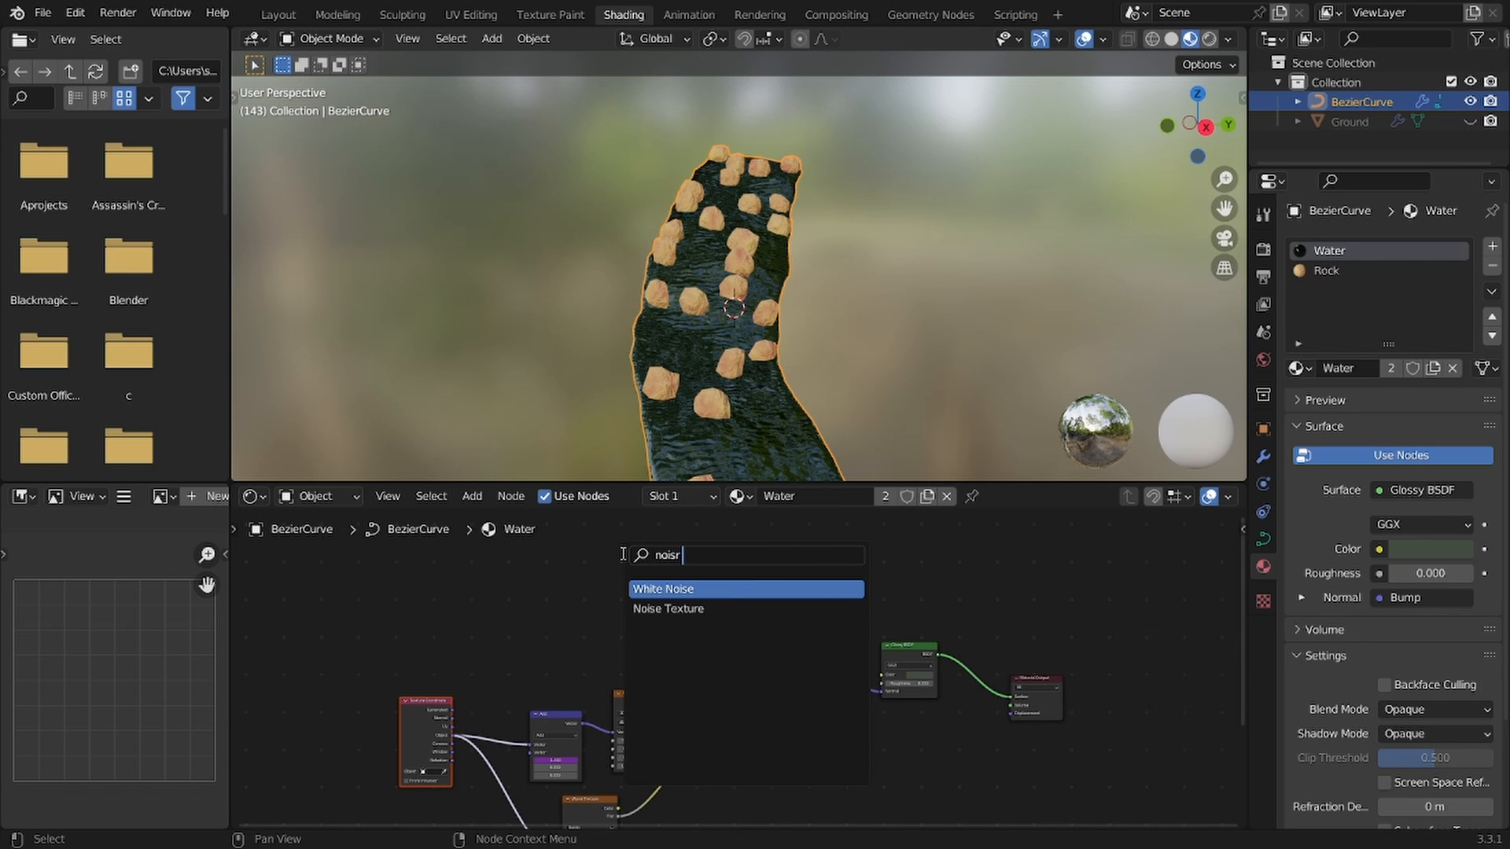
pyautogui.press('Return')
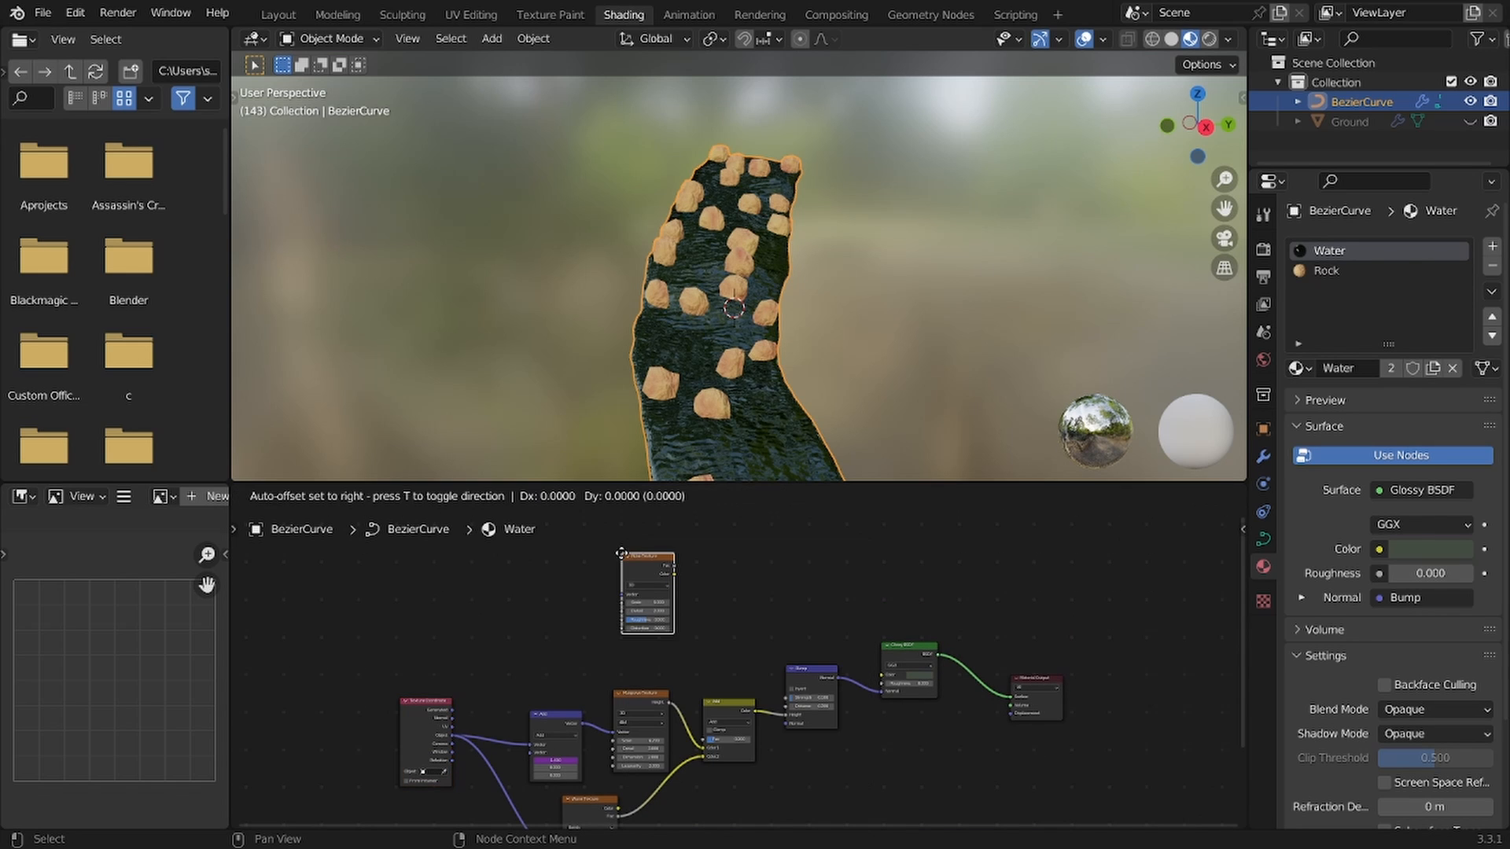
pyautogui.click(634, 556)
pyautogui.keyDown('ctrl'); pyautogui.keyDown('shift'); pyautogui.click(687, 601); pyautogui.keyUp('shift'); pyautogui.keyUp('ctrl')
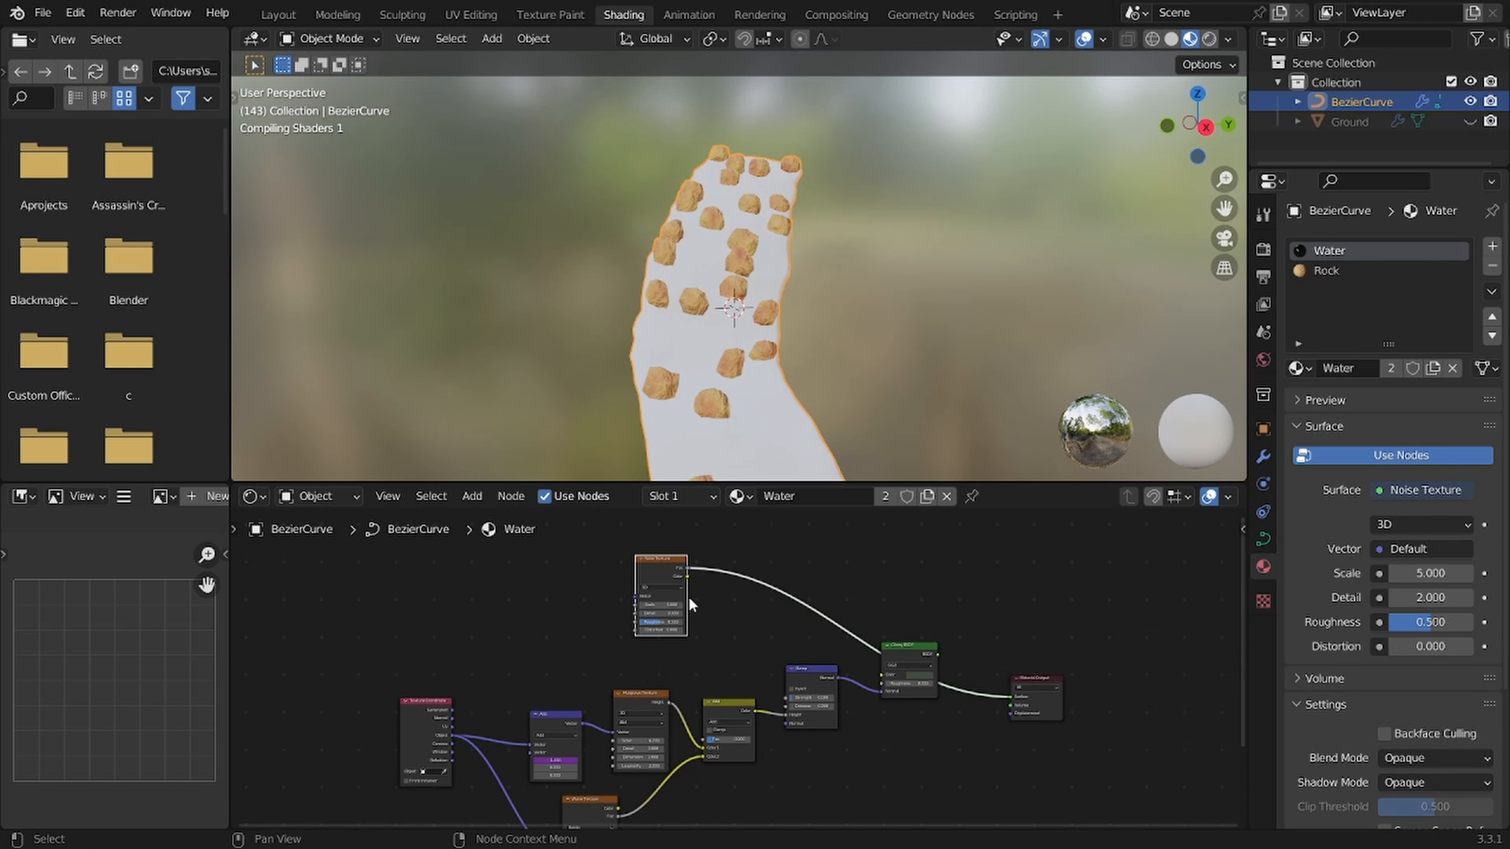
# Step: Feed the Noise Texture's Vector from the Texture Coordinate's Object output and set its Scale to 1.5
pyautogui.moveTo(576, 693); pyautogui.dragTo(393, 767, button='middle')
pyautogui.scroll(-1, 470, 717)
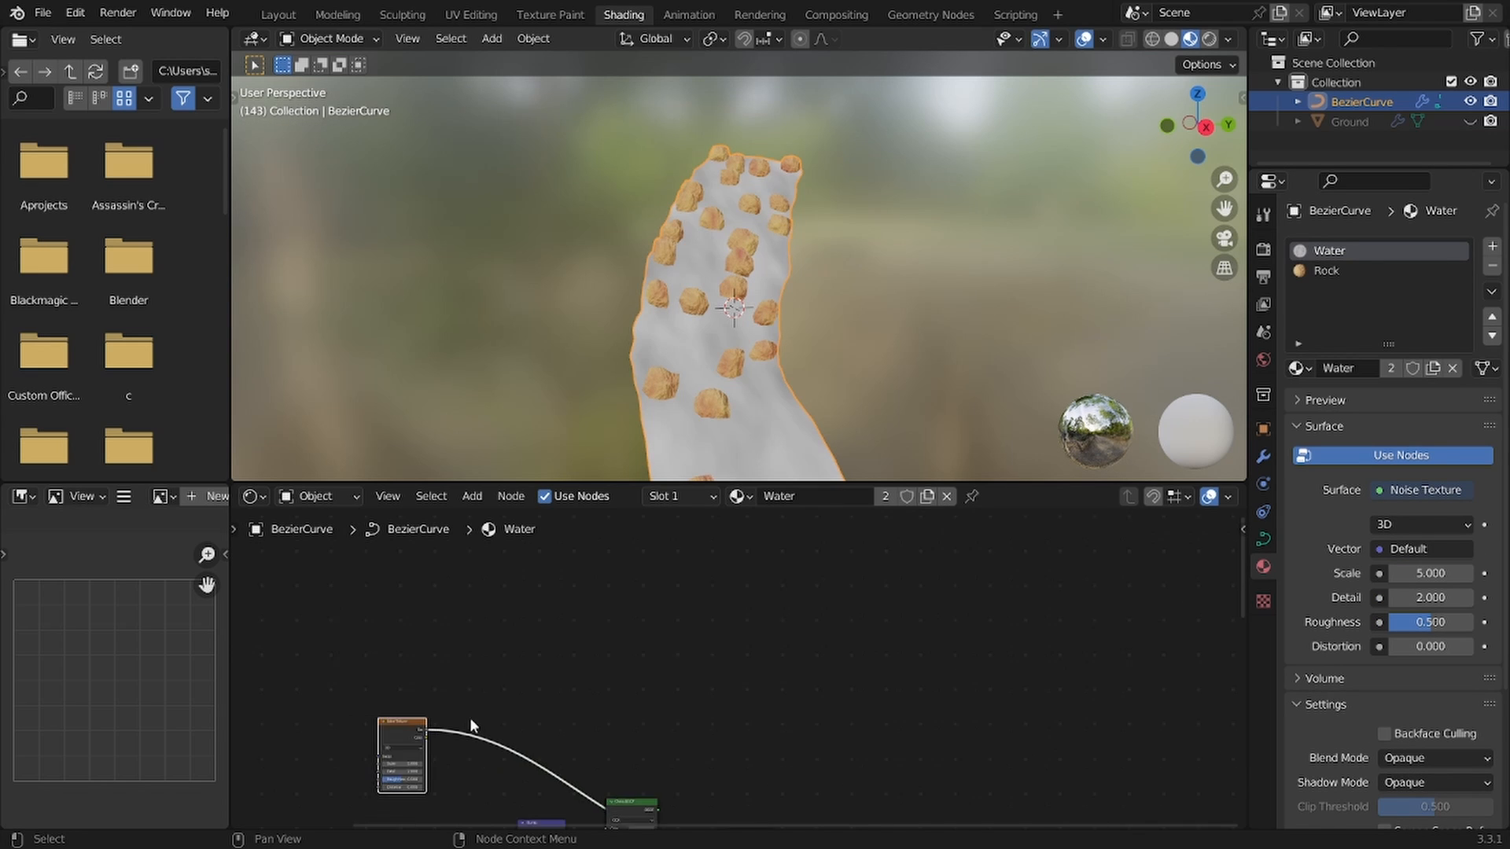
pyautogui.moveTo(469, 717); pyautogui.dragTo(659, 667, button='middle')
pyautogui.scroll(-7, 659, 667)
pyautogui.scroll(10, 669, 678)
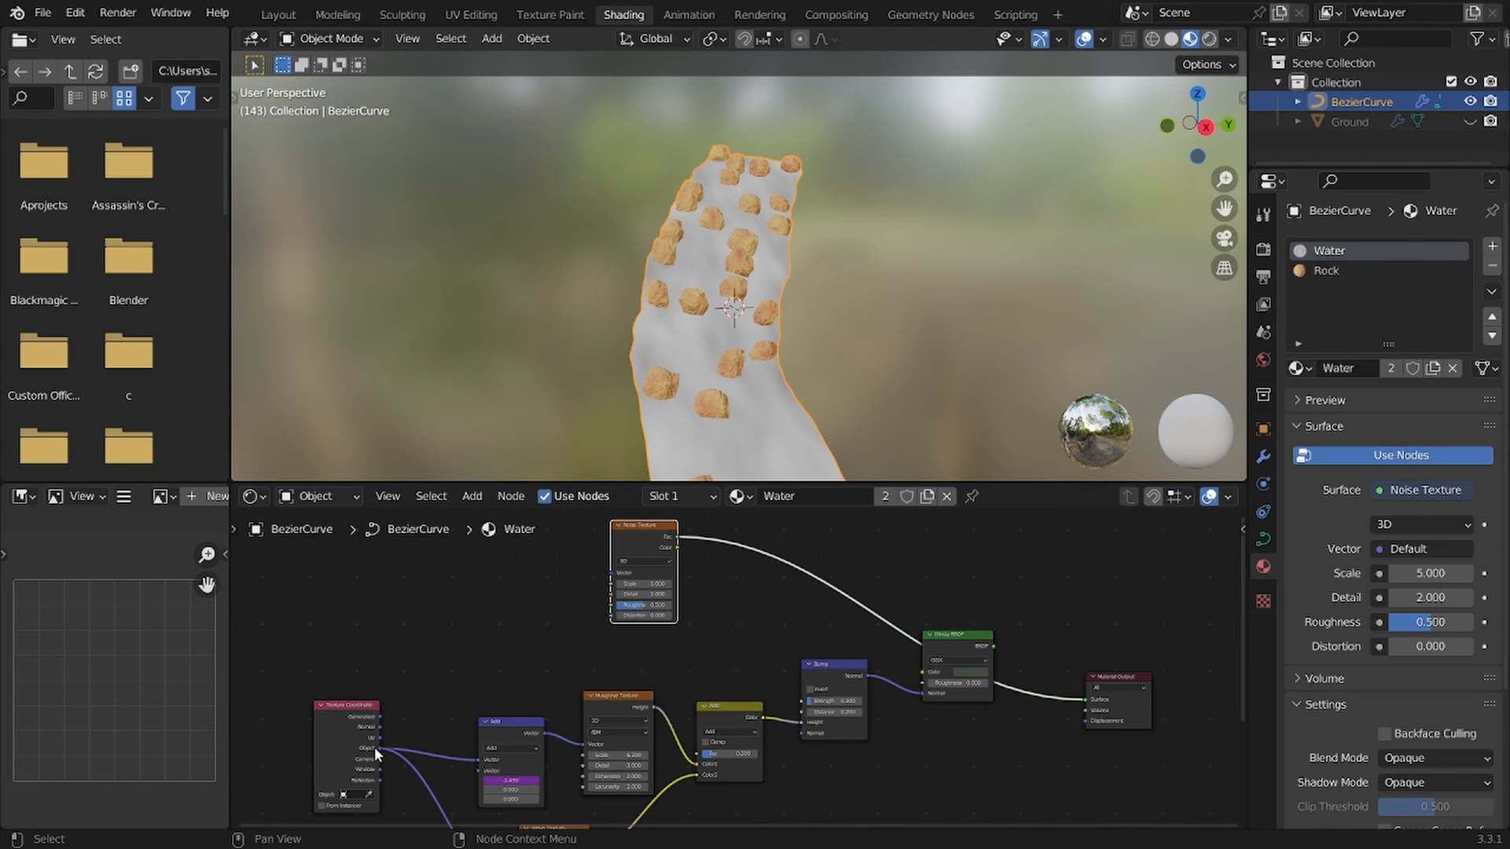
pyautogui.moveTo(376, 747); pyautogui.dragTo(615, 576)
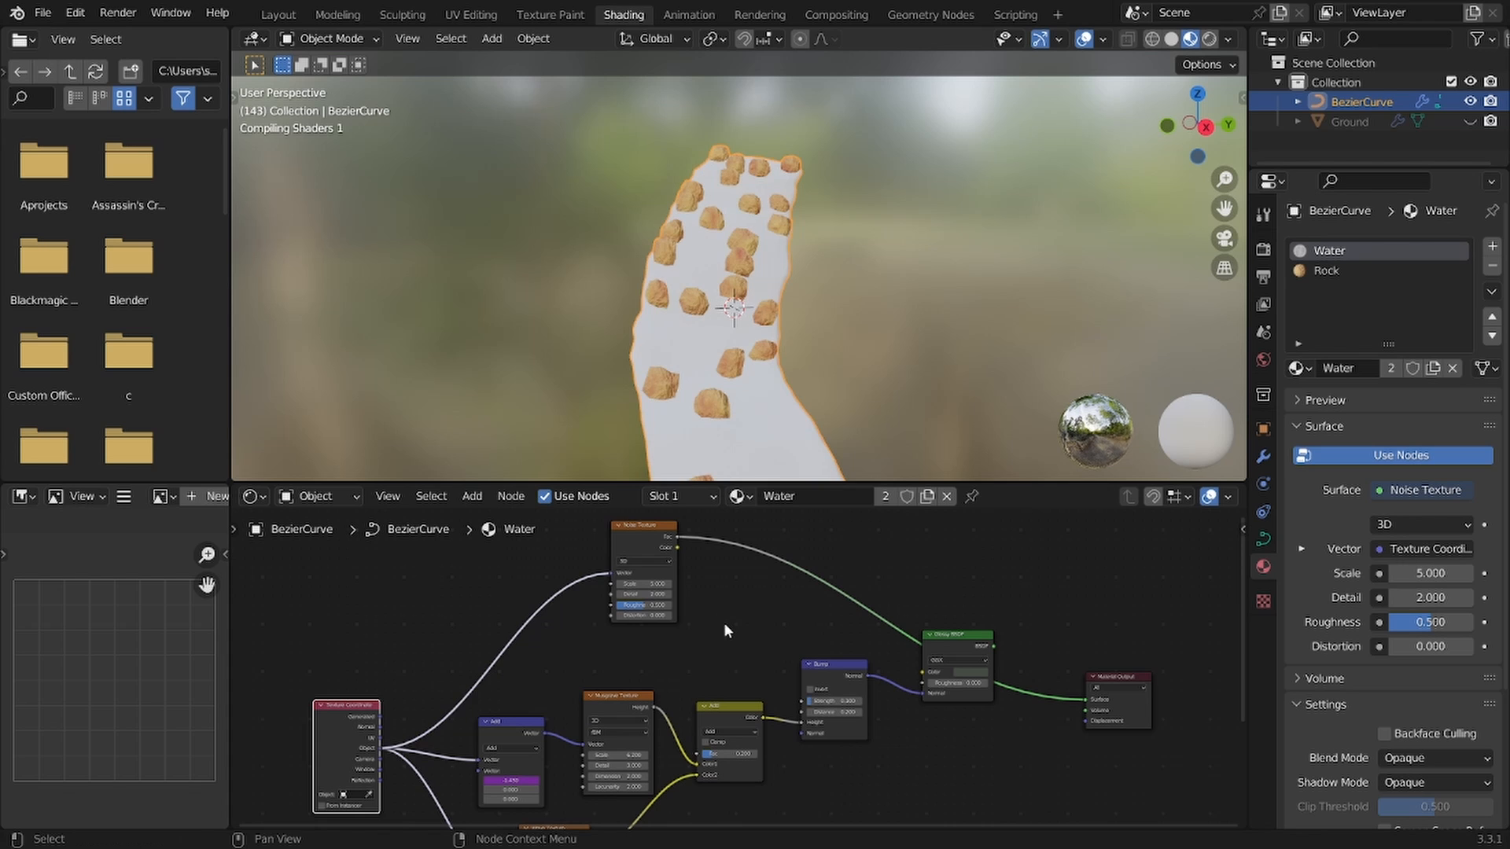
pyautogui.moveTo(654, 587); pyautogui.dragTo(740, 635, button='middle')
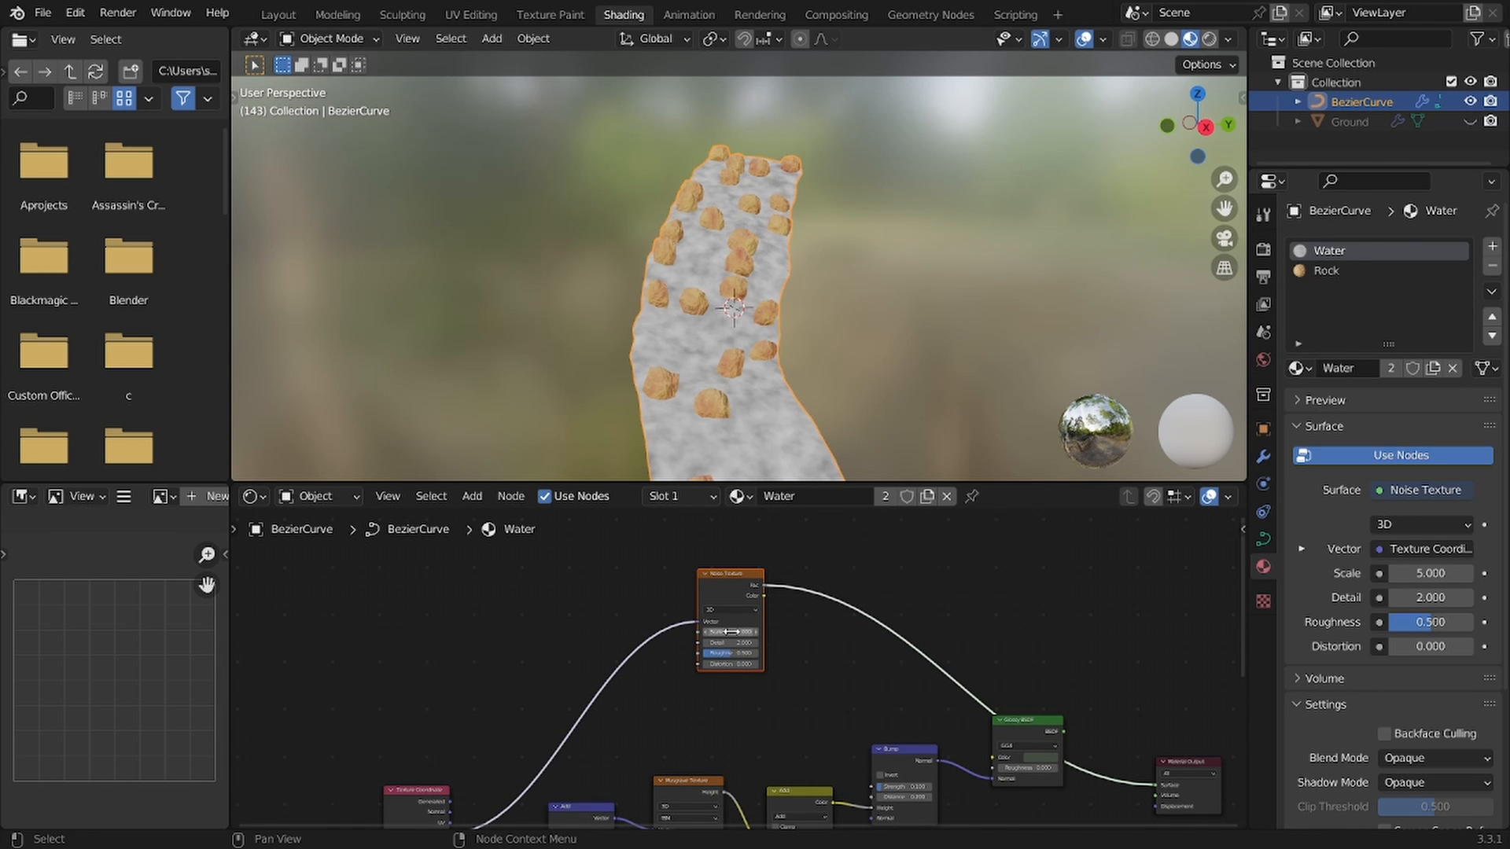
pyautogui.scroll(1, 742, 653)
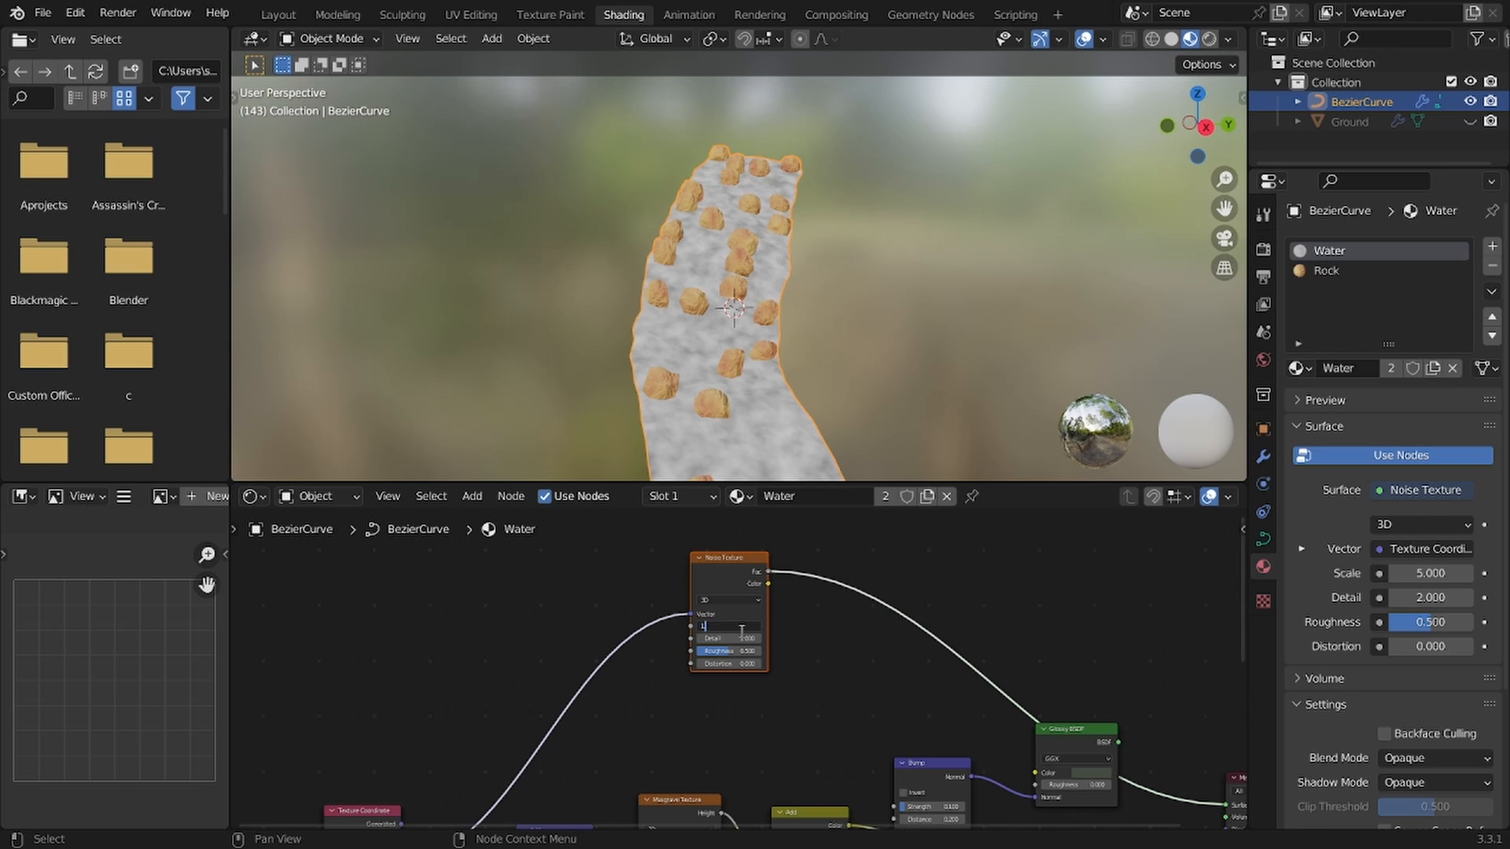
pyautogui.write('.5')
pyautogui.press('Return')
pyautogui.hotkey('shift', 'a')
pyautogui.write('sc')
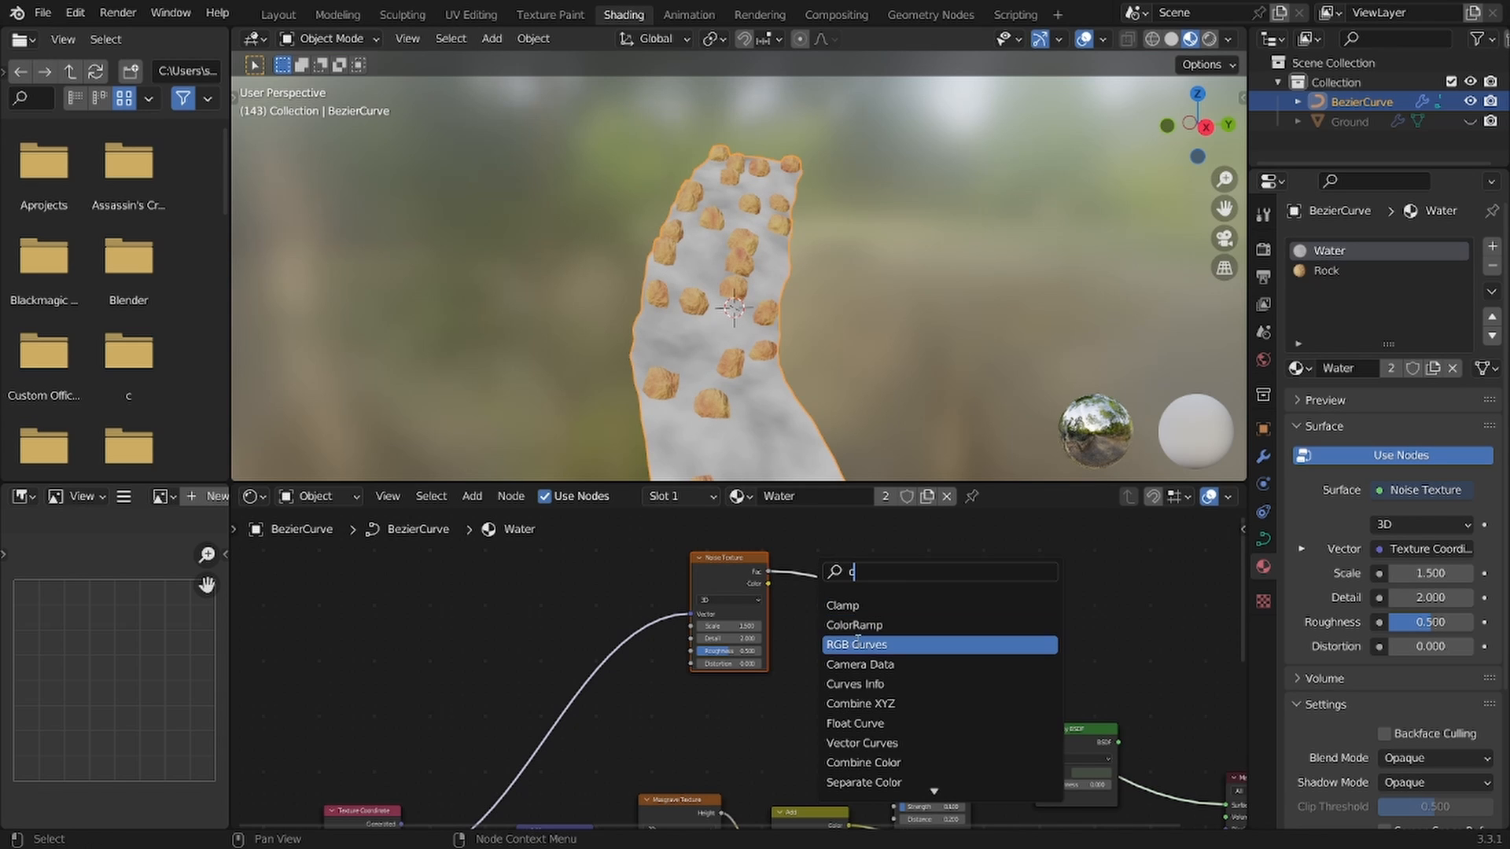
pyautogui.click(826, 612)
pyautogui.click(830, 580)
pyautogui.hotkey('ctrl', 'z')
# Step: Insert a ColorRamp node on the link after the Noise Texture
pyautogui.hotkey('shift', 'a')
pyautogui.write('s')
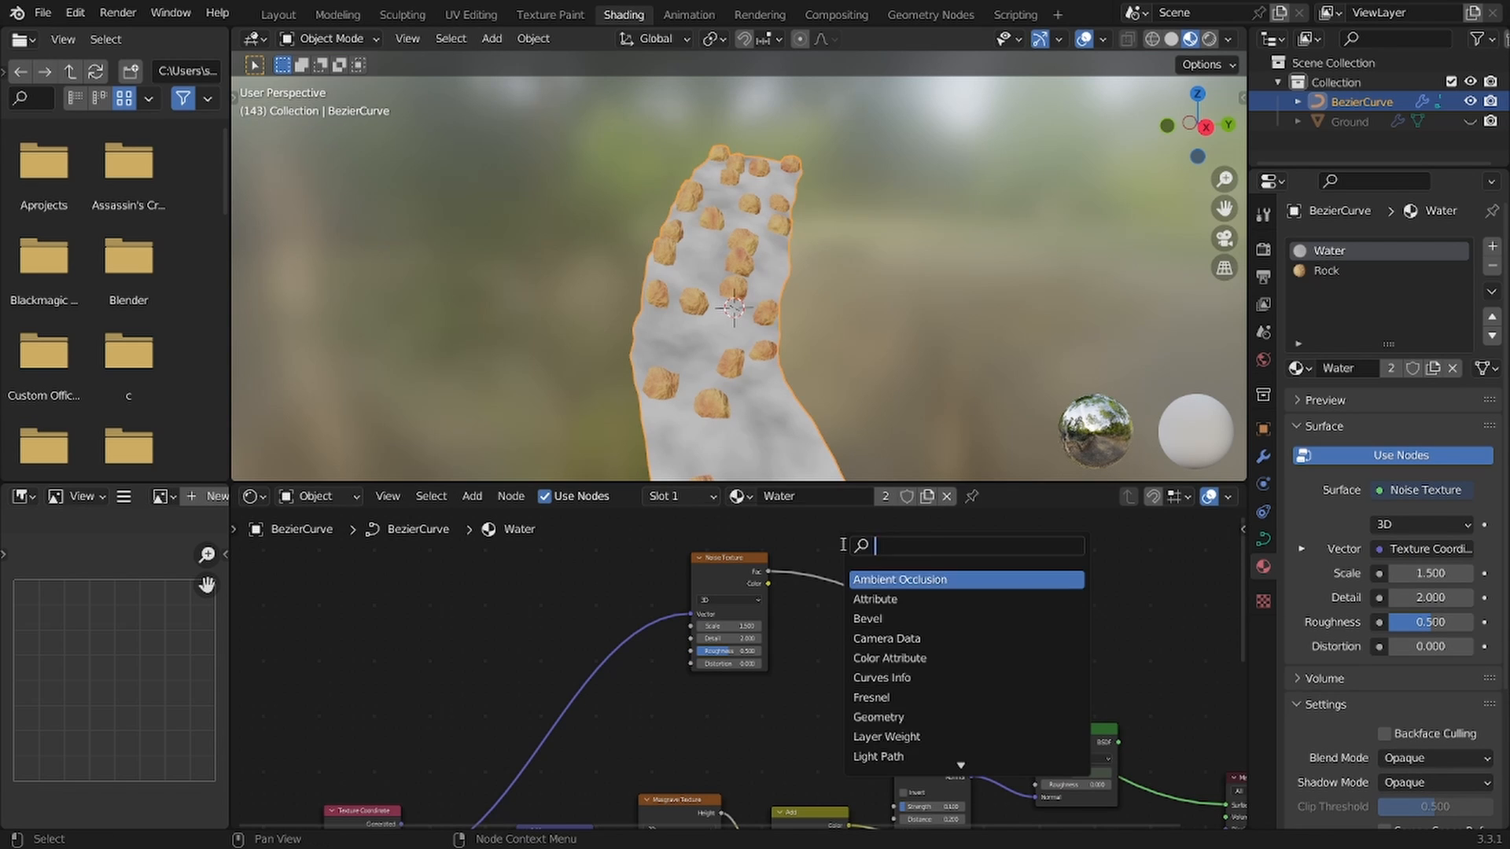
pyautogui.write('c')
pyautogui.click(873, 607)
pyautogui.click(830, 585)
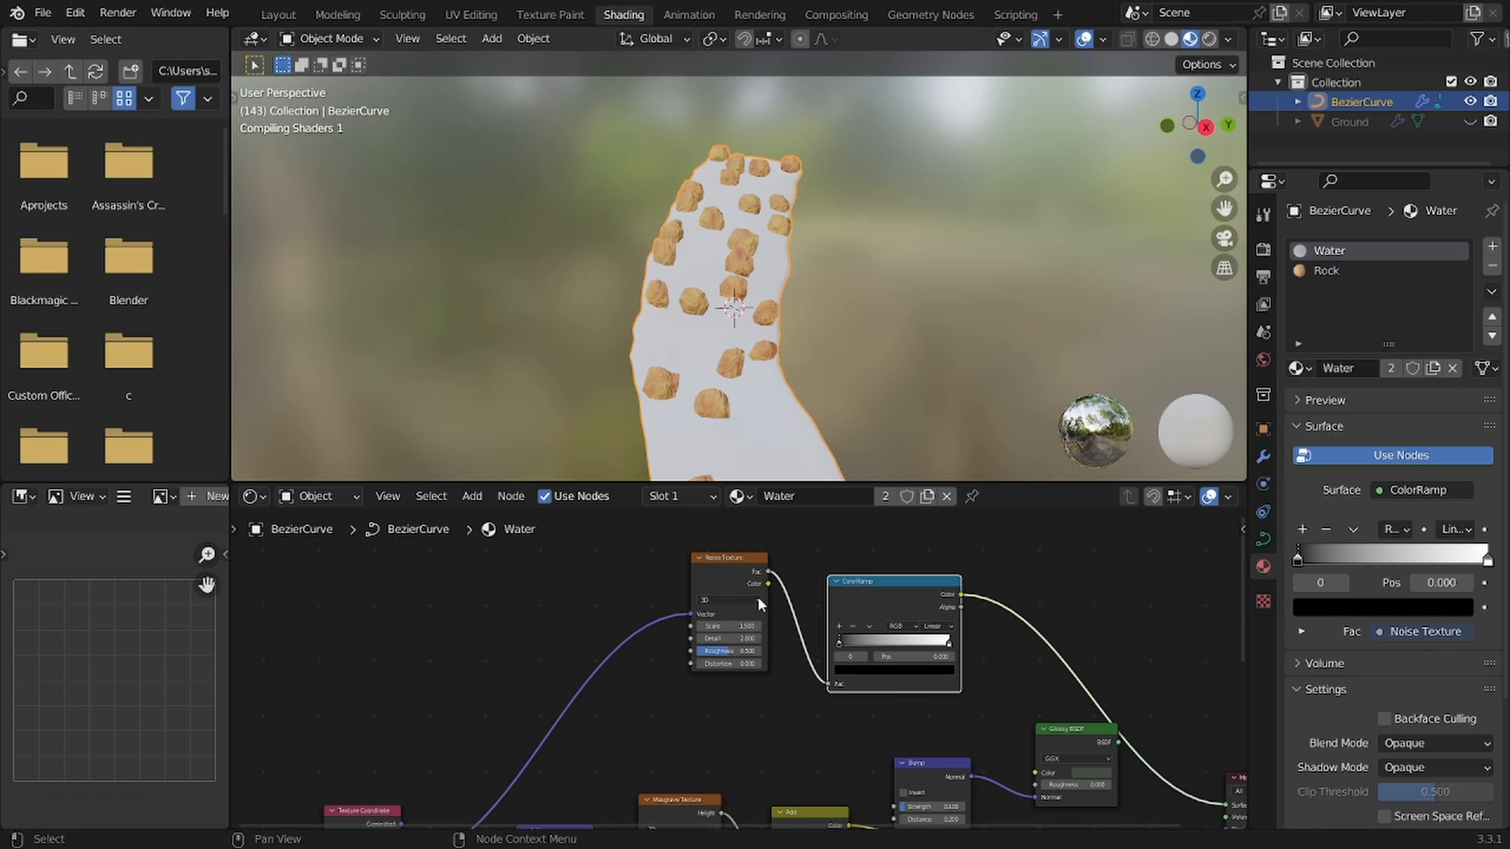
# Step: Make the ColorRamp run from white at position 0.367 to black at 0.404, and save the file
pyautogui.moveTo(856, 612); pyautogui.dragTo(784, 615, button='middle')
pyautogui.scroll(2, 784, 617)
pyautogui.moveTo(785, 616)
pyautogui.mouseDown()
pyautogui.moveTo(777, 573)
pyautogui.moveTo(820, 613)
pyautogui.moveTo(796, 608)
pyautogui.mouseUp()
pyautogui.scroll(3, 692, 291)
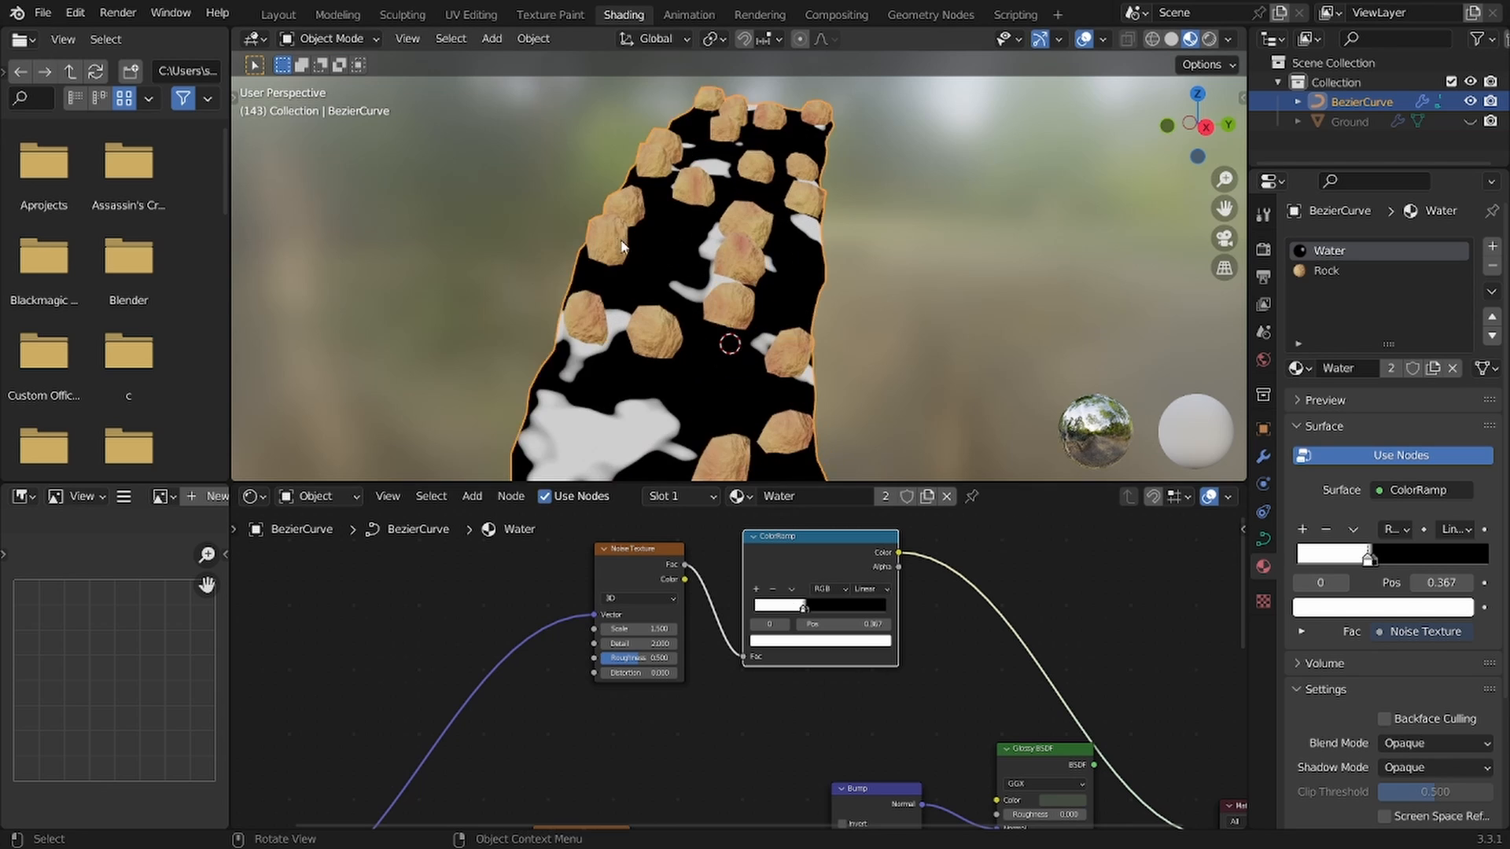
pyautogui.moveTo(692, 291); pyautogui.dragTo(692, 256, button='middle')
pyautogui.scroll(-2, 692, 255)
pyautogui.scroll(3, 786, 613)
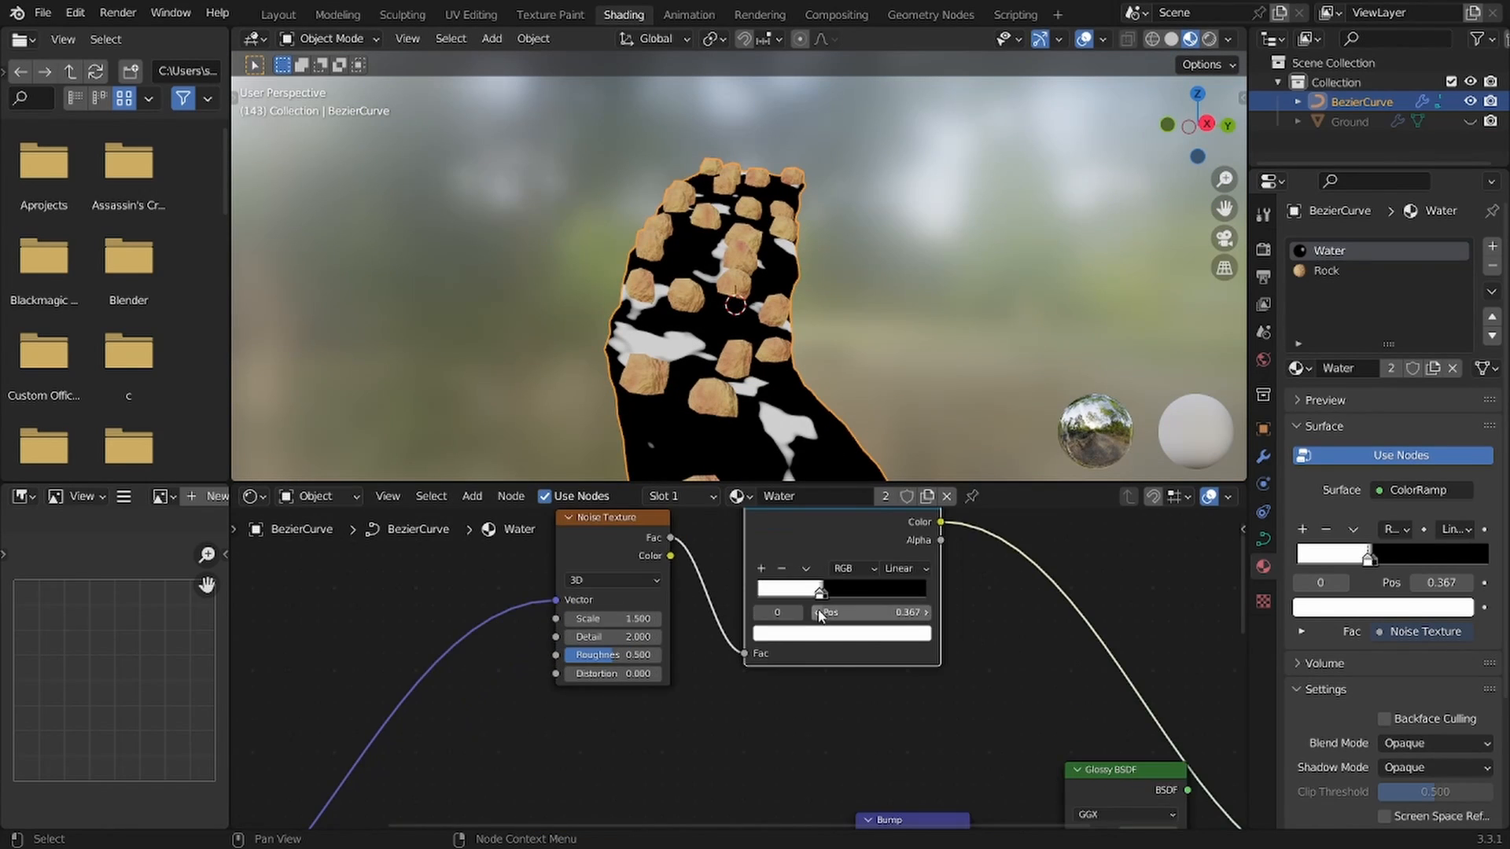
pyautogui.moveTo(796, 656); pyautogui.dragTo(796, 660)
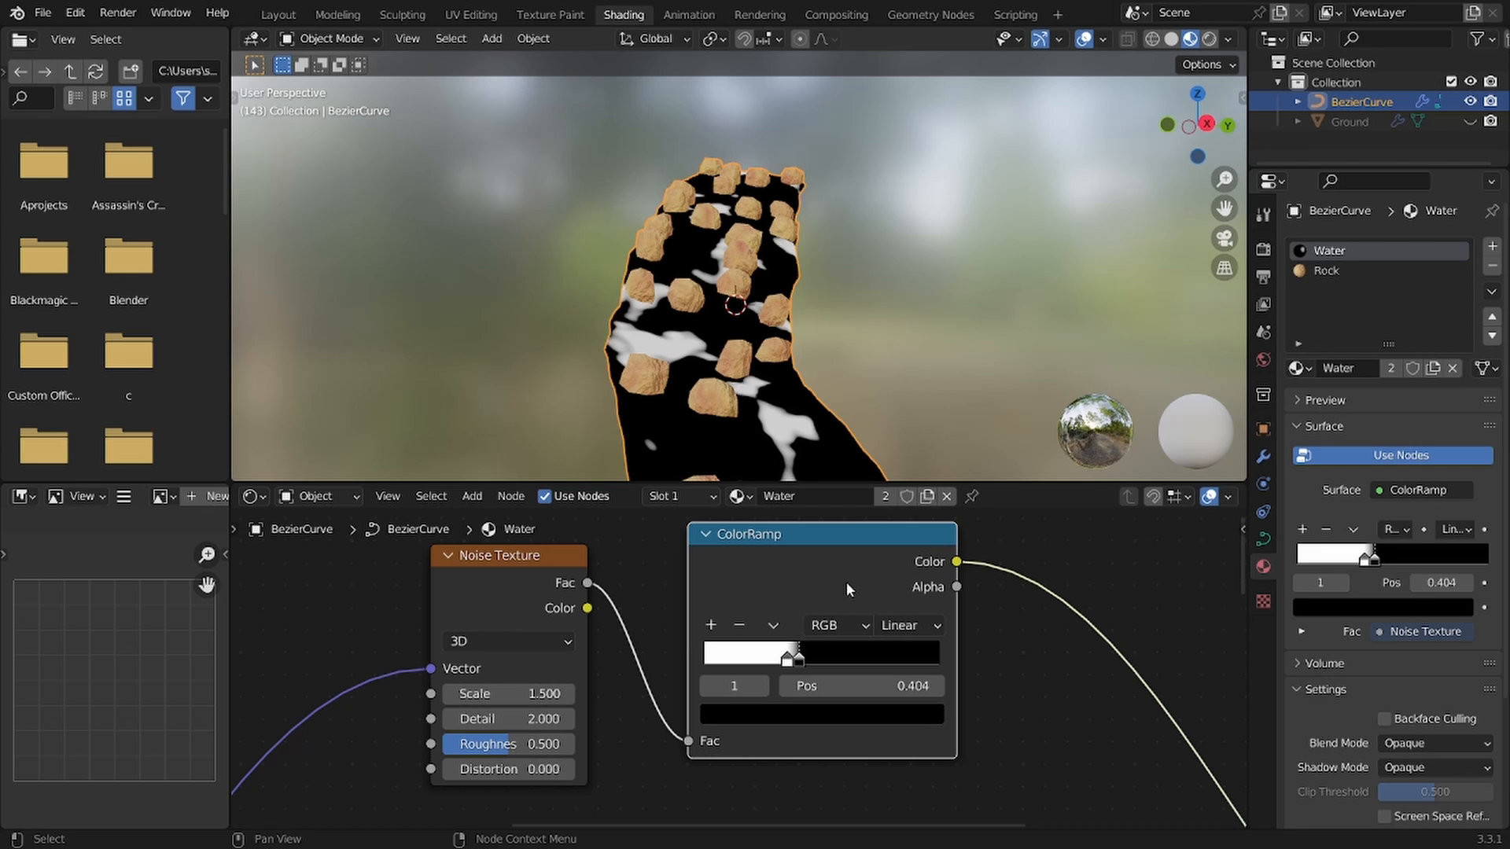
pyautogui.moveTo(751, 370); pyautogui.dragTo(737, 406, button='middle')
pyautogui.moveTo(522, 674); pyautogui.dragTo(590, 635, button='middle')
pyautogui.hotkey('ctrl', 's')
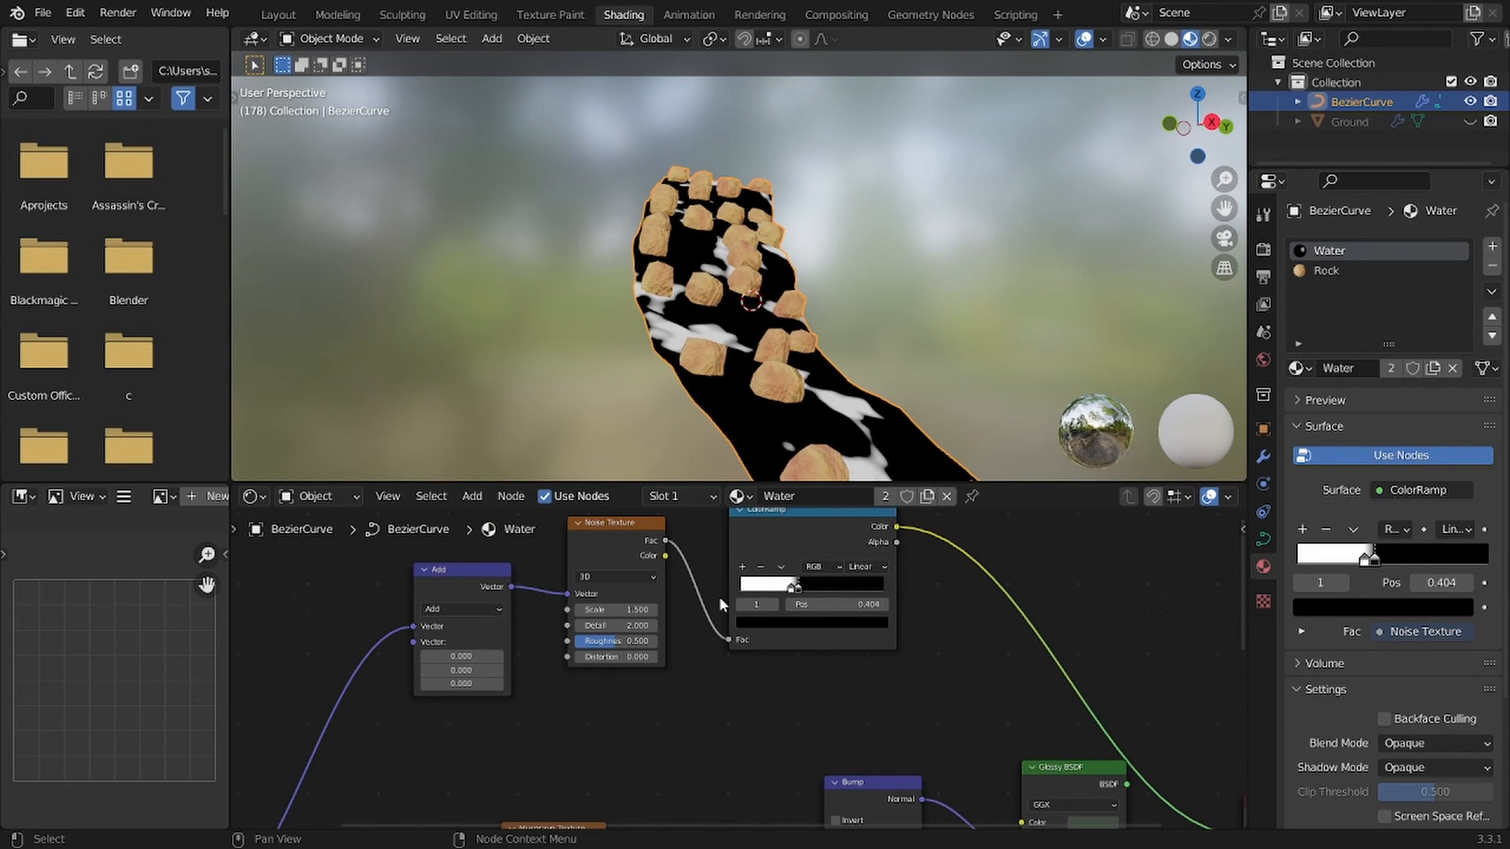
# Step: Delete the Vector Math Add node before the Noise Texture and insert a new Vector Math Add node in its place
pyautogui.click(427, 587)
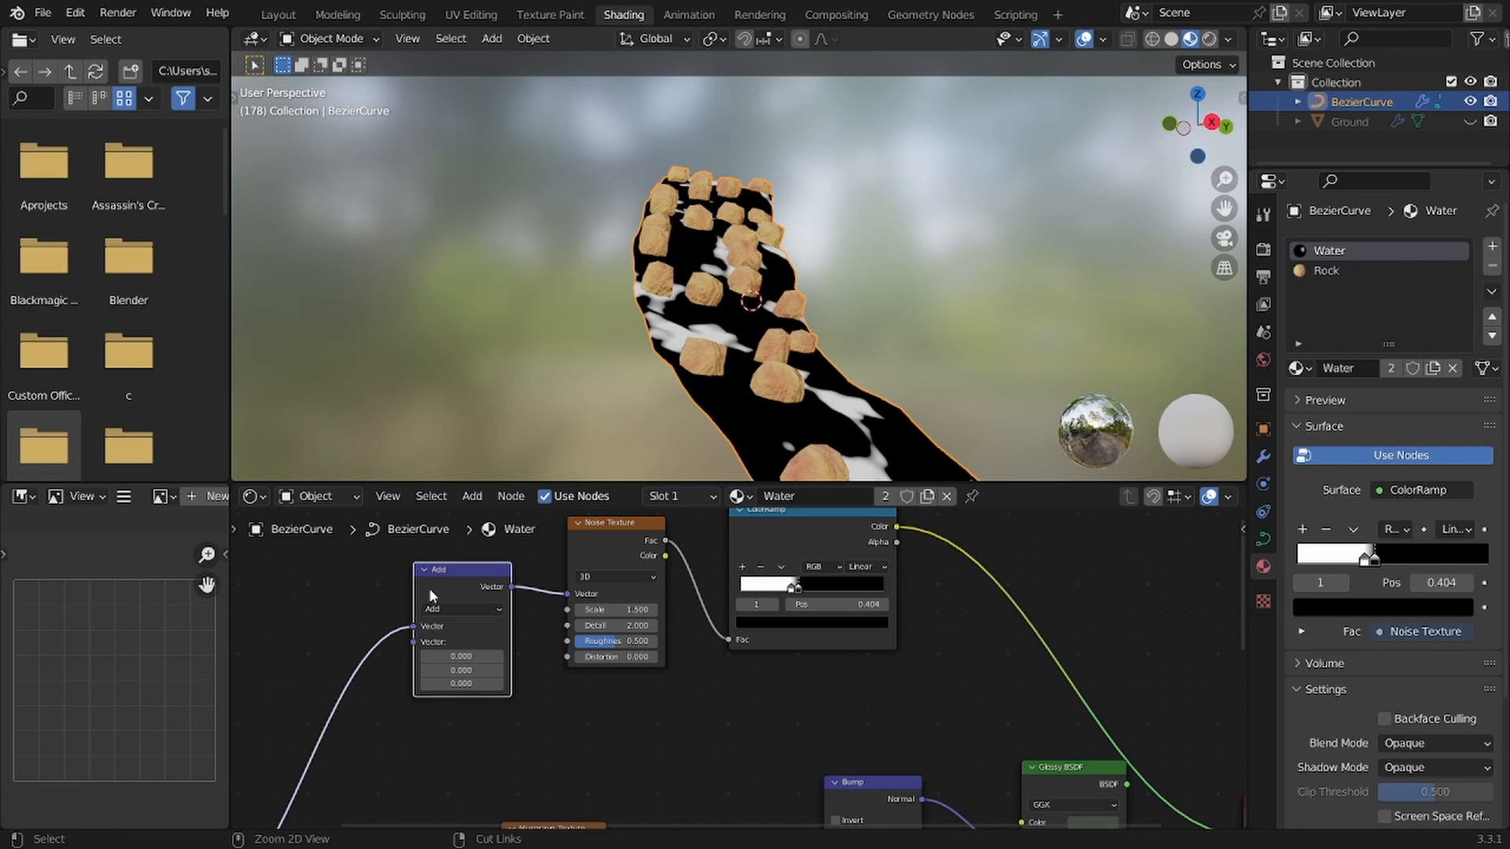
pyautogui.hotkey('ctrl', 'x')
pyautogui.hotkey('shift', 'a')
pyautogui.write('vec')
pyautogui.press('Return')
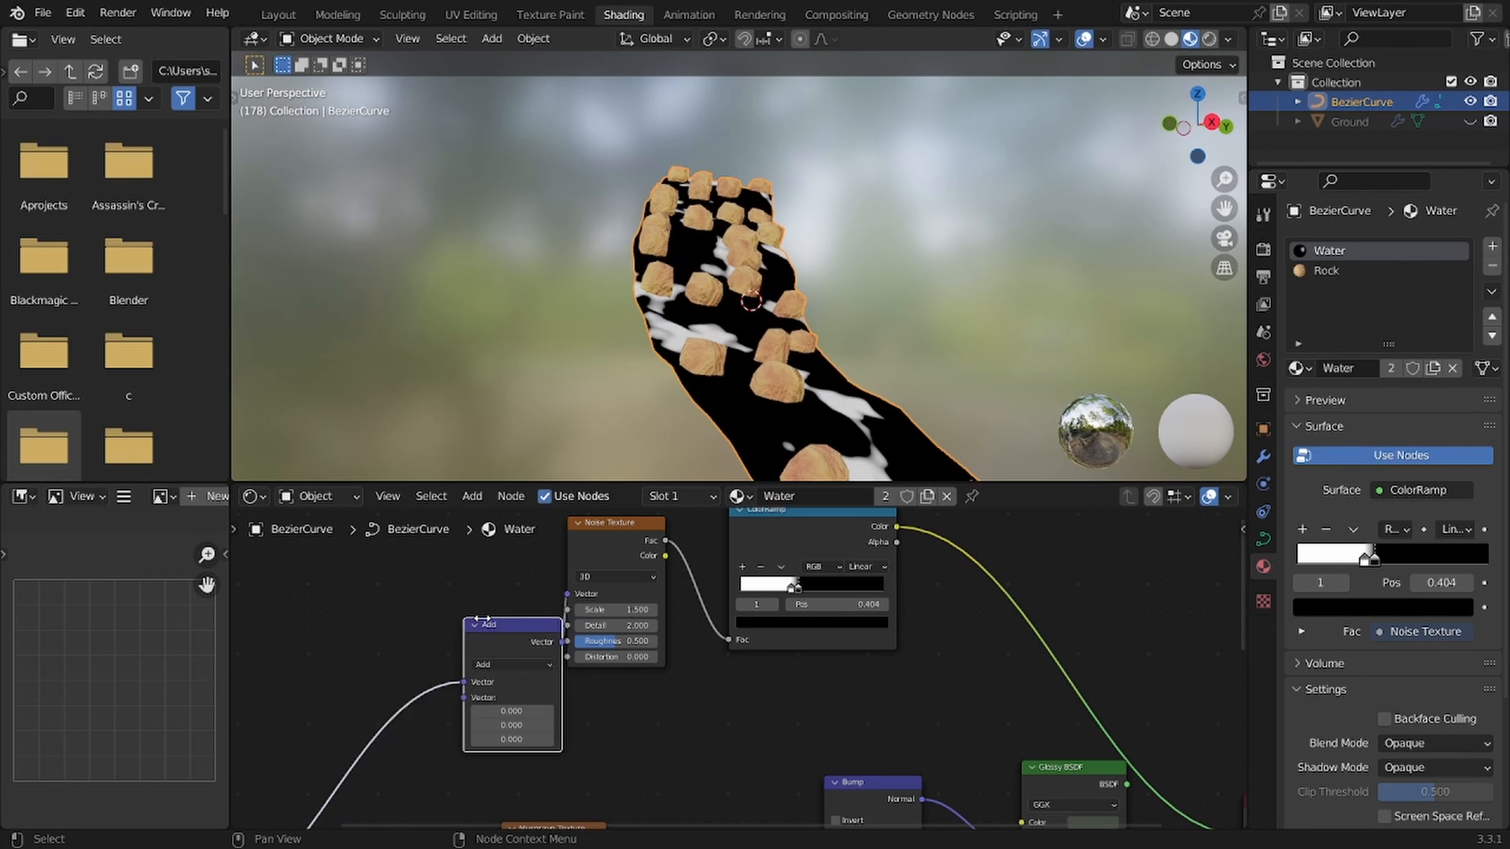
pyautogui.click(472, 645)
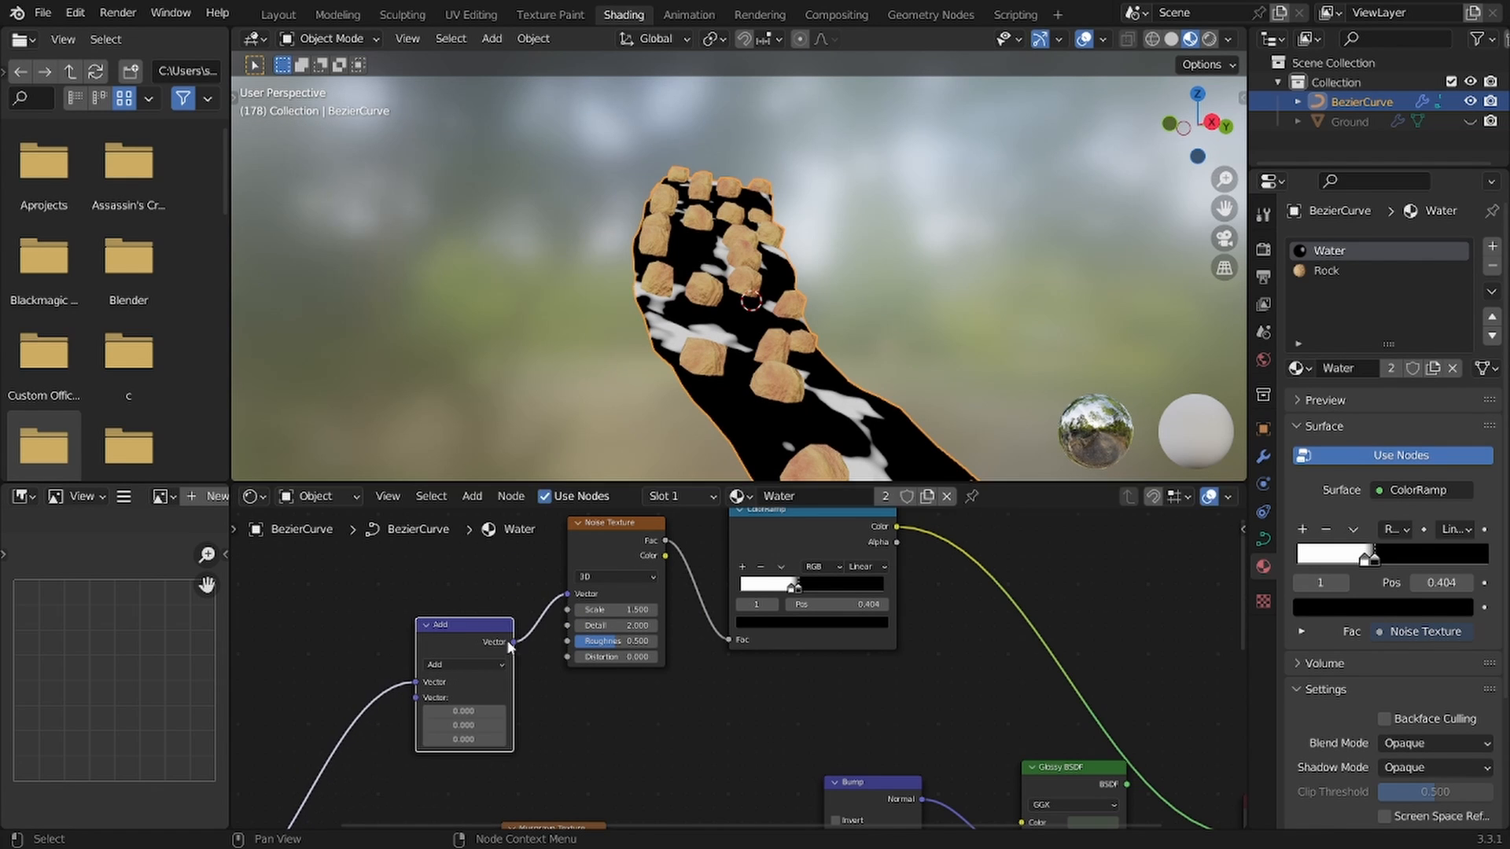
# Step: Feed the second Vector input of the new Vector Math Add node from a new Combine XYZ node
pyautogui.scroll(2, 511, 640)
pyautogui.moveTo(511, 641); pyautogui.dragTo(844, 478, button='middle')
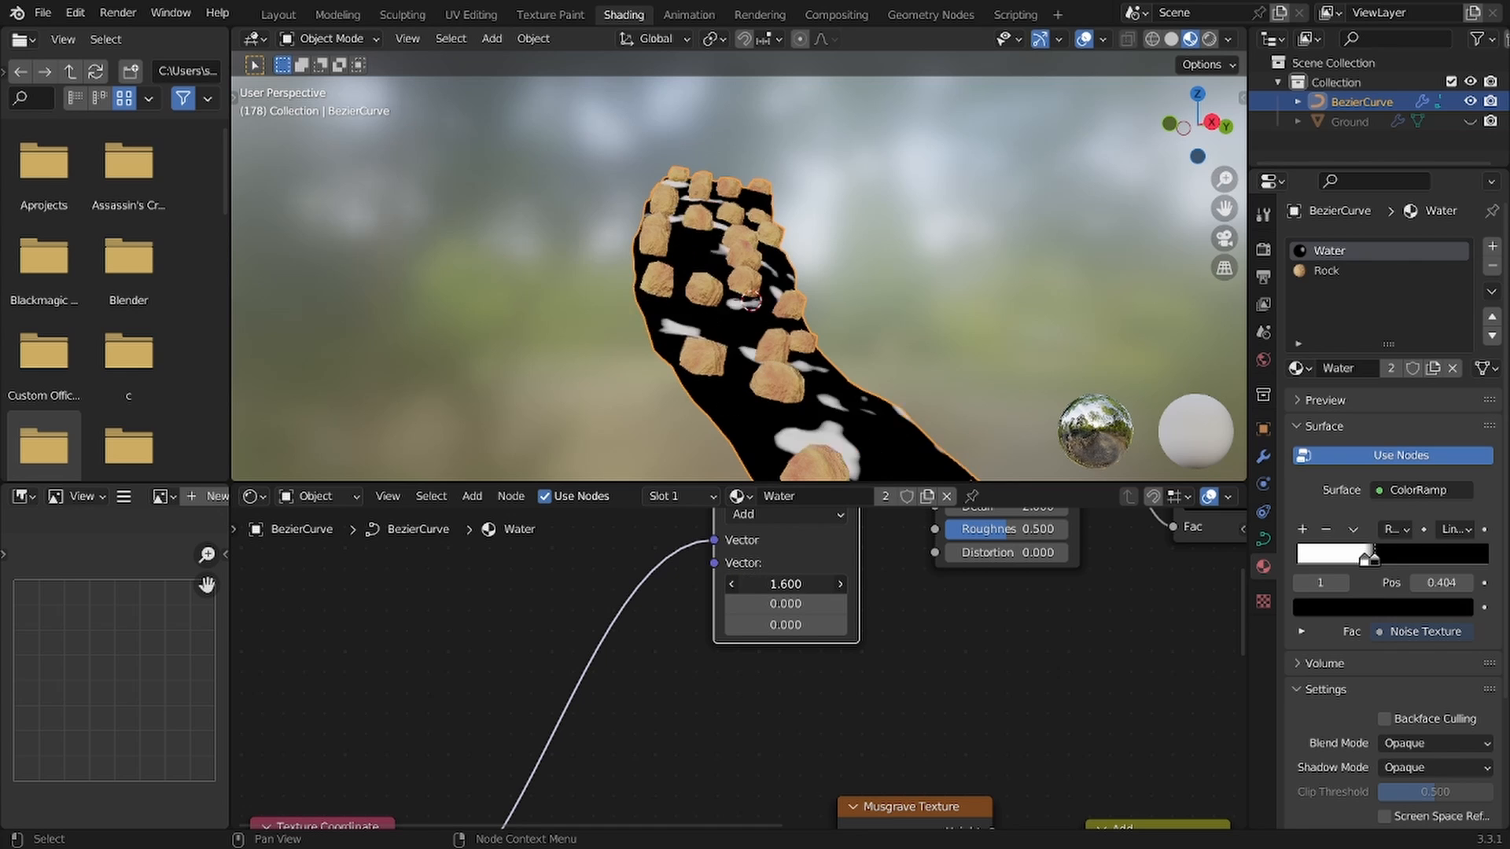
pyautogui.moveTo(714, 563); pyautogui.dragTo(567, 573)
pyautogui.write('combine')
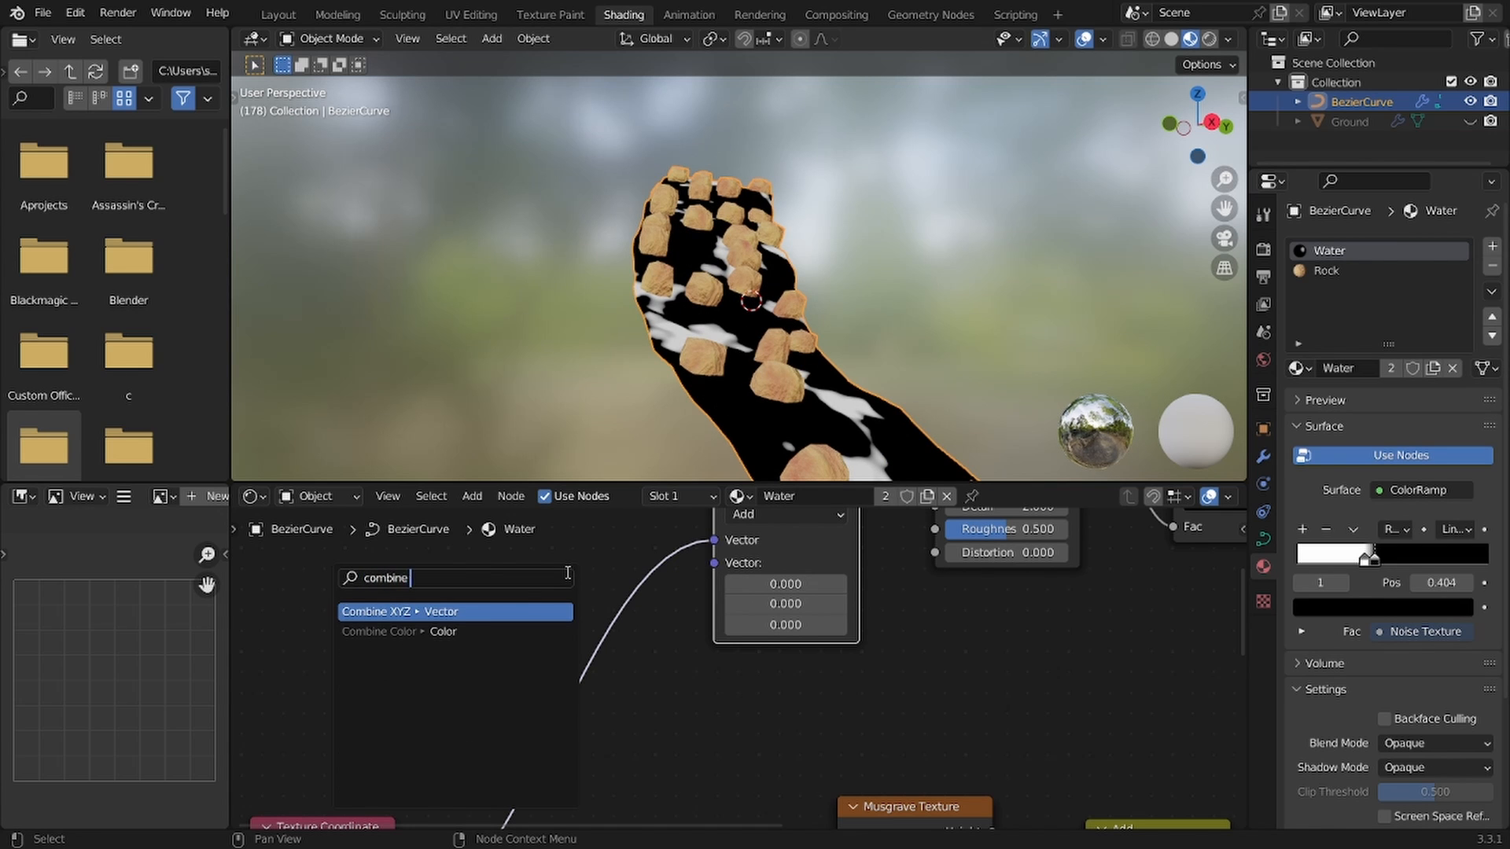
pyautogui.press('Return')
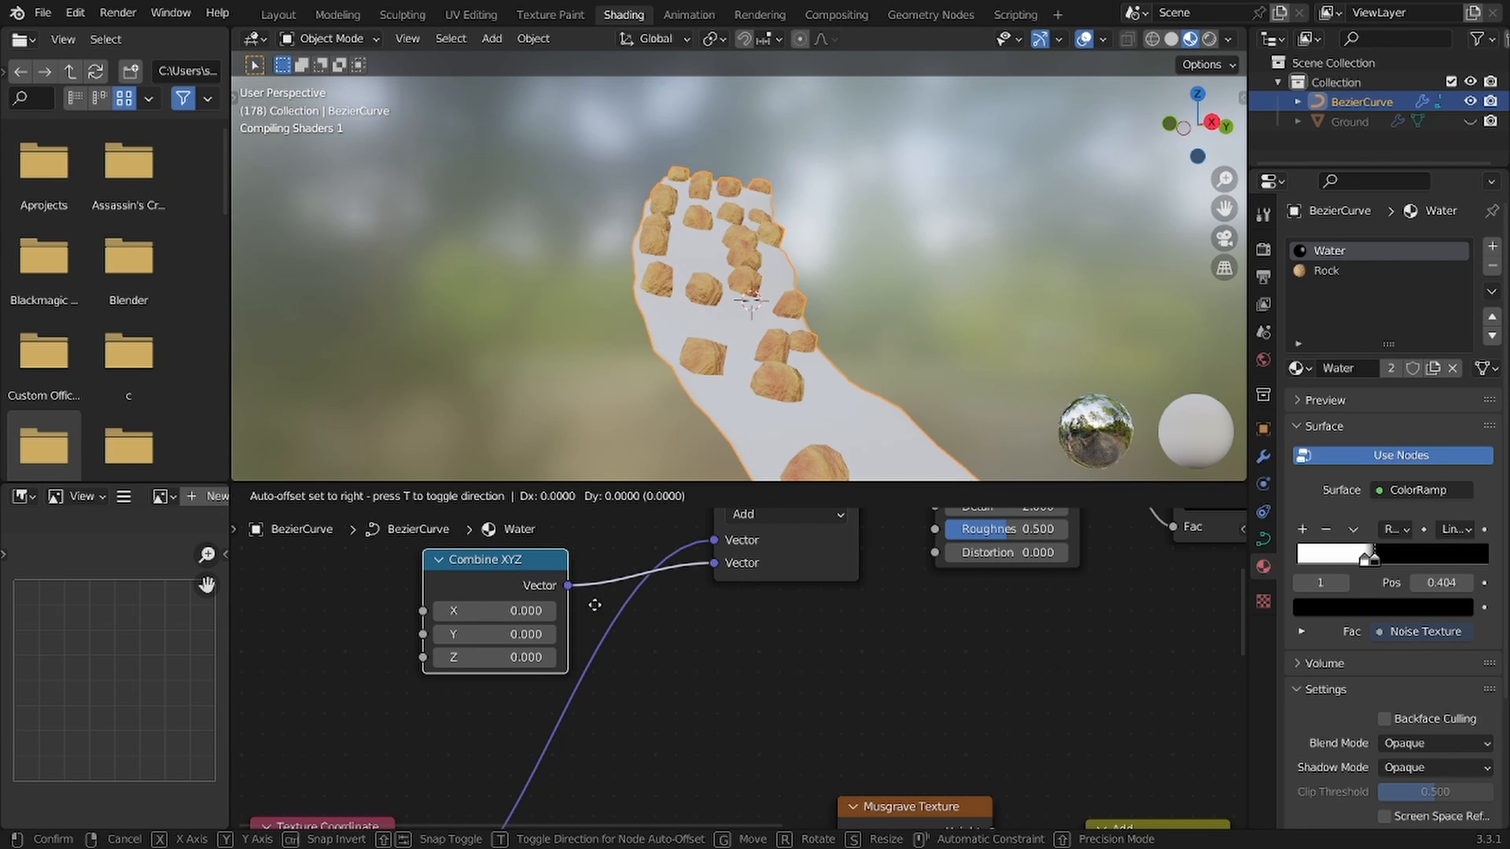
pyautogui.click(709, 330)
# Step: Add a Value node driven by #frame/100 and connect it to the Combine XYZ node's X input
pyautogui.moveTo(419, 527); pyautogui.dragTo(464, 541, button='middle')
pyautogui.hotkey('shift', 'a')
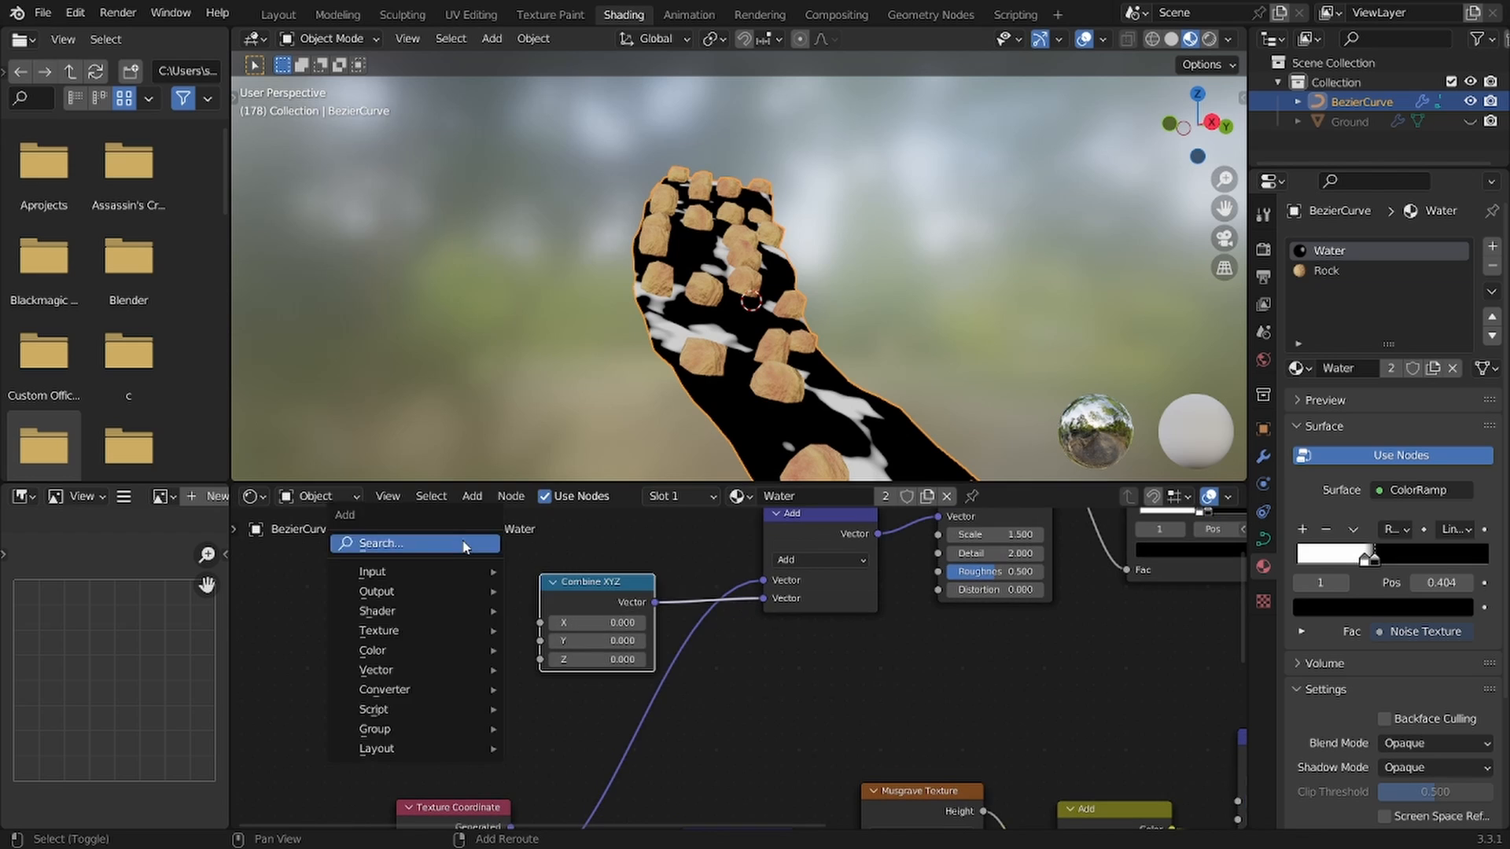
pyautogui.click(463, 541)
pyautogui.write('value')
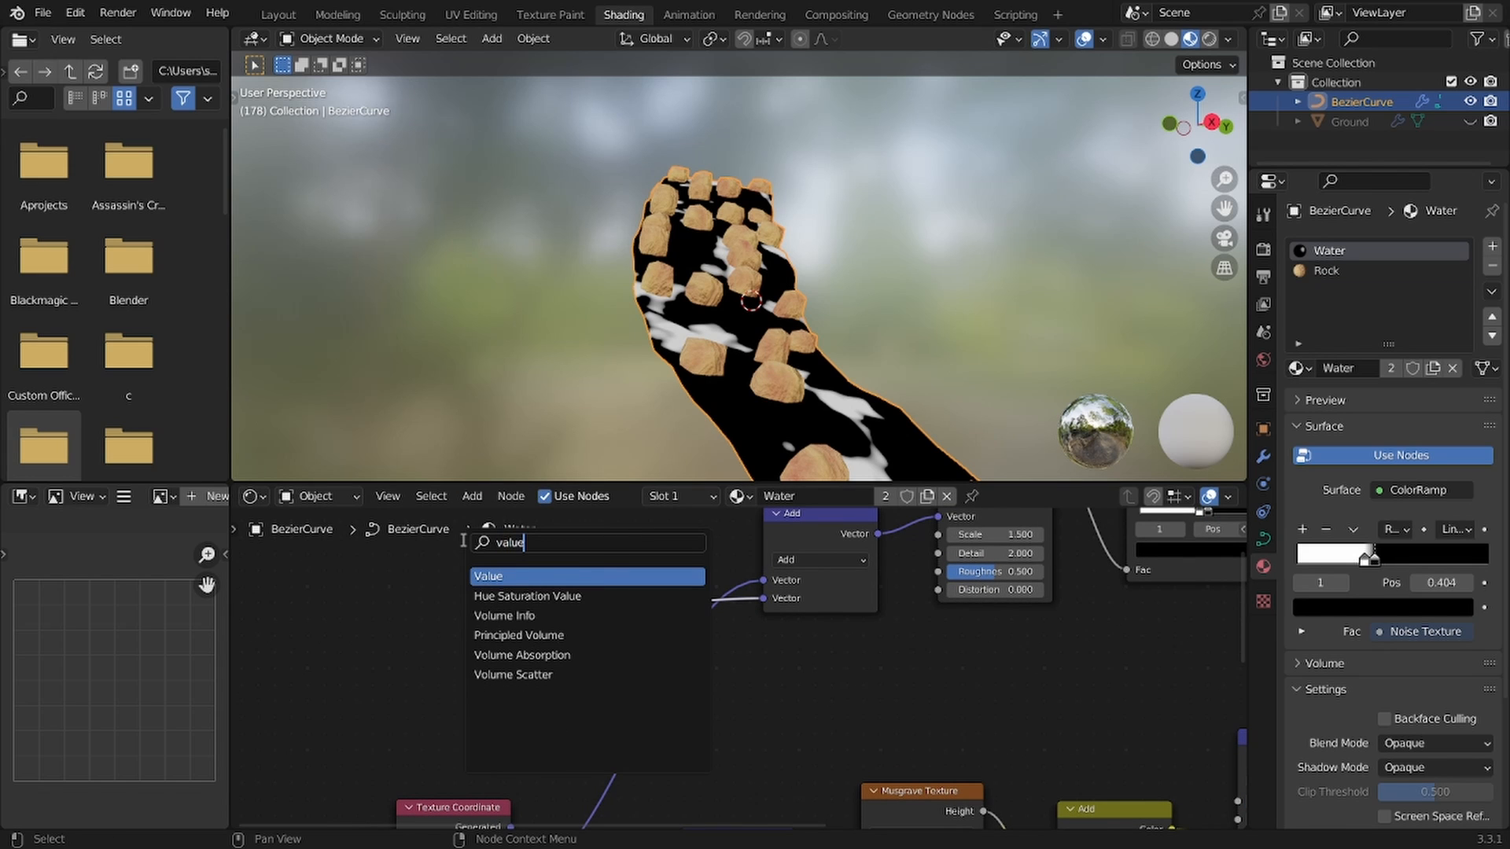
pyautogui.press('Return')
pyautogui.click(422, 688)
pyautogui.moveTo(401, 681); pyautogui.dragTo(439, 673)
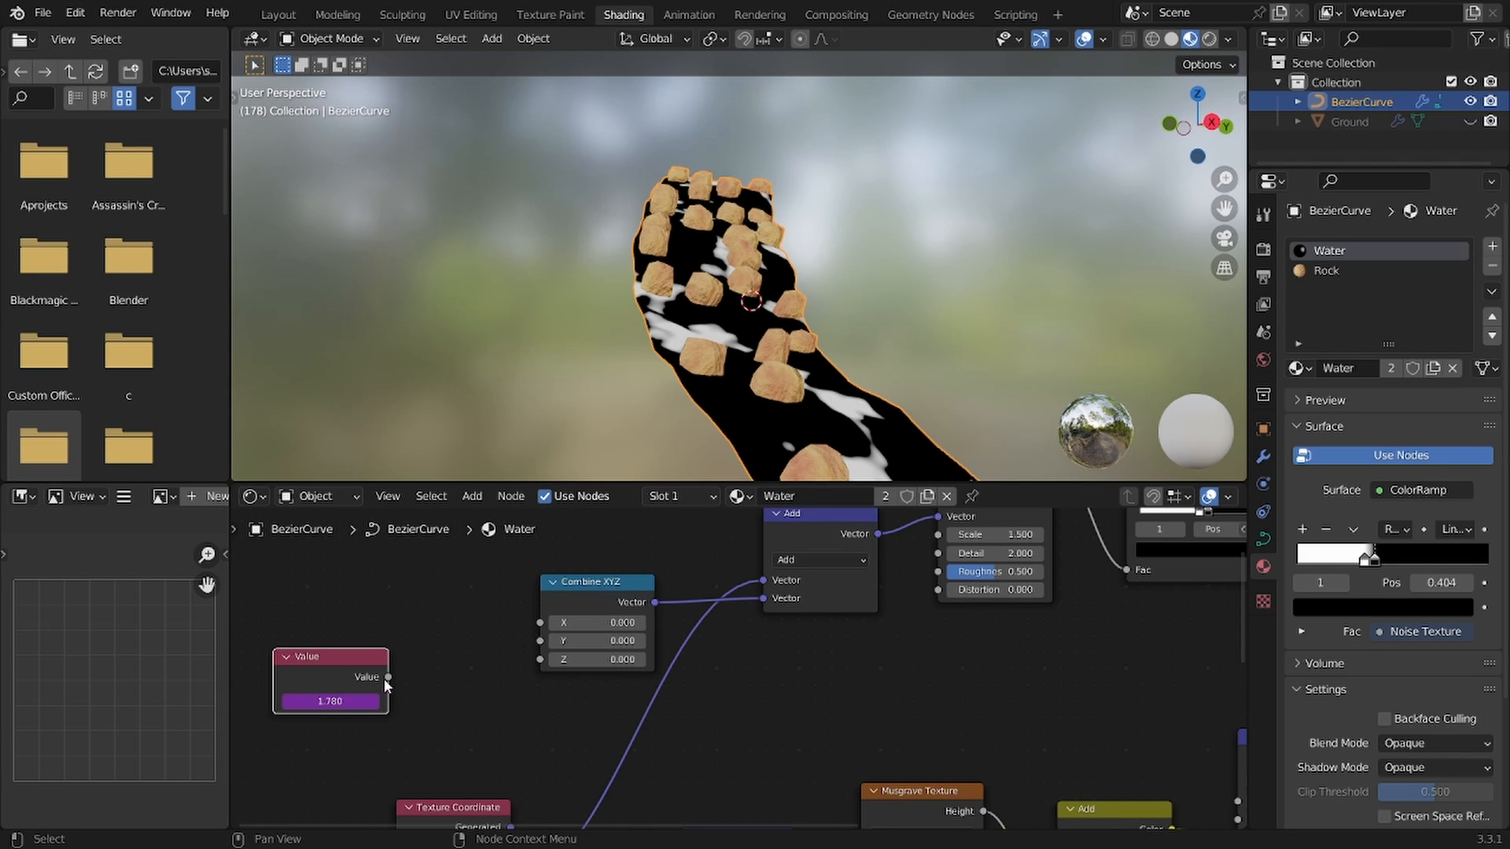
pyautogui.moveTo(386, 677); pyautogui.dragTo(552, 625)
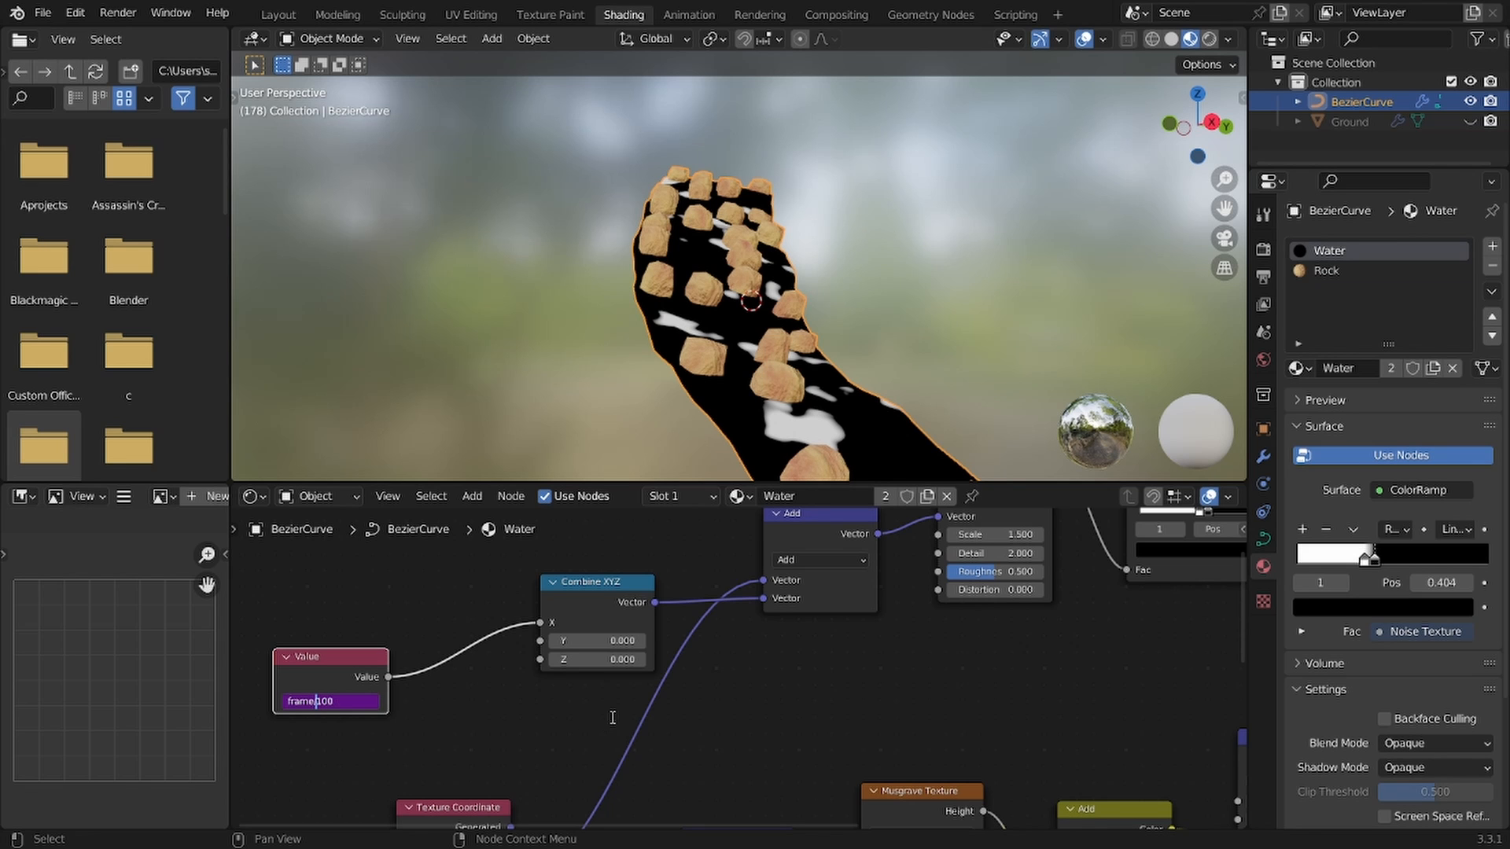
# Step: Change the Value node's driver expression to frame/-100 and play the animation
pyautogui.write('-')
pyautogui.press('Return')
pyautogui.press('space')
pyautogui.moveTo(784, 338); pyautogui.dragTo(799, 375, button='middle')
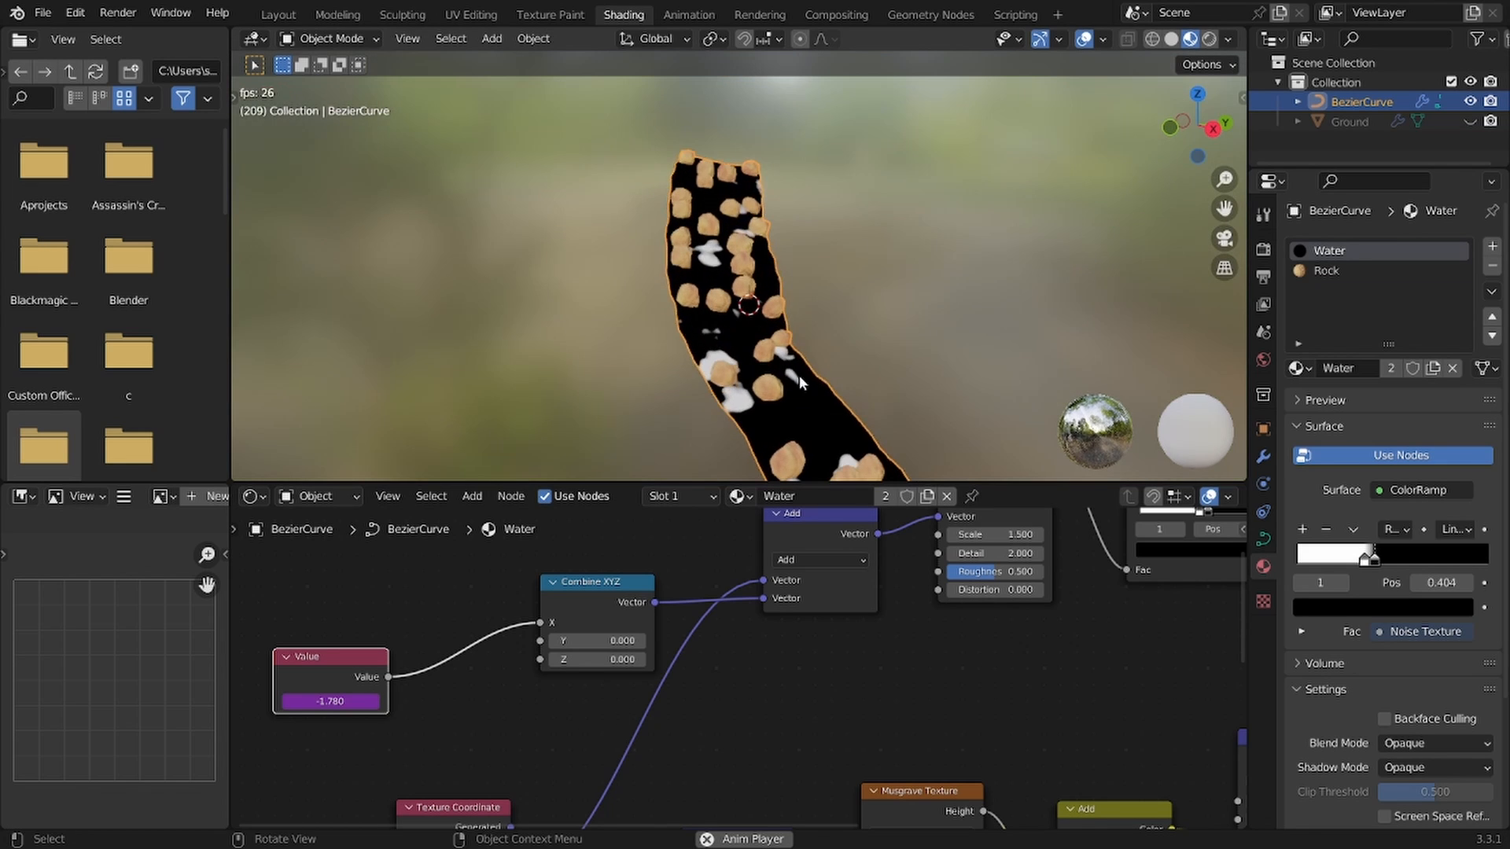
# Step: Change the Value node's driver expression to frame/-20 while the animation plays
pyautogui.click(335, 701)
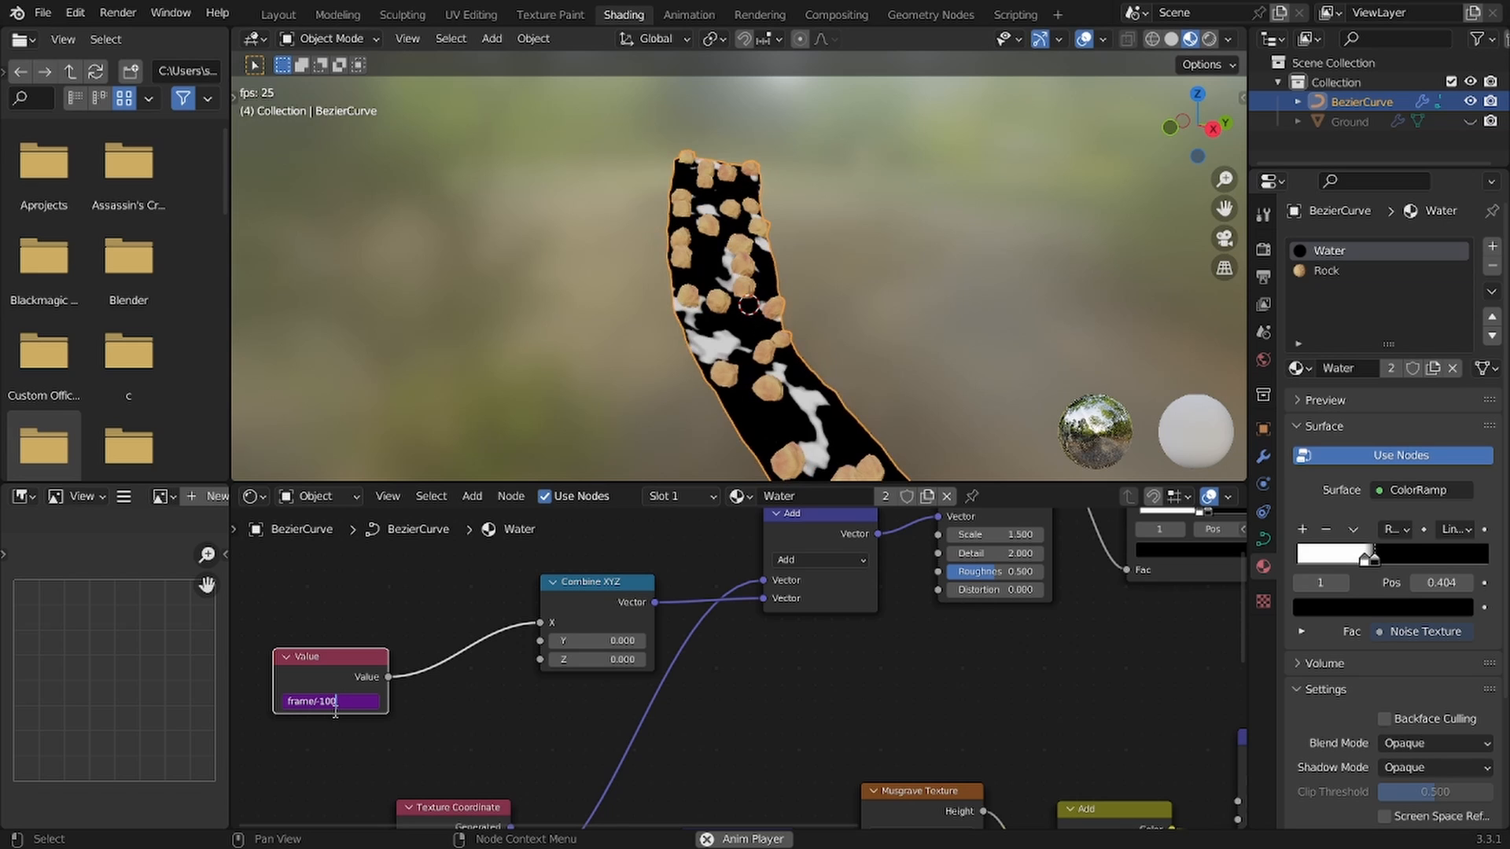
pyautogui.press('BackSpace')
pyautogui.press('BackSpace')
pyautogui.press('BackSpace')
pyautogui.write('20')
pyautogui.press('Return')
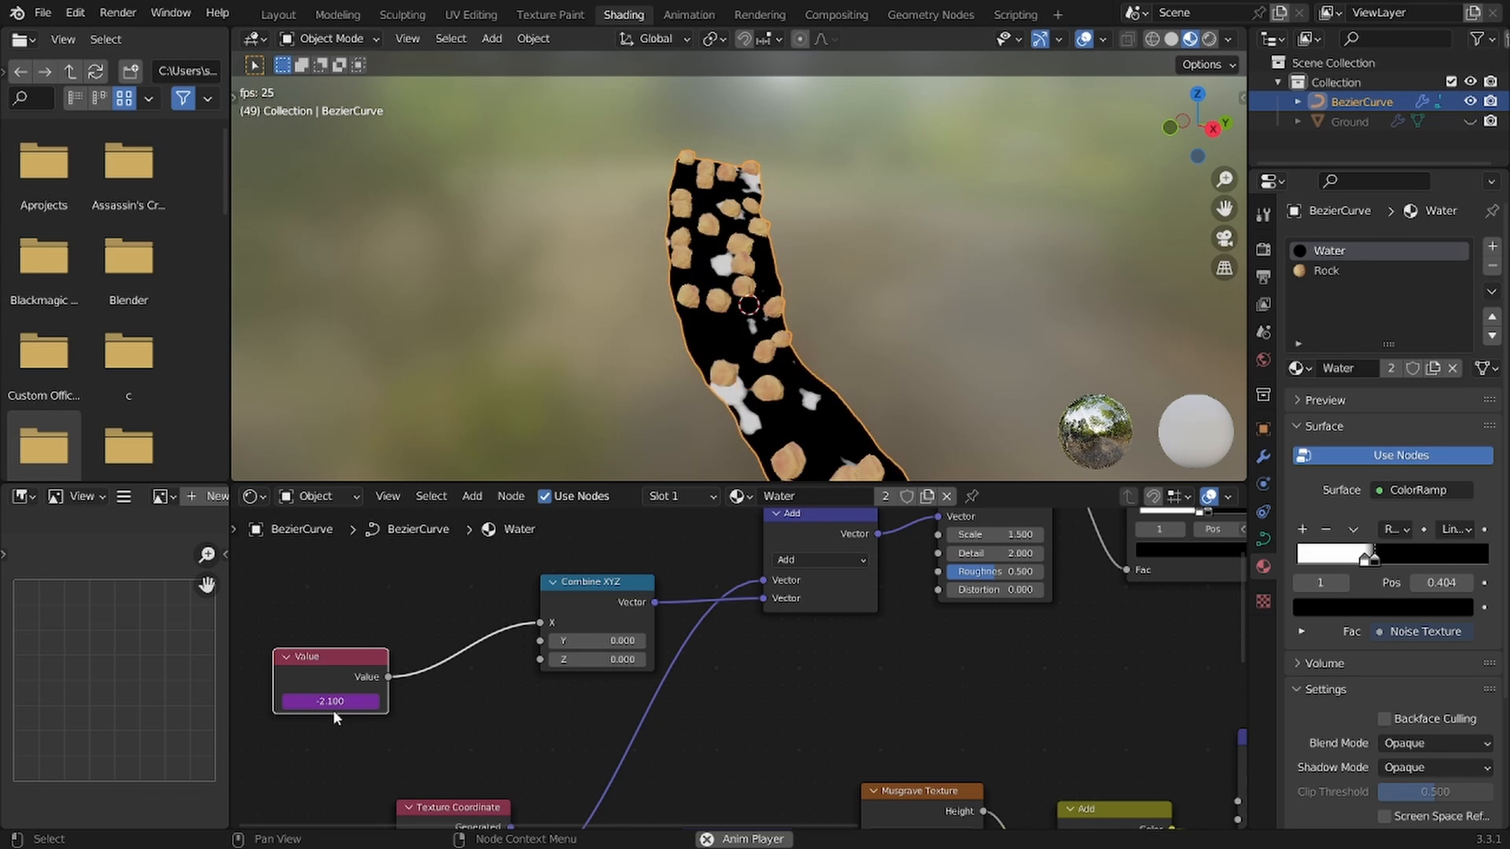
# Step: Change the Value node's driver expression to frame/-30, check the moving patches along the river, and stop playback
pyautogui.click(346, 701)
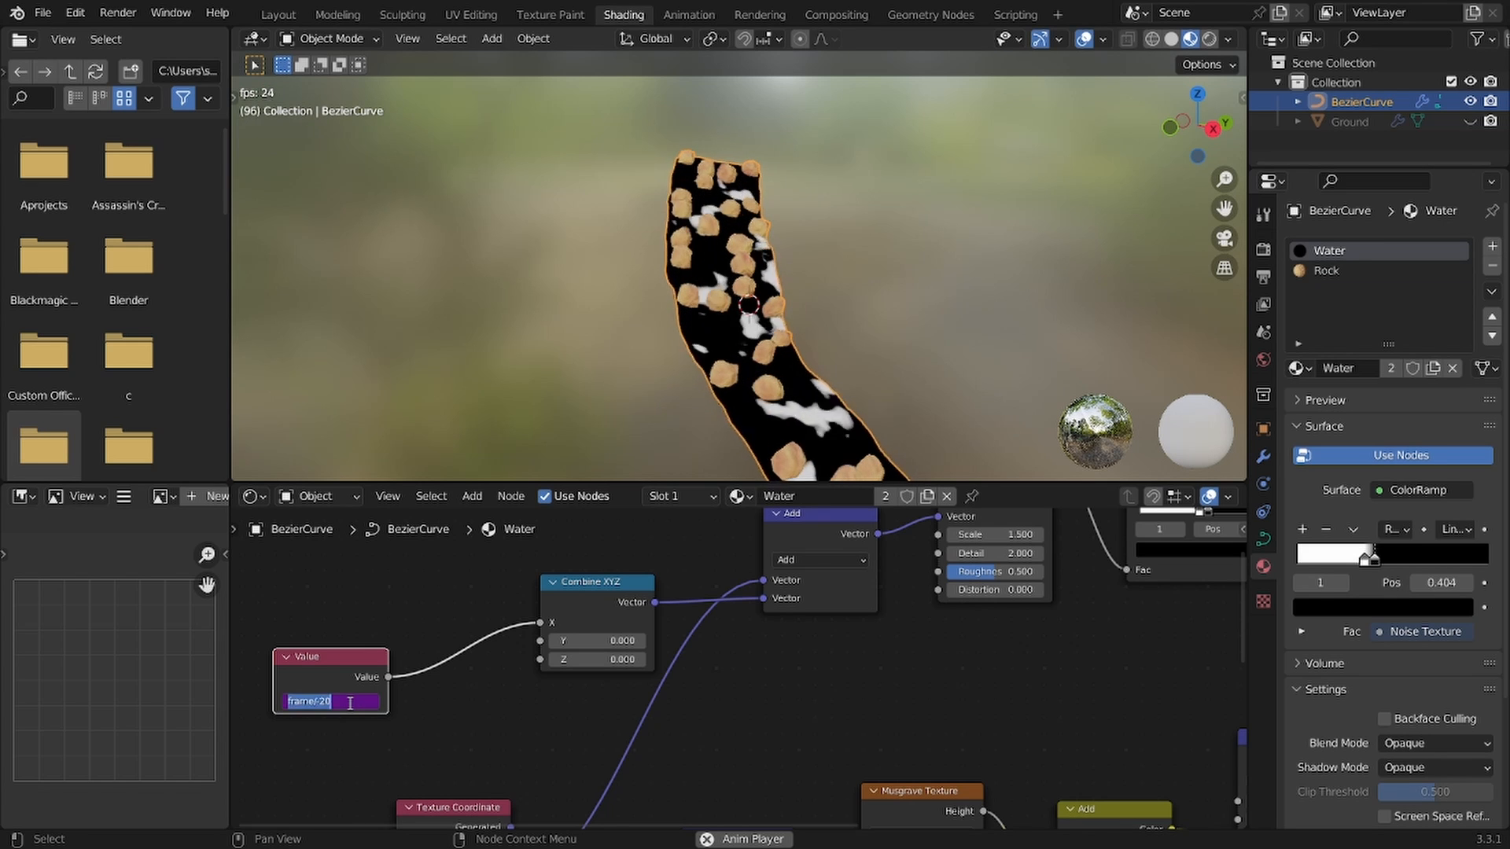
pyautogui.click(350, 702)
pyautogui.press('BackSpace')
pyautogui.press('BackSpace')
pyautogui.write('30')
pyautogui.press('Return')
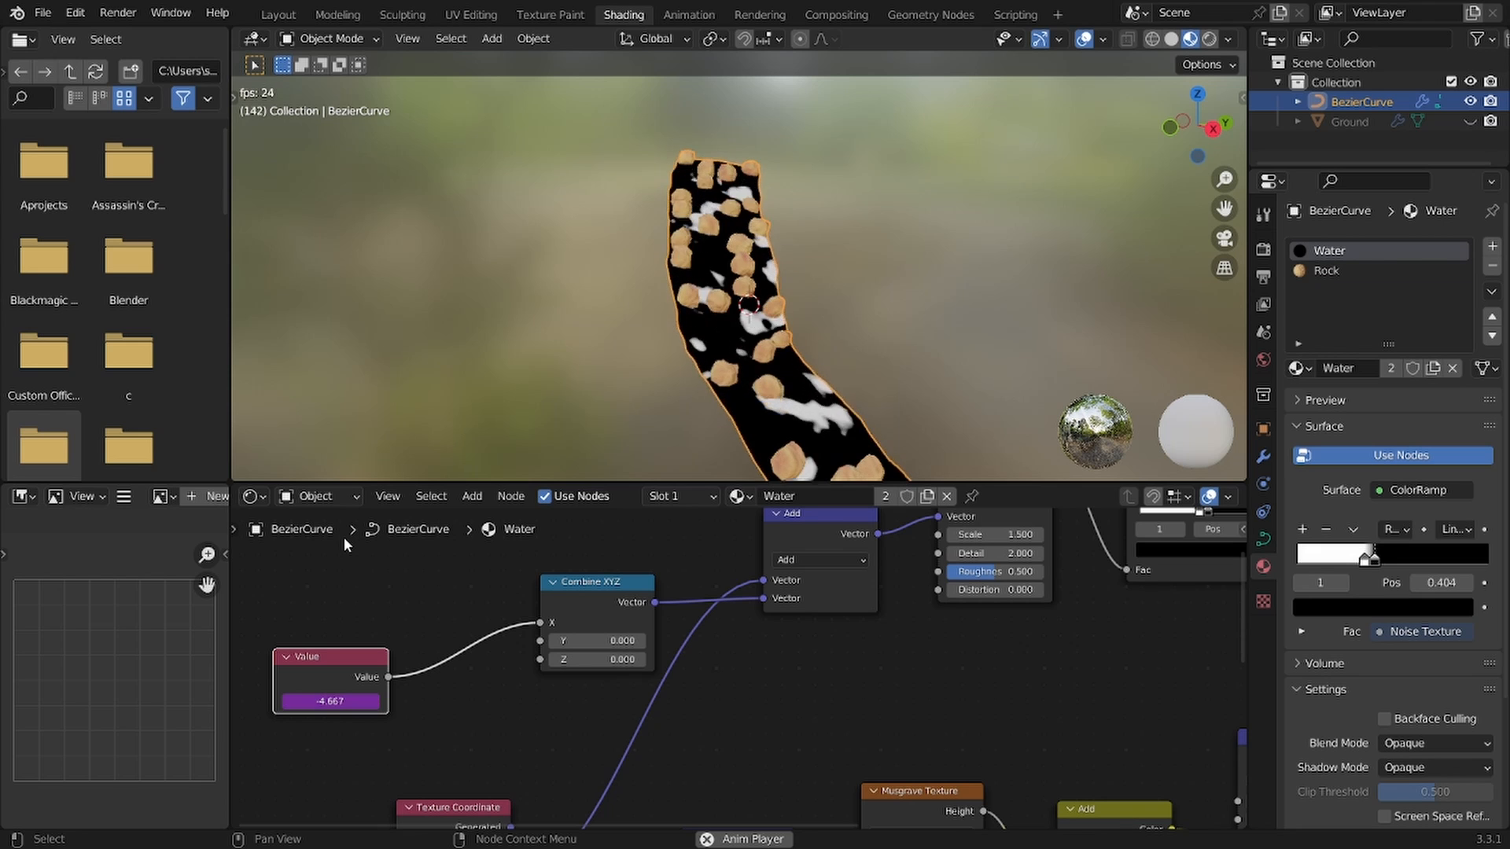
pyautogui.scroll(-4, 691, 349)
pyautogui.moveTo(691, 353); pyautogui.dragTo(725, 368, button='middle')
pyautogui.scroll(3, 725, 367)
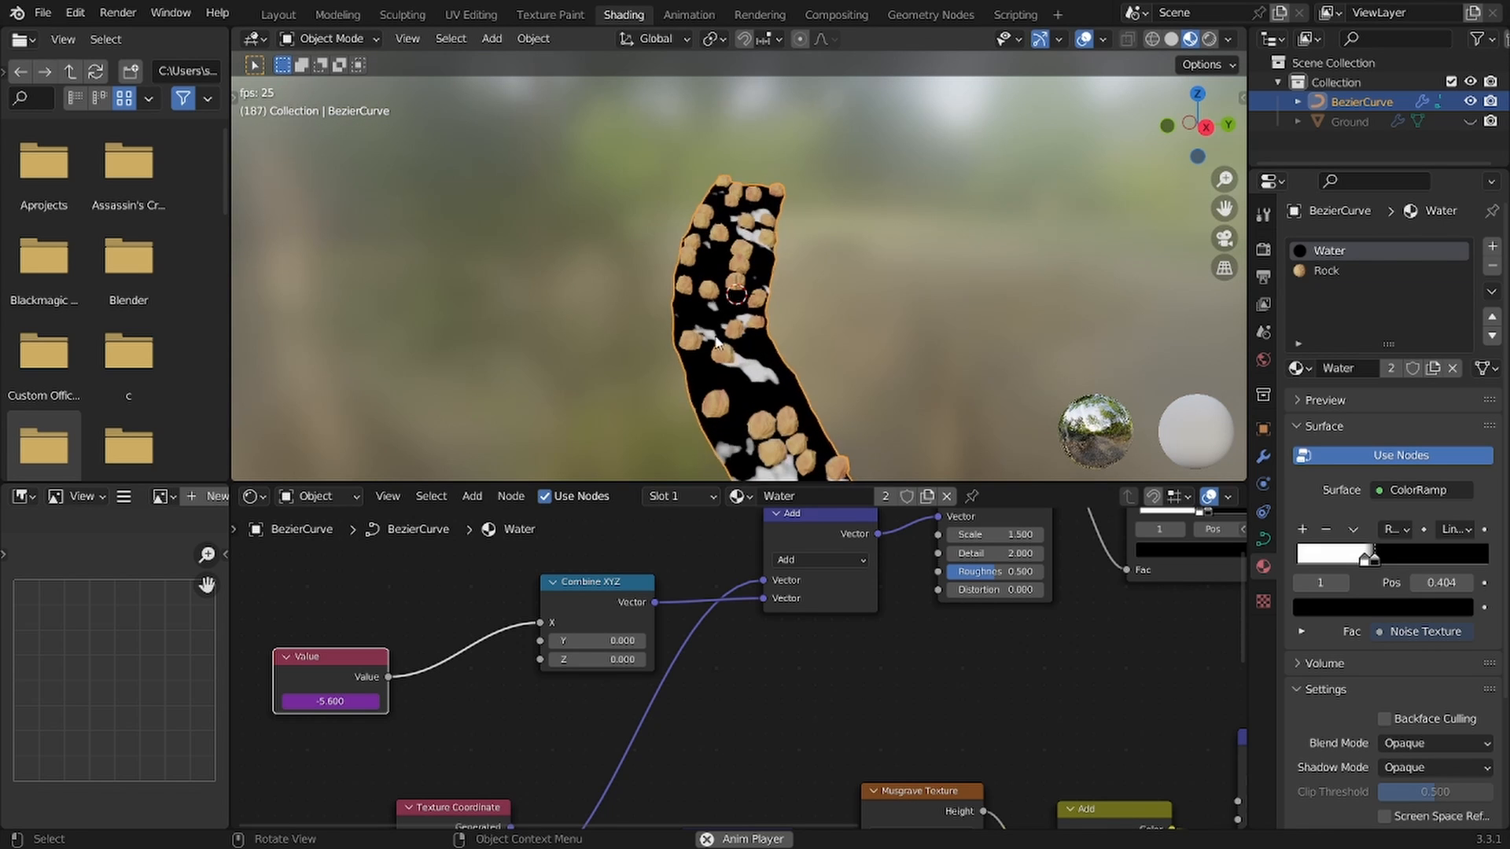
pyautogui.press('space')
# Step: Move the whole patch node chain, from Value to ColorRamp, to free space above the glossy water nodes
pyautogui.scroll(-6, 755, 665)
pyautogui.moveTo(1089, 629); pyautogui.dragTo(816, 603, button='middle')
pyautogui.scroll(-3, 865, 614)
pyautogui.moveTo(967, 628); pyautogui.dragTo(1046, 681, button='middle')
pyautogui.moveTo(837, 684); pyautogui.dragTo(444, 602)
pyautogui.press('g')
pyautogui.click(549, 559)
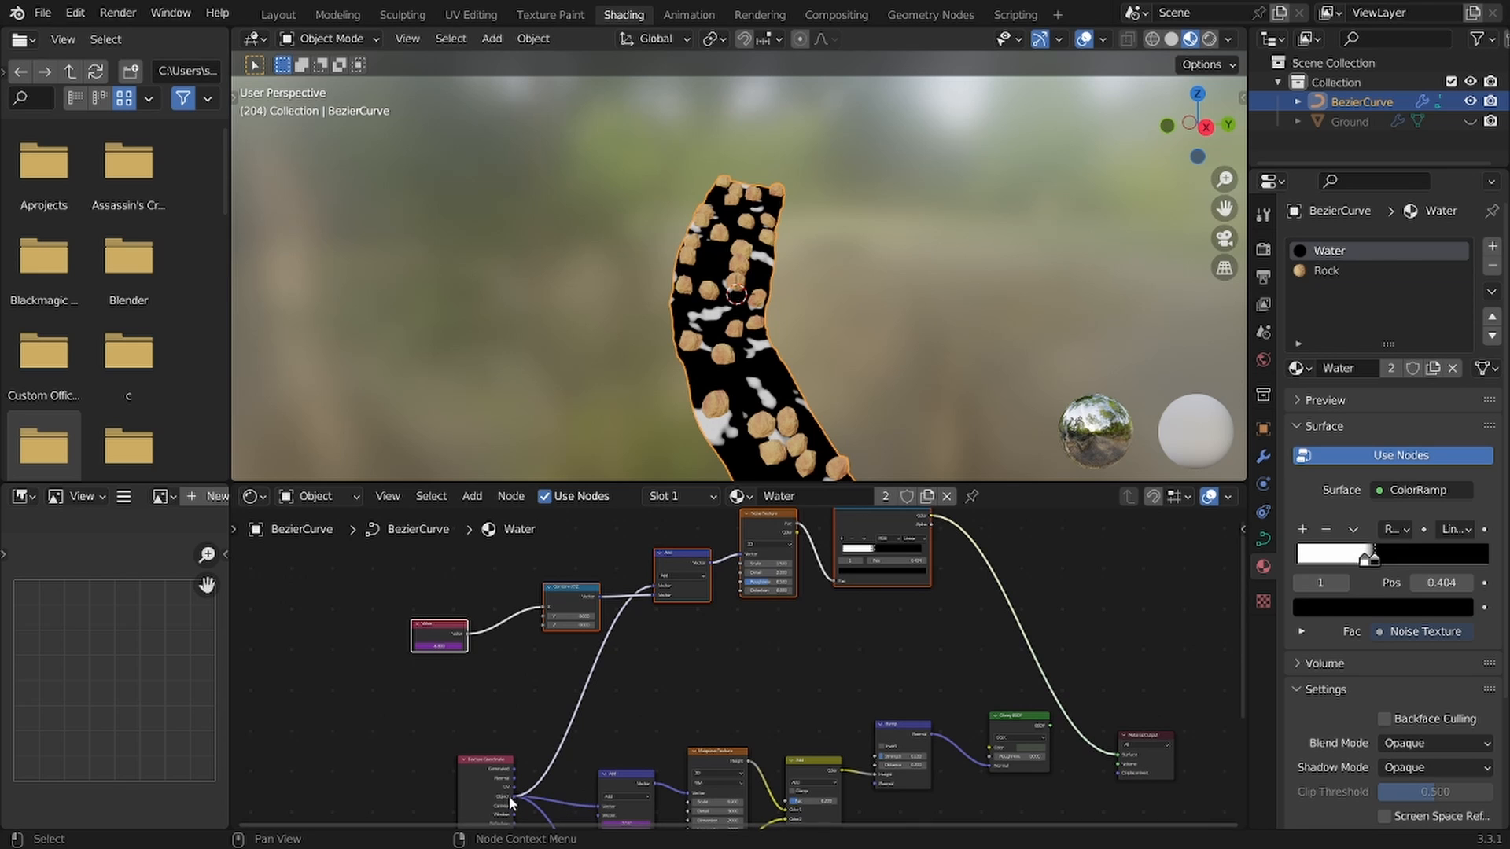
# Step: Add a second Noise Texture fed by the Texture Coordinate's Object output, preview it on the water, and save the file
pyautogui.moveTo(508, 795); pyautogui.dragTo(751, 621)
pyautogui.write('noise')
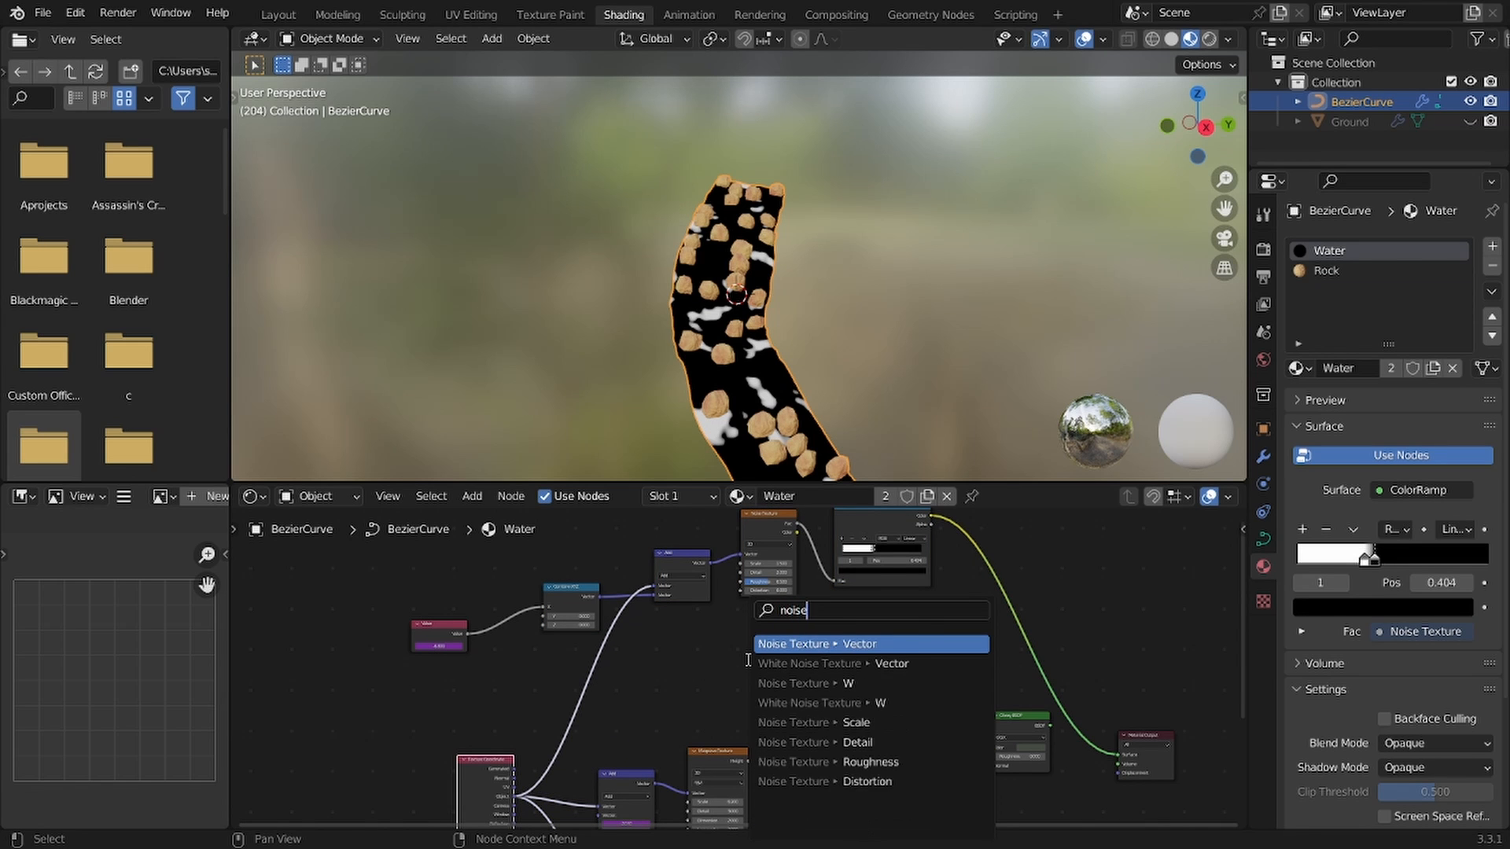
pyautogui.press('Return')
pyautogui.click(746, 659)
pyautogui.scroll(3, 896, 598)
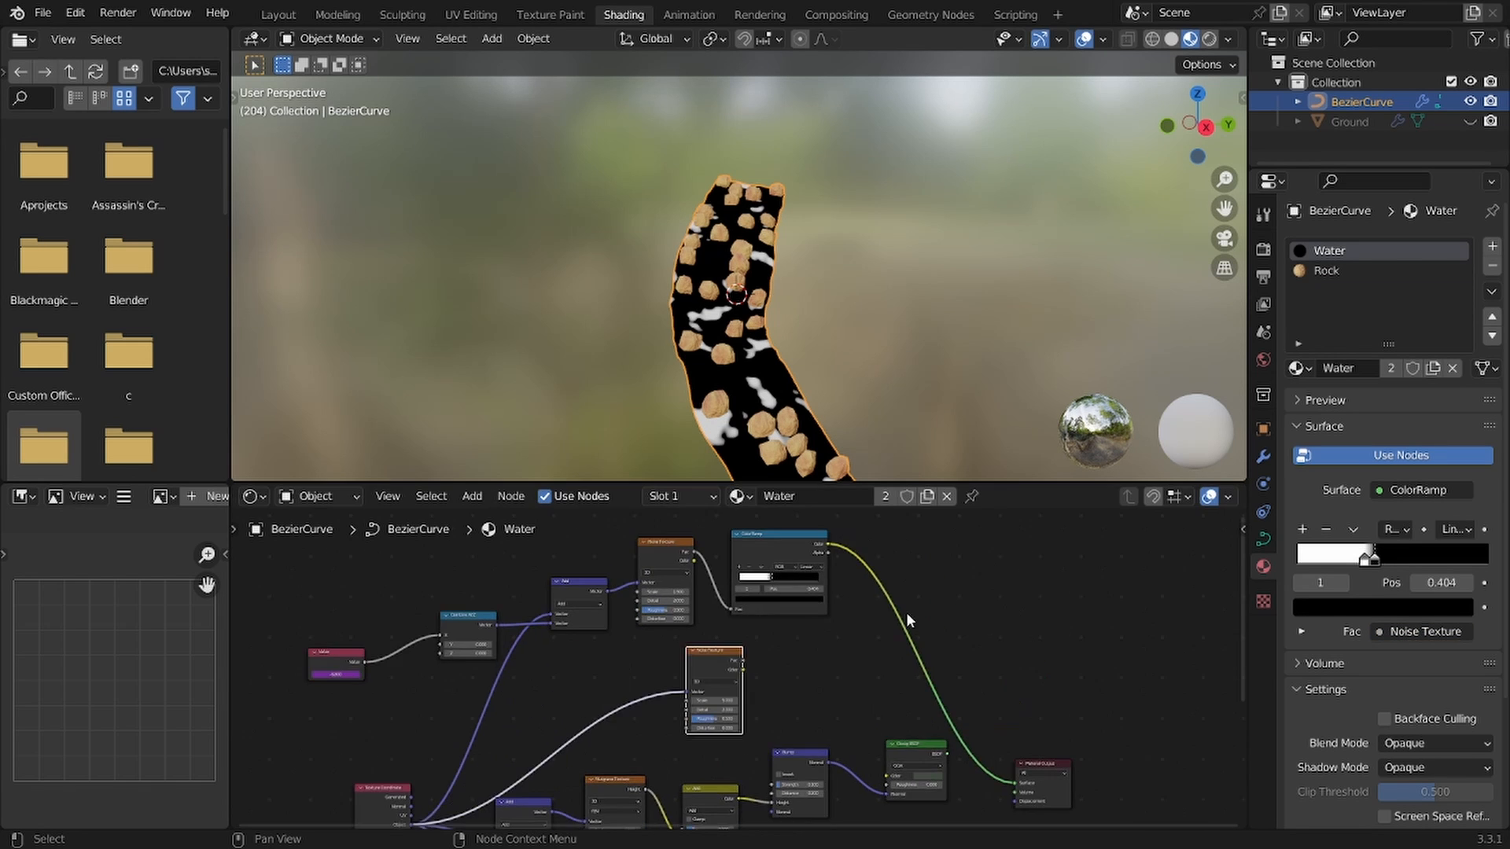
pyautogui.keyDown('ctrl'); pyautogui.keyDown('shift'); pyautogui.click(727, 664); pyautogui.keyUp('shift'); pyautogui.keyUp('ctrl')
pyautogui.hotkey('ctrl', 's')
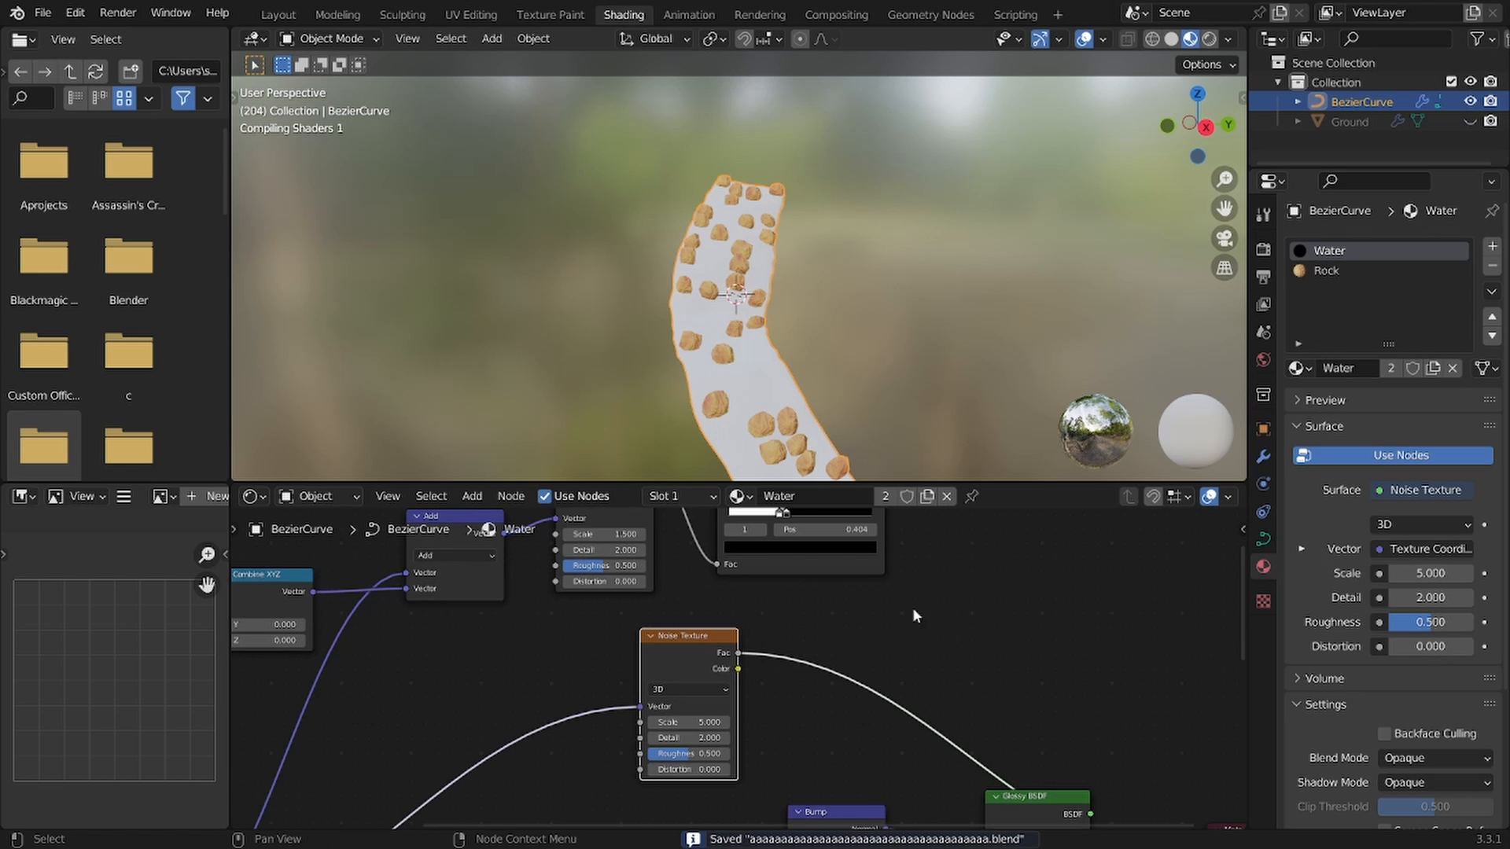
# Step: Set the second Noise Texture's Scale to 20, Detail to 5 and Distortion to 0.3
pyautogui.moveTo(912, 608); pyautogui.dragTo(931, 574, button='middle')
pyautogui.scroll(2, 932, 574)
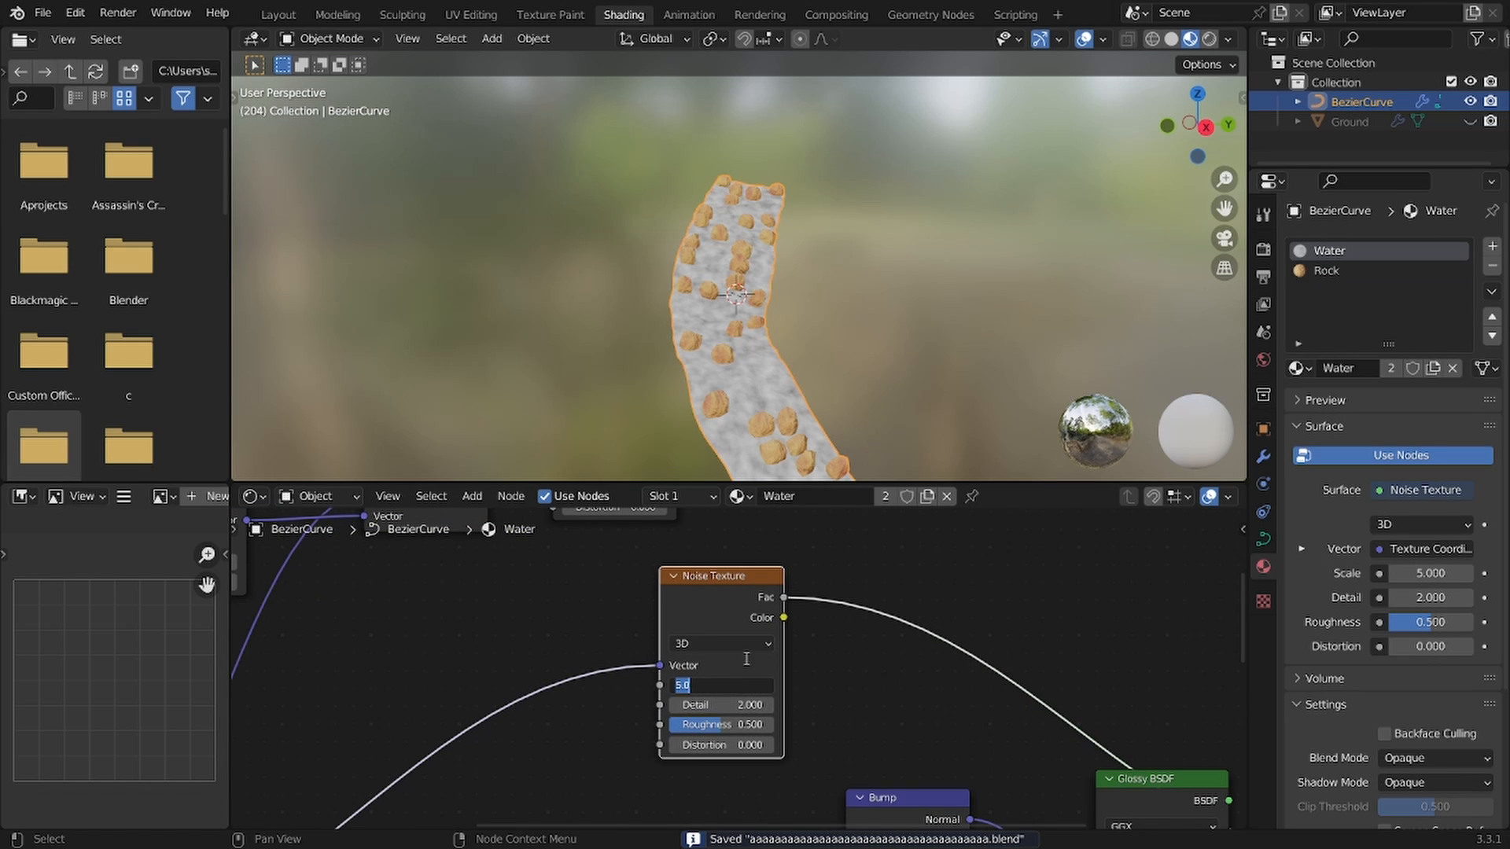
pyautogui.press('Return')
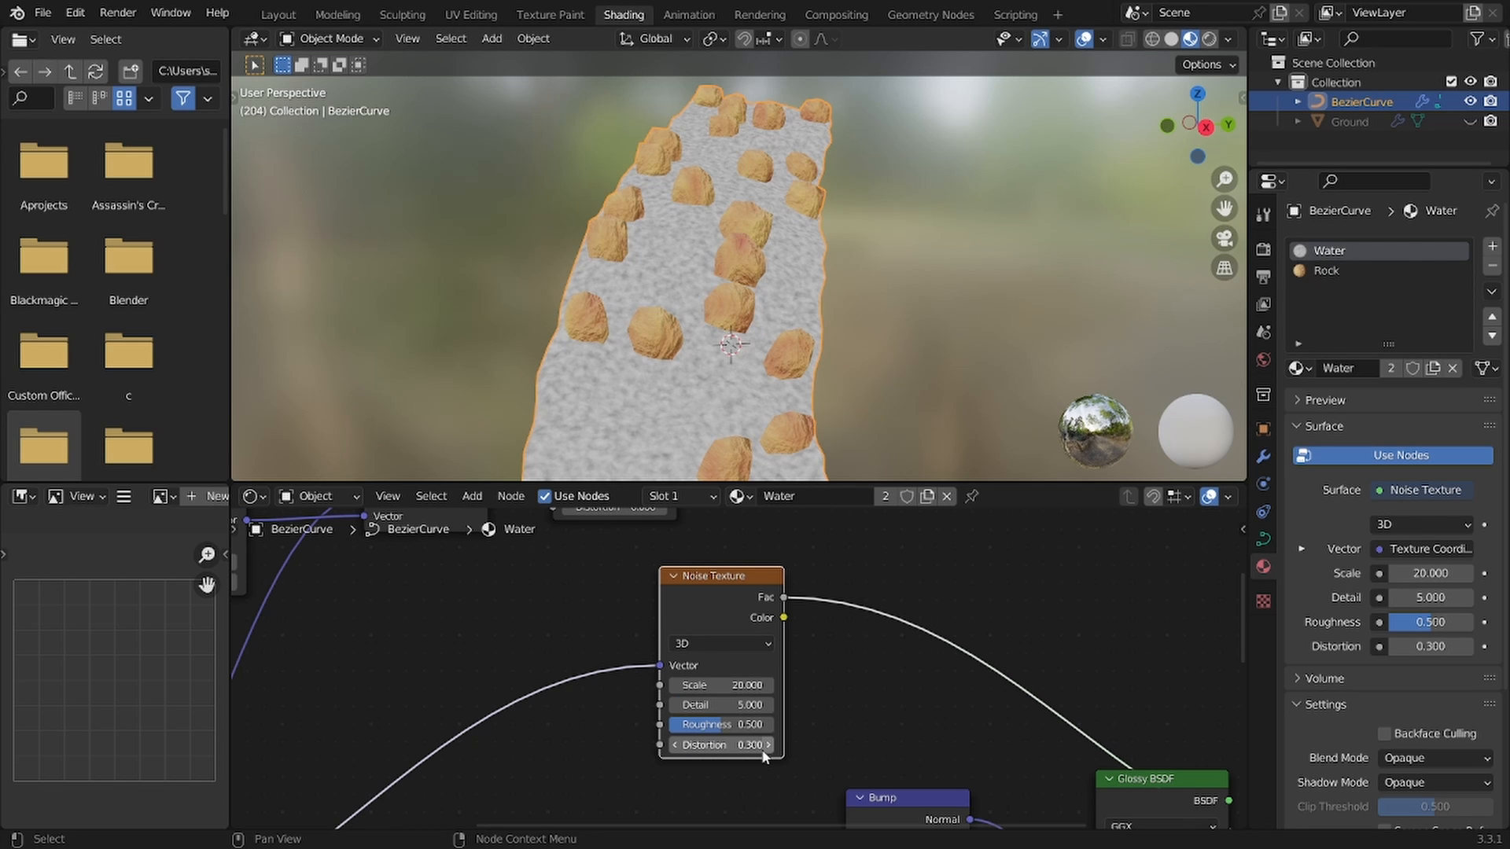
# Step: Insert a ColorRamp node on the link after the second Noise Texture
pyautogui.scroll(-2, 763, 756)
pyautogui.hotkey('shift', 'a')
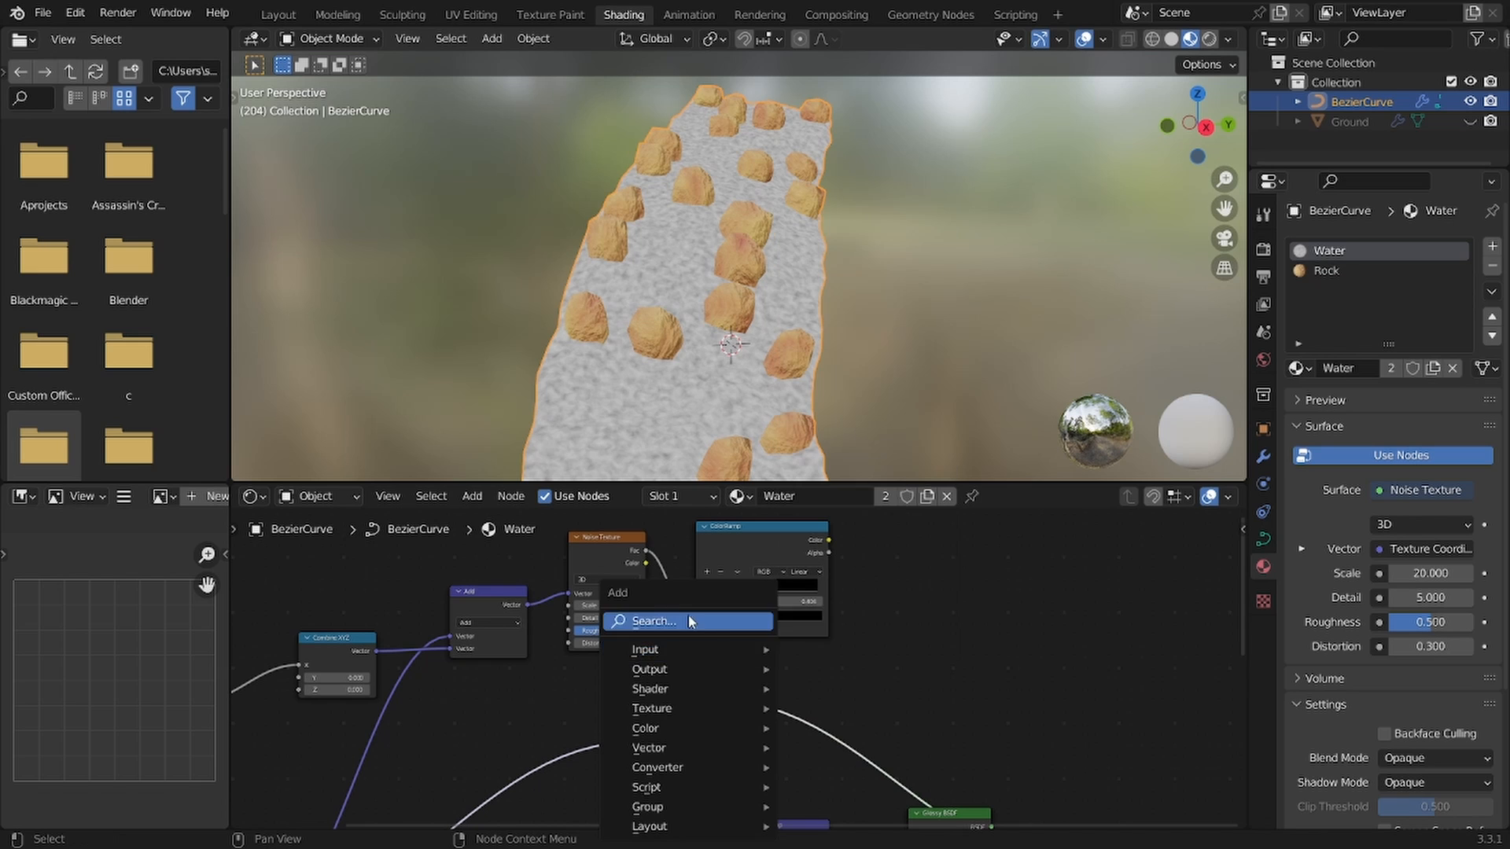
pyautogui.click(690, 622)
pyautogui.write('color')
pyautogui.press('Return')
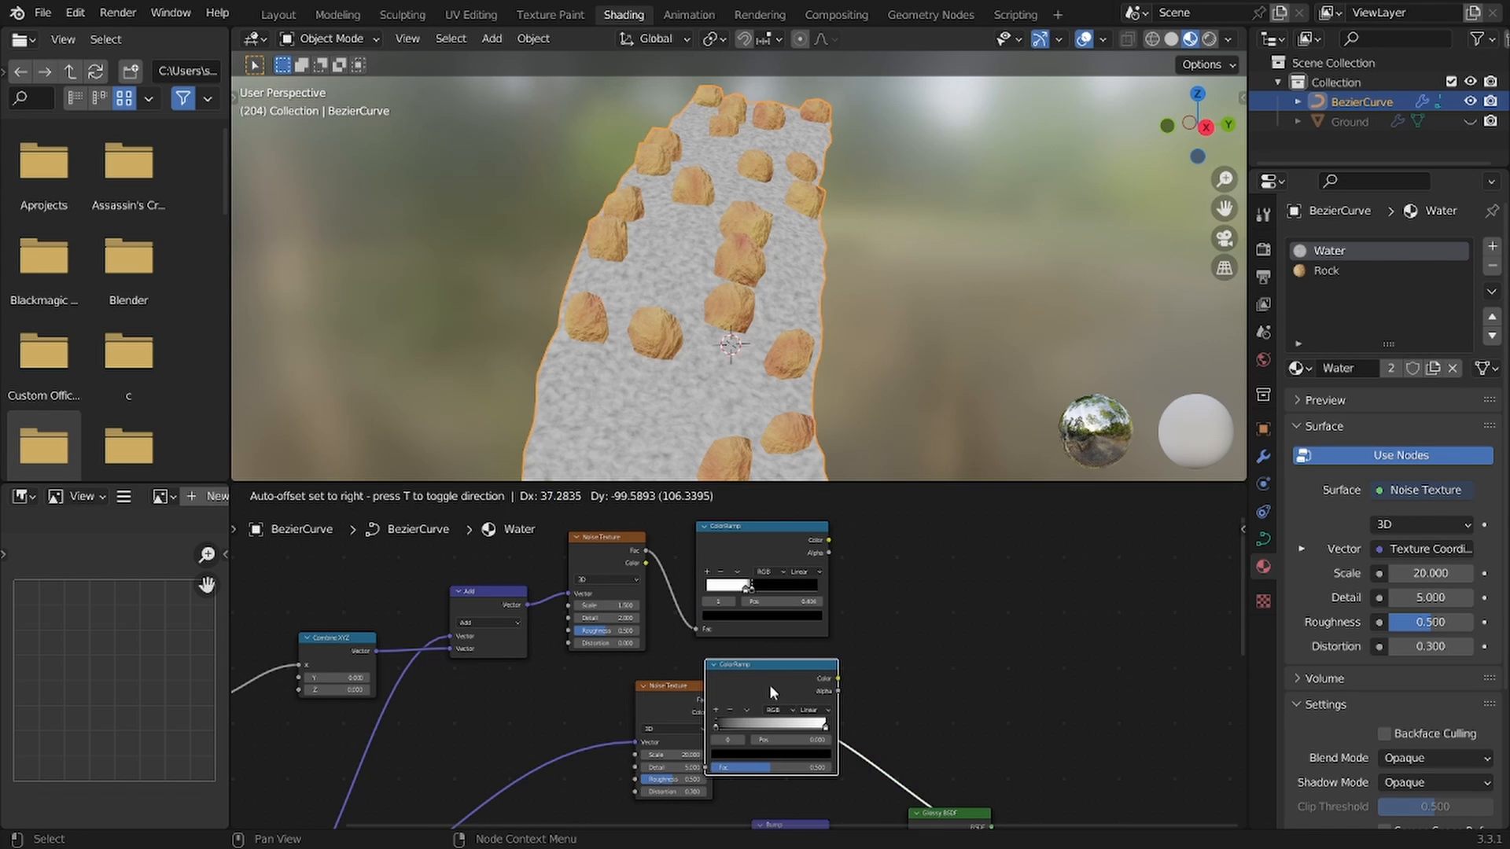
pyautogui.click(769, 692)
# Step: Tighten the second ColorRamp with black at position 0.465 and the white stop just beyond it, and save the file
pyautogui.scroll(2, 725, 667)
pyautogui.moveTo(713, 681); pyautogui.dragTo(739, 681)
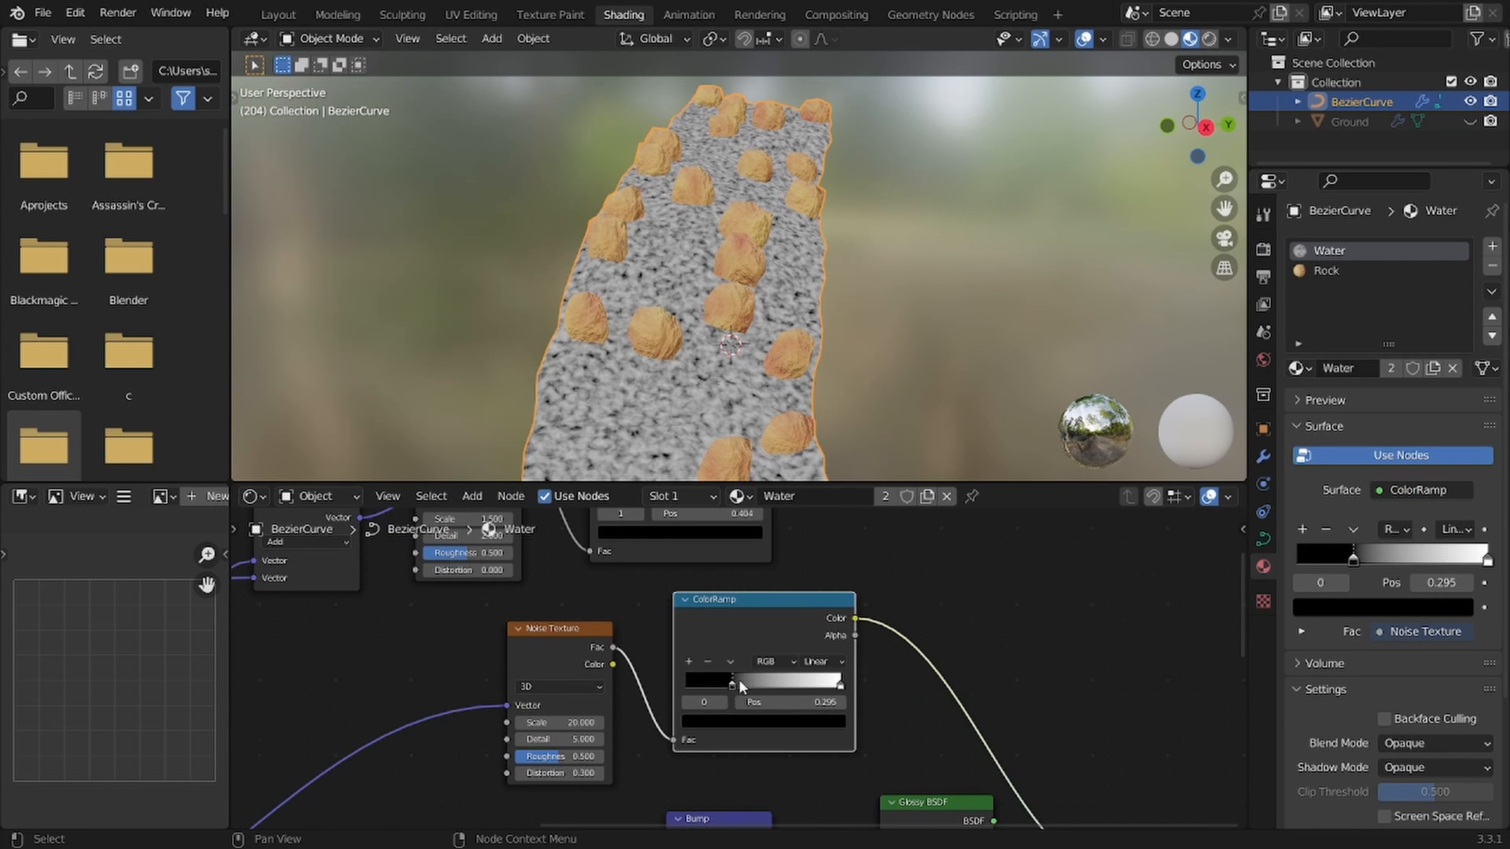
pyautogui.moveTo(839, 683); pyautogui.dragTo(757, 684)
pyautogui.click(748, 684)
pyautogui.click(776, 684)
pyautogui.scroll(6, 705, 429)
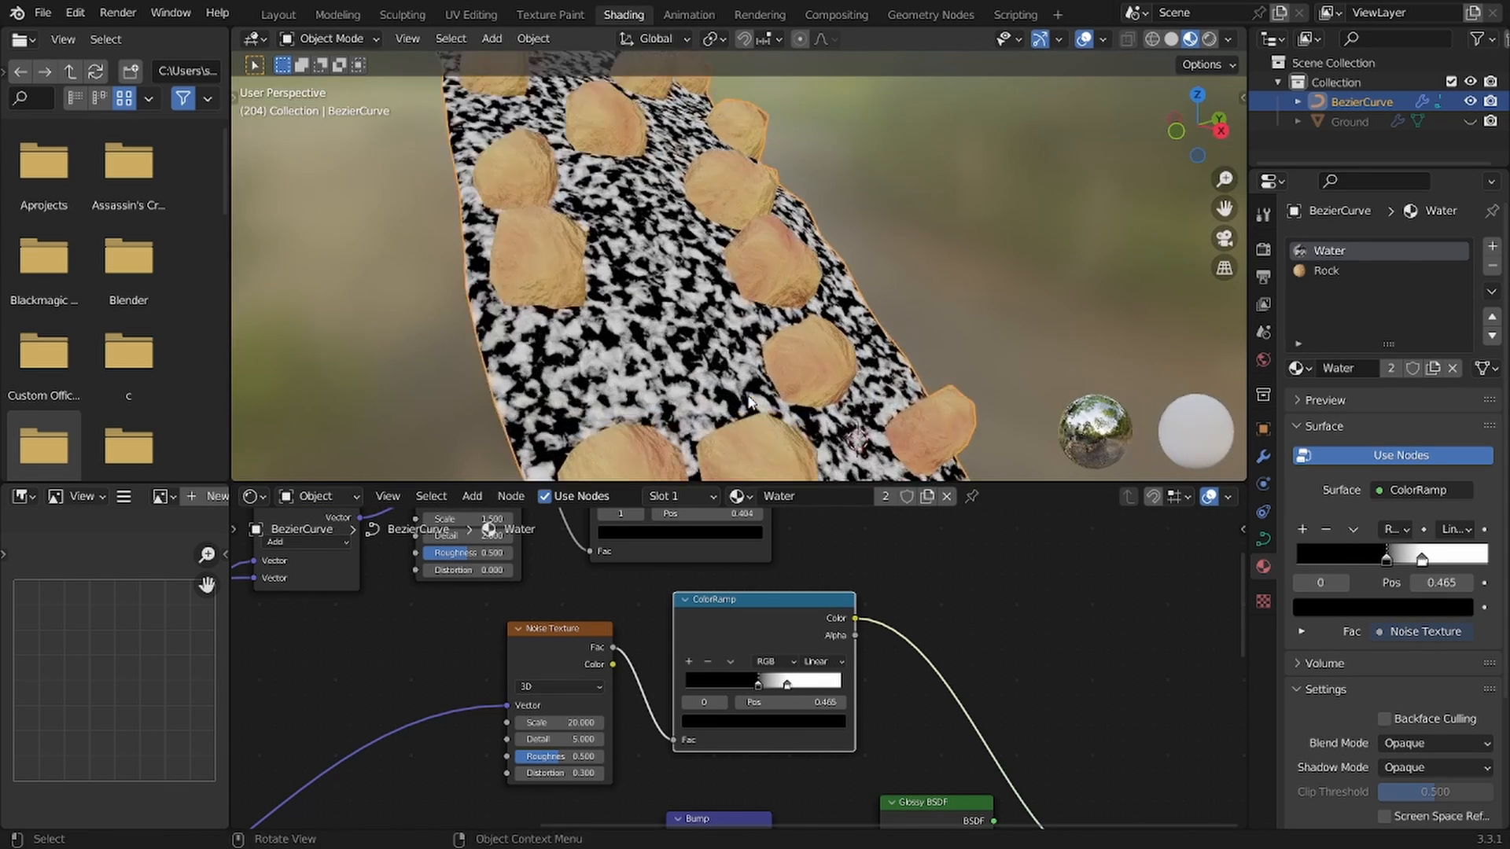
pyautogui.hotkey('ctrl', 's')
# Step: Switch the second Noise Texture to 4D and try varying its W value
pyautogui.click(559, 687)
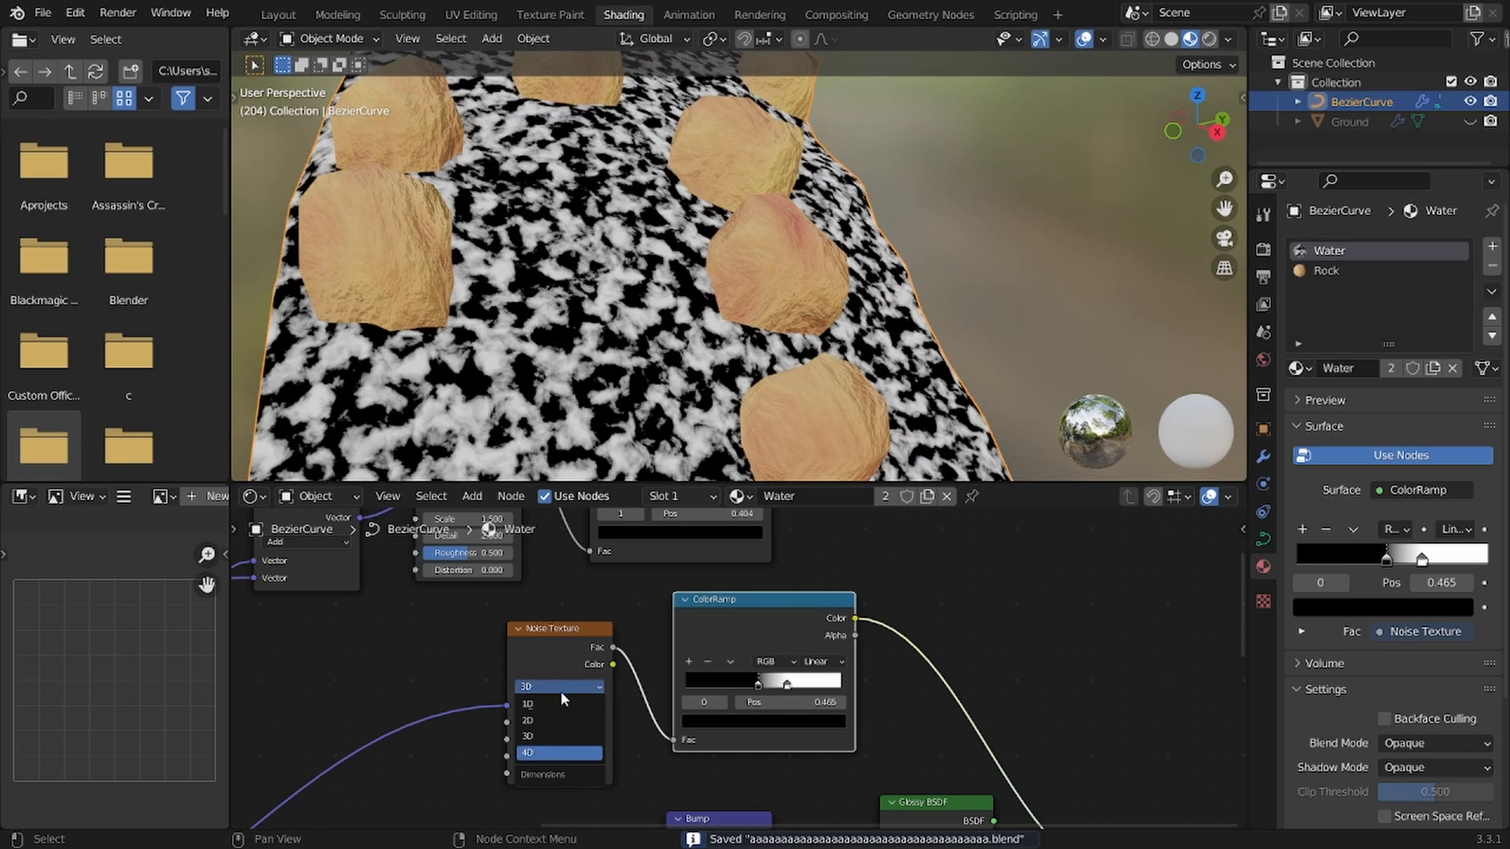
pyautogui.click(560, 753)
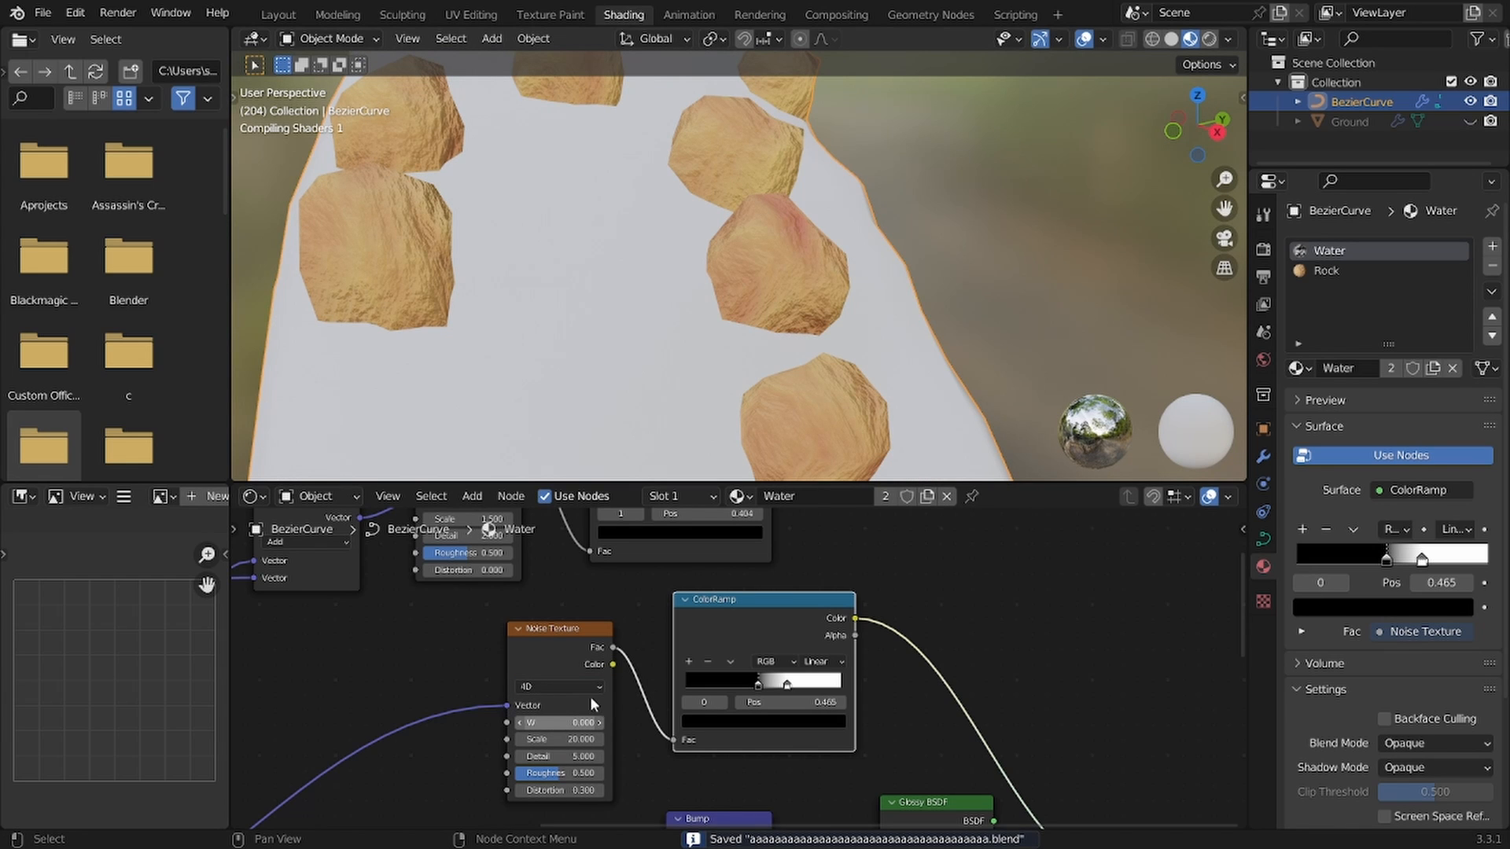
pyautogui.scroll(1, 564, 706)
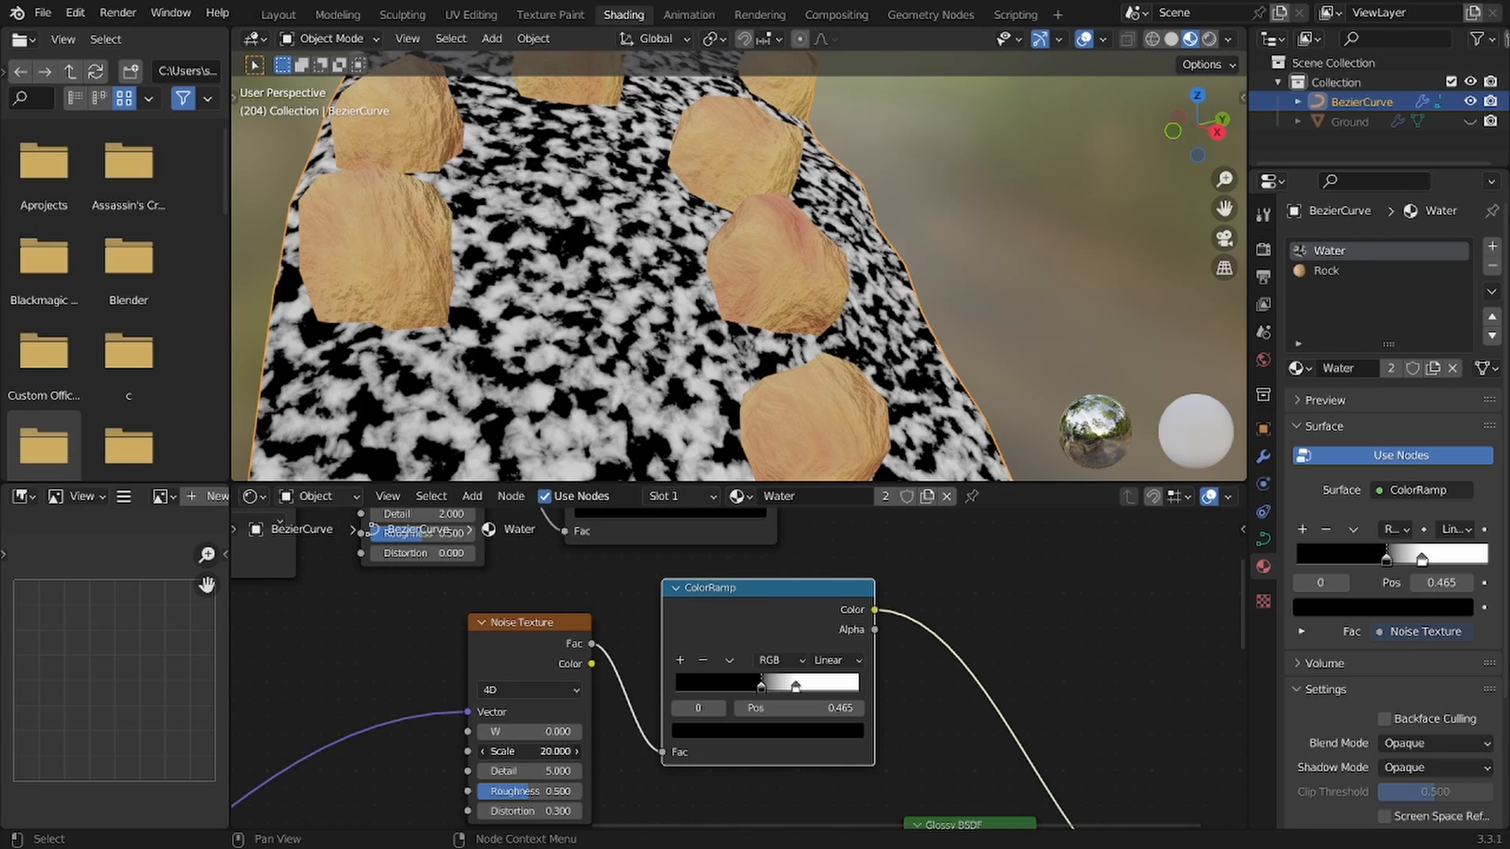
pyautogui.moveTo(529, 732); pyautogui.dragTo(535, 731)
pyautogui.rightClick(535, 731)
pyautogui.scroll(-1, 621, 385)
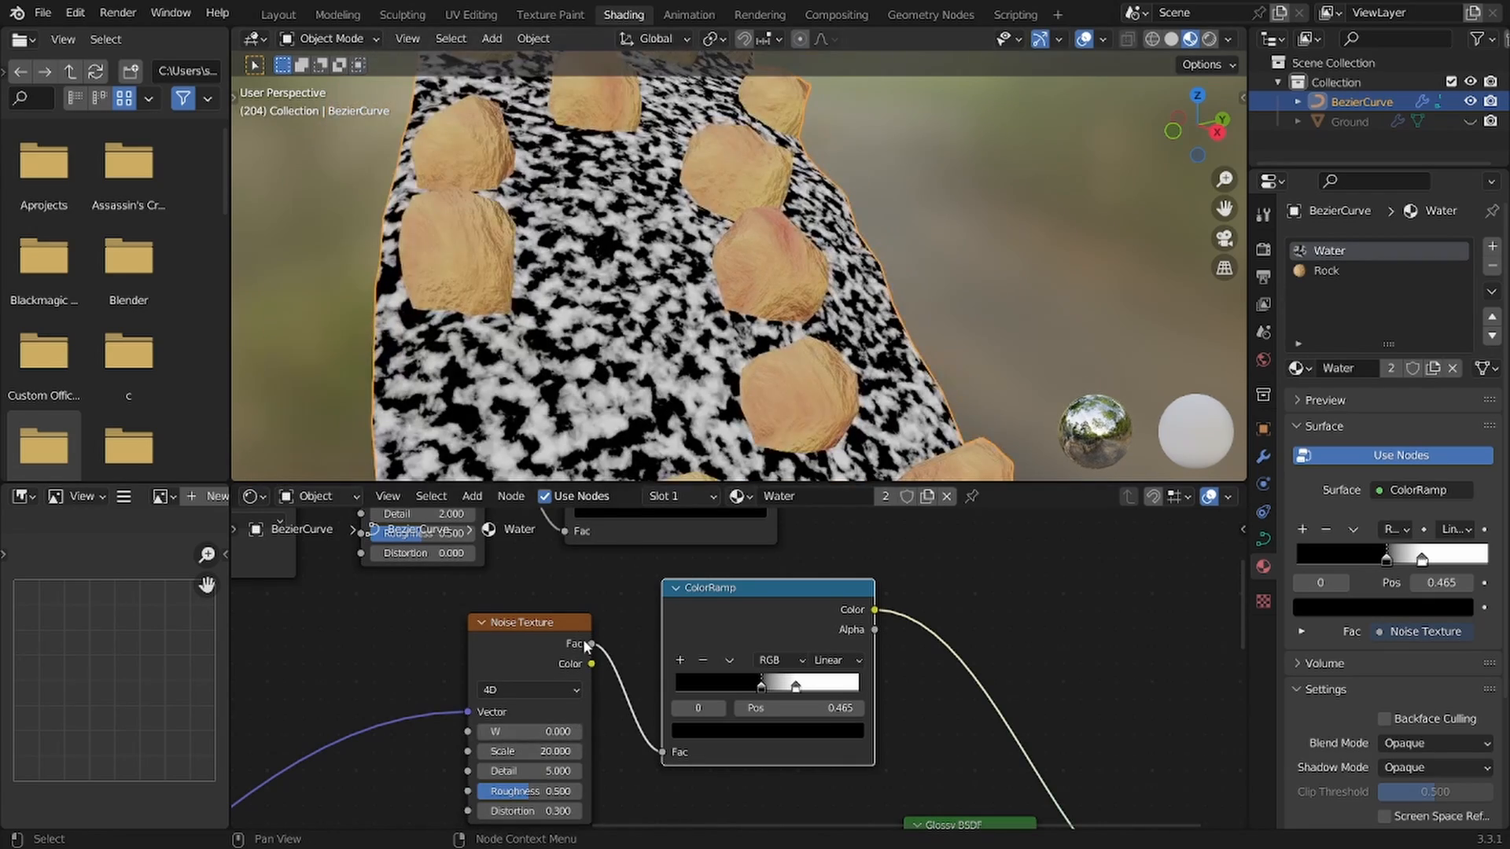
# Step: Drive the second Noise Texture's W value with #frame/100 and play the animation briefly to check it
pyautogui.click(534, 731)
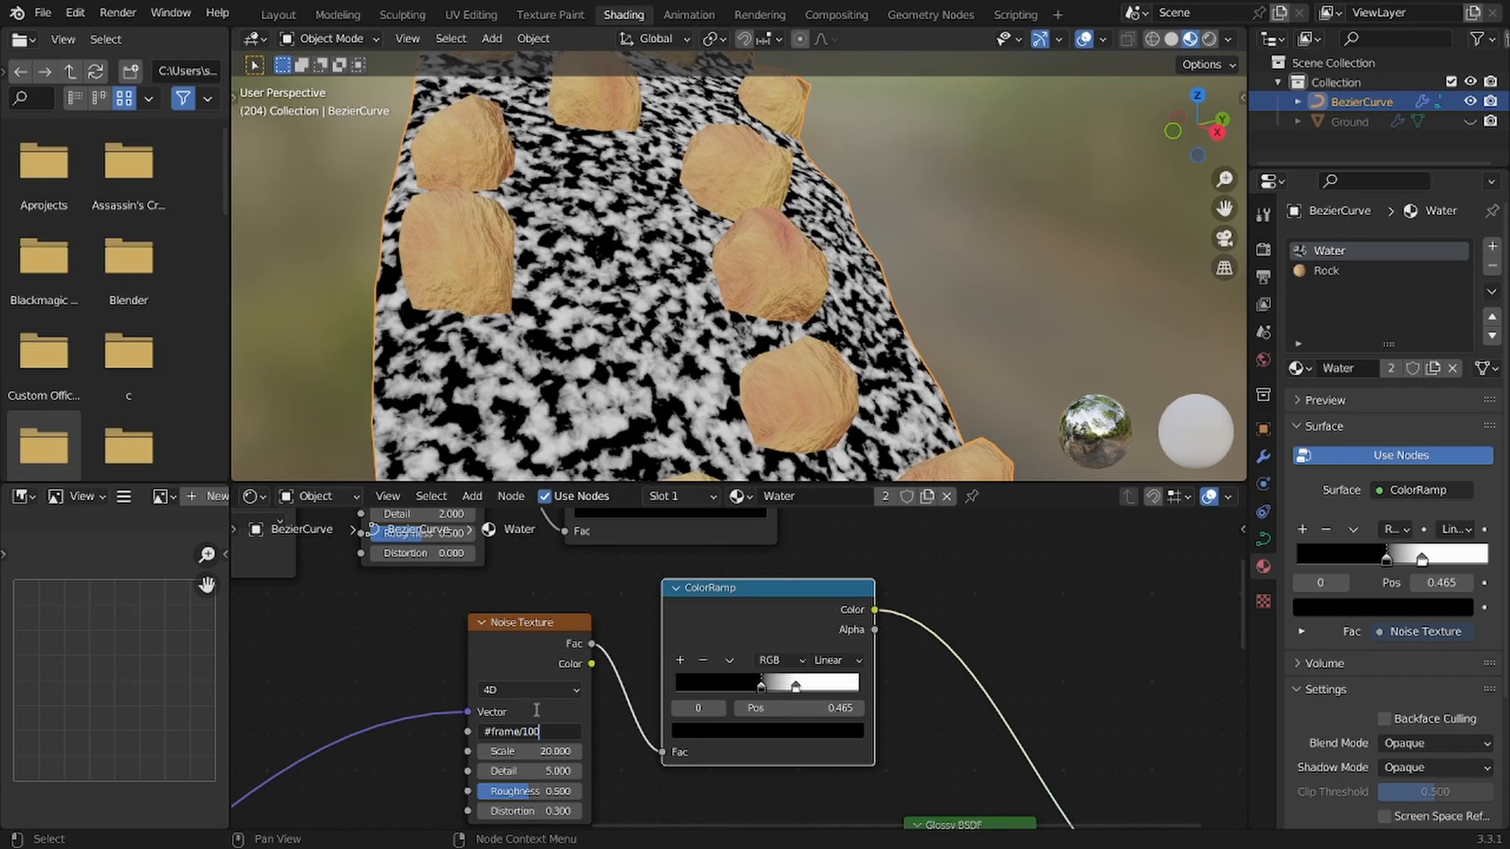
pyautogui.write('#frame/100')
pyautogui.press('Return')
pyautogui.press('space')
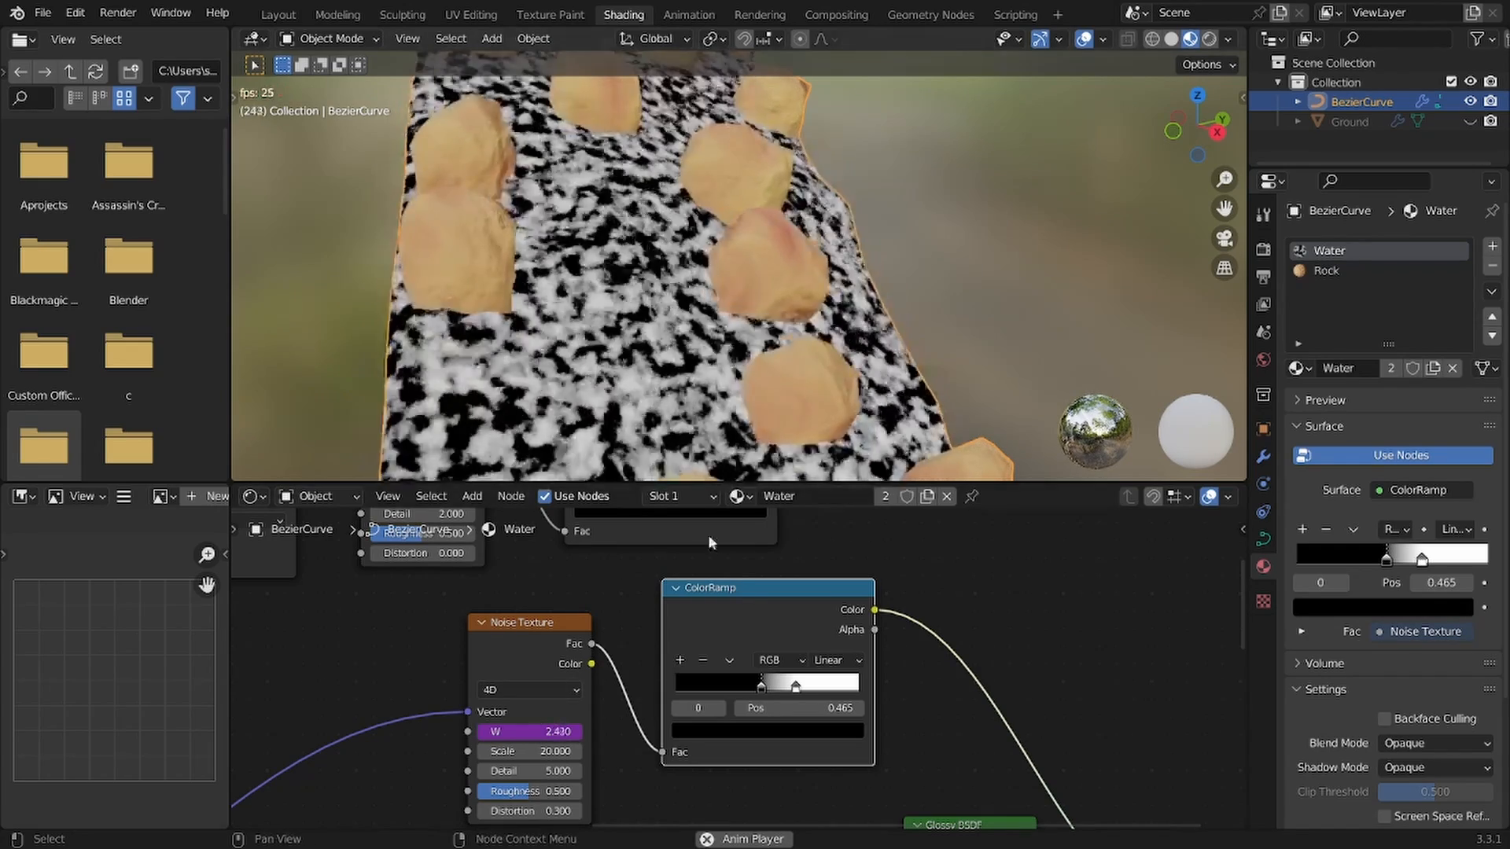
pyautogui.scroll(-4, 733, 610)
pyautogui.press('space')
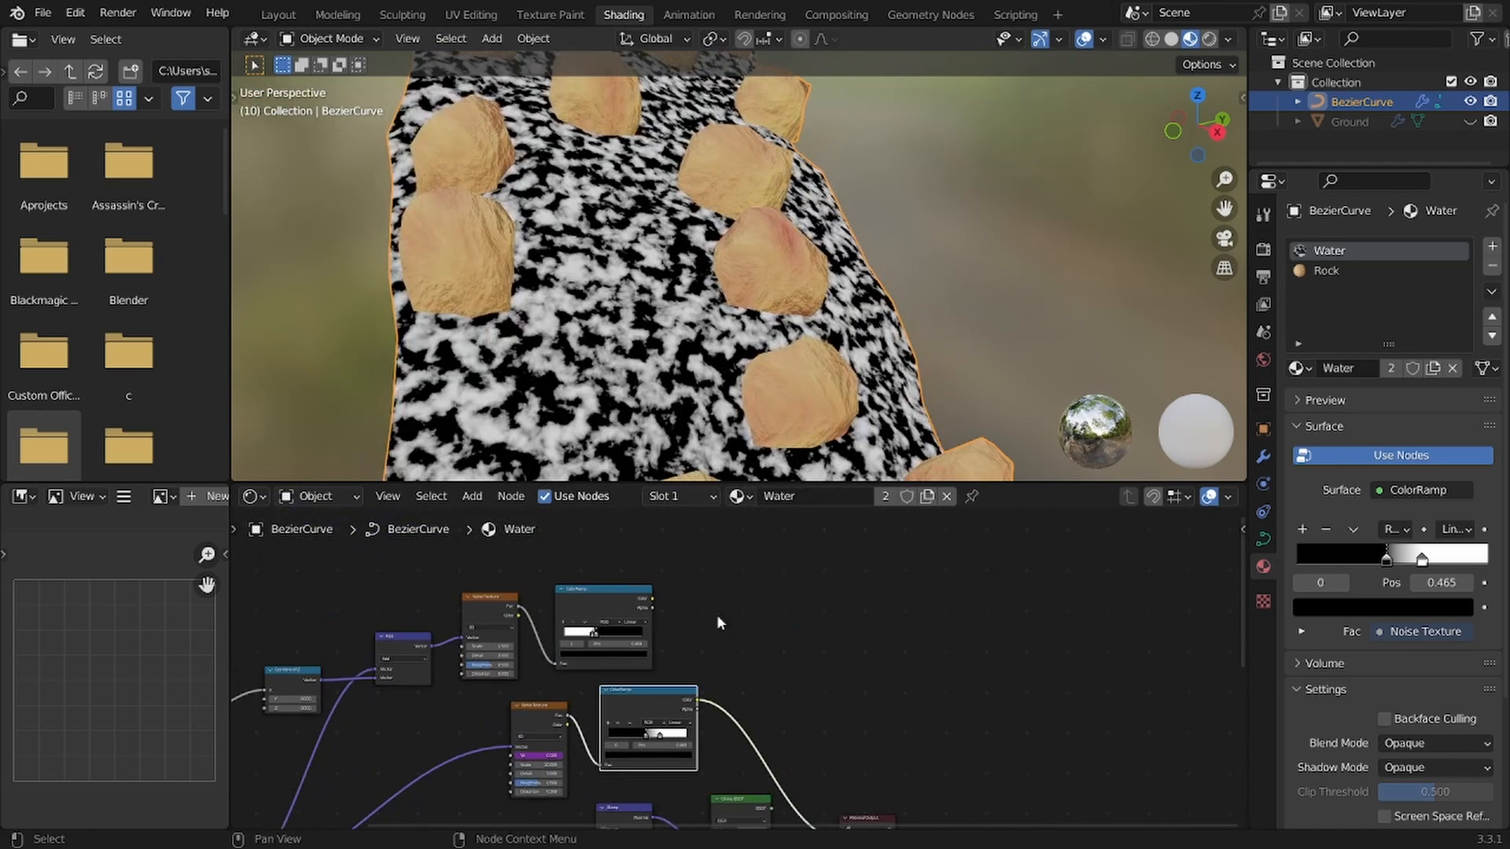
# Step: Add a Math node beside the first ColorRamp and set its operation to Multiply
pyautogui.hotkey('shift', 'a')
pyautogui.click(722, 592)
pyautogui.write('m')
pyautogui.click(739, 620)
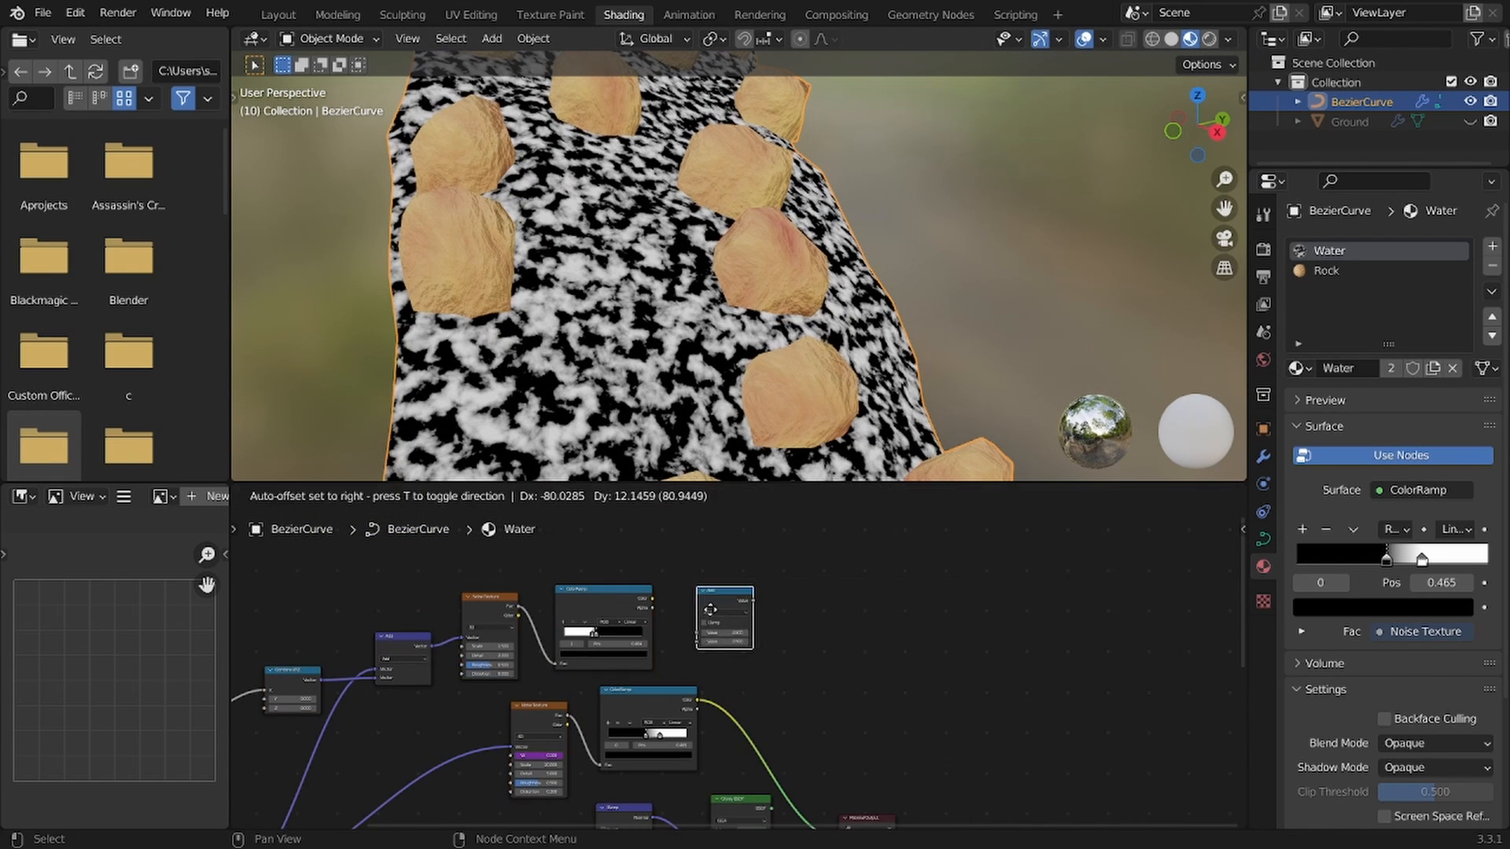
pyautogui.click(696, 604)
pyautogui.scroll(2, 739, 670)
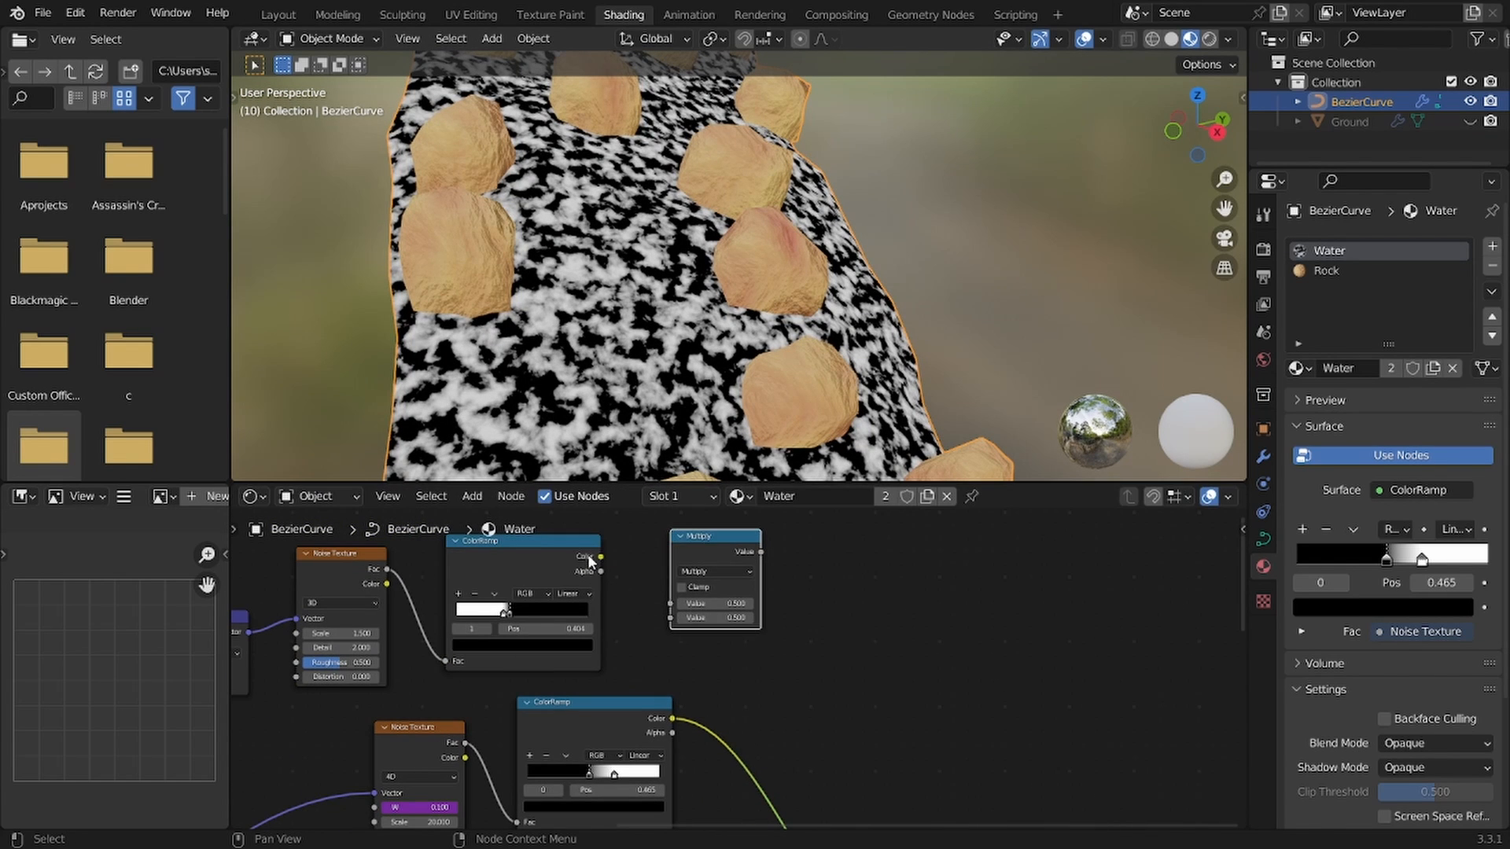
# Step: Connect both ColorRamps' Color outputs to the Multiply node's Value inputs and preview the product on the water
pyautogui.moveTo(589, 559); pyautogui.dragTo(671, 604)
pyautogui.moveTo(672, 718); pyautogui.dragTo(670, 618)
pyautogui.keyDown('ctrl'); pyautogui.keyDown('shift'); pyautogui.click(739, 546); pyautogui.keyUp('shift'); pyautogui.keyUp('ctrl')
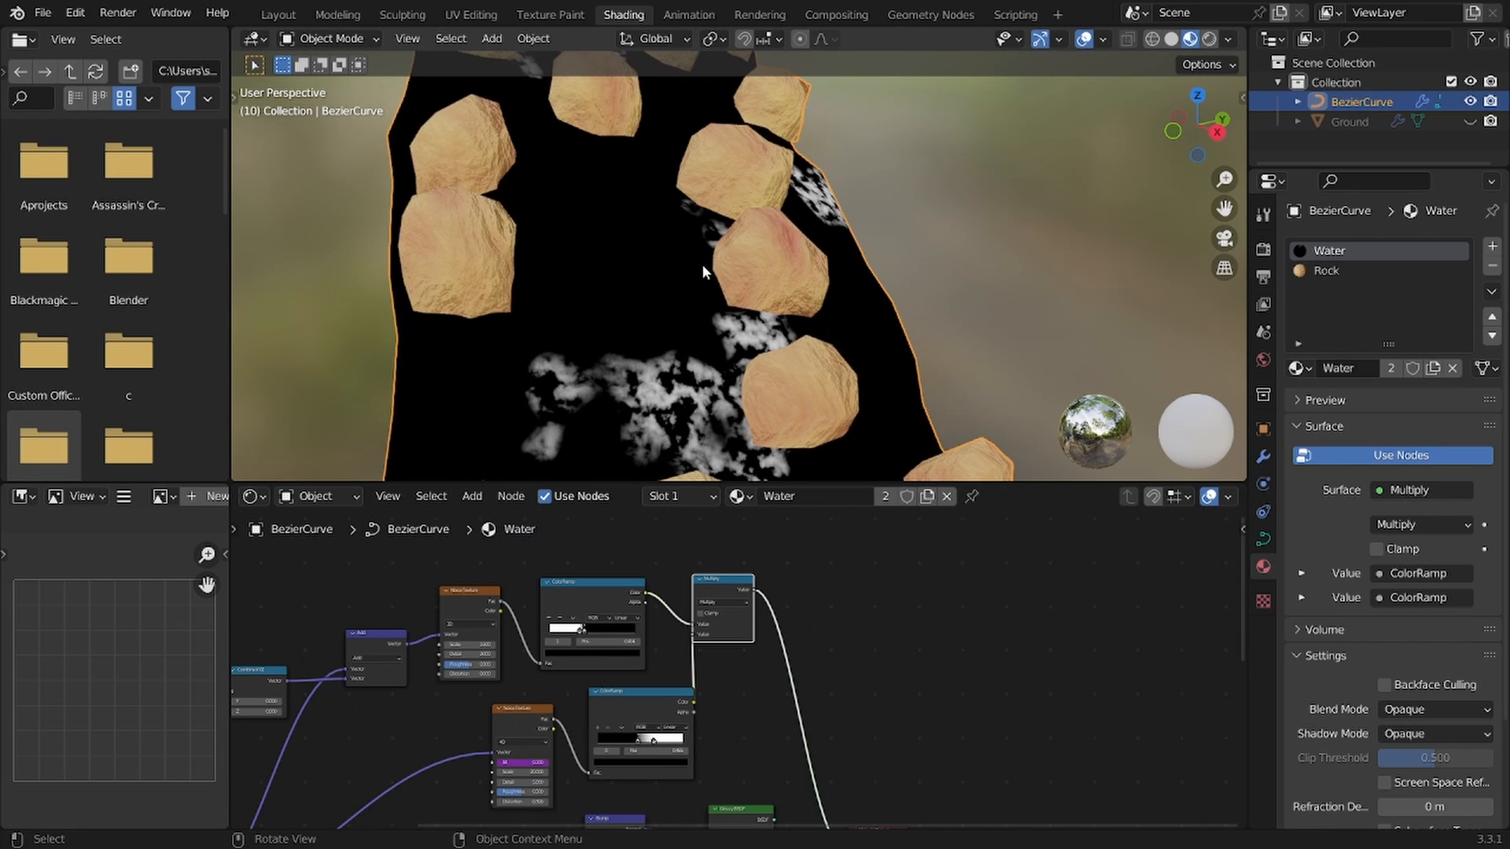
# Step: Play the animation to examine how the multiplied noise patches move along the river
pyautogui.scroll(-5, 704, 276)
pyautogui.press('space')
pyautogui.moveTo(803, 317); pyautogui.dragTo(810, 371, button='middle')
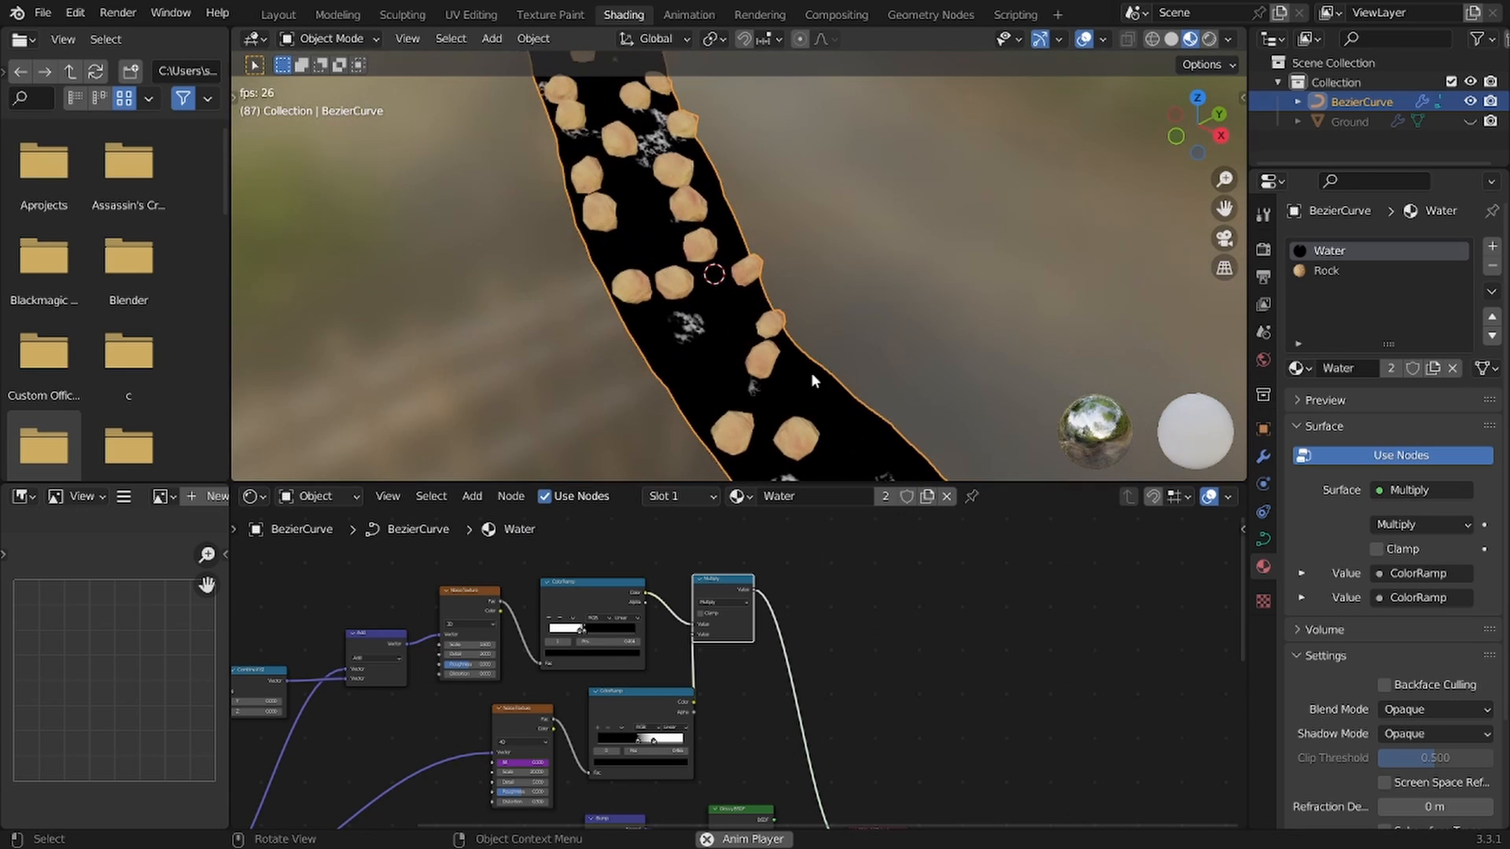
pyautogui.press('space')
pyautogui.scroll(-3, 773, 639)
pyautogui.moveTo(714, 638); pyautogui.dragTo(1017, 614)
pyautogui.click(839, 677)
pyautogui.moveTo(575, 552); pyautogui.dragTo(744, 638, button='middle')
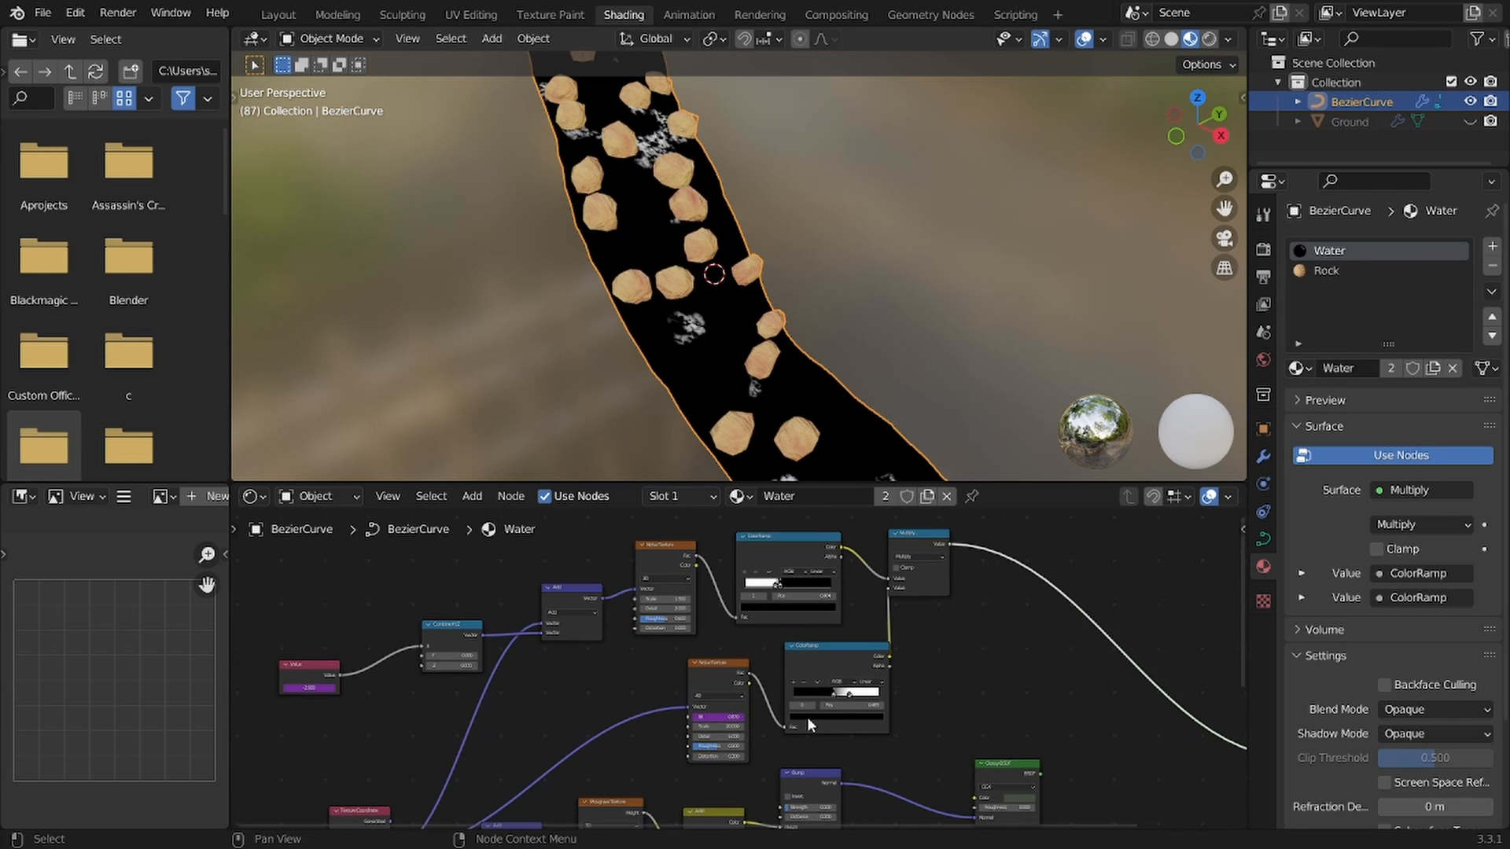
# Step: Move the Glossy BSDF node closer to the Material Output to free space beside the Multiply node
pyautogui.scroll(2, 807, 715)
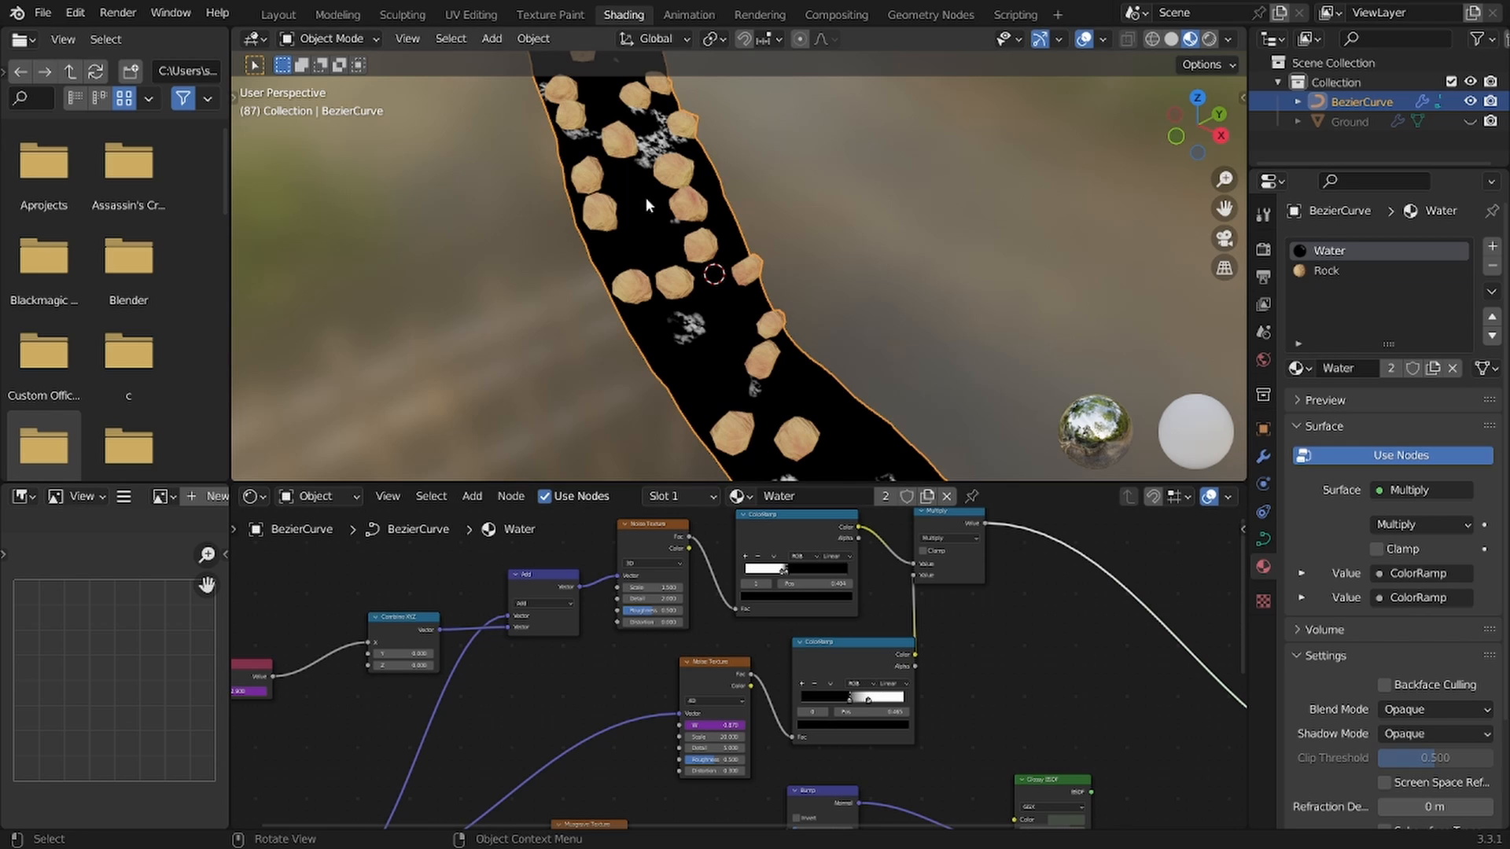
pyautogui.scroll(3, 645, 201)
pyautogui.moveTo(635, 162); pyautogui.dragTo(621, 117, button='middle')
pyautogui.moveTo(696, 322); pyautogui.dragTo(720, 417, button='middle')
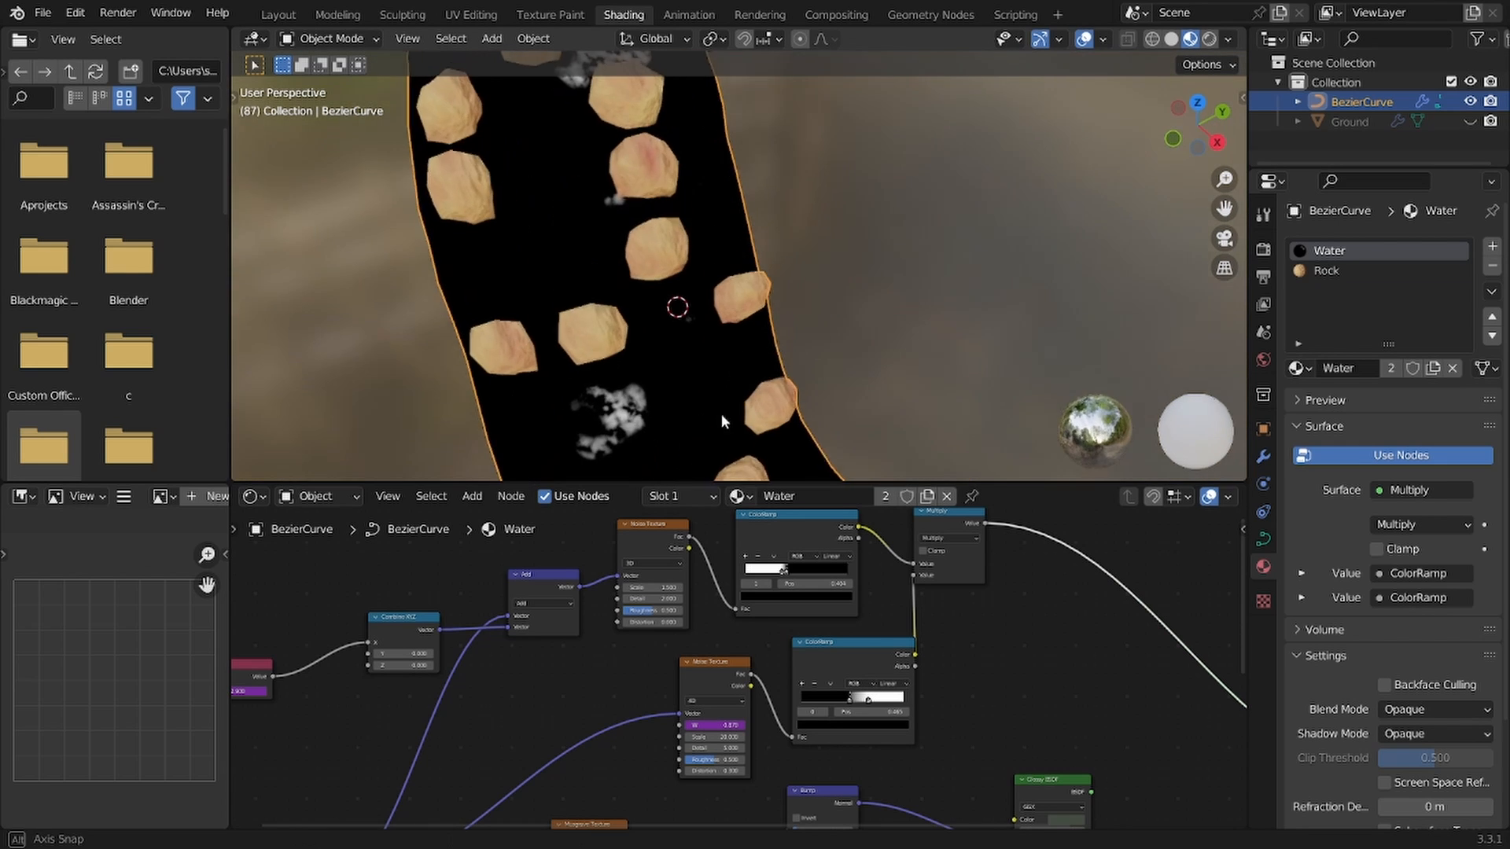
pyautogui.scroll(-4, 719, 409)
pyautogui.moveTo(684, 244); pyautogui.dragTo(617, 217, button='middle')
pyautogui.moveTo(1051, 705); pyautogui.dragTo(864, 688, button='middle')
pyautogui.moveTo(863, 771); pyautogui.dragTo(988, 771)
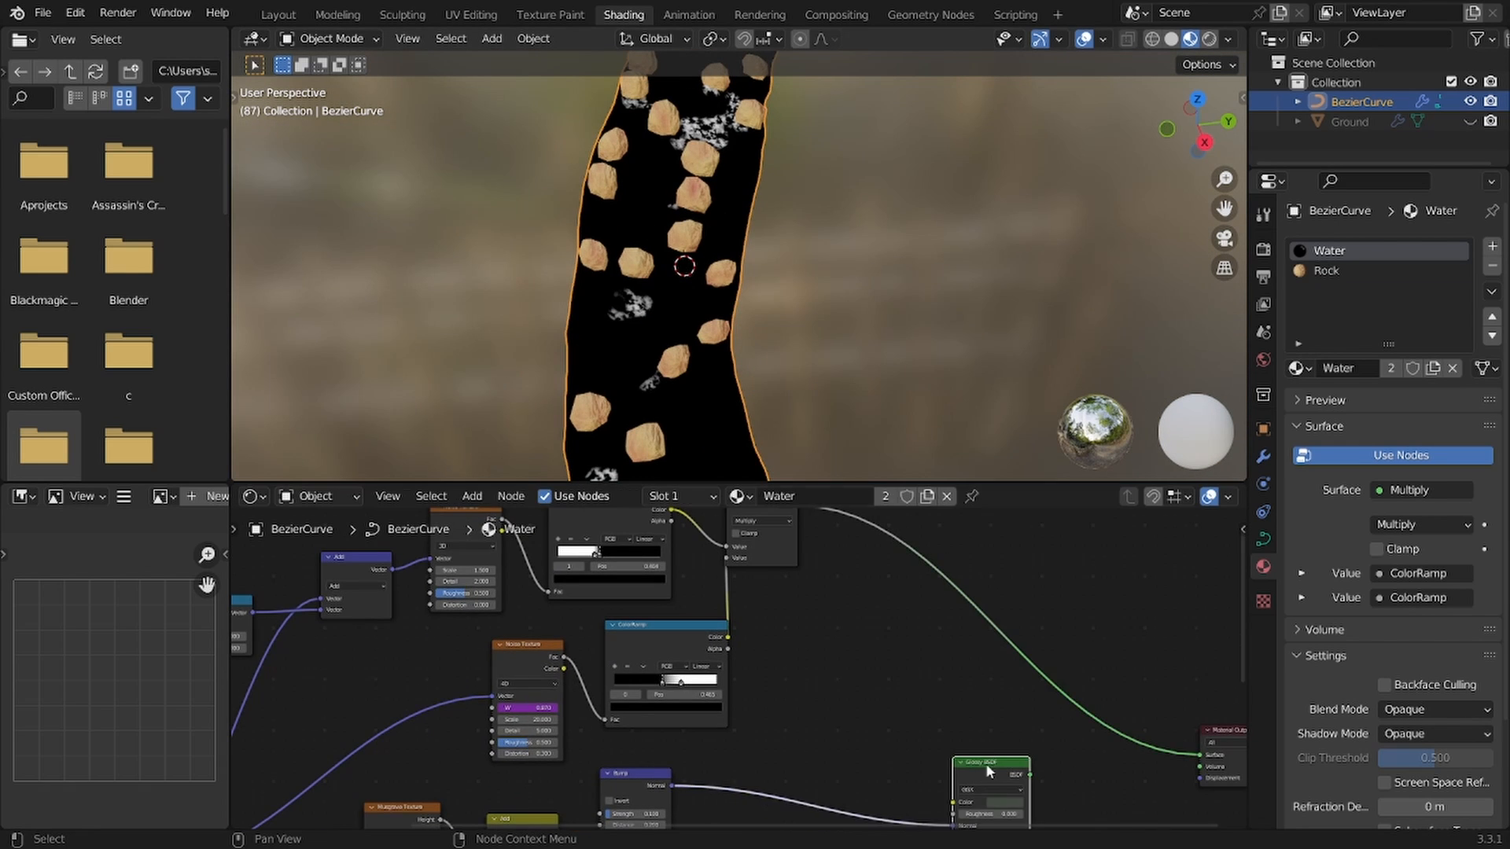
# Step: Add a MixRGB node after the Multiply node and feed the Multiply value into its Fac input
pyautogui.moveTo(892, 566); pyautogui.dragTo(862, 611, button='middle')
pyautogui.hotkey('shift', 'a')
pyautogui.write('mi')
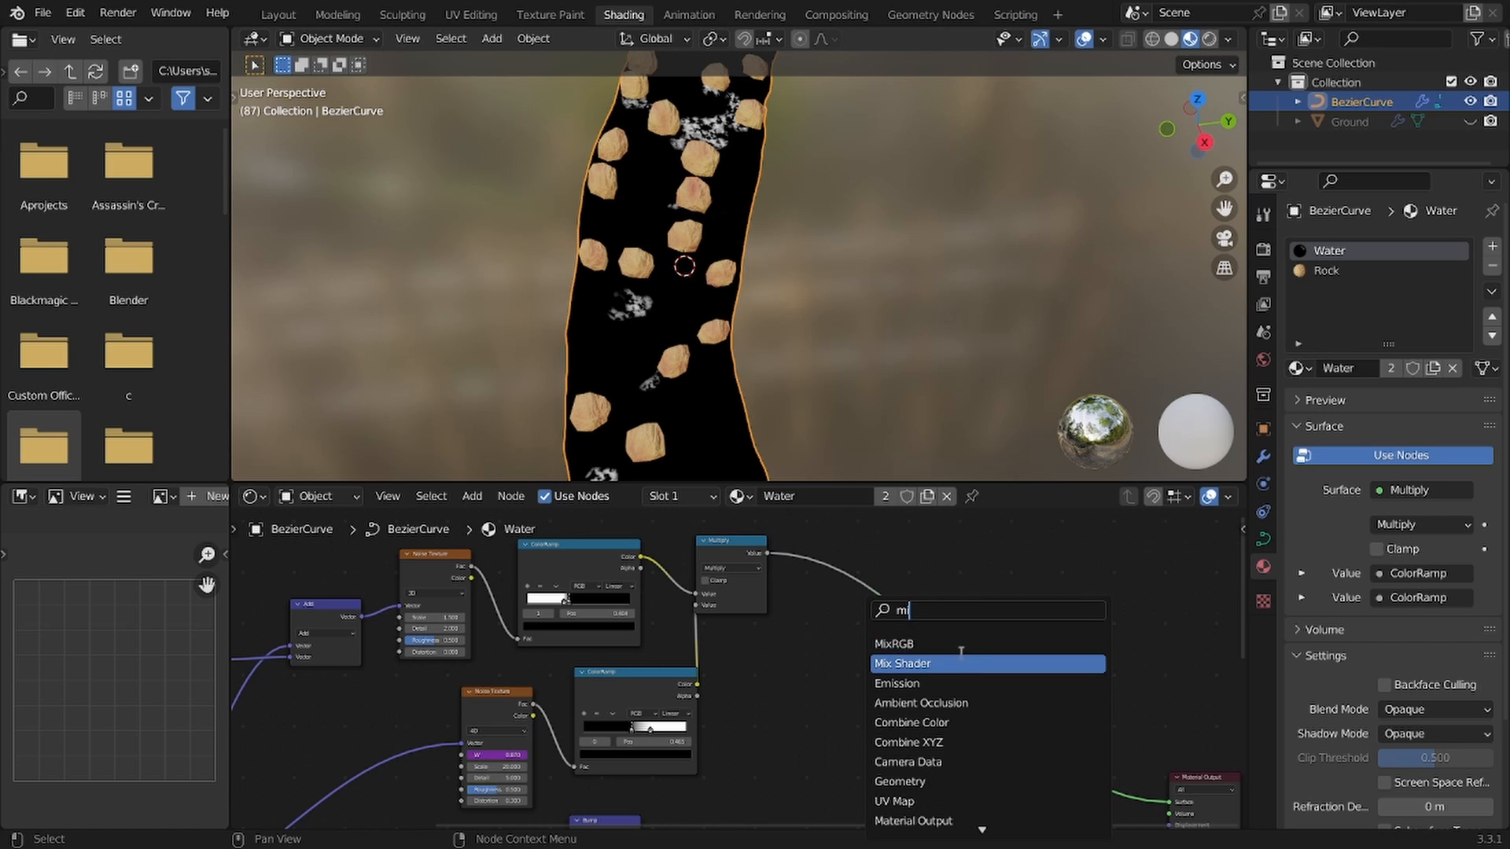
pyautogui.click(942, 646)
pyautogui.click(921, 603)
pyautogui.scroll(4, 857, 621)
pyautogui.scroll(1, 855, 624)
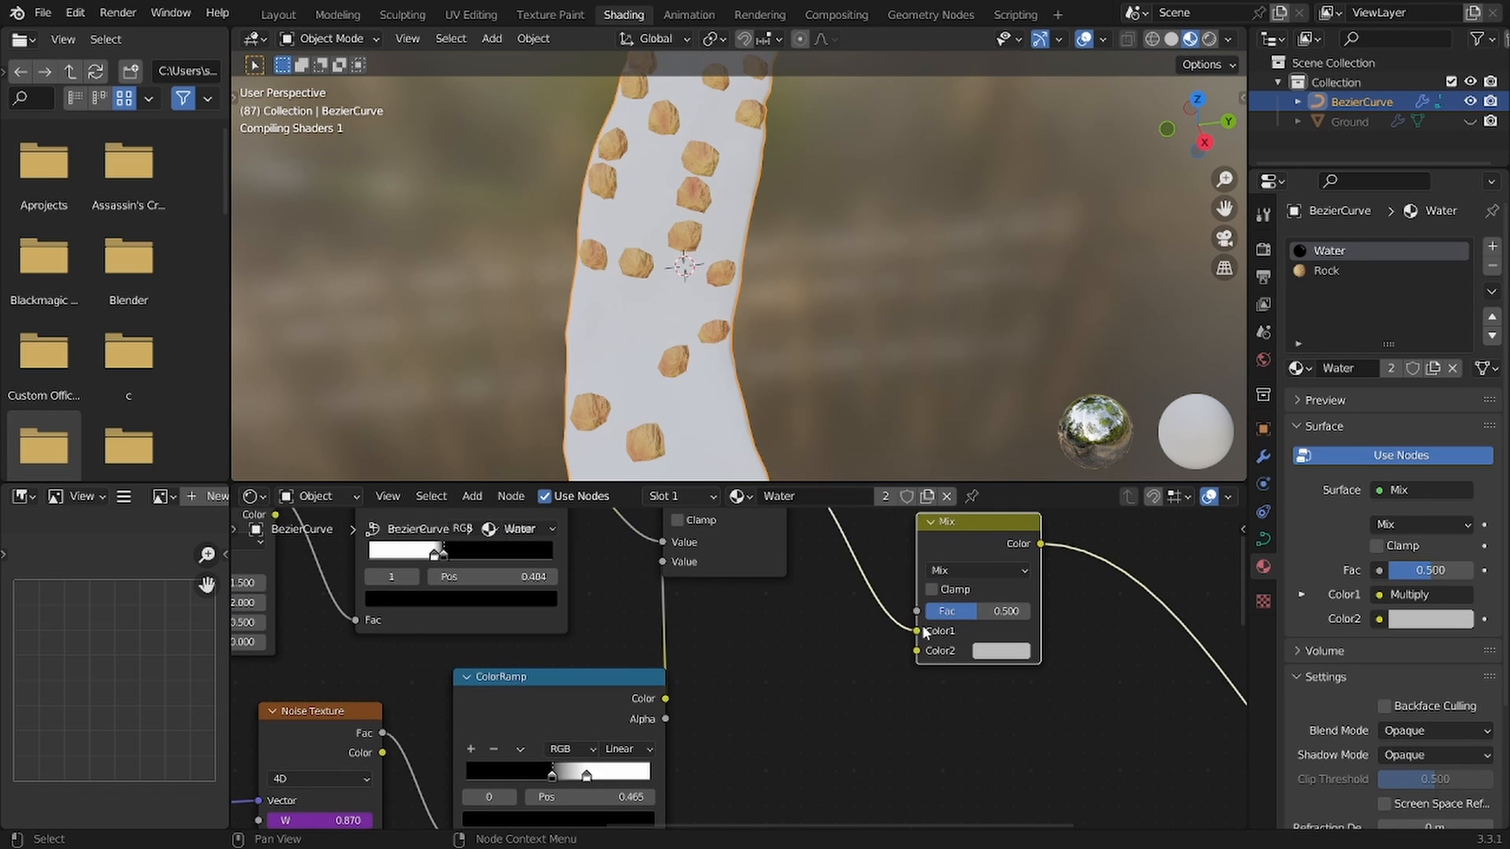
pyautogui.moveTo(919, 629); pyautogui.dragTo(921, 618)
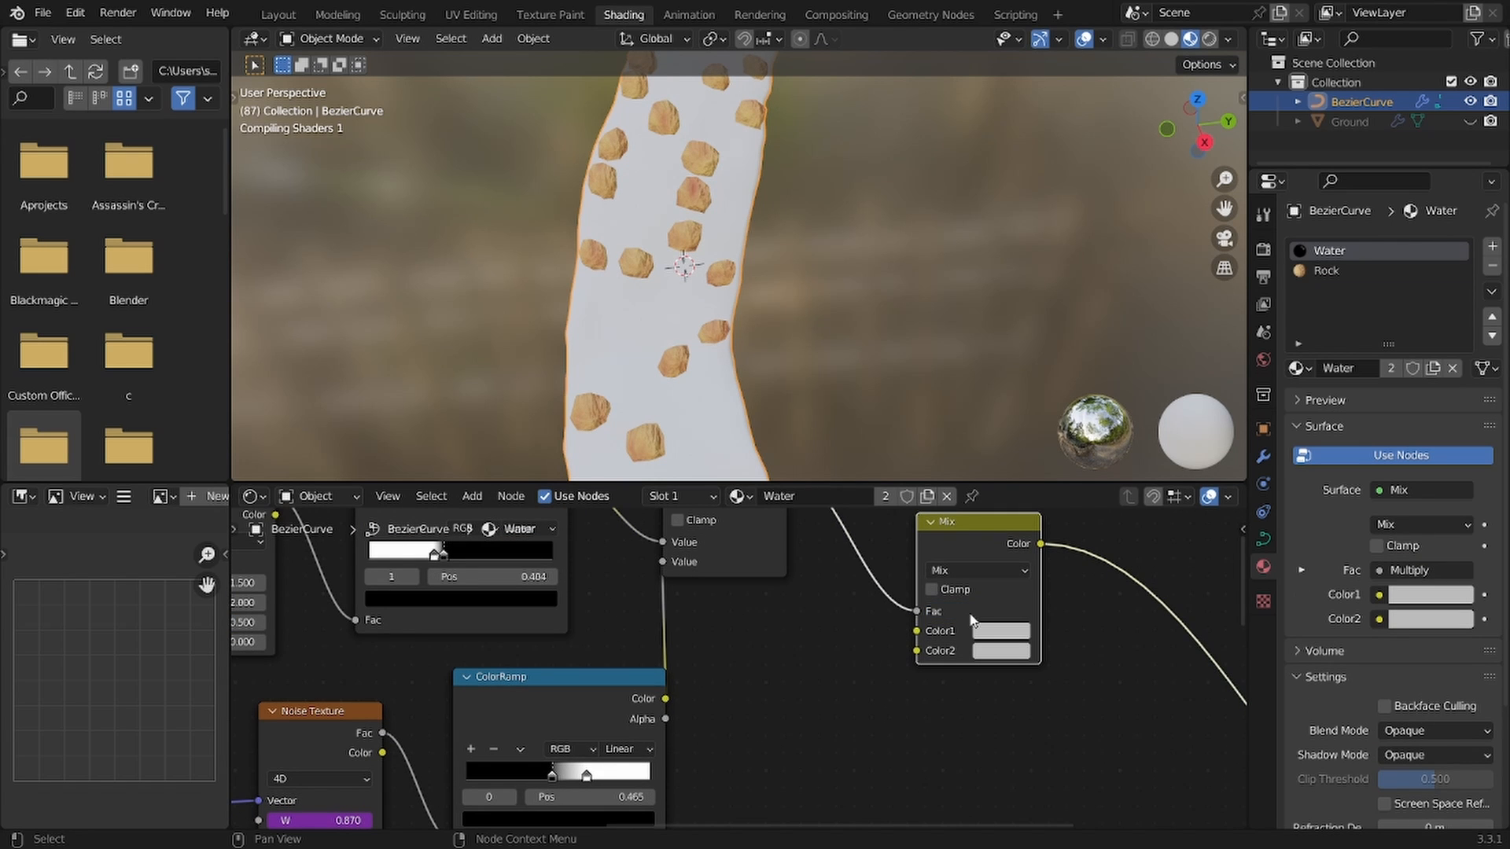
# Step: Copy the Glossy BSDF's dark green color into the Mix node's Color1
pyautogui.scroll(-3, 972, 621)
pyautogui.moveTo(987, 711); pyautogui.dragTo(931, 668, button='middle')
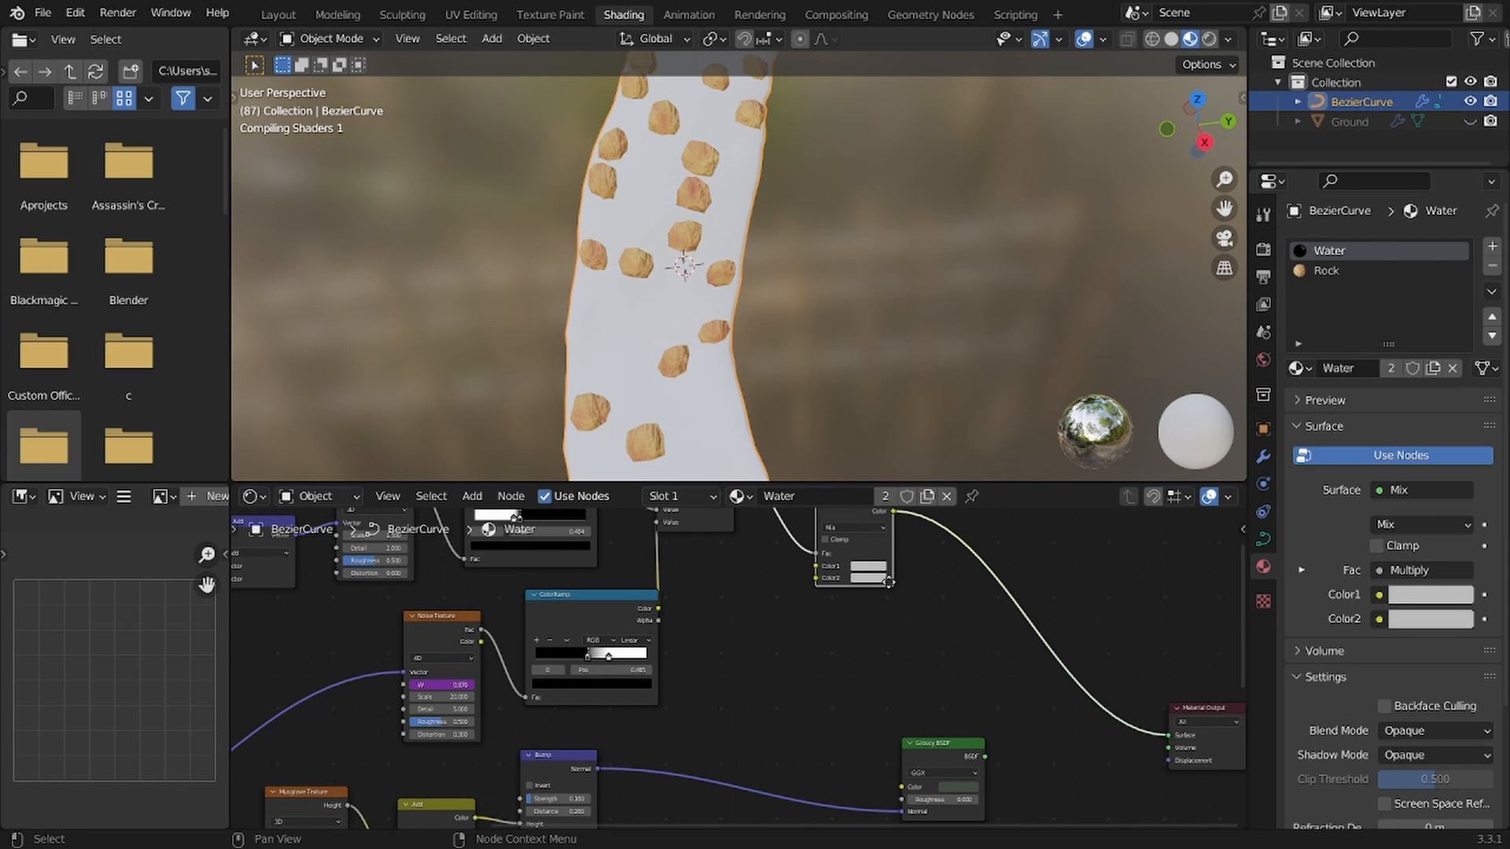
pyautogui.moveTo(888, 582); pyautogui.dragTo(818, 519, button='middle')
pyautogui.scroll(2, 811, 525)
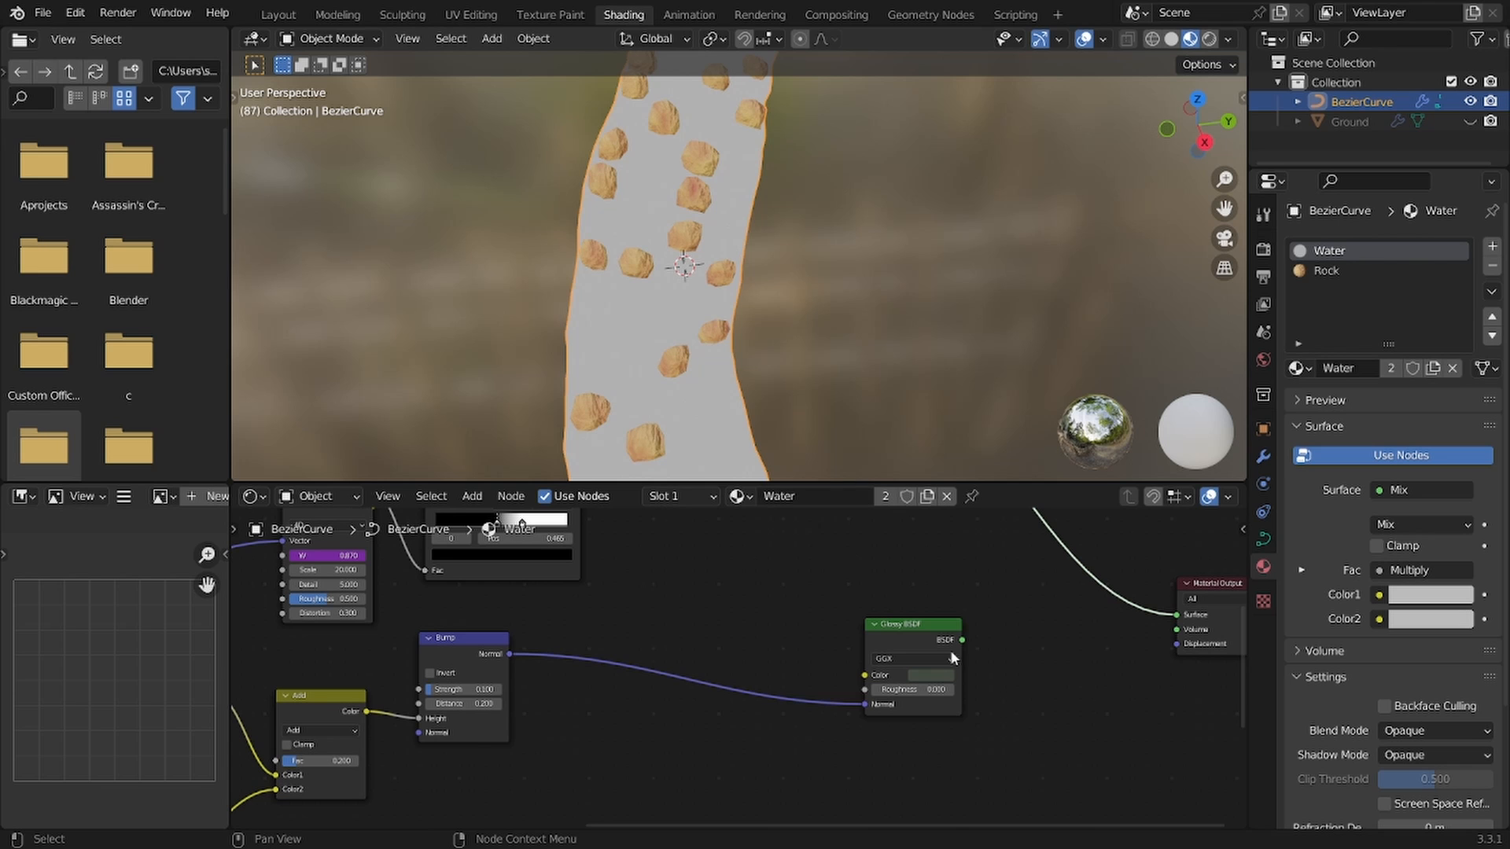
pyautogui.scroll(1, 863, 712)
pyautogui.moveTo(878, 567); pyautogui.dragTo(844, 699, button='middle')
pyautogui.hotkey('ctrl', 'v')
pyautogui.hotkey('ctrl', 'v')
# Step: Set the Mix node's Color2 to white and move the node next to the Glossy BSDF
pyautogui.click(815, 660)
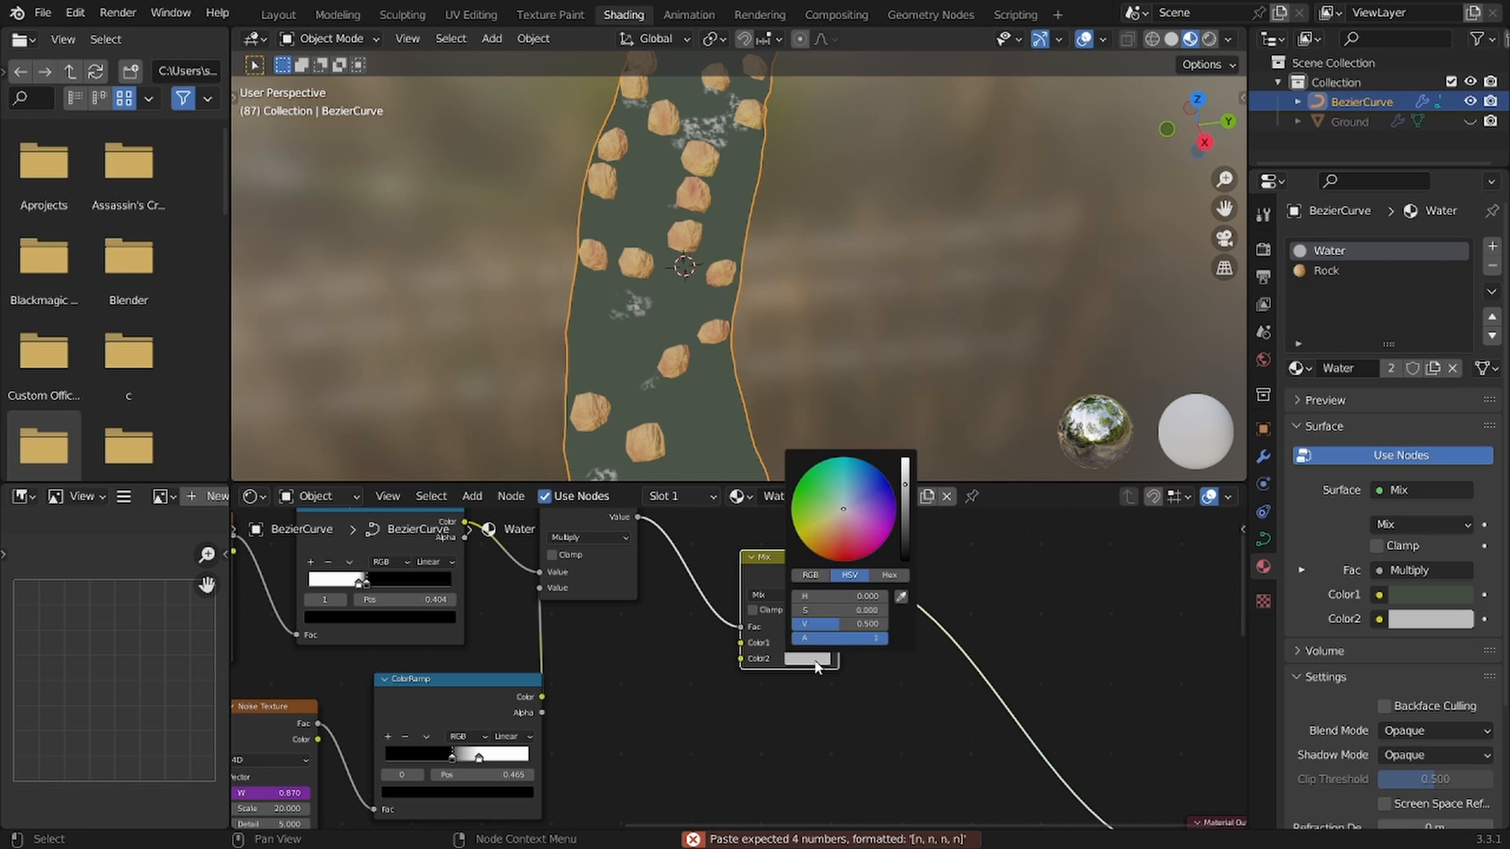
pyautogui.scroll(10, 834, 576)
pyautogui.scroll(3, 550, 170)
pyautogui.scroll(-4, 786, 597)
pyautogui.moveTo(841, 621); pyautogui.dragTo(832, 564, button='middle')
pyautogui.press('g')
pyautogui.click(797, 668)
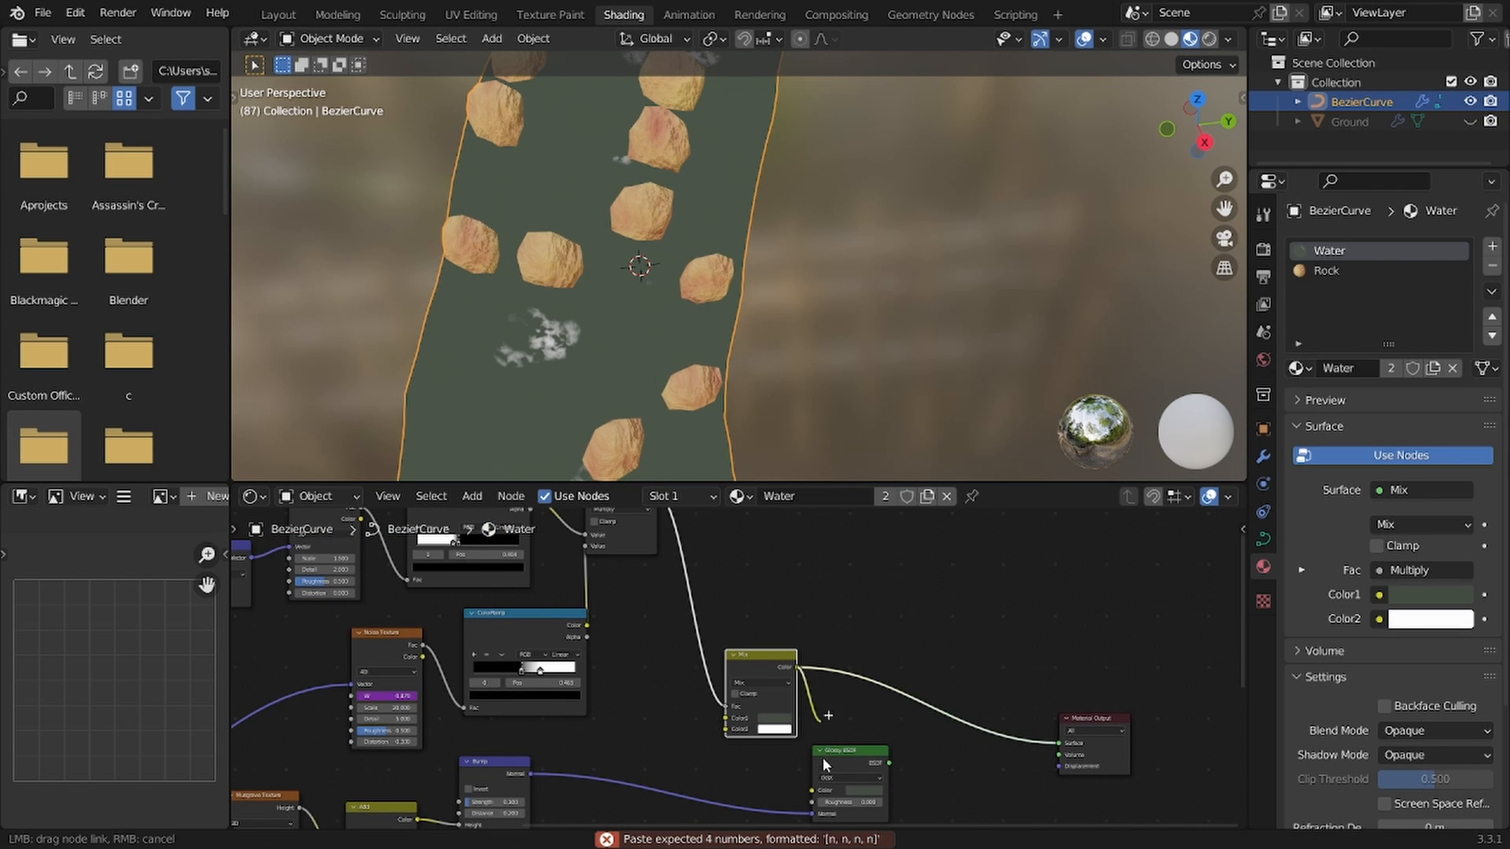
# Step: Feed the Mix color into the Glossy BSDF's Color and output the shader to the surface, placing the Glossy BSDF between Mix and Material Output
pyautogui.moveTo(797, 668); pyautogui.dragTo(824, 781)
pyautogui.keyDown('ctrl'); pyautogui.keyDown('shift'); pyautogui.click(839, 764); pyautogui.keyUp('shift'); pyautogui.keyUp('ctrl')
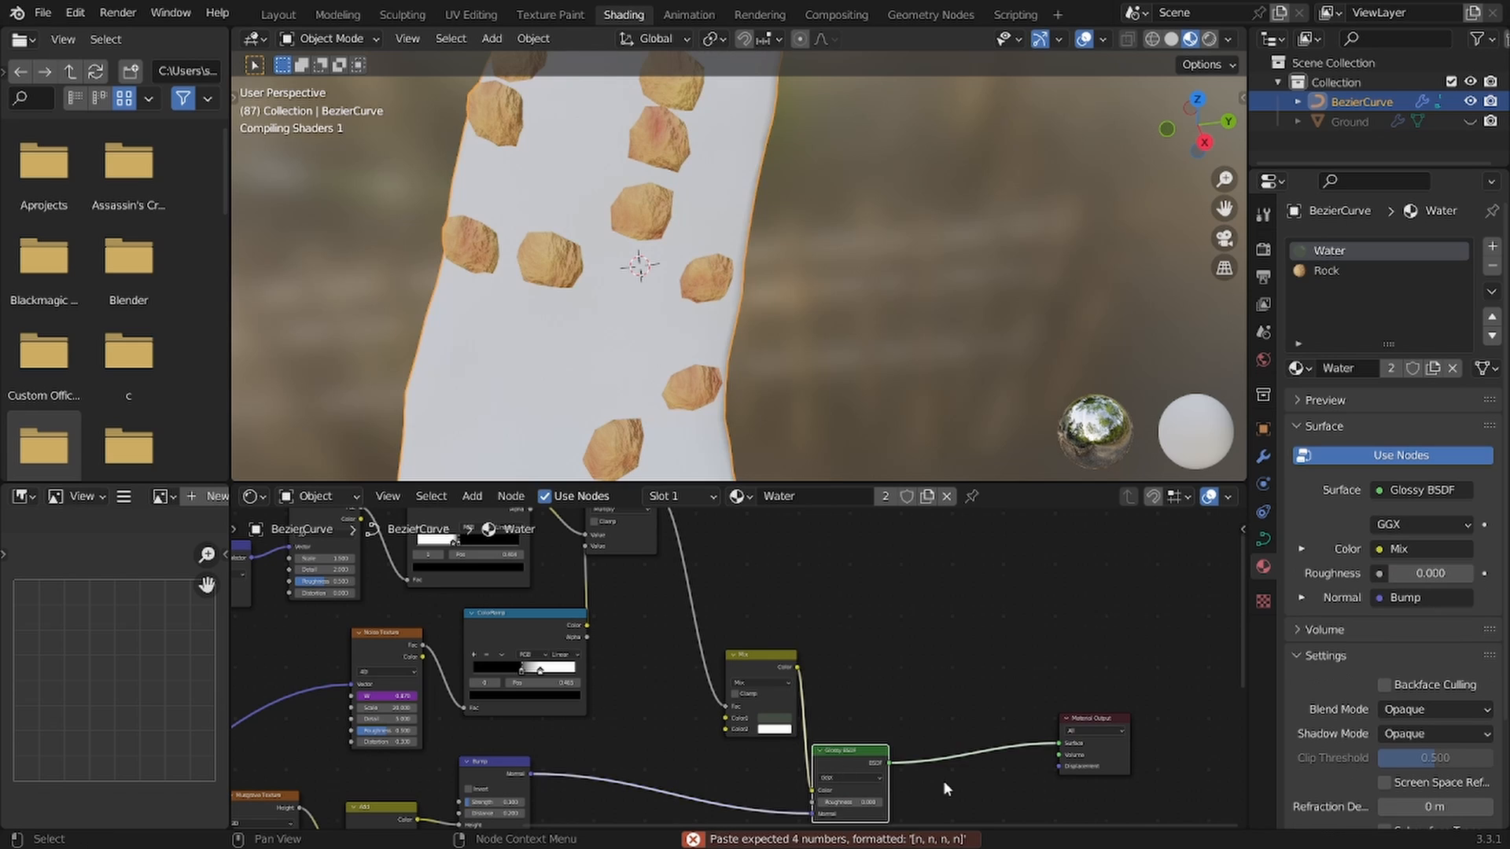
pyautogui.moveTo(947, 791); pyautogui.dragTo(882, 760)
pyautogui.press('g')
pyautogui.click(974, 711)
pyautogui.scroll(-1, 794, 219)
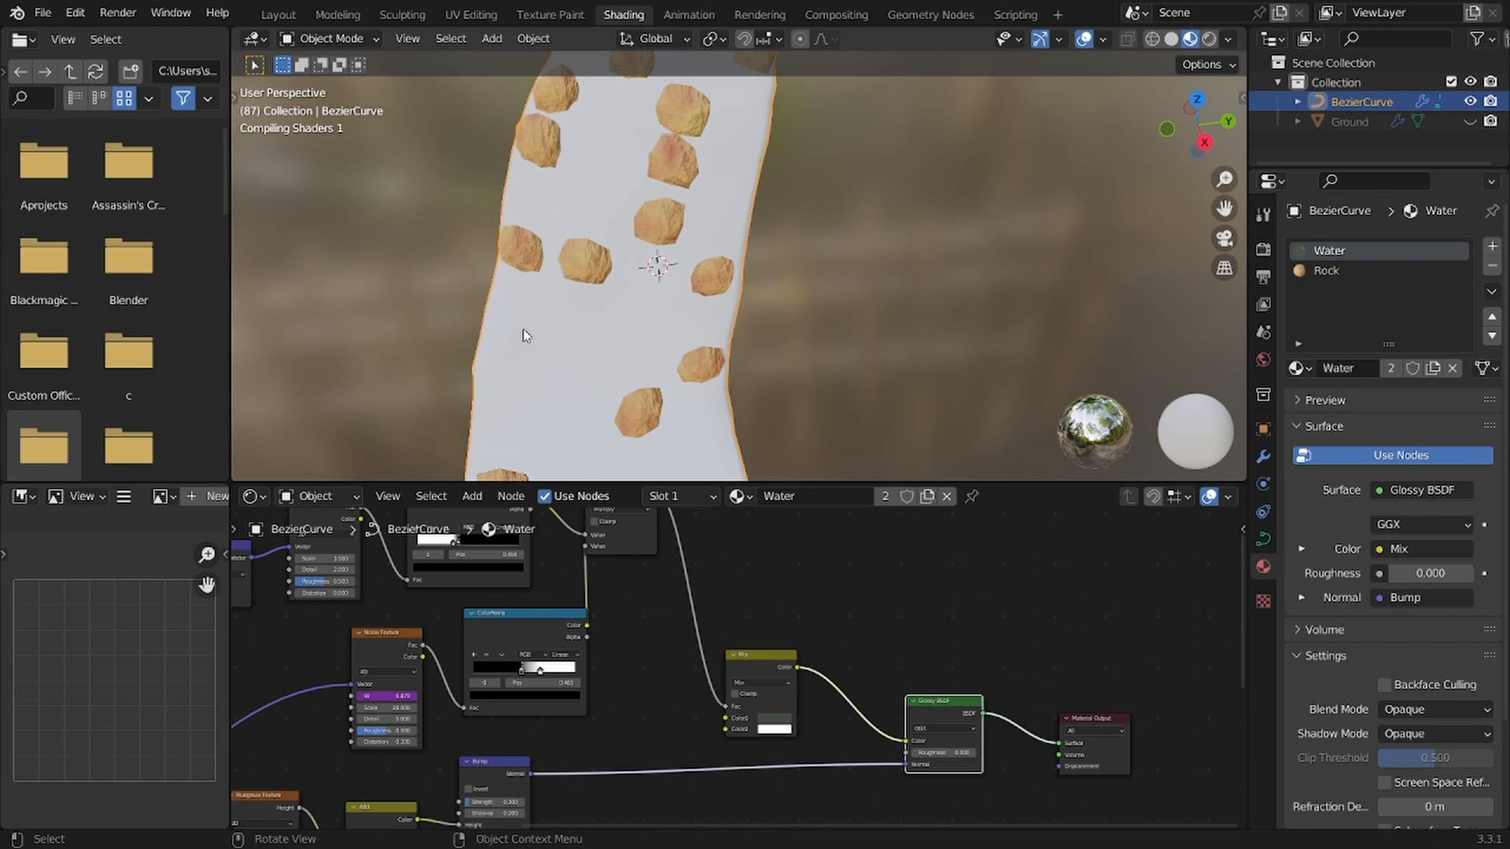
# Step: Play the animation to examine the white foam patches on the glossy water
pyautogui.scroll(-4, 596, 325)
pyautogui.scroll(2, 612, 324)
pyautogui.press('space')
pyautogui.moveTo(612, 324); pyautogui.dragTo(718, 350, button='middle')
pyautogui.scroll(2, 731, 302)
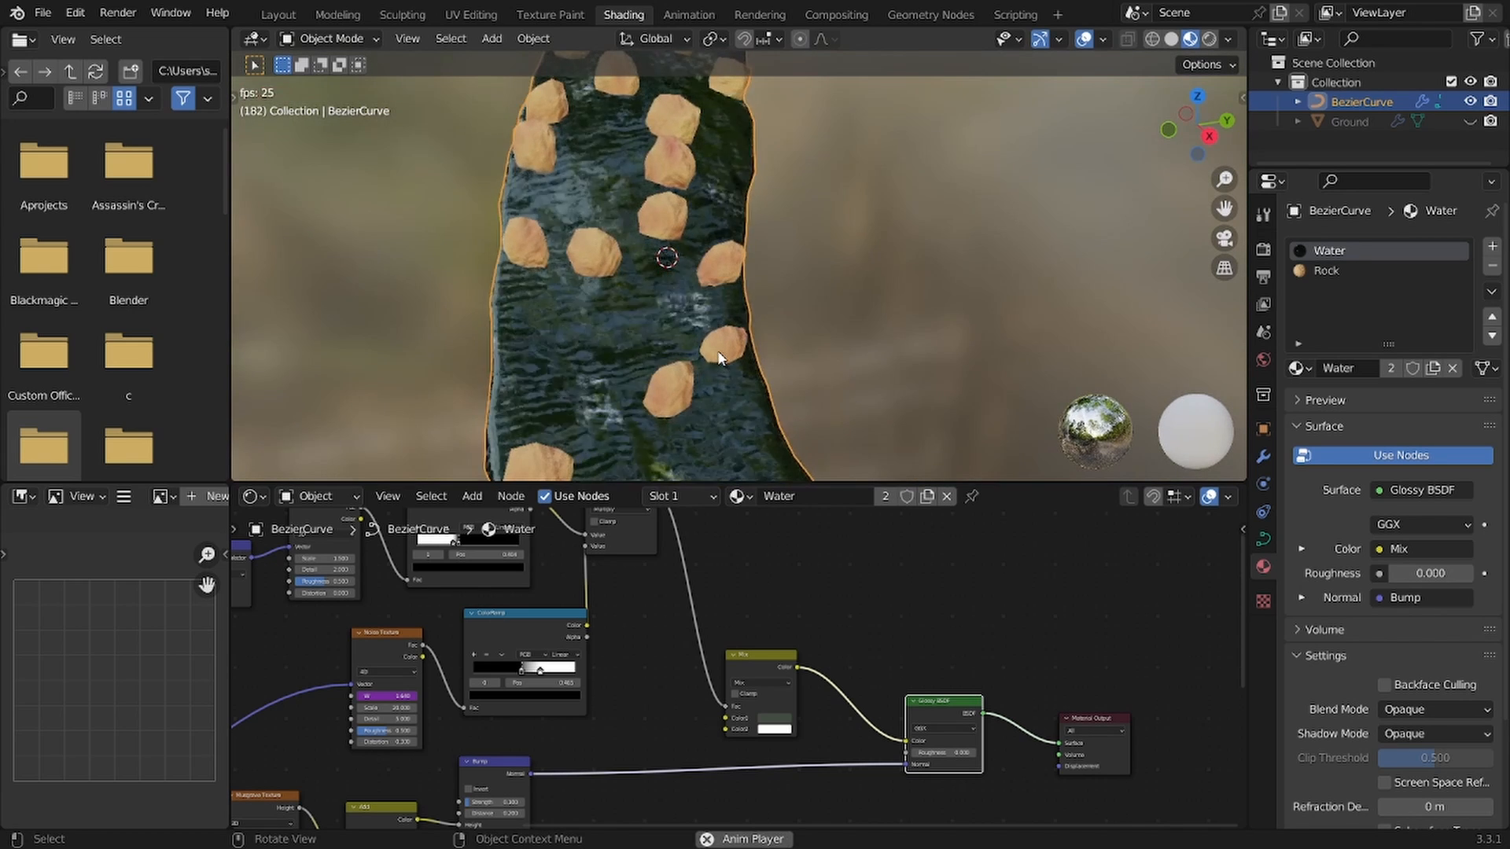
pyautogui.press('space')
# Step: Set the Fac of the Add node feeding the Bump height to 0.1 and play the animation to check it
pyautogui.moveTo(476, 822); pyautogui.dragTo(711, 573, button='middle')
pyautogui.scroll(8, 711, 572)
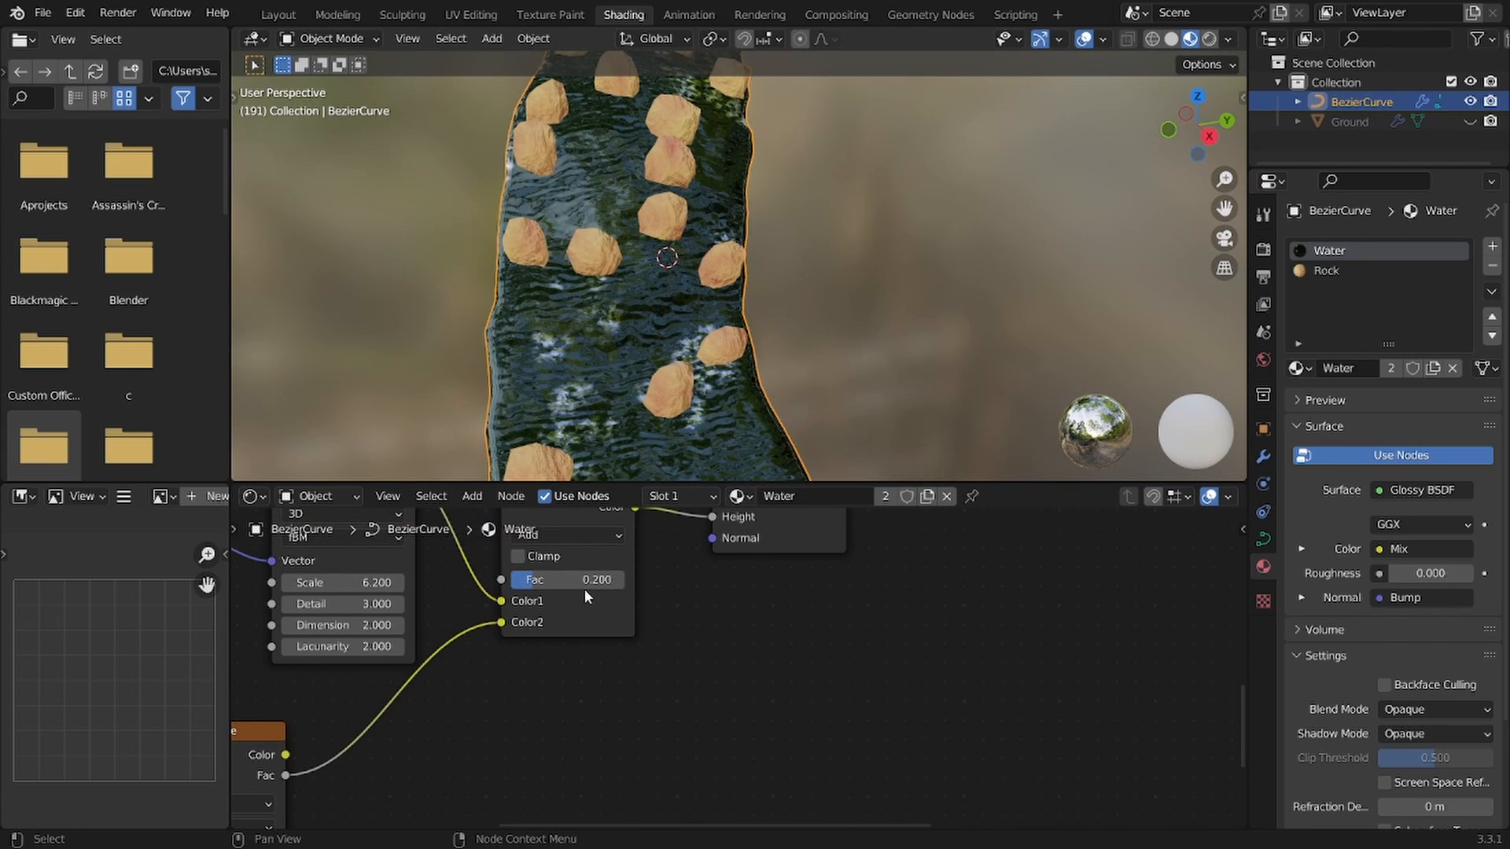
pyautogui.moveTo(583, 591); pyautogui.dragTo(503, 586)
pyautogui.click(519, 576)
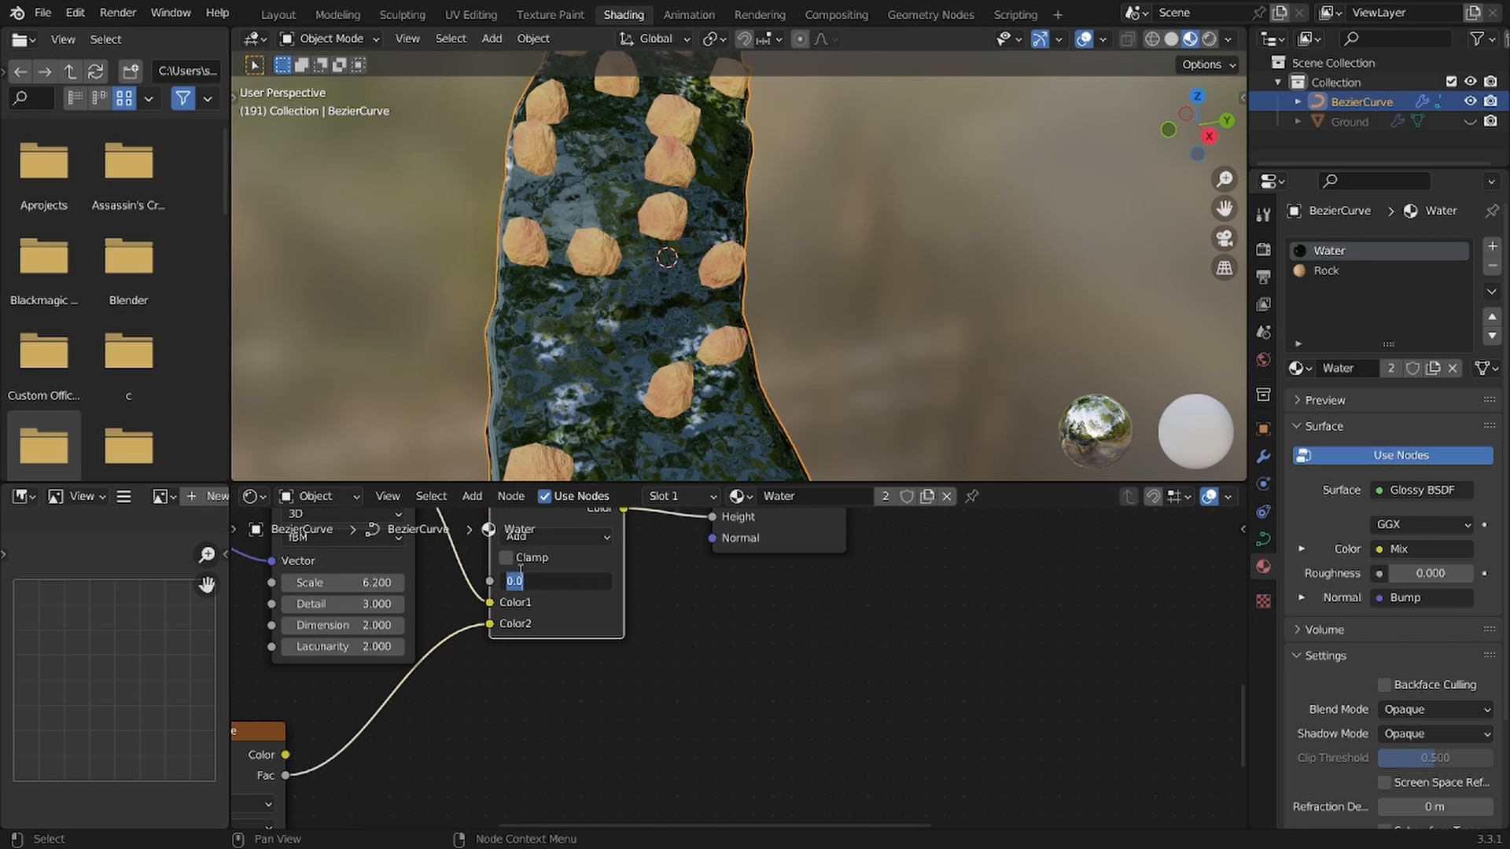
pyautogui.write('.1')
pyautogui.press('Return')
pyautogui.press('space')
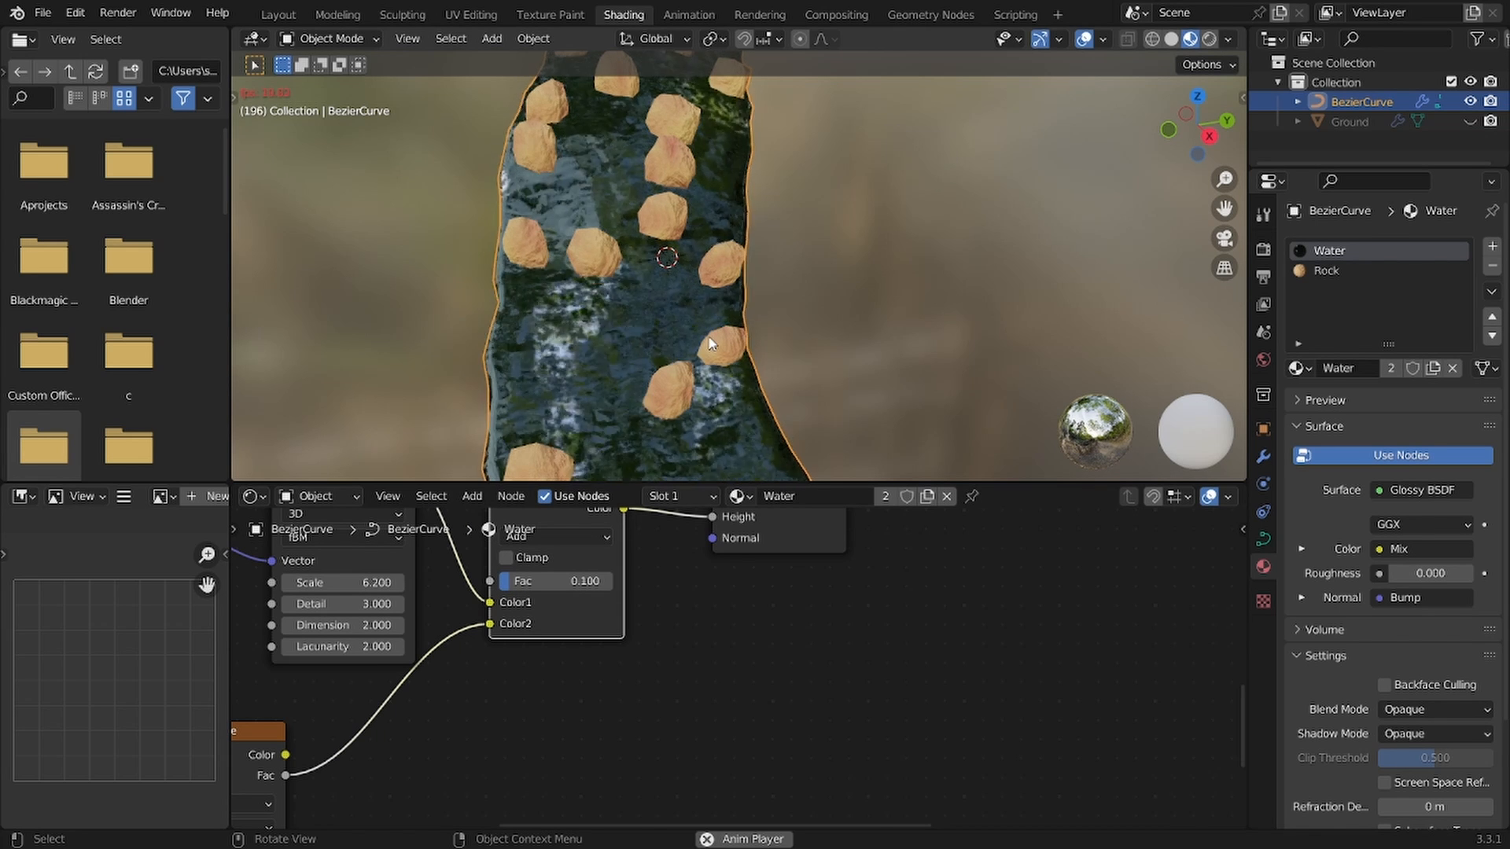
pyautogui.scroll(-4, 698, 271)
pyautogui.moveTo(705, 259)
pyautogui.mouseDown(button='middle')
pyautogui.moveTo(683, 234)
pyautogui.moveTo(681, 262)
pyautogui.mouseUp(button='middle')
pyautogui.press('space')
# Step: Edit the divisor in the frame driver expression of the Value node feeding Combine XYZ
pyautogui.scroll(-8, 607, 693)
pyautogui.moveTo(607, 694); pyautogui.dragTo(927, 751, button='middle')
pyautogui.scroll(-3, 928, 752)
pyautogui.moveTo(689, 647); pyautogui.dragTo(678, 741, button='middle')
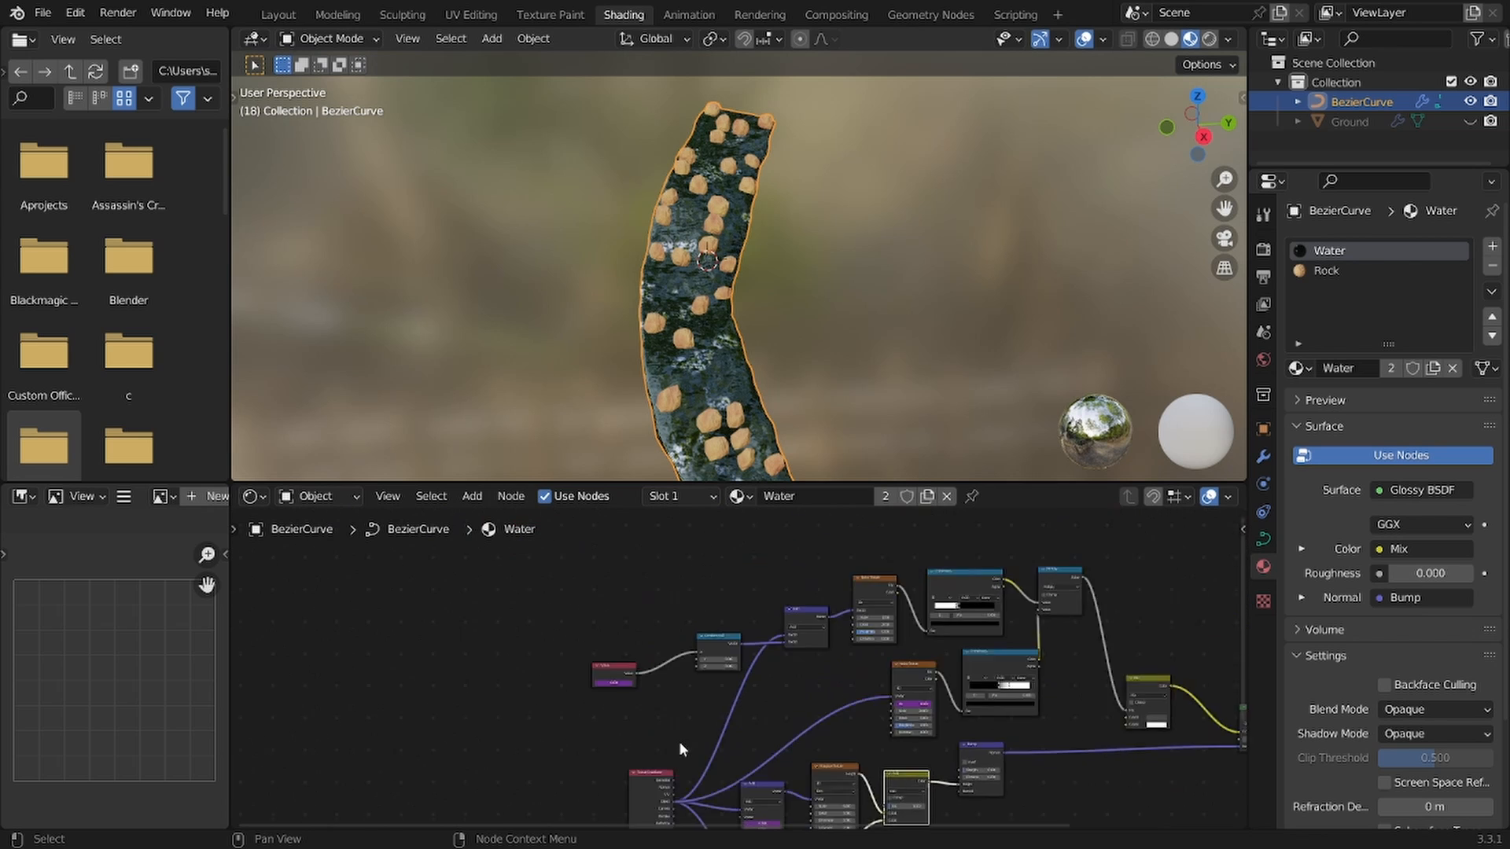
pyautogui.scroll(10, 678, 740)
pyautogui.moveTo(431, 602); pyautogui.dragTo(348, 707, button='middle')
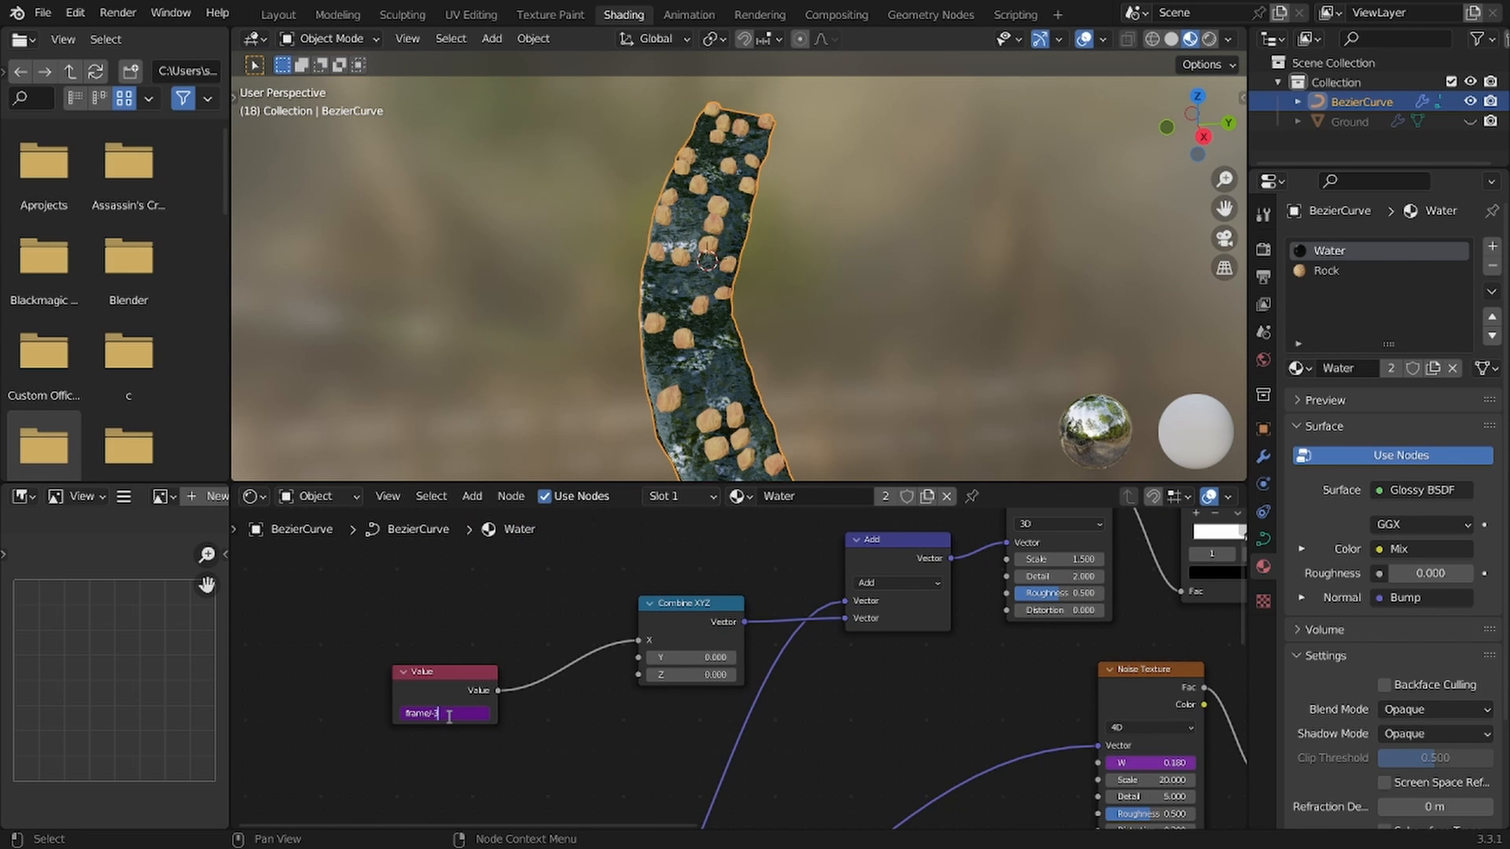
pyautogui.press('Return')
# Step: Move the white stop of the first noise ColorRamp to 0.342 and play the animation briefly
pyautogui.scroll(-3, 928, 598)
pyautogui.moveTo(983, 572); pyautogui.dragTo(552, 586, button='middle')
pyautogui.scroll(10, 802, 585)
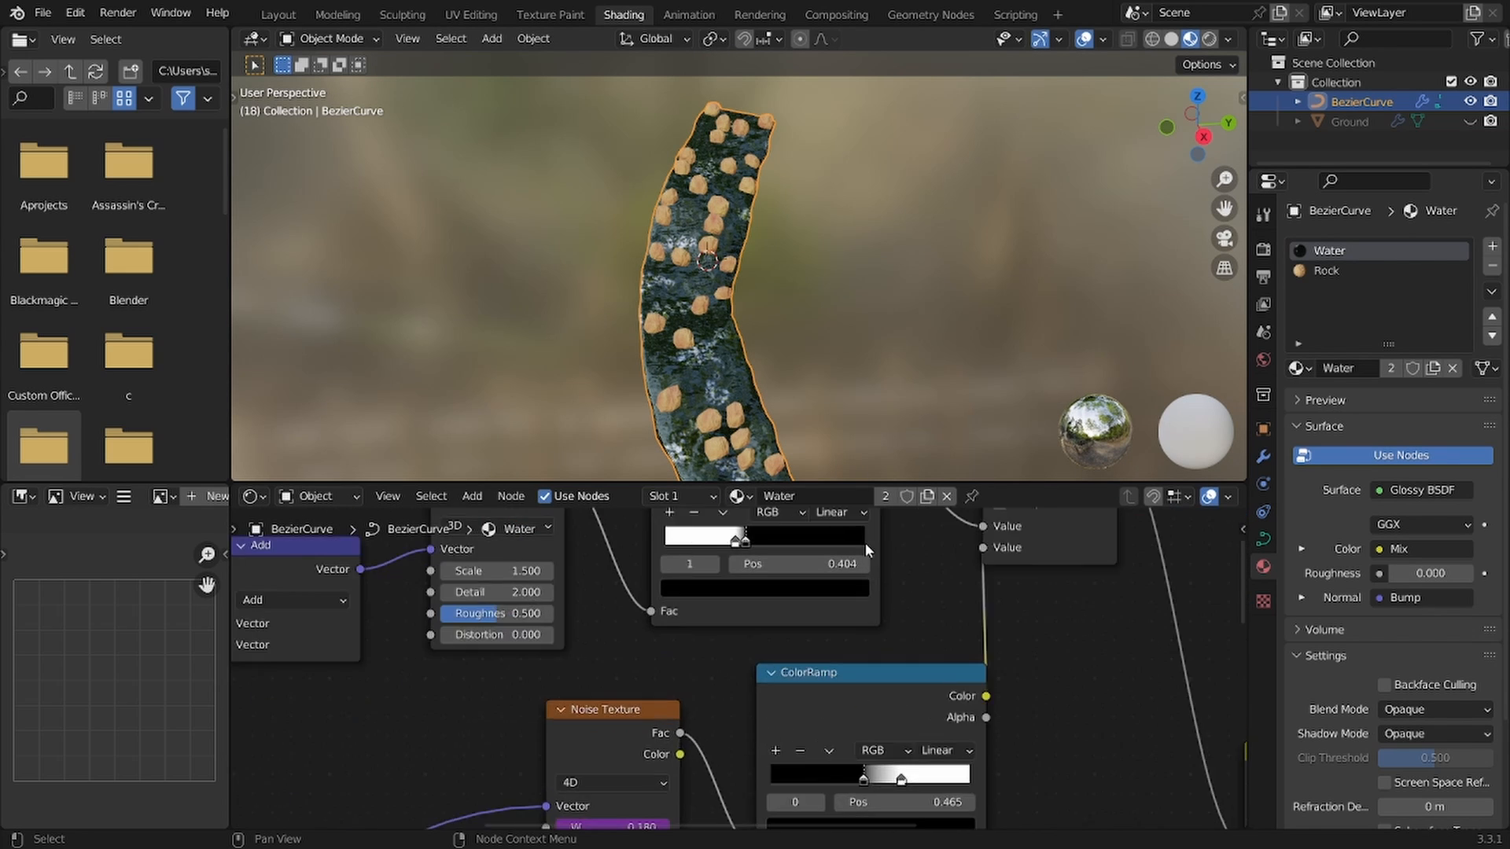
pyautogui.moveTo(801, 585); pyautogui.dragTo(796, 717, button='middle')
pyautogui.moveTo(729, 645)
pyautogui.mouseDown()
pyautogui.moveTo(747, 646)
pyautogui.moveTo(713, 650)
pyautogui.mouseUp()
pyautogui.press('space')
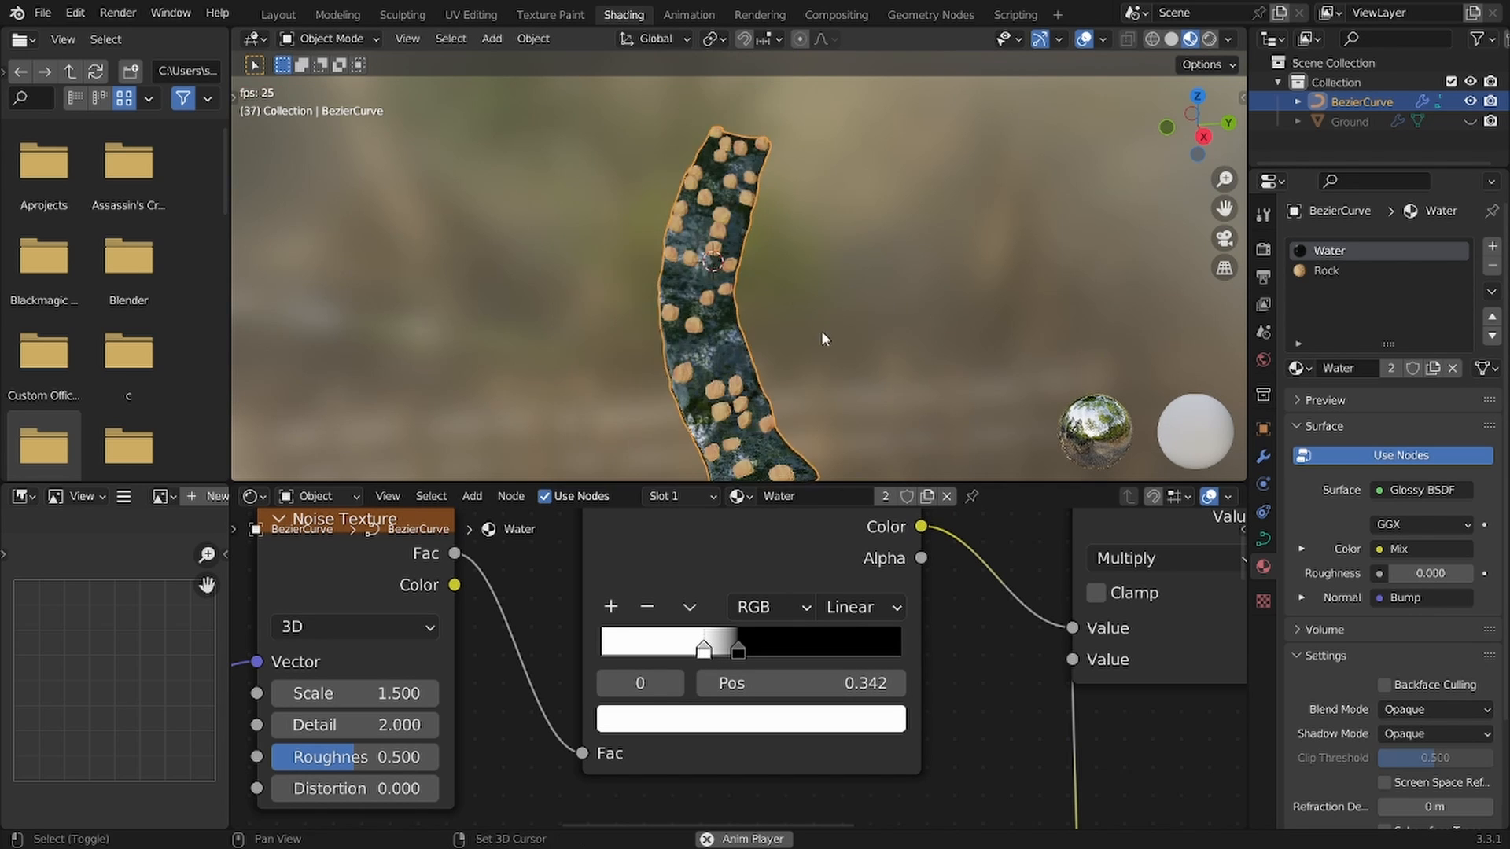
pyautogui.press('space')
# Step: Move the black stop of the same ColorRamp to 0.436, check the animation, and save the file
pyautogui.scroll(4, 814, 299)
pyautogui.moveTo(737, 652); pyautogui.dragTo(733, 654)
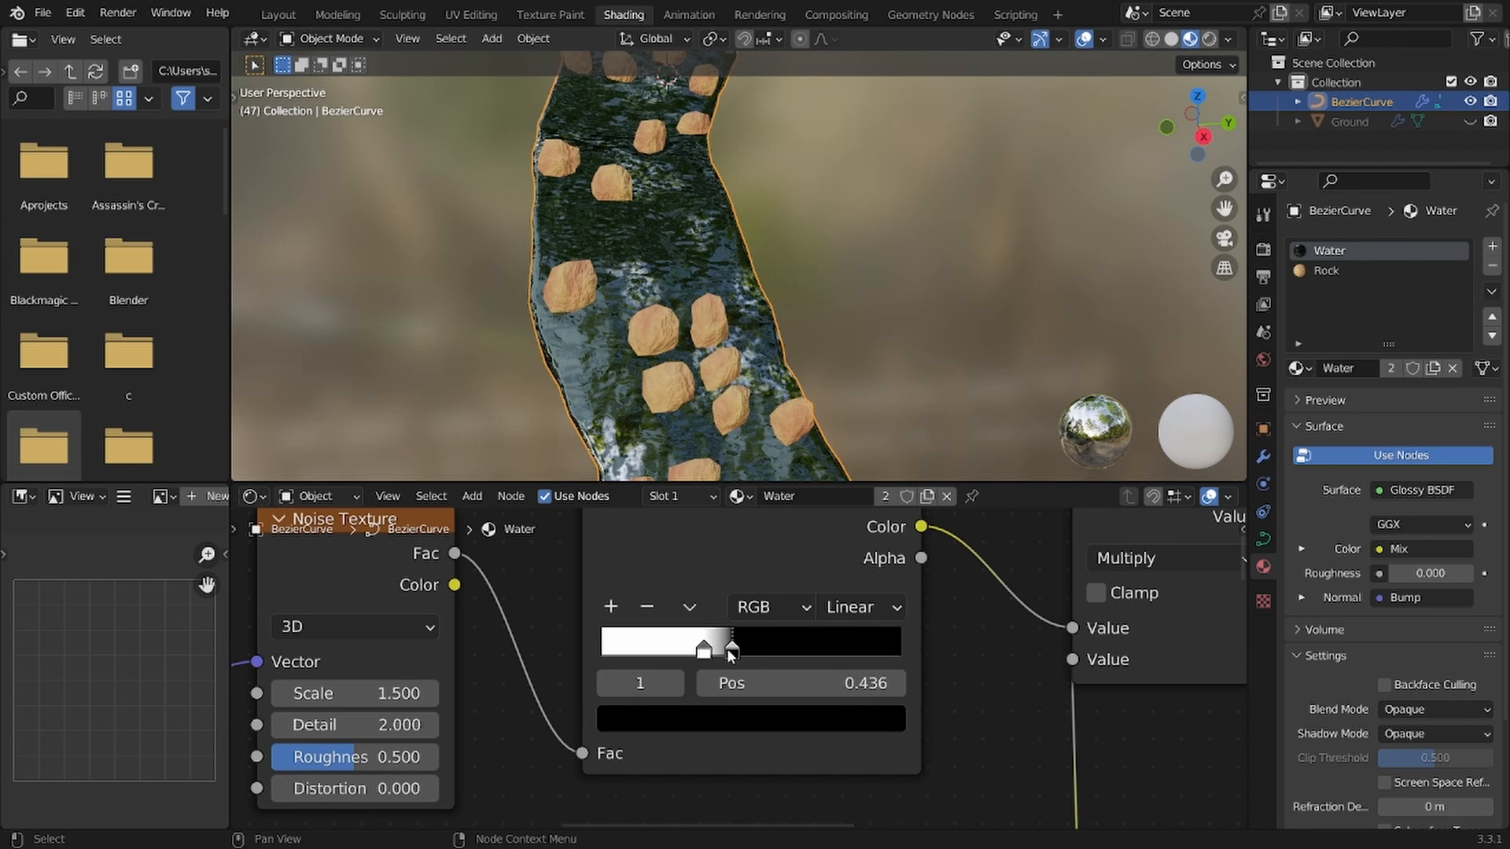
pyautogui.press('space')
pyautogui.scroll(-6, 829, 295)
pyautogui.press('space')
pyautogui.hotkey('ctrl', 's')
# Step: Add an Attribute node above the noise nodes and preview its Color output on the water
pyautogui.scroll(-10, 840, 601)
pyautogui.moveTo(840, 600); pyautogui.dragTo(753, 664, button='middle')
pyautogui.scroll(-3, 752, 664)
pyautogui.hotkey('shift', 'a')
pyautogui.write('att')
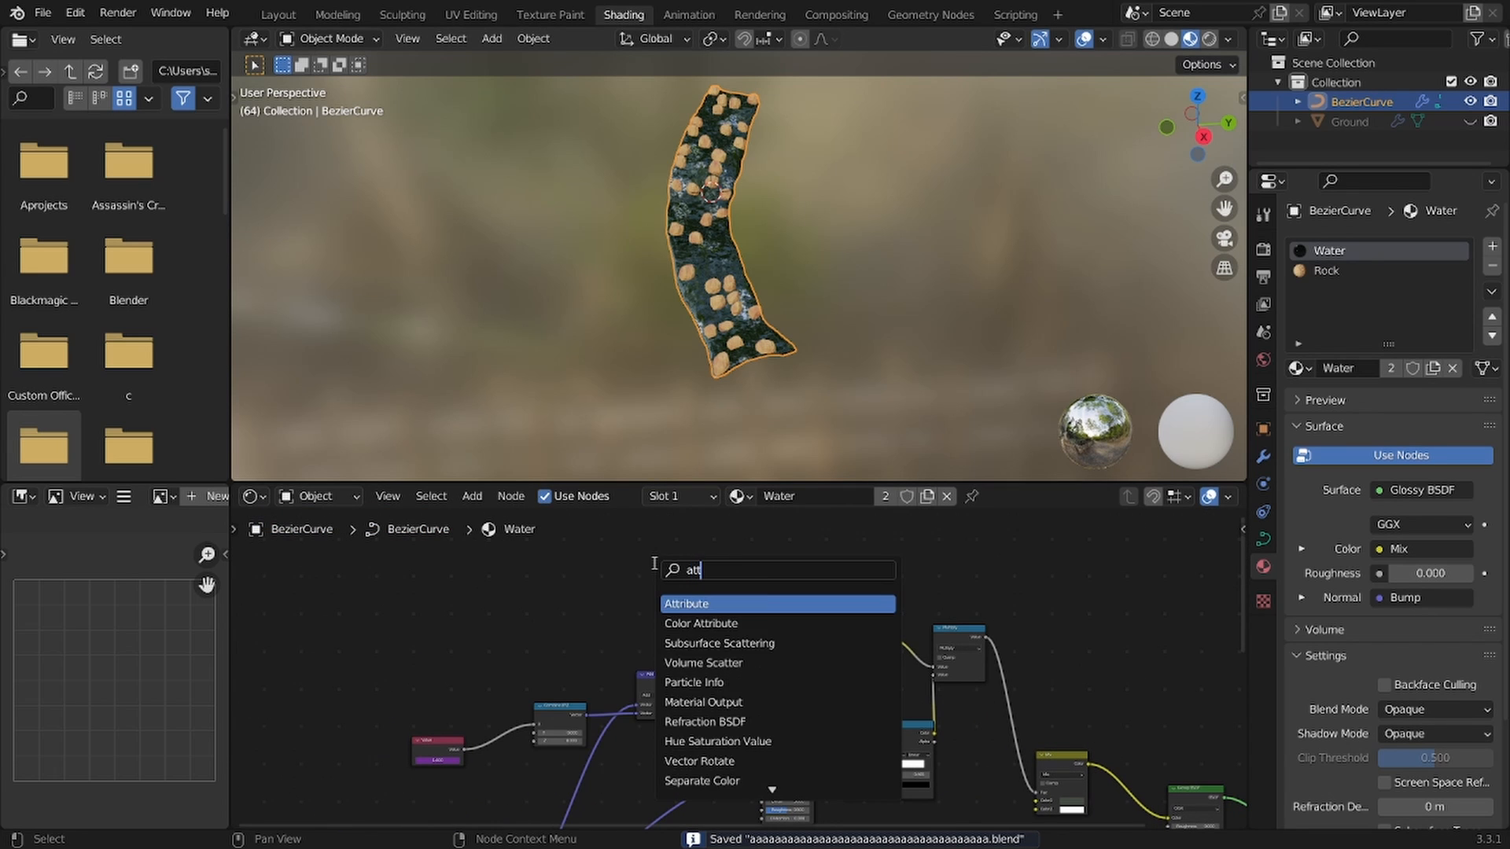
pyautogui.press('Return')
pyautogui.click(655, 585)
pyautogui.keyDown('ctrl'); pyautogui.keyDown('shift'); pyautogui.click(655, 585); pyautogui.keyUp('shift'); pyautogui.keyUp('ctrl')
# Step: Set the Attribute node's name to D
pyautogui.scroll(2, 722, 573)
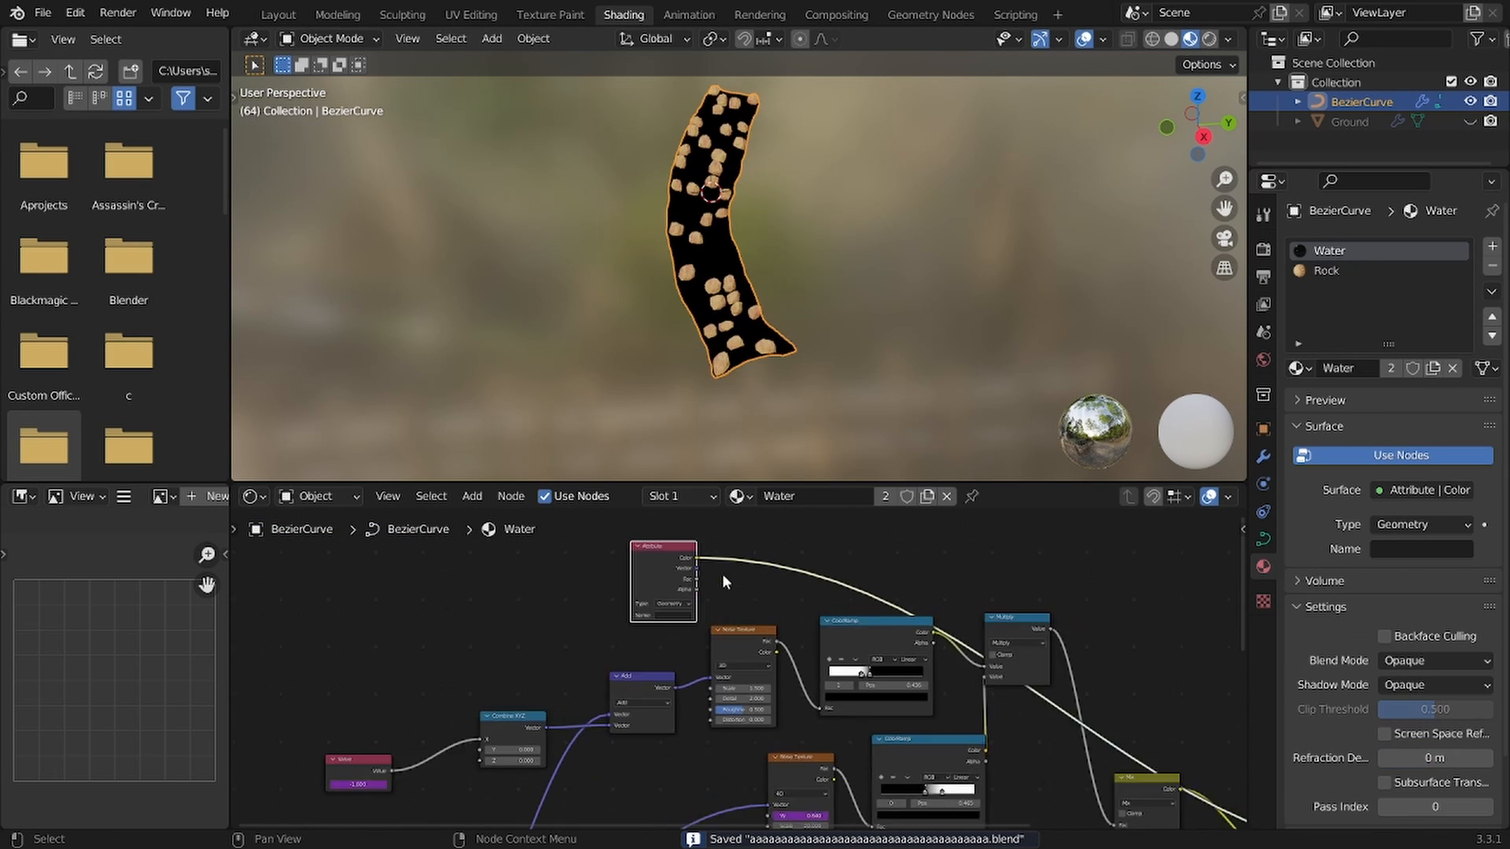
pyautogui.scroll(2, 722, 574)
pyautogui.click(626, 589)
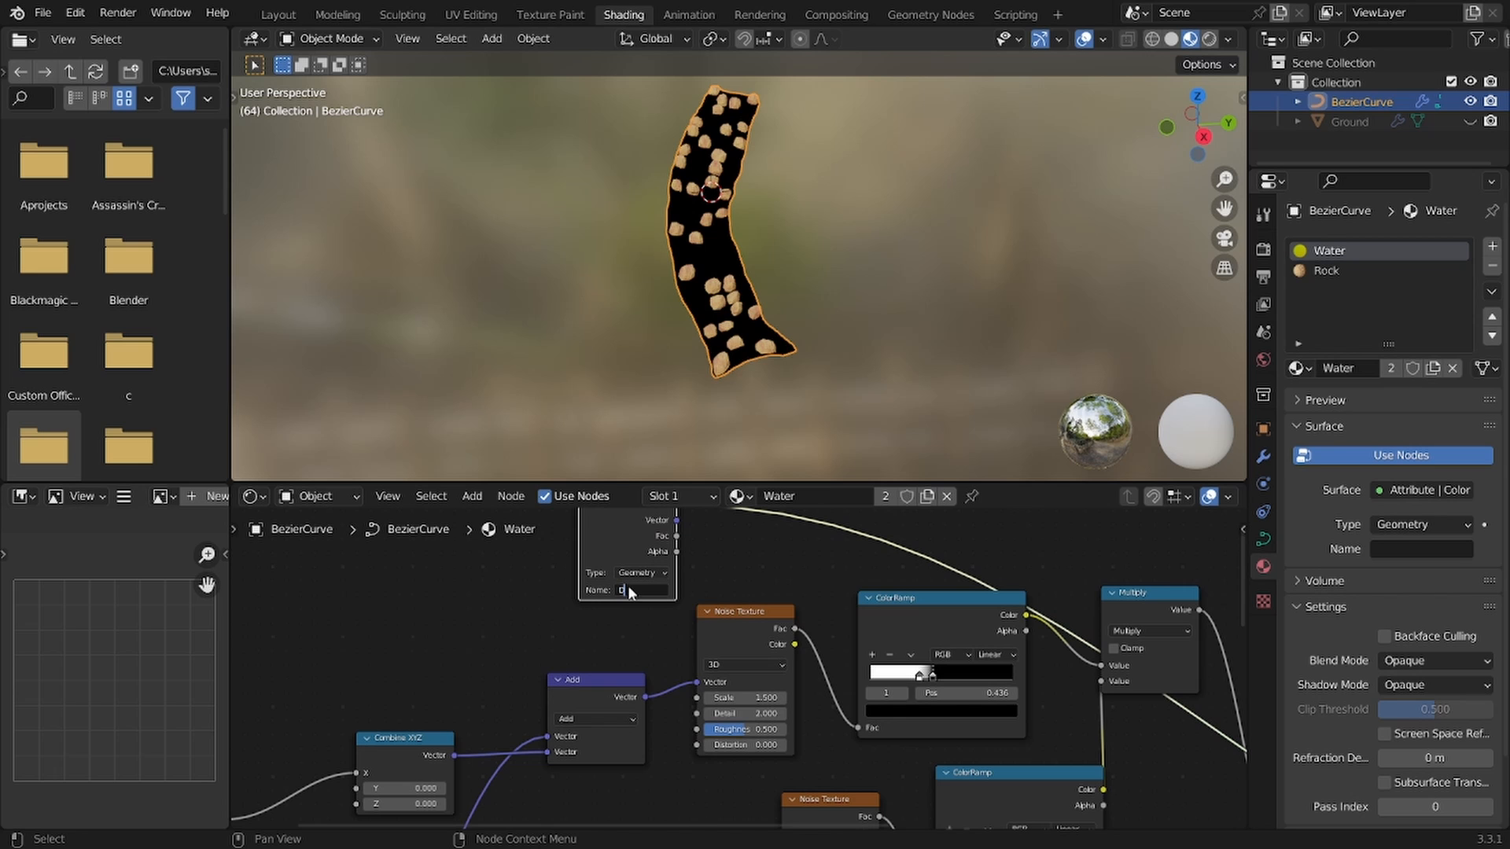
pyautogui.write('D')
pyautogui.press('Return')
pyautogui.scroll(8, 885, 251)
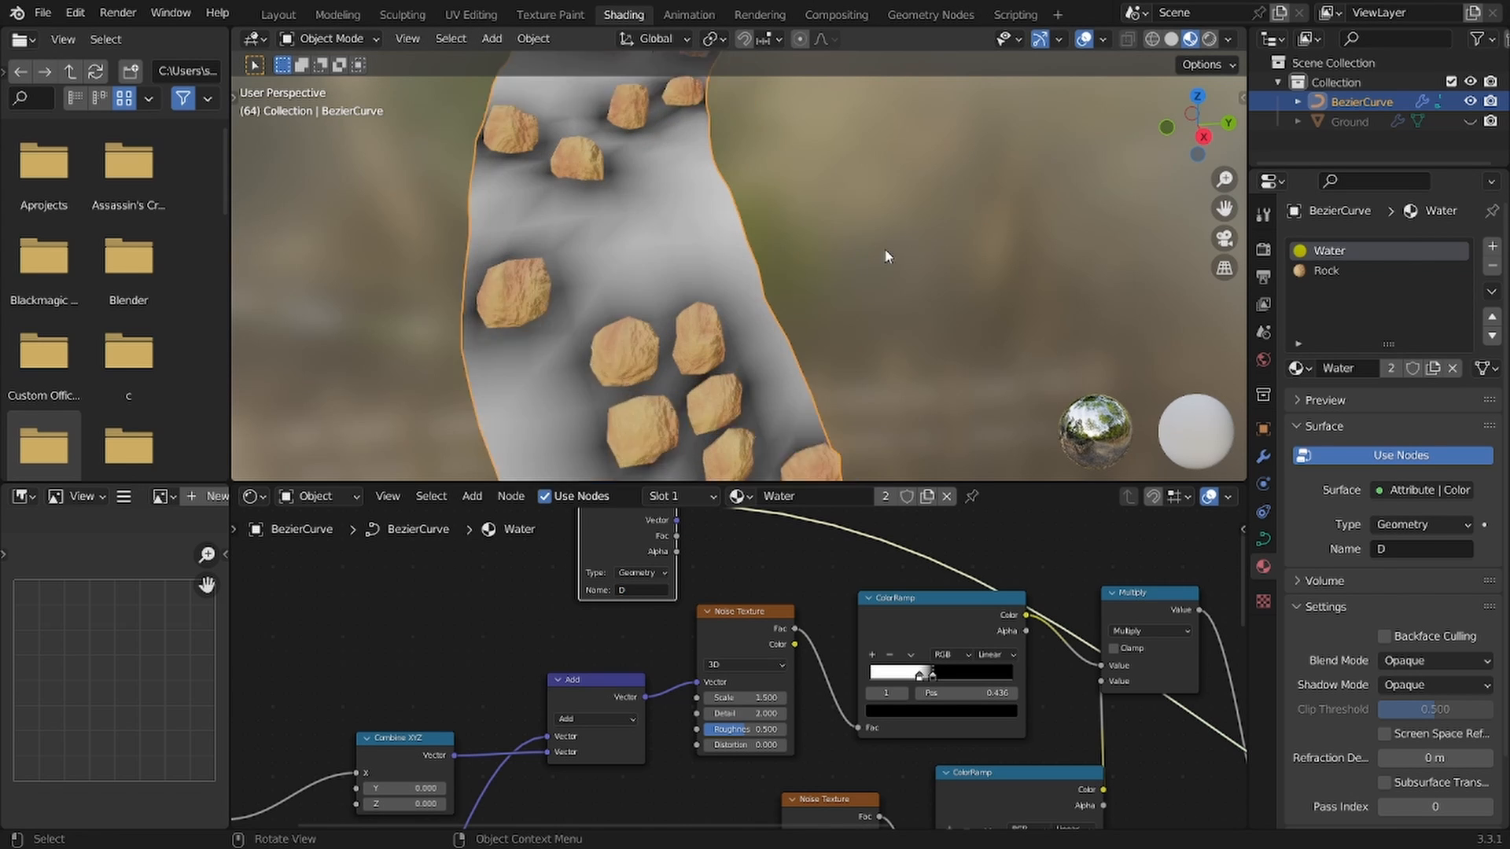
# Step: Check the Store Named Attribute node for D in the geometry node tree and return to the shading setup
pyautogui.click(926, 15)
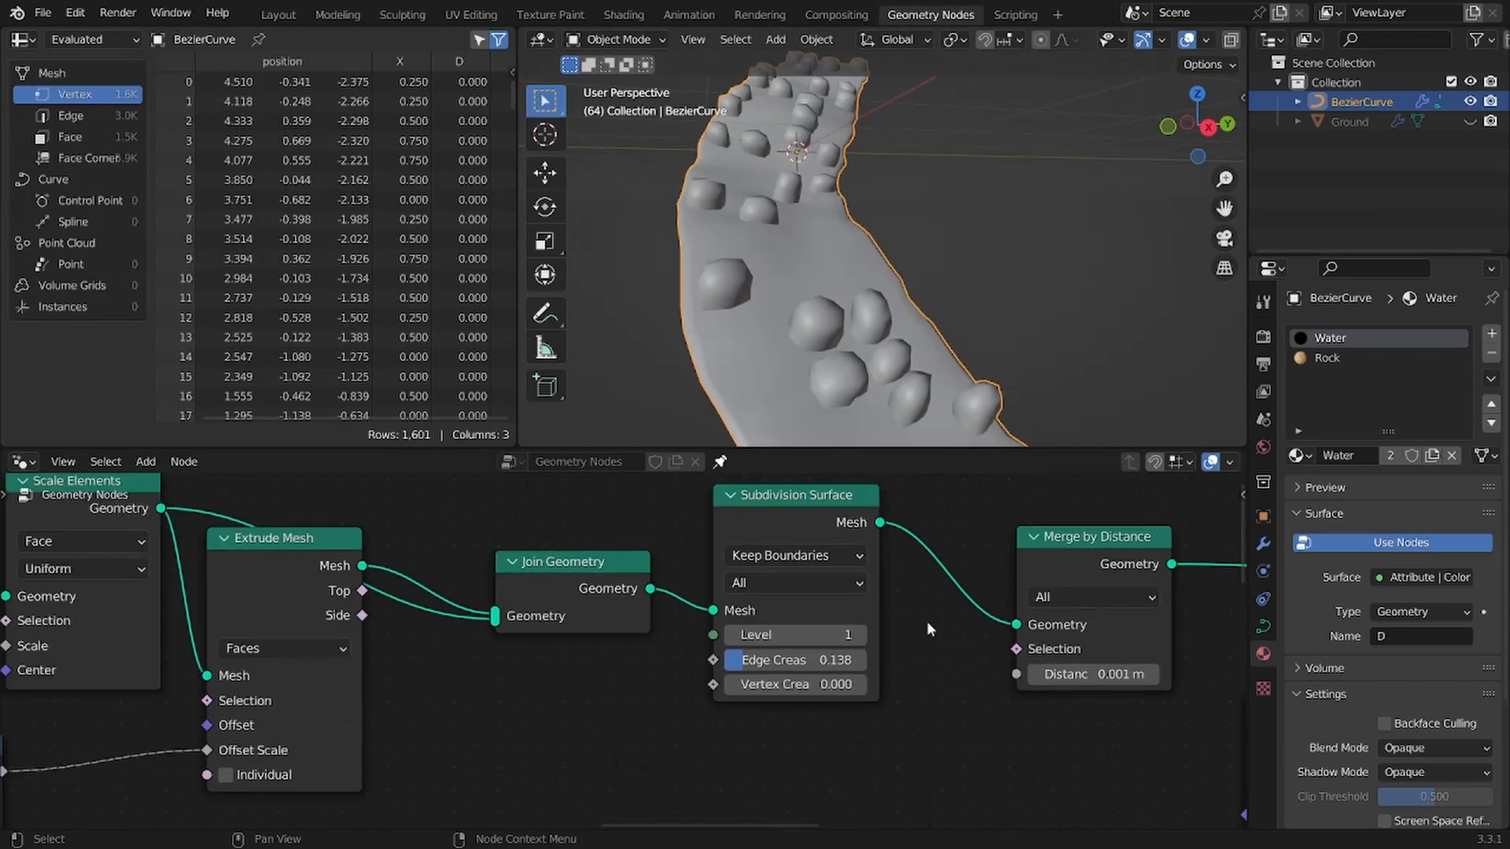
pyautogui.scroll(-3, 863, 588)
pyautogui.scroll(6, 757, 747)
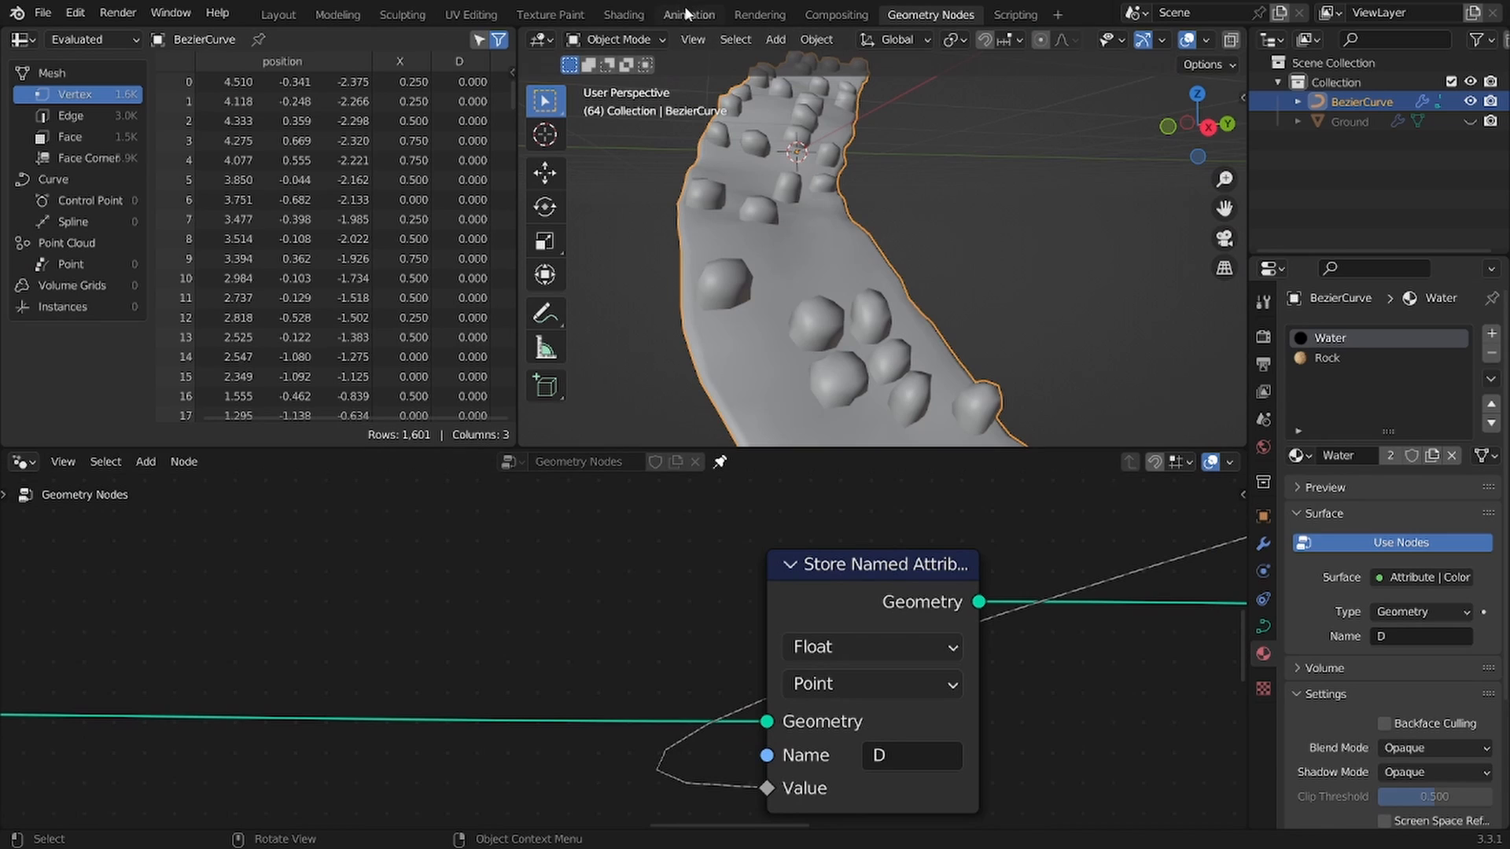
pyautogui.click(623, 14)
pyautogui.scroll(-1, 651, 610)
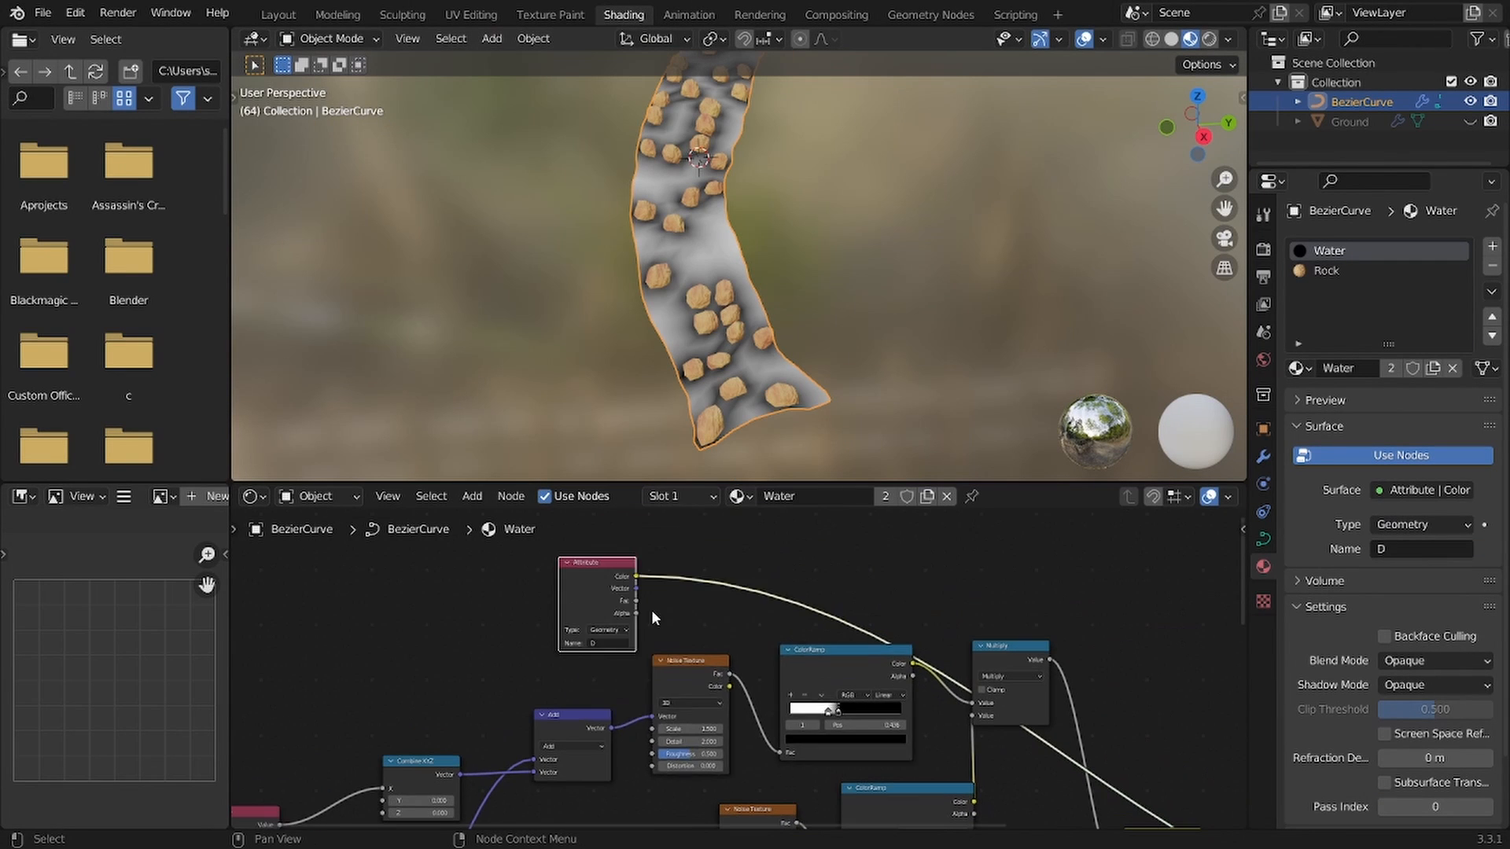
pyautogui.moveTo(636, 576); pyautogui.dragTo(722, 584)
pyautogui.write('c')
pyautogui.click(757, 609)
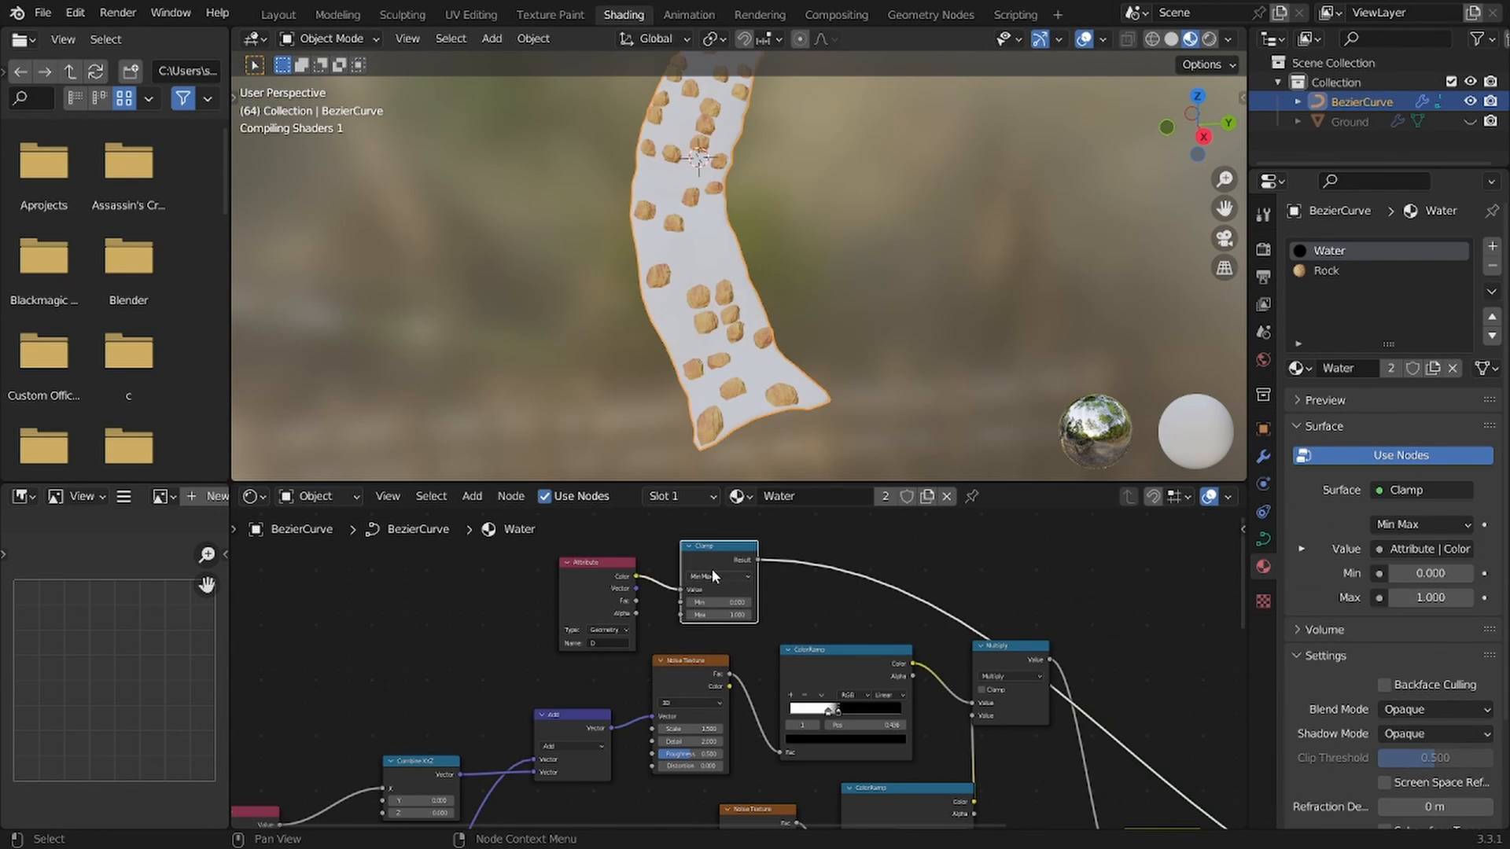
# Step: Place a copy of the noise ColorRamp after the Attribute node with its black stop at 0.196, and save the file
pyautogui.click(828, 654)
pyautogui.moveTo(837, 665); pyautogui.dragTo(754, 594)
pyautogui.scroll(2, 793, 578)
pyautogui.moveTo(669, 662); pyautogui.dragTo(621, 669)
pyautogui.click(647, 668)
pyautogui.moveTo(715, 670); pyautogui.dragTo(623, 669)
pyautogui.scroll(-3, 724, 339)
pyautogui.hotkey('ctrl', 's')
pyautogui.scroll(3, 724, 339)
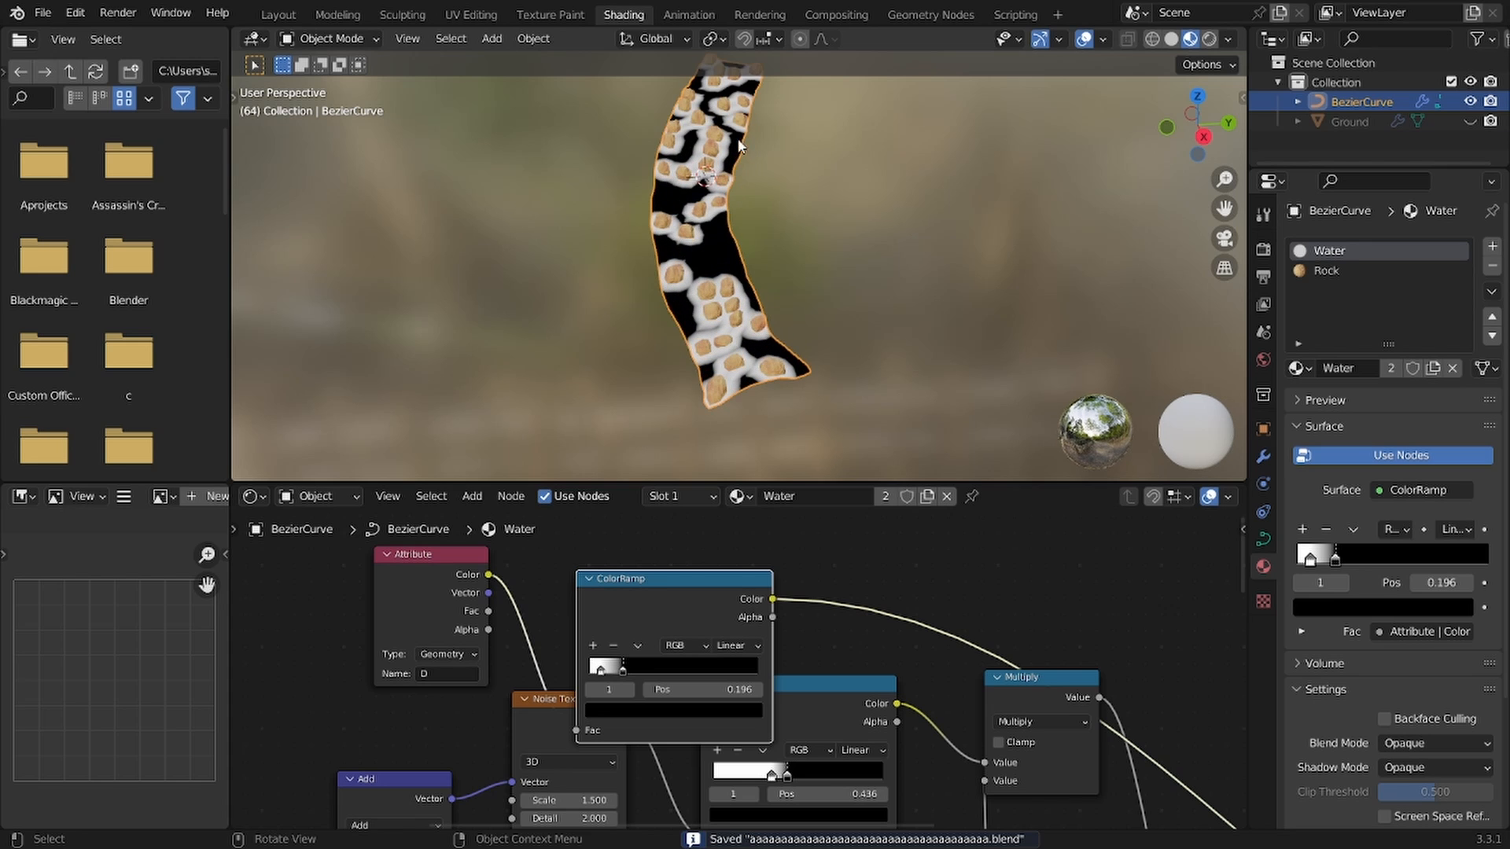
# Step: Duplicate the Multiply node after the new ColorRamp and connect the 4D Noise Texture's Fac to its second Value
pyautogui.scroll(-2, 750, 581)
pyautogui.scroll(-2, 750, 581)
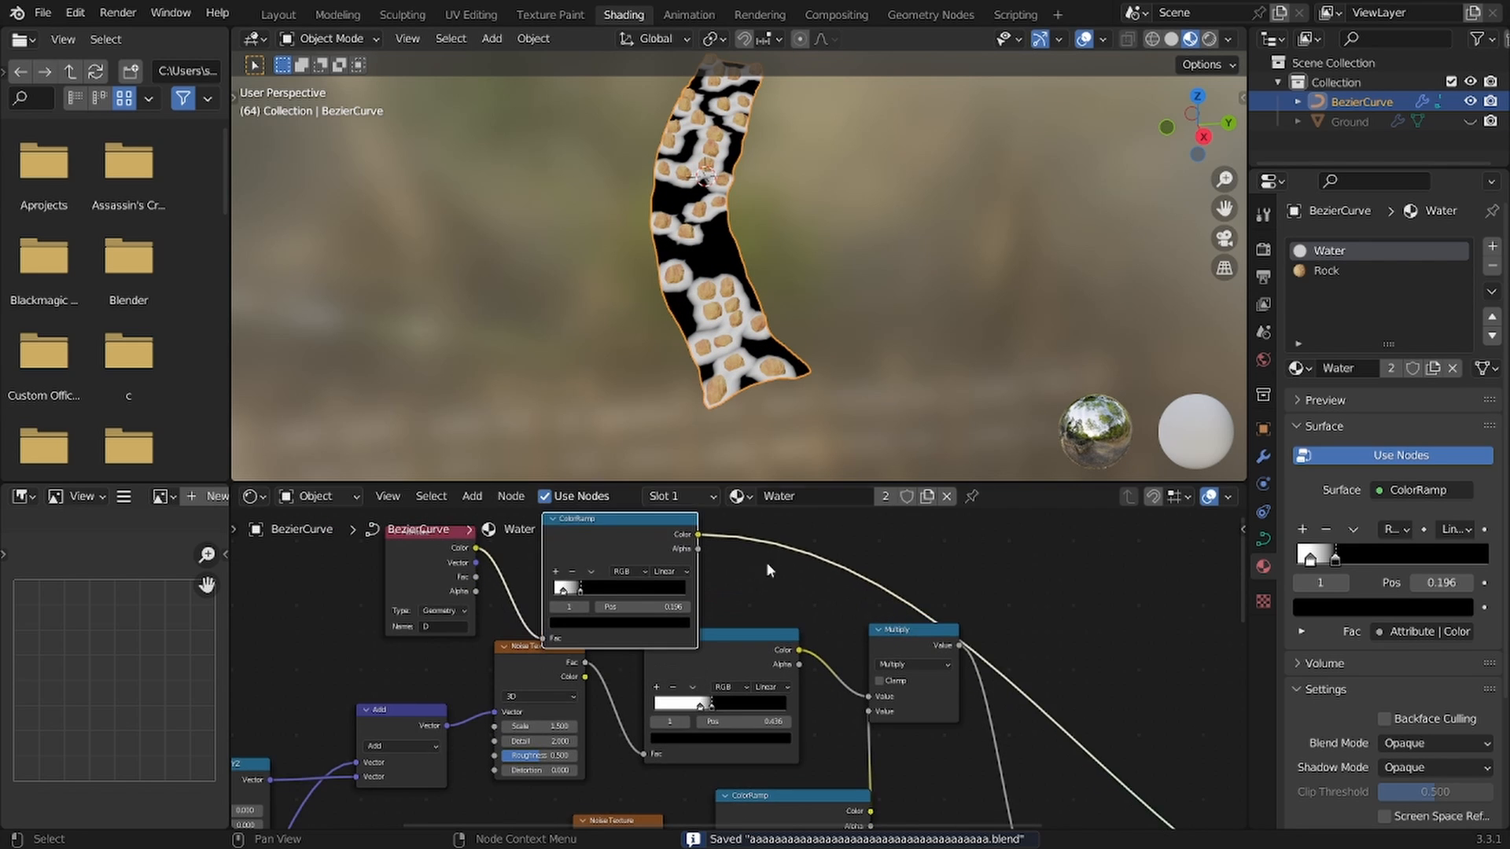
pyautogui.click(785, 611)
pyautogui.hotkey('shift', 'd')
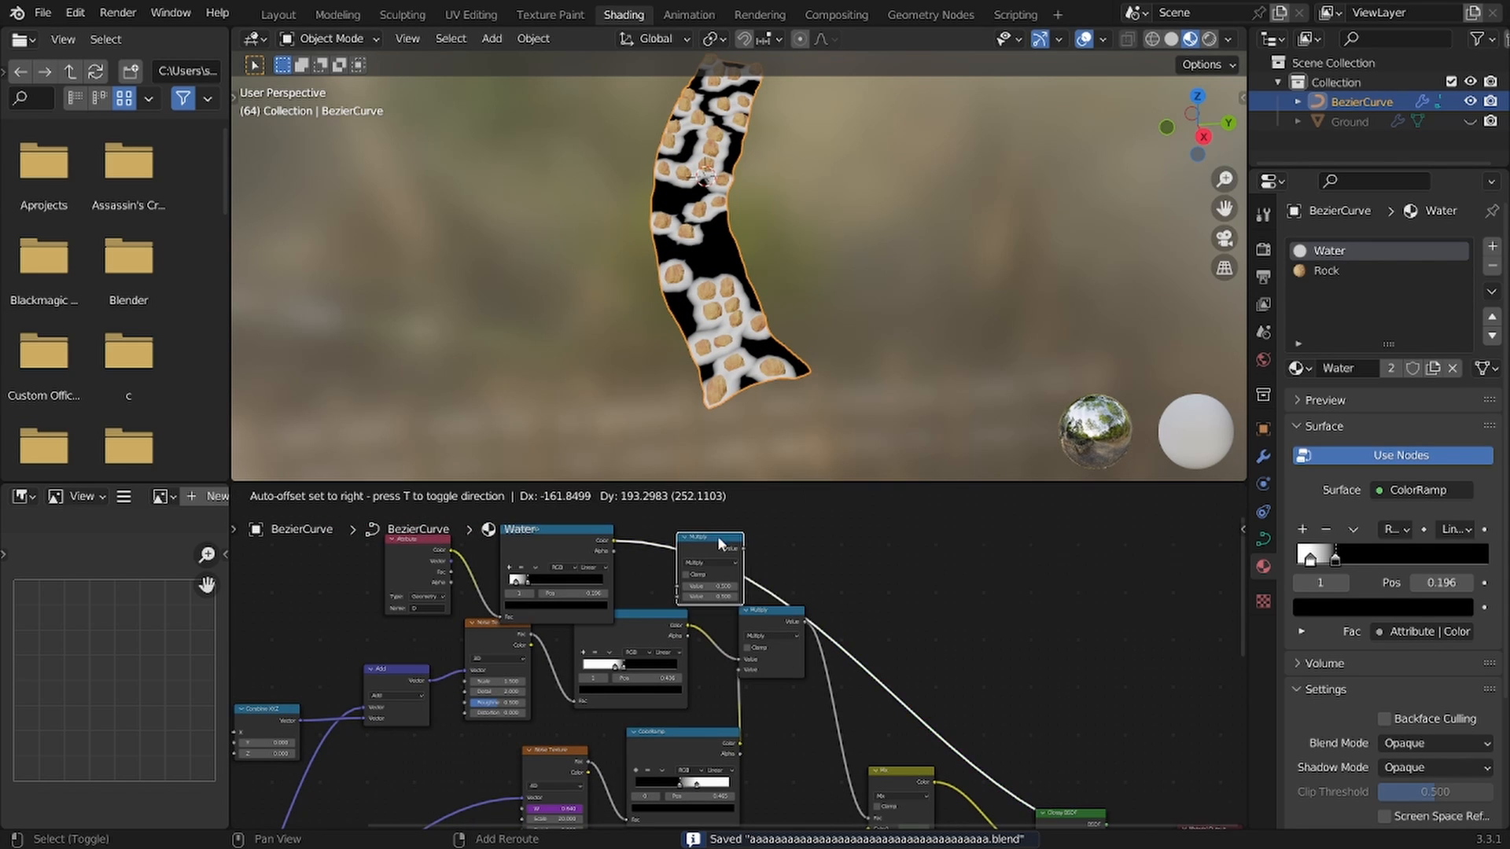
pyautogui.click(717, 537)
pyautogui.moveTo(583, 767); pyautogui.dragTo(677, 595)
# Step: Move the Mix and Glossy BSDF nodes together to make room beside the Multiply nodes
pyautogui.moveTo(901, 662); pyautogui.dragTo(878, 620, button='middle')
pyautogui.moveTo(830, 637); pyautogui.dragTo(1046, 783)
pyautogui.press('g')
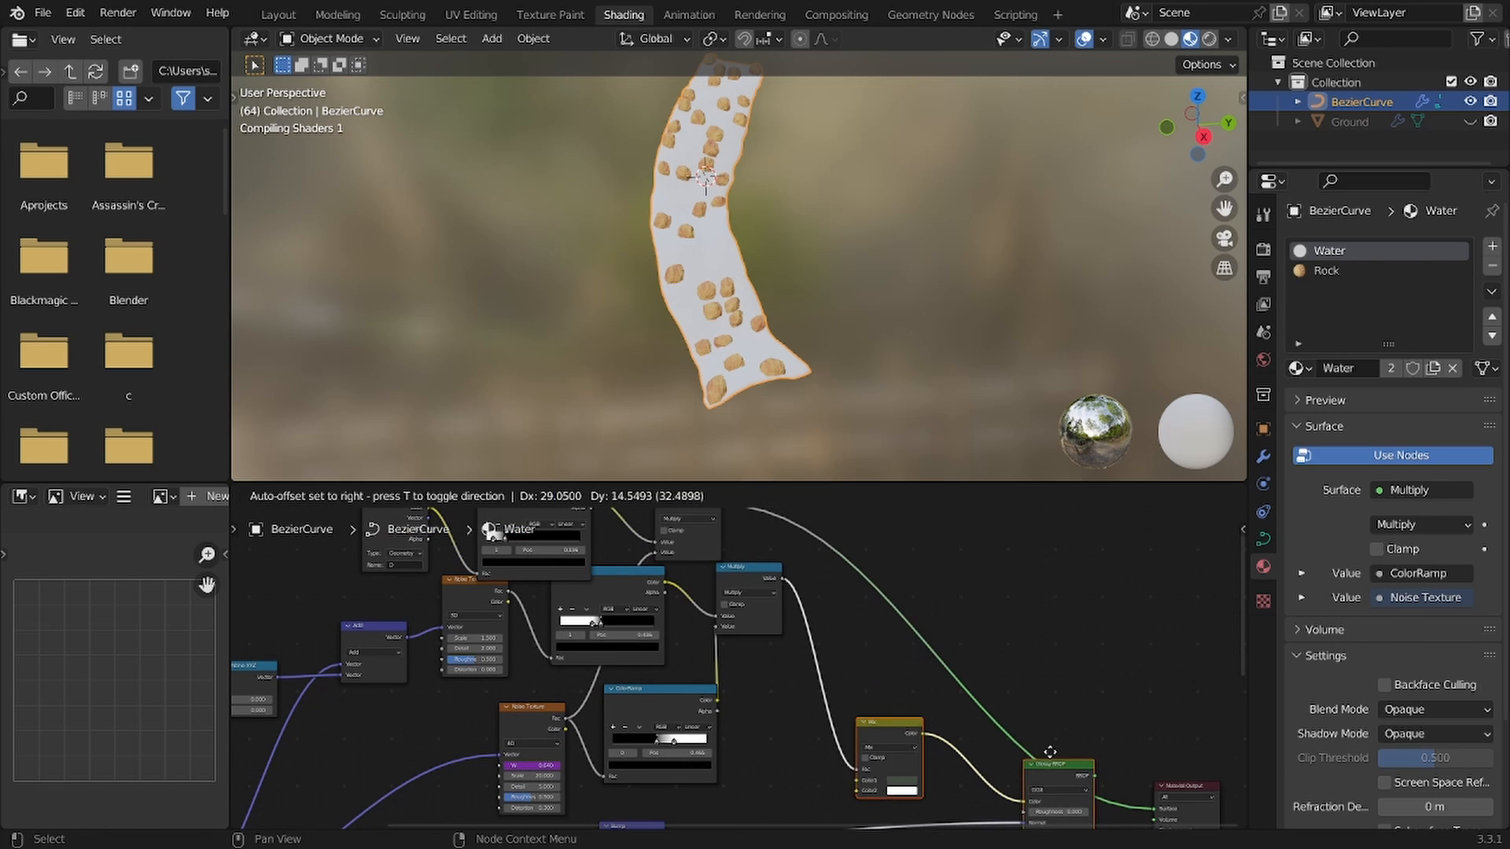
pyautogui.click(1080, 740)
pyautogui.scroll(-2, 1049, 700)
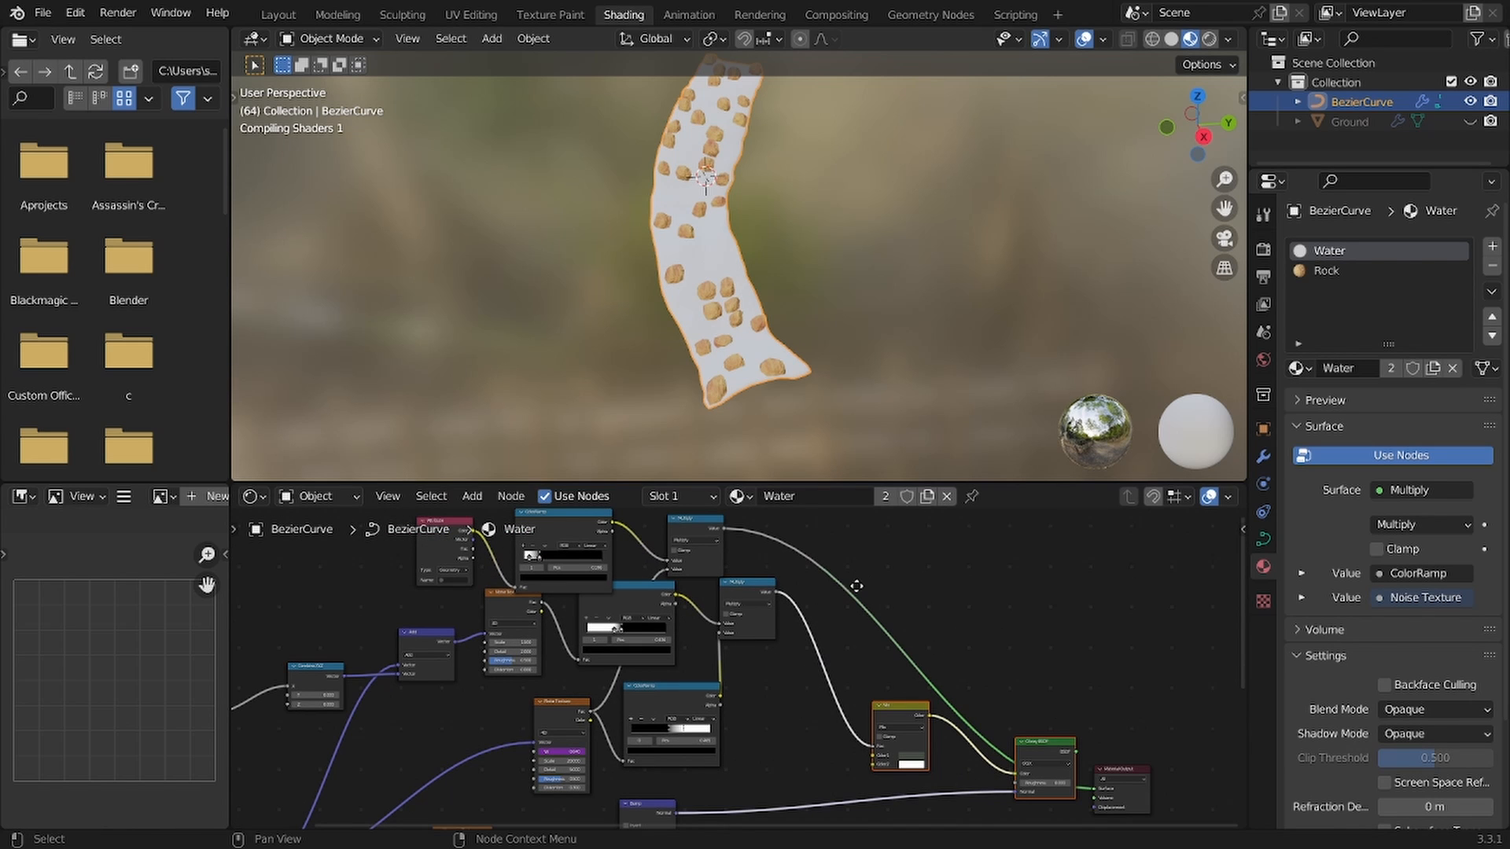
pyautogui.scroll(3, 645, 238)
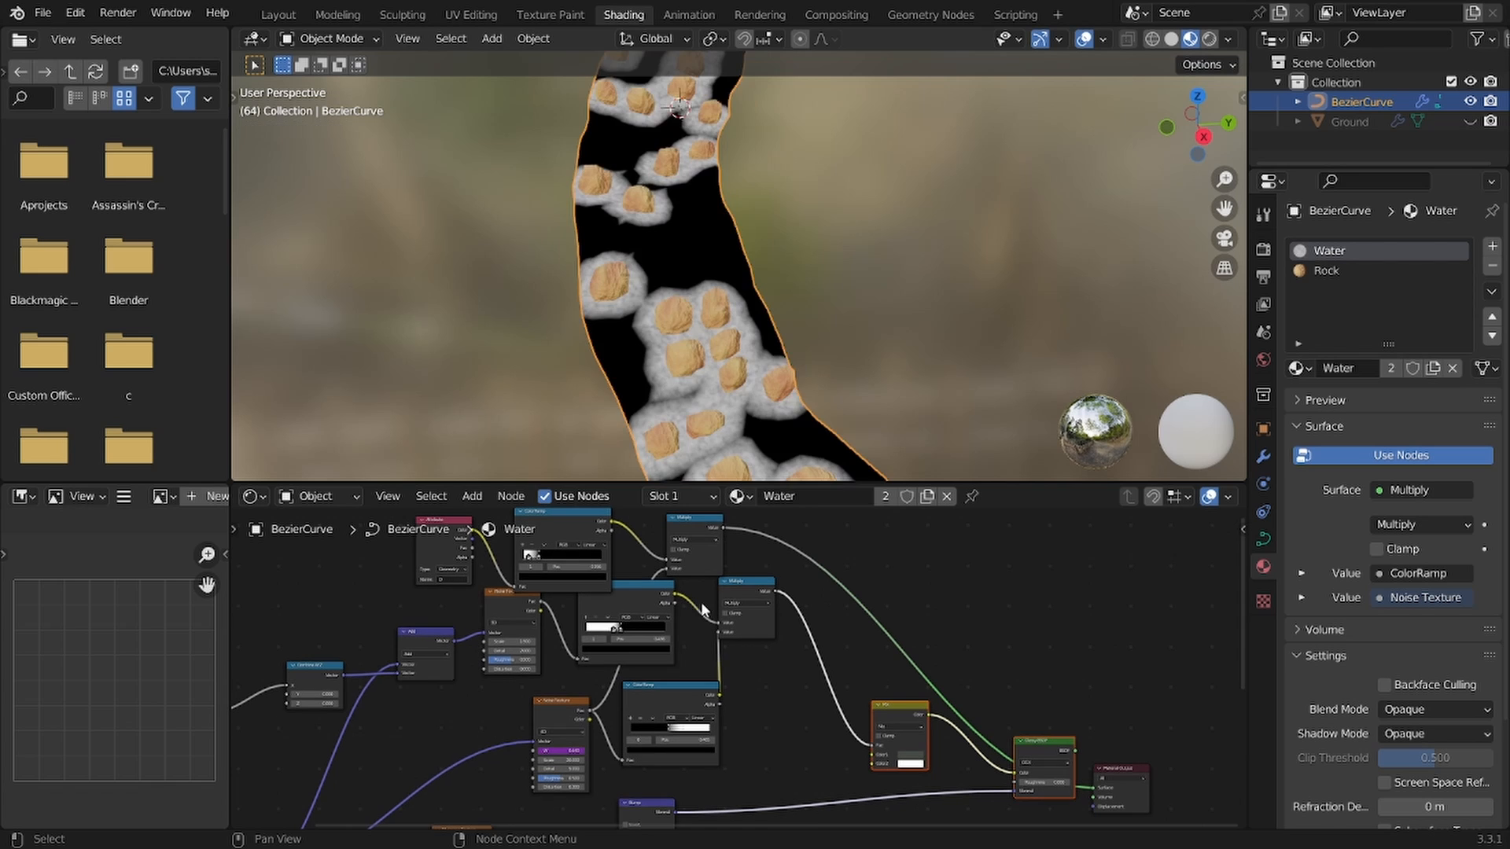
# Step: Preview the animated foam mask, then connect the 4D noise's ColorRamp Color to the second Value of the D mask's Multiply node
pyautogui.scroll(3, 644, 223)
pyautogui.press('space')
pyautogui.scroll(3, 684, 280)
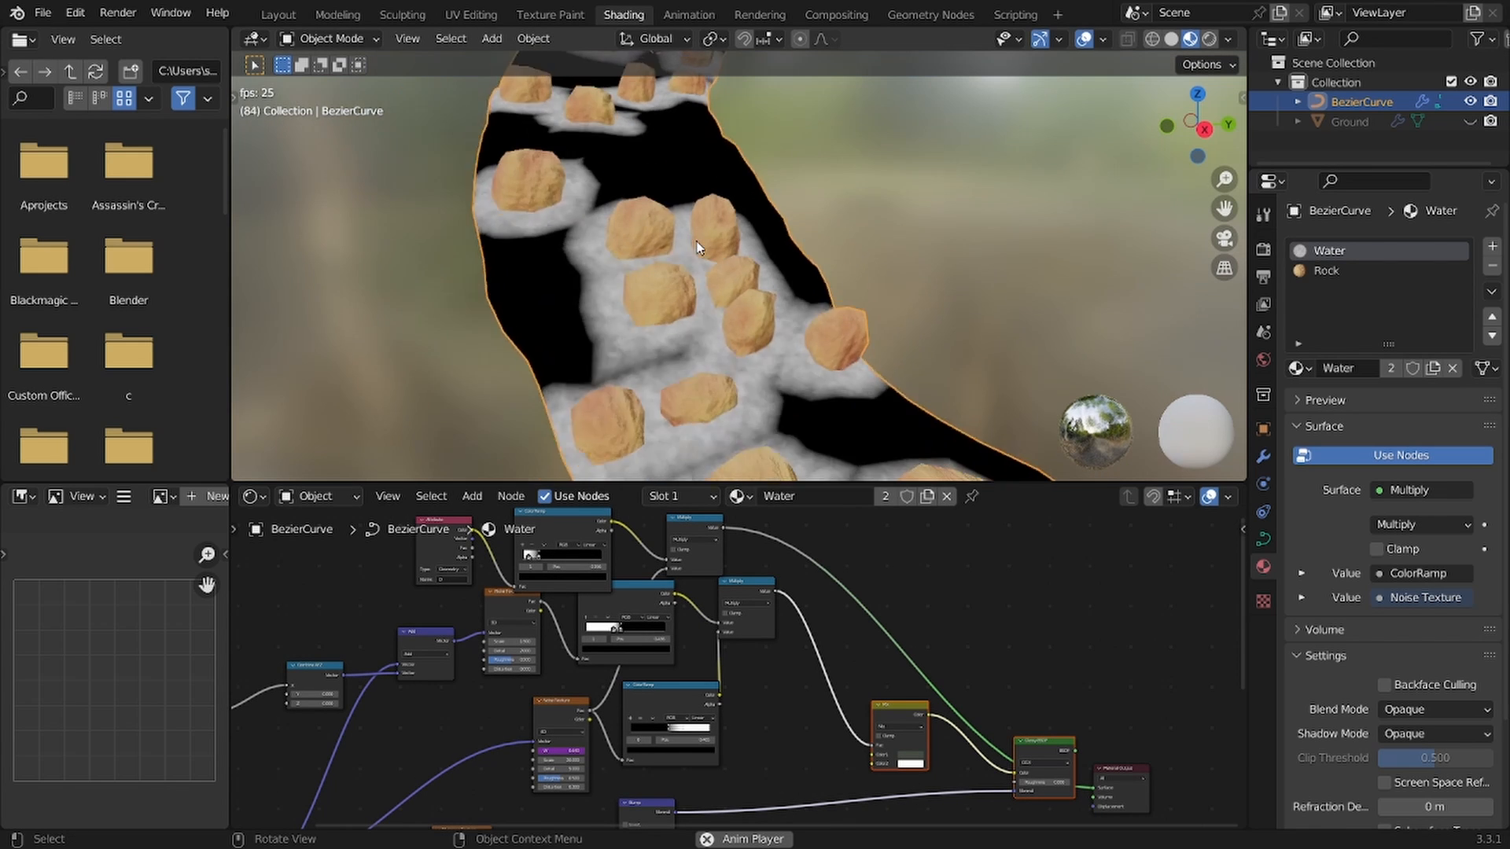
pyautogui.press('space')
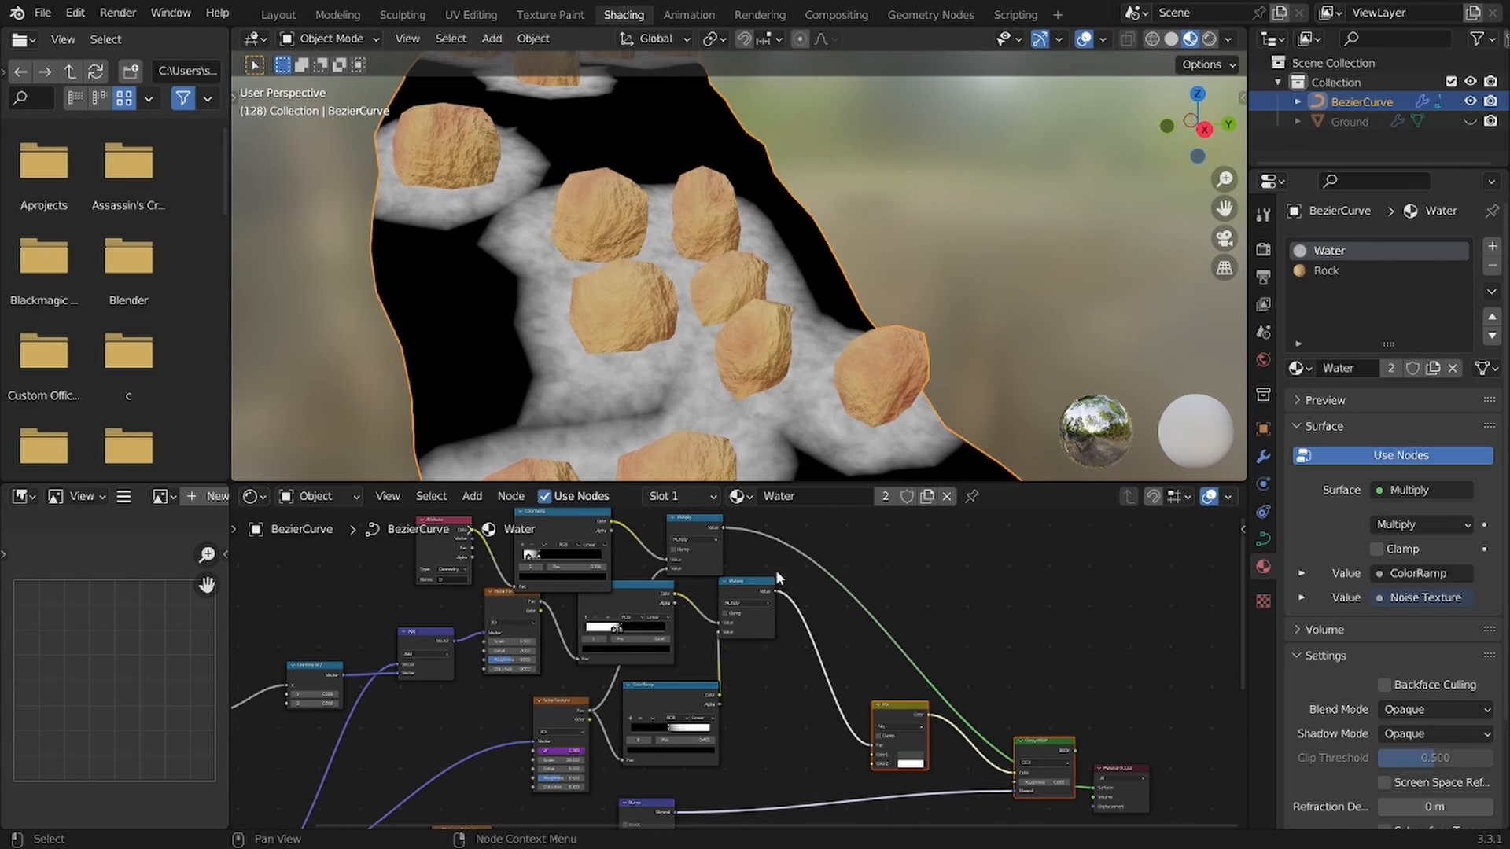
pyautogui.moveTo(775, 569); pyautogui.dragTo(758, 648, button='middle')
pyautogui.scroll(4, 758, 650)
pyautogui.scroll(-4, 742, 640)
pyautogui.moveTo(682, 729); pyautogui.dragTo(681, 693, button='middle')
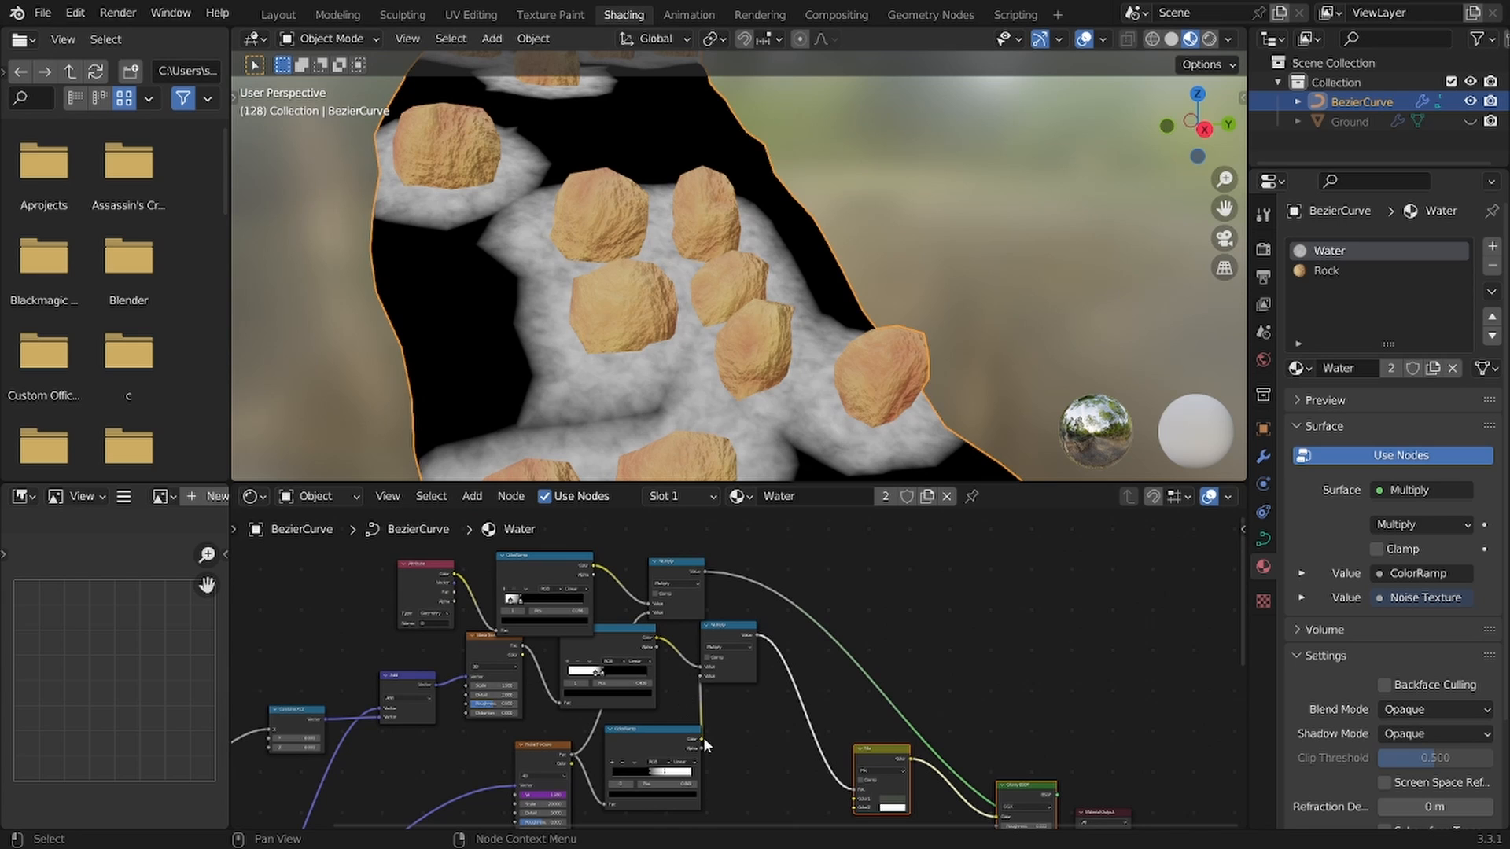
pyautogui.moveTo(702, 742); pyautogui.dragTo(651, 612)
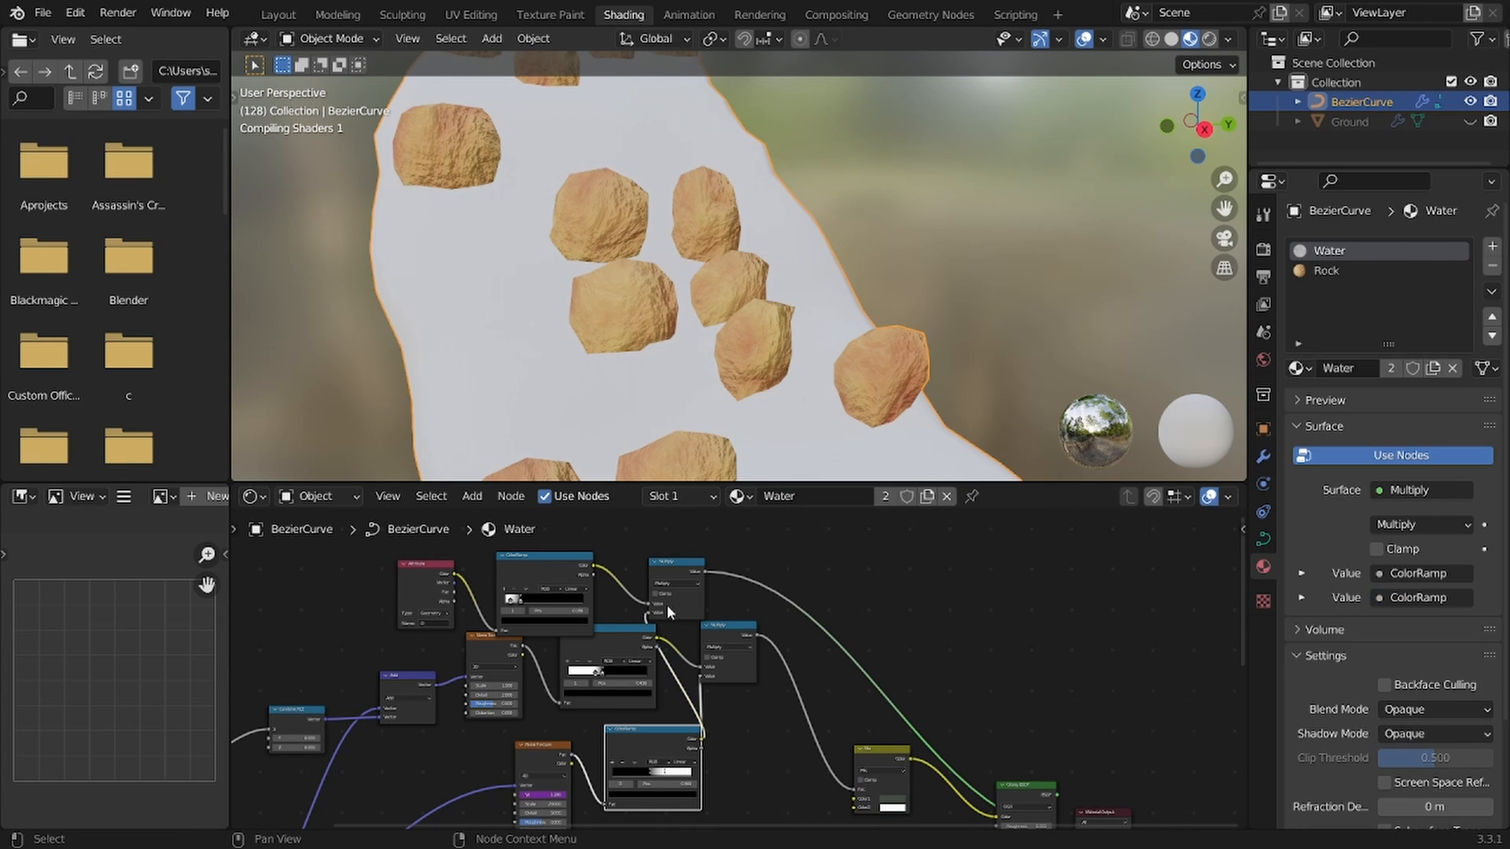
# Step: Set the black stop of the D attribute's ColorRamp to 0.127 and preview the foam around the rocks in motion
pyautogui.scroll(2, 744, 568)
pyautogui.moveTo(489, 569); pyautogui.dragTo(653, 645, button='middle')
pyautogui.scroll(8, 655, 645)
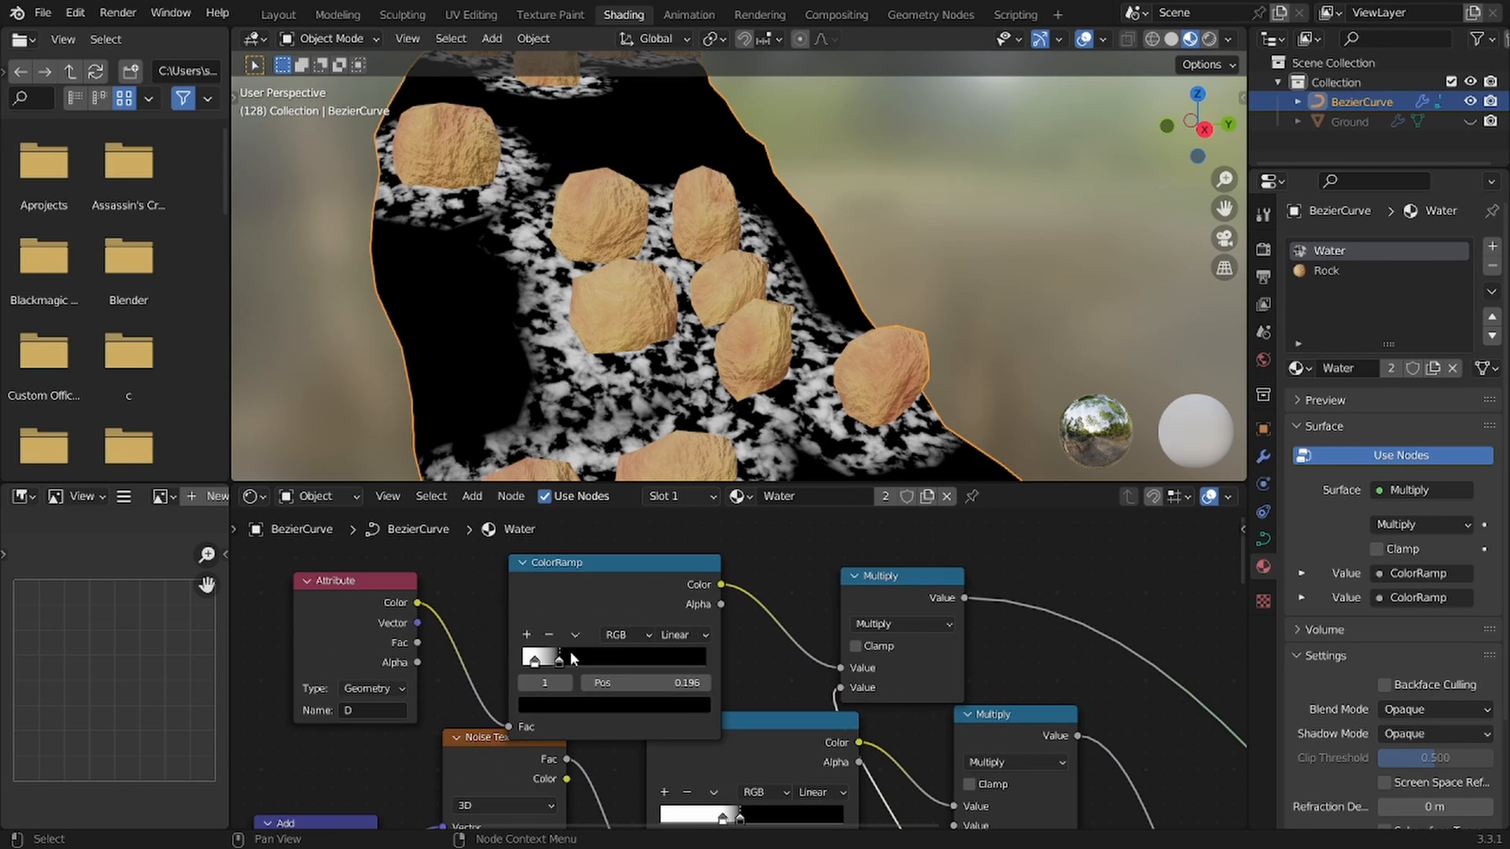
pyautogui.moveTo(558, 659); pyautogui.dragTo(547, 660)
pyautogui.press('space')
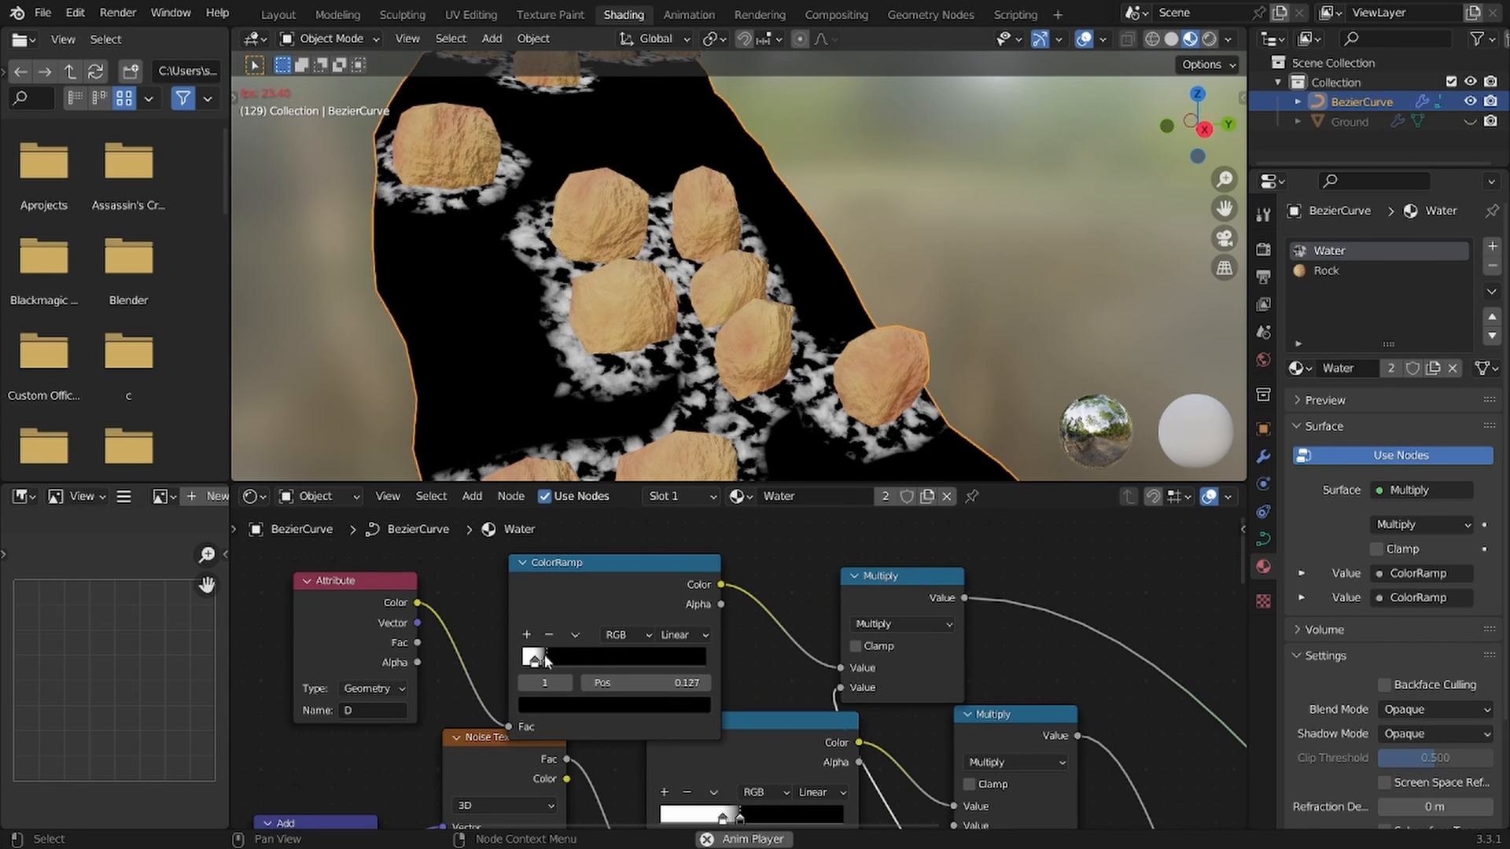
pyautogui.scroll(-5, 846, 605)
pyautogui.moveTo(933, 678); pyautogui.dragTo(698, 561, button='middle')
pyautogui.press('space')
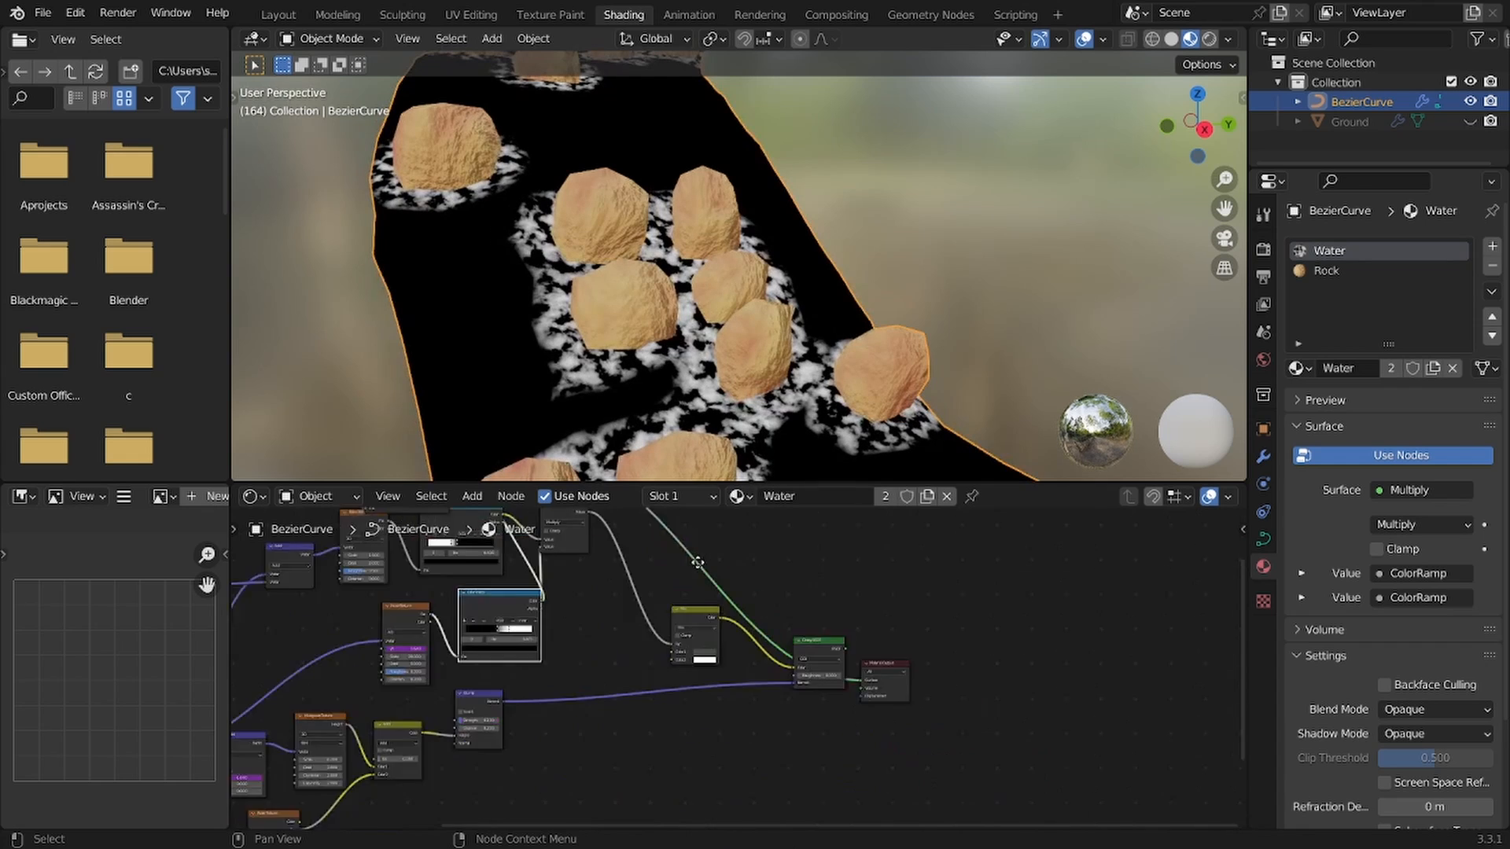
# Step: Insert a duplicate of the Mix node between Mix and Glossy BSDF, and set its blending mode to Add
pyautogui.scroll(6, 700, 570)
pyautogui.click(621, 549)
pyautogui.hotkey('shift', 'd')
pyautogui.click(771, 547)
pyautogui.click(773, 571)
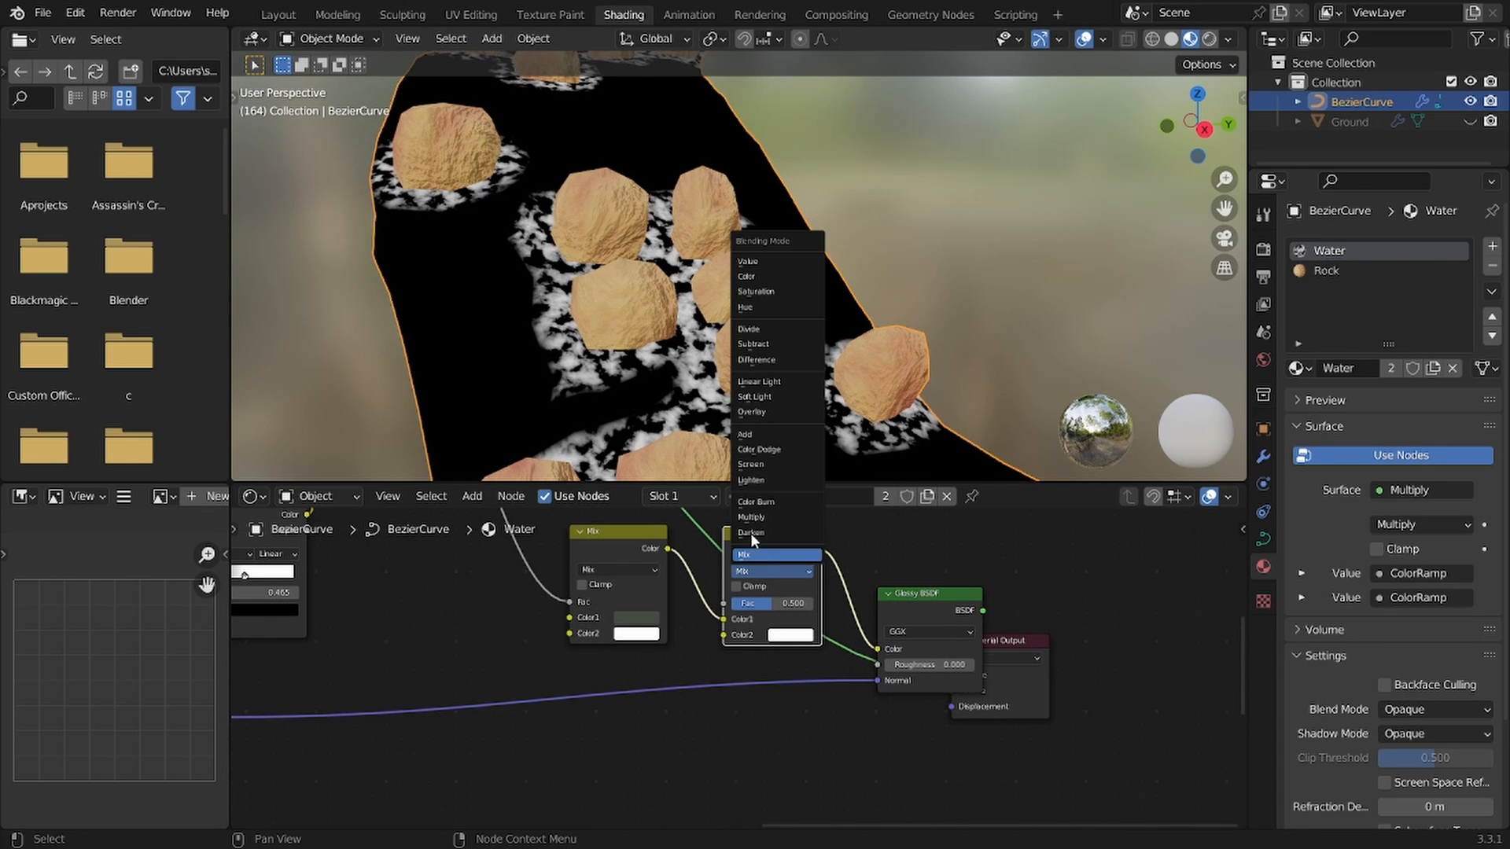
pyautogui.click(743, 440)
pyautogui.scroll(-4, 758, 701)
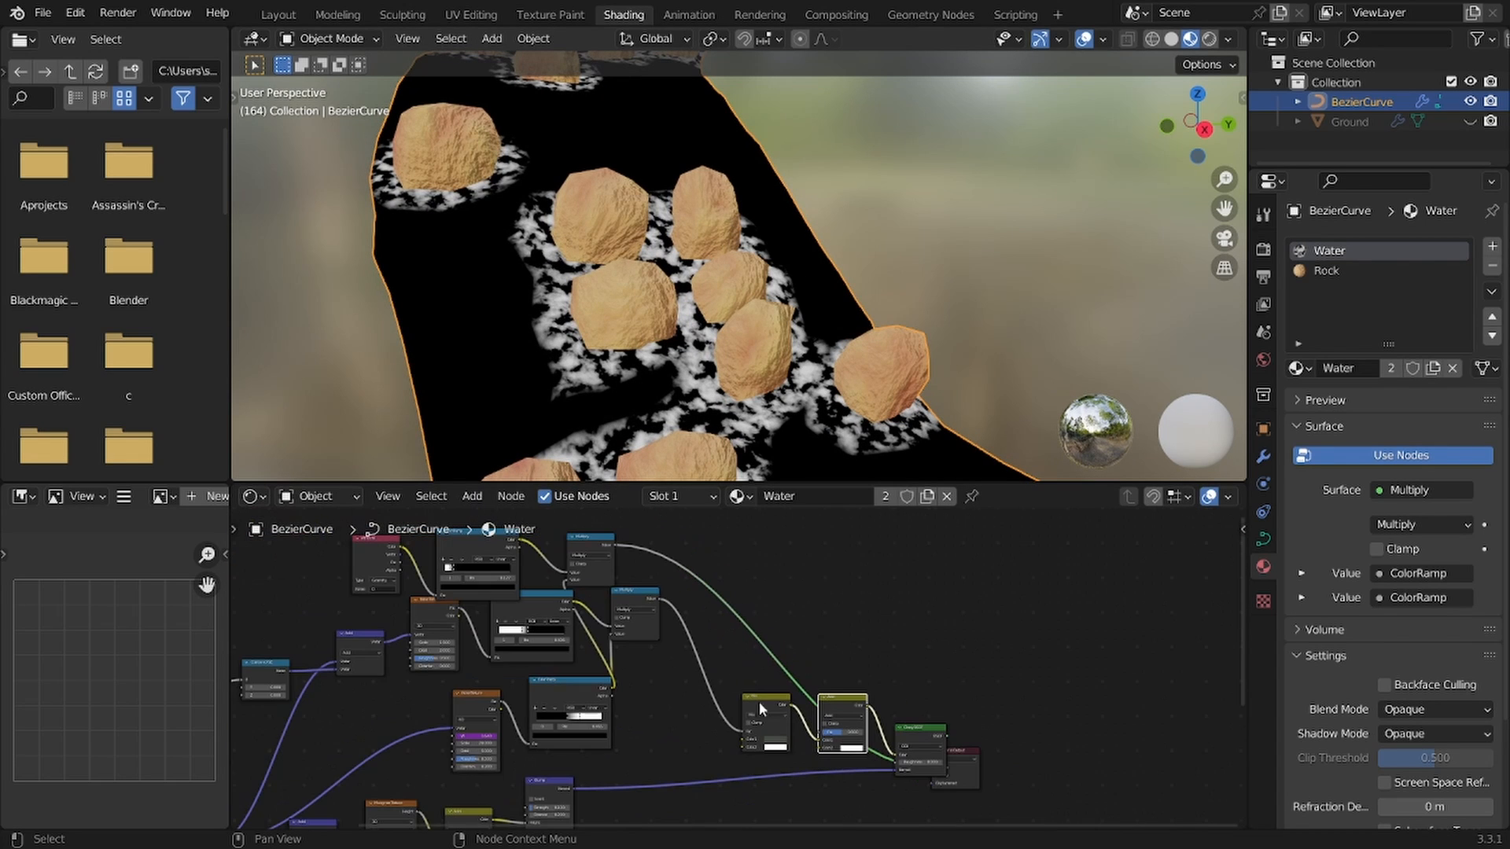
# Step: Connect the rock foam Multiply's Value to the Add node's Color2, set its Fac to 0.400, and save the file
pyautogui.moveTo(613, 546); pyautogui.dragTo(820, 748)
pyautogui.scroll(1, 838, 734)
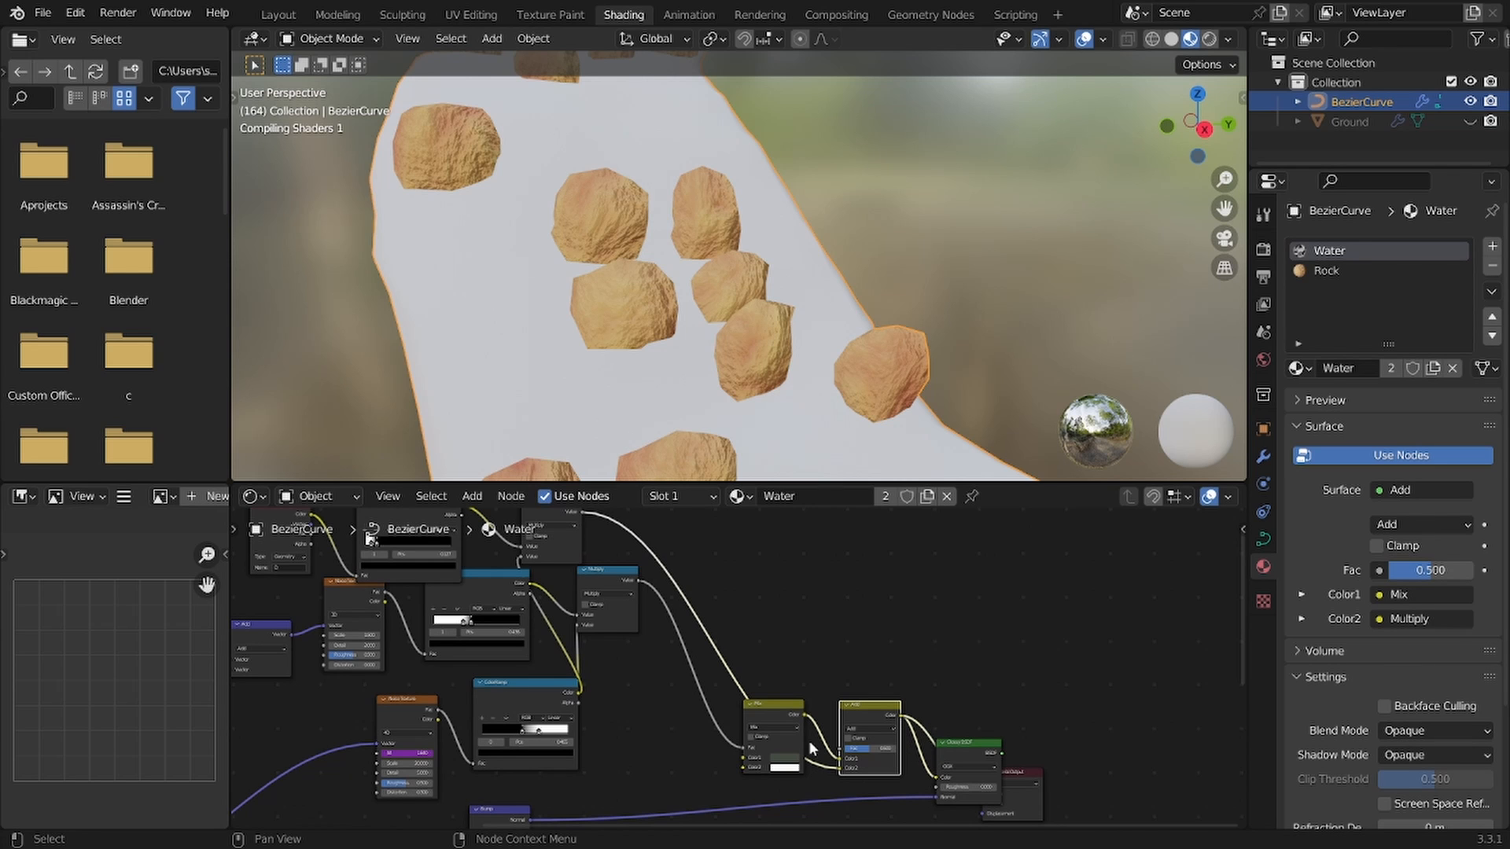
pyautogui.scroll(-3, 843, 658)
pyautogui.scroll(3, 796, 654)
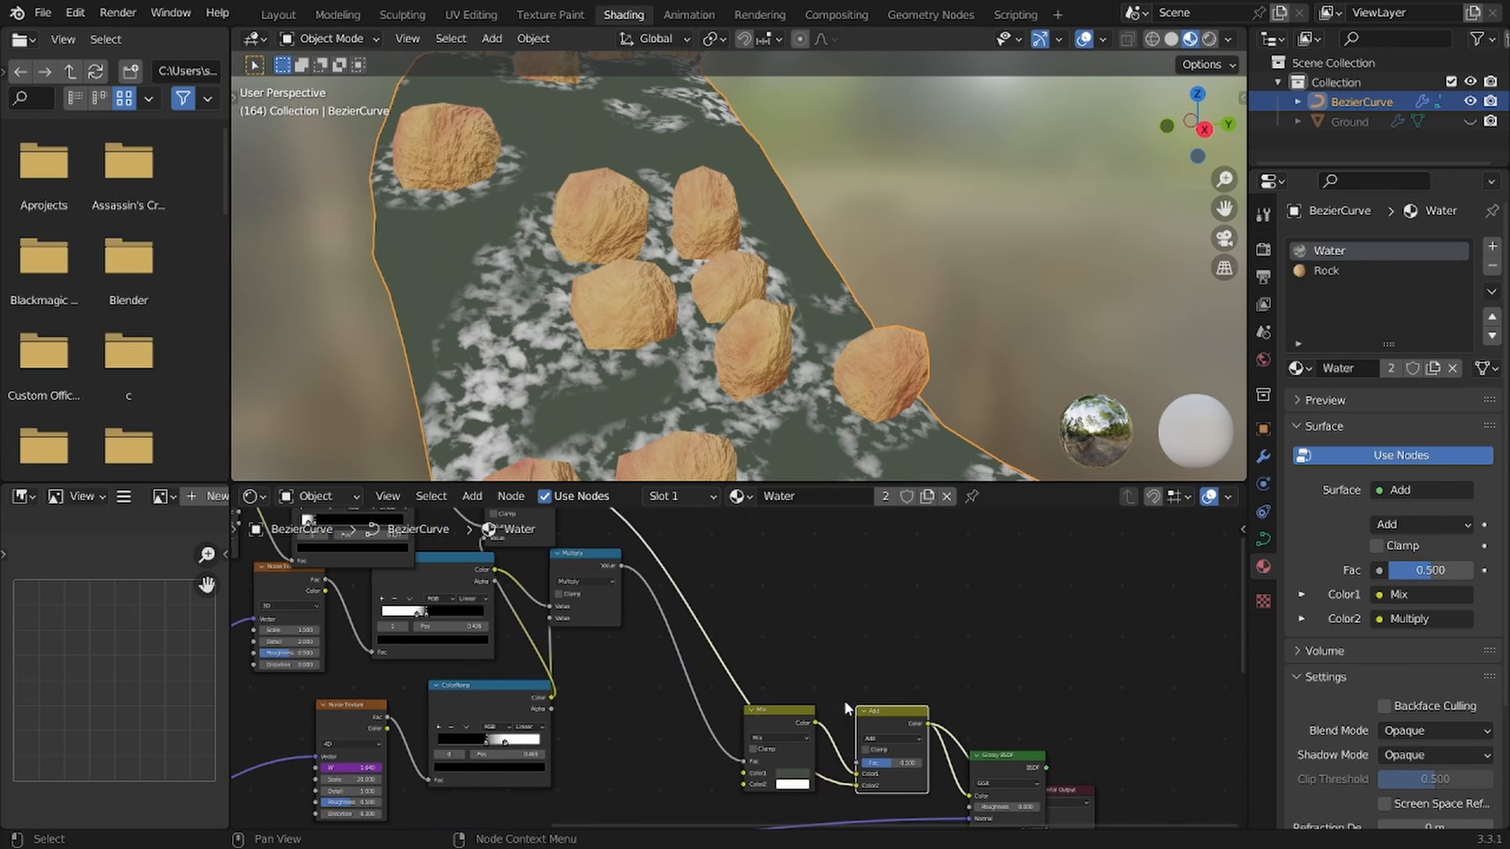
pyautogui.moveTo(885, 767)
pyautogui.mouseDown()
pyautogui.moveTo(909, 763)
pyautogui.moveTo(894, 769)
pyautogui.mouseUp()
pyautogui.hotkey('ctrl', 's')
# Step: Select the Mix and Add nodes and shift them slightly together to tidy the layout
pyautogui.scroll(-2, 787, 685)
pyautogui.moveTo(700, 663); pyautogui.dragTo(948, 732)
pyautogui.press('g')
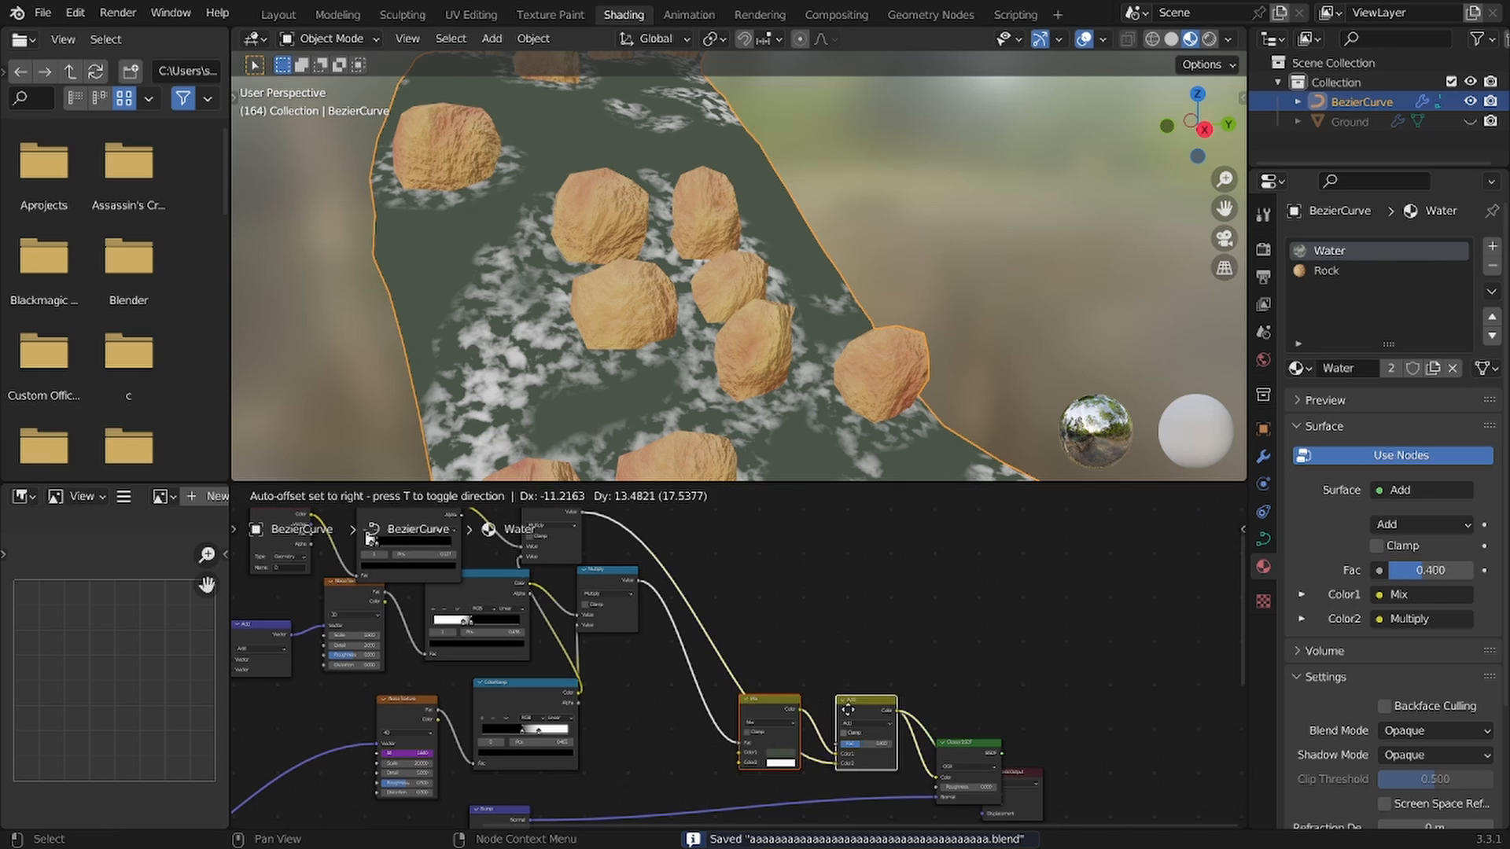
pyautogui.click(961, 659)
# Step: Place a duplicate of the 4D Noise Texture near the Texture Coordinate node and connect the Object output to its Vector
pyautogui.scroll(-2, 961, 658)
pyautogui.moveTo(961, 658); pyautogui.dragTo(928, 637, button='middle')
pyautogui.scroll(-2, 865, 633)
pyautogui.moveTo(731, 617); pyautogui.dragTo(879, 581, button='middle')
pyautogui.scroll(5, 879, 580)
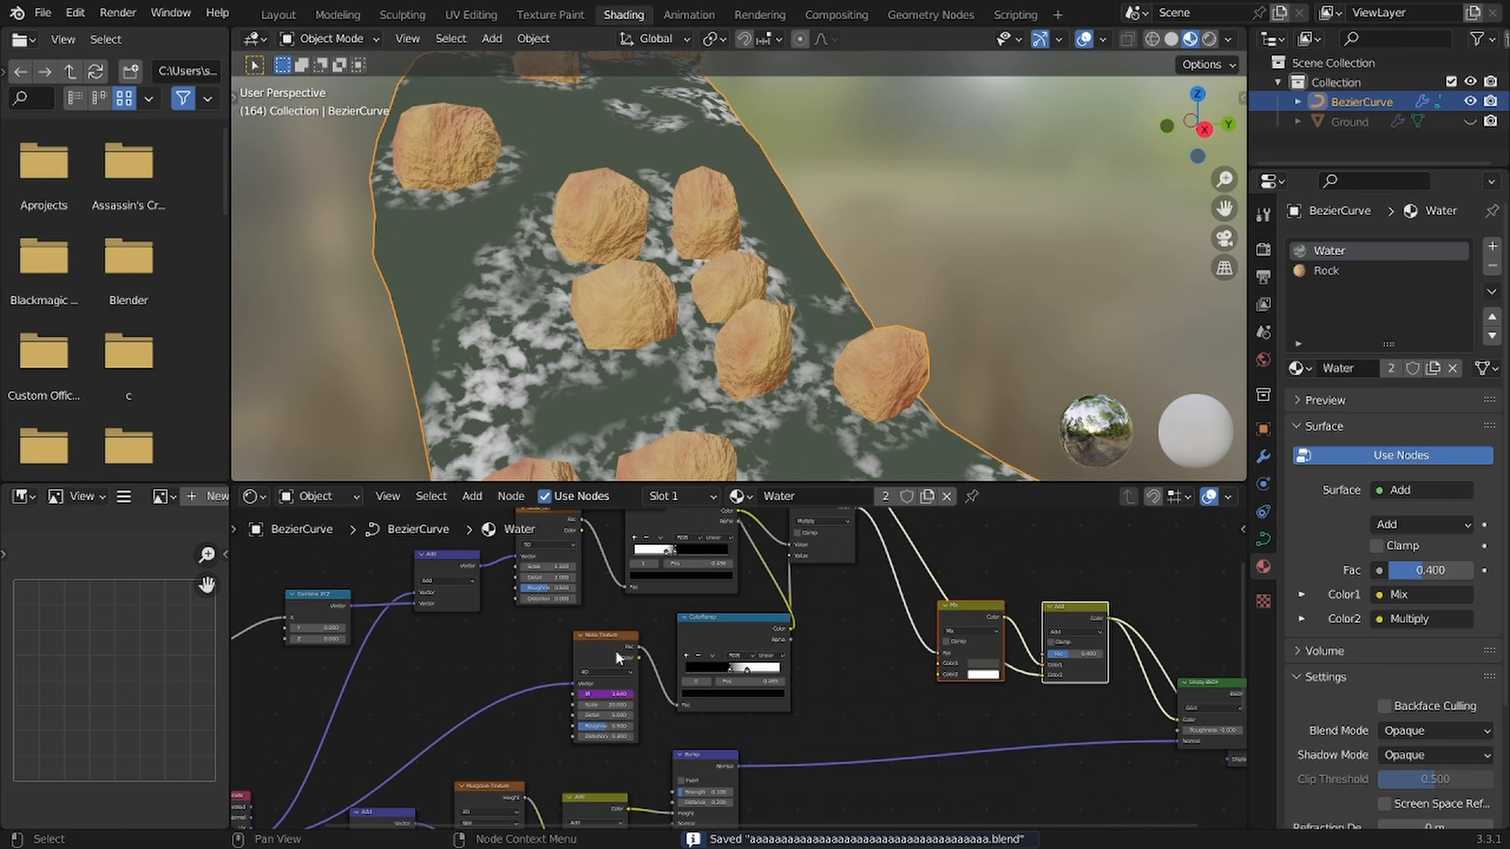
pyautogui.click(620, 642)
pyautogui.moveTo(620, 639); pyautogui.dragTo(859, 588, button='middle')
pyautogui.scroll(1, 859, 587)
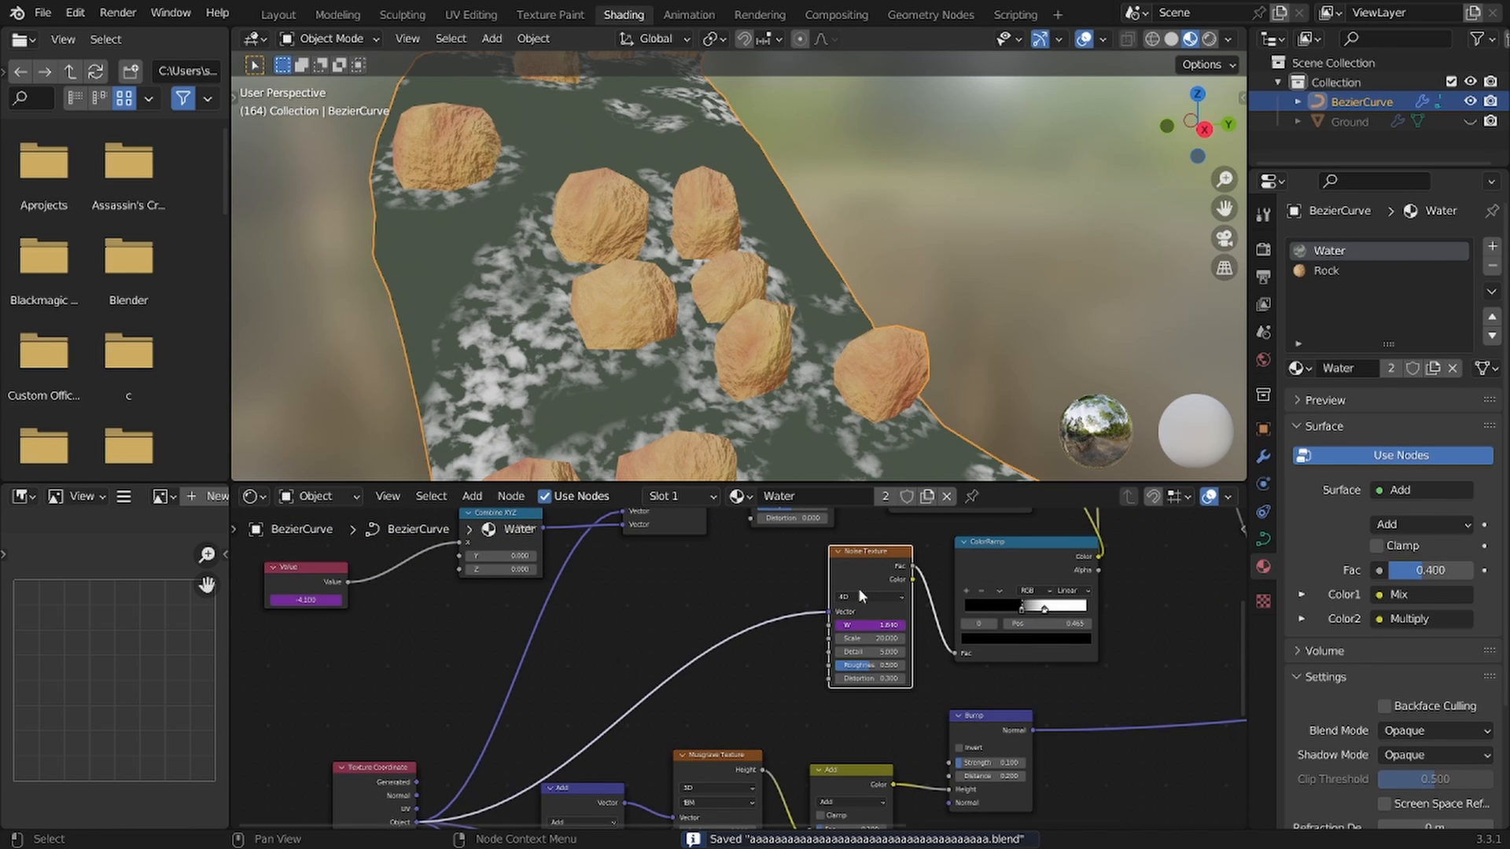
pyautogui.hotkey('shift', 'd')
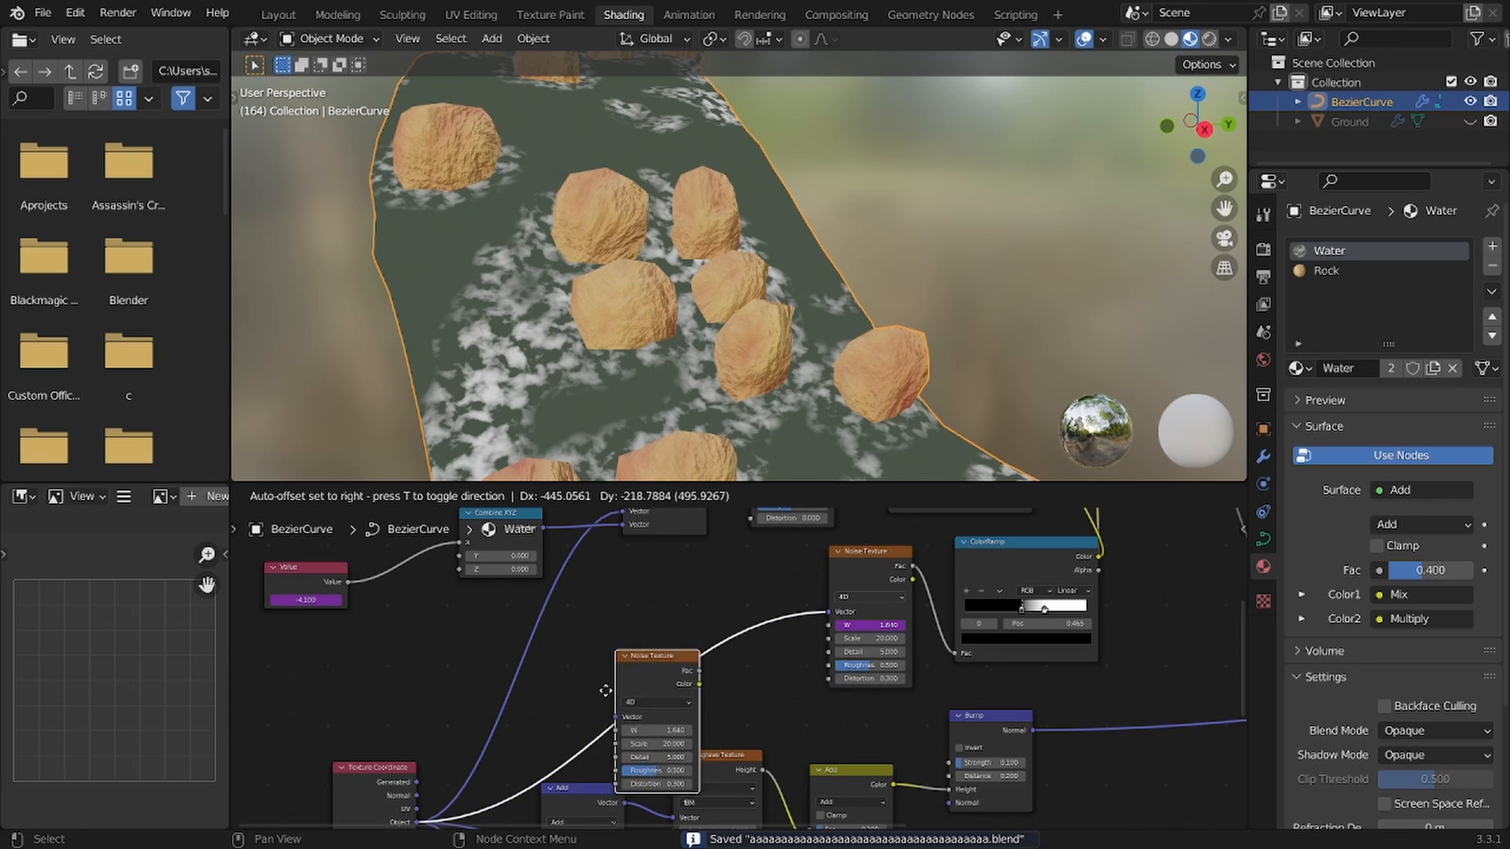
pyautogui.click(331, 700)
pyautogui.moveTo(330, 696); pyautogui.dragTo(540, 638, button='middle')
pyautogui.scroll(-1, 539, 638)
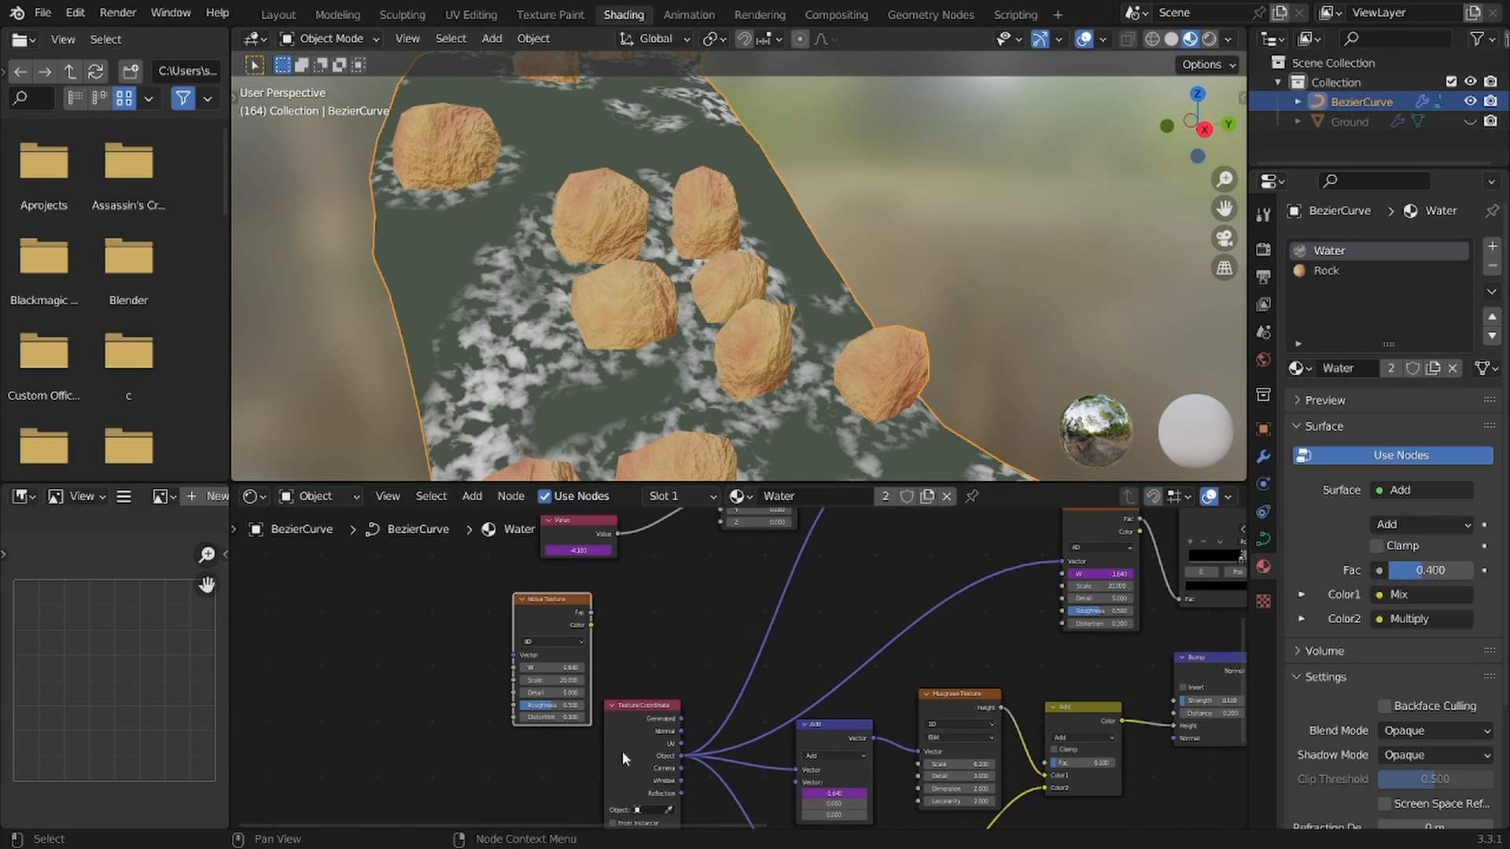
pyautogui.moveTo(619, 750); pyautogui.dragTo(514, 655)
# Step: Add a MixRGB node on the link between the Texture Coordinate's Object output and the original 4D Noise Texture's Vector
pyautogui.hotkey('shift', 'a')
pyautogui.click(947, 554)
pyautogui.write('mix')
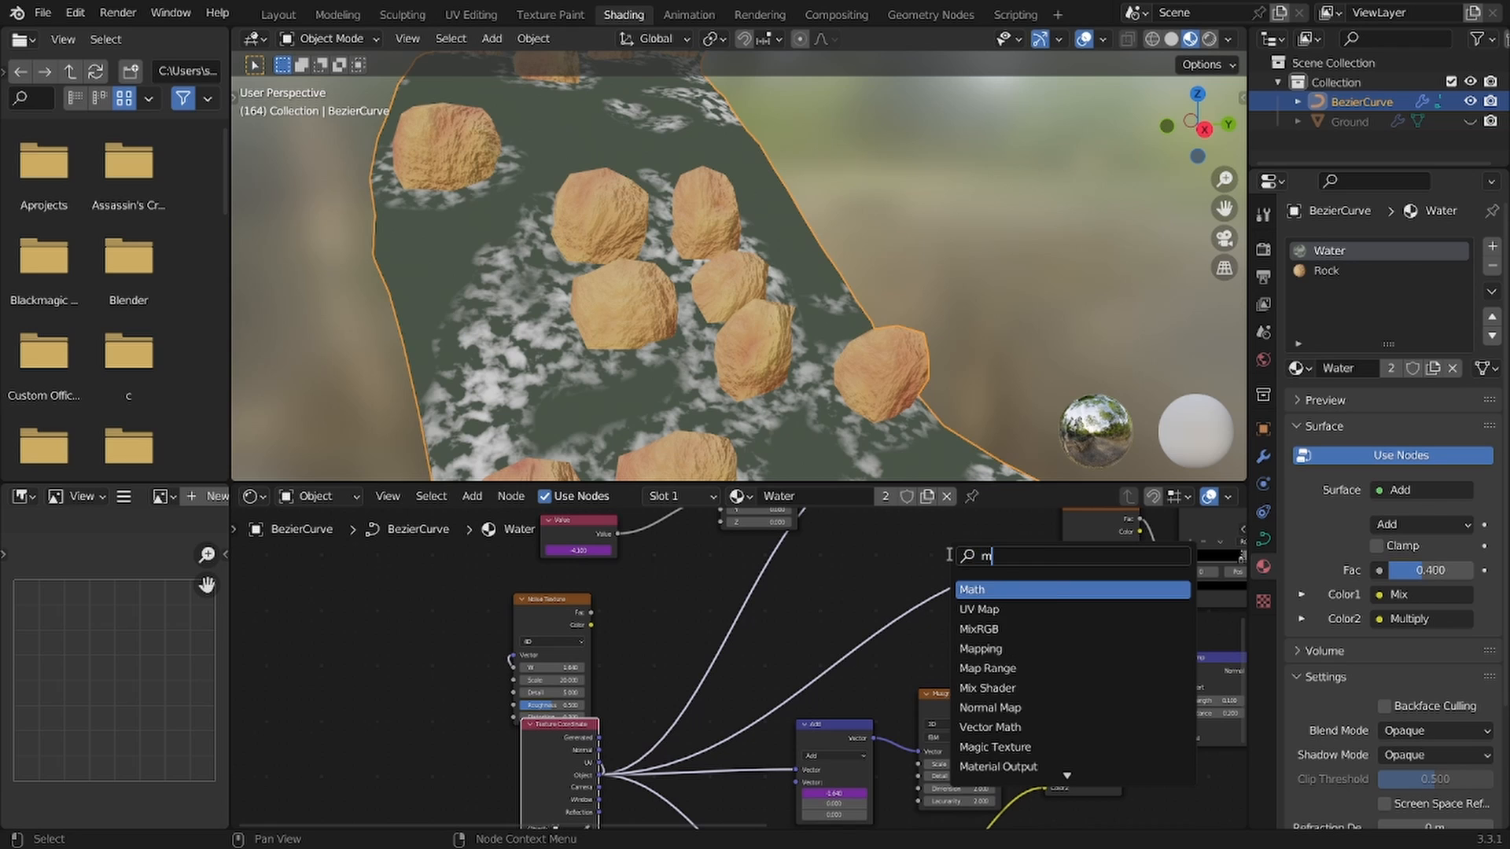
pyautogui.press('Return')
pyautogui.click(949, 555)
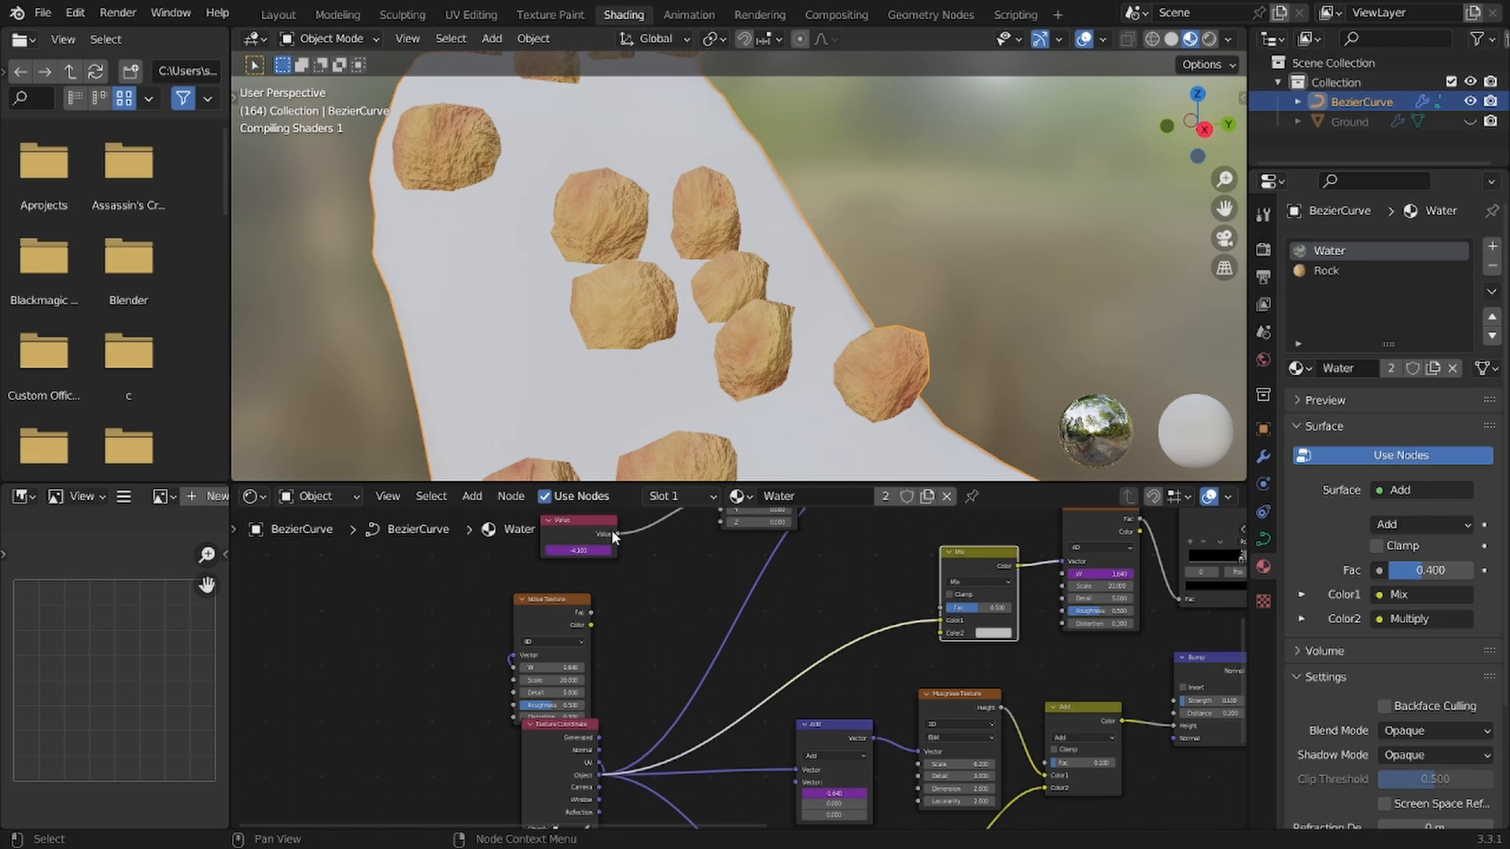
pyautogui.click(643, 517)
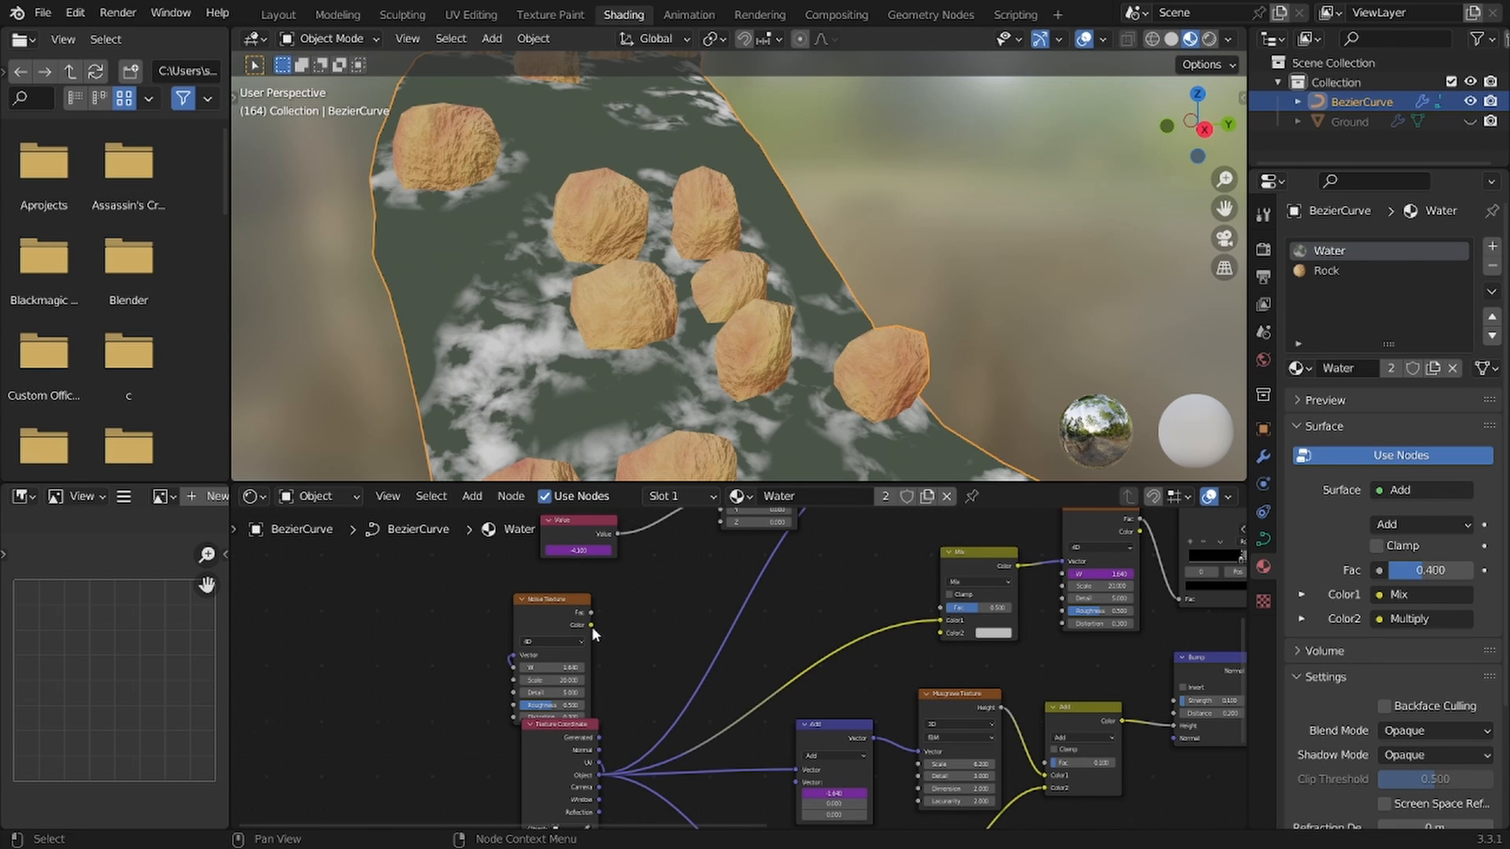
# Step: Connect the duplicated Noise Texture's Color to the new Mix node's Color2 and set the blending mode to Linear Light
pyautogui.moveTo(592, 625); pyautogui.dragTo(950, 635)
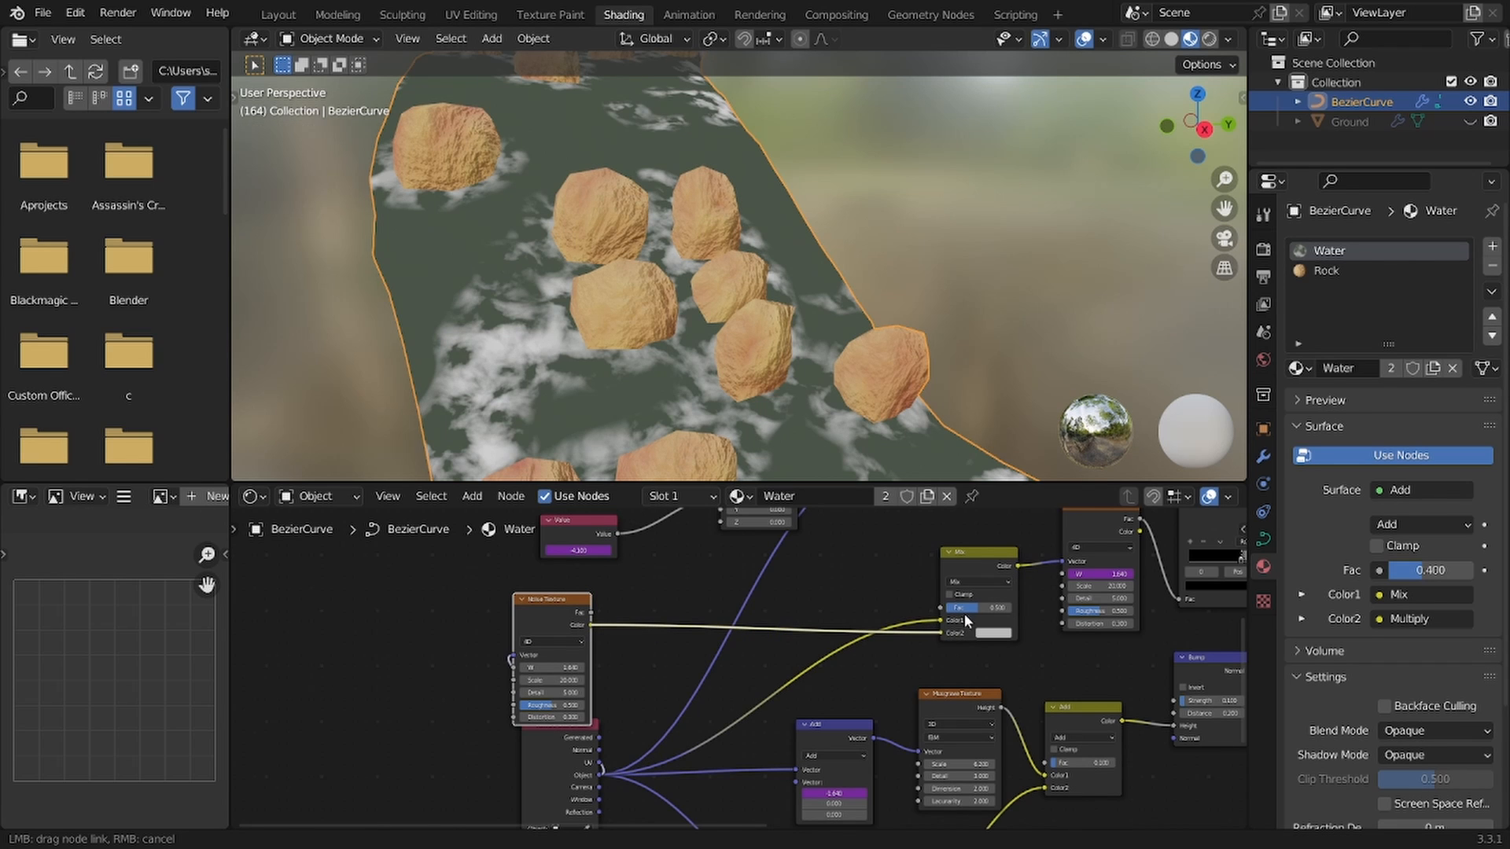
pyautogui.click(968, 584)
pyautogui.click(966, 432)
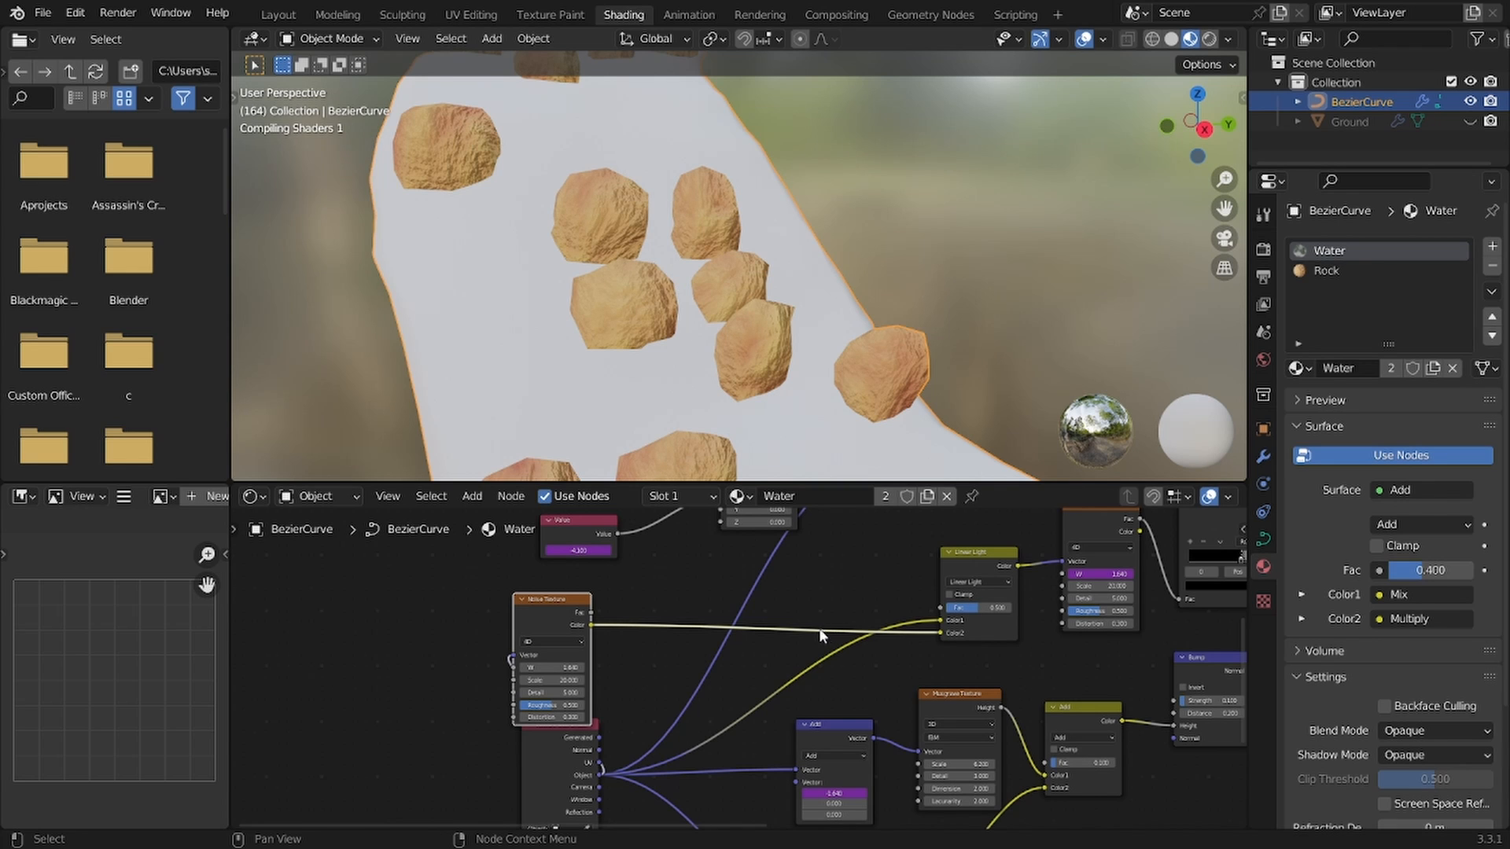
# Step: Set the duplicated Noise Texture's Scale to 13
pyautogui.scroll(-3, 821, 628)
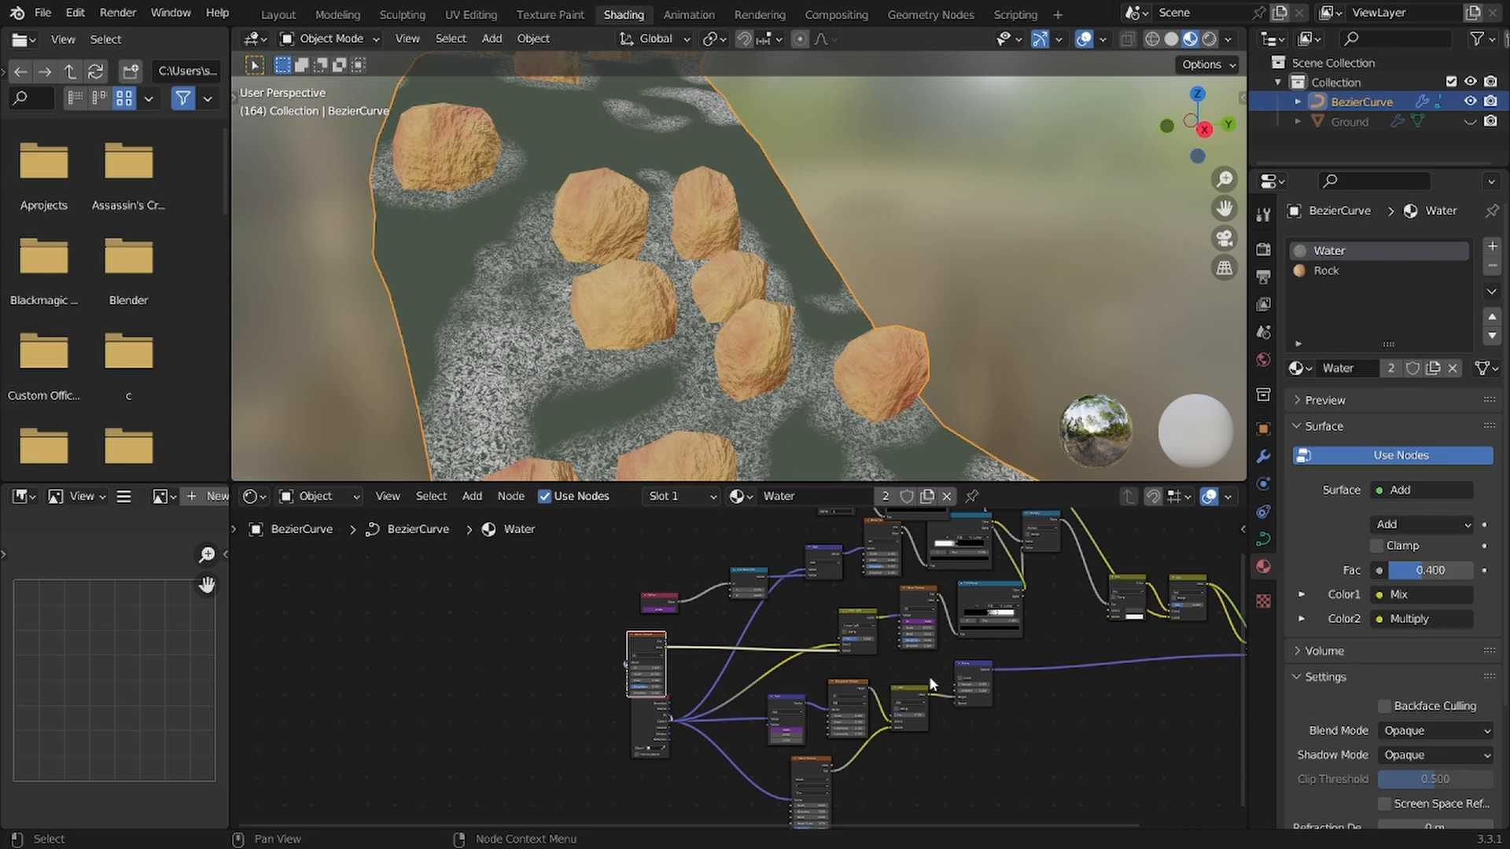
pyautogui.scroll(4, 928, 676)
pyautogui.scroll(1, 1038, 611)
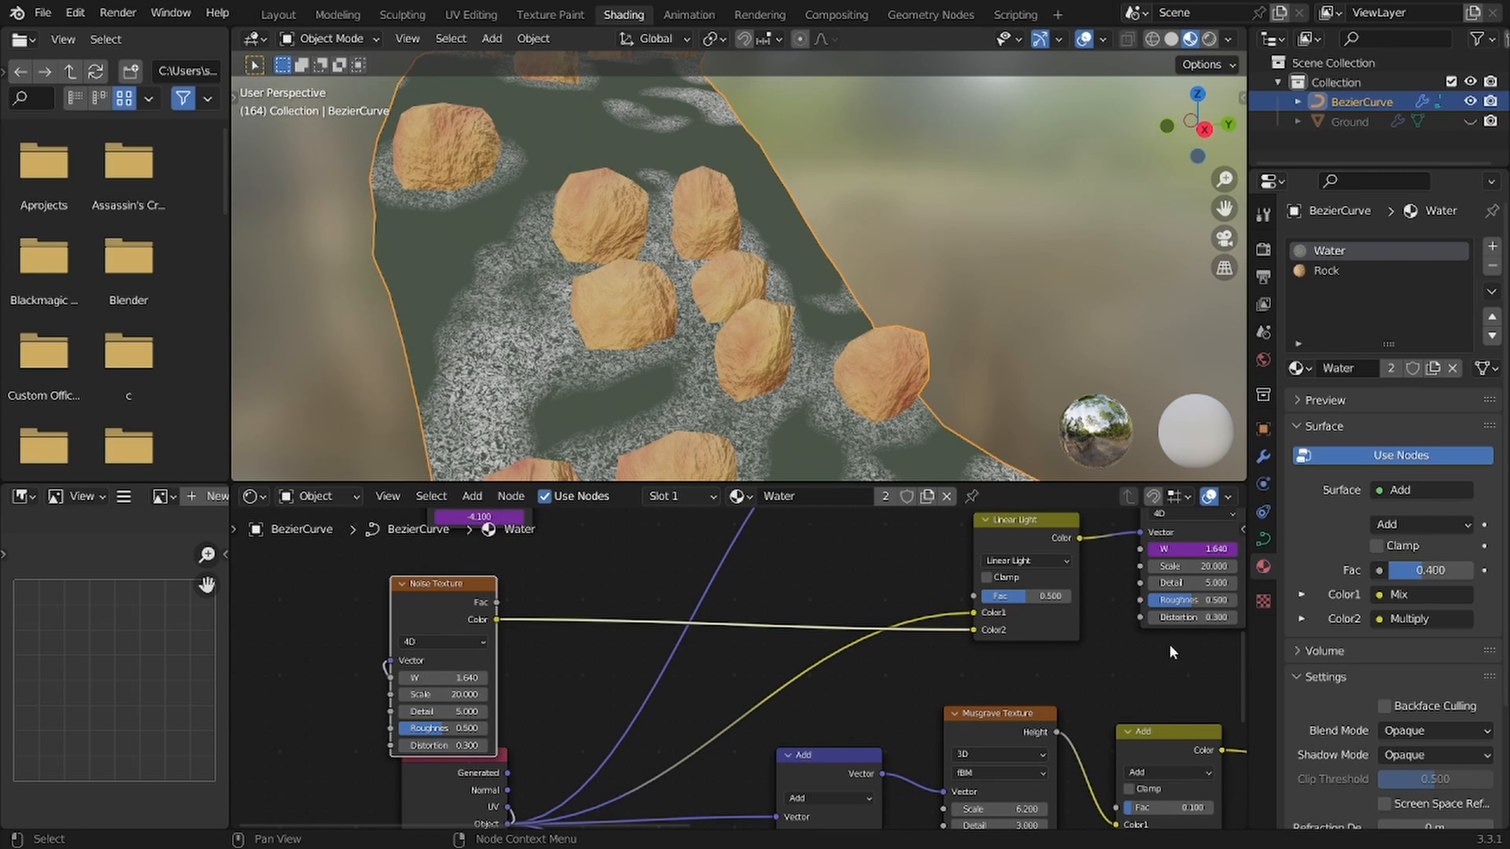
pyautogui.moveTo(707, 681); pyautogui.dragTo(928, 680, button='middle')
pyautogui.scroll(4, 802, 681)
pyautogui.click(647, 696)
pyautogui.write('13')
pyautogui.press('Return')
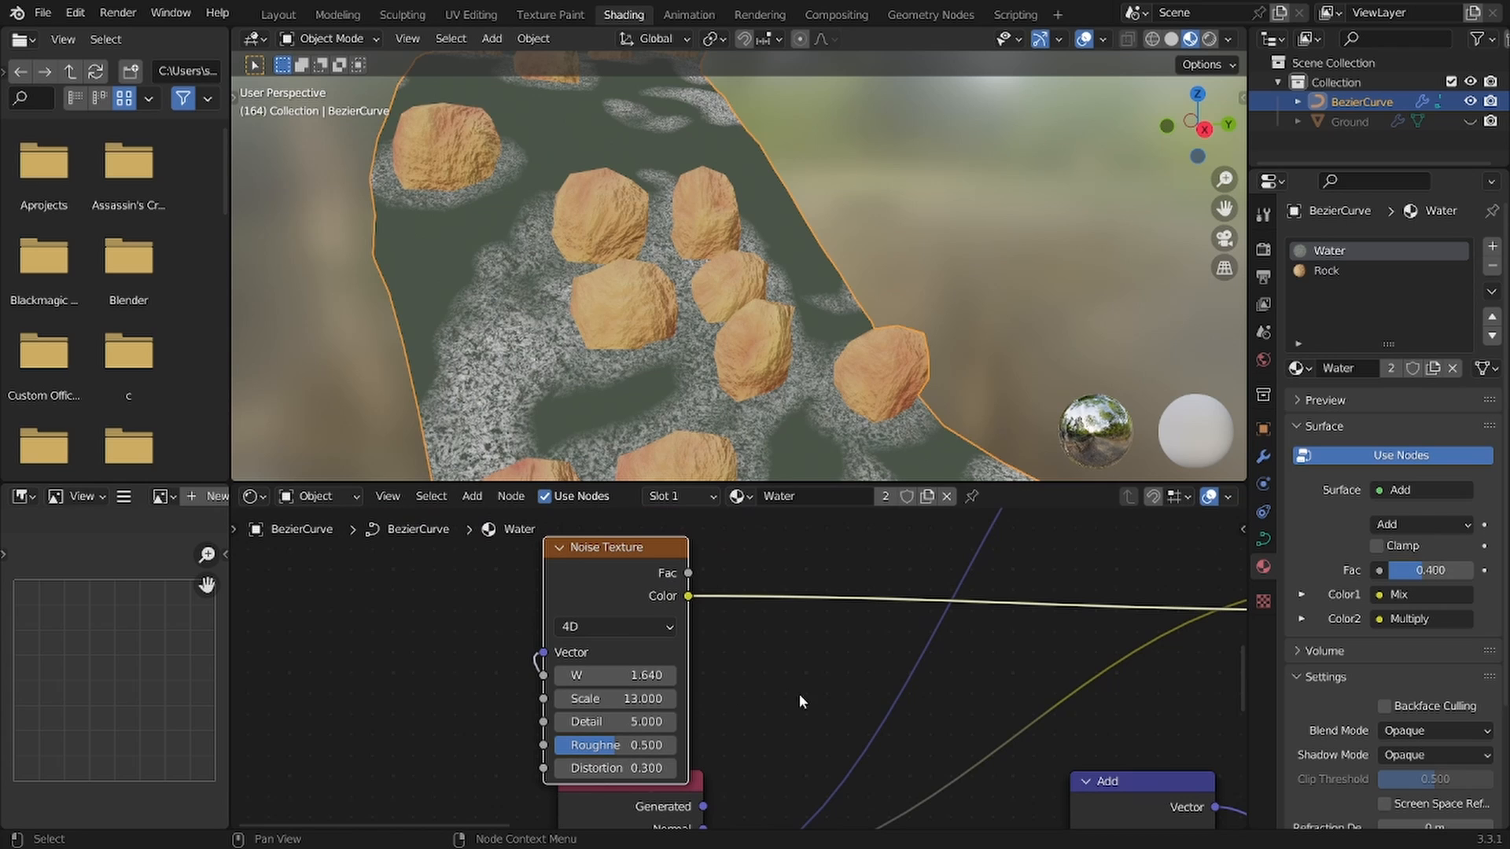
# Step: Drive the duplicated Noise Texture's W value with the expression frame/1000
pyautogui.scroll(-2, 688, 696)
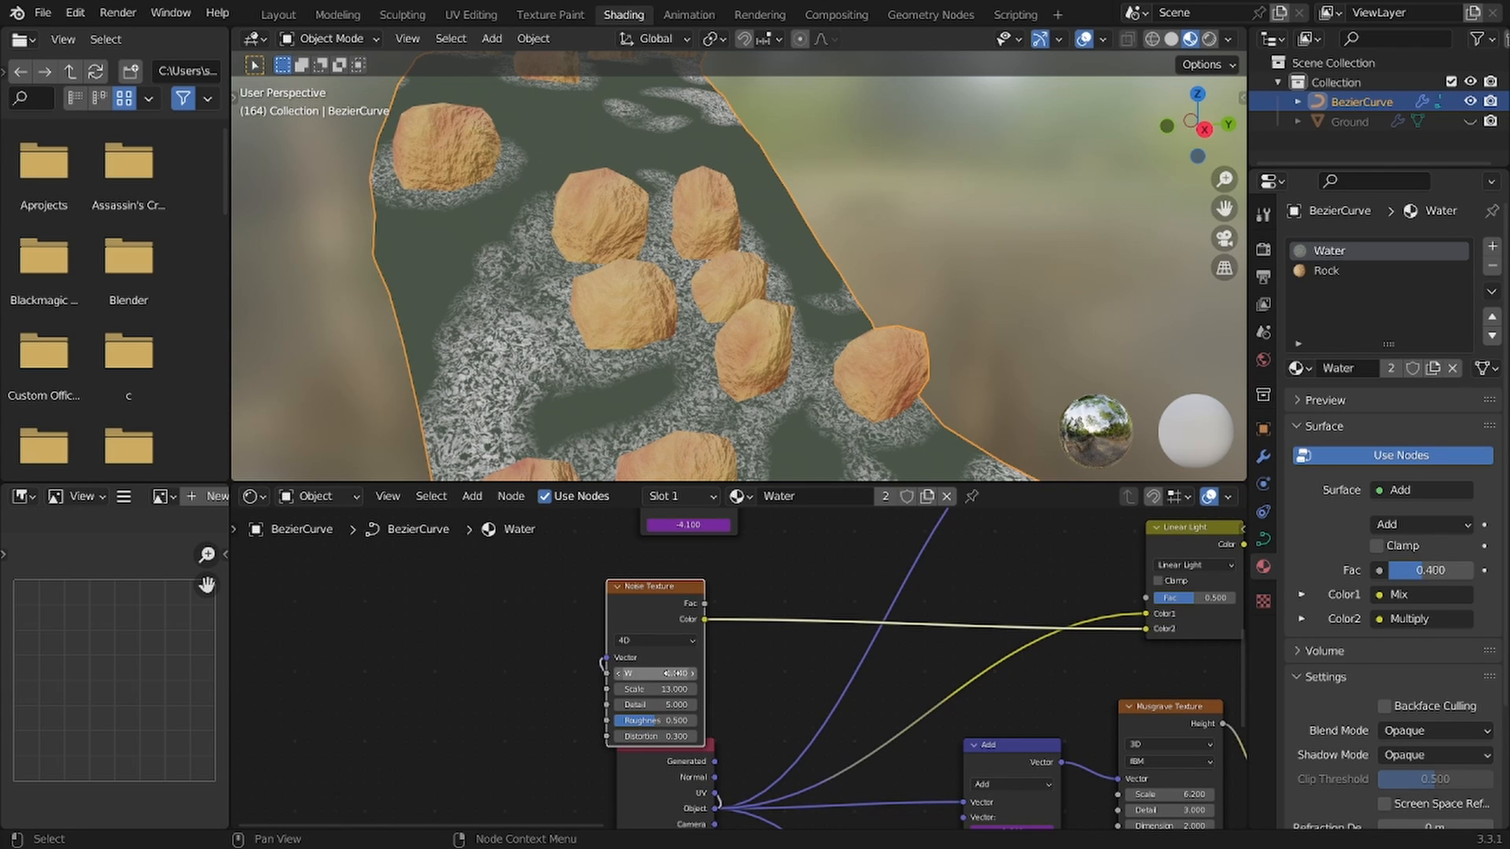
pyautogui.click(666, 673)
pyautogui.write('-')
pyautogui.write('frame/1000')
pyautogui.press('Return')
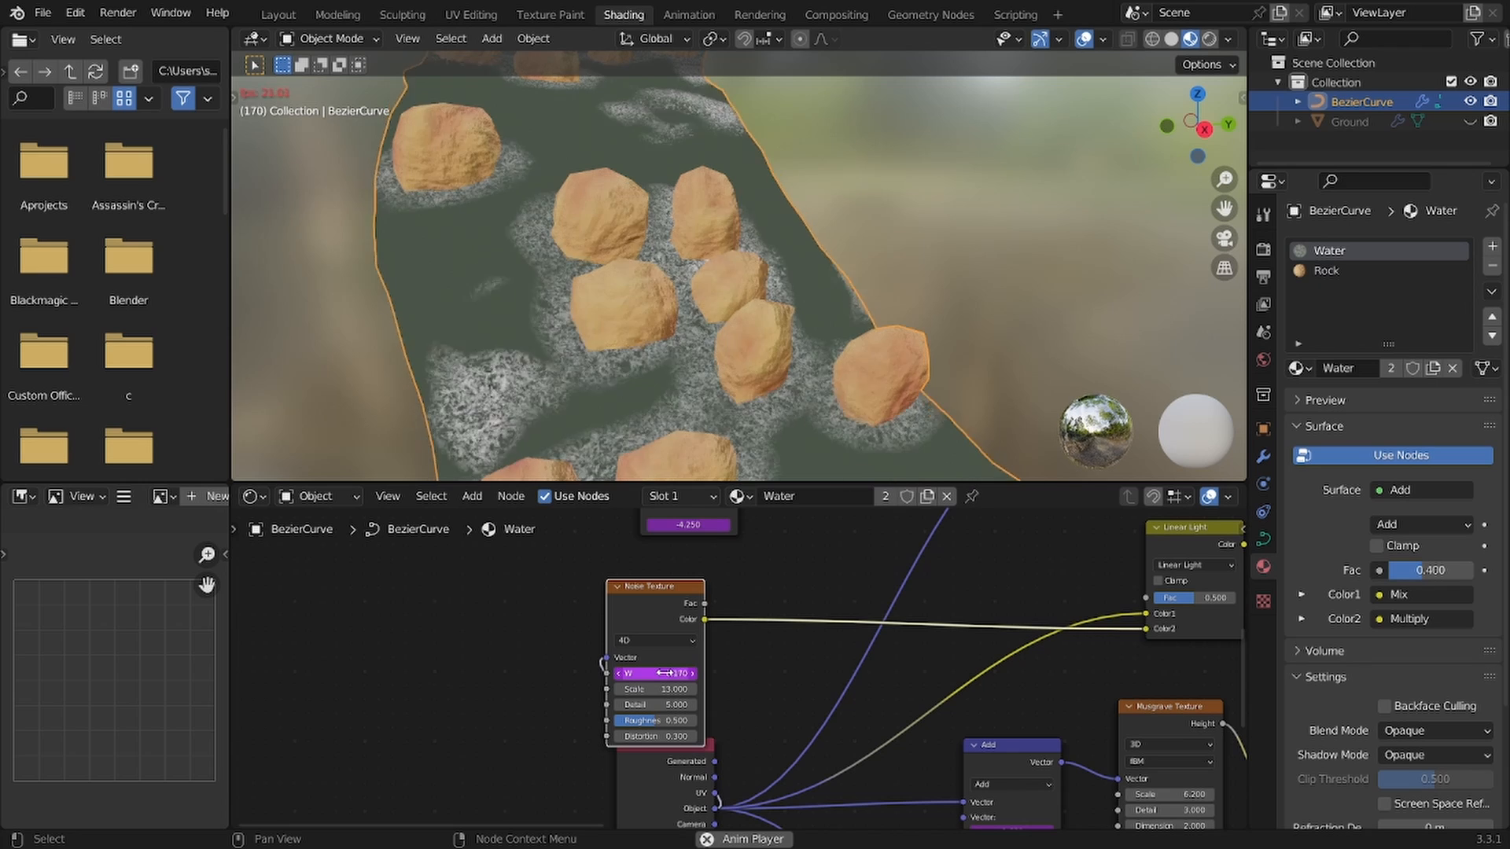
# Step: Preview the foam distortion in motion and set the Linear Light node's Fac to 0.1
pyautogui.moveTo(787, 647); pyautogui.dragTo(485, 692, button='middle')
pyautogui.scroll(2, 772, 700)
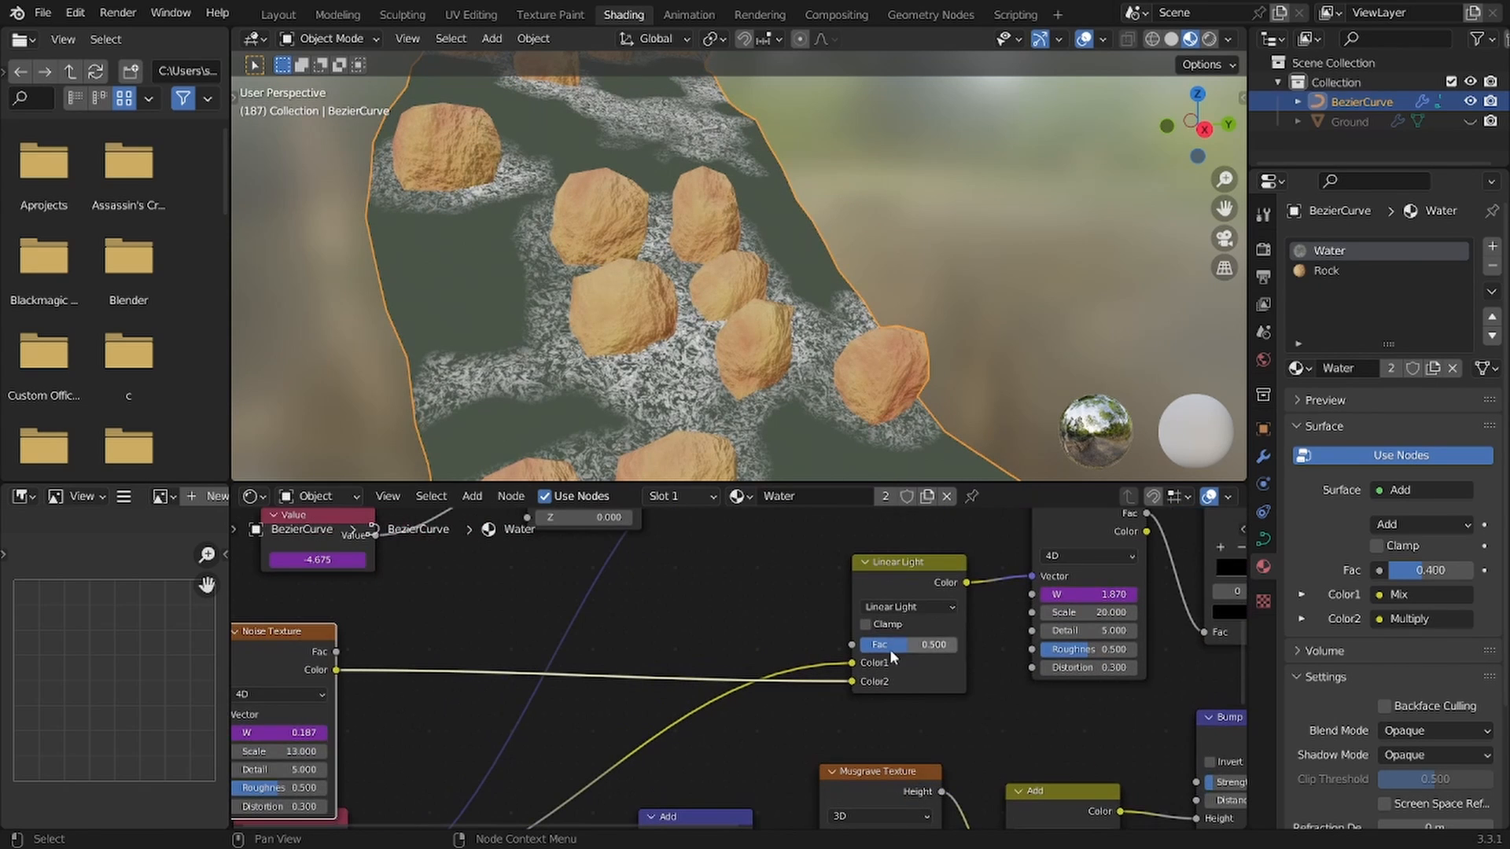
pyautogui.write('.1')
pyautogui.press('Return')
pyautogui.press('space')
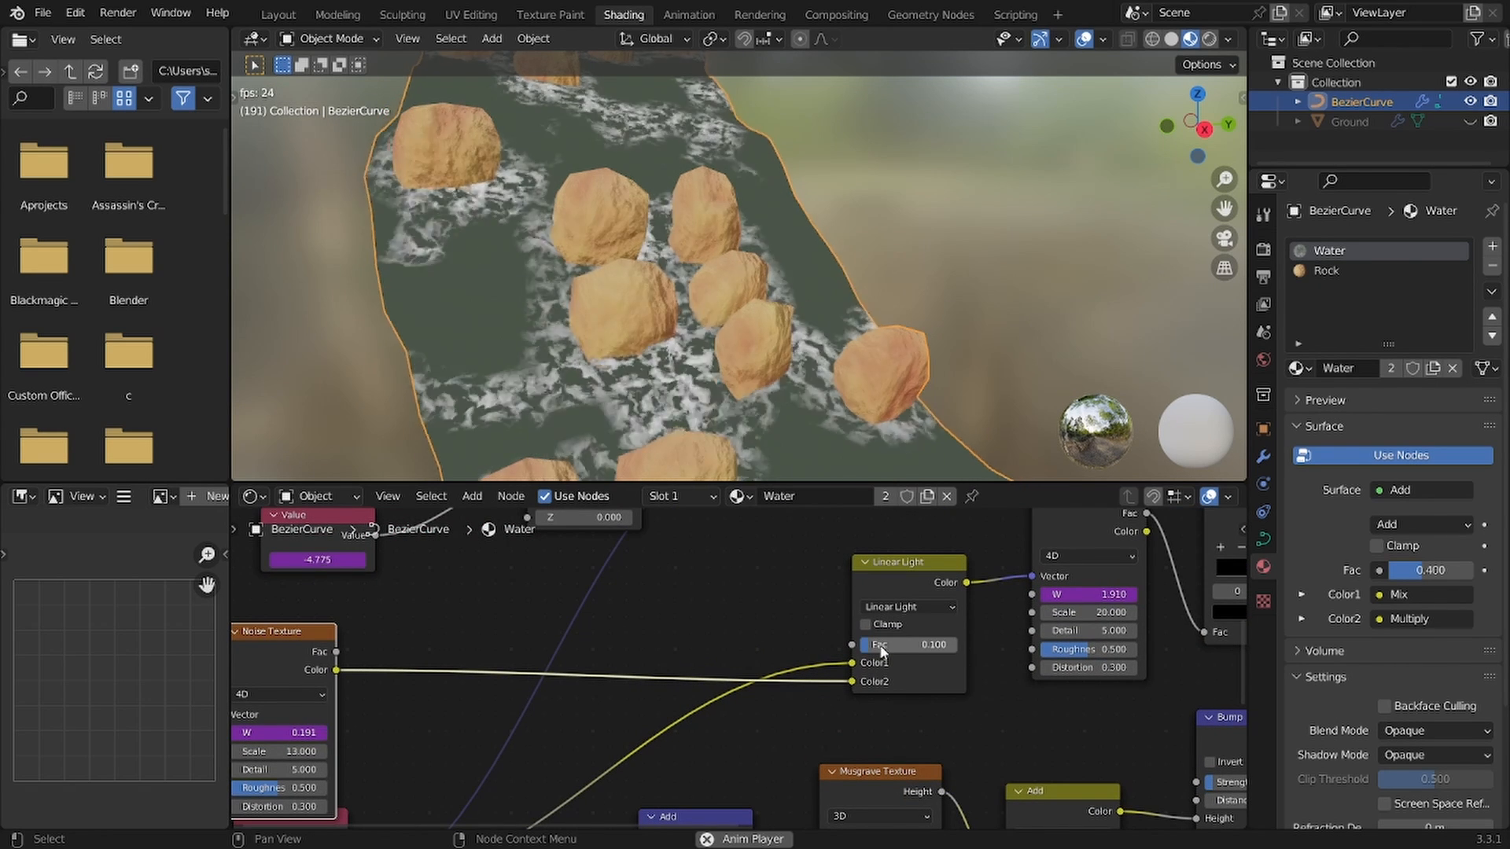
pyautogui.scroll(-5, 831, 316)
pyautogui.scroll(5, 830, 314)
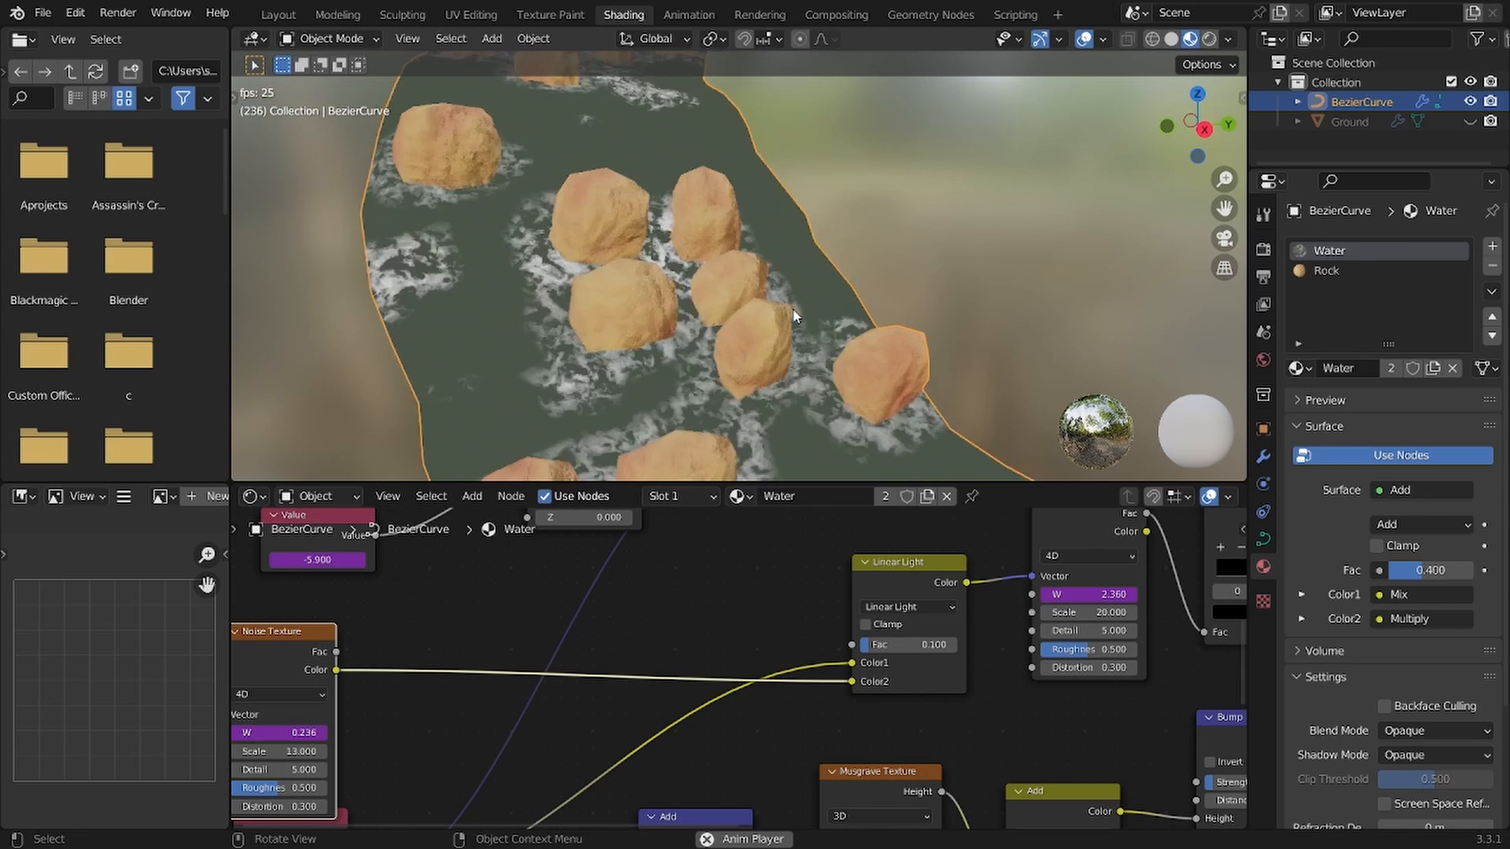
pyautogui.press('space')
# Step: Set the duplicated Noise Texture's Distortion to 0.120, preview the animation, and save the file
pyautogui.scroll(-4, 792, 626)
pyautogui.moveTo(550, 708); pyautogui.dragTo(750, 673, button='middle')
pyautogui.scroll(6, 747, 673)
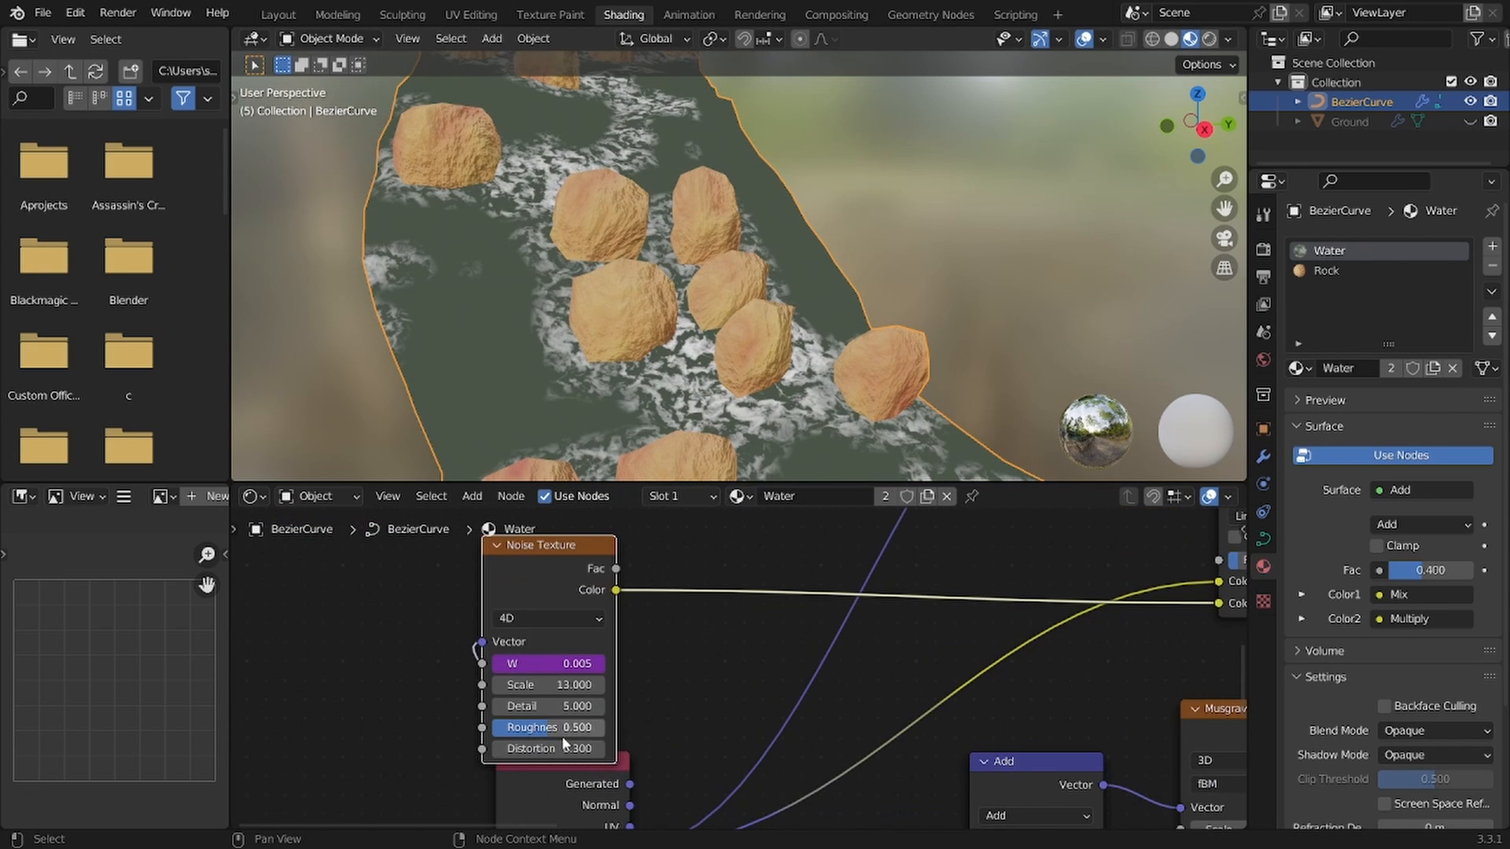
pyautogui.keyDown('shift'); pyautogui.moveTo(560, 749); pyautogui.dragTo(511, 748); pyautogui.keyUp('shift')
pyautogui.press('space')
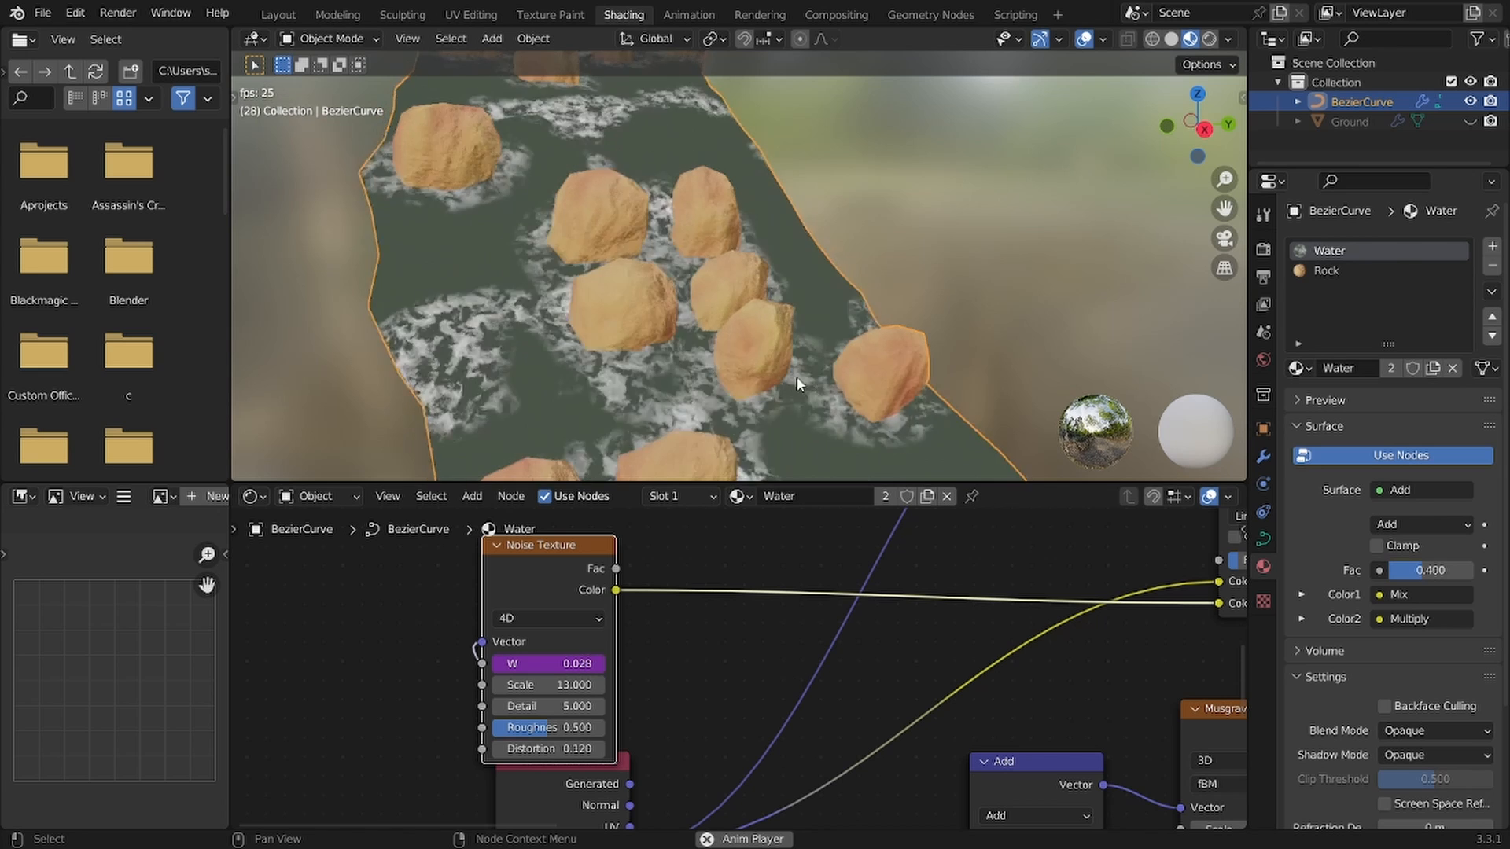
pyautogui.press('space')
pyautogui.scroll(-4, 797, 384)
pyautogui.hotkey('ctrl', 's')
# Step: Connect the Glossy BSDF to the Material Output's Surface, move the output node away from it, and inspect the river
pyautogui.scroll(-5, 865, 630)
pyautogui.moveTo(998, 670); pyautogui.dragTo(791, 722, button='middle')
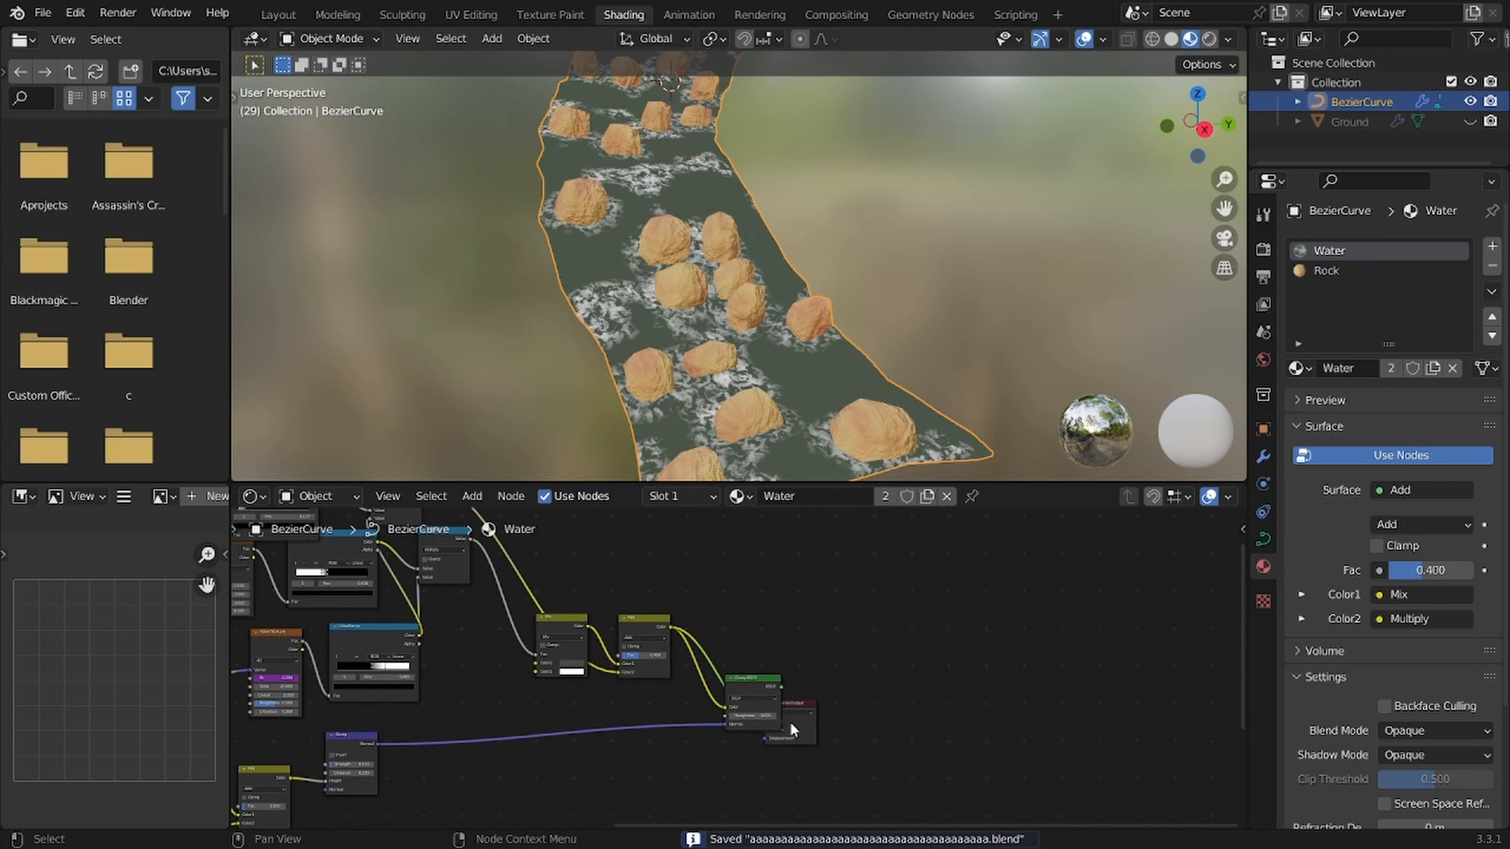
pyautogui.keyDown('ctrl'); pyautogui.keyDown('shift'); pyautogui.click(774, 684); pyautogui.keyUp('shift'); pyautogui.keyUp('ctrl')
pyautogui.moveTo(794, 702); pyautogui.dragTo(1003, 697)
pyautogui.scroll(-2, 818, 673)
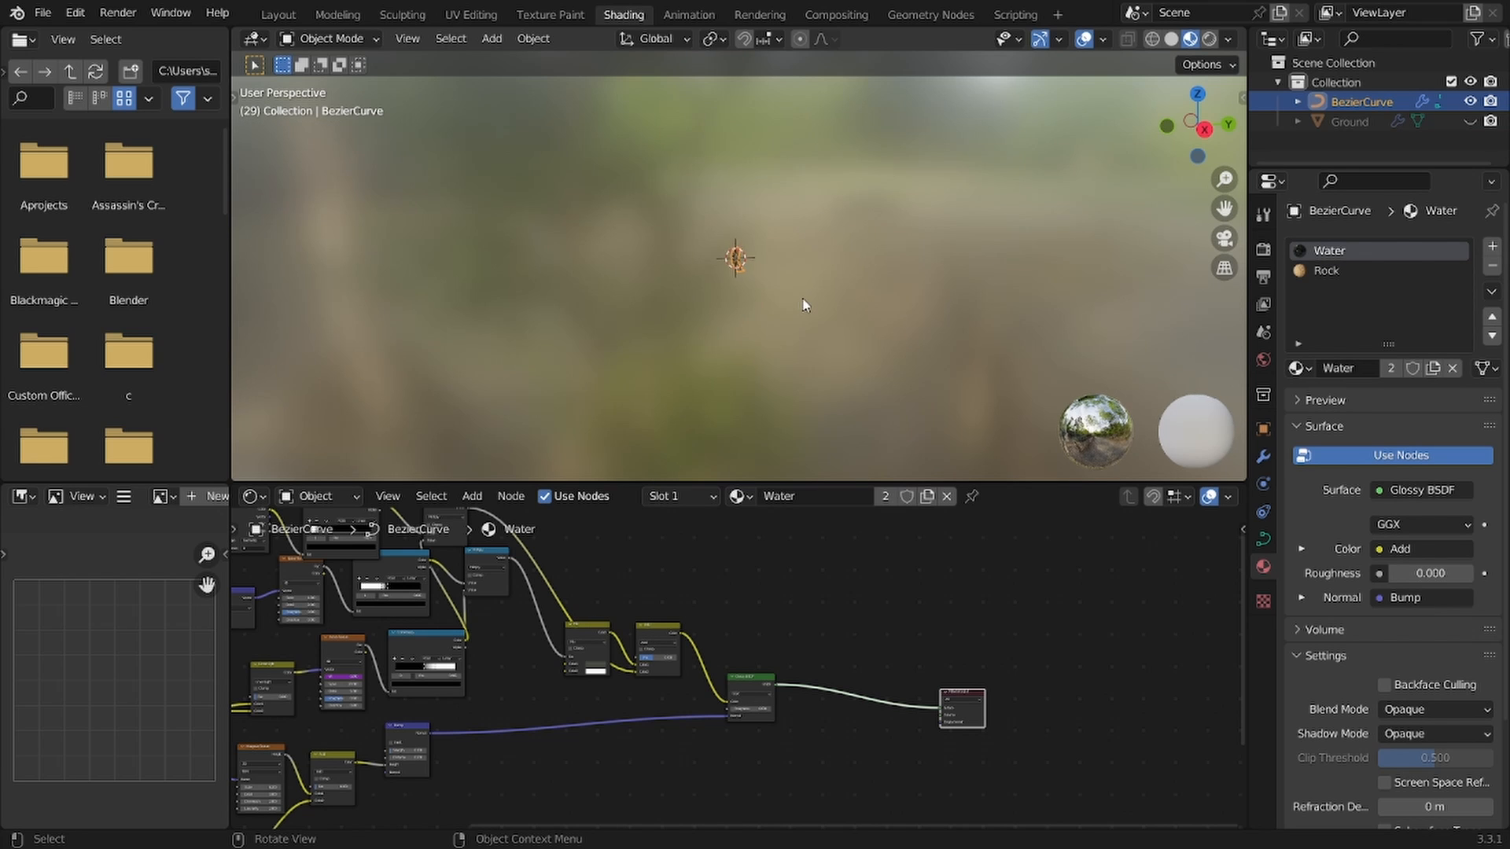
pyautogui.moveTo(810, 314); pyautogui.dragTo(781, 308, button='middle')
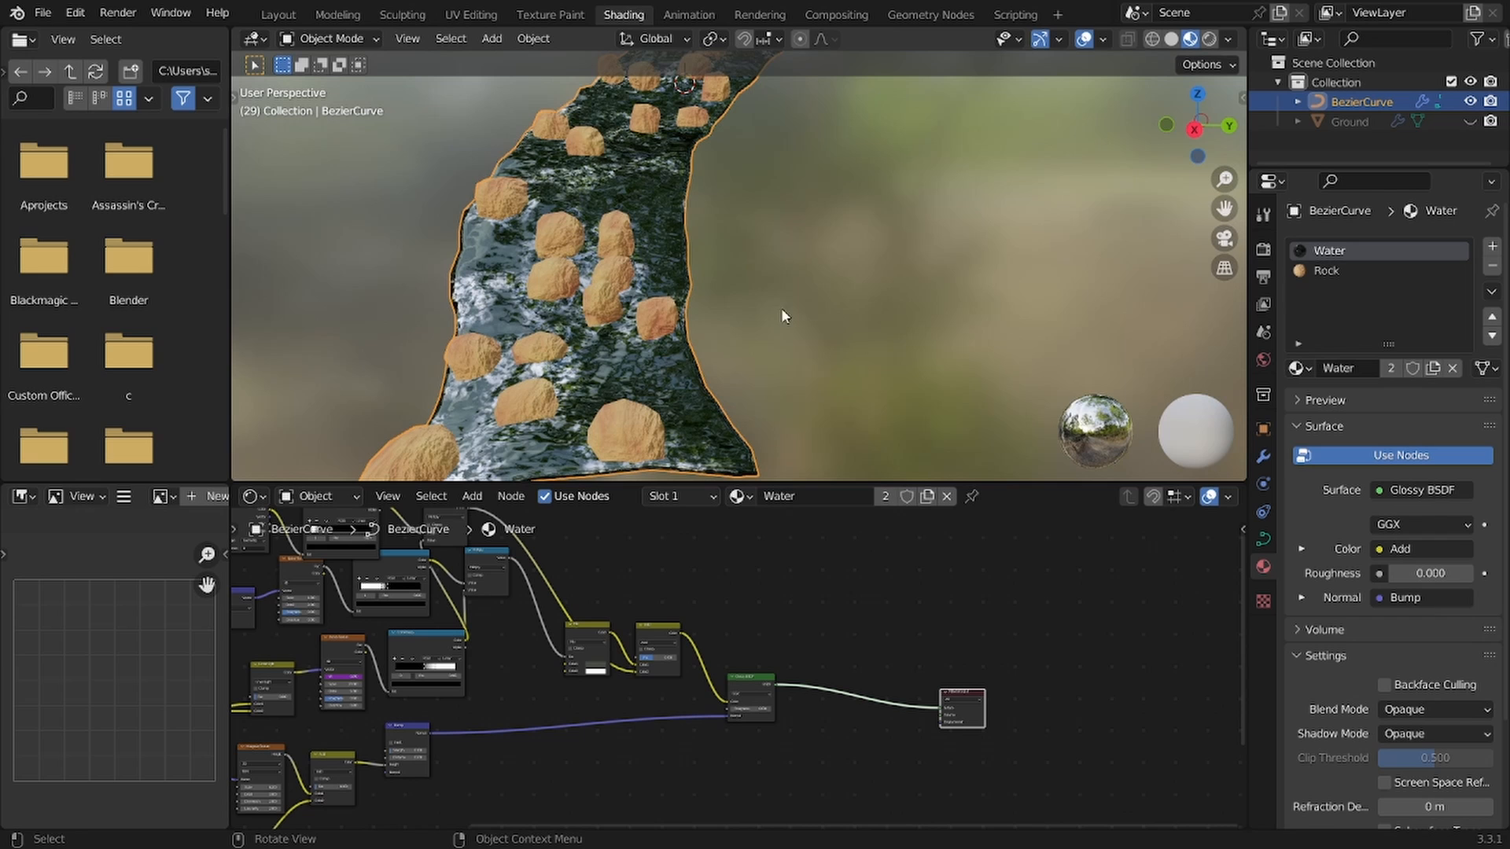
# Step: Switch the scene's render engine to Cycles
pyautogui.click(1263, 249)
pyautogui.click(1415, 246)
pyautogui.click(1415, 311)
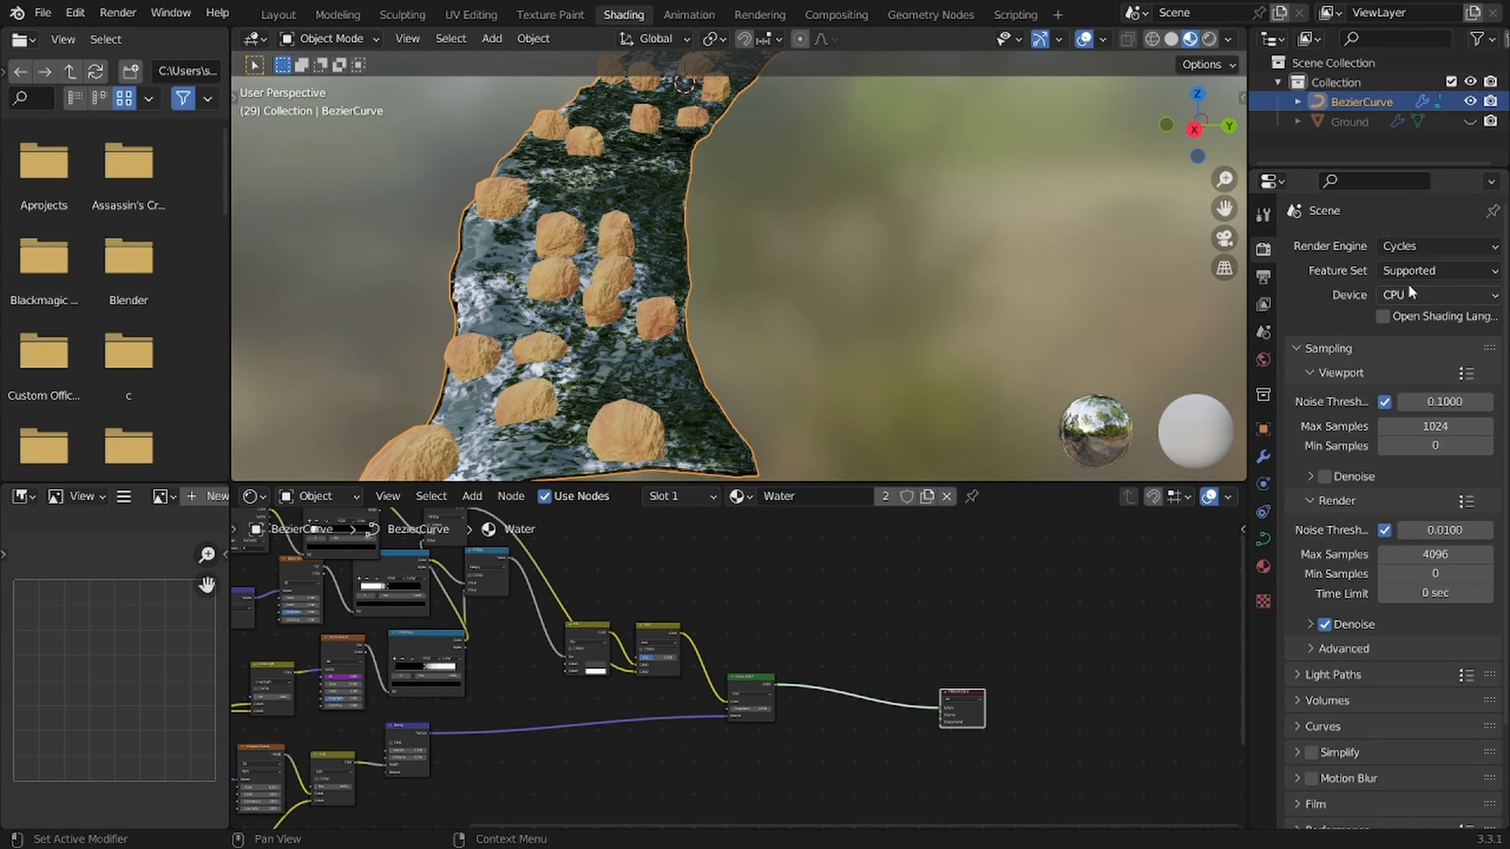
# Step: Set the Cycles device to GPU Compute and show the viewport in rendered shading
pyautogui.click(1408, 288)
pyautogui.click(1415, 344)
pyautogui.press('z')
pyautogui.click(769, 168)
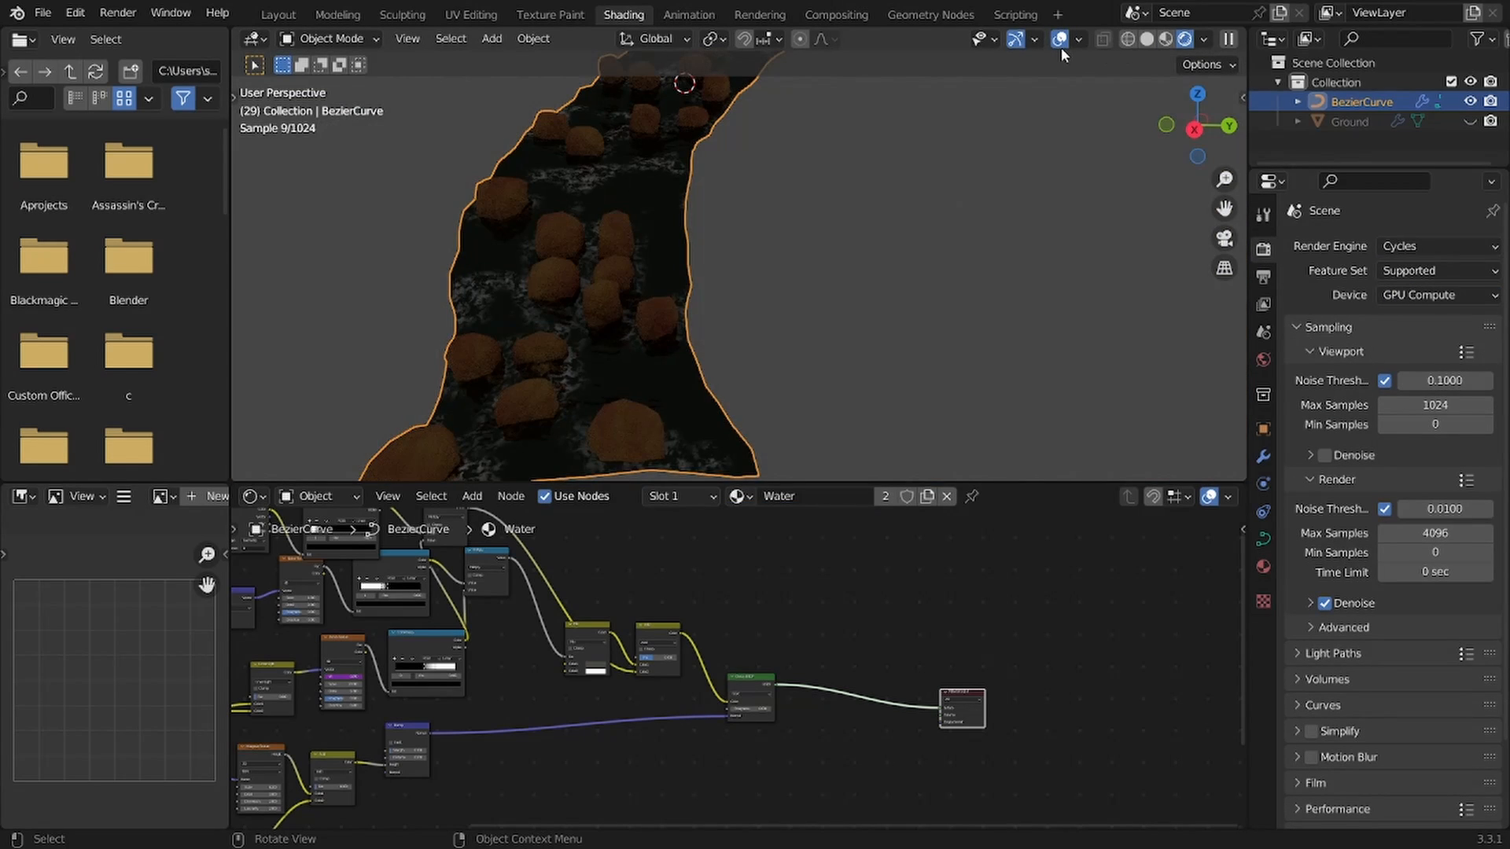
# Step: Turn off Scene World for the rendered preview, using the studio HDRI as background, and save the file
pyautogui.hotkey('shift', 'a')
pyautogui.click(1204, 39)
pyautogui.click(1228, 40)
pyautogui.click(1203, 41)
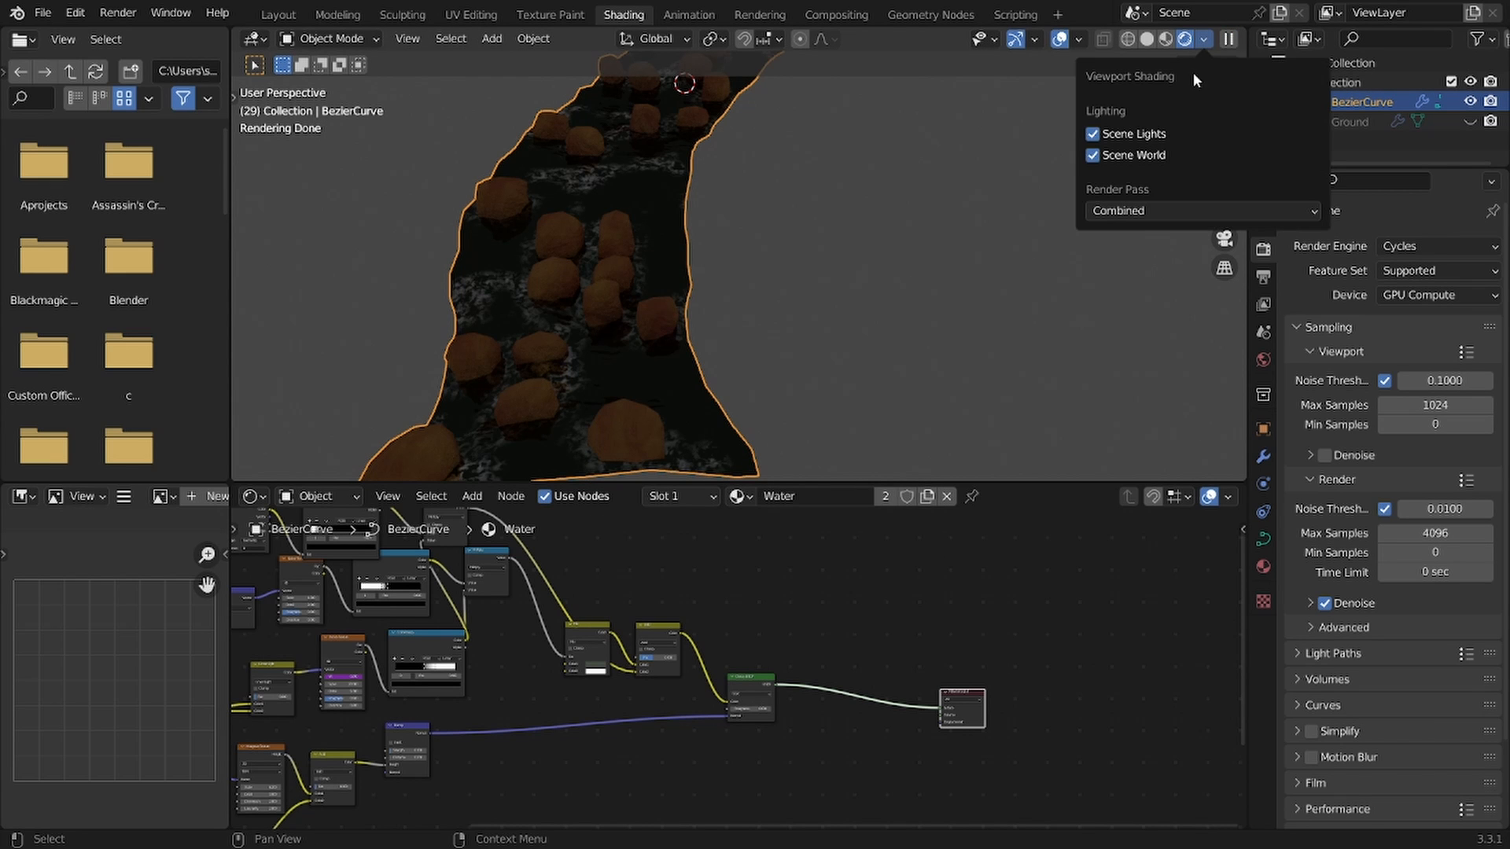
pyautogui.scroll(-3, 828, 244)
pyautogui.moveTo(829, 246); pyautogui.dragTo(866, 267, button='middle')
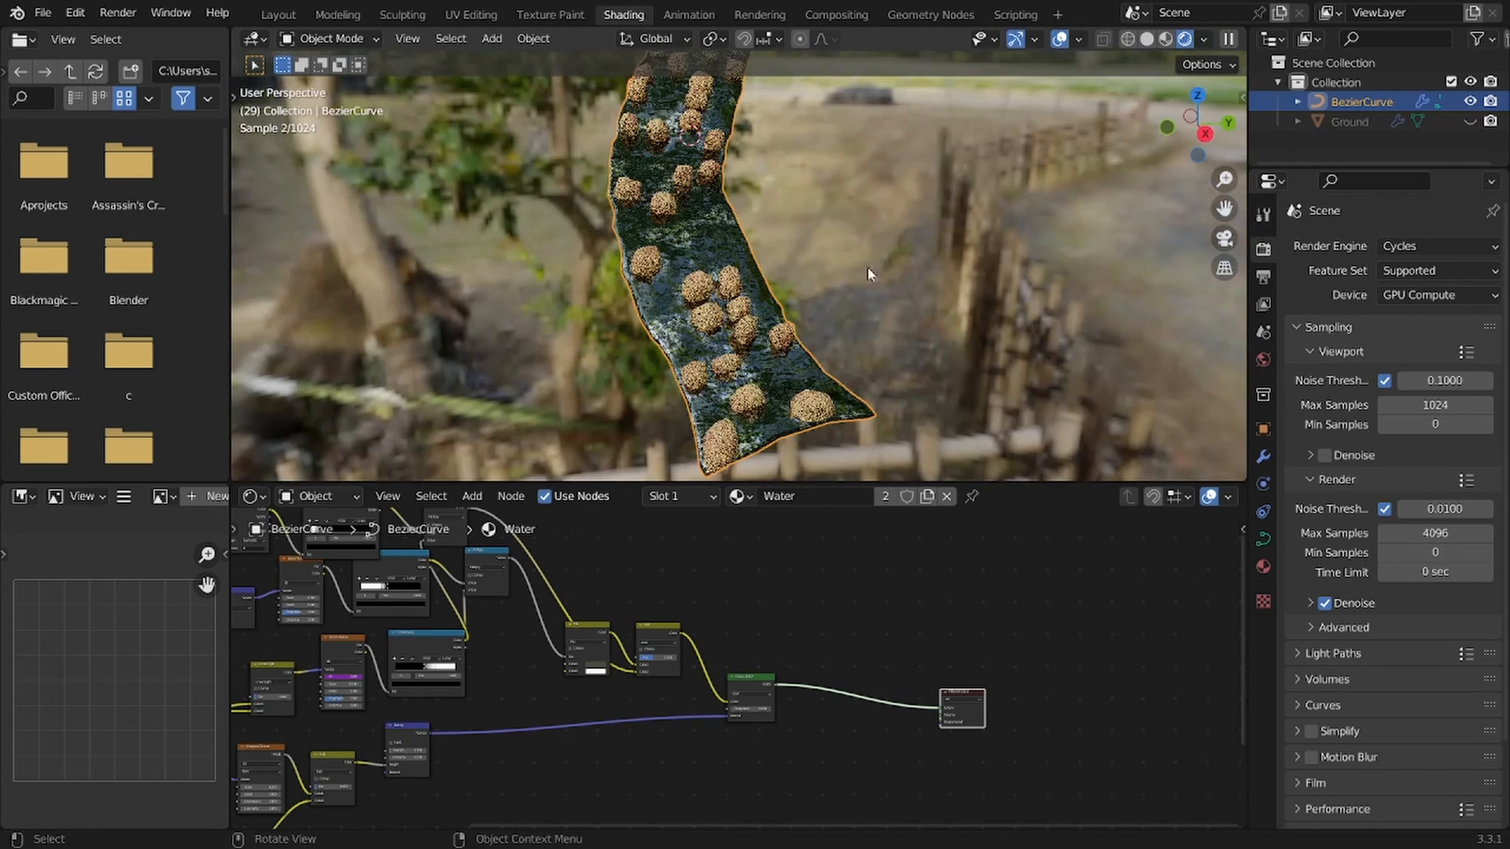
pyautogui.scroll(-6, 643, 533)
pyautogui.moveTo(642, 535); pyautogui.dragTo(504, 671, button='middle')
pyautogui.hotkey('ctrl', 's')
# Step: Duplicate the Attribute node above the original, set its name to X, and preview its Color output on the river
pyautogui.scroll(5, 595, 593)
pyautogui.hotkey('shift', 'a')
pyautogui.click(596, 595)
pyautogui.press('Escape')
pyautogui.scroll(5, 670, 689)
pyautogui.click(607, 731)
pyautogui.hotkey('shift', 'd')
pyautogui.click(604, 667)
pyautogui.scroll(5, 604, 669)
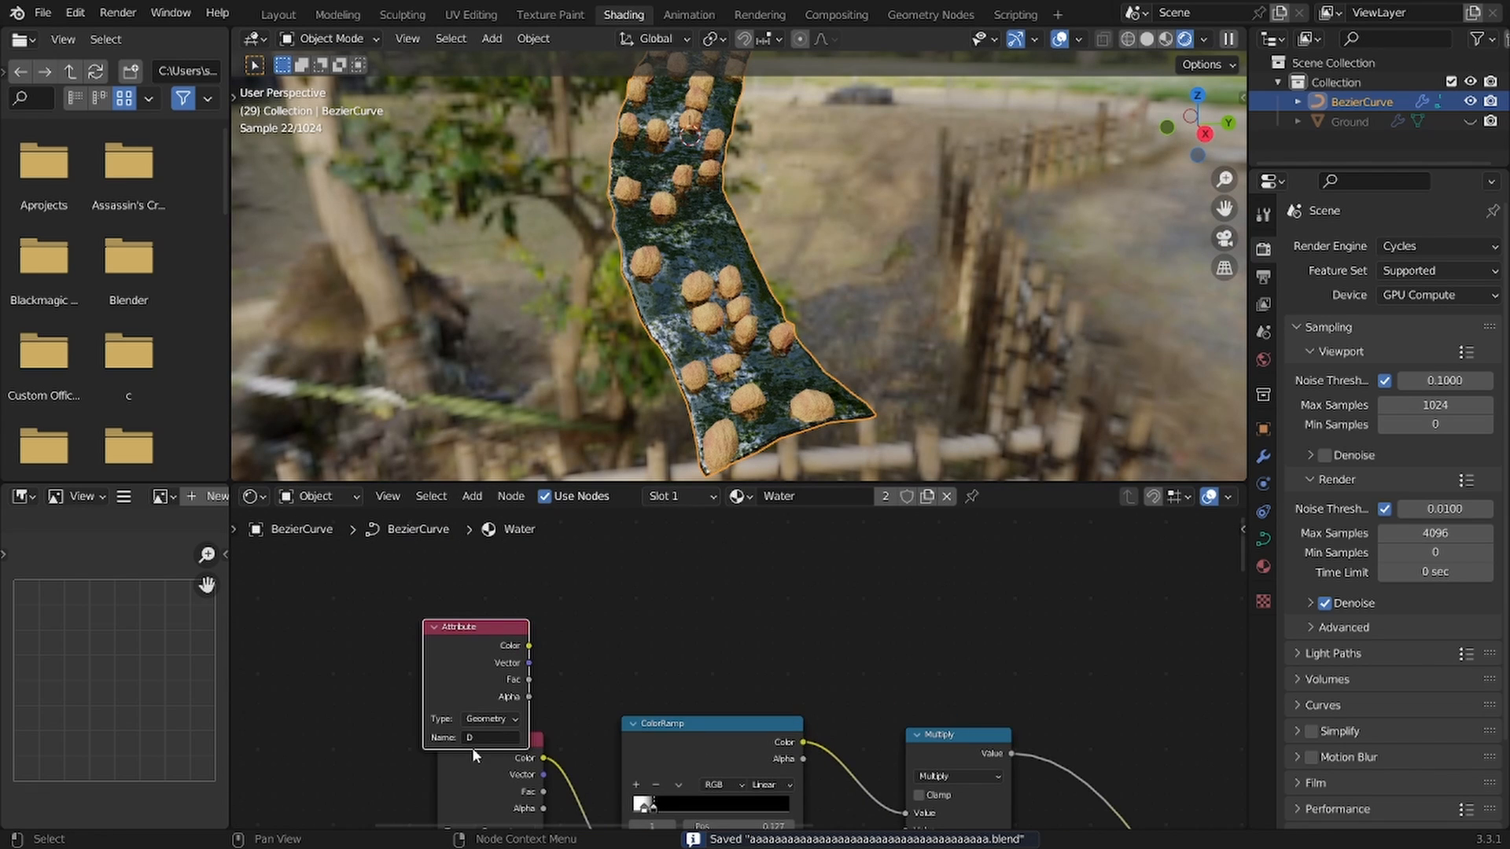
pyautogui.write('X')
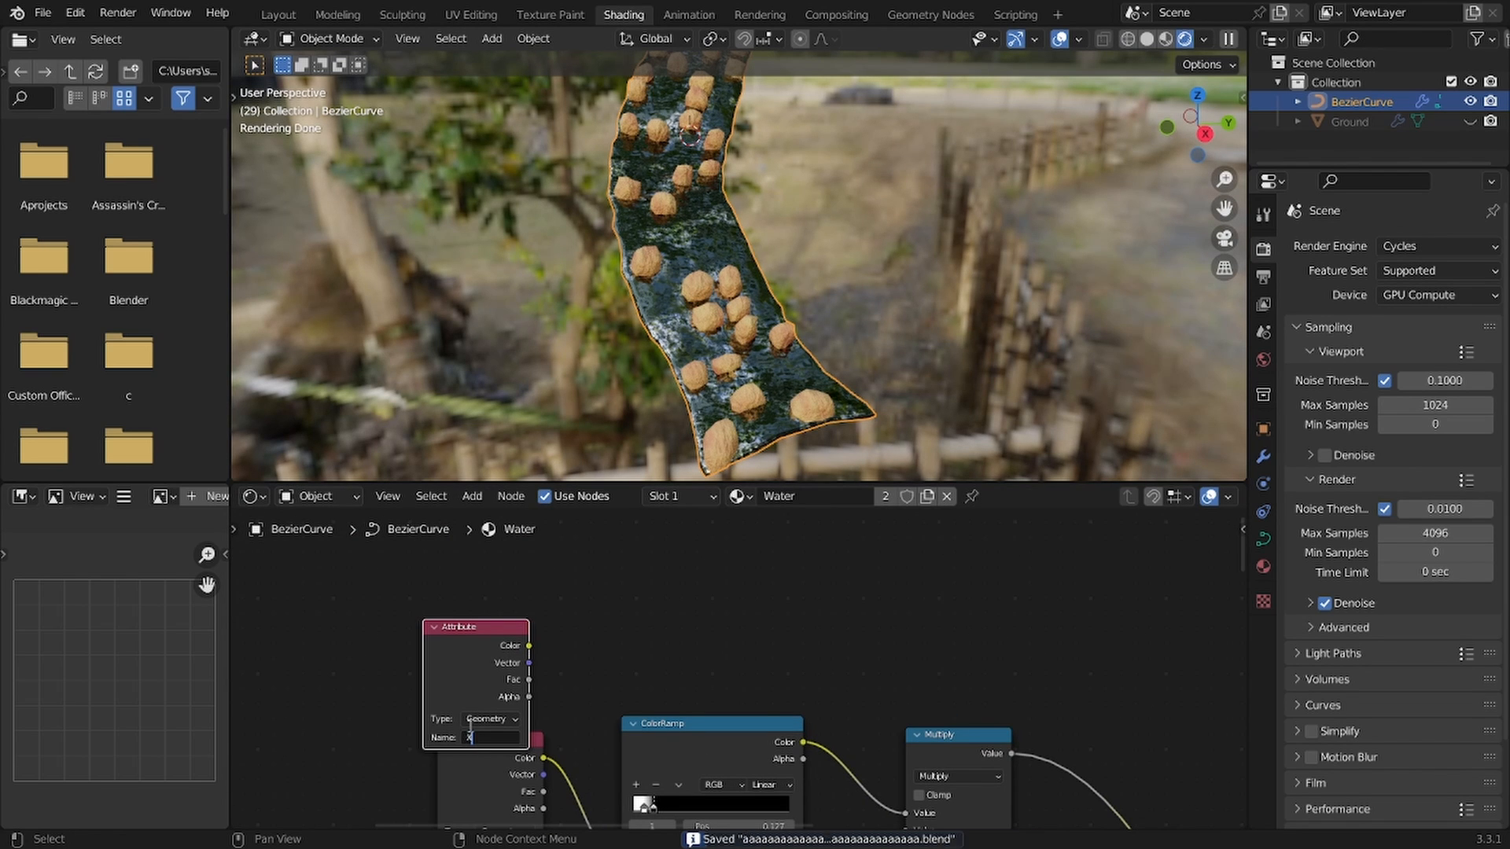
pyautogui.press('Return')
pyautogui.keyDown('ctrl'); pyautogui.keyDown('shift'); pyautogui.click(507, 673); pyautogui.keyUp('shift'); pyautogui.keyUp('ctrl')
pyautogui.press('g')
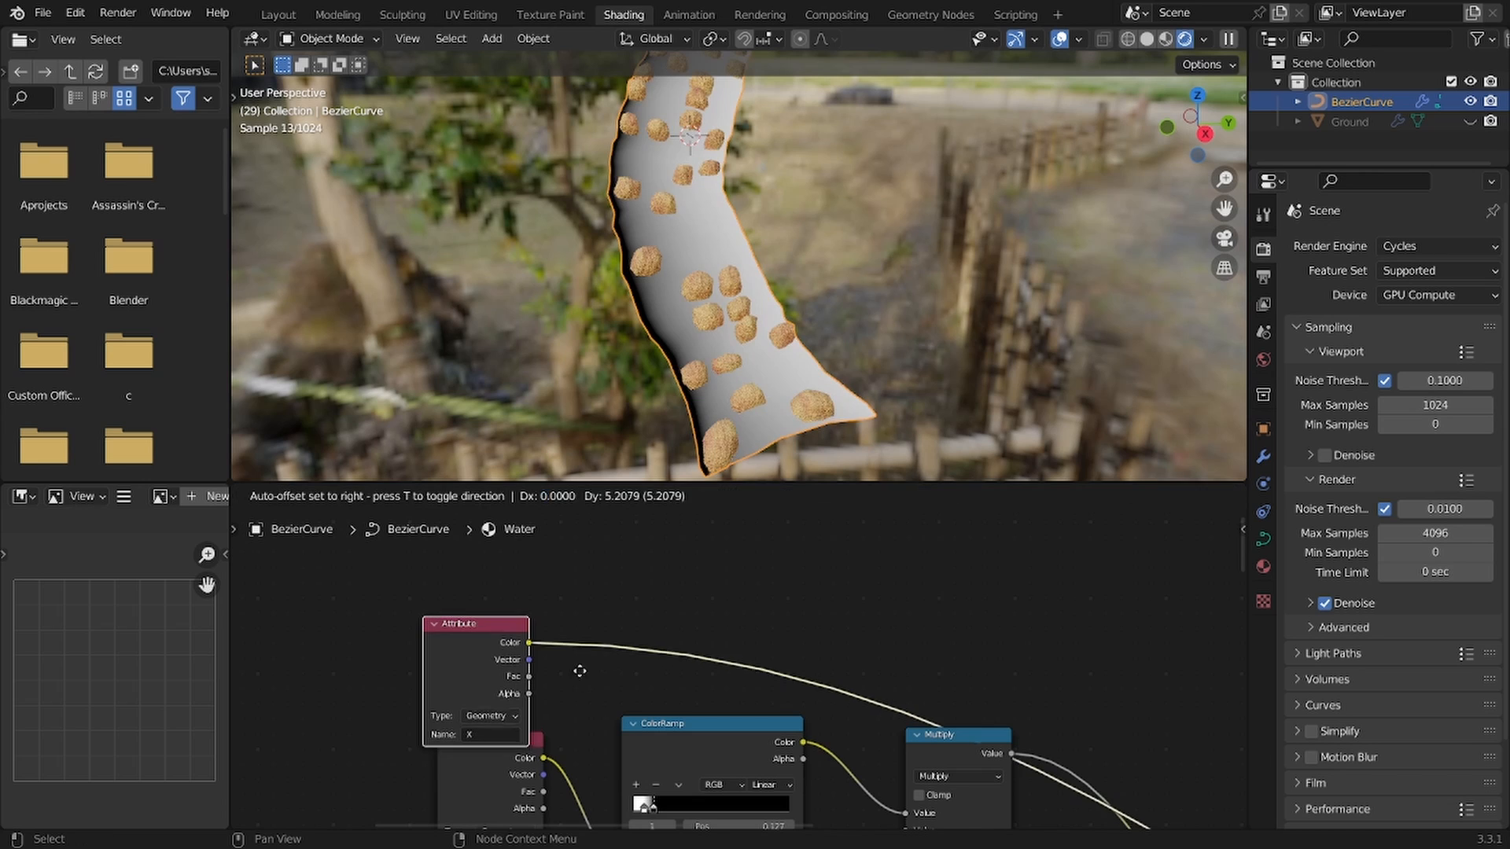
# Step: Insert a ColorRamp node after the X Attribute node
pyautogui.click(592, 611)
pyautogui.hotkey('shift', 'a')
pyautogui.click(649, 561)
pyautogui.write('c')
pyautogui.click(683, 617)
pyautogui.click(637, 589)
pyautogui.scroll(3, 640, 606)
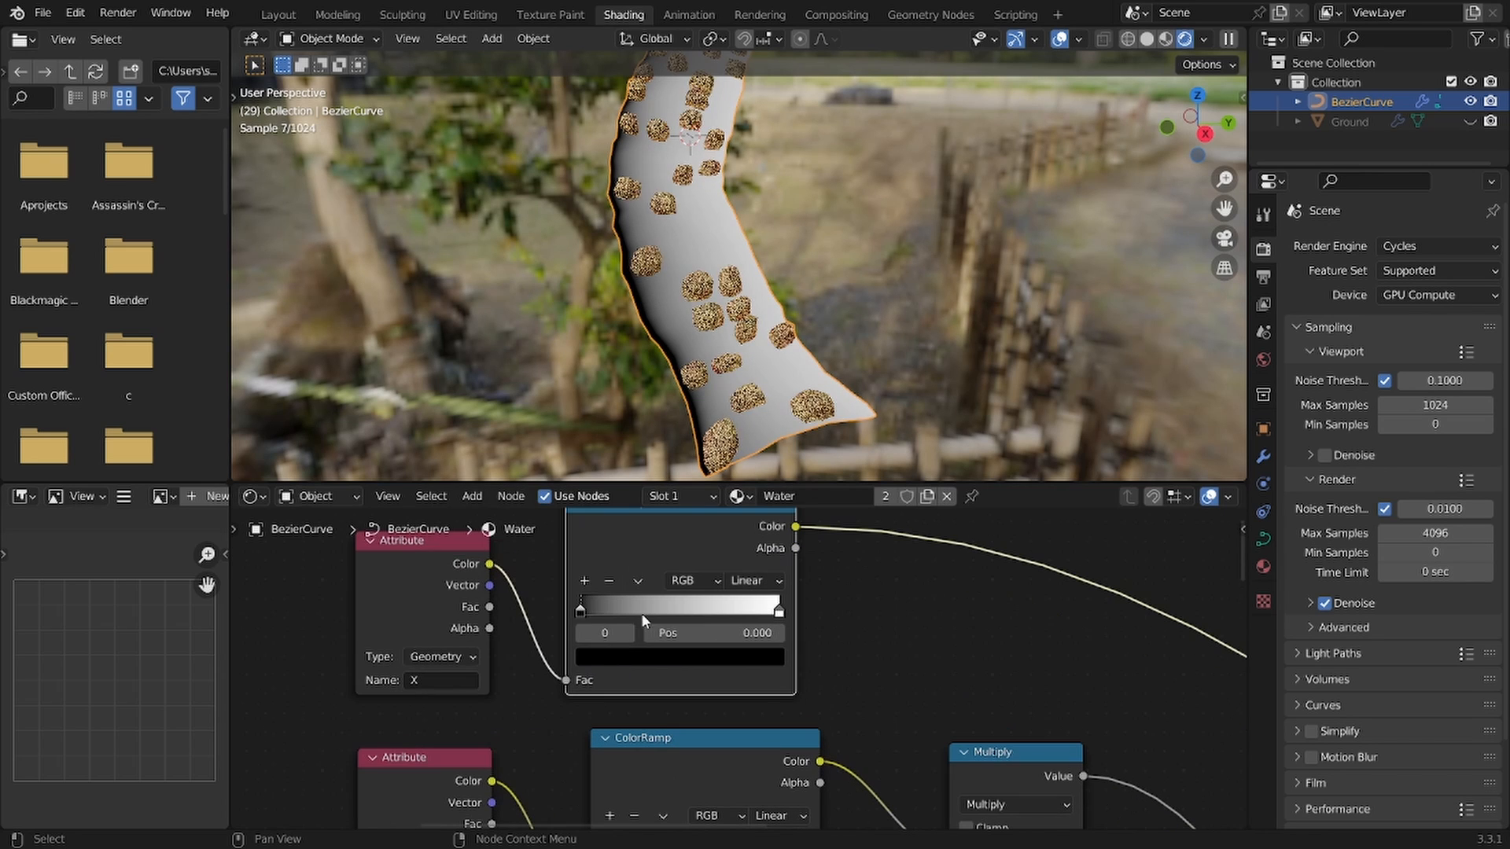
# Step: Shape the X ColorRamp as black-white-black, with black stops at 0.102 and 0.807 and a white stop between them
pyautogui.moveTo(580, 607); pyautogui.dragTo(600, 608)
pyautogui.moveTo(767, 614)
pyautogui.mouseDown()
pyautogui.moveTo(638, 613)
pyautogui.moveTo(784, 626)
pyautogui.mouseUp()
pyautogui.click(585, 580)
pyautogui.click(731, 652)
pyautogui.moveTo(742, 480); pyautogui.dragTo(740, 526)
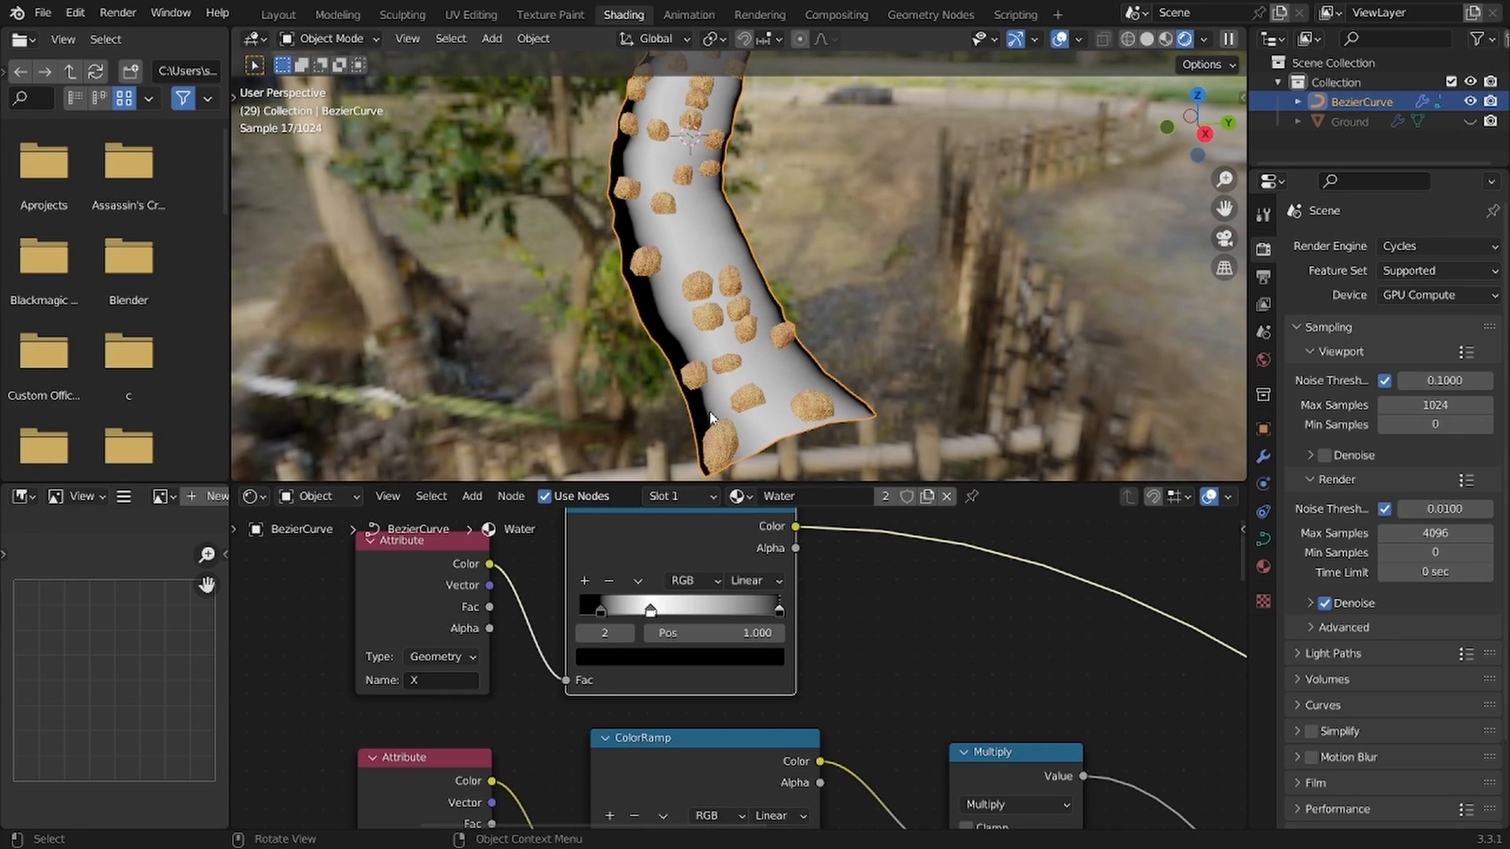
pyautogui.moveTo(778, 610); pyautogui.dragTo(741, 612)
pyautogui.scroll(1, 659, 291)
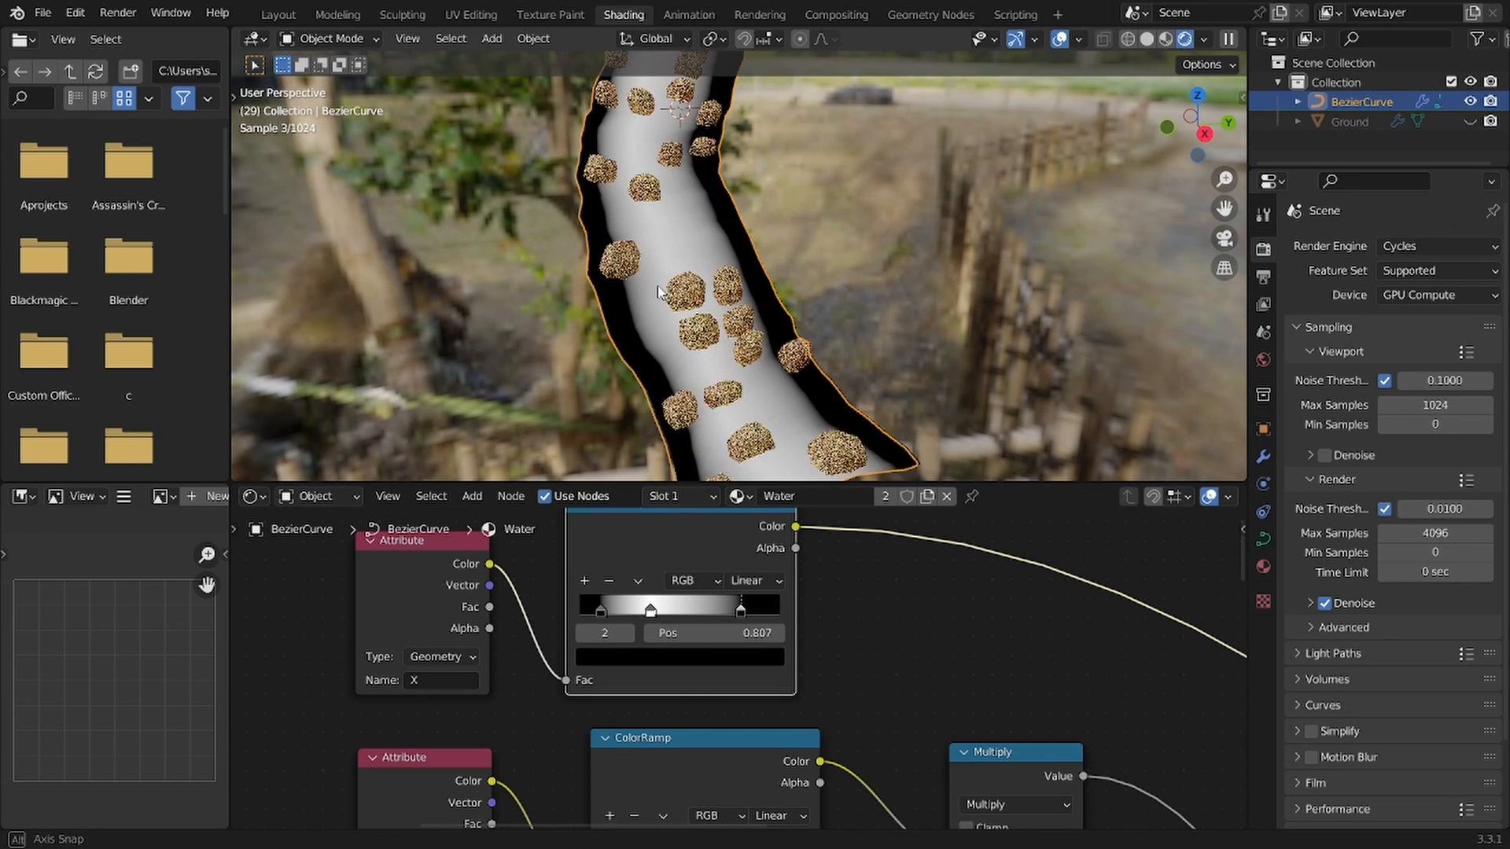
pyautogui.scroll(-1, 659, 291)
# Step: Add a second white stop at 0.671 to the X ColorRamp and move the first white stop closer to the black one
pyautogui.keyDown('ctrl'); pyautogui.click(709, 610); pyautogui.keyUp('ctrl')
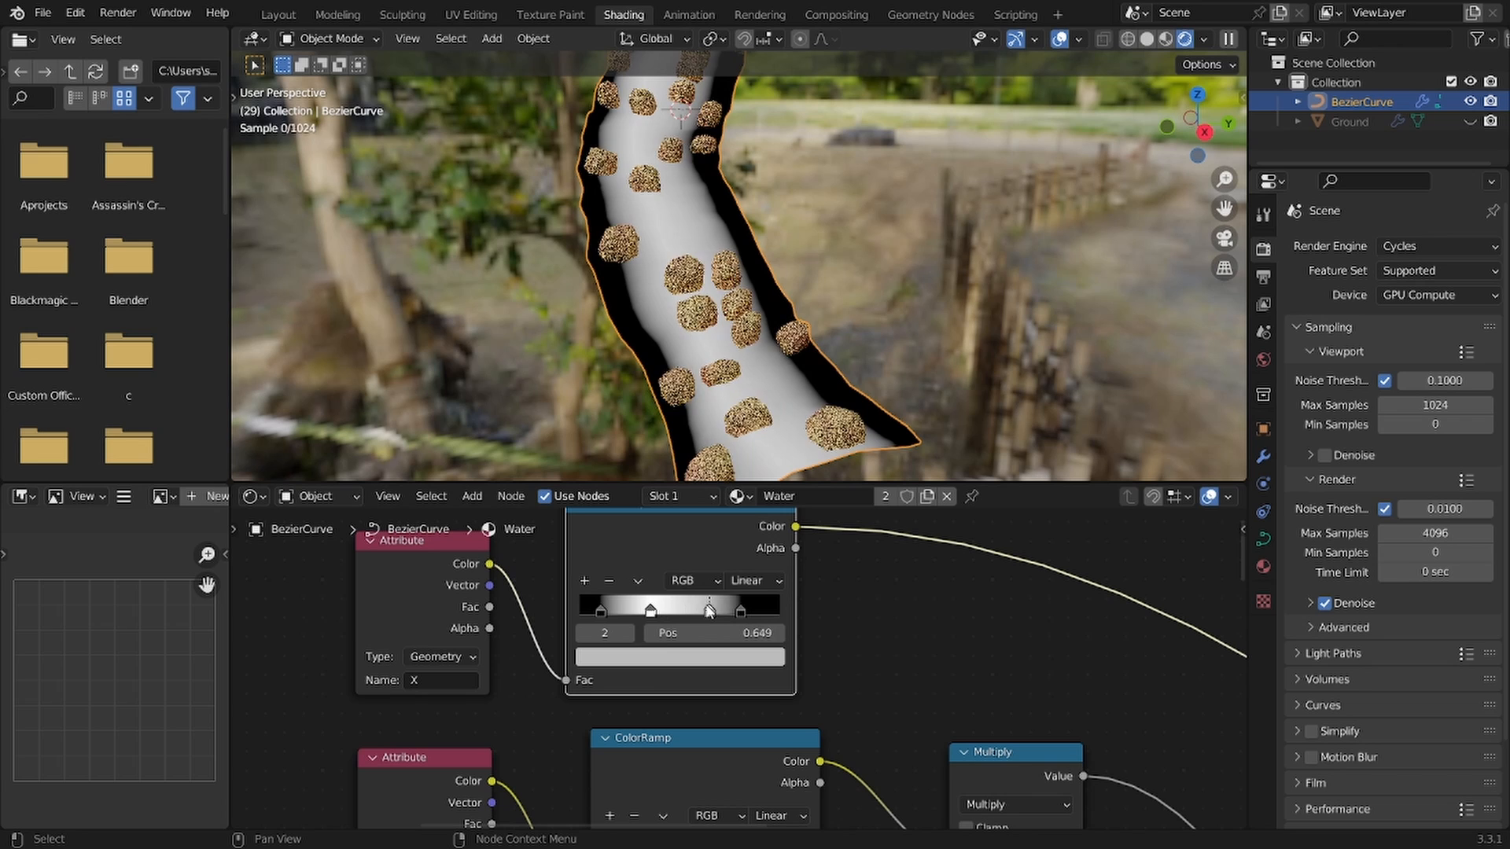
pyautogui.click(699, 657)
pyautogui.moveTo(706, 605); pyautogui.dragTo(638, 619)
pyautogui.click(600, 608)
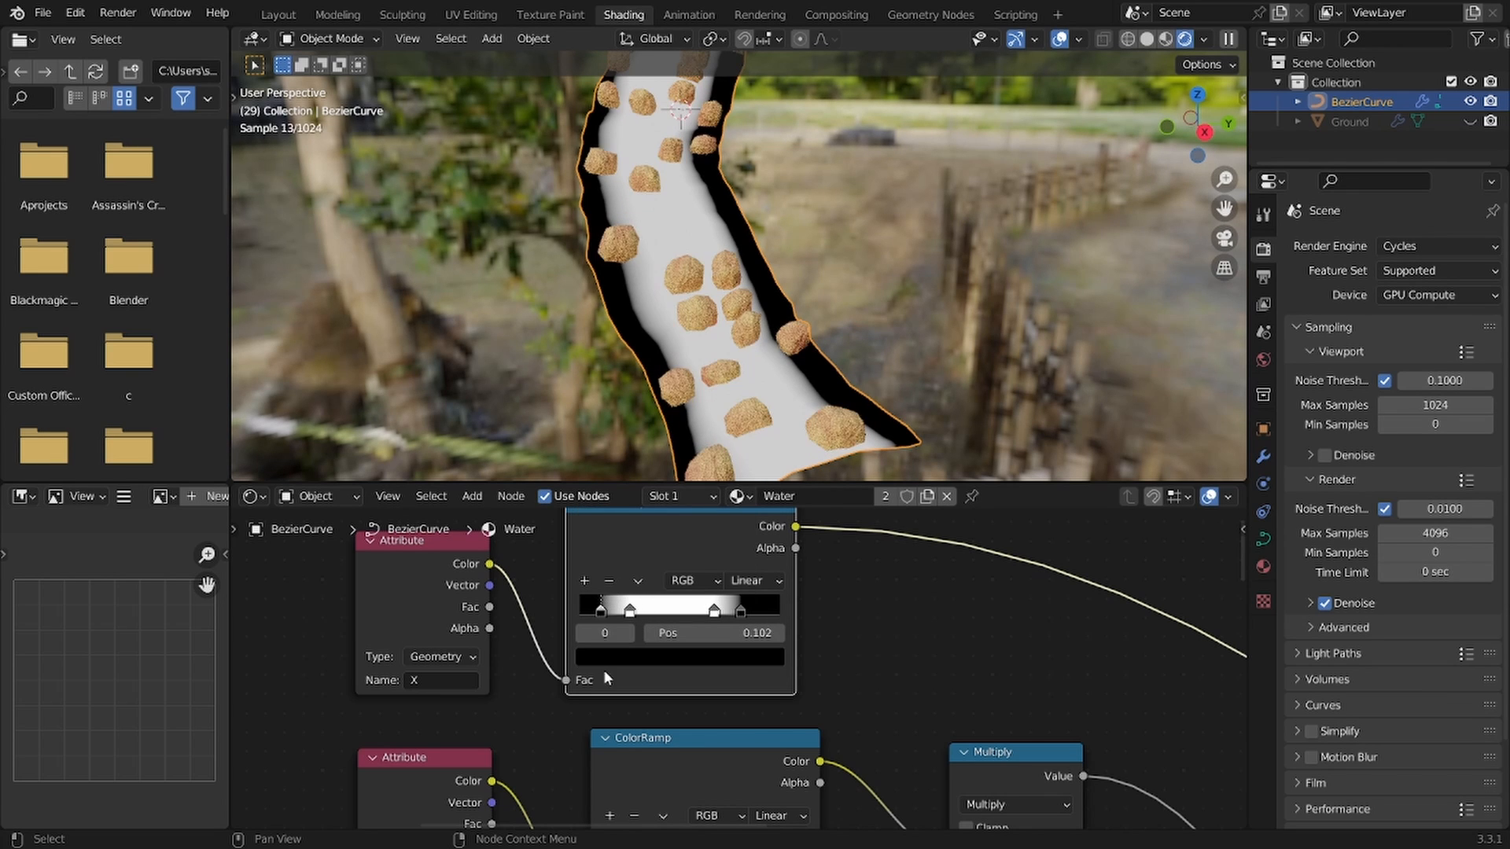
# Step: Invert the X ColorRamp by making the two outer stops white and the two inner stops black, and save the file
pyautogui.scroll(2, 611, 664)
pyautogui.scroll(-5, 796, 571)
pyautogui.scroll(6, 644, 643)
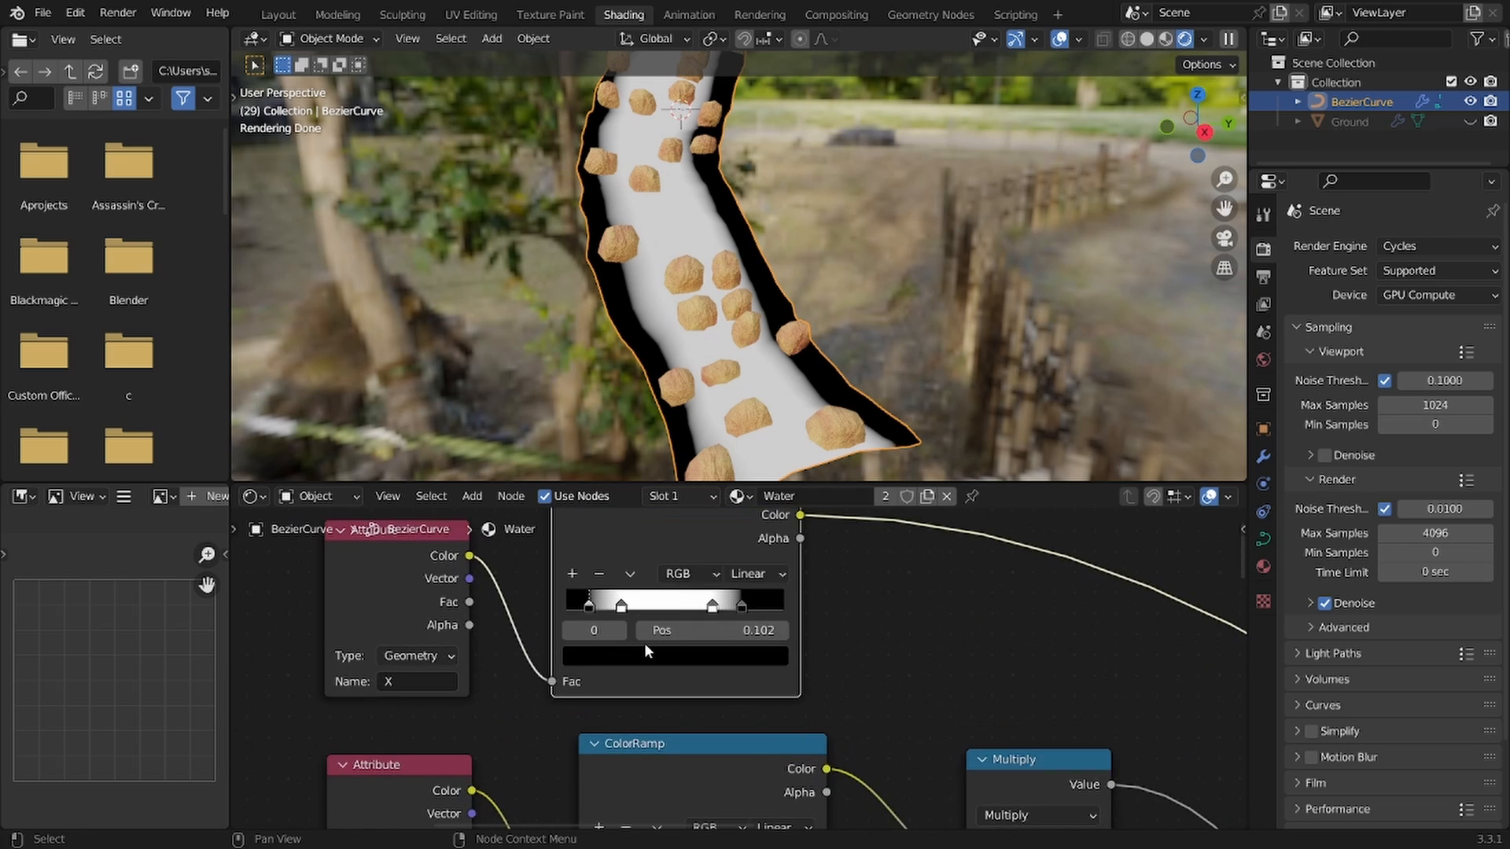
pyautogui.scroll(-6, 644, 644)
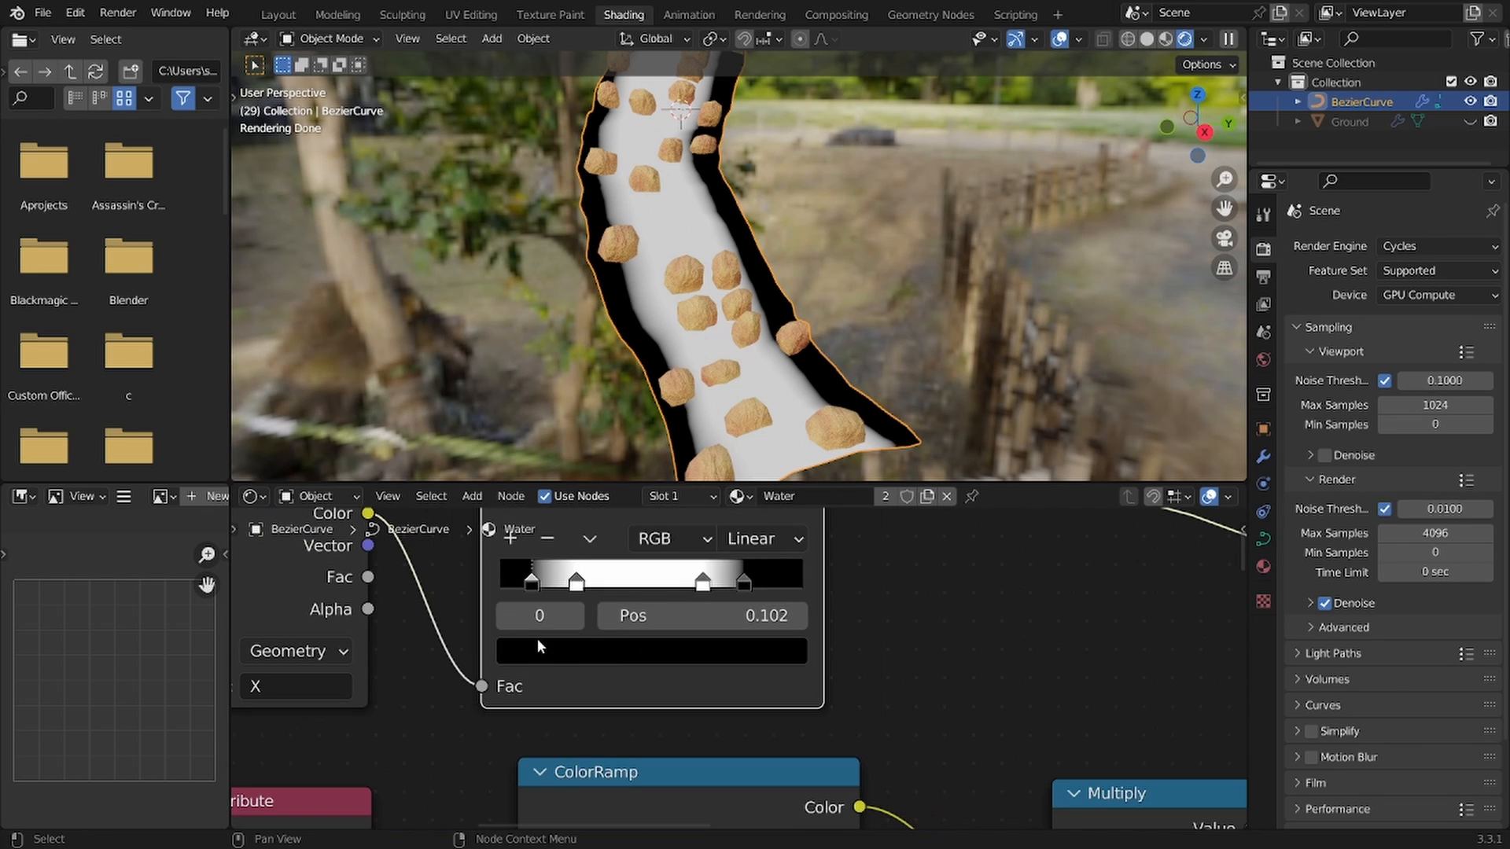
pyautogui.click(535, 637)
pyautogui.scroll(18, 535, 636)
pyautogui.hotkey('ctrl', 's')
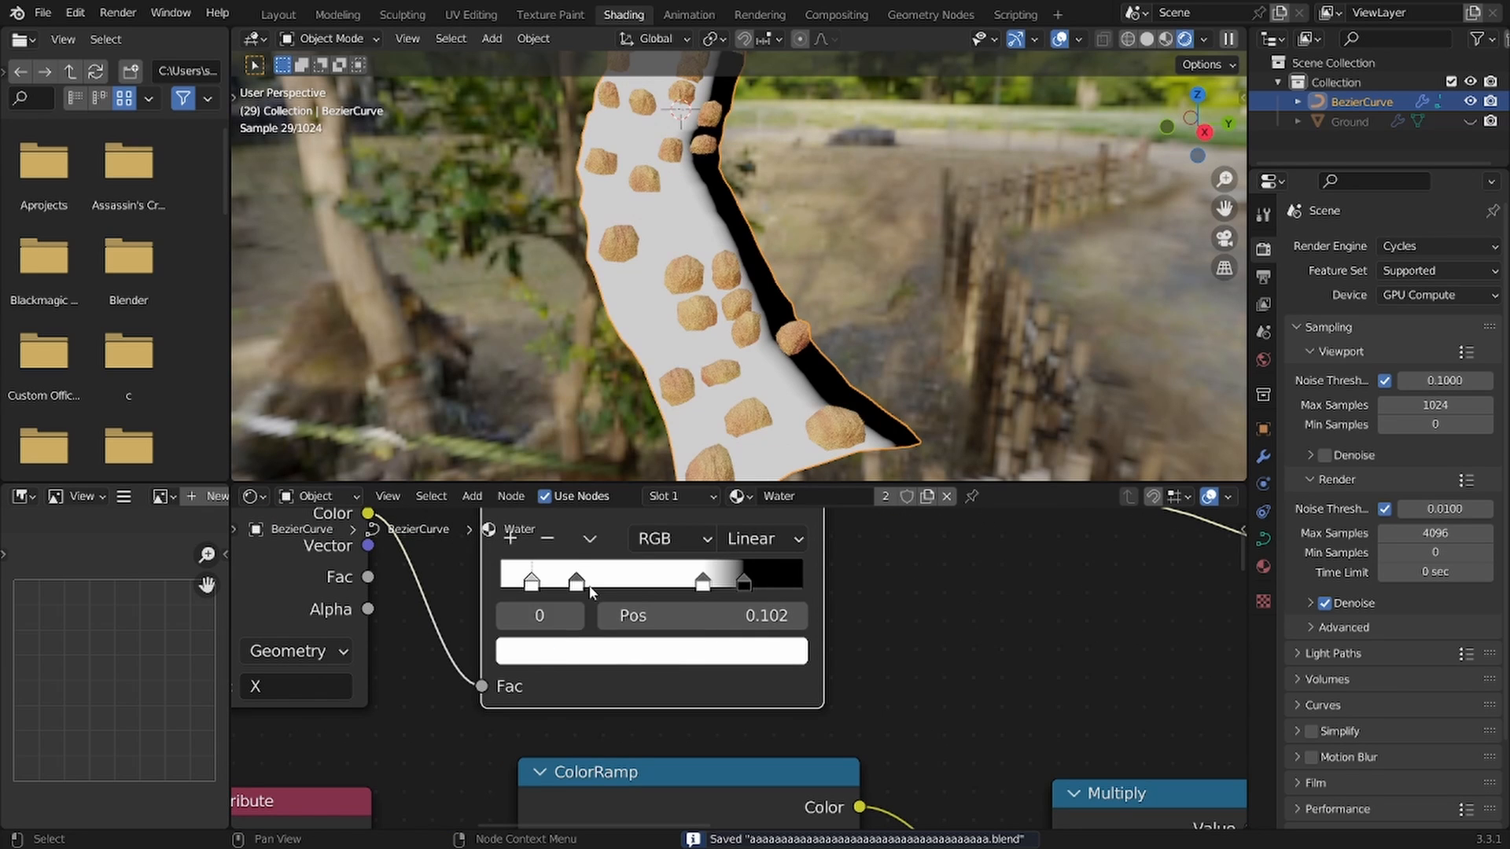
pyautogui.click(576, 591)
pyautogui.click(555, 653)
pyautogui.click(707, 592)
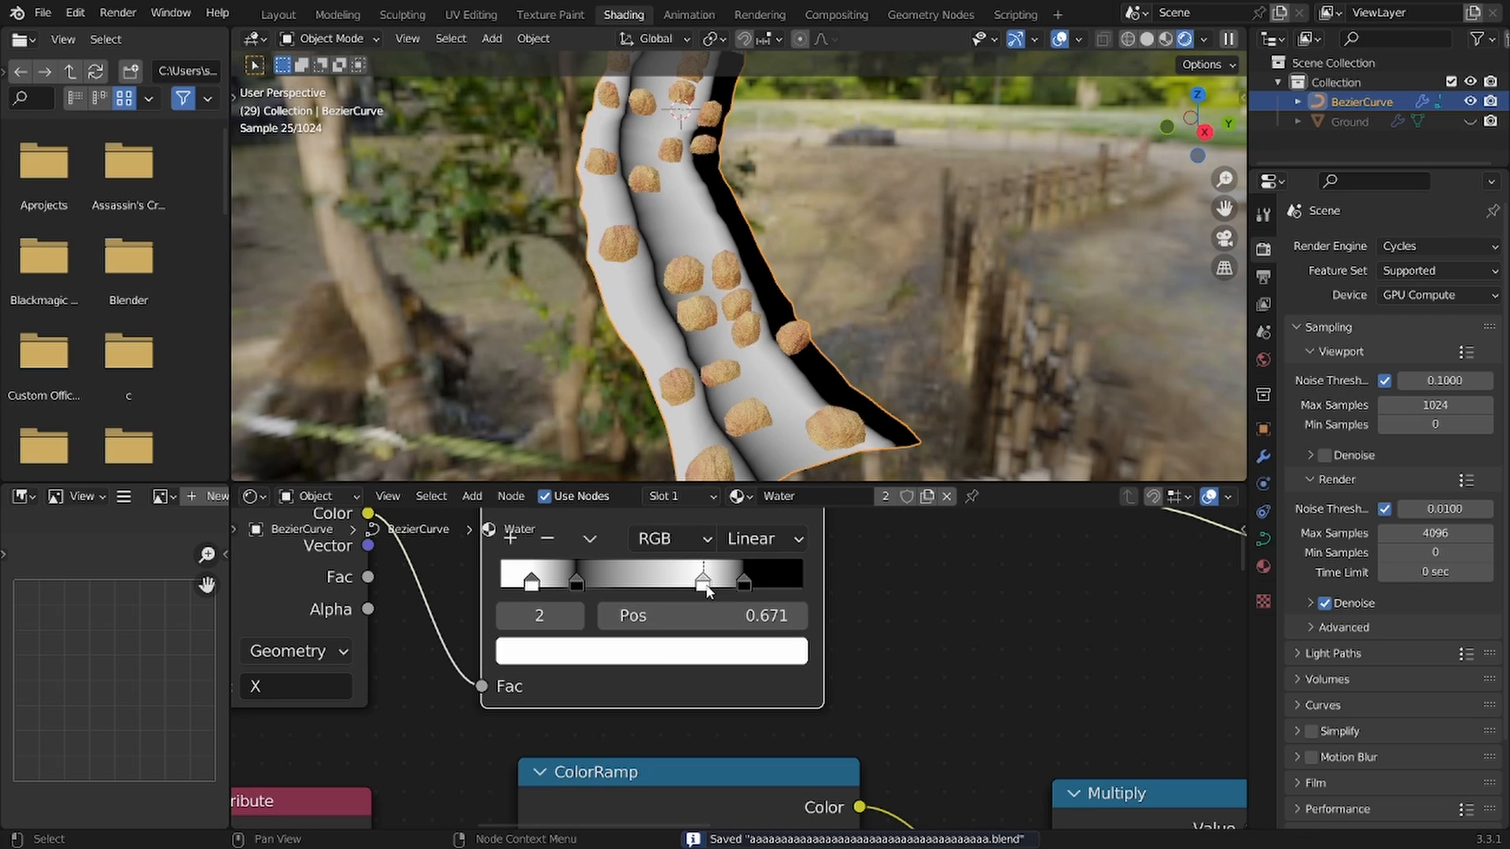
pyautogui.click(659, 662)
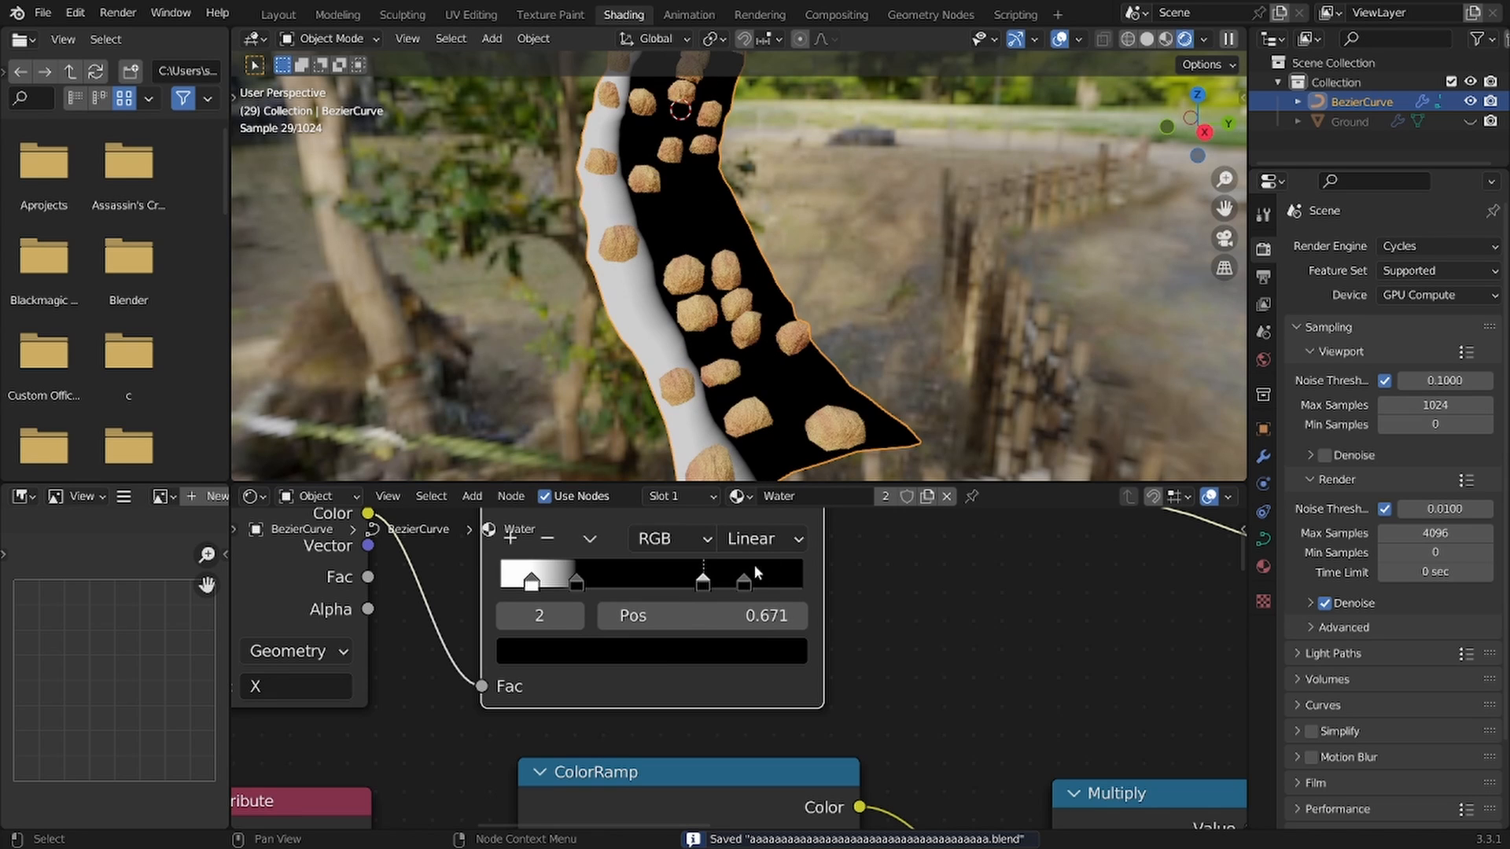
pyautogui.click(749, 591)
pyautogui.click(716, 657)
pyautogui.scroll(19, 722, 637)
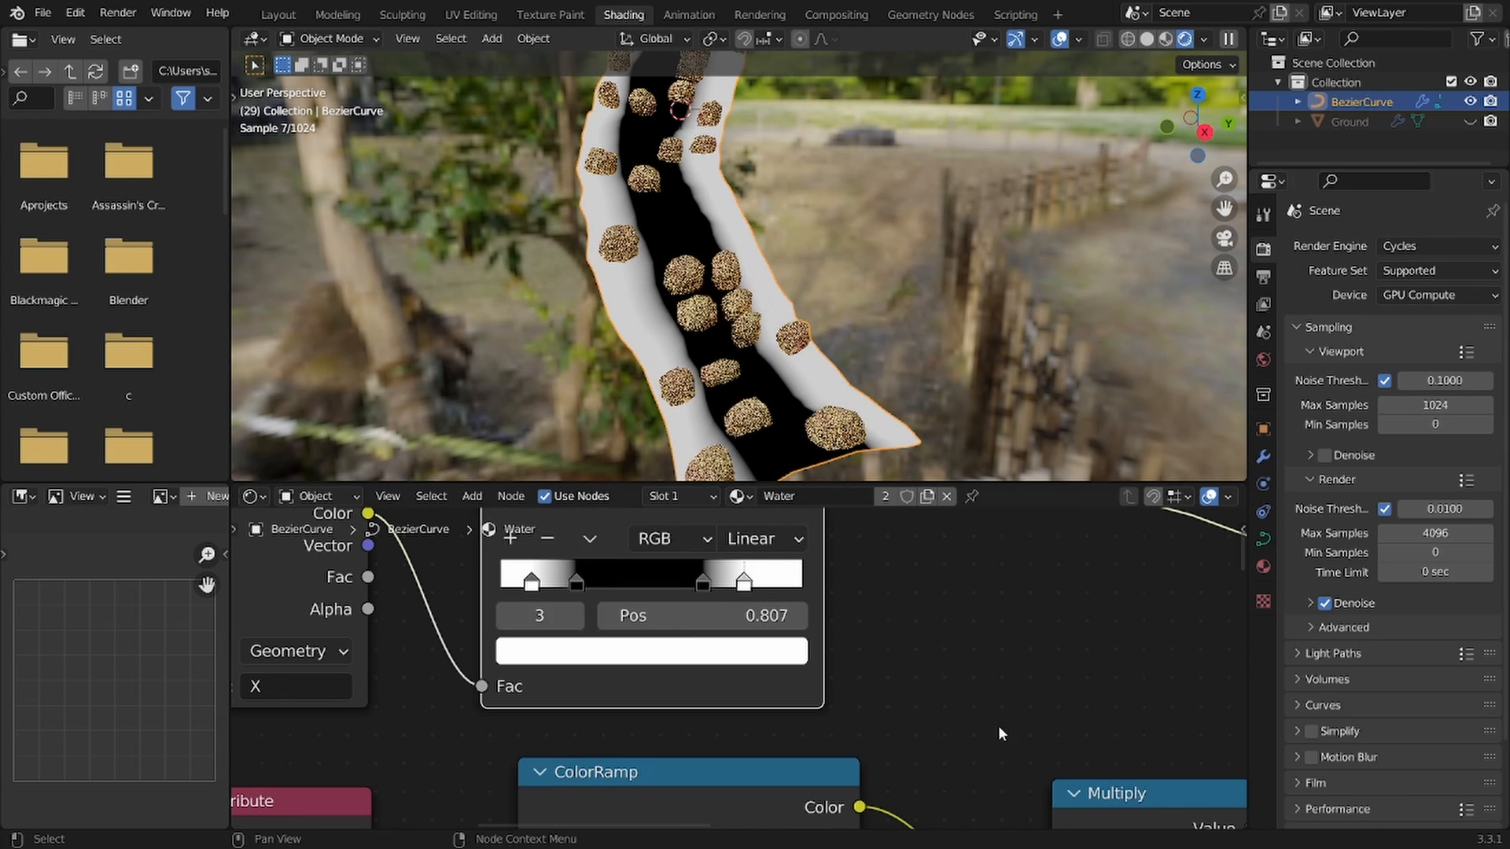
# Step: Add a Separate Color node fed by the Color output of the duplicated Noise Texture
pyautogui.scroll(-15, 997, 725)
pyautogui.moveTo(714, 745); pyautogui.dragTo(670, 632, button='middle')
pyautogui.moveTo(663, 733); pyautogui.dragTo(686, 646, button='middle')
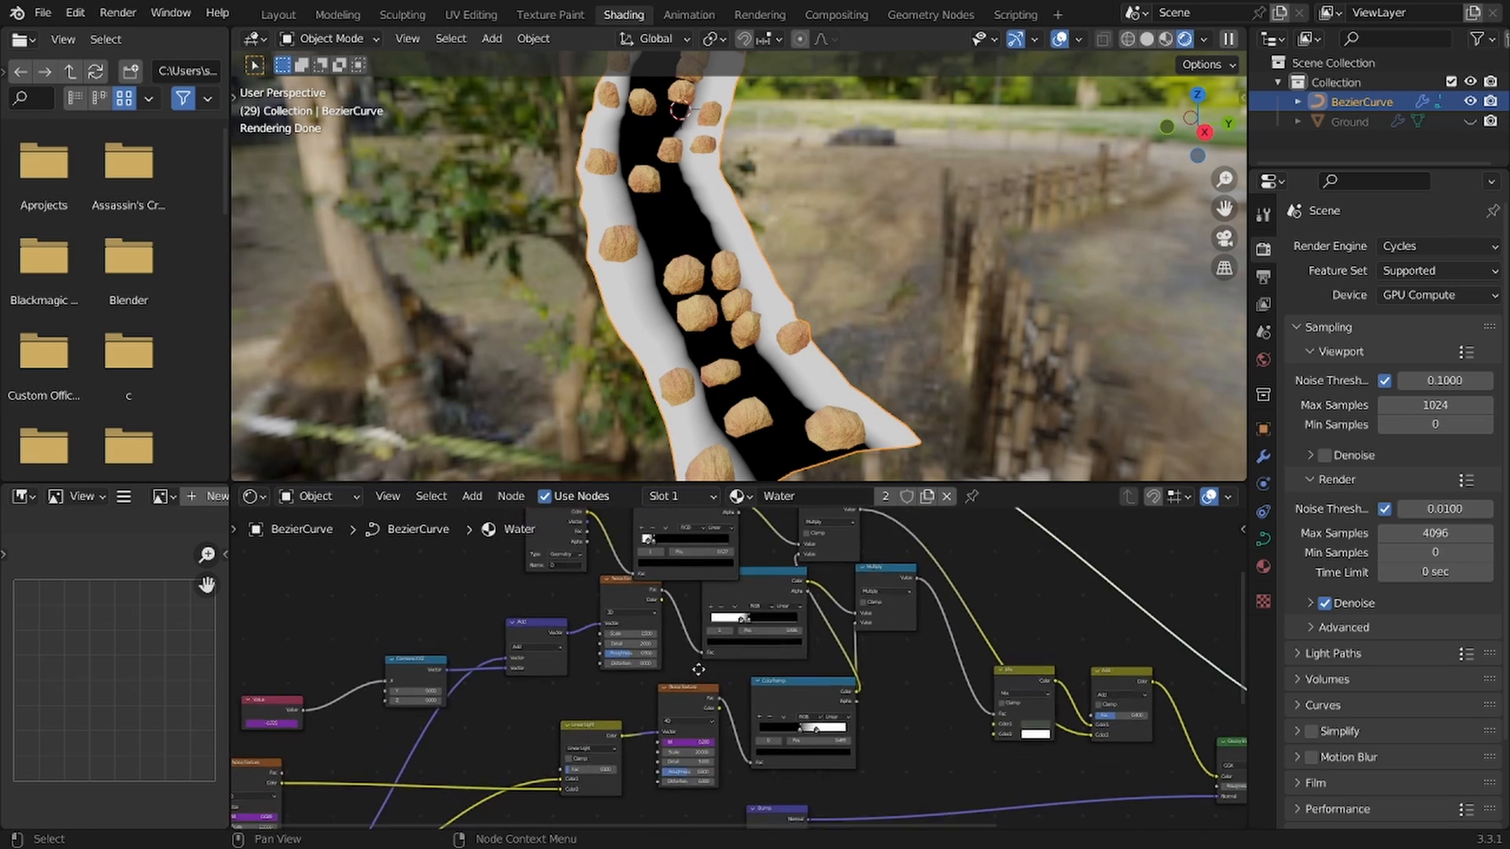
pyautogui.scroll(3, 798, 658)
pyautogui.moveTo(800, 659); pyautogui.dragTo(701, 714, button='middle')
pyautogui.scroll(-2, 761, 645)
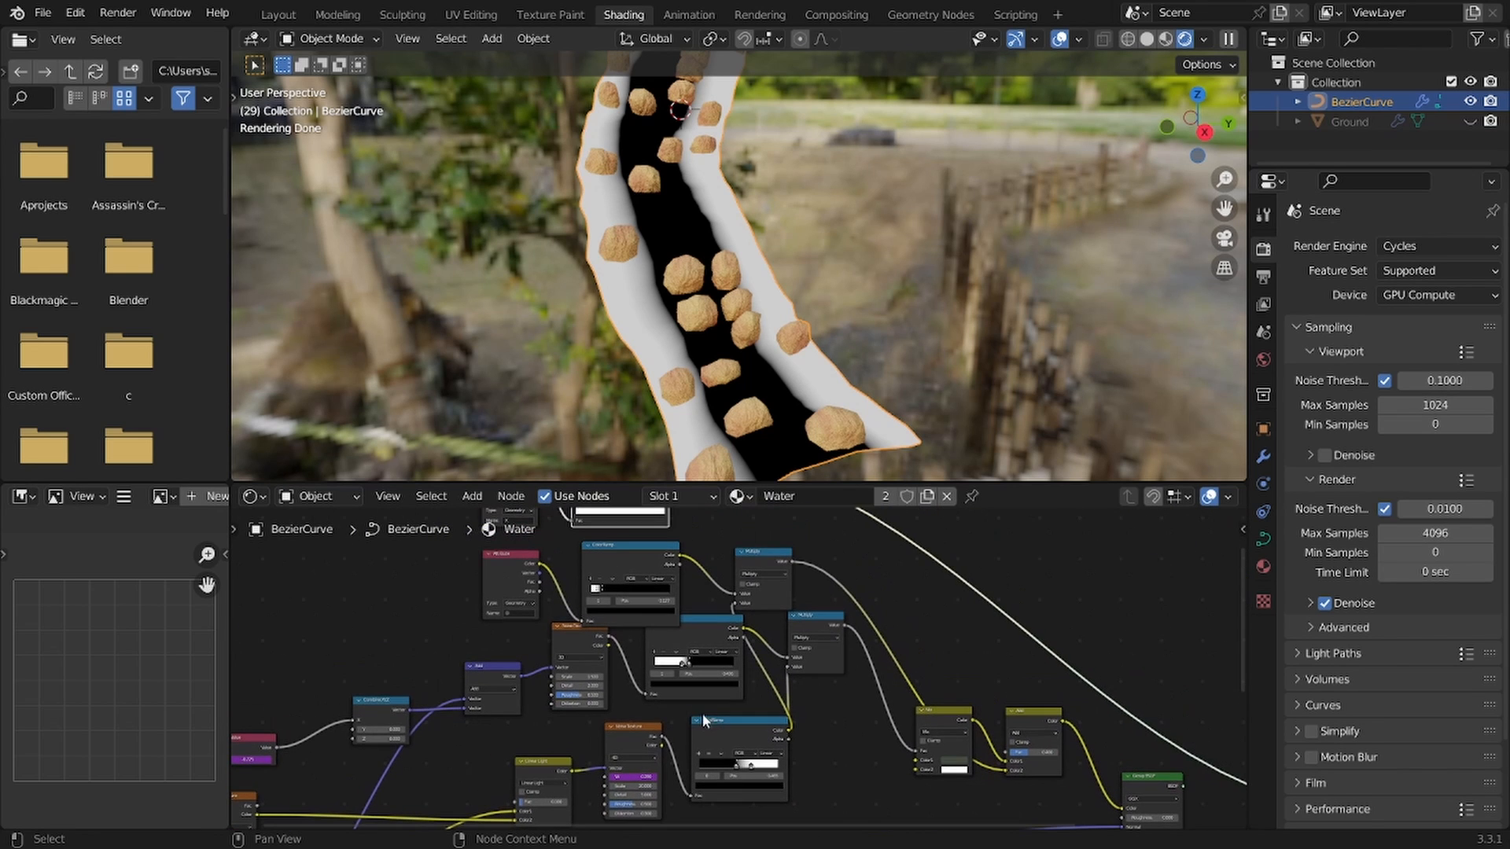
pyautogui.moveTo(660, 745); pyautogui.dragTo(796, 706)
pyautogui.write('sepe')
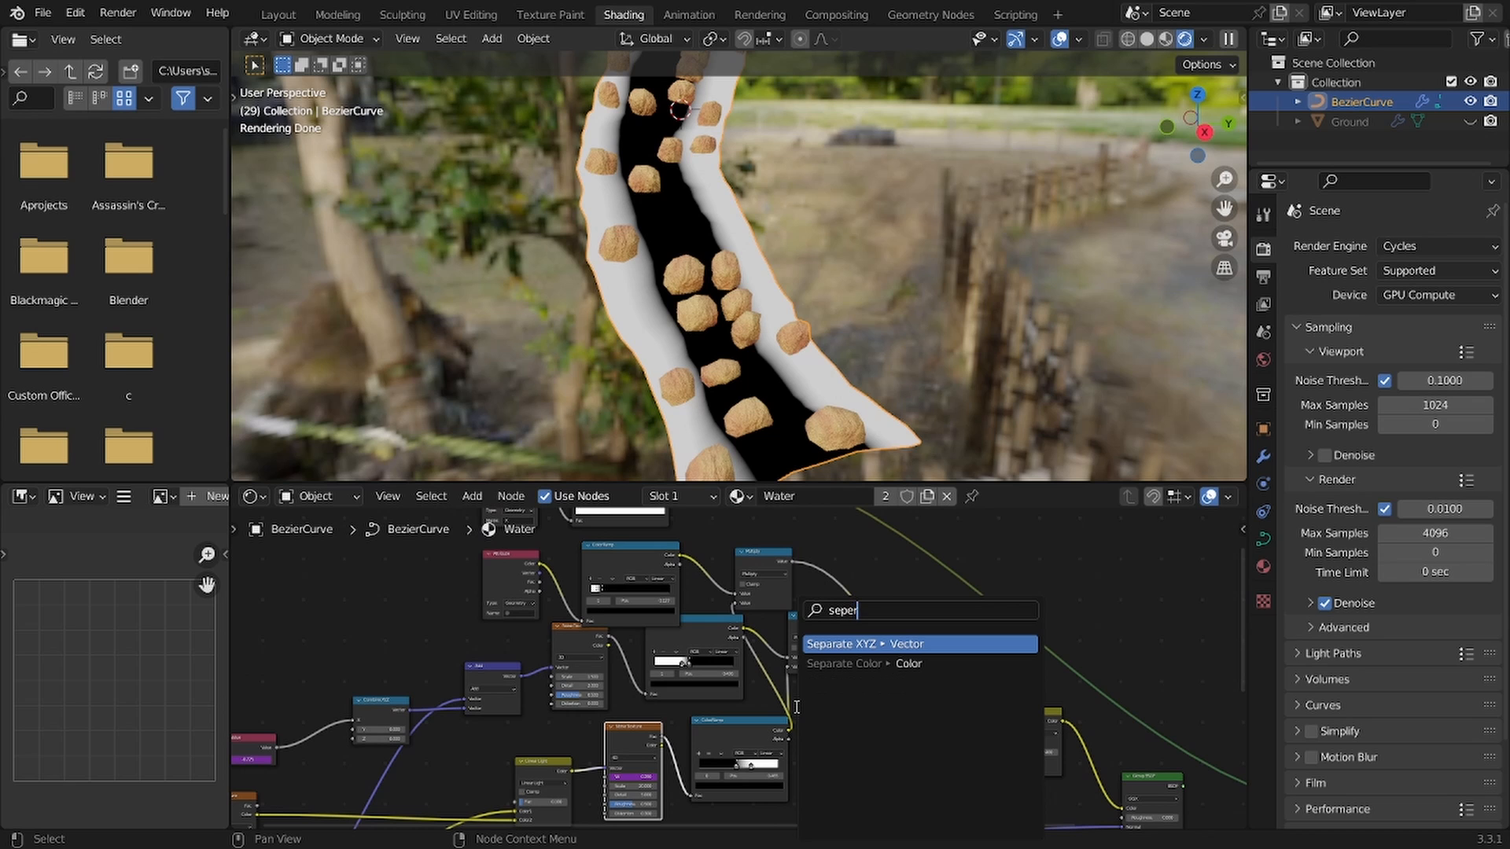
pyautogui.write('r')
pyautogui.click(865, 663)
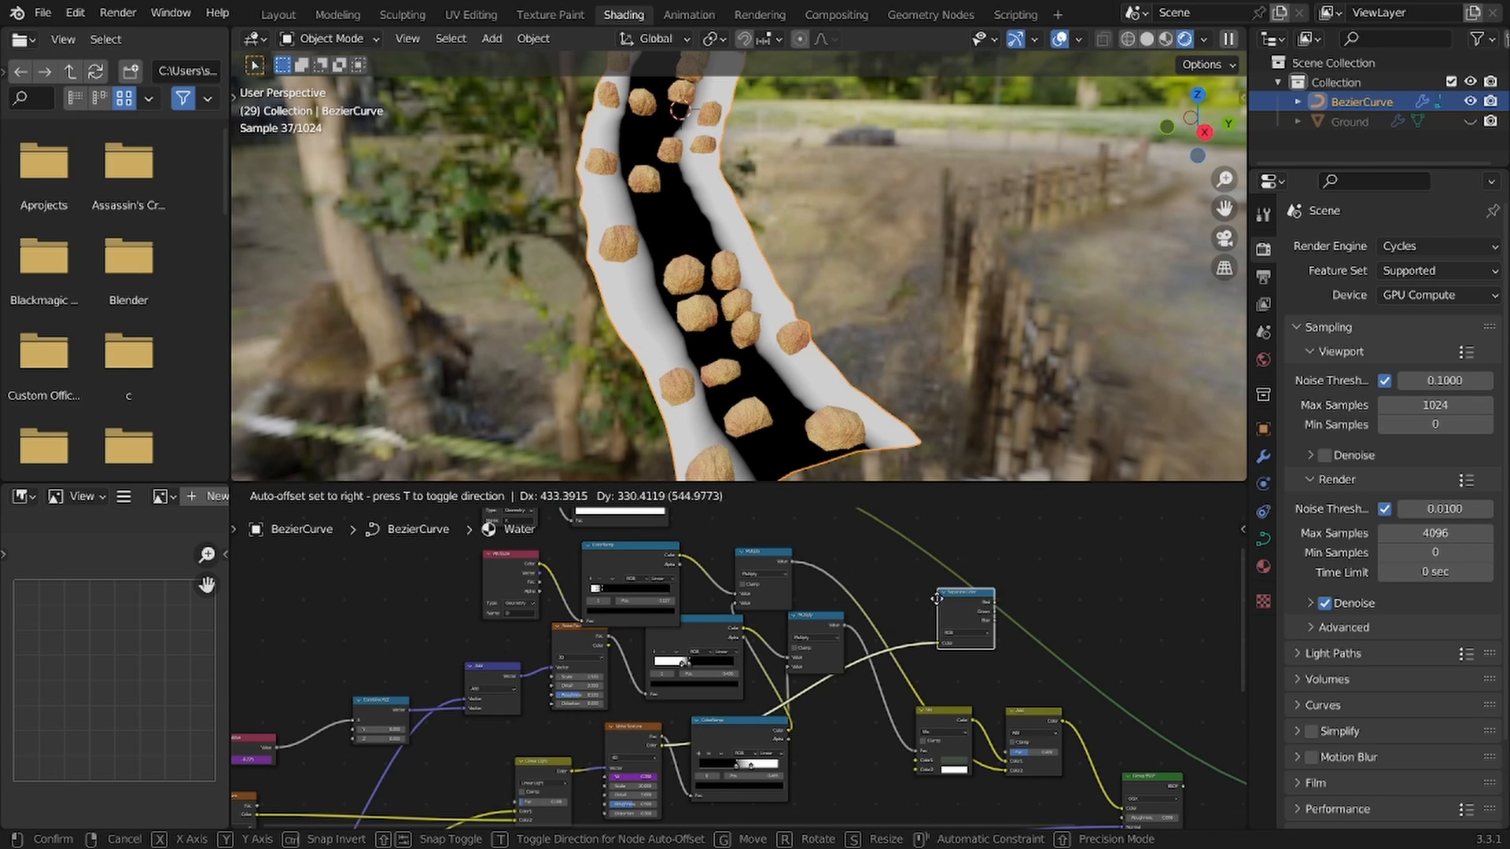
pyautogui.click(964, 591)
# Step: Set the Separate Color node to HSV mode and preview its Saturation output on the river
pyautogui.scroll(5, 654, 654)
pyautogui.click(497, 735)
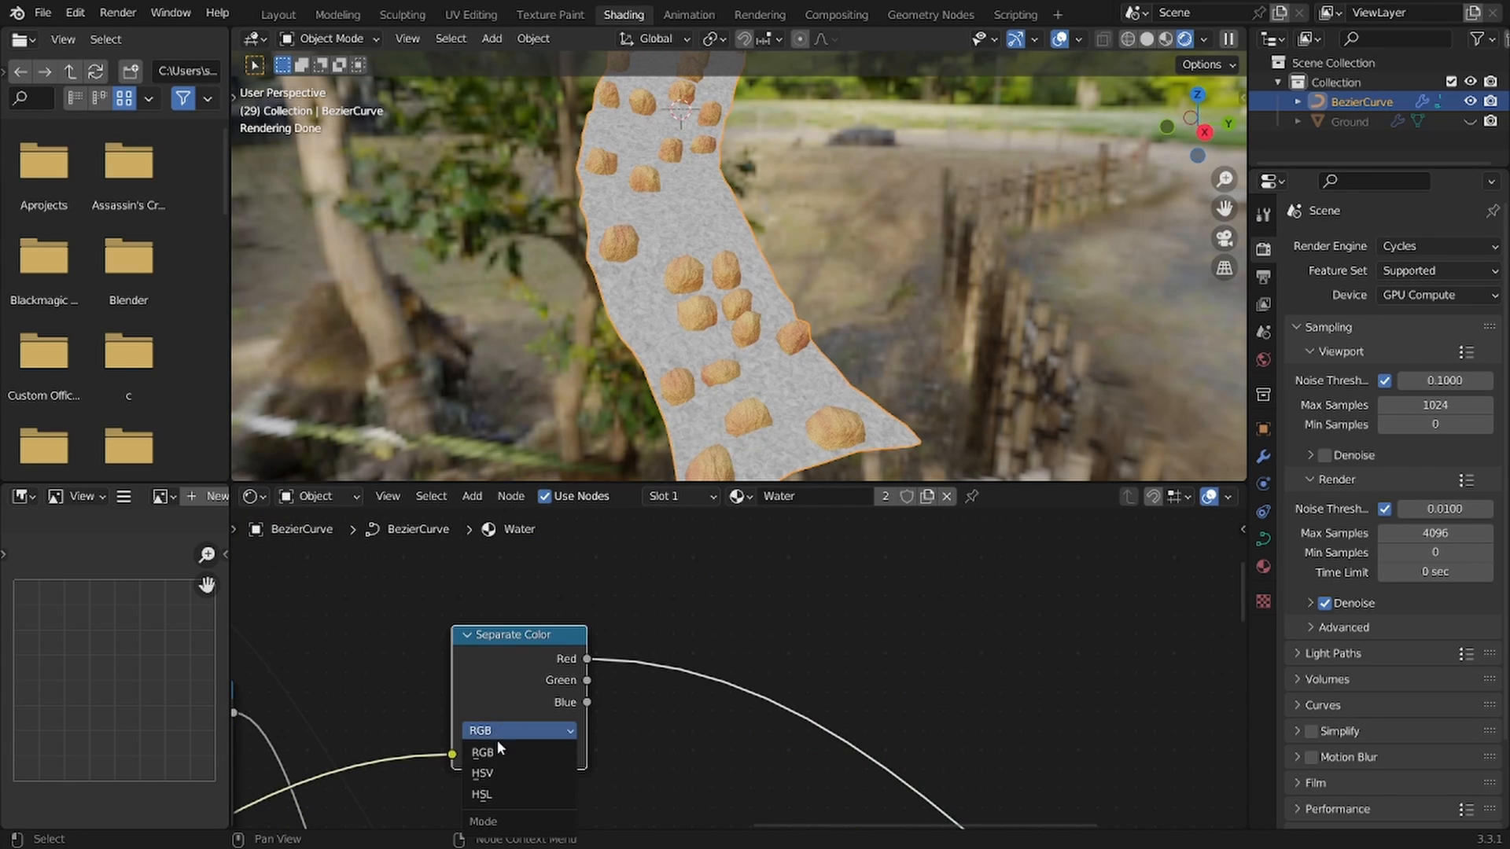
pyautogui.click(492, 771)
pyautogui.keyDown('ctrl'); pyautogui.moveTo(587, 659); pyautogui.dragTo(587, 680); pyautogui.keyUp('ctrl')
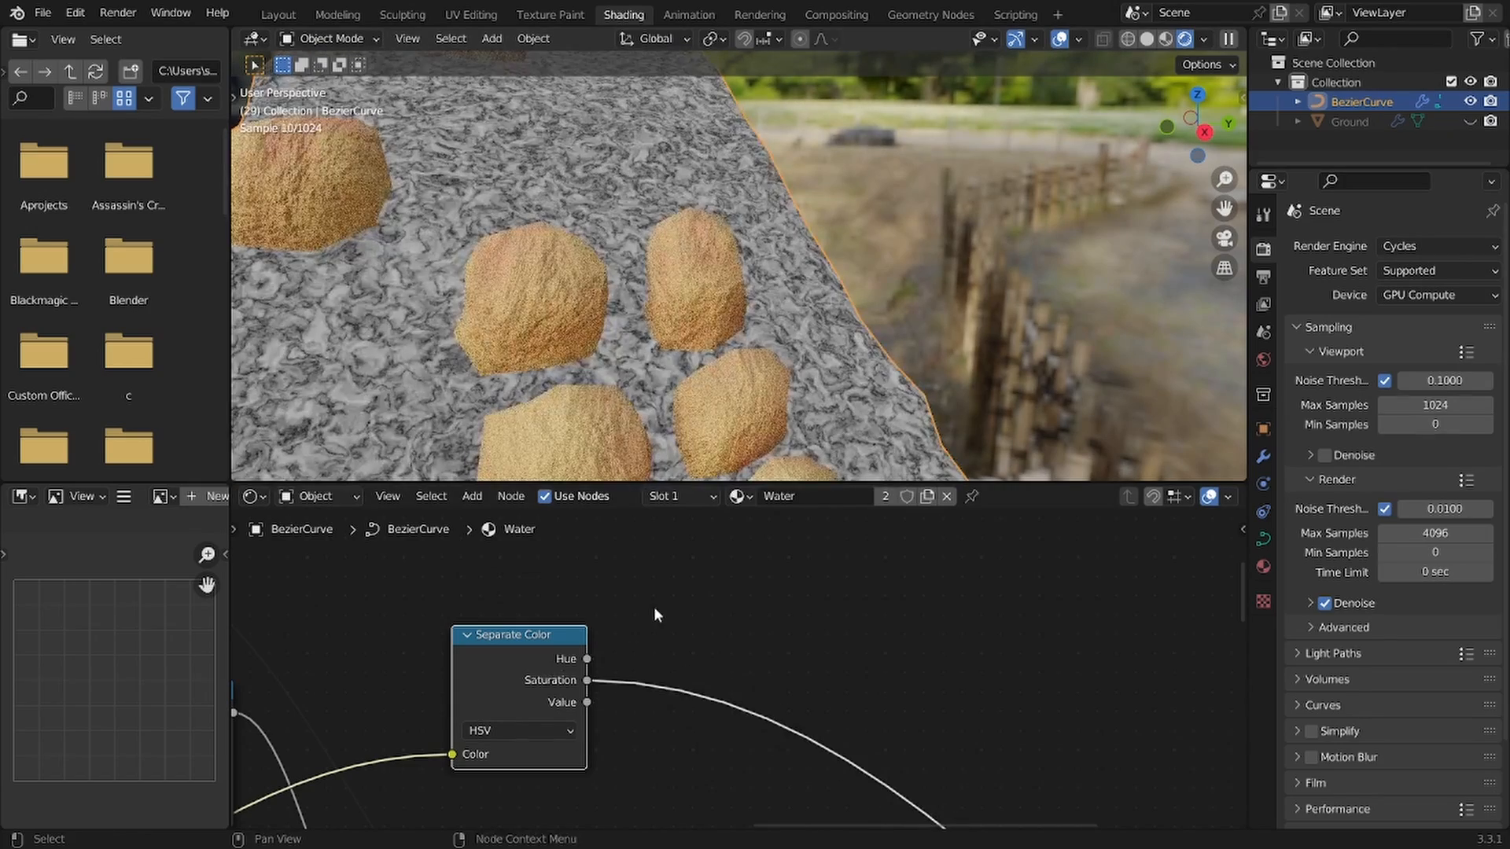
# Step: Add a ColorRamp on the Saturation output with the black stop at 0.240 and the white stop close after it, and save the file
pyautogui.moveTo(586, 681); pyautogui.dragTo(657, 684)
pyautogui.write('c')
pyautogui.click(693, 663)
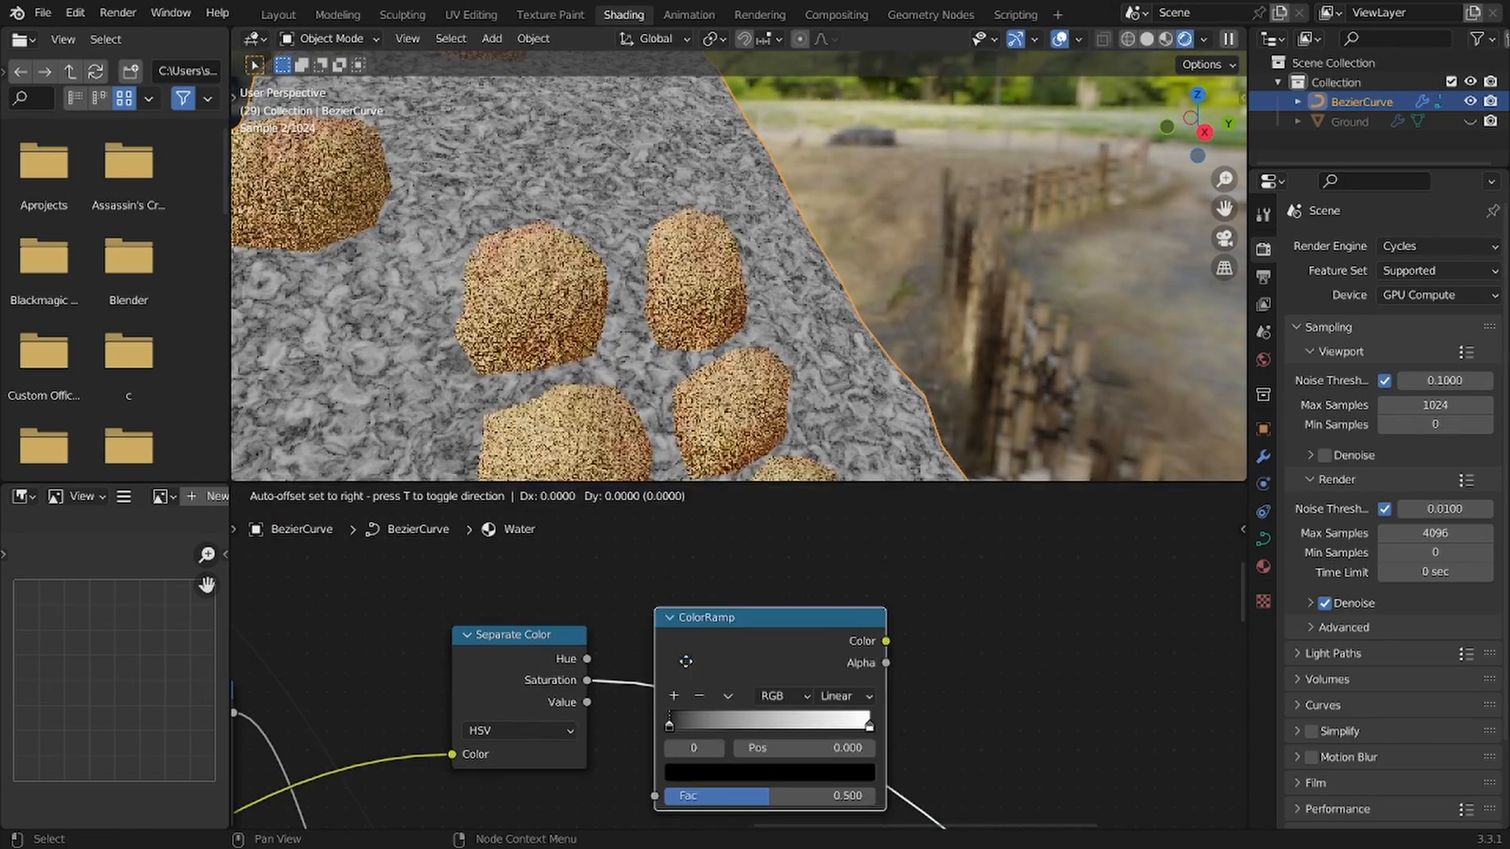
pyautogui.moveTo(690, 728); pyautogui.dragTo(744, 729)
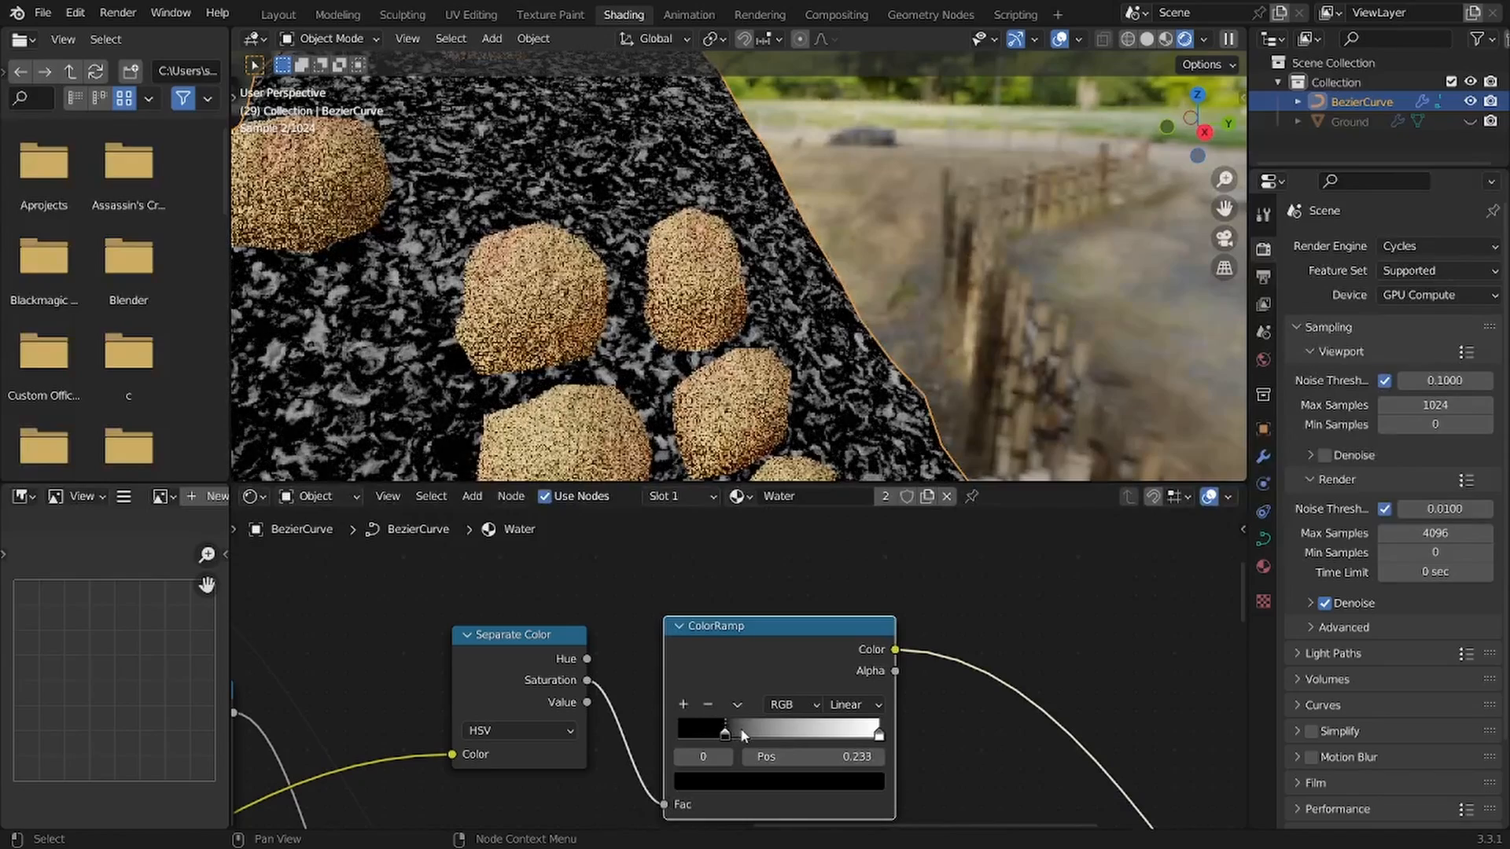
pyautogui.moveTo(879, 733); pyautogui.dragTo(742, 735)
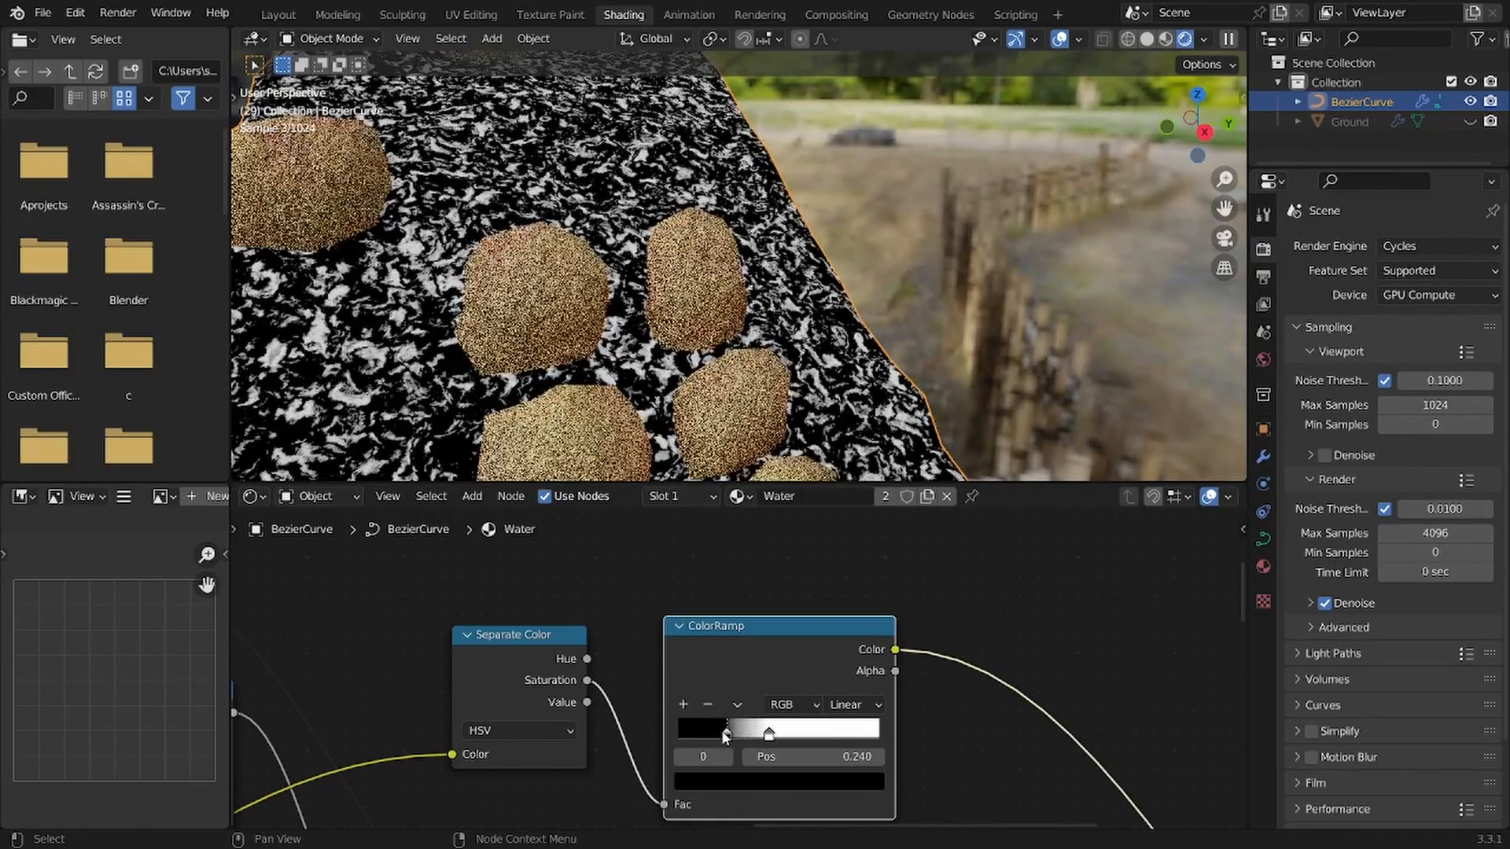
pyautogui.scroll(-5, 945, 726)
pyautogui.hotkey('ctrl', 's')
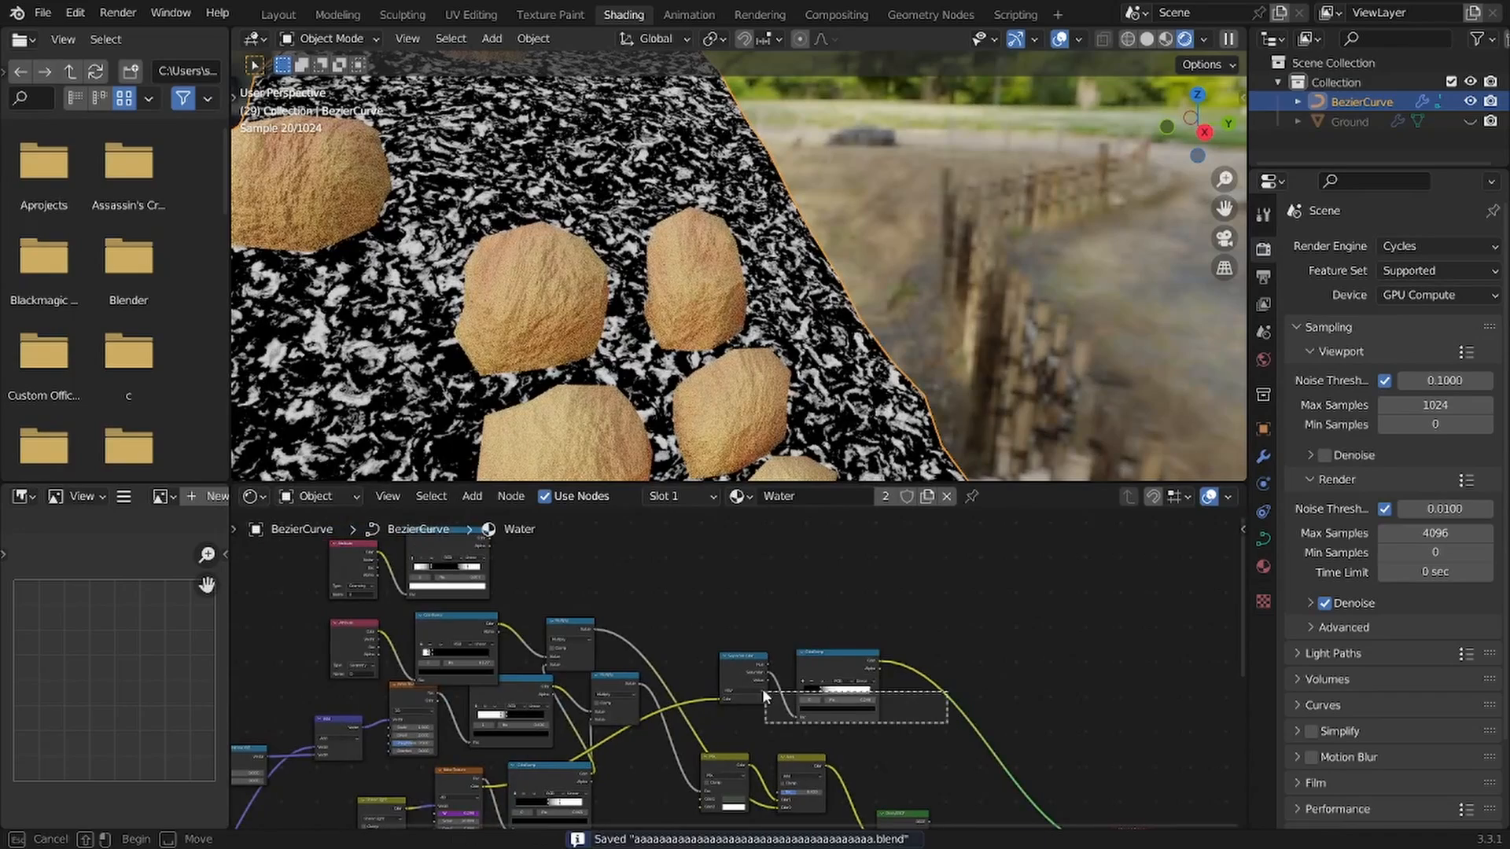
# Step: Move the Separate Color and its ColorRamp beside the X Attribute node and combine both ramps in a Multiply Math node
pyautogui.scroll(4, 559, 728)
pyautogui.scroll(1, 560, 727)
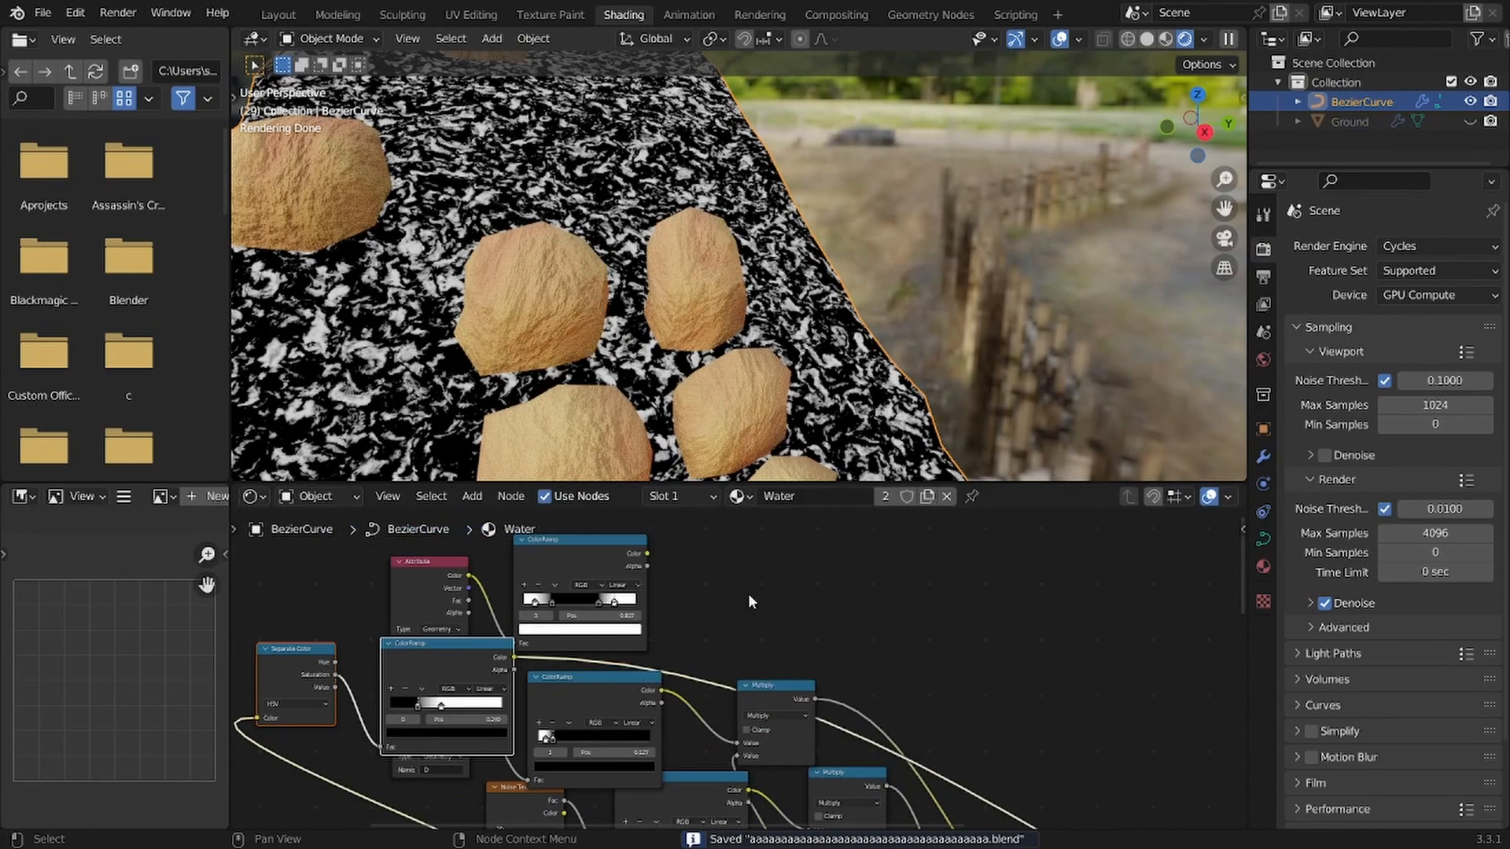
pyautogui.hotkey('shift', 'a')
pyautogui.click(748, 593)
pyautogui.write('ma')
pyautogui.press('Return')
pyautogui.click(732, 637)
pyautogui.click(733, 641)
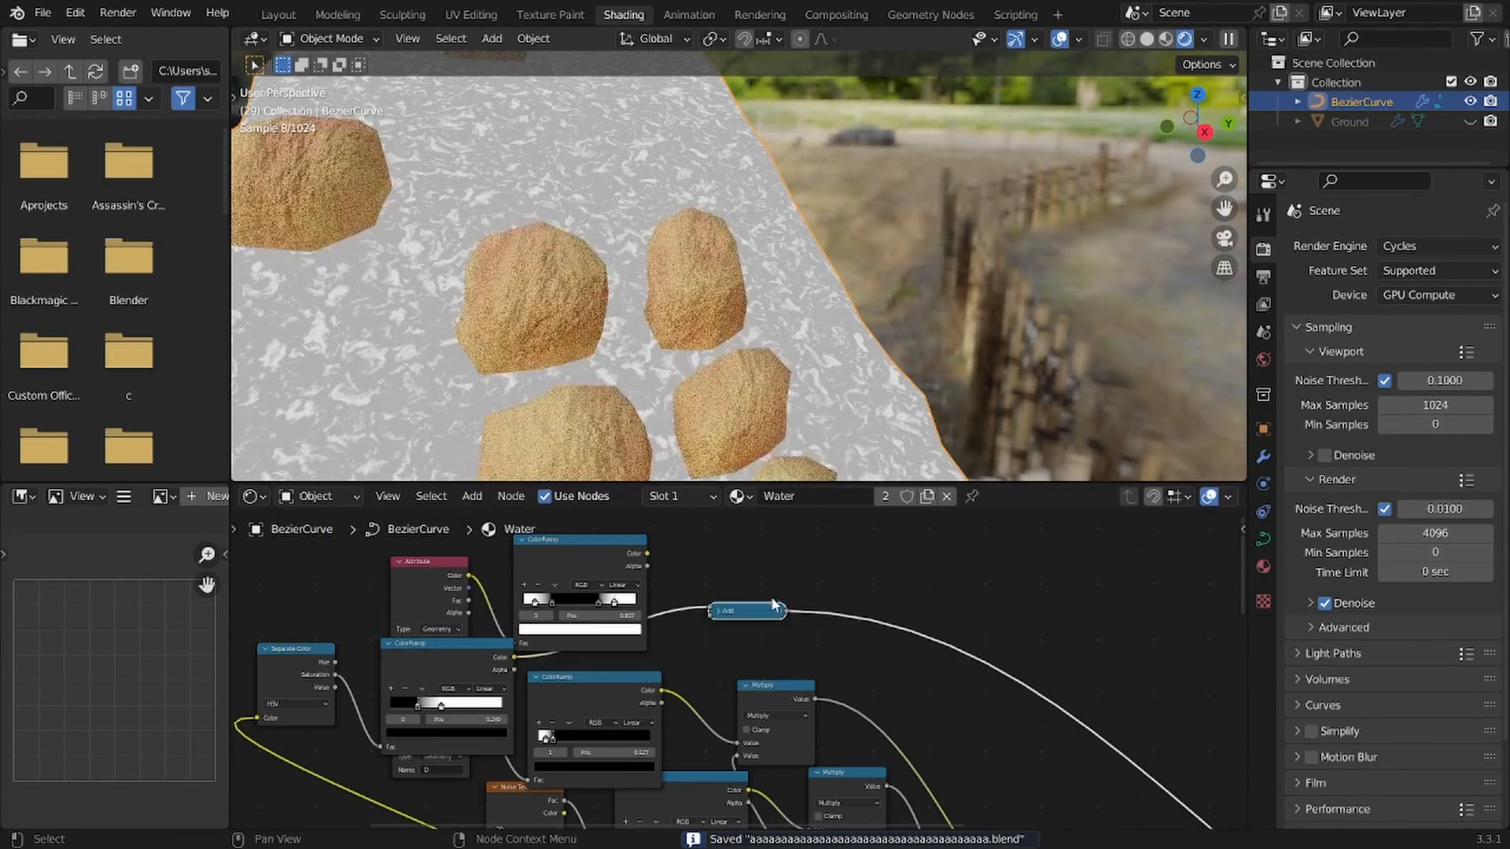
pyautogui.click(725, 640)
pyautogui.click(731, 696)
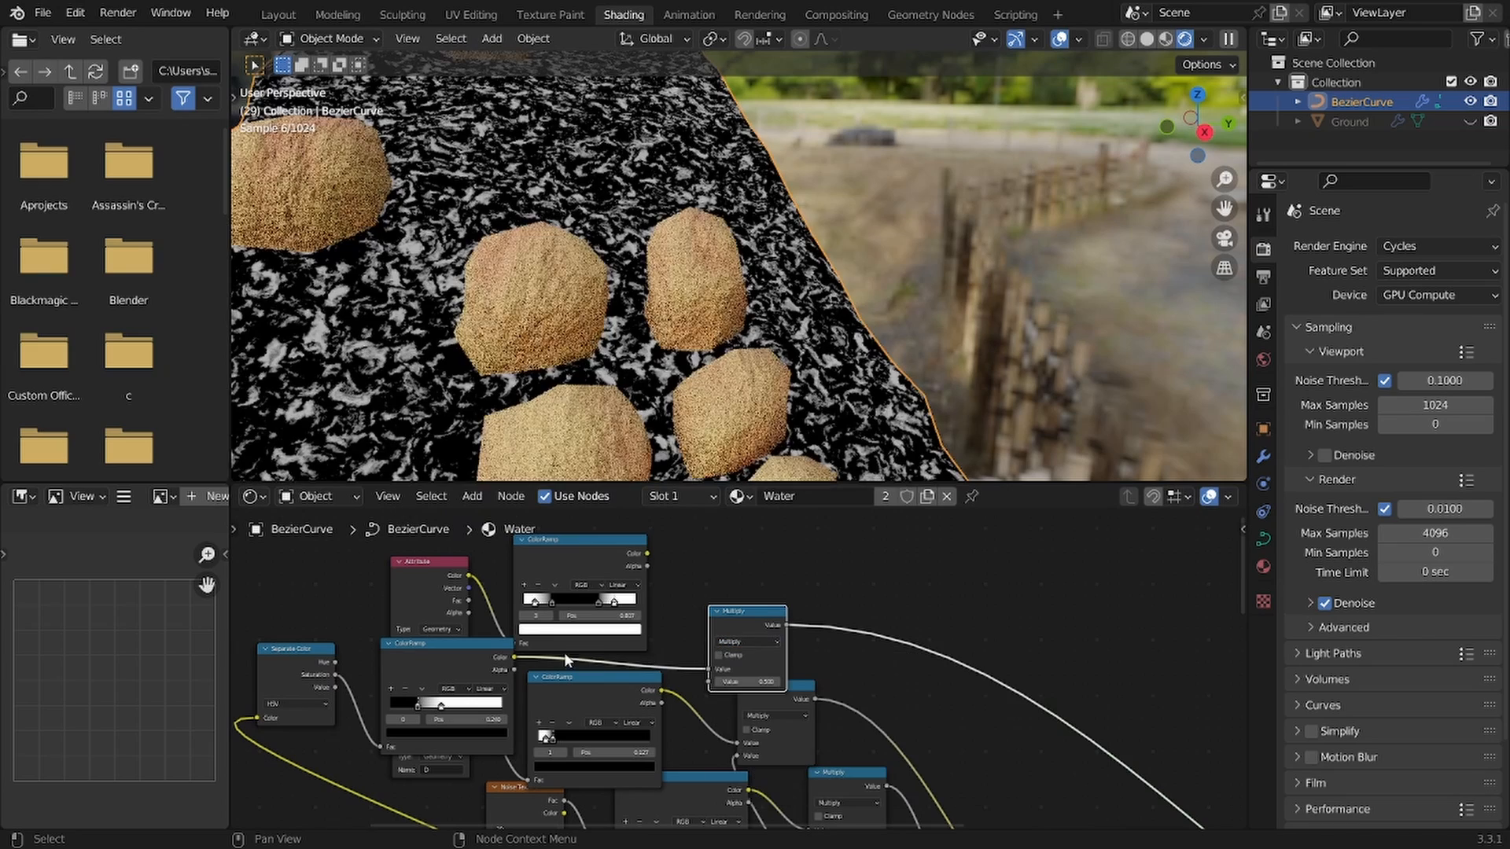
pyautogui.moveTo(647, 566); pyautogui.dragTo(706, 669)
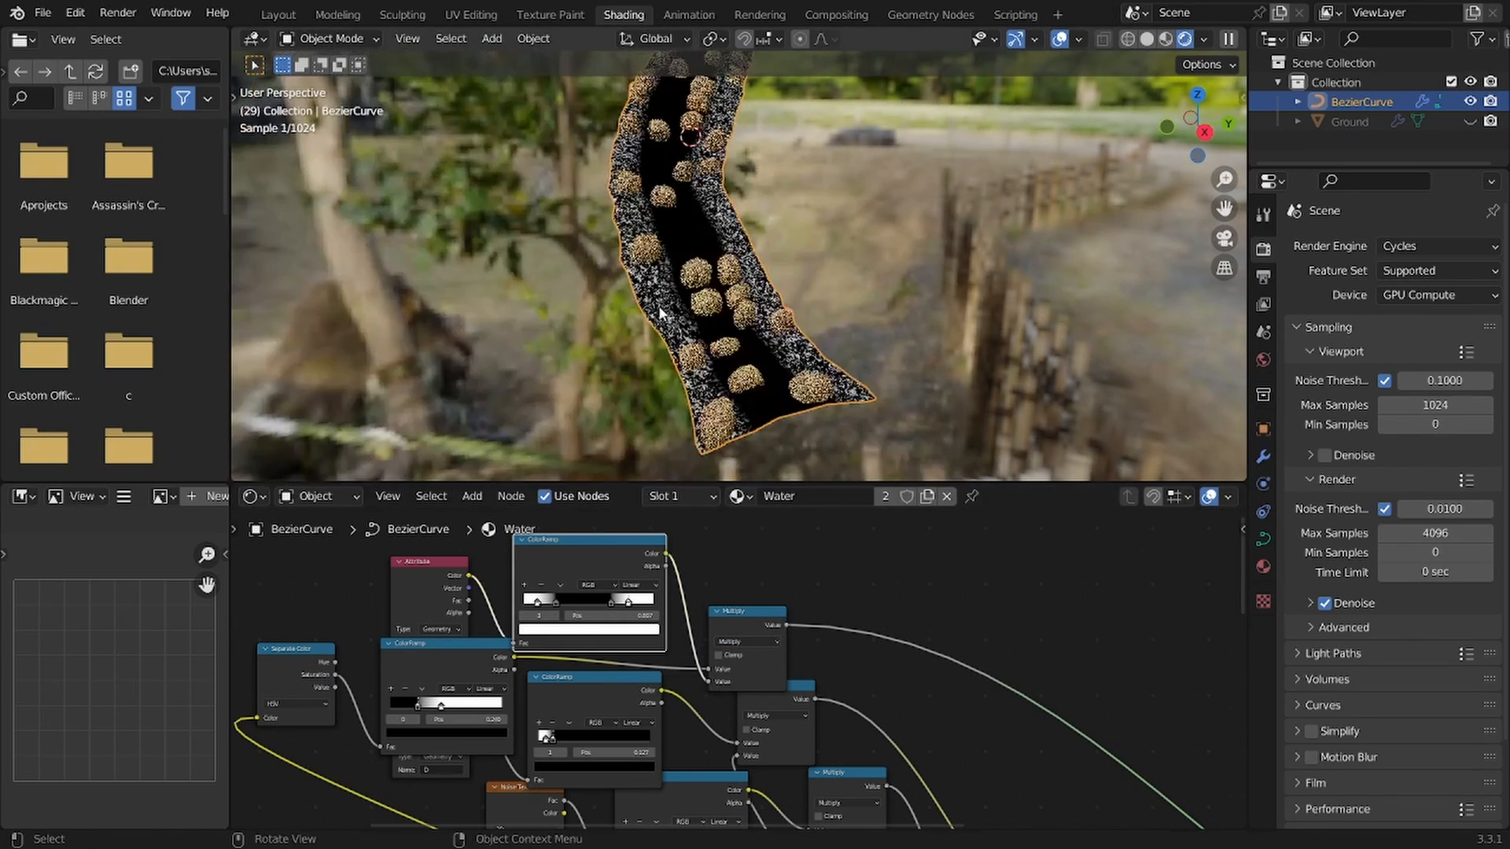
# Step: Adjust the X ColorRamp stops to reshape the foam bands along the river banks, and save the file
pyautogui.scroll(2, 615, 608)
pyautogui.moveTo(596, 591); pyautogui.dragTo(678, 660, button='middle')
pyautogui.scroll(3, 681, 661)
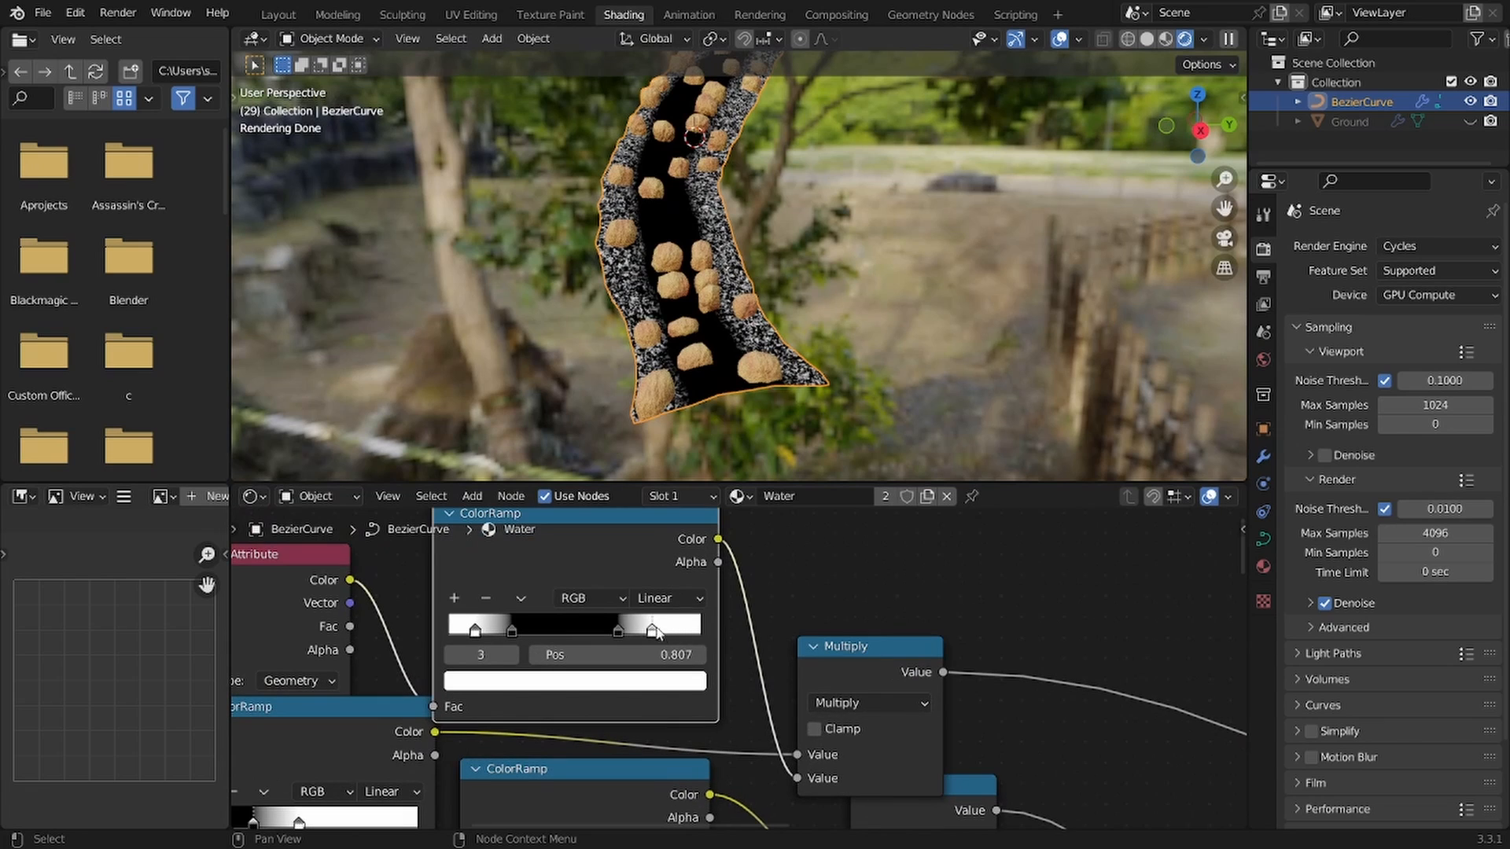
pyautogui.moveTo(652, 631)
pyautogui.mouseDown()
pyautogui.moveTo(693, 631)
pyautogui.moveTo(643, 625)
pyautogui.mouseUp()
pyautogui.moveTo(513, 631); pyautogui.dragTo(464, 631)
pyautogui.scroll(-8, 722, 652)
pyautogui.hotkey('ctrl', 's')
# Step: Duplicate the Add mix node and insert the copy between the original and the Glossy BSDF
pyautogui.moveTo(865, 731); pyautogui.dragTo(669, 571, button='middle')
pyautogui.scroll(2, 707, 621)
pyautogui.click(800, 647)
pyautogui.hotkey('shift', 'd')
pyautogui.click(838, 658)
pyautogui.scroll(-4, 793, 617)
# Step: Connect the bank foam Multiply node to the duplicated Add node's Color2, preview the combined colour, and save the file
pyautogui.moveTo(793, 618); pyautogui.dragTo(804, 733, button='middle')
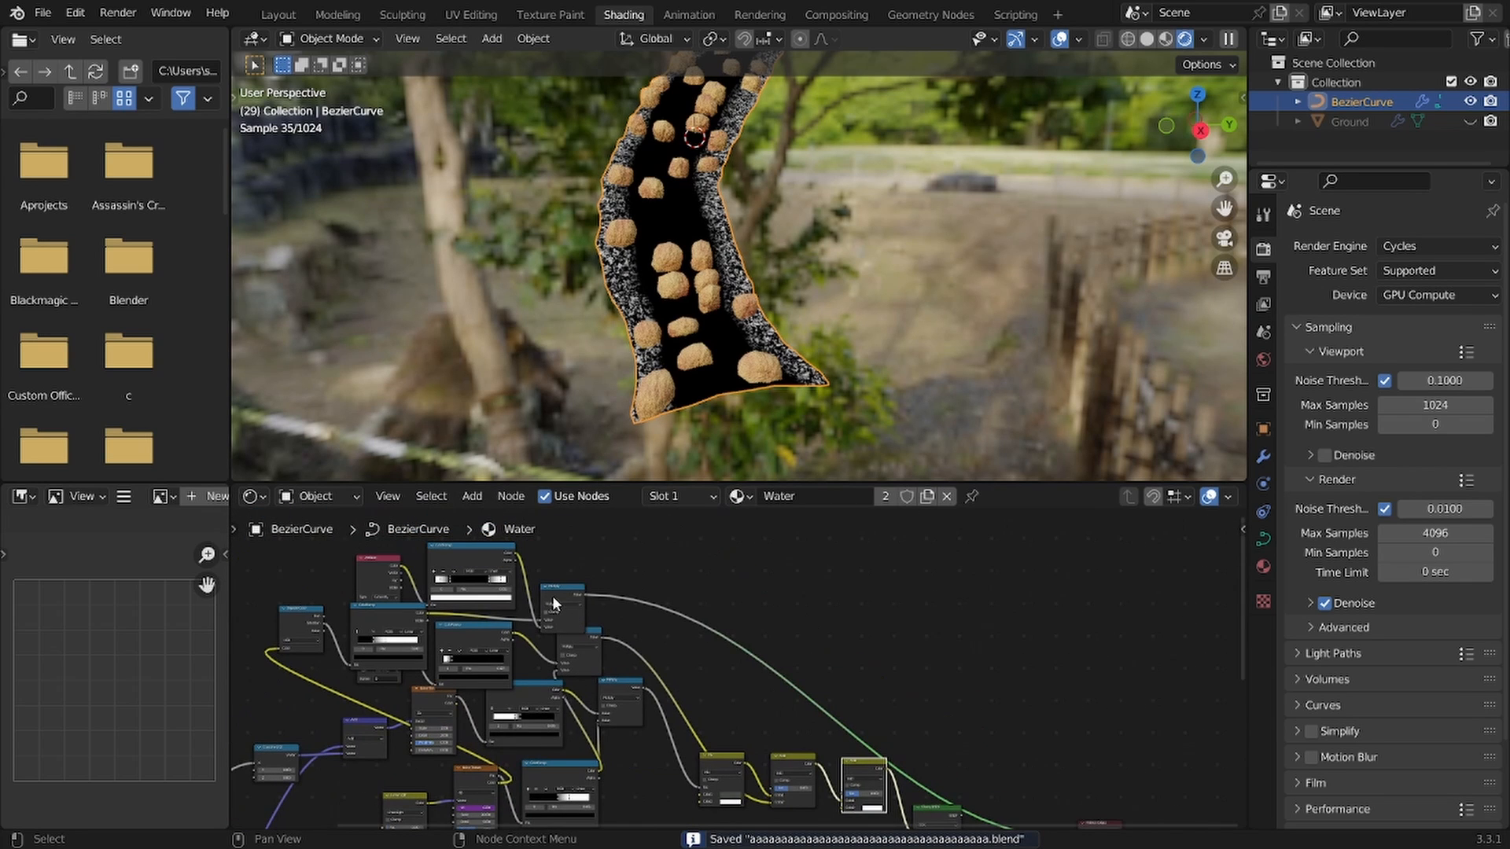
pyautogui.moveTo(569, 596); pyautogui.dragTo(833, 736)
pyautogui.scroll(3, 630, 634)
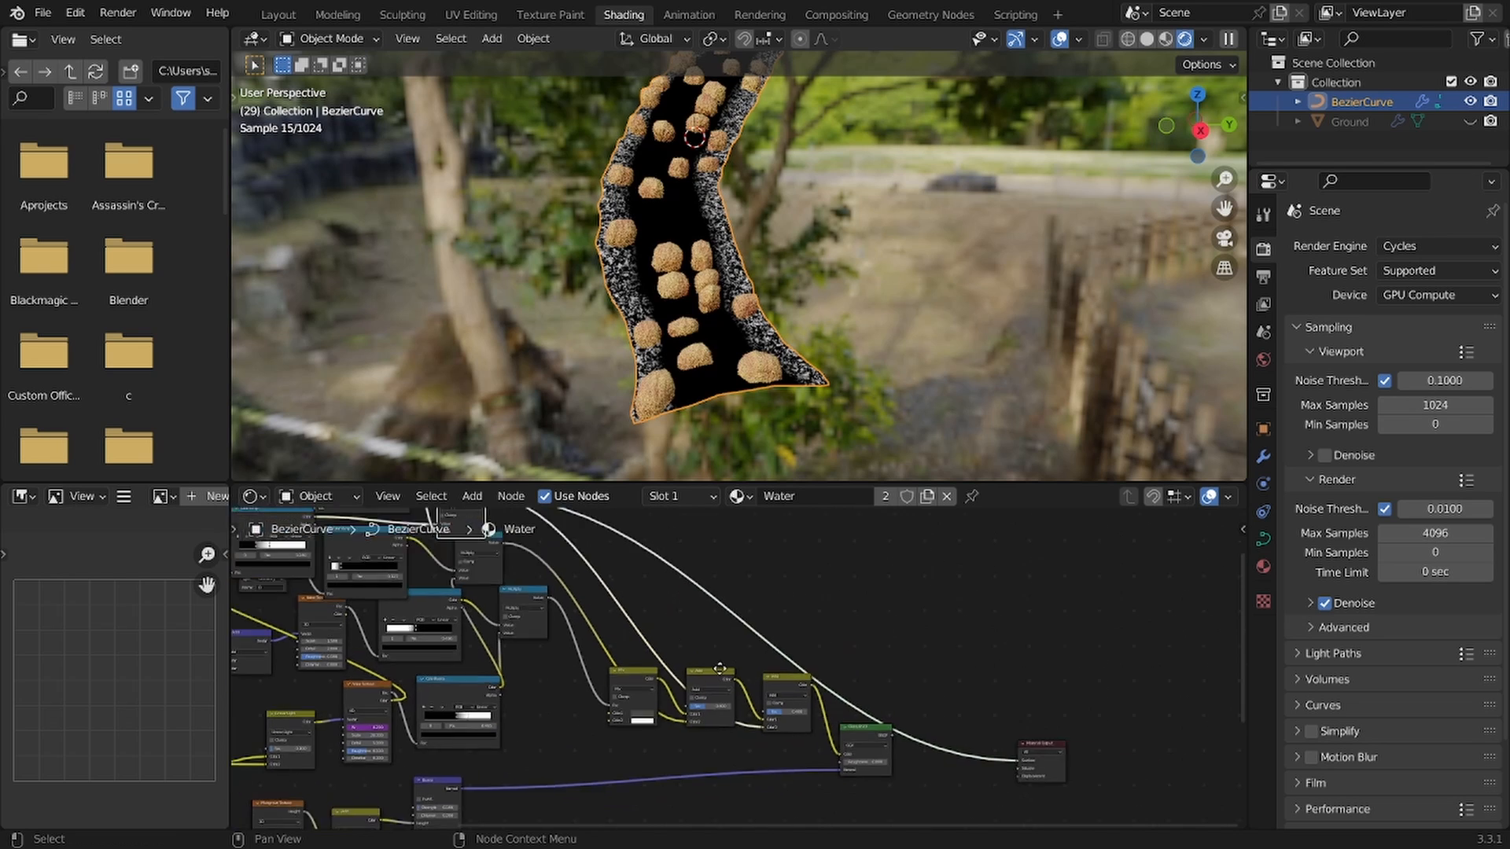
pyautogui.hotkey('ctrl', 's')
pyautogui.scroll(3, 787, 660)
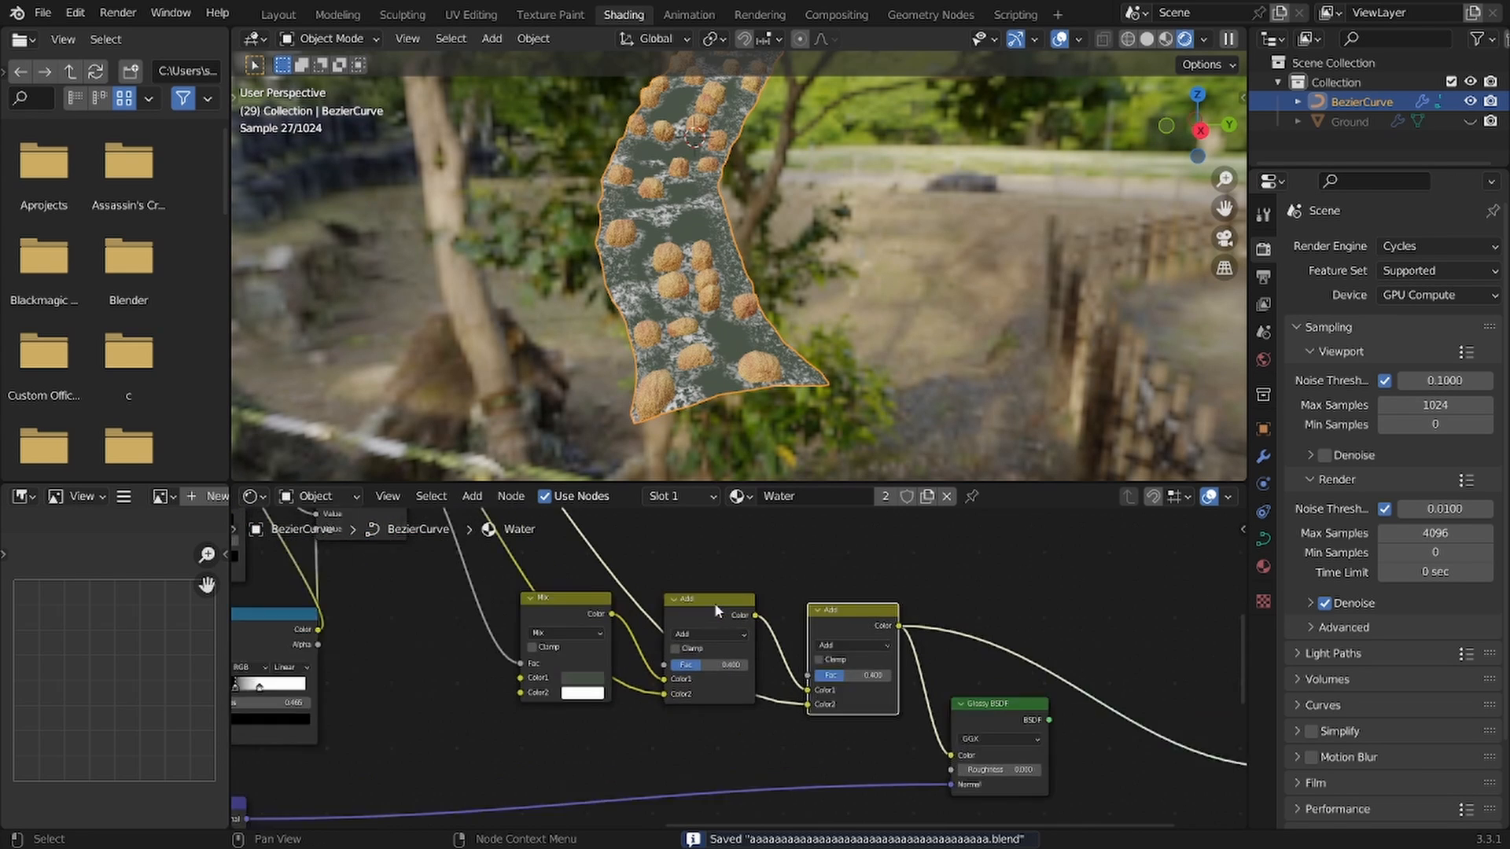
# Step: Set the duplicated Add mix node's factor to 0.3
pyautogui.moveTo(876, 684); pyautogui.dragTo(964, 678)
pyautogui.hotkey('ctrl', 'z')
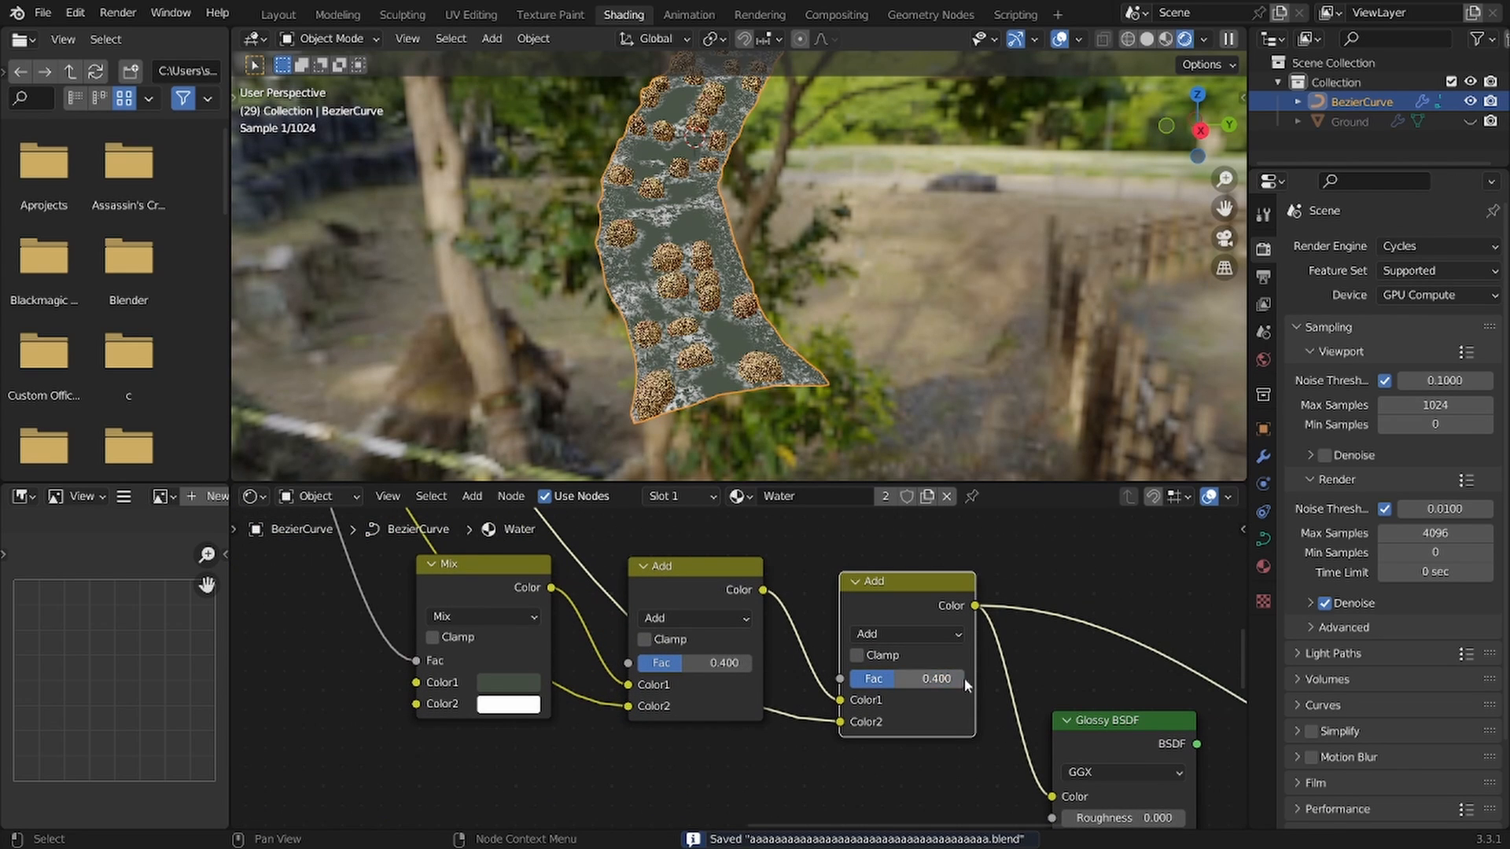
pyautogui.scroll(4, 733, 394)
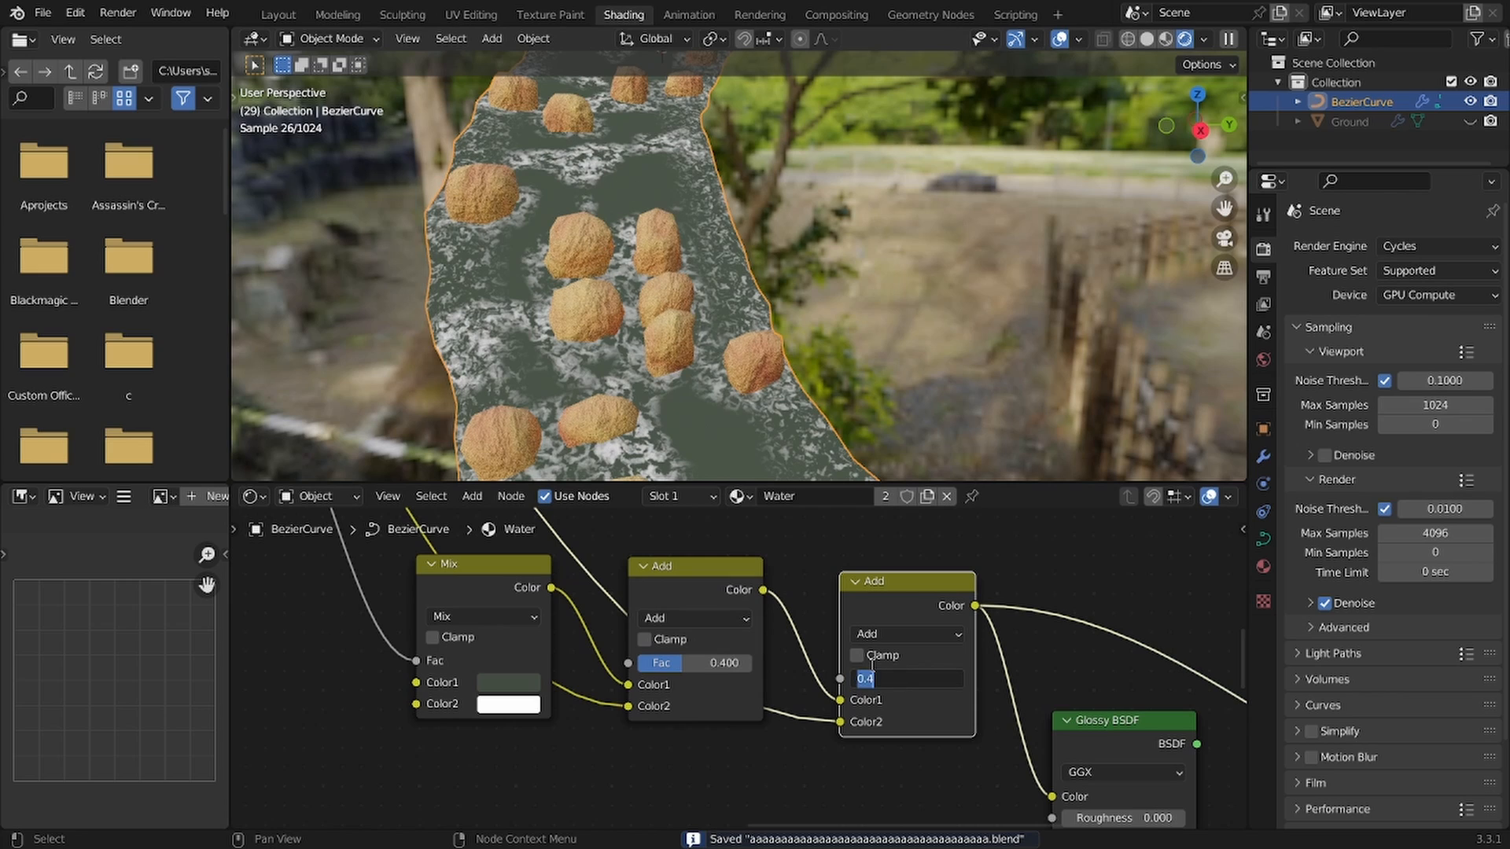
pyautogui.write('0.3')
pyautogui.press('Return')
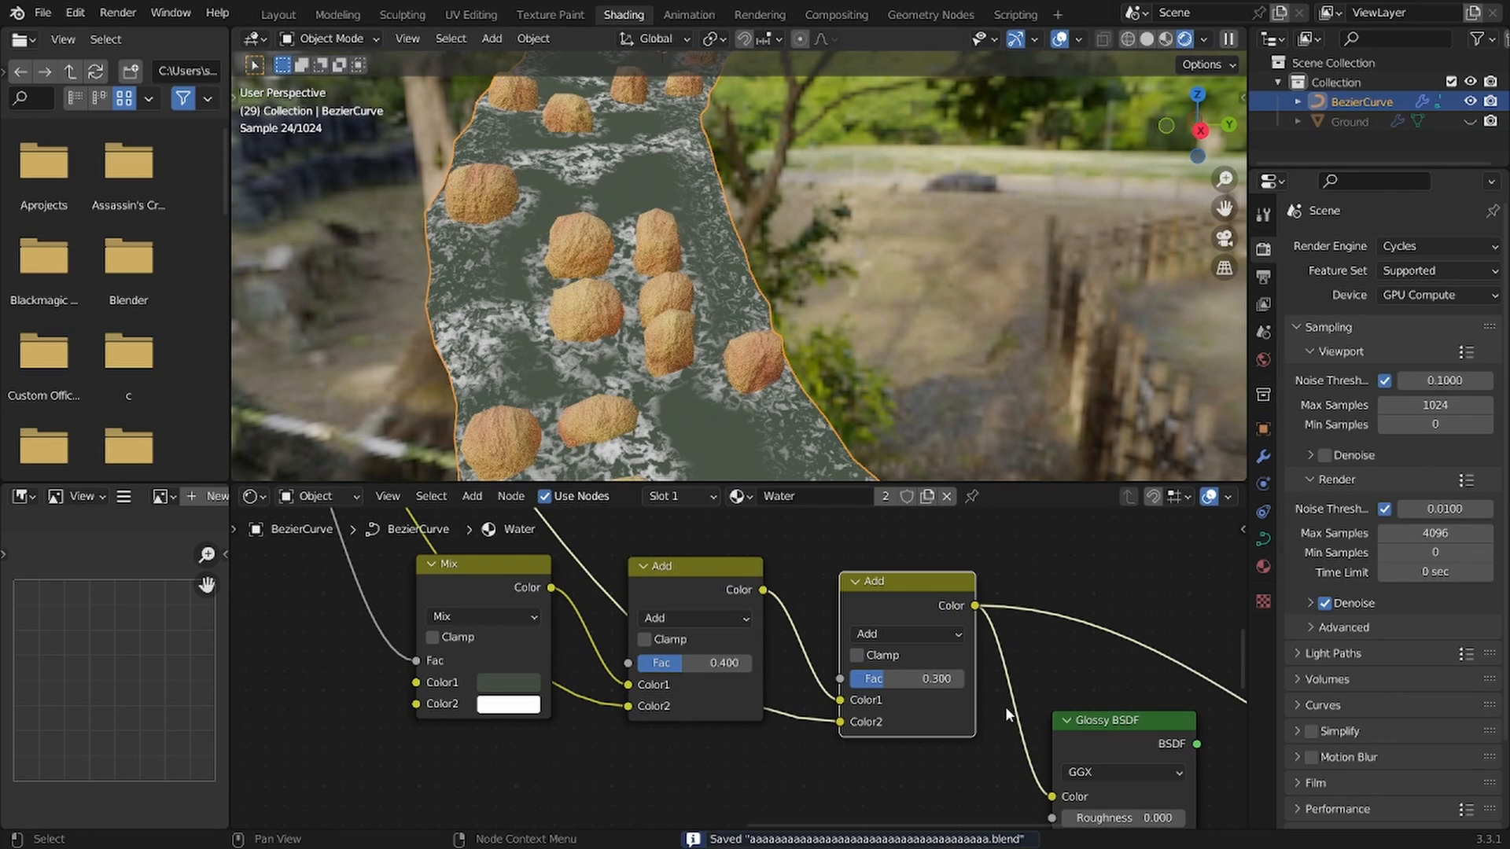
# Step: Preview the Glossy BSDF on the river and move its node further away from the Add nodes
pyautogui.keyDown('ctrl'); pyautogui.keyDown('shift'); pyautogui.click(1081, 719); pyautogui.keyUp('shift'); pyautogui.keyUp('ctrl')
pyautogui.scroll(-5, 1079, 694)
pyautogui.moveTo(1040, 692); pyautogui.dragTo(923, 624, button='middle')
pyautogui.press('g')
pyautogui.click(1018, 609)
pyautogui.scroll(3, 904, 394)
pyautogui.moveTo(904, 394); pyautogui.dragTo(913, 385, button='middle')
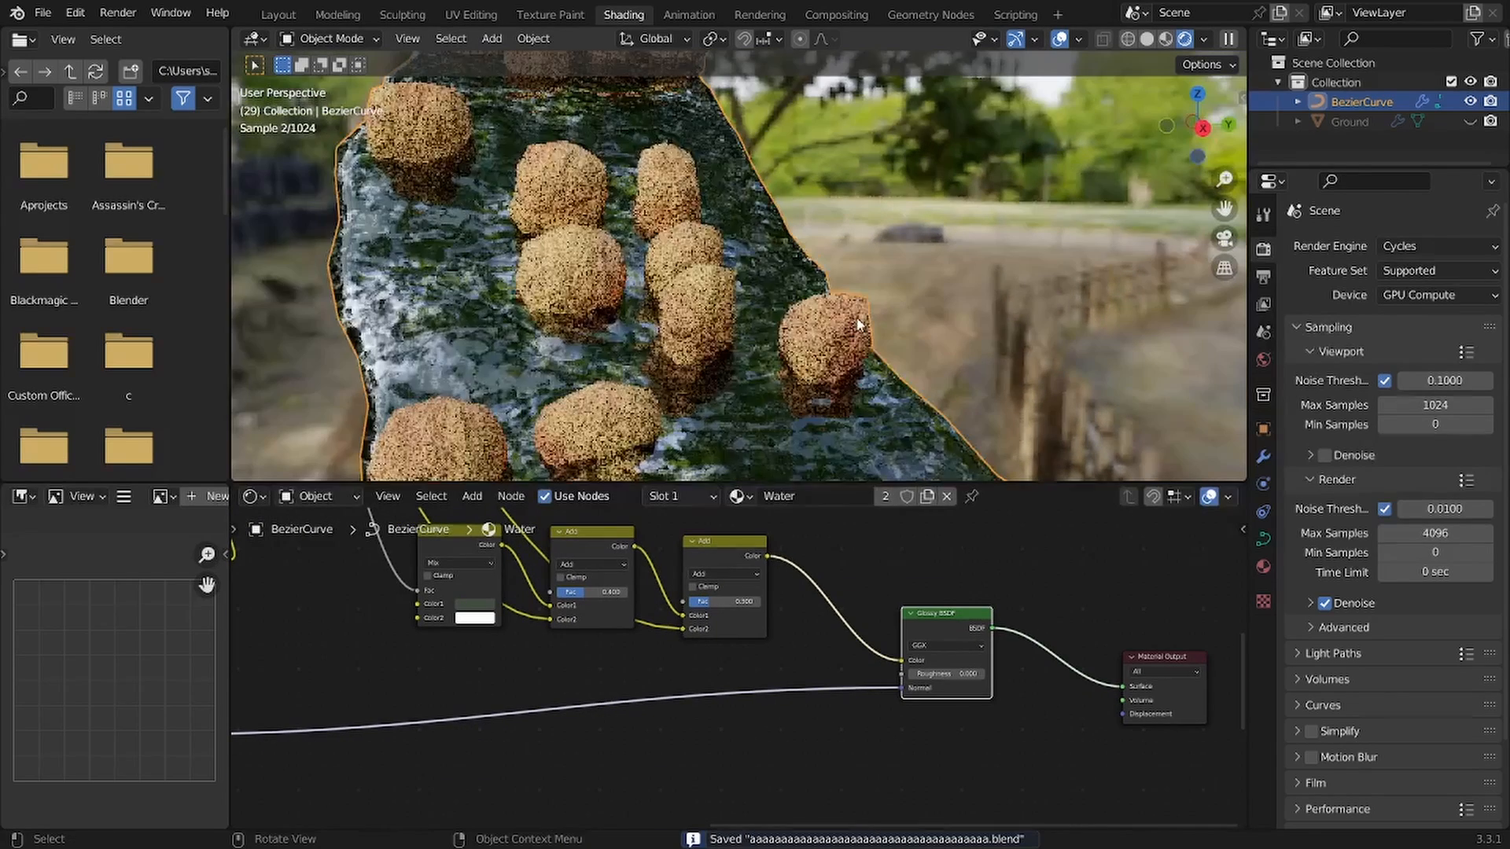
pyautogui.hotkey('shift', 'a')
pyautogui.click(901, 539)
pyautogui.write('r')
pyautogui.press('Escape')
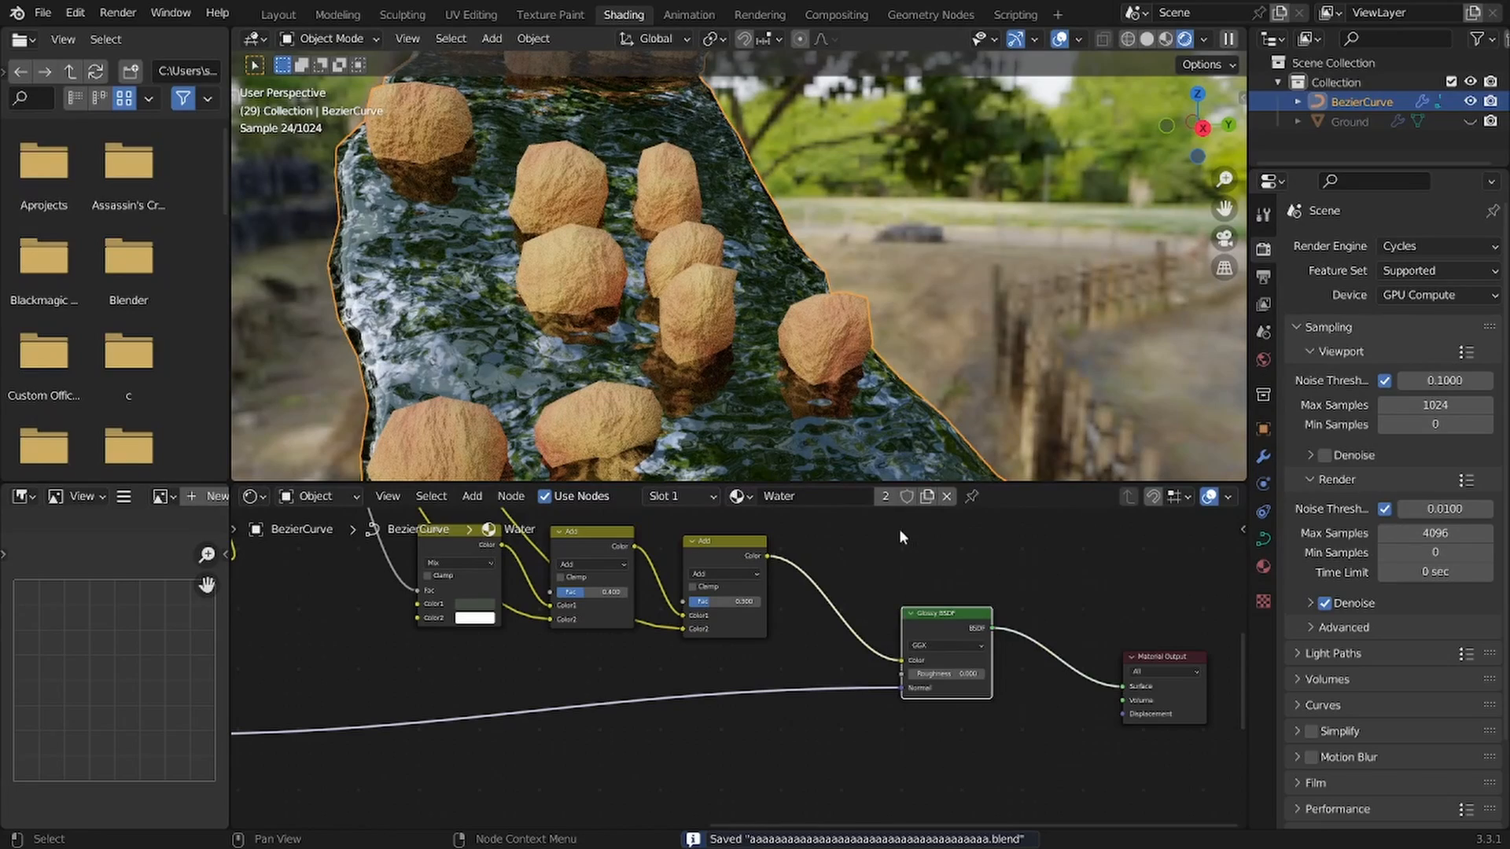
# Step: Add a Transparent BSDF node below the Glossy BSDF
pyautogui.hotkey('shift', 'a')
pyautogui.click(920, 598)
pyautogui.write('transp')
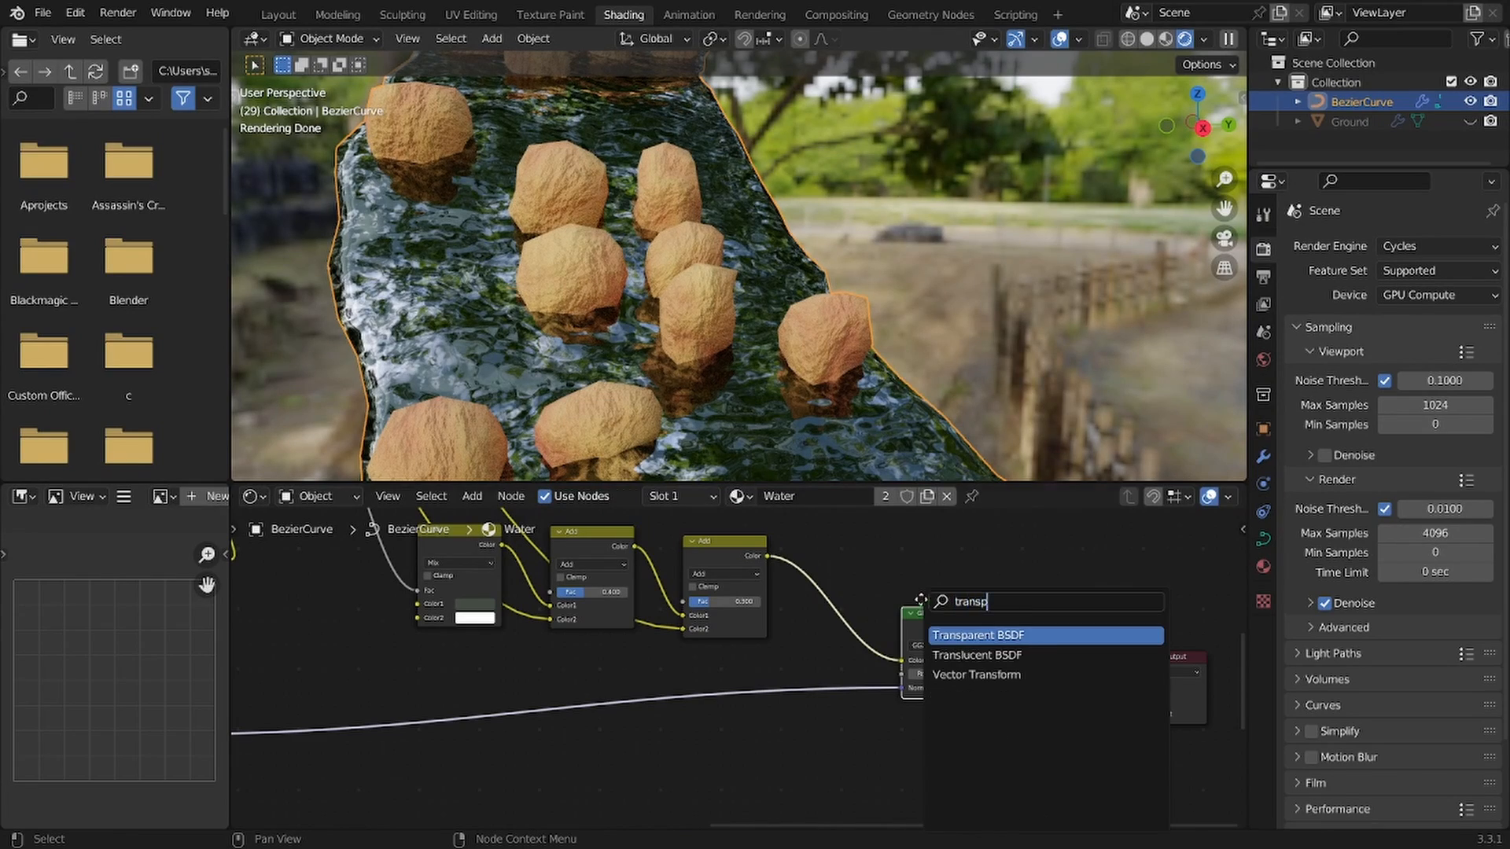
pyautogui.press('Return')
pyautogui.click(920, 719)
# Step: Combine the Glossy and Transparent BSDFs in a Mix Shader and move the Material Output aside to make room
pyautogui.moveTo(936, 700); pyautogui.dragTo(905, 681, button='middle')
pyautogui.keyDown('ctrl'); pyautogui.keyDown('shift'); pyautogui.moveTo(924, 633); pyautogui.dragTo(916, 720, button='right'); pyautogui.keyUp('shift'); pyautogui.keyUp('ctrl')
pyautogui.moveTo(895, 678); pyautogui.dragTo(629, 703, button='middle')
pyautogui.moveTo(858, 665); pyautogui.dragTo(965, 662)
pyautogui.scroll(2, 852, 737)
# Step: Set the Mix Shader factor to 0.05 and save the file
pyautogui.click(856, 732)
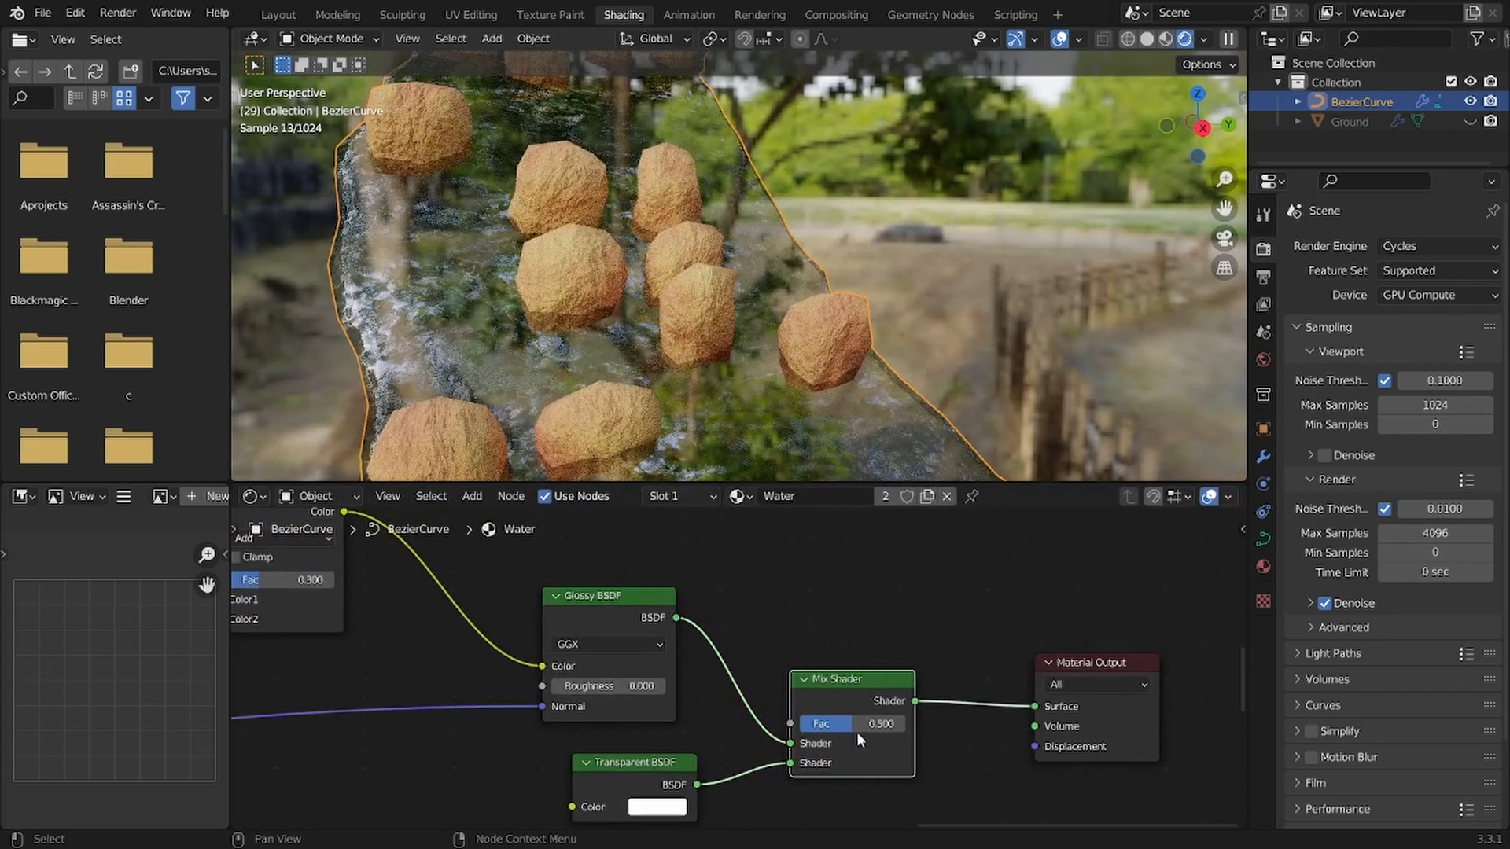
pyautogui.click(857, 732)
pyautogui.press('BackSpace')
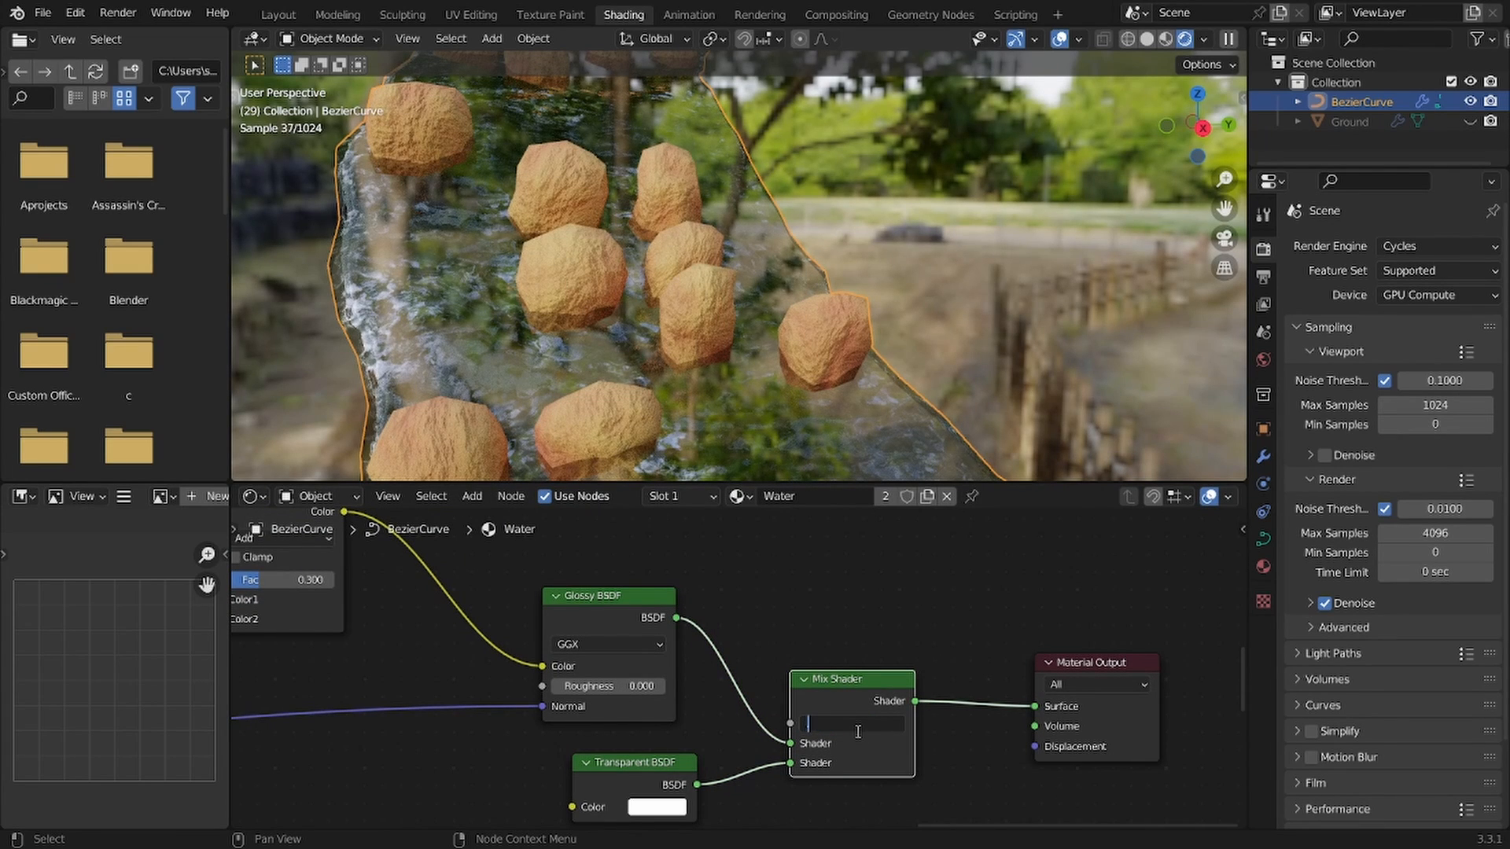
pyautogui.write('.05')
pyautogui.press('Return')
pyautogui.hotkey('ctrl', 's')
# Step: Switch to solid shading and the Eevee engine, and try to set the Water material's Blend Mode to Alpha Blend
pyautogui.press('z')
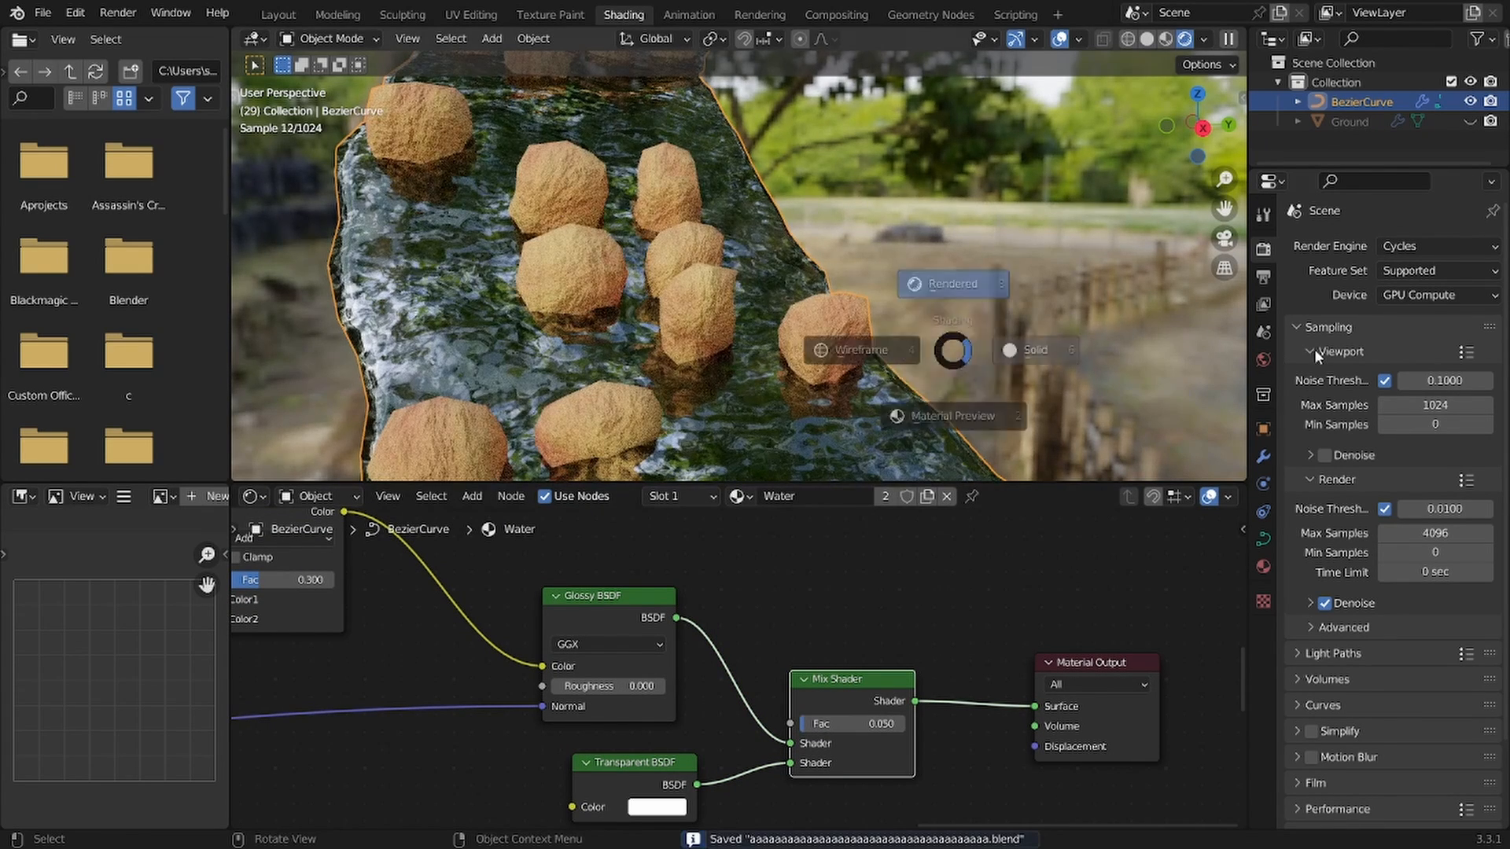
pyautogui.click(1314, 348)
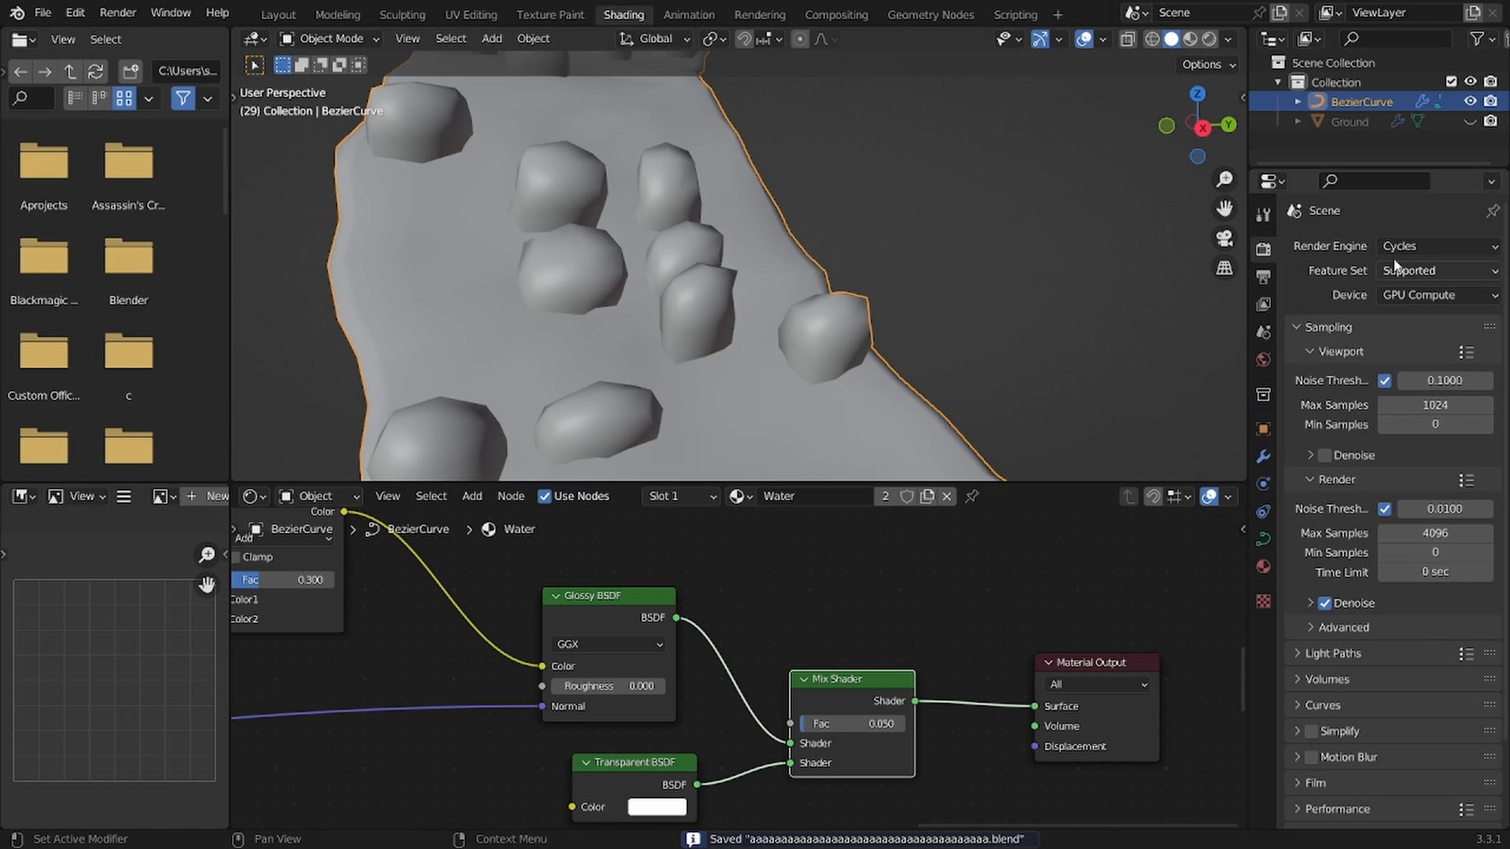
pyautogui.click(1404, 248)
pyautogui.click(1407, 262)
pyautogui.click(1263, 566)
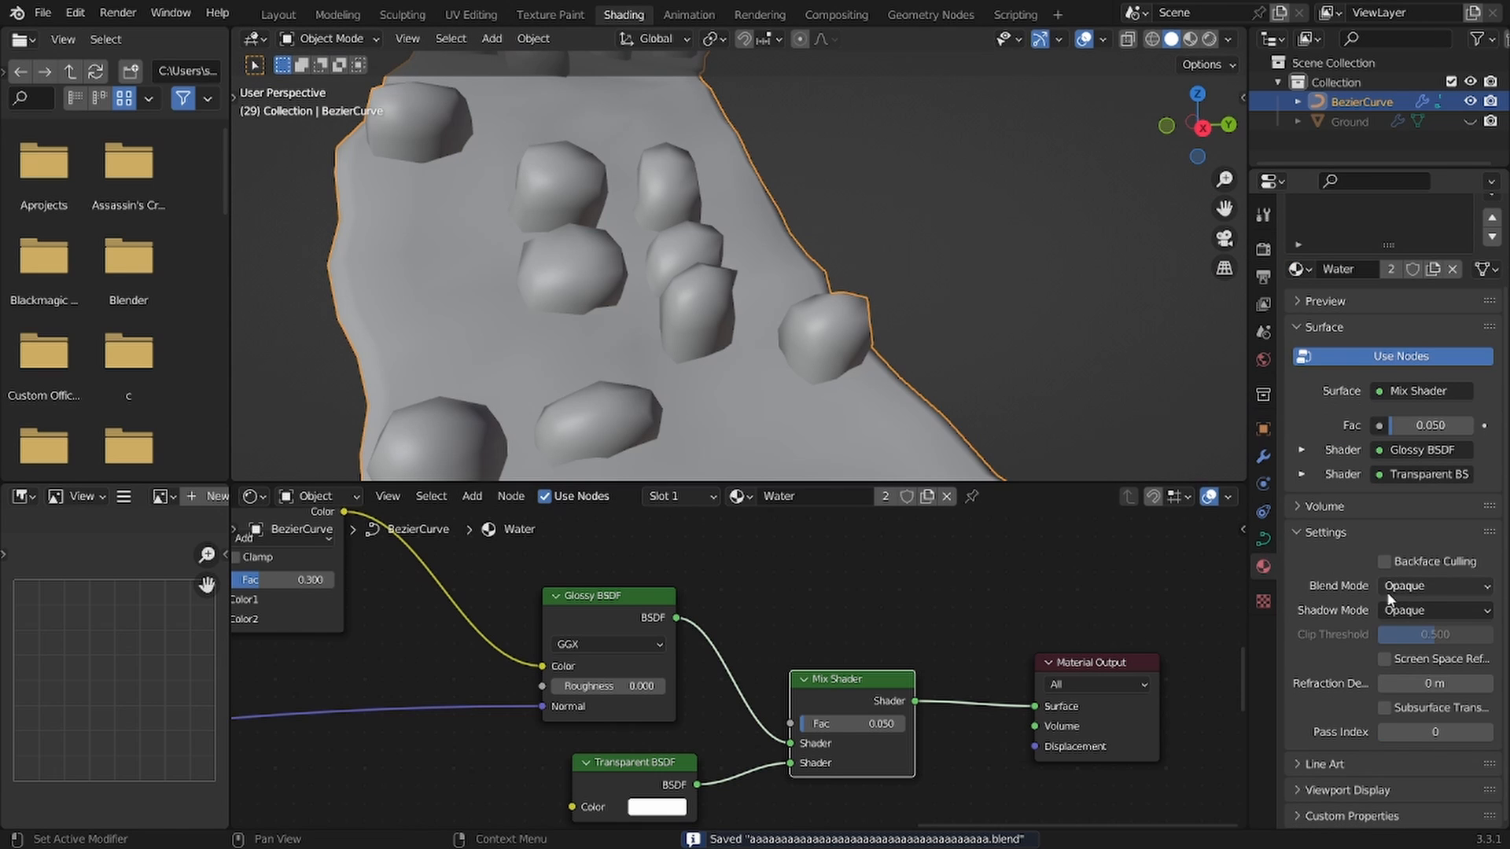
pyautogui.click(1435, 591)
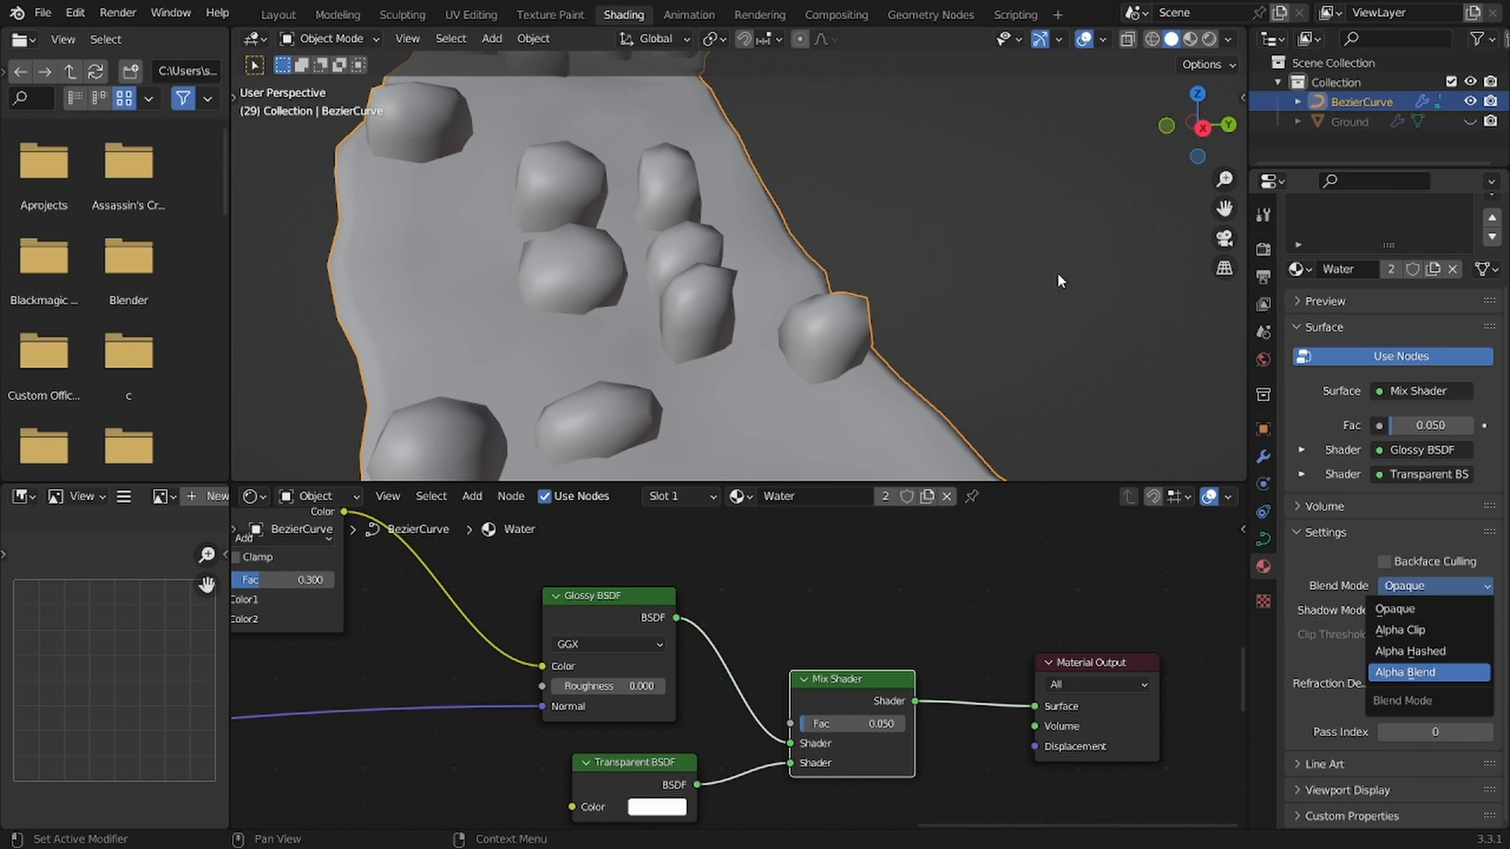
pyautogui.click(1415, 672)
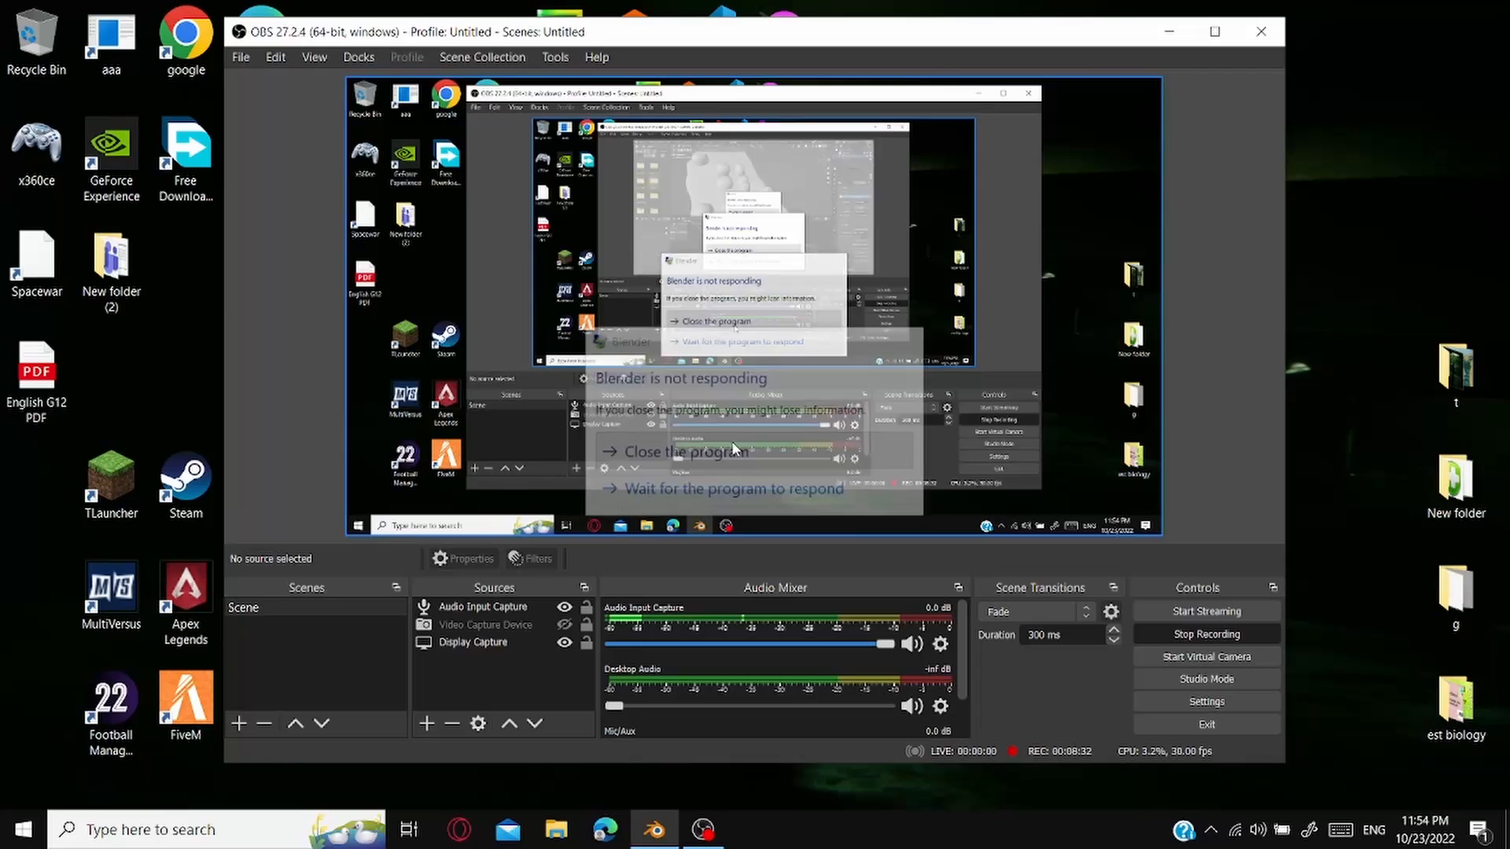
# Step: Launch Blender again from the desktop, reopen the most recent file and save it
pyautogui.press('super+d')
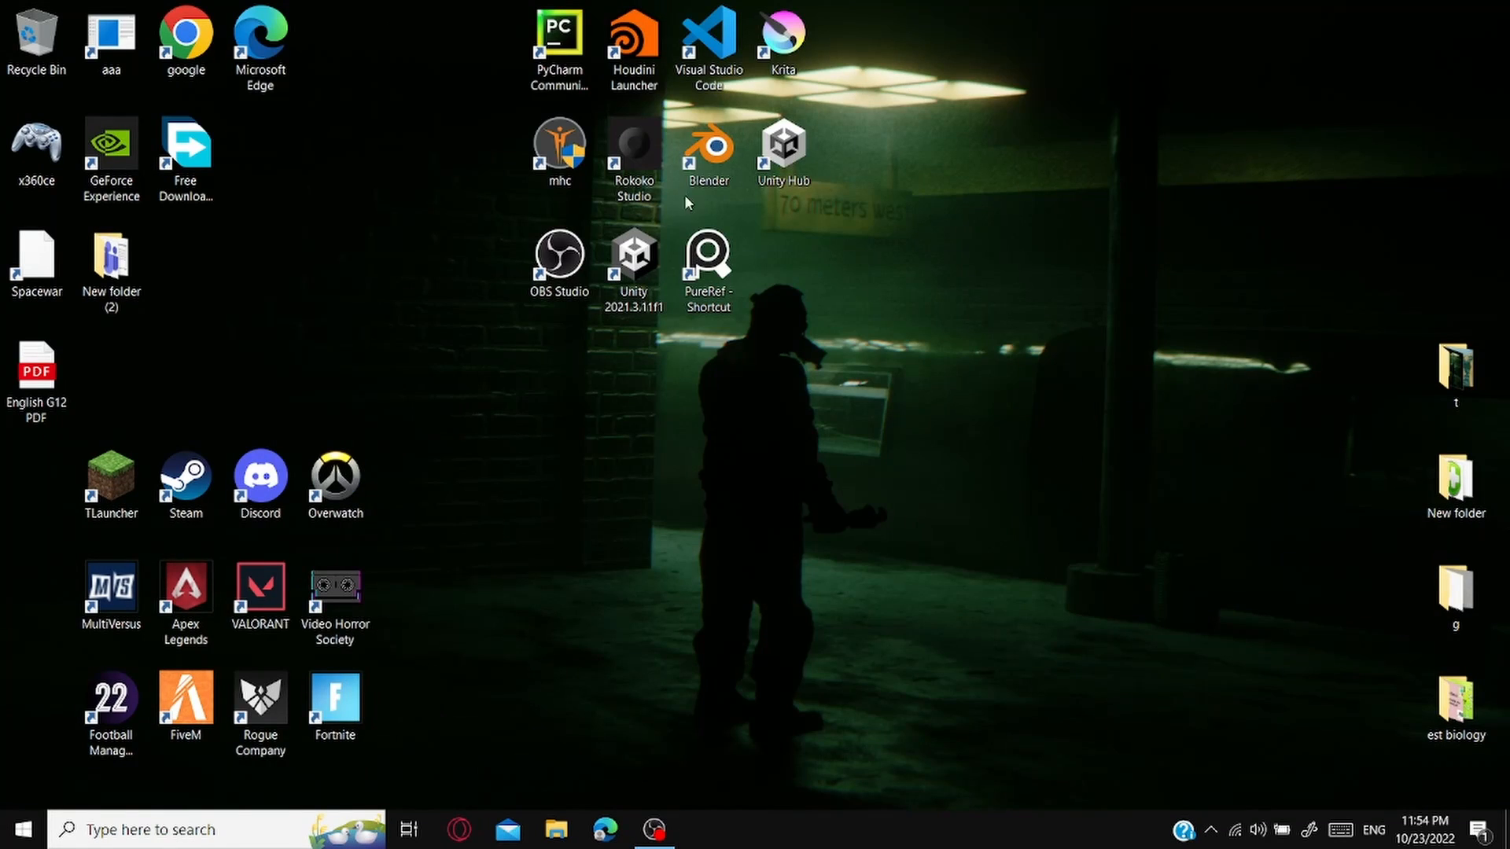
pyautogui.doubleClick(710, 173)
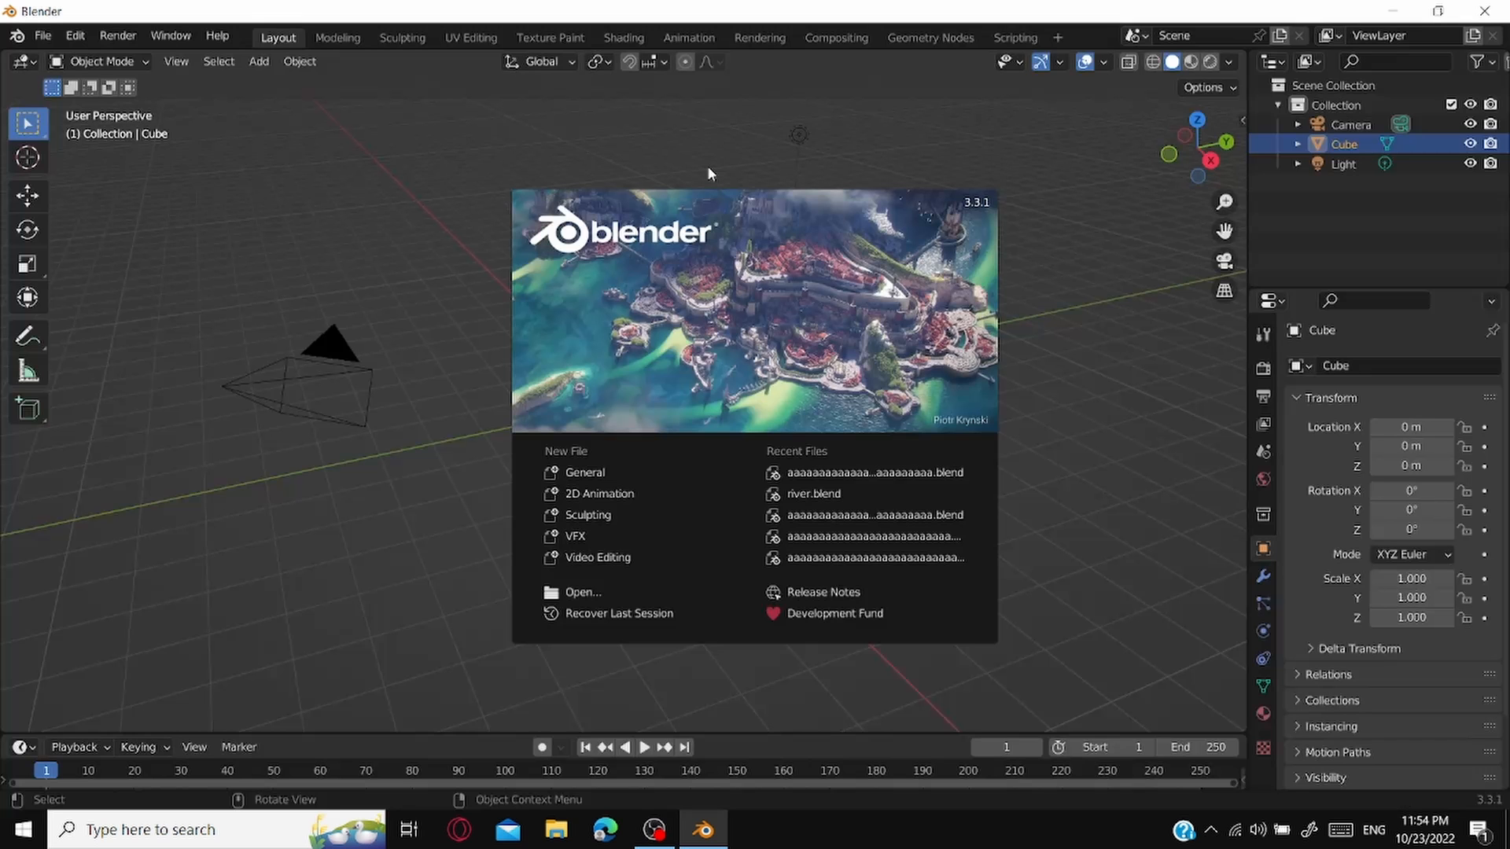
pyautogui.click(813, 474)
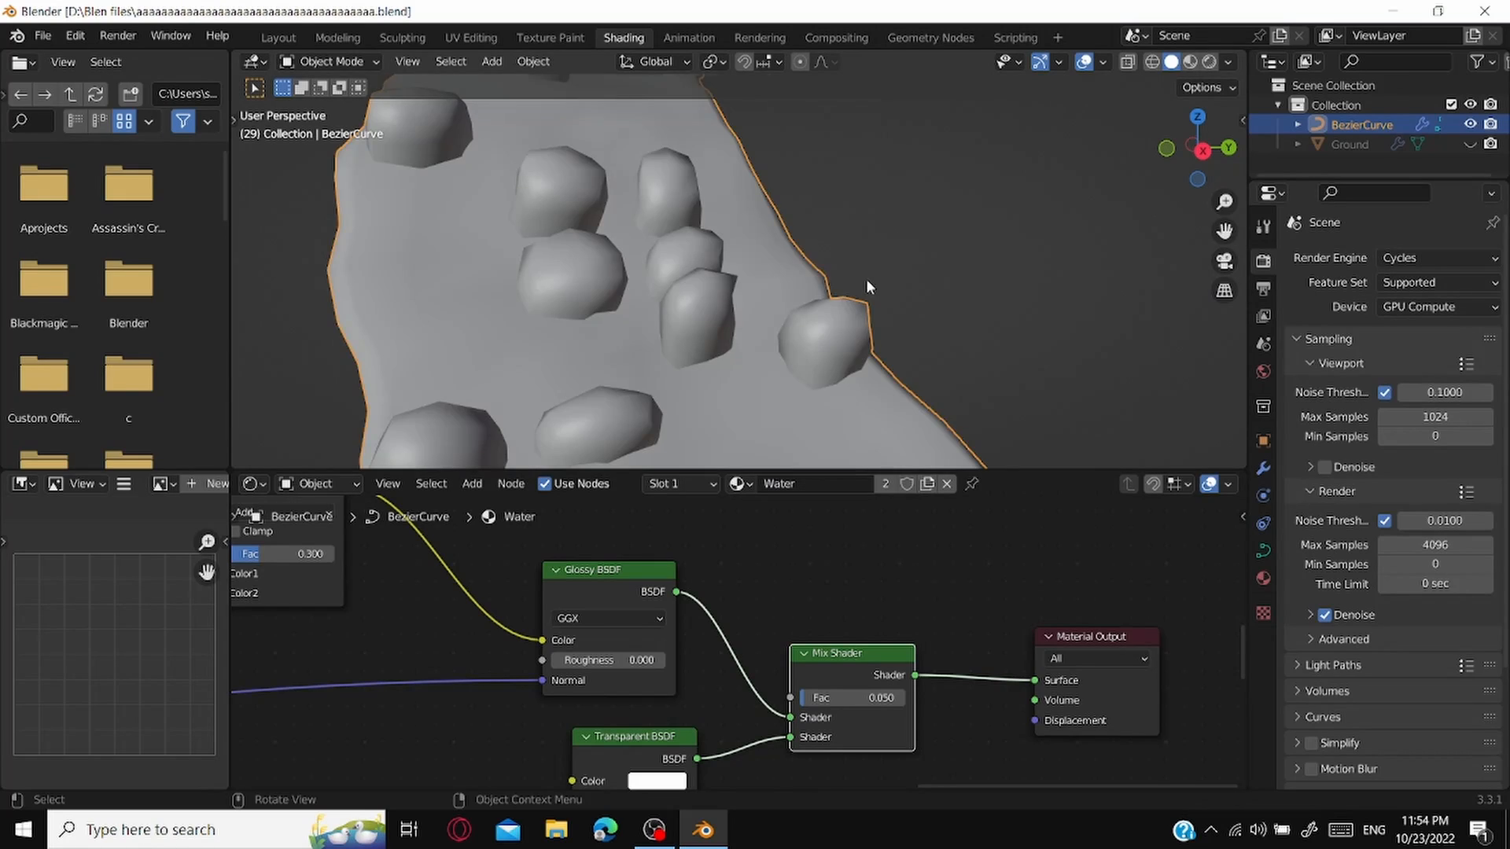
pyautogui.hotkey('ctrl', 's')
# Step: Switch the render engine to Eevee and change the Water material's Blend Mode
pyautogui.click(1415, 258)
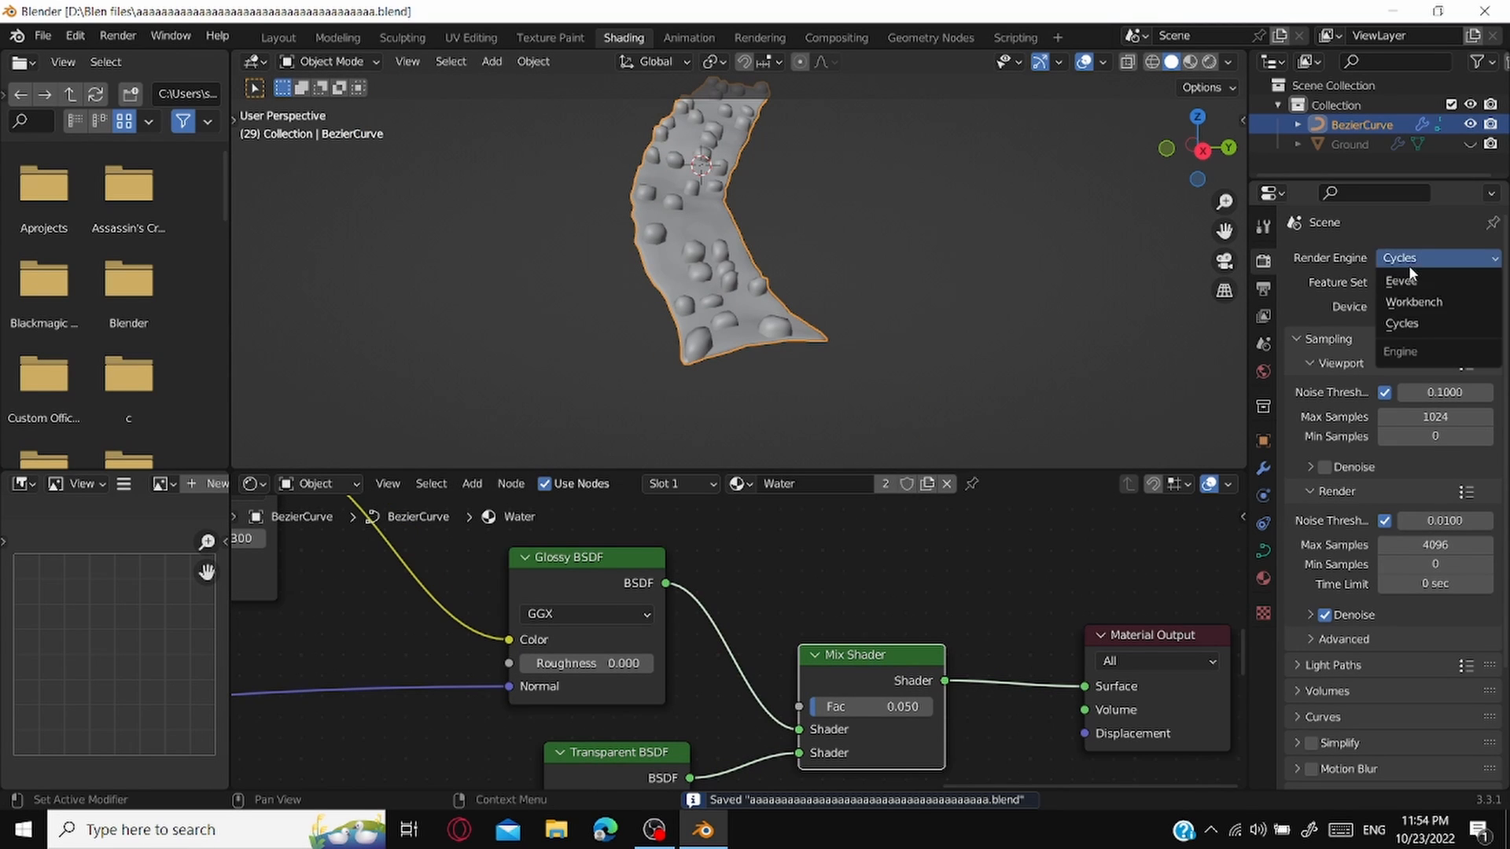
pyautogui.click(1412, 277)
pyautogui.click(1264, 579)
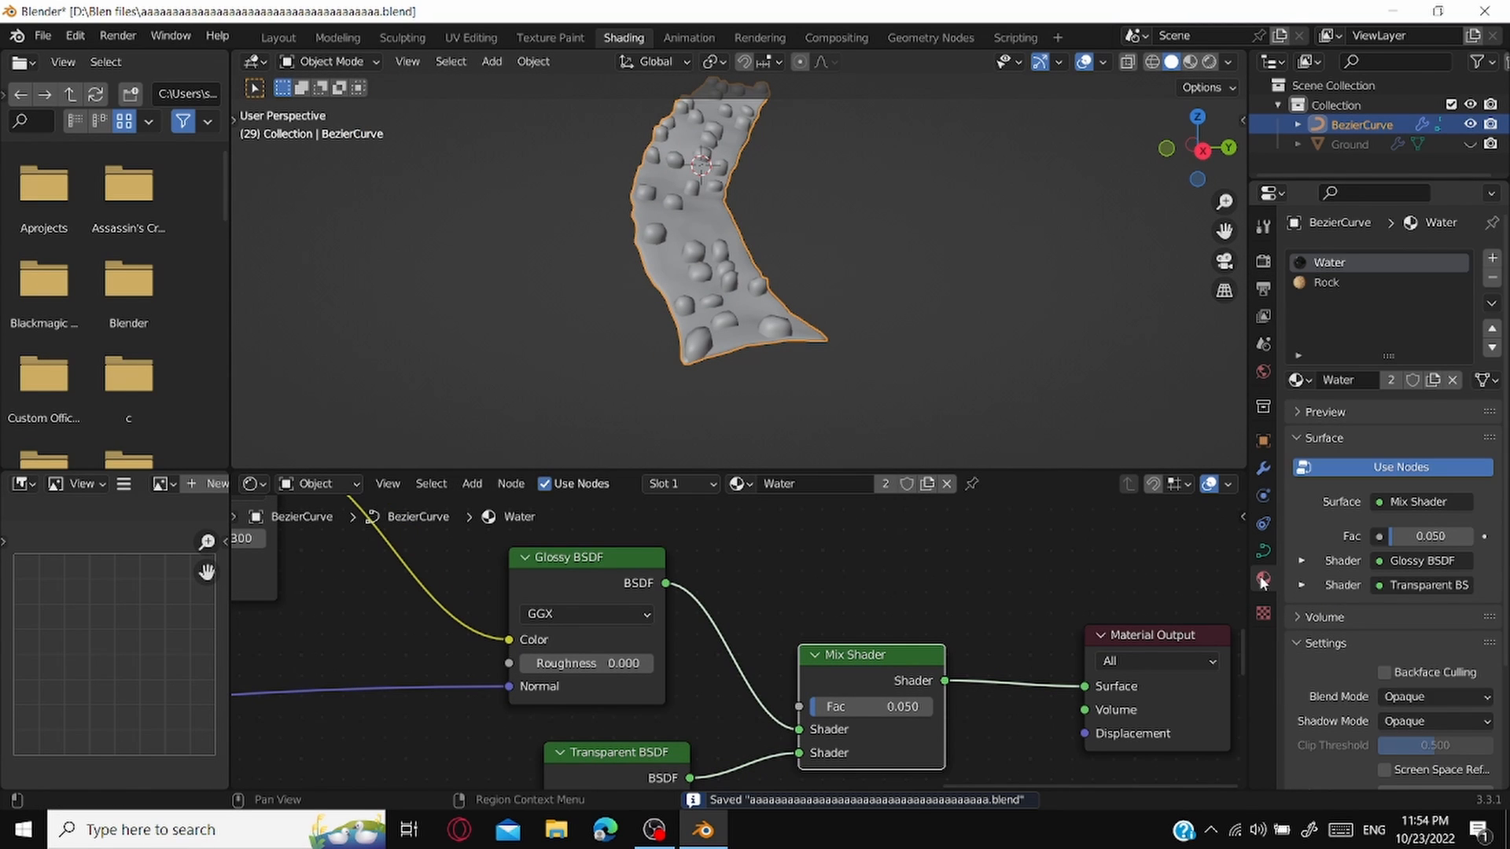
pyautogui.click(1438, 698)
pyautogui.click(1421, 653)
# Step: Switch the render engine back to Cycles, show the viewport in rendered shading, and save the file
pyautogui.click(1263, 260)
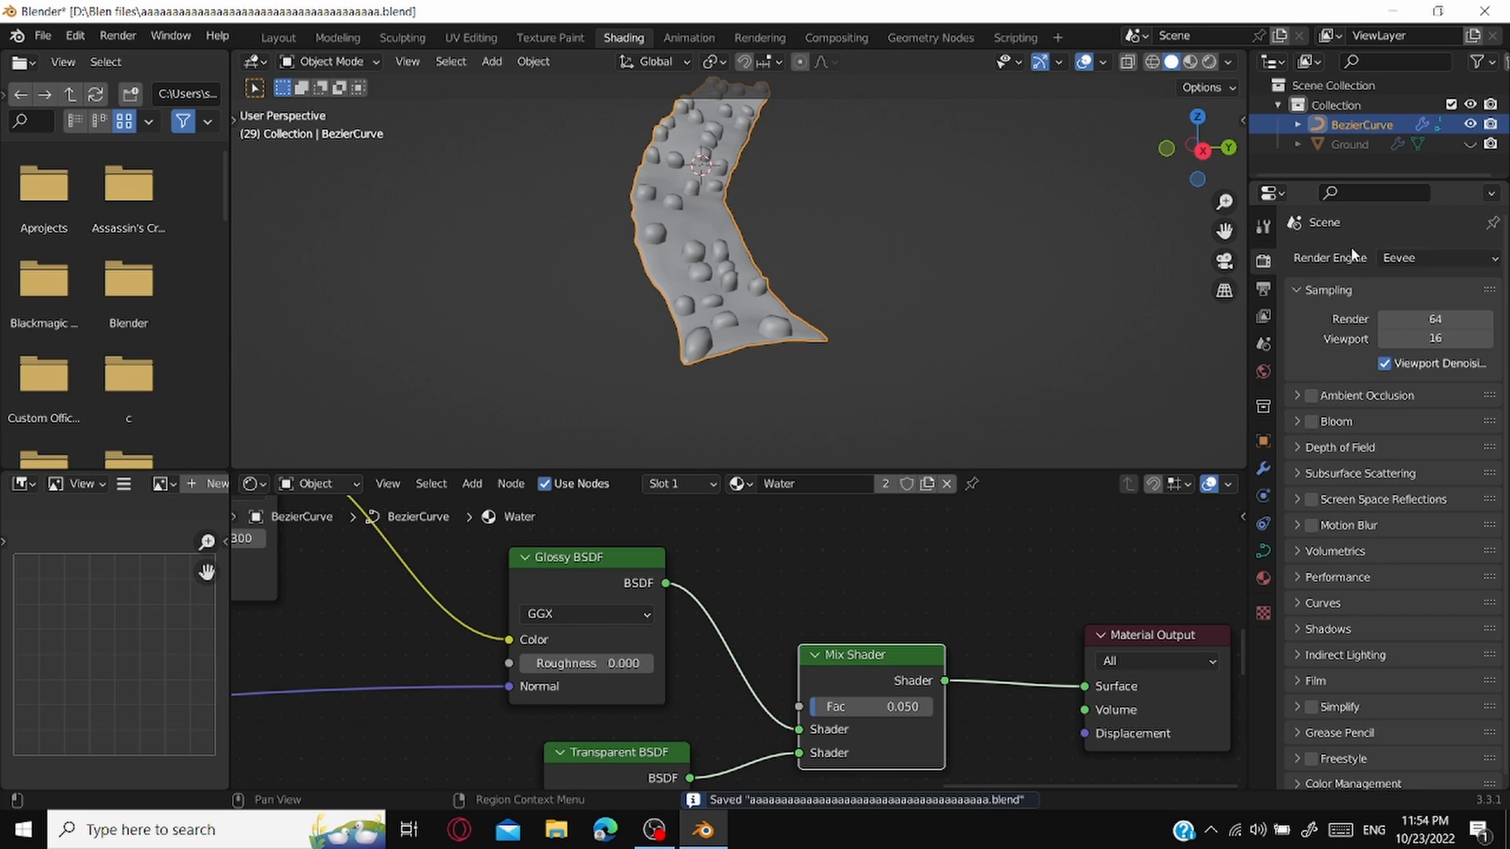
pyautogui.click(1416, 258)
pyautogui.click(1402, 323)
pyautogui.press('z')
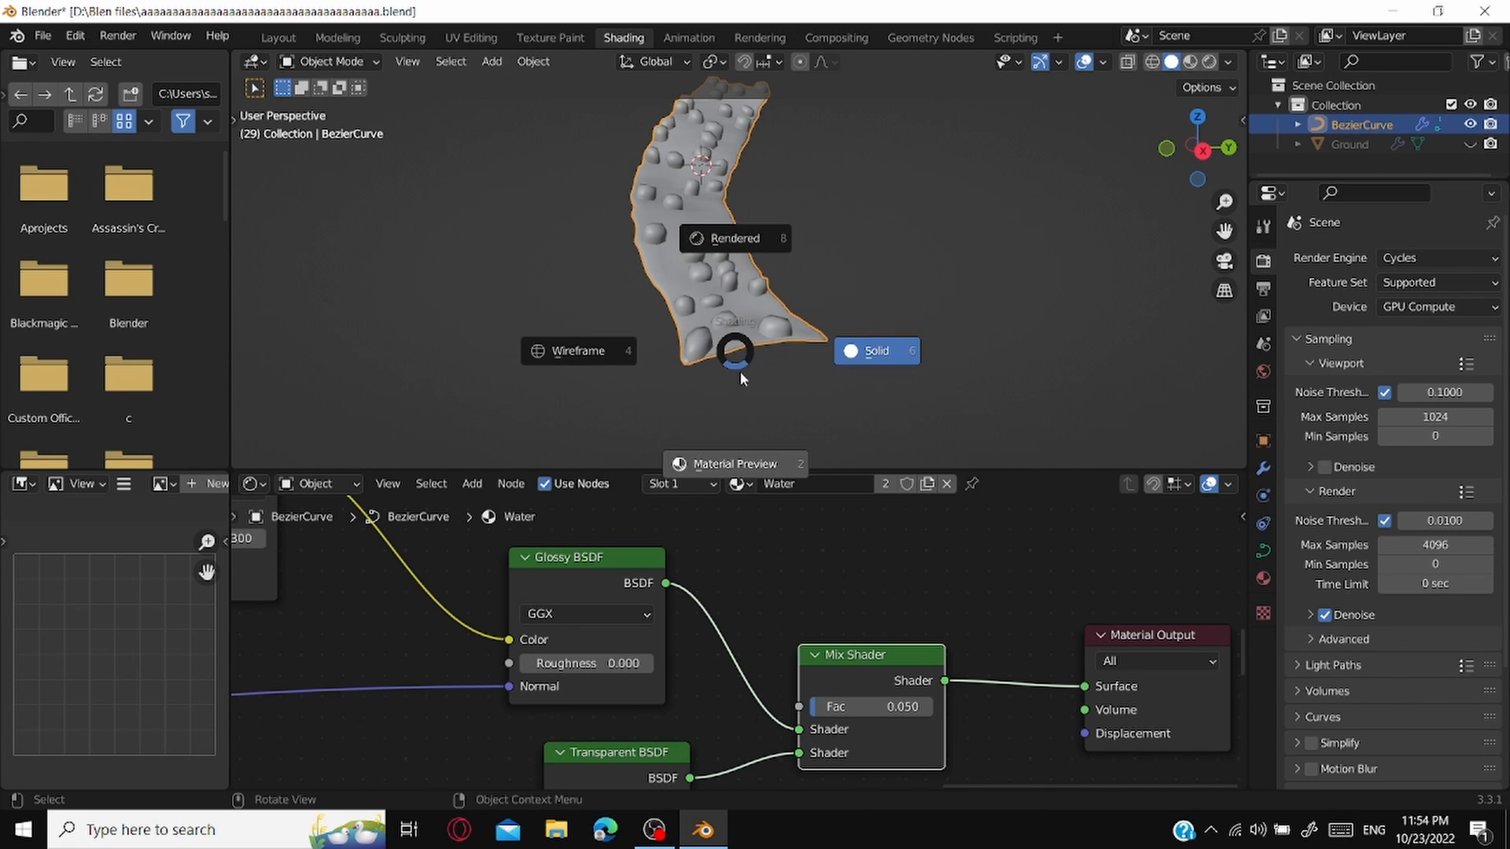
pyautogui.press('8')
pyautogui.hotkey('ctrl', 's')
# Step: Move the Material Output node further away from the Mix Shader
pyautogui.scroll(4, 914, 213)
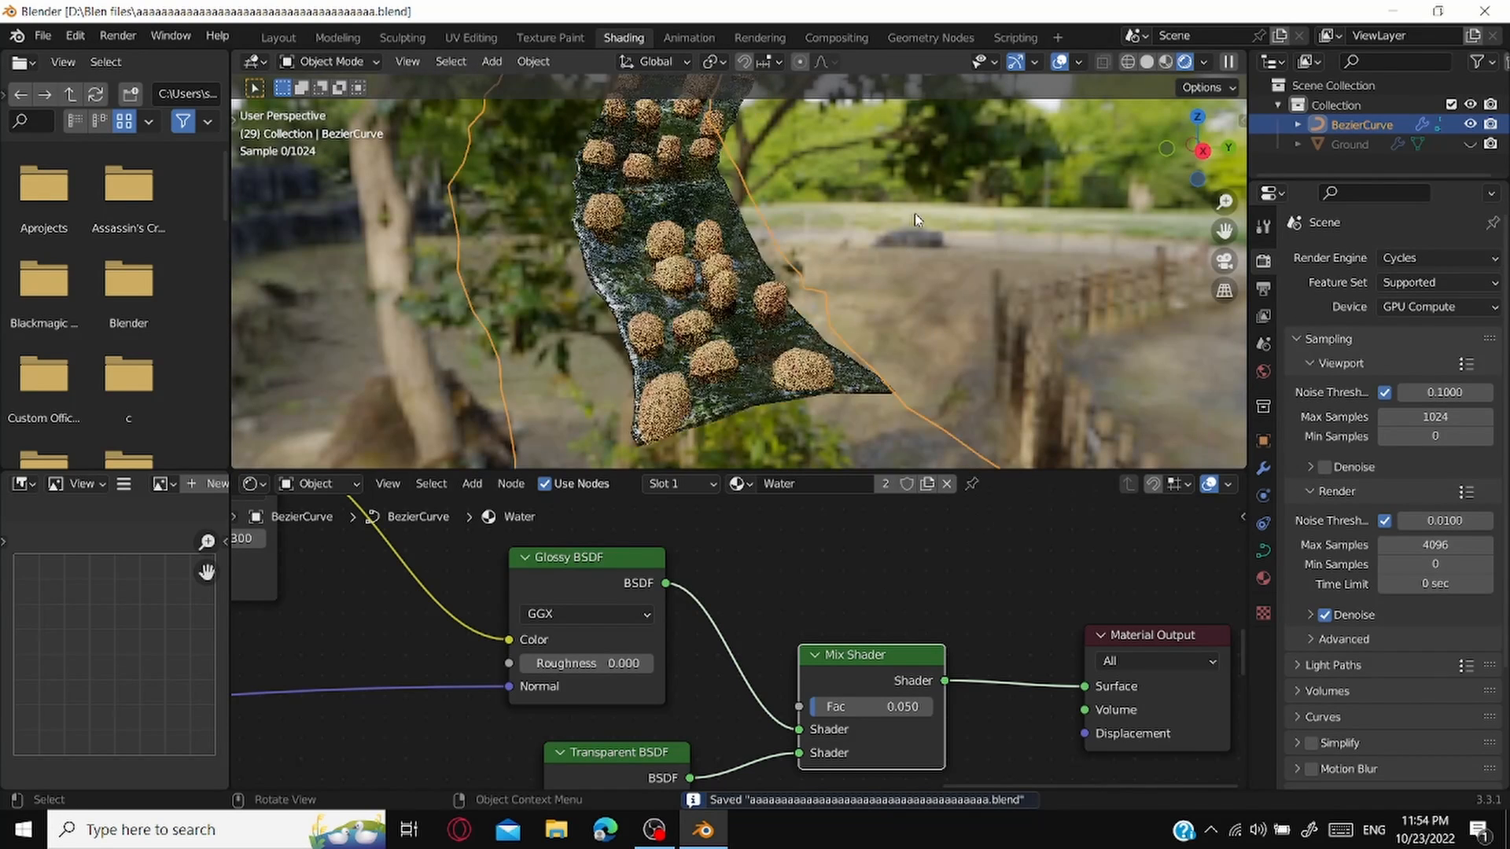
pyautogui.scroll(-4, 890, 583)
pyautogui.moveTo(890, 584); pyautogui.dragTo(808, 603, button='middle')
pyautogui.moveTo(988, 640); pyautogui.dragTo(1062, 635)
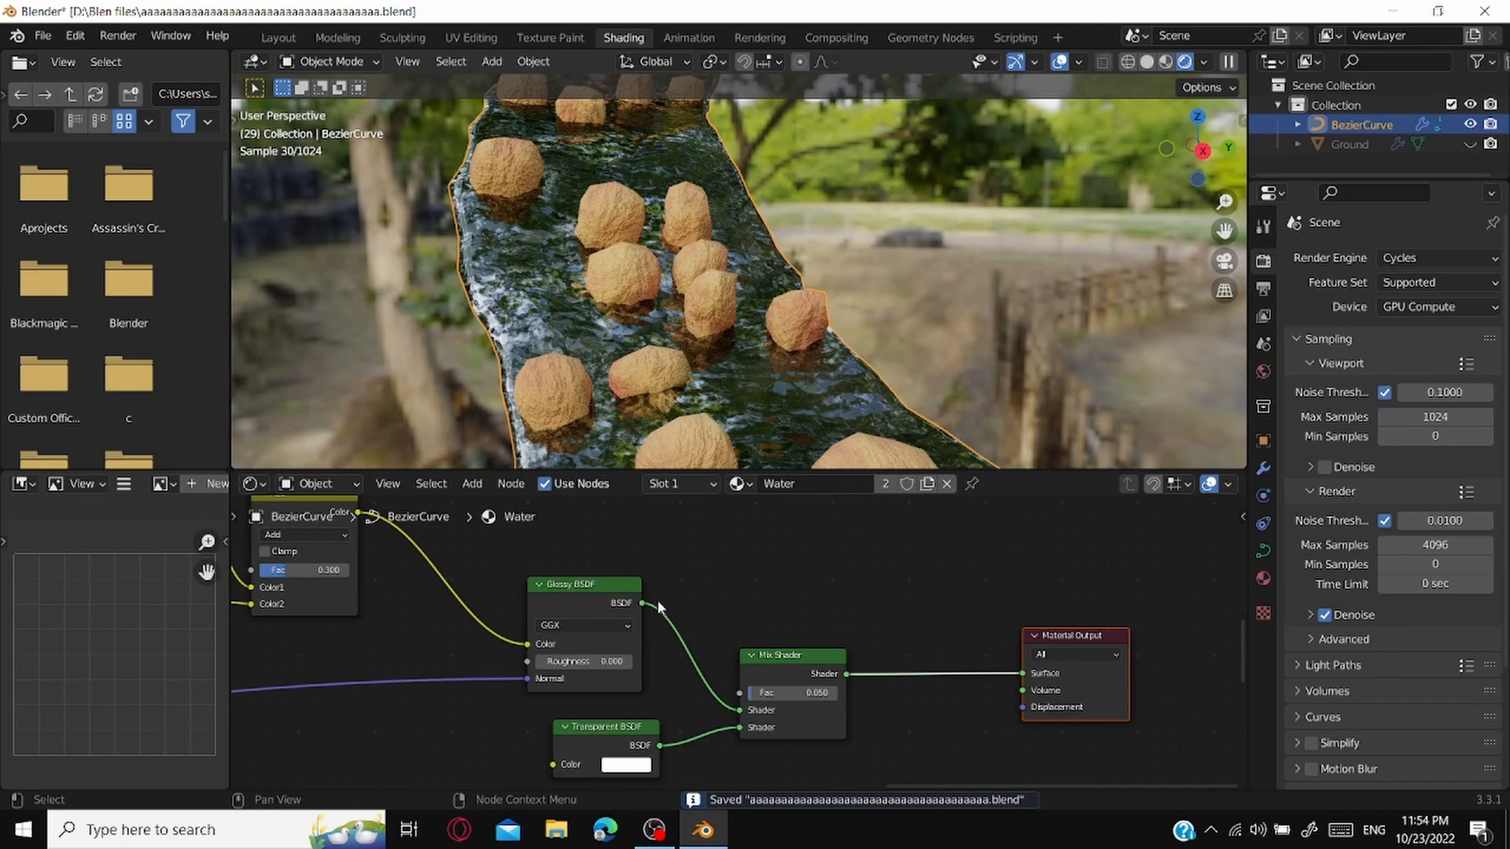
pyautogui.moveTo(528, 544); pyautogui.dragTo(785, 683, button='middle')
pyautogui.moveTo(564, 597); pyautogui.dragTo(785, 585, button='middle')
pyautogui.click(475, 695)
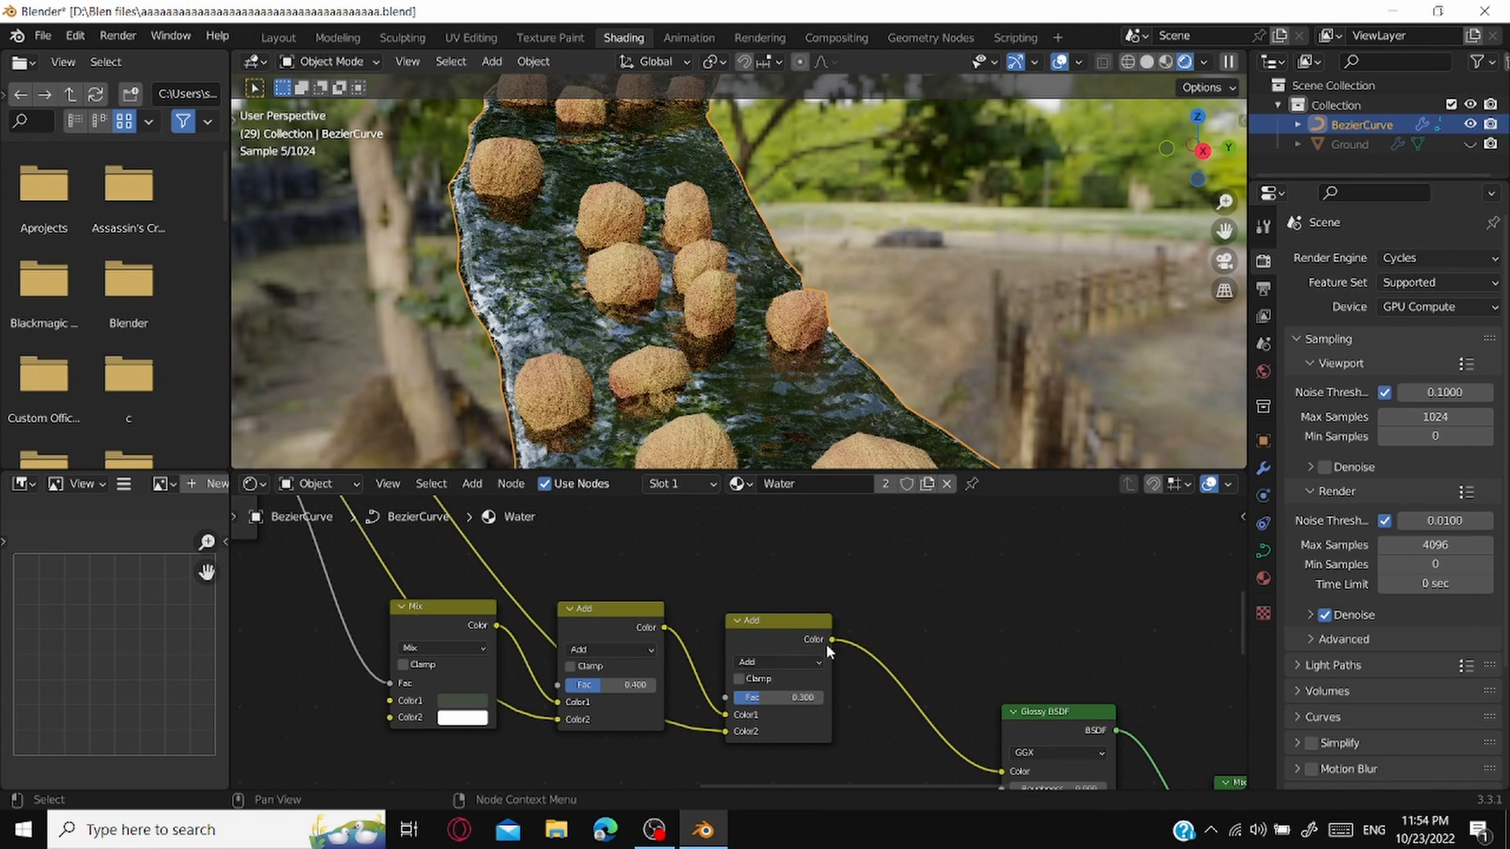
pyautogui.moveTo(831, 639); pyautogui.dragTo(895, 563)
pyautogui.write('math')
pyautogui.press('Return')
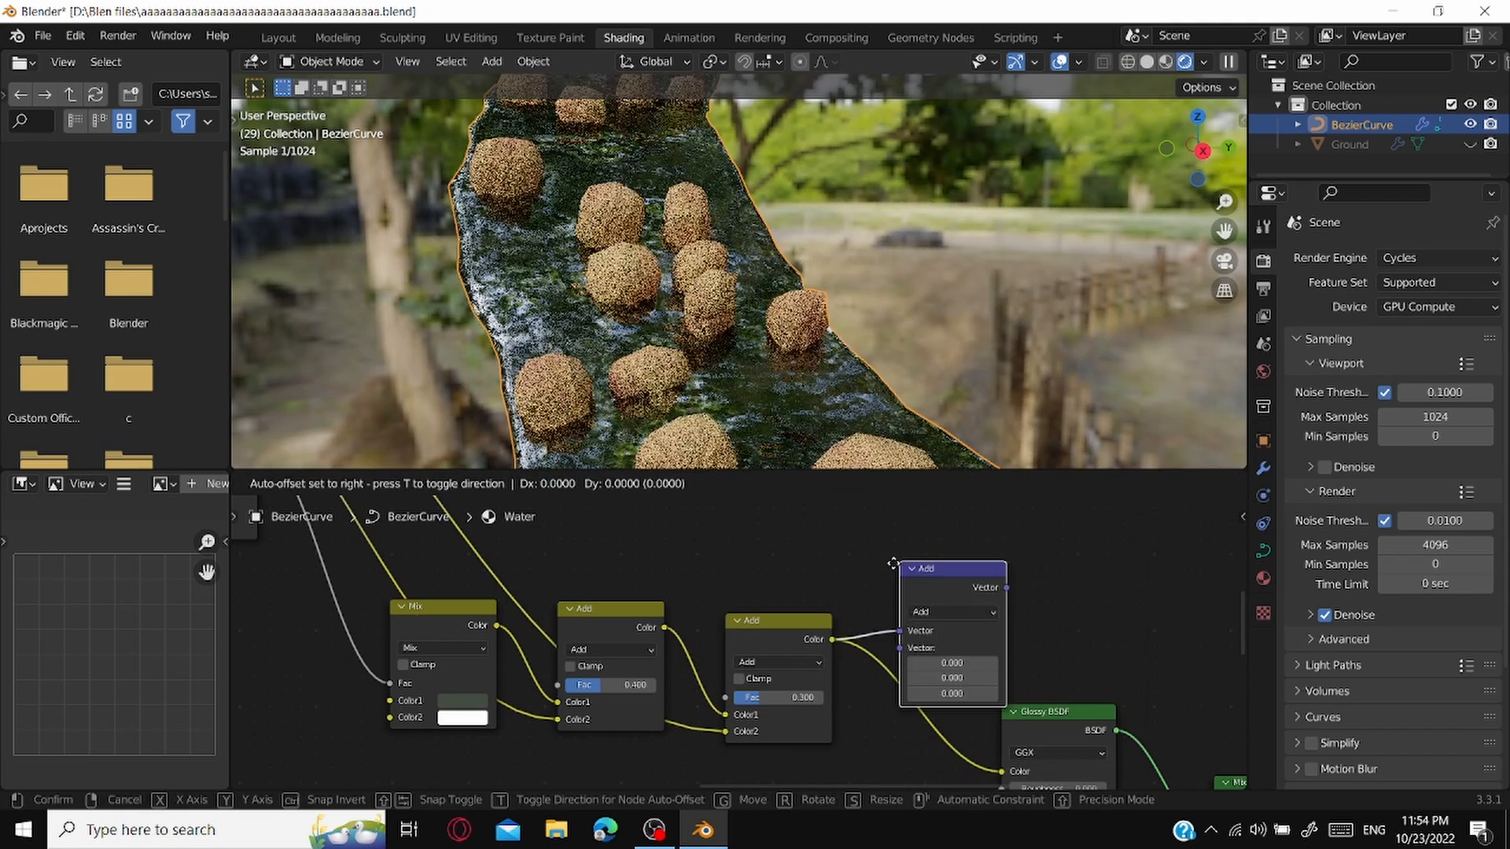
pyautogui.rightClick(867, 569)
# Step: Add a Greater Than Math node fed by the last Add node's colour and set its threshold to 0.073
pyautogui.moveTo(828, 640); pyautogui.dragTo(1008, 541)
pyautogui.write('ma')
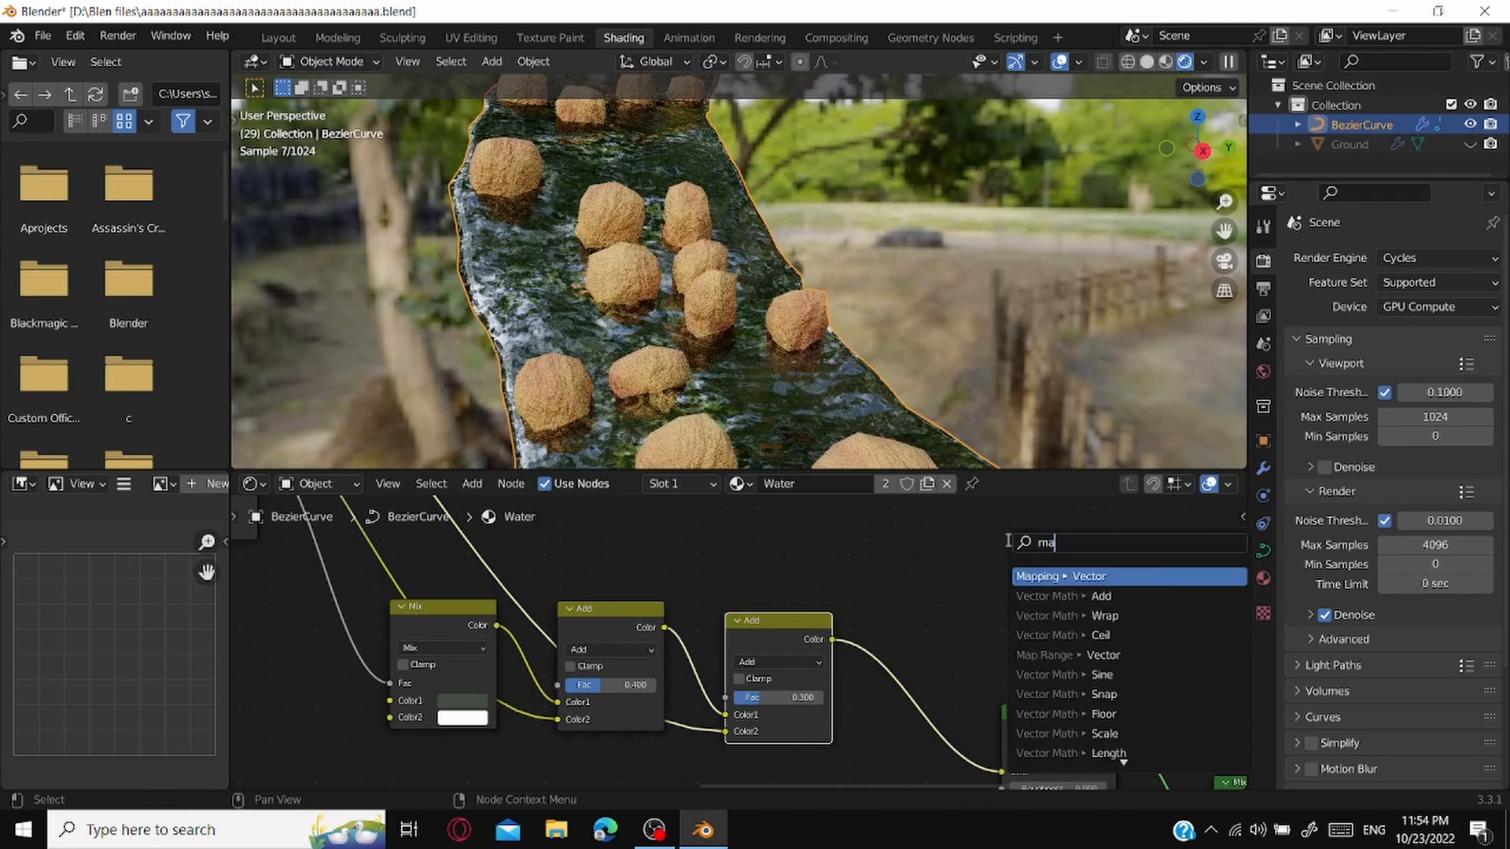
pyautogui.write('th g')
pyautogui.press('Return')
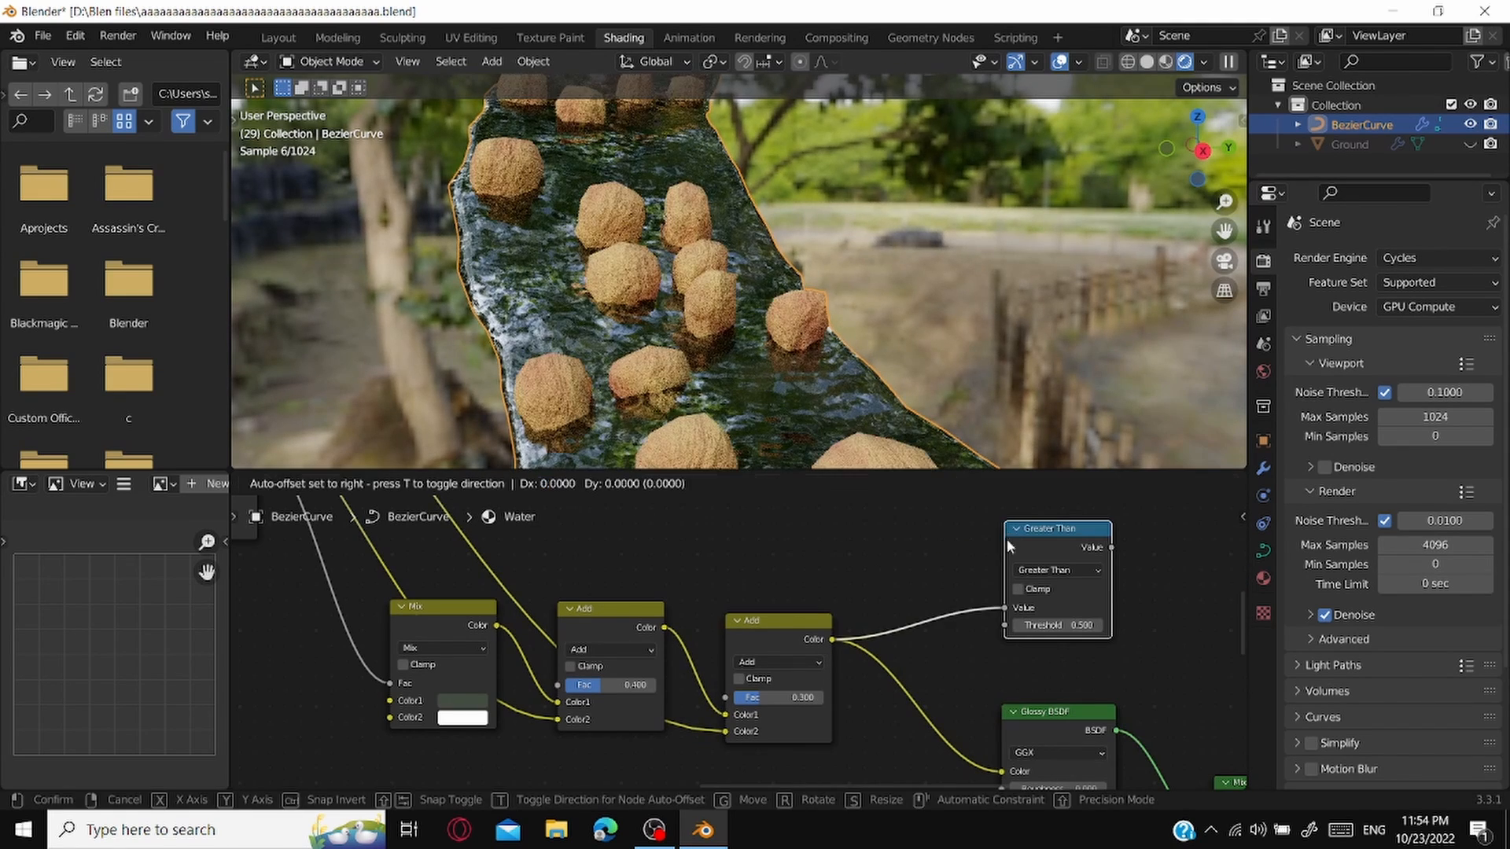
pyautogui.click(1008, 541)
pyautogui.hotkey('ctrl', 'v')
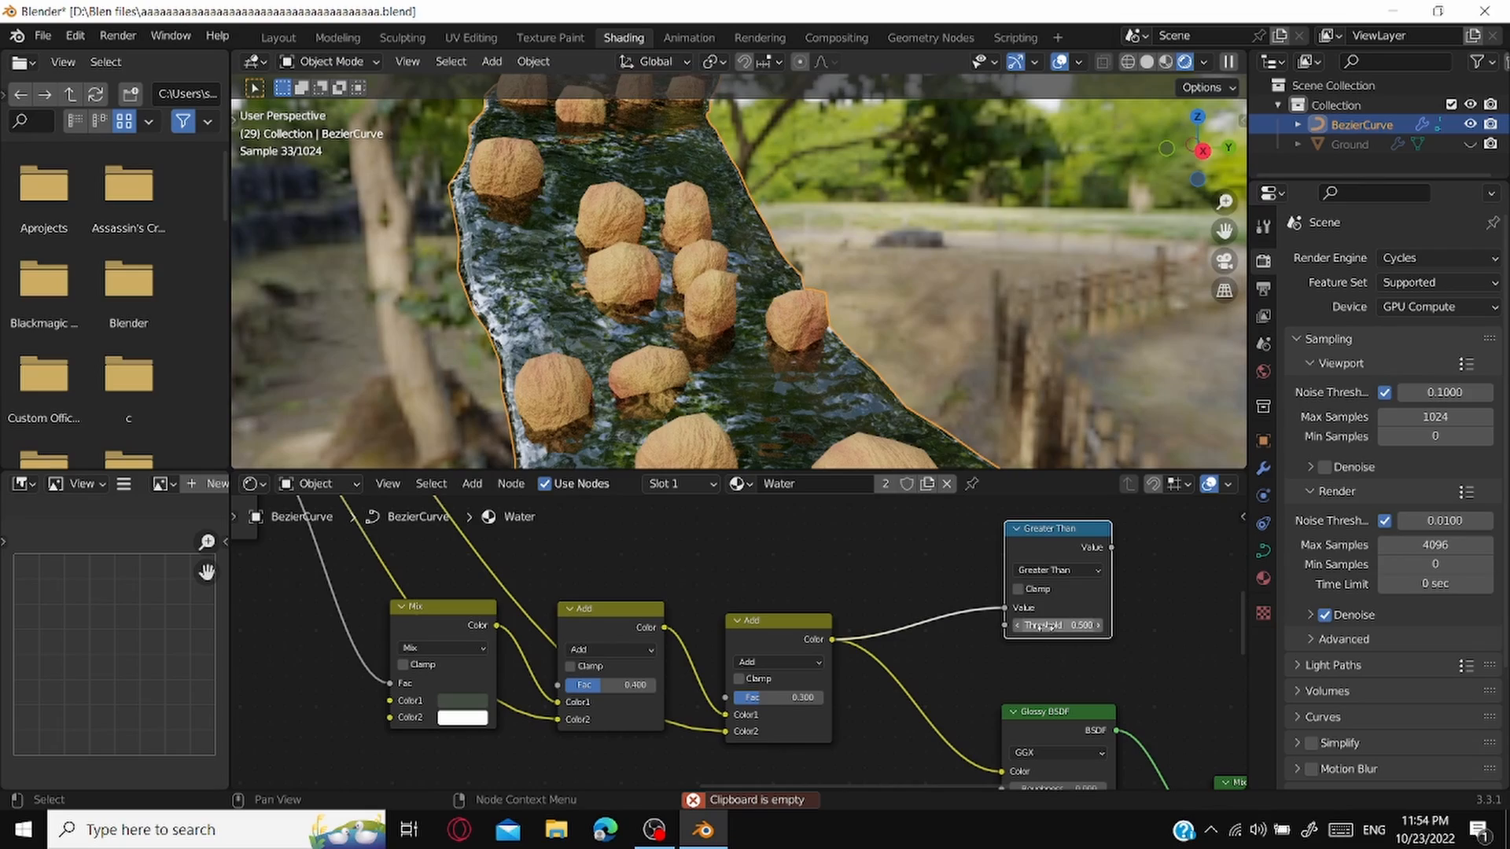
pyautogui.write('0.073')
# Step: Preview the Greater Than output, play the animation briefly, and set the threshold to 0.093
pyautogui.keyDown('ctrl'); pyautogui.keyDown('shift'); pyautogui.click(1052, 540); pyautogui.keyUp('shift'); pyautogui.keyUp('ctrl')
pyautogui.moveTo(774, 372); pyautogui.dragTo(755, 382, button='middle')
pyautogui.press('space')
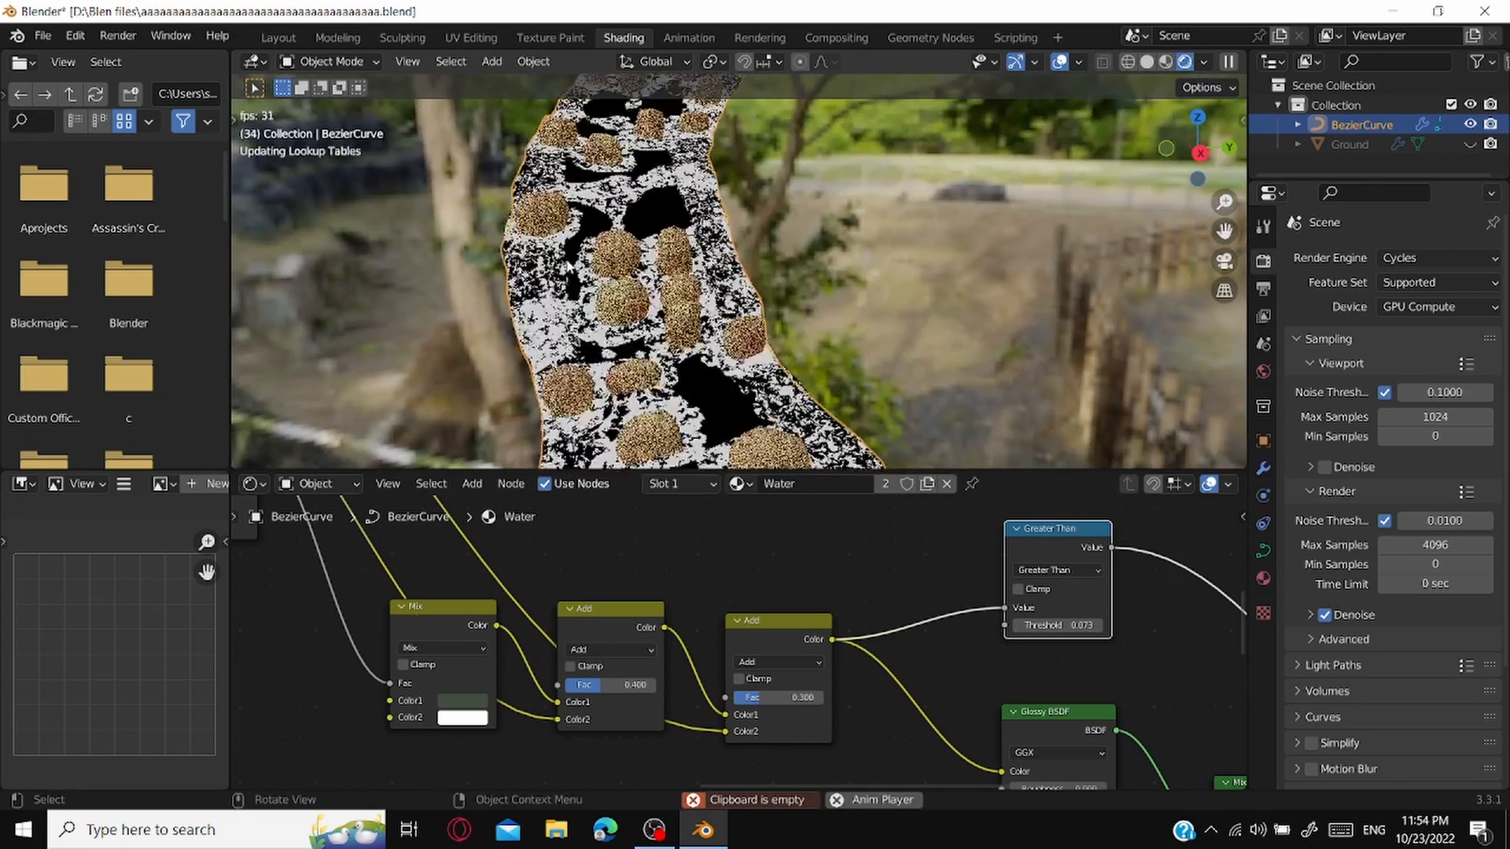
pyautogui.press('space')
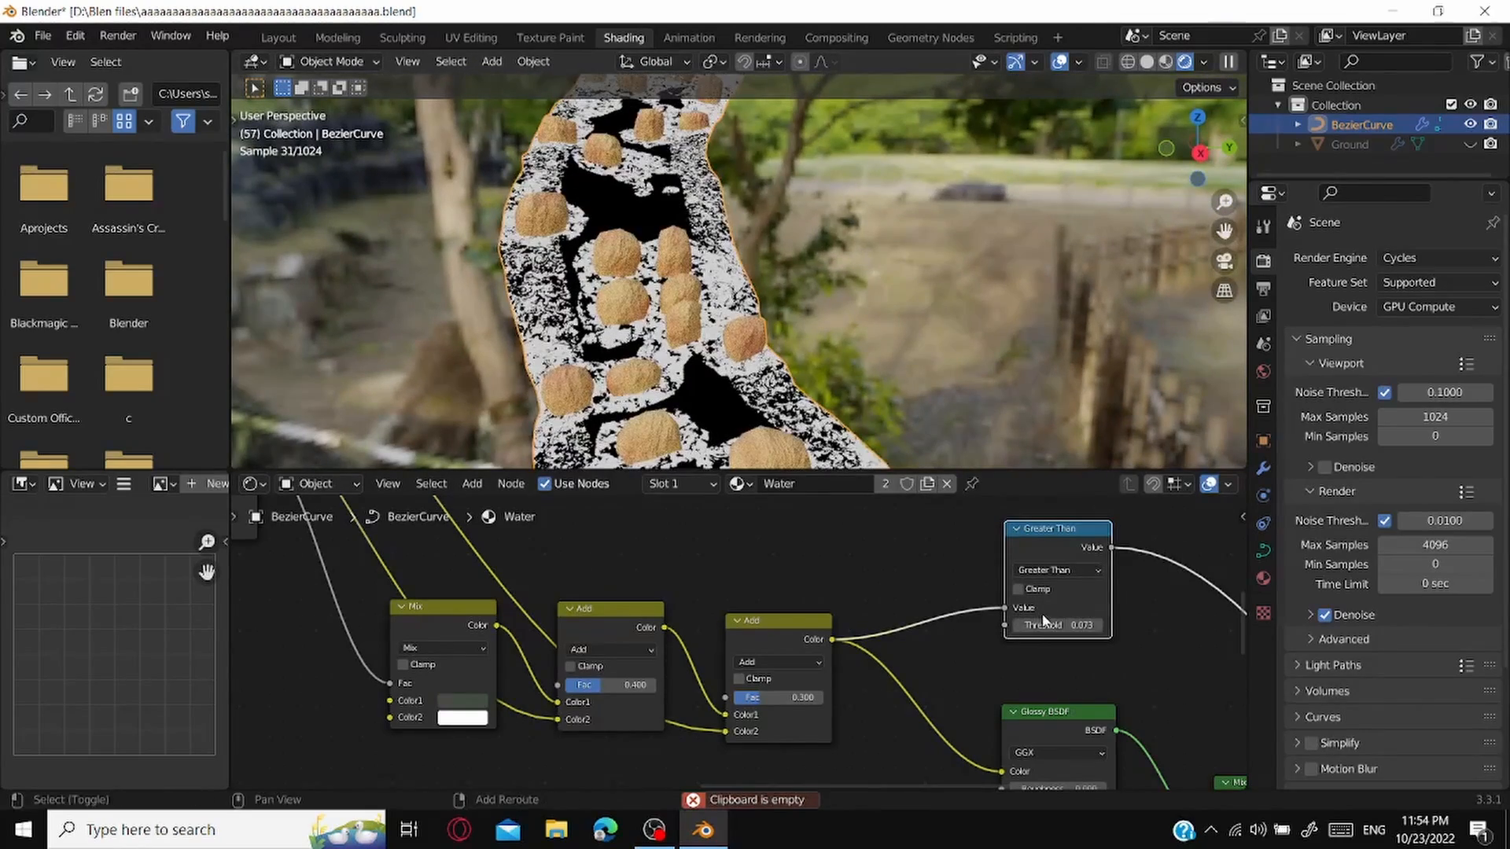
pyautogui.click(1098, 625)
pyautogui.click(1098, 625)
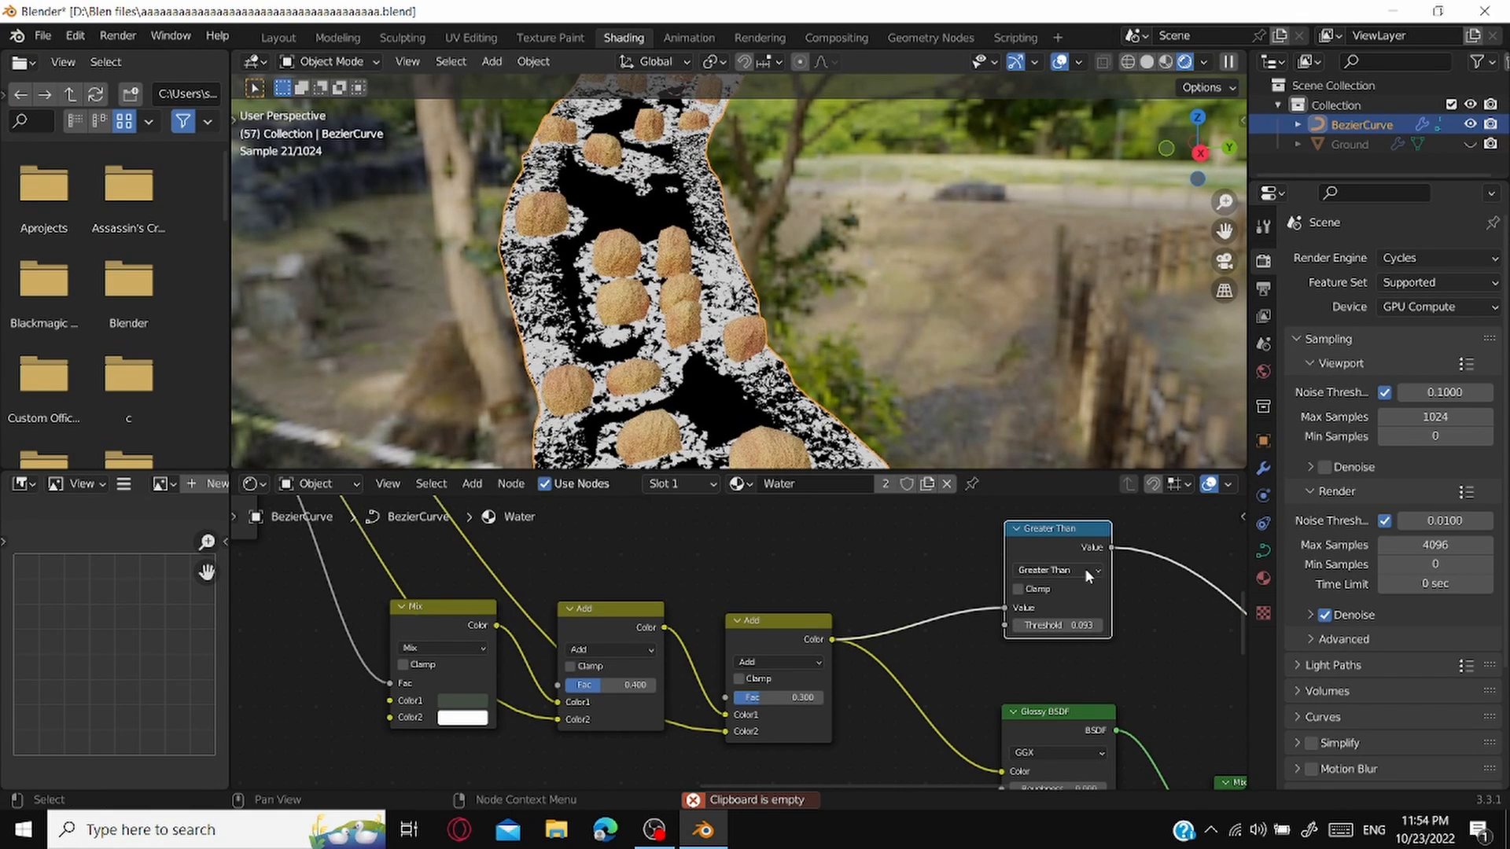
# Step: Add a Math node after the Greater Than node and set its operation to Multiply
pyautogui.hotkey('shift', 'a')
pyautogui.click(1107, 544)
pyautogui.write('m')
pyautogui.click(1140, 573)
pyautogui.click(1145, 560)
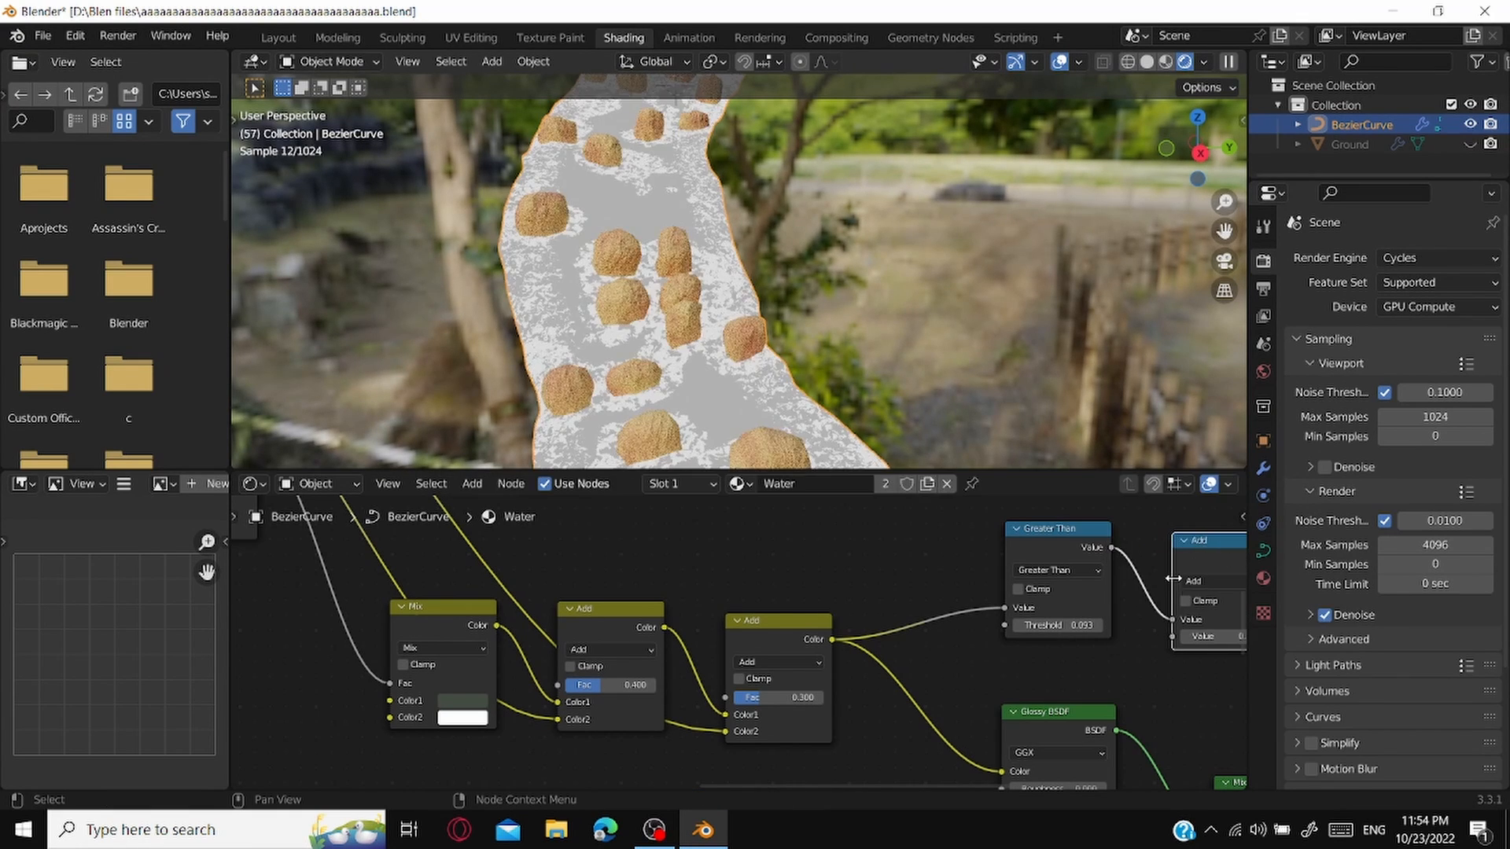
pyautogui.click(1185, 581)
pyautogui.press('m')
# Step: Set the Multiply value to 0.1, connect its output to the Glossy BSDF's Roughness, and preview the Mix Shader
pyautogui.moveTo(1217, 625); pyautogui.dragTo(1016, 643, button='middle')
pyautogui.click(1026, 652)
pyautogui.write('0.1')
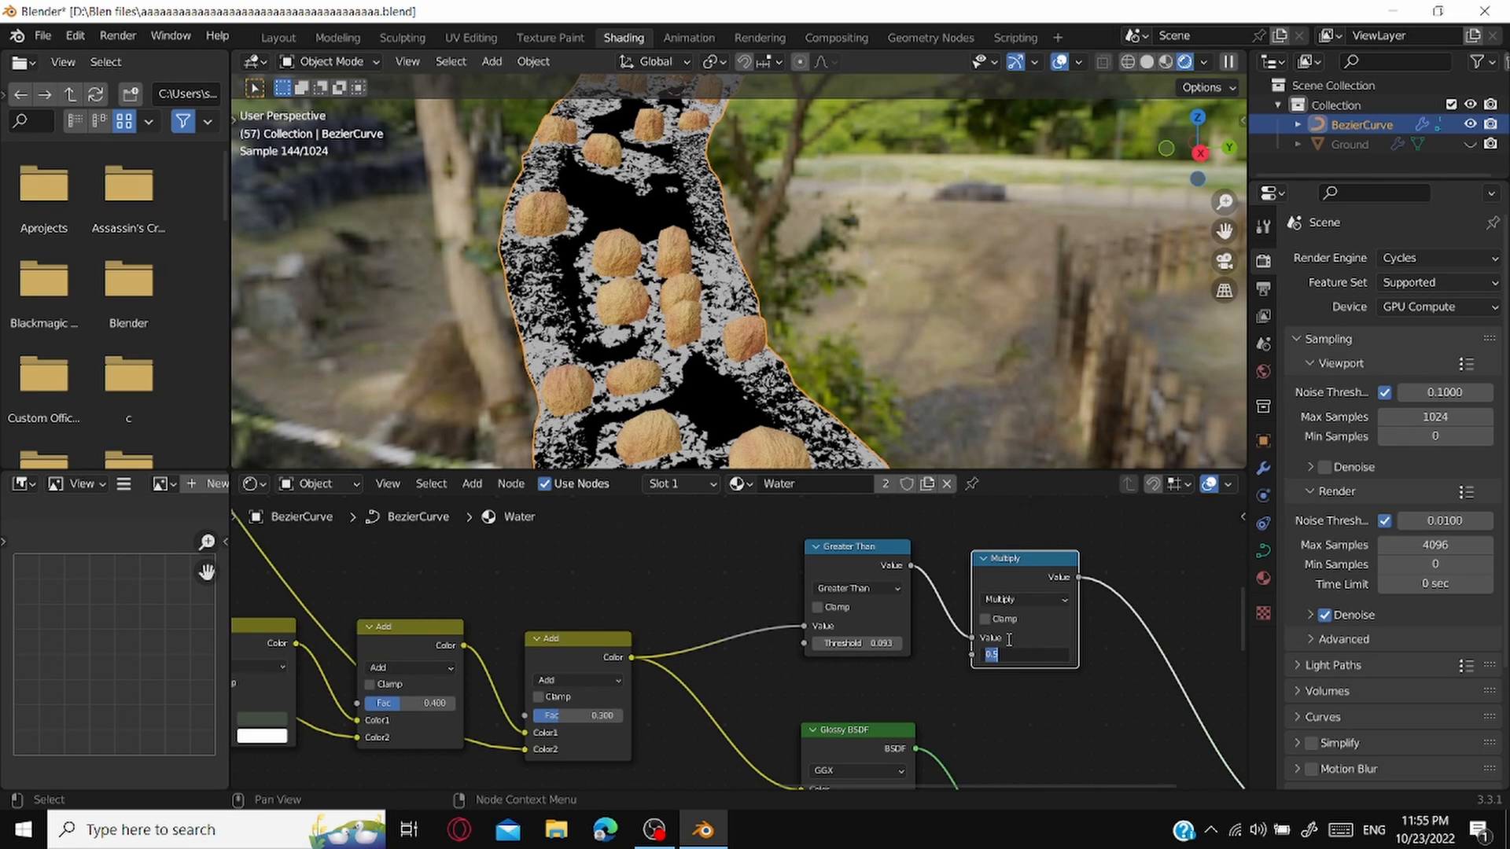
pyautogui.press('Return')
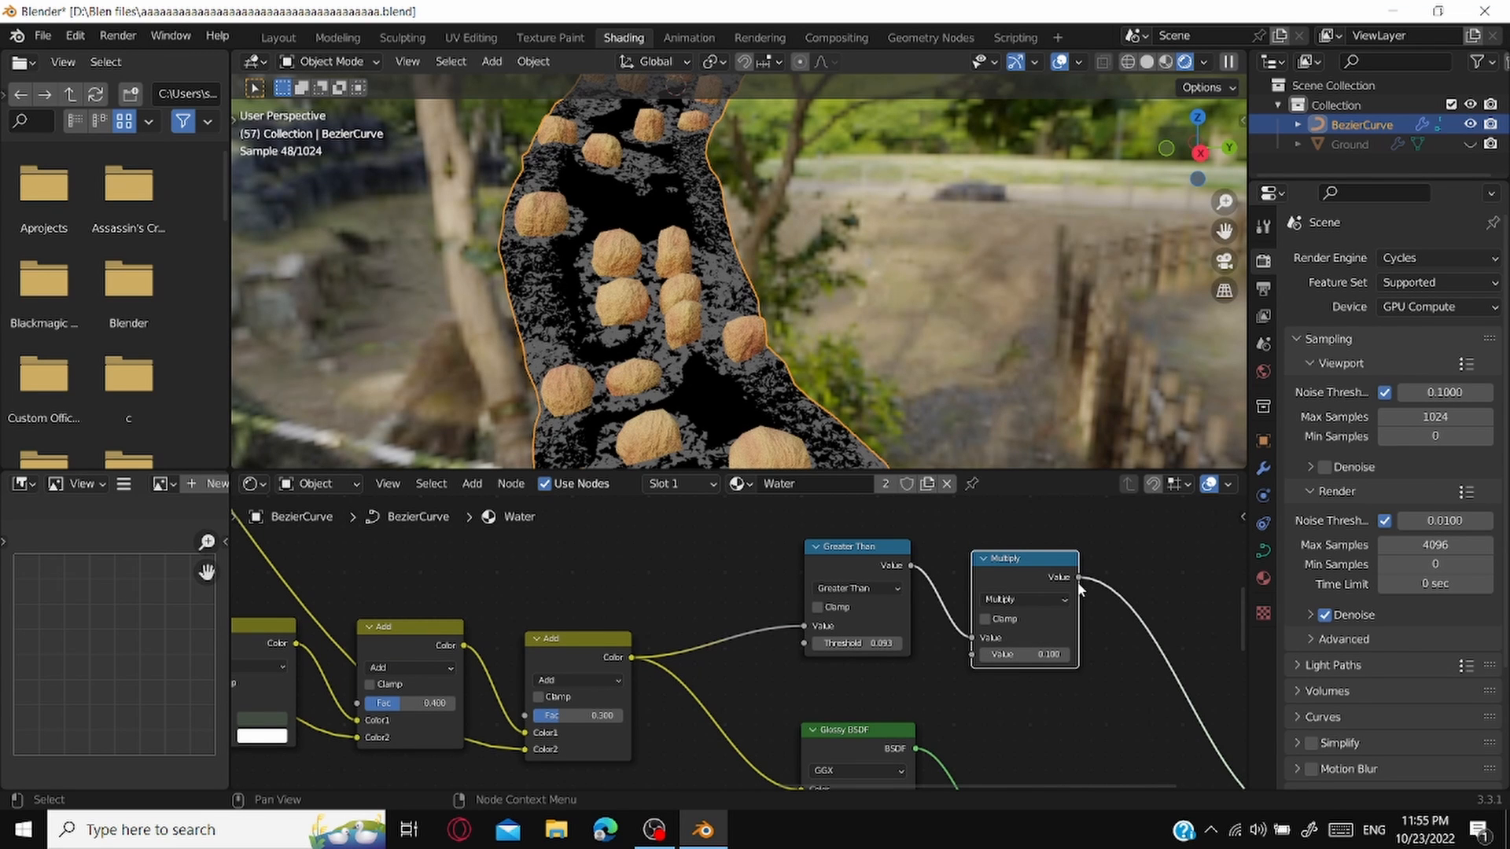
pyautogui.moveTo(1078, 578); pyautogui.dragTo(803, 643)
pyautogui.keyDown('ctrl'); pyautogui.keyDown('shift'); pyautogui.click(1032, 641); pyautogui.keyUp('shift'); pyautogui.keyUp('ctrl')
# Step: Set the Multiply node's value to 0.2 and play the river animation
pyautogui.scroll(4, 1014, 523)
pyautogui.moveTo(1015, 523); pyautogui.dragTo(930, 786, button='middle')
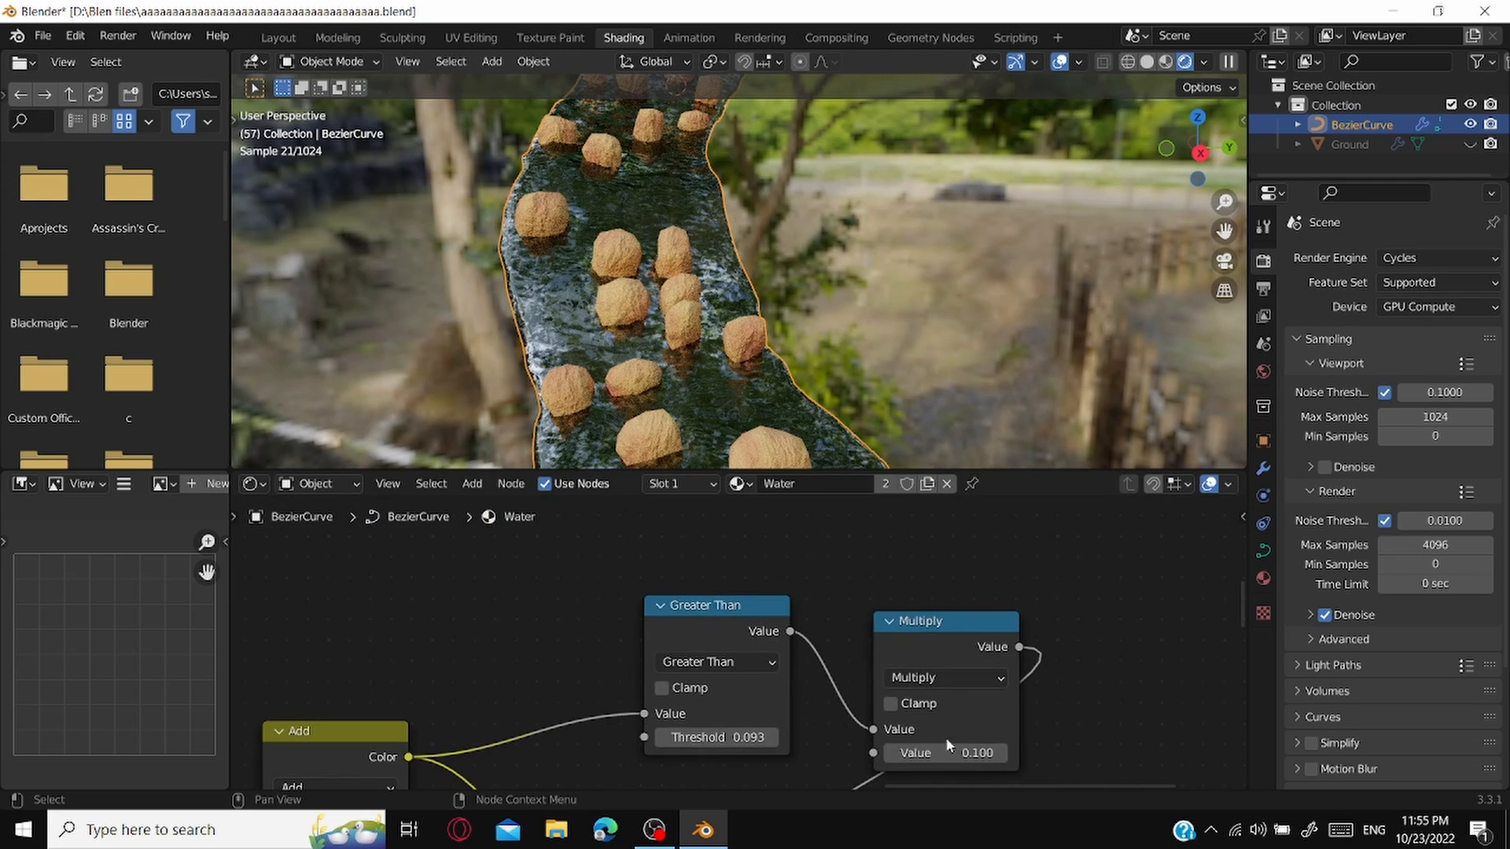
pyautogui.moveTo(947, 751); pyautogui.dragTo(966, 751)
pyautogui.press('space')
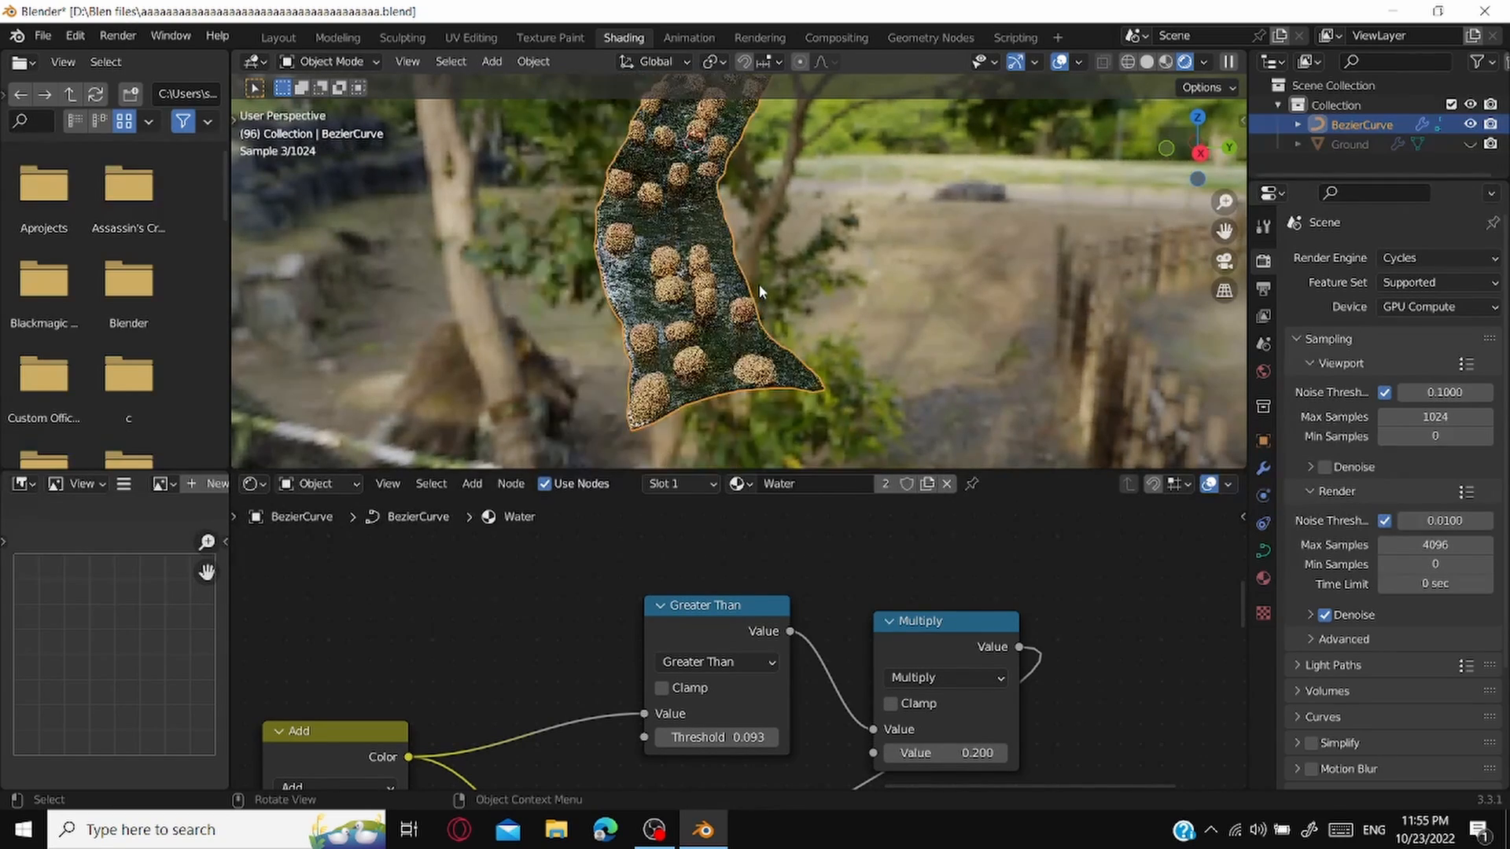
# Step: Save the blend file and keep the river curve selected in the viewport
pyautogui.keyDown('shift'); pyautogui.moveTo(760, 286); pyautogui.dragTo(844, 87, button='middle'); pyautogui.keyUp('shift')
pyautogui.click(859, 289)
pyautogui.hotkey('ctrl', 's')
pyautogui.click(811, 234)
# Step: Open the Geometry Nodes workspace and examine the river's node tree, including the rock nodes, and the generated mesh
pyautogui.moveTo(917, 19); pyautogui.dragTo(920, 30)
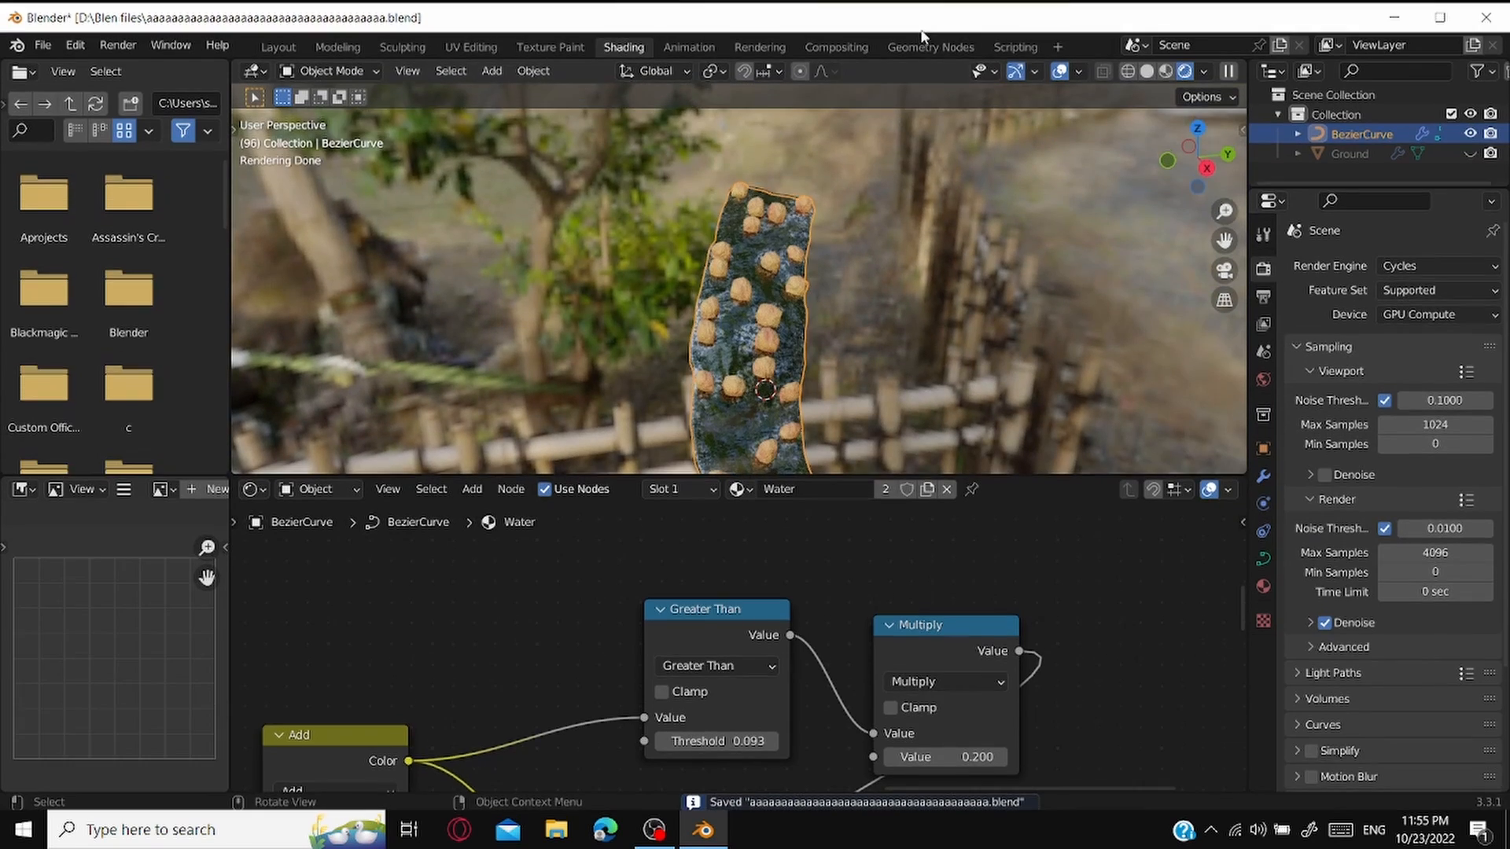
pyautogui.click(918, 46)
pyautogui.doubleClick(904, 19)
pyautogui.scroll(-20, 737, 611)
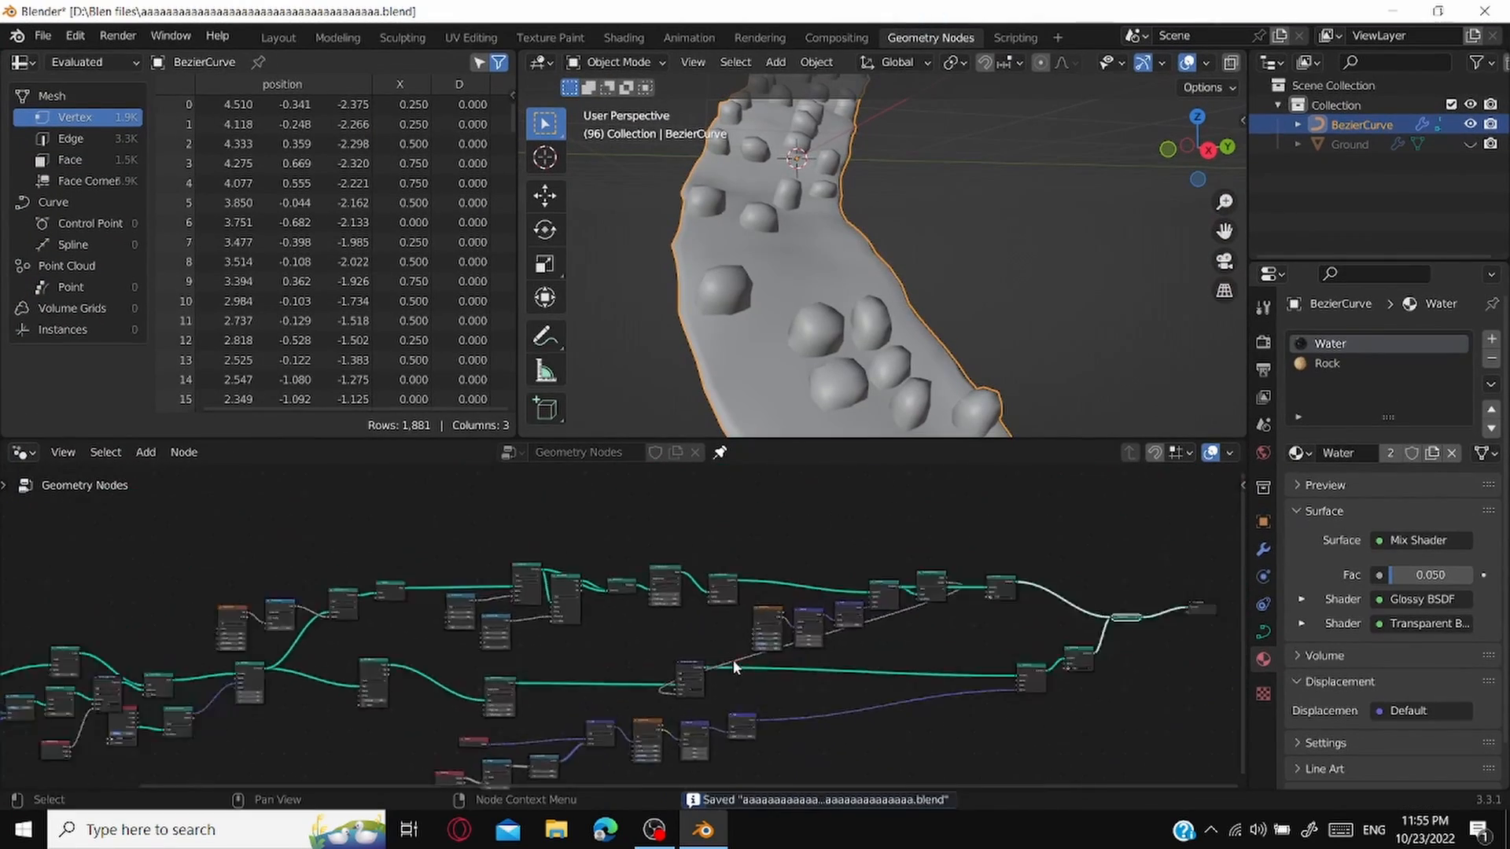
pyautogui.scroll(15, 733, 659)
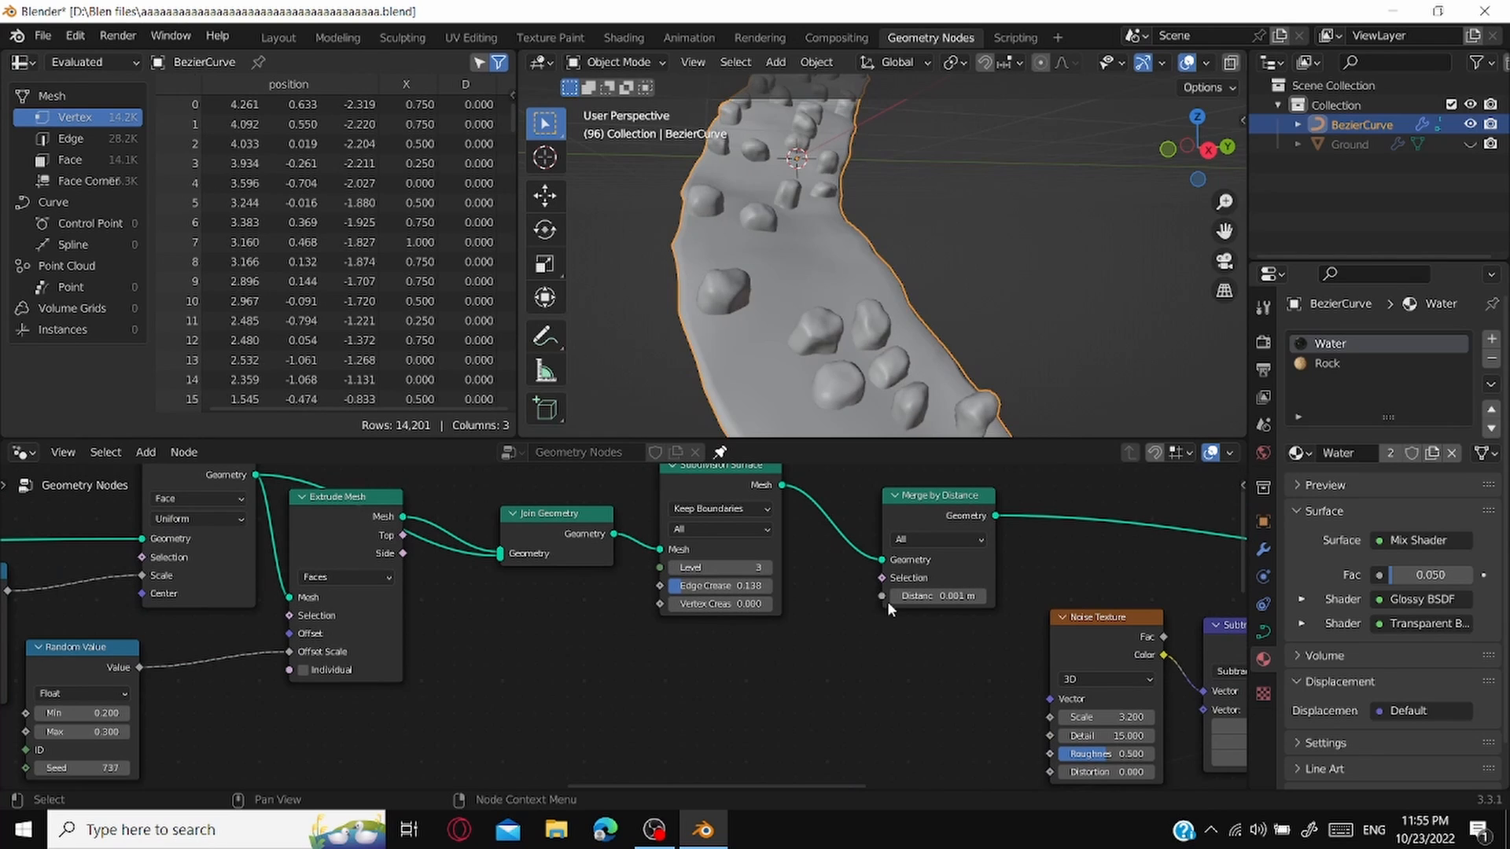
pyautogui.scroll(-6, 894, 242)
pyautogui.scroll(8, 873, 291)
pyautogui.moveTo(872, 292); pyautogui.dragTo(932, 354, button='middle')
pyautogui.scroll(-5, 921, 611)
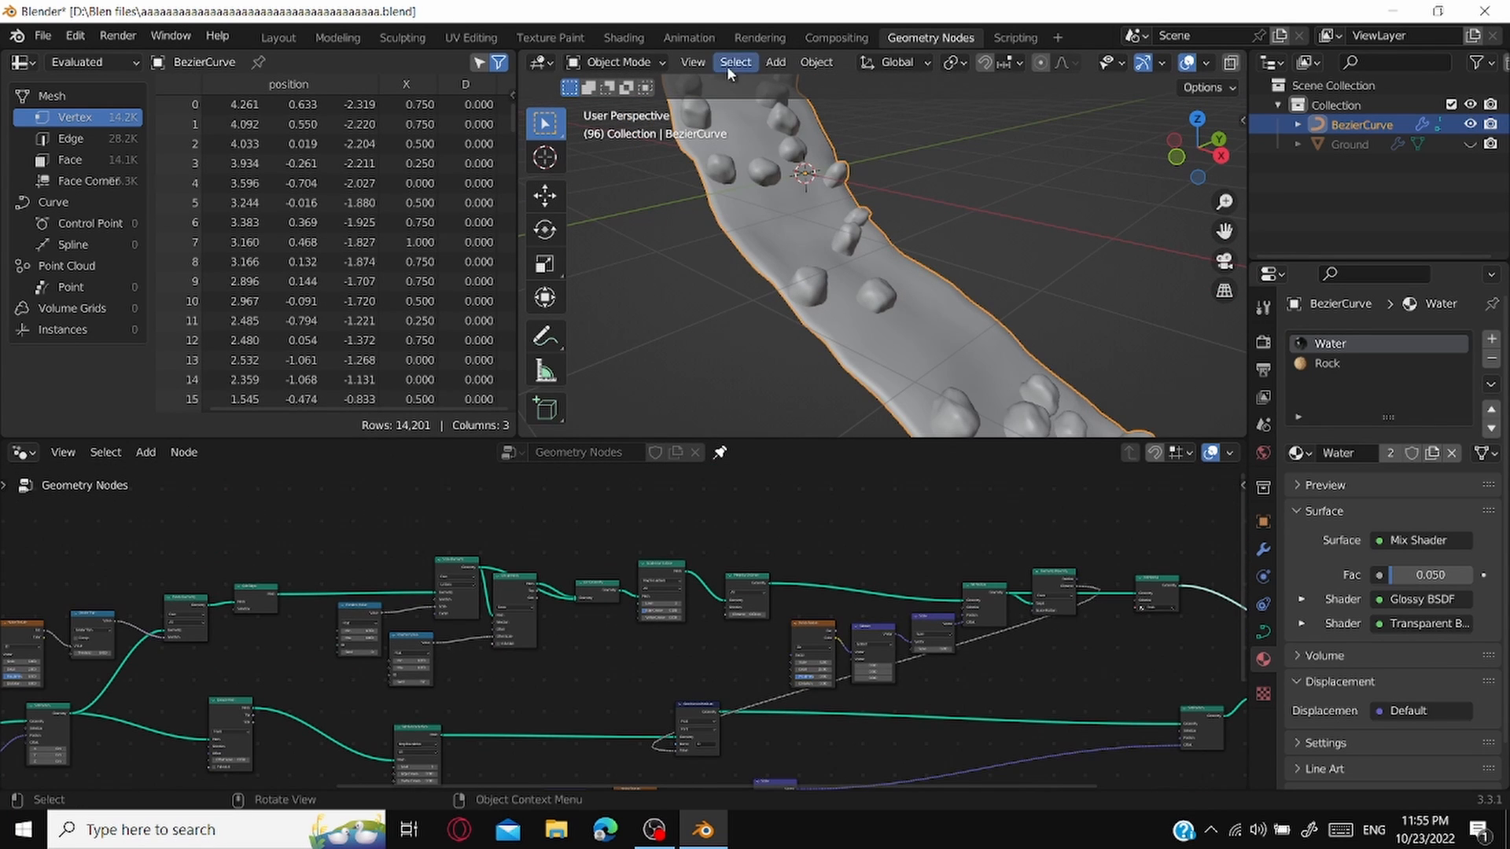
# Step: Return to the Shading workspace, select the river curve, and save the blend file again
pyautogui.click(623, 37)
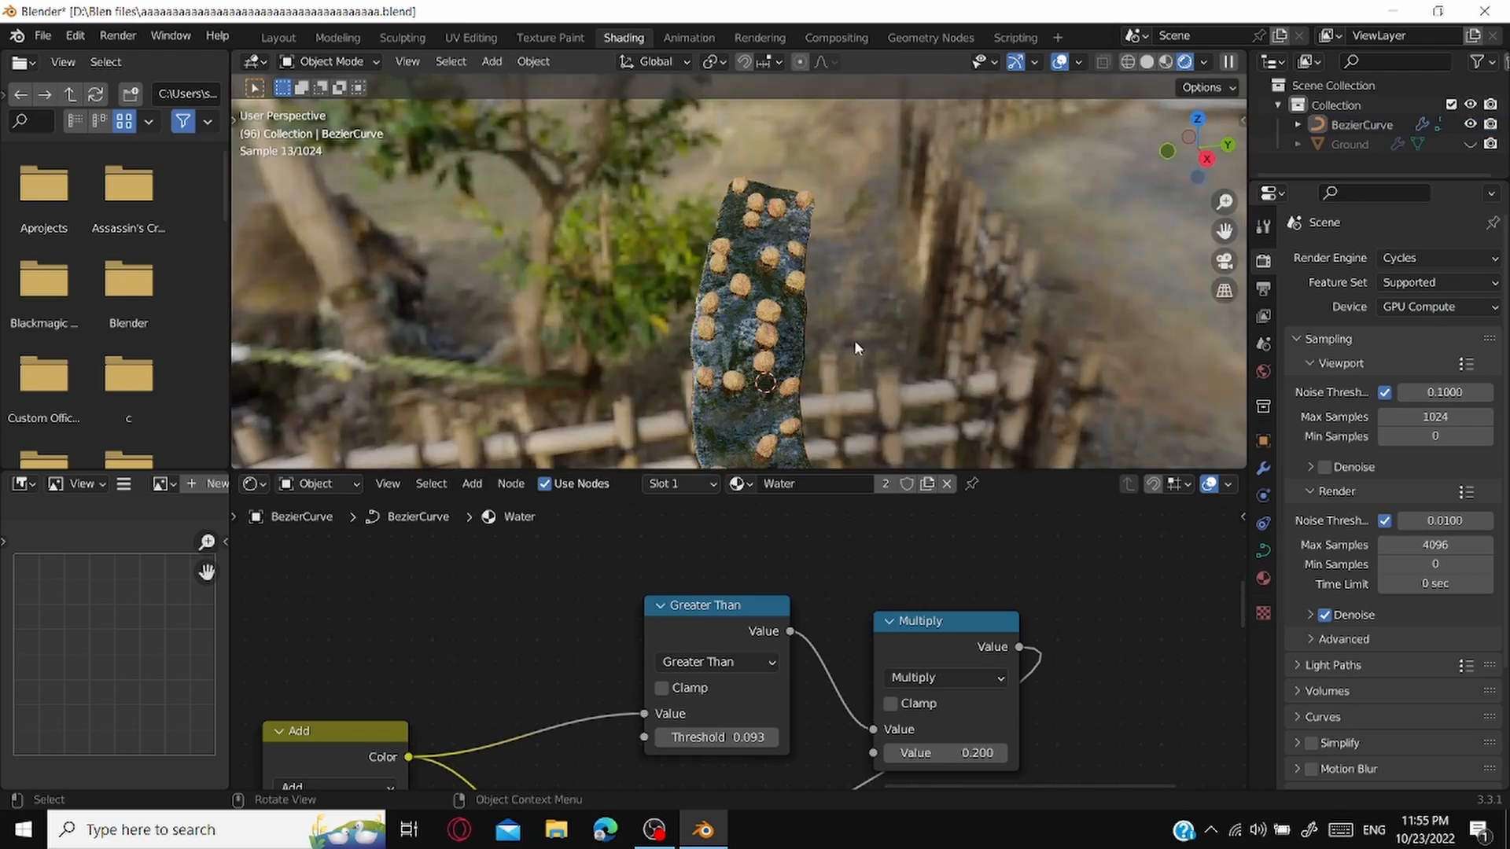
pyautogui.moveTo(855, 342)
pyautogui.mouseDown(button='middle')
pyautogui.moveTo(825, 308)
pyautogui.moveTo(878, 319)
pyautogui.moveTo(875, 358)
pyautogui.moveTo(967, 337)
pyautogui.moveTo(834, 321)
pyautogui.mouseUp(button='middle')
pyautogui.click(786, 311)
pyautogui.scroll(4, 794, 312)
pyautogui.hotkey('ctrl', 's')
pyautogui.scroll(-4, 932, 630)
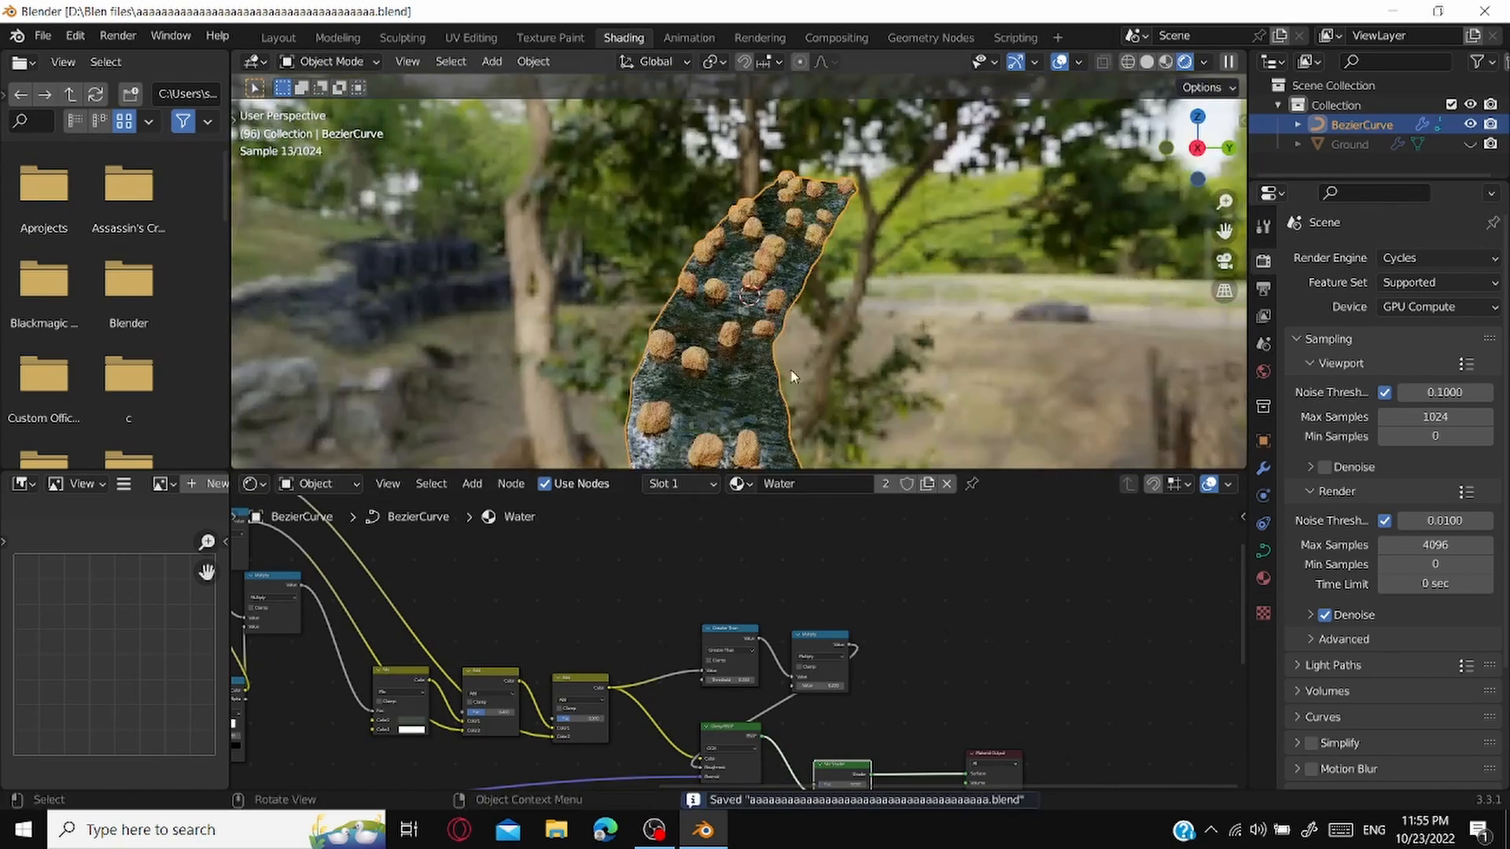